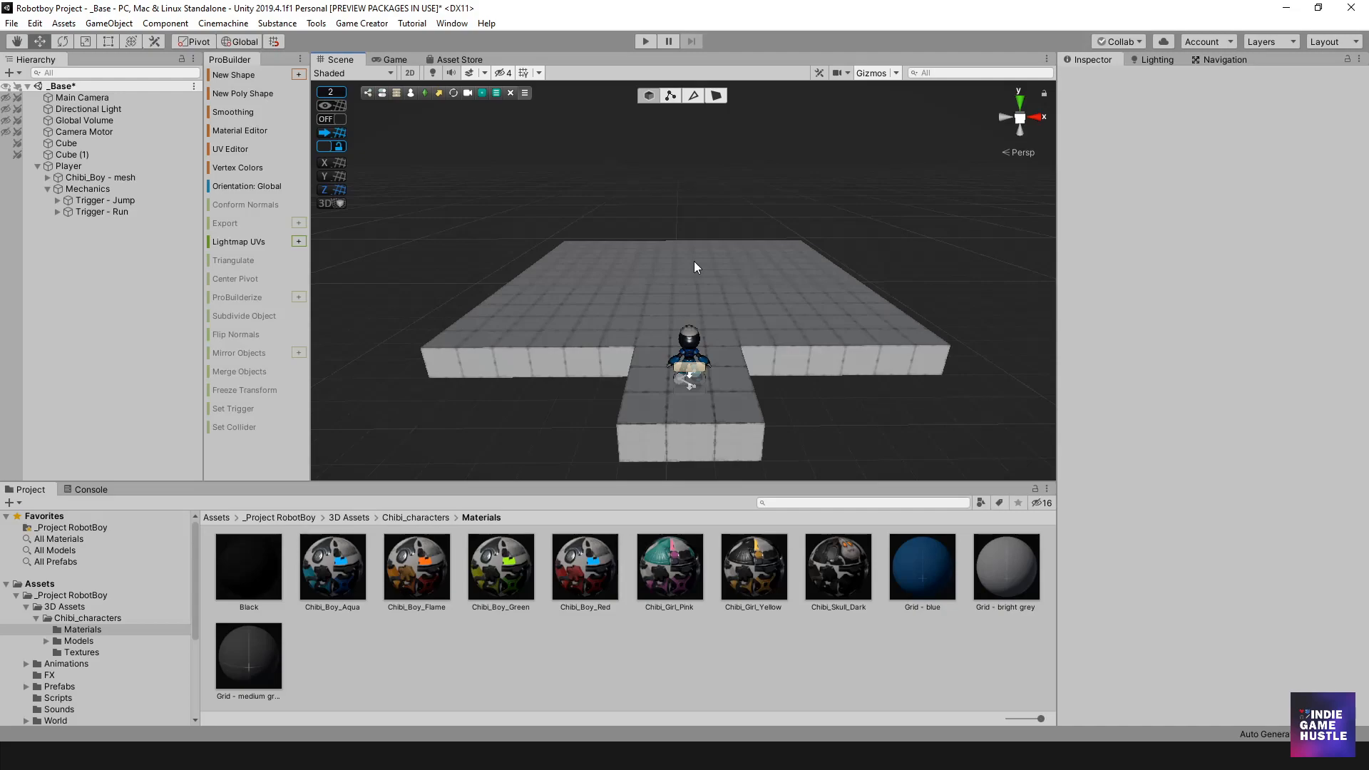
{"action": "left_click_drag", "start_coordinate": [837, 285], "coordinate": [792, 380], "text": "alt"}
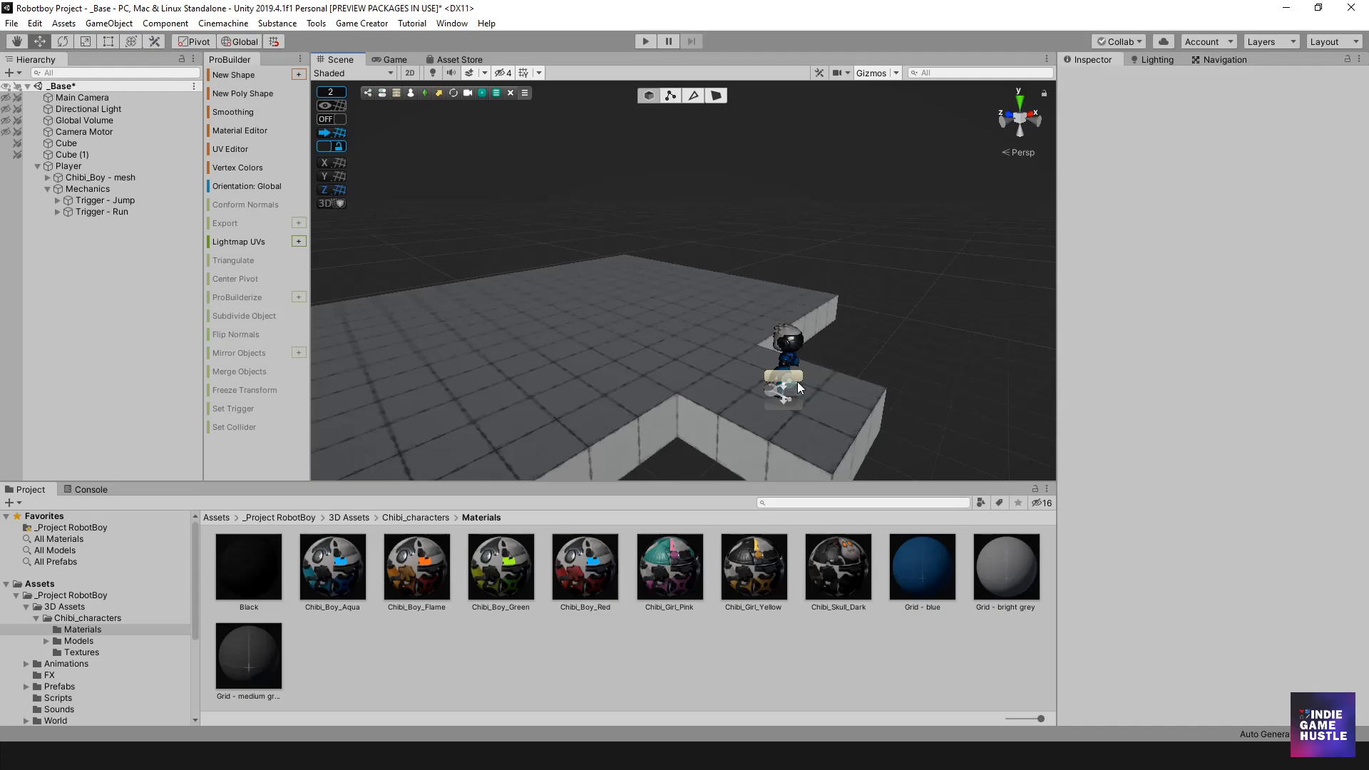
{"action": "left_click_drag", "start_coordinate": [725, 335], "coordinate": [639, 340], "text": "alt"}
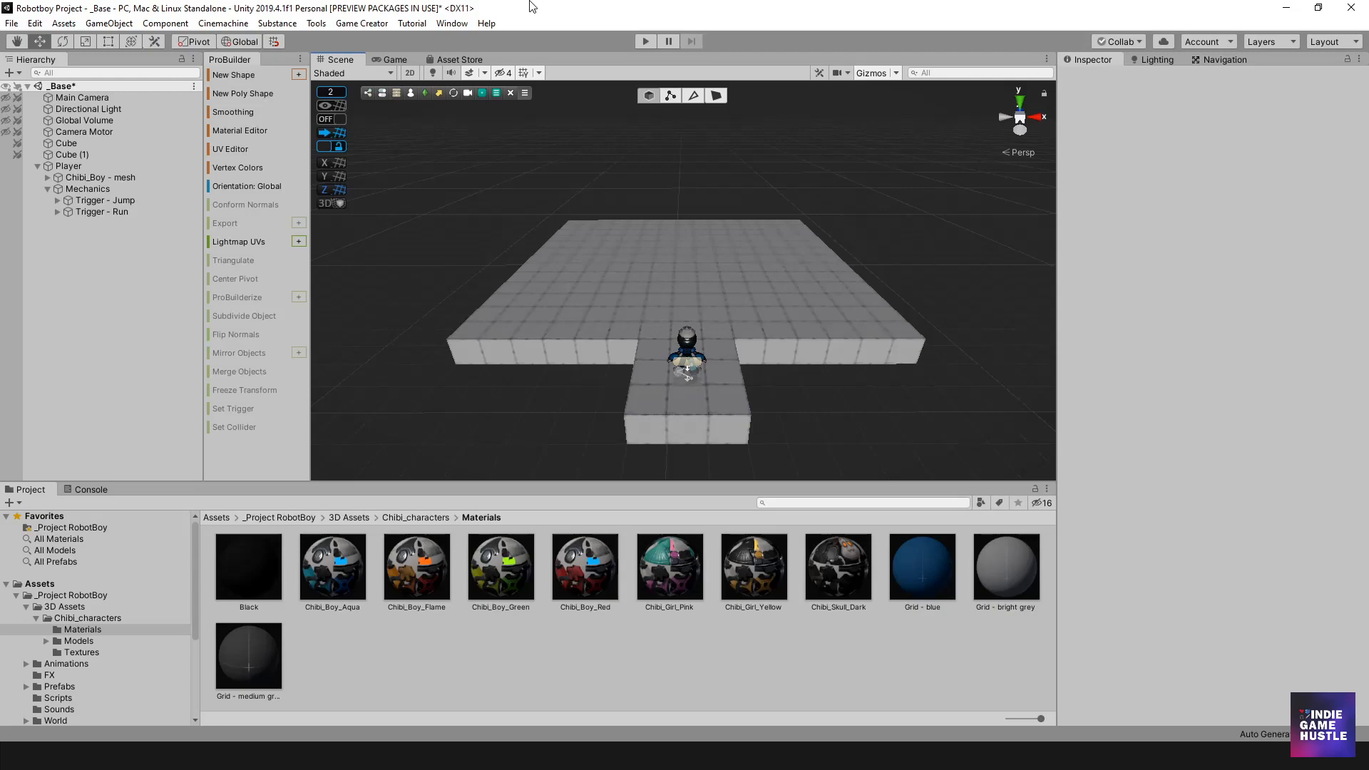
- Open the Package Manager and search My Assets for "Every"
{"action": "left_click", "coordinate": [456, 23]}
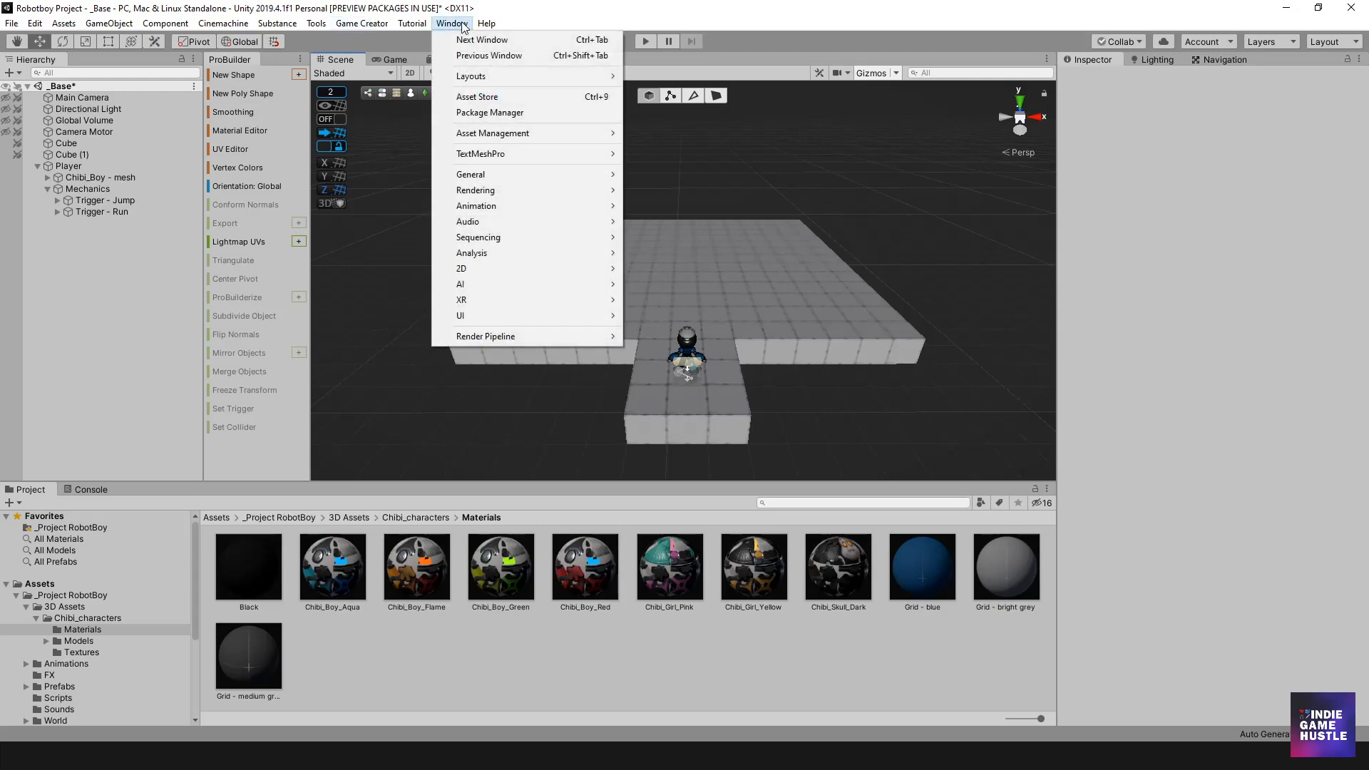
{"action": "left_click", "coordinate": [504, 114]}
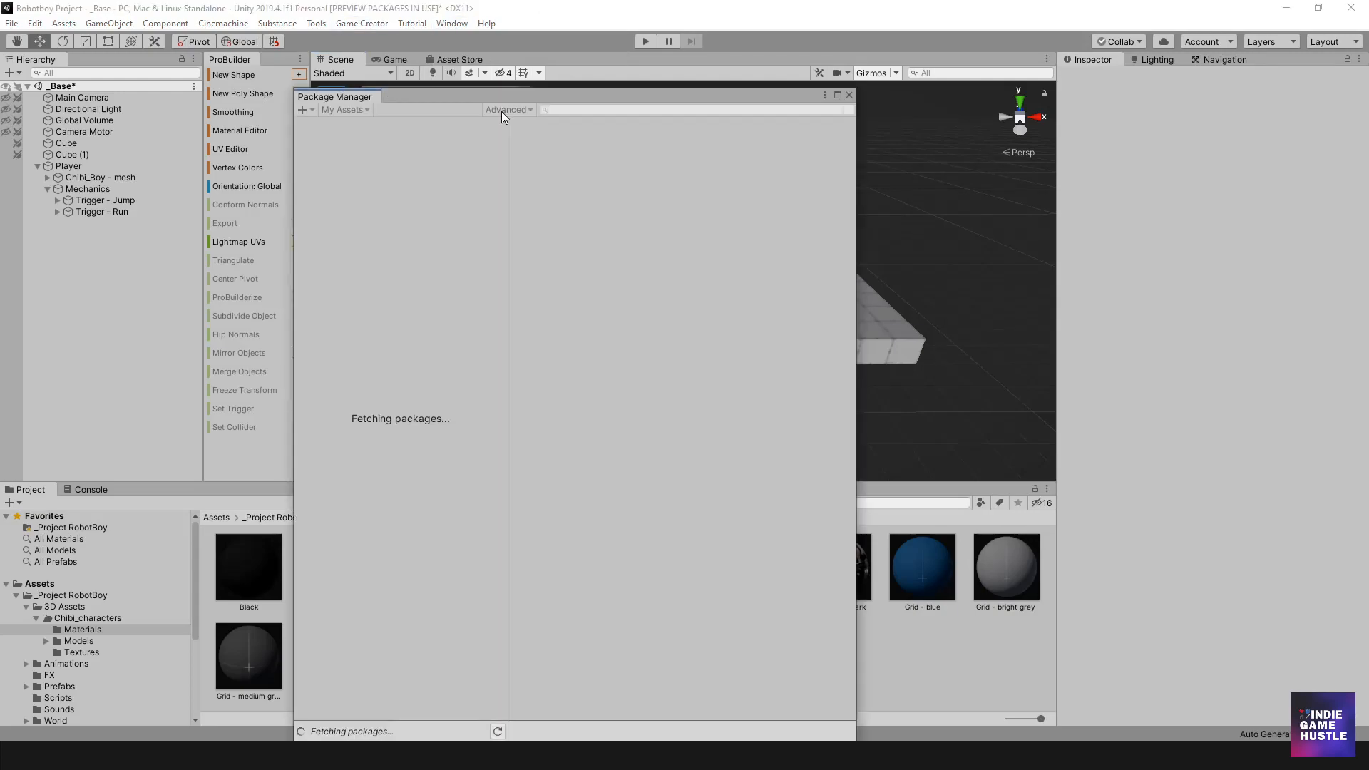
{"action": "left_click_drag", "start_coordinate": [582, 97], "coordinate": [586, 86]}
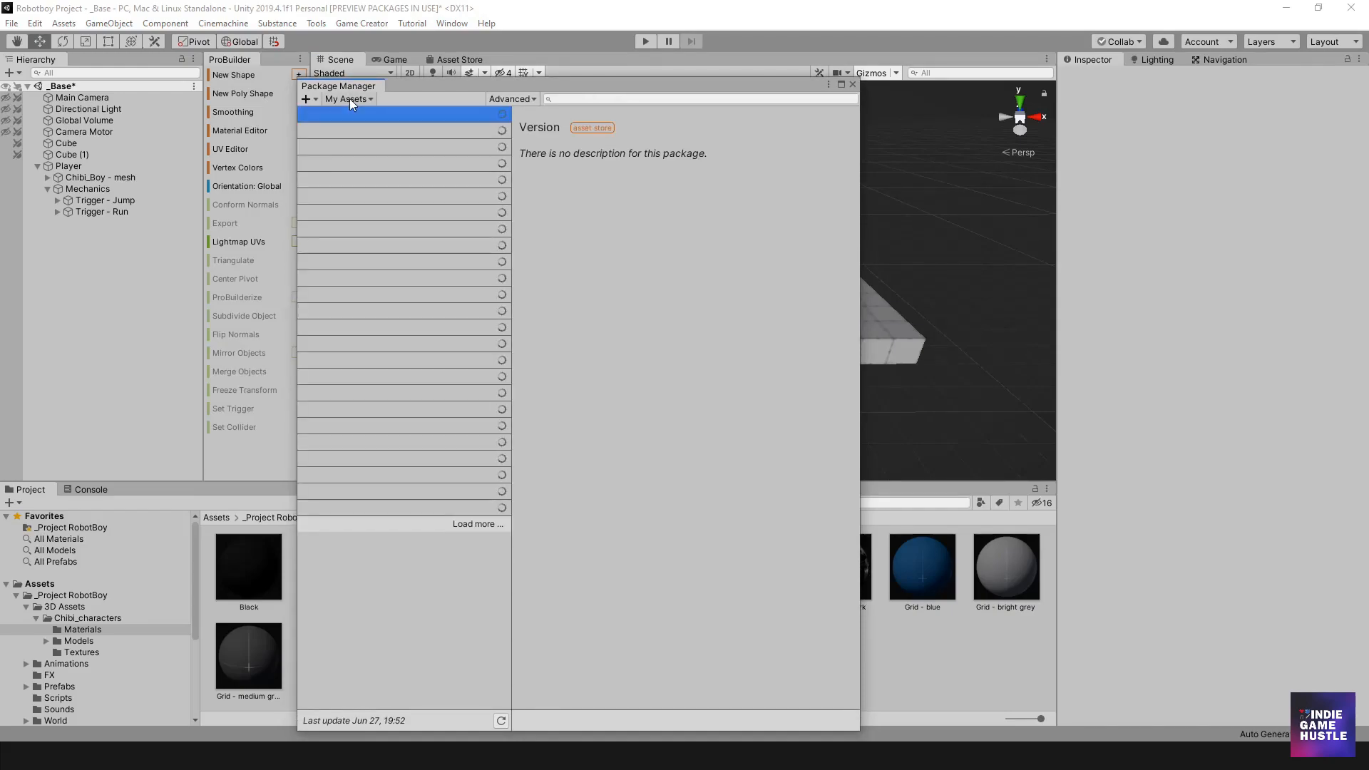
{"action": "left_click", "coordinate": [564, 100]}
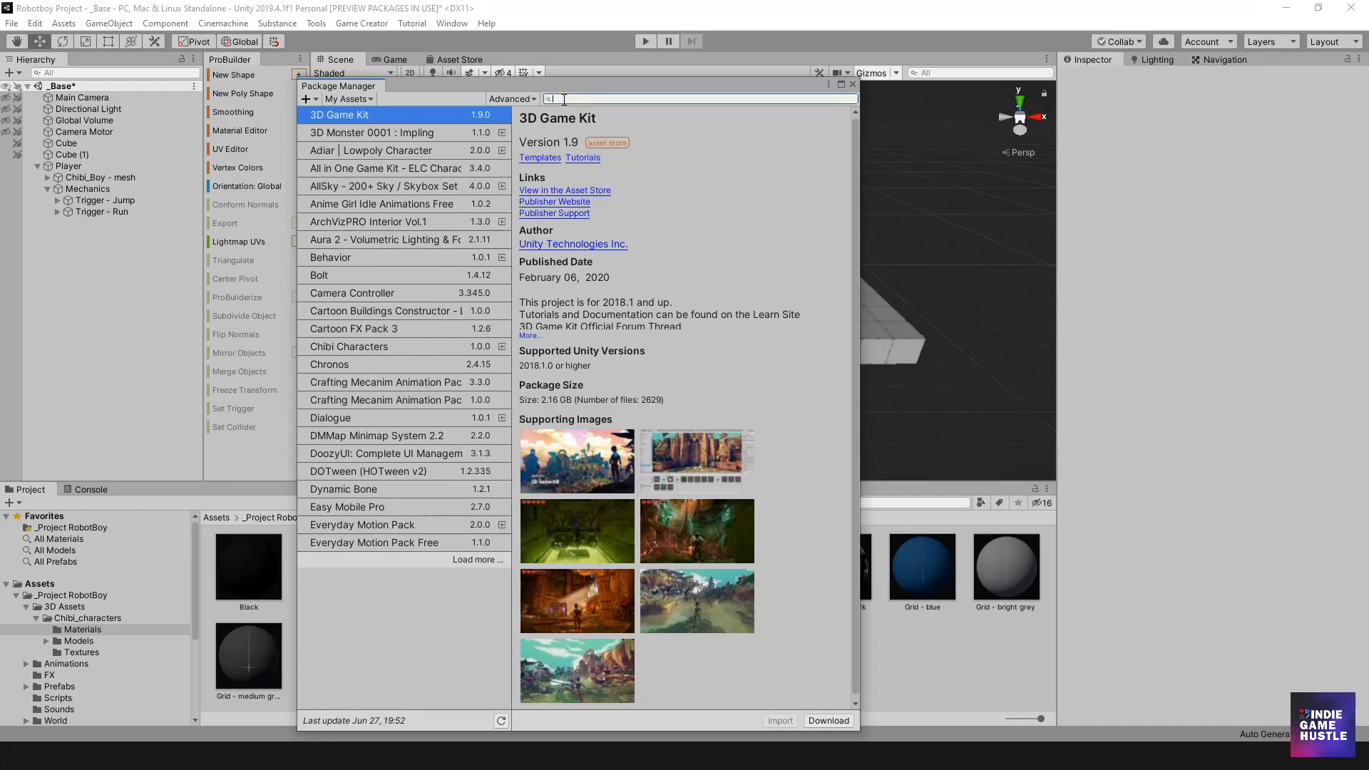
{"action": "type", "text": "Every"}
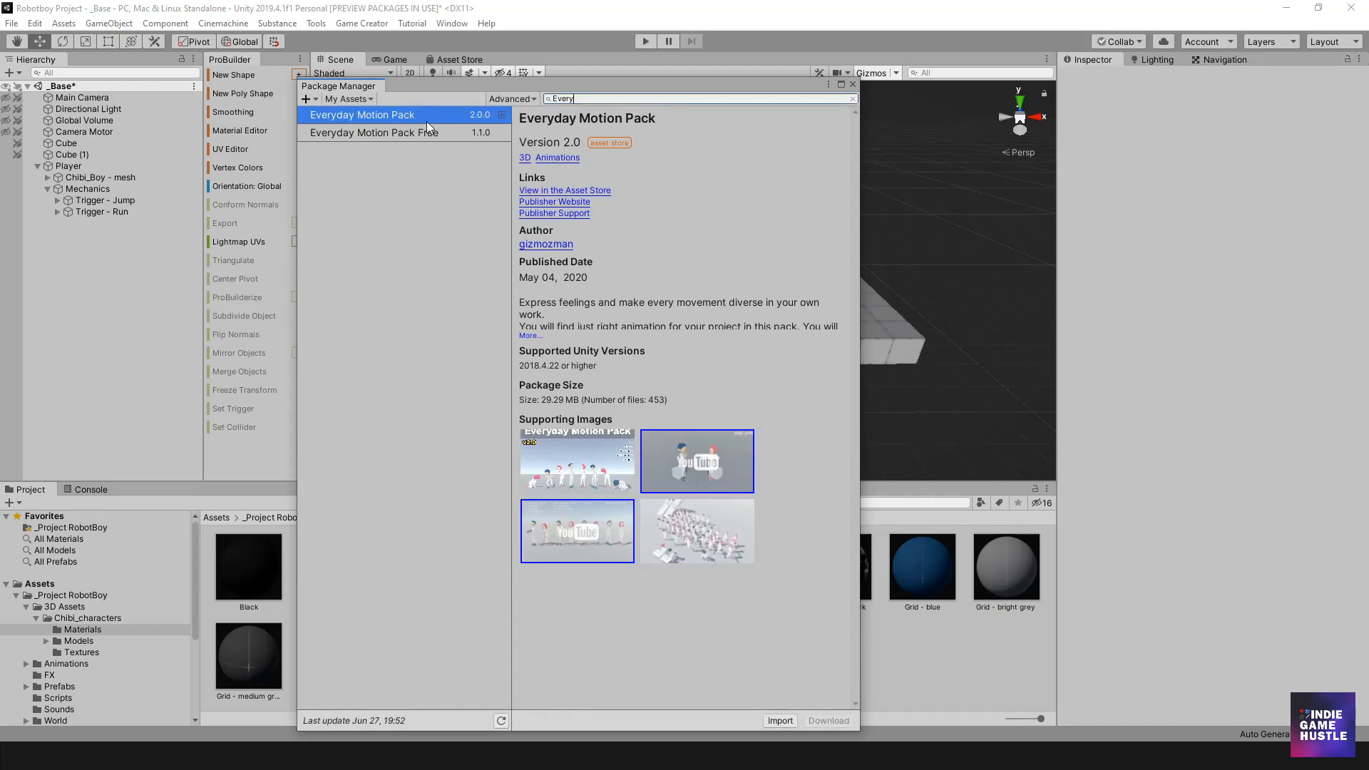
- Compare Everyday Motion Pack Free with Everyday Motion Pack, and start importing the full Everyday Motion Pack
{"action": "left_click", "coordinate": [388, 133]}
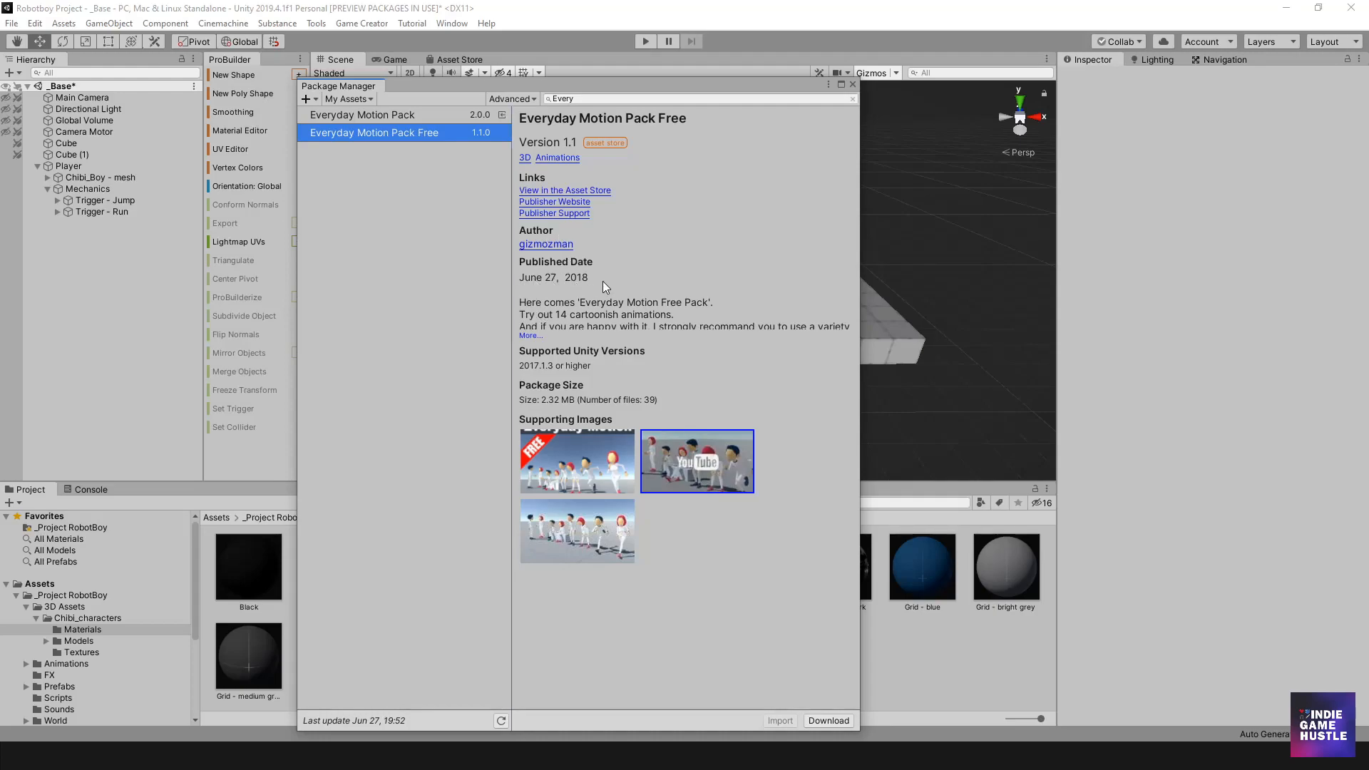
{"action": "left_click", "coordinate": [400, 116]}
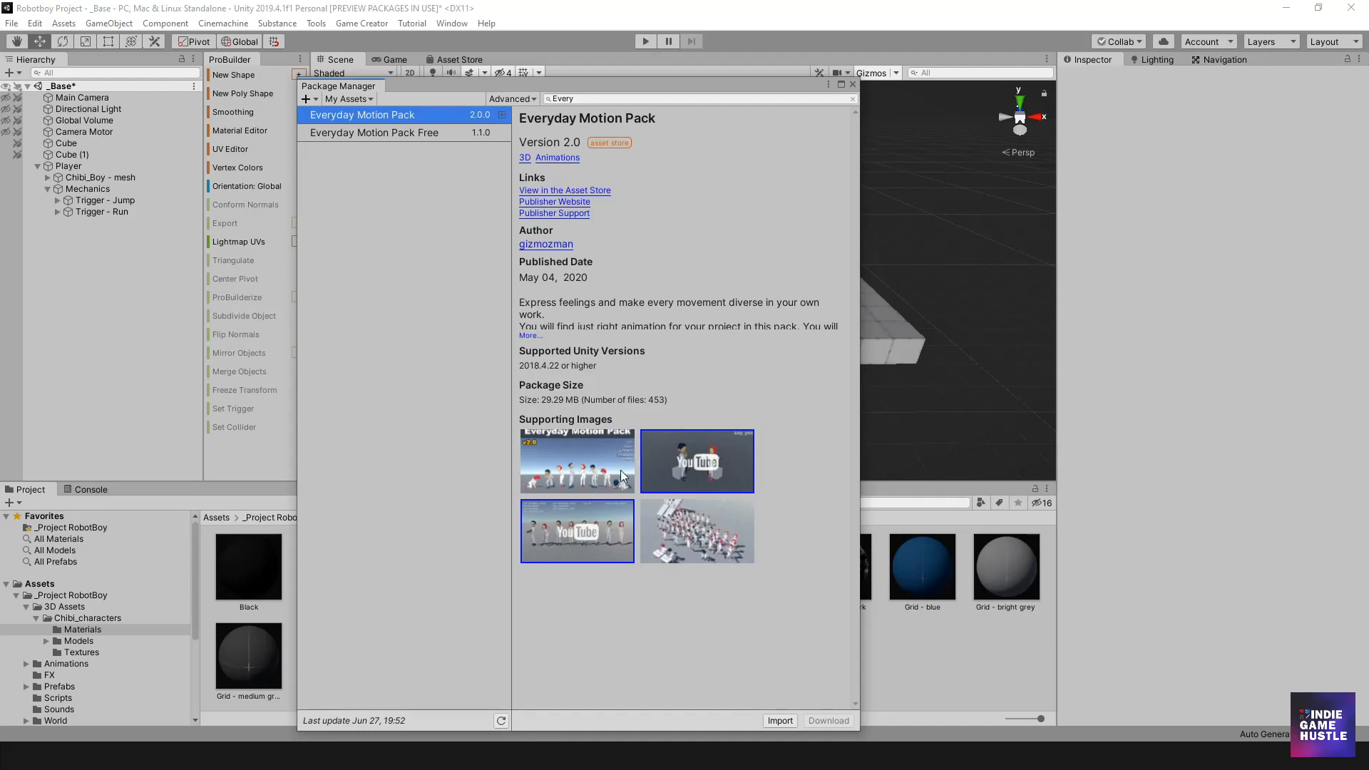
{"action": "left_click_drag", "start_coordinate": [654, 72], "coordinate": [709, 100]}
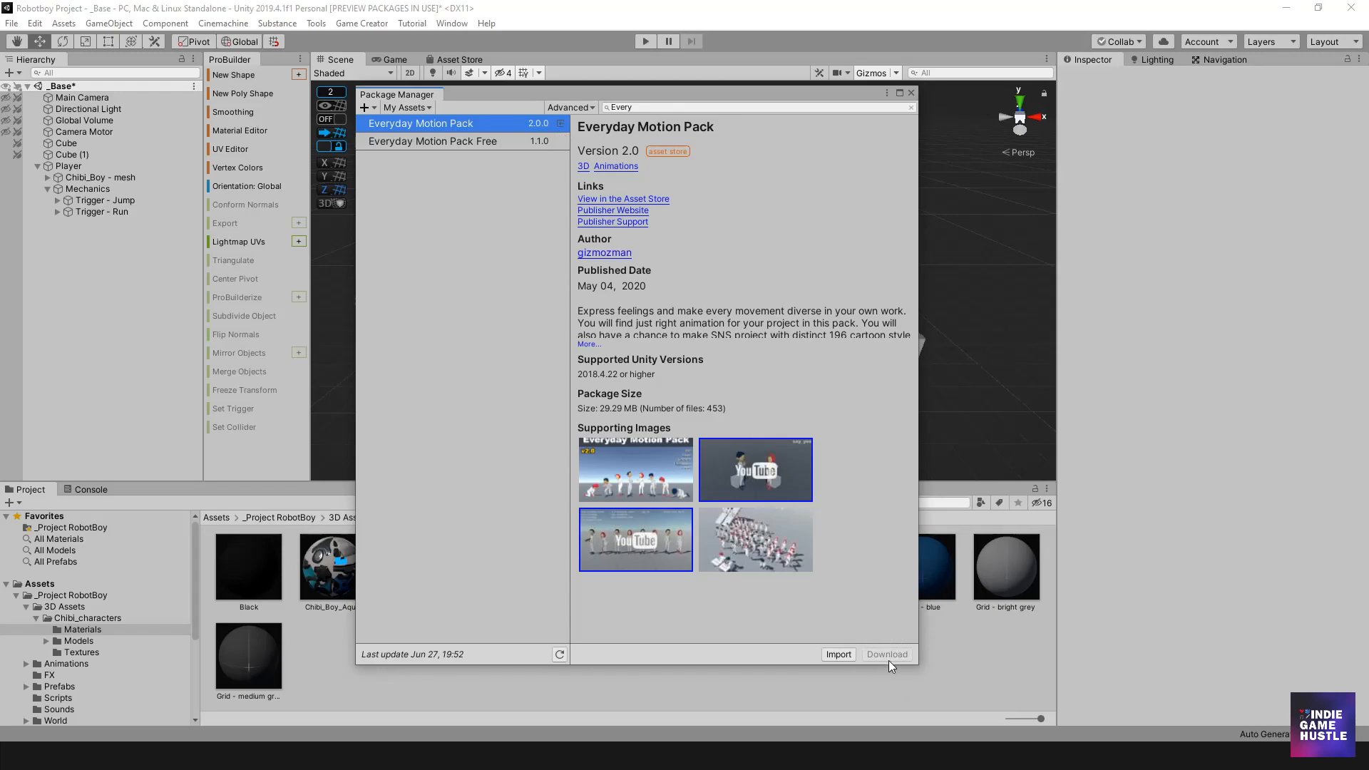
{"action": "left_click", "coordinate": [840, 655]}
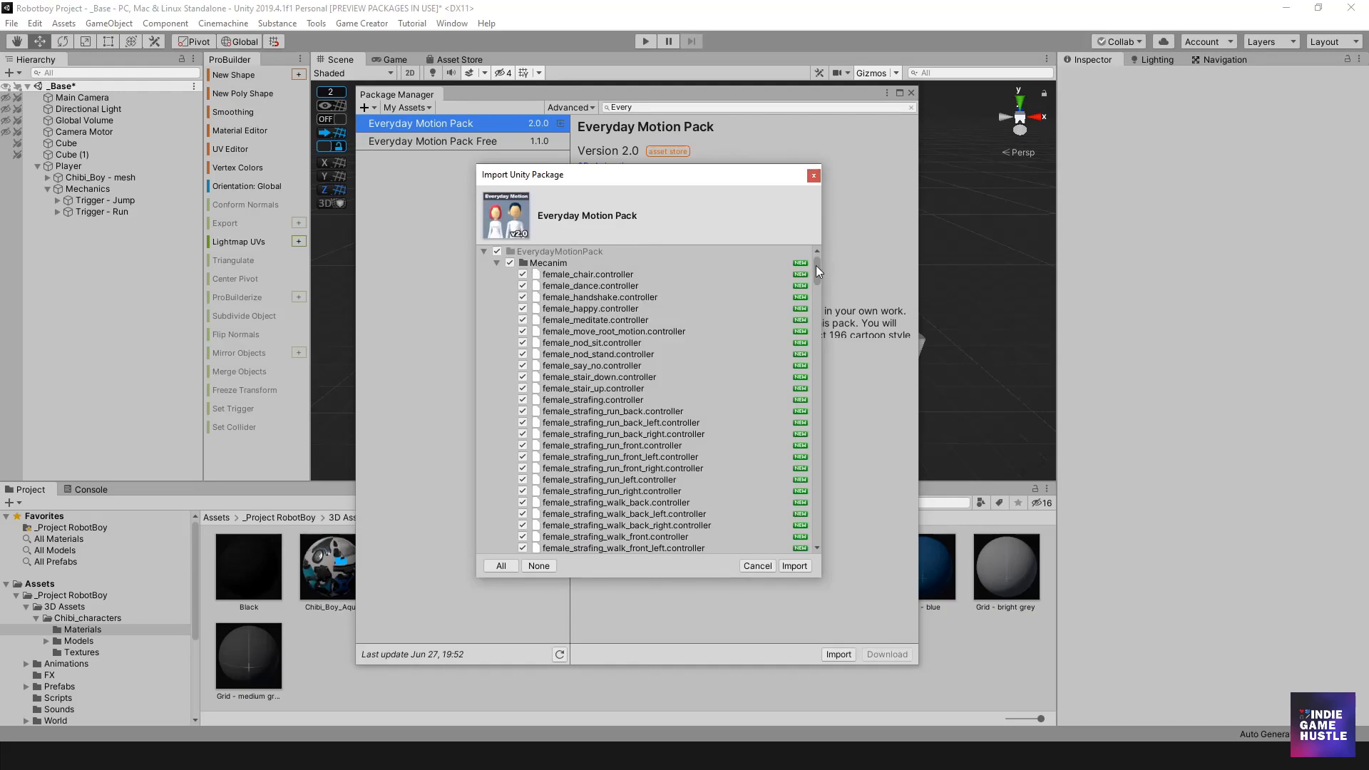
- Look through the package's import list, collapsing the Mecanim, Model and Motion folders
{"action": "scroll", "coordinate": [815, 267], "scroll_direction": "down", "scroll_amount": 1}
{"action": "mouse_move", "coordinate": [815, 268]}
{"action": "left_mouse_down"}
{"action": "mouse_move", "coordinate": [808, 301]}
{"action": "mouse_move", "coordinate": [814, 269]}
{"action": "left_mouse_up"}
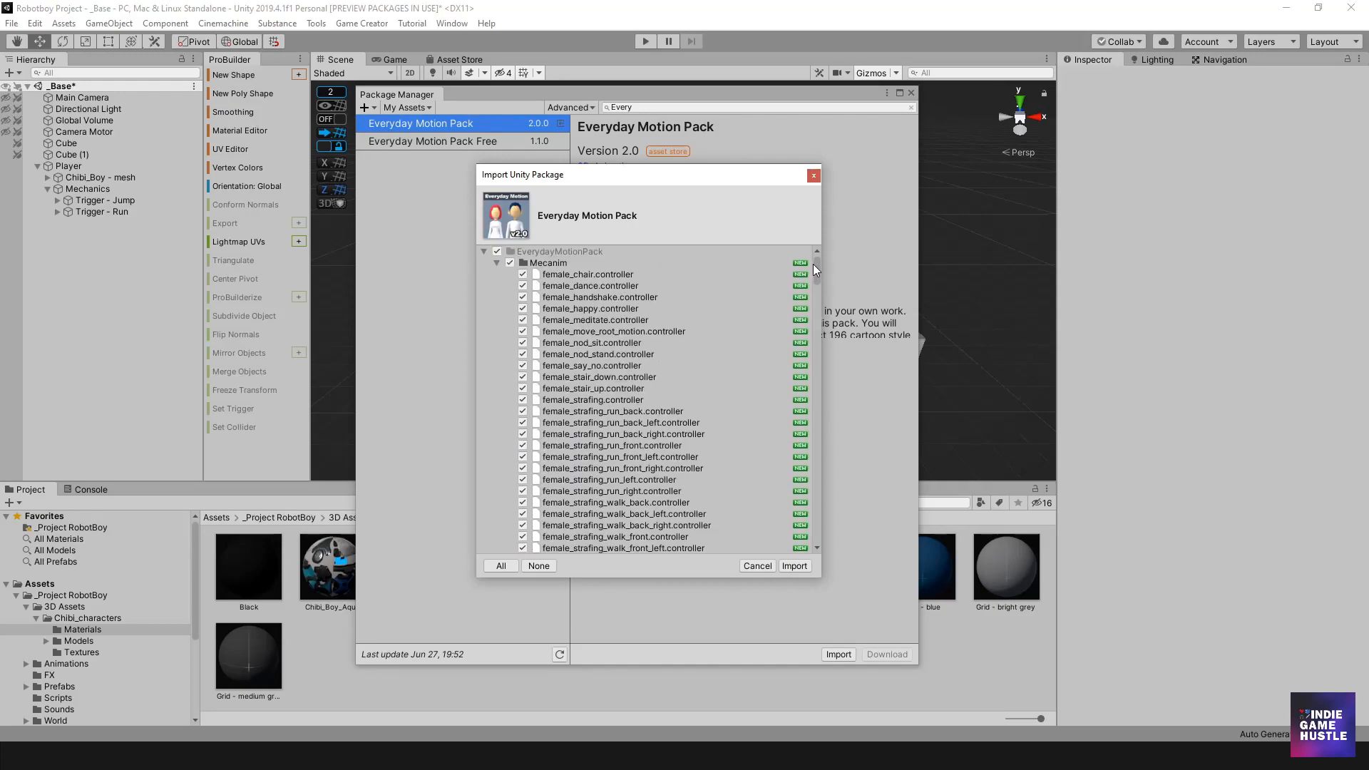
{"action": "left_click", "coordinate": [497, 264]}
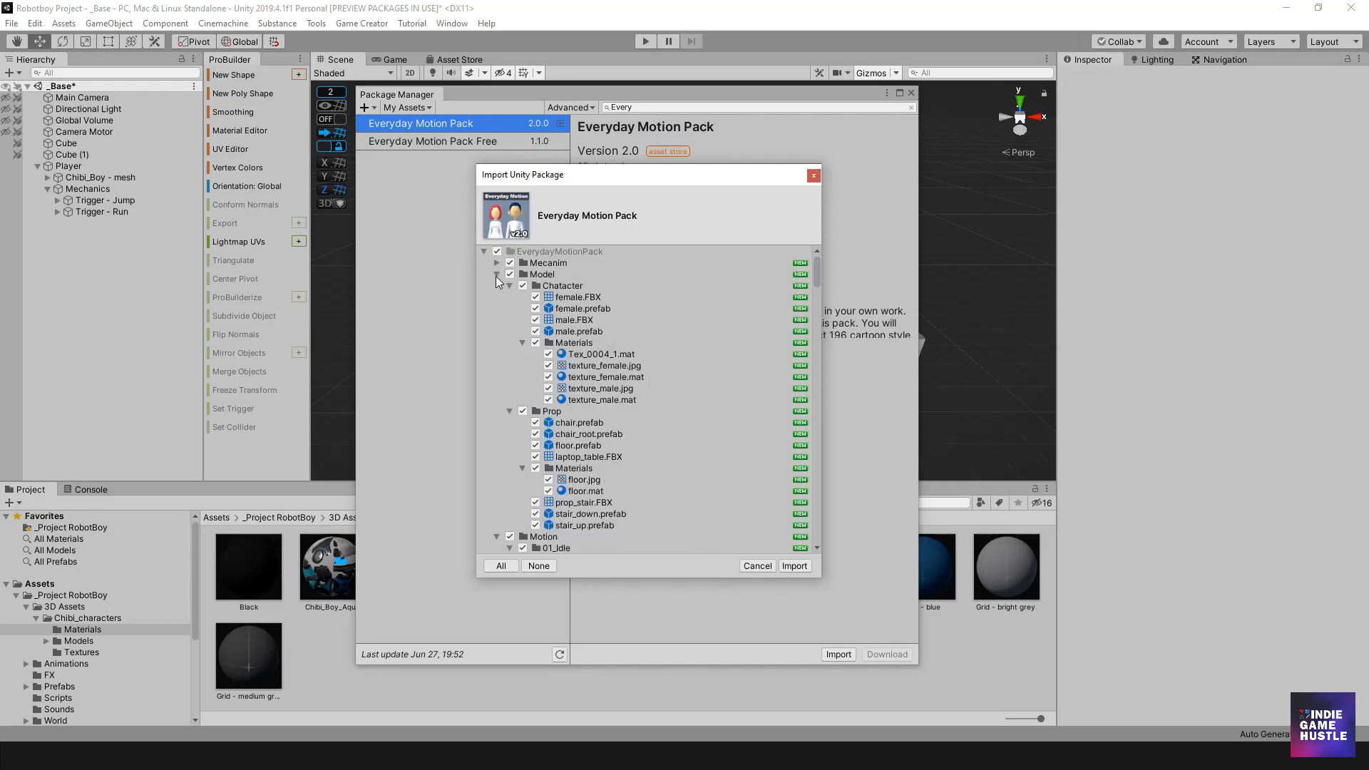
{"action": "left_click", "coordinate": [497, 276]}
{"action": "left_click", "coordinate": [508, 296]}
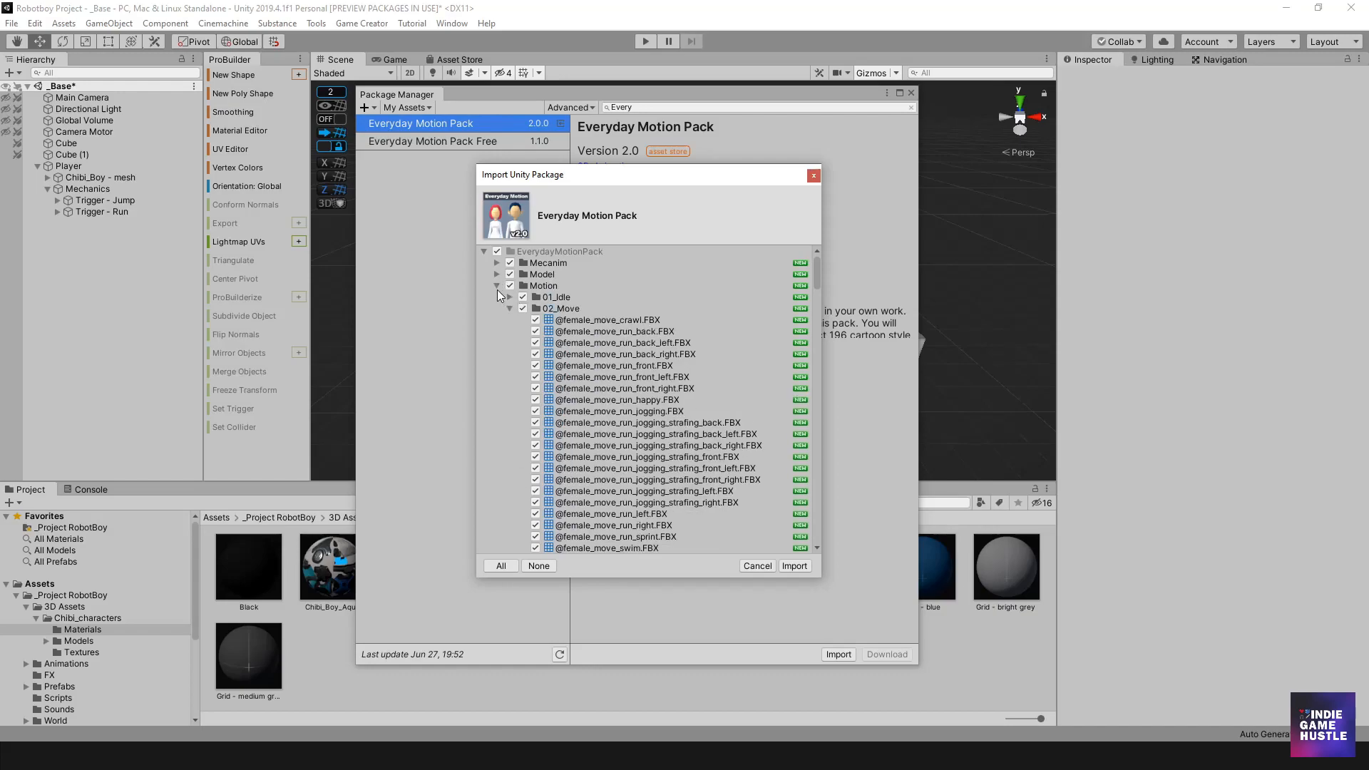
{"action": "left_click", "coordinate": [508, 309]}
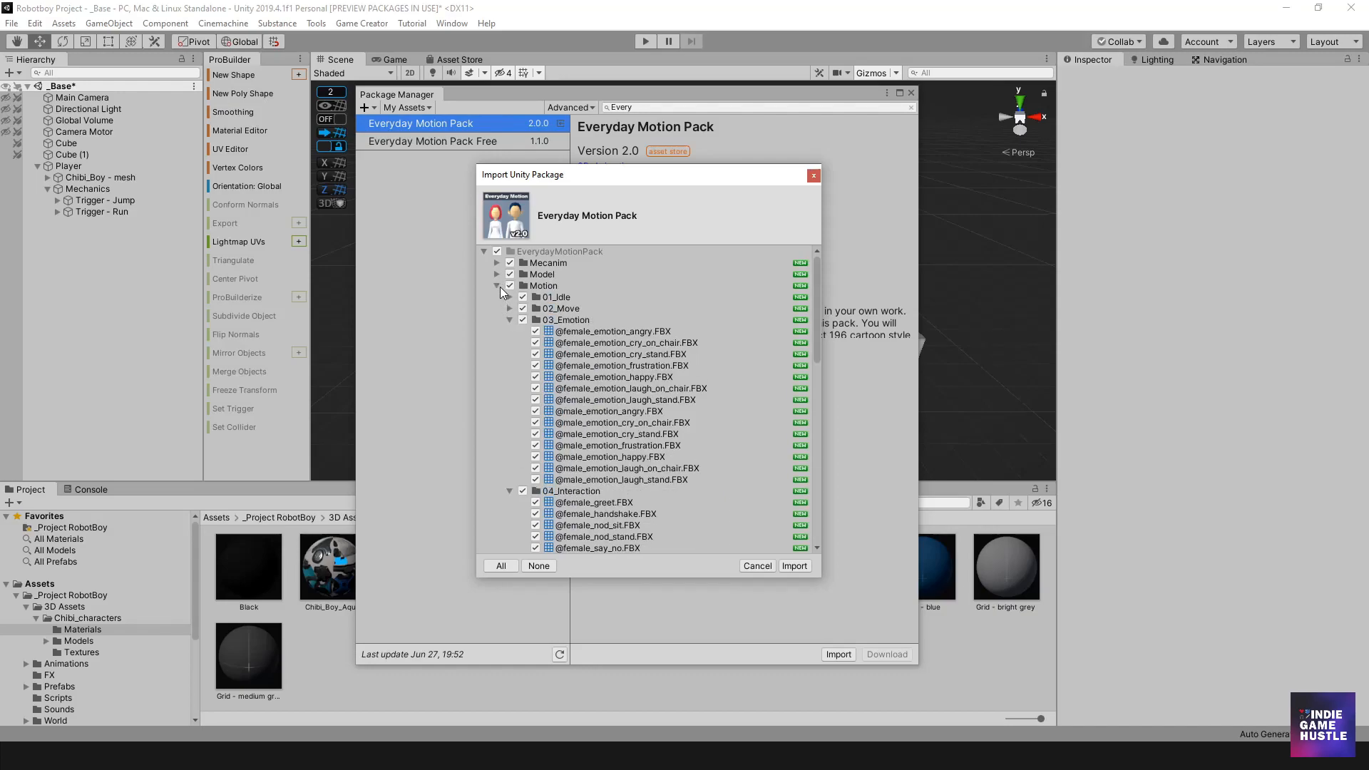
{"action": "left_click", "coordinate": [497, 286]}
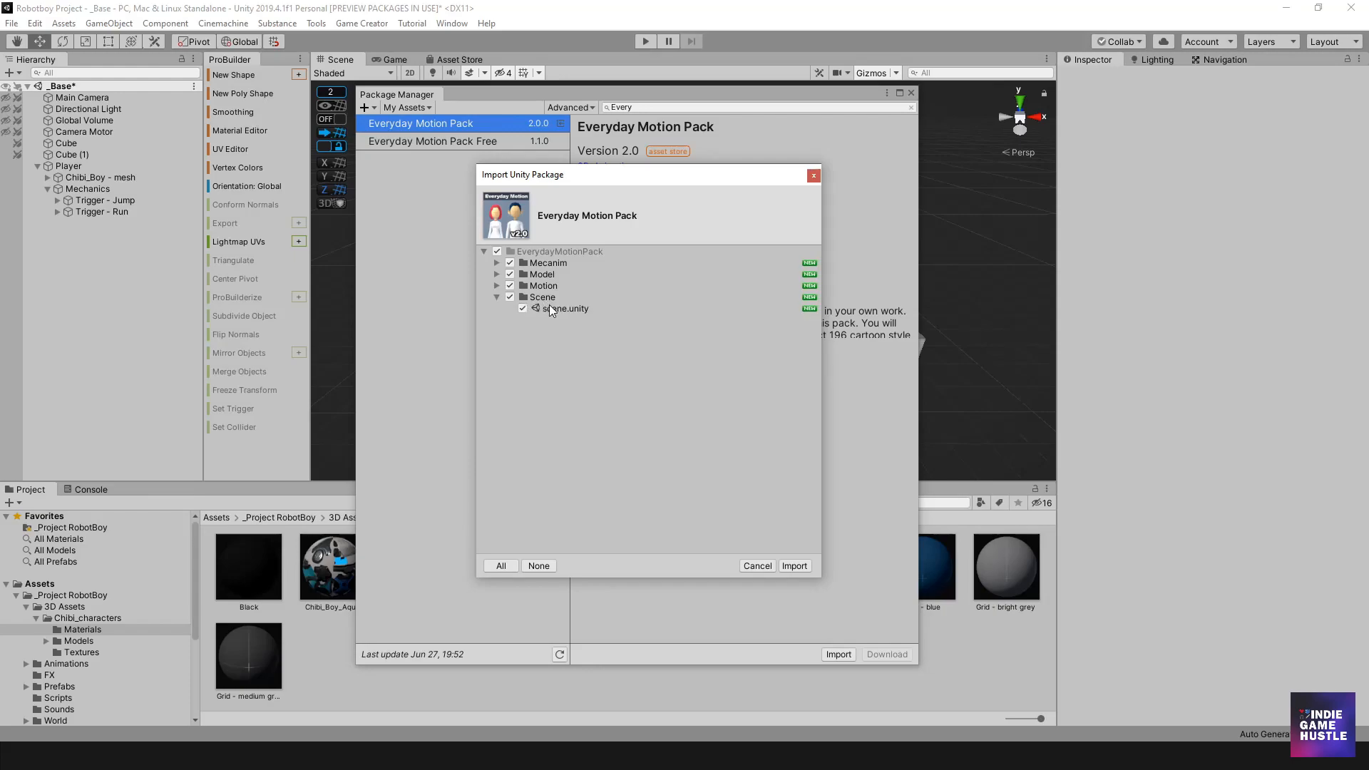
- Try excluding the Scene folder from the import, review the Mecanim controllers, and include Scene again
{"action": "left_click", "coordinate": [510, 297]}
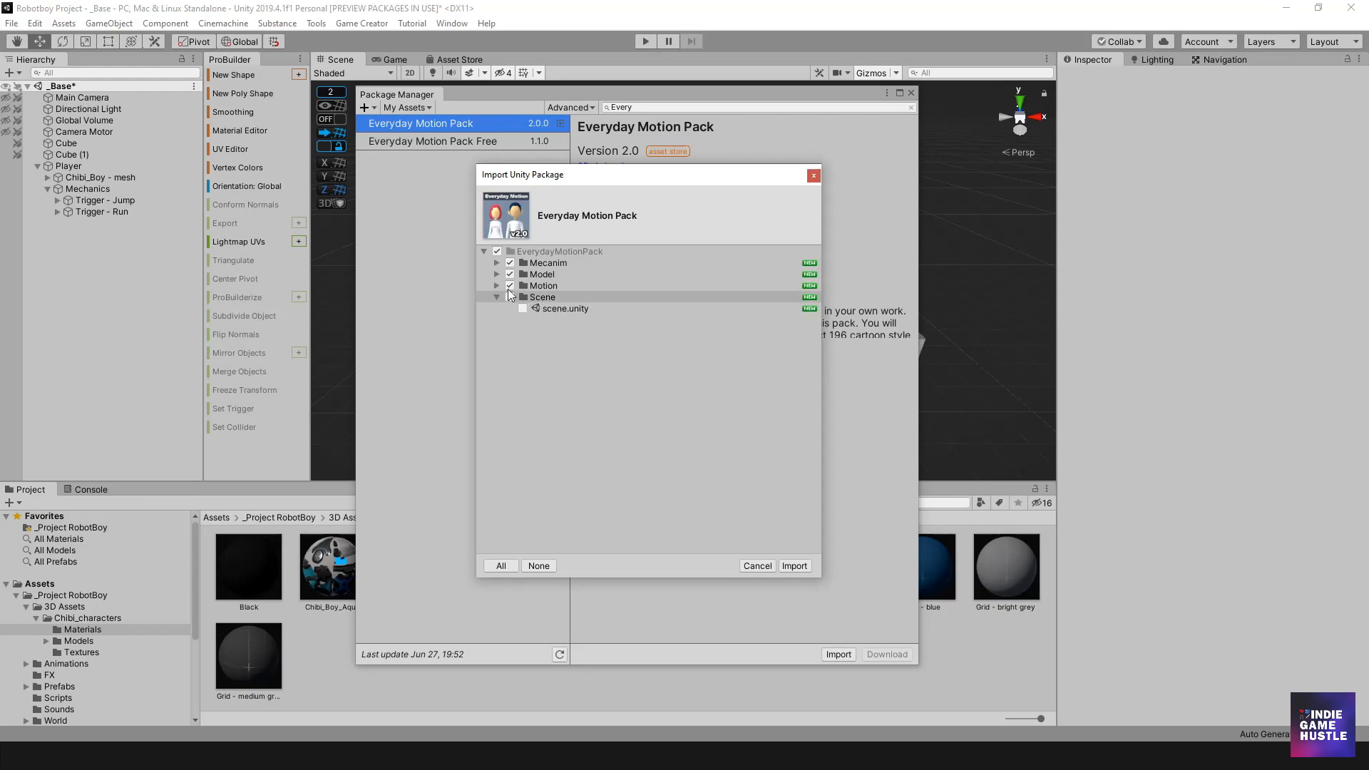
{"action": "left_click", "coordinate": [539, 267]}
{"action": "left_click", "coordinate": [494, 263]}
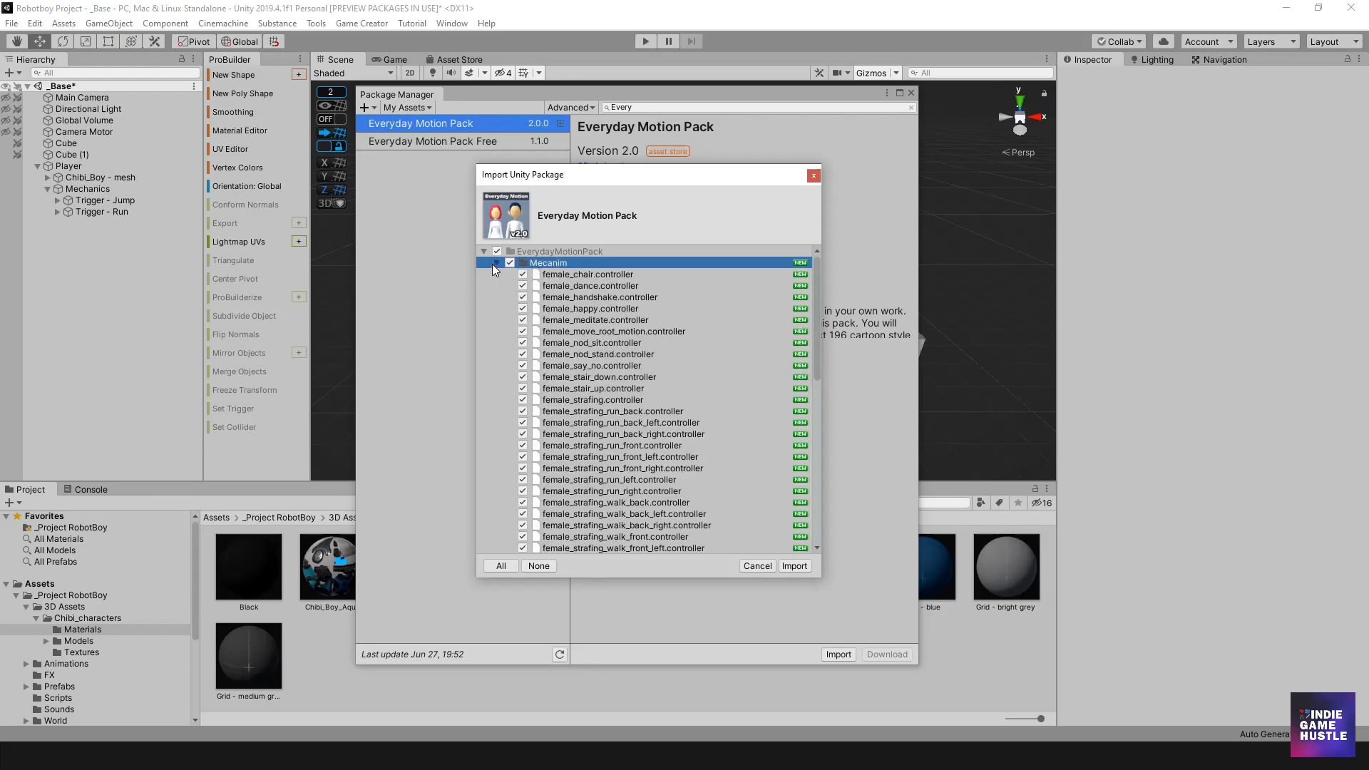
{"action": "left_click_drag", "start_coordinate": [820, 270], "coordinate": [785, 430]}
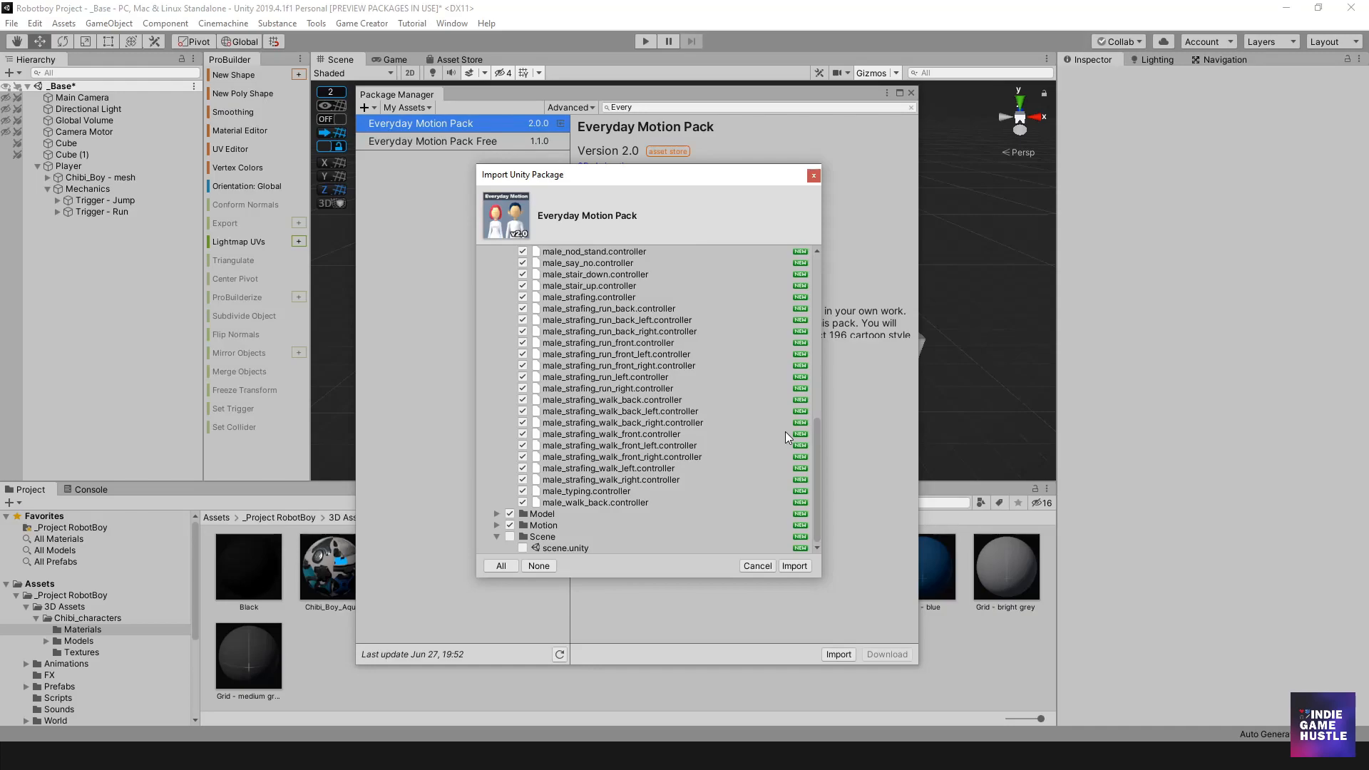
{"action": "left_click_drag", "start_coordinate": [785, 431], "coordinate": [806, 265]}
{"action": "left_click", "coordinate": [575, 264]}
{"action": "left_click", "coordinate": [497, 263]}
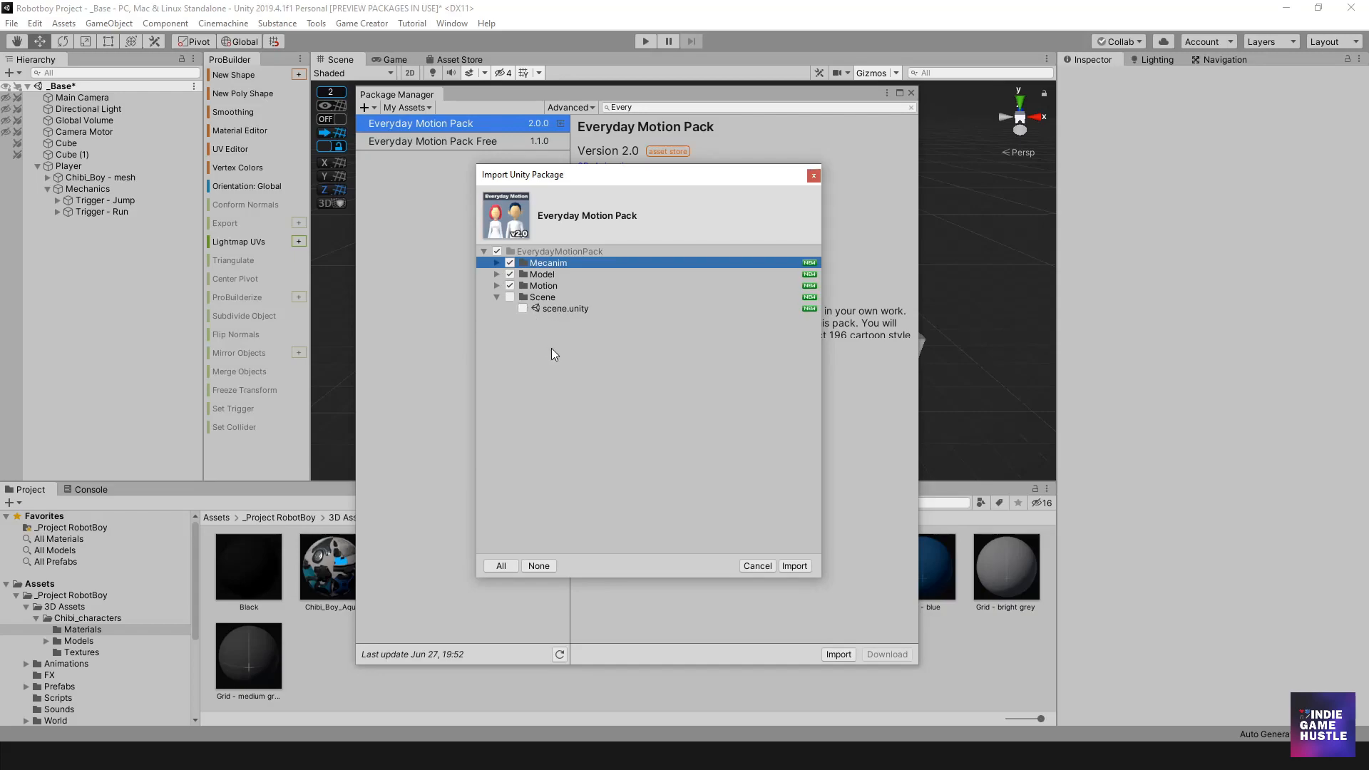
{"action": "left_click", "coordinate": [509, 298]}
- Review the Motion folder's animations and collapse its 03_Emotion, 04_Interaction and 05_Act subfolders
{"action": "left_click", "coordinate": [495, 285]}
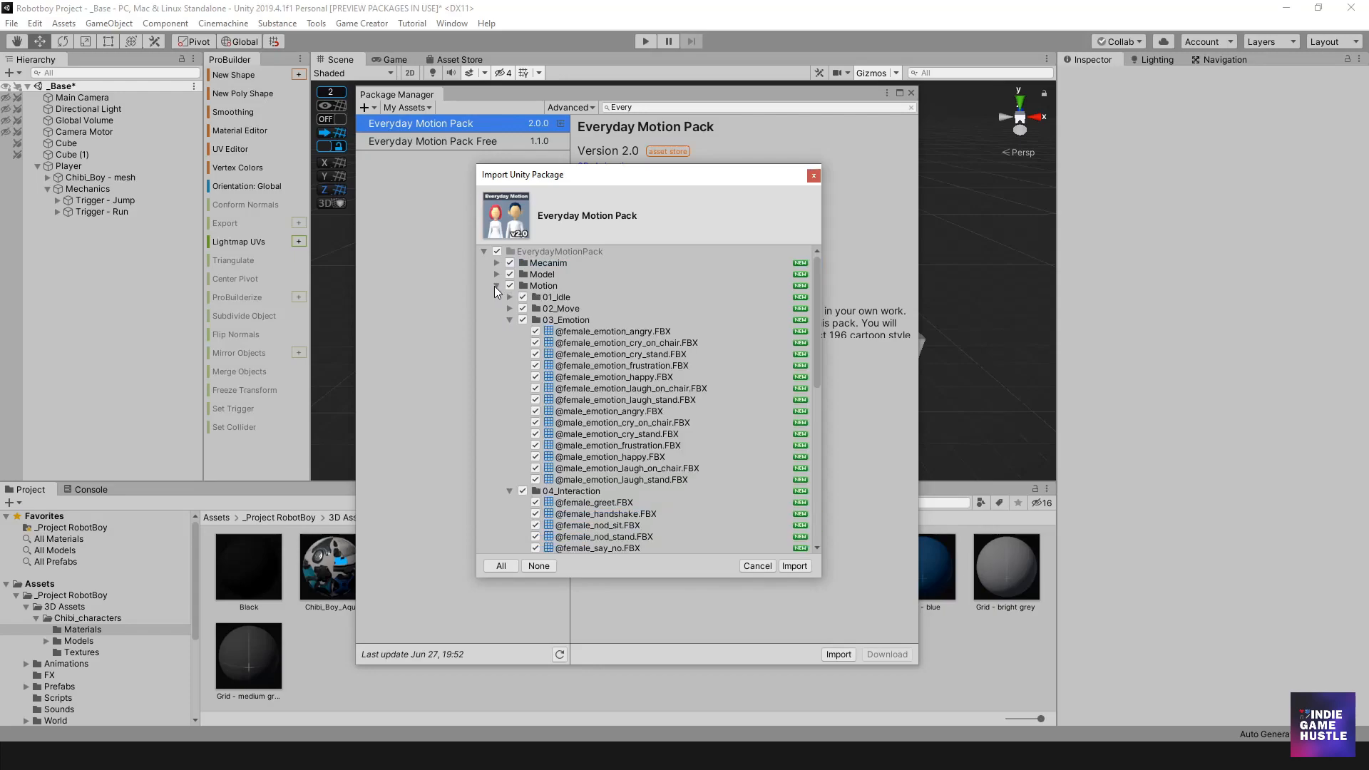
{"action": "scroll", "coordinate": [600, 388], "scroll_direction": "down", "scroll_amount": 15}
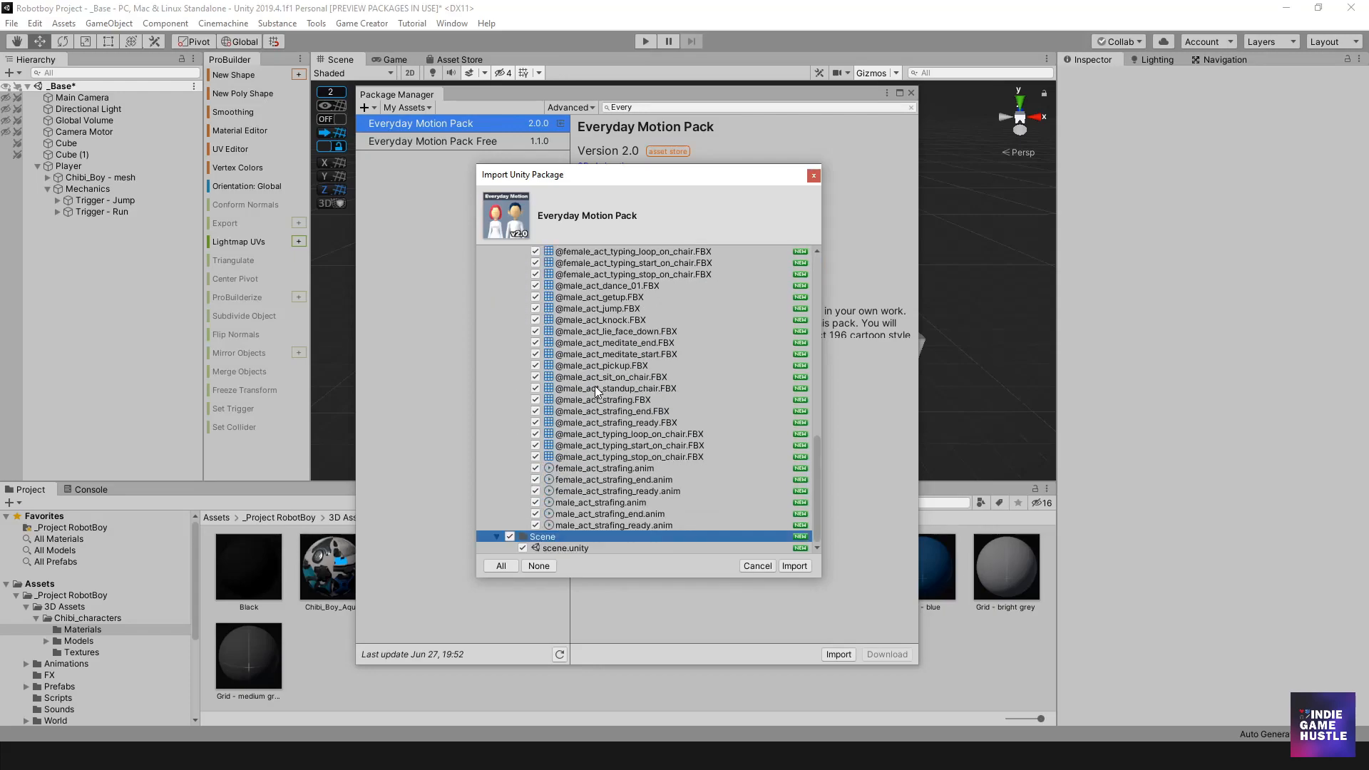
{"action": "scroll", "coordinate": [595, 386], "scroll_direction": "up", "scroll_amount": 15}
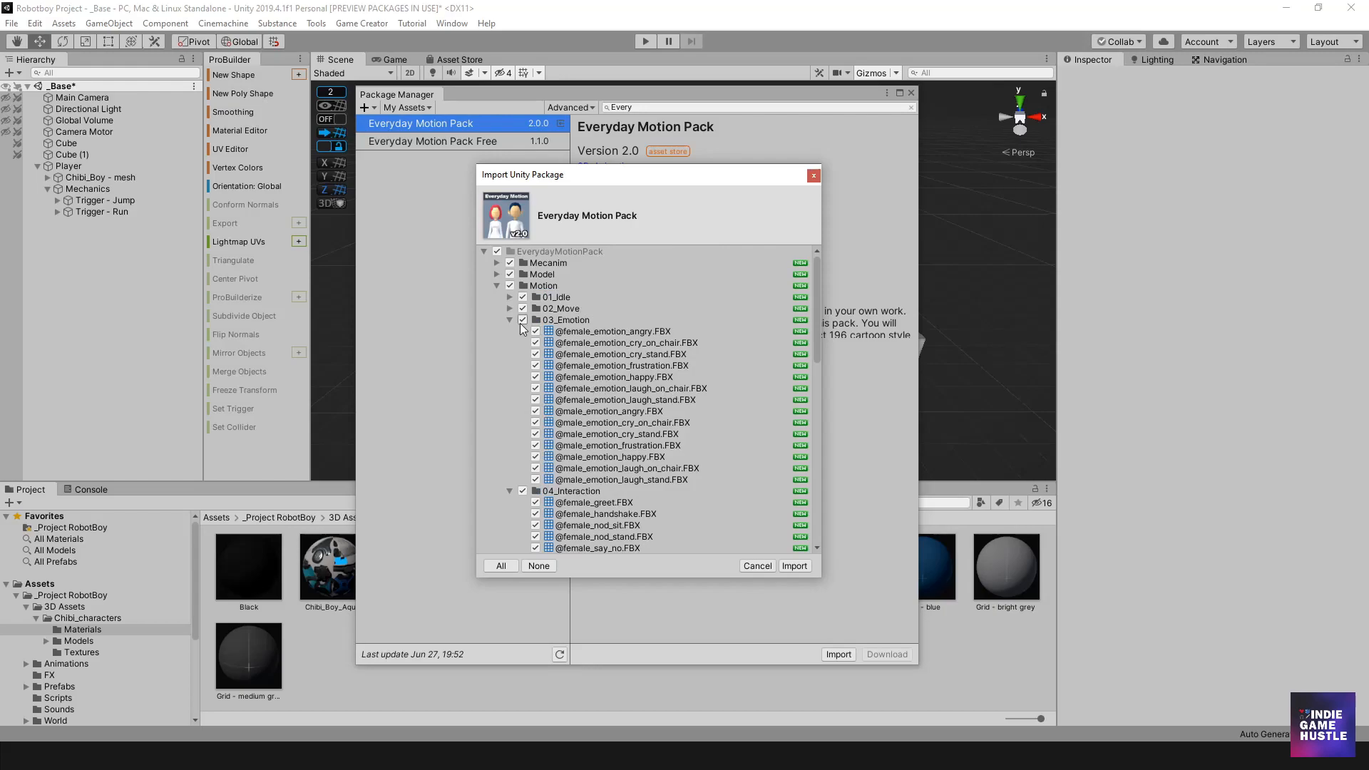
{"action": "left_click", "coordinate": [510, 321]}
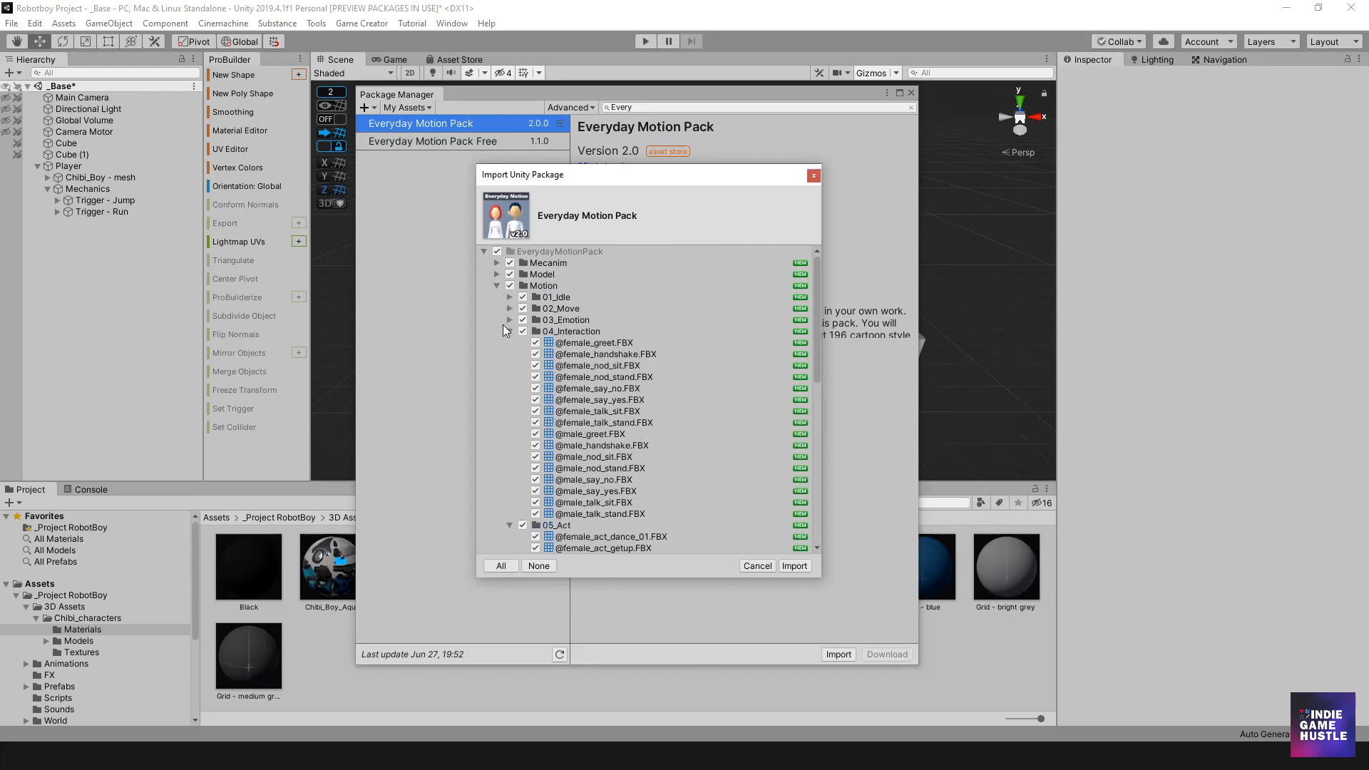
{"action": "left_click", "coordinate": [511, 331]}
{"action": "left_click", "coordinate": [510, 342]}
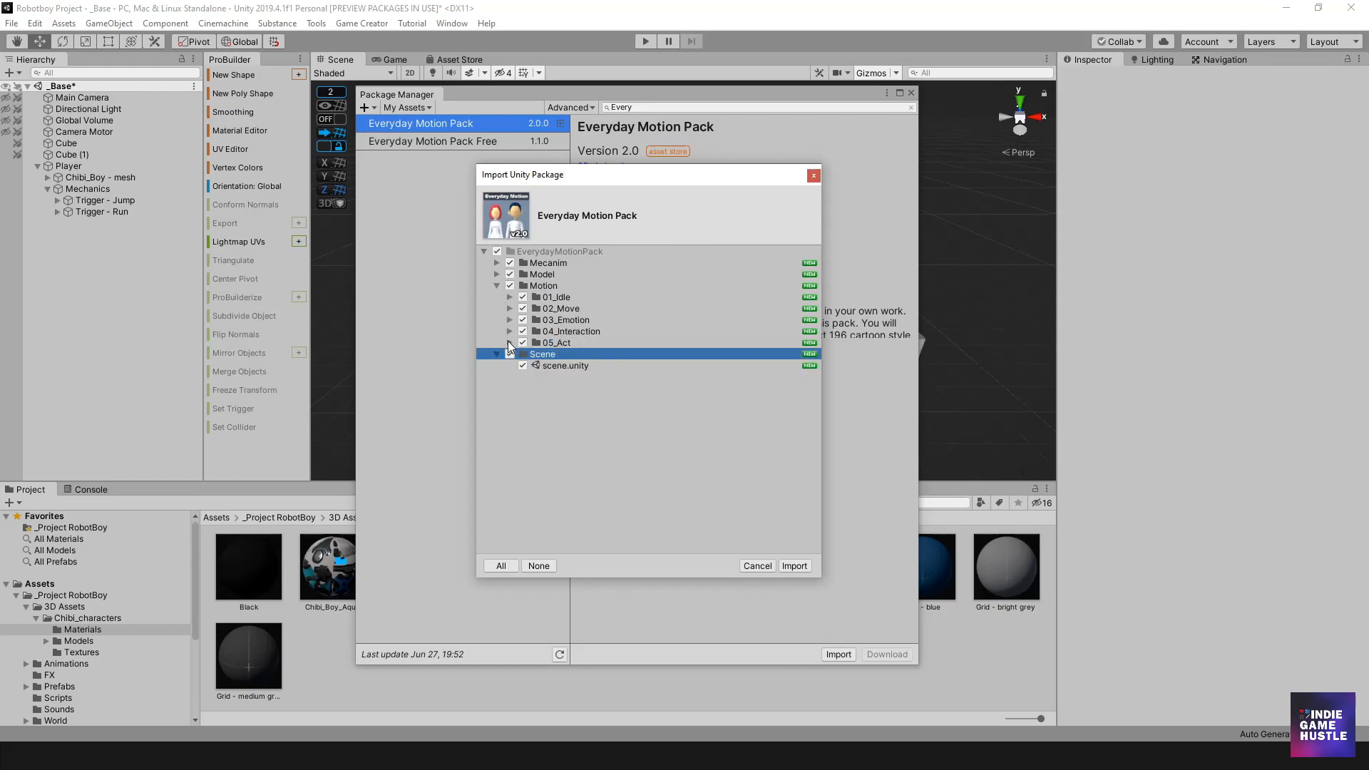
- Check the Model and Mecanim folder contents, and collapse both along with the Motion folder
{"action": "left_click", "coordinate": [496, 273]}
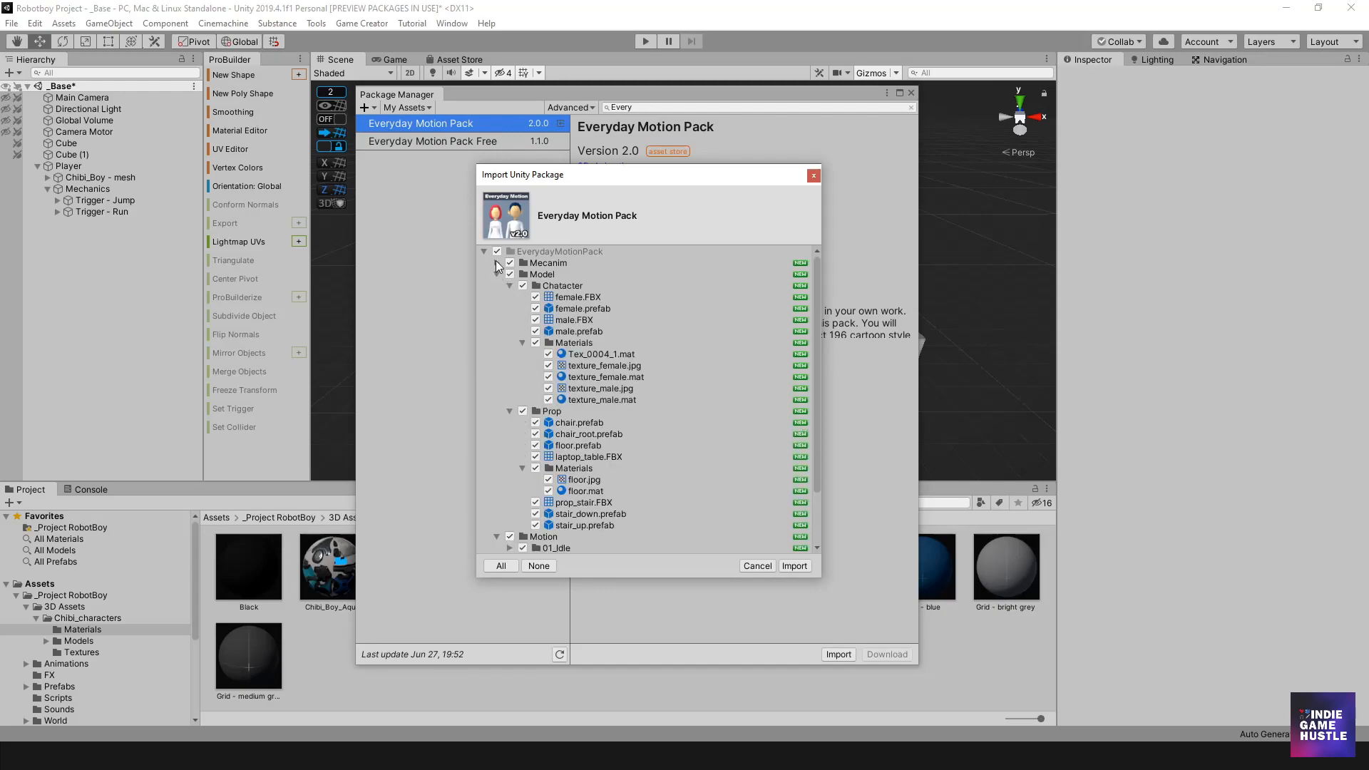
{"action": "left_click", "coordinate": [495, 261]}
{"action": "left_click", "coordinate": [497, 262]}
{"action": "left_click", "coordinate": [497, 274]}
{"action": "left_click", "coordinate": [497, 286]}
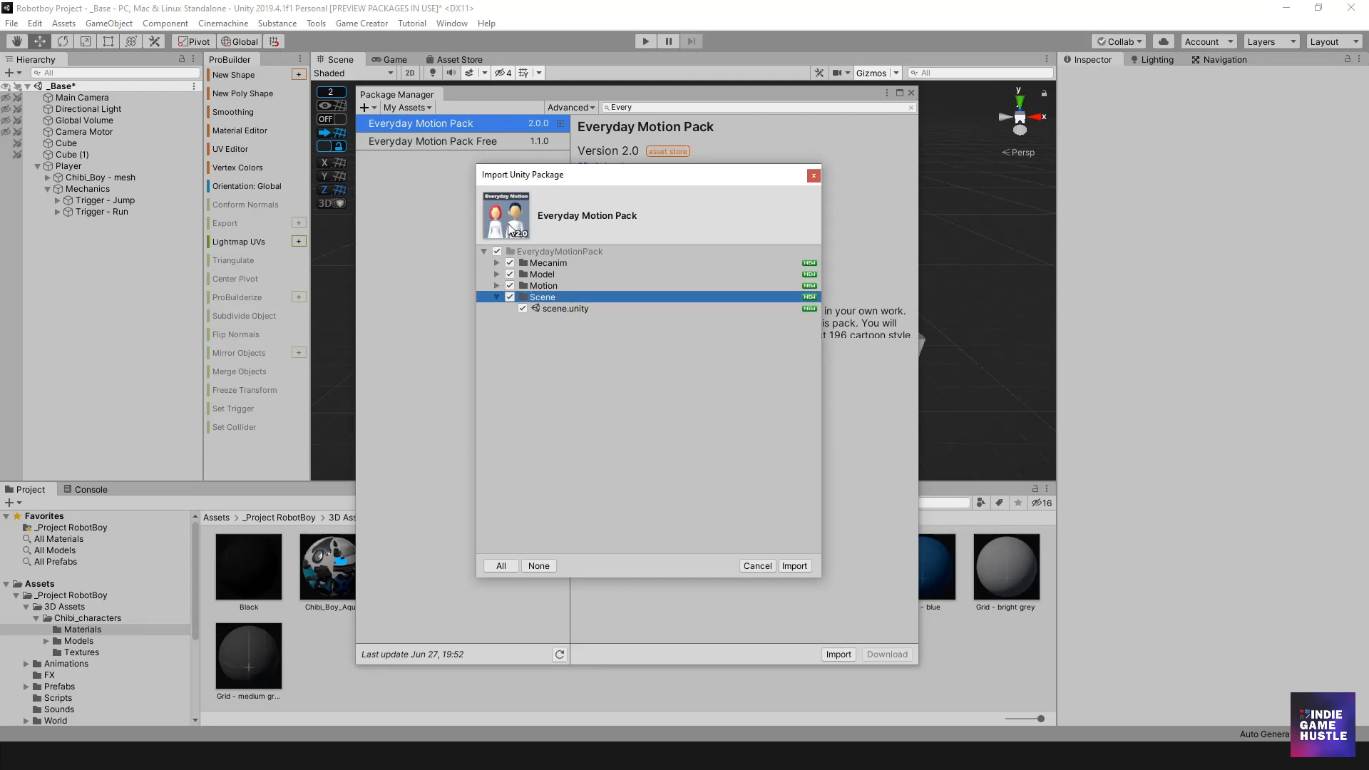
- Review the Chatacter and Prop subfolders of Model, and exclude the Model folder from the import
{"action": "left_click", "coordinate": [497, 275]}
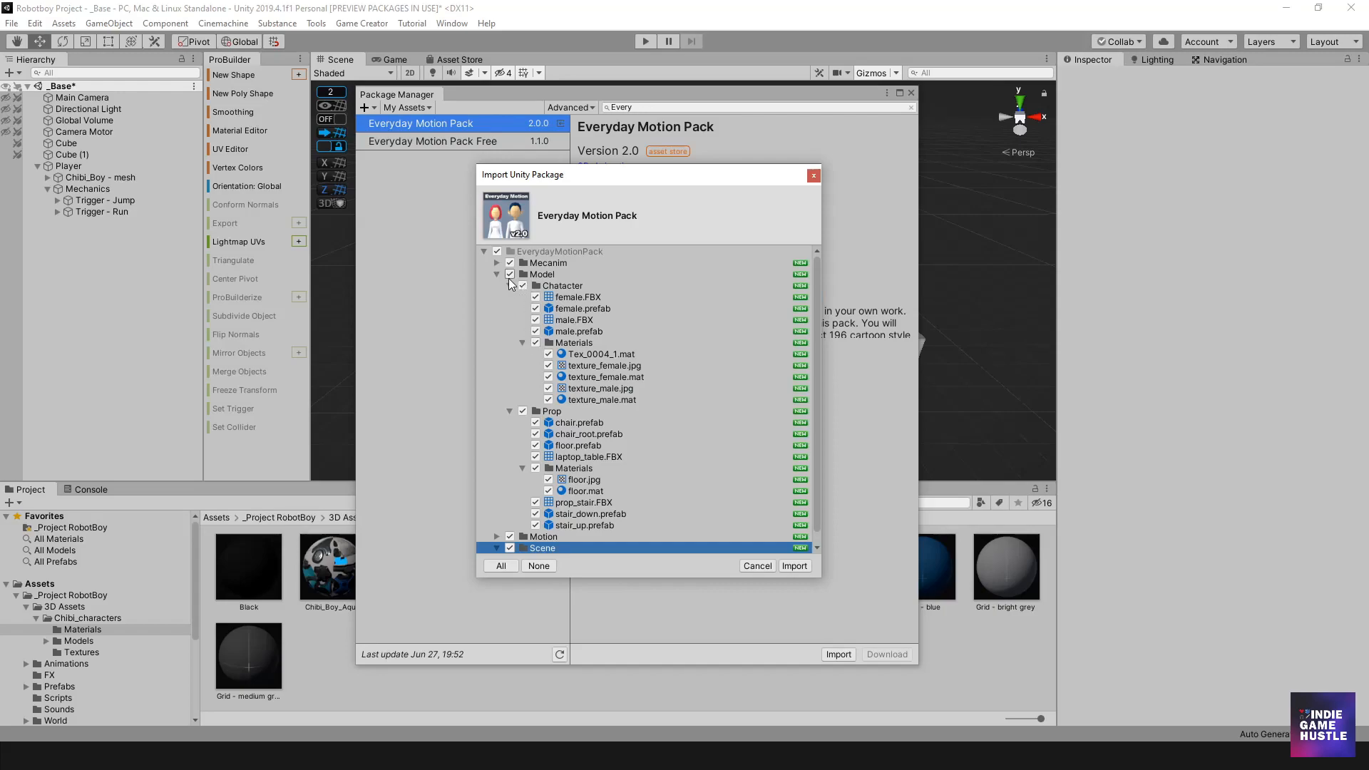
{"action": "left_click", "coordinate": [508, 285]}
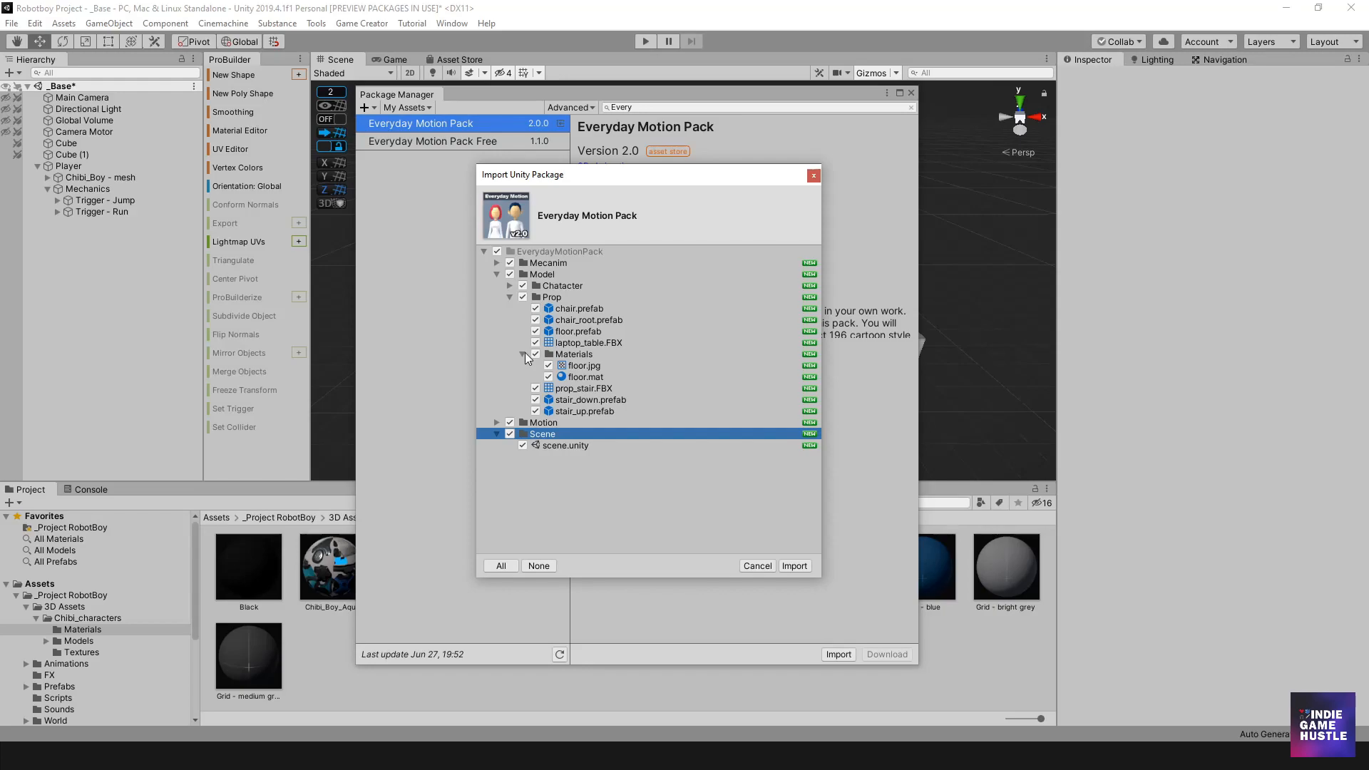
{"action": "left_click", "coordinate": [524, 353]}
{"action": "left_click", "coordinate": [511, 298]}
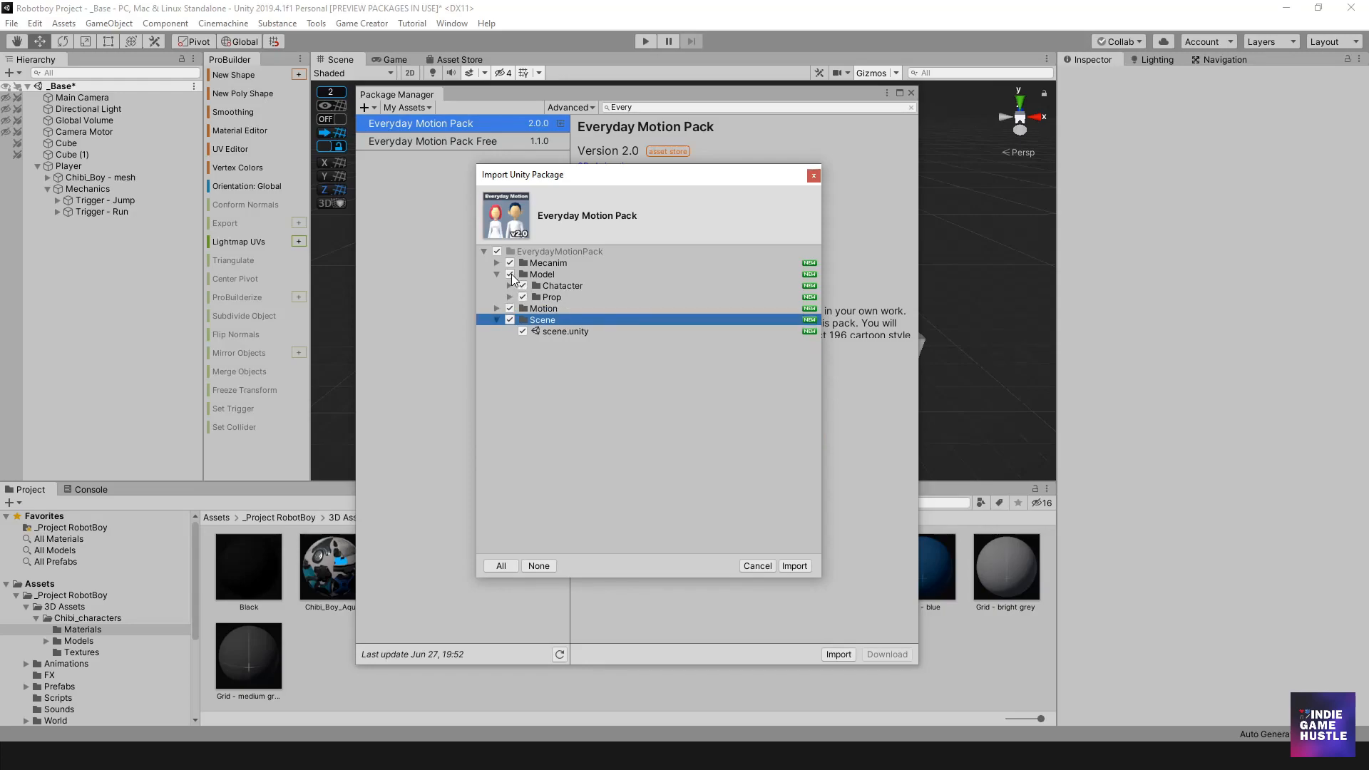
{"action": "left_click", "coordinate": [510, 274]}
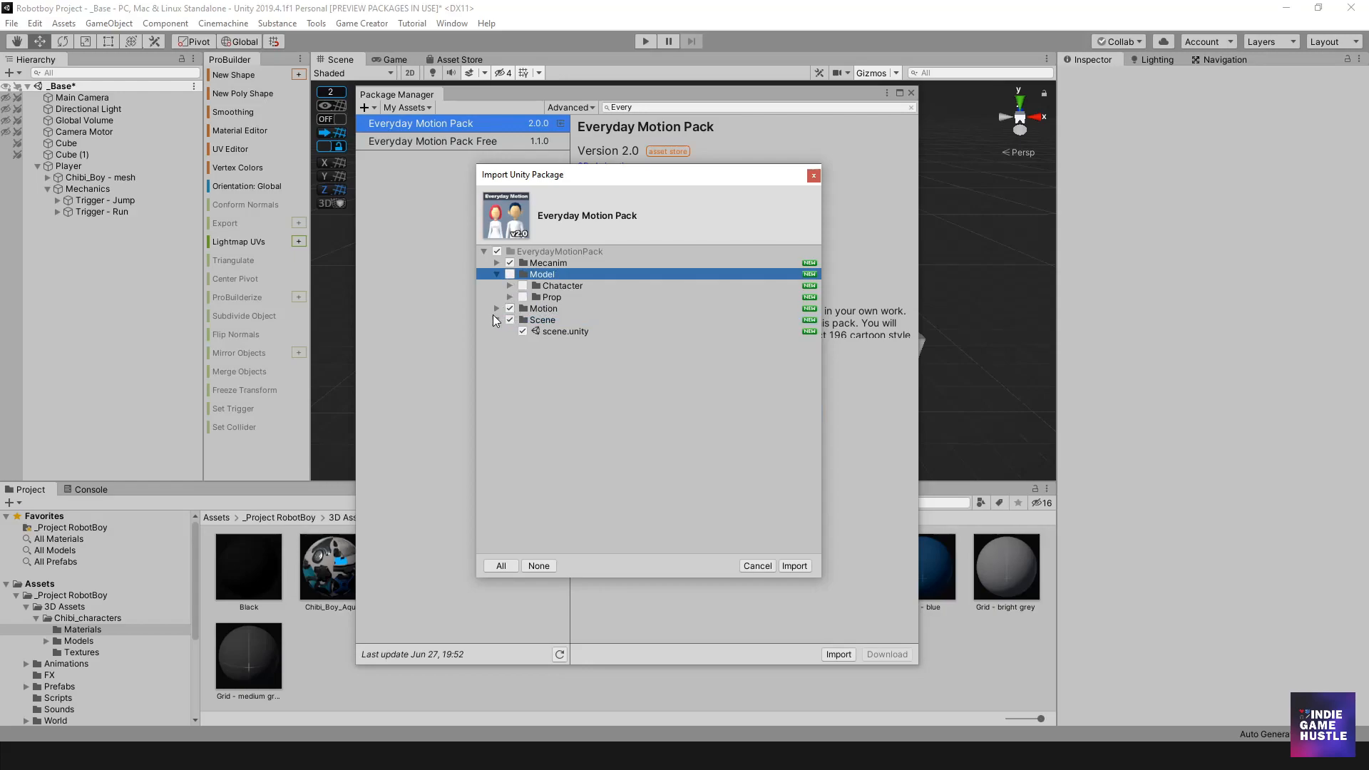
- Examine the animation files in the Motion subfolders, from 05_Act back to 01_Idle
{"action": "left_click", "coordinate": [497, 309]}
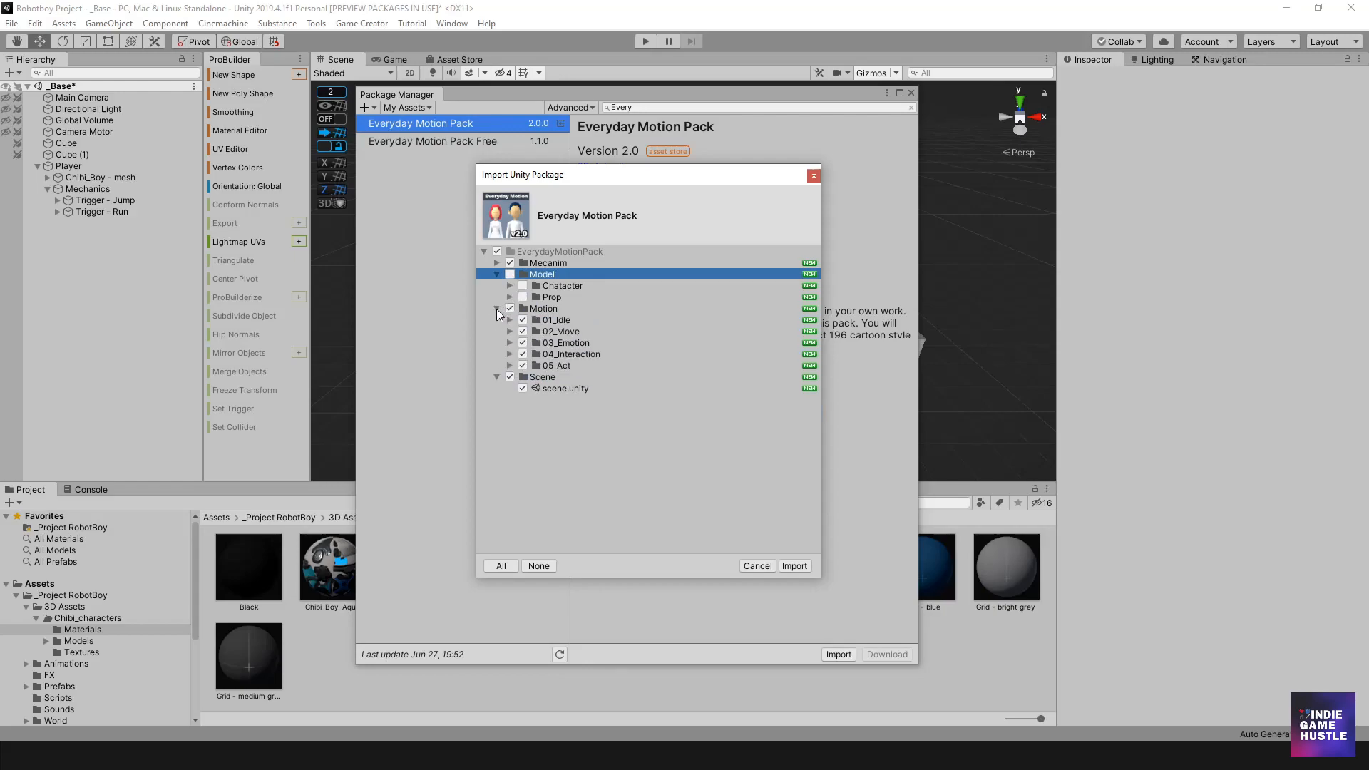
{"action": "left_click", "coordinate": [510, 365]}
{"action": "left_click", "coordinate": [509, 366]}
{"action": "left_click", "coordinate": [509, 354]}
{"action": "left_click", "coordinate": [509, 354]}
{"action": "left_click", "coordinate": [507, 344]}
{"action": "left_click", "coordinate": [508, 344]}
{"action": "left_click", "coordinate": [507, 331]}
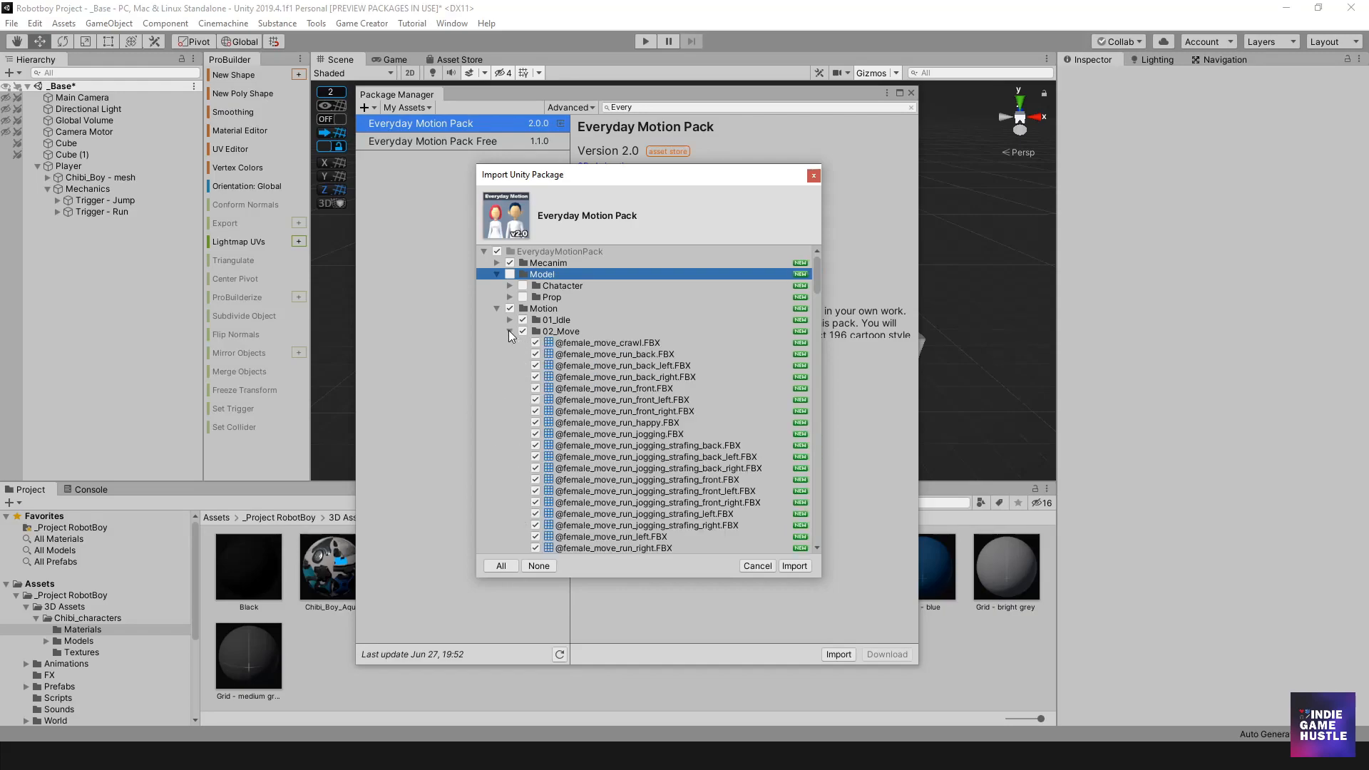
{"action": "left_click", "coordinate": [508, 331]}
{"action": "left_click", "coordinate": [509, 320]}
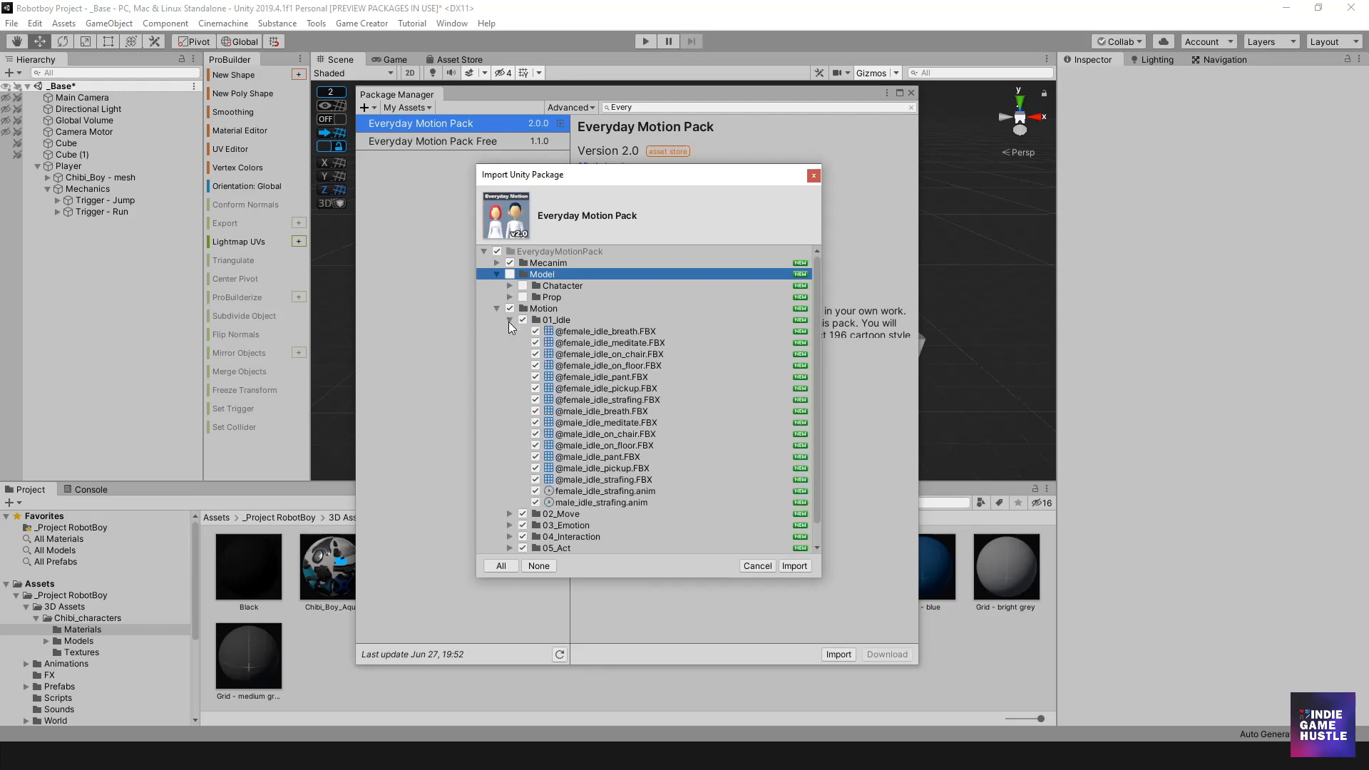
{"action": "left_click", "coordinate": [508, 320]}
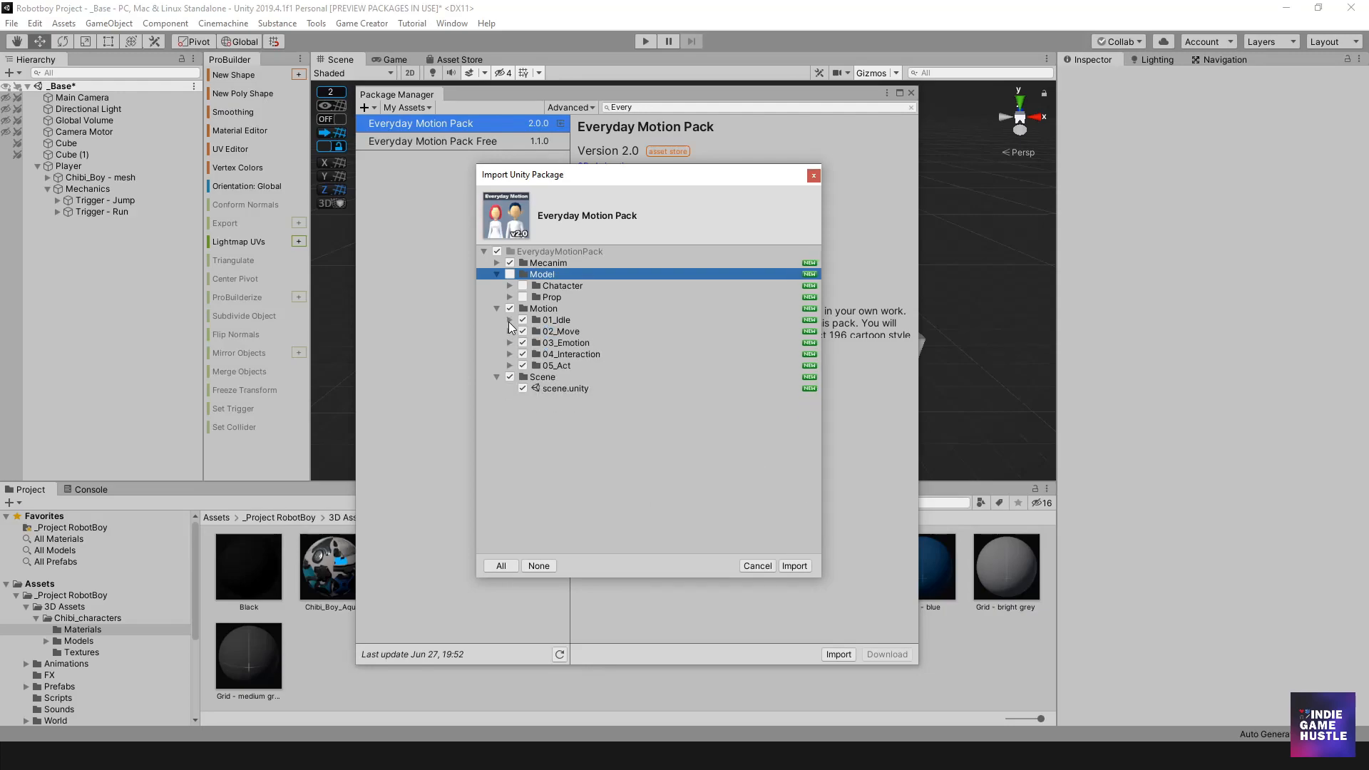
- Exclude the Scene and Mecanim folders and import the remaining Everyday Motion Pack files
{"action": "left_click", "coordinate": [509, 377]}
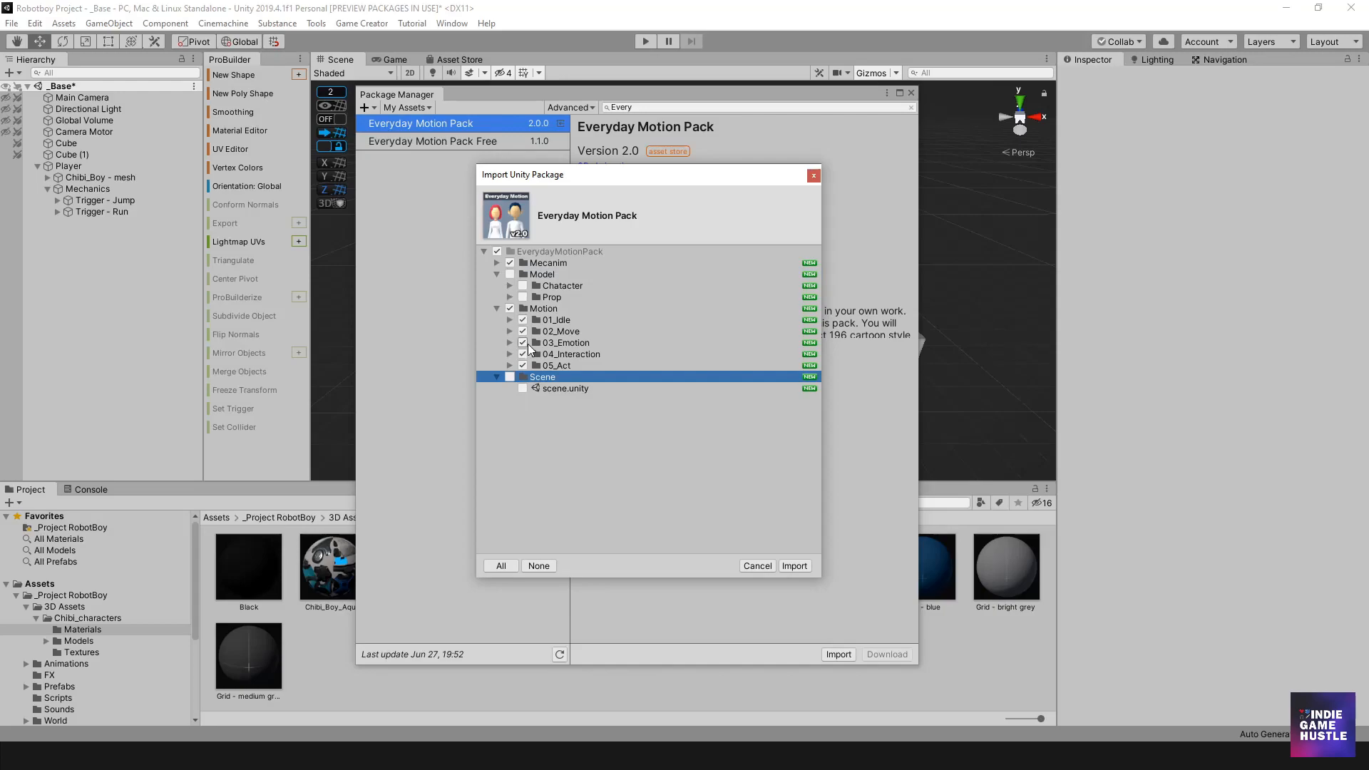
{"action": "left_click", "coordinate": [510, 263]}
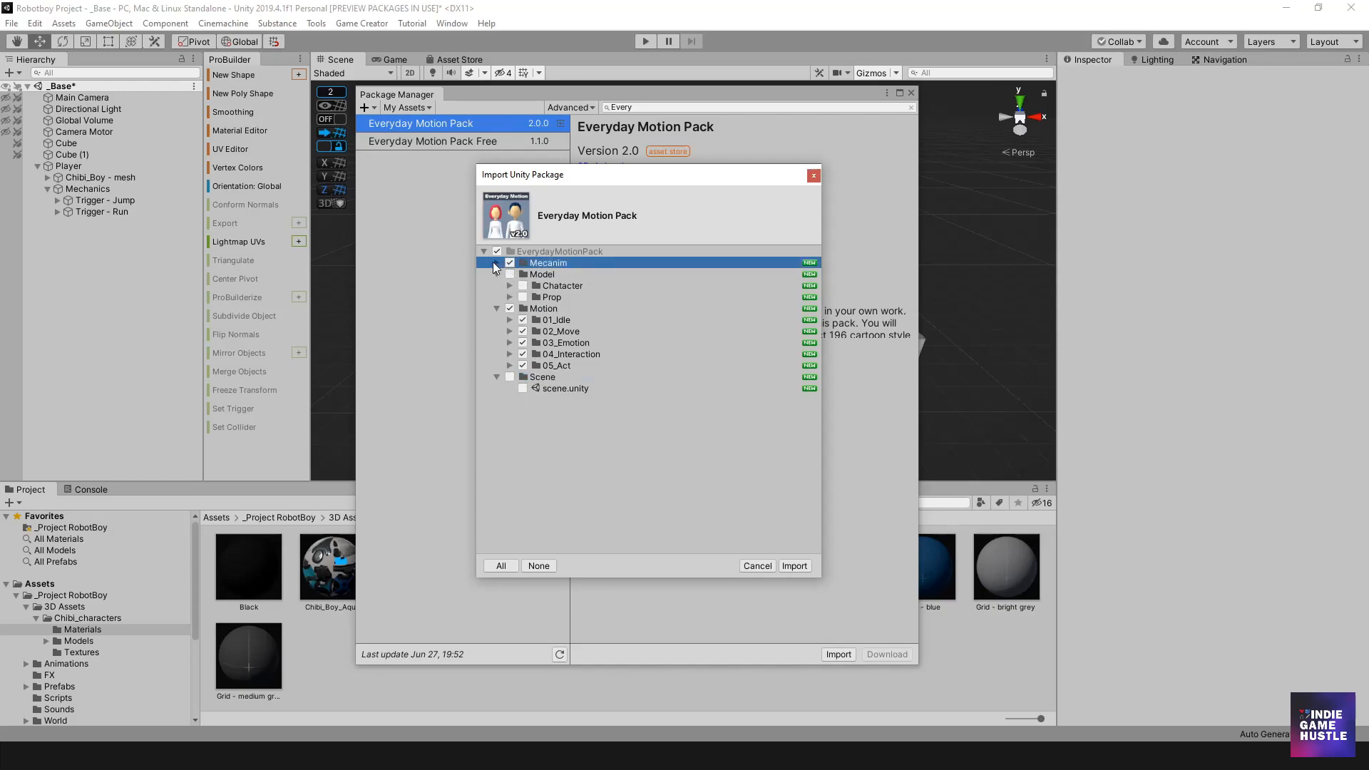
{"action": "left_click", "coordinate": [493, 263]}
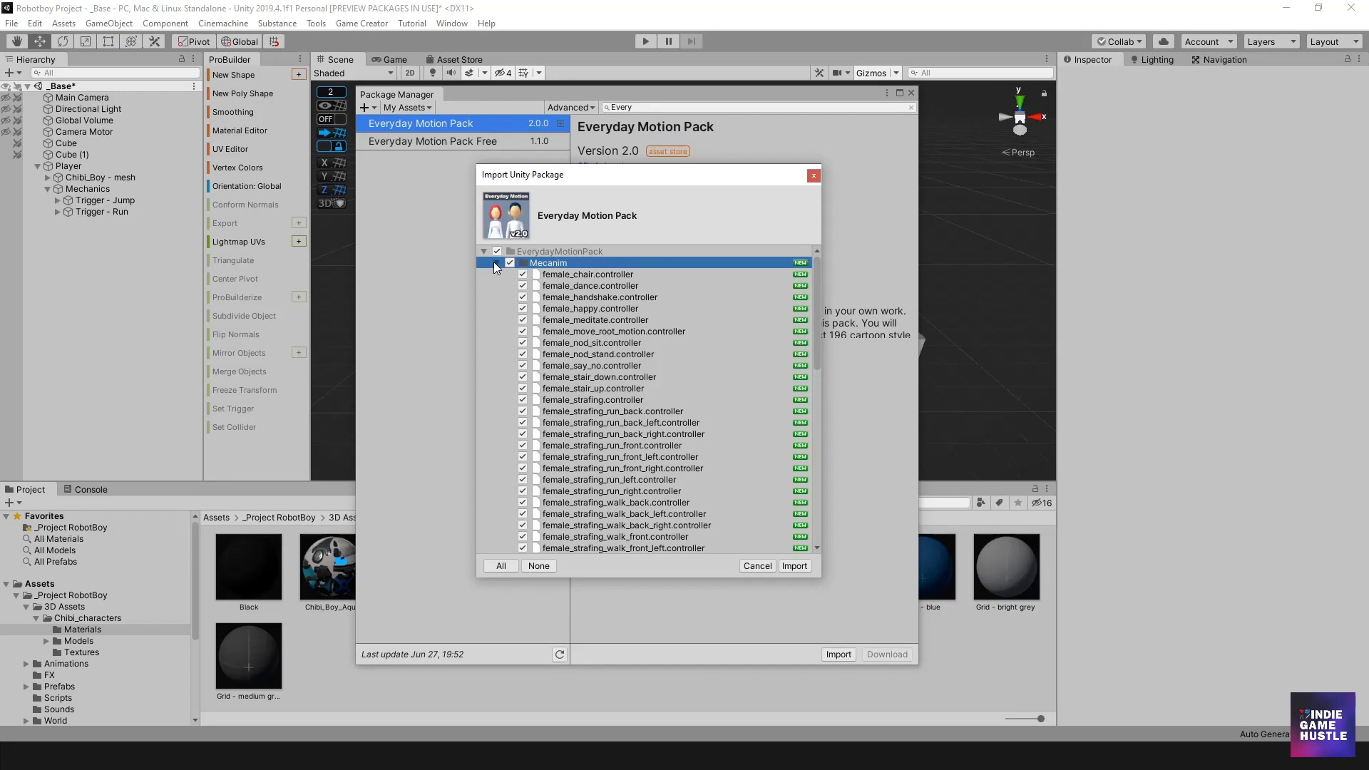
{"action": "left_click", "coordinate": [509, 263]}
{"action": "left_click", "coordinate": [499, 263]}
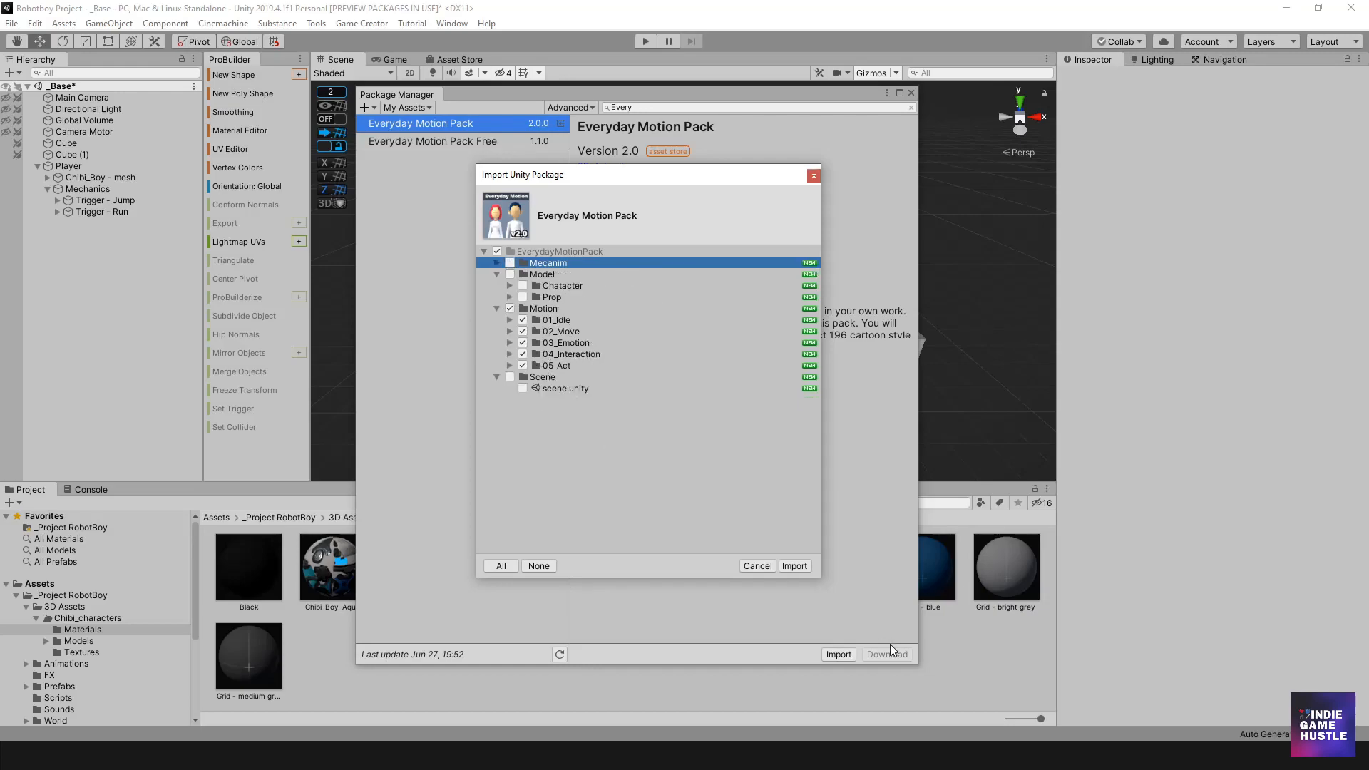
{"action": "left_click", "coordinate": [795, 566]}
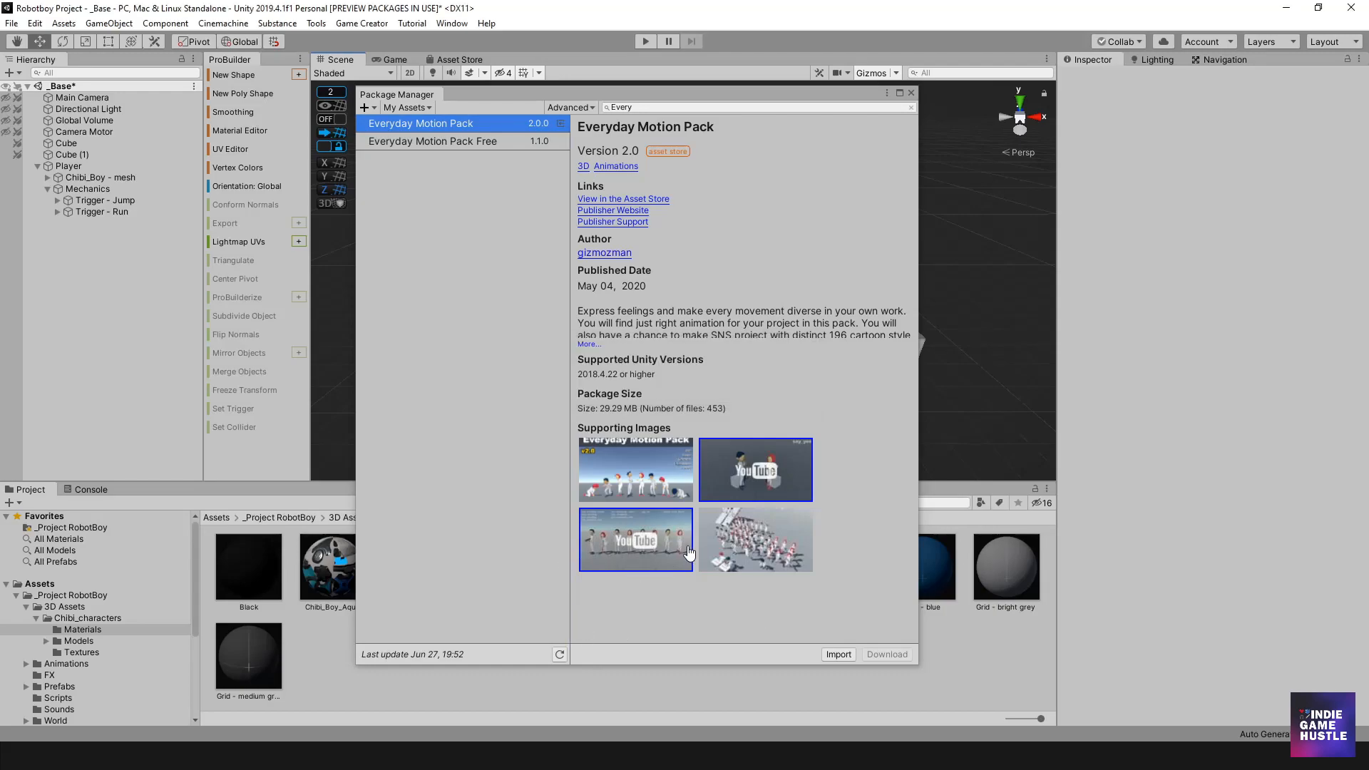
- Reopen the Everyday Motion Pack import list, check which Motion files are already in the project, and cancel the import
{"action": "left_click", "coordinate": [838, 655]}
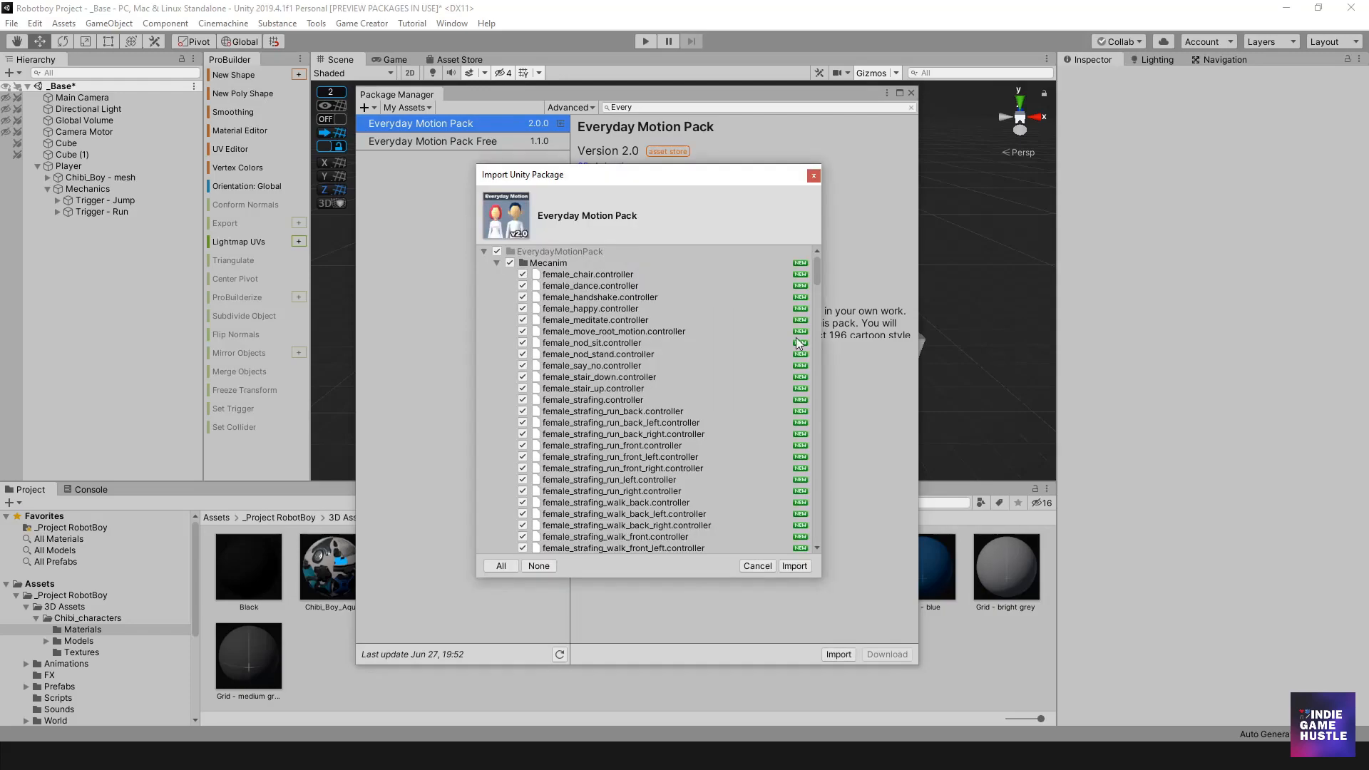
{"action": "left_click_drag", "start_coordinate": [816, 264], "coordinate": [812, 311]}
{"action": "scroll", "coordinate": [584, 493], "scroll_direction": "down", "scroll_amount": 3}
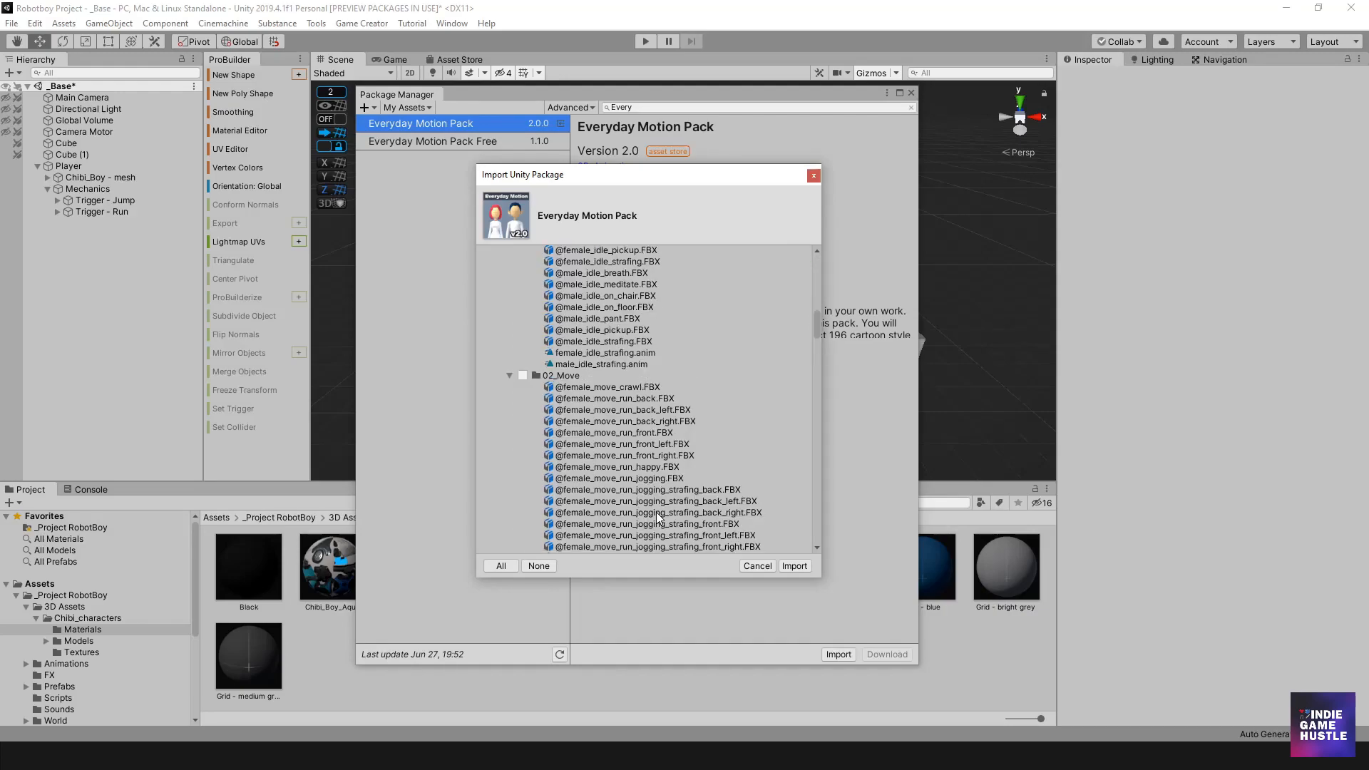
{"action": "left_click", "coordinate": [761, 570]}
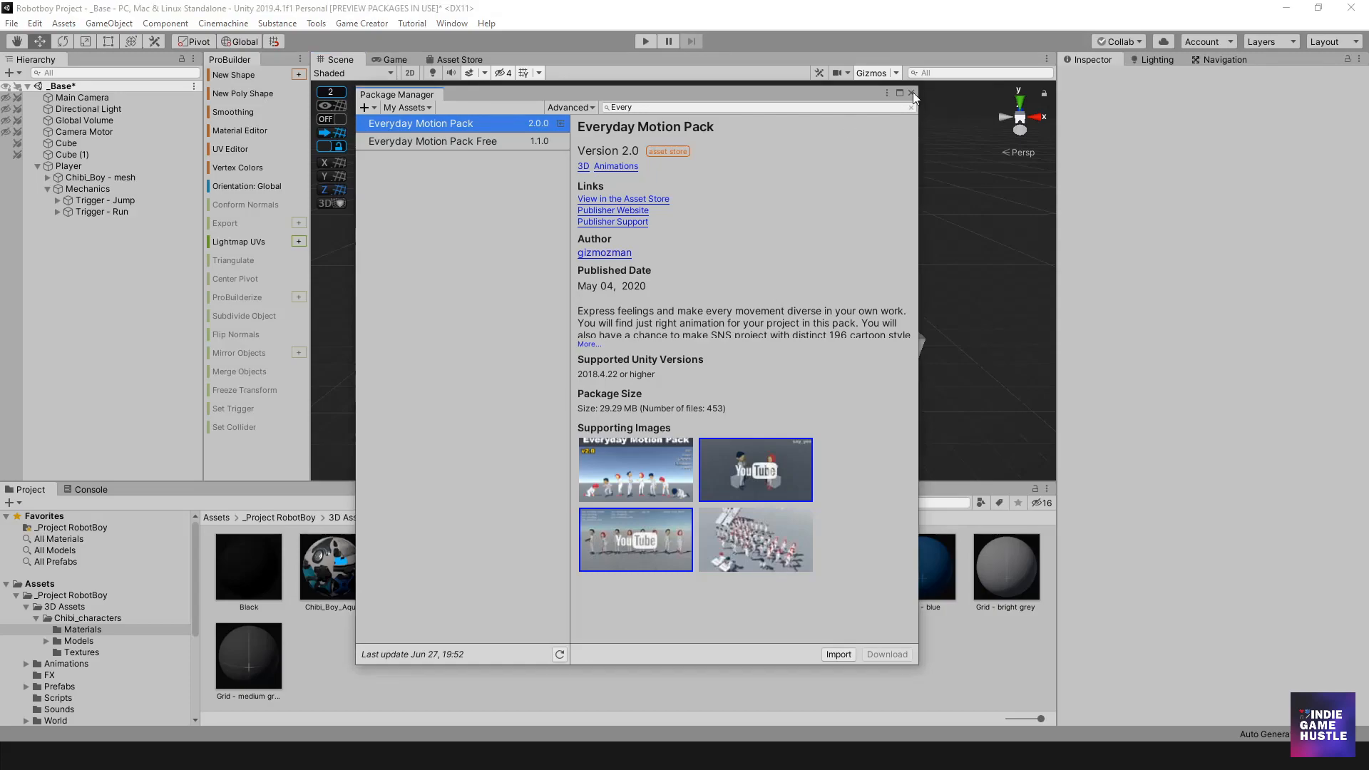
- Close the Package Manager, then enlarge the Project panel and collapse the _Project RobotBoy folder
{"action": "left_click", "coordinate": [912, 94]}
{"action": "left_click_drag", "start_coordinate": [148, 484], "coordinate": [107, 392]}
{"action": "left_click", "coordinate": [16, 502]}
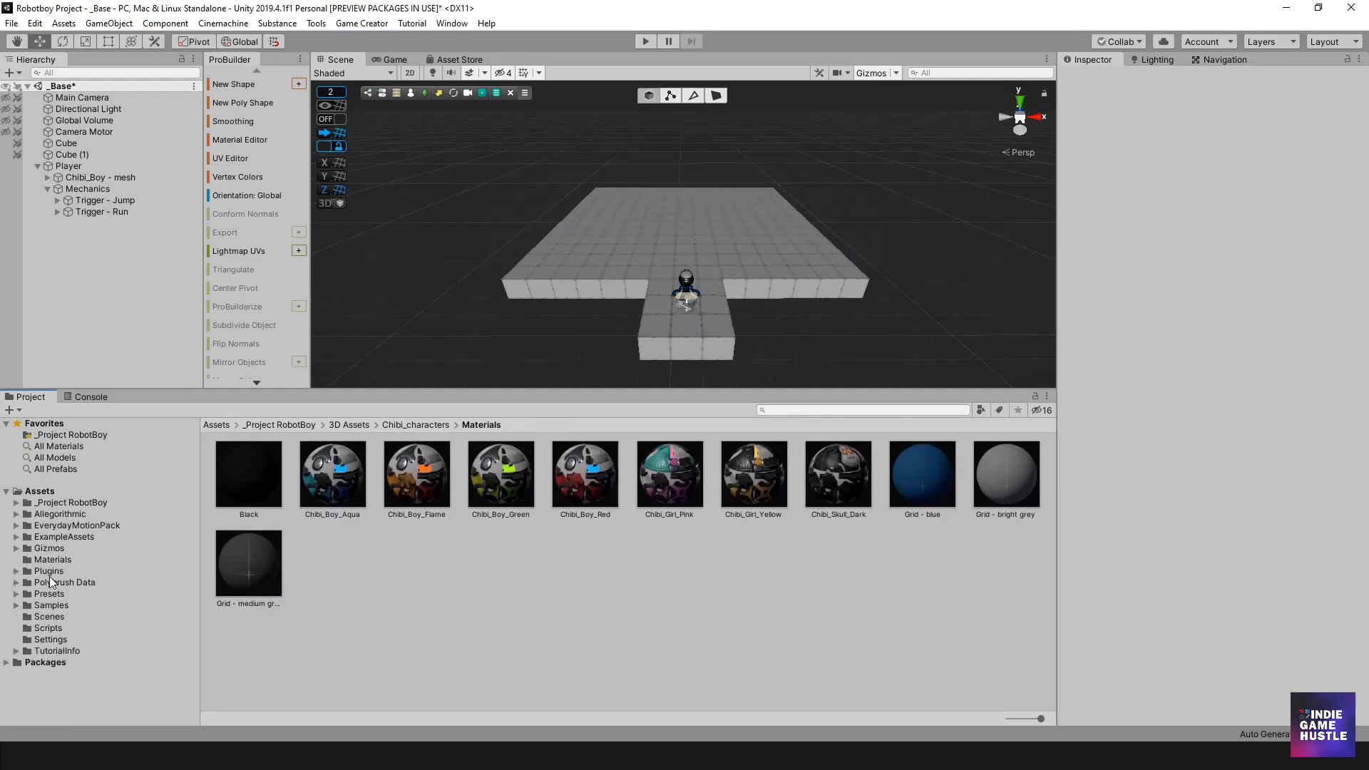
- Open EverydayMotionPack/Motion/01_Idle and preview the female_idle_on_chair animation clip
{"action": "left_click", "coordinate": [63, 526]}
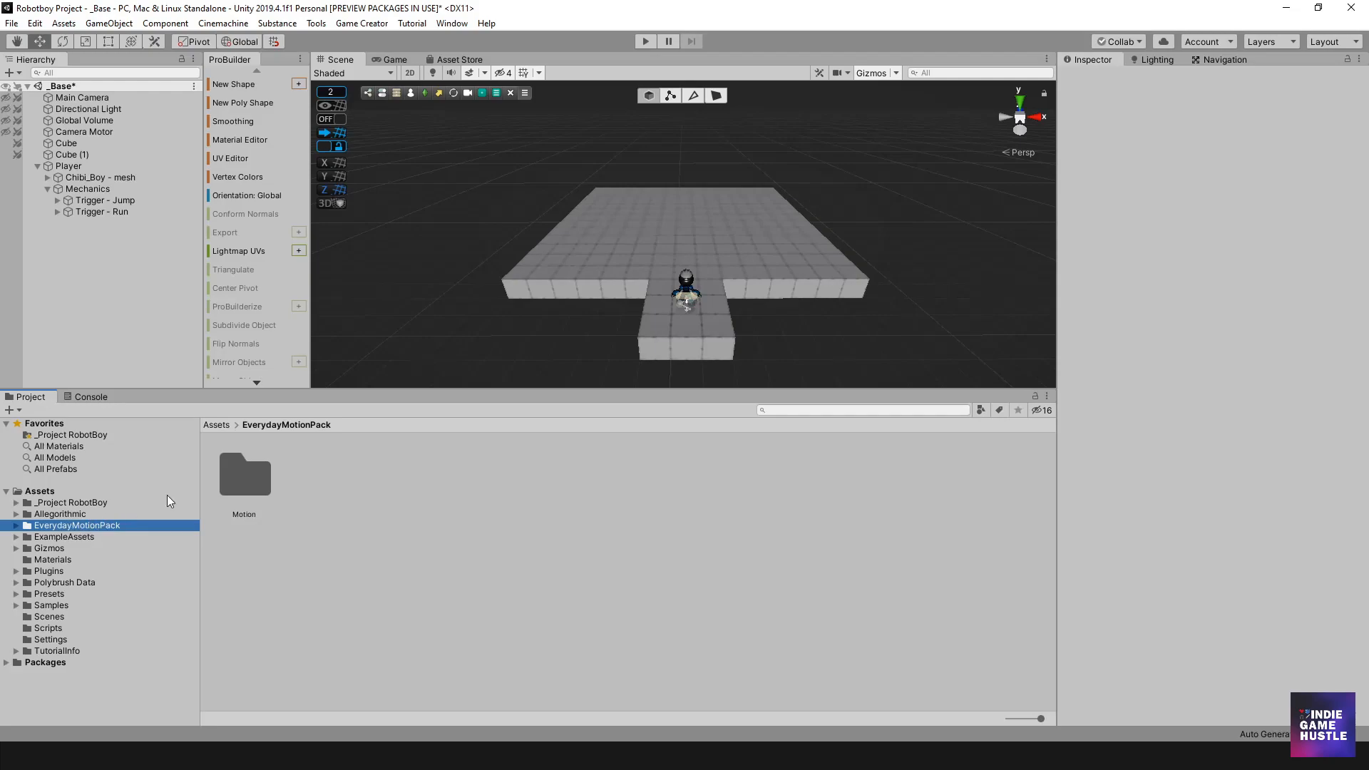
{"action": "double_click", "coordinate": [246, 470]}
{"action": "double_click", "coordinate": [247, 490]}
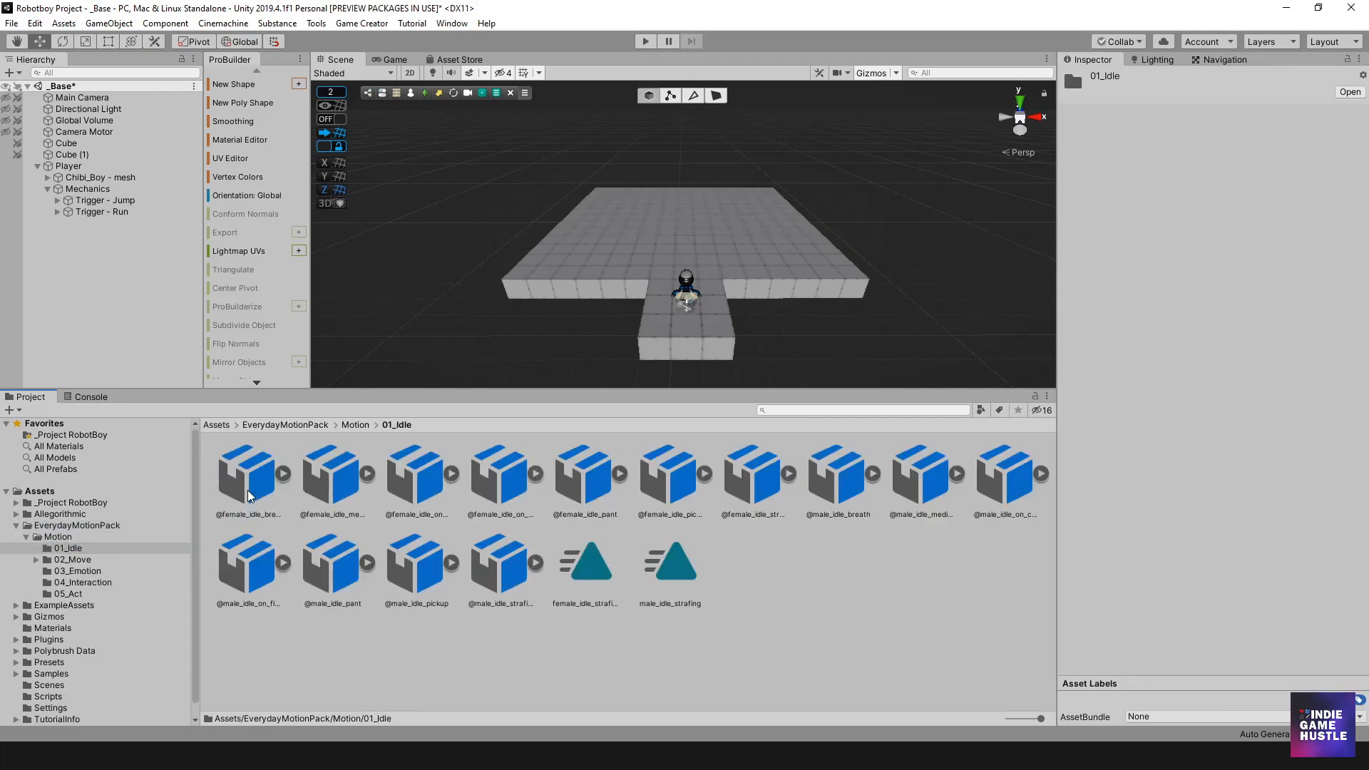
{"action": "left_click", "coordinate": [249, 496]}
{"action": "left_click", "coordinate": [1249, 594]}
{"action": "left_click", "coordinate": [323, 474]}
{"action": "left_click", "coordinate": [415, 475]}
{"action": "left_click", "coordinate": [452, 475]}
{"action": "left_click", "coordinate": [578, 478]}
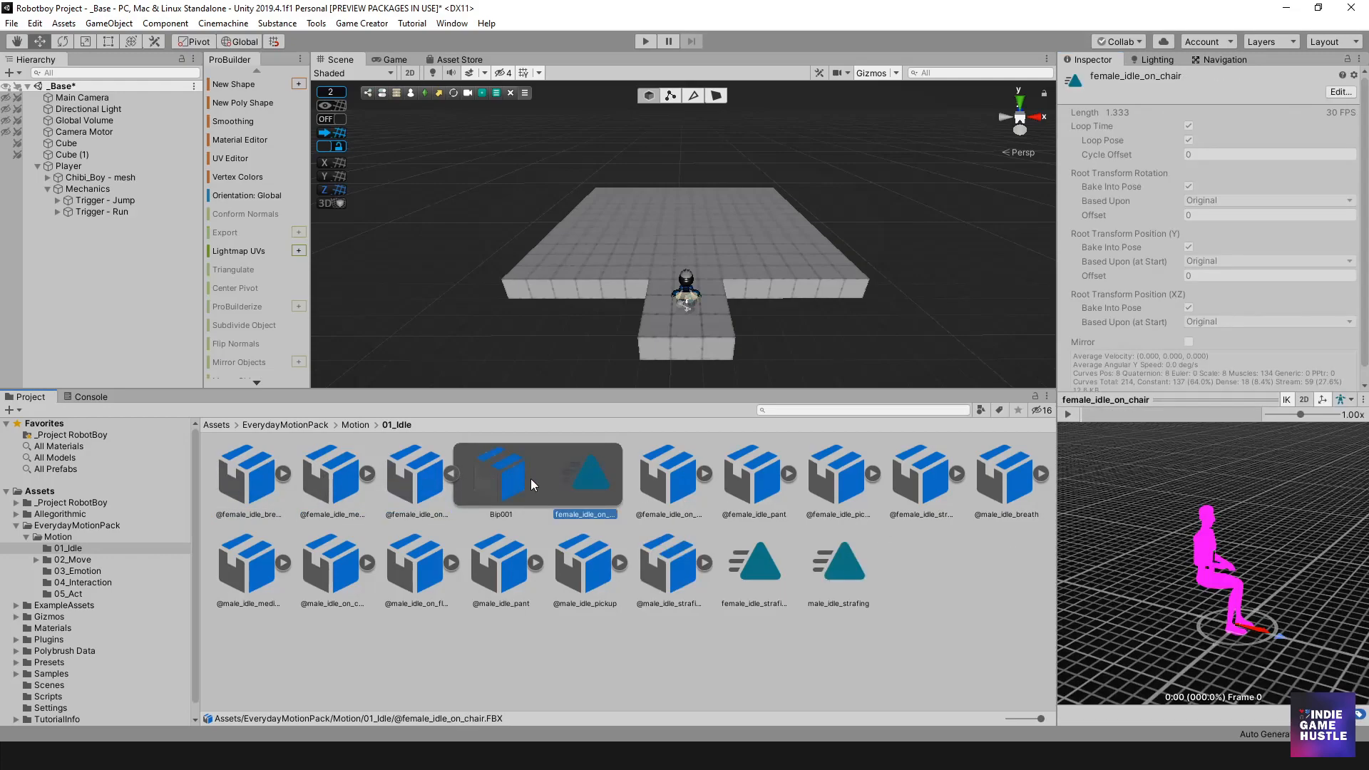
{"action": "left_click_drag", "start_coordinate": [1177, 557], "coordinate": [1214, 554]}
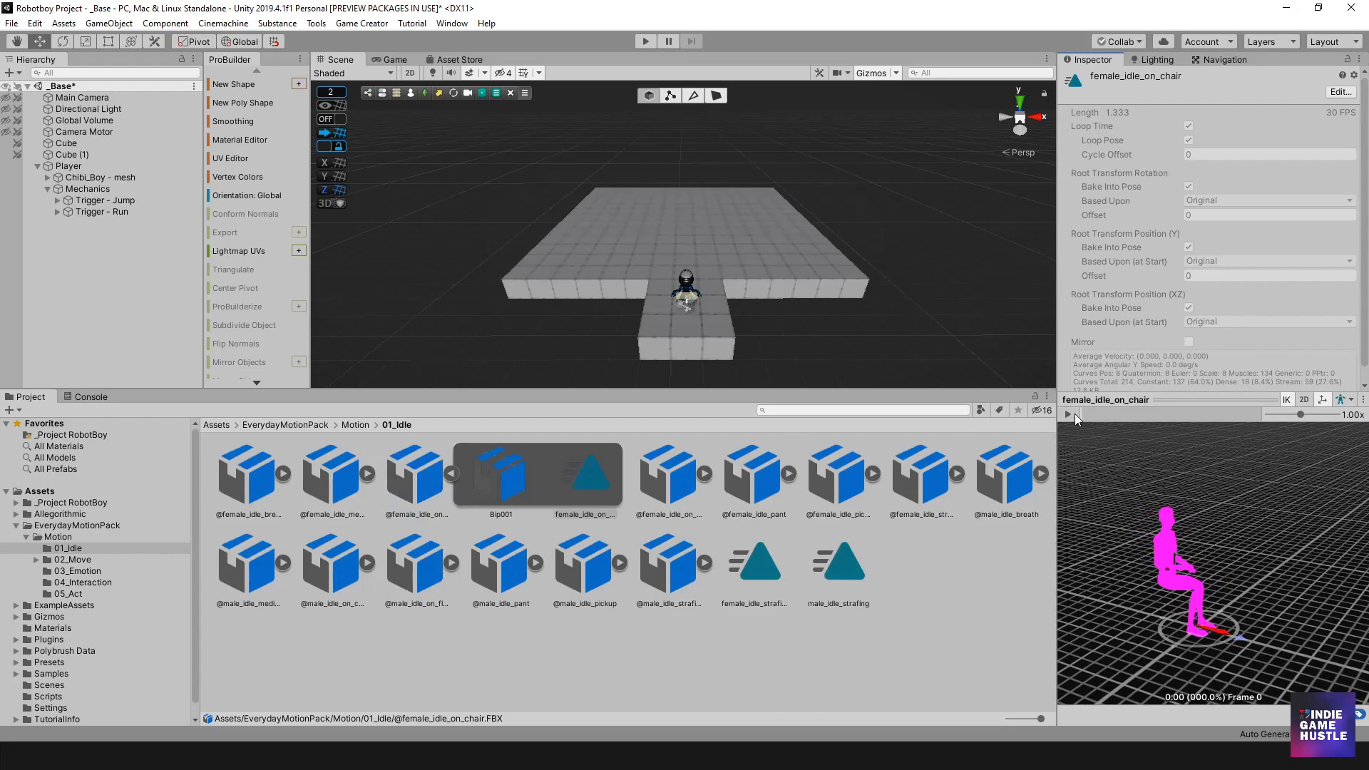
- Upgrade all project materials to UniversalRP materials and accept the overwrite
{"action": "left_click", "coordinate": [35, 23]}
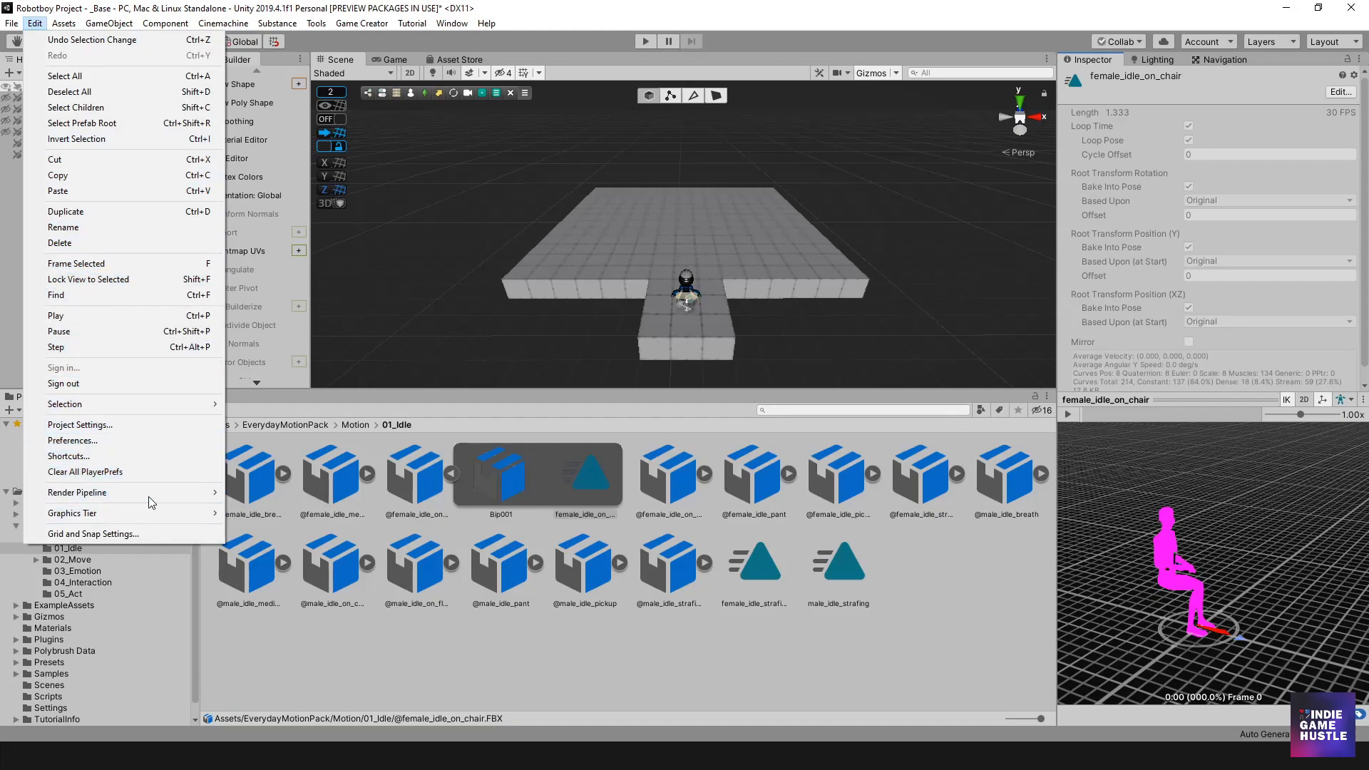
{"action": "mouse_move", "coordinate": [155, 499]}
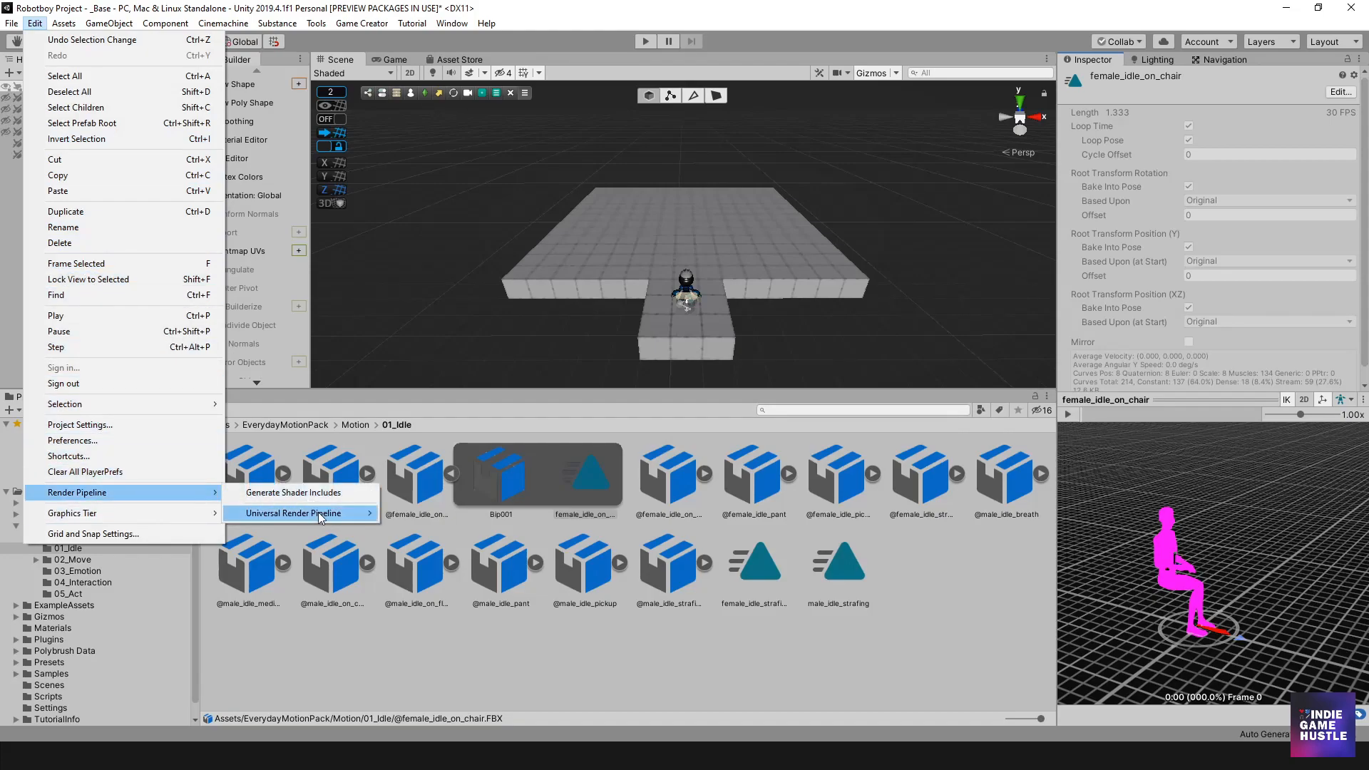
{"action": "mouse_move", "coordinate": [326, 518]}
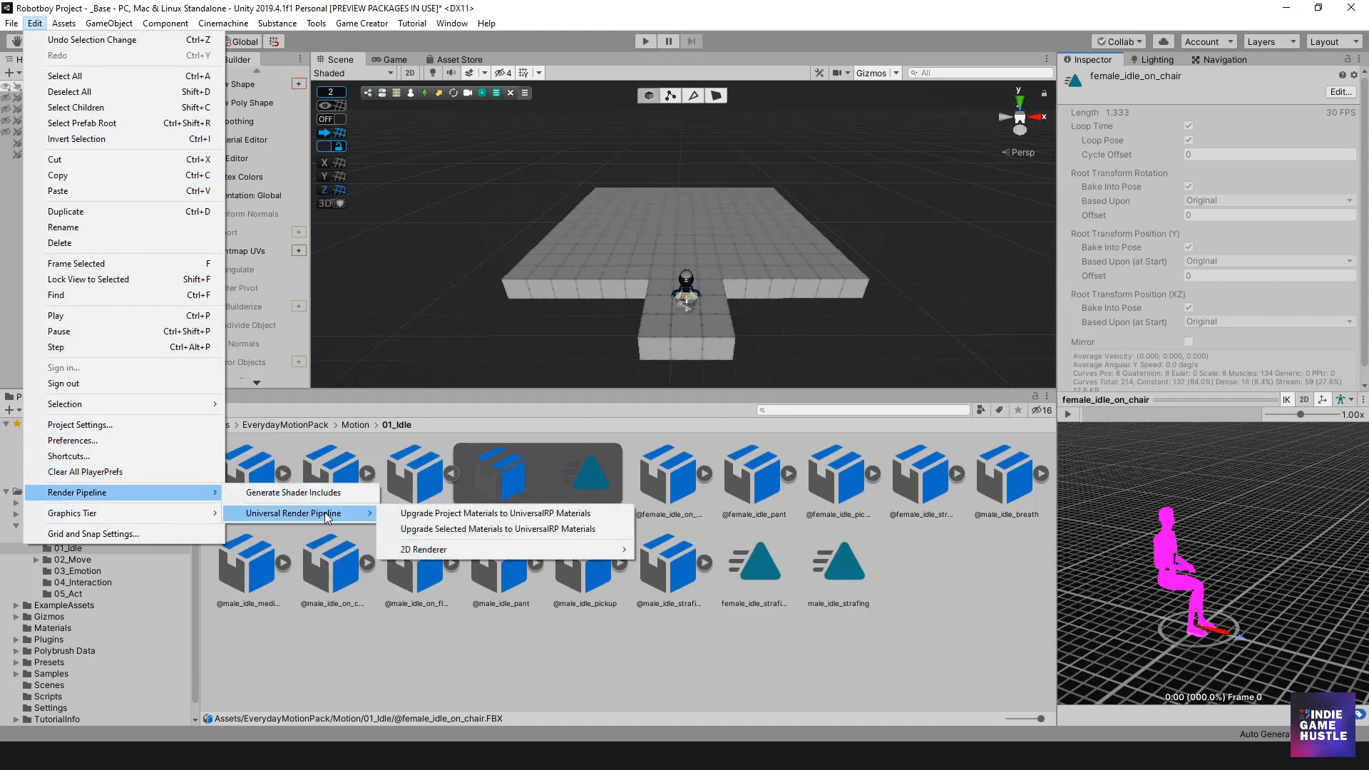
{"action": "left_click", "coordinate": [454, 514]}
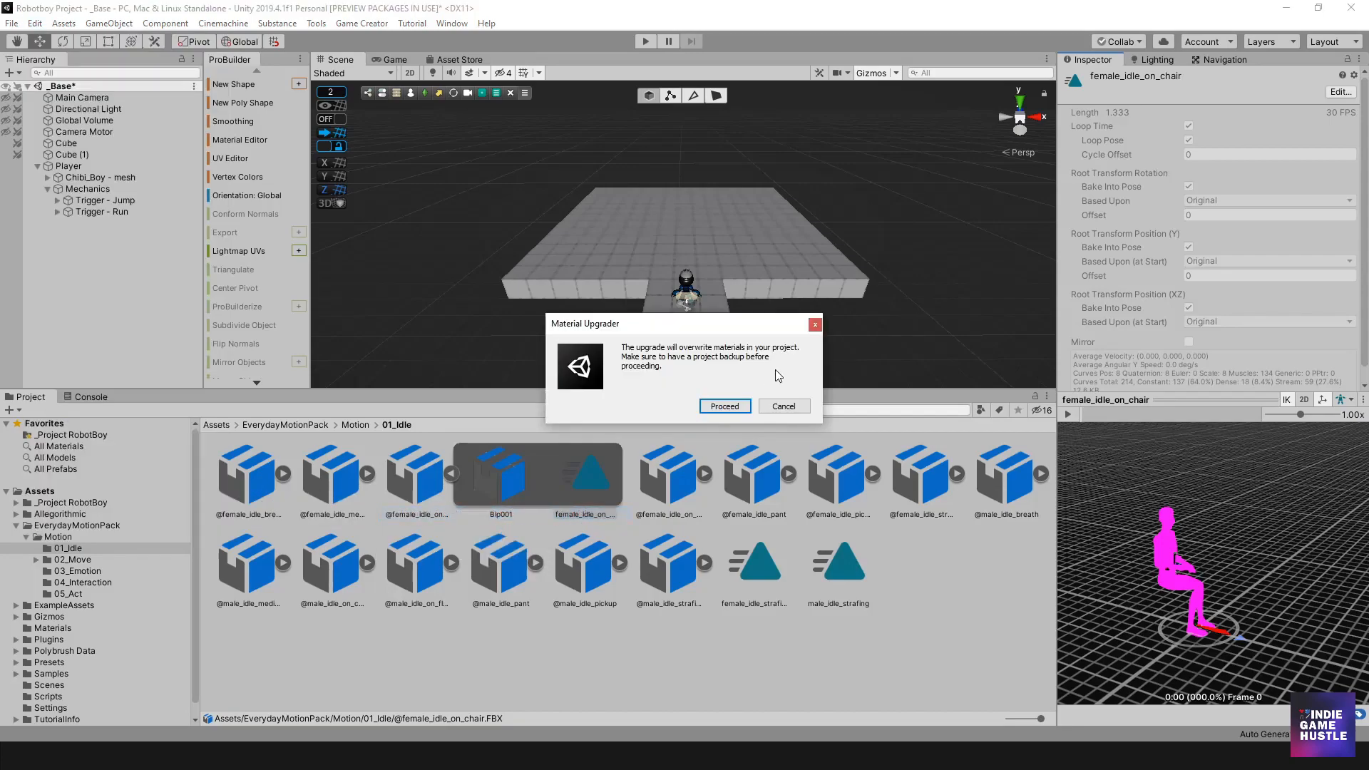
{"action": "left_click", "coordinate": [724, 406]}
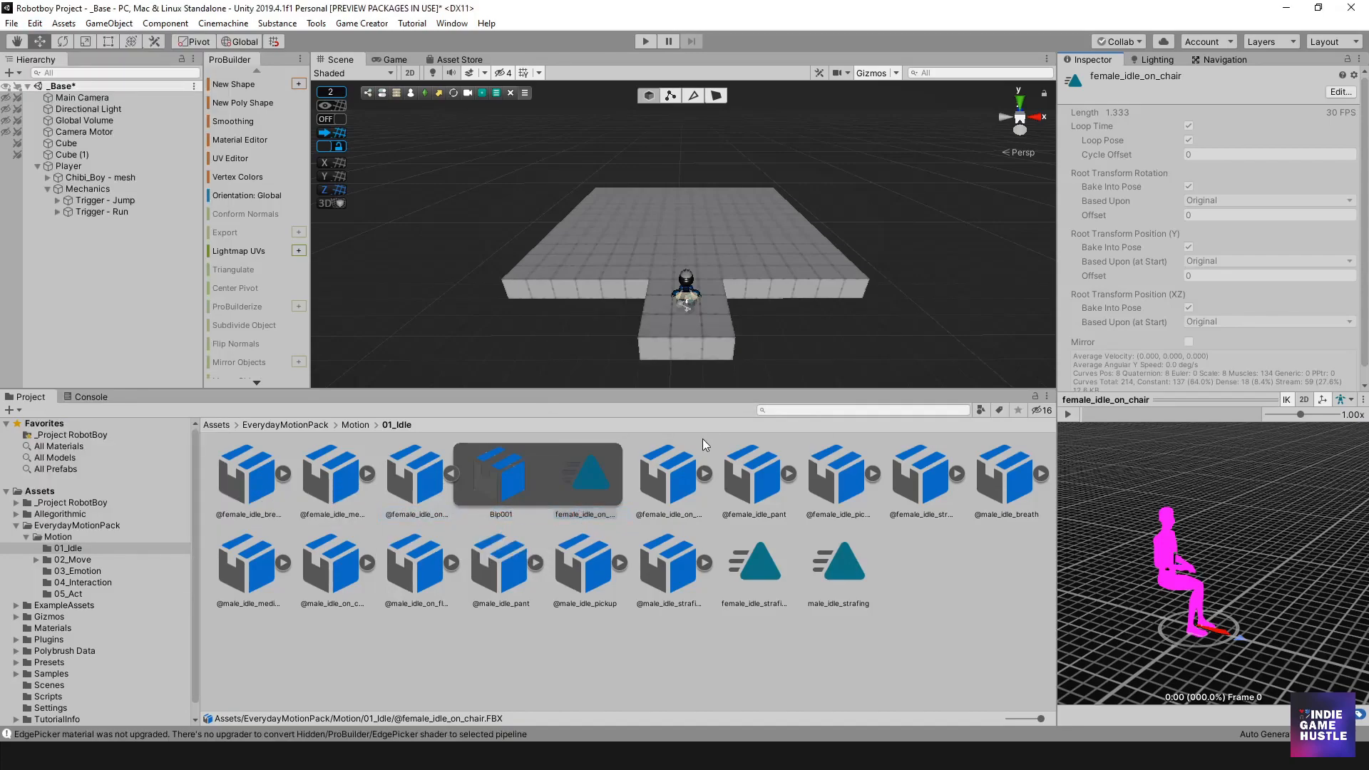
- Expand the female_idle_on_floor model in 01_Idle and play its animation clip in the preview
{"action": "left_click", "coordinate": [483, 486]}
{"action": "left_click", "coordinate": [582, 492]}
{"action": "left_click", "coordinate": [665, 490]}
{"action": "left_click", "coordinate": [716, 482]}
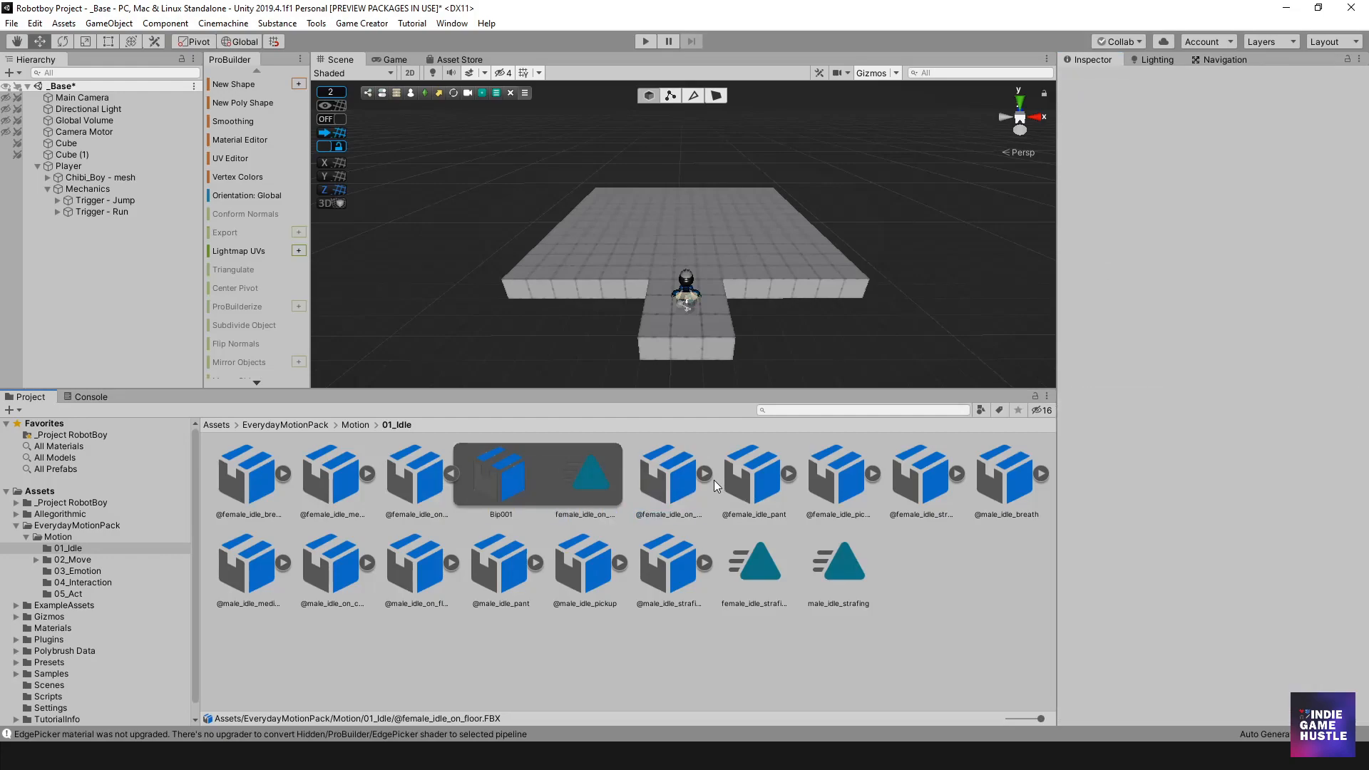
{"action": "left_click", "coordinate": [716, 481]}
{"action": "left_click", "coordinate": [710, 485]}
{"action": "left_click", "coordinate": [759, 496]}
{"action": "left_click", "coordinate": [838, 496]}
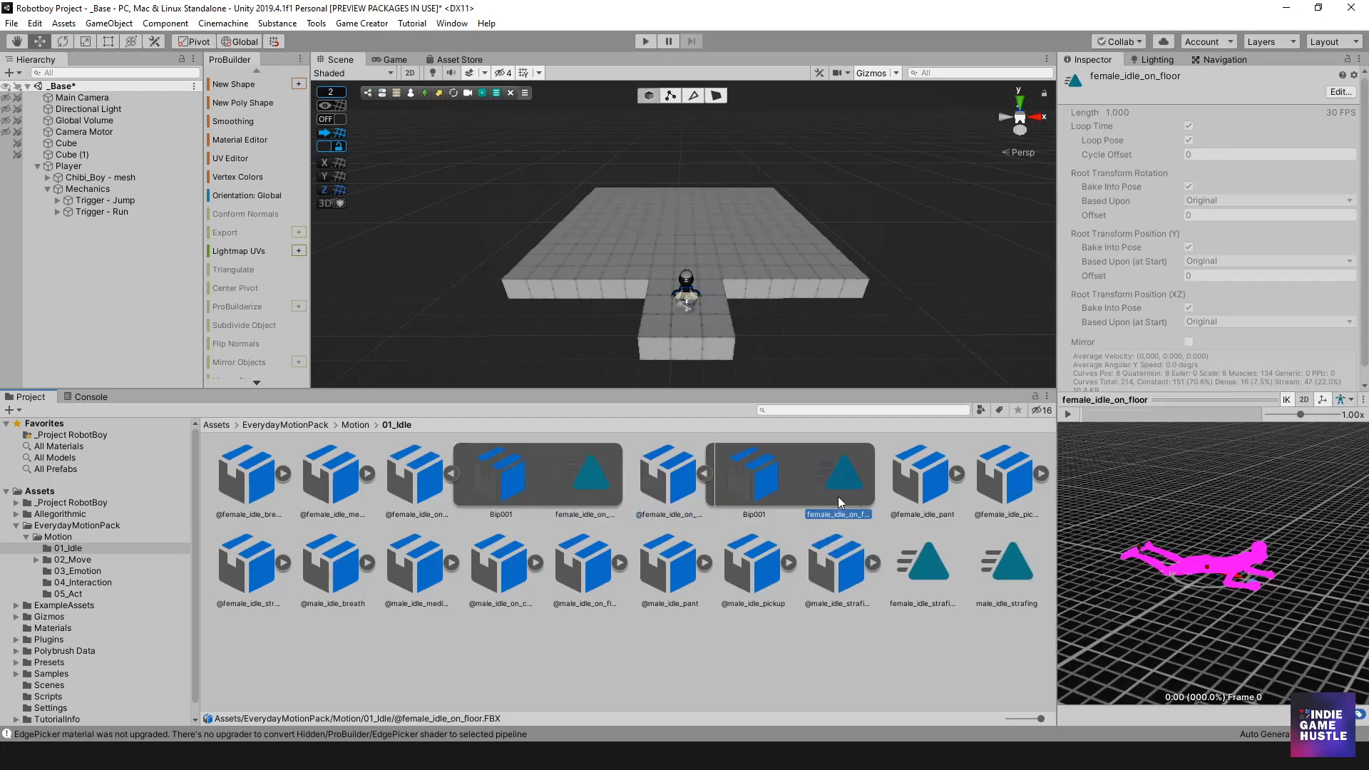
{"action": "left_click", "coordinate": [742, 498]}
{"action": "left_click", "coordinate": [820, 495]}
{"action": "left_click", "coordinate": [1070, 415]}
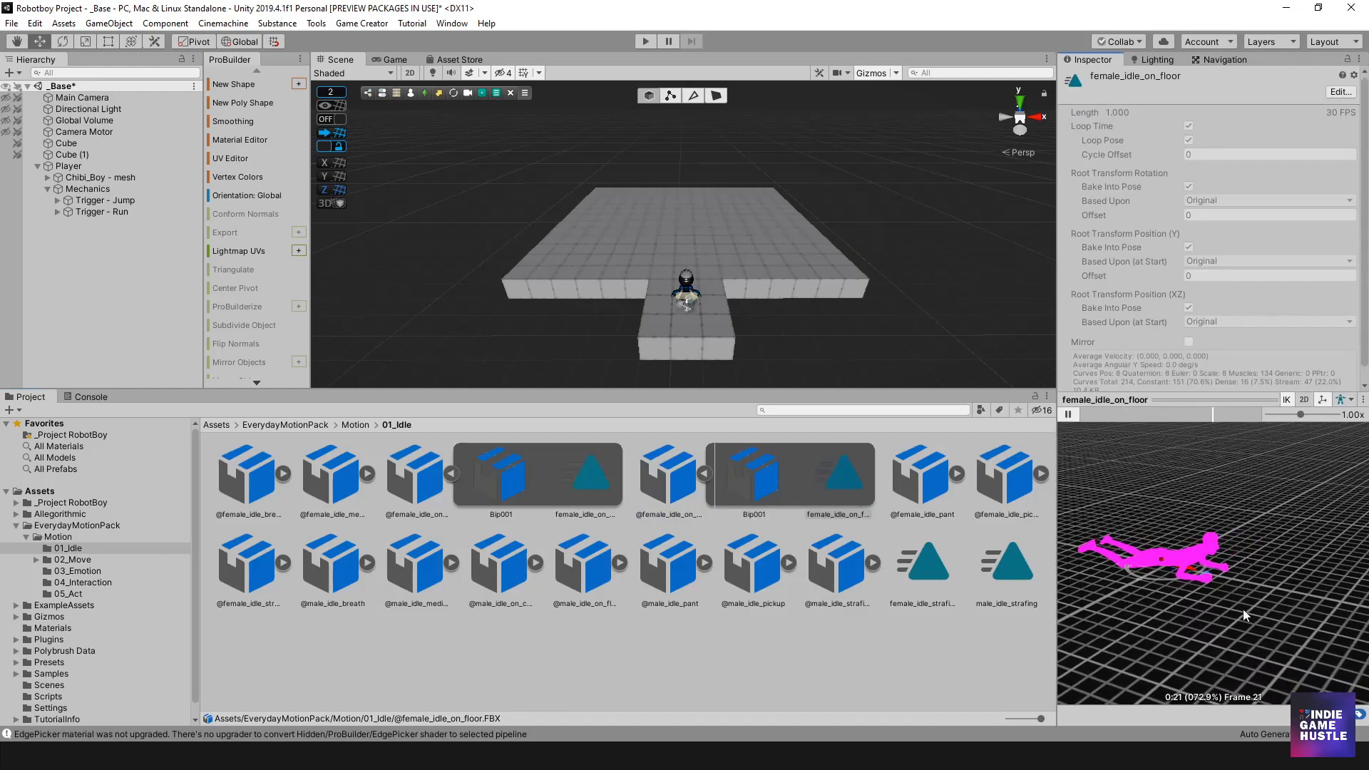
- Preview the female_idle_pickup animation clip and collapse the expanded models in 01_Idle
{"action": "left_click", "coordinate": [1026, 481]}
{"action": "left_click", "coordinate": [1041, 474]}
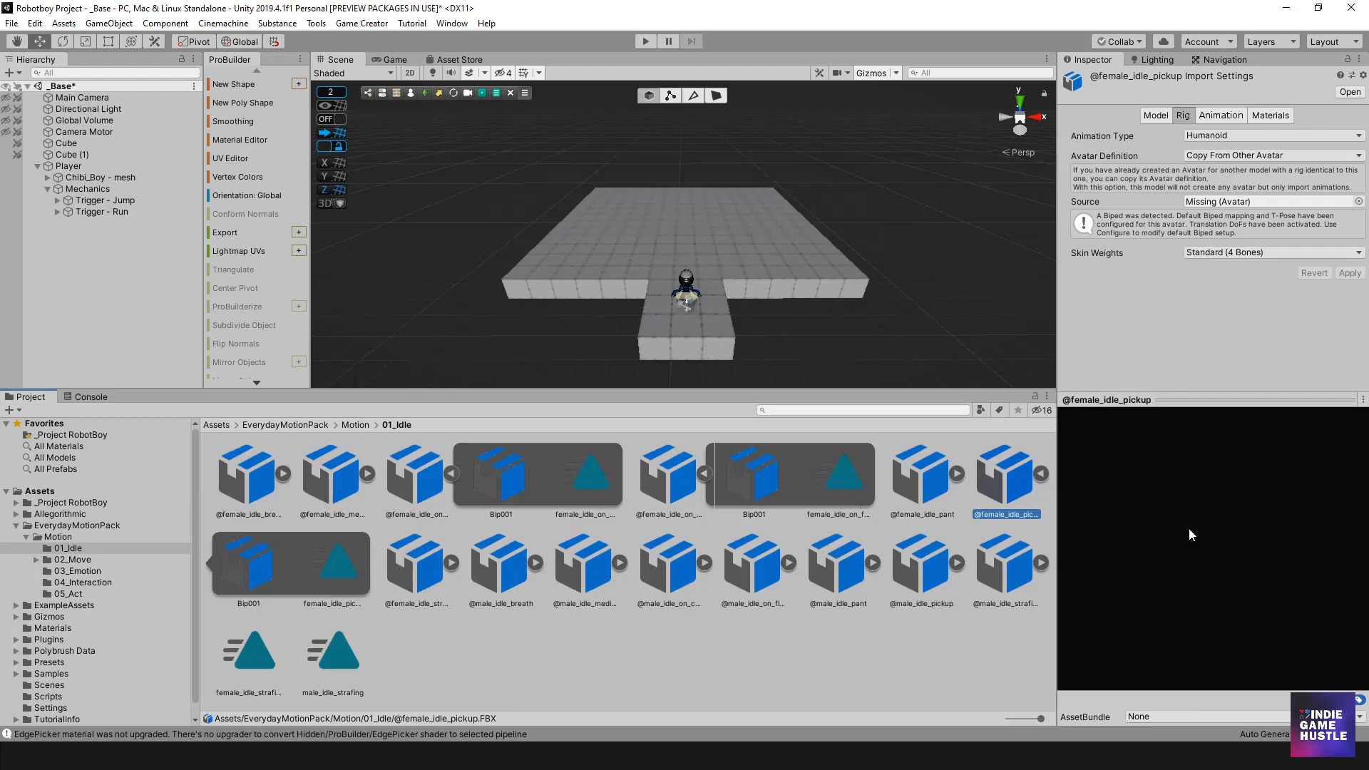
{"action": "left_click", "coordinate": [319, 577]}
{"action": "left_click", "coordinate": [1281, 530]}
{"action": "left_click_drag", "start_coordinate": [1282, 530], "coordinate": [1258, 570]}
{"action": "left_click", "coordinate": [451, 473]}
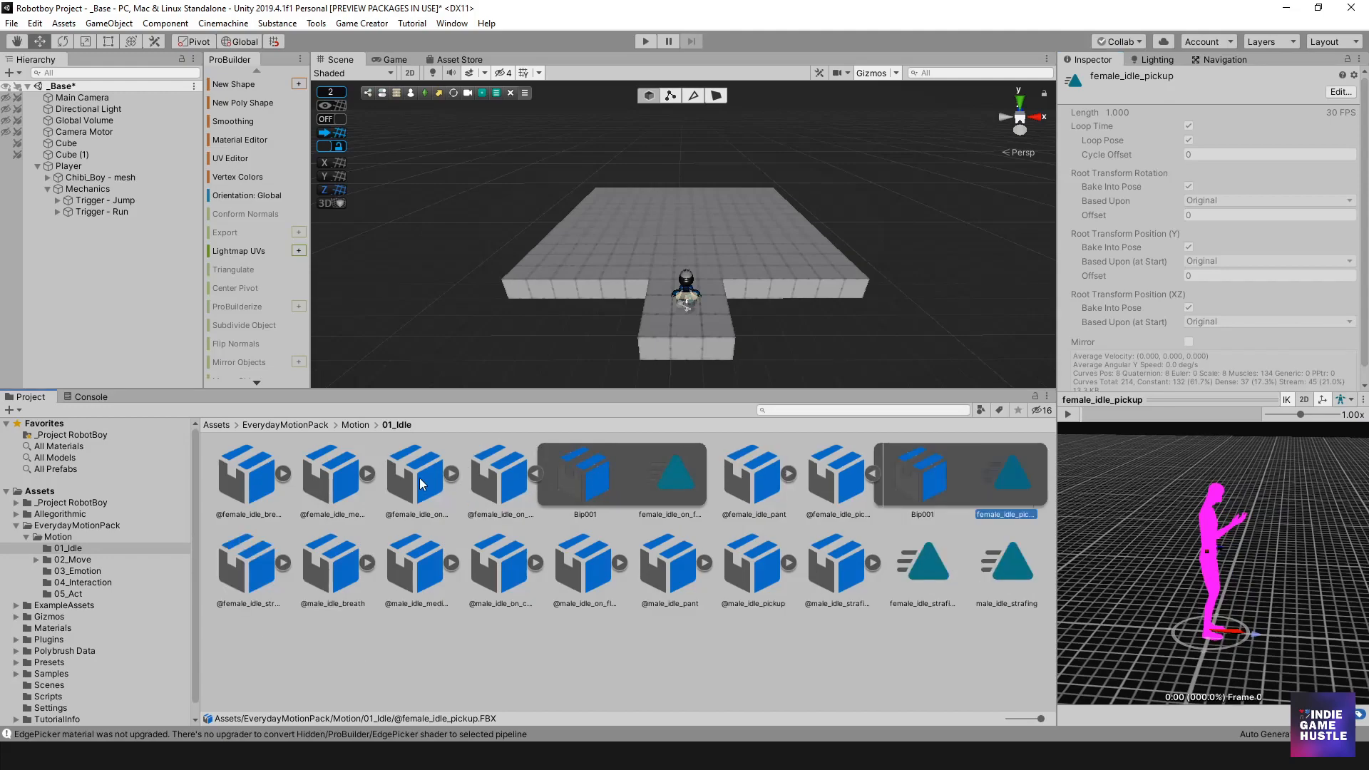
{"action": "left_click", "coordinate": [539, 481]}
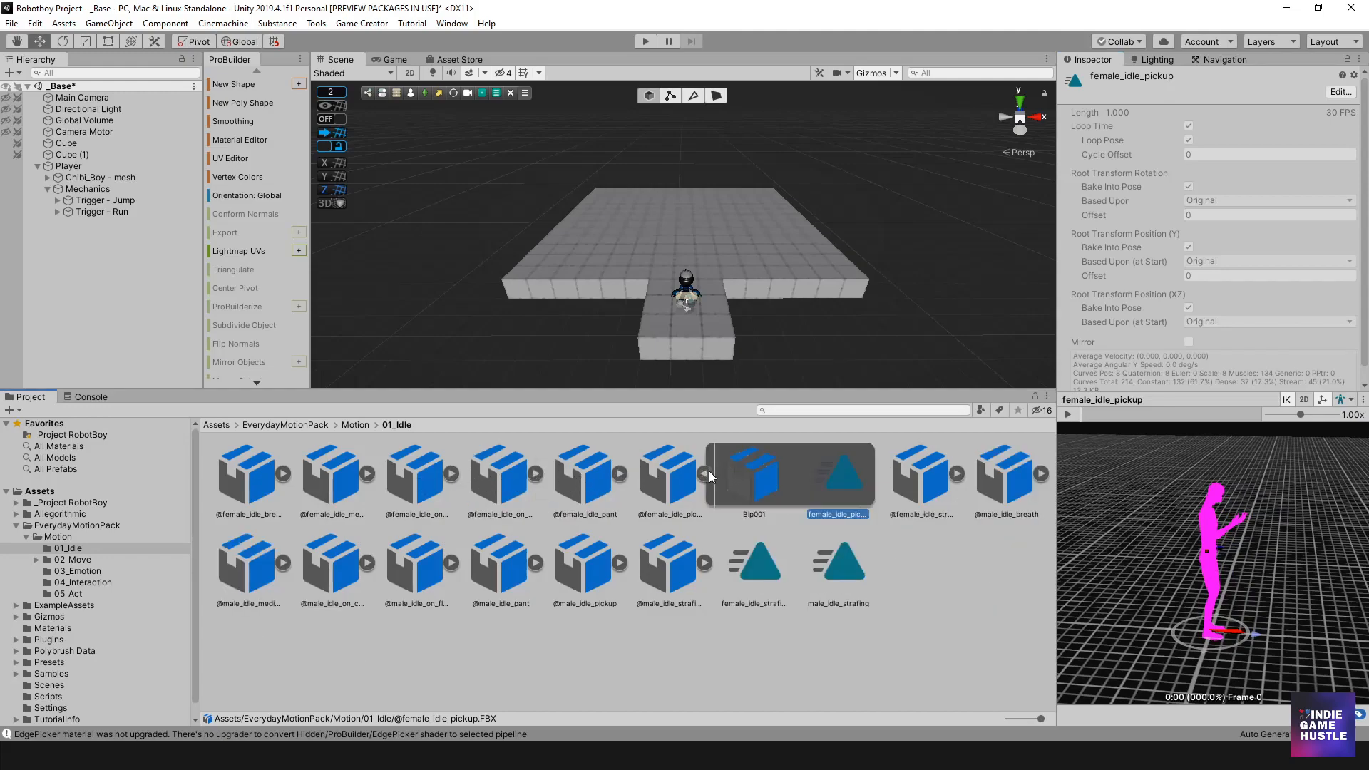
{"action": "left_click", "coordinate": [709, 470]}
- Preview the standalone female_idle_strafing and male_idle_strafing animation clips
{"action": "left_click", "coordinate": [623, 567]}
{"action": "left_click", "coordinate": [696, 559]}
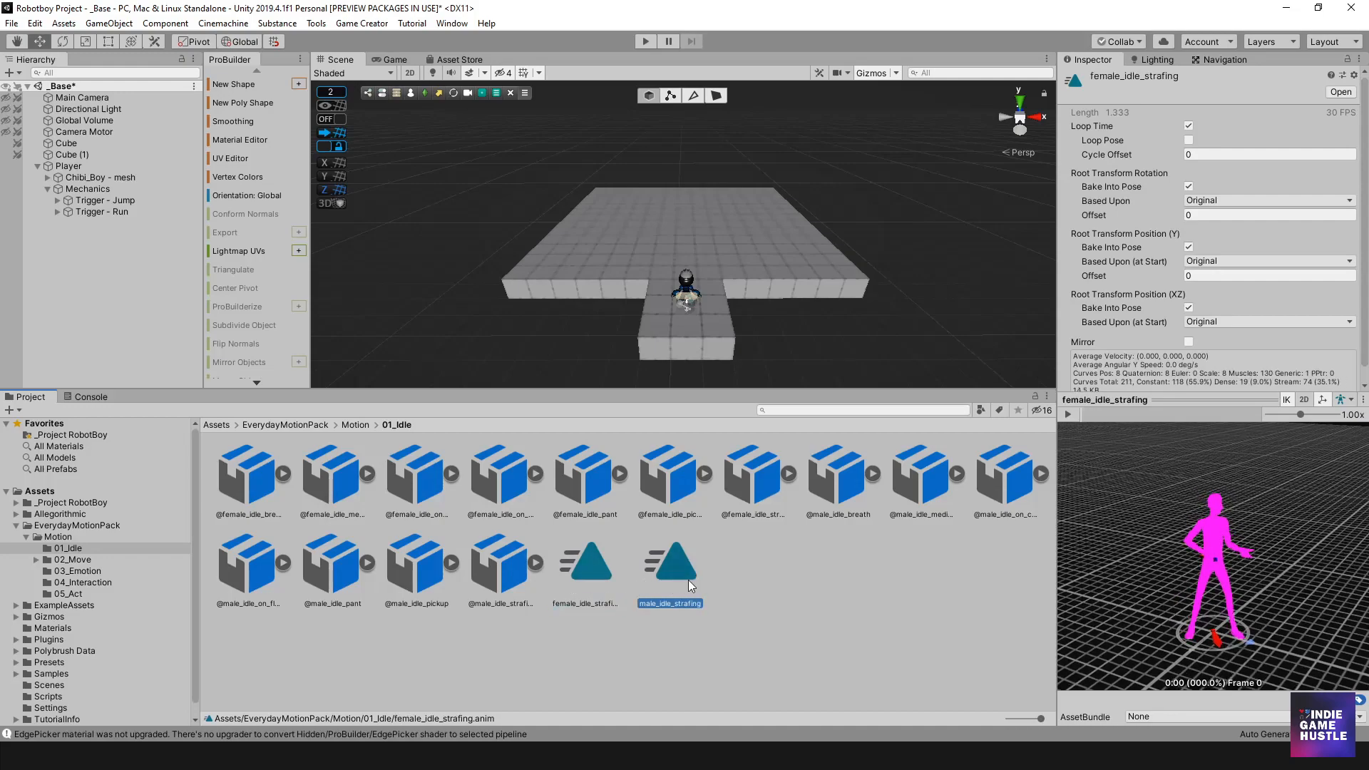
{"action": "left_click", "coordinate": [536, 564]}
{"action": "left_click", "coordinate": [536, 566]}
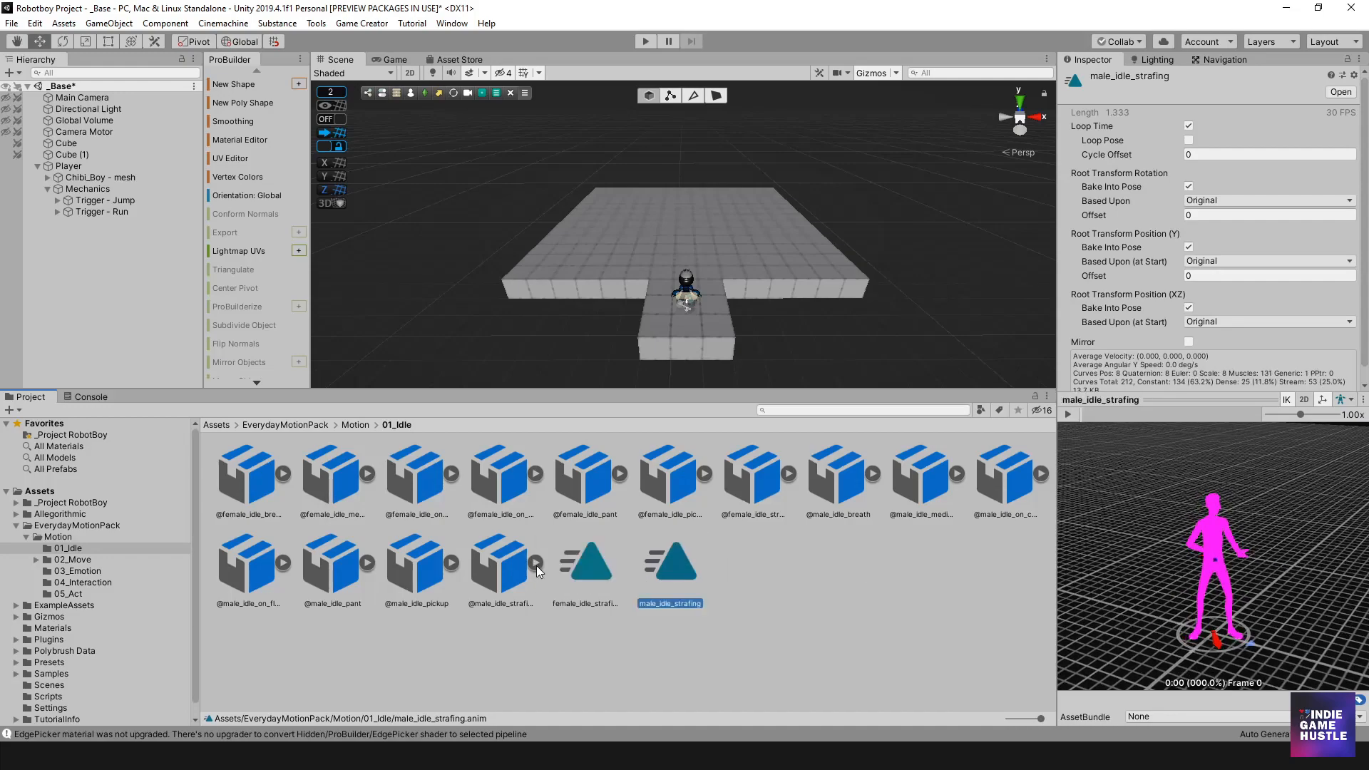
- Delete the EverydayMotionPack folder from the project's Assets
{"action": "left_click", "coordinate": [50, 526]}
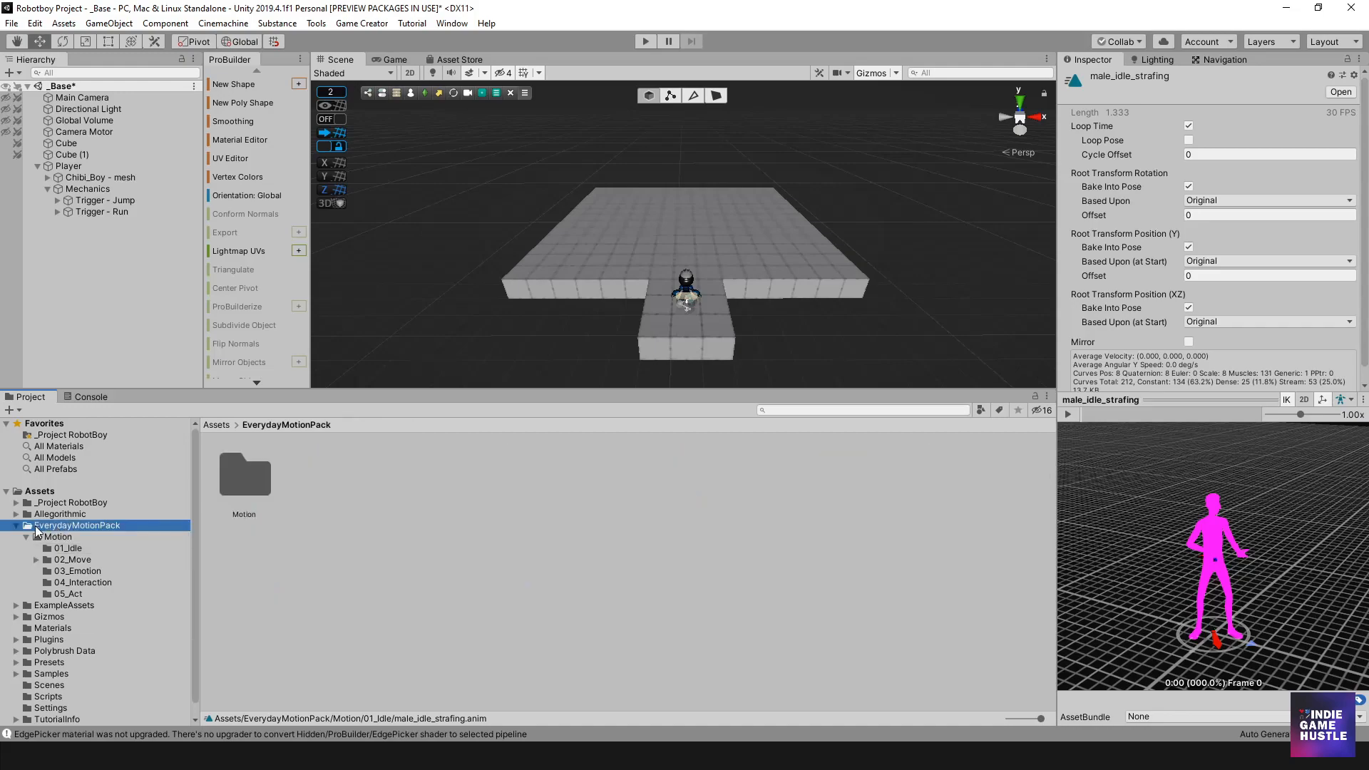
{"action": "left_click", "coordinate": [16, 526]}
{"action": "left_click", "coordinate": [63, 541]}
{"action": "left_click", "coordinate": [70, 528]}
{"action": "right_click", "coordinate": [70, 527]}
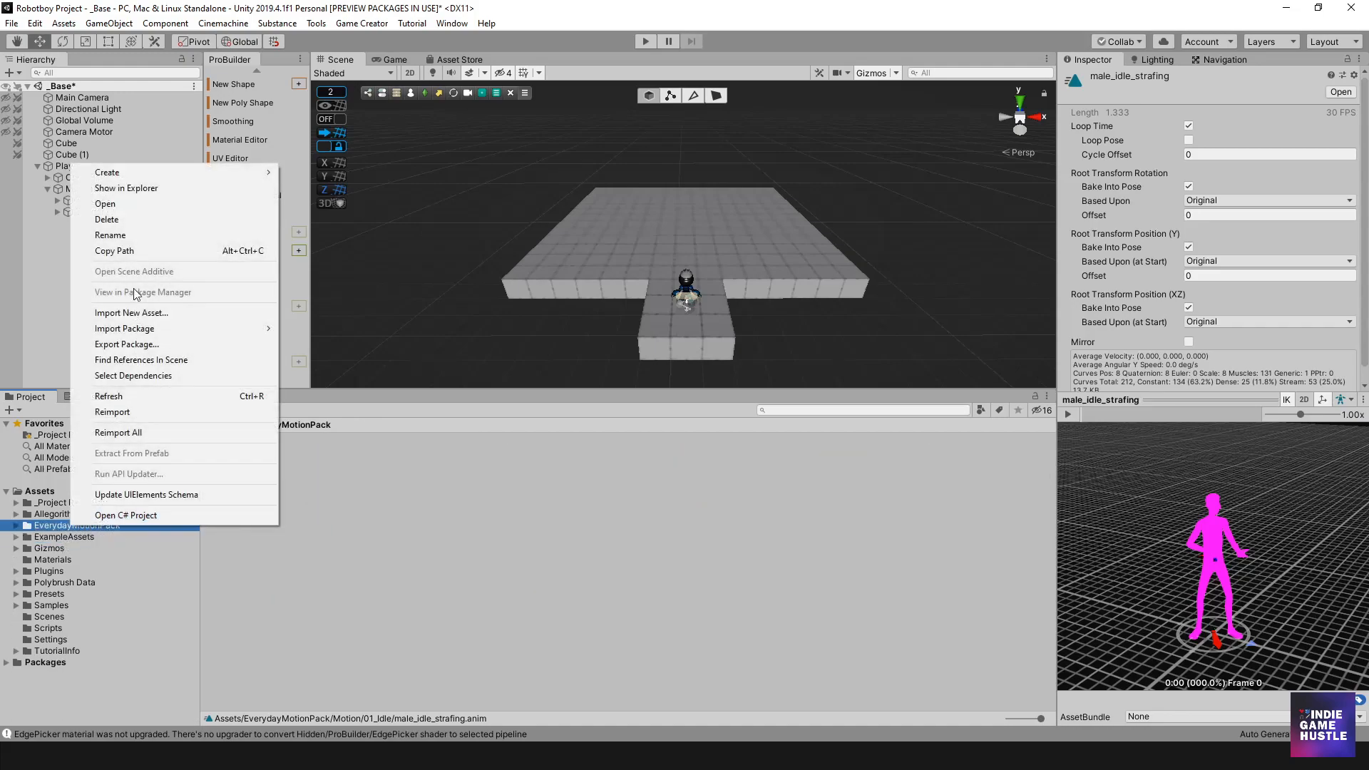
{"action": "left_click", "coordinate": [115, 221]}
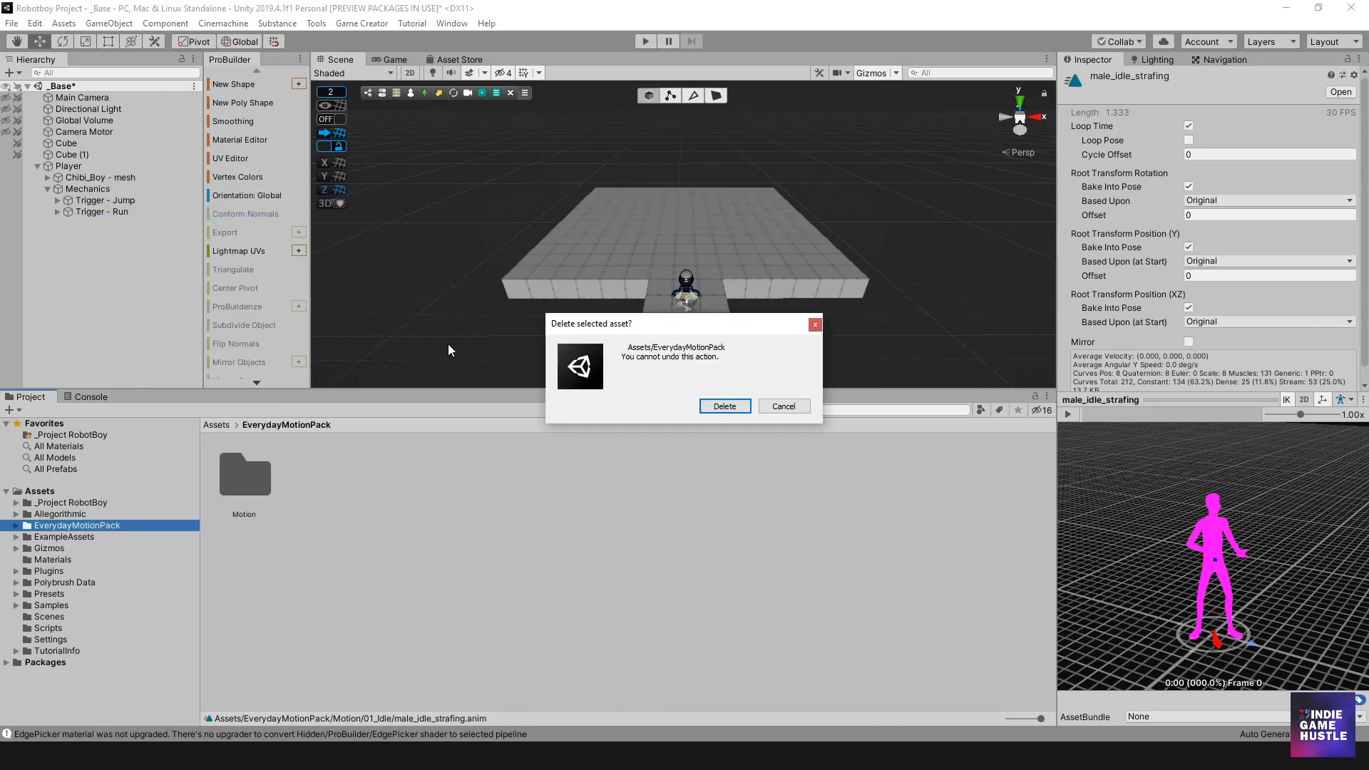
{"action": "left_click", "coordinate": [718, 408]}
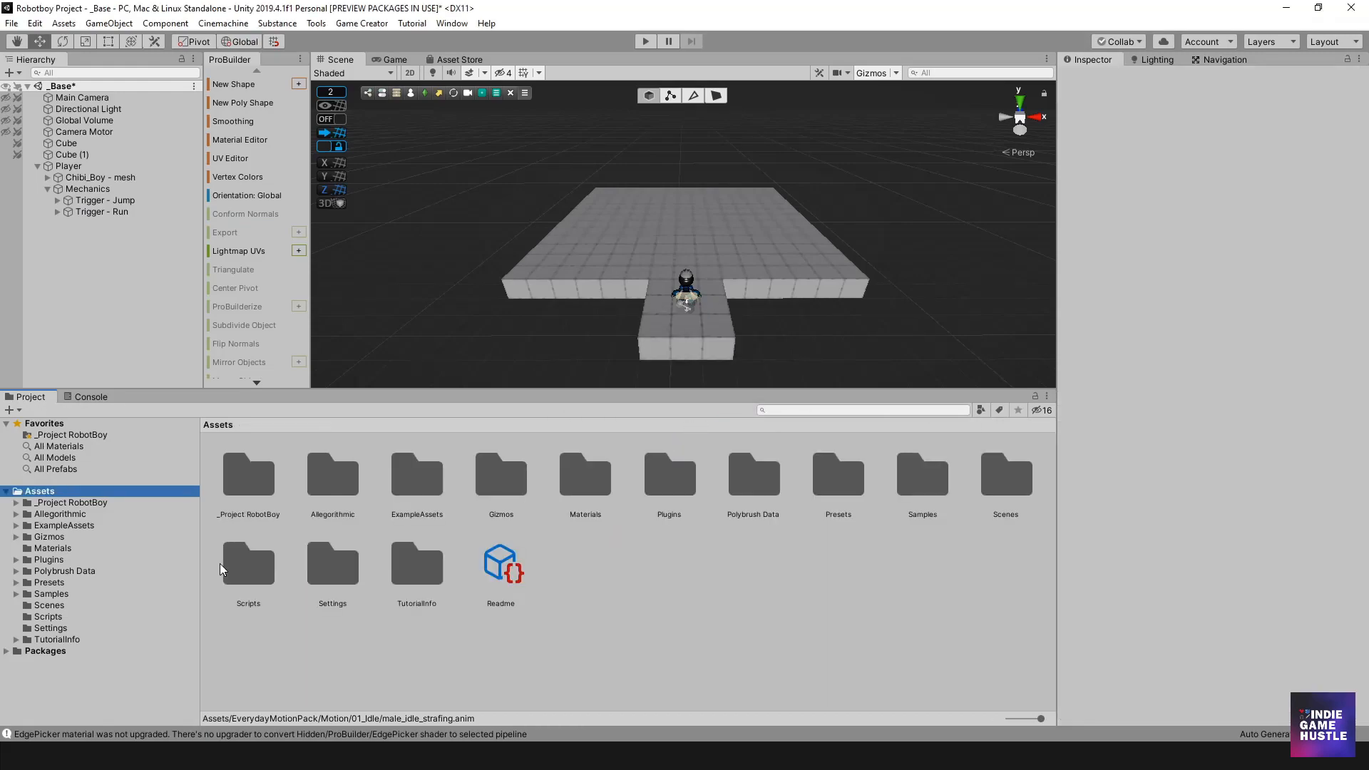
- Import the Everyday Motion Pack again from the Package Manager and close the Package Manager
{"action": "left_click", "coordinate": [452, 22]}
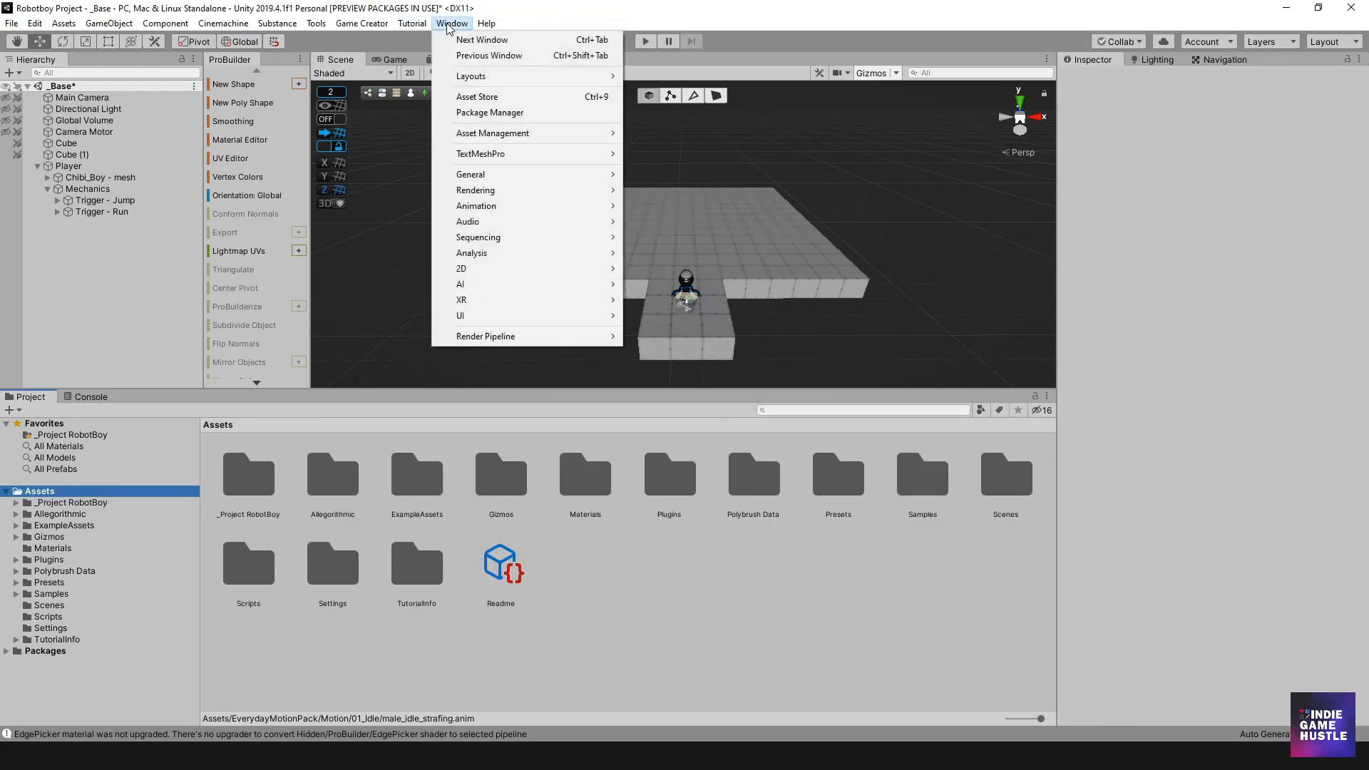
{"action": "left_click", "coordinate": [522, 114]}
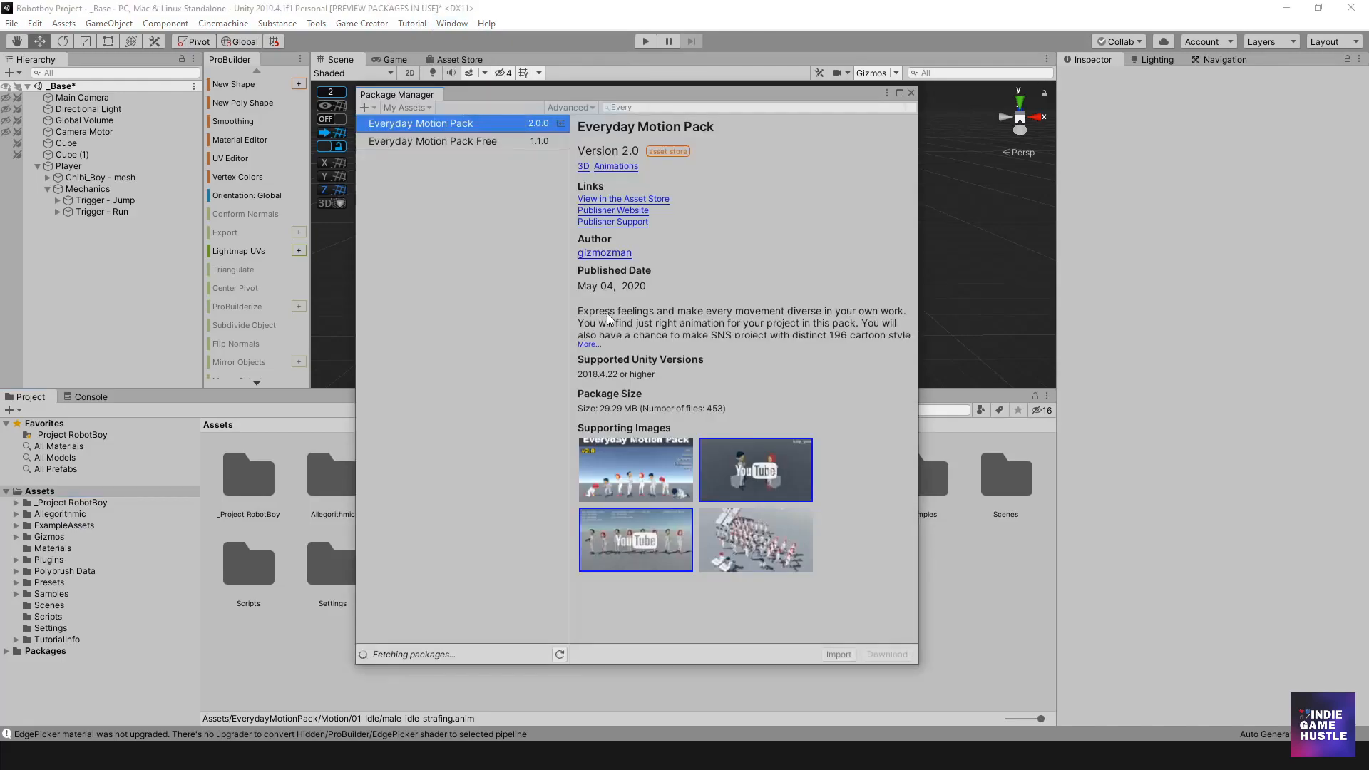
{"action": "left_click", "coordinate": [828, 654]}
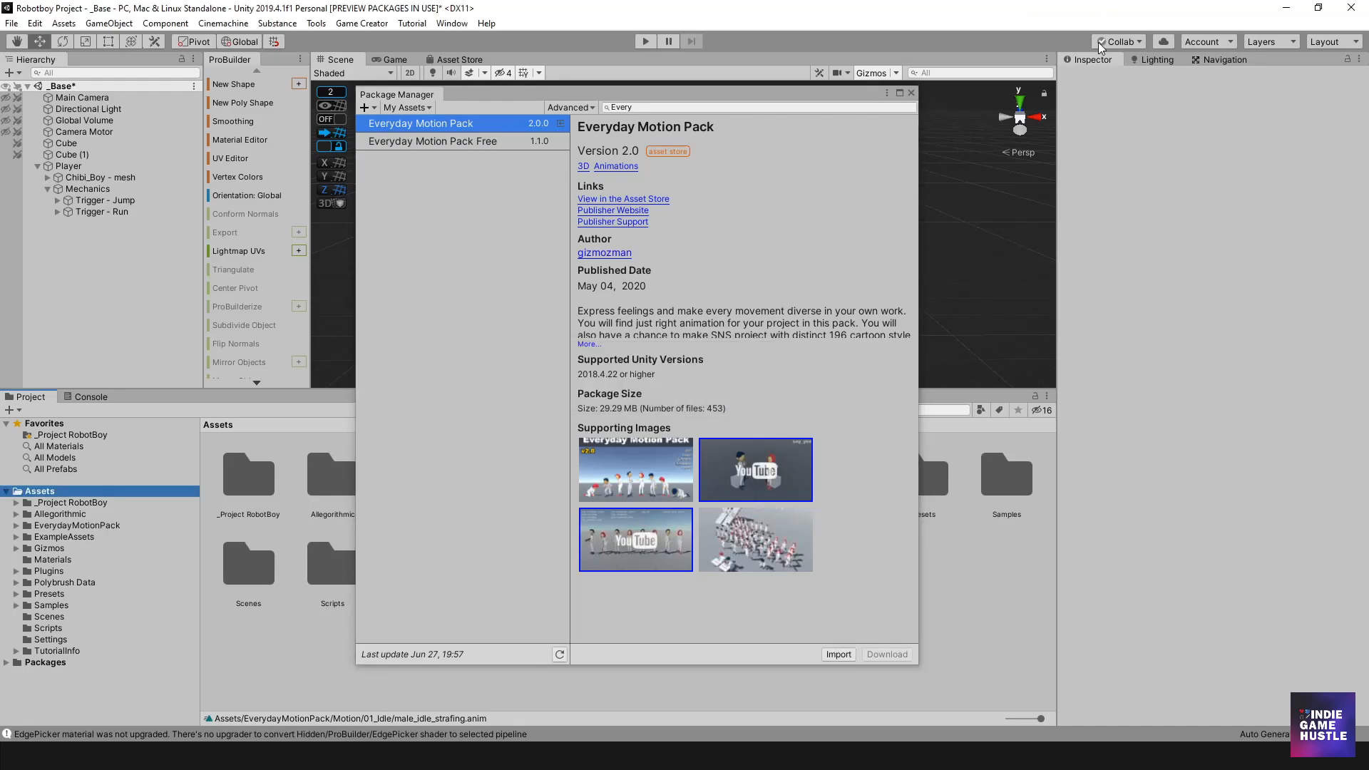
{"action": "left_click_drag", "start_coordinate": [789, 94], "coordinate": [848, 108]}
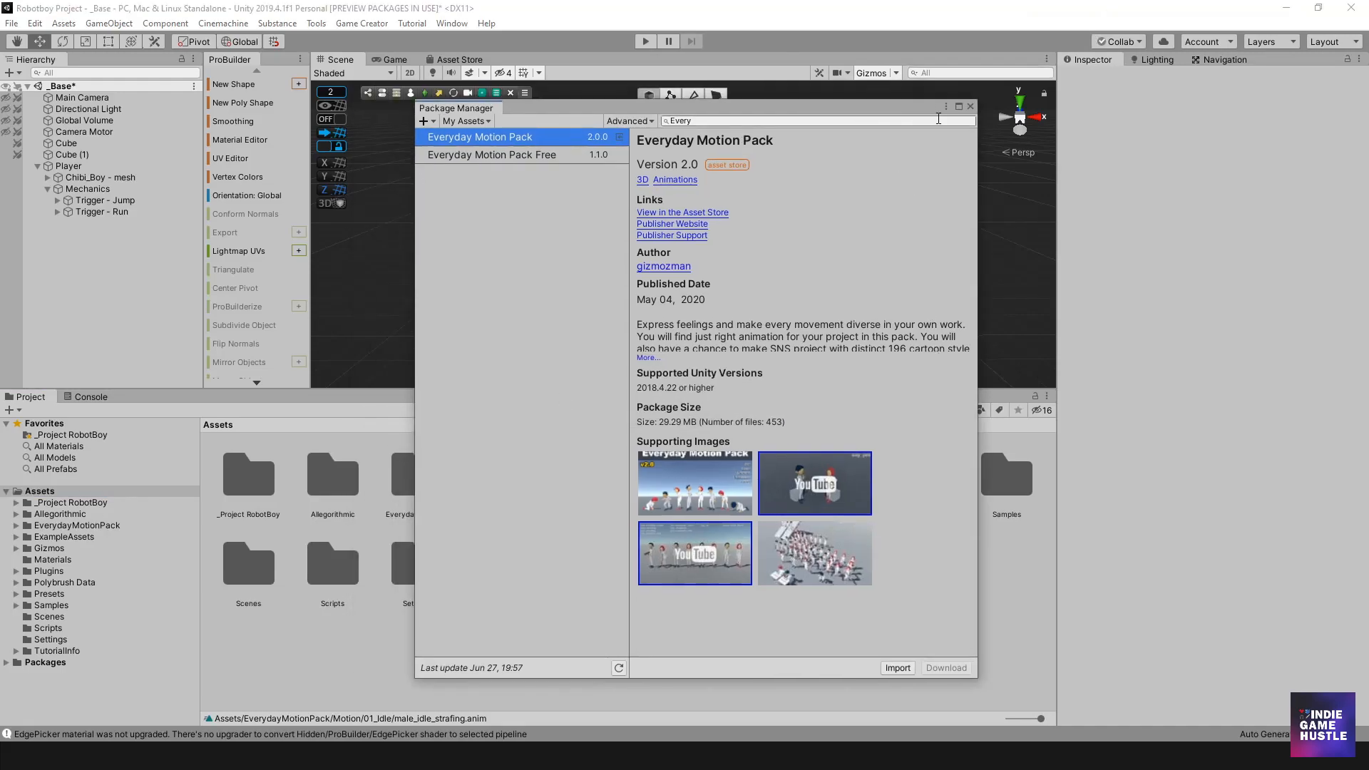
{"action": "left_click", "coordinate": [972, 108]}
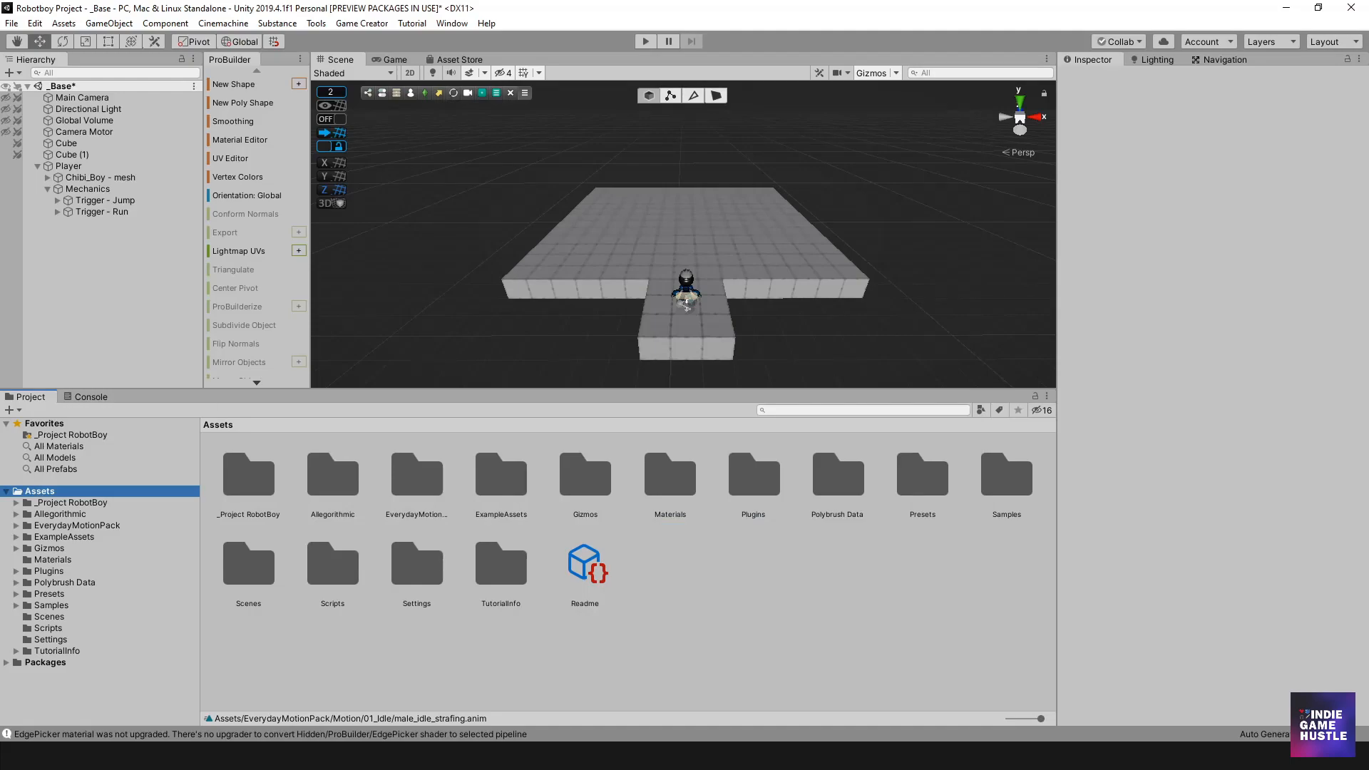
- Inspect the female model in the reimported EverydayMotionPack's Model/Chatacter folder and return to the Assets folder
{"action": "left_click", "coordinate": [43, 525]}
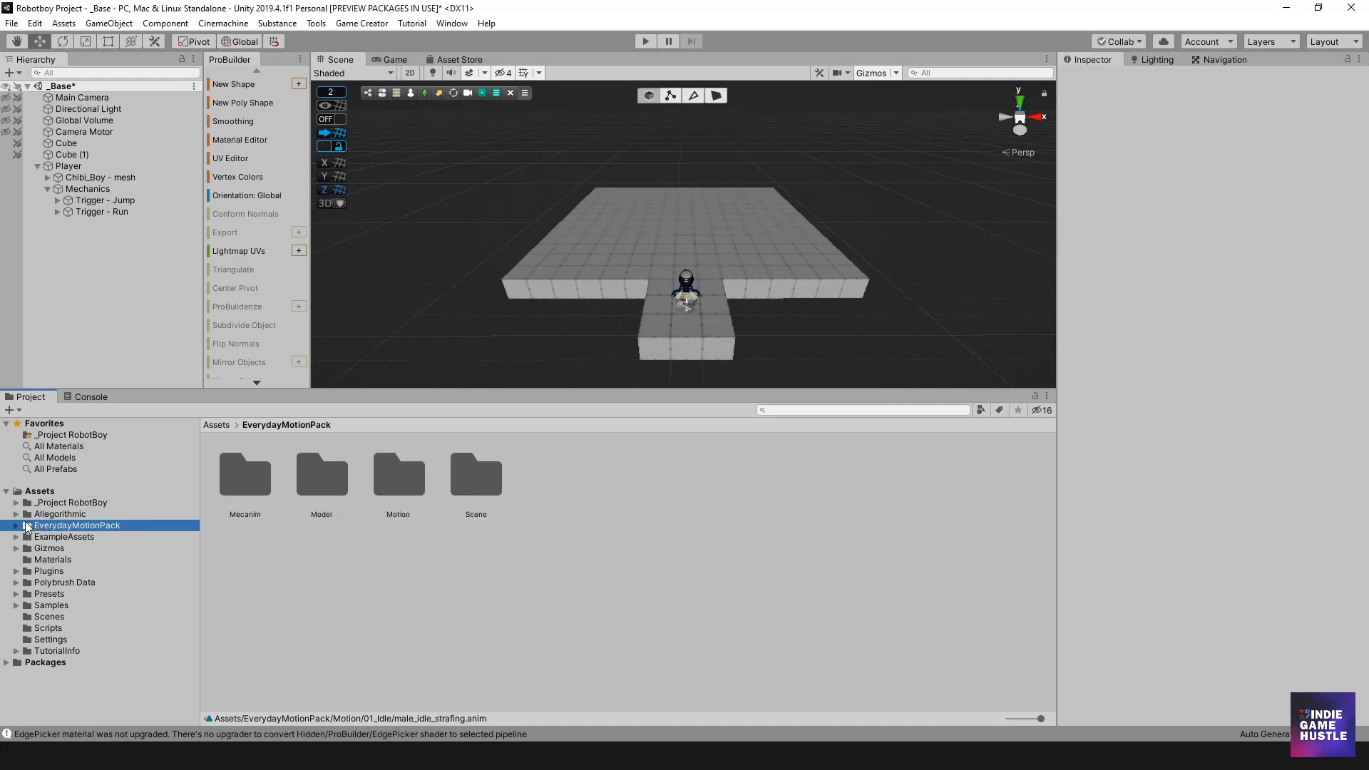
{"action": "double_click", "coordinate": [337, 481]}
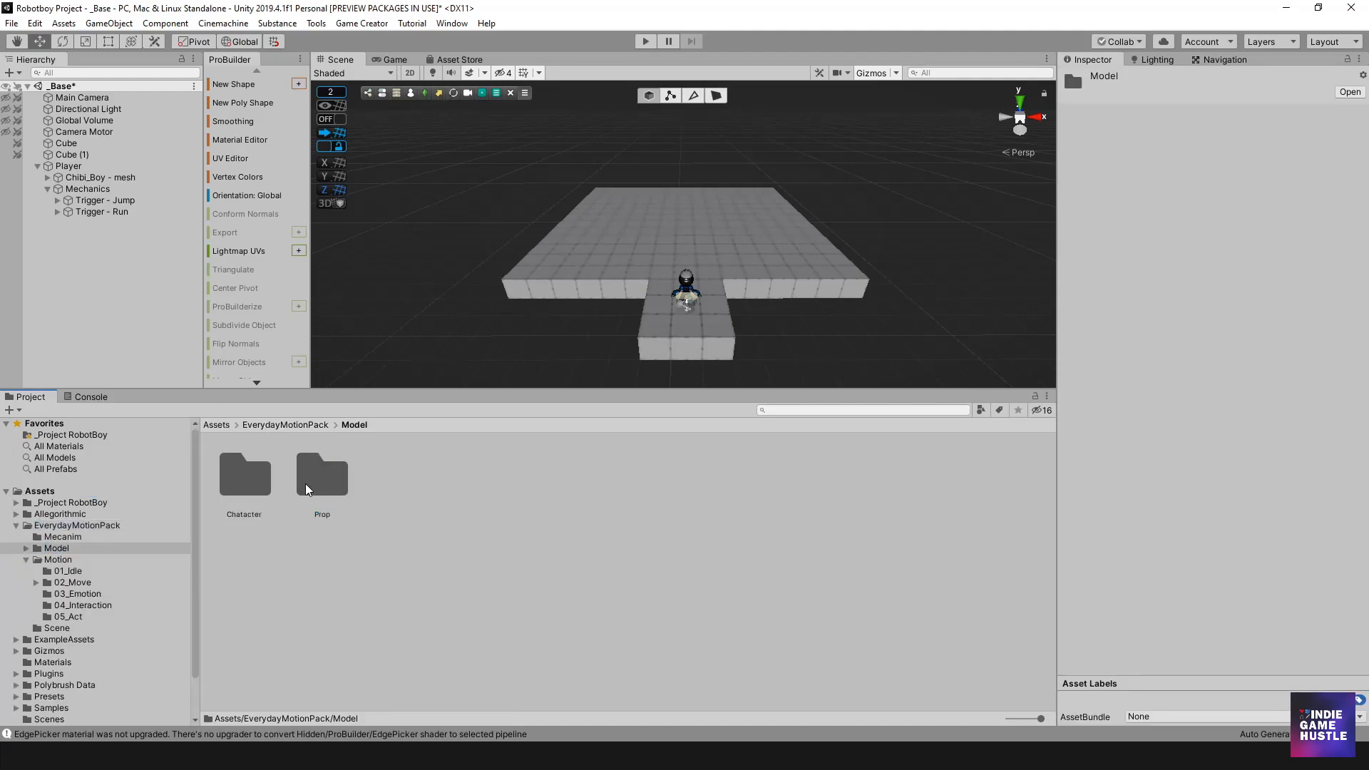
{"action": "double_click", "coordinate": [243, 480]}
{"action": "left_click", "coordinate": [404, 486]}
{"action": "left_click", "coordinate": [323, 490]}
{"action": "left_click", "coordinate": [355, 425]}
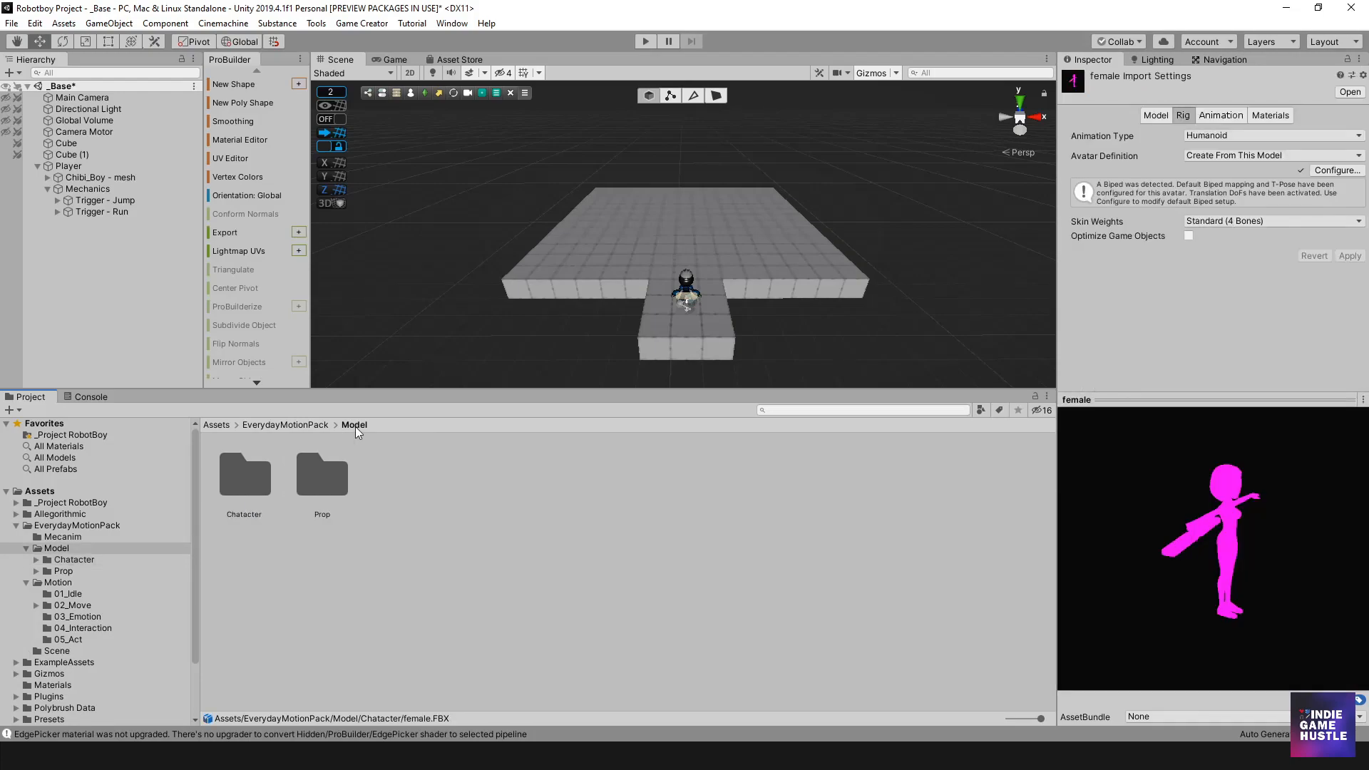
{"action": "left_click", "coordinate": [285, 425]}
{"action": "left_click", "coordinate": [218, 425]}
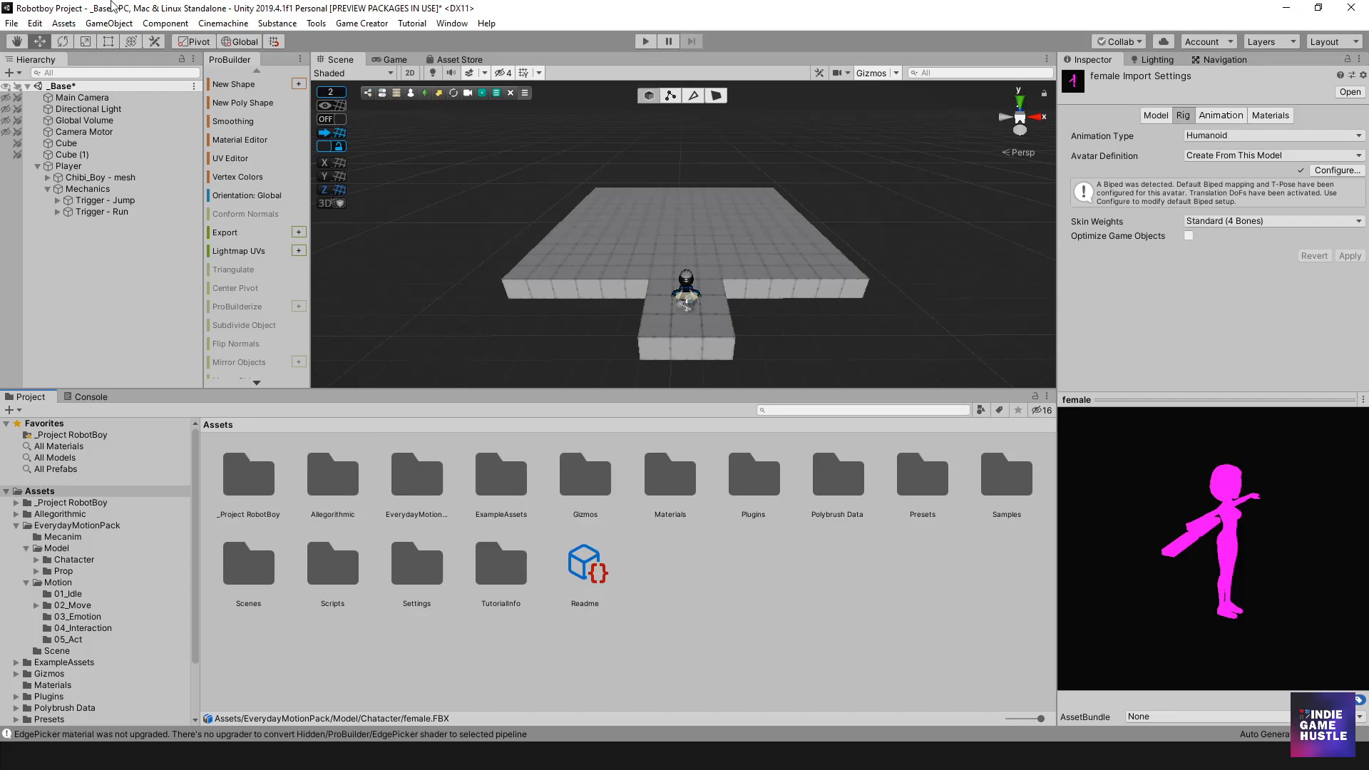
- Upgrade the project materials to UniversalRP materials and rotate the female model's preview to check its shading
{"action": "left_click", "coordinate": [35, 22]}
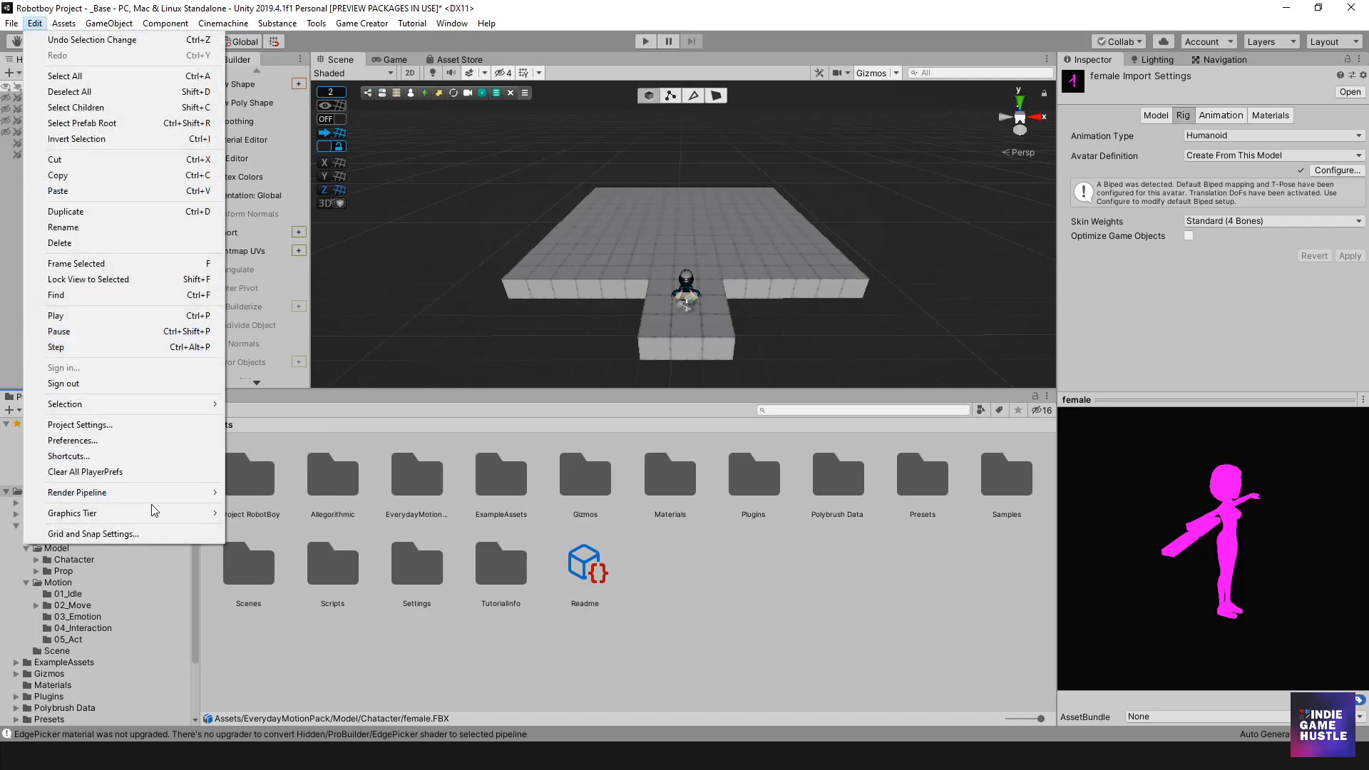
{"action": "mouse_move", "coordinate": [172, 493]}
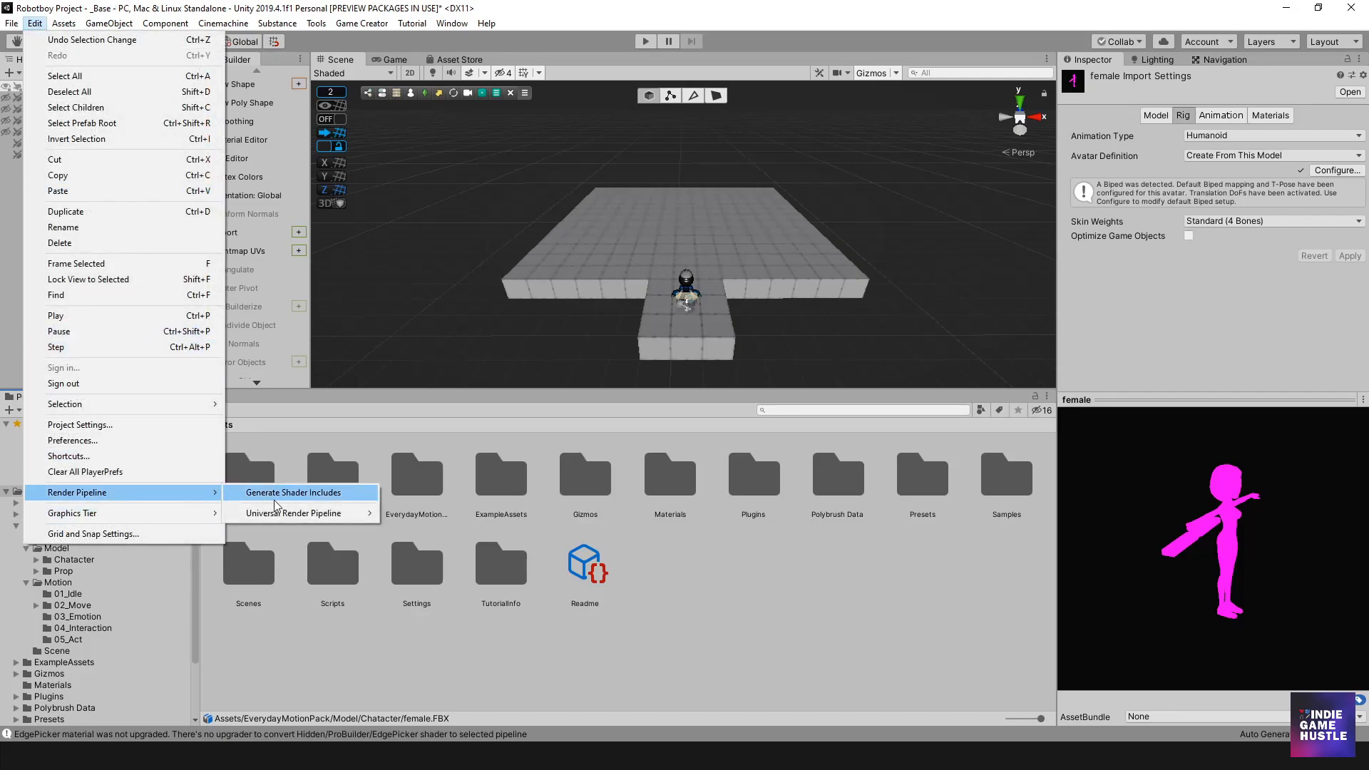
{"action": "mouse_move", "coordinate": [311, 513]}
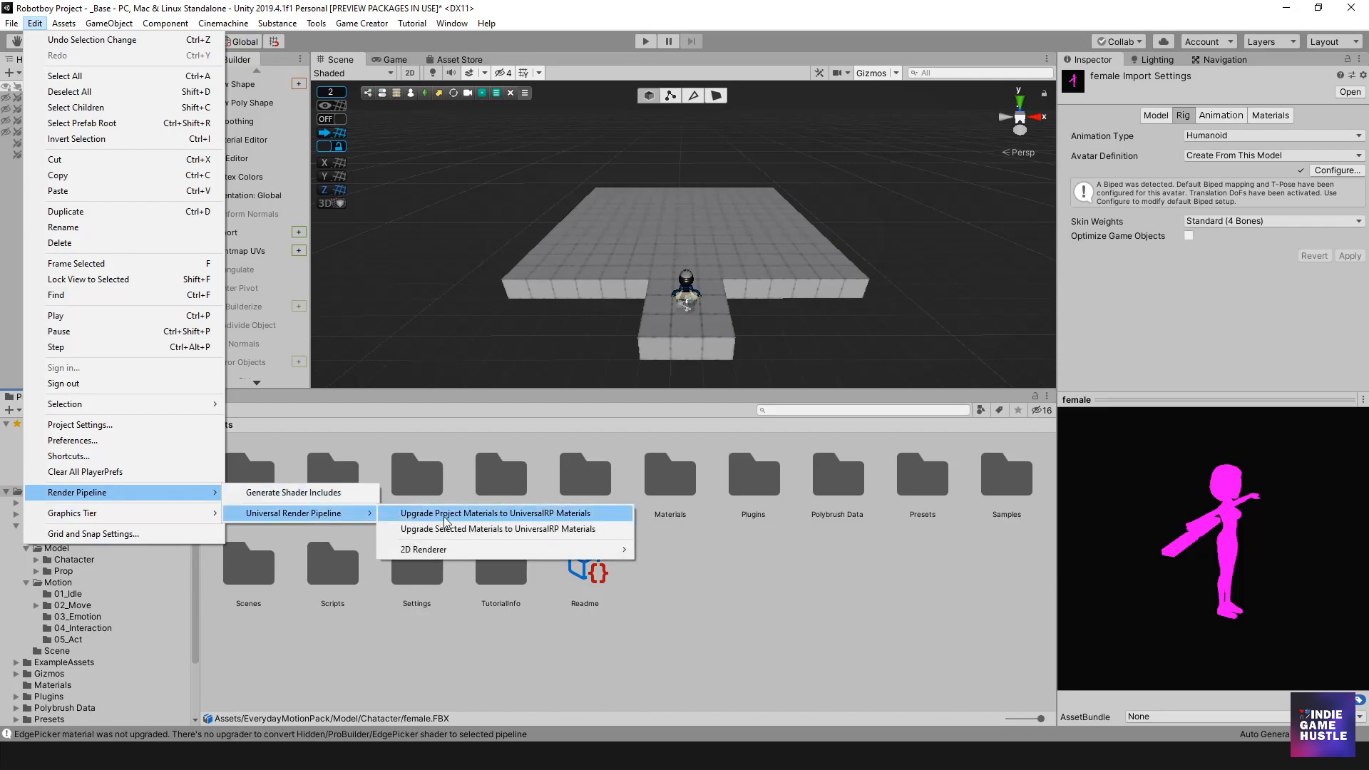
{"action": "left_click", "coordinate": [445, 518]}
{"action": "left_click", "coordinate": [731, 406]}
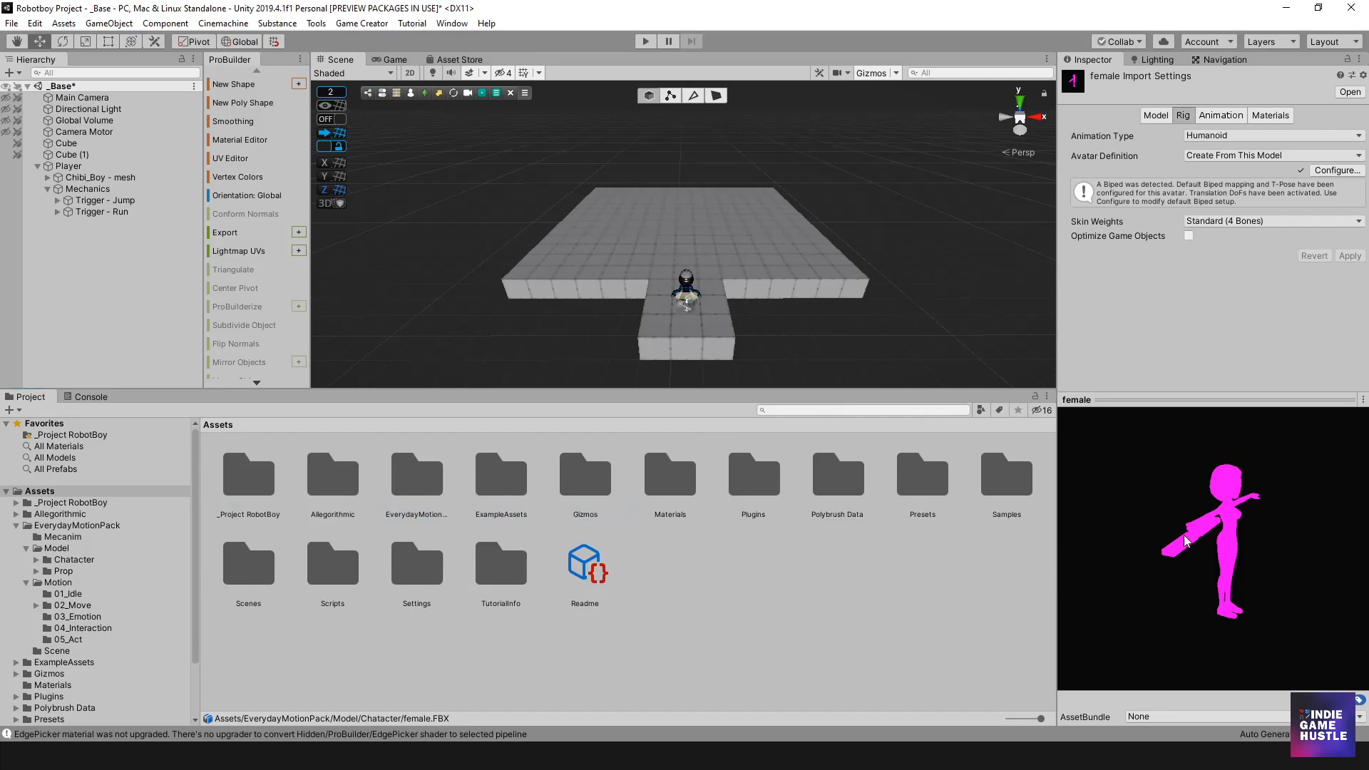
{"action": "left_click_drag", "start_coordinate": [1131, 525], "coordinate": [1124, 524]}
{"action": "left_click_drag", "start_coordinate": [1283, 539], "coordinate": [1234, 555]}
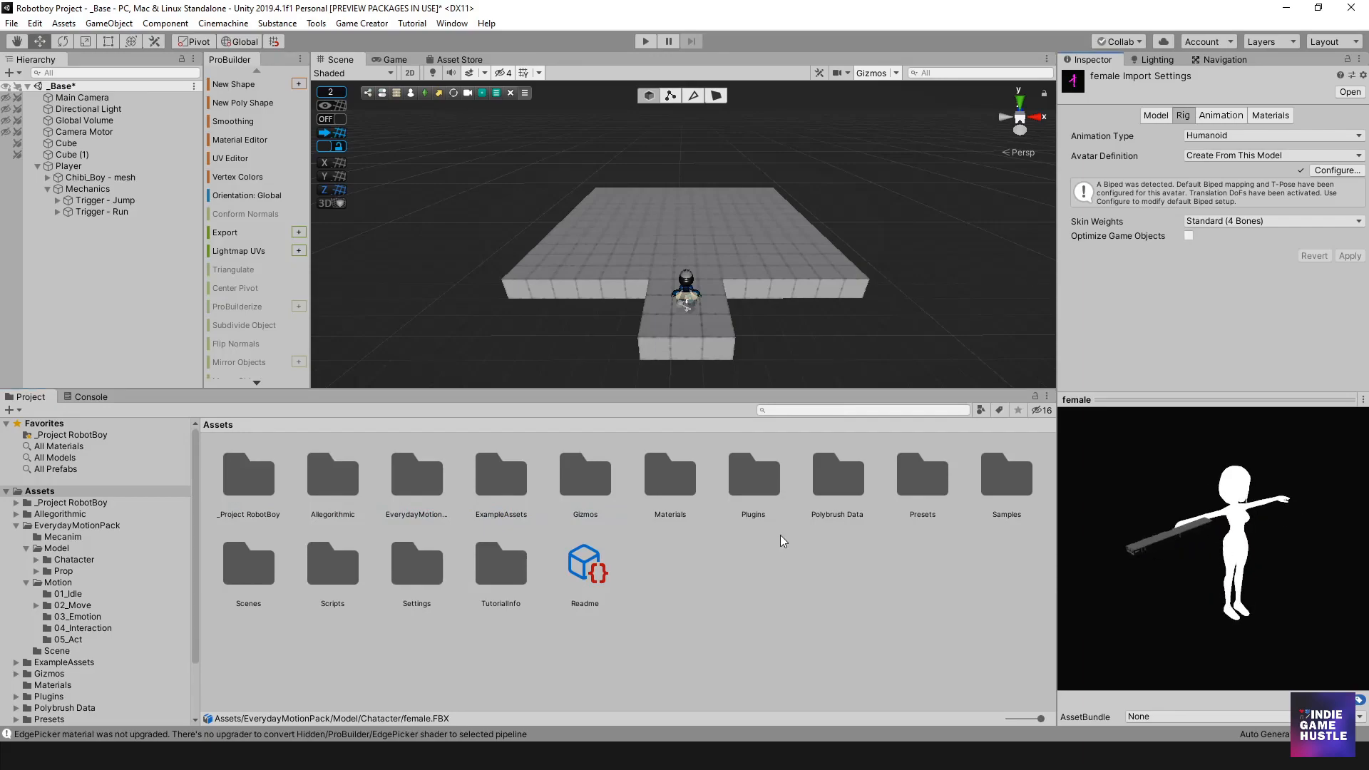
- Refresh the assets and reimport the female model in EverydayMotionPack's Model/Chatacter folder
{"action": "left_click", "coordinate": [33, 528]}
{"action": "left_click", "coordinate": [18, 526]}
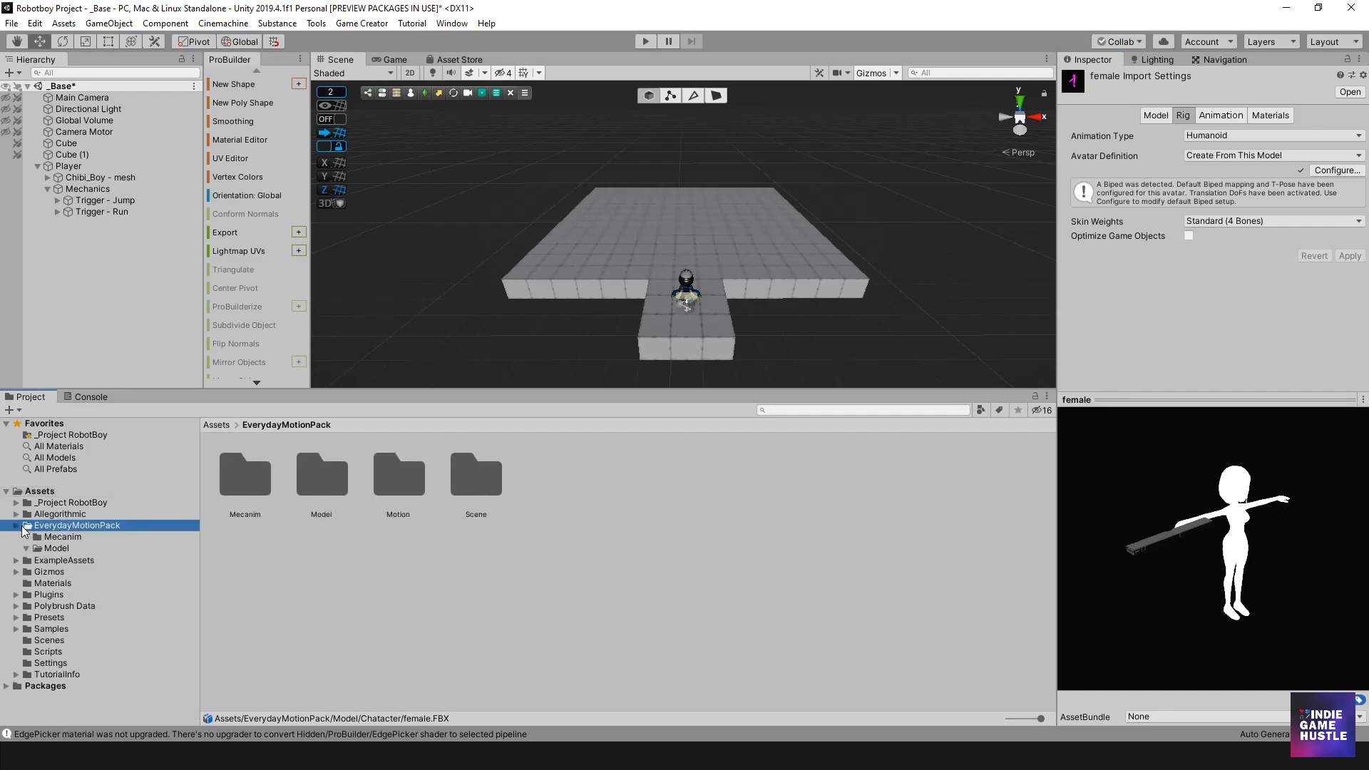
{"action": "left_click", "coordinate": [17, 526]}
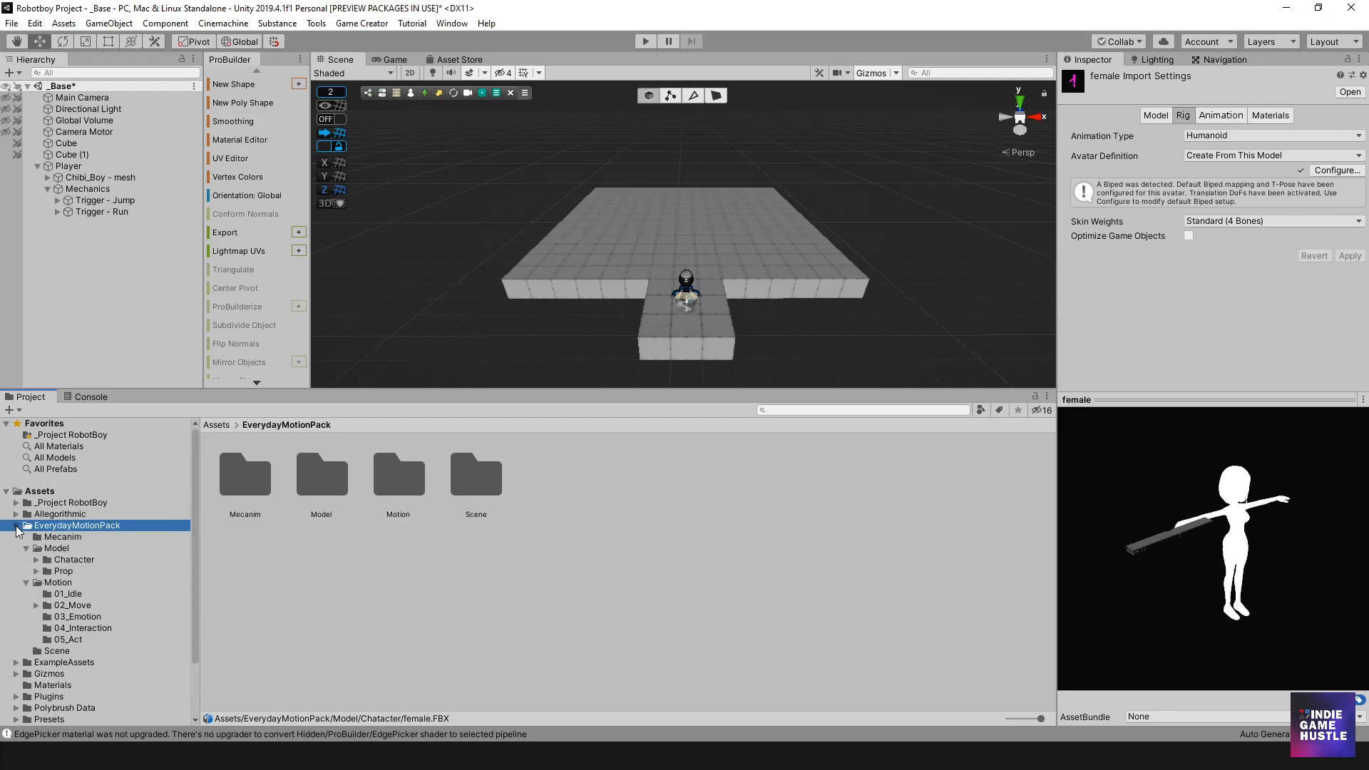
{"action": "left_click", "coordinate": [63, 537]}
{"action": "left_click", "coordinate": [57, 549]}
{"action": "left_click", "coordinate": [73, 560]}
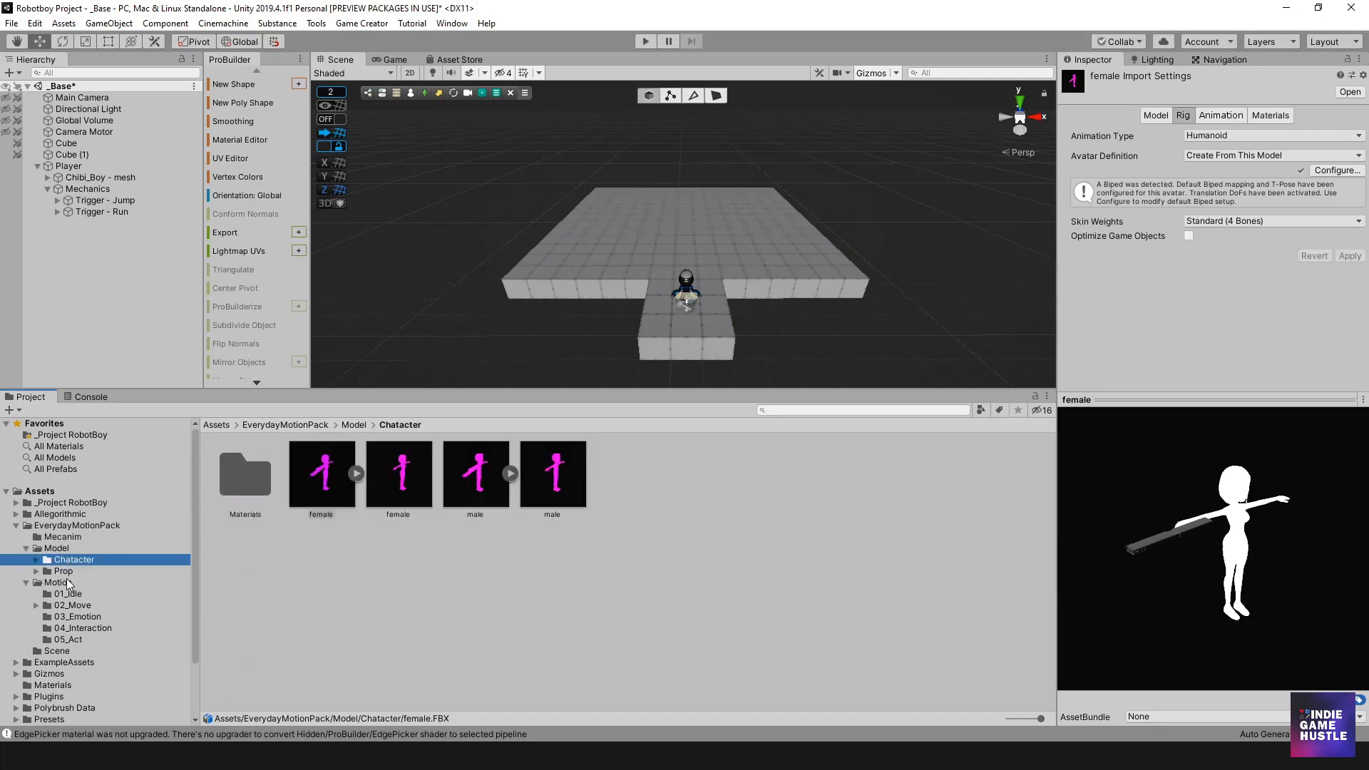
{"action": "left_click", "coordinate": [332, 501]}
{"action": "right_click", "coordinate": [327, 487]}
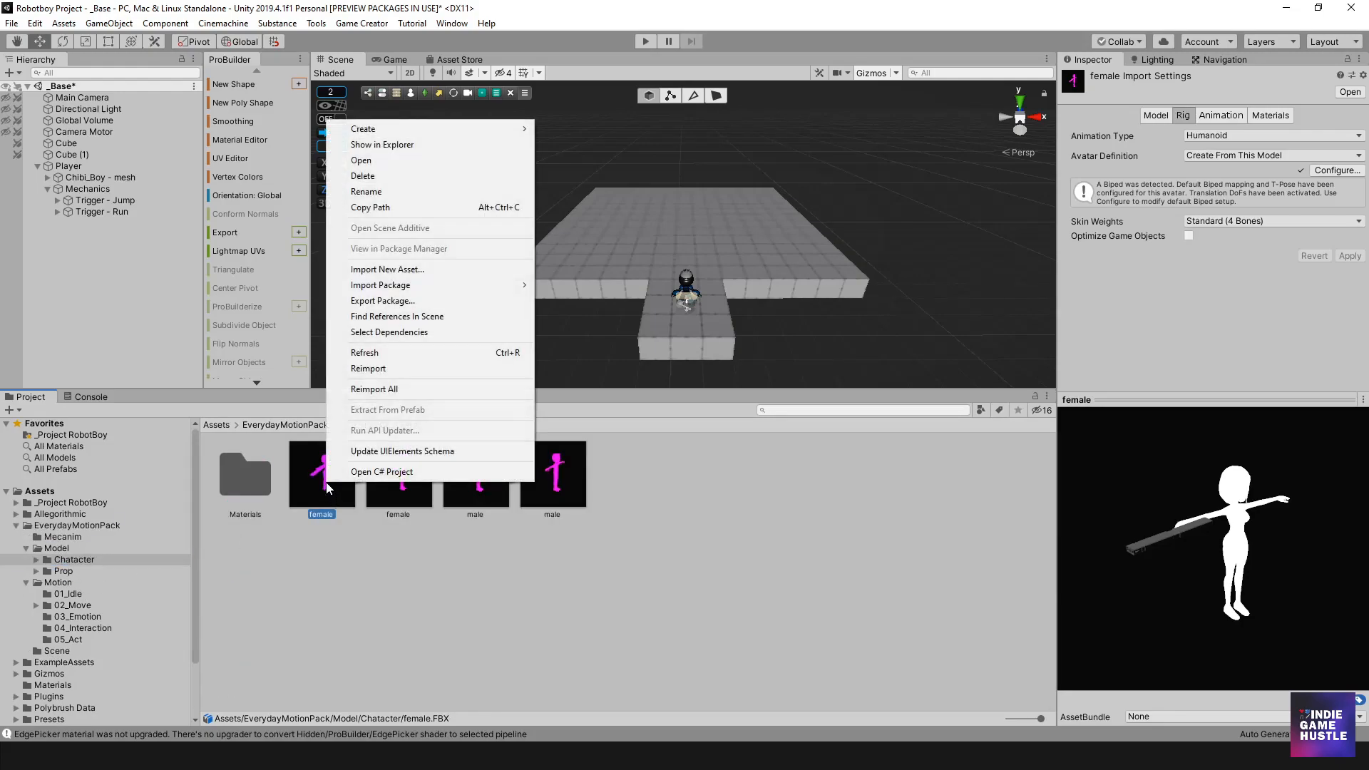
{"action": "left_click", "coordinate": [385, 353]}
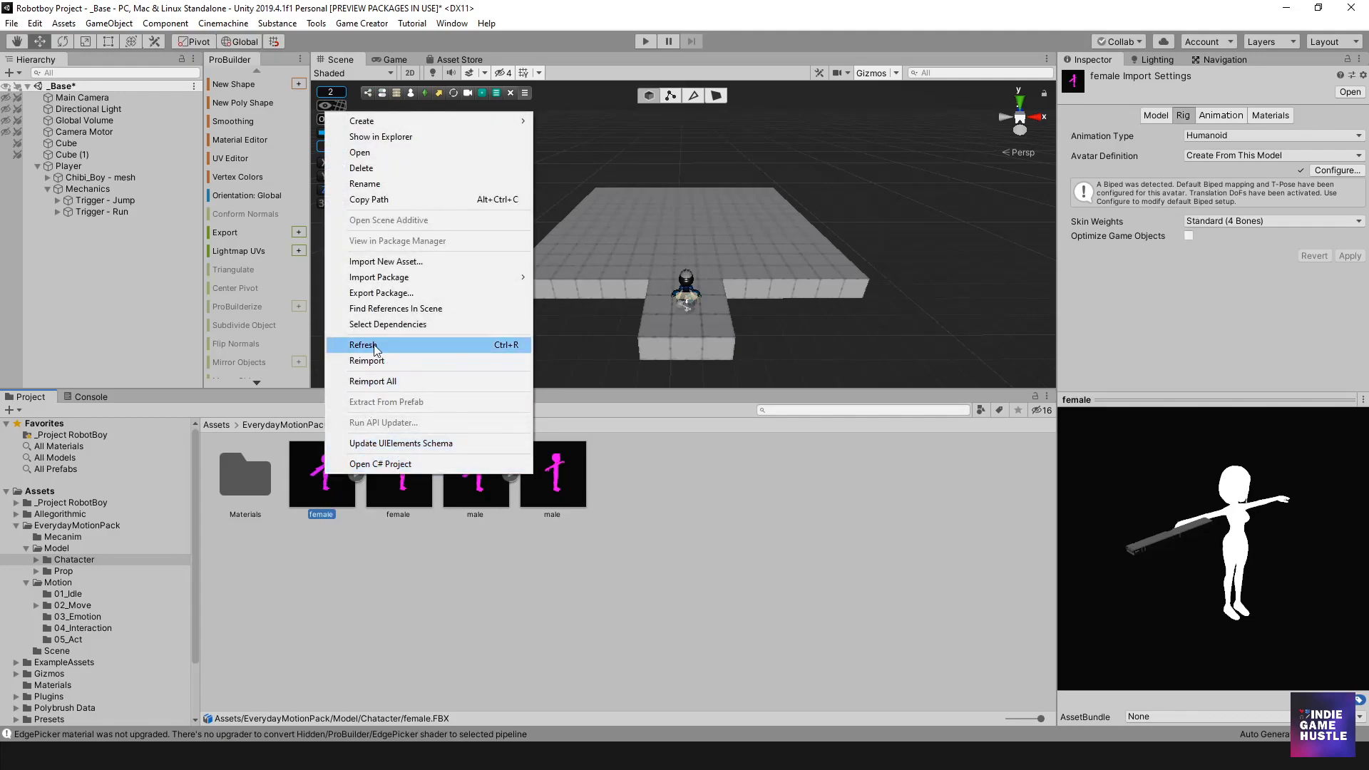
{"action": "left_click", "coordinate": [392, 362]}
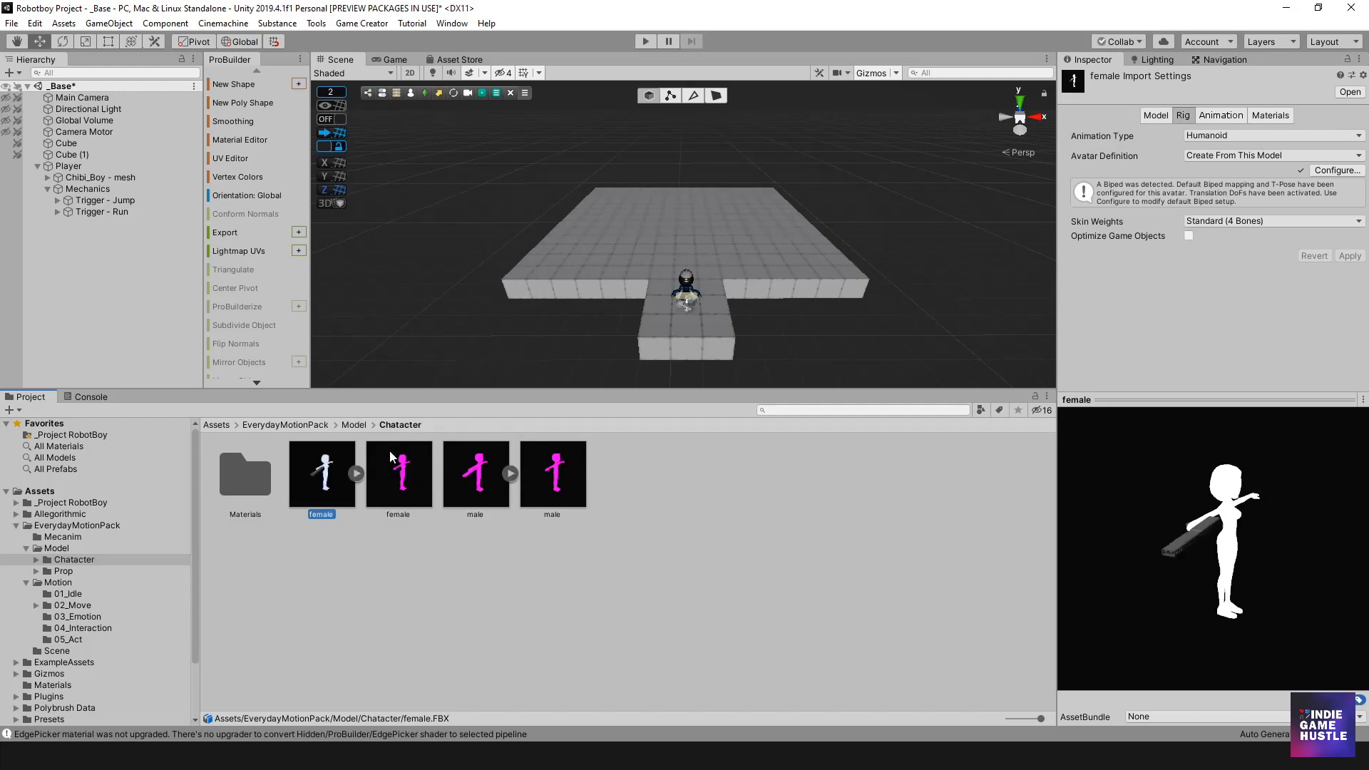
- Inspect the female prefab and look through the Motion, Prop and Chatacter folders of EverydayMotionPack
{"action": "left_click", "coordinate": [399, 482]}
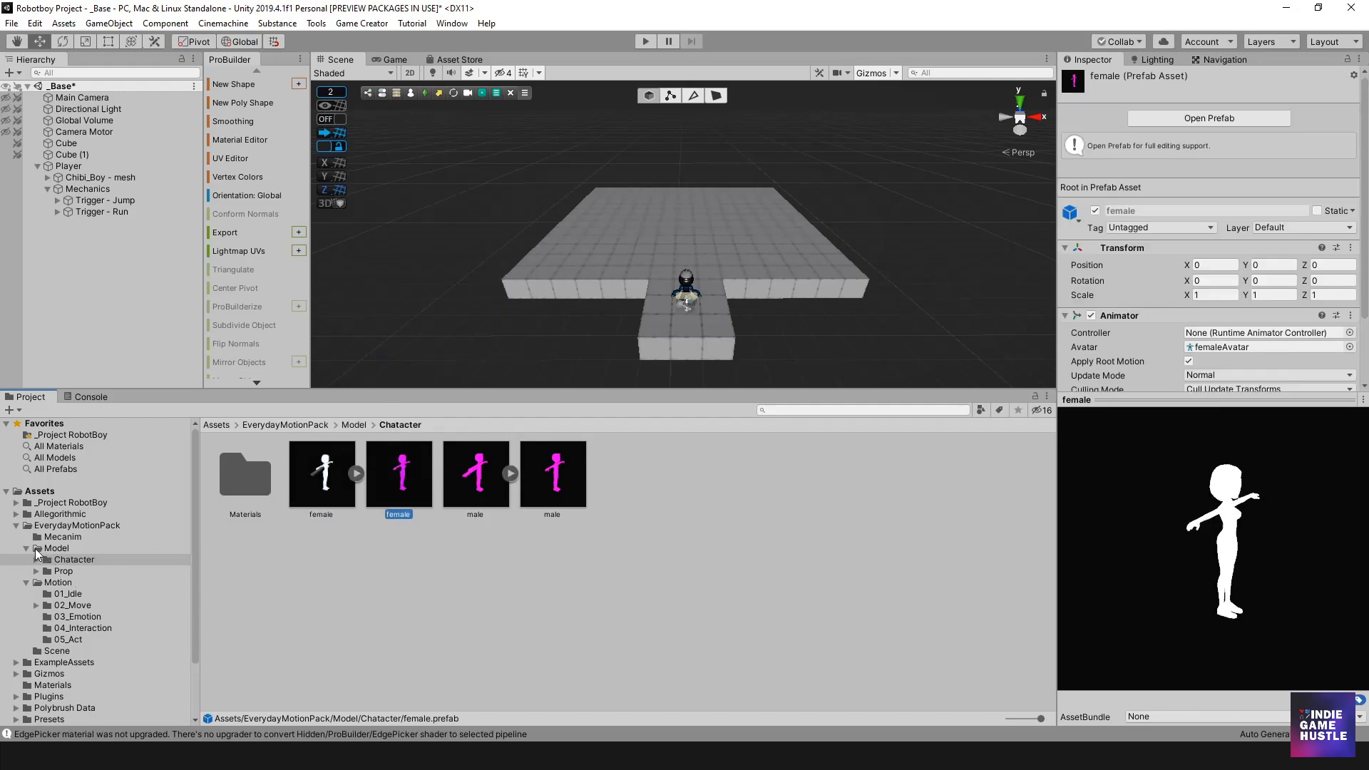
{"action": "left_click", "coordinate": [29, 582]}
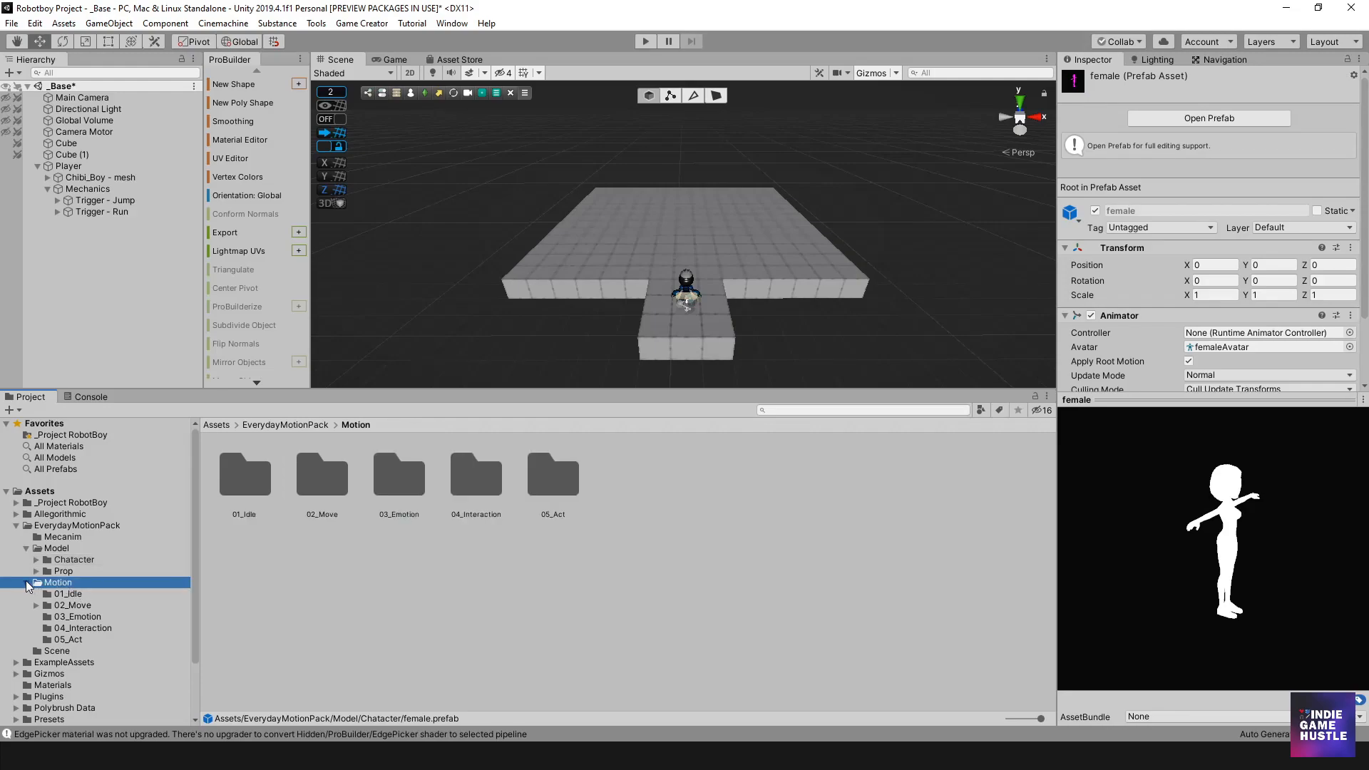
{"action": "left_click", "coordinate": [28, 583]}
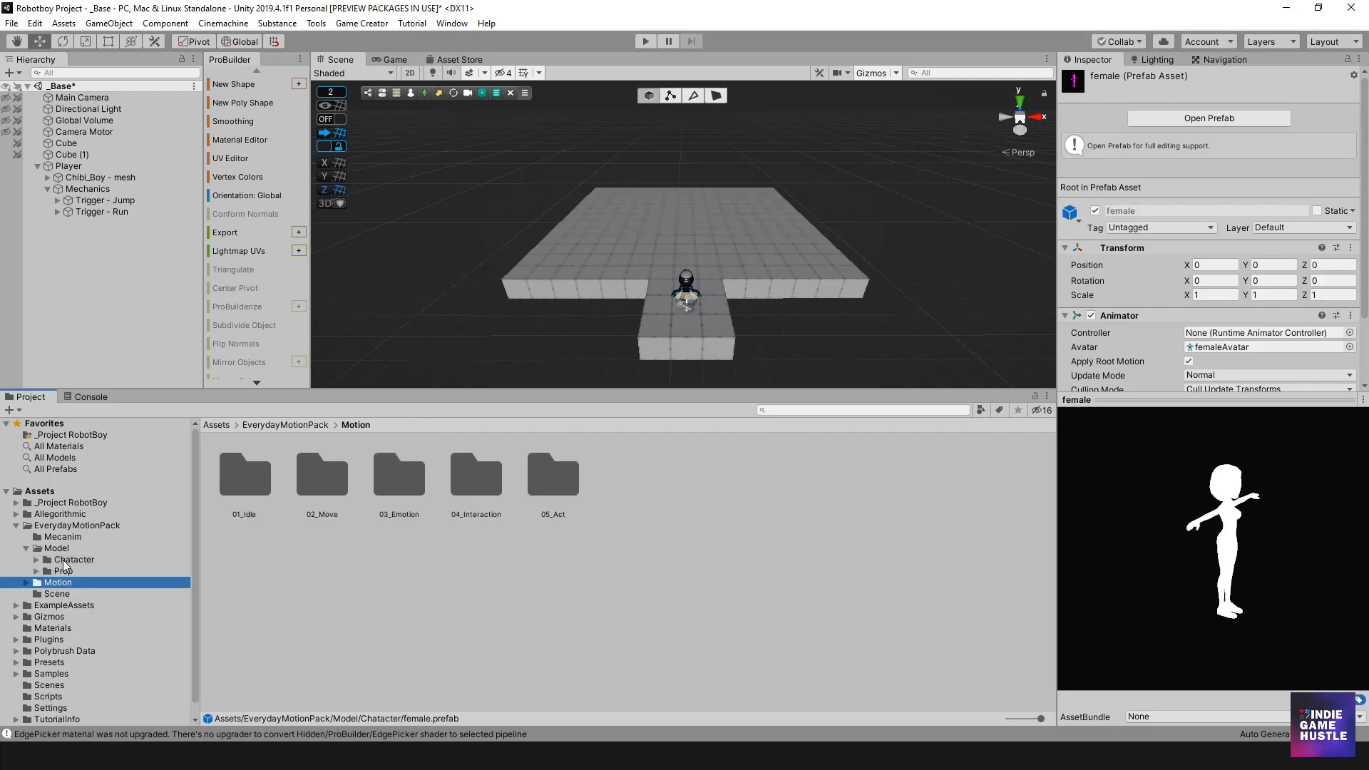
{"action": "left_click", "coordinate": [63, 571]}
{"action": "left_click", "coordinate": [67, 561]}
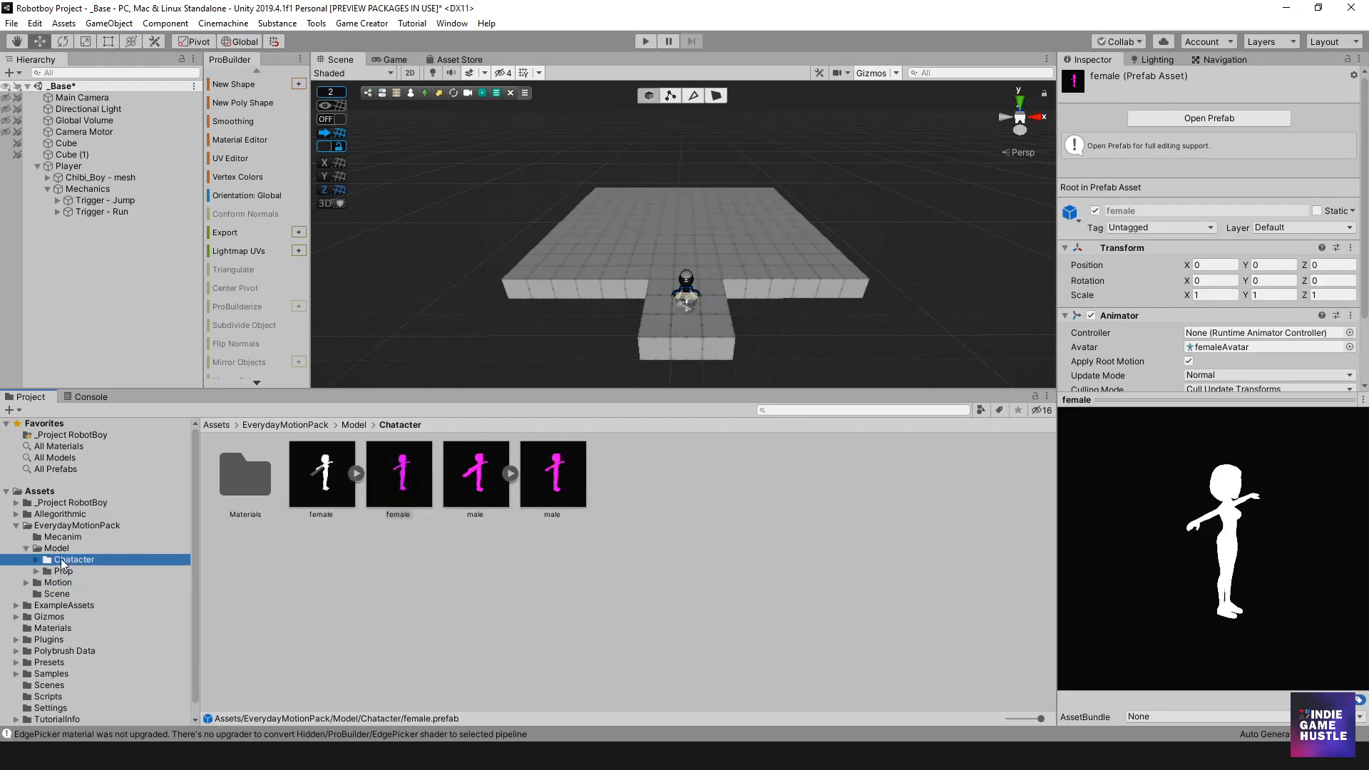
{"action": "left_click", "coordinate": [50, 528]}
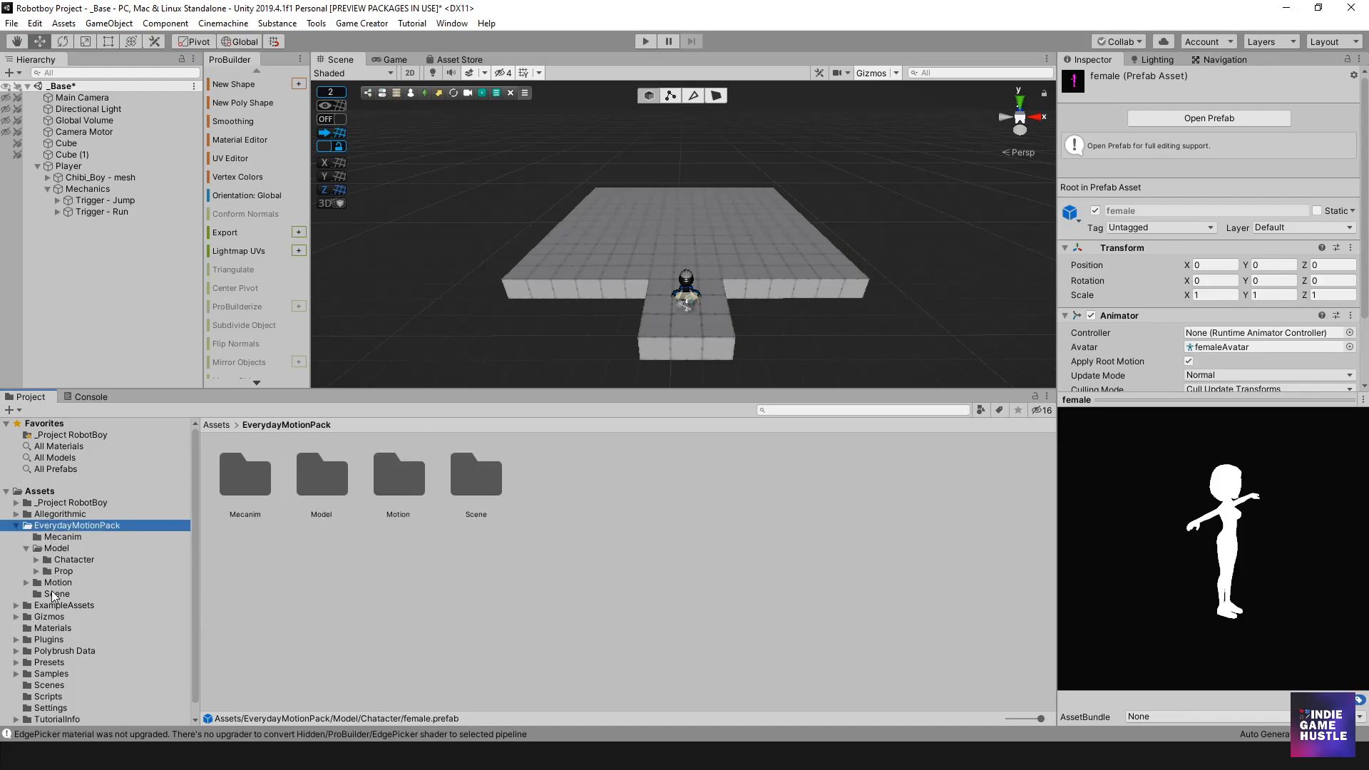
- Play the female_idle_breath animation clip from the Motion/01_Idle folder and view its preview from another angle
{"action": "left_click", "coordinate": [28, 582]}
{"action": "left_click", "coordinate": [26, 582]}
{"action": "left_click", "coordinate": [61, 594]}
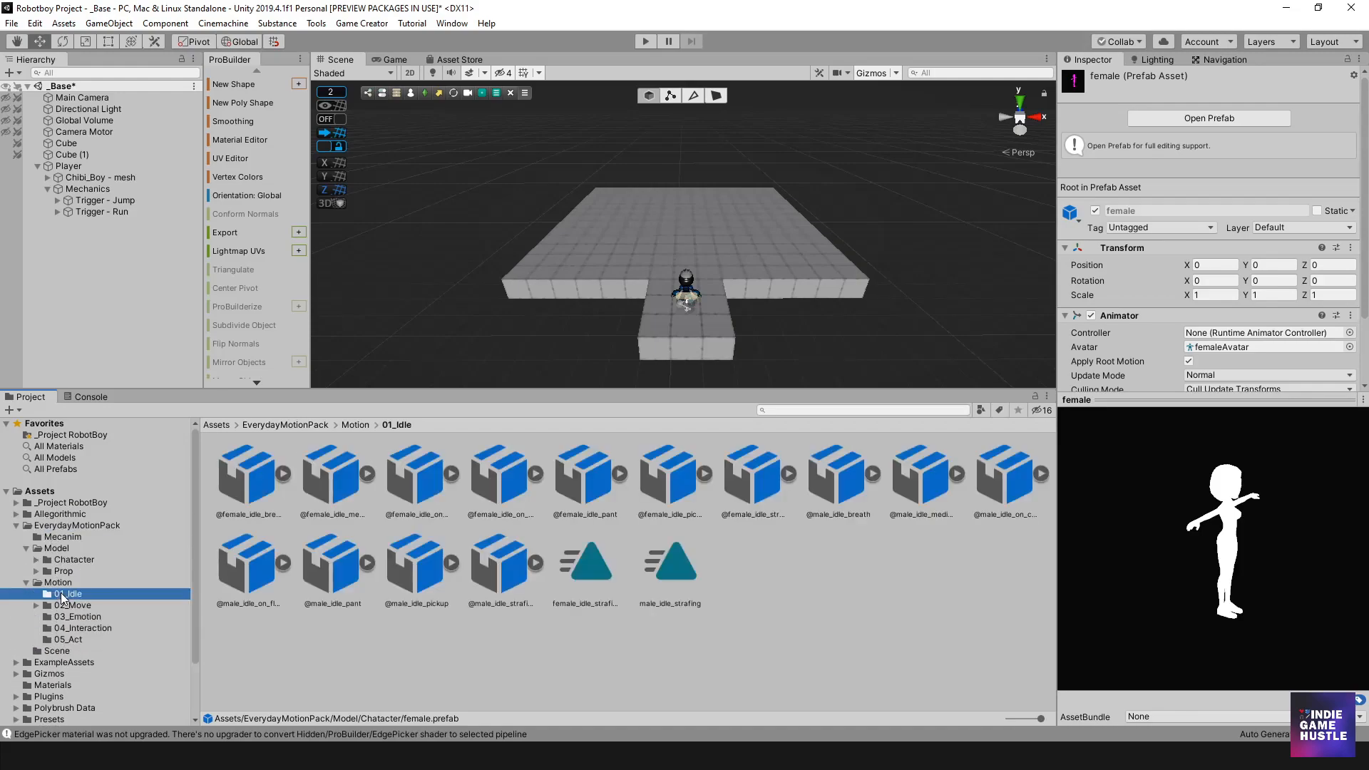
{"action": "left_click", "coordinate": [257, 477]}
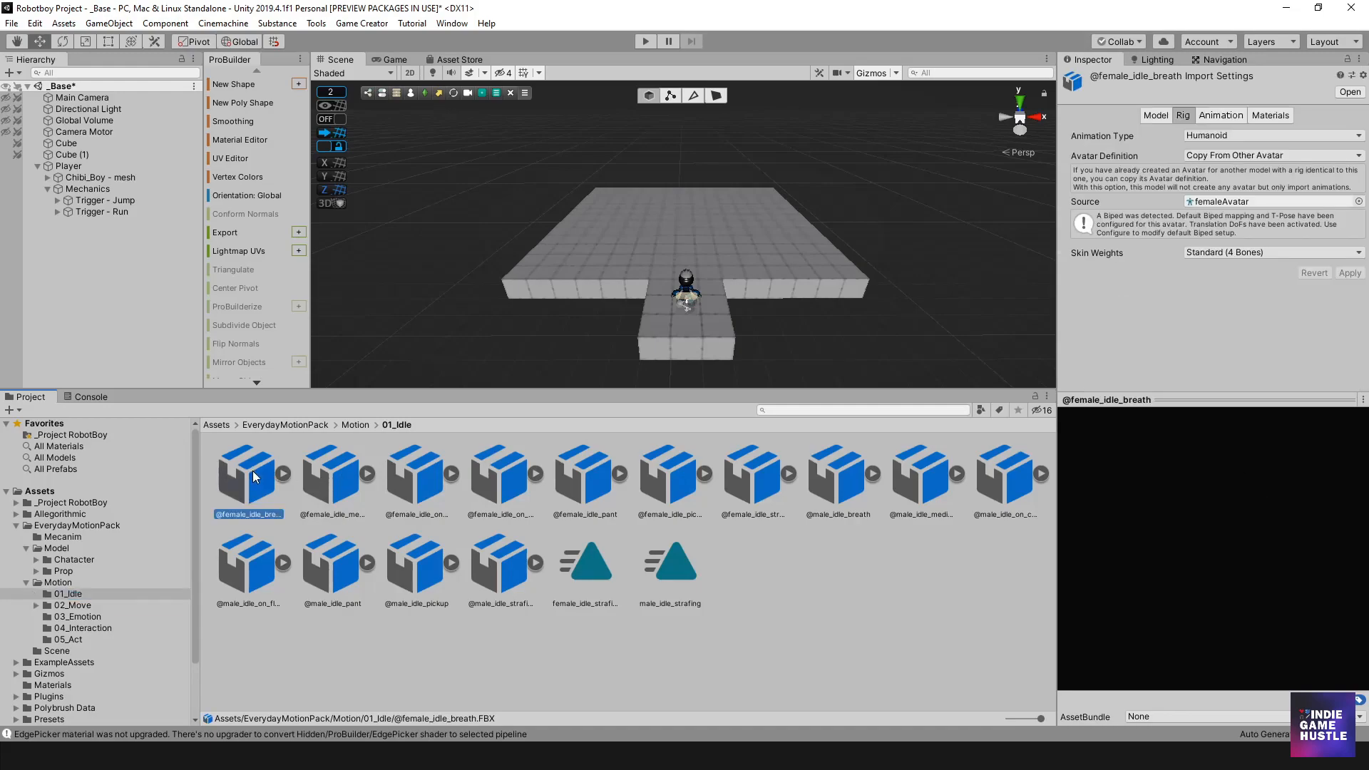
{"action": "left_click", "coordinate": [282, 475]}
{"action": "left_click", "coordinate": [420, 478]}
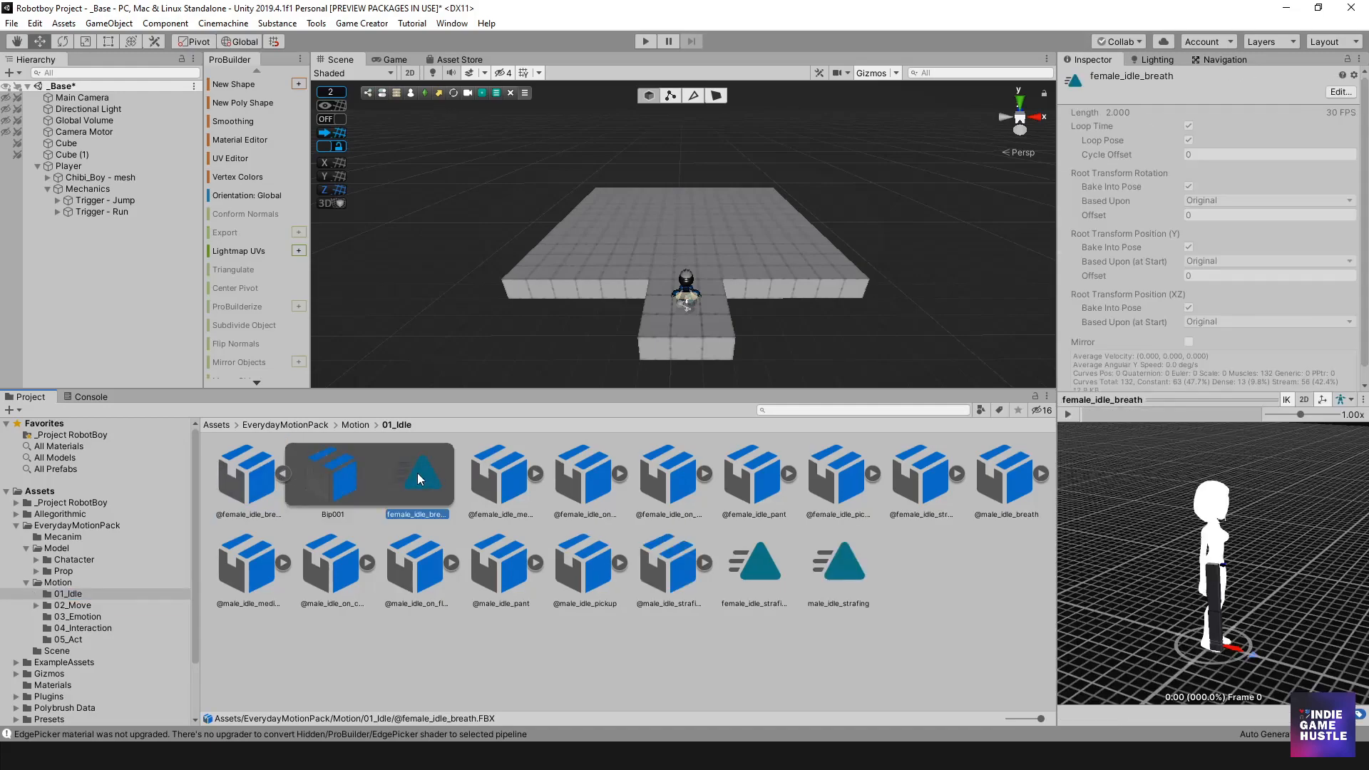
{"action": "left_click", "coordinate": [1068, 415]}
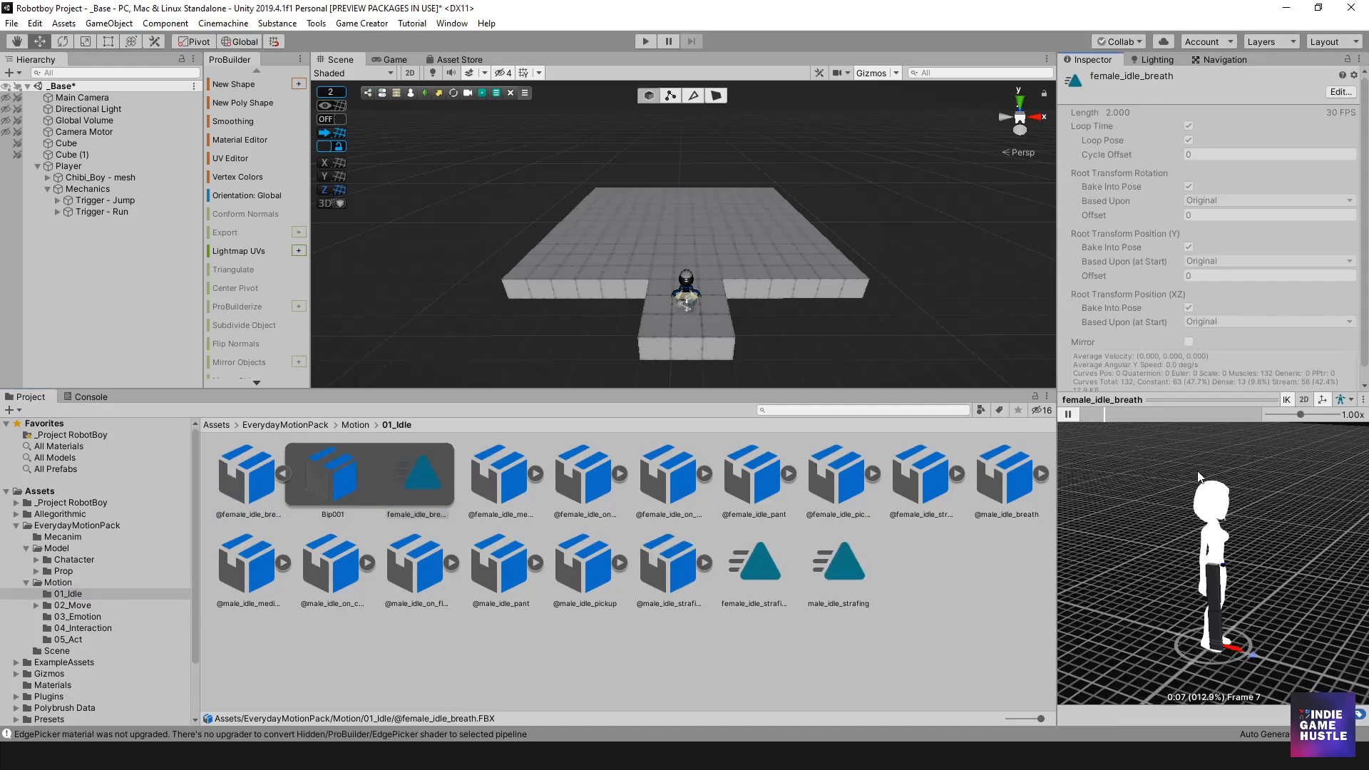
{"action": "left_click_drag", "start_coordinate": [1276, 510], "coordinate": [1305, 555]}
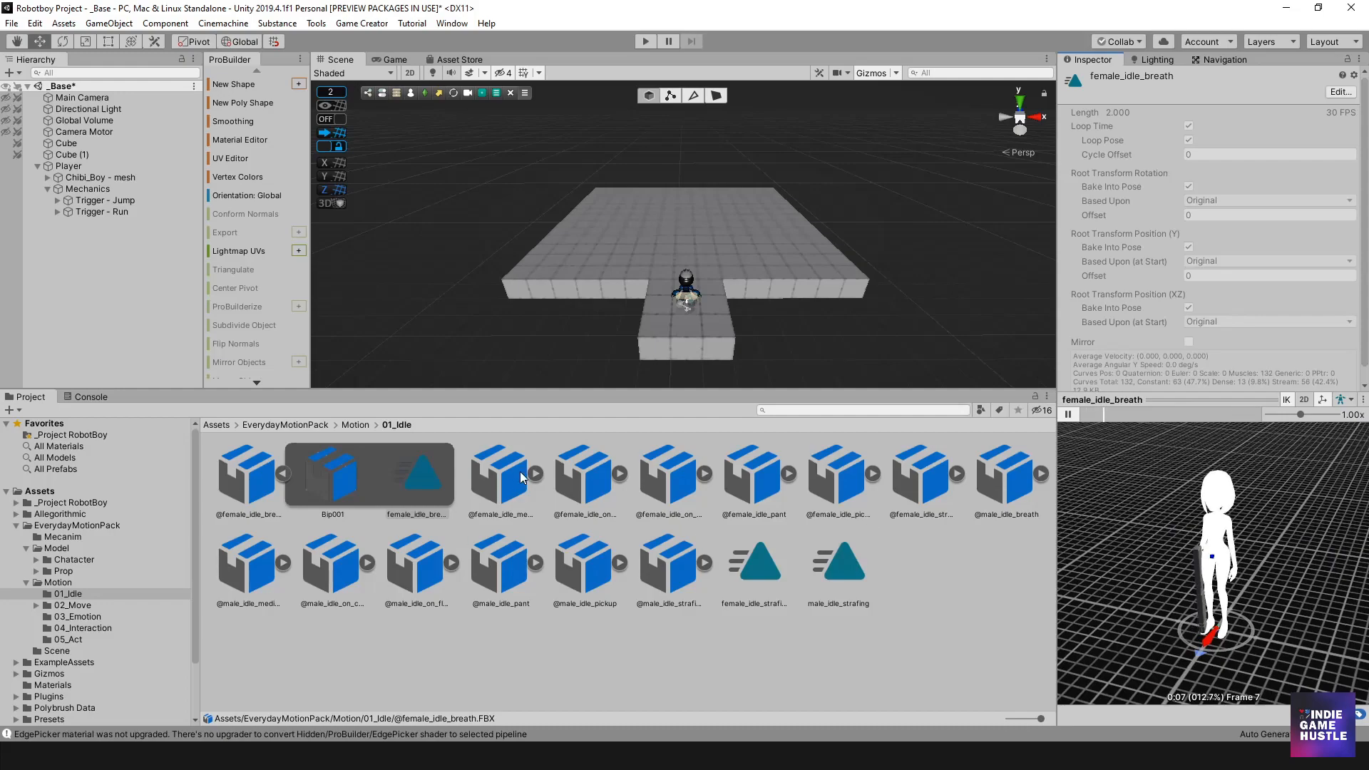
- Preview the male_idle_pant animation clip and collapse the expanded models in 01_Idle
{"action": "left_click", "coordinate": [537, 564]}
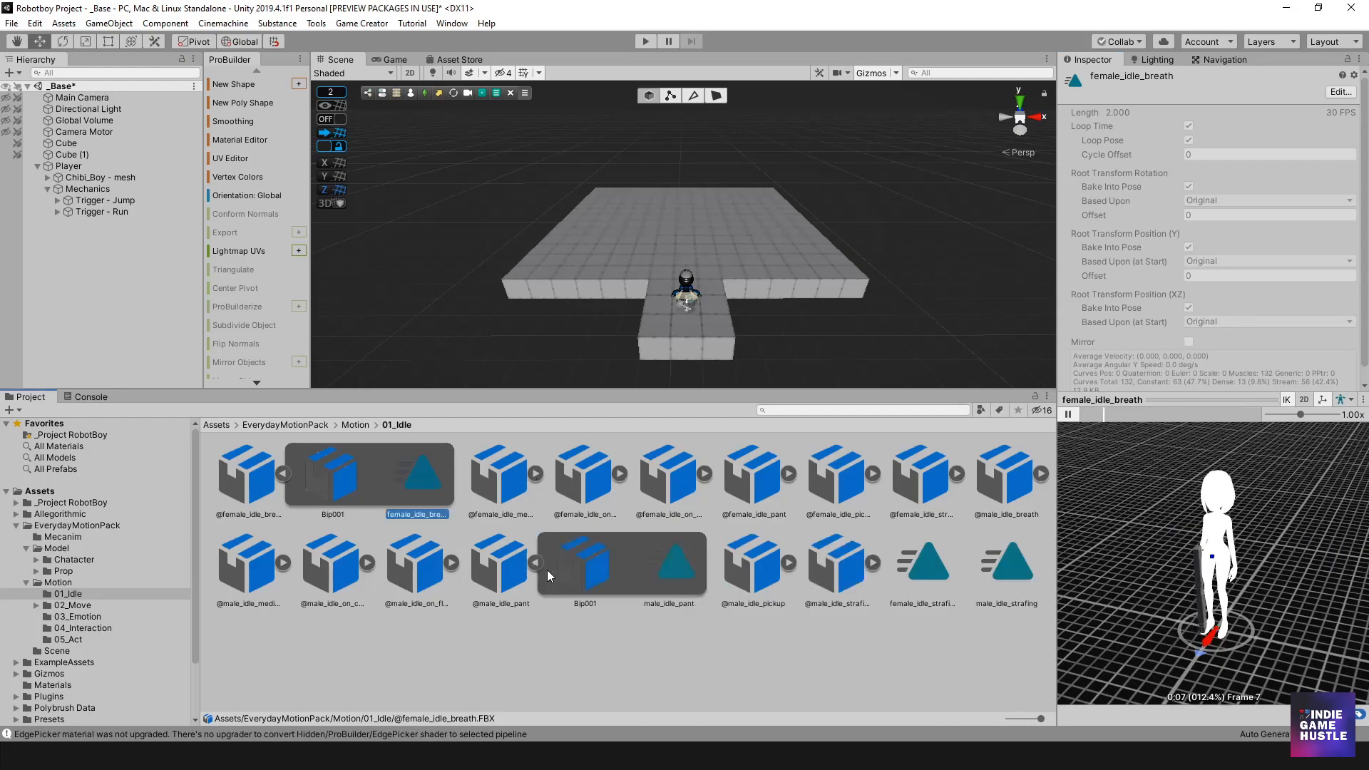
{"action": "left_click", "coordinate": [654, 587]}
{"action": "left_click", "coordinate": [1068, 417]}
{"action": "left_click_drag", "start_coordinate": [1285, 540], "coordinate": [1334, 603]}
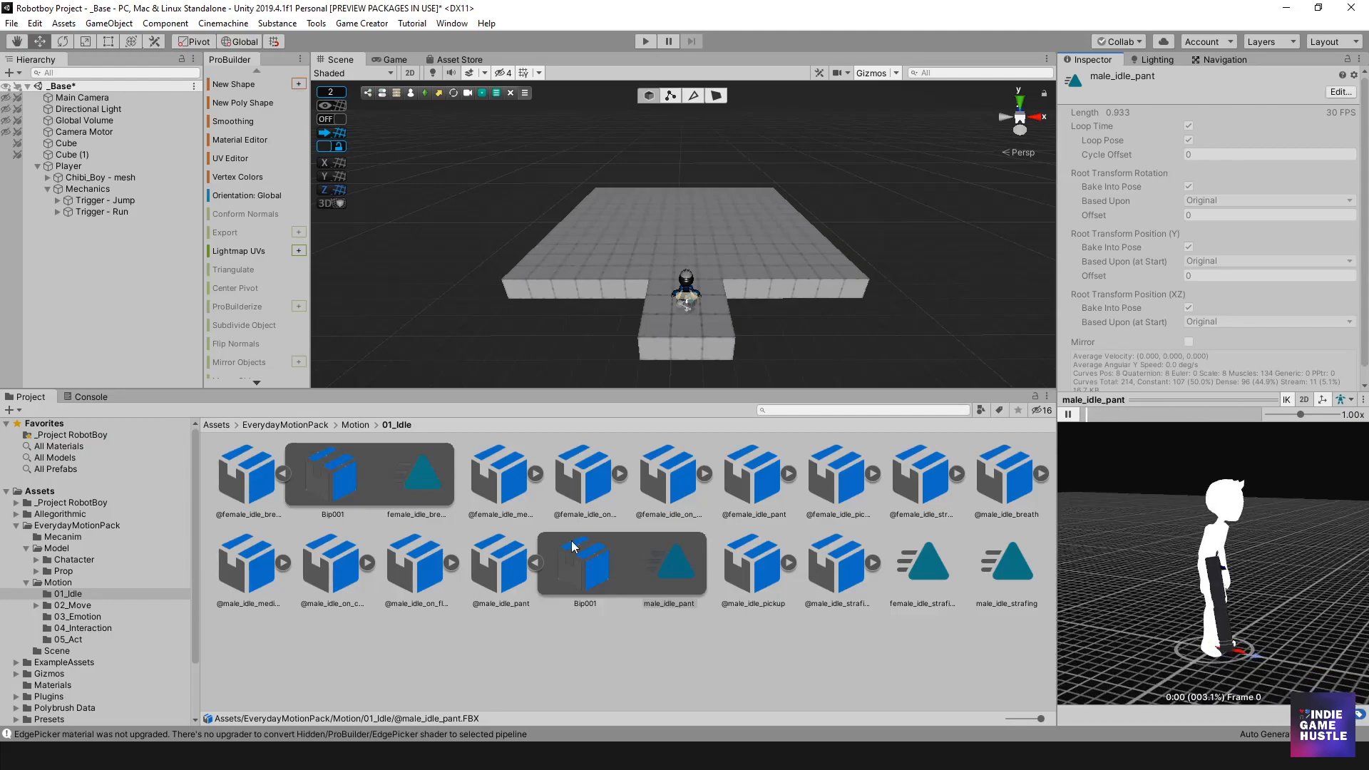
{"action": "left_click", "coordinate": [532, 563]}
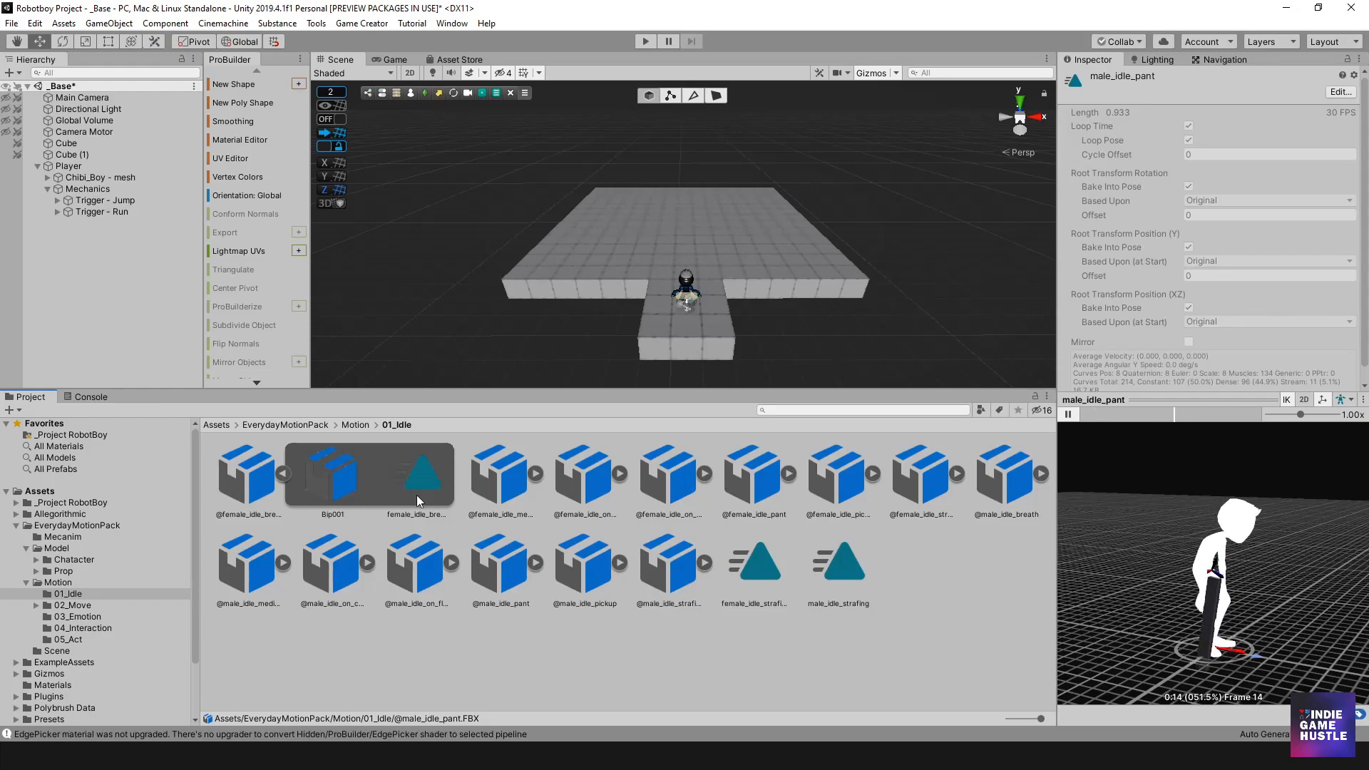
{"action": "left_click", "coordinate": [283, 473]}
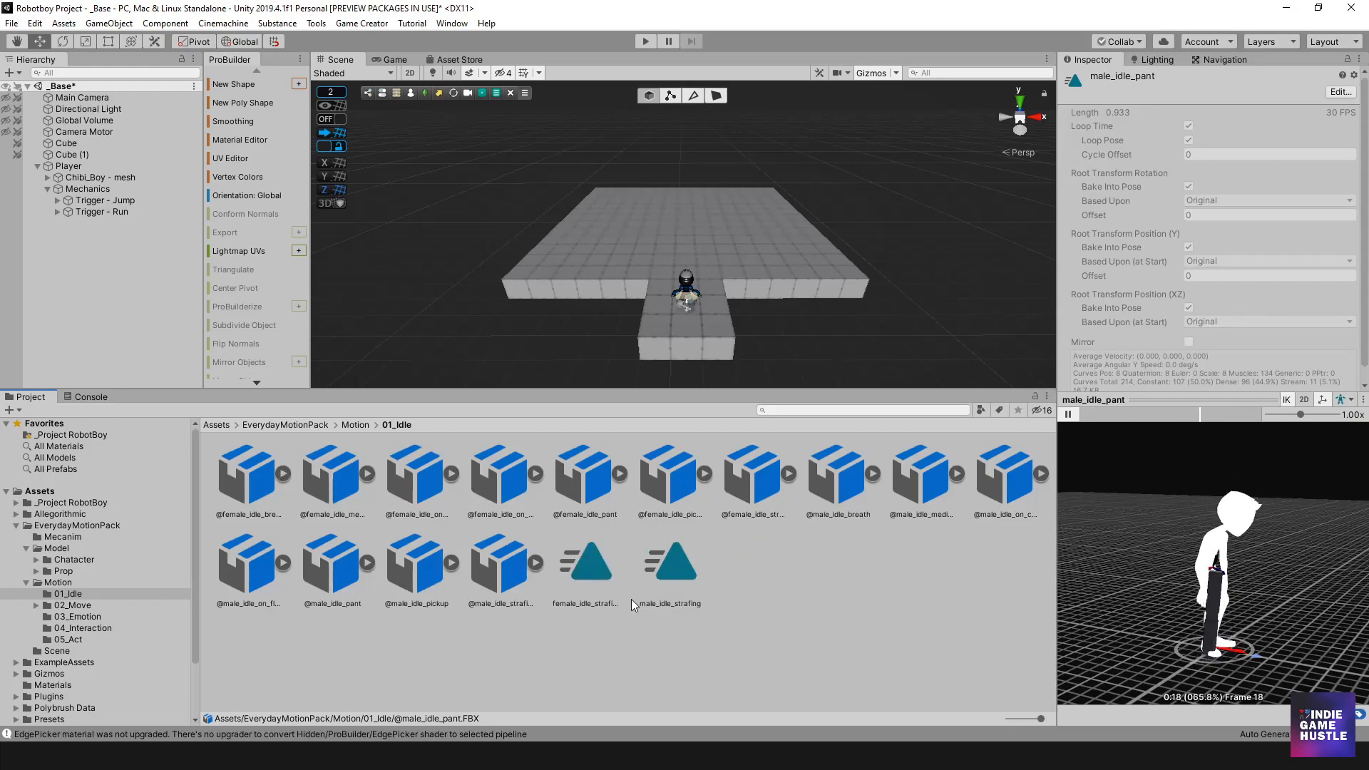
- Preview the male_idle_breath animation clip in the 01_Idle folder
{"action": "left_click", "coordinate": [283, 563]}
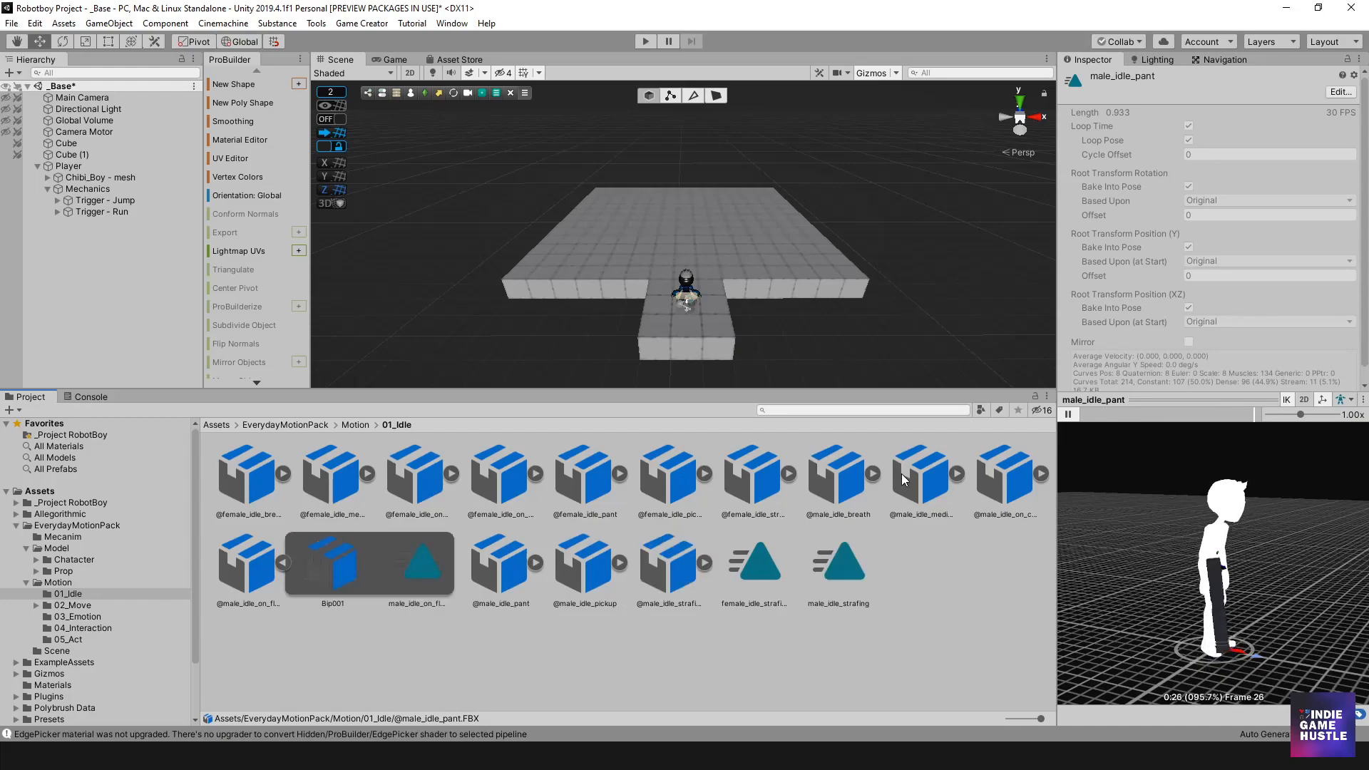
{"action": "left_click", "coordinate": [873, 474]}
{"action": "left_click", "coordinate": [998, 485]}
{"action": "left_click", "coordinate": [1070, 415]}
{"action": "right_click_drag", "start_coordinate": [1193, 584], "coordinate": [1144, 572]}
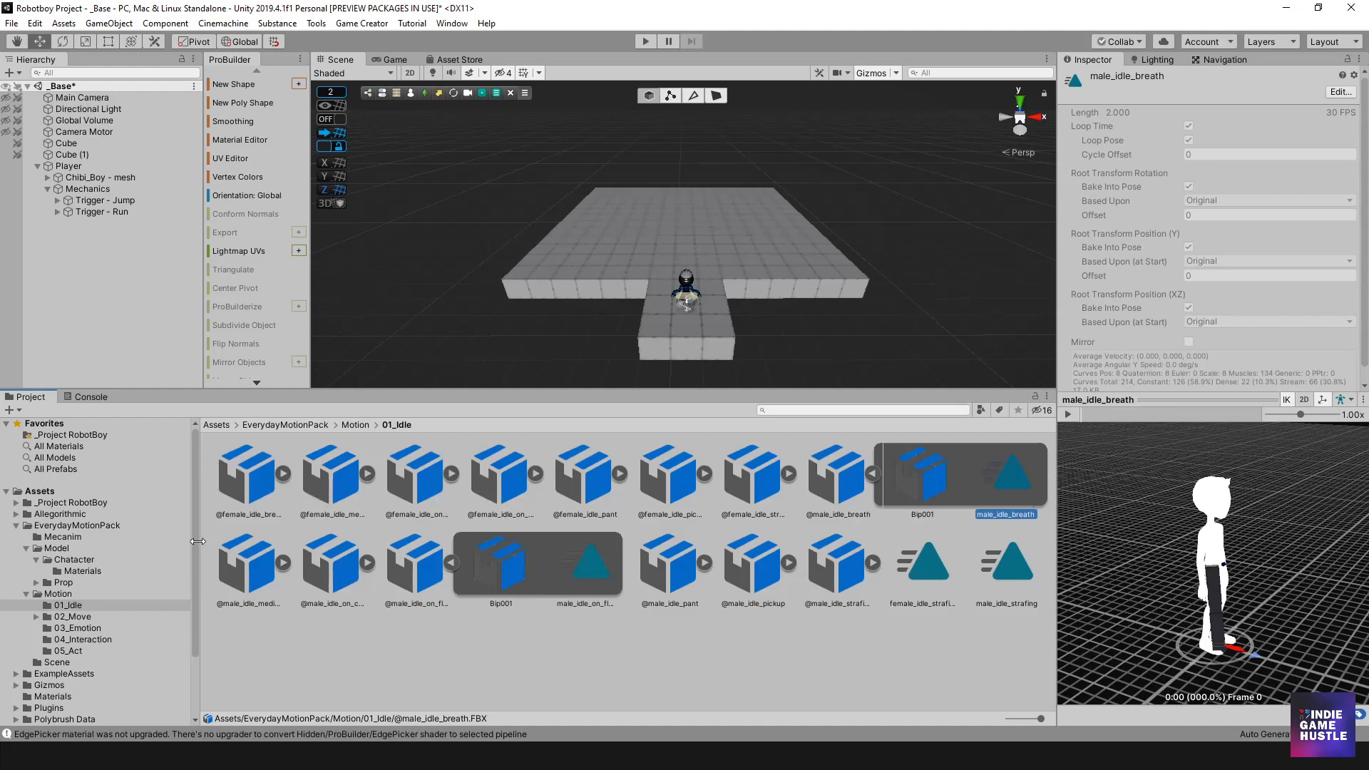
- Change the shader of the texture_female material in Chatacter/Materials to Universal Render Pipeline/Unlit
{"action": "left_click", "coordinate": [68, 561]}
{"action": "left_click", "coordinate": [77, 572]}
{"action": "left_click", "coordinate": [77, 562]}
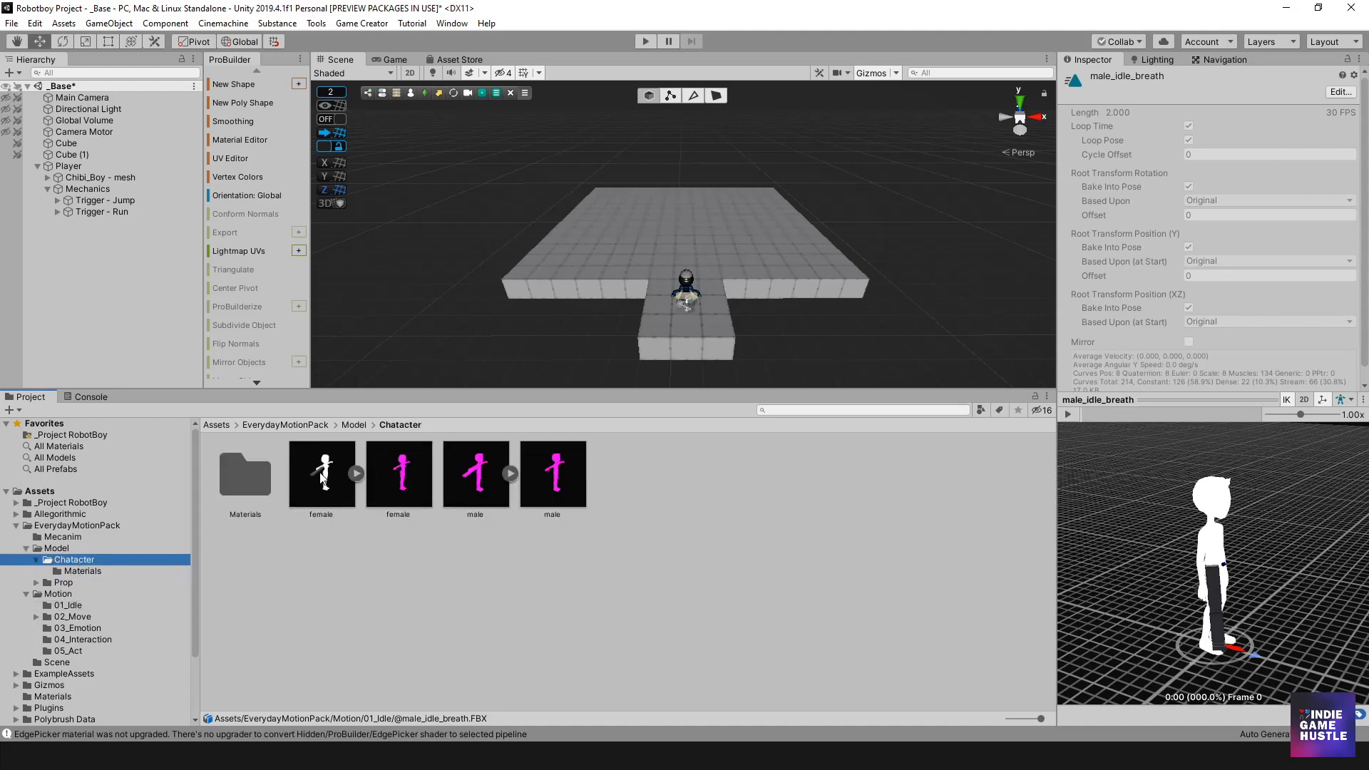
{"action": "left_click", "coordinate": [93, 573]}
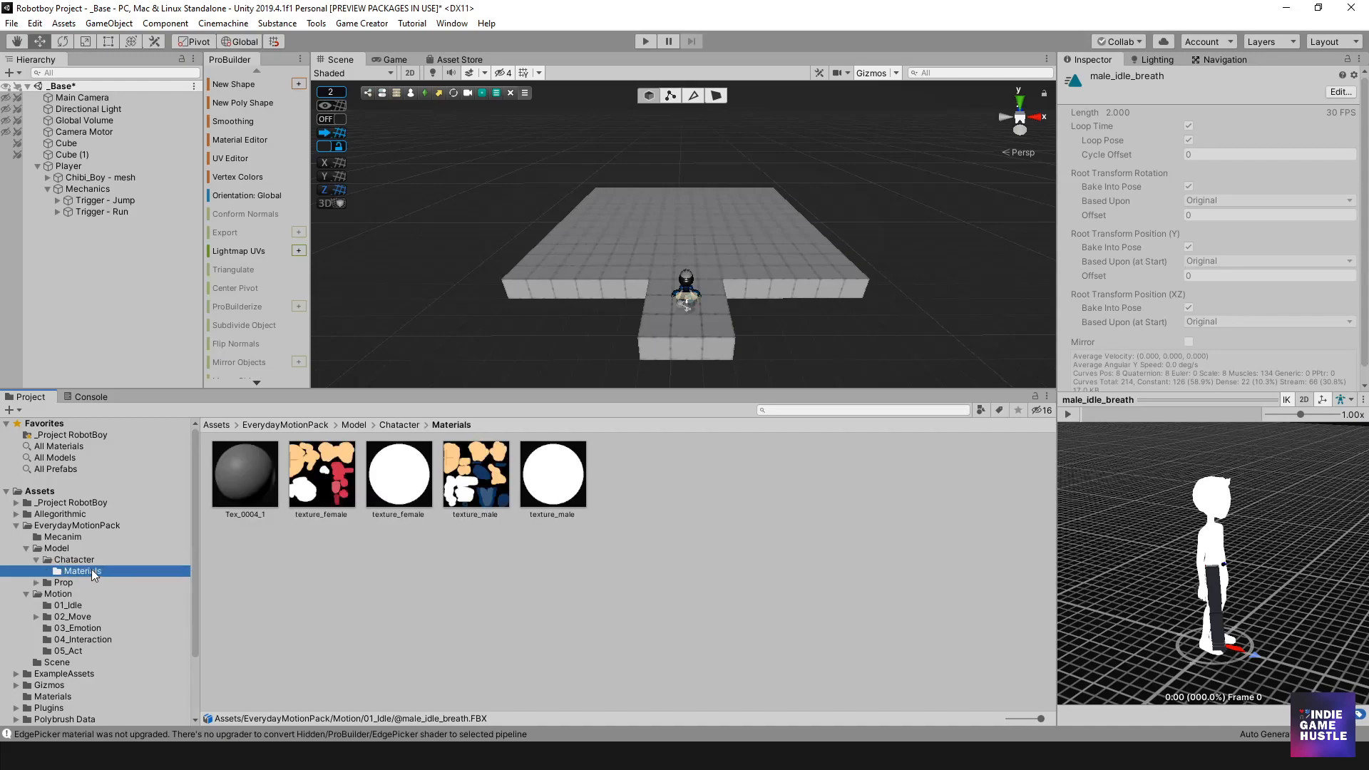
{"action": "left_click", "coordinate": [404, 493]}
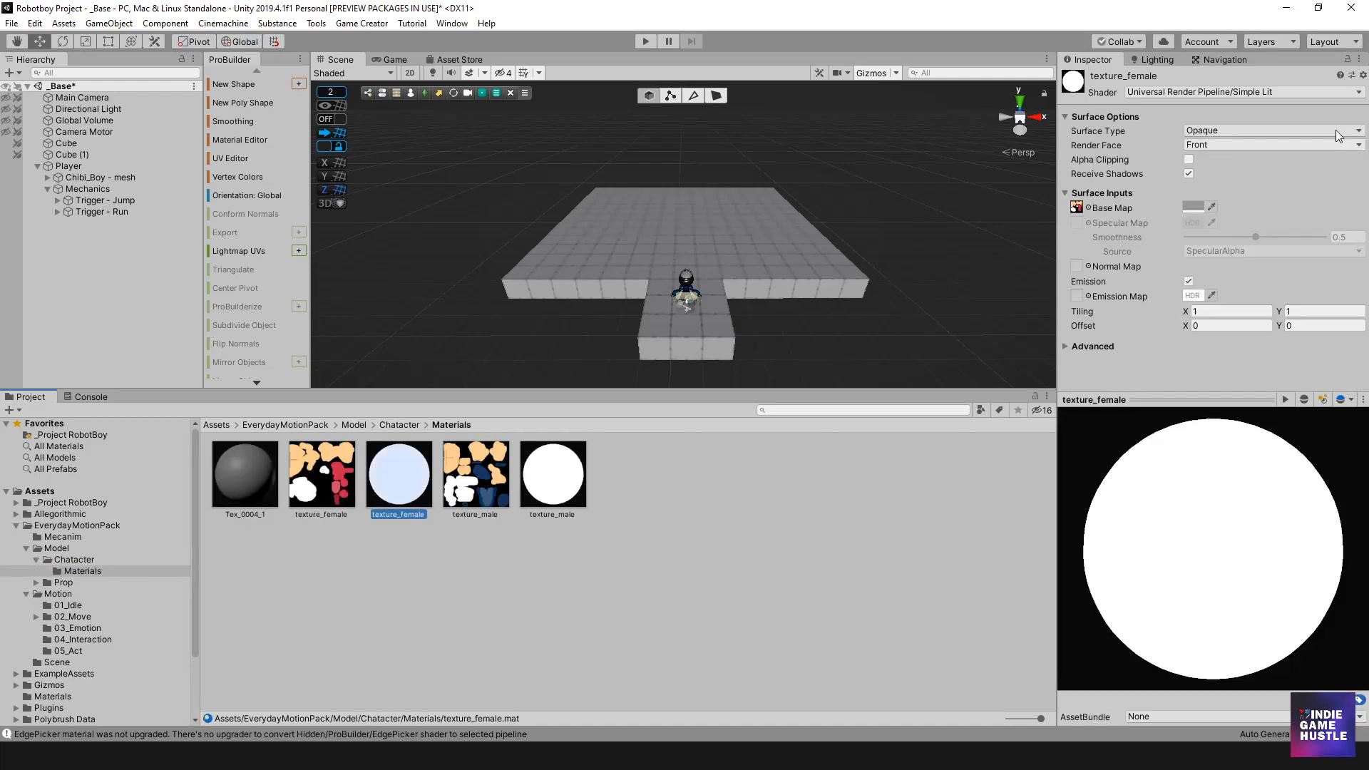
{"action": "left_click", "coordinate": [1203, 93]}
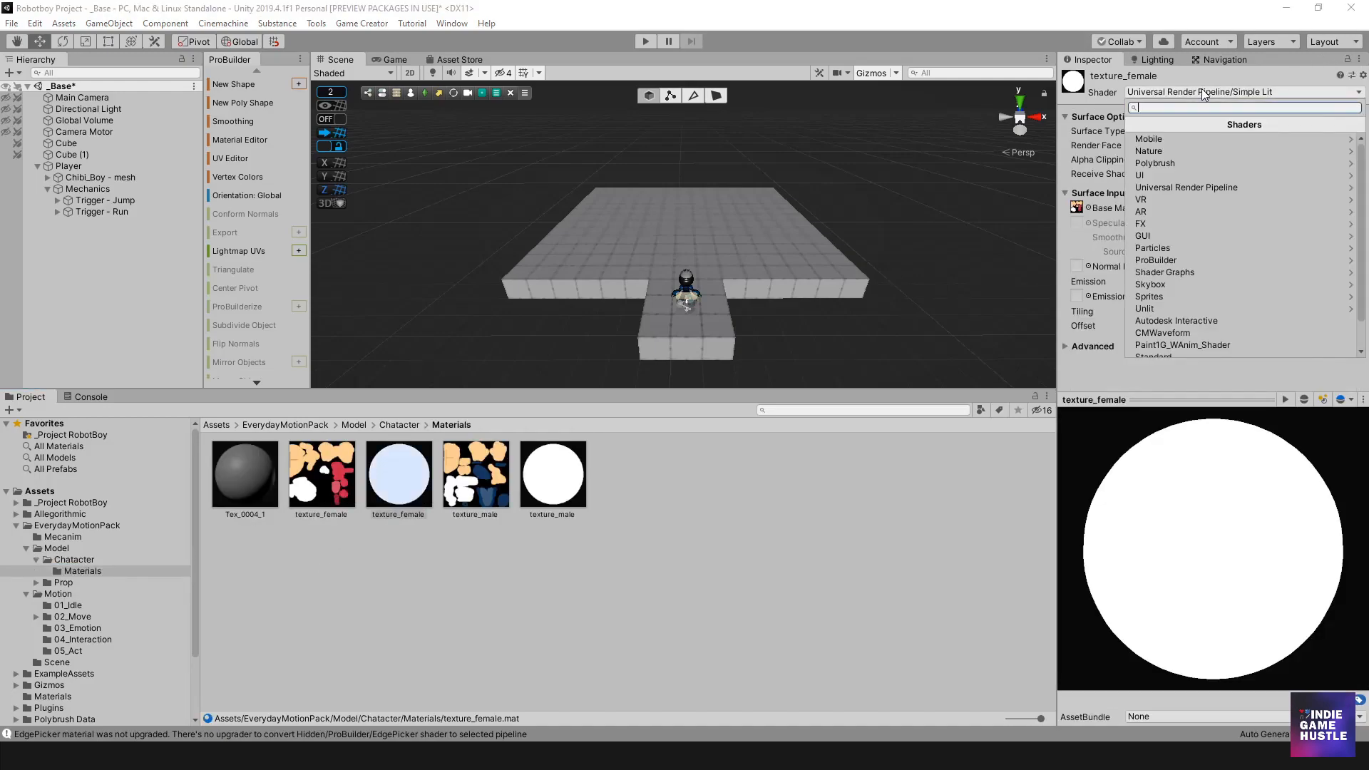
{"action": "left_click", "coordinate": [1178, 187]}
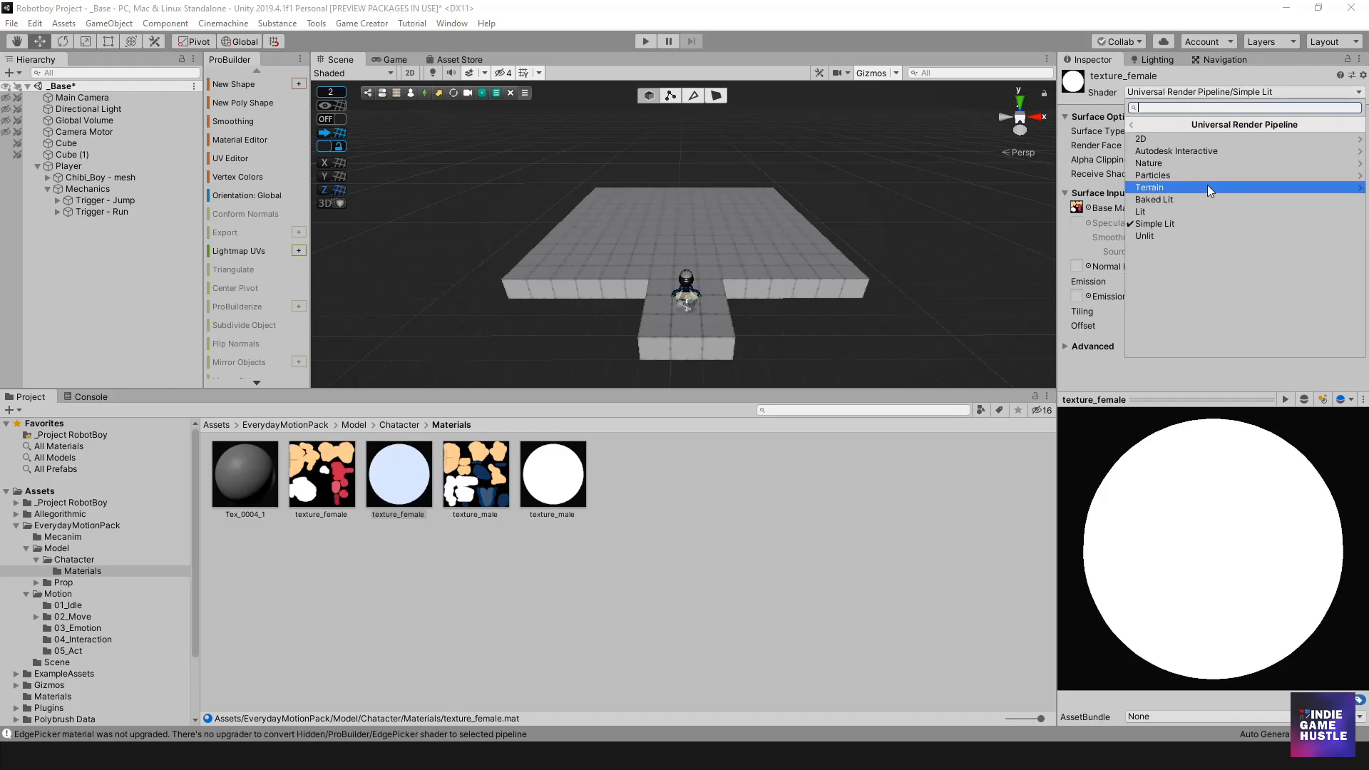
{"action": "left_click", "coordinate": [1166, 233]}
- Change the shader of the texture_male material to Universal Render Pipeline/Unlit
{"action": "left_click", "coordinate": [553, 474]}
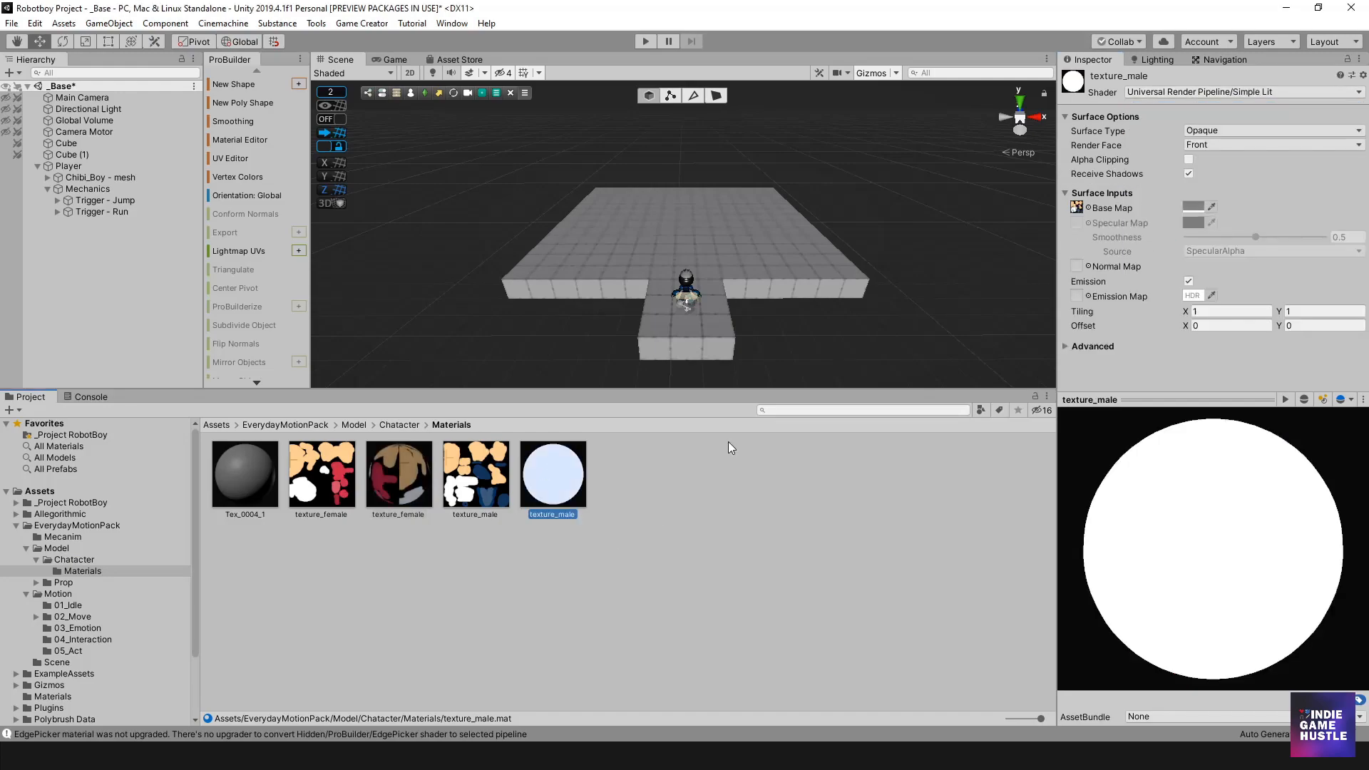
{"action": "left_click", "coordinate": [1167, 94]}
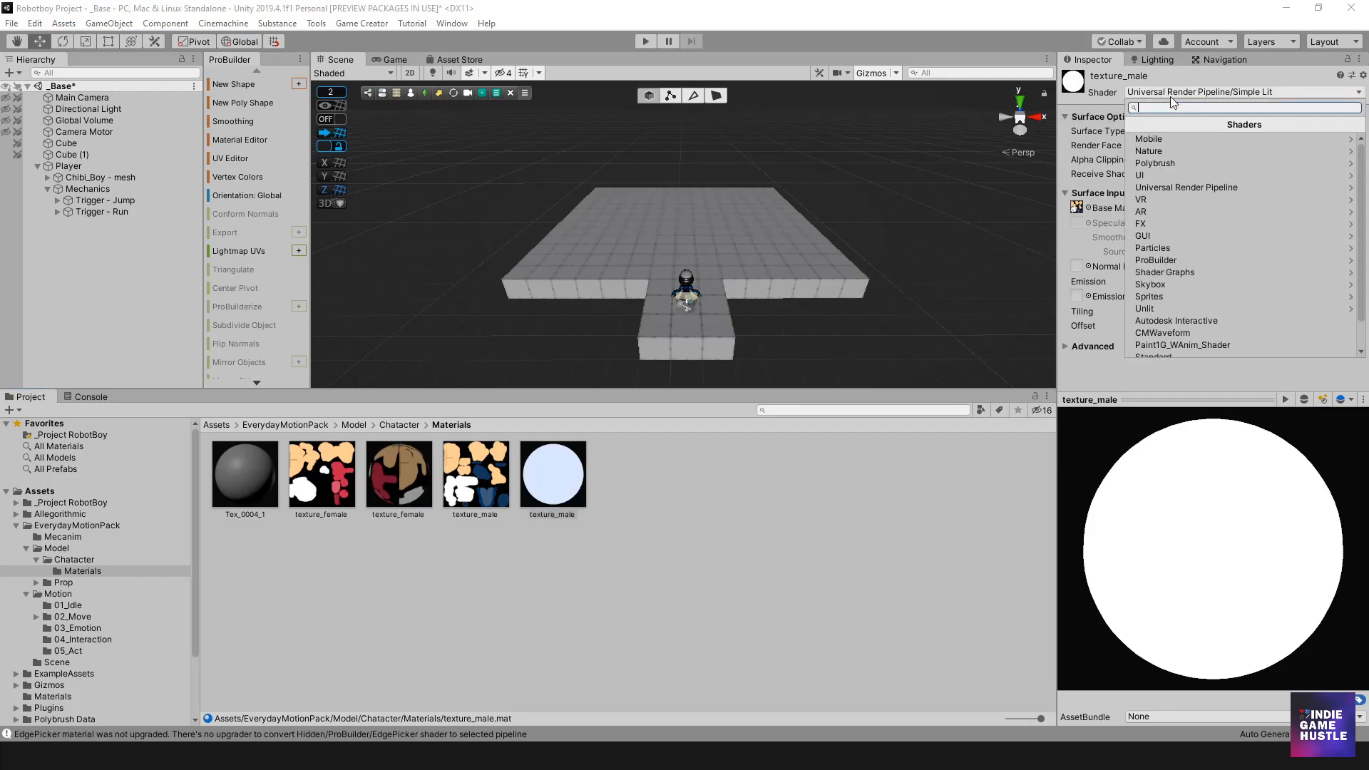
{"action": "left_click", "coordinate": [1176, 186]}
{"action": "left_click", "coordinate": [1157, 236]}
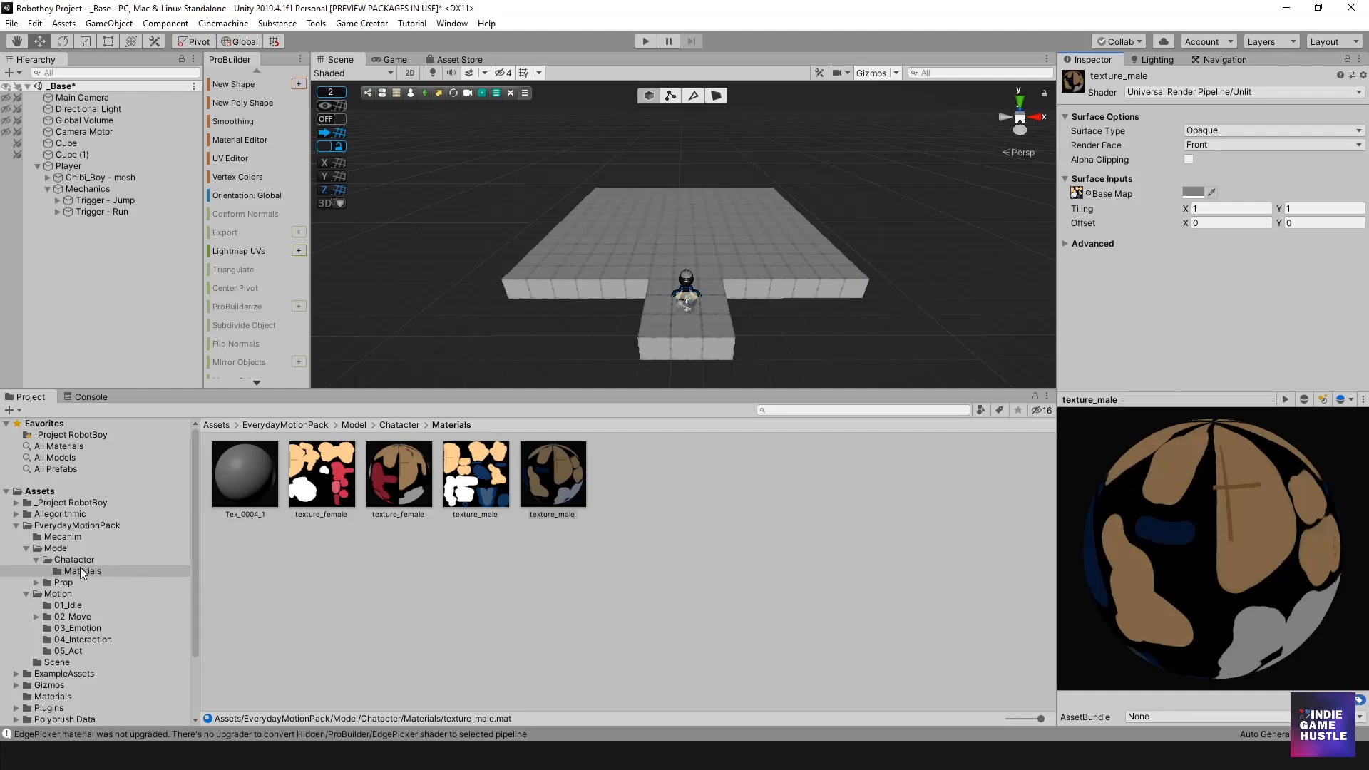
- Check the strafing clips in Motion/01_Idle and play the male_idle_breath preview from the front
{"action": "left_click", "coordinate": [87, 606]}
{"action": "left_click", "coordinate": [601, 572]}
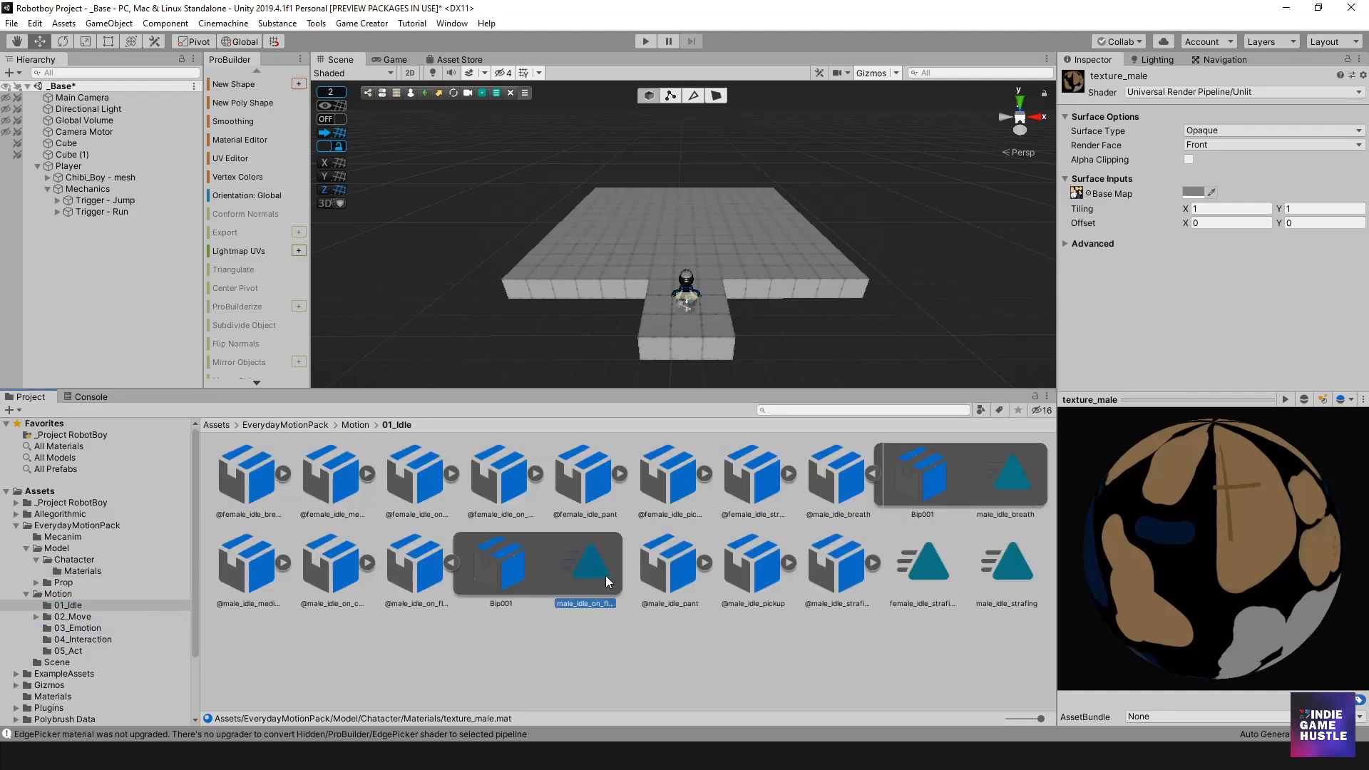
{"action": "left_click", "coordinate": [1012, 563]}
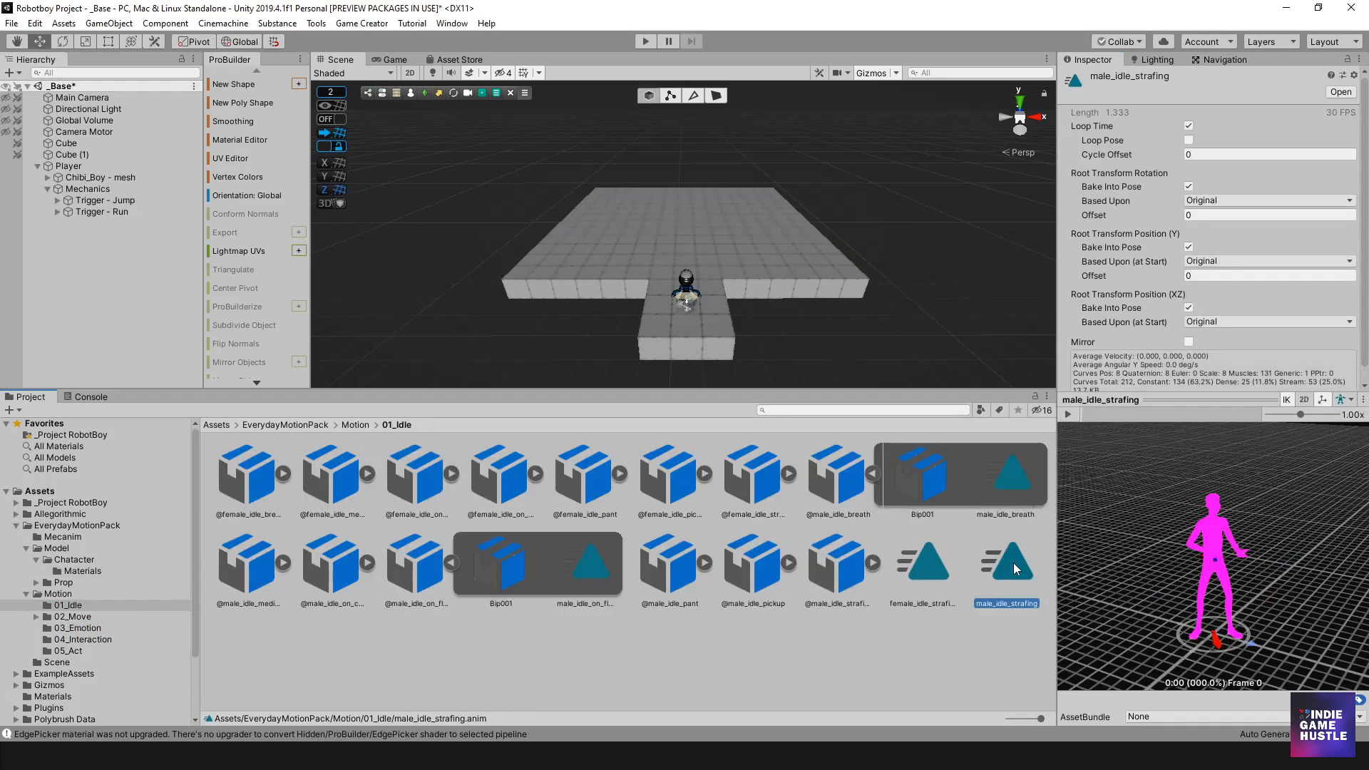
{"action": "left_click", "coordinate": [927, 565]}
{"action": "left_click", "coordinate": [1010, 482]}
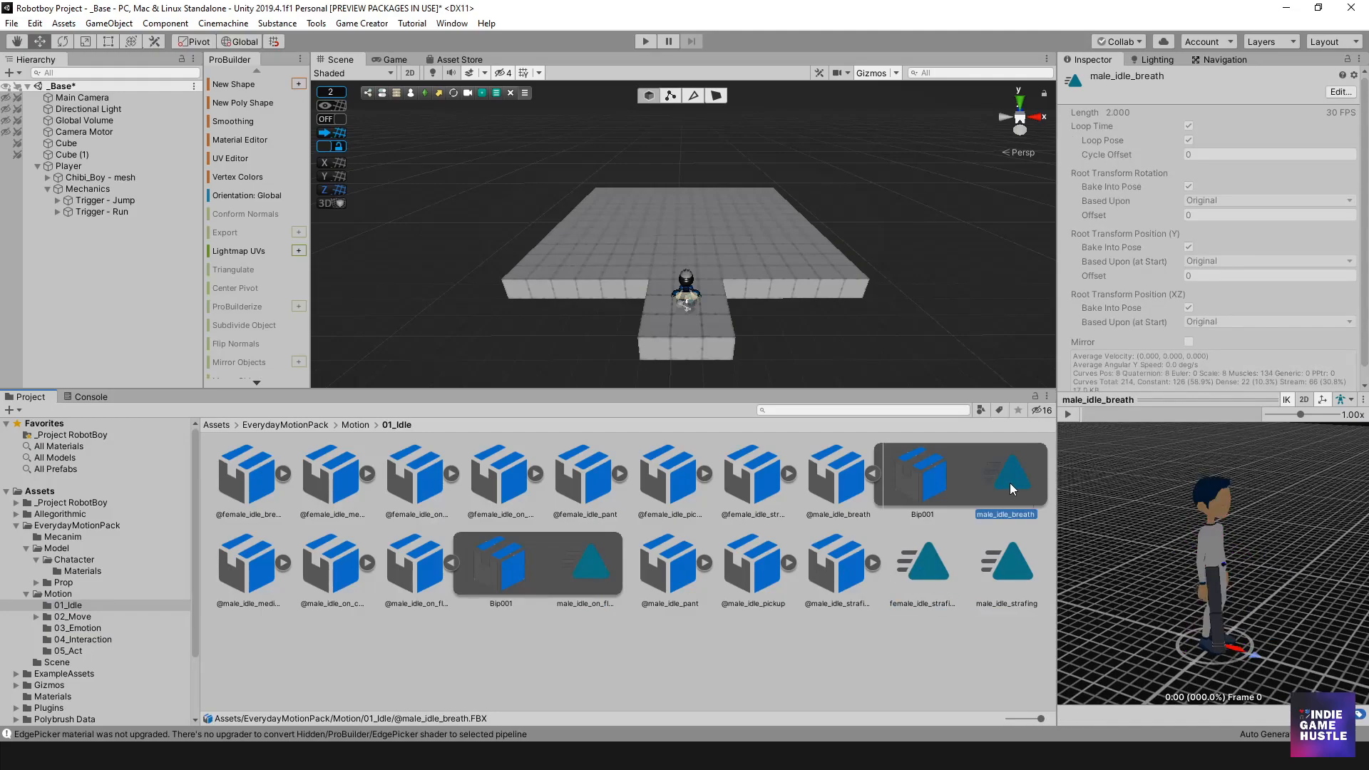
{"action": "left_click_drag", "start_coordinate": [1166, 541], "coordinate": [1111, 447]}
{"action": "left_click", "coordinate": [1068, 415]}
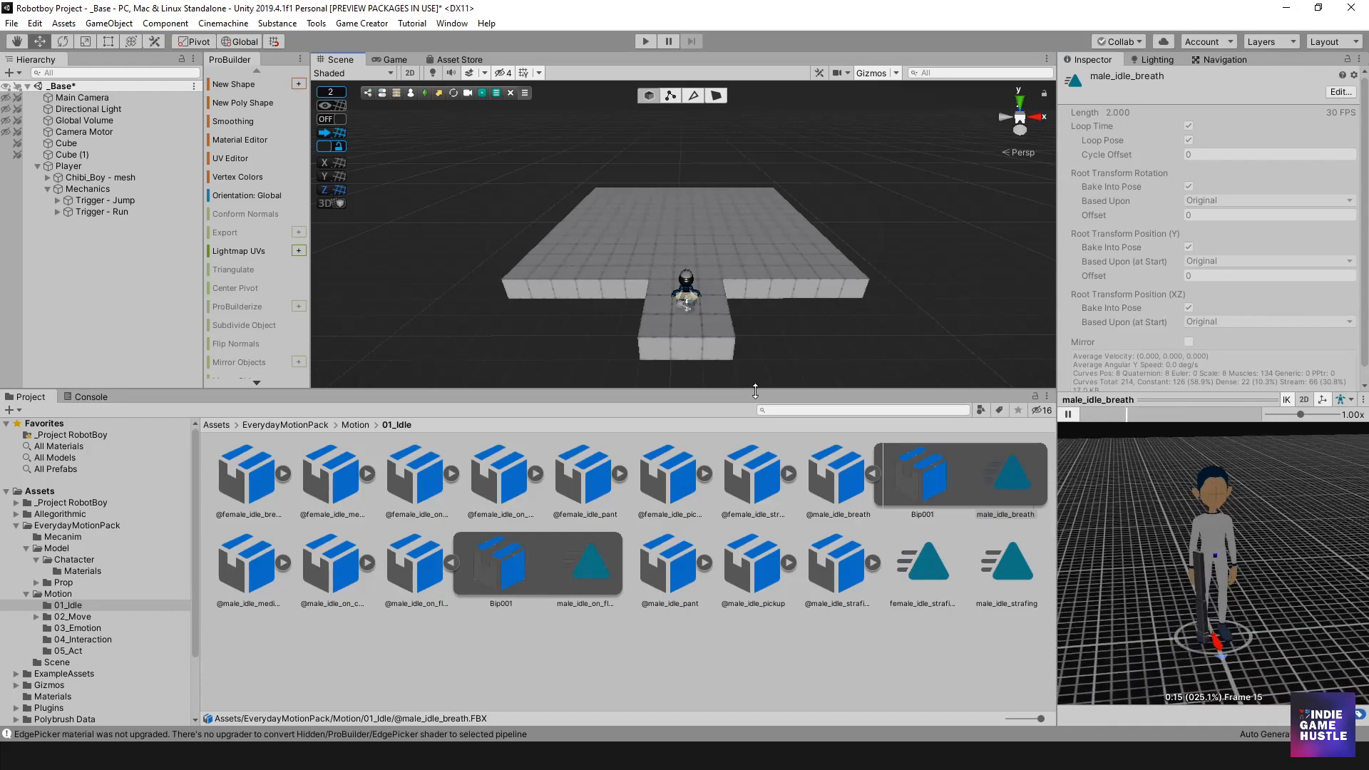
- Adjust the Project window's height and show the EverydayMotionPack Motion folder contents as a compact list
{"action": "left_click_drag", "start_coordinate": [750, 391], "coordinate": [719, 504]}
{"action": "left_click_drag", "start_coordinate": [697, 392], "coordinate": [664, 321], "text": "alt"}
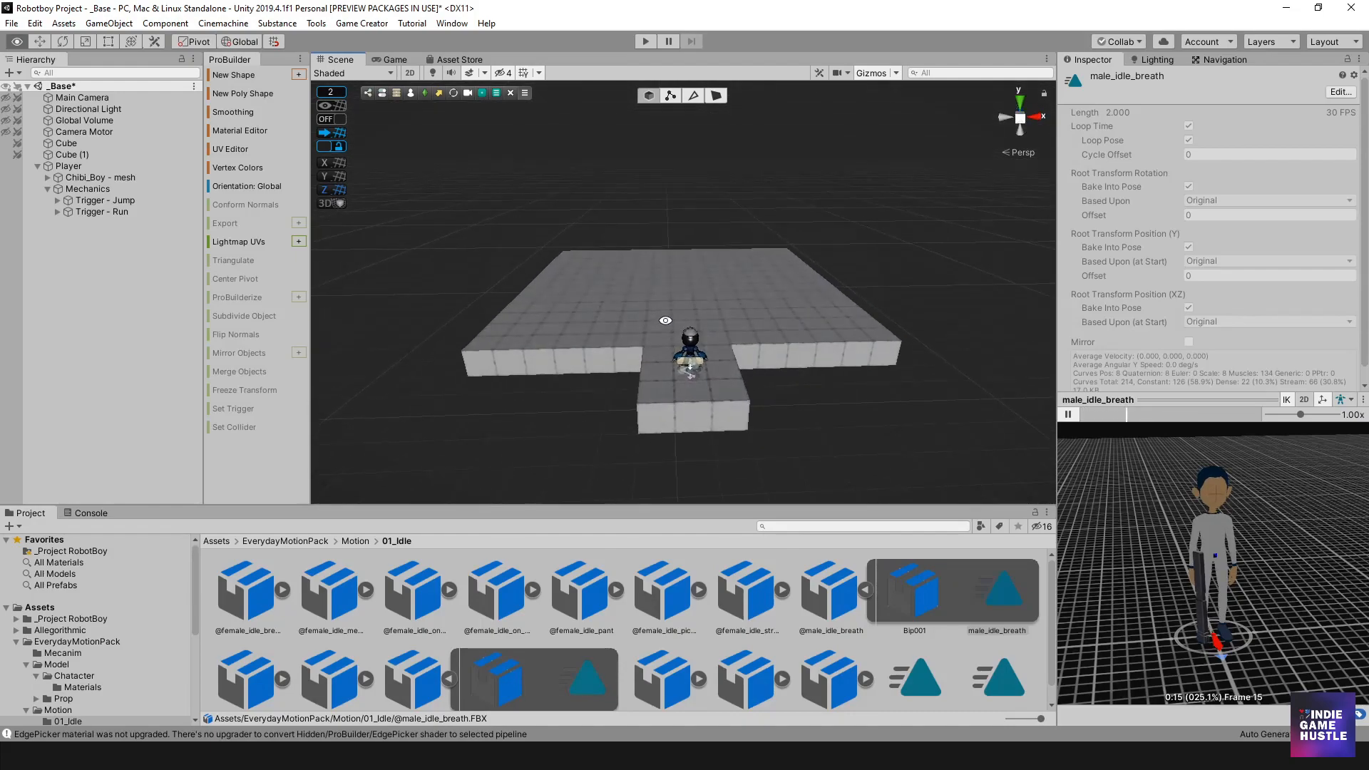
{"action": "left_click_drag", "start_coordinate": [537, 518], "coordinate": [520, 370]}
{"action": "left_click", "coordinate": [59, 572]}
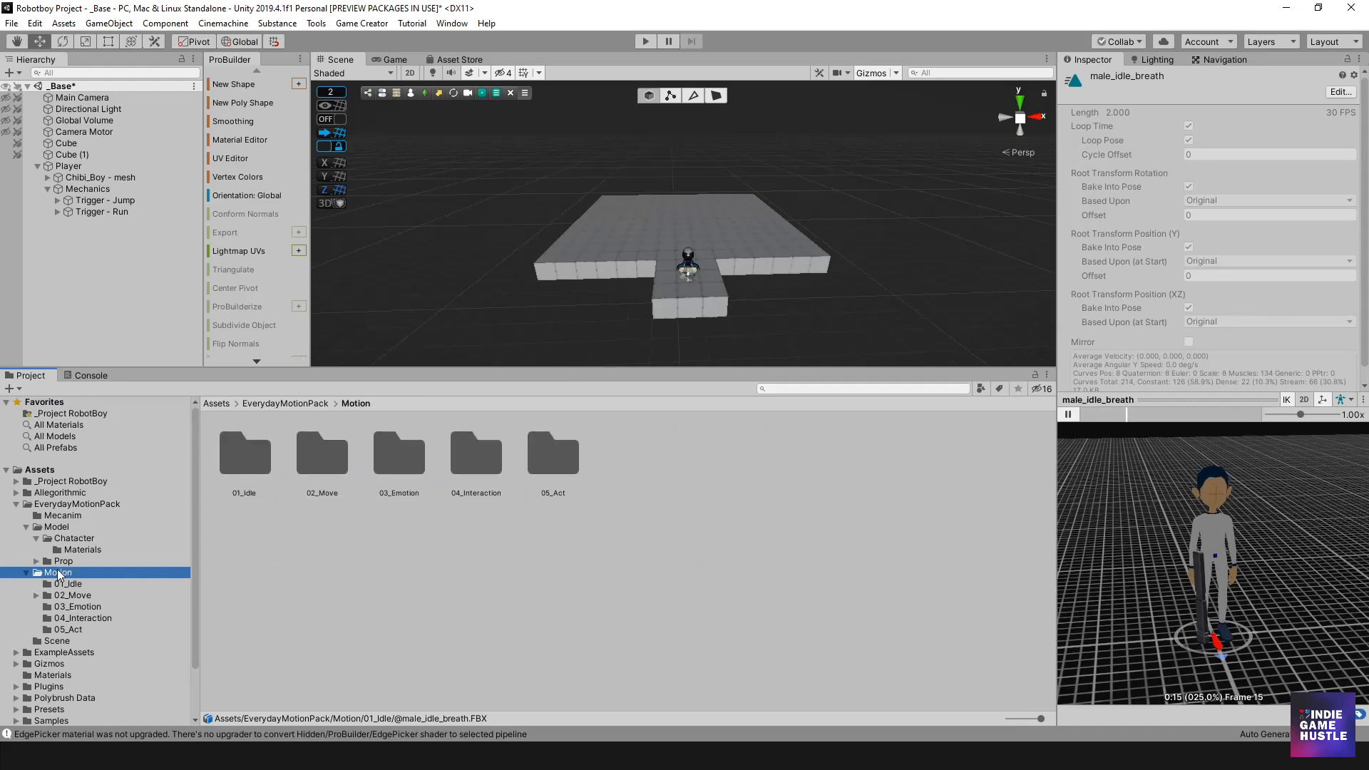
{"action": "left_click_drag", "start_coordinate": [1041, 719], "coordinate": [992, 718]}
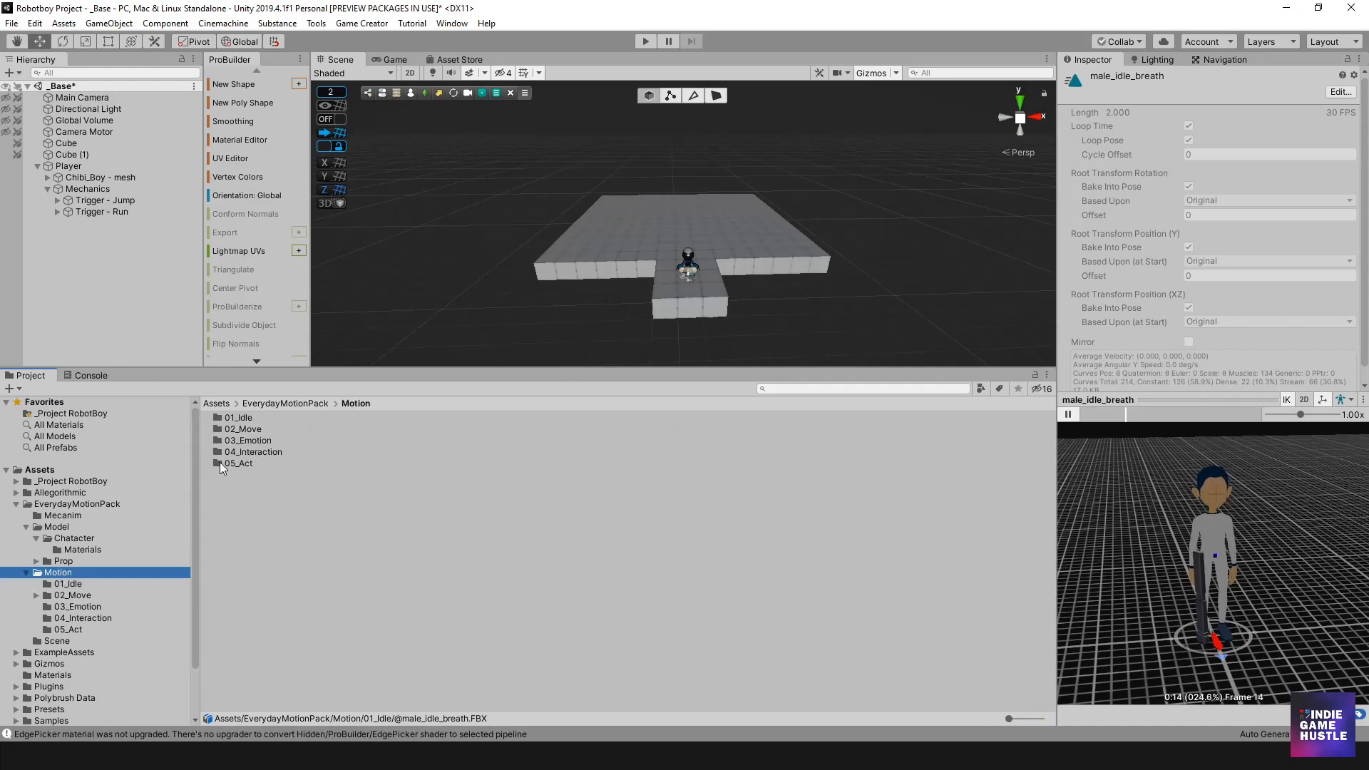
- Search the Motion folder for "Crawl" and play the female_move_crawl clip, viewing it from another angle
{"action": "left_click", "coordinate": [814, 390]}
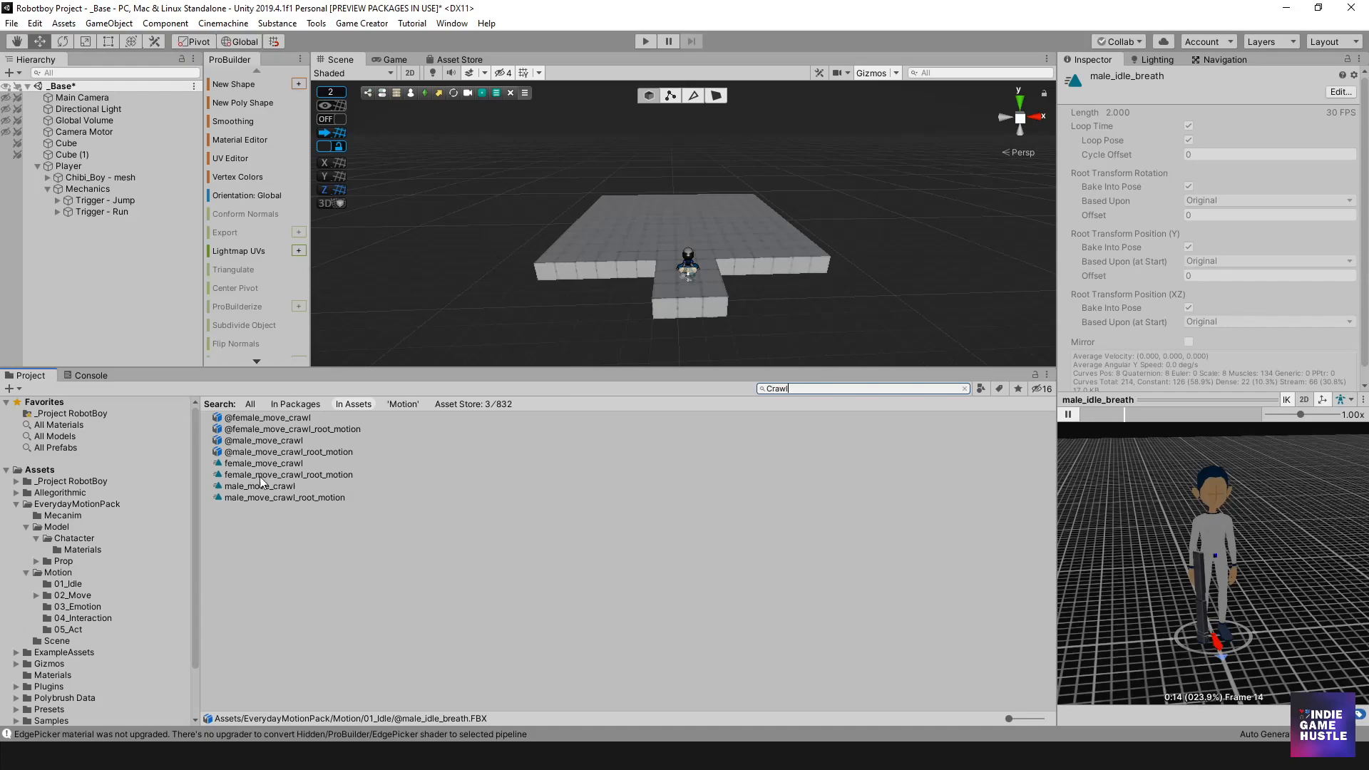
{"action": "left_click", "coordinate": [321, 465]}
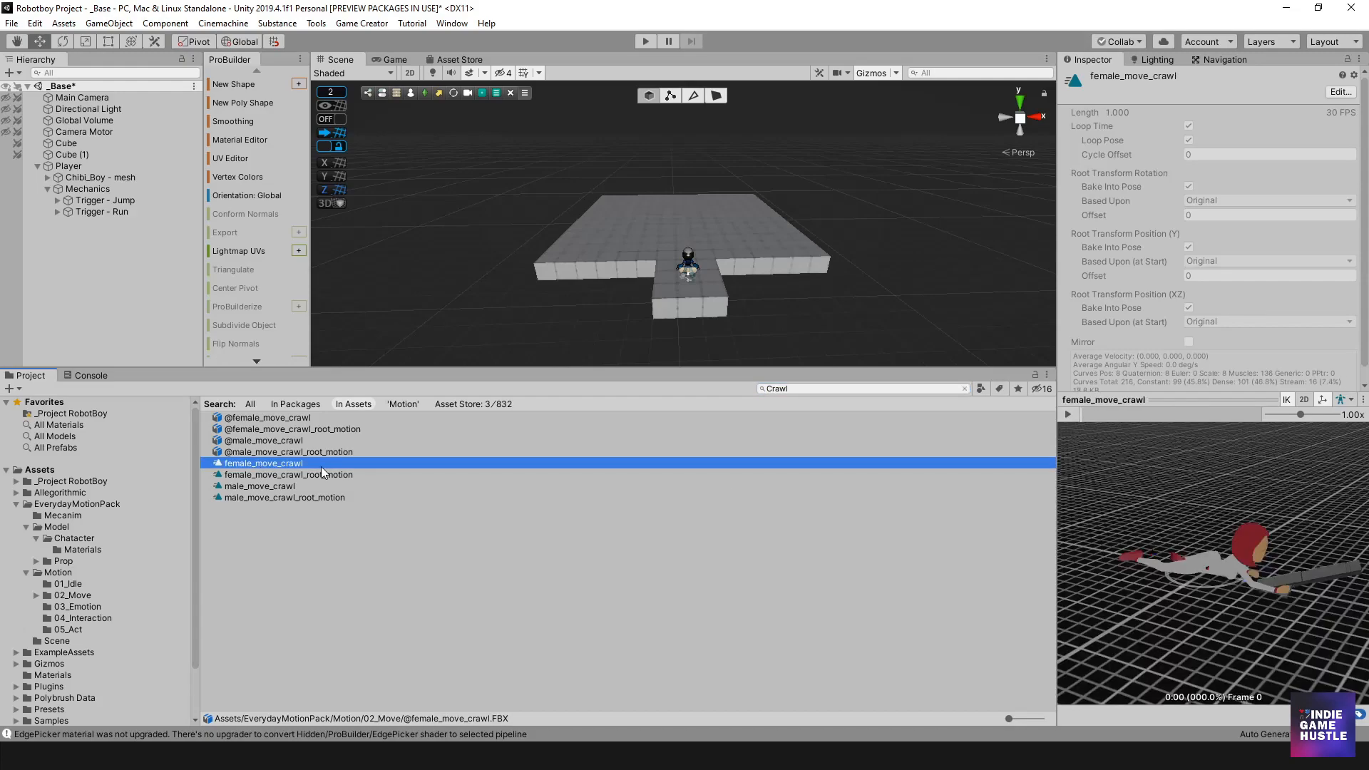
{"action": "left_click", "coordinate": [1068, 415]}
{"action": "left_click_drag", "start_coordinate": [1281, 505], "coordinate": [1036, 505]}
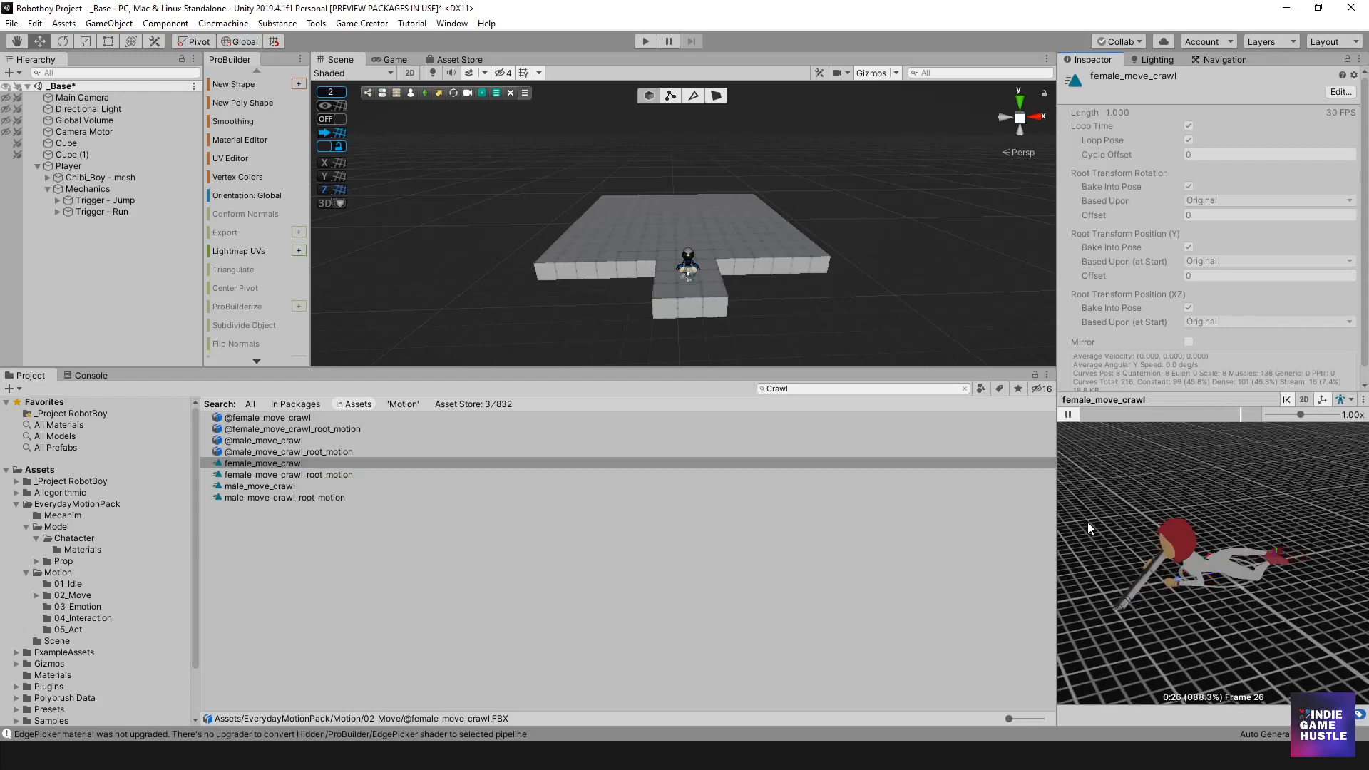
- Check the female_move_crawl_root_motion clip and play the male_move_crawl preview from another angle
{"action": "left_click", "coordinate": [294, 474]}
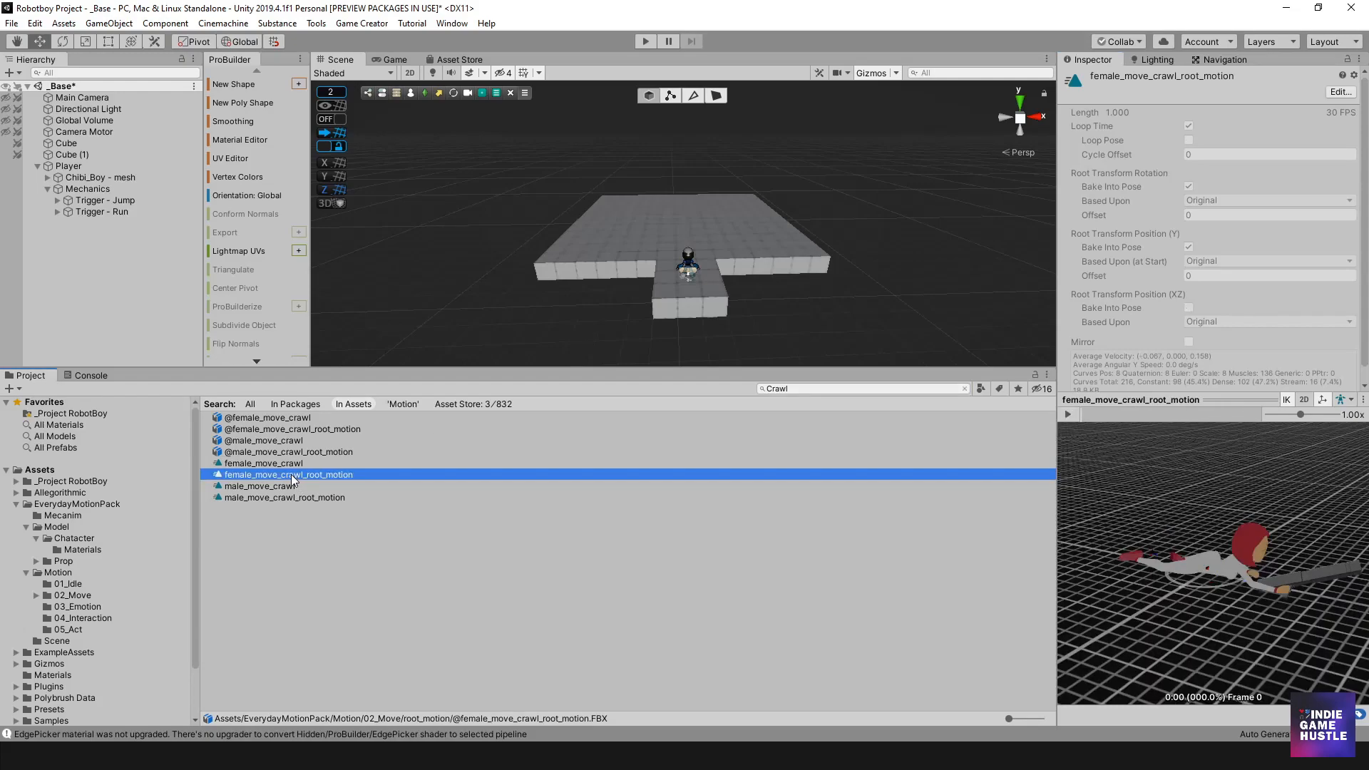
{"action": "left_click", "coordinate": [275, 488]}
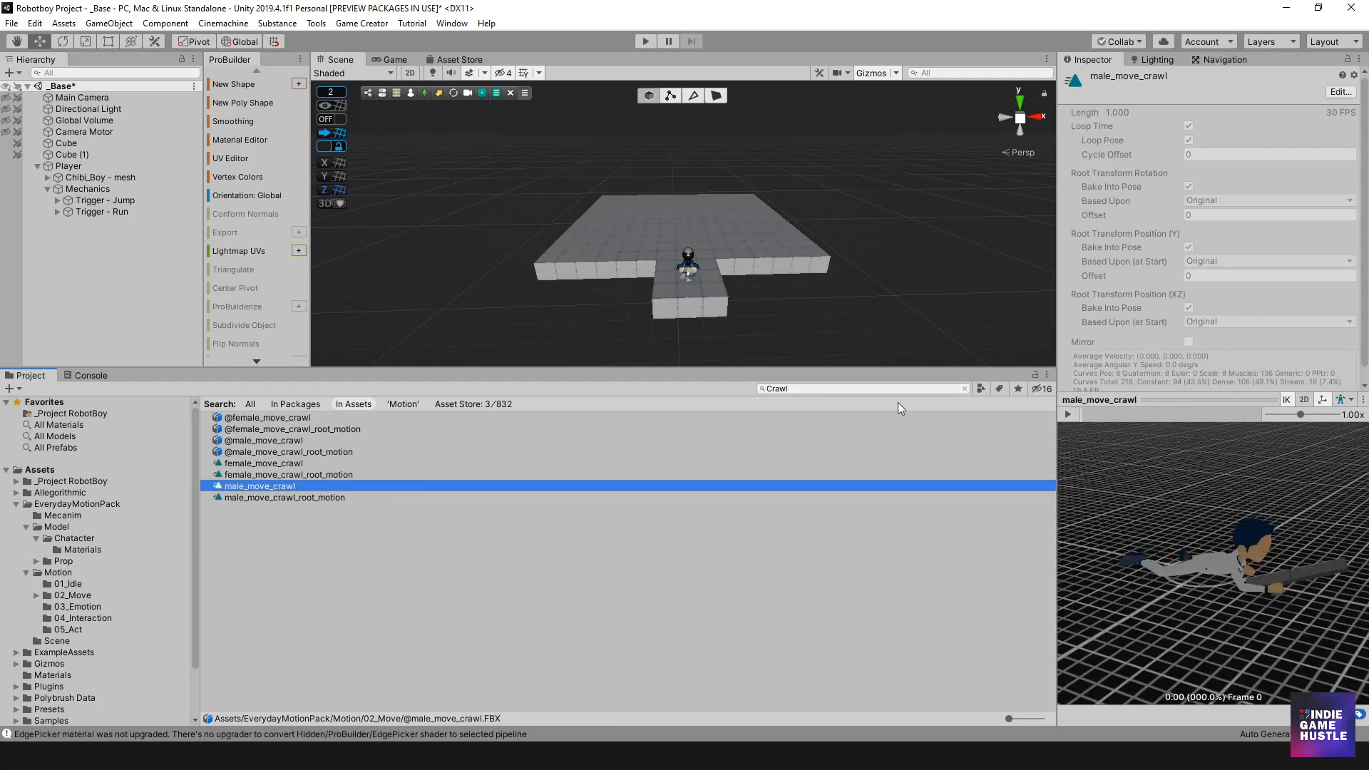
{"action": "left_click", "coordinate": [1068, 415]}
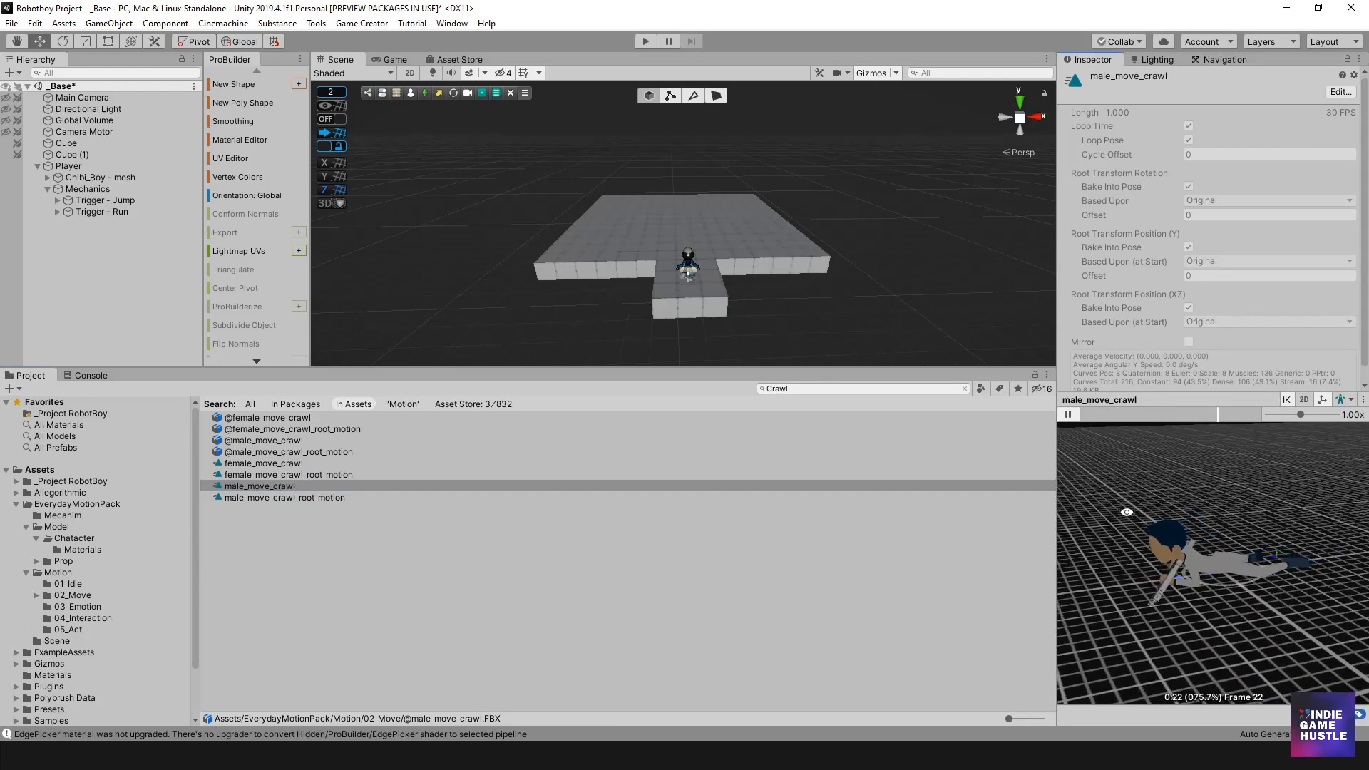
{"action": "right_click_drag", "start_coordinate": [1183, 511], "coordinate": [1168, 544]}
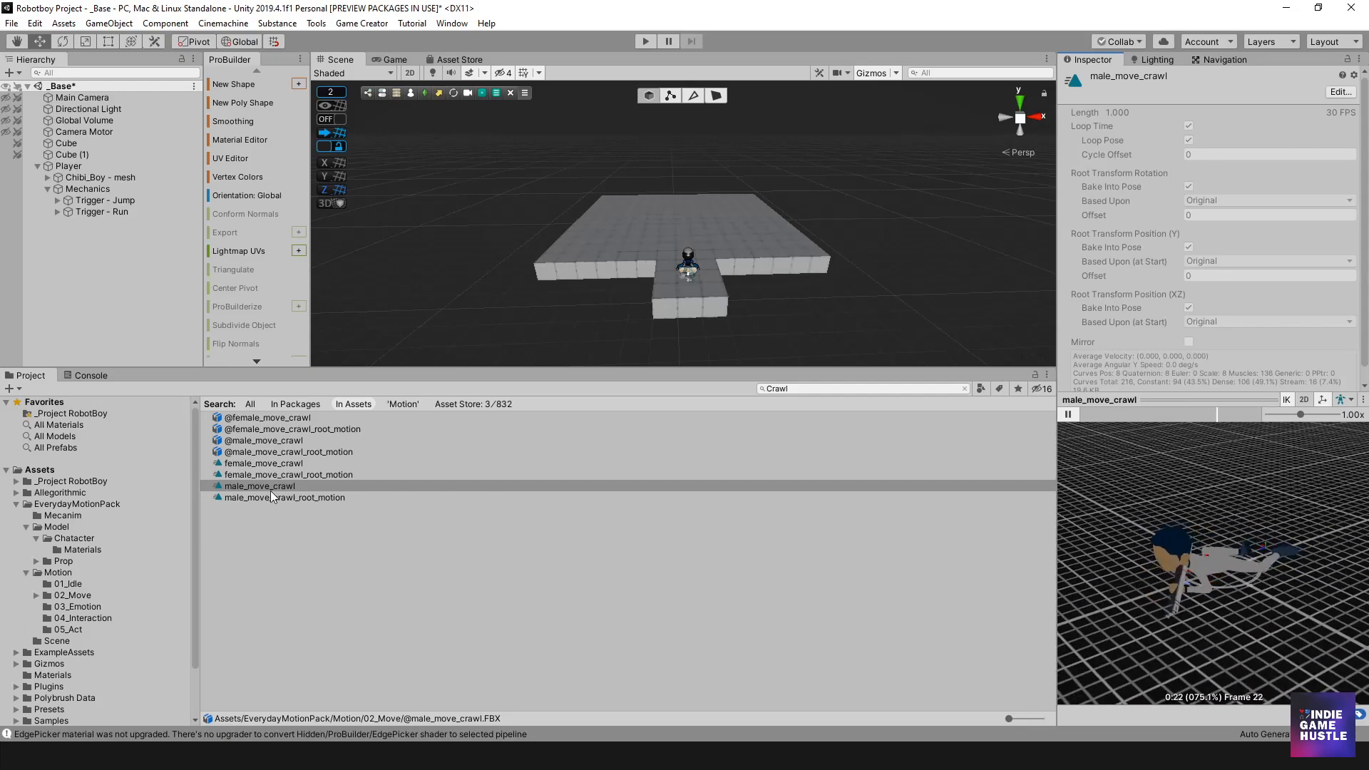
{"action": "left_click", "coordinate": [84, 618]}
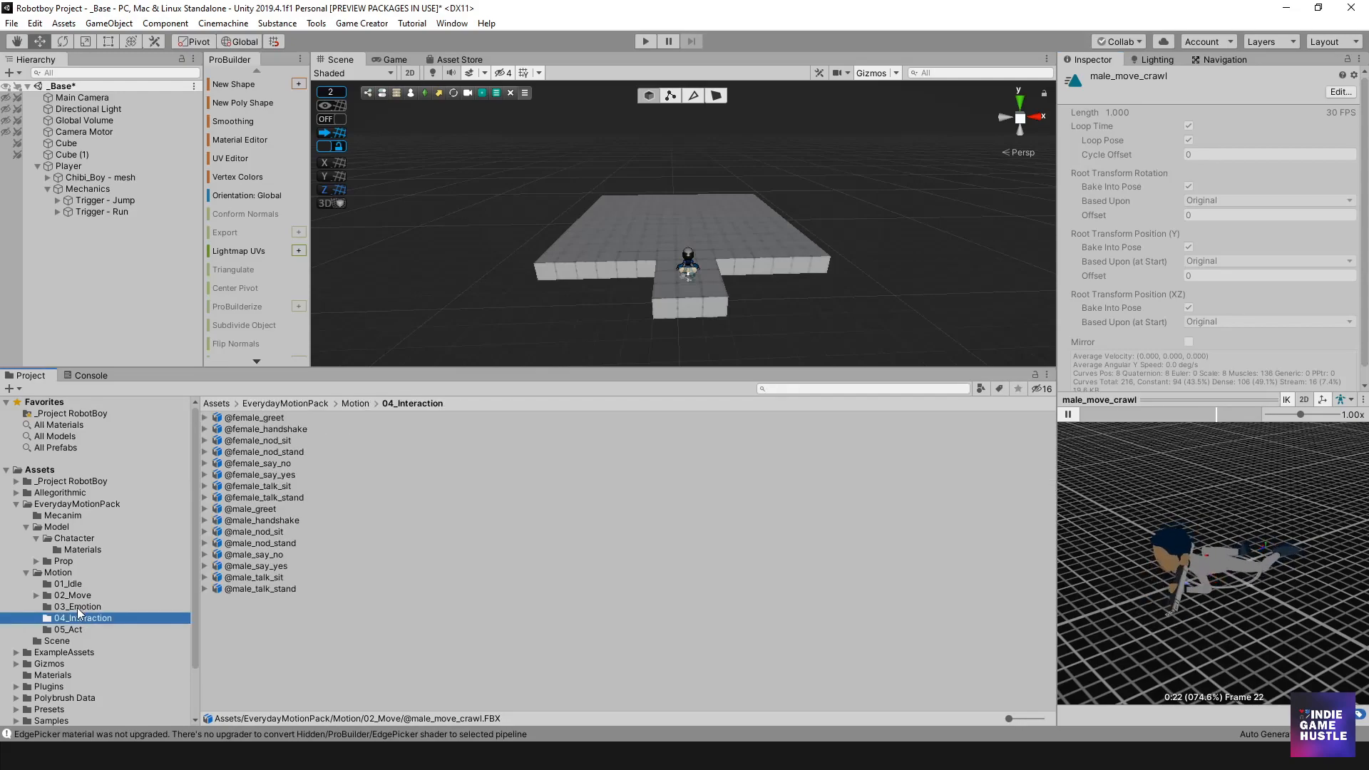
{"action": "left_click", "coordinate": [58, 631]}
{"action": "left_click", "coordinate": [69, 619]}
{"action": "left_click", "coordinate": [76, 607]}
{"action": "left_click", "coordinate": [76, 597]}
{"action": "left_click", "coordinate": [69, 584]}
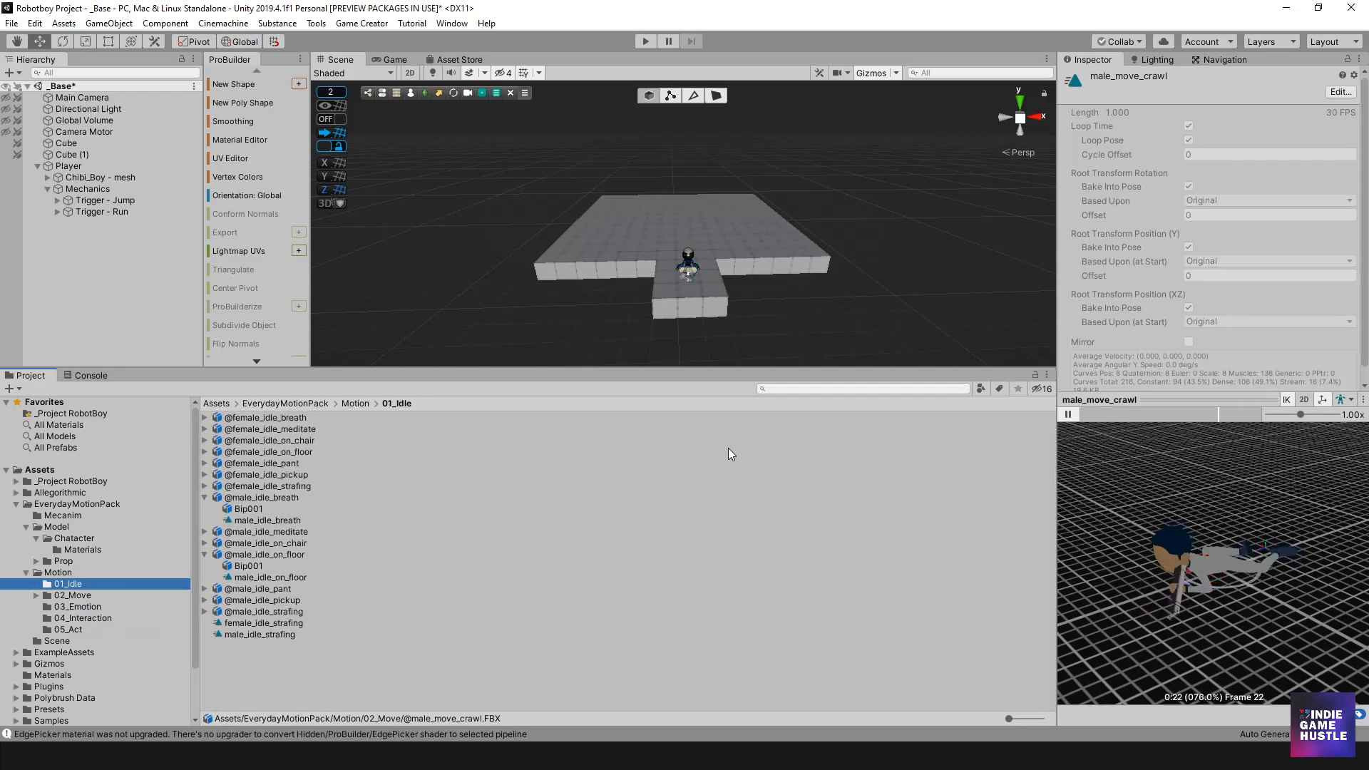
{"action": "left_click_drag", "start_coordinate": [737, 364], "coordinate": [936, 435]}
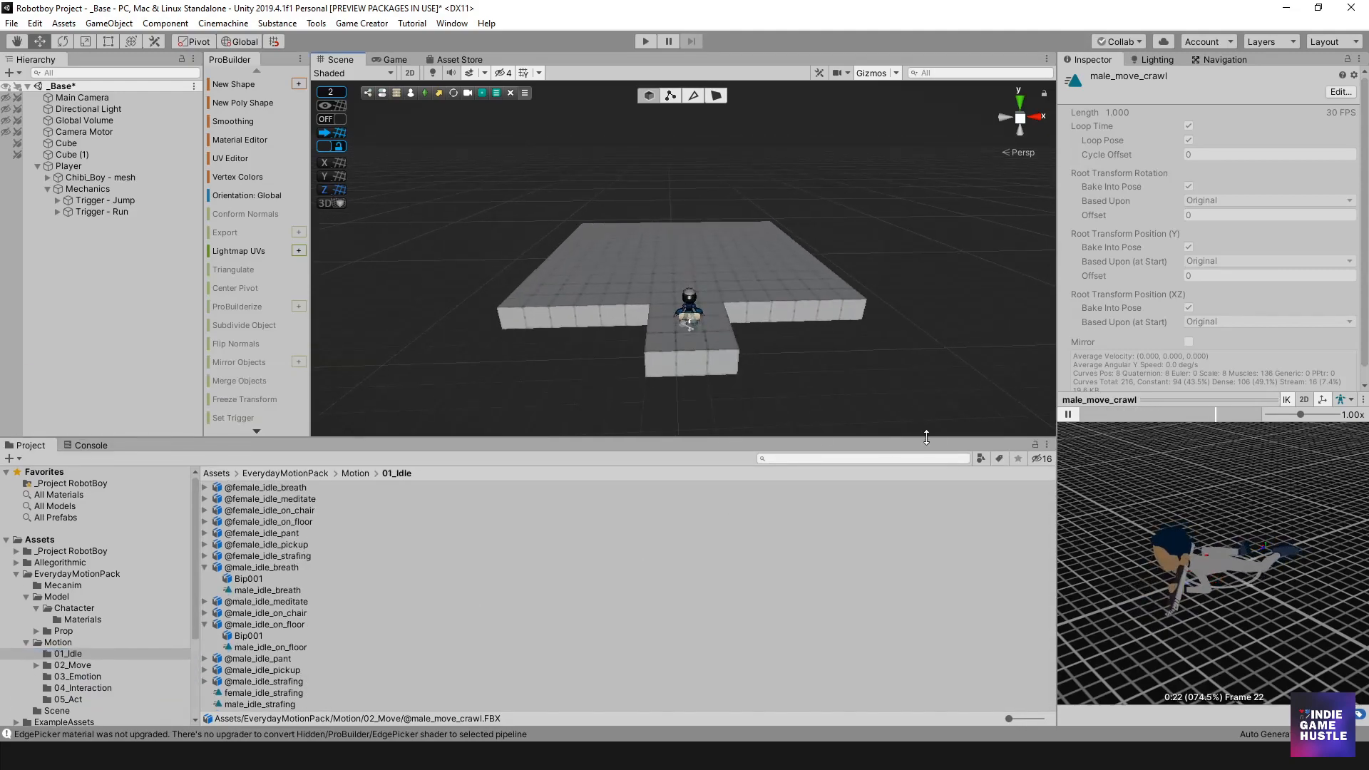
{"action": "left_click", "coordinate": [281, 557]}
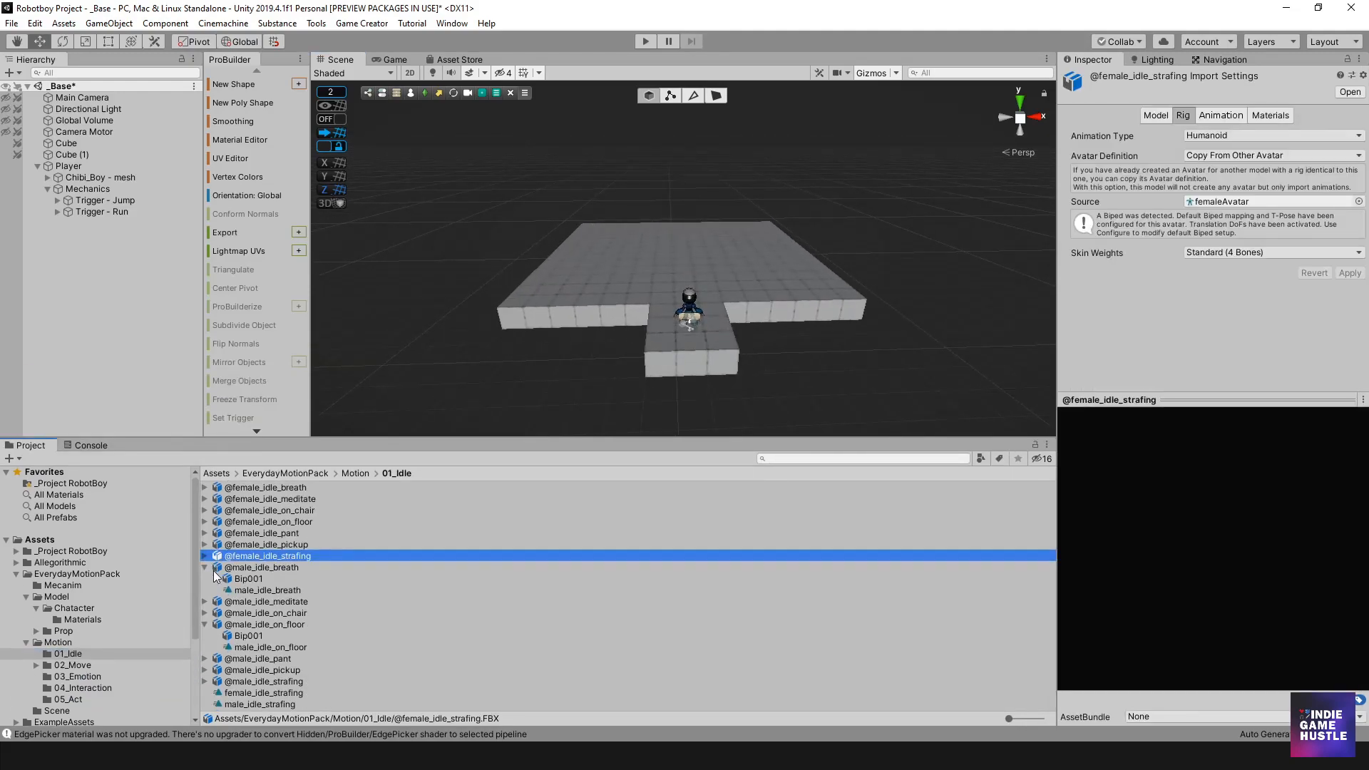
- Create a Game Creator Trigger under the Player's Mechanics object and name it "Trigger - Crawl"
{"action": "right_click", "coordinate": [94, 191]}
{"action": "mouse_move", "coordinate": [157, 330]}
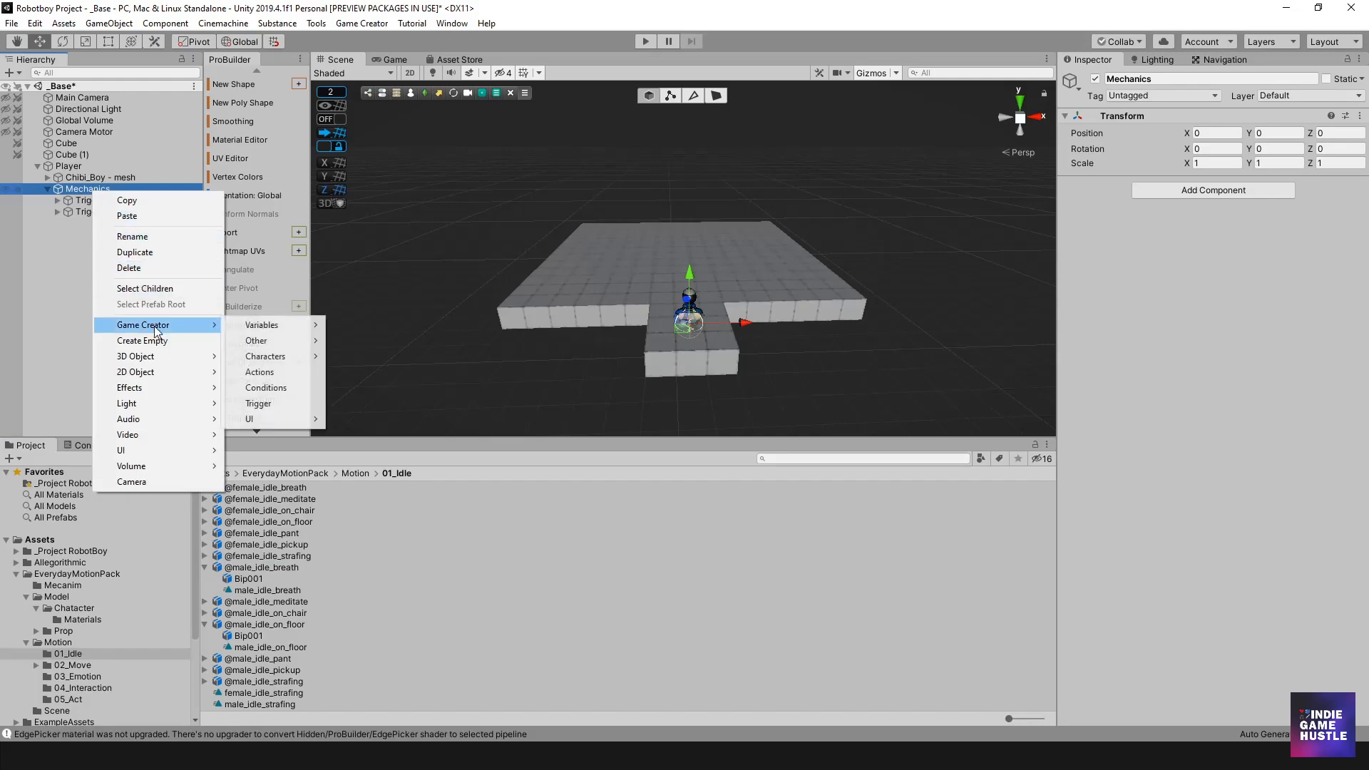
{"action": "left_click", "coordinate": [289, 405]}
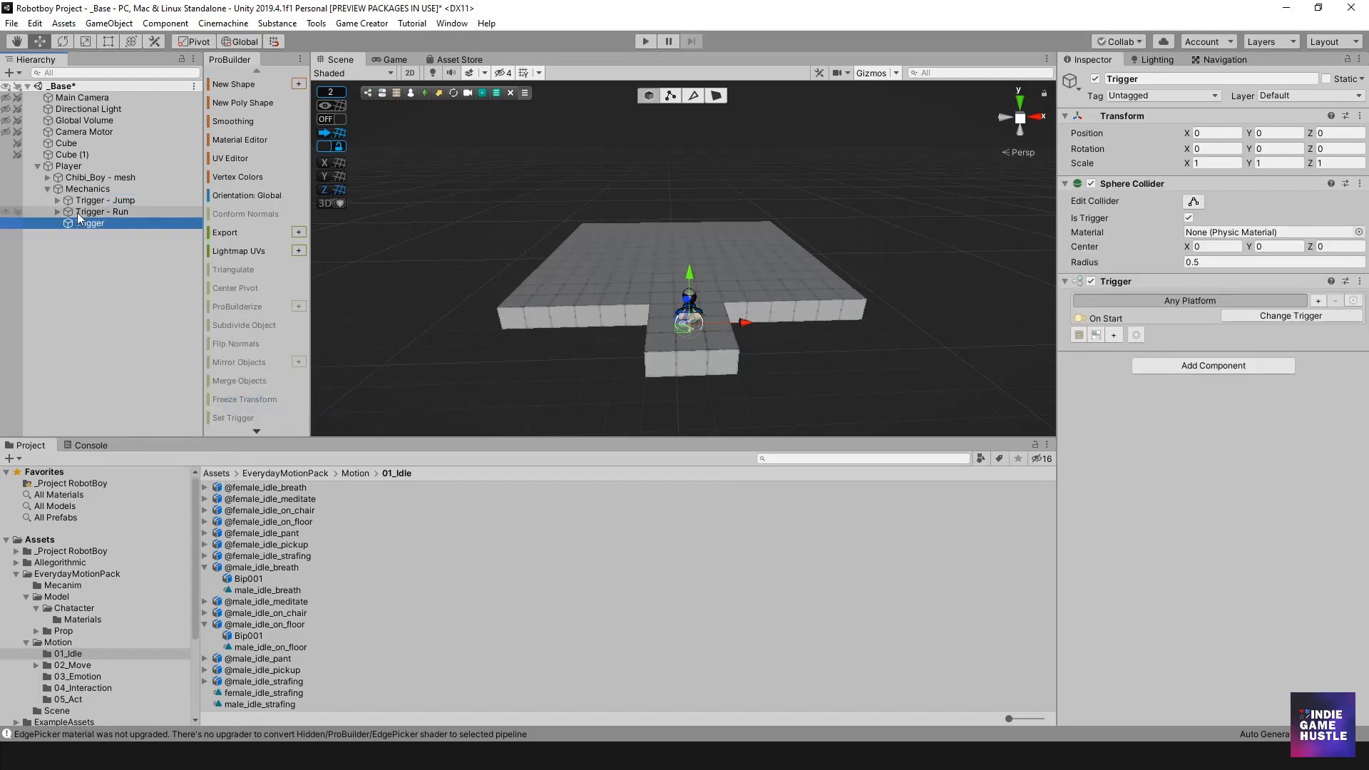
{"action": "left_click", "coordinate": [104, 226]}
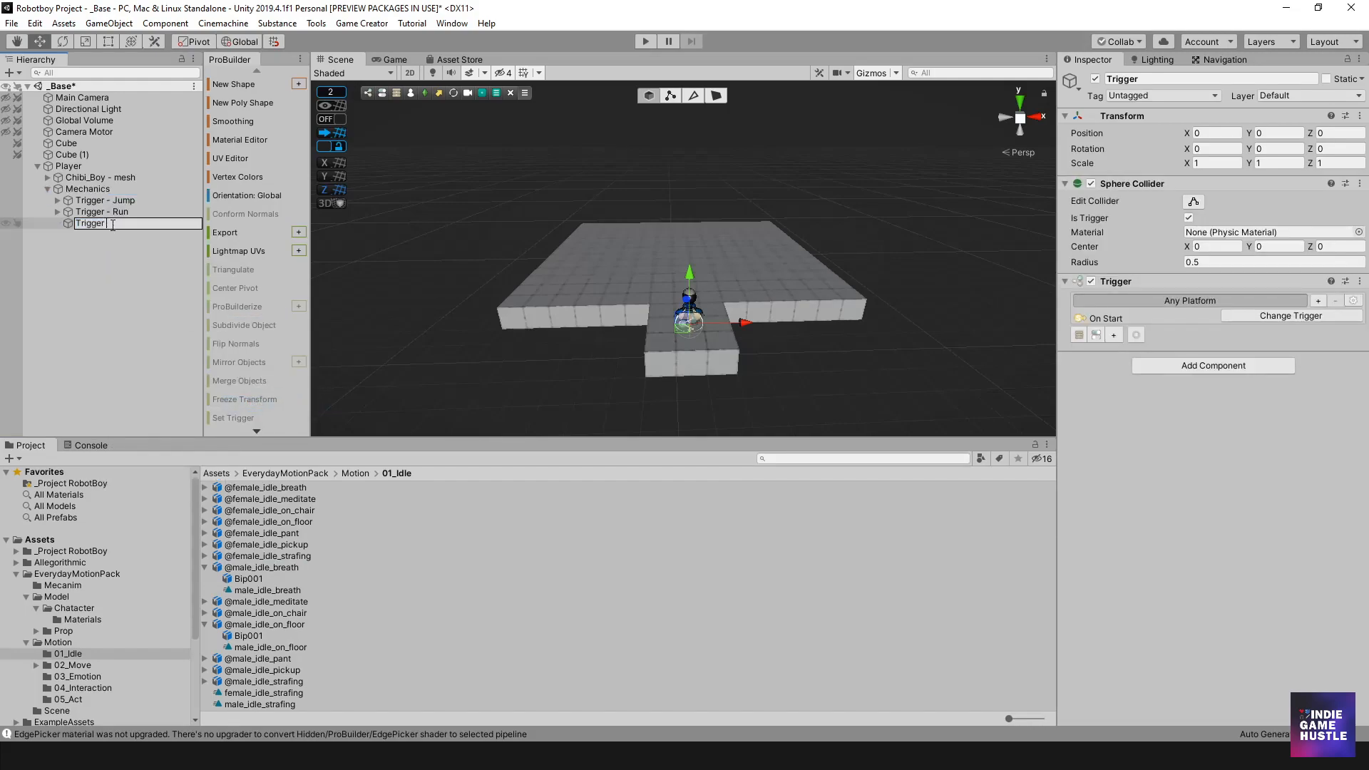
{"action": "type", "text": "- Crawl"}
{"action": "key", "text": "Return"}
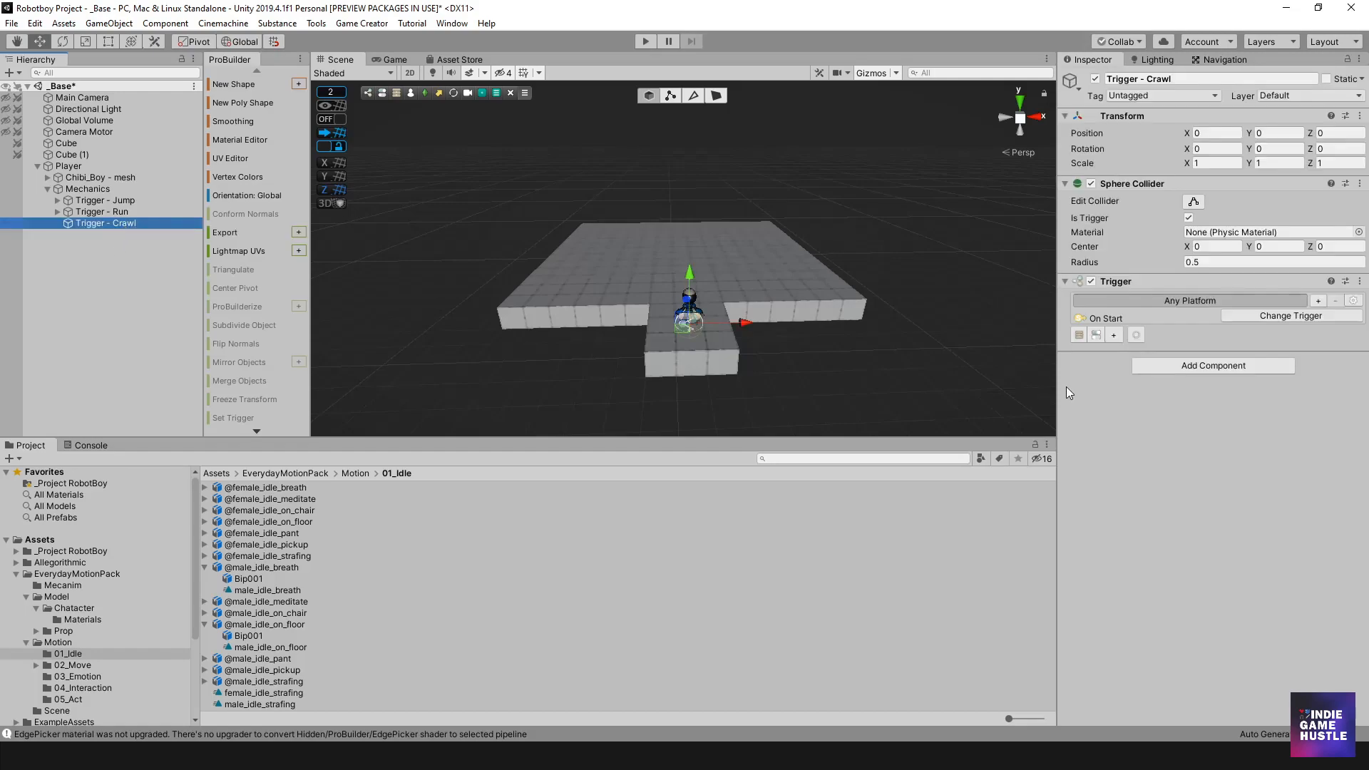
- Change the Trigger - Crawl event from On Start to On Key Down
{"action": "left_click", "coordinate": [1244, 318]}
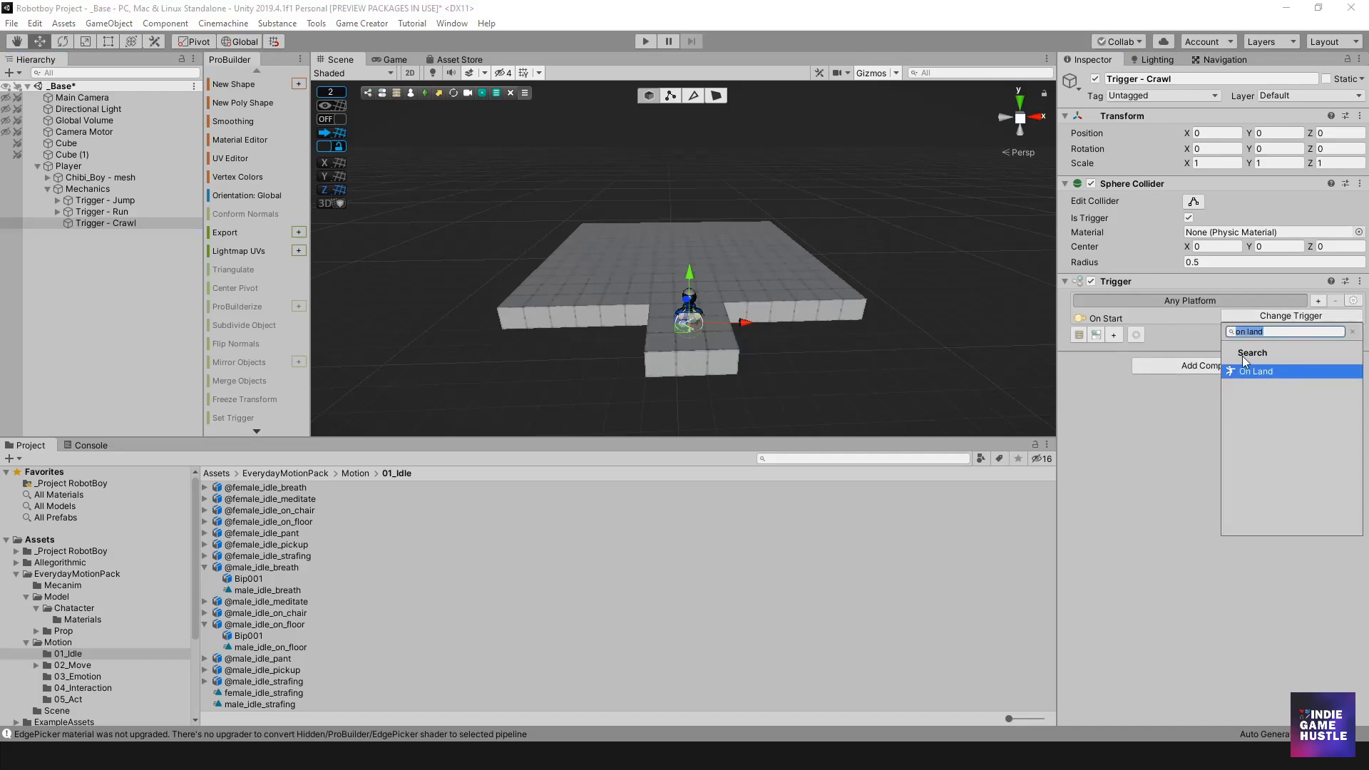
{"action": "left_click", "coordinate": [1352, 331]}
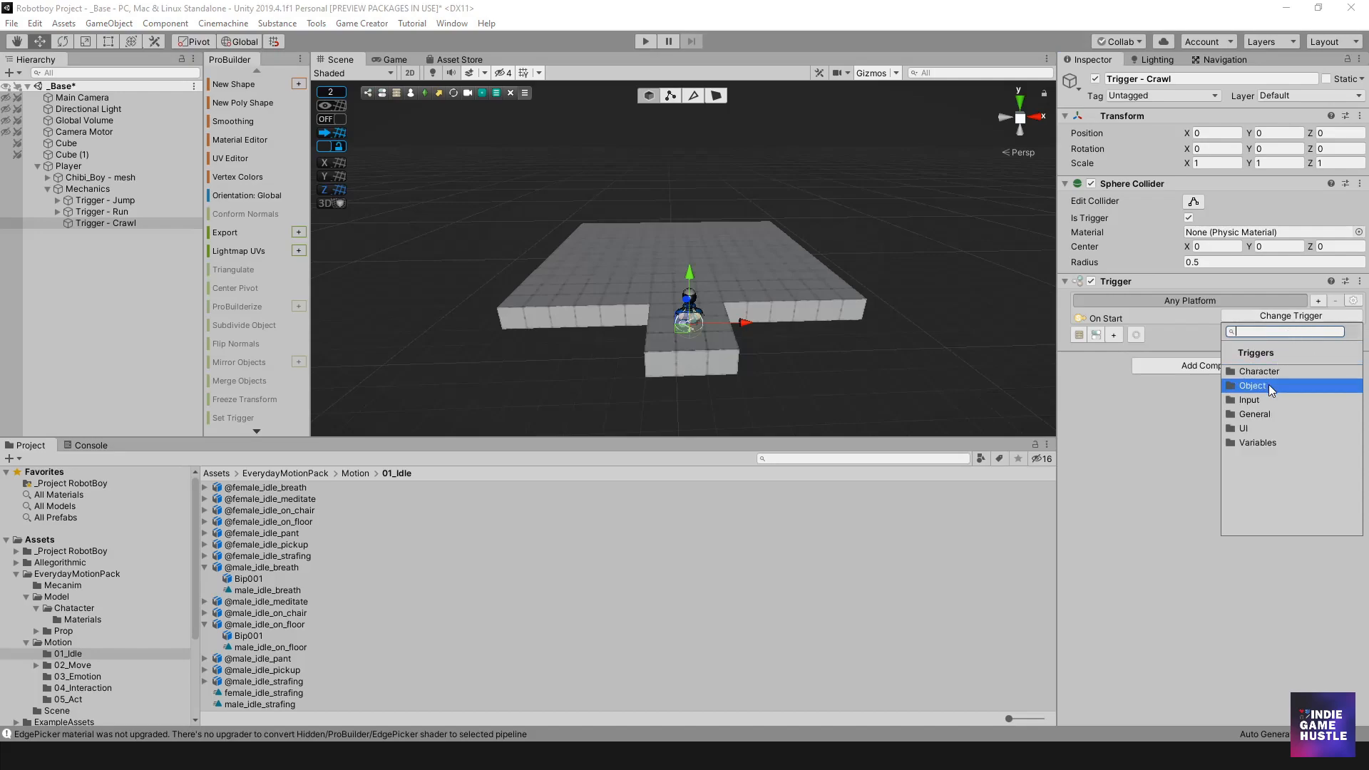
{"action": "left_click", "coordinate": [1265, 407]}
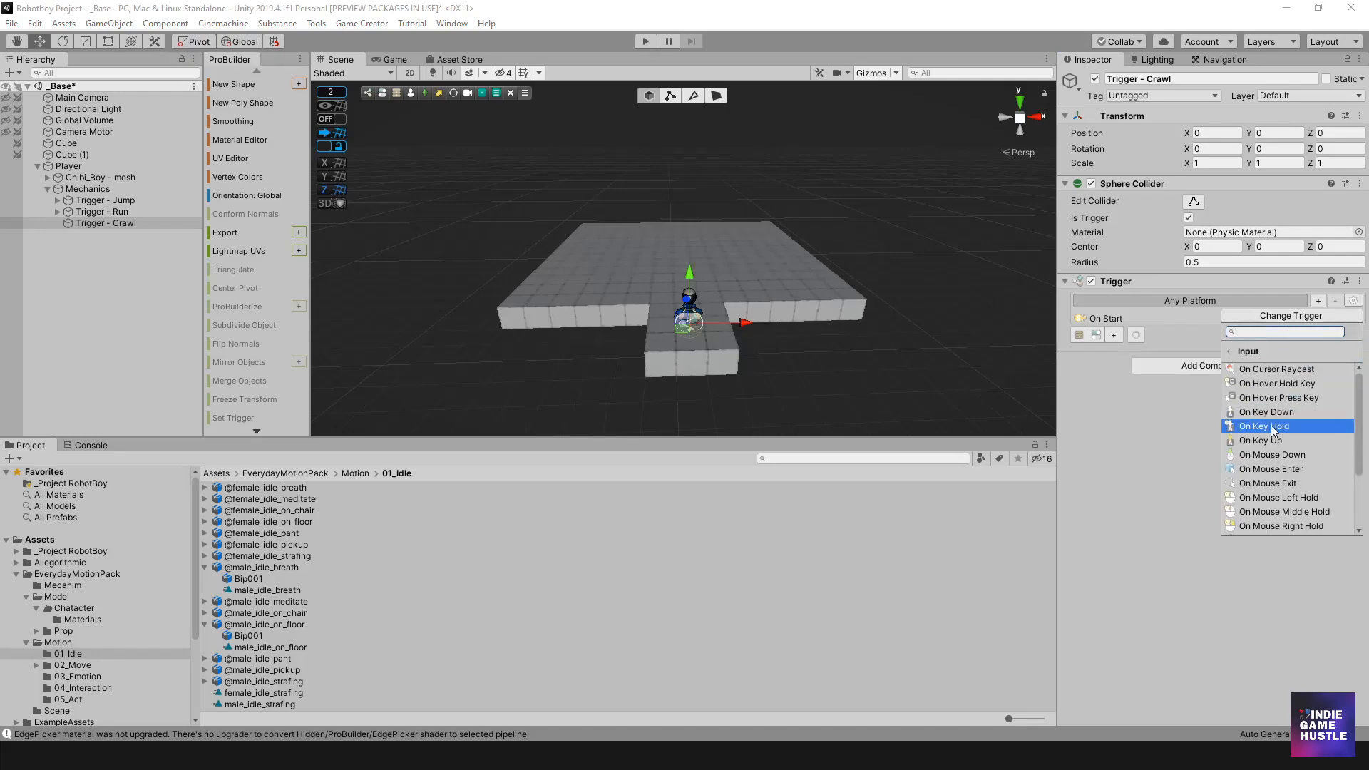
{"action": "left_click", "coordinate": [1282, 413]}
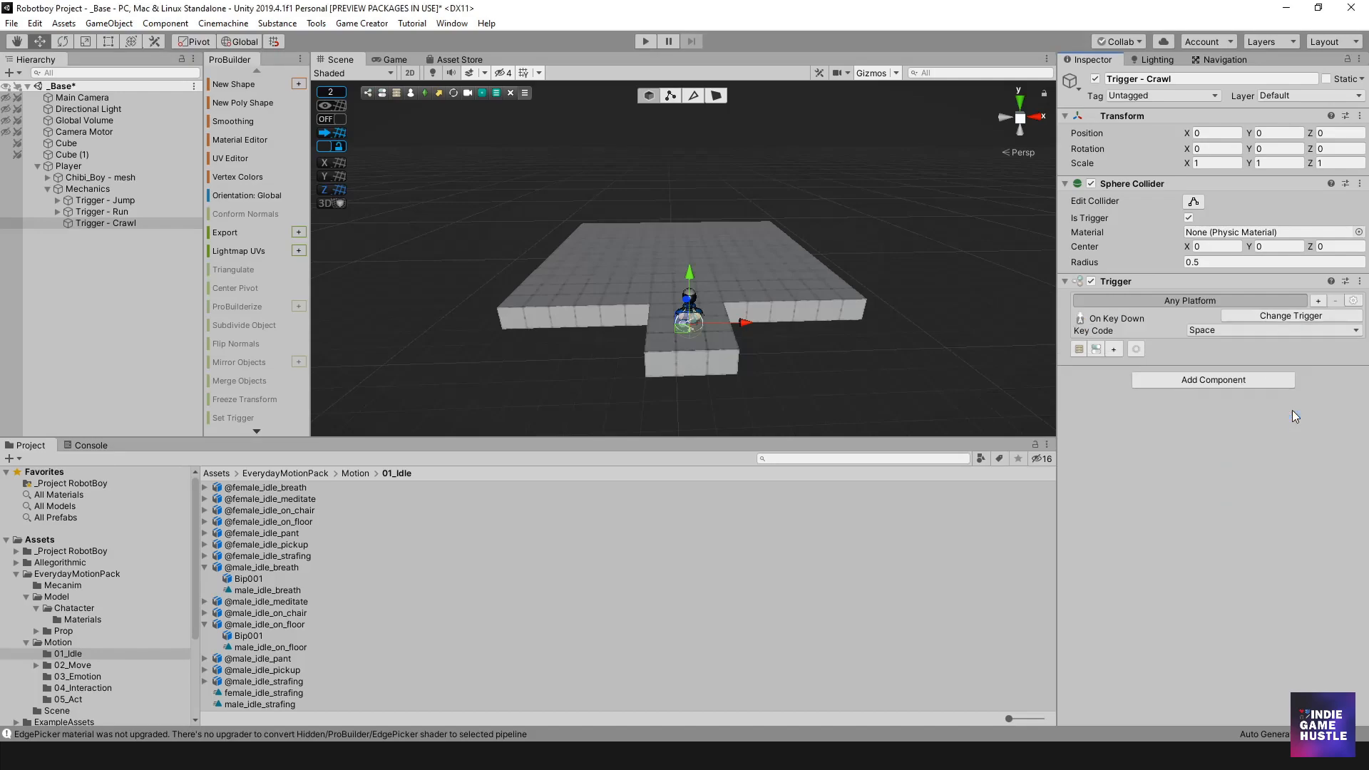
- Set the trigger's key code to Left Control
{"action": "left_click", "coordinate": [1230, 329]}
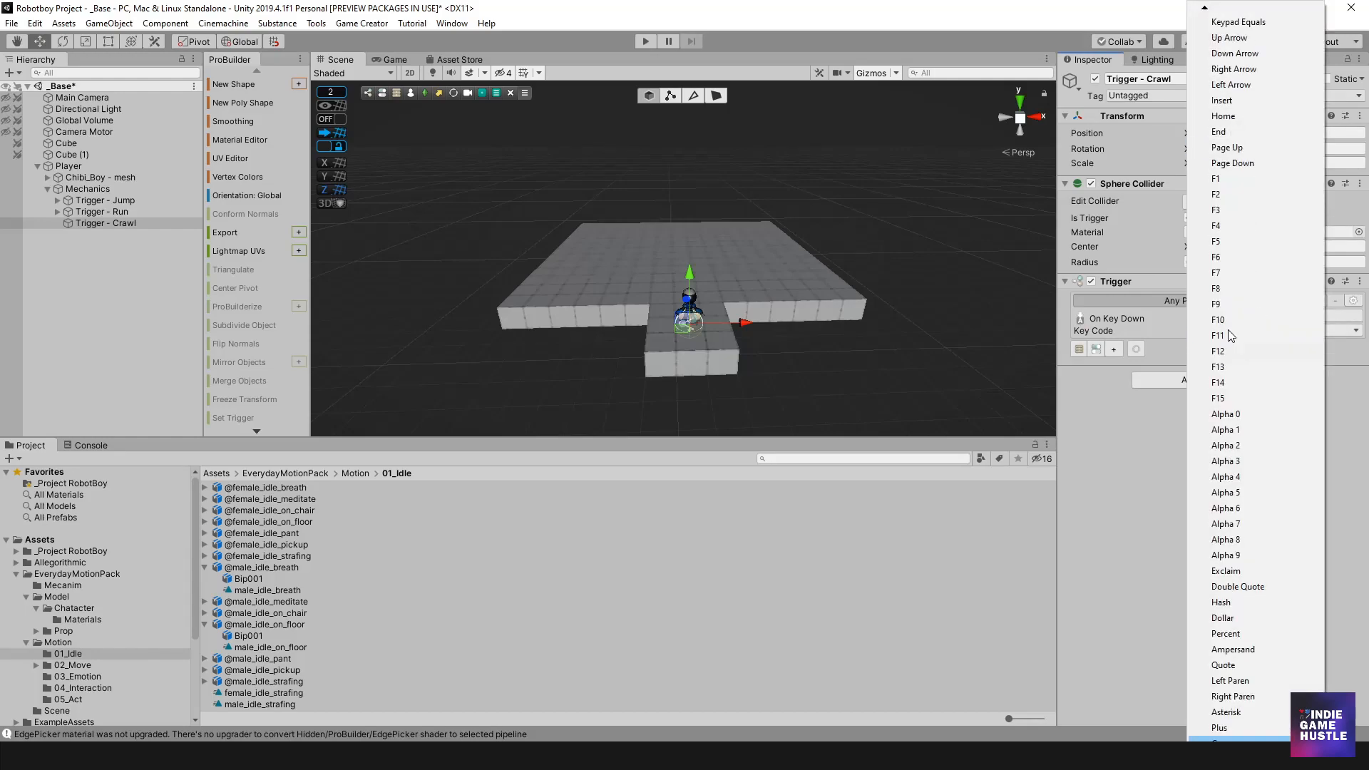
{"action": "scroll", "coordinate": [1229, 335], "scroll_direction": "down", "scroll_amount": 15}
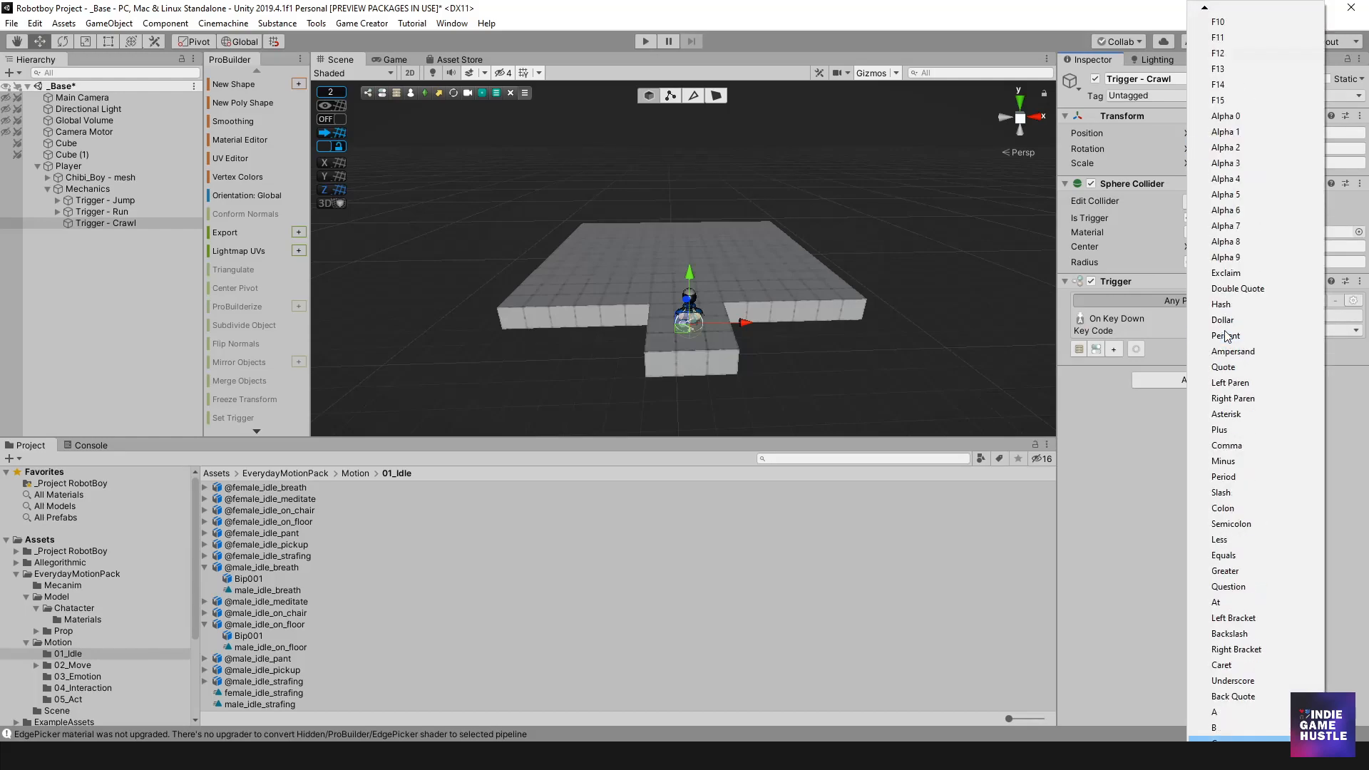
{"action": "scroll", "coordinate": [1227, 336], "scroll_direction": "up", "scroll_amount": 10}
{"action": "scroll", "coordinate": [1227, 336], "scroll_direction": "down", "scroll_amount": 10}
{"action": "scroll", "coordinate": [1227, 337], "scroll_direction": "up", "scroll_amount": 15}
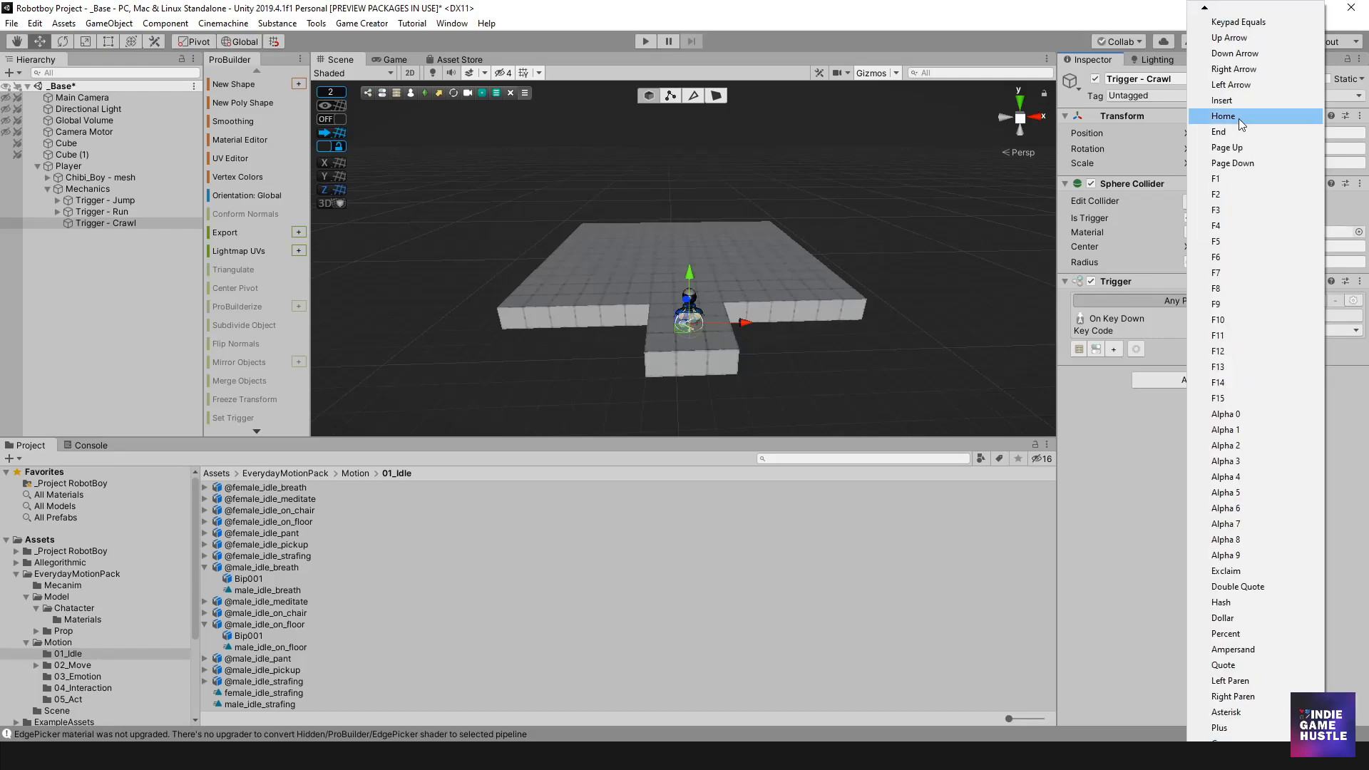
{"action": "key", "text": "l"}
{"action": "key", "text": "l"}
{"action": "key", "text": "l"}
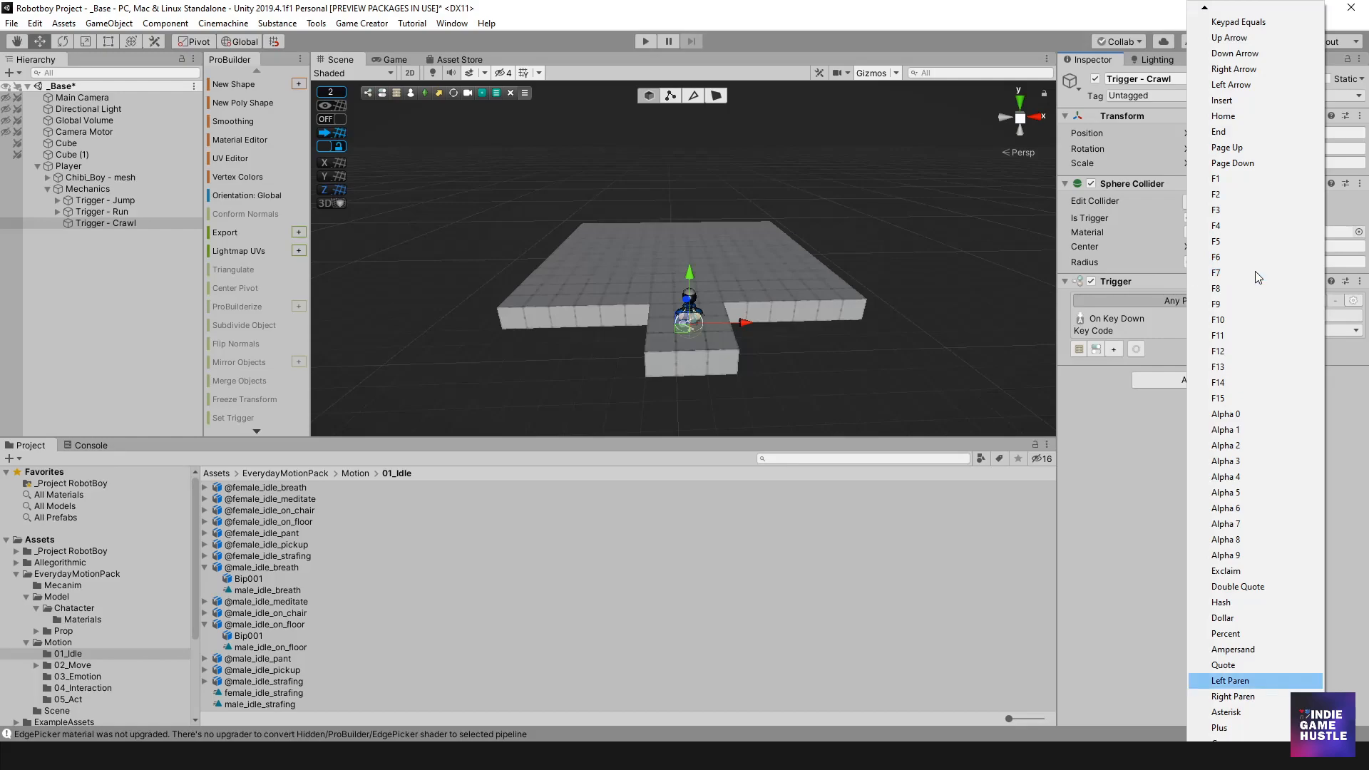
{"action": "key", "text": "l"}
{"action": "key", "text": "l"}
{"action": "key", "text": "l"}
{"action": "key", "text": "l"}
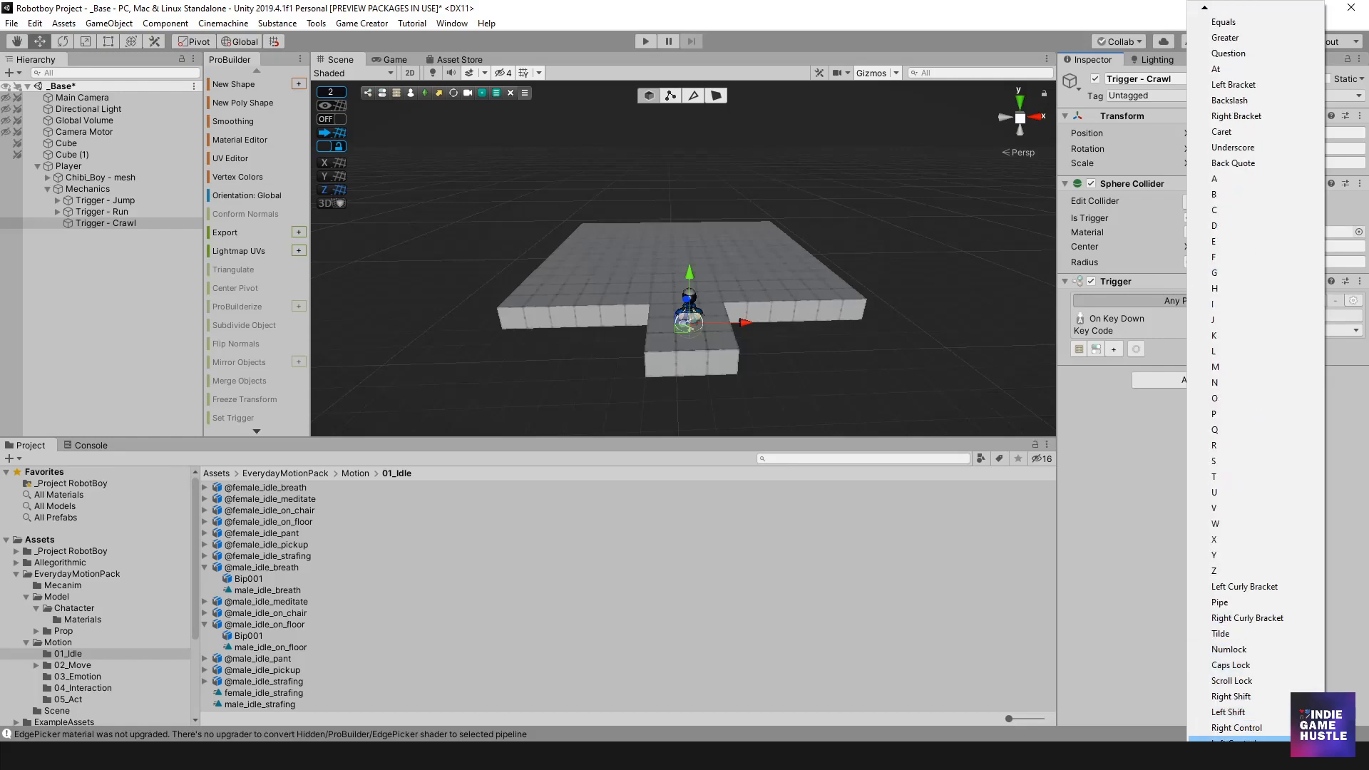
{"action": "key", "text": "Return"}
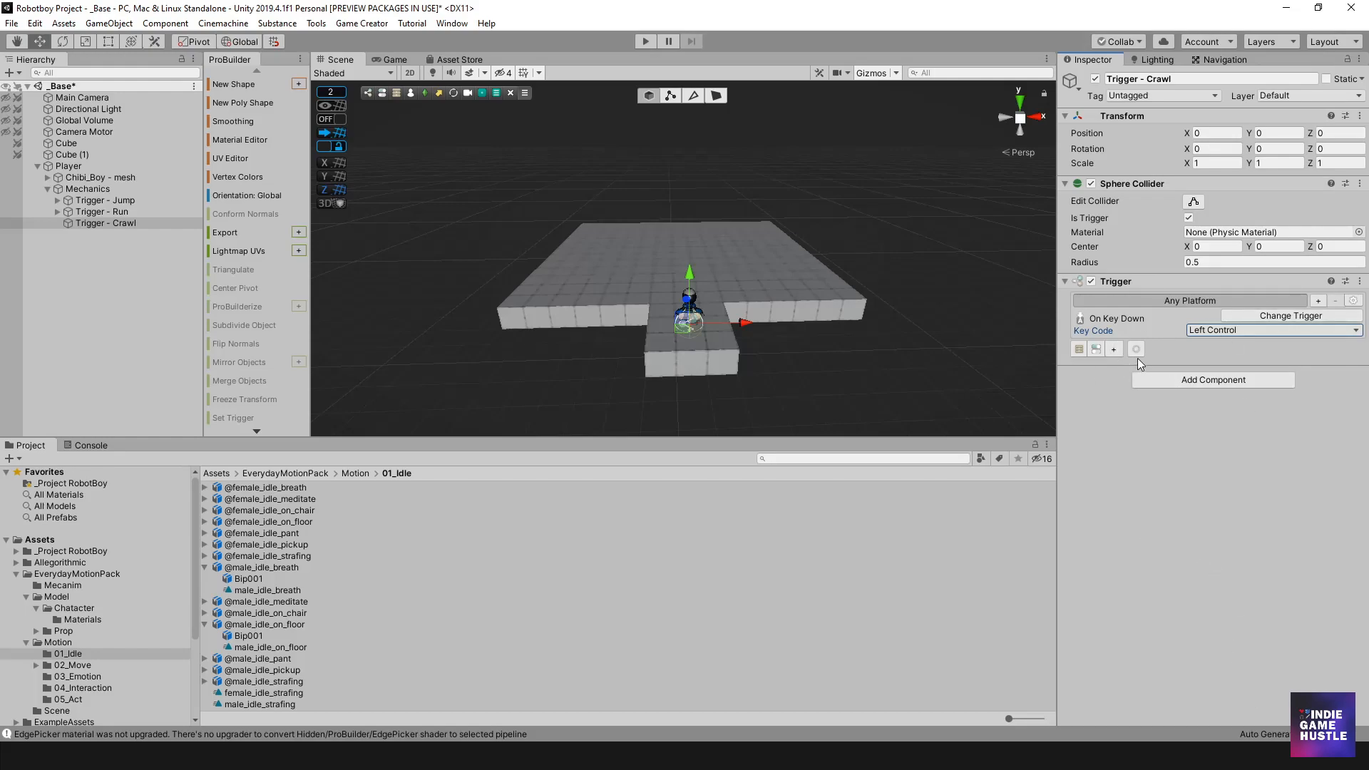
{"action": "left_click", "coordinate": [1152, 437]}
{"action": "scroll", "coordinate": [546, 272], "scroll_direction": "down", "scroll_amount": 1}
{"action": "scroll", "coordinate": [615, 275], "scroll_direction": "up", "scroll_amount": 2}
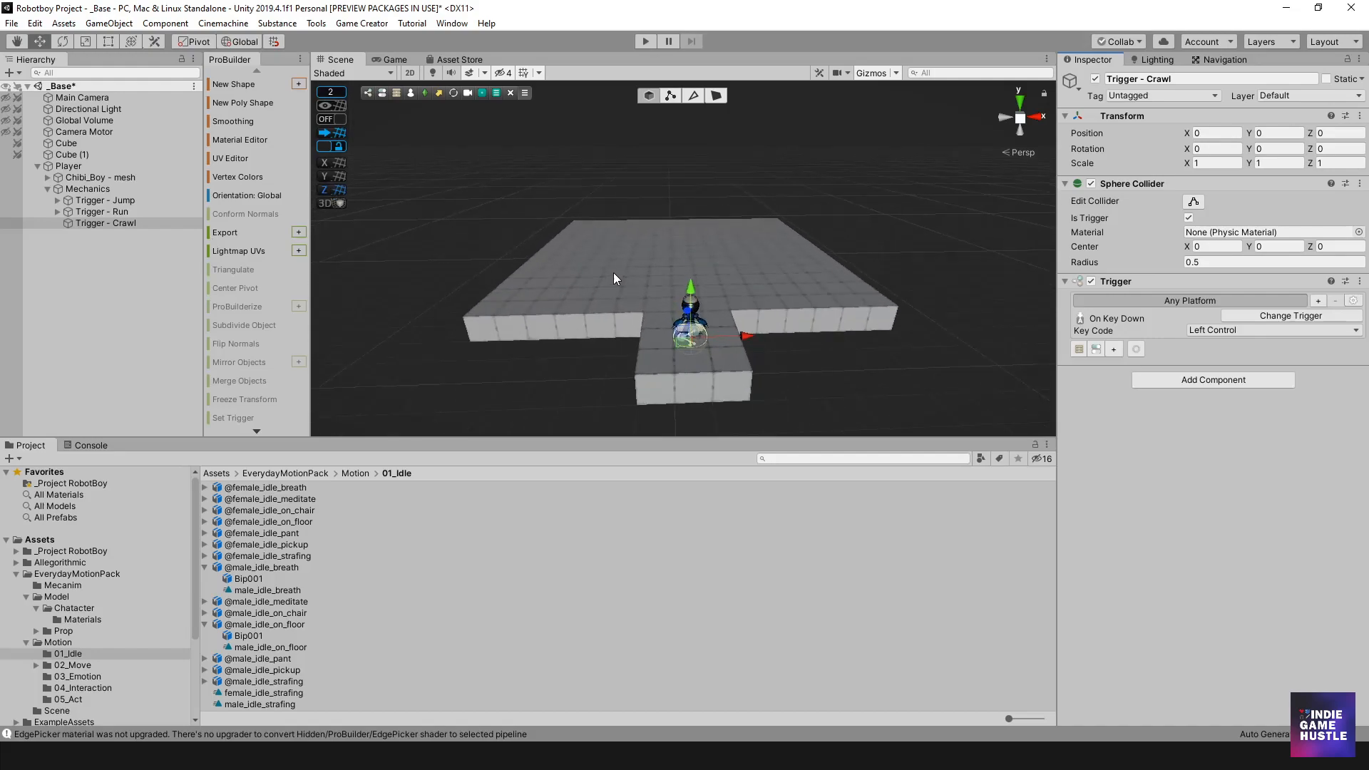
- Add a global variable named isCrawling in the Game Creator preferences
{"action": "left_click", "coordinate": [365, 24]}
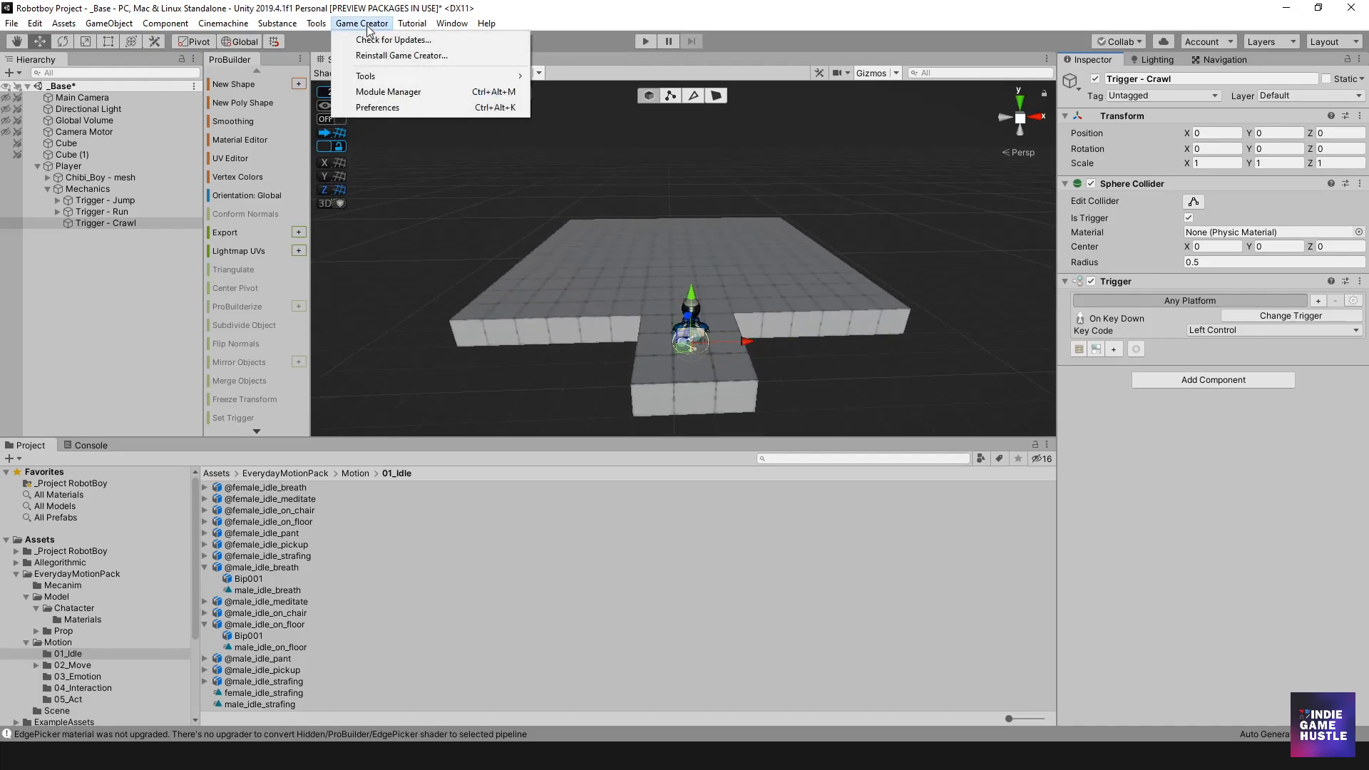
{"action": "left_click", "coordinate": [376, 109]}
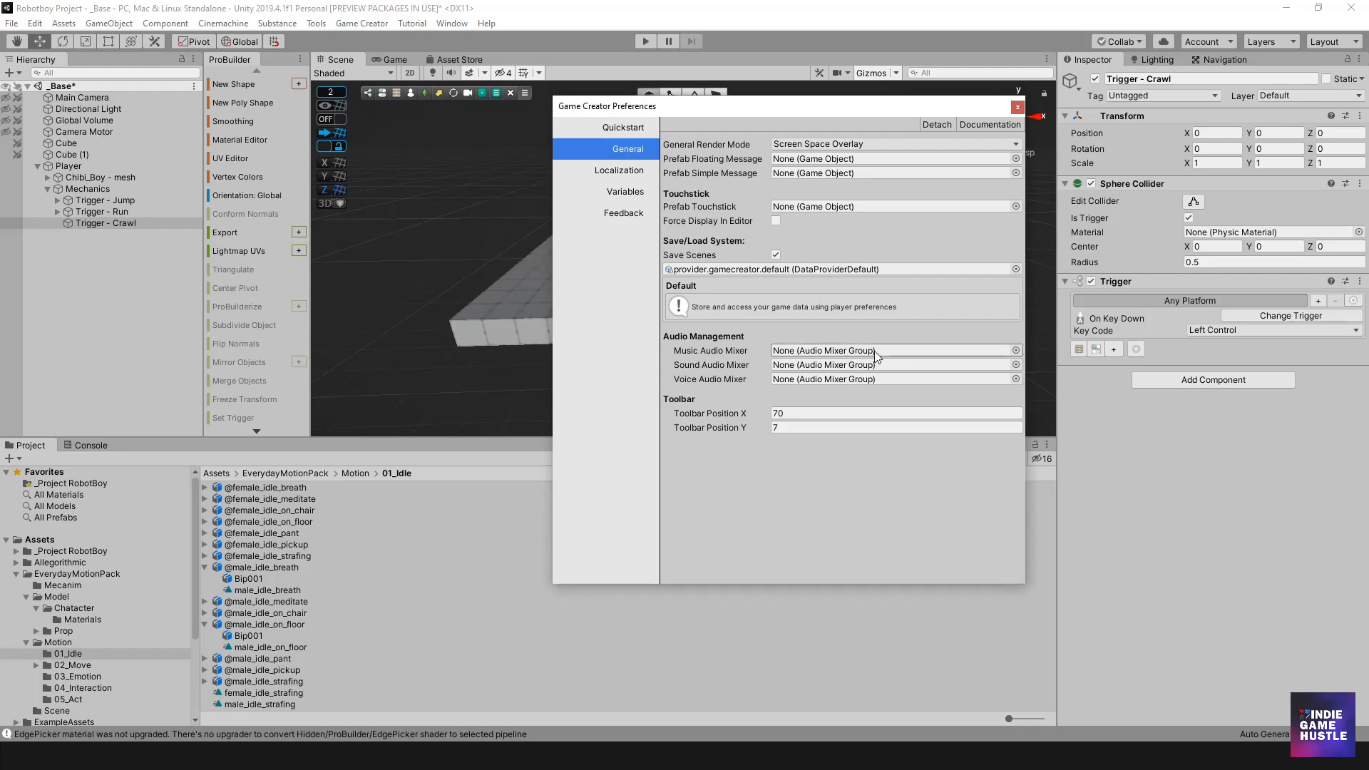
{"action": "left_click", "coordinate": [616, 194]}
{"action": "left_click_drag", "start_coordinate": [814, 111], "coordinate": [715, 146]}
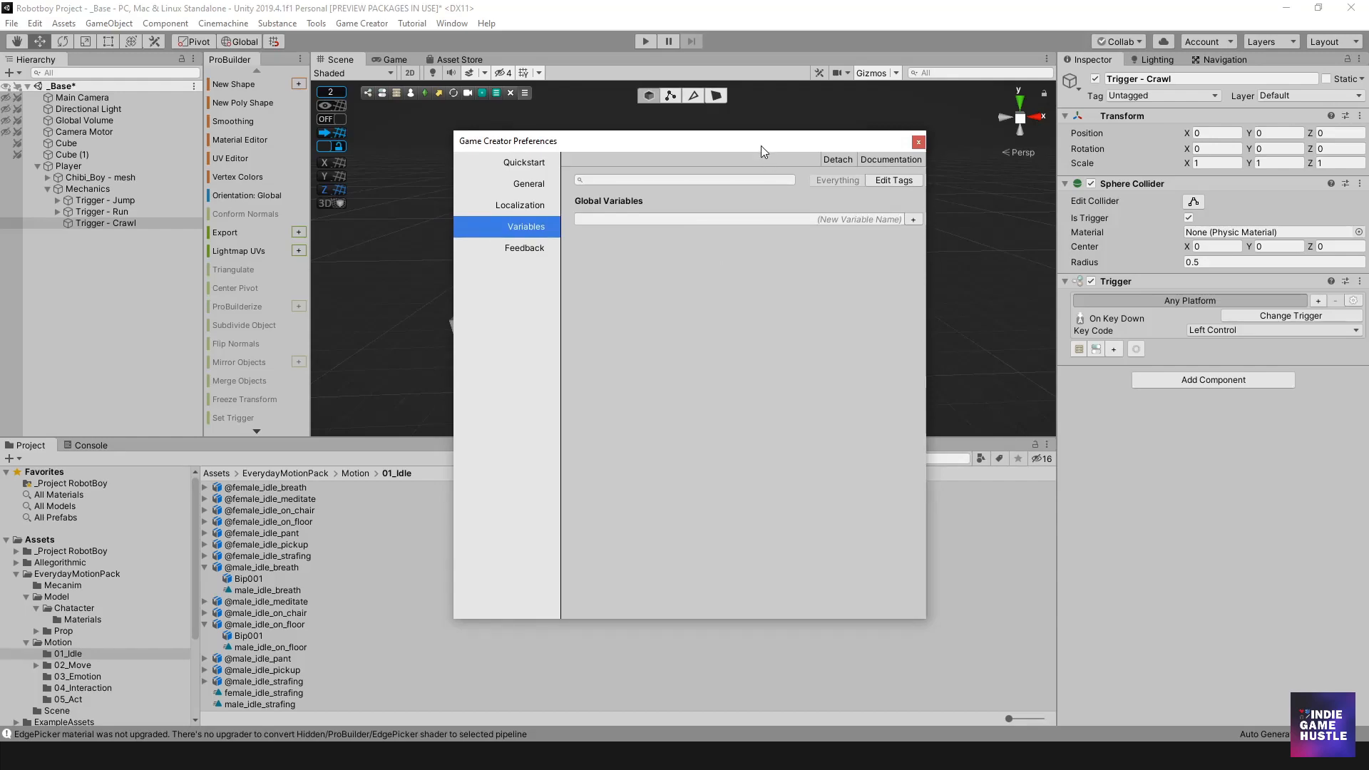
{"action": "mouse_move", "coordinate": [760, 146]}
{"action": "left_mouse_down"}
{"action": "mouse_move", "coordinate": [790, 147]}
{"action": "mouse_move", "coordinate": [766, 143]}
{"action": "mouse_move", "coordinate": [777, 148]}
{"action": "left_mouse_up"}
{"action": "left_click", "coordinate": [873, 224]}
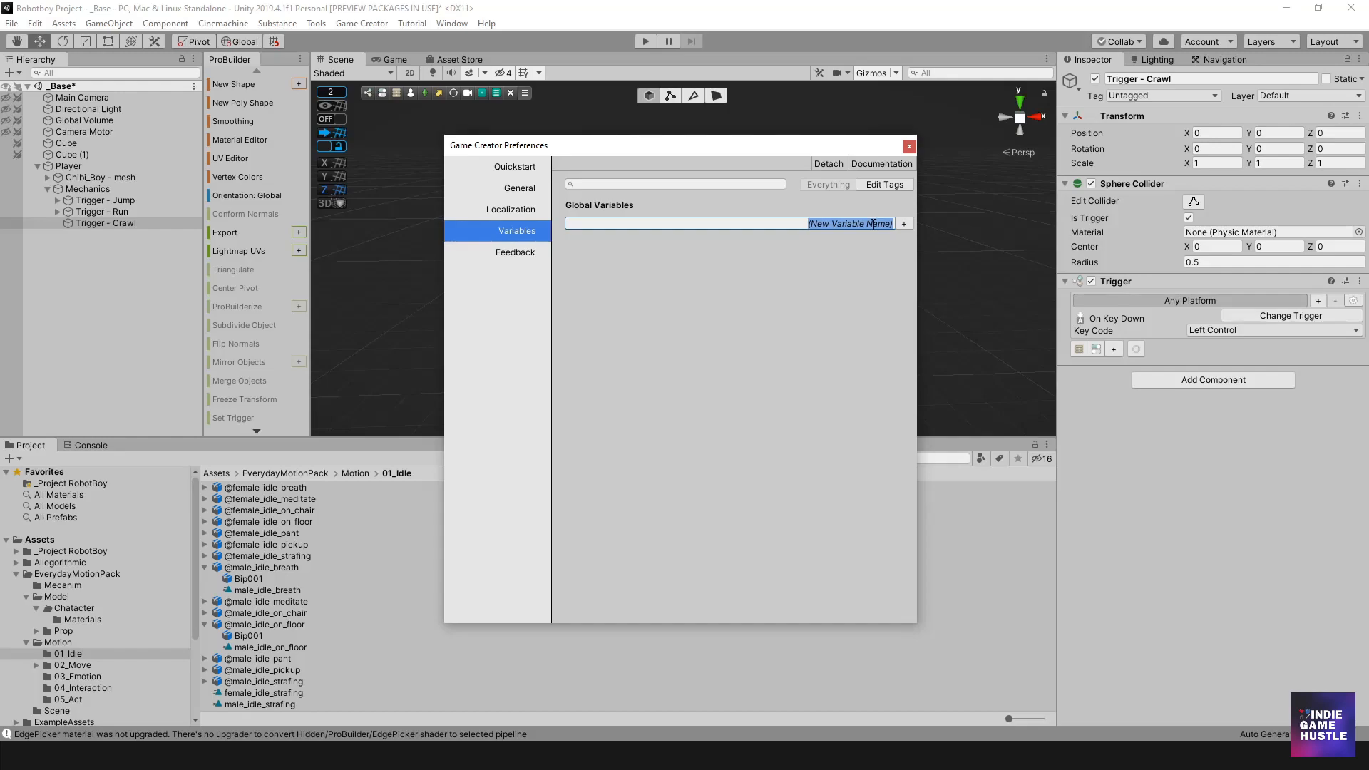
{"action": "type", "text": "isCrawling"}
{"action": "left_click", "coordinate": [908, 225]}
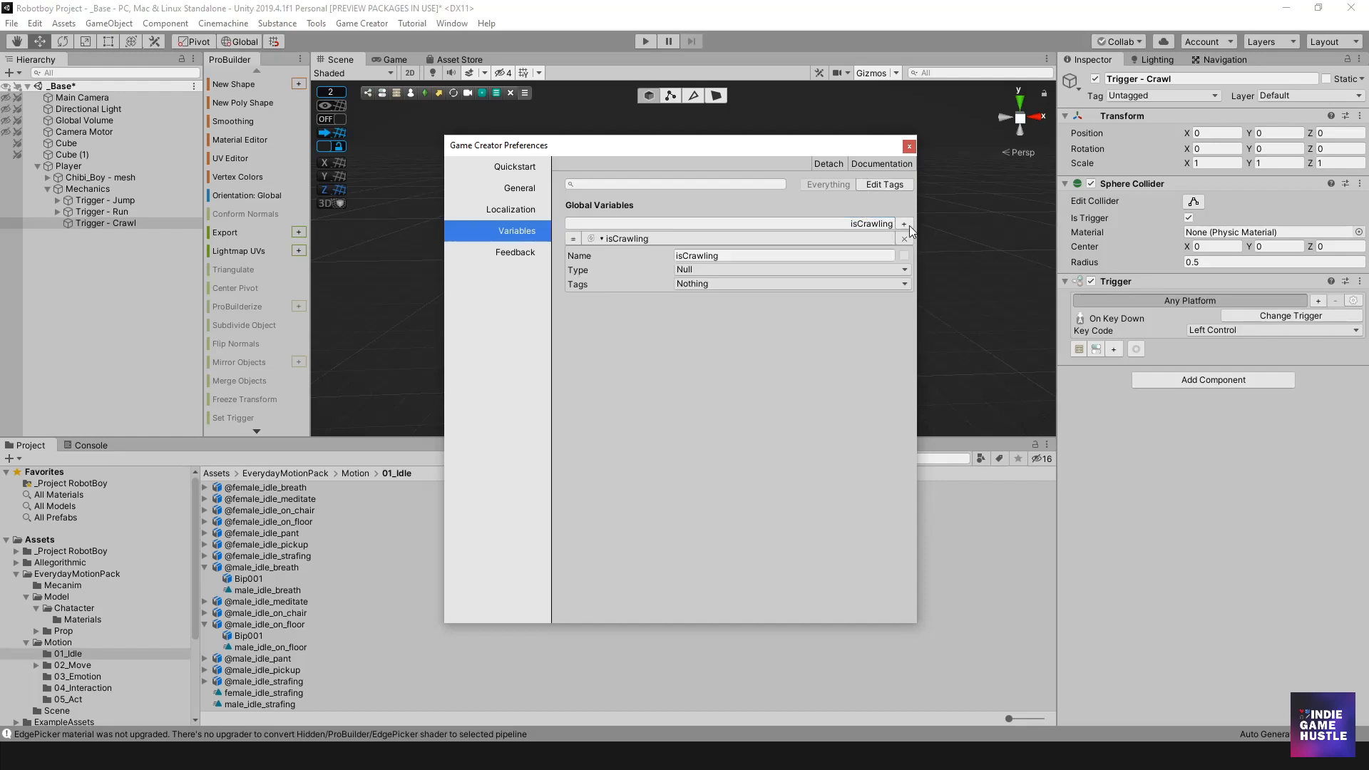
- Make the isCrawling variable a Bool with its value off, and close the Game Creator preferences
{"action": "left_click", "coordinate": [691, 271]}
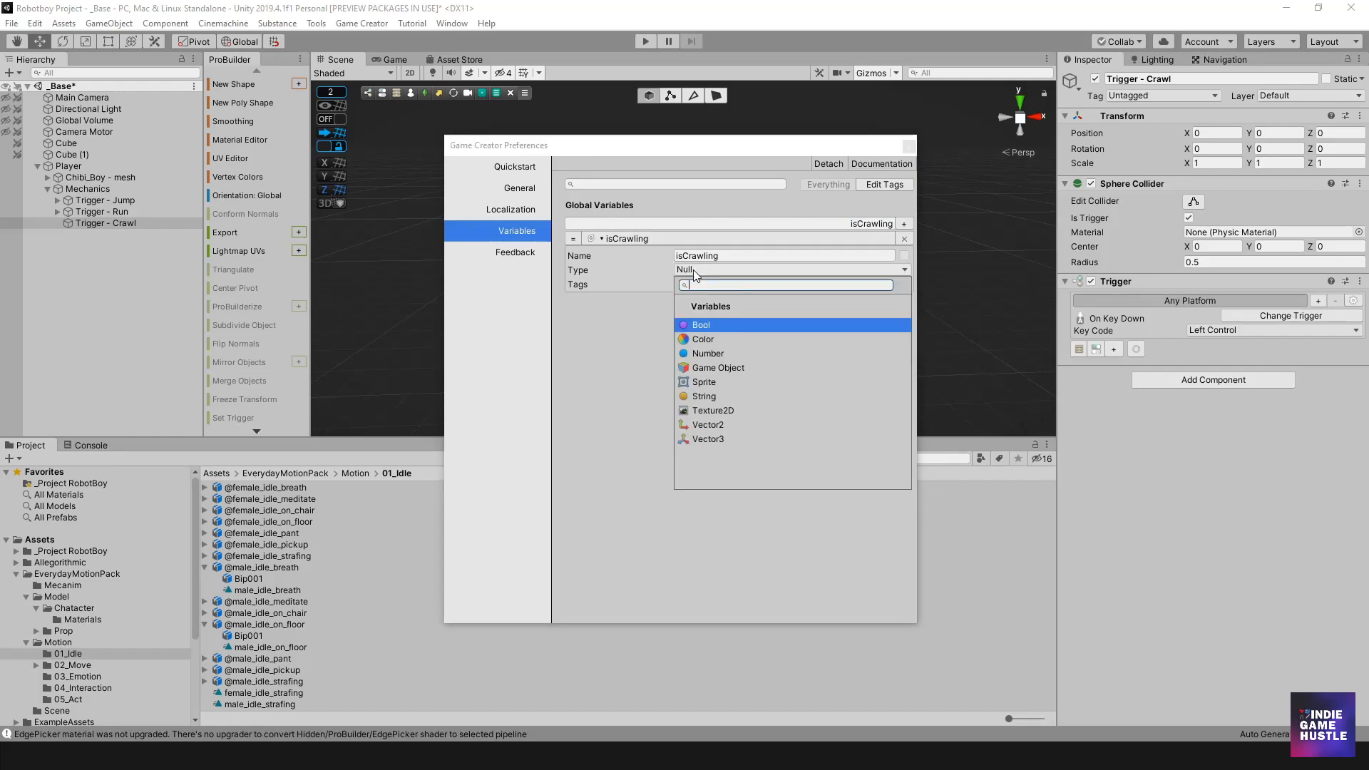
{"action": "left_click", "coordinate": [700, 315]}
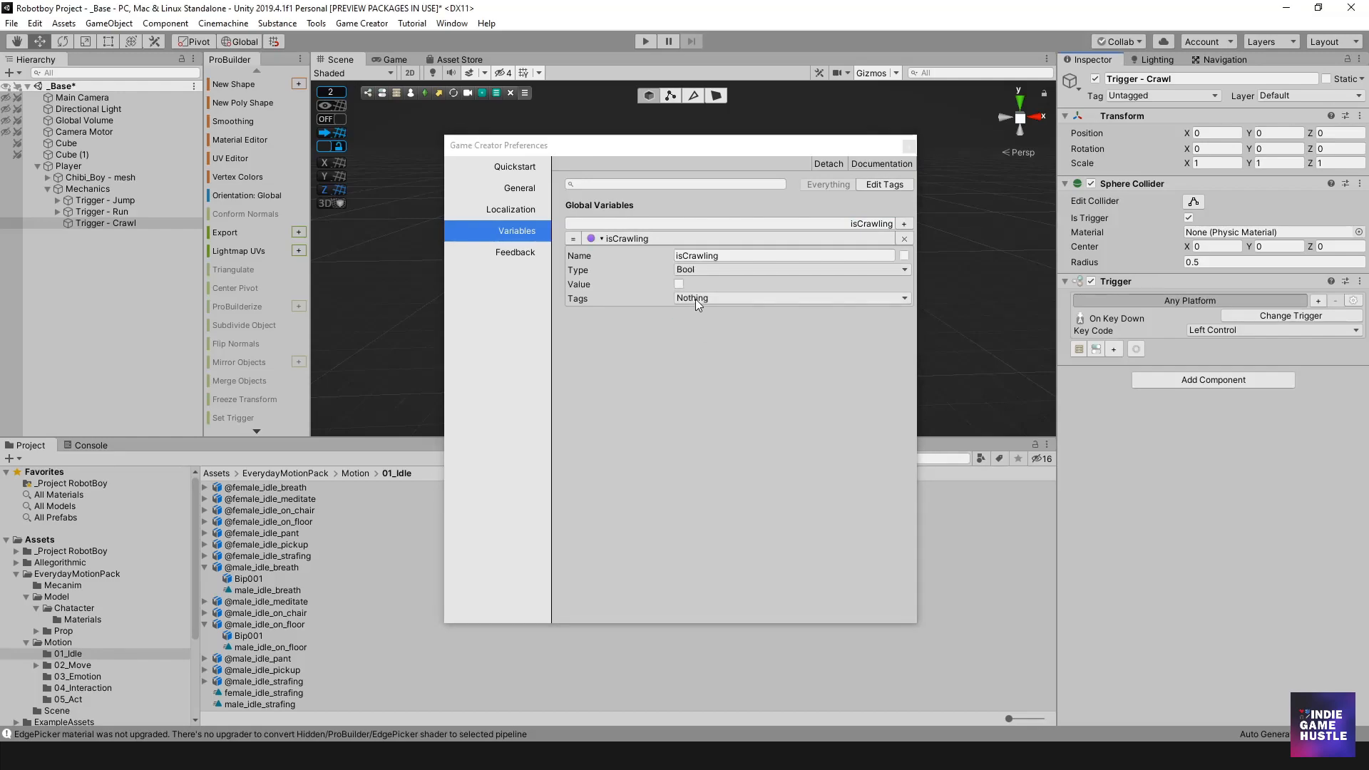
{"action": "left_click_drag", "start_coordinate": [687, 151], "coordinate": [680, 150]}
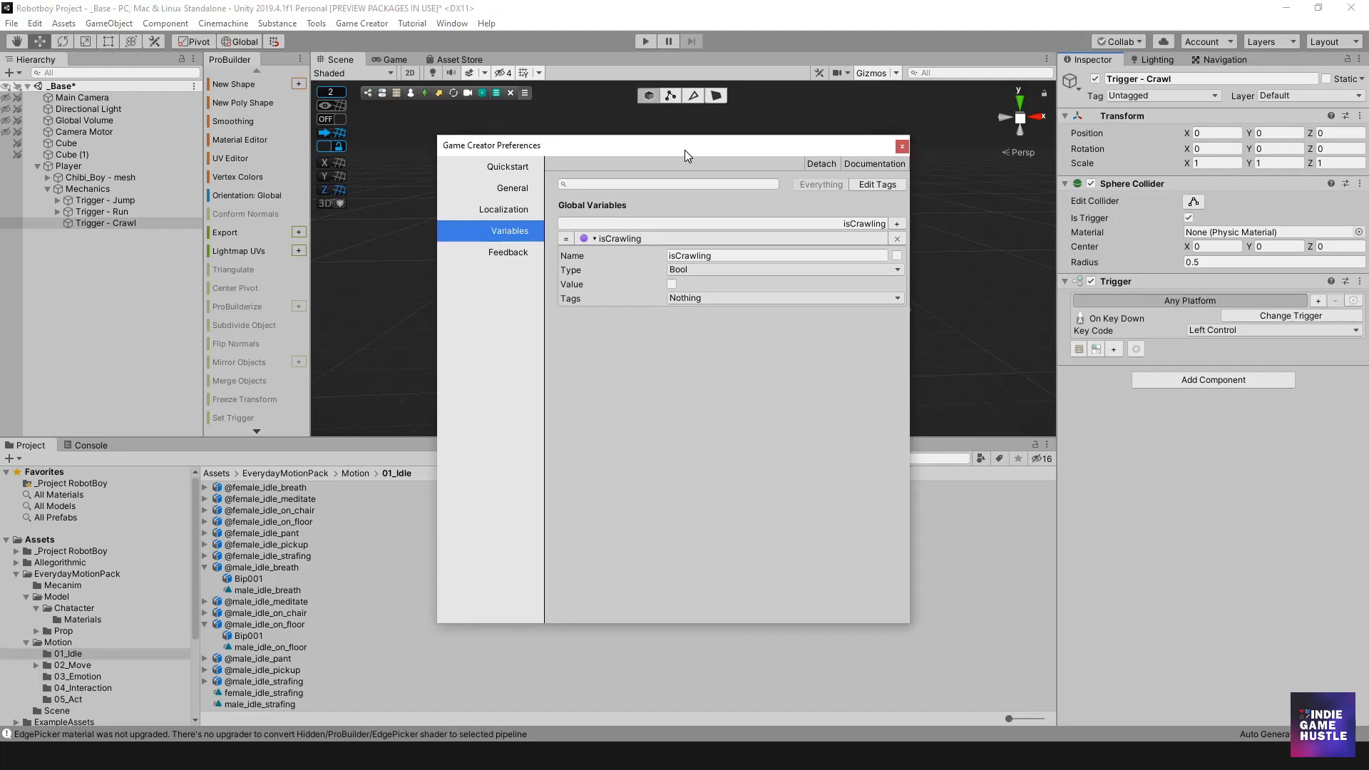
{"action": "left_click", "coordinate": [671, 286]}
{"action": "left_click", "coordinate": [671, 285]}
{"action": "mouse_move", "coordinate": [772, 148]}
{"action": "left_mouse_down"}
{"action": "mouse_move", "coordinate": [793, 151]}
{"action": "mouse_move", "coordinate": [772, 147]}
{"action": "left_mouse_up"}
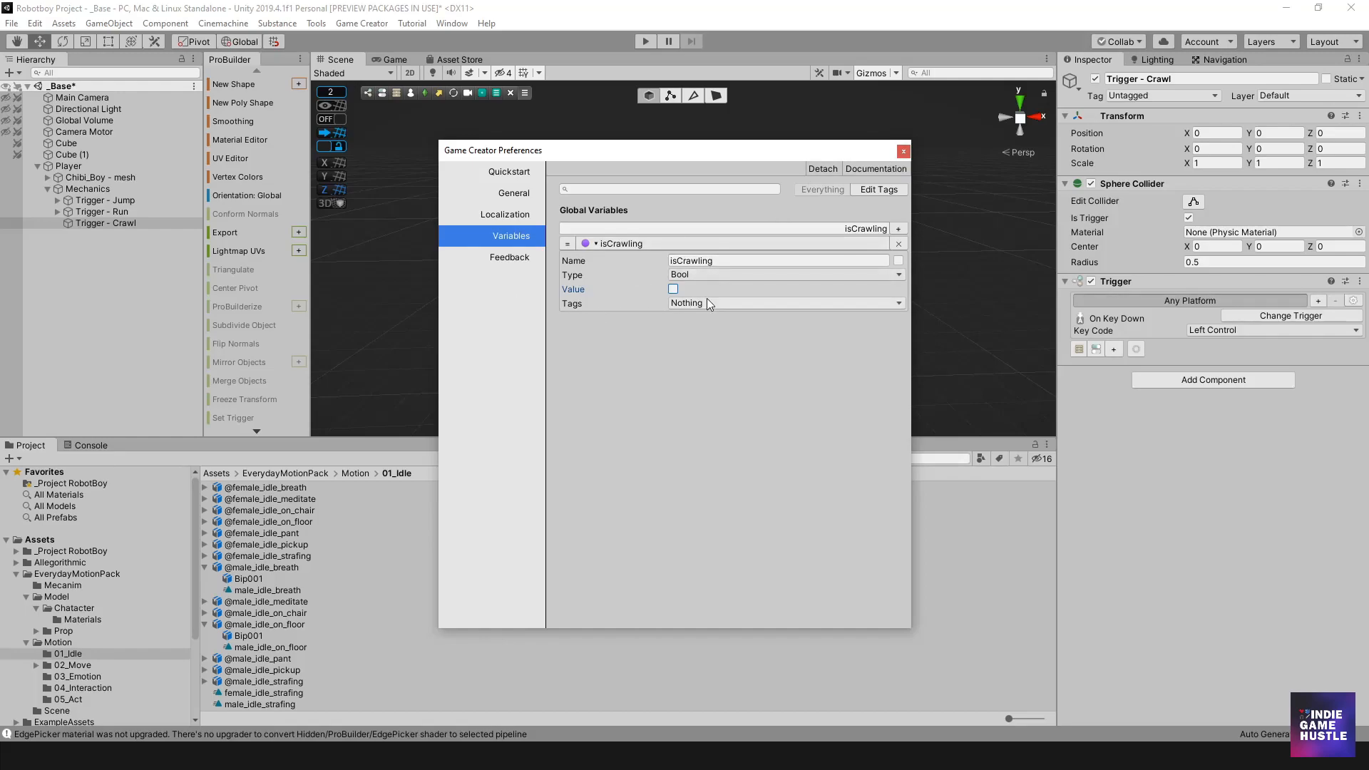
{"action": "left_click", "coordinate": [903, 152]}
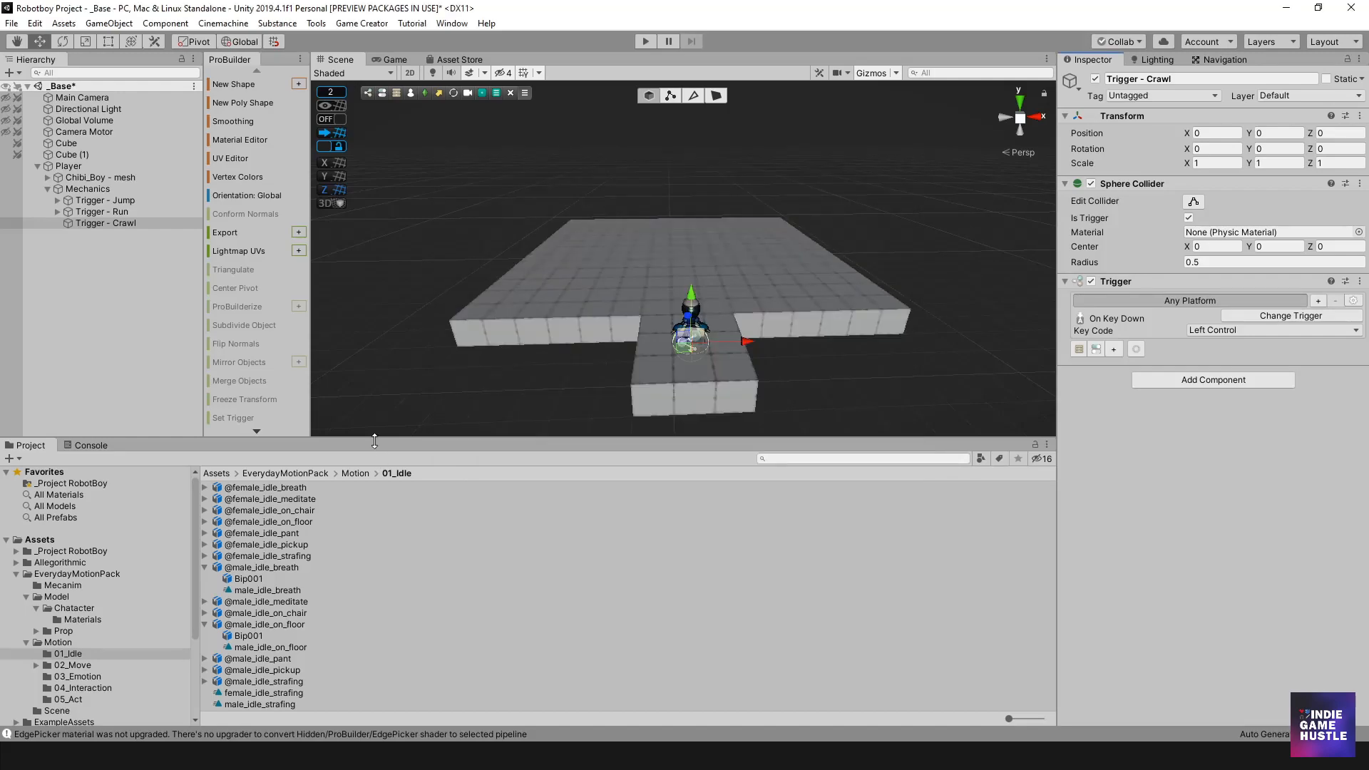
- Attach a new Conditions object to Trigger - Crawl and add a clause to it
{"action": "left_click", "coordinate": [1097, 349]}
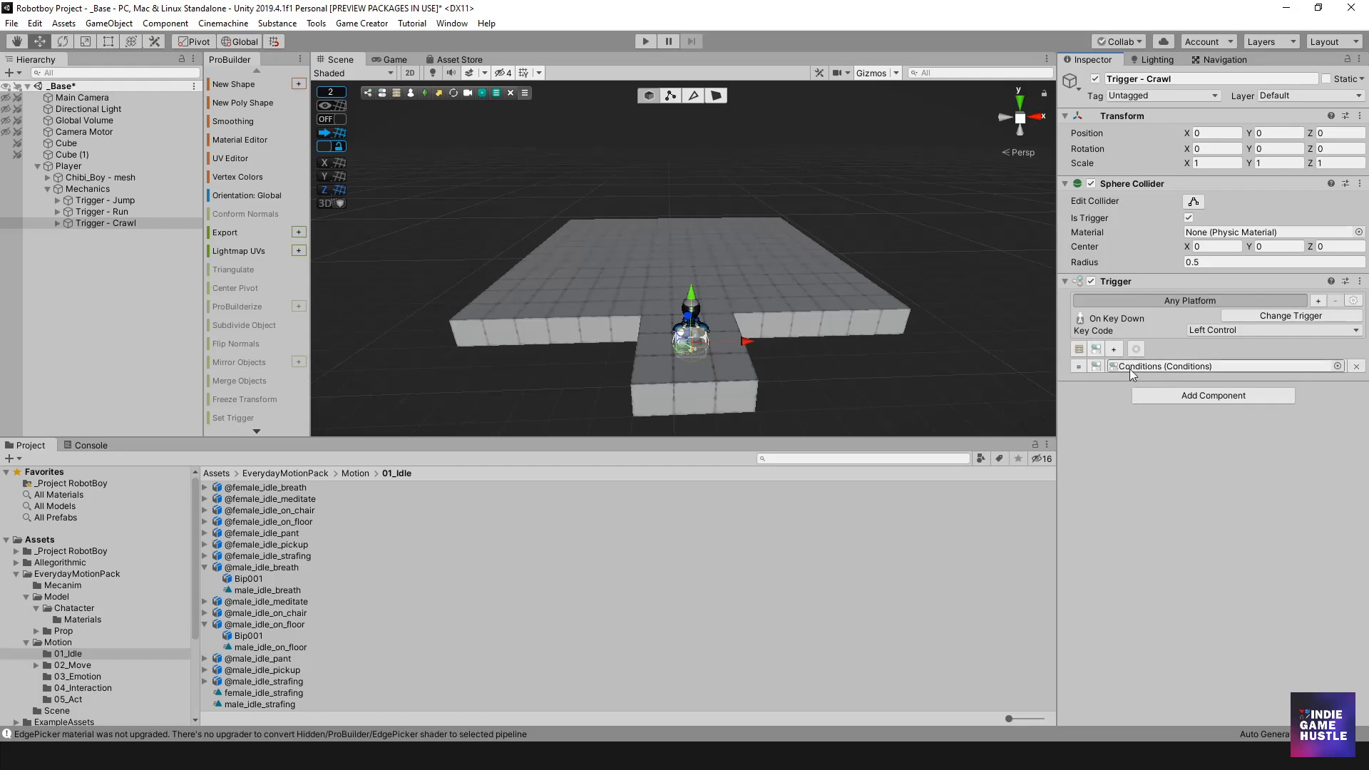
{"action": "left_click", "coordinate": [58, 224]}
{"action": "left_click", "coordinate": [110, 234]}
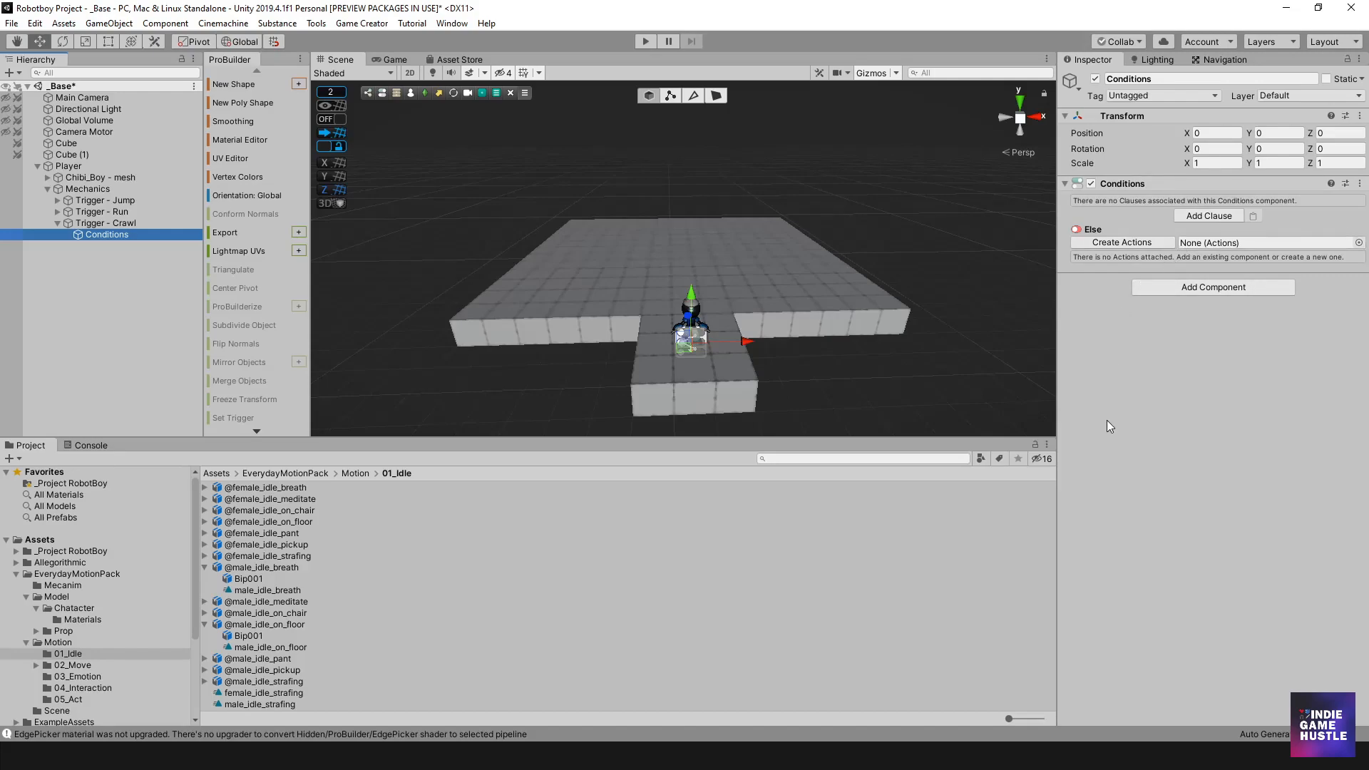
{"action": "left_click", "coordinate": [1208, 217]}
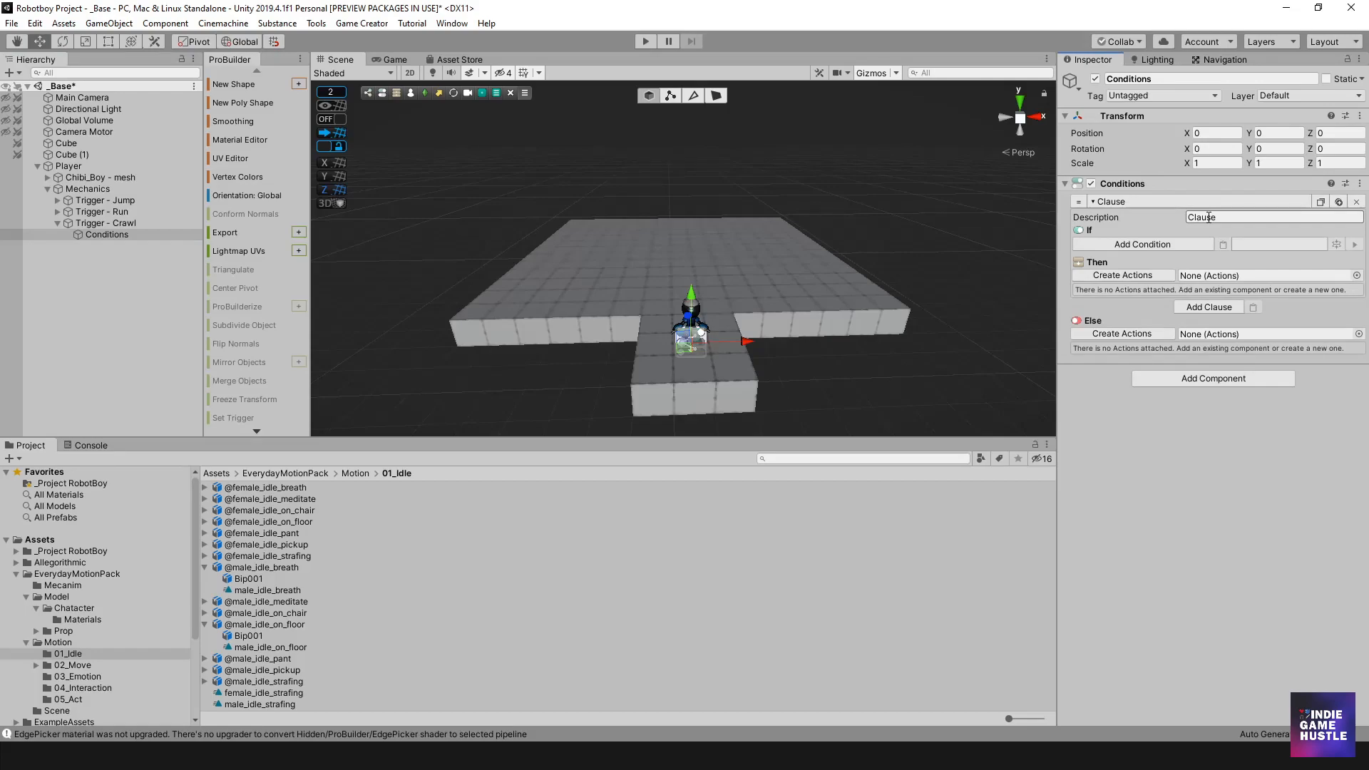
- Add a variable condition to the clause that compares the global variable isCrawling with False
{"action": "left_click", "coordinate": [1132, 244]}
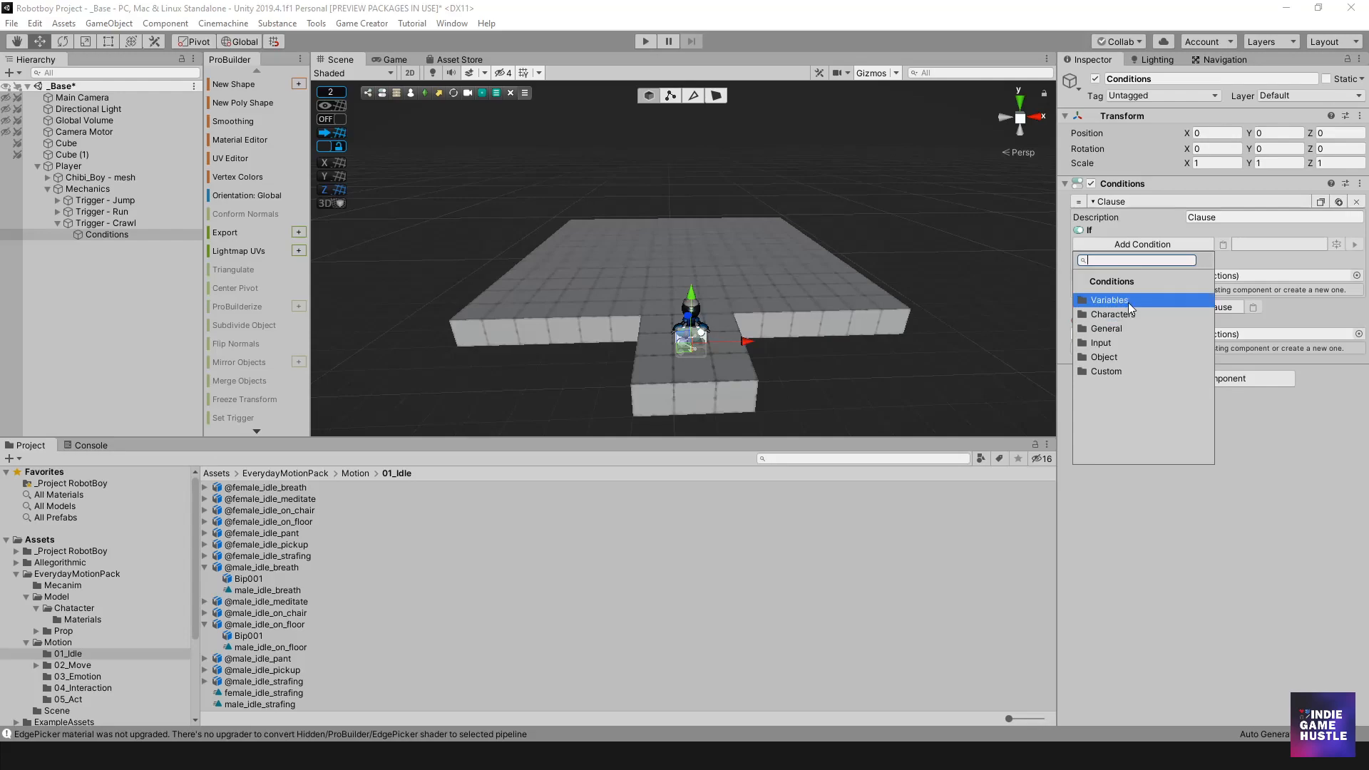
{"action": "left_click", "coordinate": [1128, 303]}
{"action": "left_click", "coordinate": [1124, 326]}
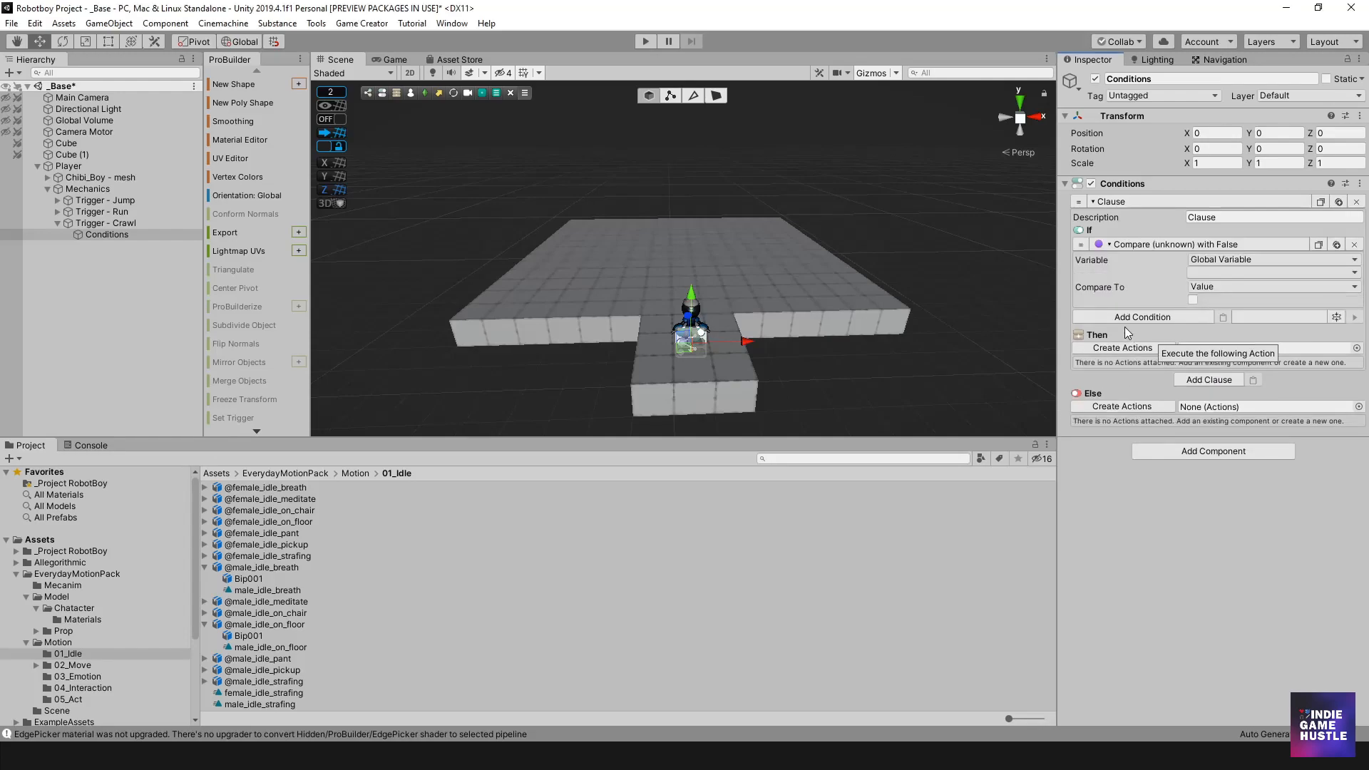
{"action": "left_click", "coordinate": [1203, 271]}
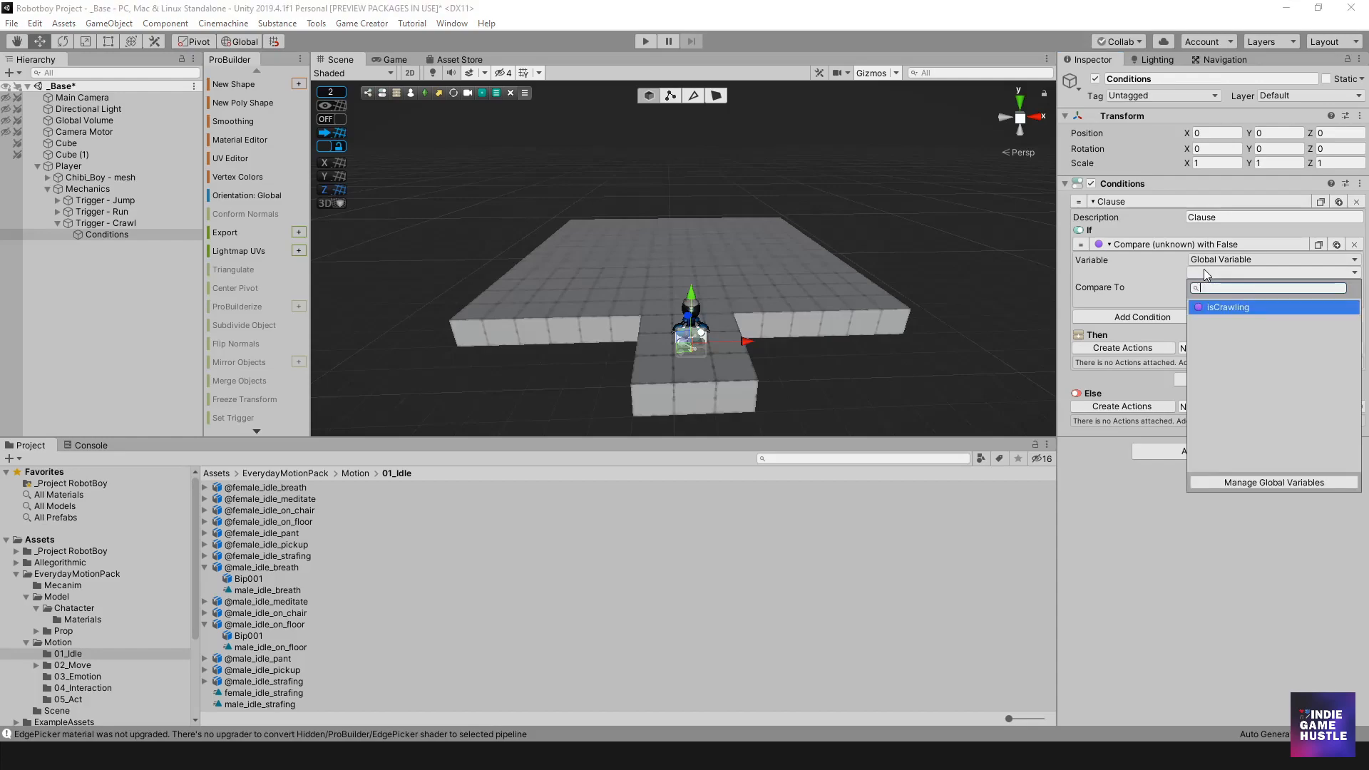
{"action": "left_click", "coordinate": [1215, 308]}
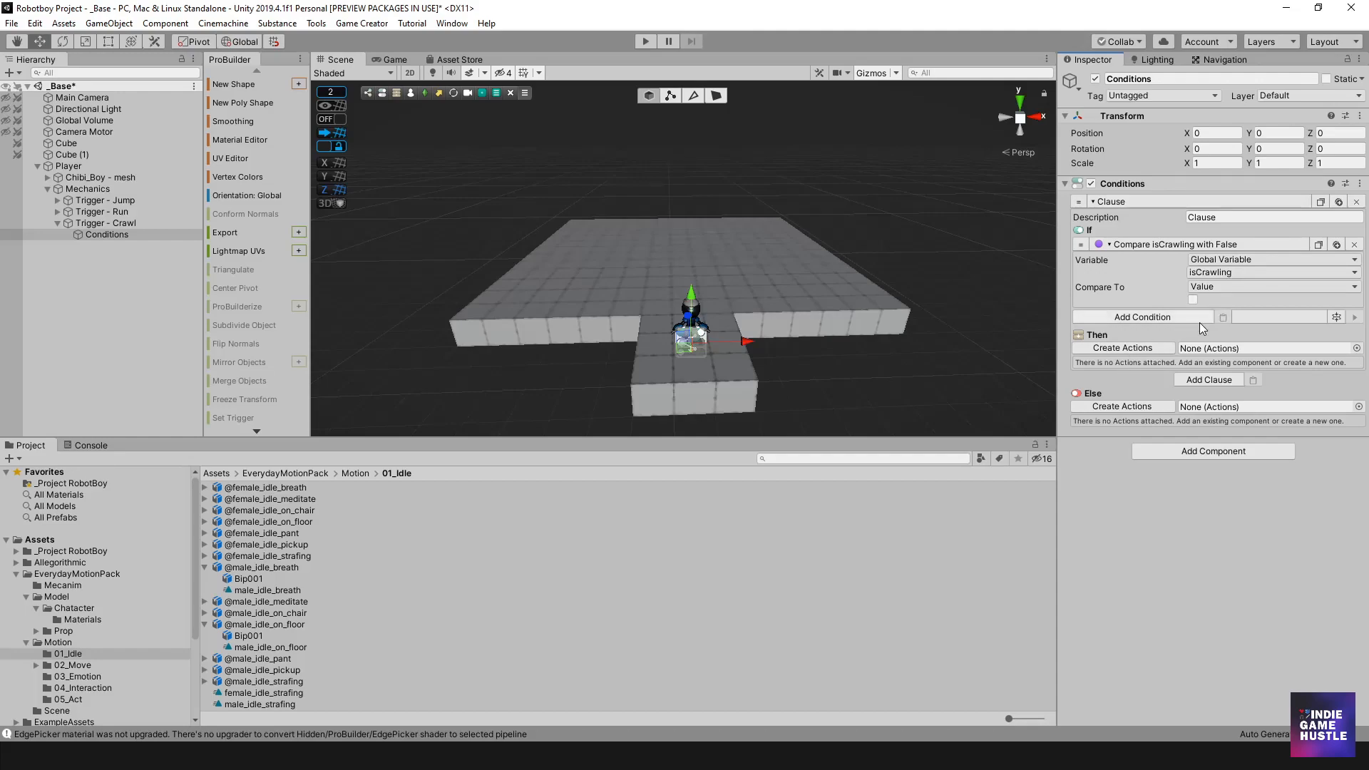
- Create an Actions object for the clause's Then branch and open it for editing
{"action": "left_click", "coordinate": [1148, 349]}
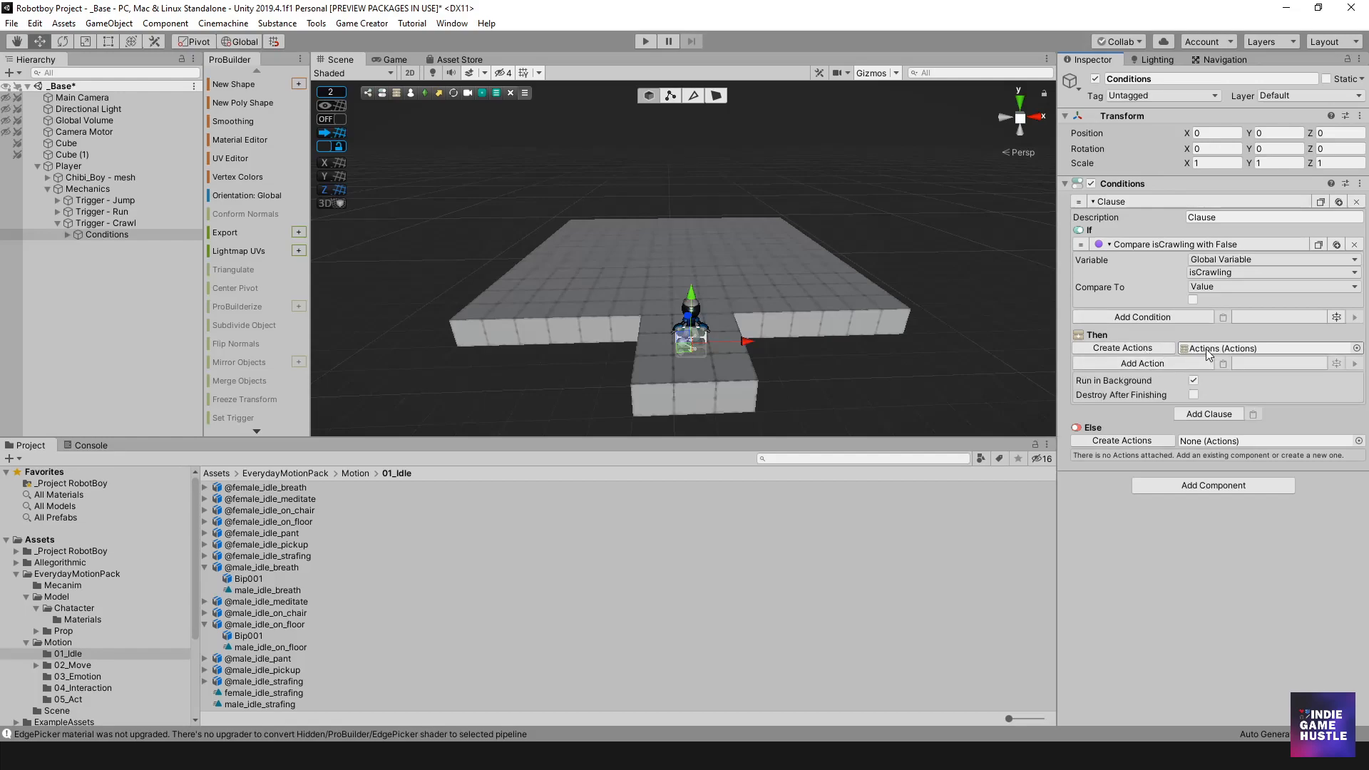
{"action": "left_click", "coordinate": [67, 234]}
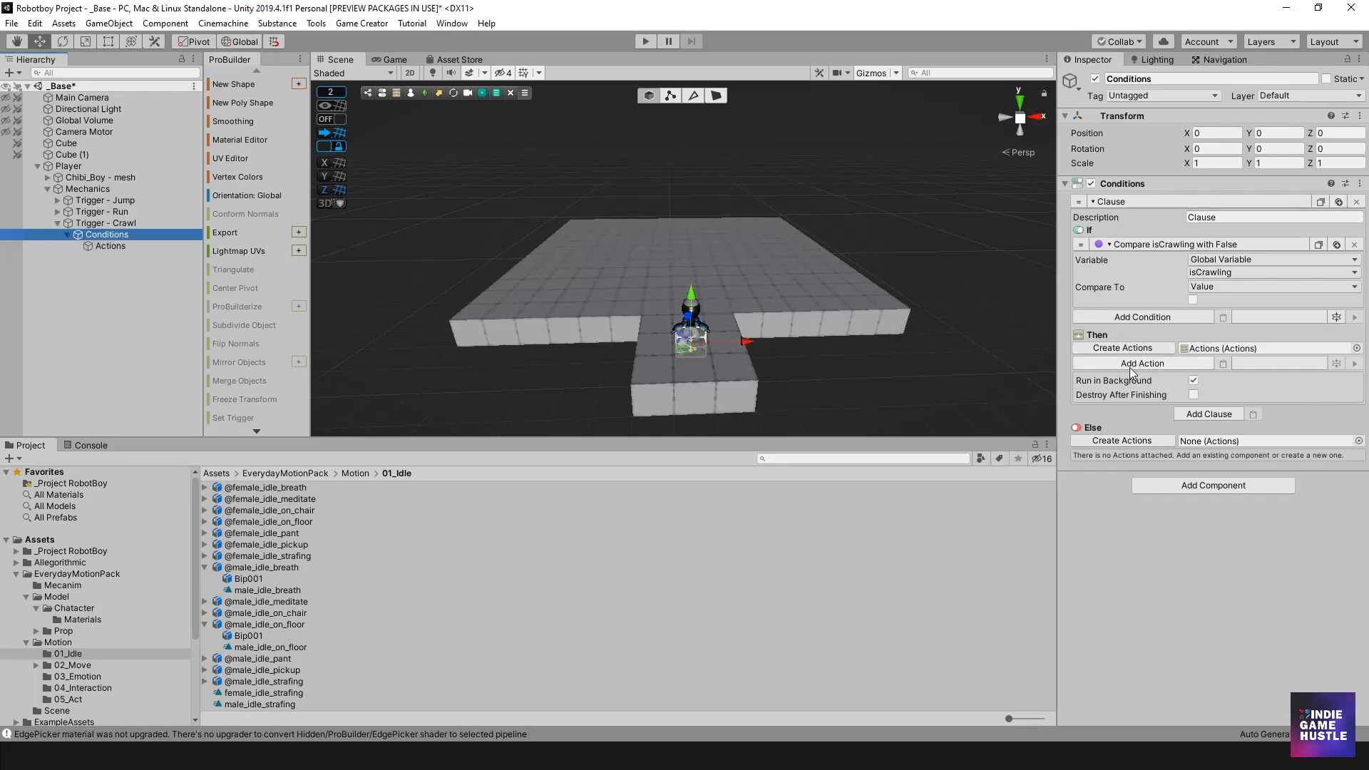
{"action": "left_click", "coordinate": [133, 246]}
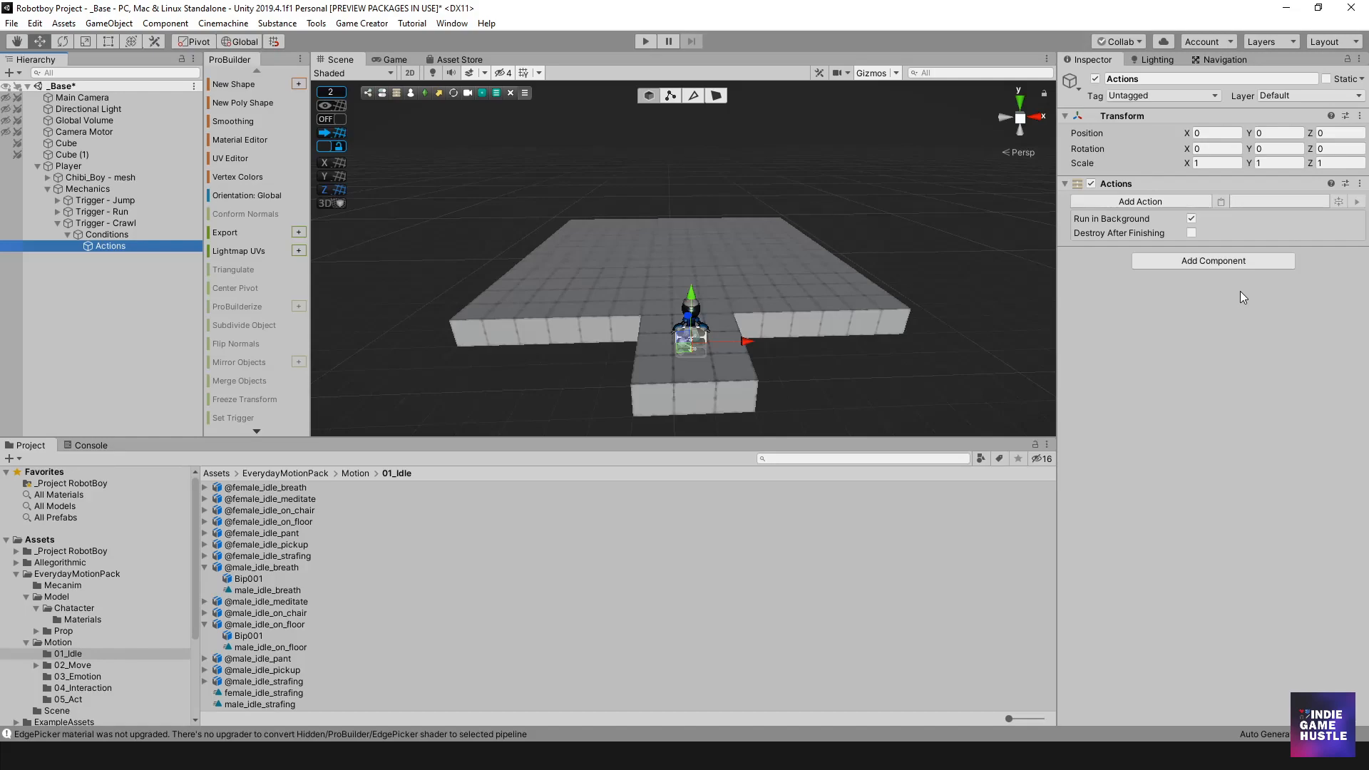
- Collapse the expanded idle models and the EverydayMotionPack folder tree, and enlarge the project browser area
{"action": "left_click", "coordinate": [205, 569]}
{"action": "left_click", "coordinate": [207, 603]}
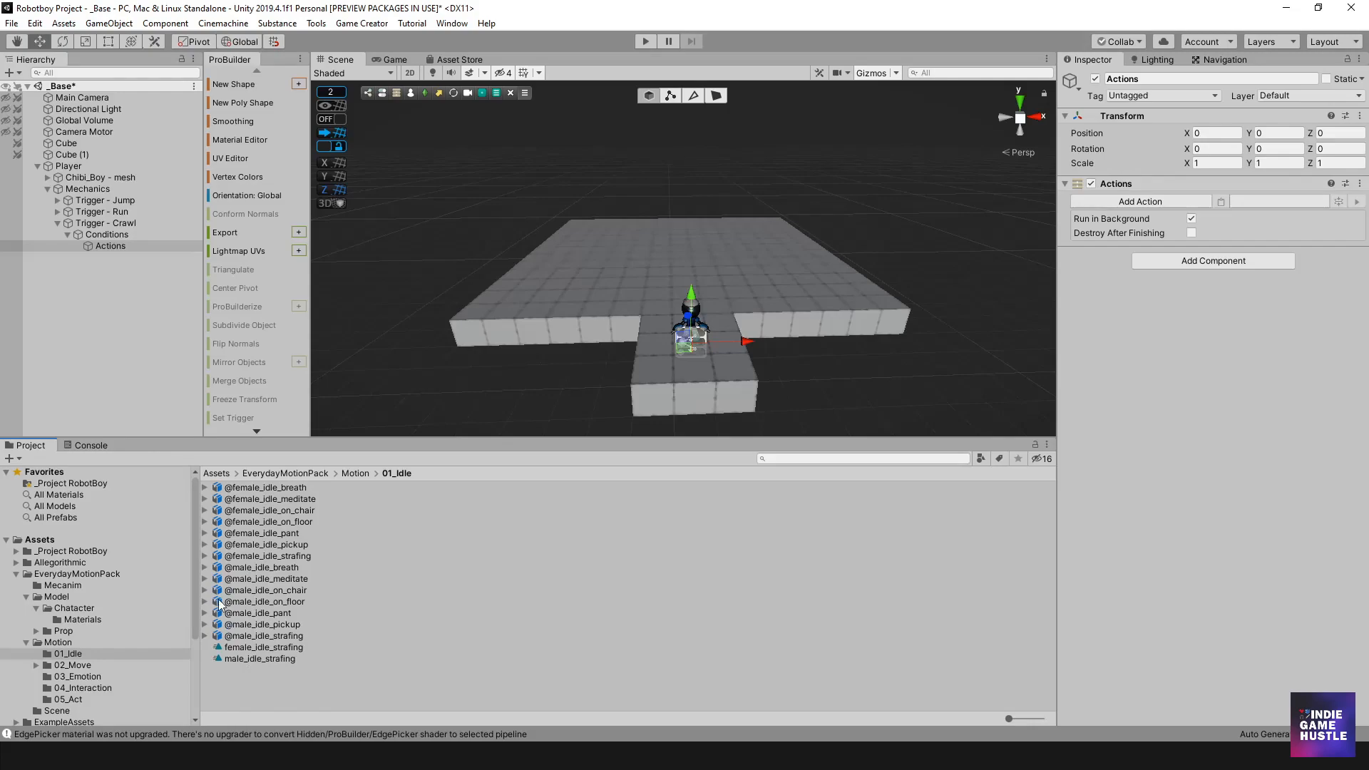
{"action": "left_click", "coordinate": [27, 643]}
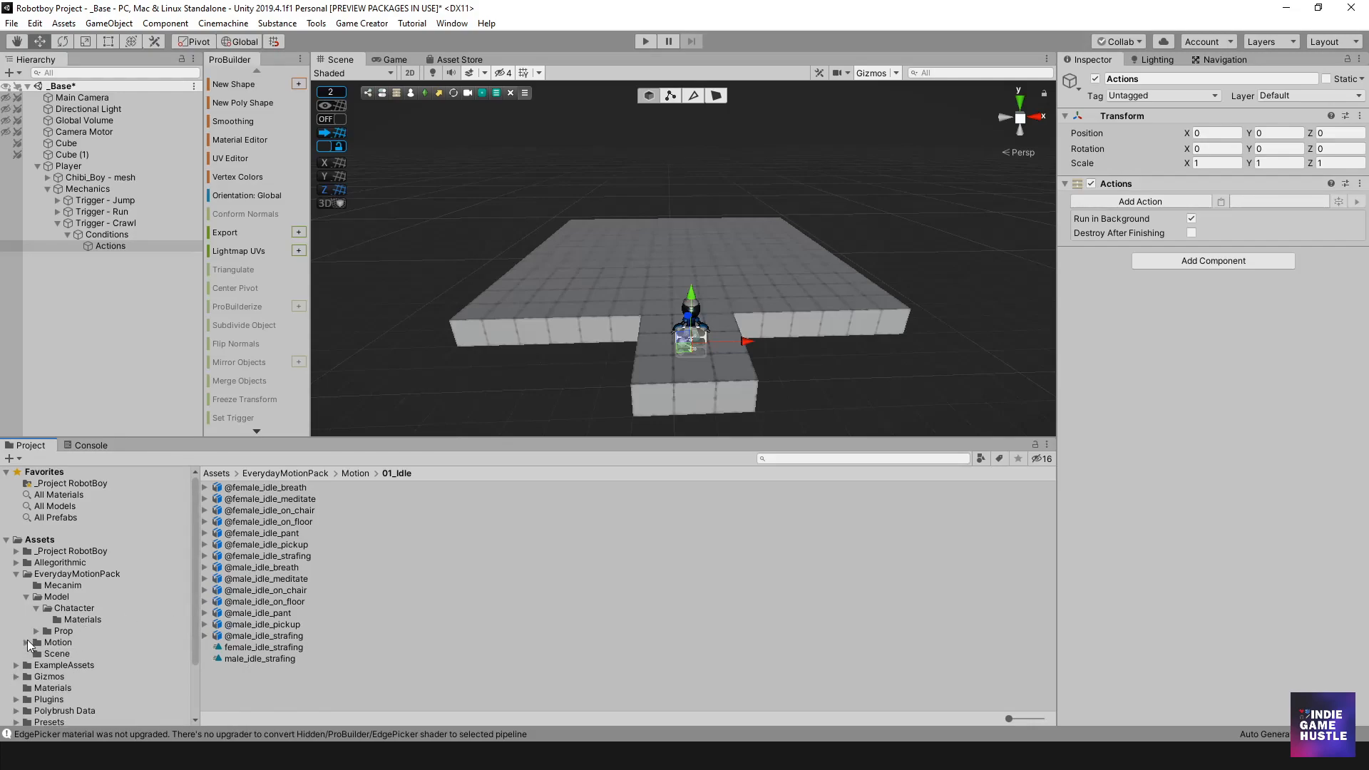
{"action": "left_click", "coordinate": [25, 597]}
{"action": "left_click", "coordinate": [15, 575]}
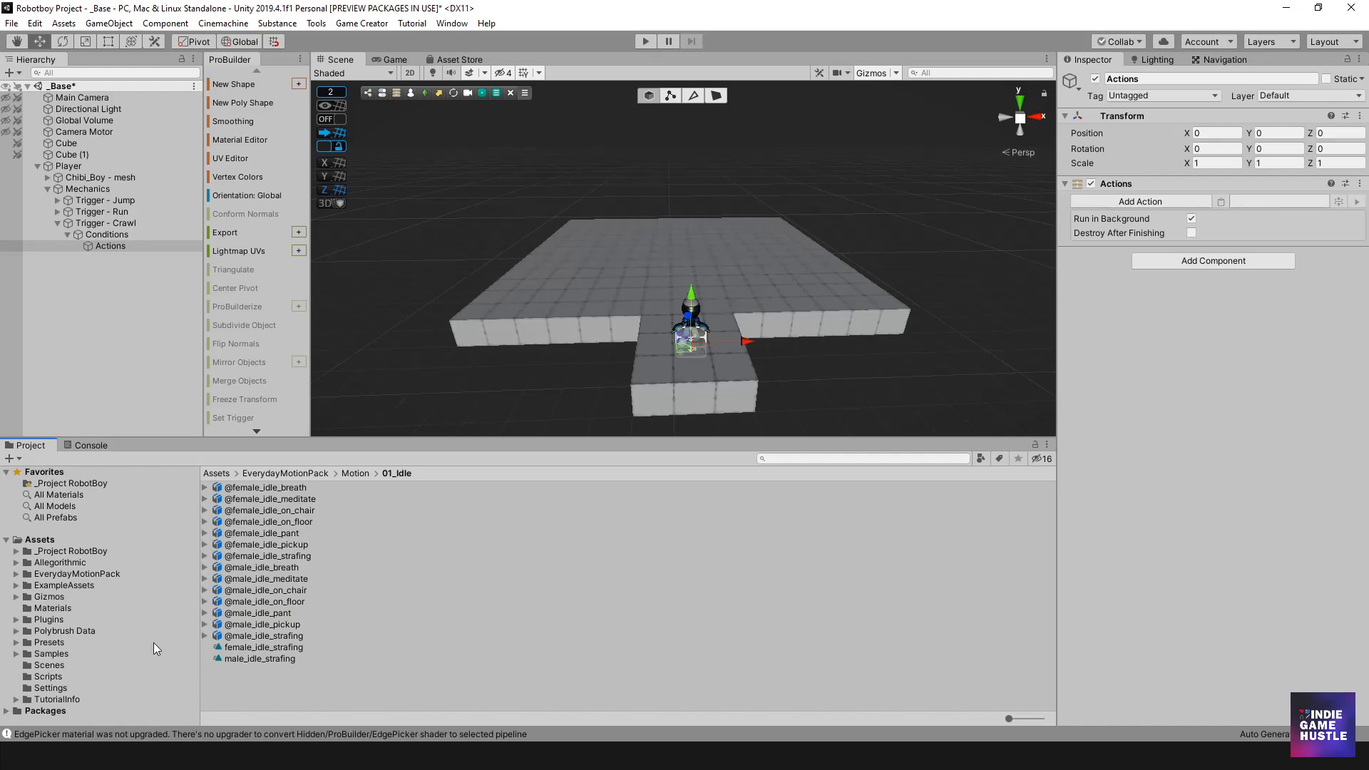
{"action": "left_click_drag", "start_coordinate": [342, 435], "coordinate": [342, 383]}
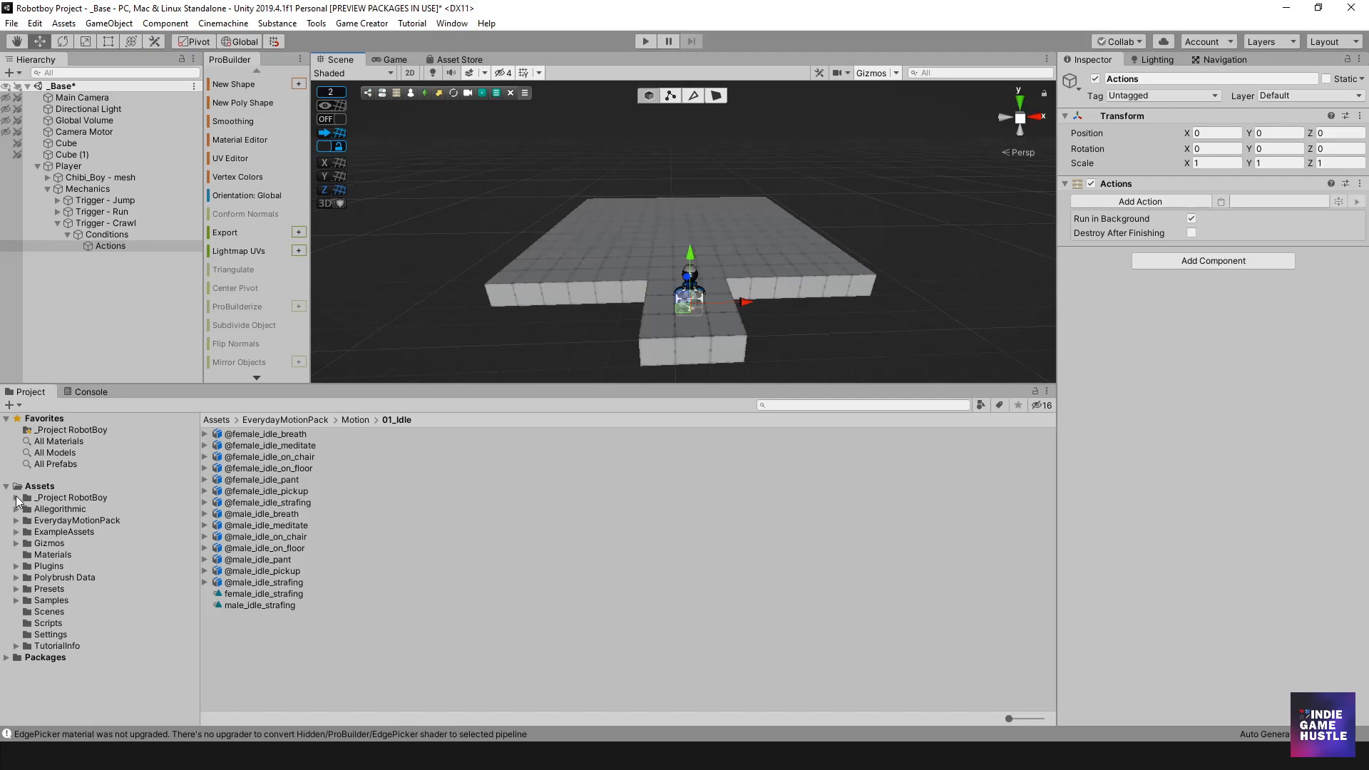
- Move the EverydayMotionPack folder into the Animations folder of _Project RobotBoy and collapse the Animations tree
{"action": "left_click", "coordinate": [16, 498]}
{"action": "left_click", "coordinate": [26, 510]}
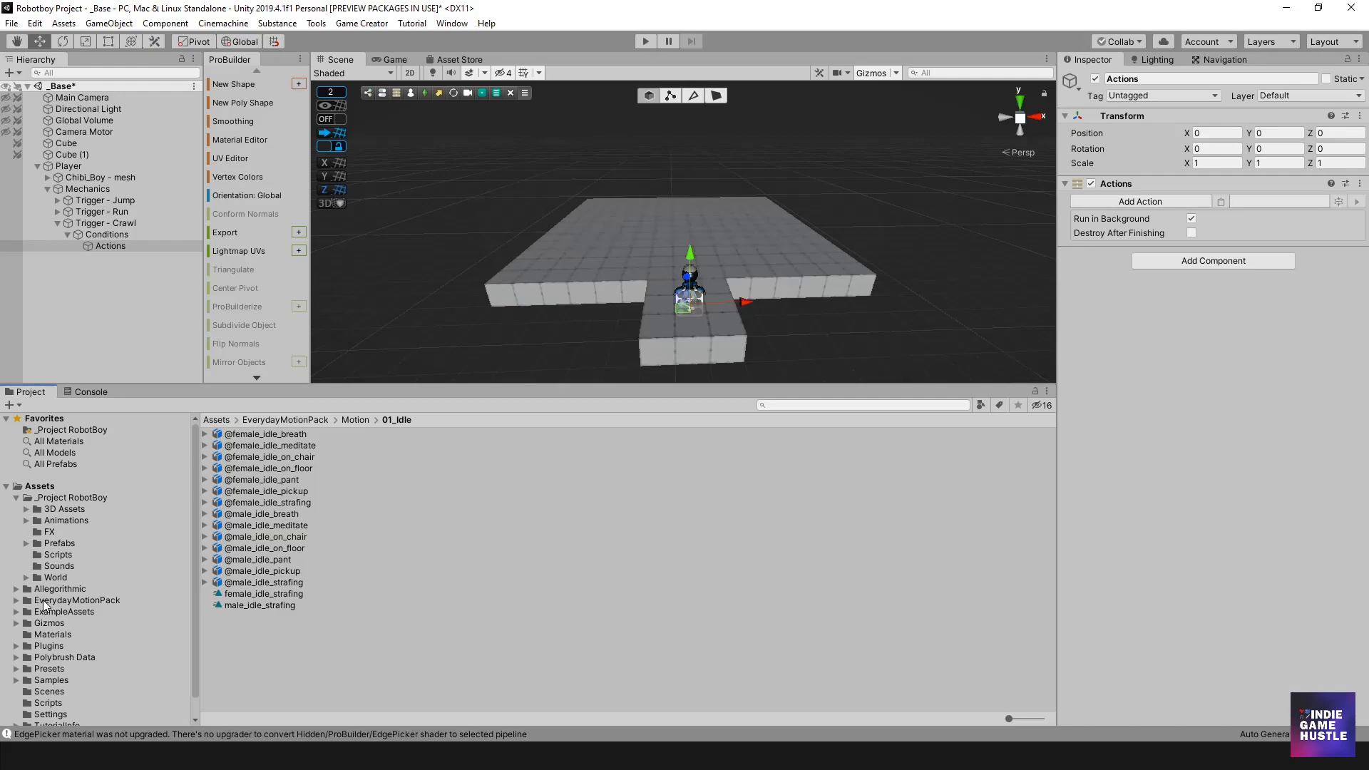
{"action": "left_click", "coordinate": [43, 603]}
{"action": "left_click_drag", "start_coordinate": [60, 524], "coordinate": [60, 525]}
{"action": "left_click", "coordinate": [42, 520]}
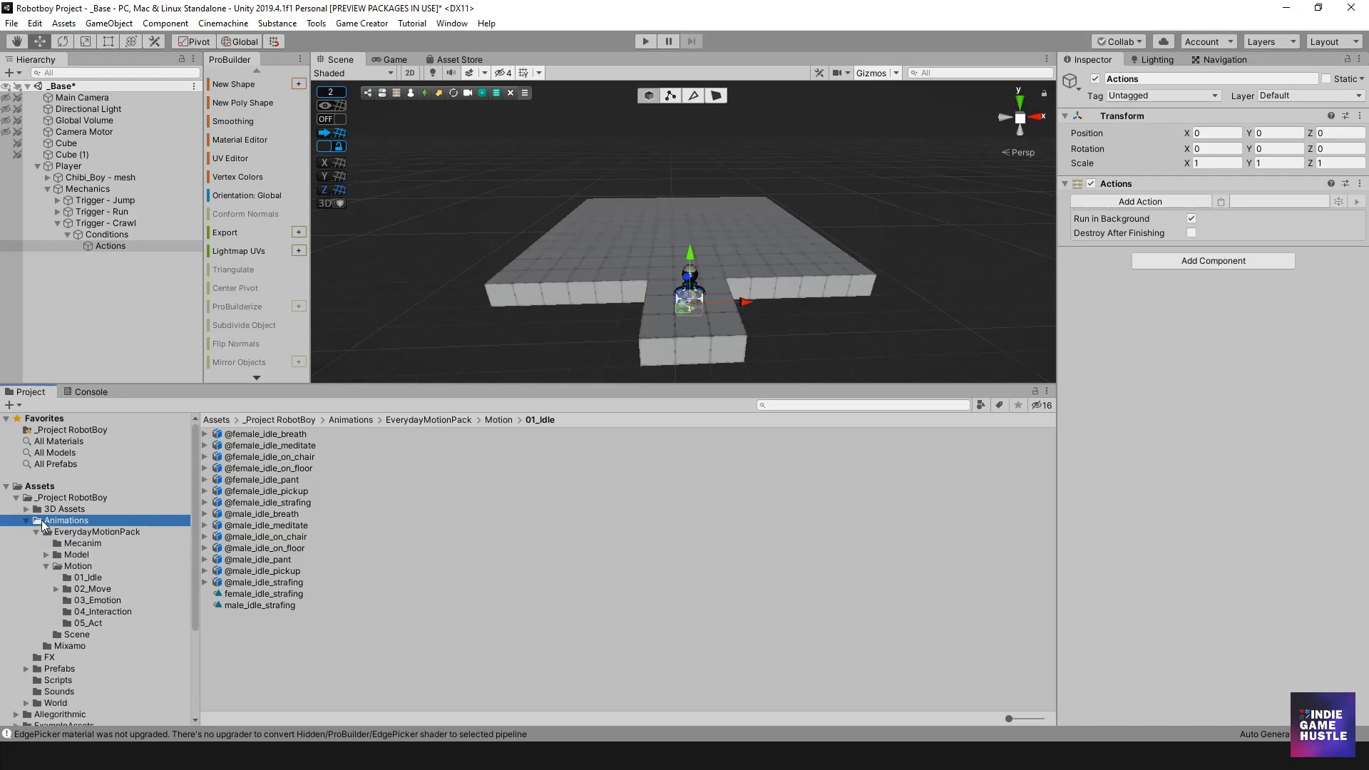
{"action": "left_click", "coordinate": [36, 532]}
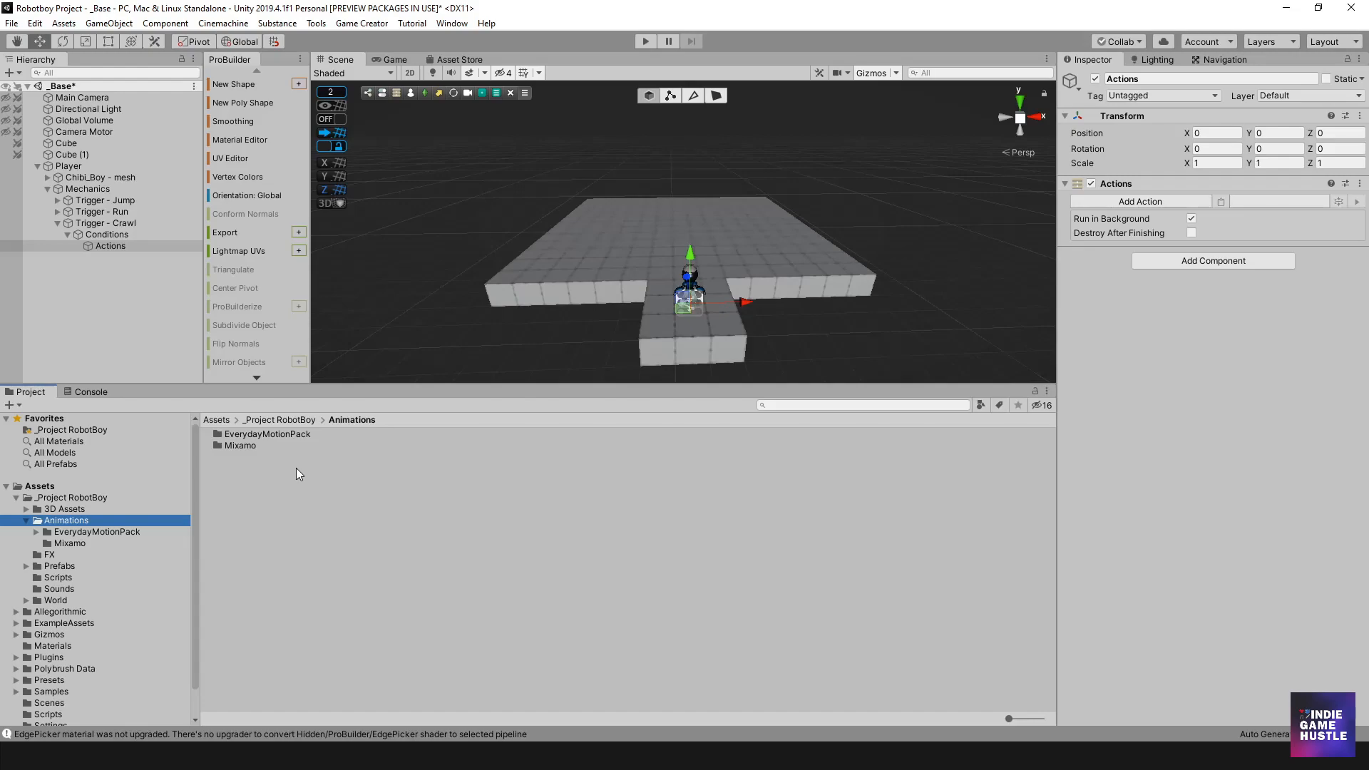
{"action": "left_click", "coordinate": [24, 520]}
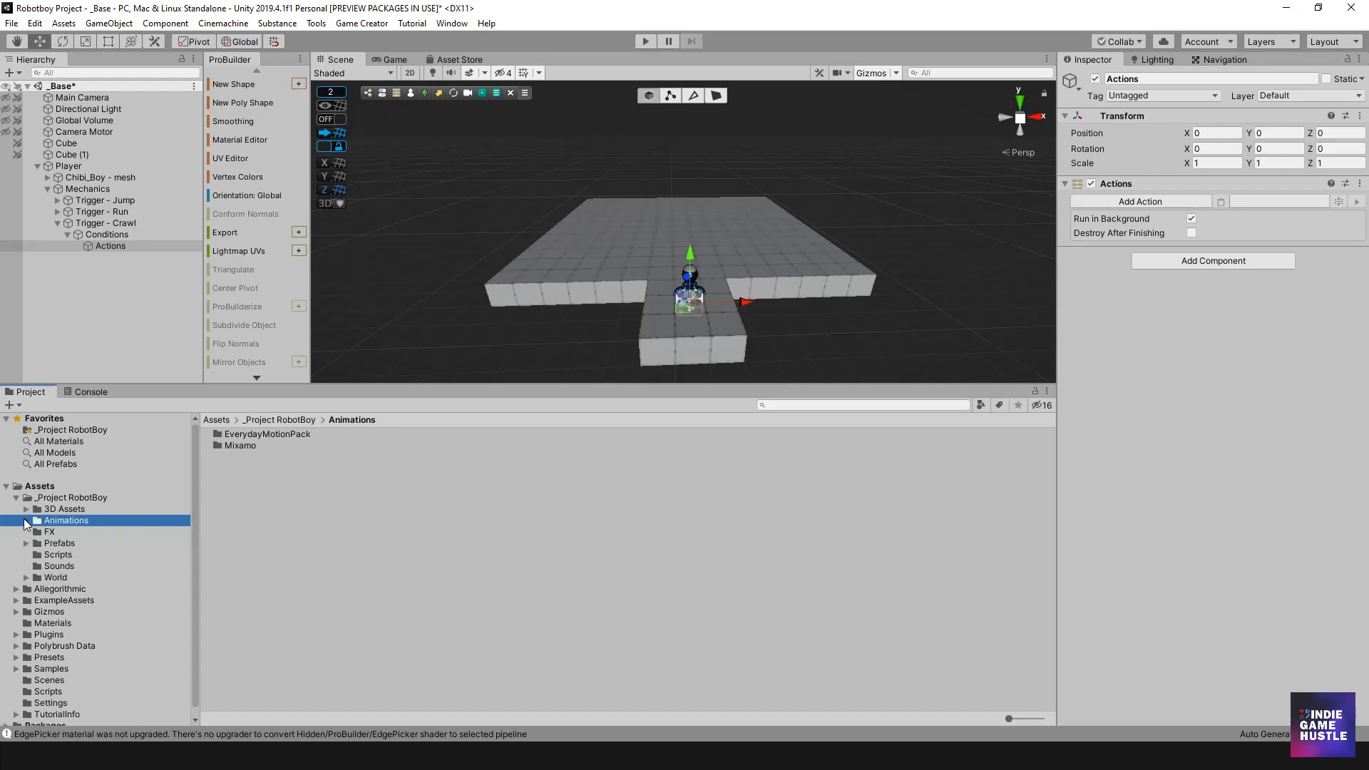
- Open the Hero folder inside Prefabs > Characters of _Project RobotBoy
{"action": "left_click", "coordinate": [54, 545]}
{"action": "double_click", "coordinate": [243, 435]}
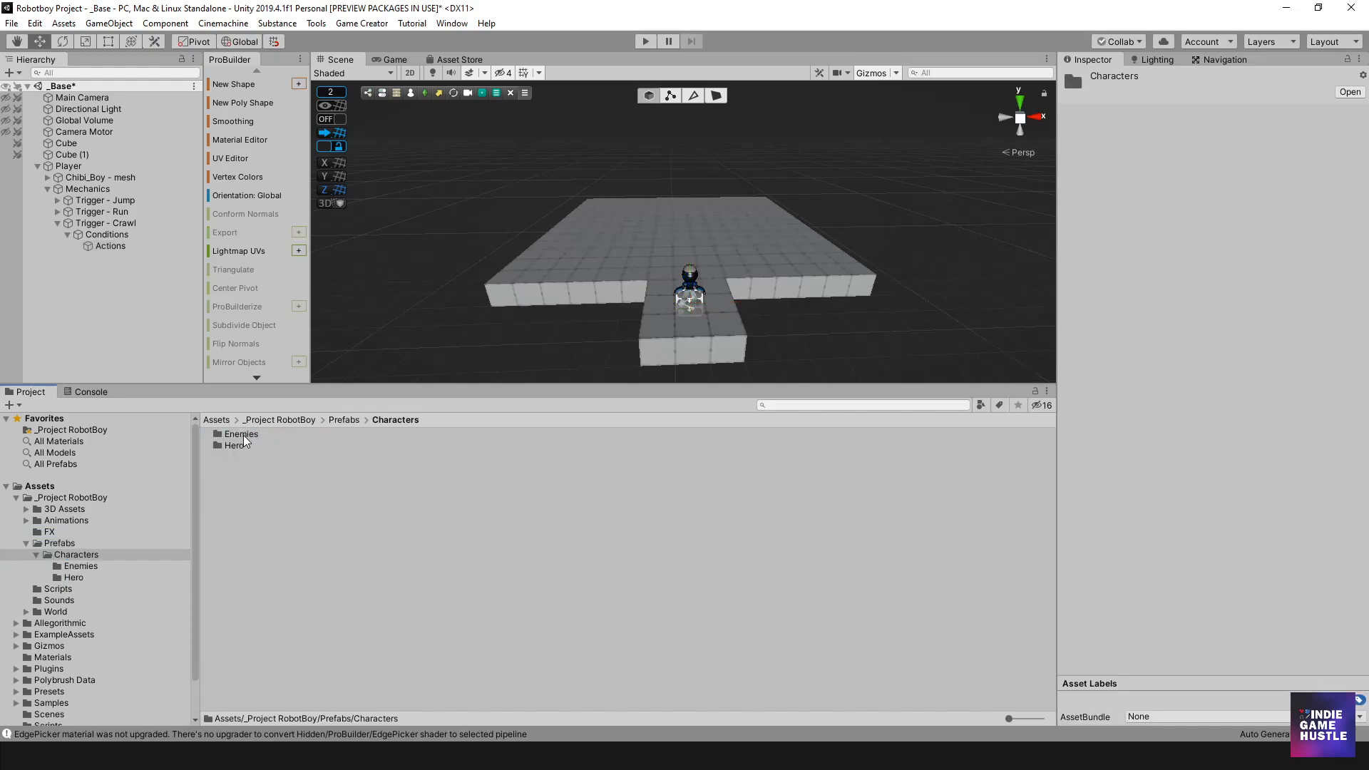
{"action": "double_click", "coordinate": [237, 447]}
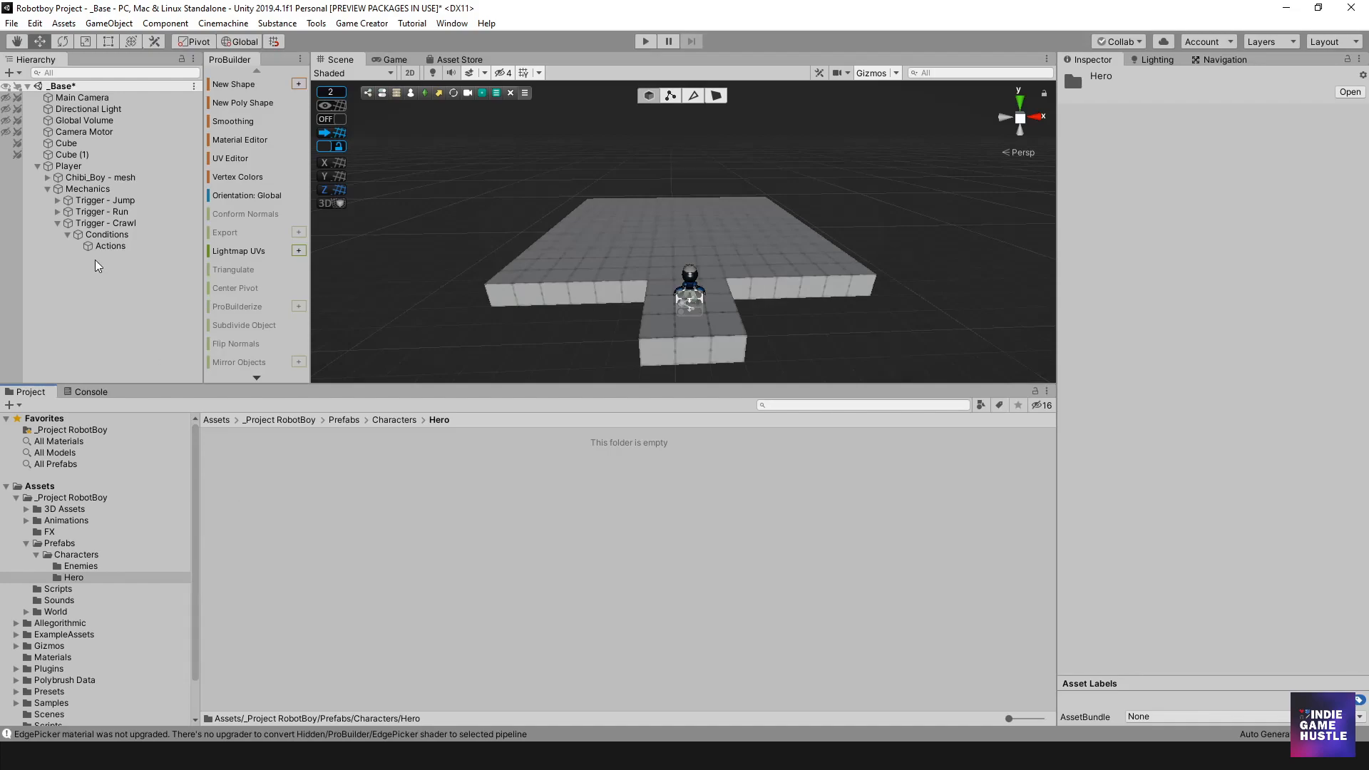
- Review the Player's Character Animator settings, and create a Game Creator Locomotion State asset in the Hero folder
{"action": "left_click", "coordinate": [69, 167]}
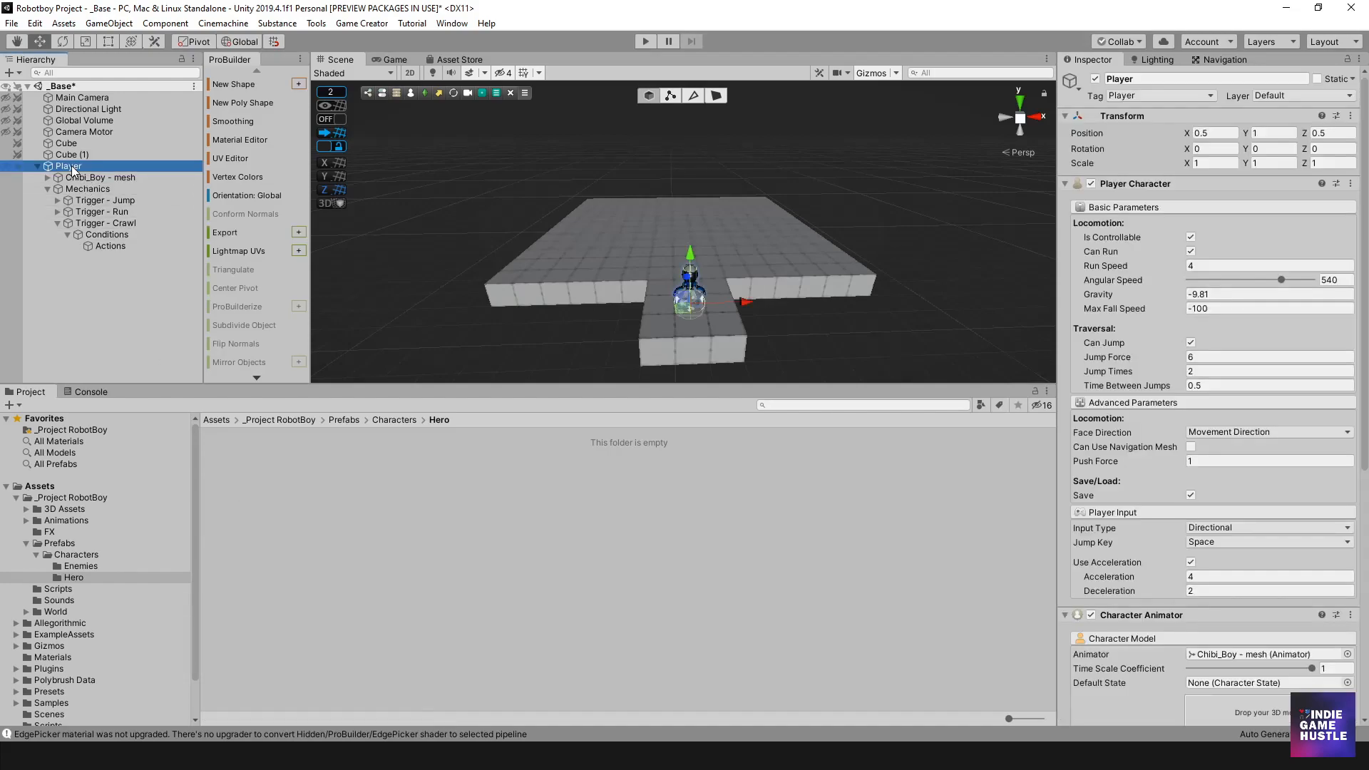
{"action": "left_click_drag", "start_coordinate": [1366, 223], "coordinate": [1367, 334]}
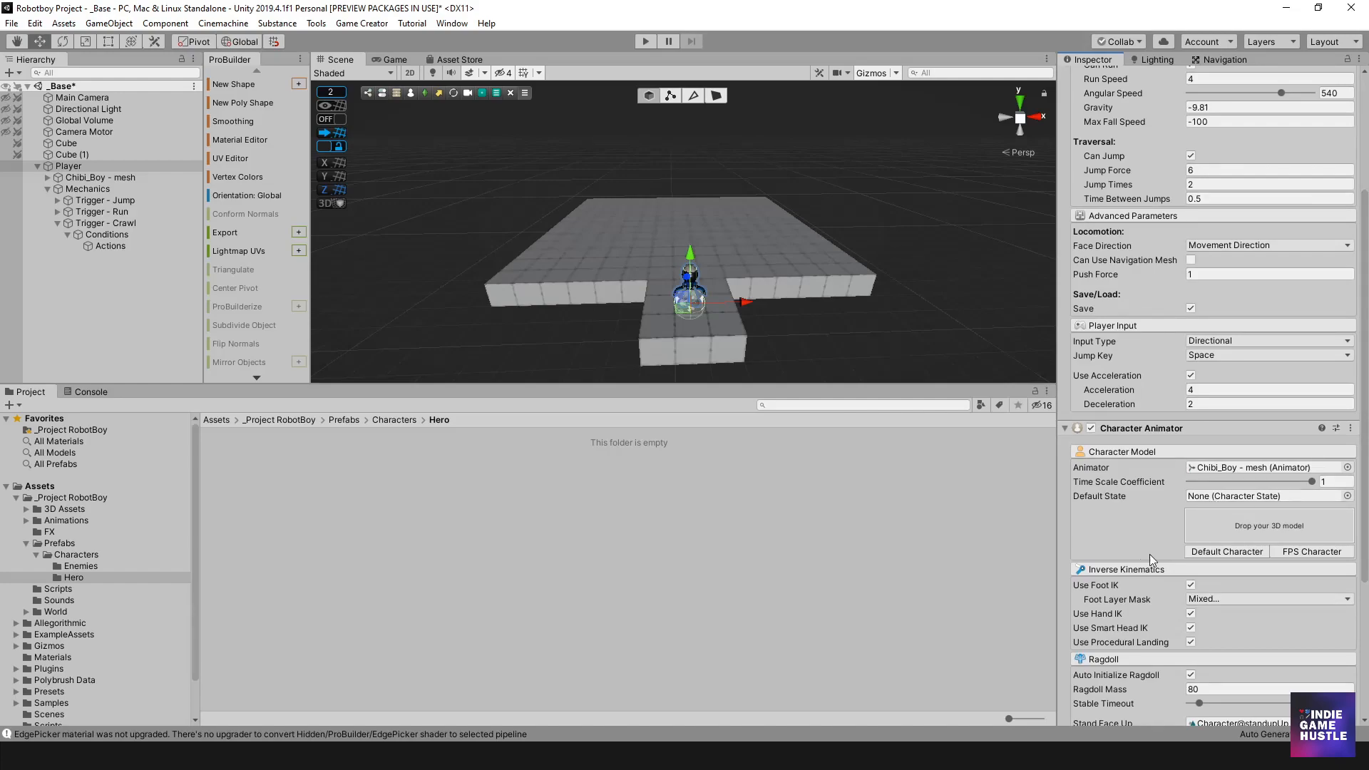
{"action": "right_click", "coordinate": [255, 461]}
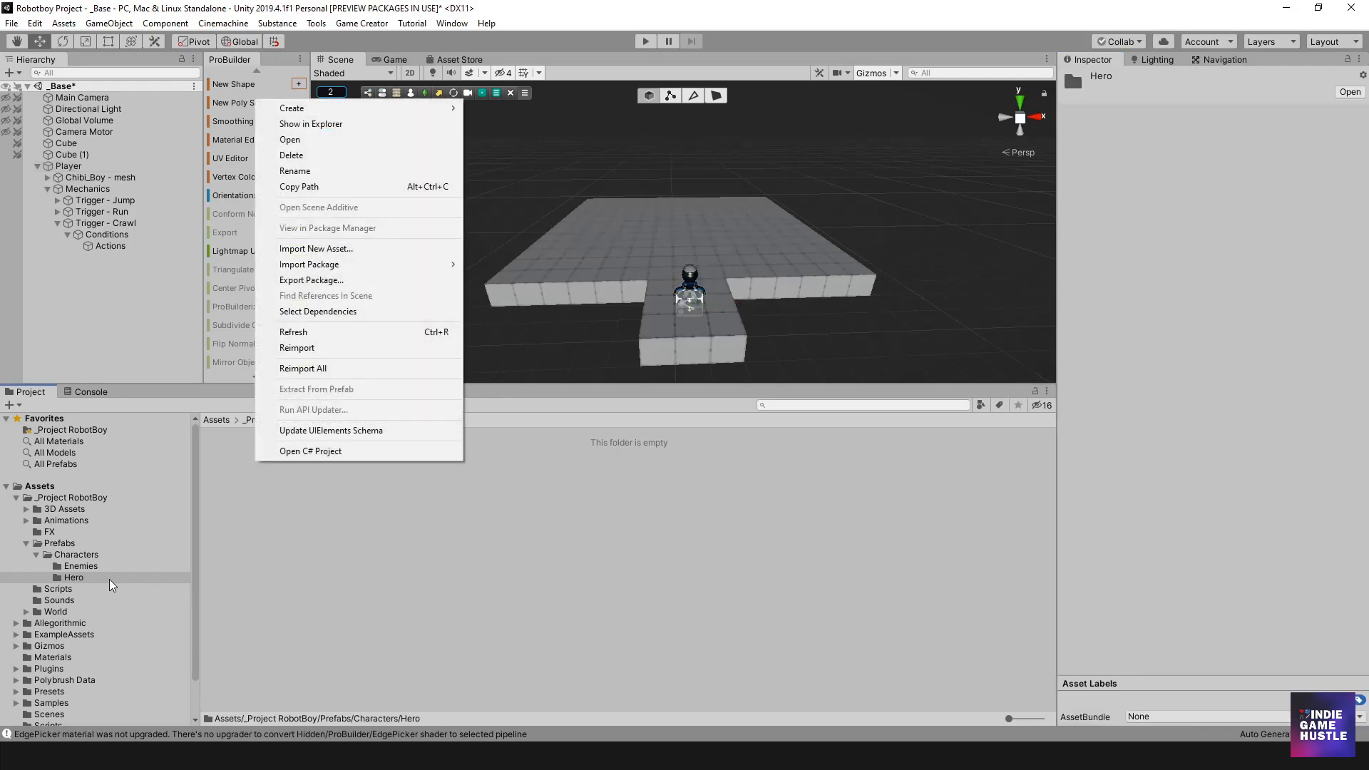
{"action": "mouse_move", "coordinate": [413, 110]}
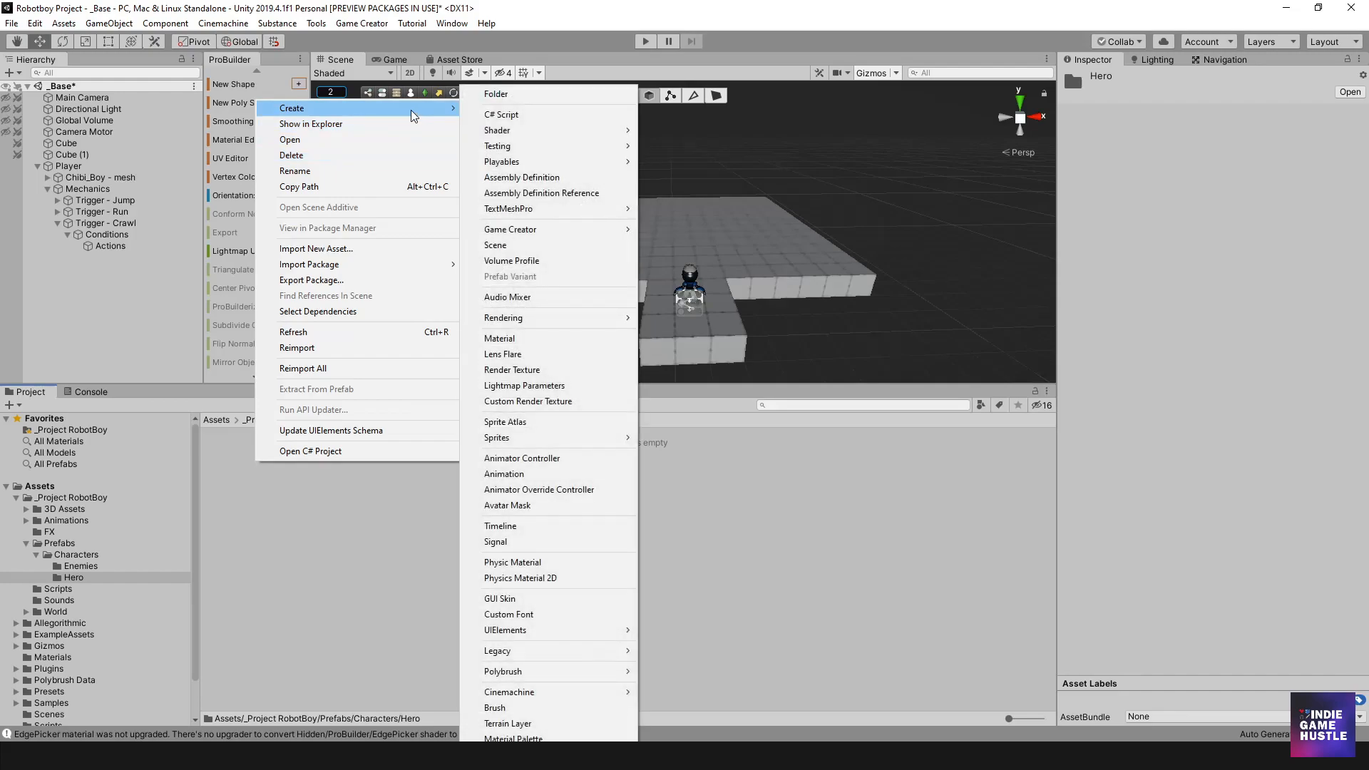
{"action": "mouse_move", "coordinate": [575, 229]}
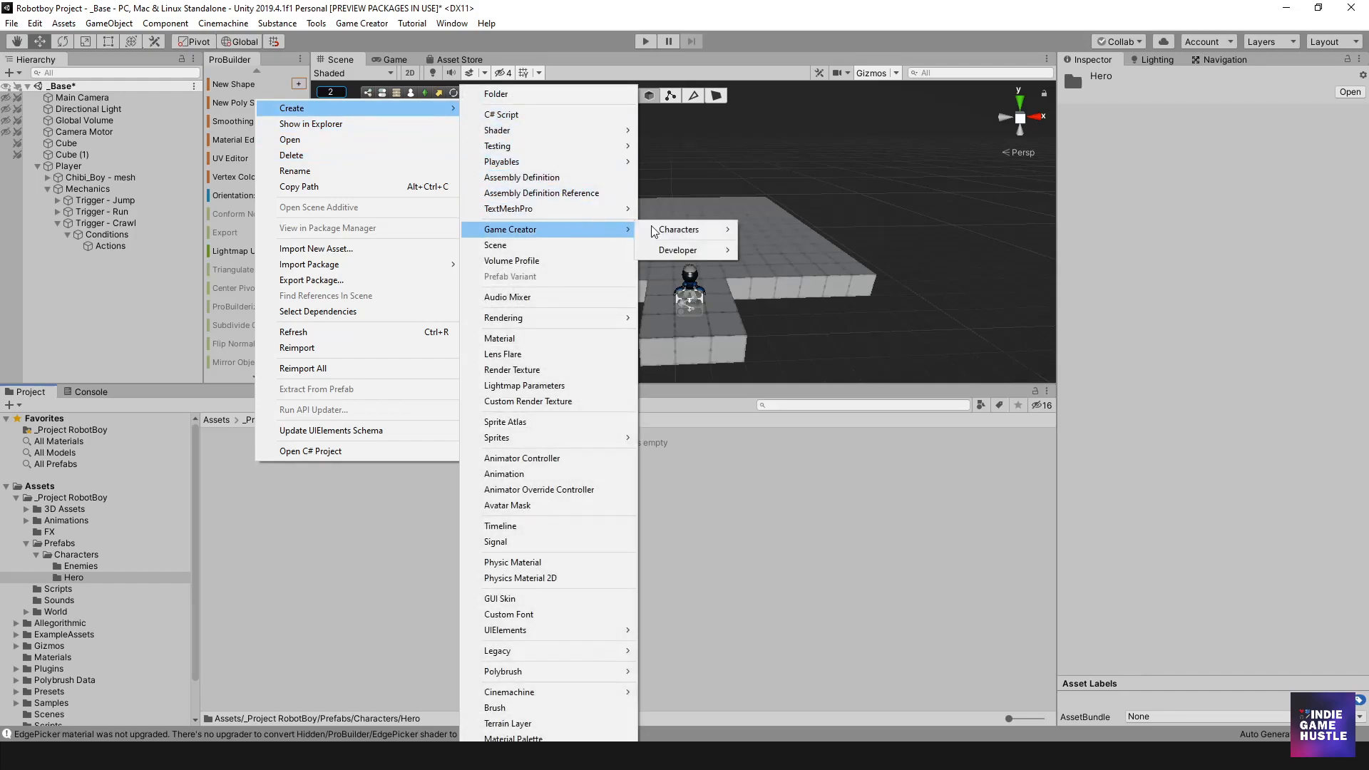
{"action": "mouse_move", "coordinate": [696, 230]}
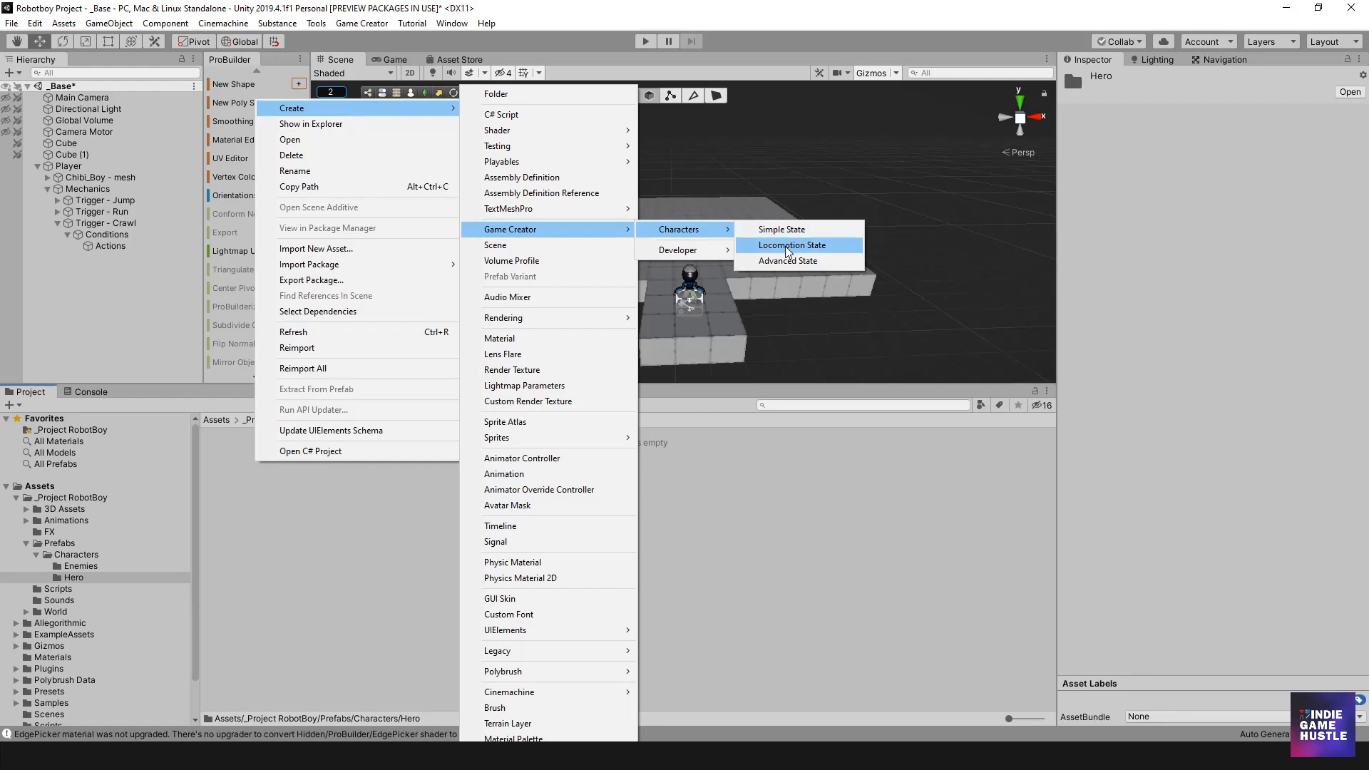
{"action": "left_click", "coordinate": [788, 248]}
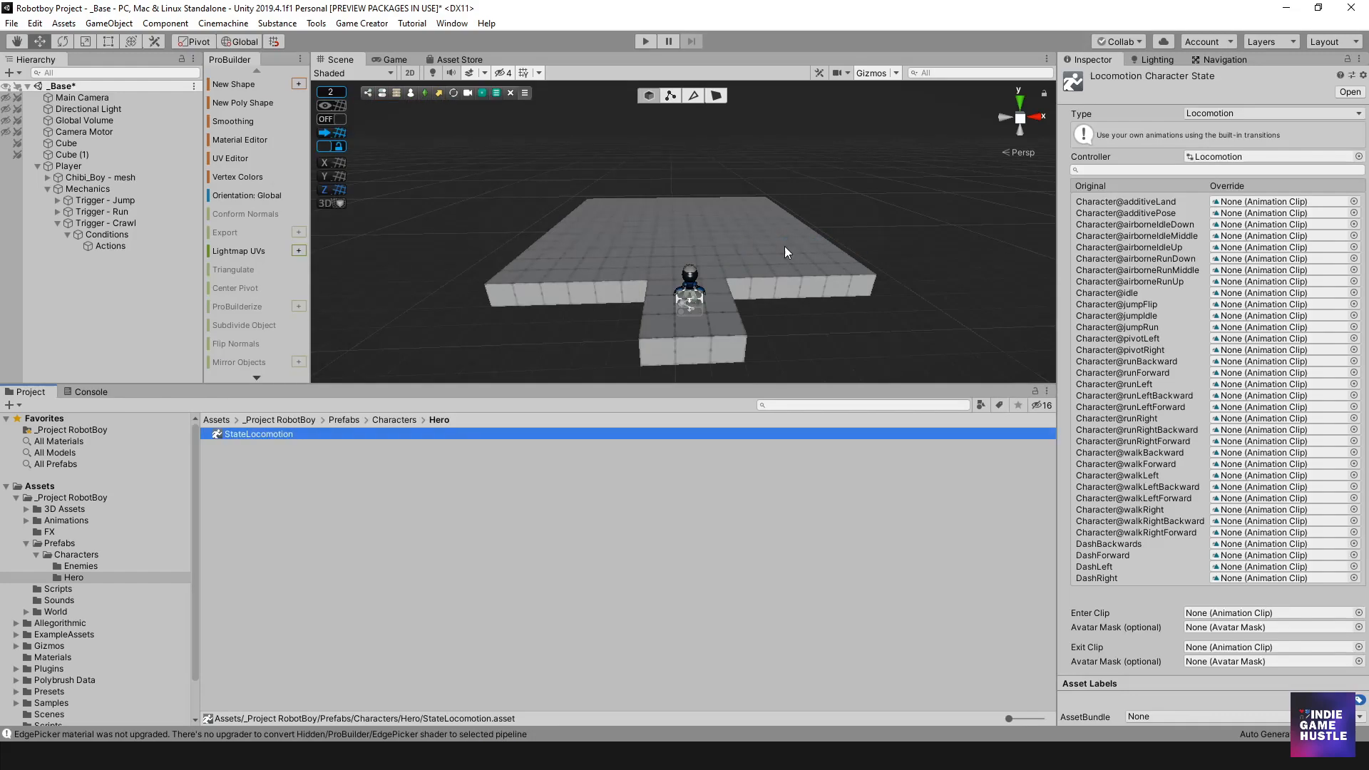
- Rename the new locomotion state asset to "Crawl - StateLocomotion" and show its animation overrides
{"action": "left_click", "coordinate": [329, 472]}
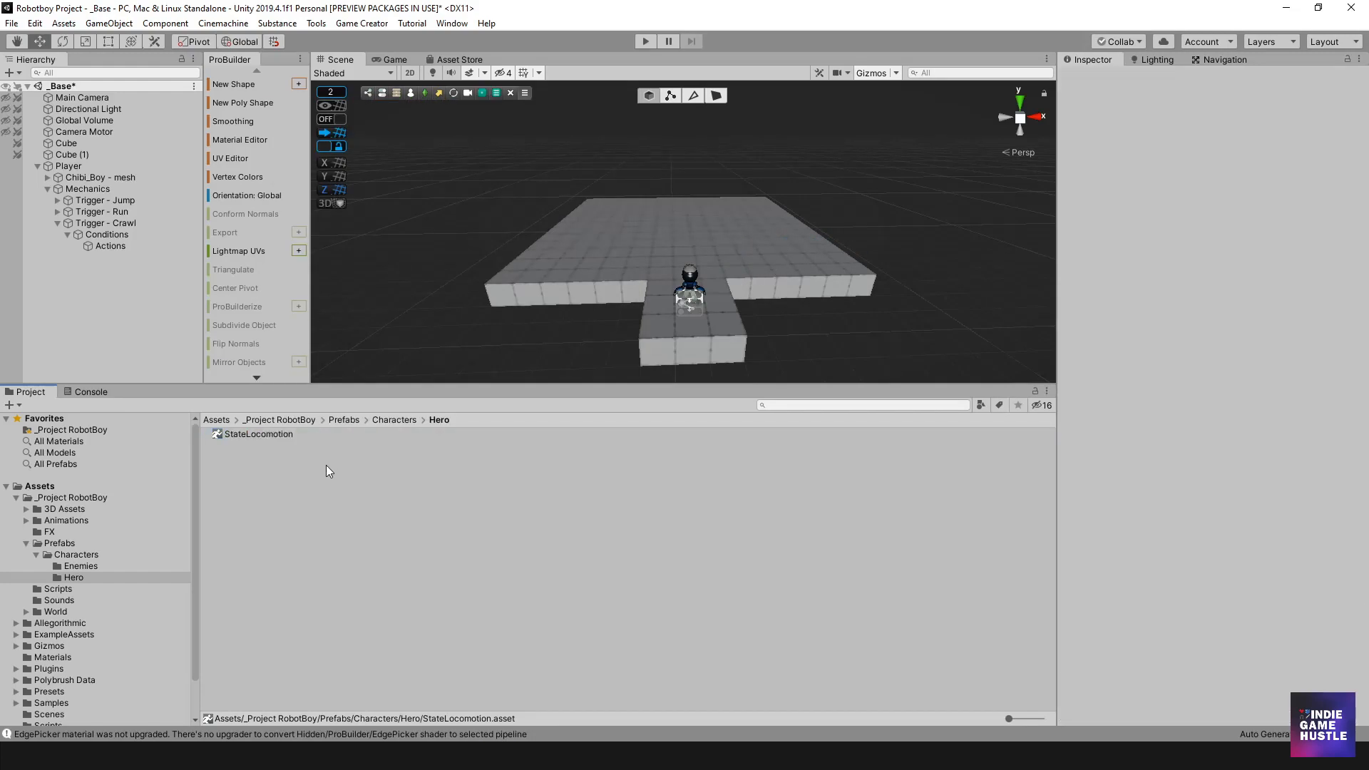
{"action": "left_click", "coordinate": [258, 436]}
{"action": "left_click", "coordinate": [255, 435]}
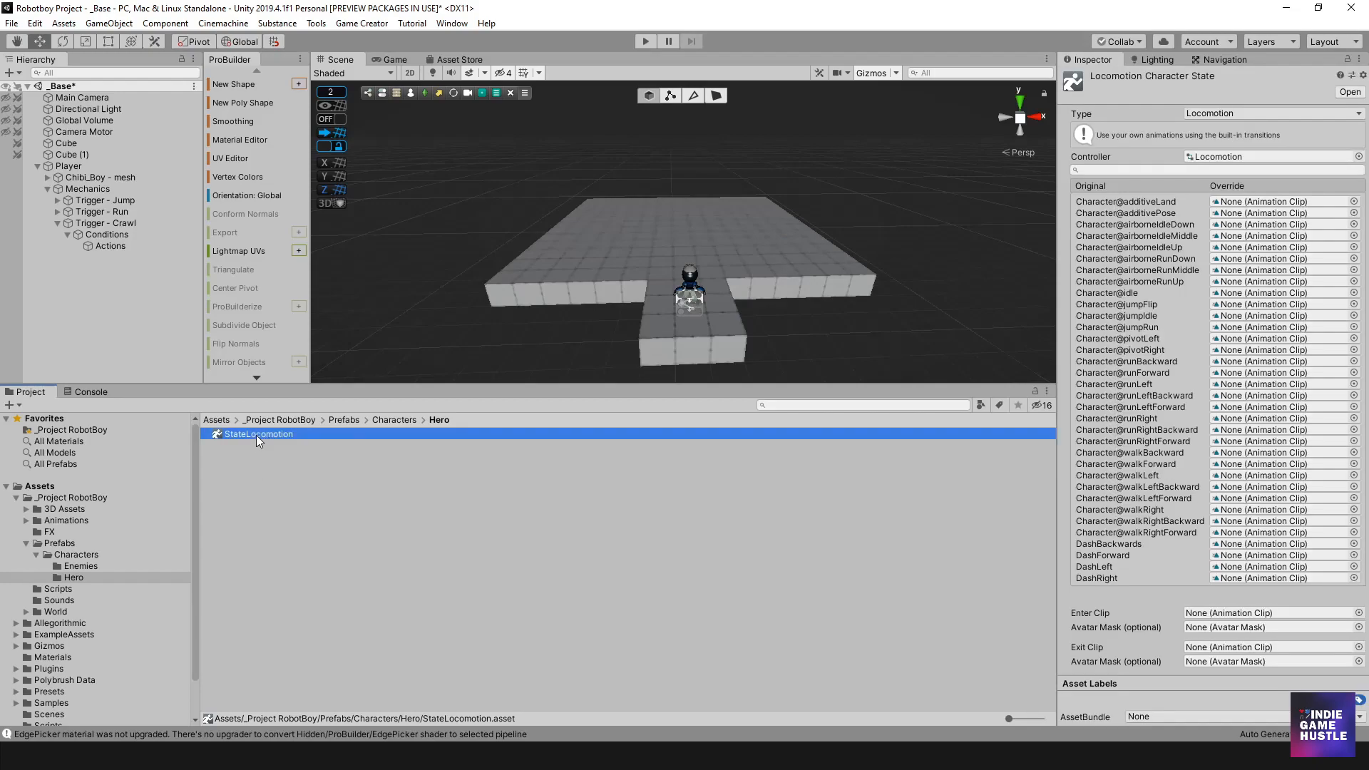
{"action": "type", "text": "Crawl "}
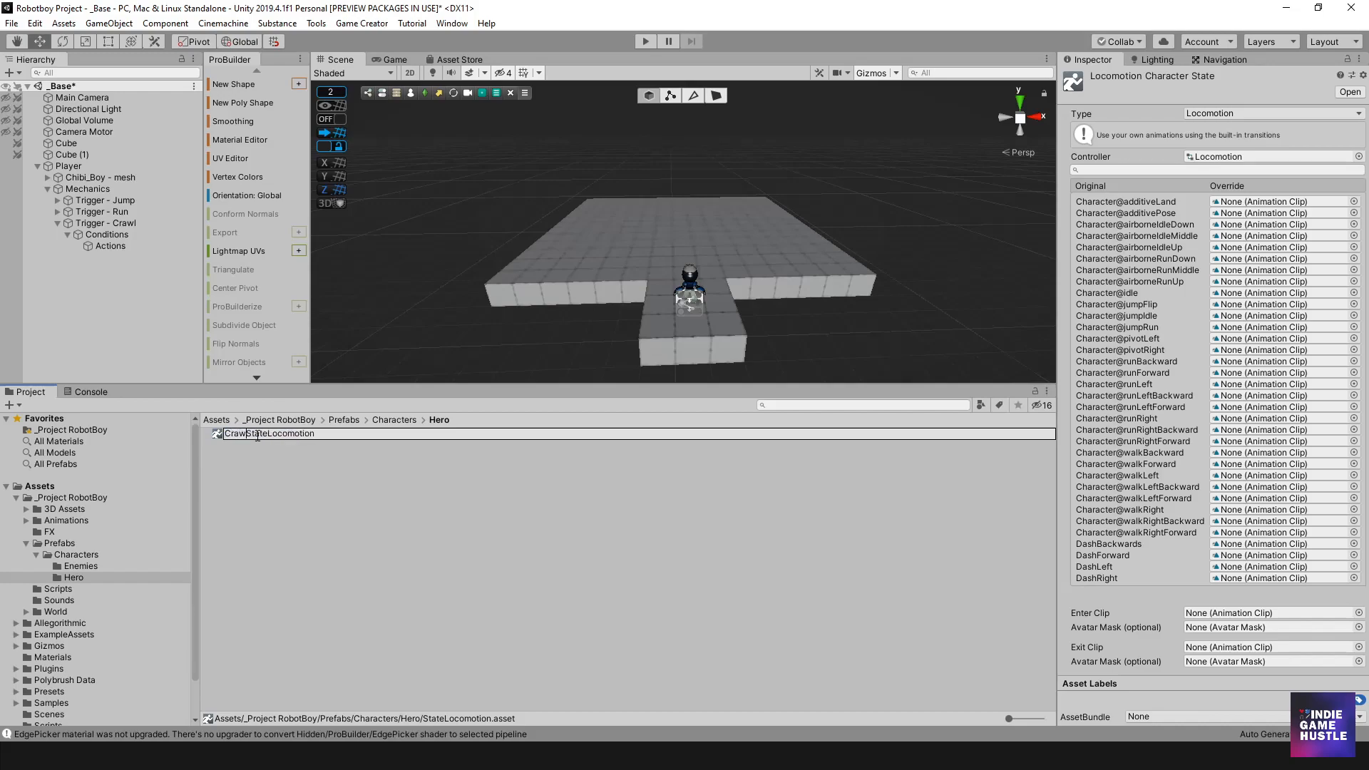
{"action": "type", "text": "-"}
{"action": "key", "text": "Return"}
{"action": "left_click", "coordinate": [279, 468]}
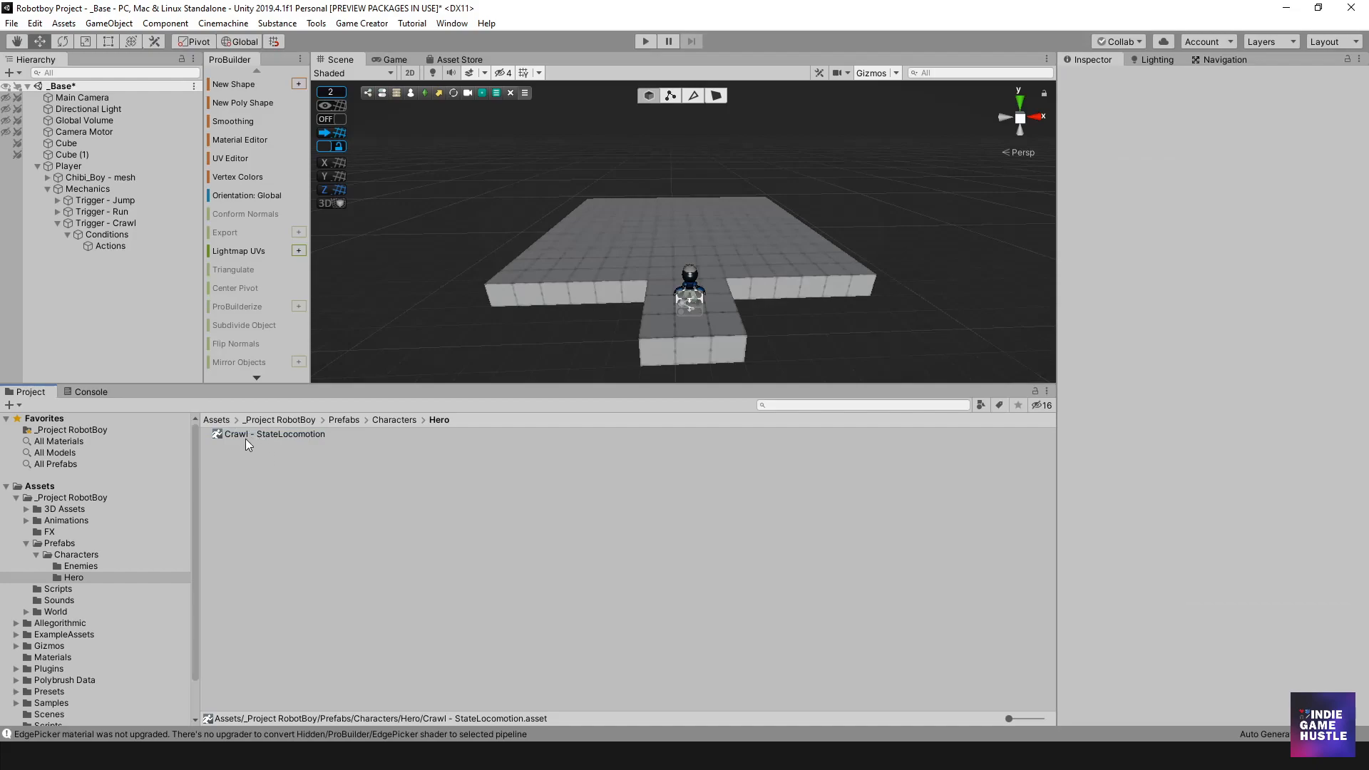
{"action": "left_click", "coordinate": [280, 432]}
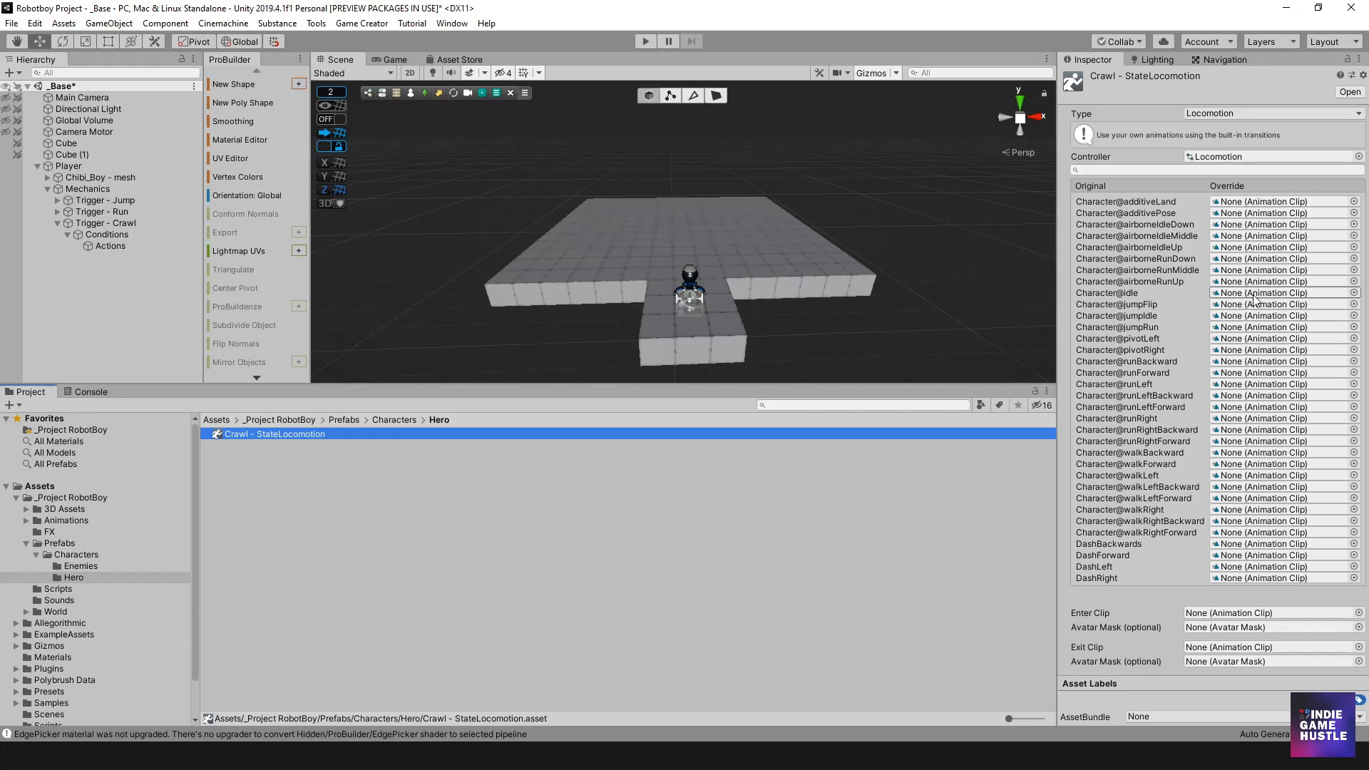
- Override the Character@idle animation of Crawl - StateLocomotion with the female_move_crawl clip
{"action": "left_click", "coordinate": [1354, 293]}
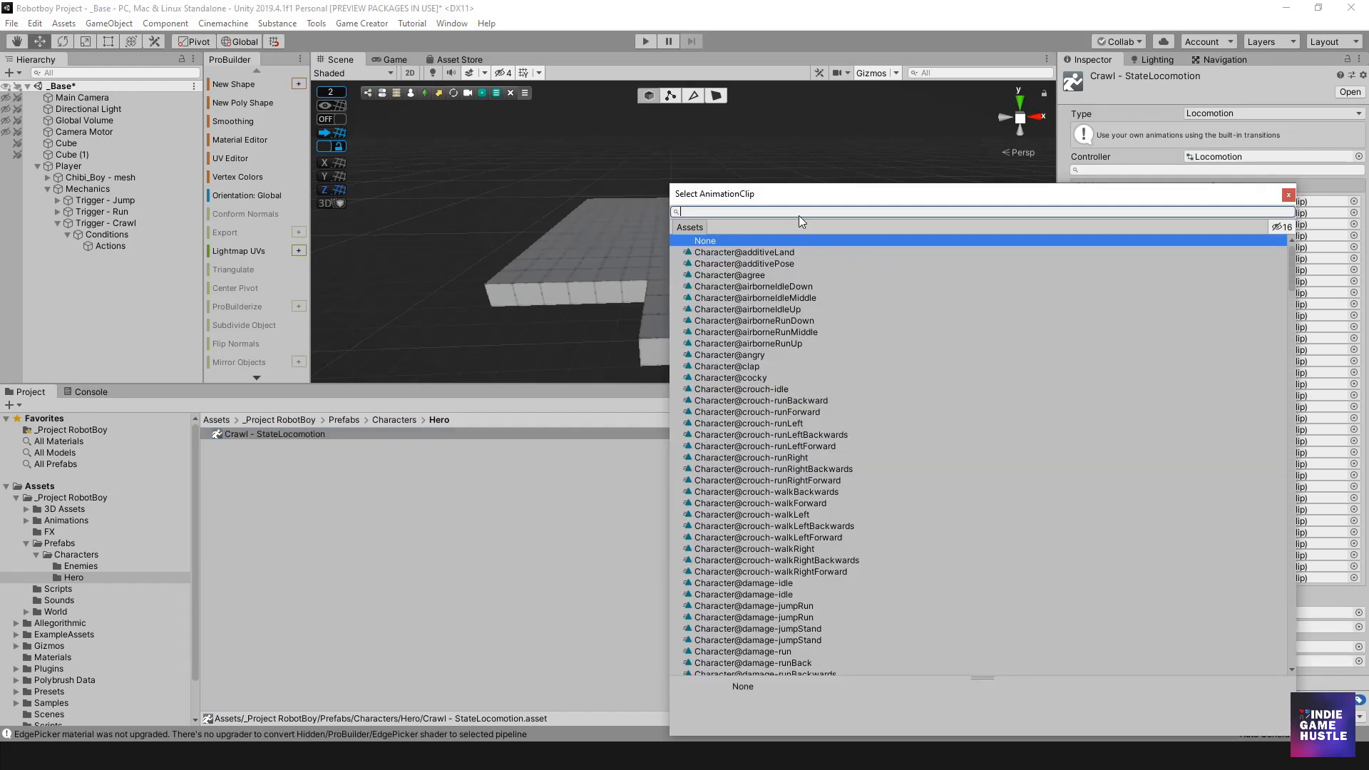
{"action": "type", "text": "Crawl"}
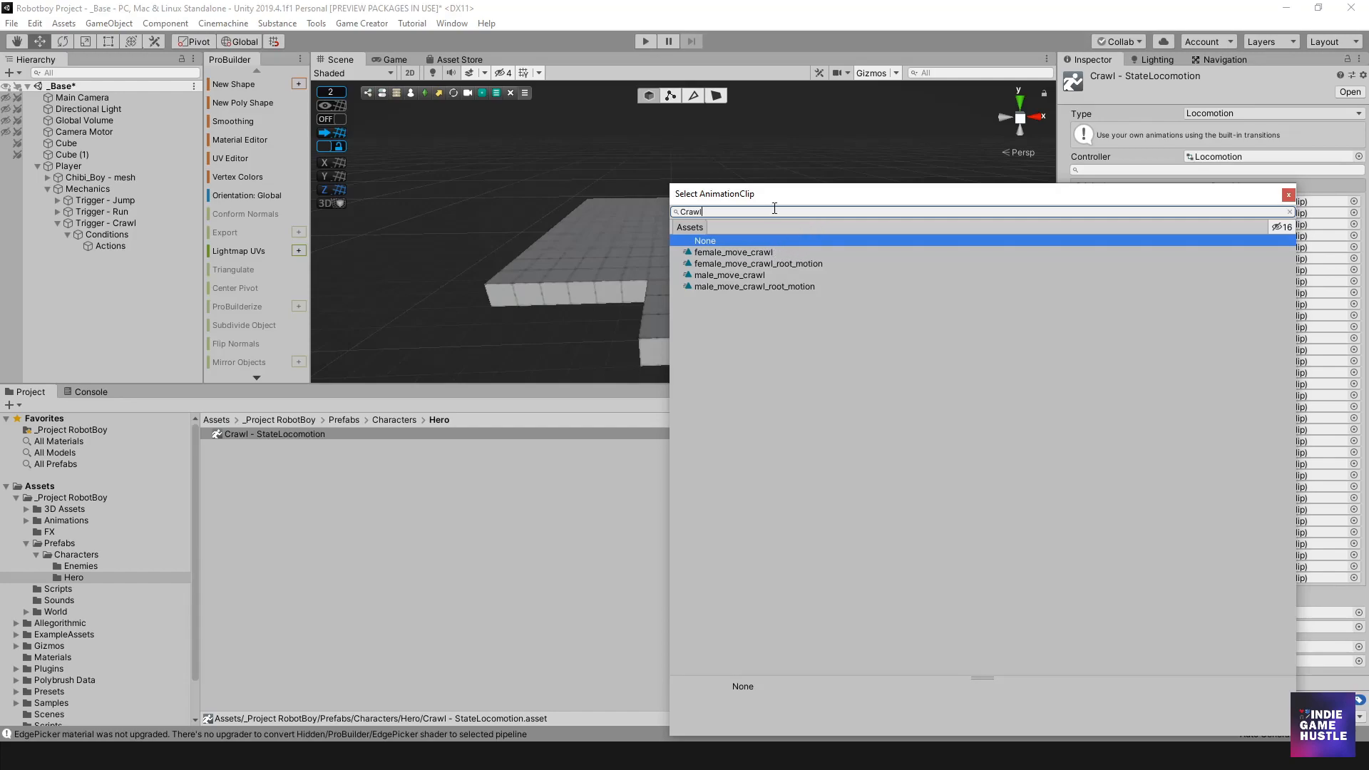
{"action": "left_click_drag", "start_coordinate": [792, 200], "coordinate": [739, 192]}
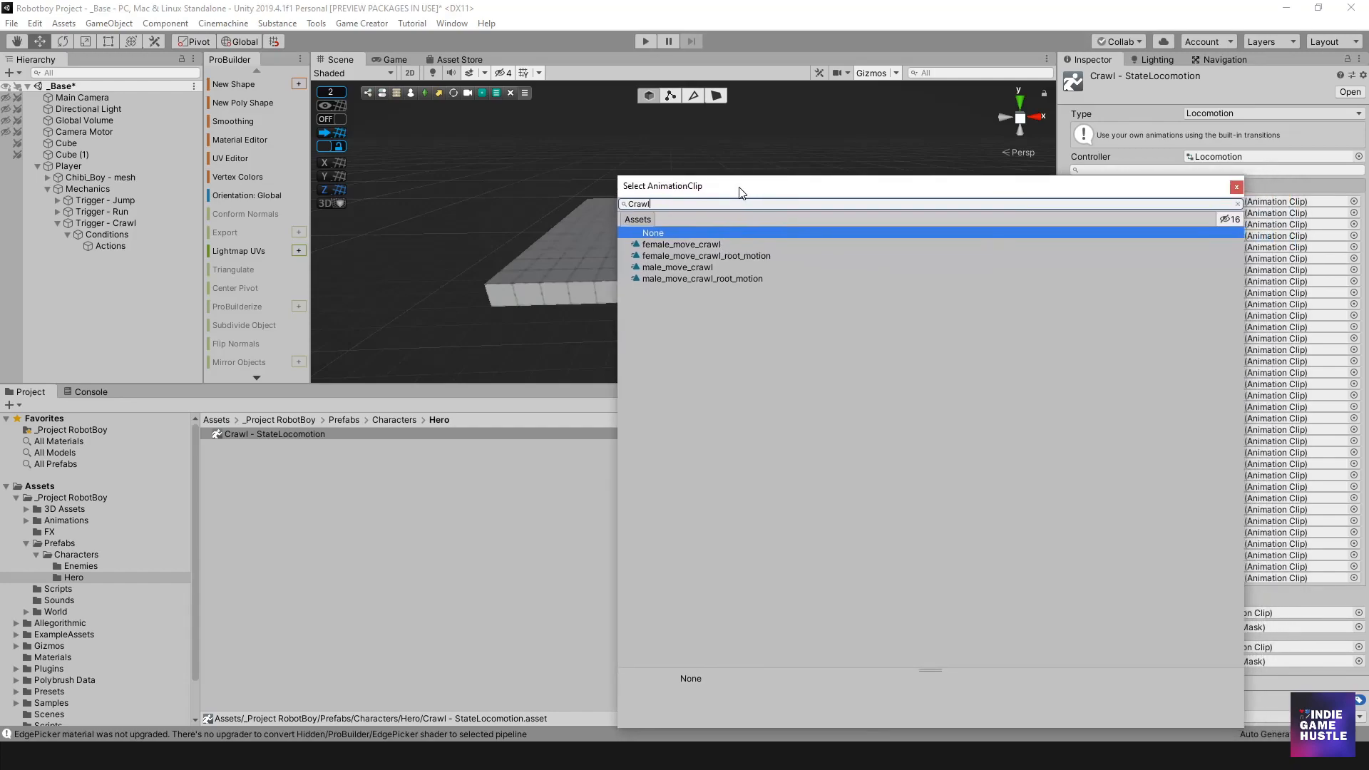
{"action": "left_click", "coordinate": [681, 245]}
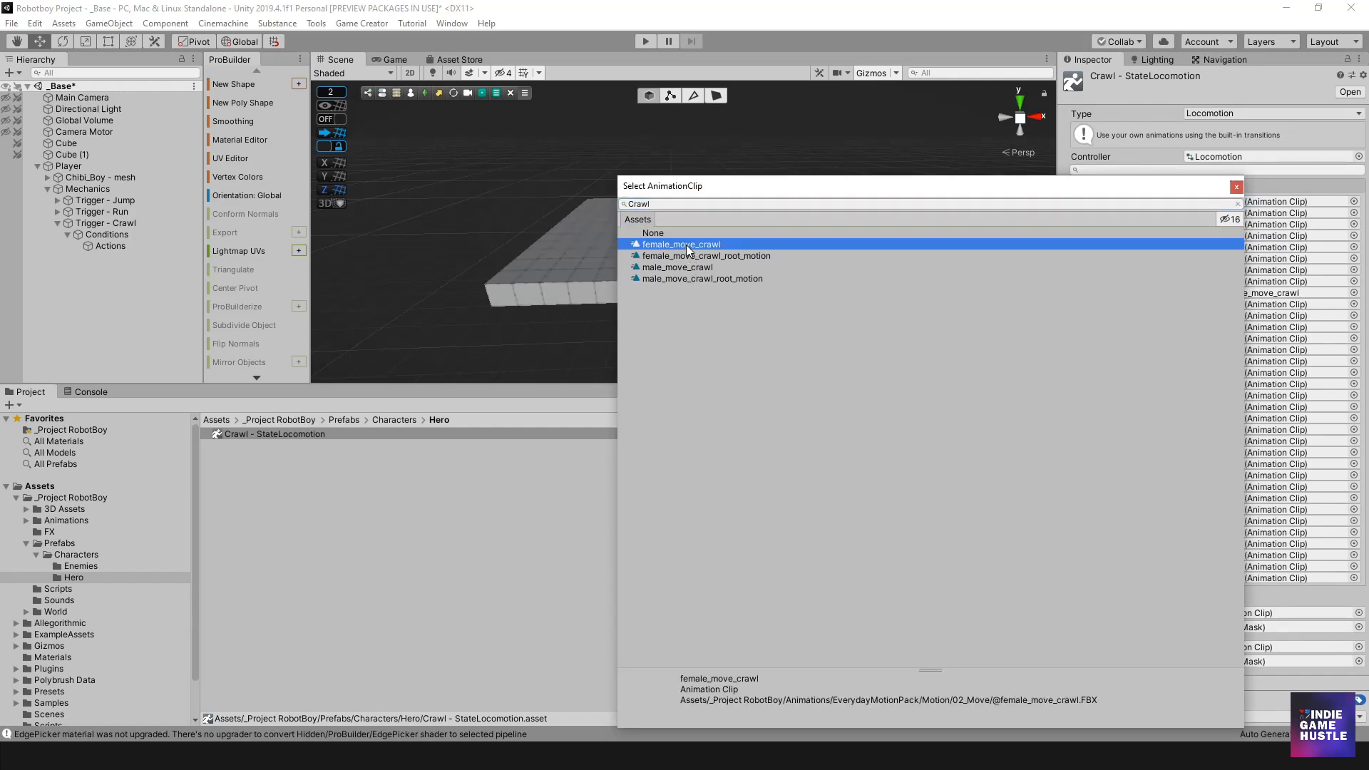
{"action": "double_click", "coordinate": [681, 244]}
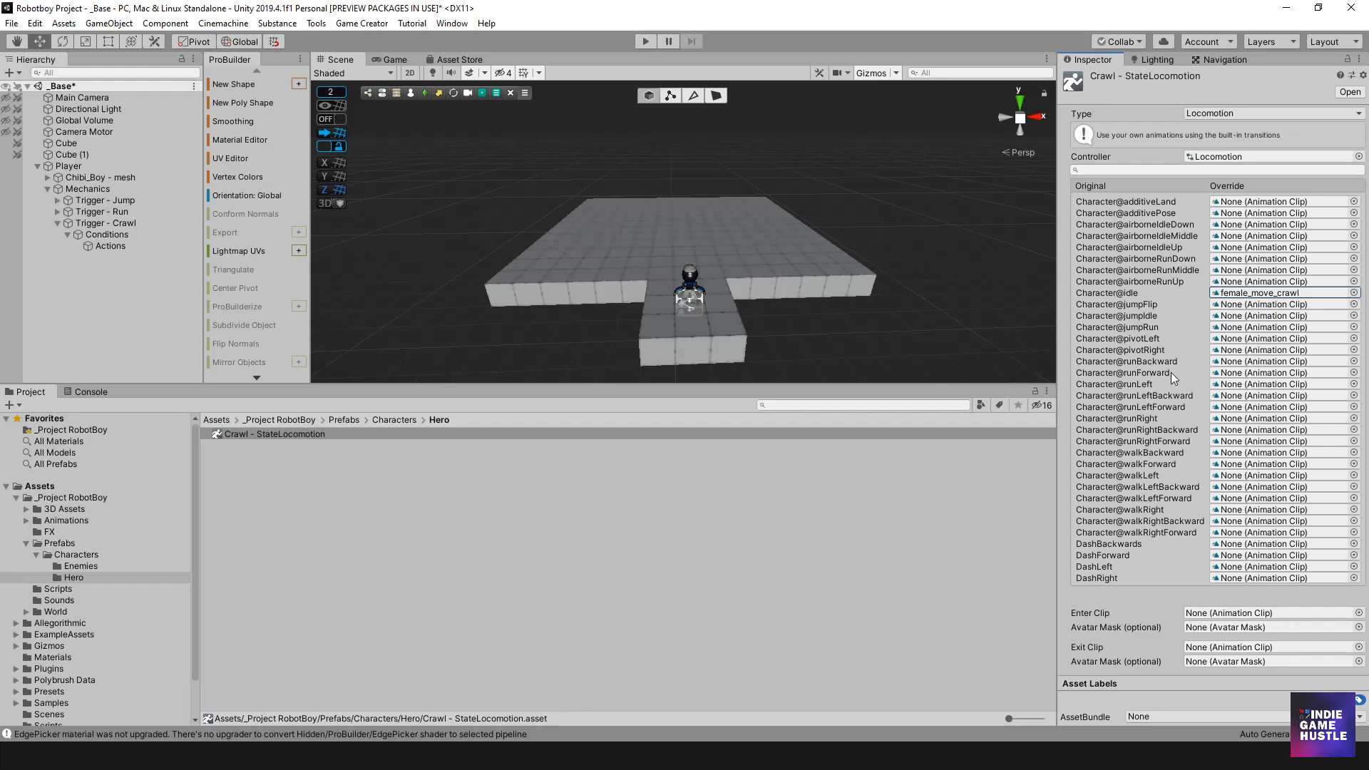
{"action": "left_click", "coordinate": [1354, 373]}
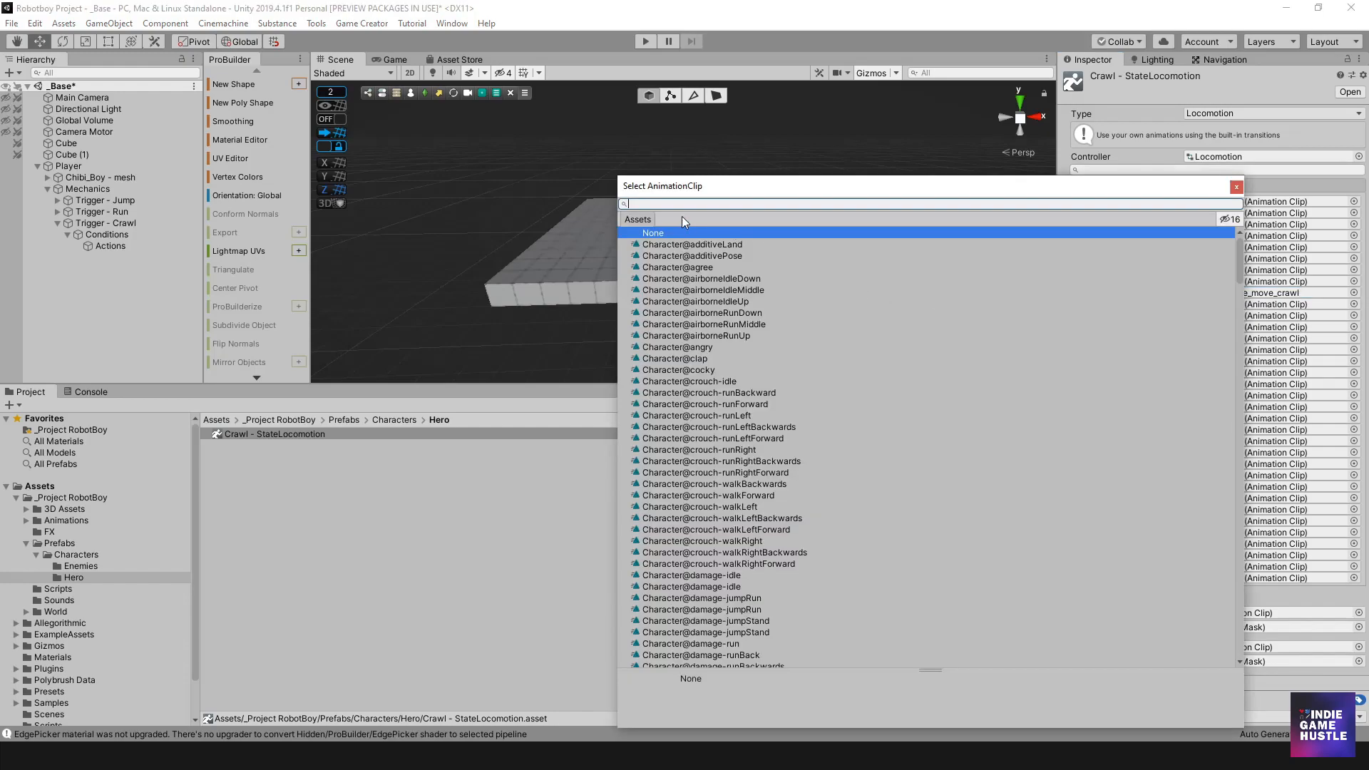
{"action": "type", "text": "Crawl"}
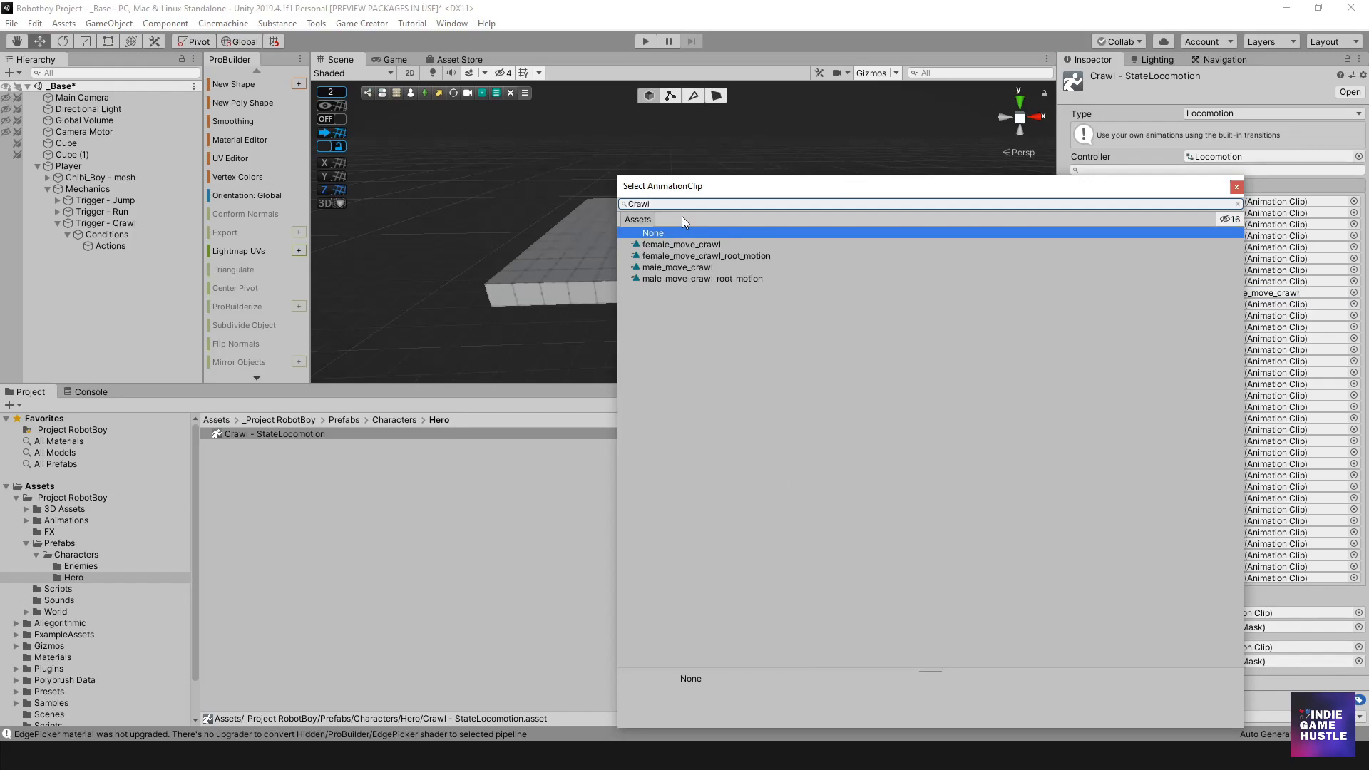
{"action": "key", "text": "BackSpace"}
{"action": "key", "text": "BackSpace"}
{"action": "key", "text": "BackSpace"}
{"action": "key", "text": "BackSpace"}
{"action": "key", "text": "BackSpace"}
{"action": "type", "text": "Idle"}
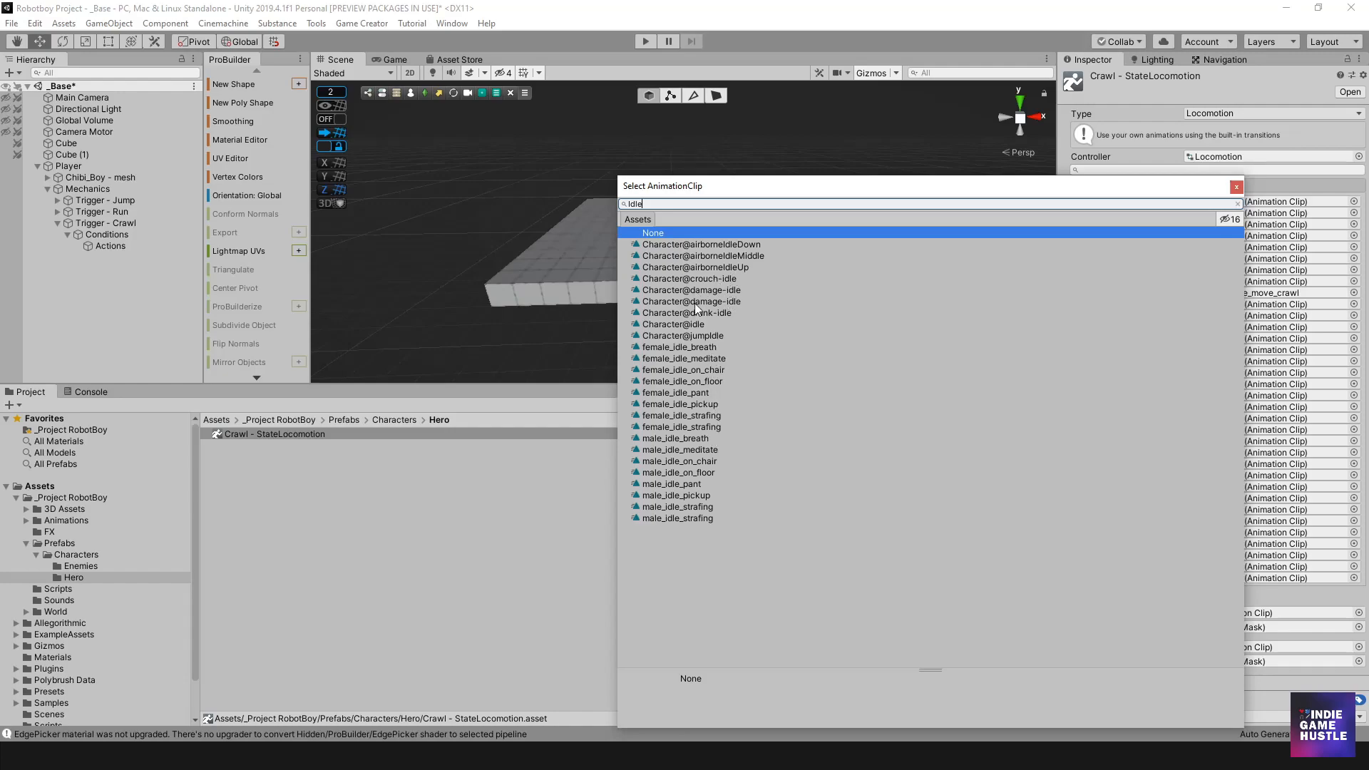
{"action": "left_click", "coordinate": [1237, 187]}
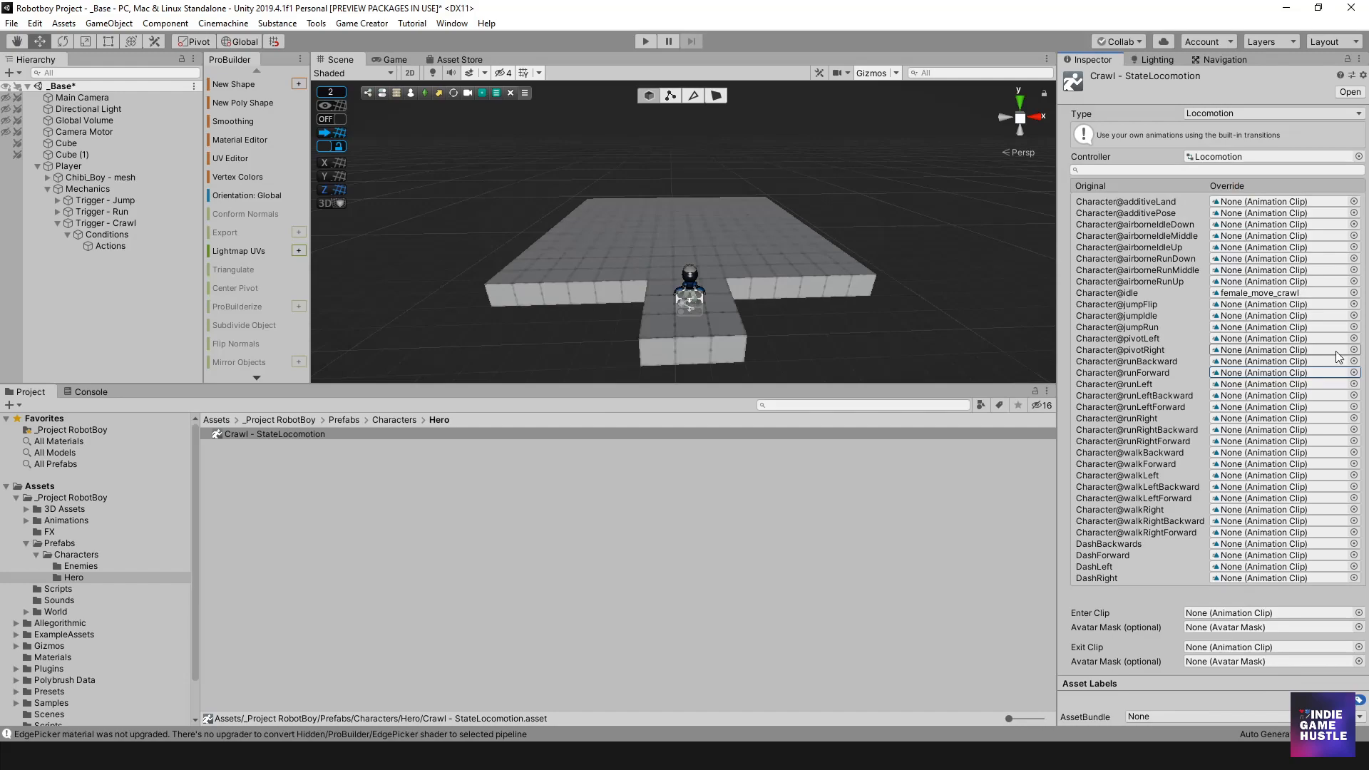
- Override both Character@runForward and Character@idle in Crawl - StateLocomotion with the male_move_crawl clip
{"action": "left_click", "coordinate": [1353, 373]}
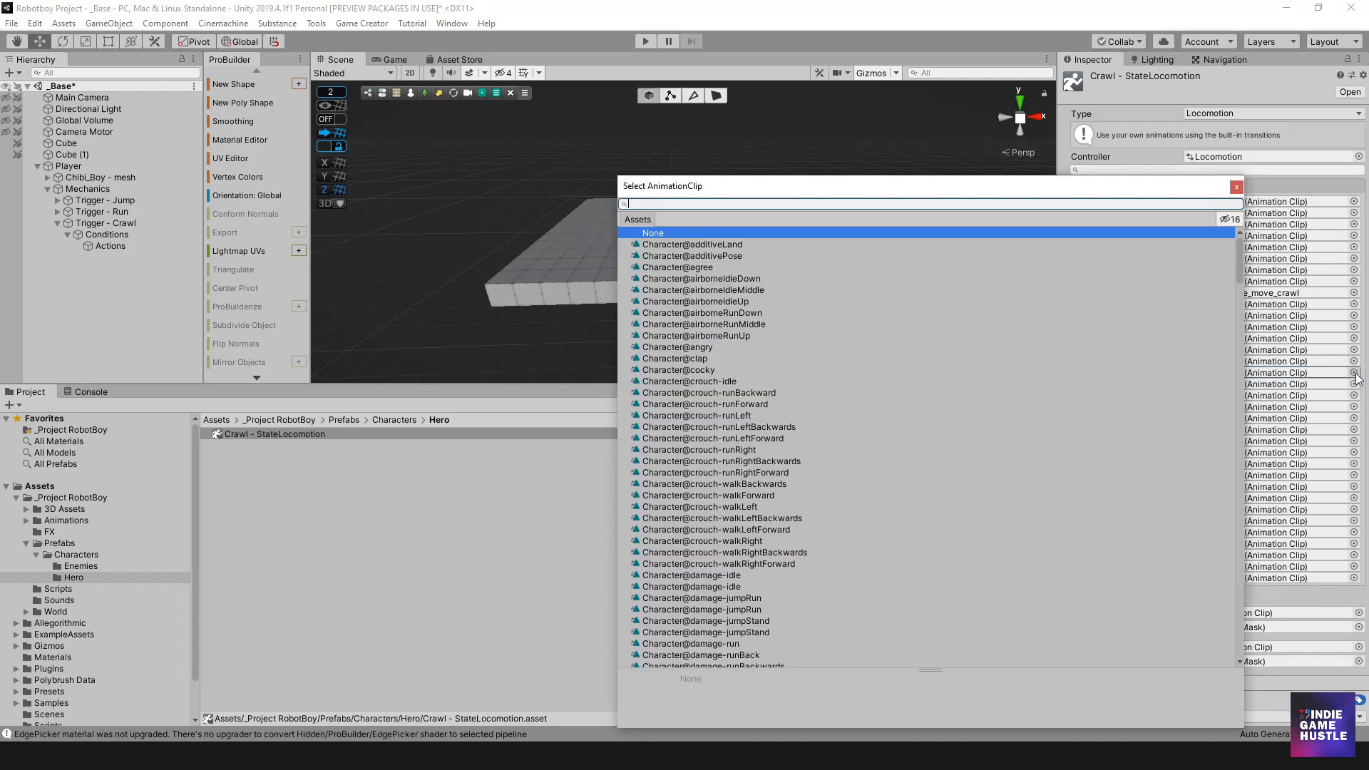
{"action": "type", "text": "Crawl"}
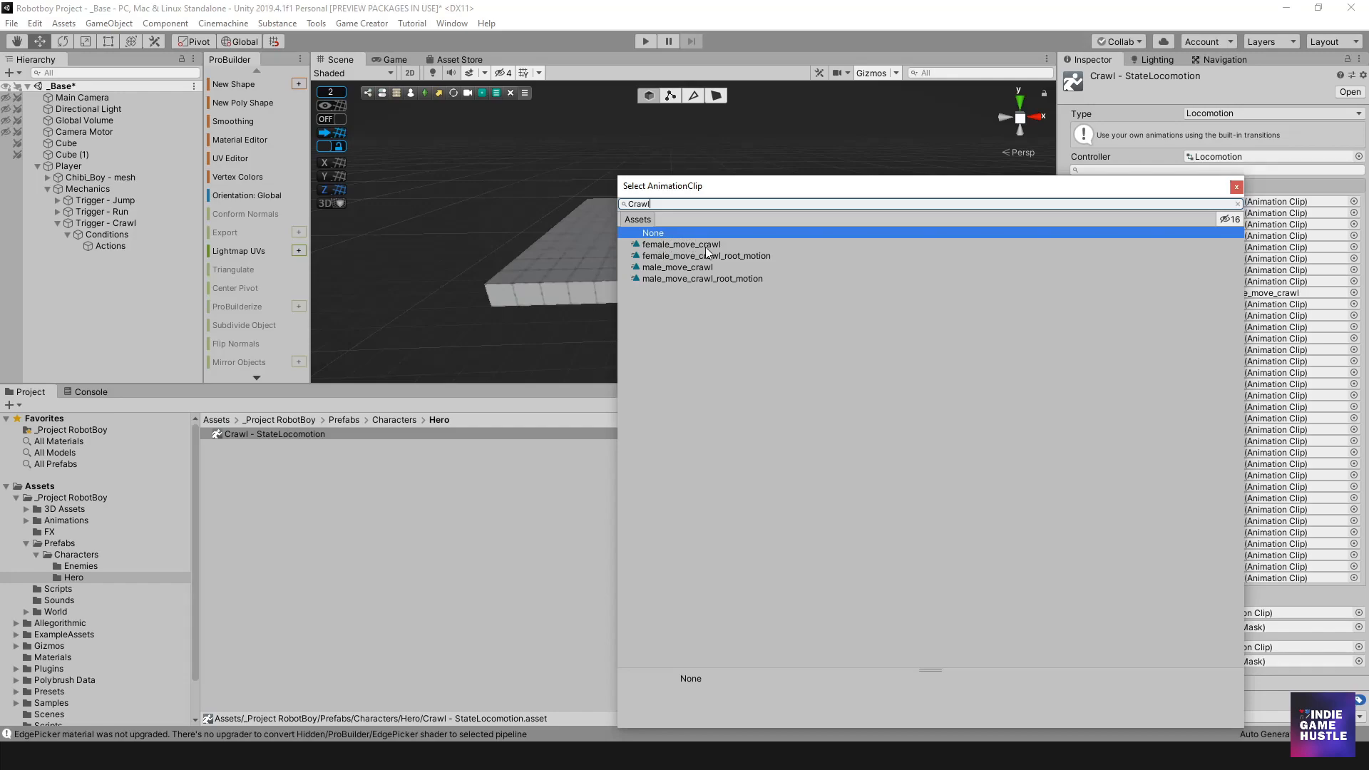
{"action": "double_click", "coordinate": [693, 267]}
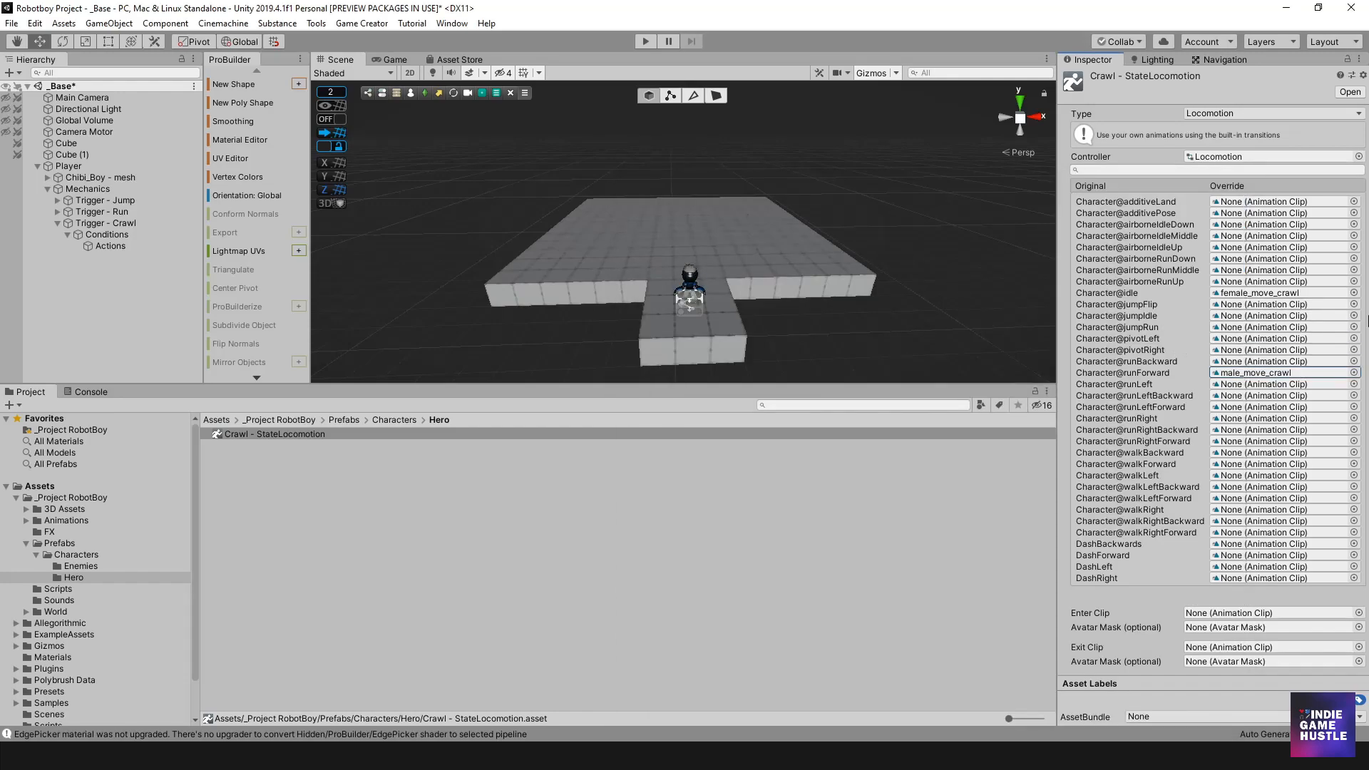
{"action": "left_click", "coordinate": [1354, 293]}
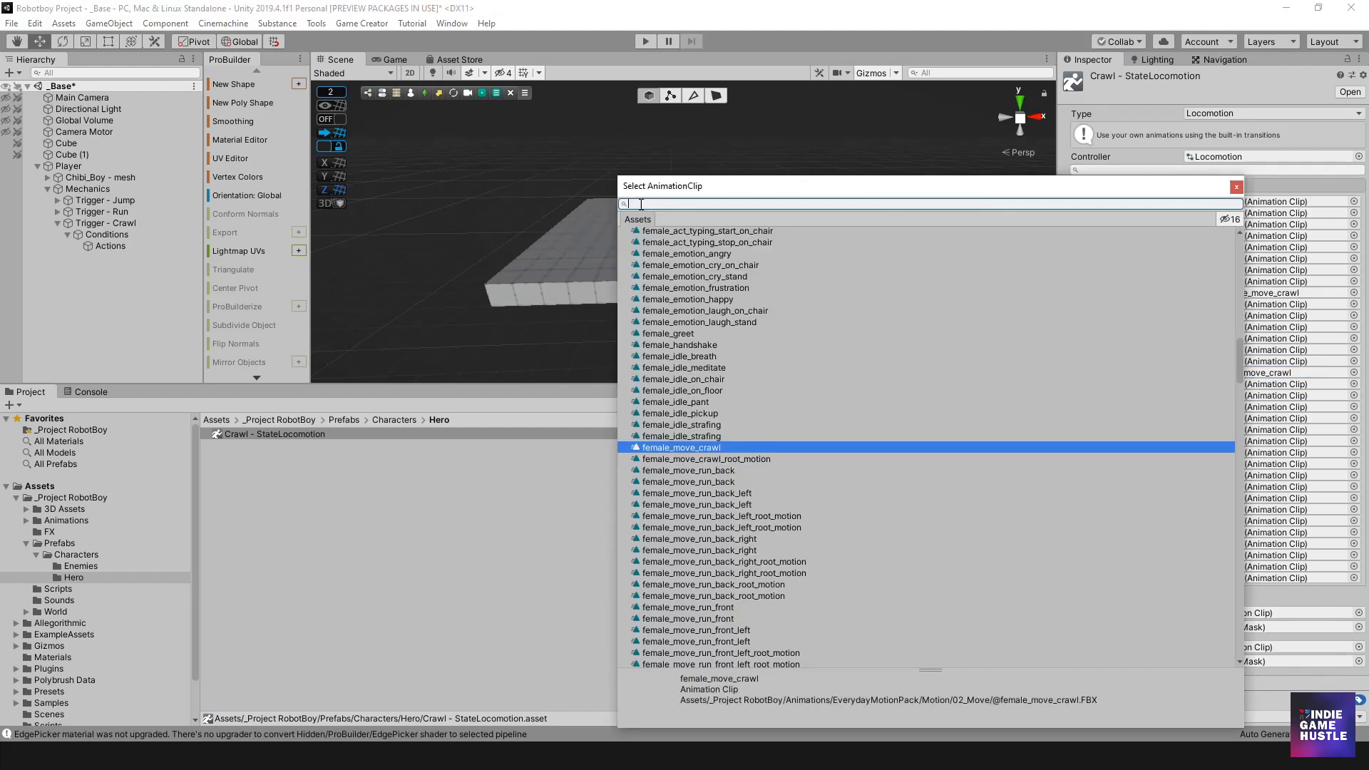
{"action": "type", "text": "crawl"}
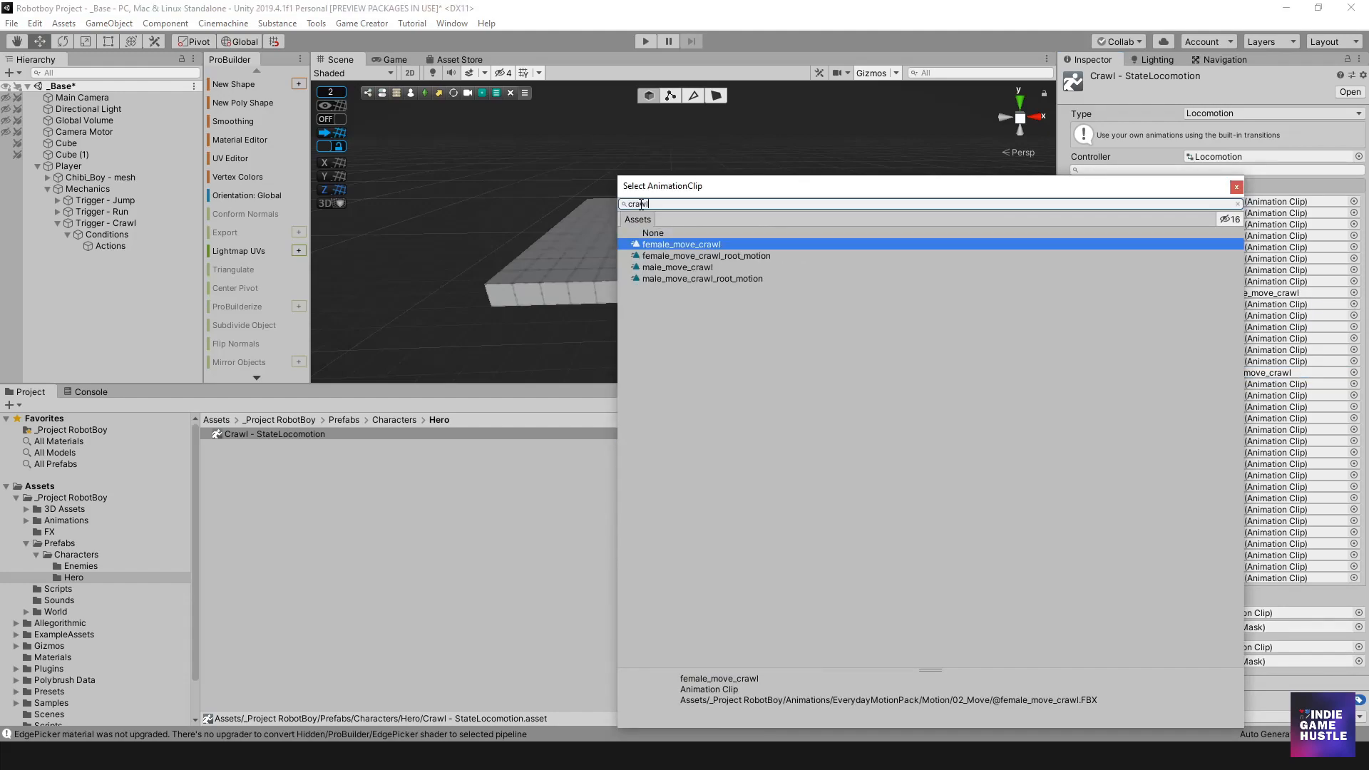
{"action": "double_click", "coordinate": [659, 264]}
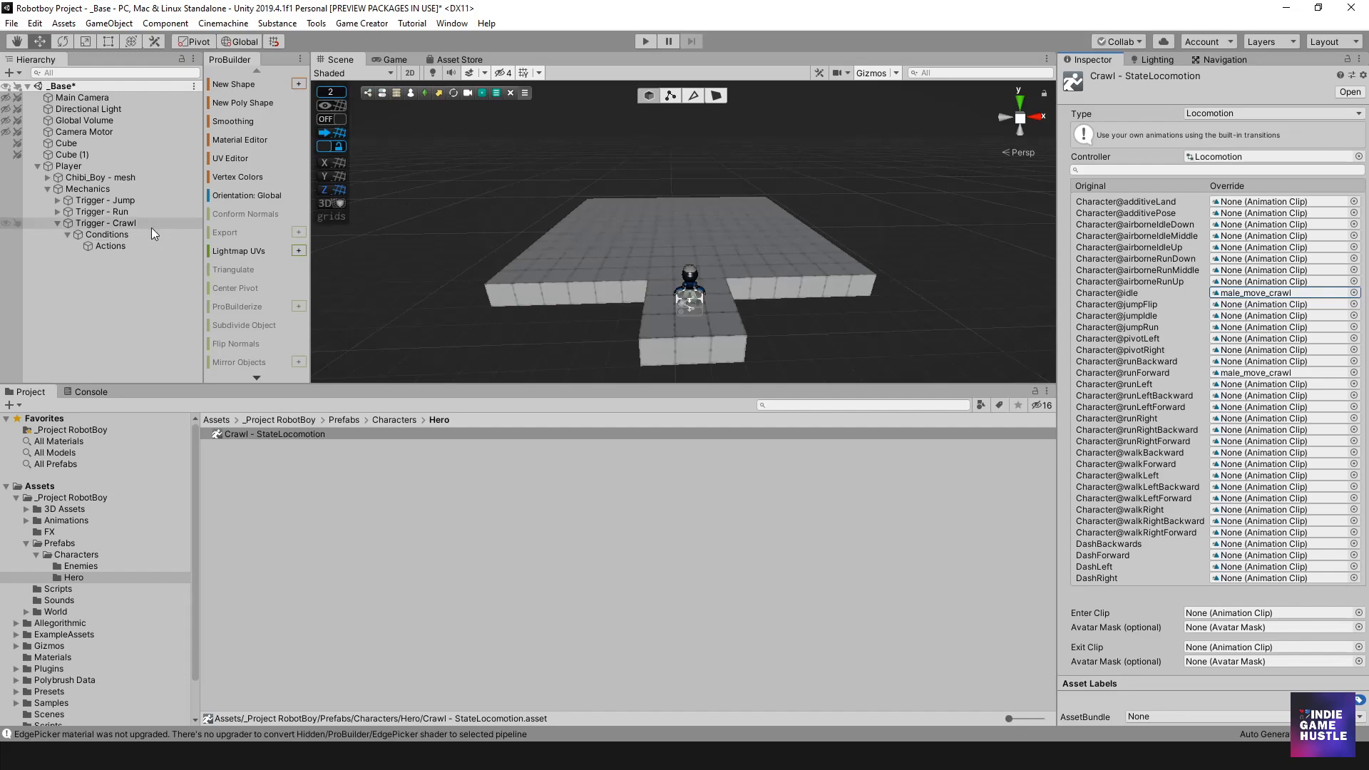
- Add a Character State action to the Actions object nested under the Trigger - Crawl conditions
{"action": "left_click", "coordinate": [109, 235]}
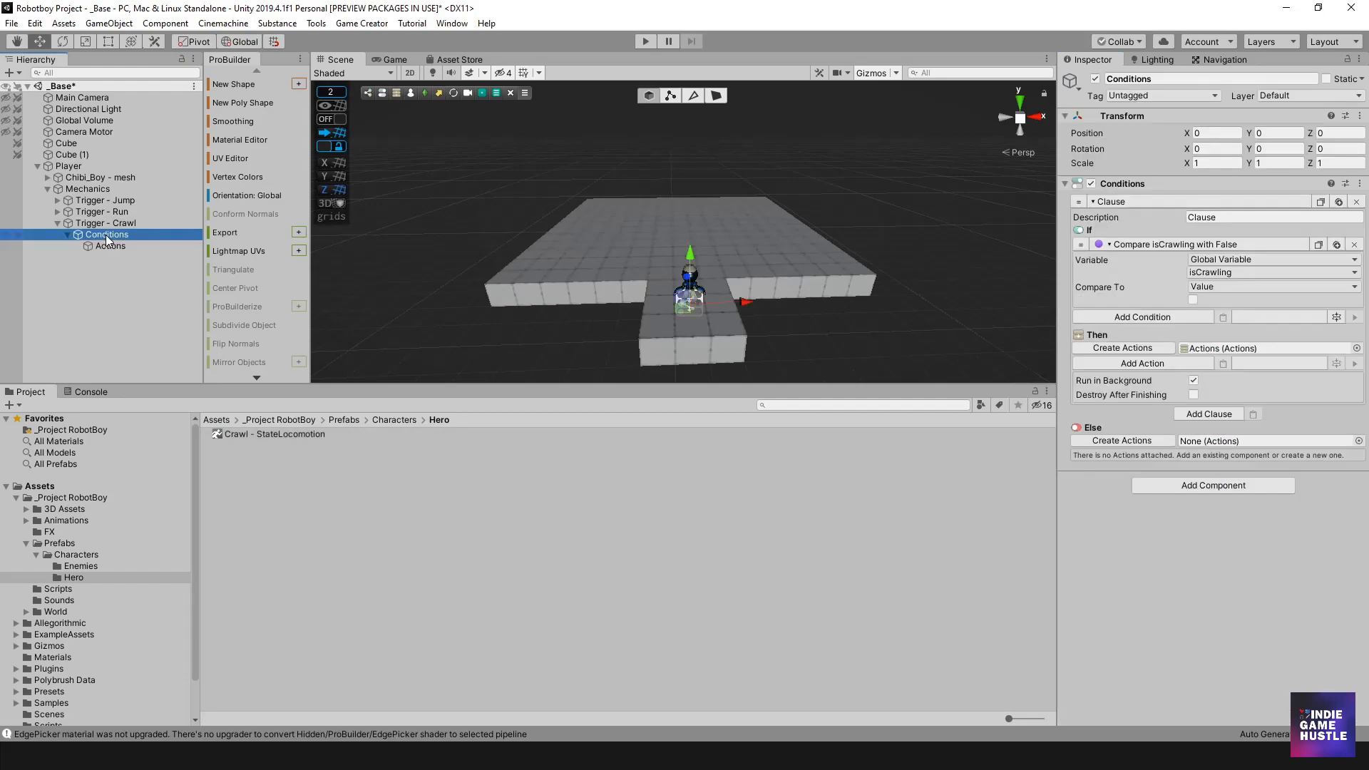
{"action": "left_click", "coordinate": [107, 245]}
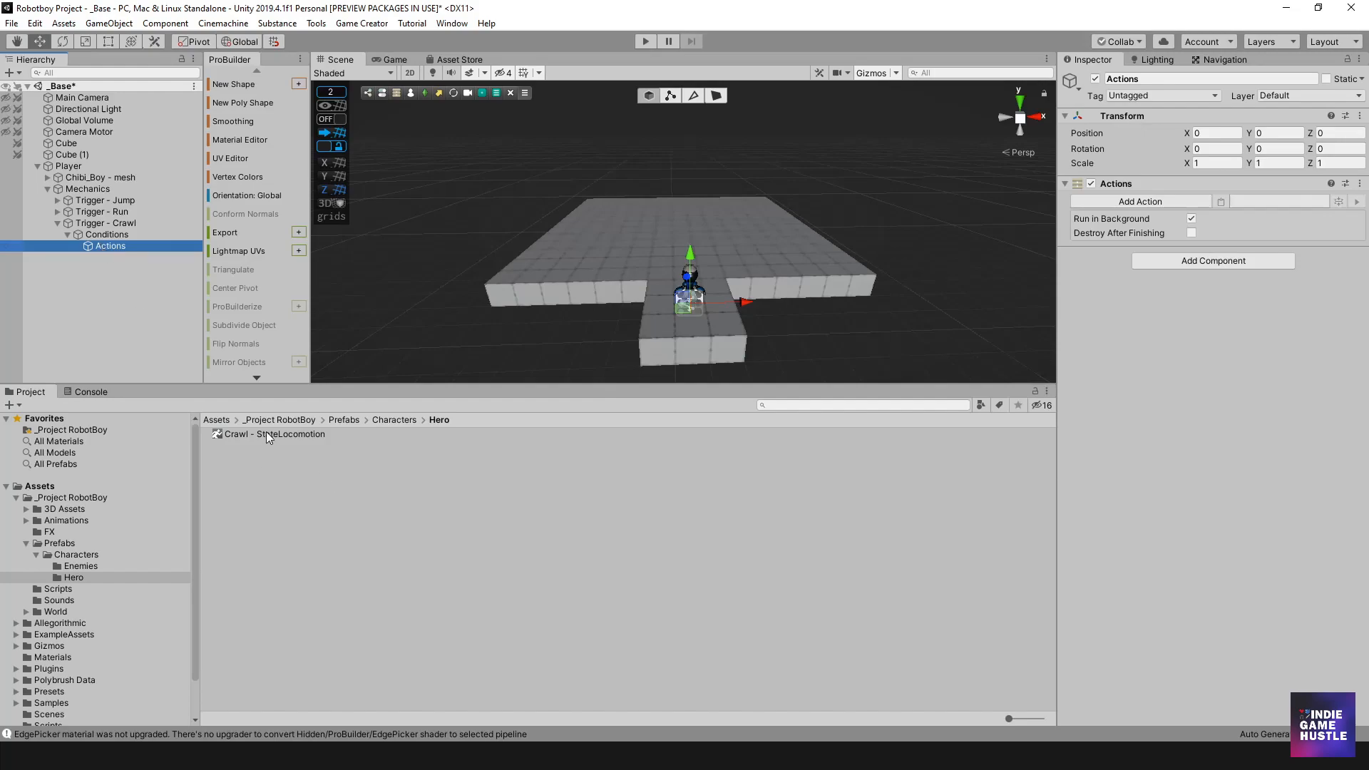
{"action": "left_click", "coordinate": [267, 434]}
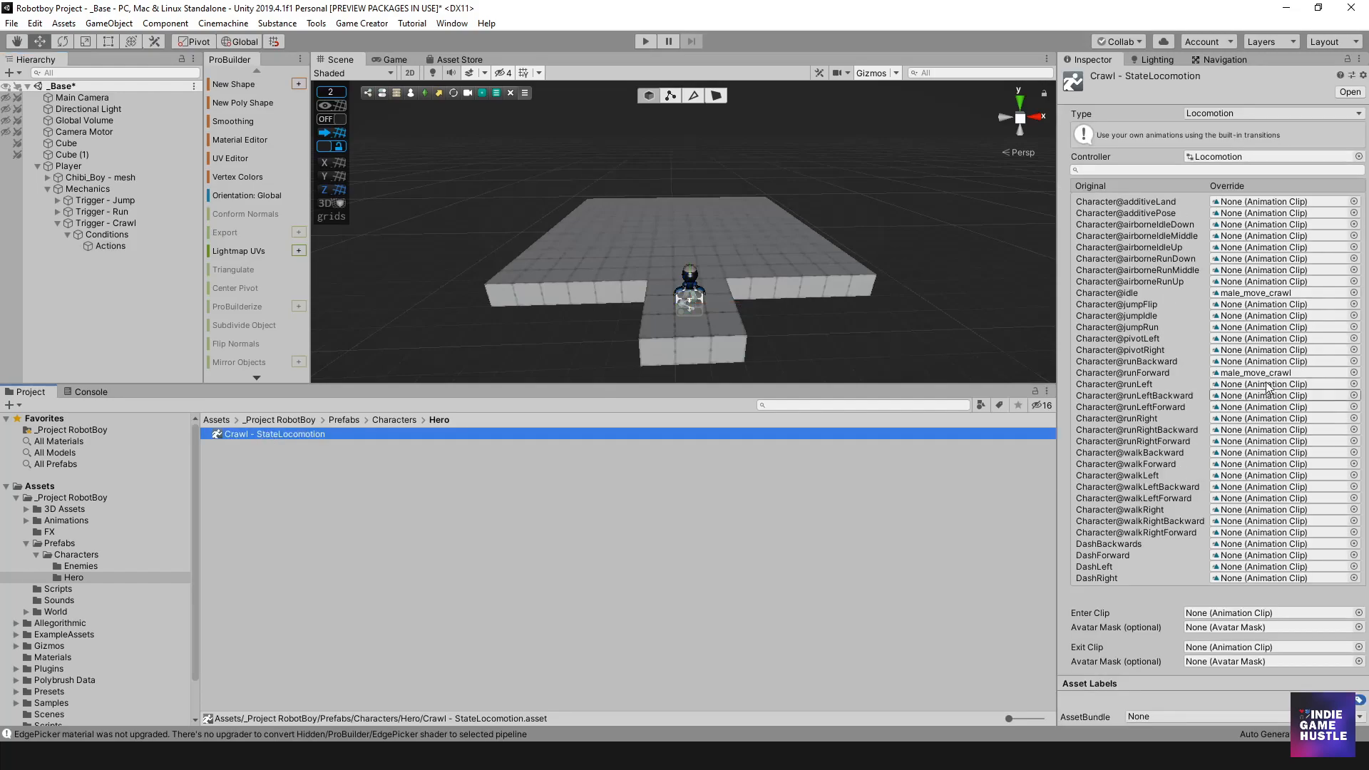
{"action": "left_click", "coordinate": [100, 235]}
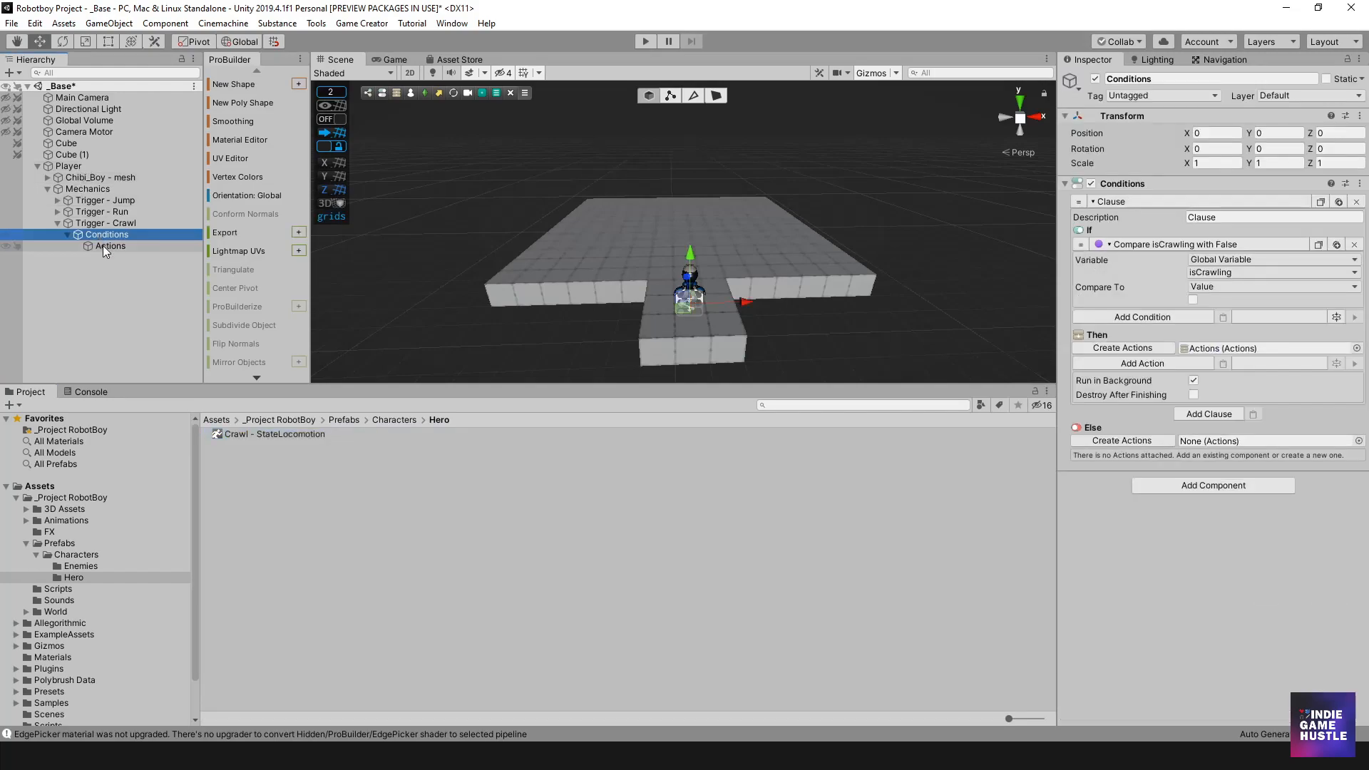
{"action": "left_click", "coordinate": [104, 246]}
{"action": "left_click", "coordinate": [1135, 200]}
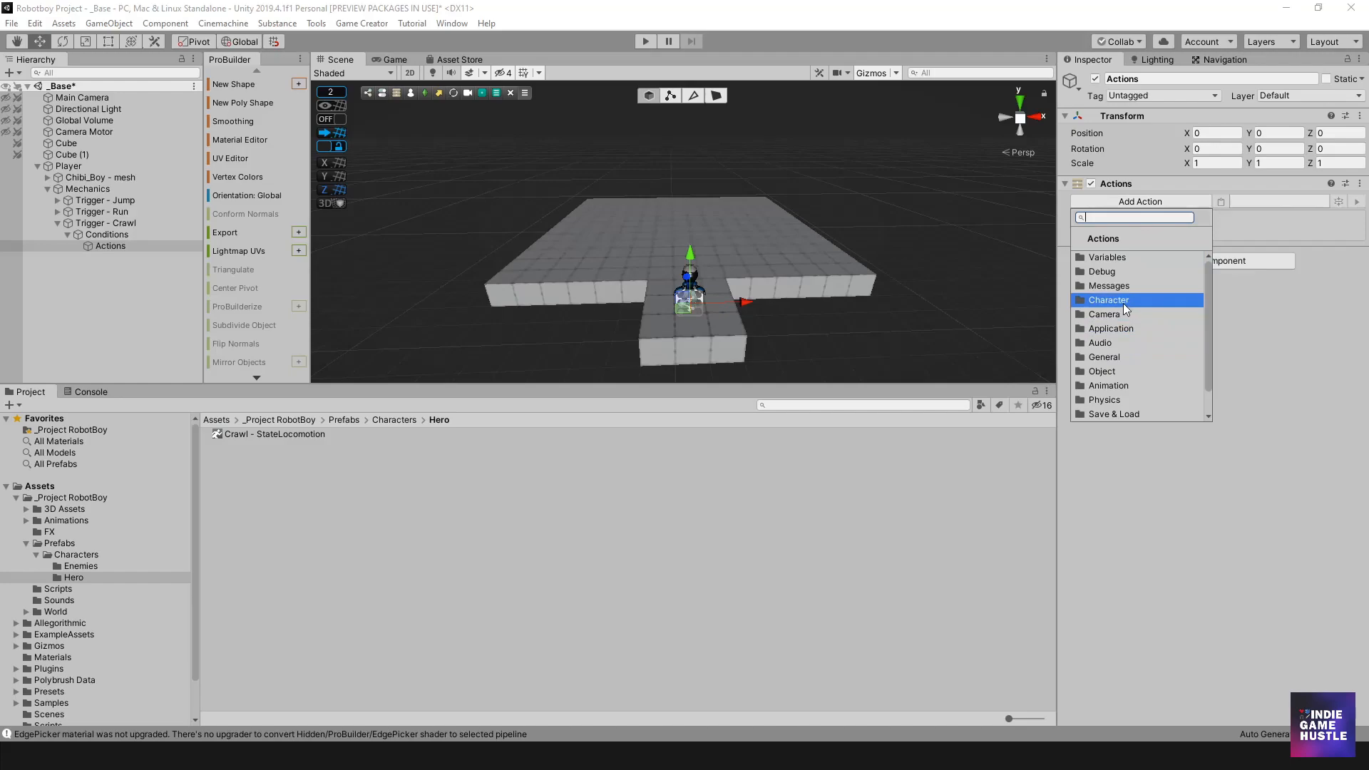
{"action": "left_click", "coordinate": [1119, 384]}
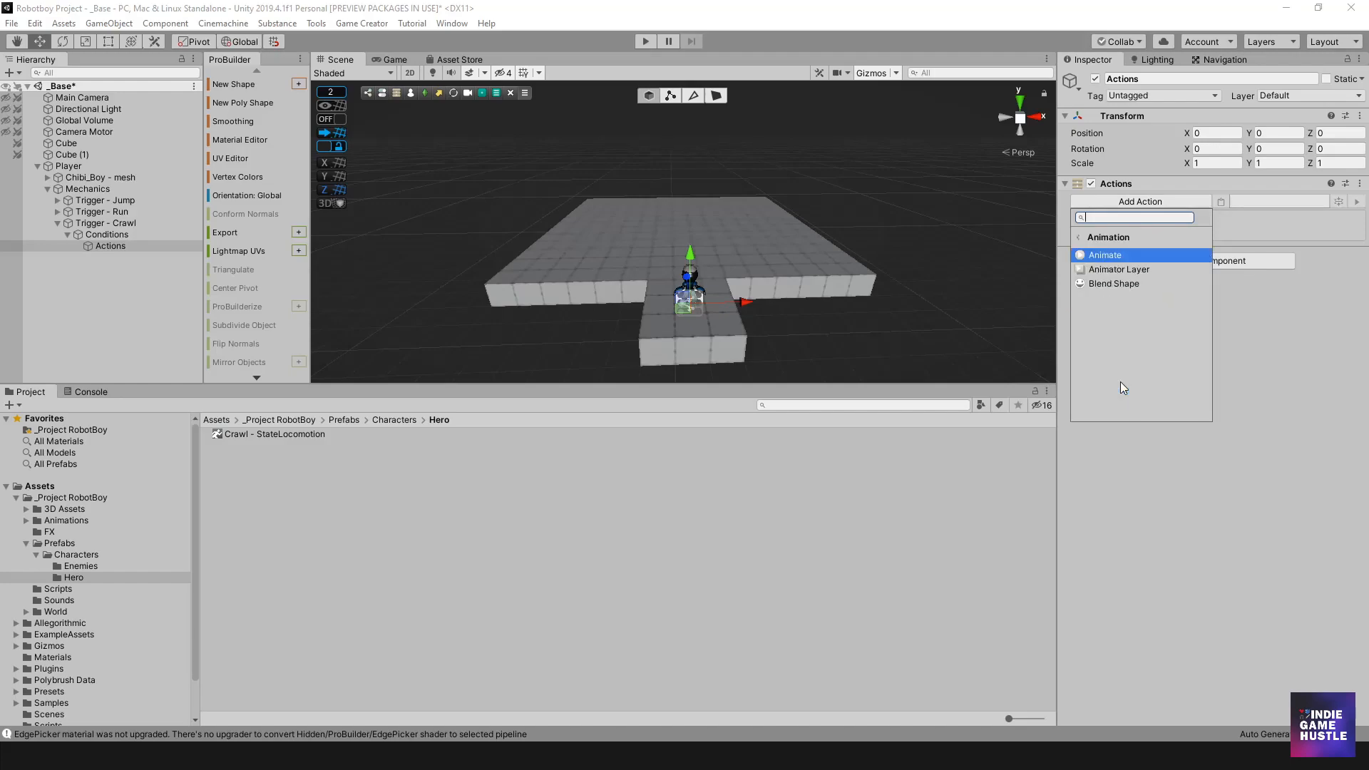
{"action": "left_click", "coordinate": [1081, 237]}
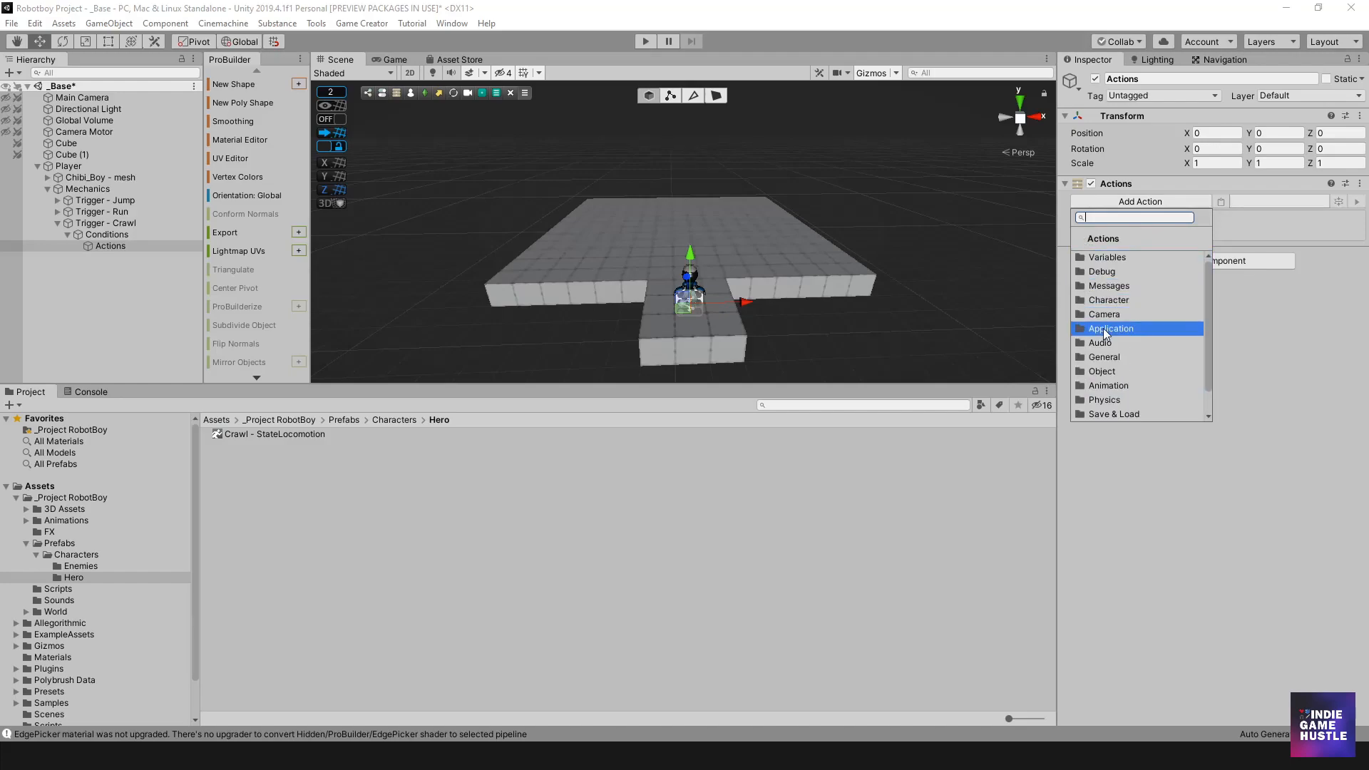
{"action": "left_click", "coordinate": [1101, 306]}
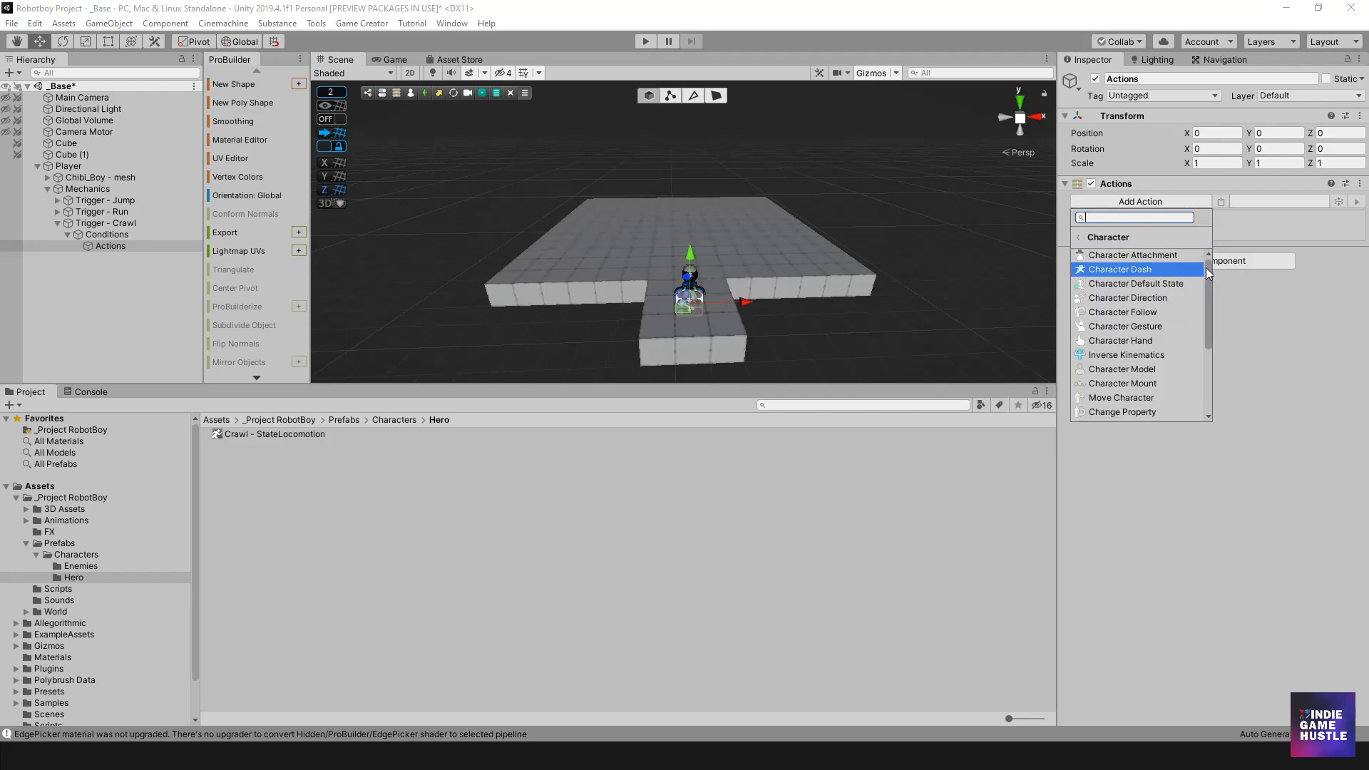
{"action": "scroll", "coordinate": [1207, 271], "scroll_direction": "down", "scroll_amount": 1}
{"action": "left_click_drag", "start_coordinate": [1207, 271], "coordinate": [1204, 312]}
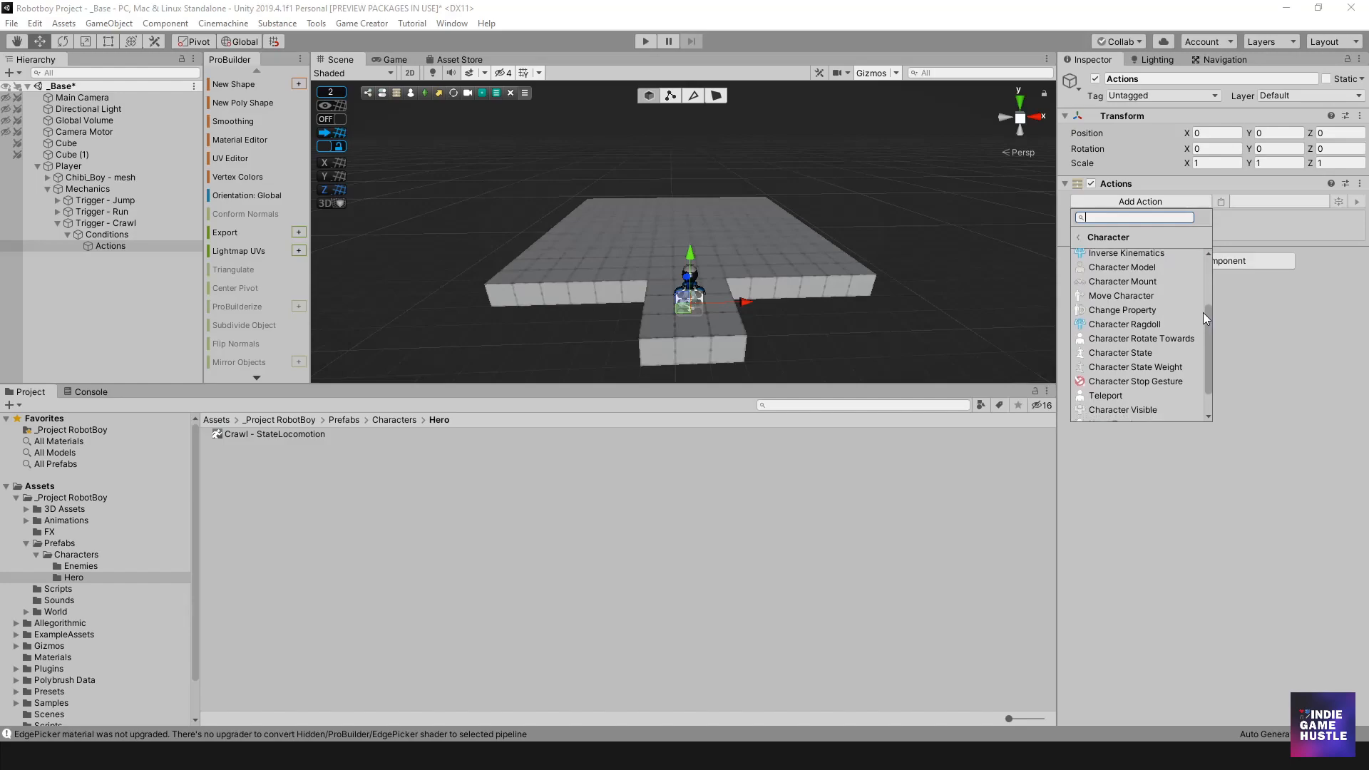
{"action": "left_click", "coordinate": [1194, 353]}
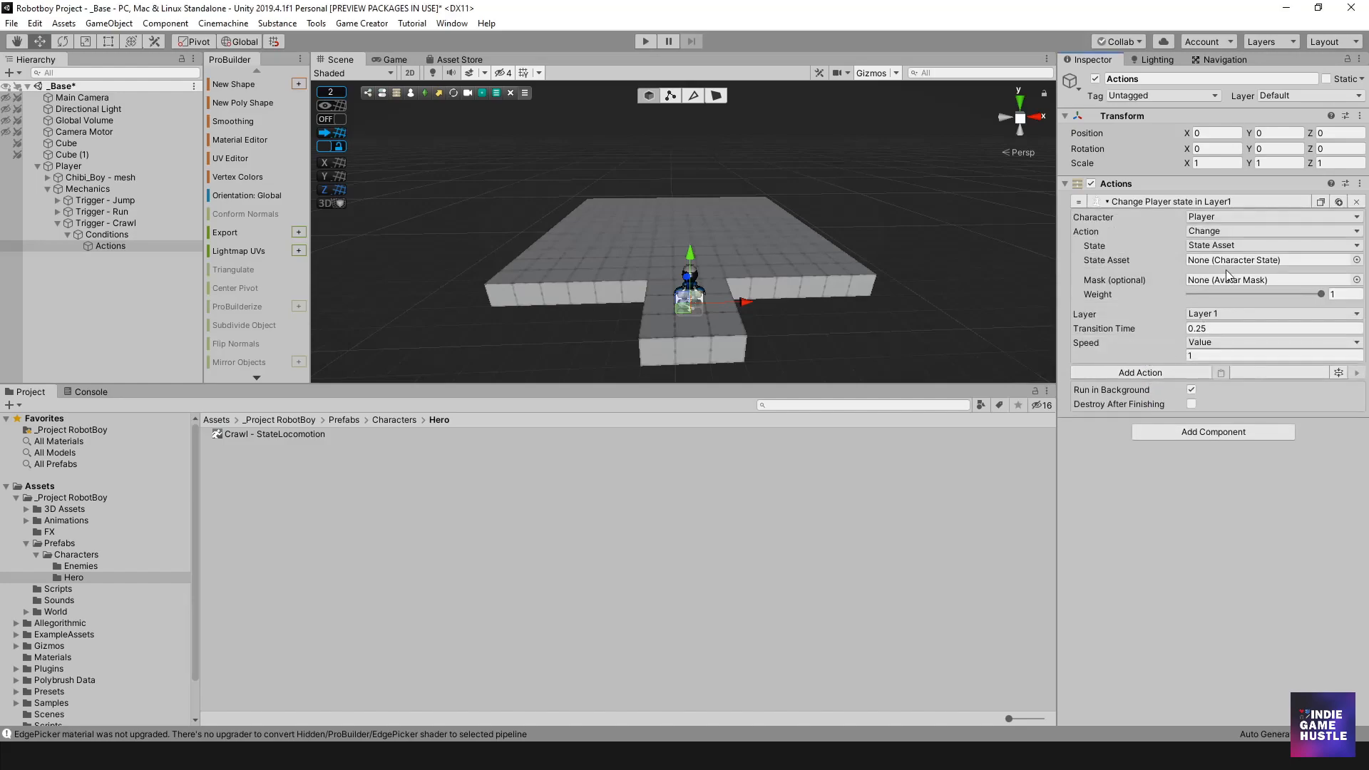
- Keep the action's state type as State Asset and assign Crawl - StateLocomotion as its state asset
{"action": "left_click", "coordinate": [1210, 246]}
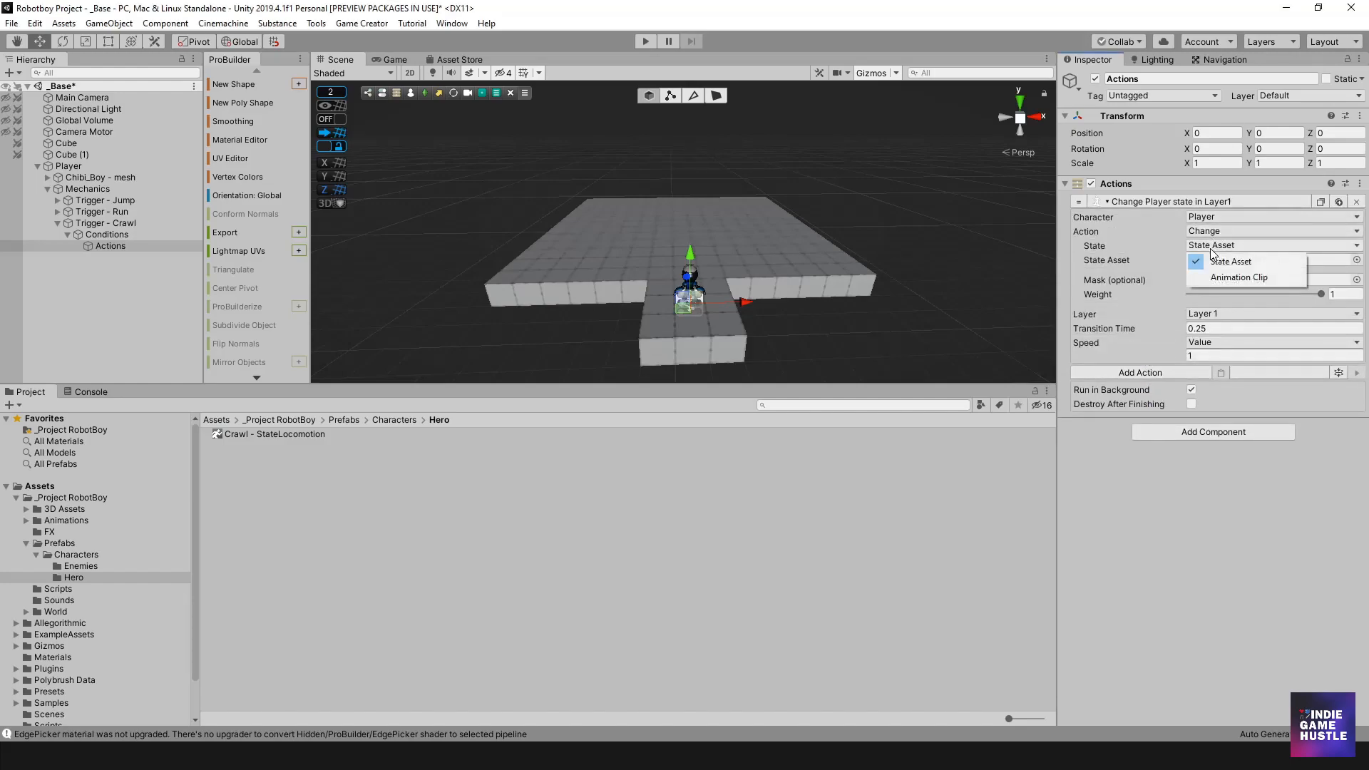
{"action": "left_click", "coordinate": [1216, 261]}
{"action": "left_click", "coordinate": [1357, 259]}
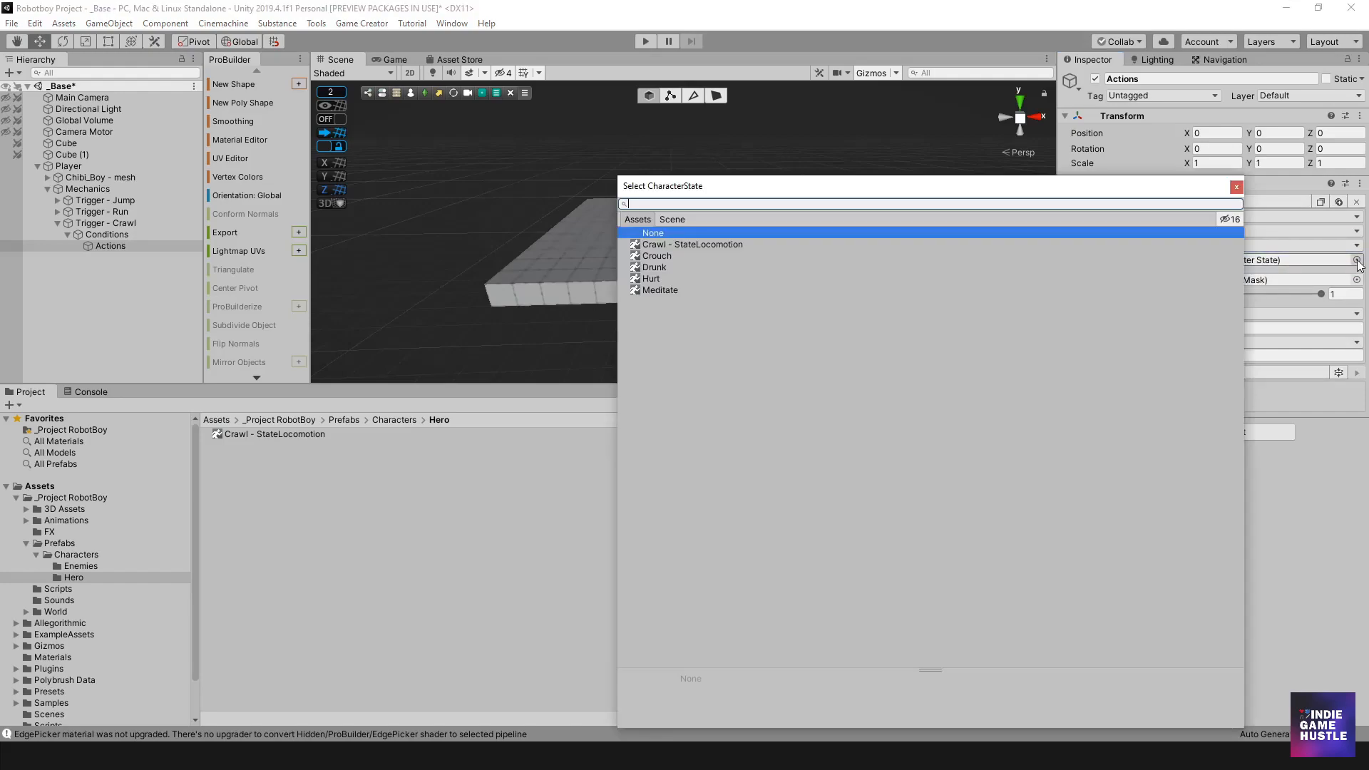
{"action": "left_click", "coordinate": [660, 255]}
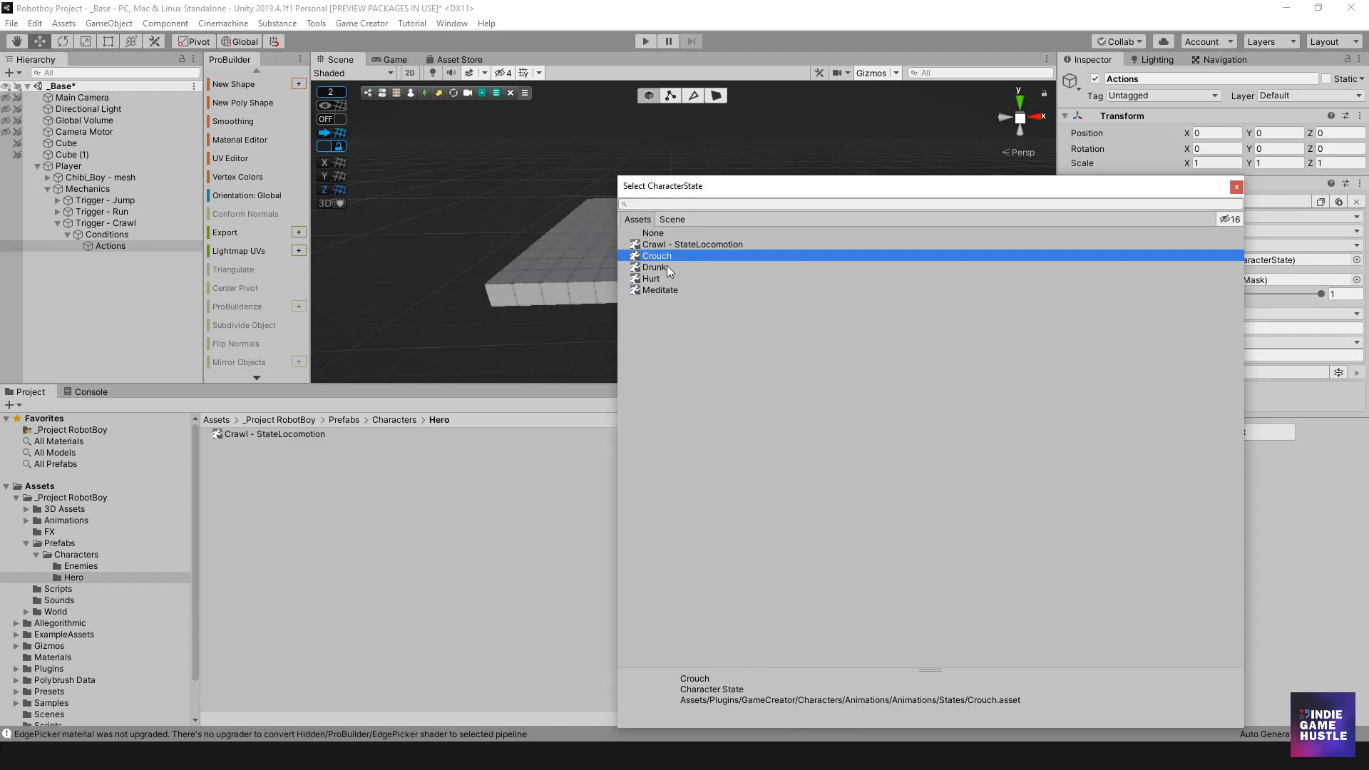
{"action": "left_click", "coordinate": [689, 246]}
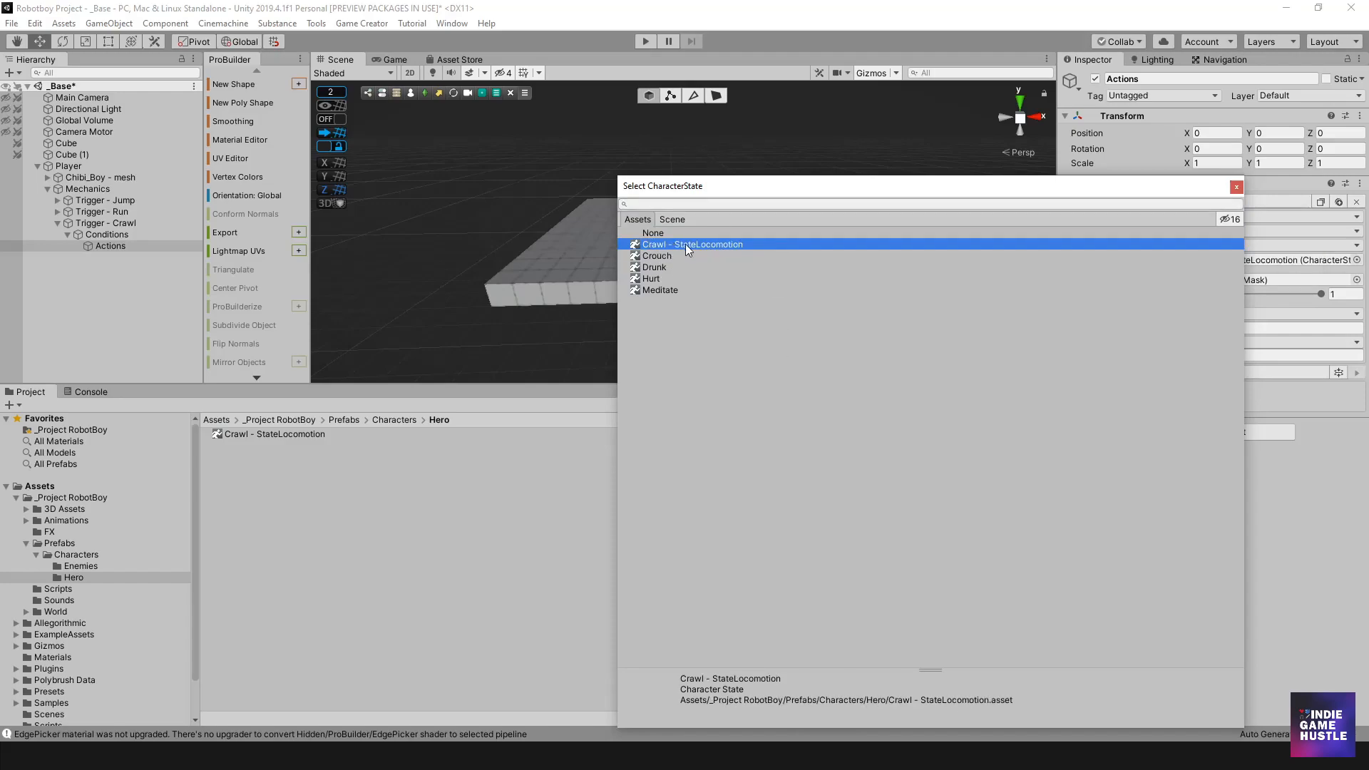
{"action": "double_click", "coordinate": [686, 244]}
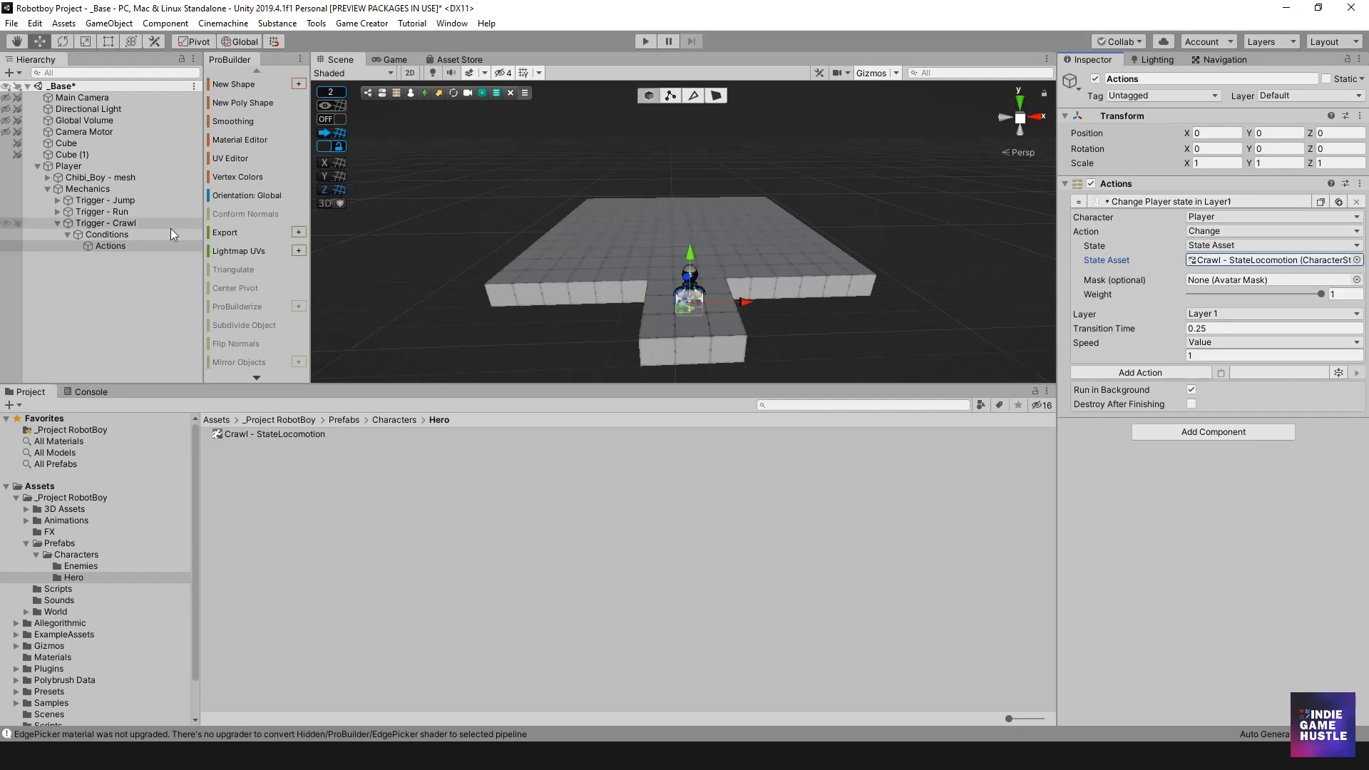
- Add a Variable Bool action to the crawl Actions object that sets the global variable isCrawling to true
{"action": "left_click", "coordinate": [136, 233]}
{"action": "left_click", "coordinate": [139, 222]}
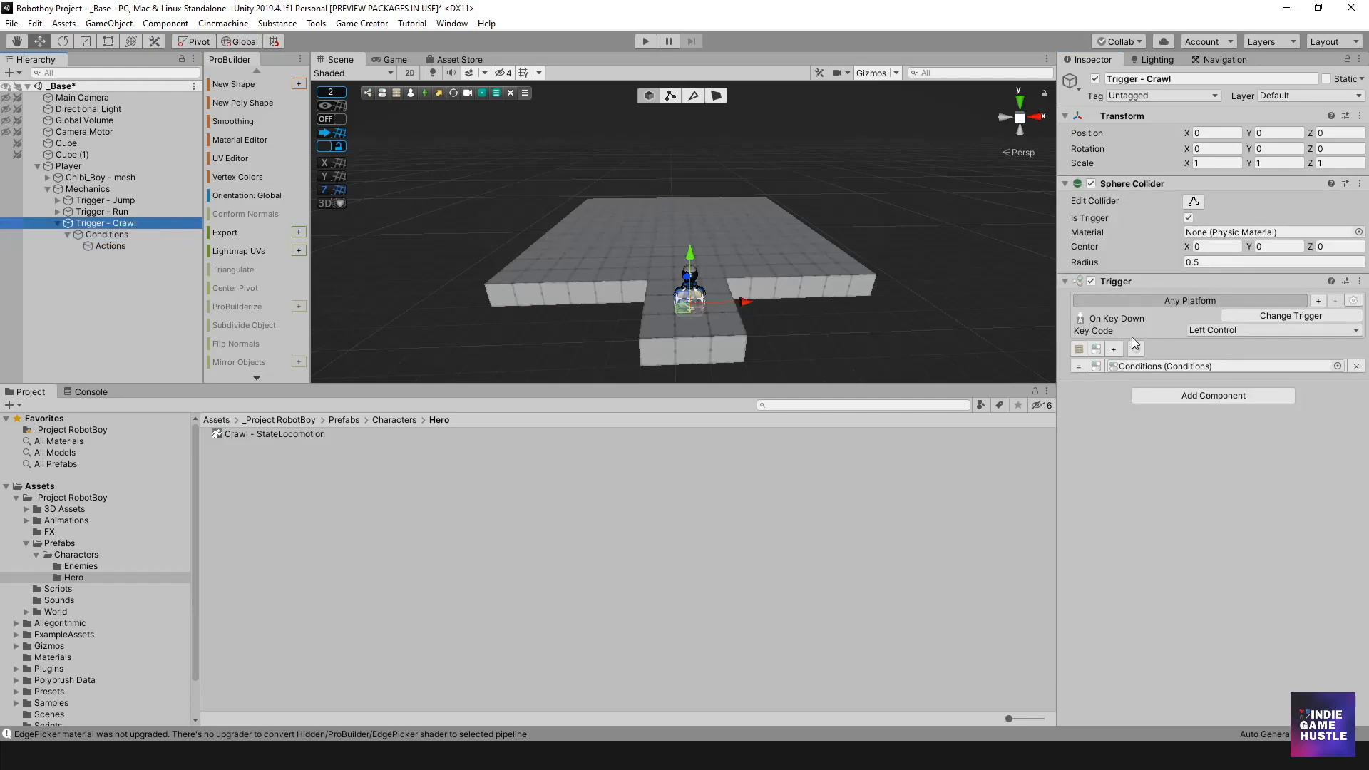
{"action": "left_click", "coordinate": [143, 236]}
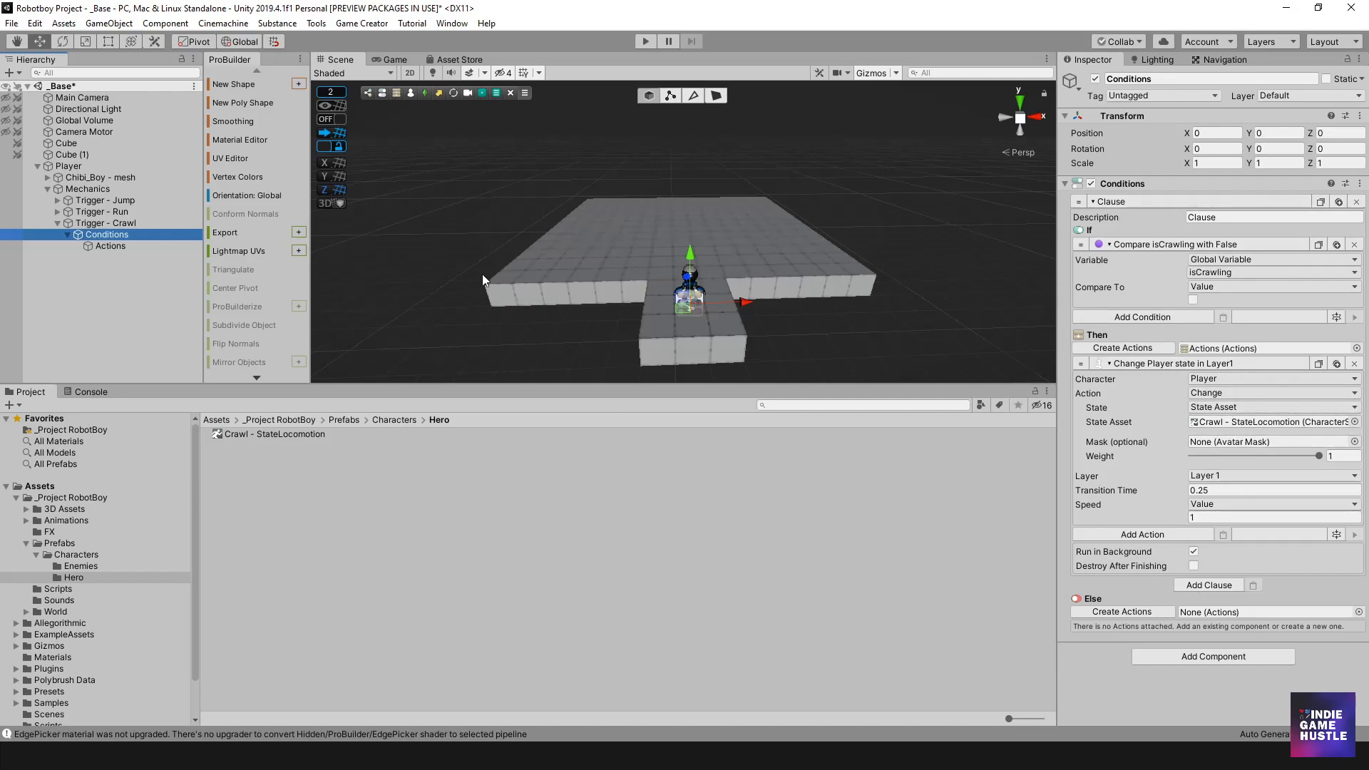
{"action": "left_click", "coordinate": [137, 246]}
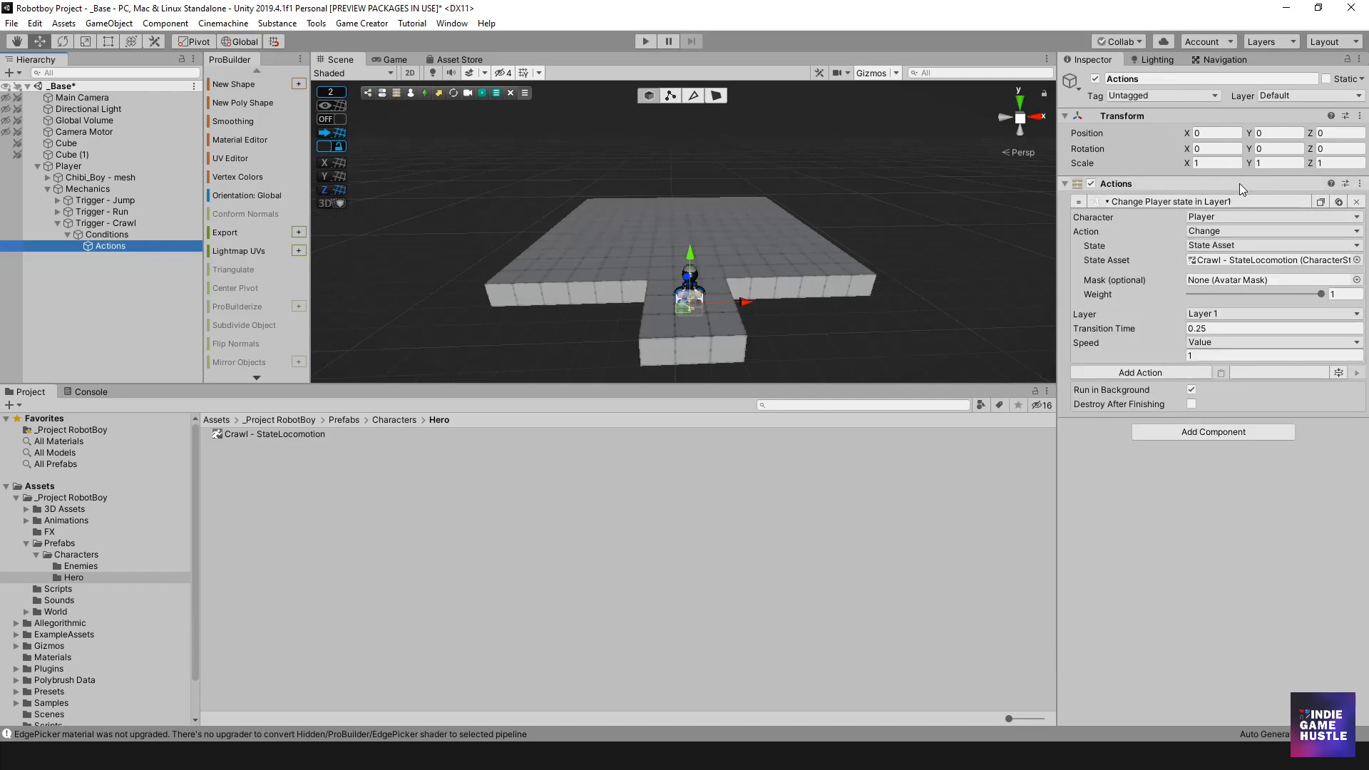
{"action": "left_click", "coordinate": [1177, 373]}
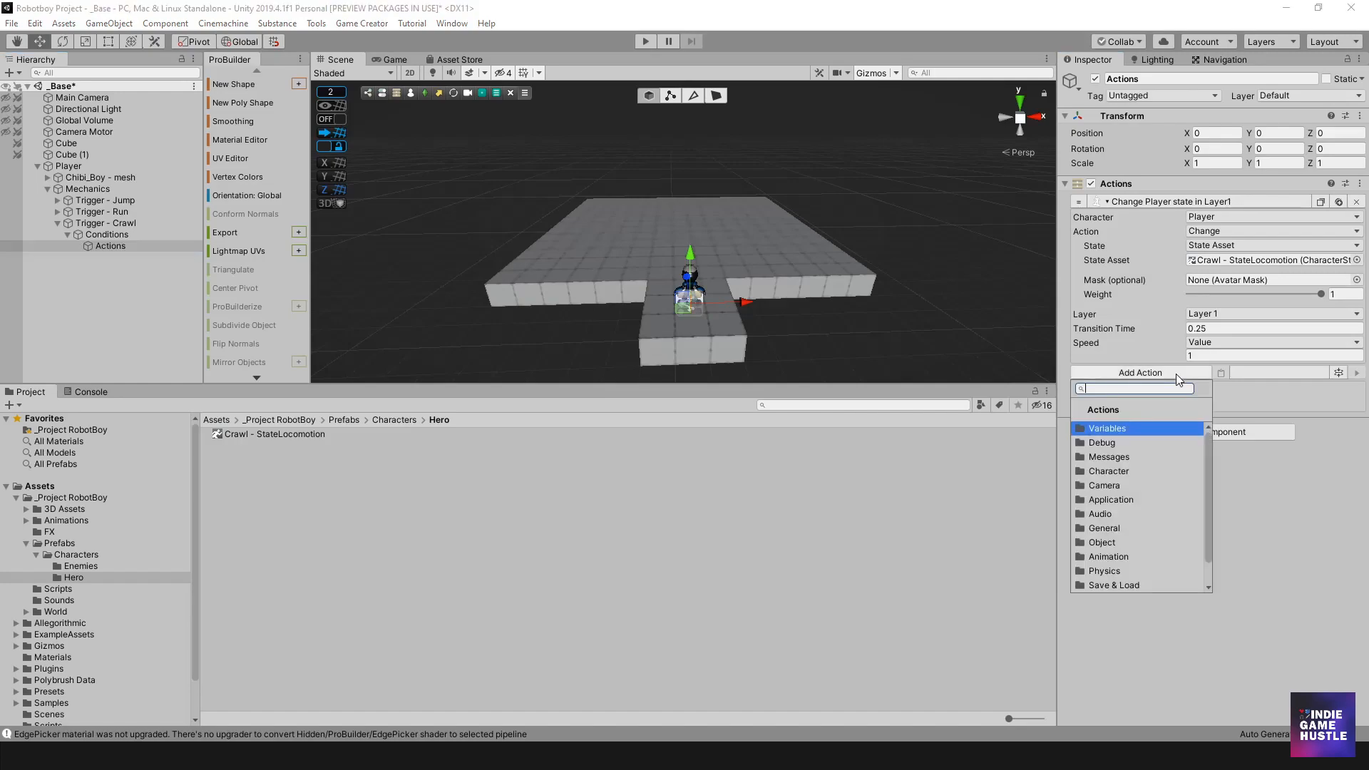
{"action": "left_click", "coordinate": [1129, 431]}
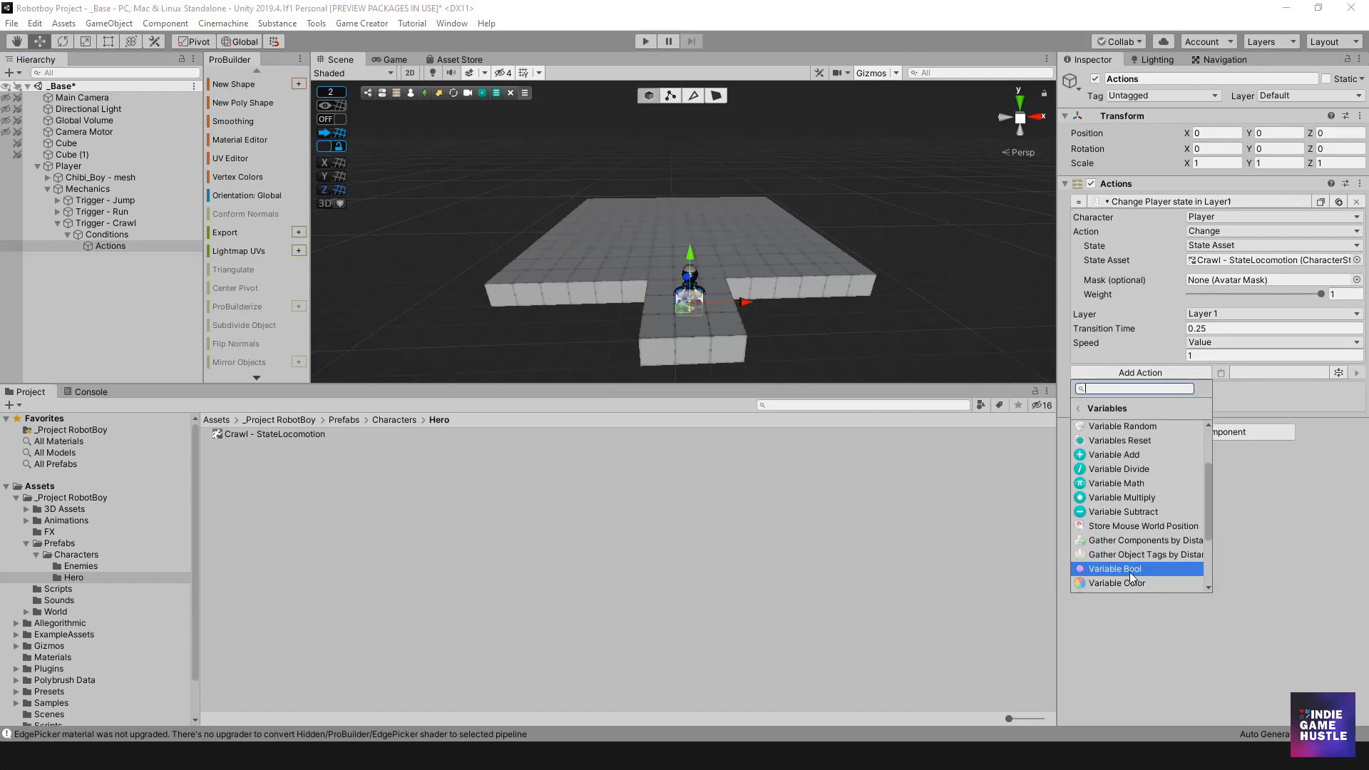
{"action": "left_click", "coordinate": [1130, 572]}
{"action": "left_click", "coordinate": [1225, 401]}
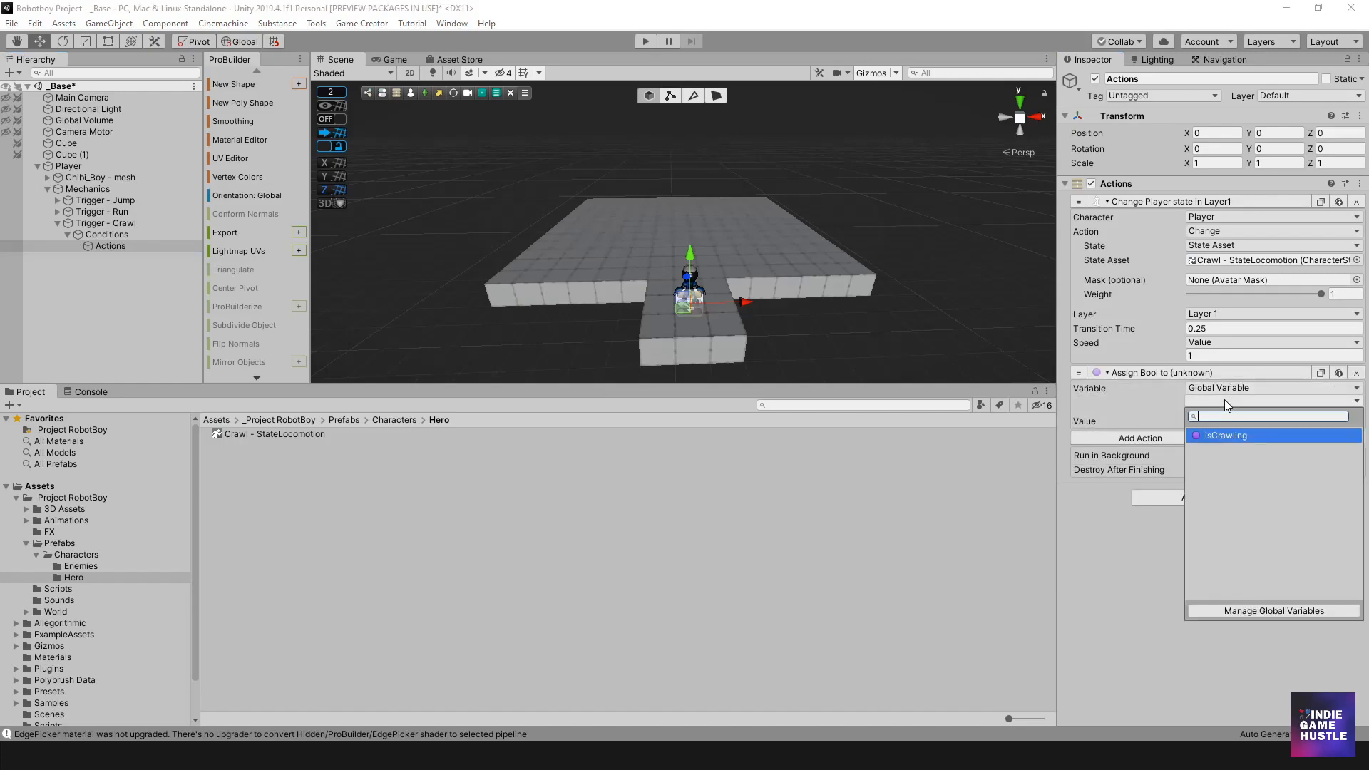
{"action": "left_click", "coordinate": [1212, 434]}
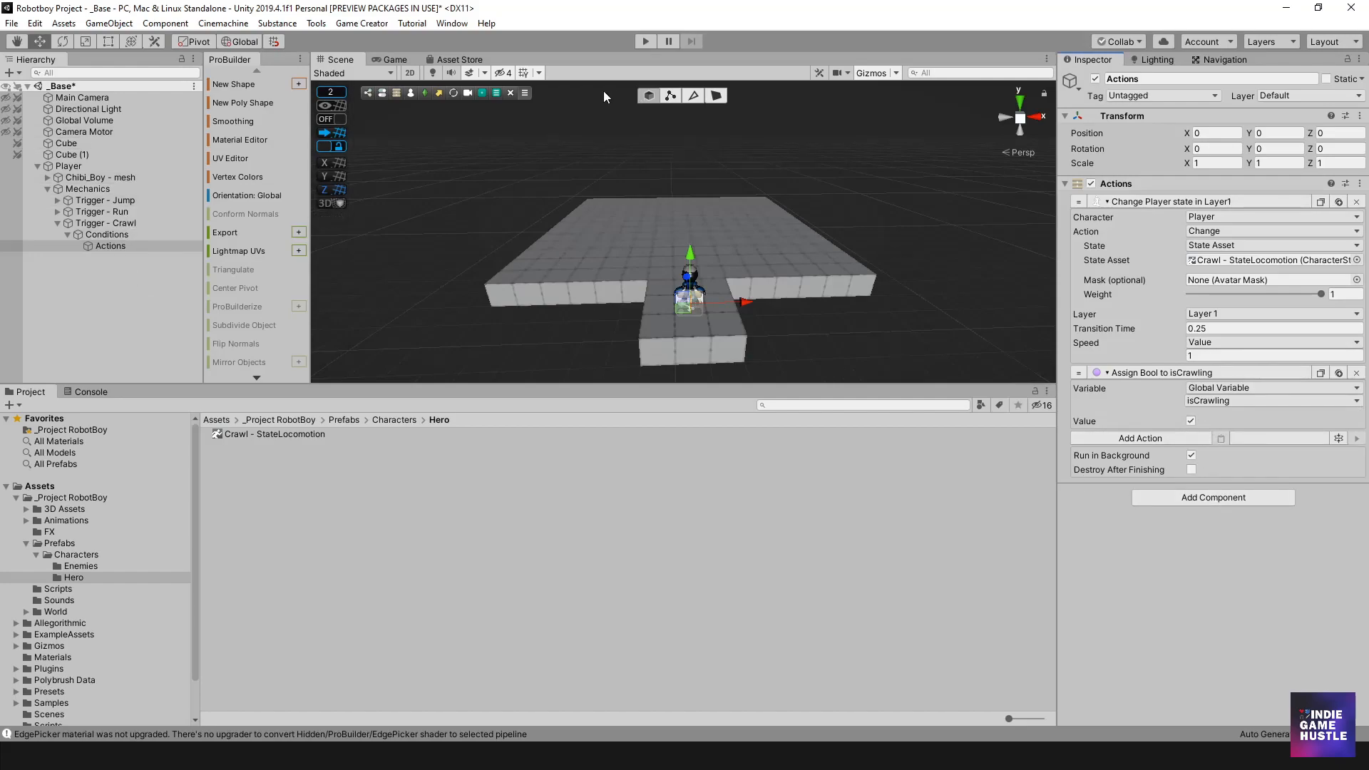
- Play-test the scene by walking the character onto the platform, triggering the crawl, and crawling around in different directions
{"action": "left_click", "coordinate": [645, 41]}
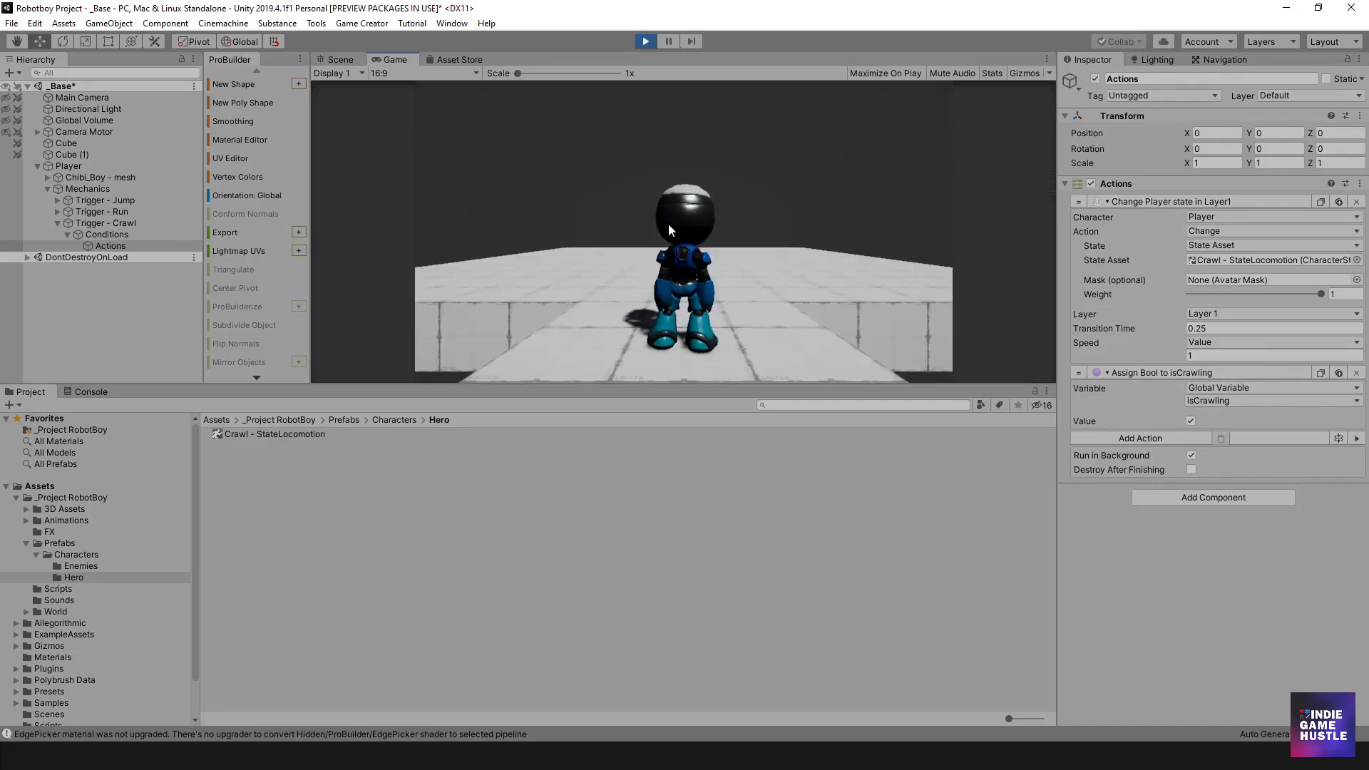
{"action": "key", "text": "w"}
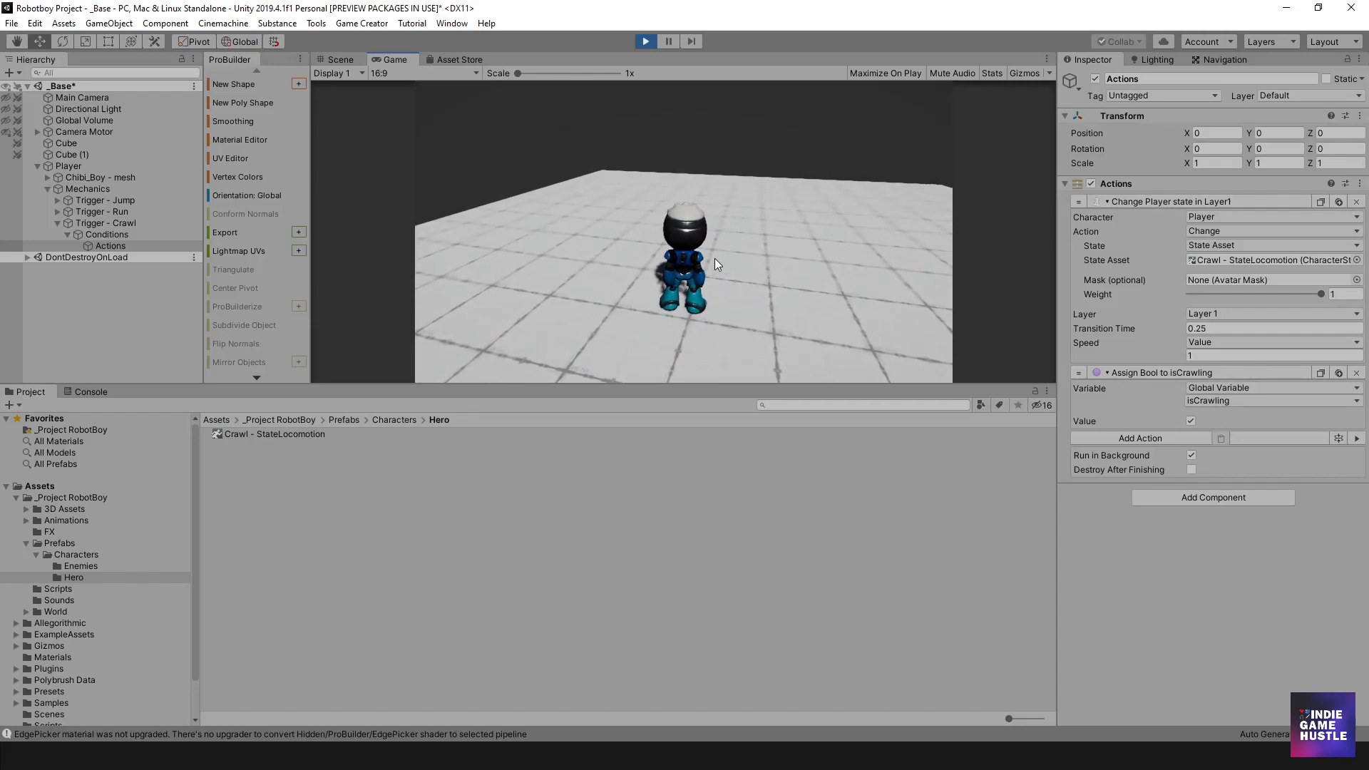
{"action": "key", "text": "c"}
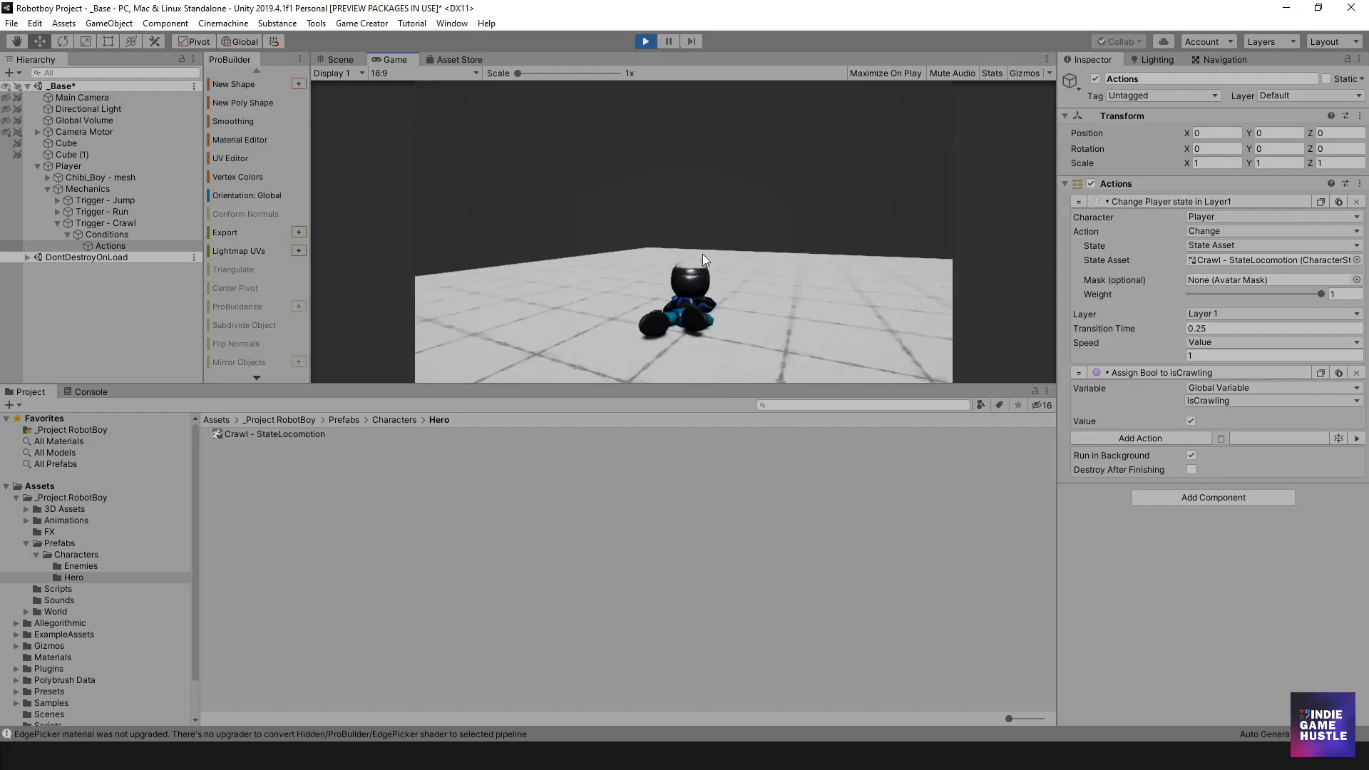
{"action": "key", "text": "s"}
{"action": "key", "text": "d"}
{"action": "key", "text": "w"}
{"action": "key", "text": "a"}
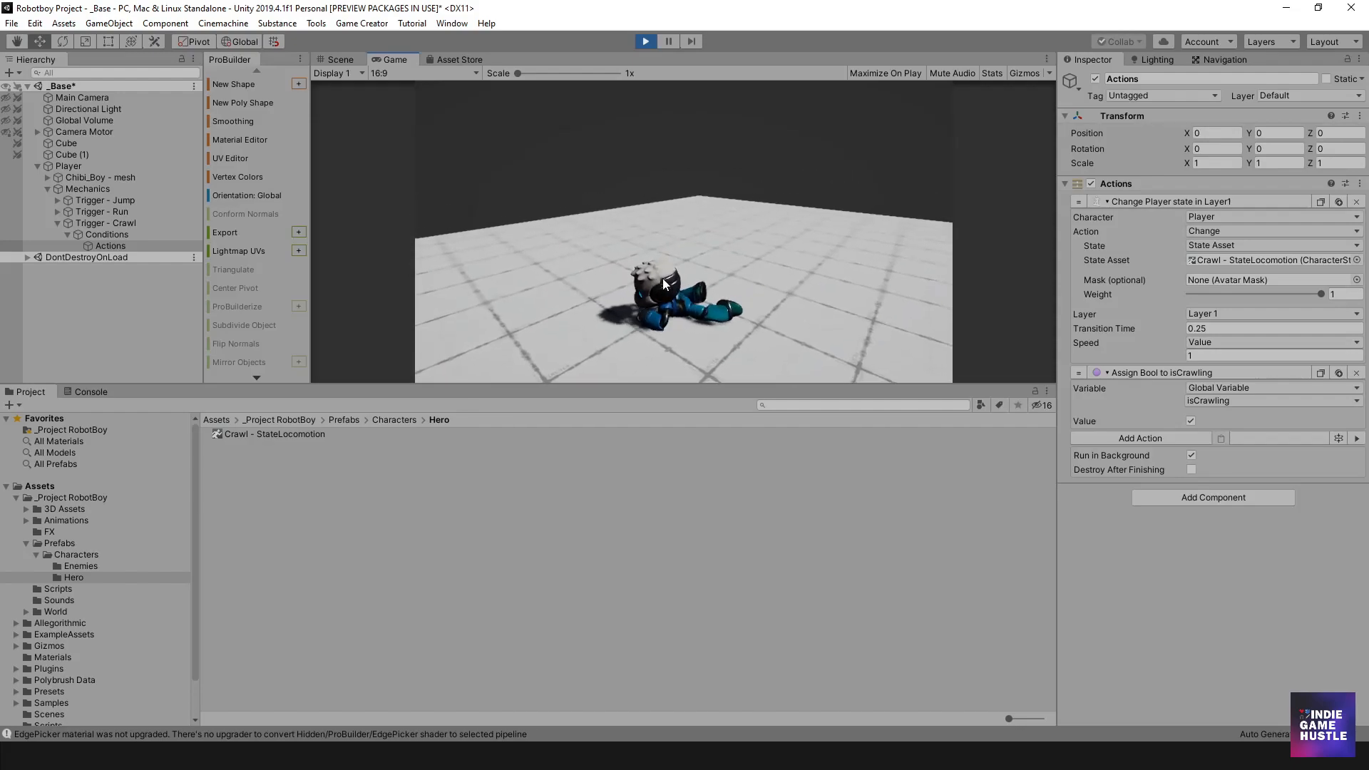
{"action": "key", "text": "d"}
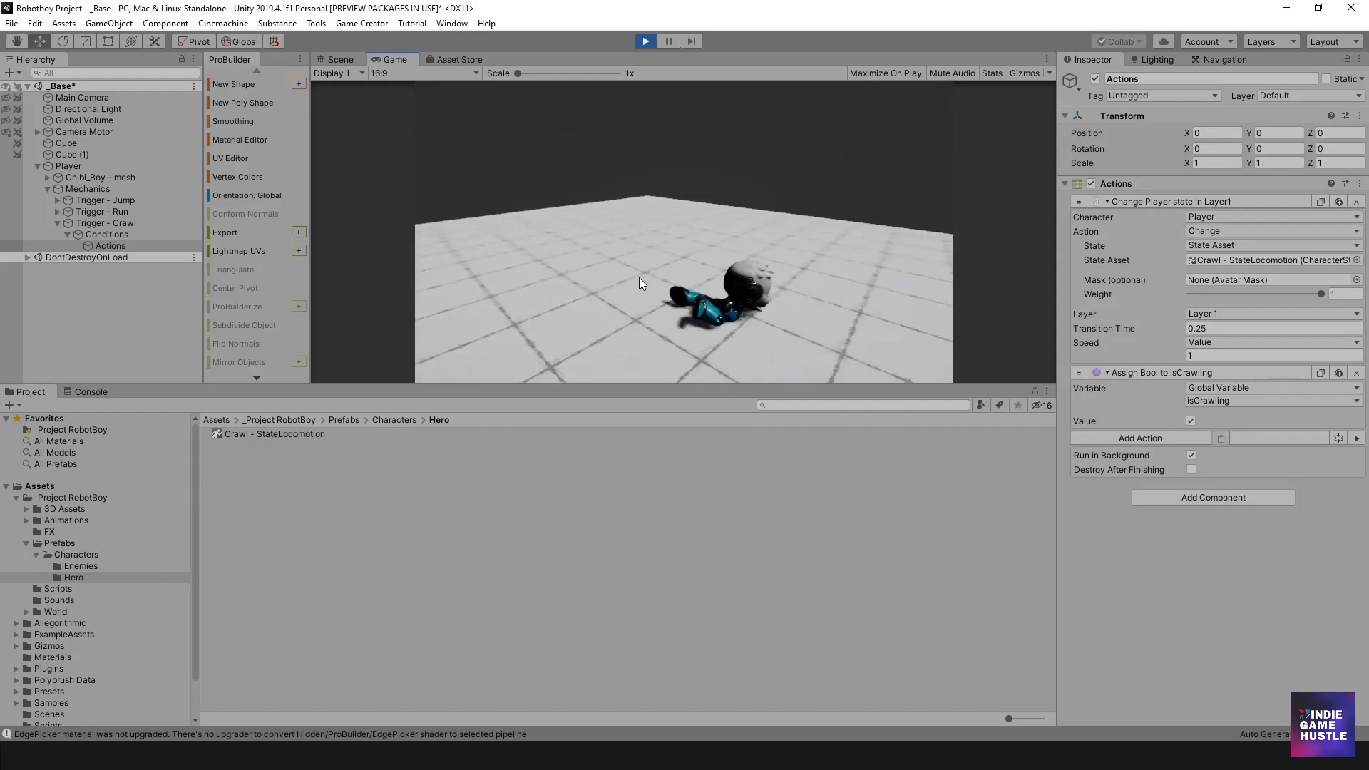
{"action": "key", "text": "w"}
{"action": "key", "text": "a"}
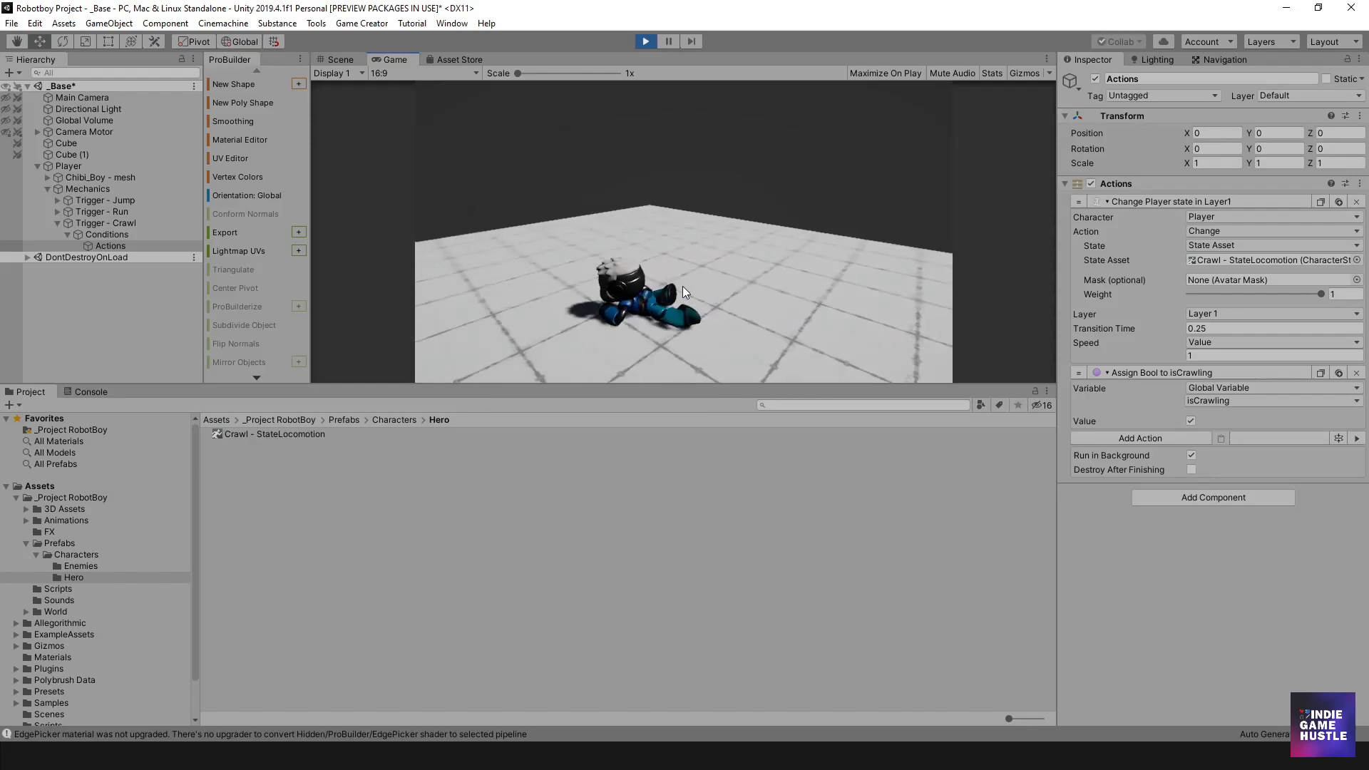
{"action": "key", "text": "w"}
{"action": "key", "text": "d"}
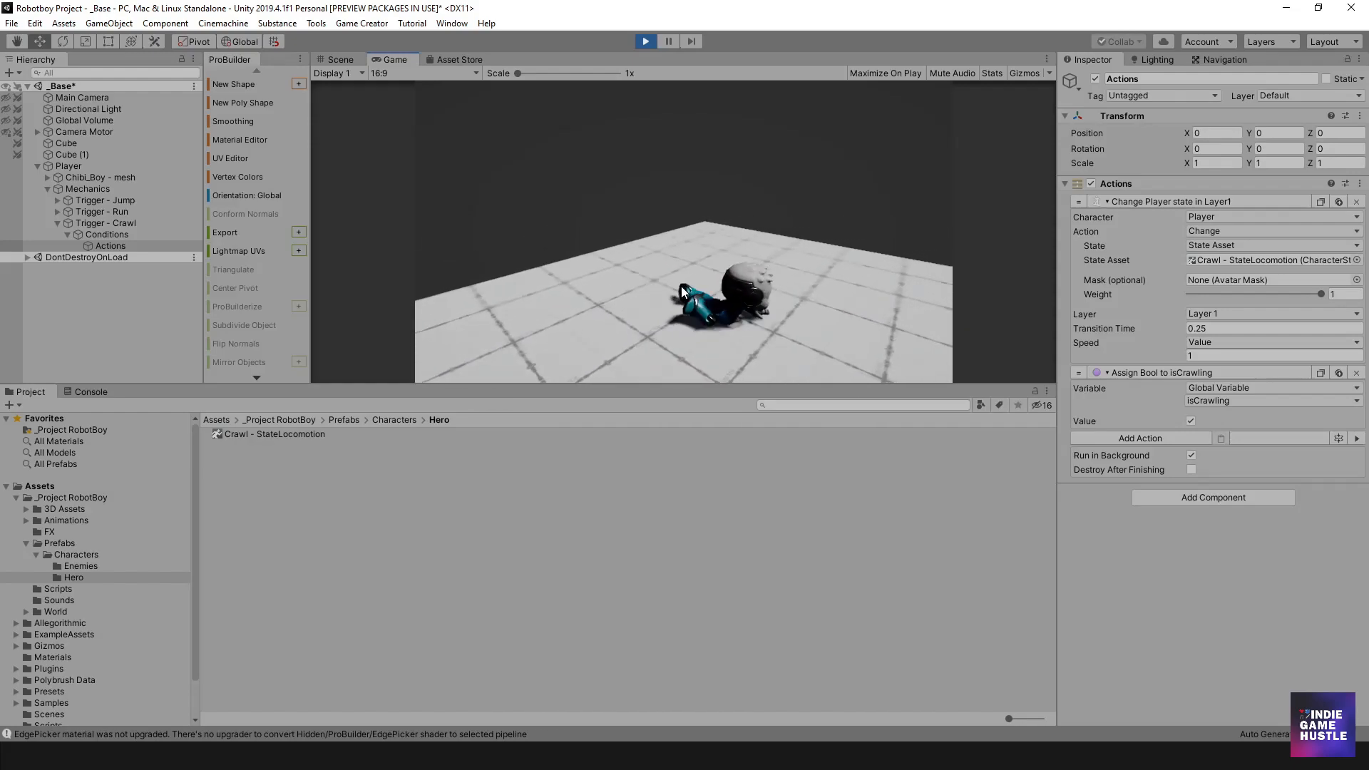
{"action": "key", "text": "s"}
{"action": "key", "text": "a"}
{"action": "key", "text": "w"}
{"action": "key", "text": "d"}
{"action": "key", "text": "s"}
{"action": "key", "text": "a"}
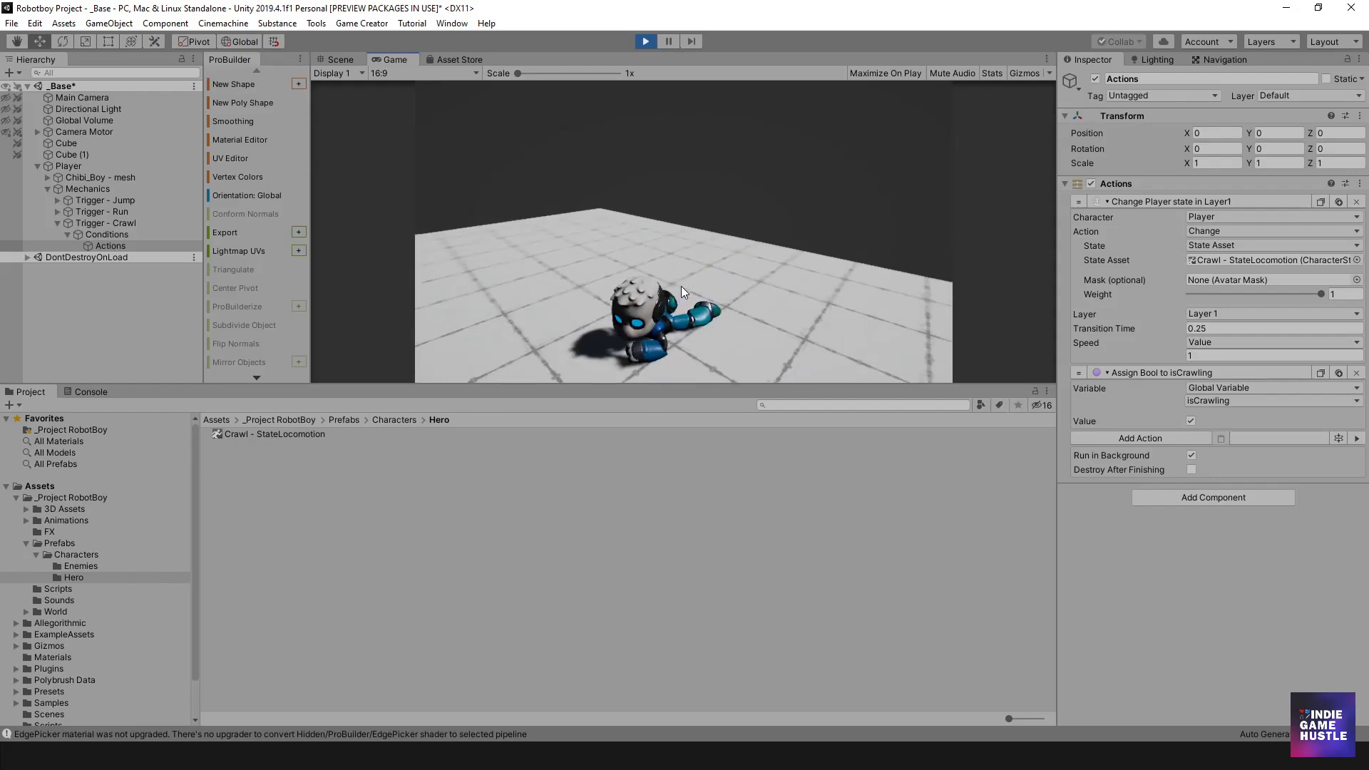
{"action": "key", "text": "w"}
{"action": "key", "text": "d"}
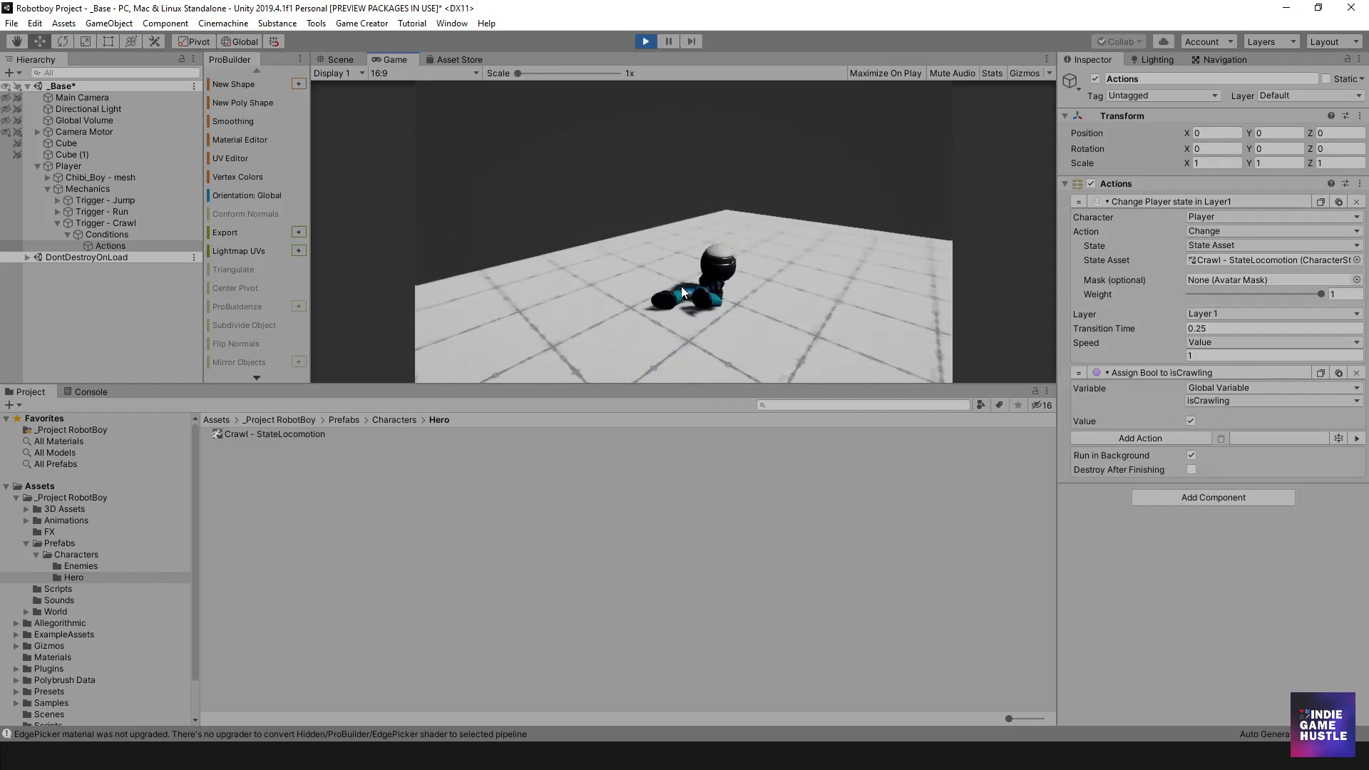
{"action": "key", "text": "s"}
{"action": "key", "text": "a"}
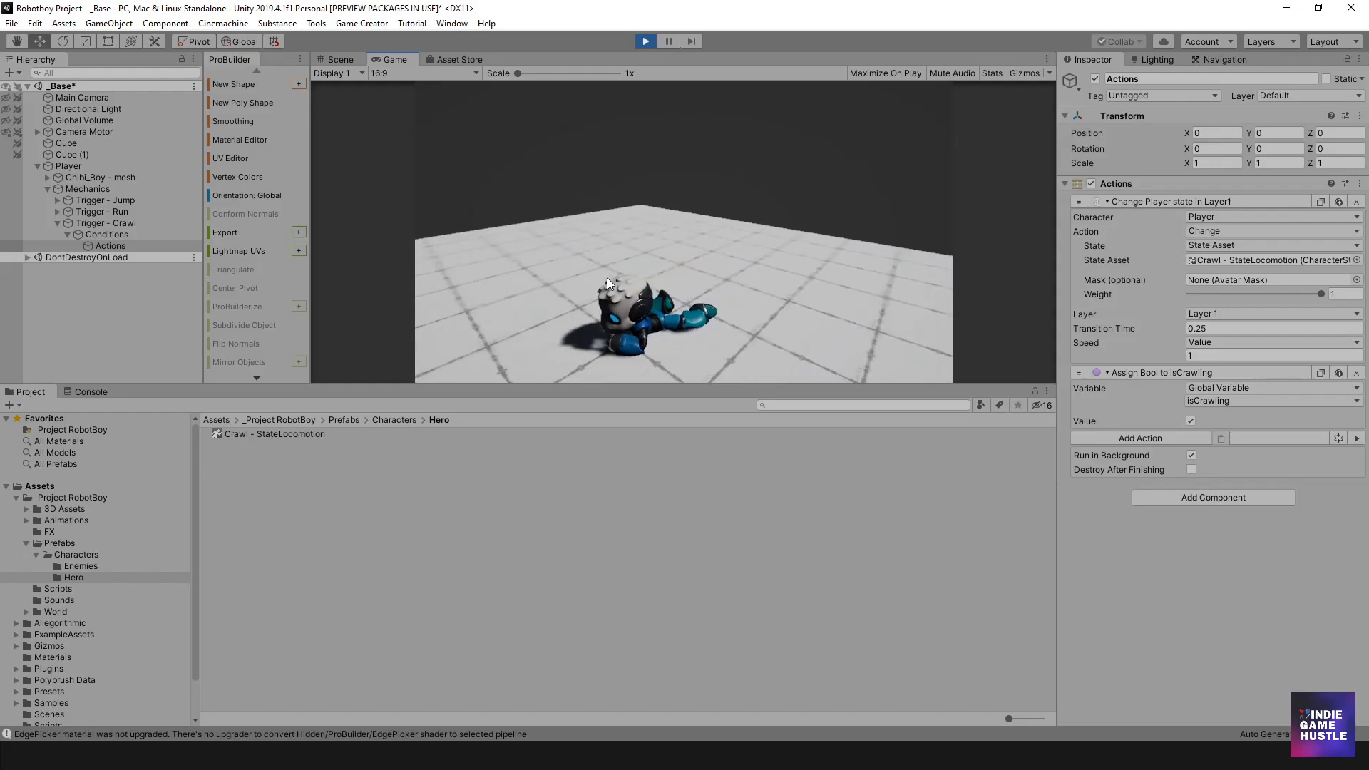
{"action": "key", "text": "w"}
{"action": "key", "text": "d"}
{"action": "key", "text": "w"}
{"action": "key", "text": "d"}
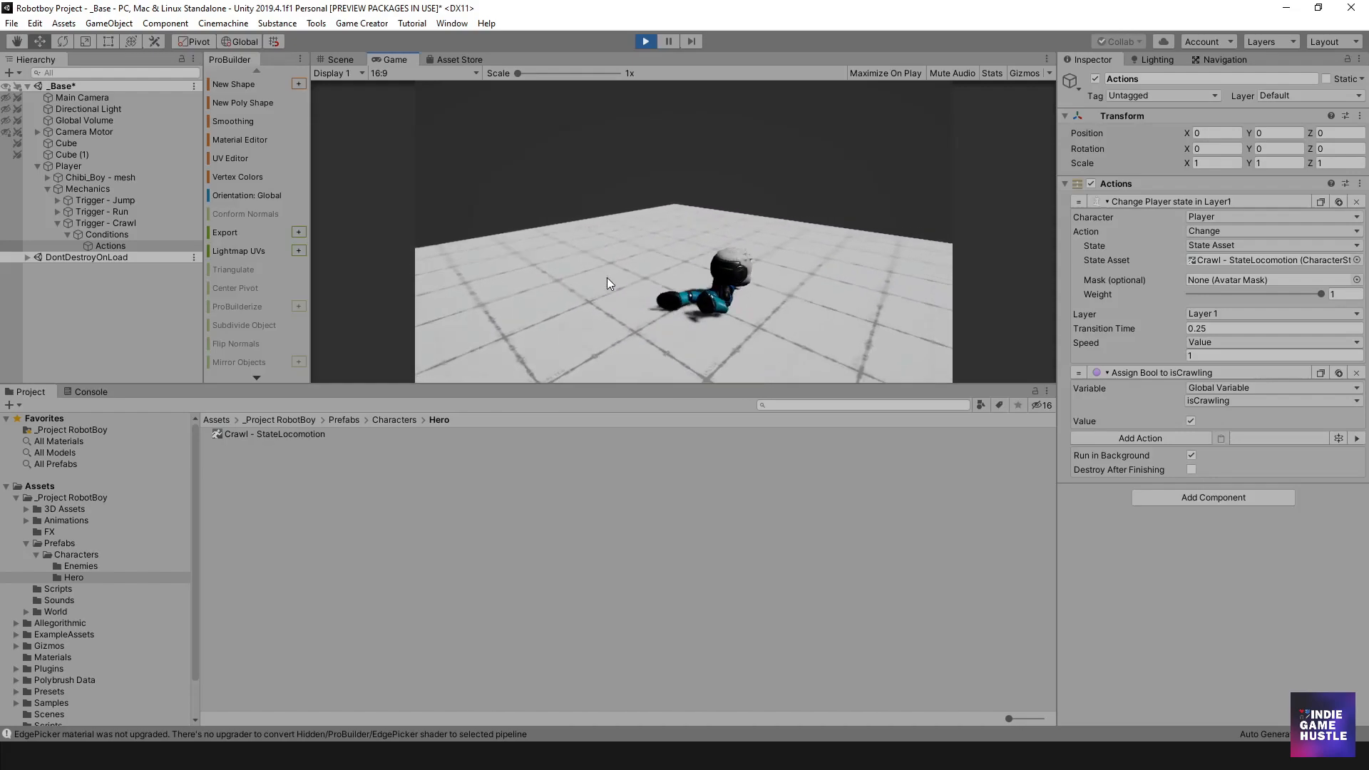
{"action": "key", "text": "s"}
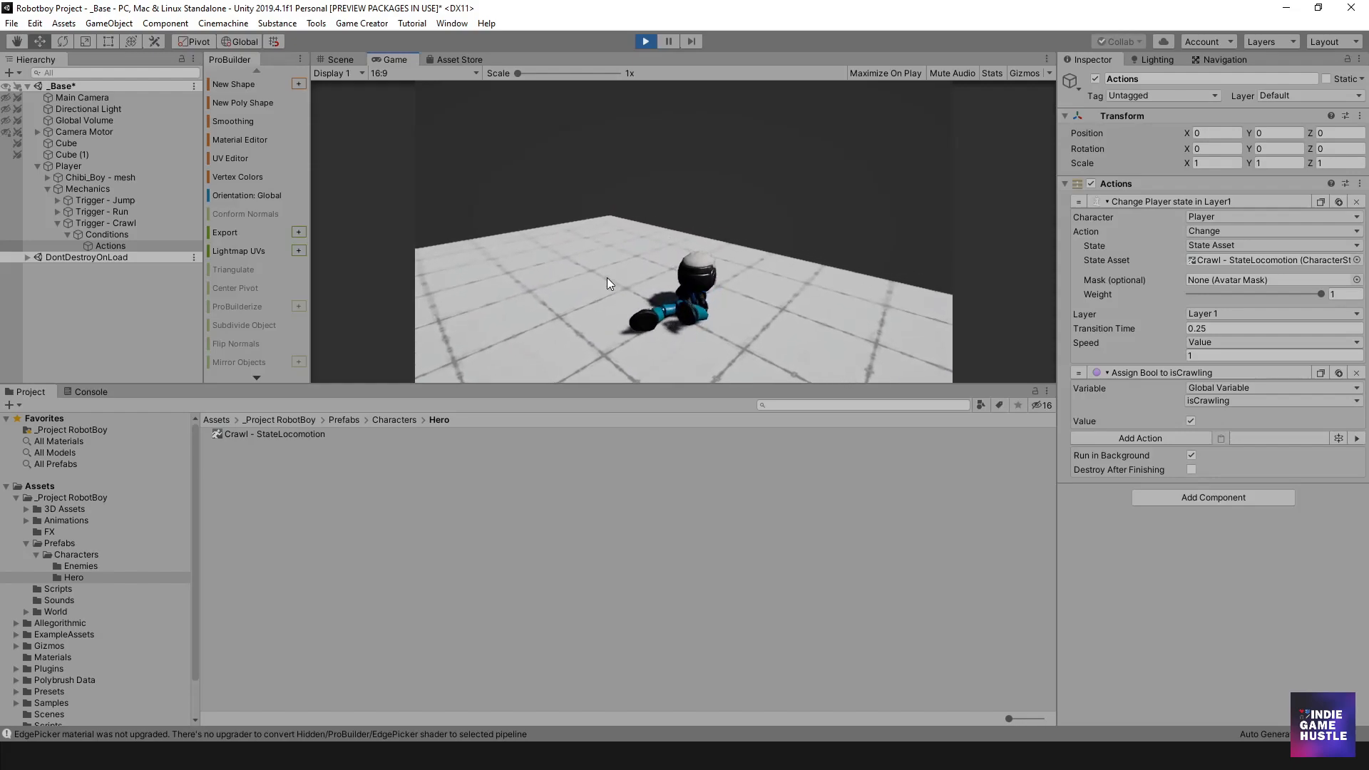
{"action": "key", "text": "d"}
{"action": "key", "text": "s"}
{"action": "key", "text": "d"}
{"action": "key", "text": "w"}
{"action": "key", "text": "c"}
{"action": "key", "text": "d"}
{"action": "key", "text": "c"}
{"action": "key", "text": "d"}
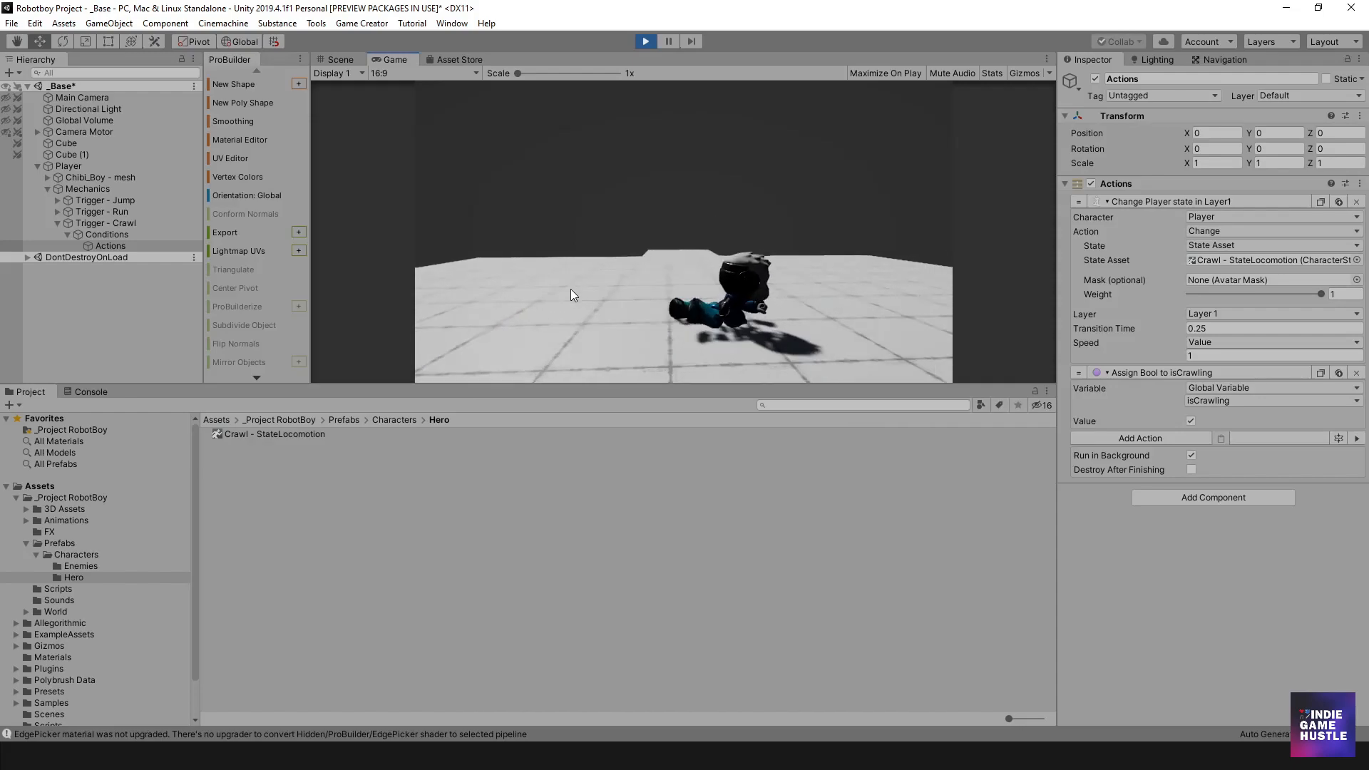
- Trigger the crawl again in the running play-test and return to editing the scene
{"action": "key", "text": "c"}
{"action": "key", "text": "c"}
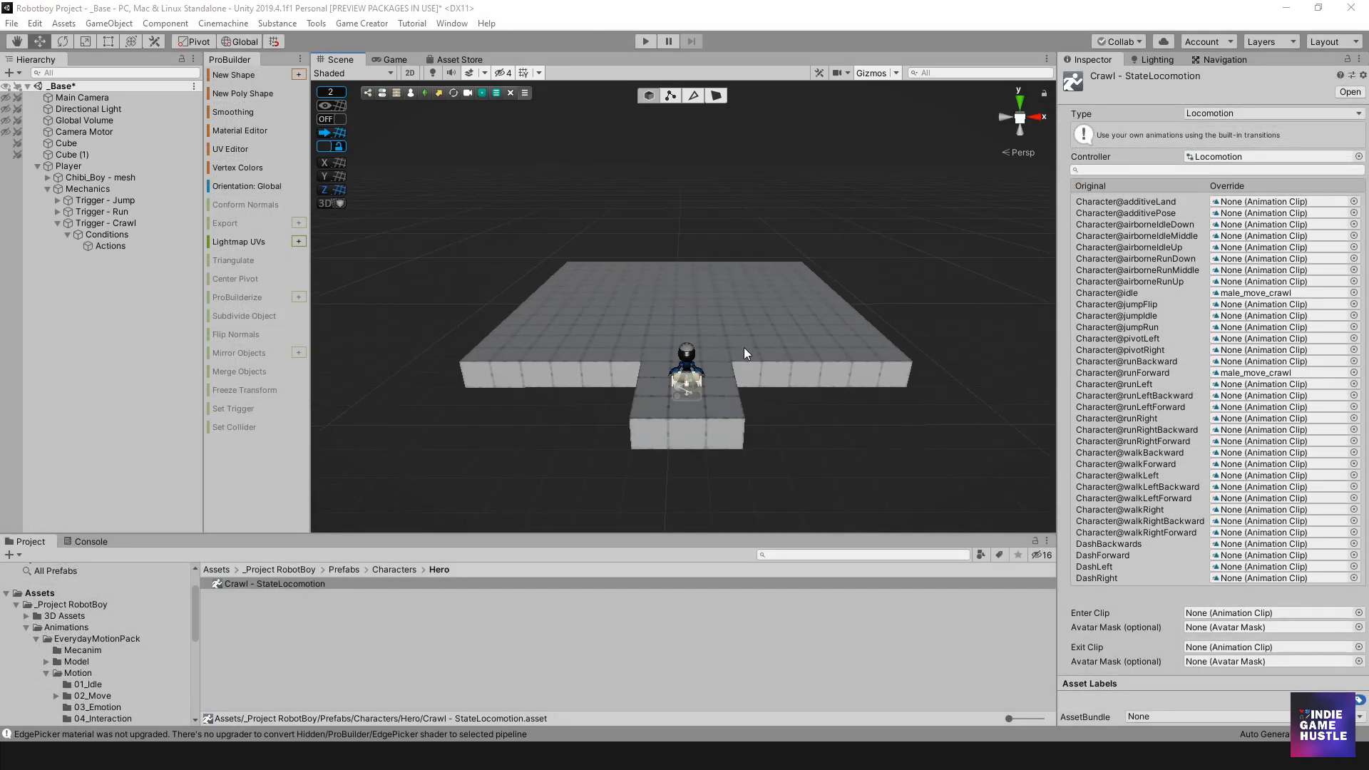
{"action": "left_click_drag", "start_coordinate": [652, 345], "coordinate": [827, 398], "text": "alt"}
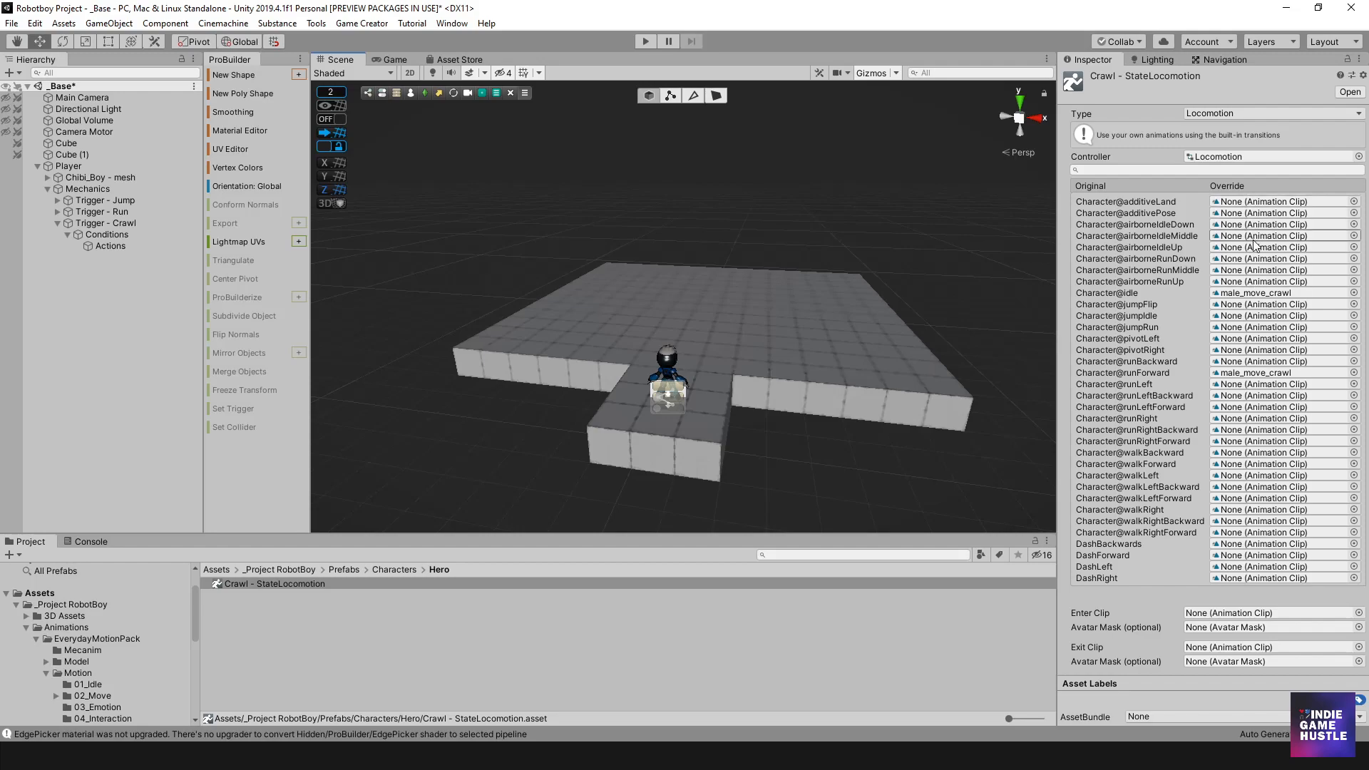
- Trace the crawl Actions object's state asset to Crawl - StateLocomotion and locate the clip overriding Character@idle
{"action": "left_click", "coordinate": [123, 246]}
{"action": "left_click", "coordinate": [1211, 261]}
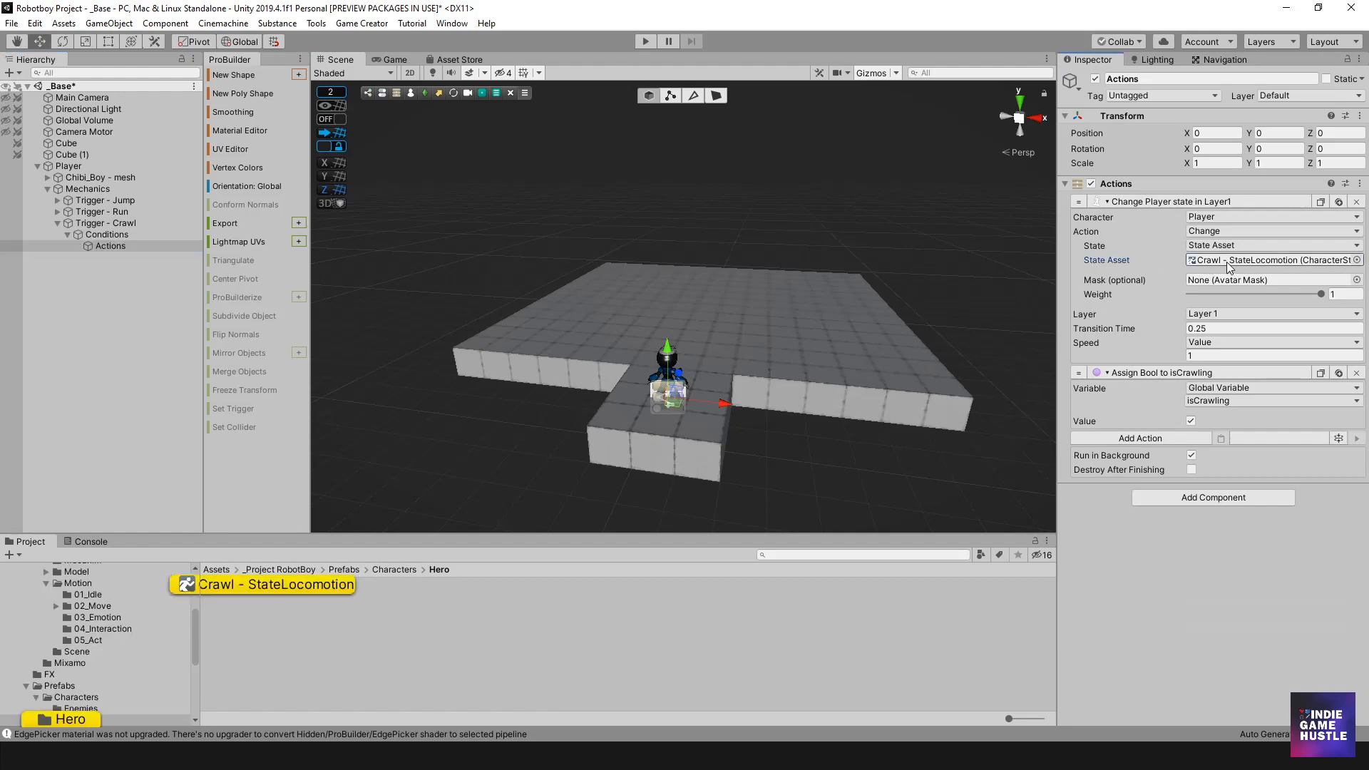
{"action": "left_click", "coordinate": [269, 585]}
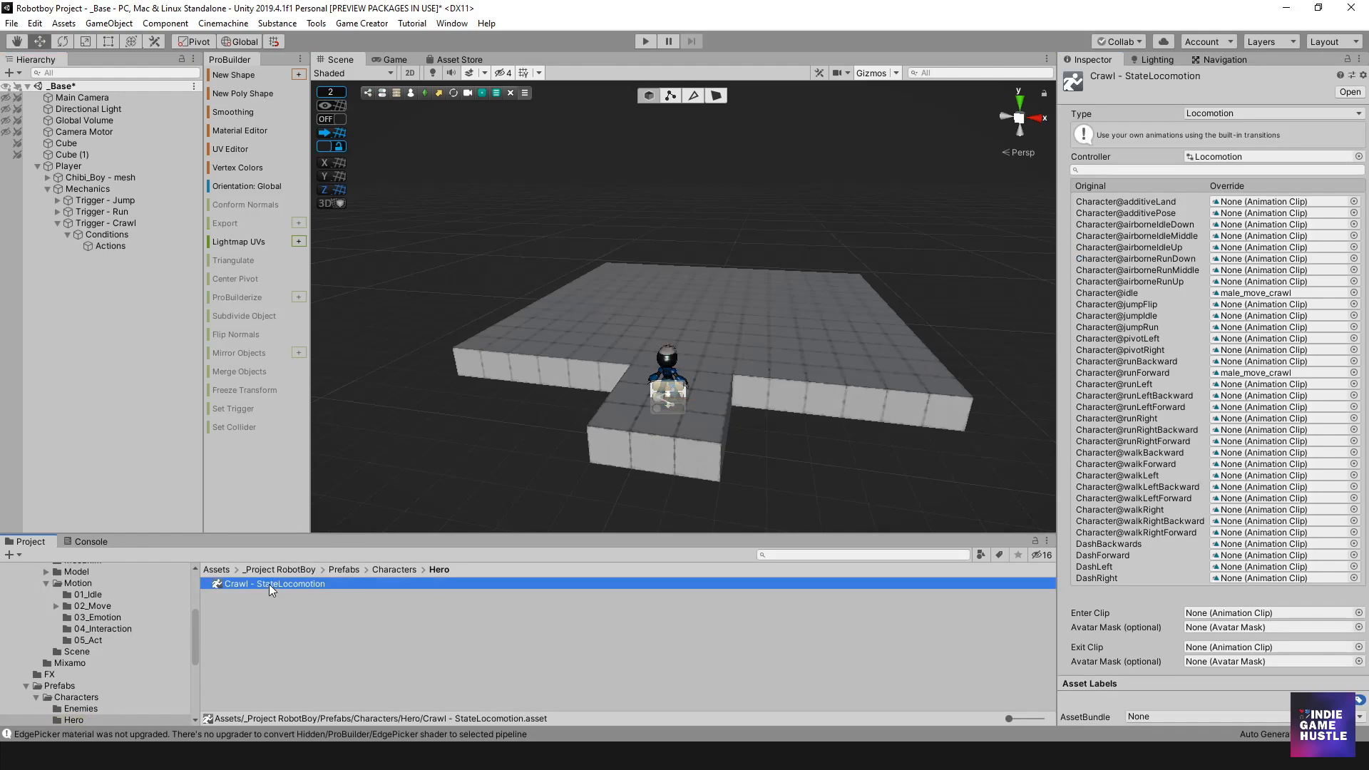
{"action": "left_click", "coordinate": [1264, 292]}
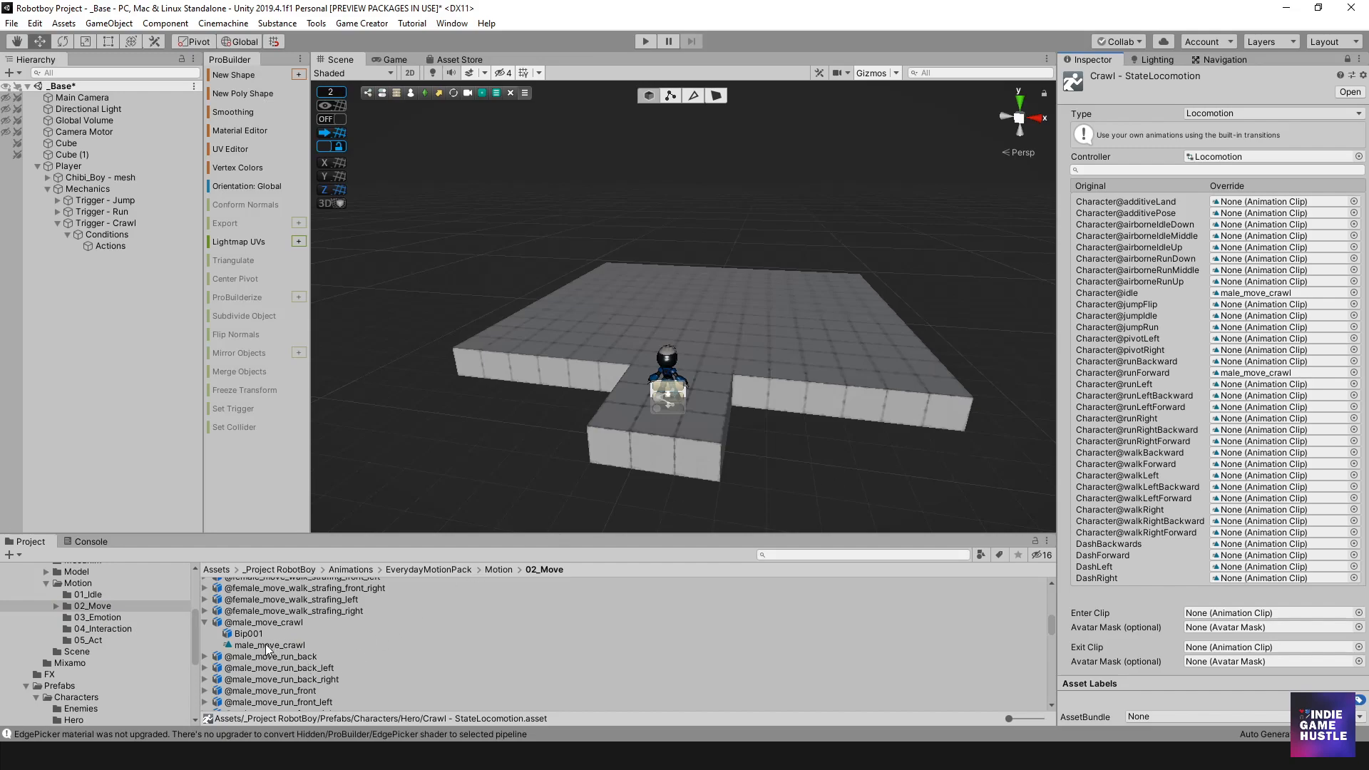
- Assign the male_move_crawl animation as the Enter Clip of Crawl - StateLocomotion
{"action": "left_click_drag", "start_coordinate": [260, 644], "coordinate": [1256, 384]}
{"action": "left_click_drag", "start_coordinate": [241, 644], "coordinate": [1232, 619]}
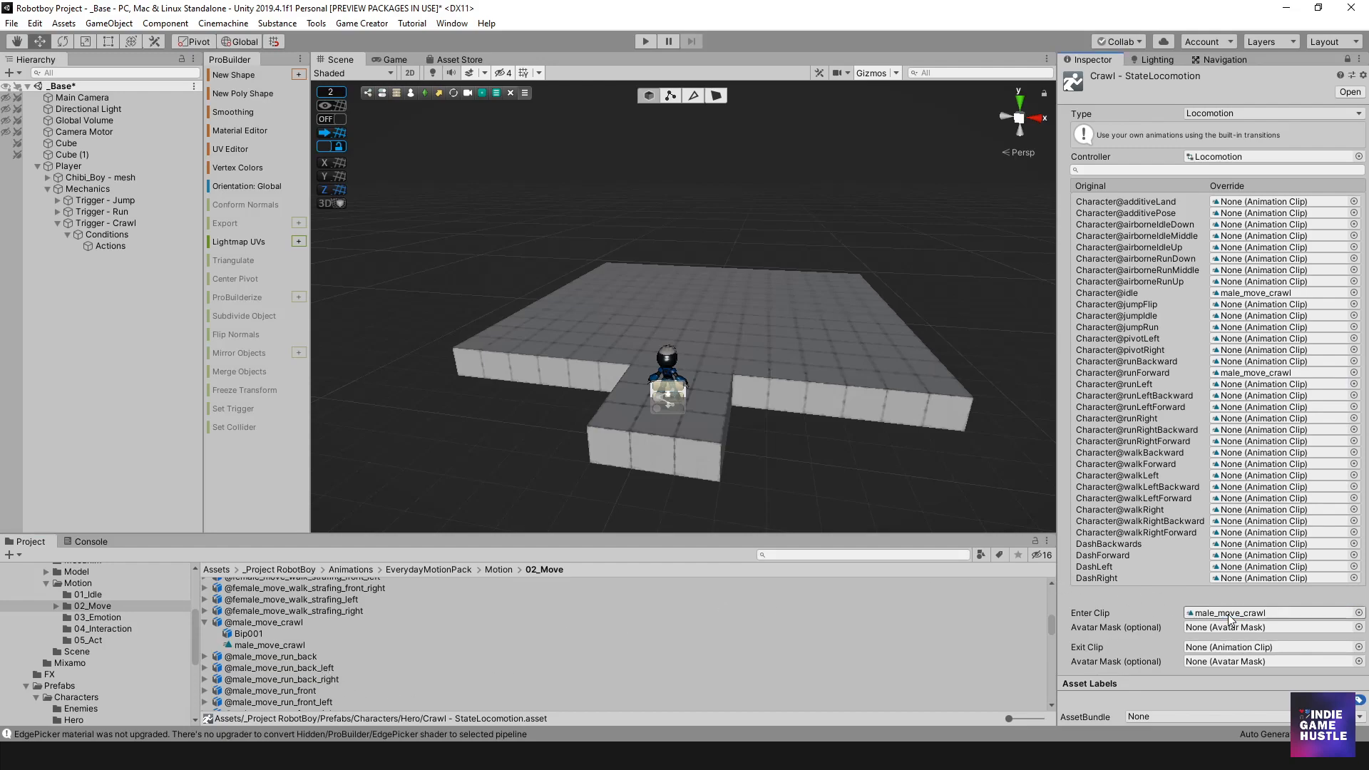
- Set the Character@idle override to None and check which clip is selected for Character@runForward
{"action": "left_click", "coordinate": [1354, 293]}
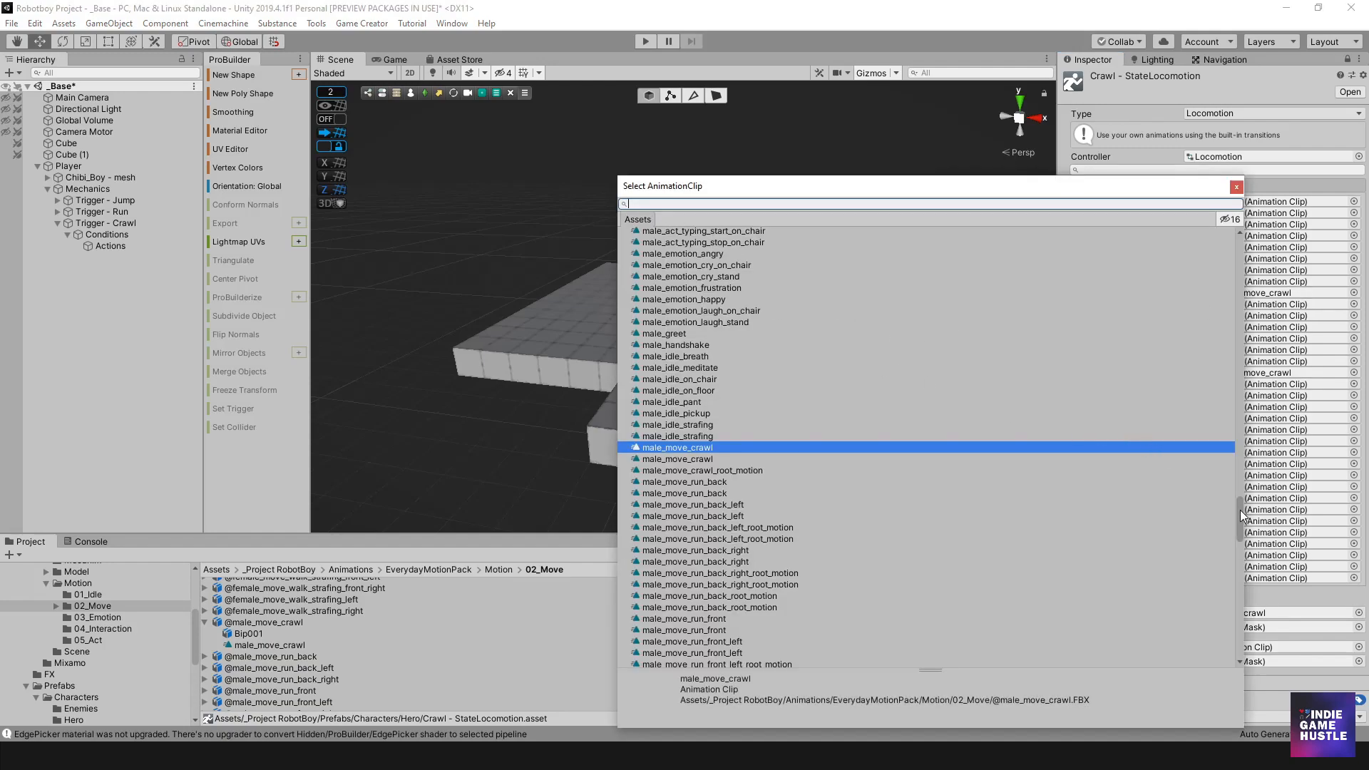
{"action": "left_click_drag", "start_coordinate": [1242, 513], "coordinate": [1233, 245]}
{"action": "left_click", "coordinate": [665, 234]}
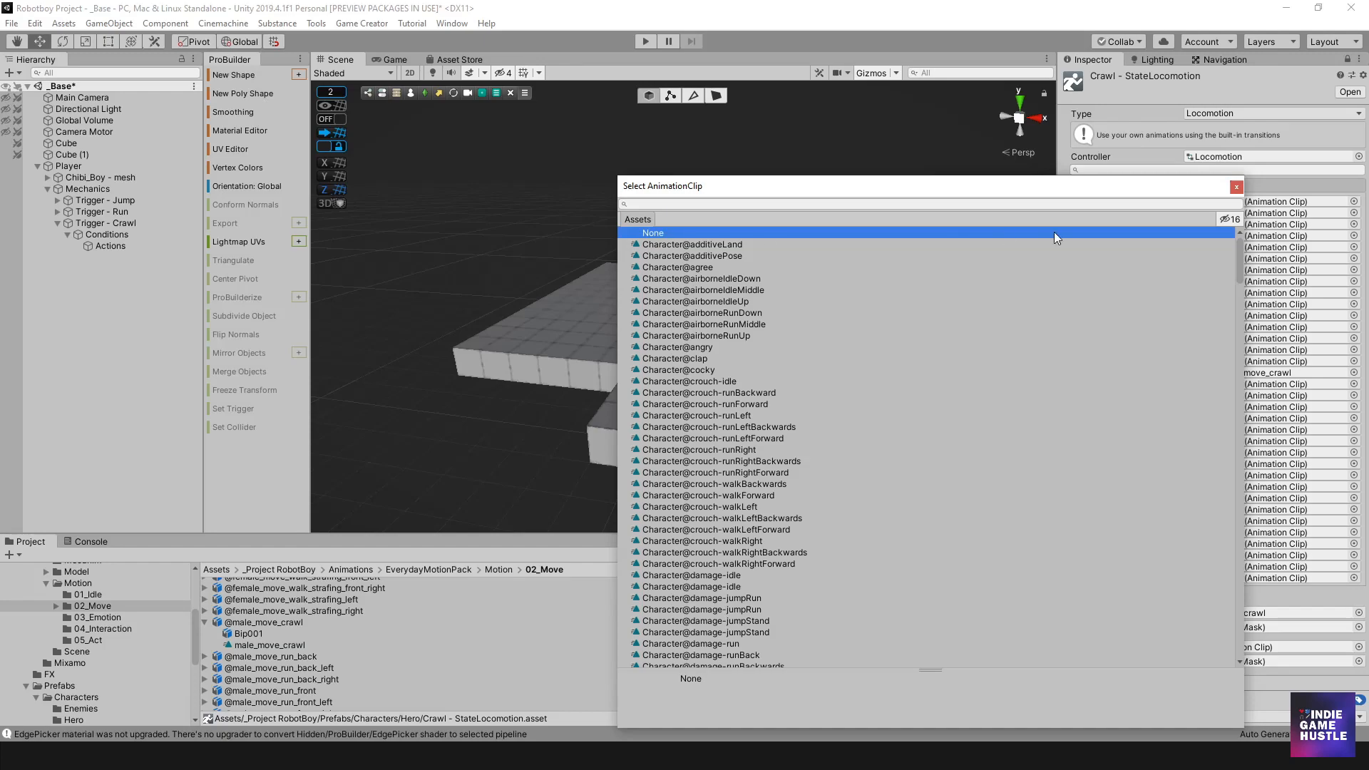
{"action": "left_click", "coordinate": [1236, 187]}
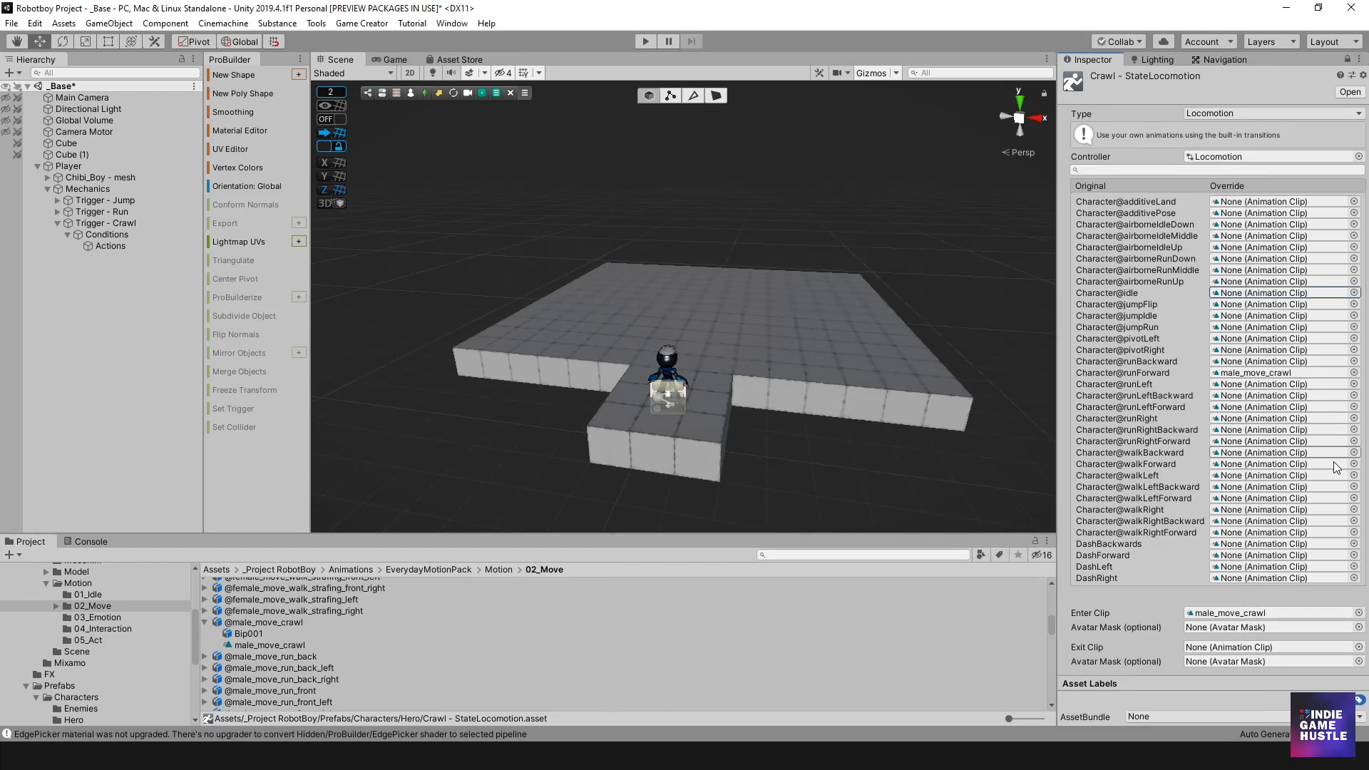
{"action": "left_click", "coordinate": [1353, 372]}
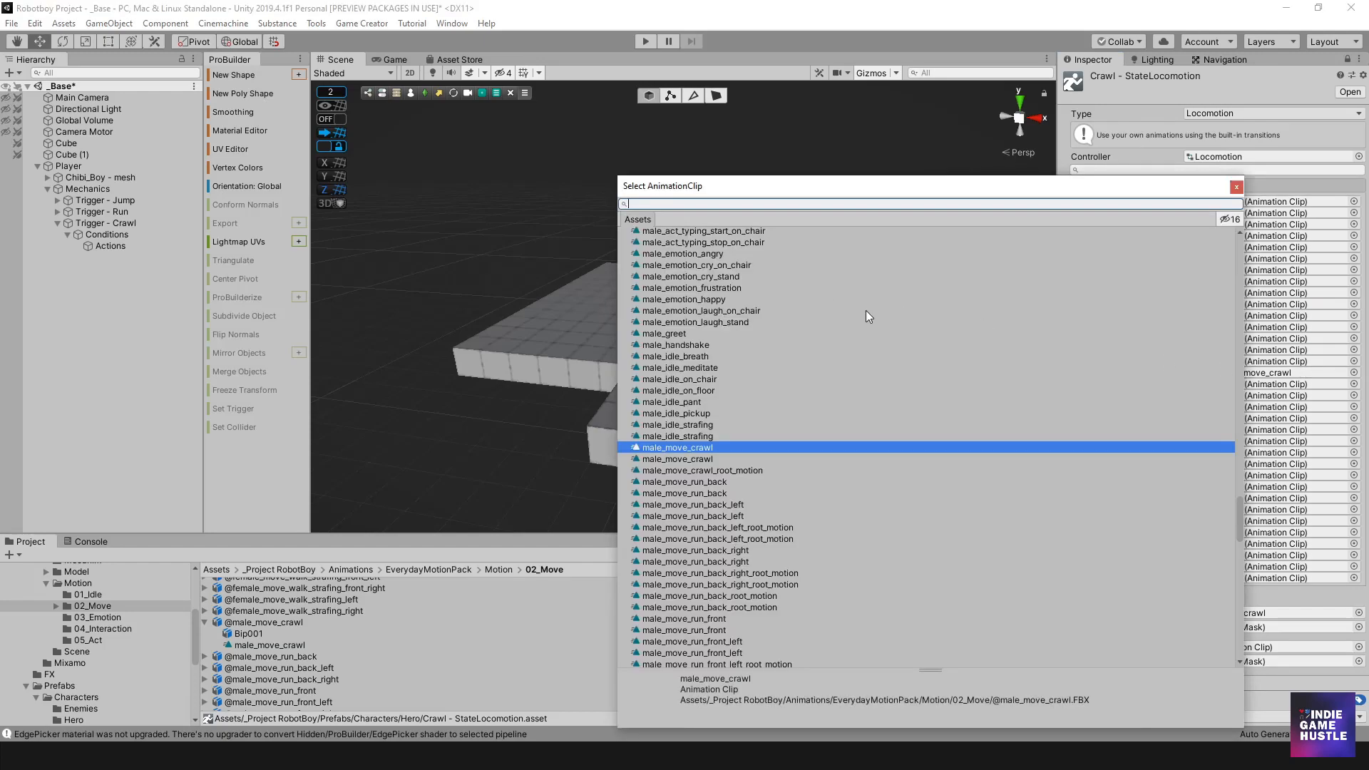
{"action": "left_click", "coordinate": [1237, 186]}
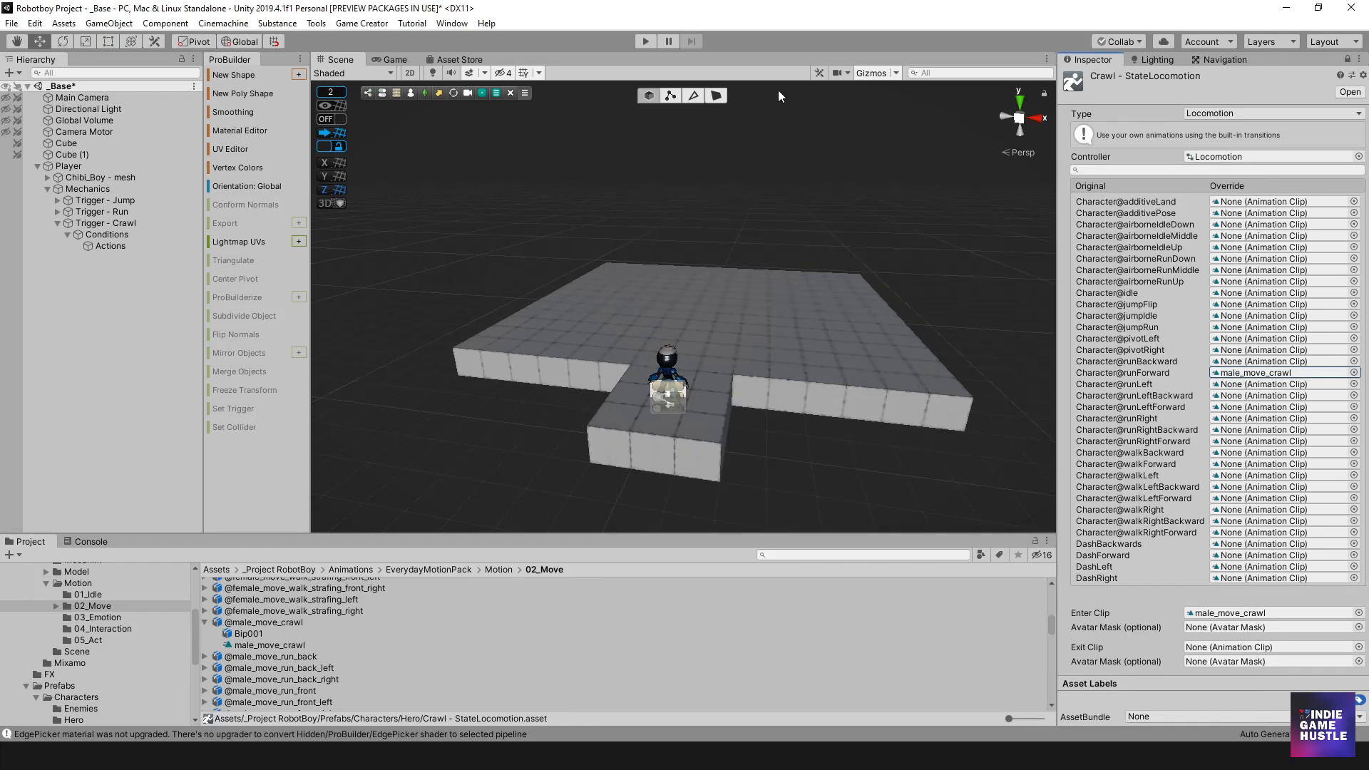
- Play-test the scene by moving the character in different directions while switching between standing and crawling
{"action": "left_click", "coordinate": [652, 44]}
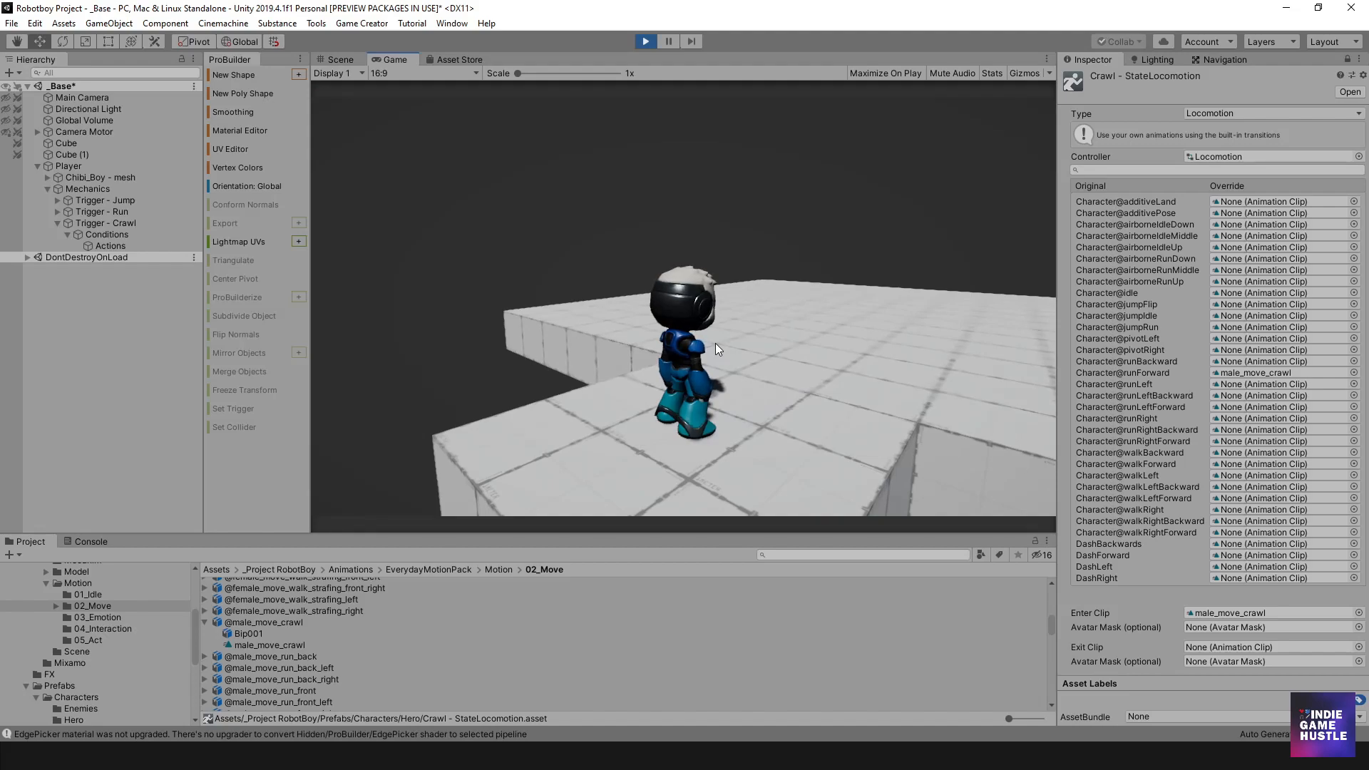
{"action": "key", "text": "d"}
{"action": "key", "text": "s"}
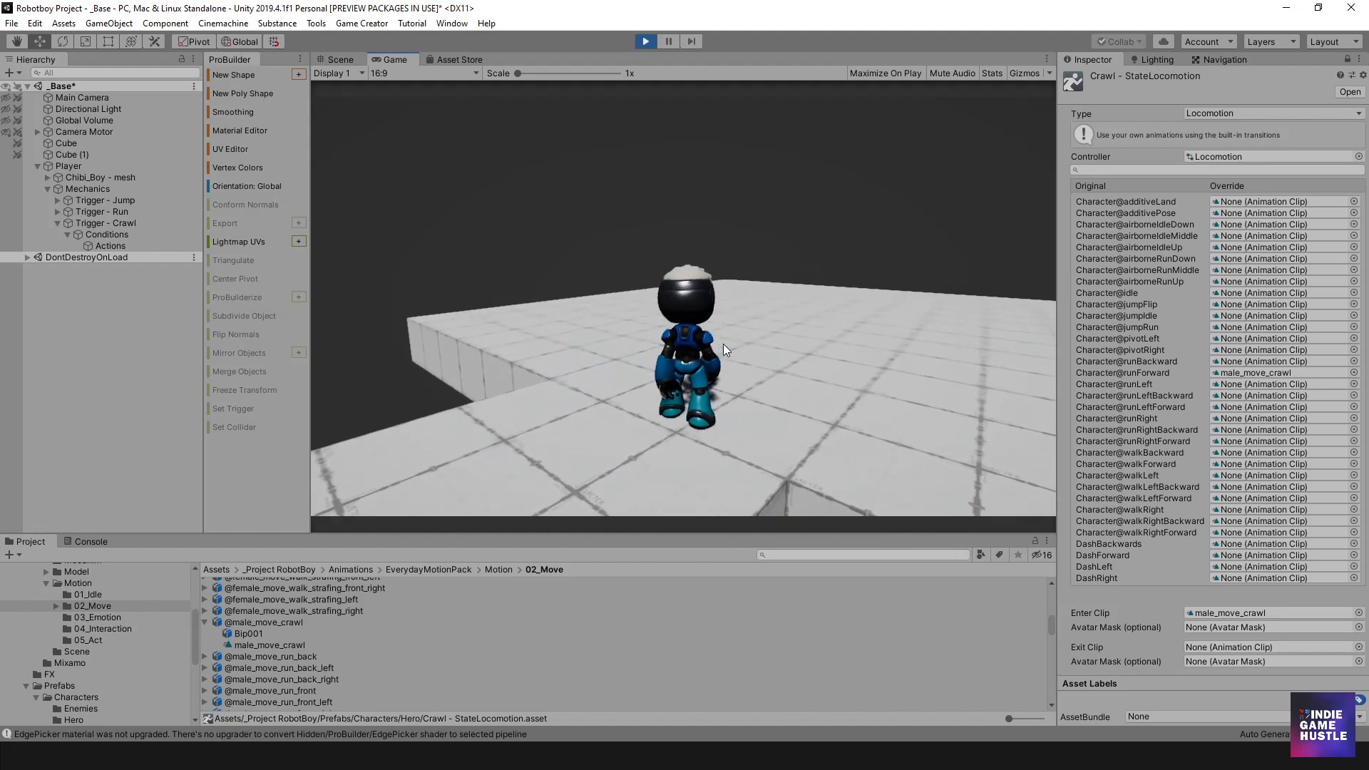
{"action": "key", "text": "d"}
{"action": "key", "text": "a"}
{"action": "key", "text": "c"}
{"action": "key", "text": "s"}
{"action": "key", "text": "d"}
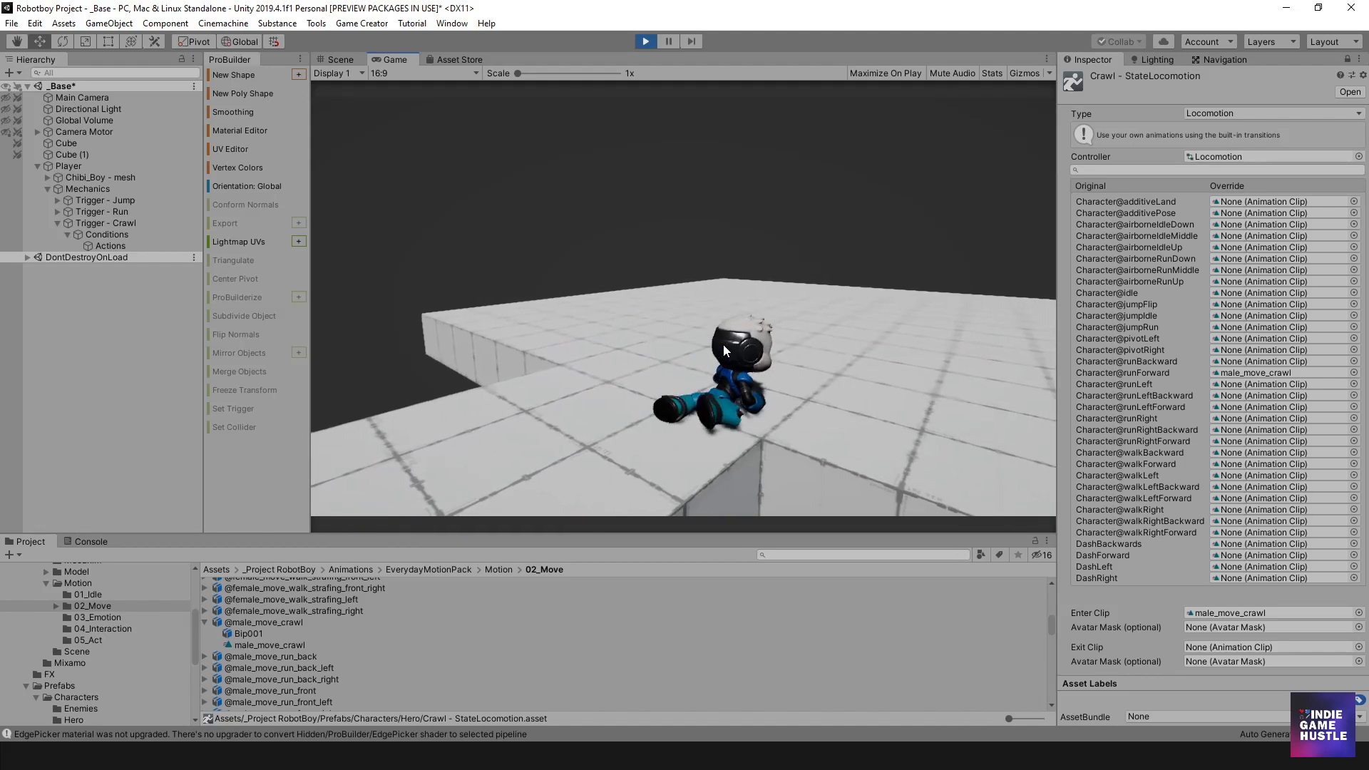
{"action": "key", "text": "w"}
{"action": "key", "text": "a"}
{"action": "key", "text": "s"}
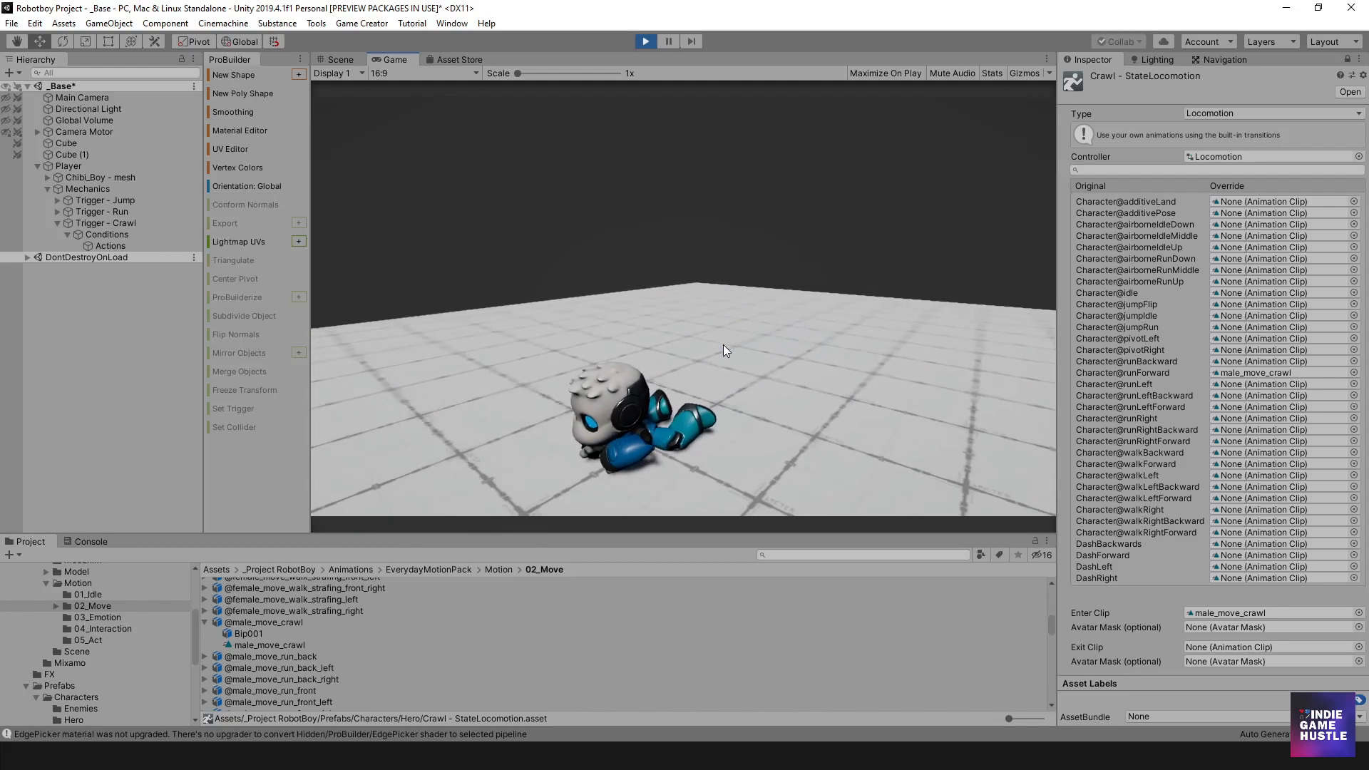
{"action": "key", "text": "c"}
{"action": "key", "text": "w"}
{"action": "key", "text": "d"}
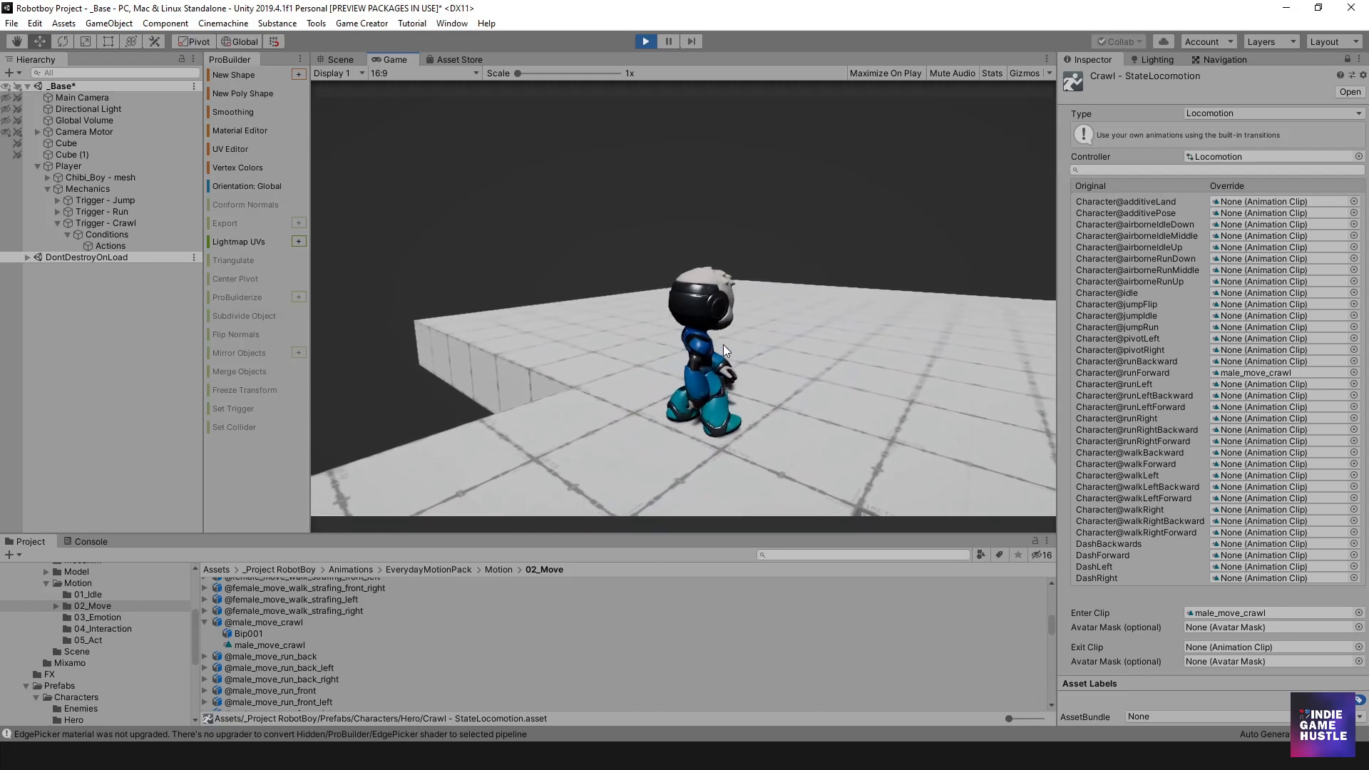
{"action": "left_click", "coordinate": [646, 41]}
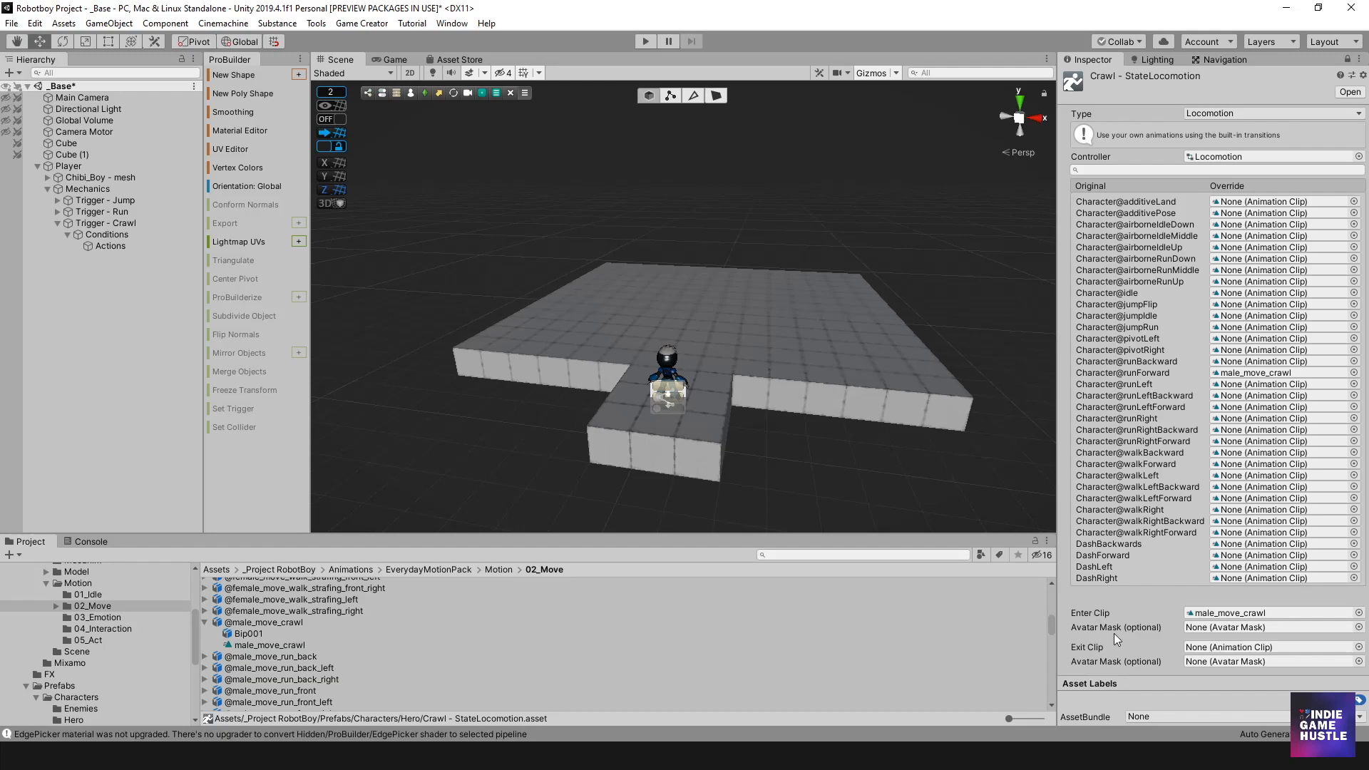
- Set the Enter Clip of Crawl - StateLocomotion to None
{"action": "left_click", "coordinate": [1358, 613]}
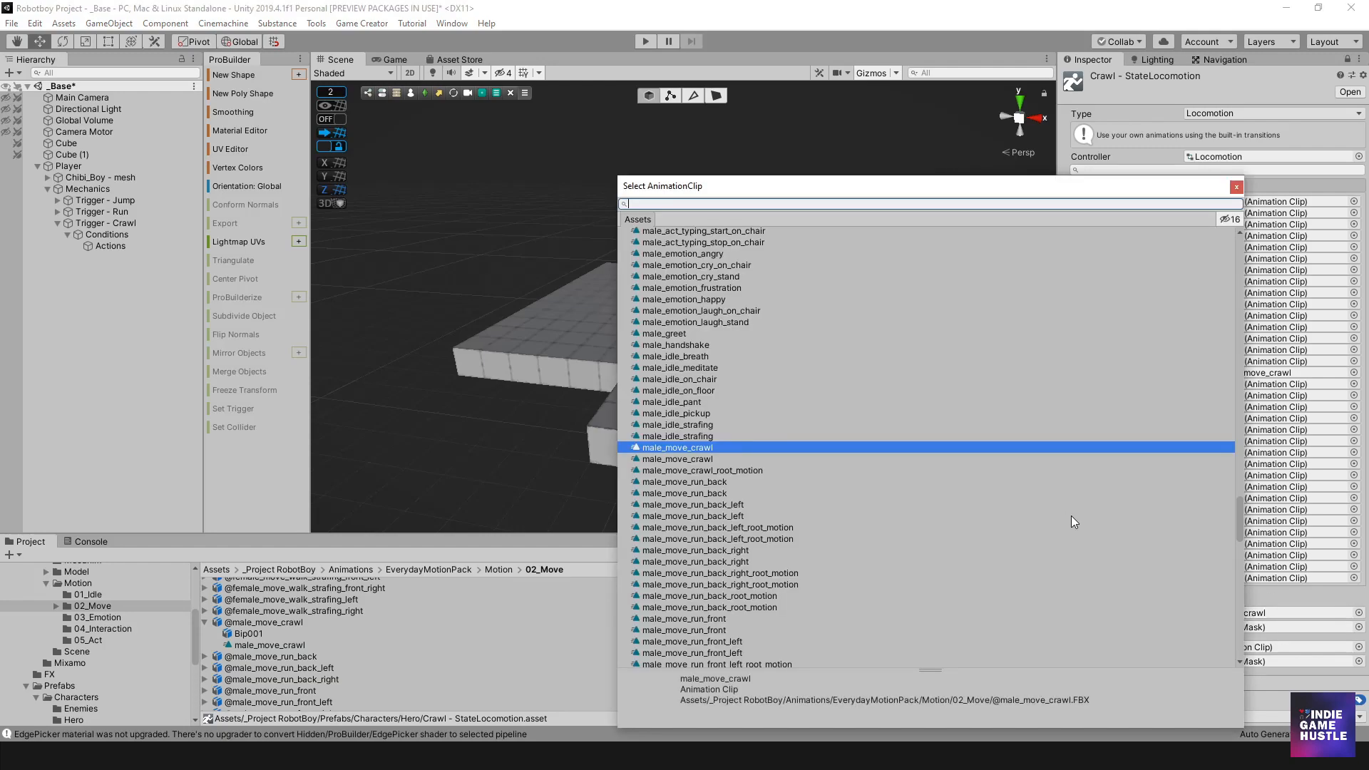
{"action": "left_click_drag", "start_coordinate": [1241, 527], "coordinate": [1236, 258]}
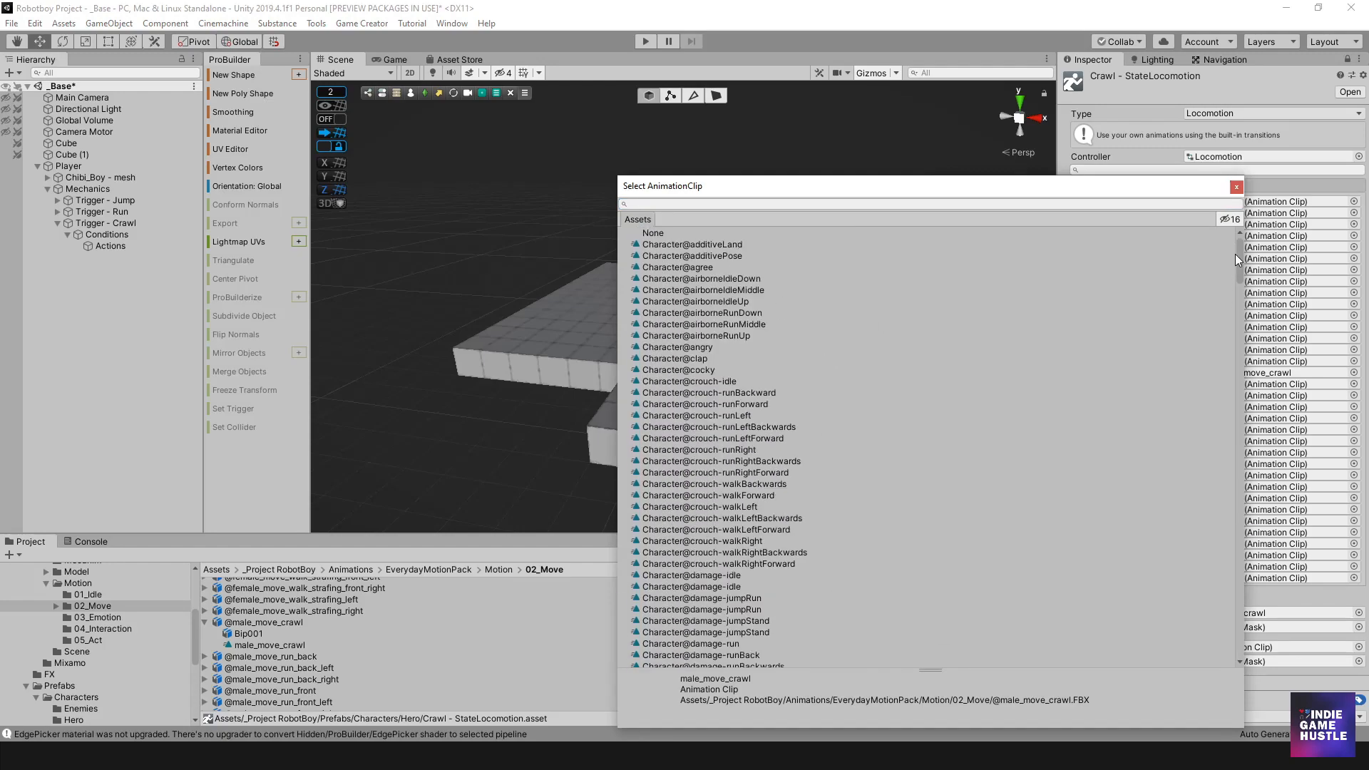
{"action": "left_click", "coordinate": [654, 233]}
{"action": "left_click", "coordinate": [1236, 187]}
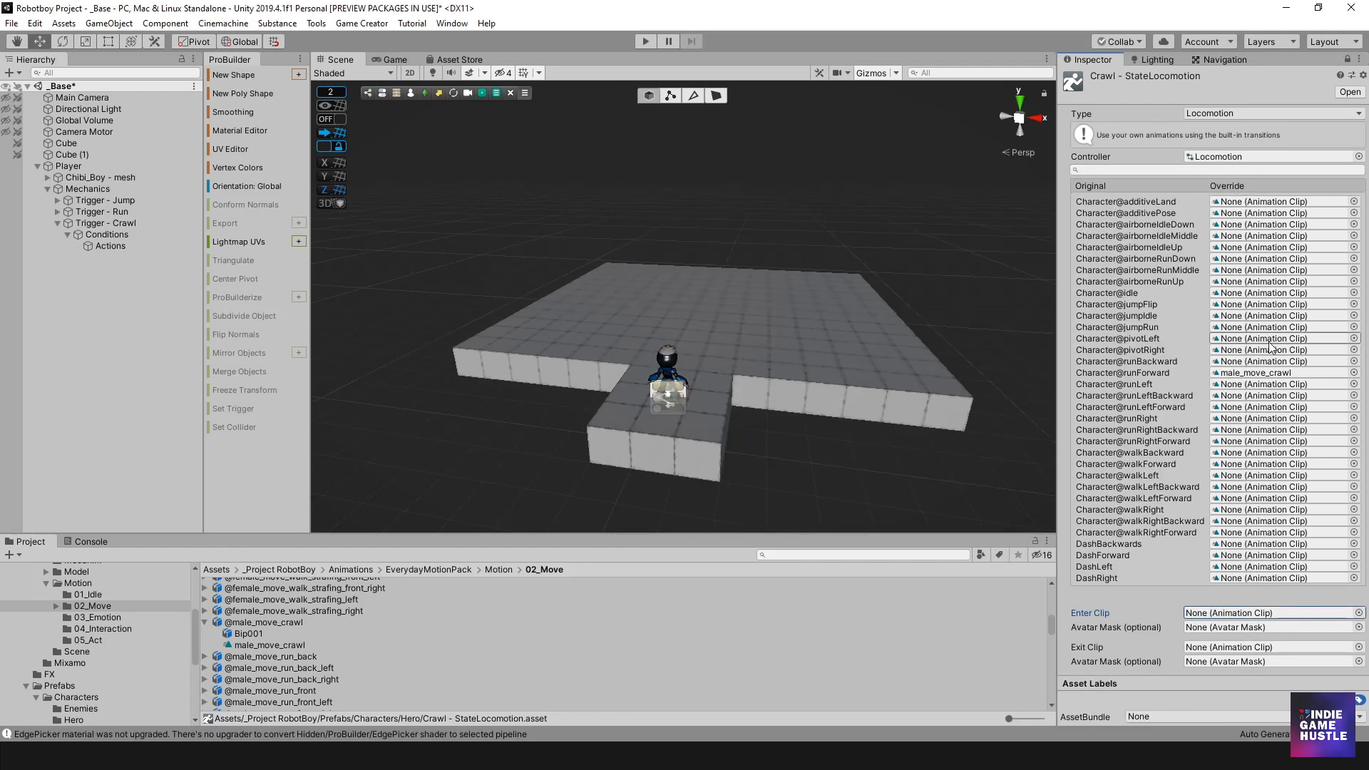
- Search the animation clips for "crawl" and override Character@idle with the male_move_crawl clip stored as male_move_crawl.anim
{"action": "left_click", "coordinate": [1354, 293]}
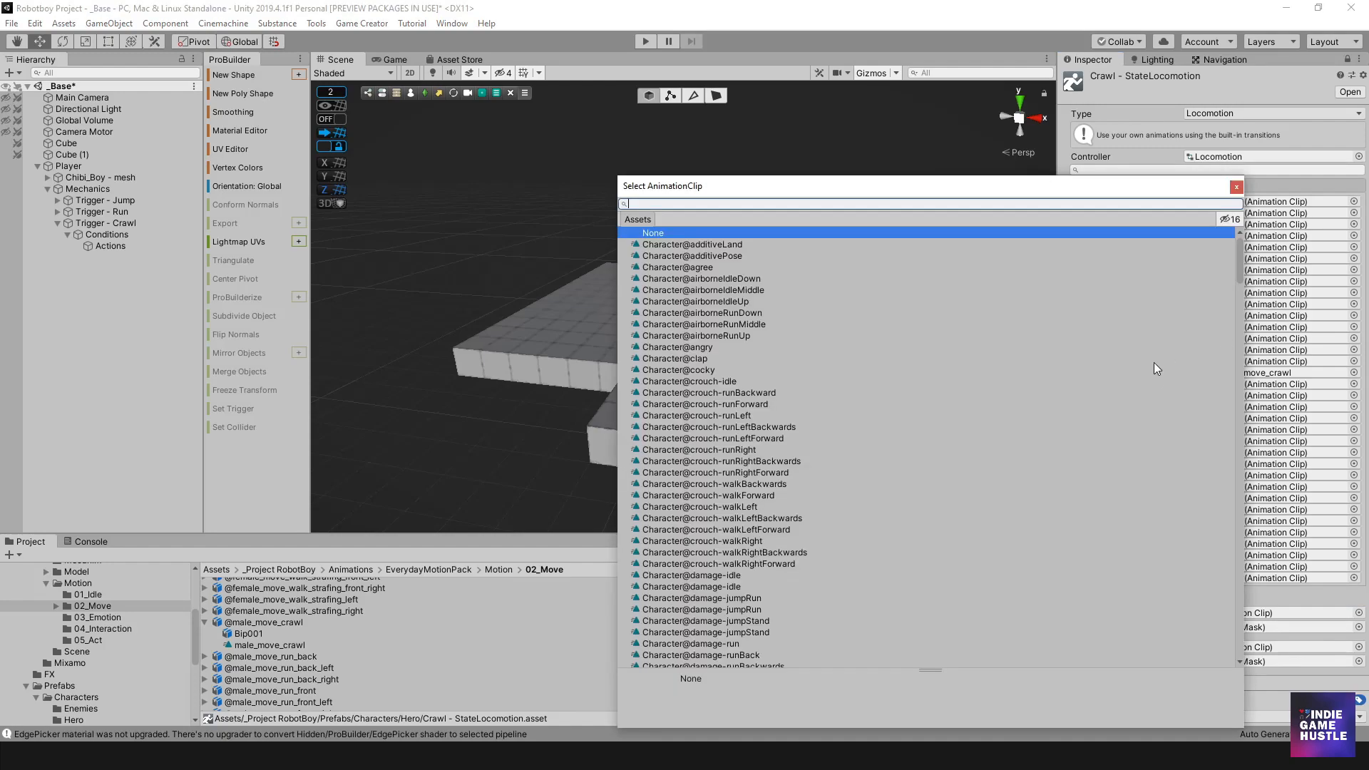
{"action": "type", "text": "crawl"}
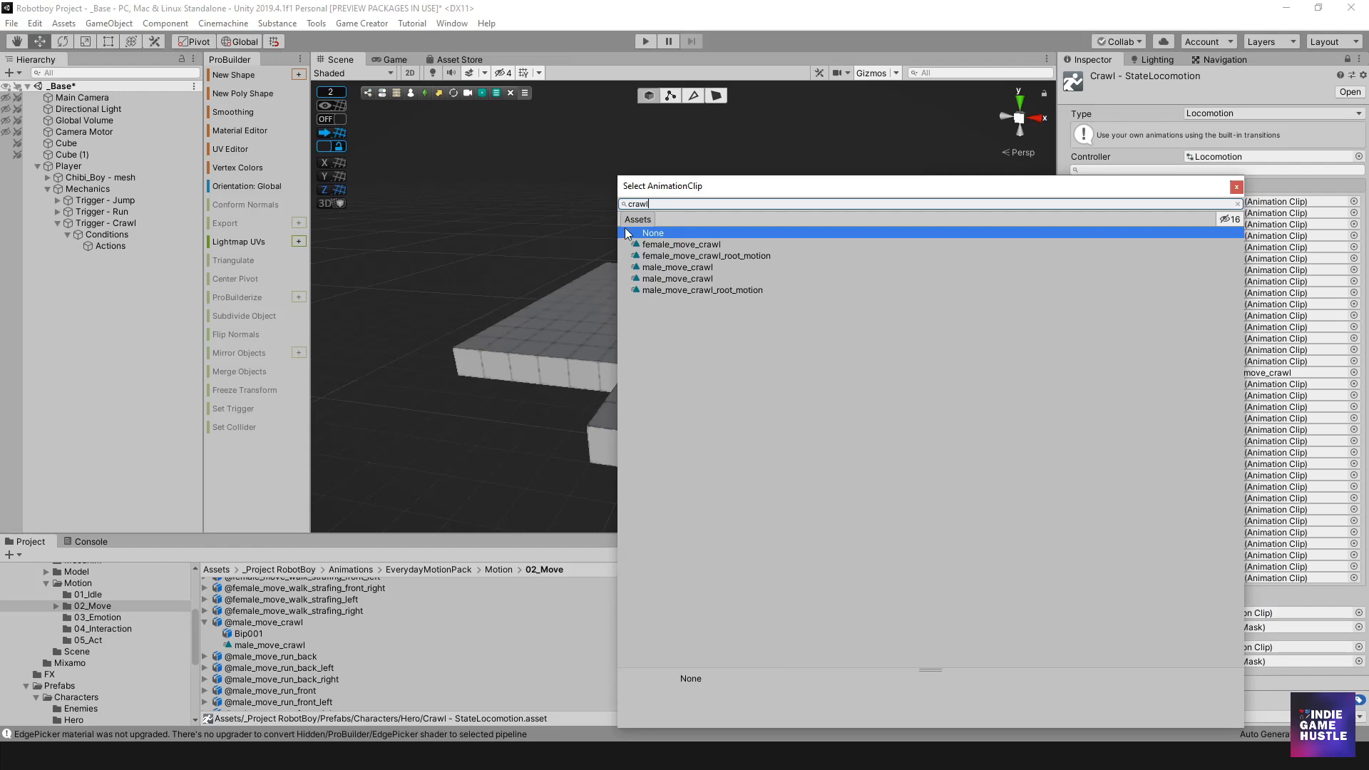
{"action": "left_click", "coordinate": [664, 268]}
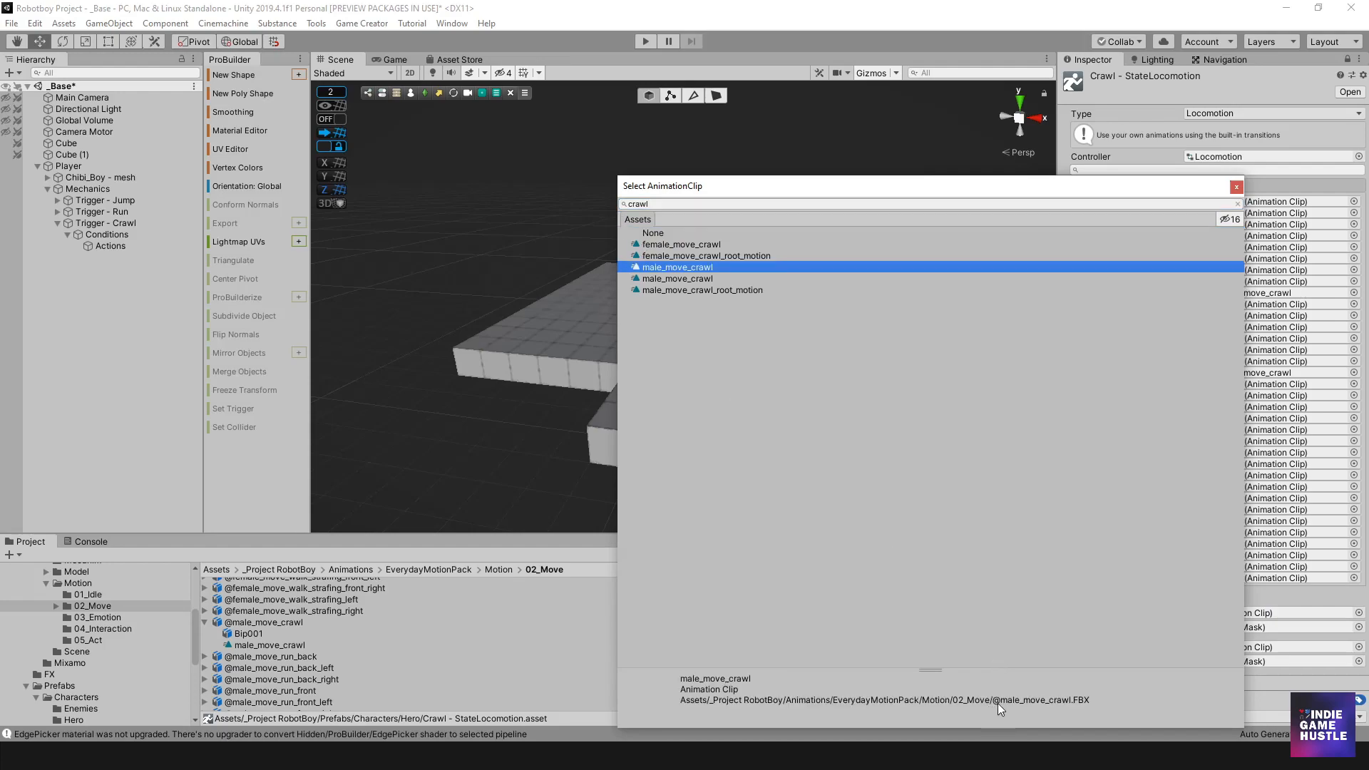
{"action": "left_click", "coordinate": [674, 279]}
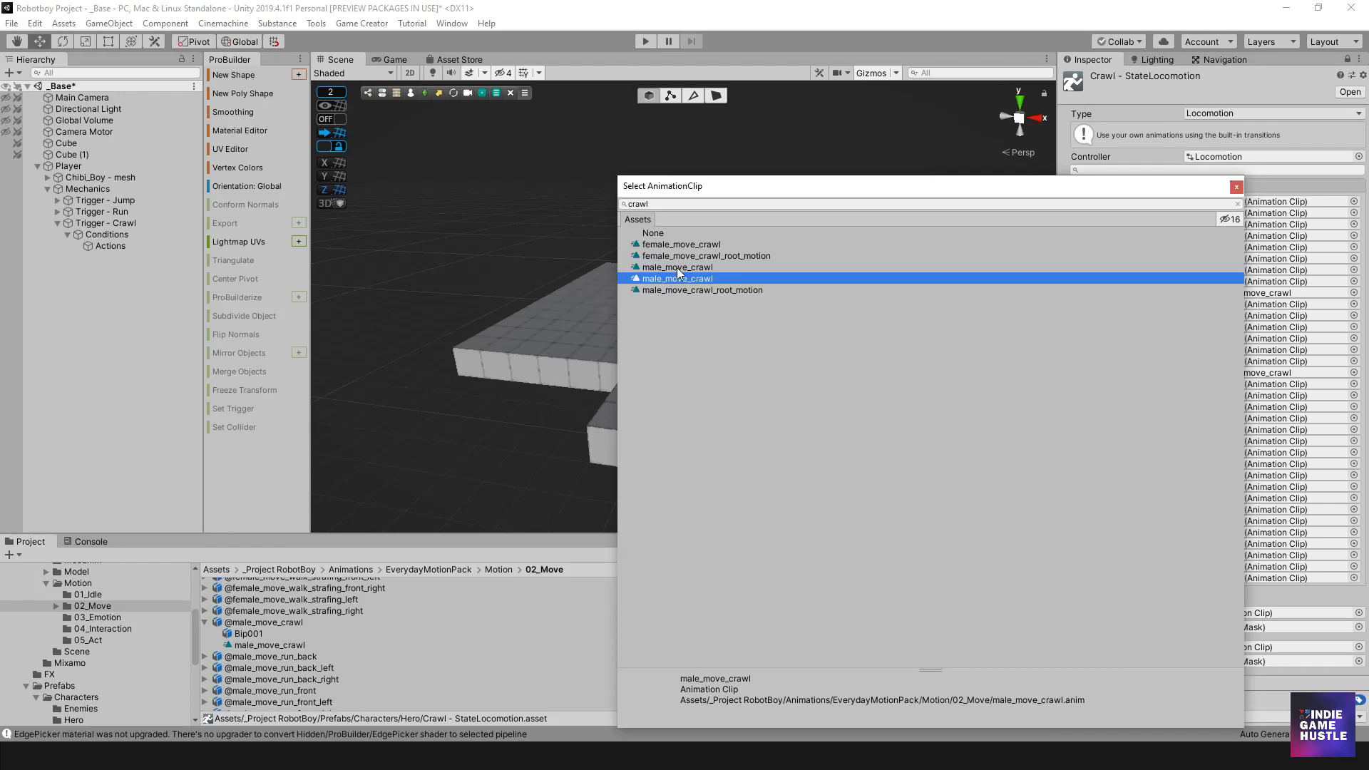
{"action": "double_click", "coordinate": [674, 279]}
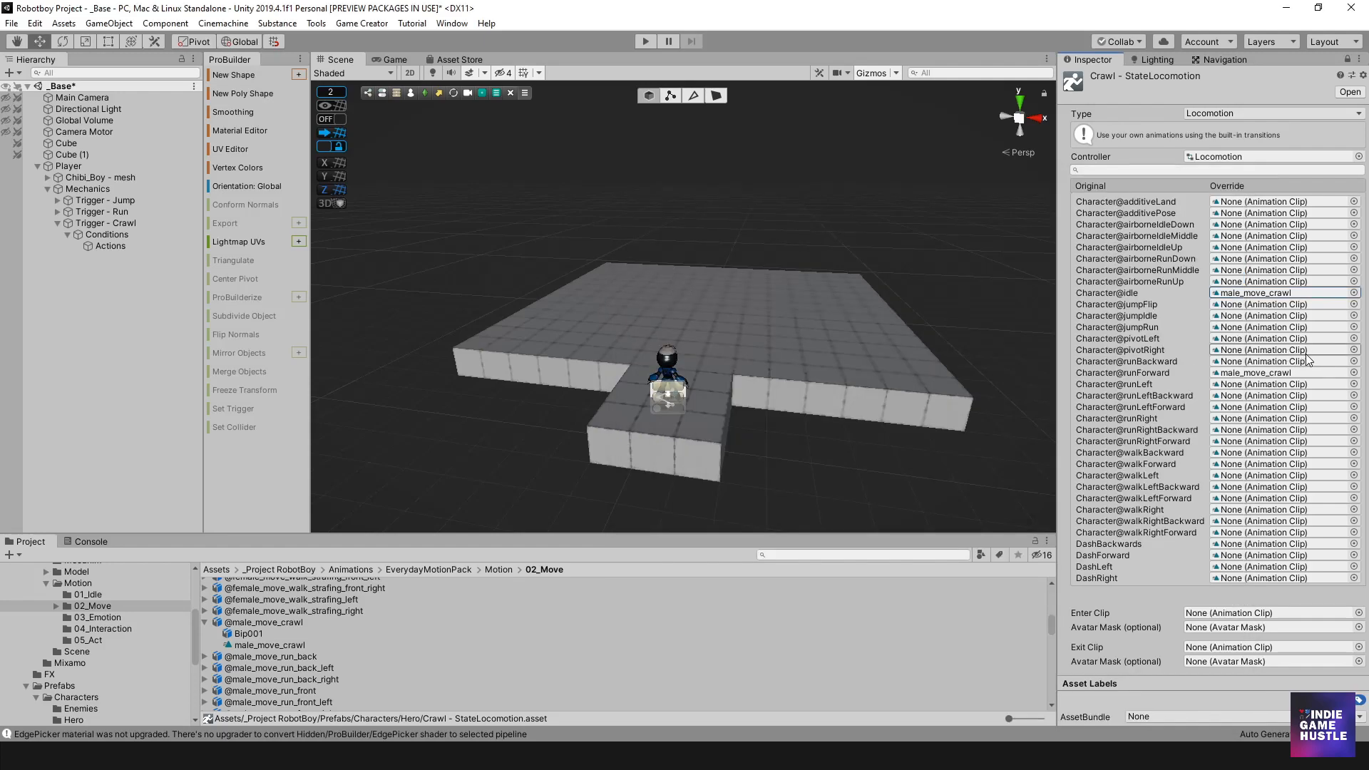
- Override Character@runForward with the male_move_crawl clip stored as male_move_crawl.anim
{"action": "left_click", "coordinate": [1354, 372]}
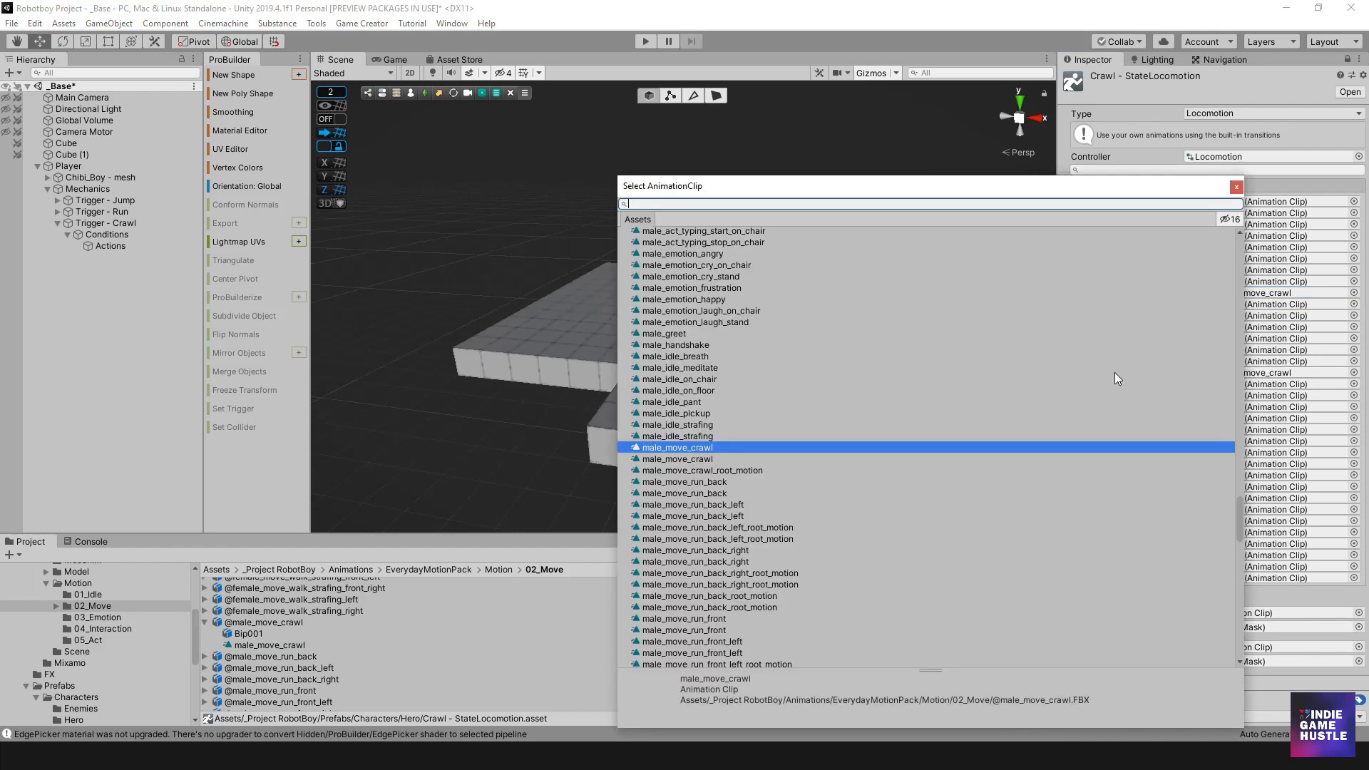
{"action": "left_click", "coordinate": [708, 459]}
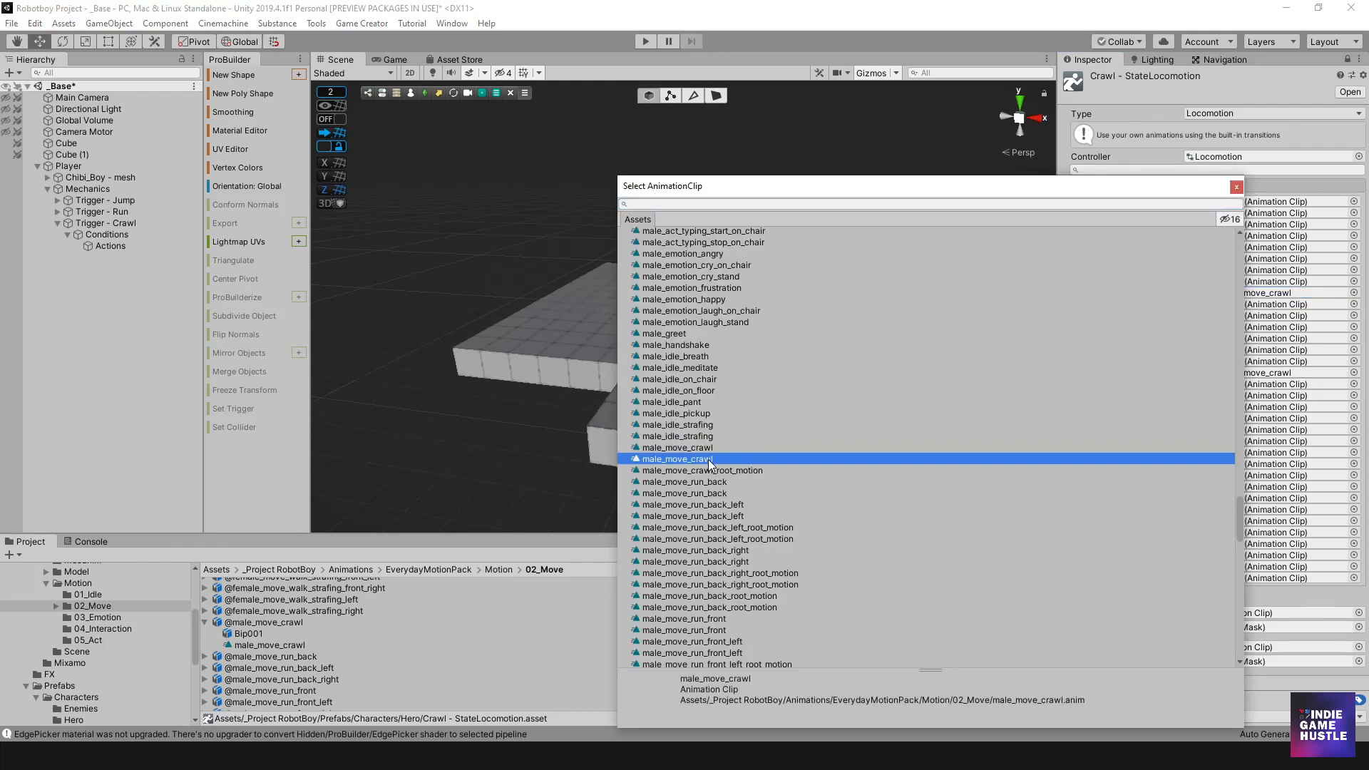
{"action": "double_click", "coordinate": [708, 460]}
- Play-test the crawl with the reassigned idle and run-forward clips, and stop the play session
{"action": "left_click", "coordinate": [645, 41]}
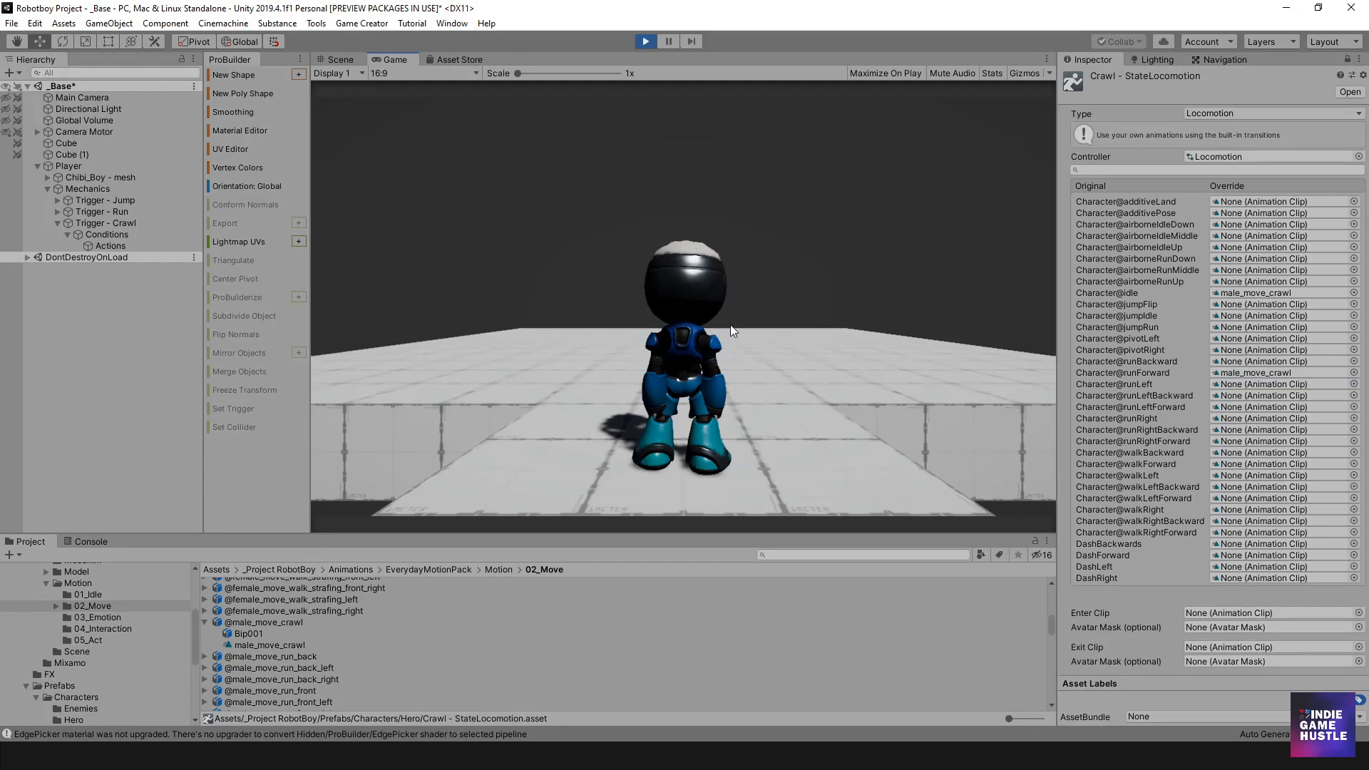
{"action": "key", "text": "c"}
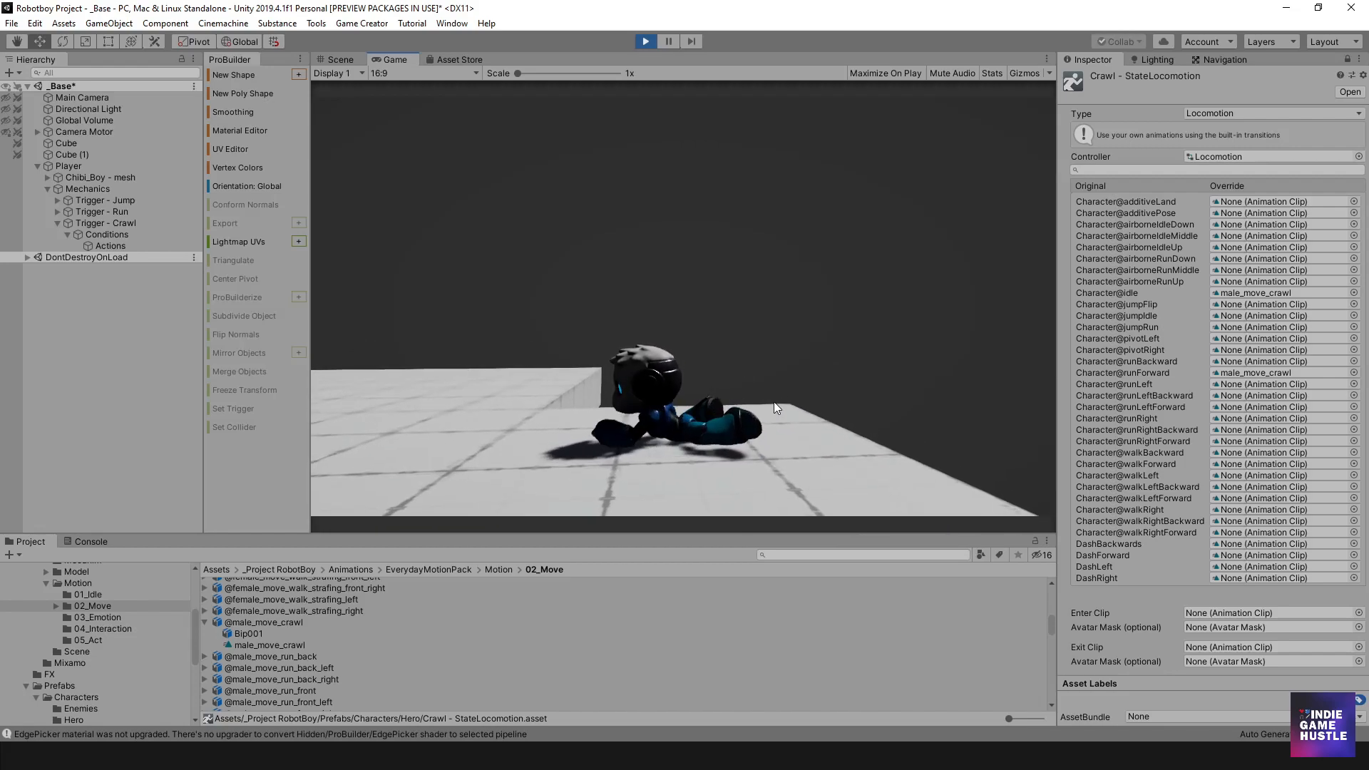
{"action": "left_click", "coordinate": [648, 41]}
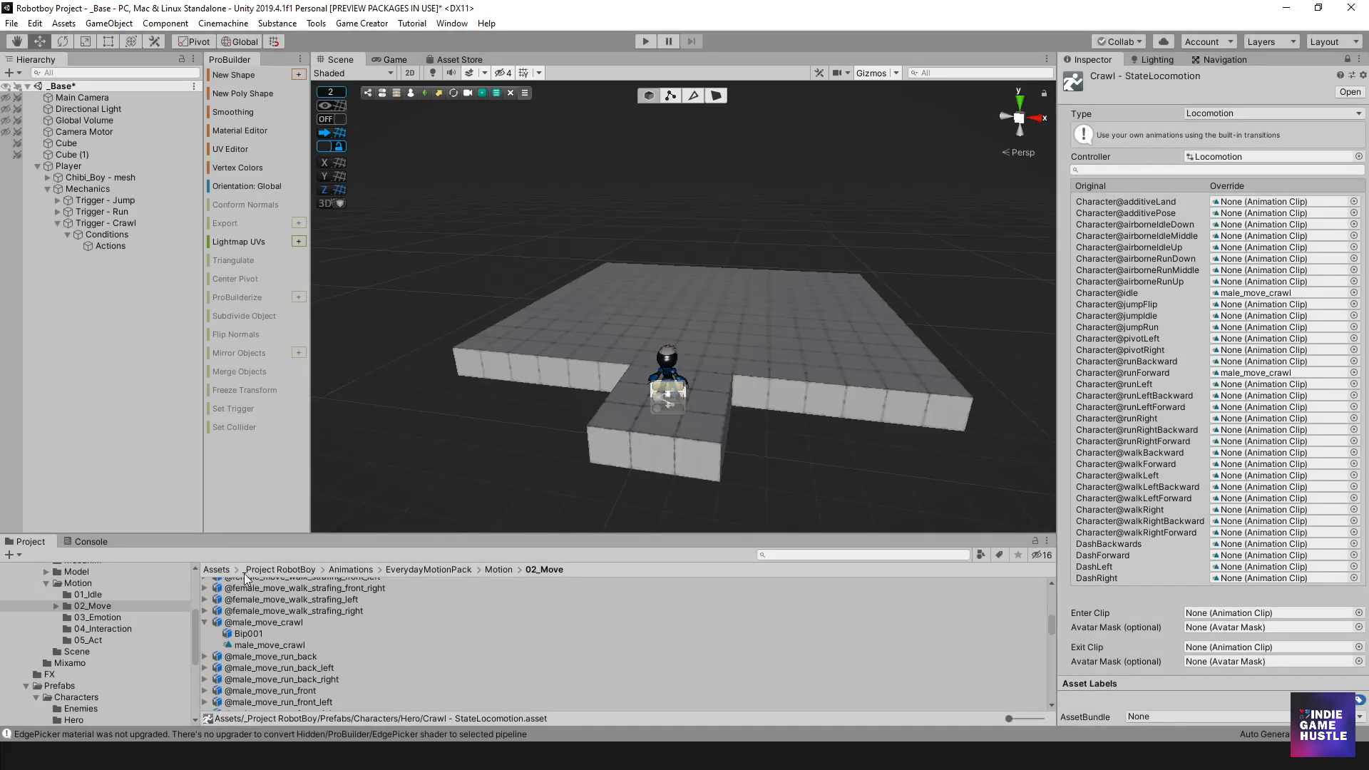
{"action": "scroll", "coordinate": [382, 647], "scroll_direction": "down", "scroll_amount": 8}
{"action": "left_click_drag", "start_coordinate": [398, 534], "coordinate": [397, 383]}
{"action": "scroll", "coordinate": [293, 540], "scroll_direction": "up", "scroll_amount": 10}
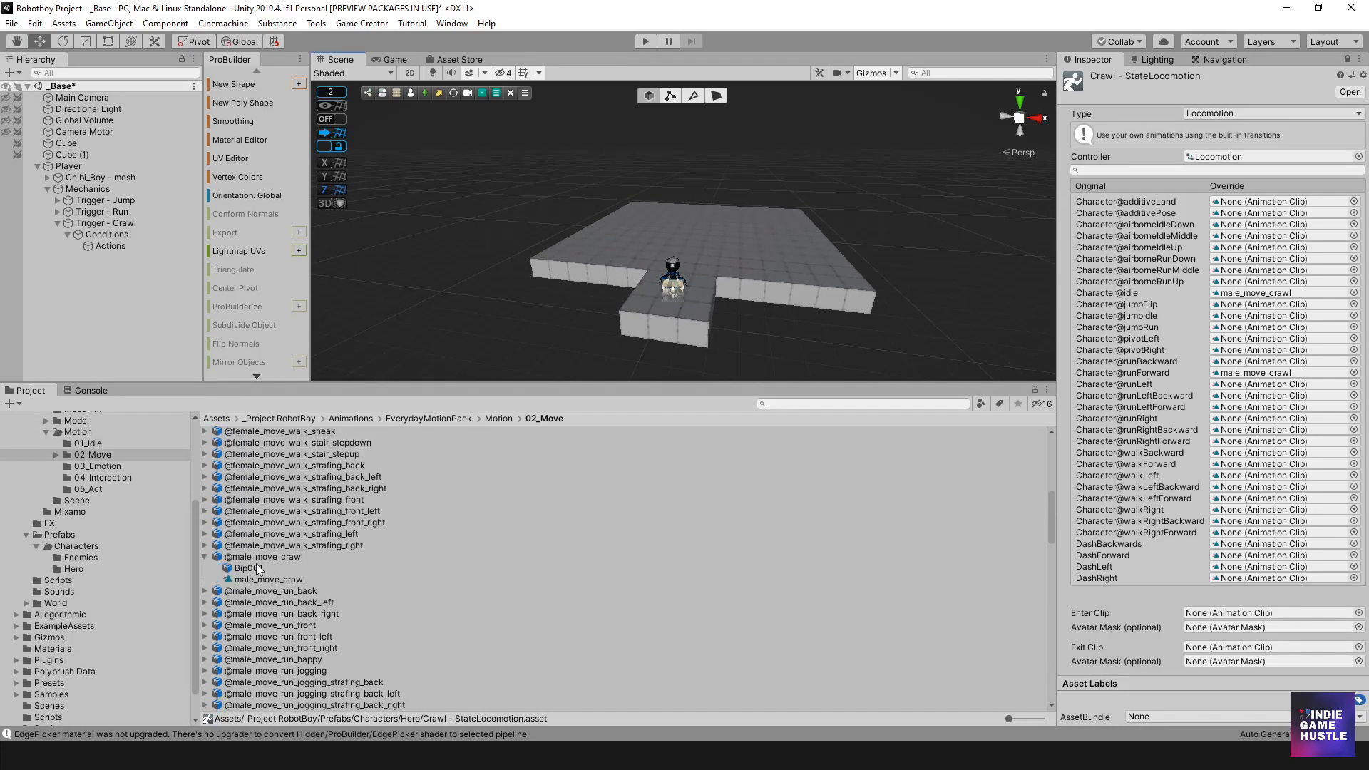
{"action": "scroll", "coordinate": [284, 597], "scroll_direction": "down", "scroll_amount": 6}
{"action": "scroll", "coordinate": [256, 577], "scroll_direction": "down", "scroll_amount": 10}
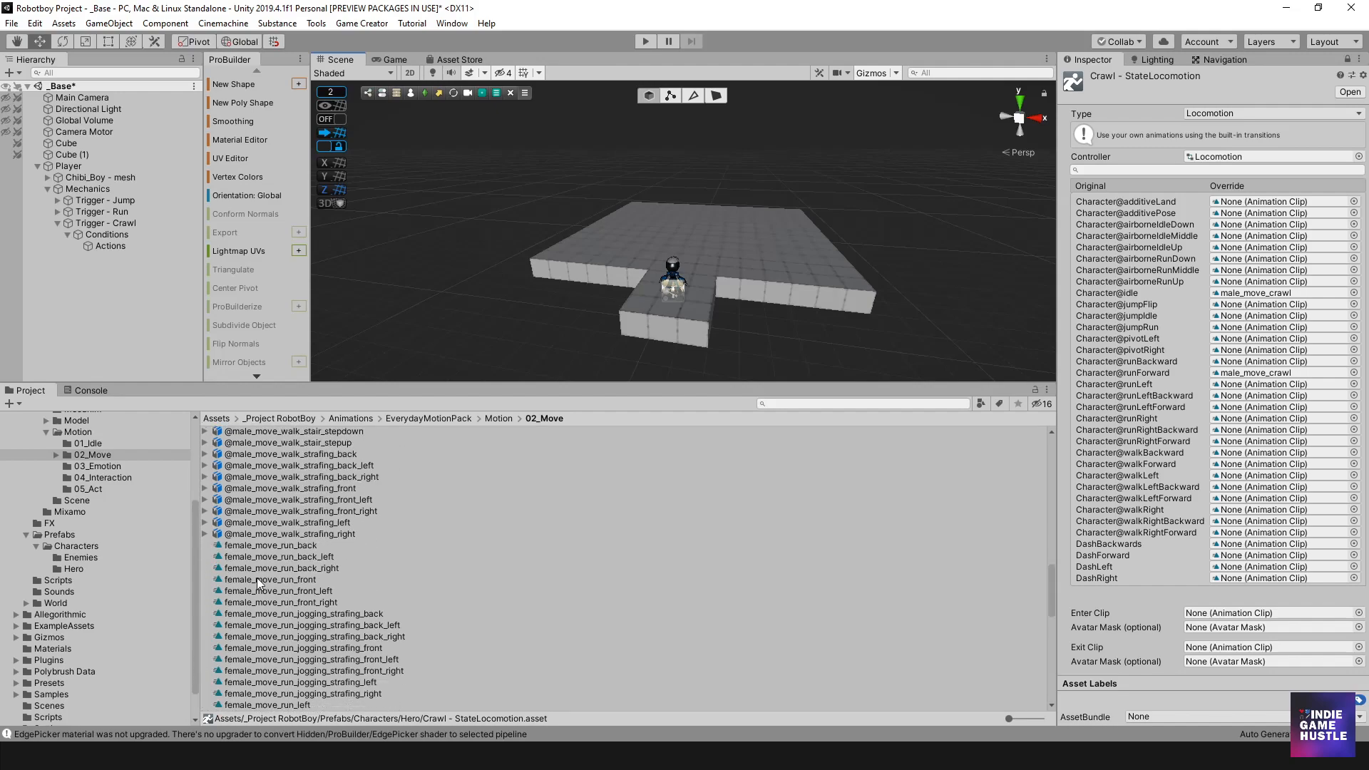
{"action": "scroll", "coordinate": [253, 579], "scroll_direction": "down", "scroll_amount": 3}
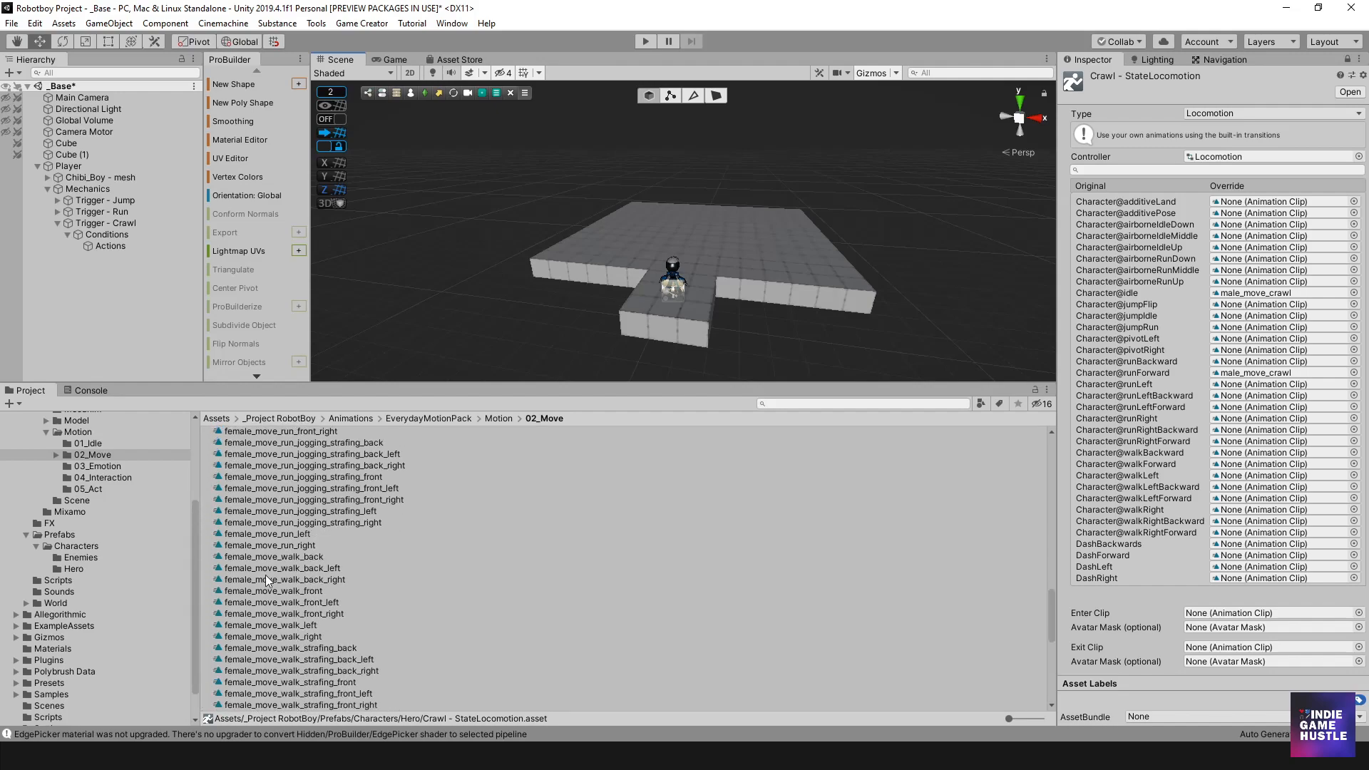
{"action": "scroll", "coordinate": [272, 568], "scroll_direction": "up", "scroll_amount": 15}
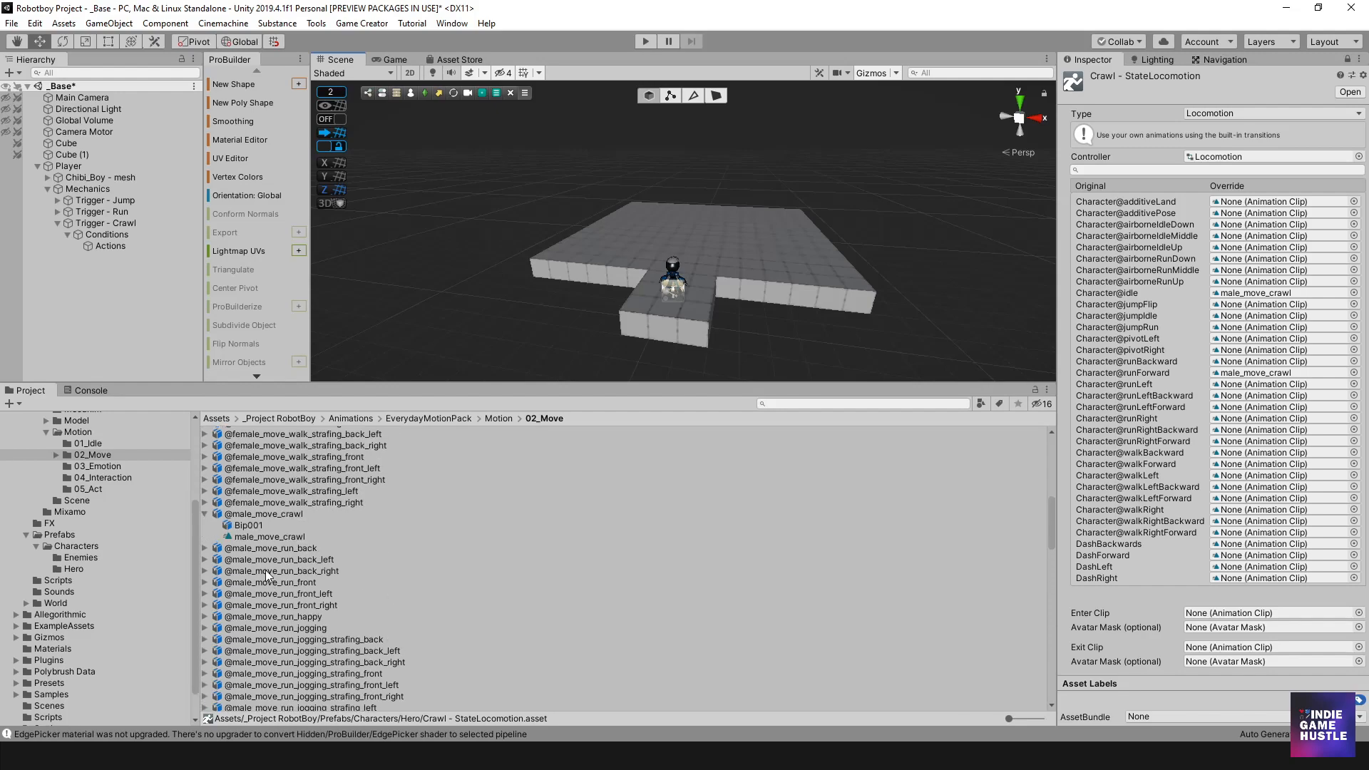
{"action": "left_click", "coordinate": [267, 537]}
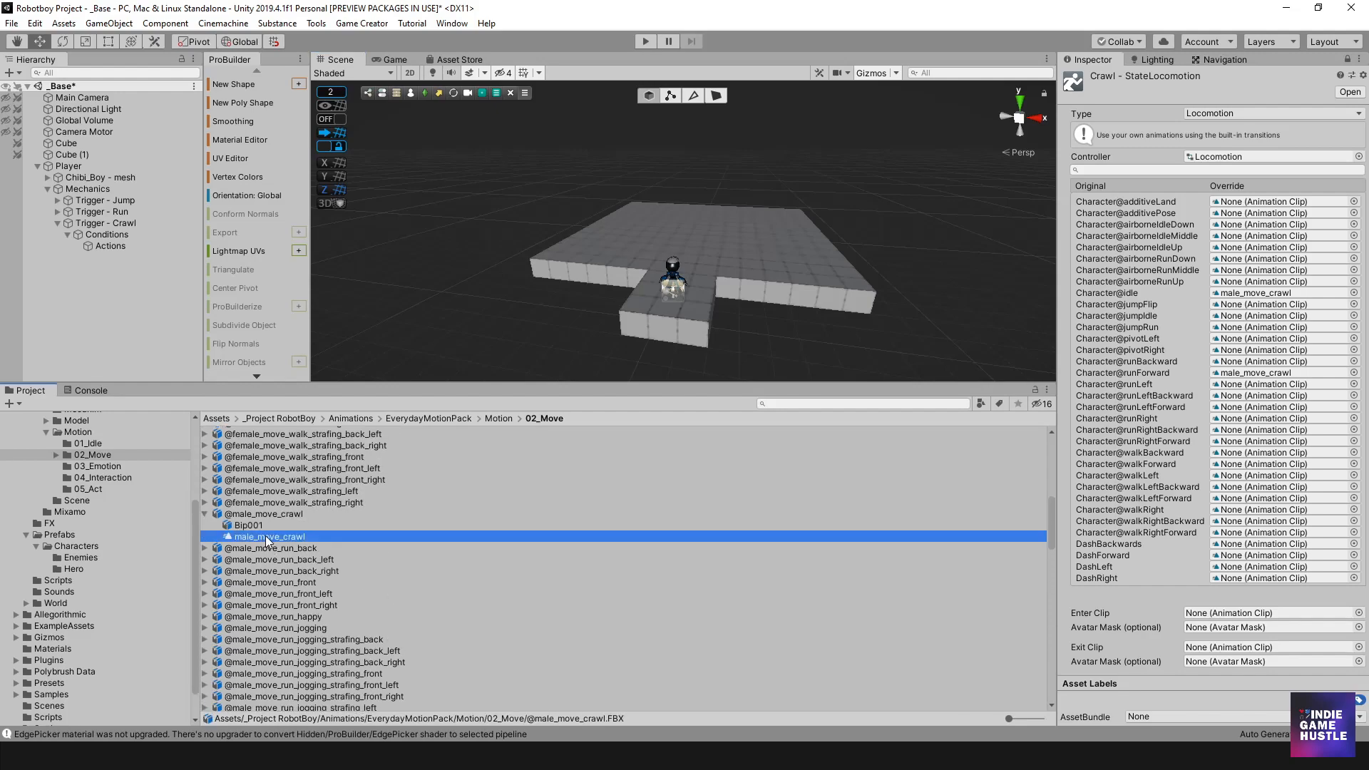
- Select the standalone male_move_crawl.anim clip in the 02_Move folder and unlock the Inspector to show its settings
{"action": "scroll", "coordinate": [302, 582], "scroll_direction": "down", "scroll_amount": 10}
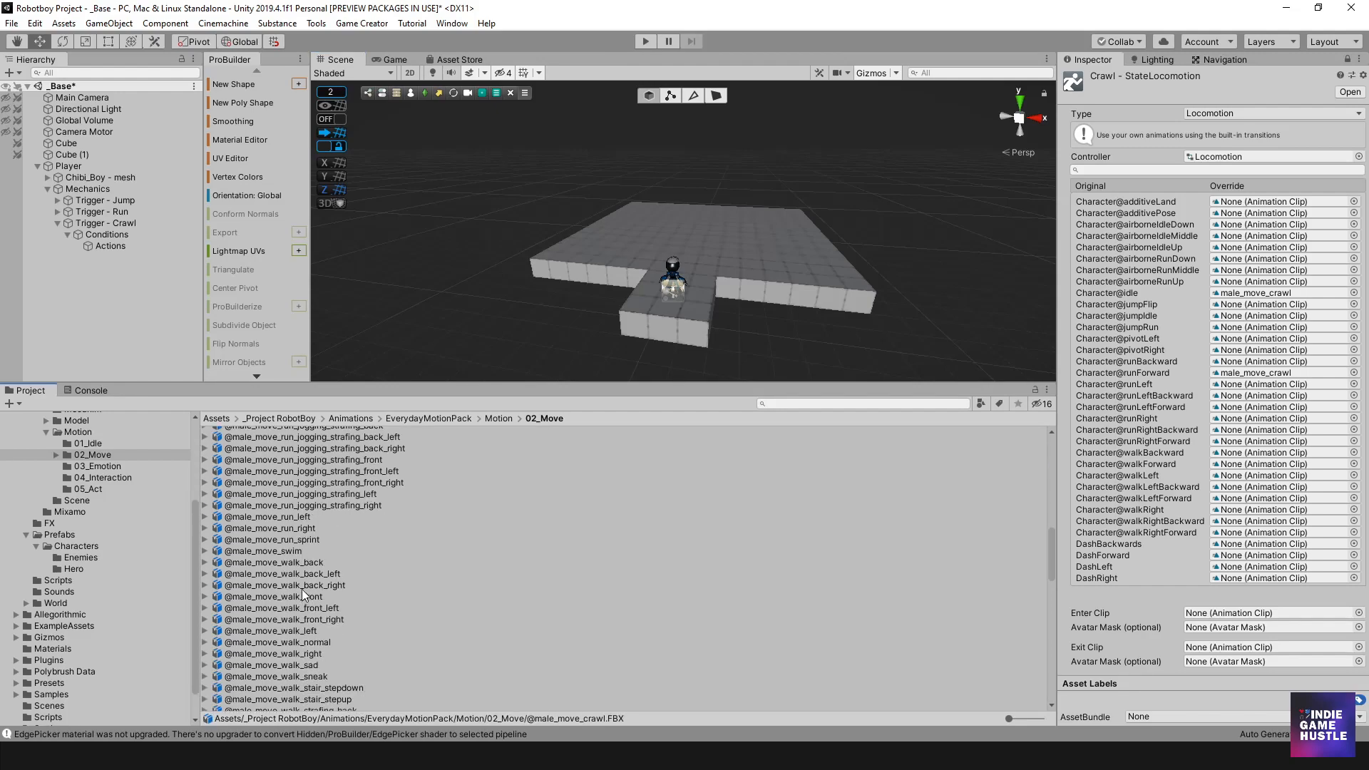
{"action": "scroll", "coordinate": [261, 578], "scroll_direction": "down", "scroll_amount": 3}
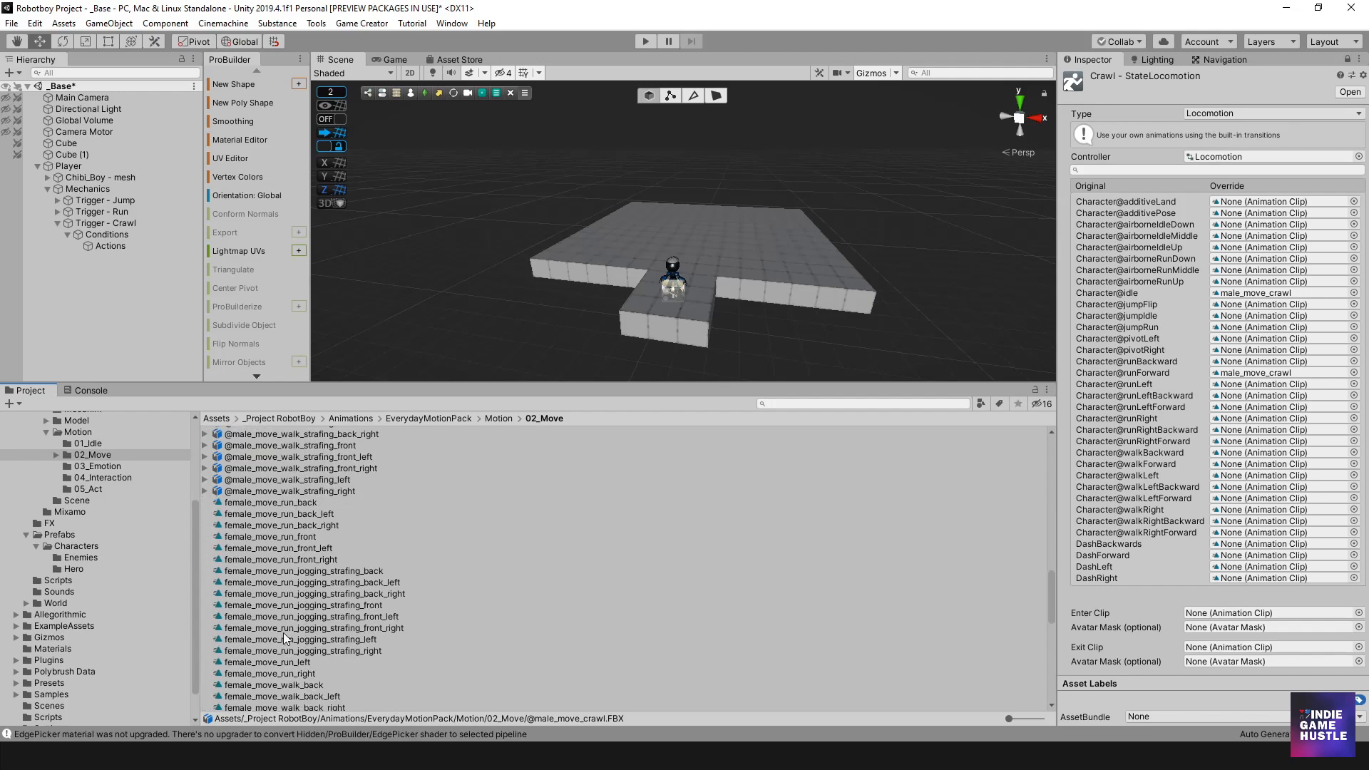
{"action": "scroll", "coordinate": [286, 639], "scroll_direction": "down", "scroll_amount": 5}
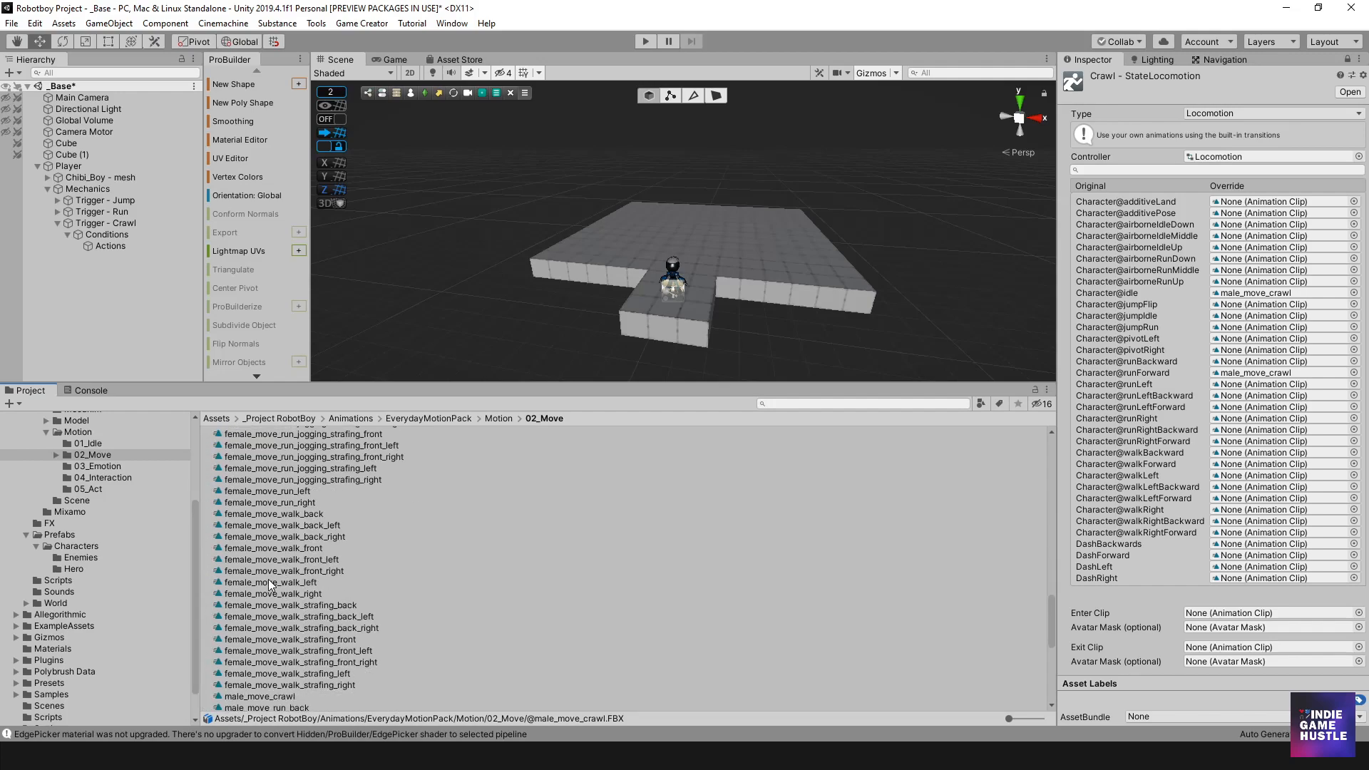
{"action": "scroll", "coordinate": [274, 603], "scroll_direction": "down", "scroll_amount": 3}
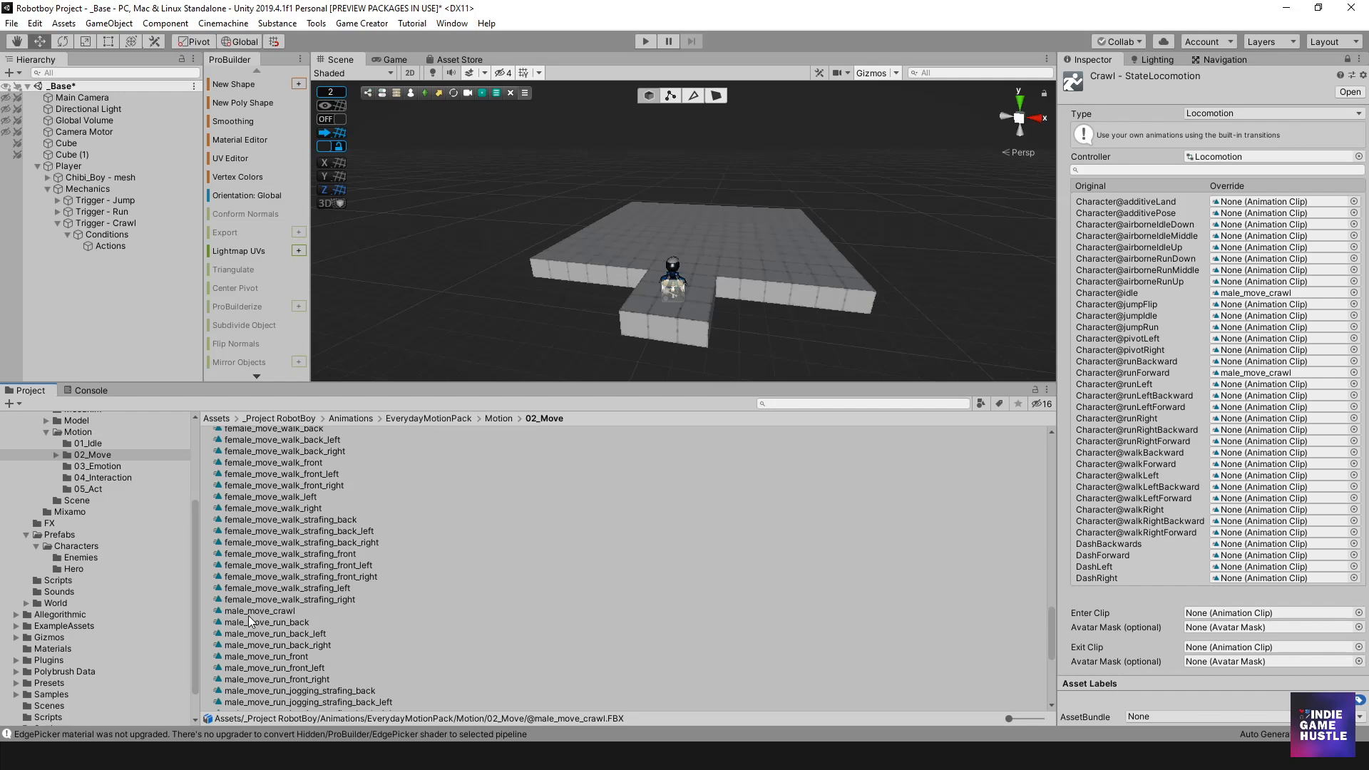
{"action": "left_click", "coordinate": [254, 612]}
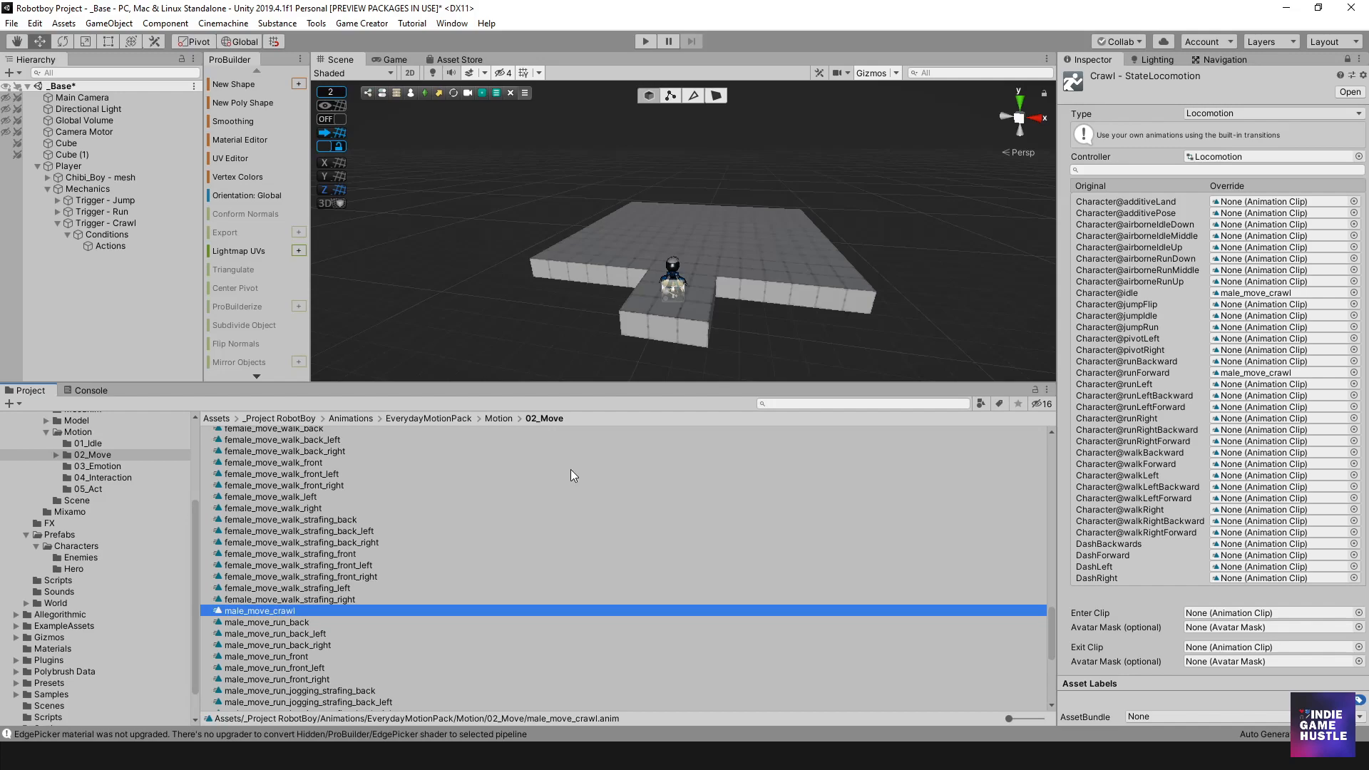
{"action": "left_click", "coordinate": [1346, 59]}
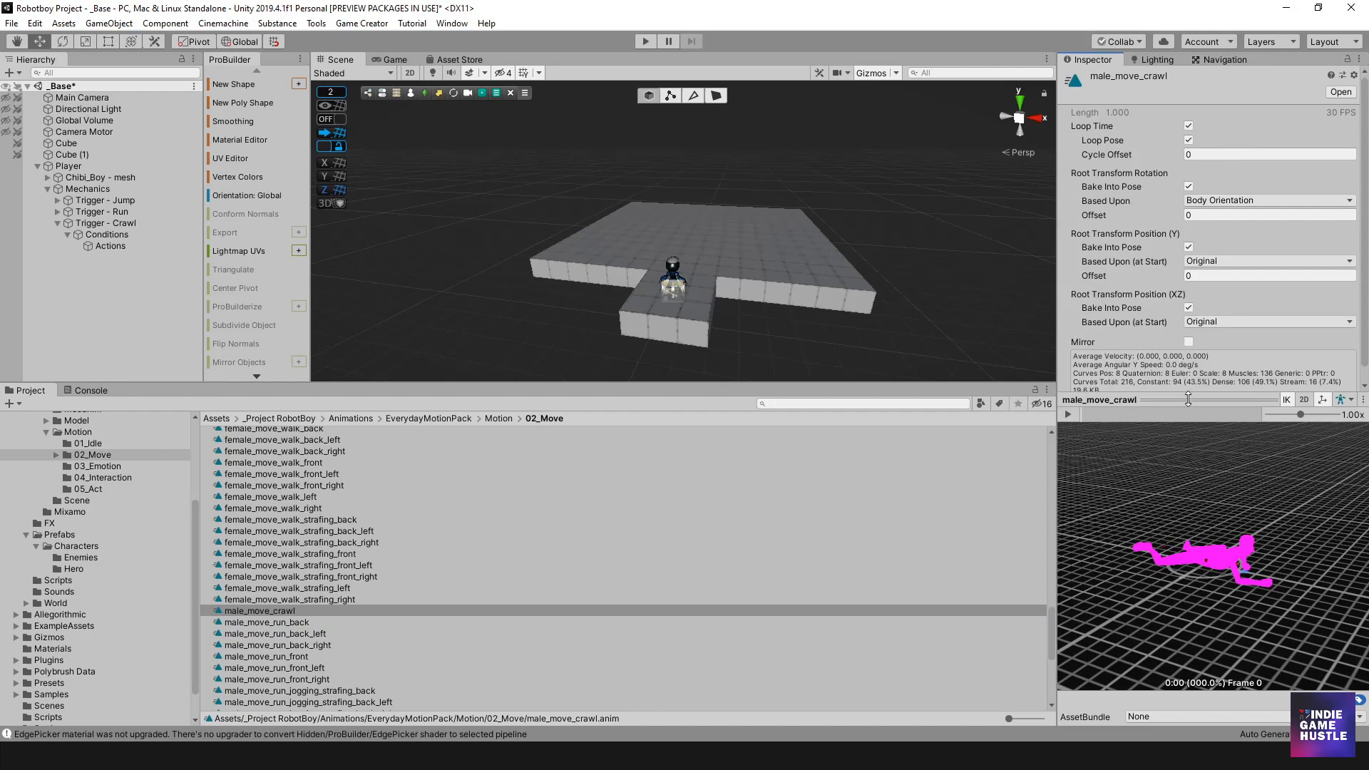
- Make room for the clip settings and the scene view, and set male_move_crawl's Root Transform Position (Y) offset to 0.1
{"action": "left_click_drag", "start_coordinate": [1188, 399], "coordinate": [1188, 485]}
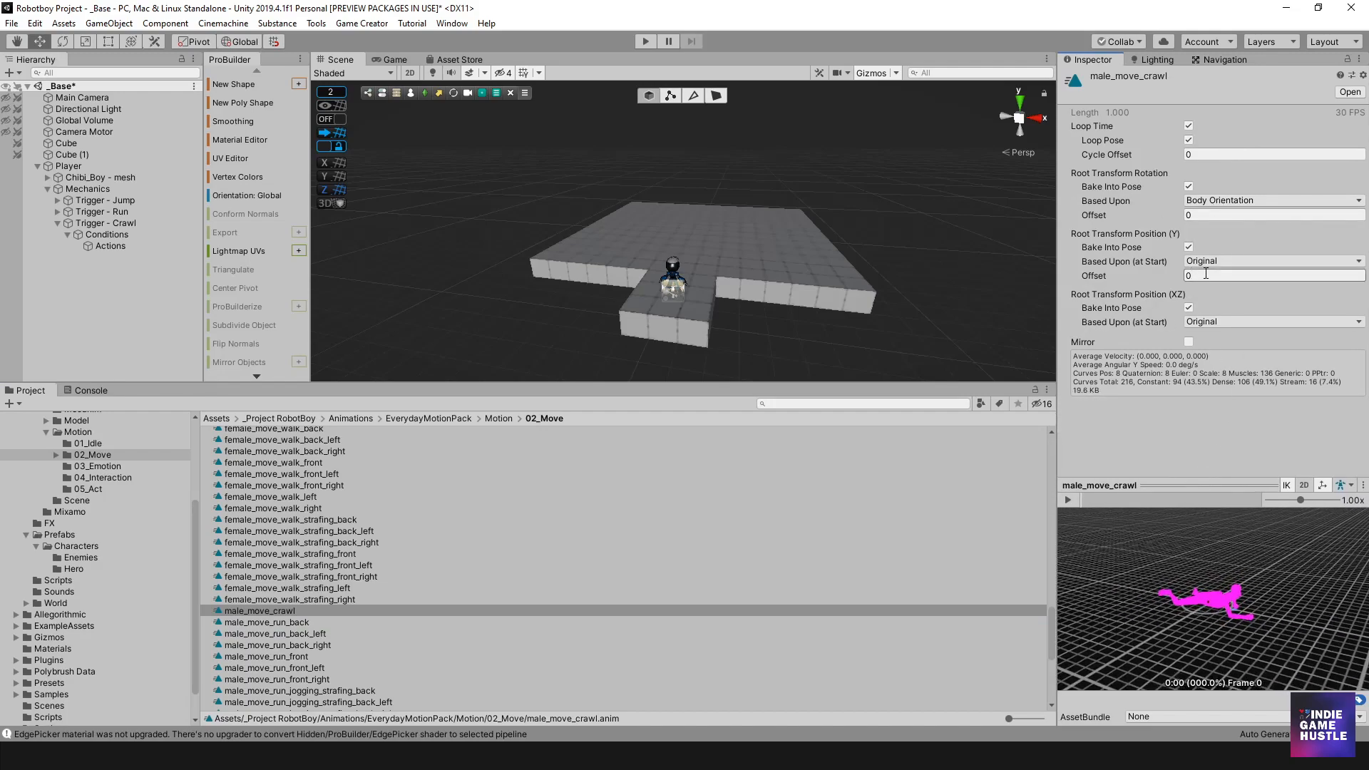
{"action": "left_click_drag", "start_coordinate": [688, 383], "coordinate": [688, 482]}
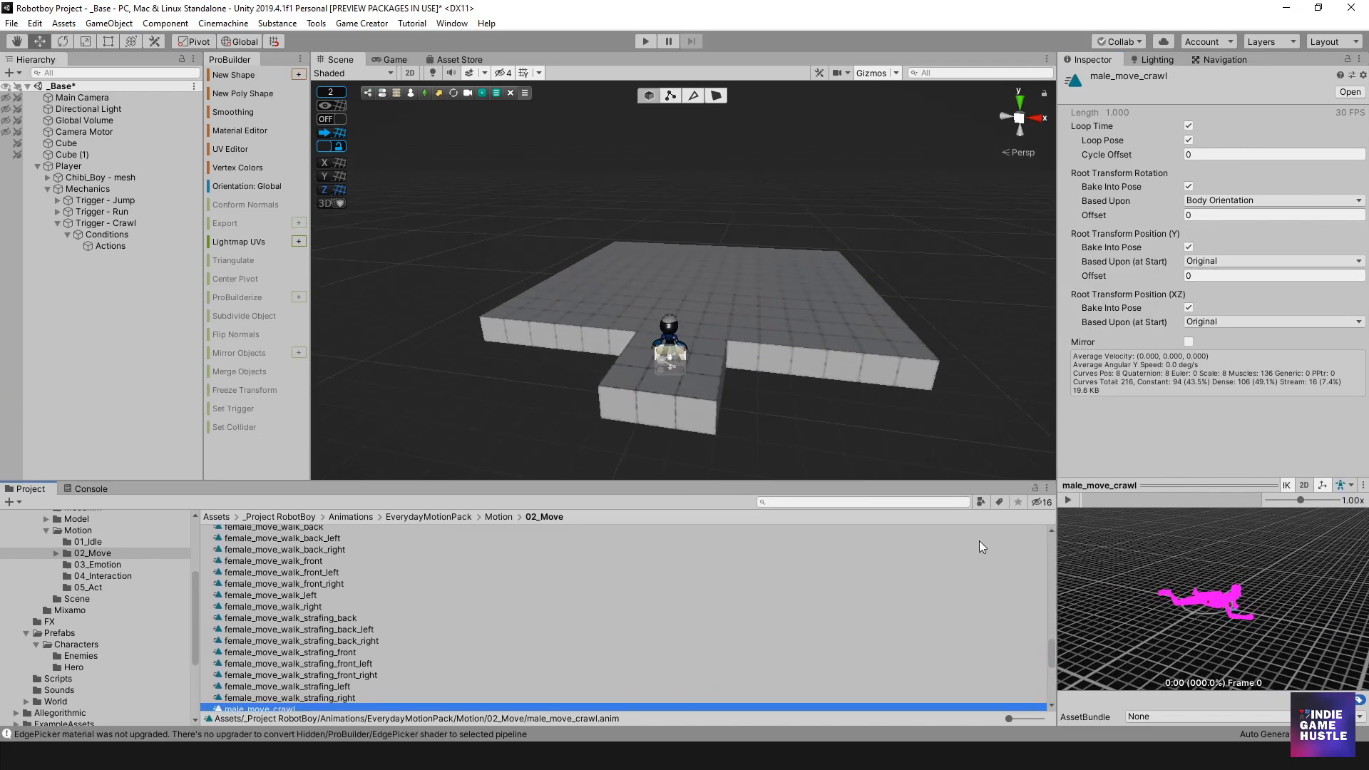
{"action": "left_click", "coordinate": [1203, 276]}
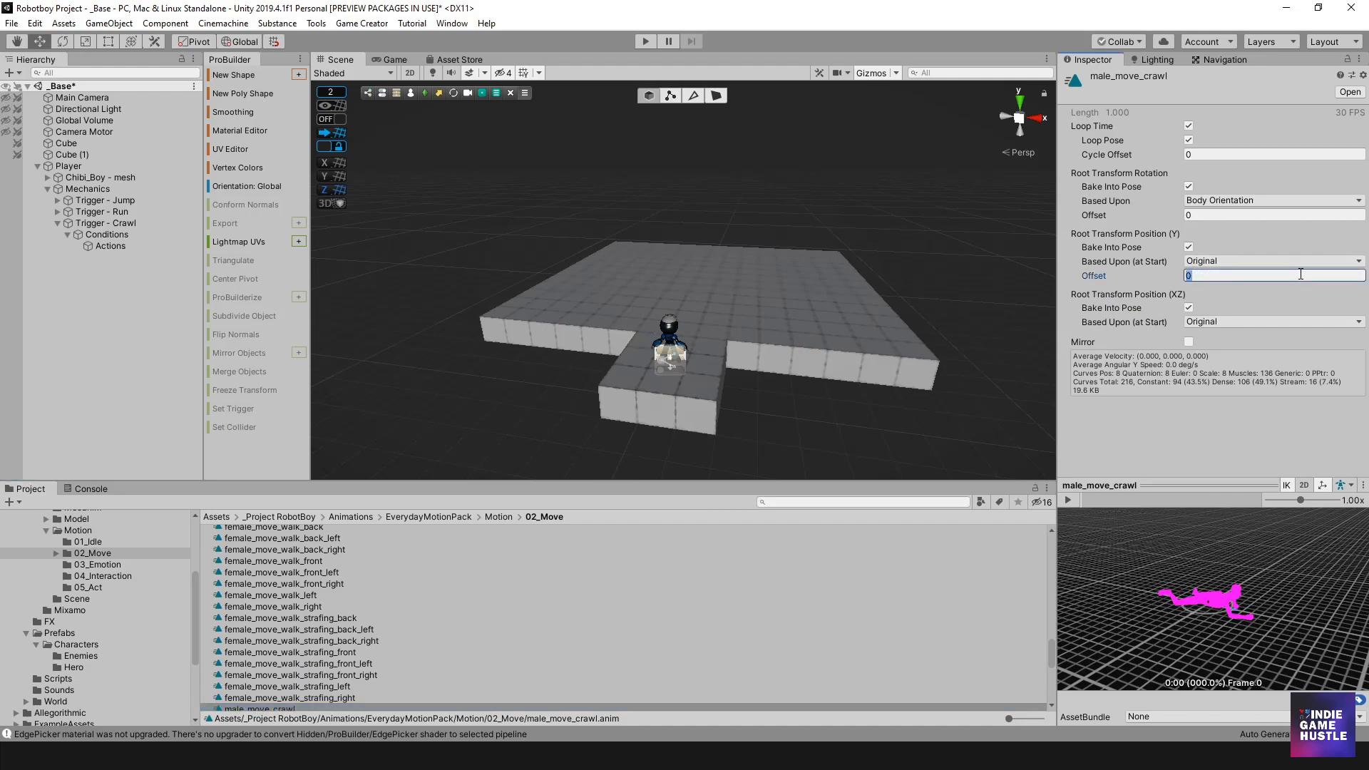
{"action": "type", "text": ".1"}
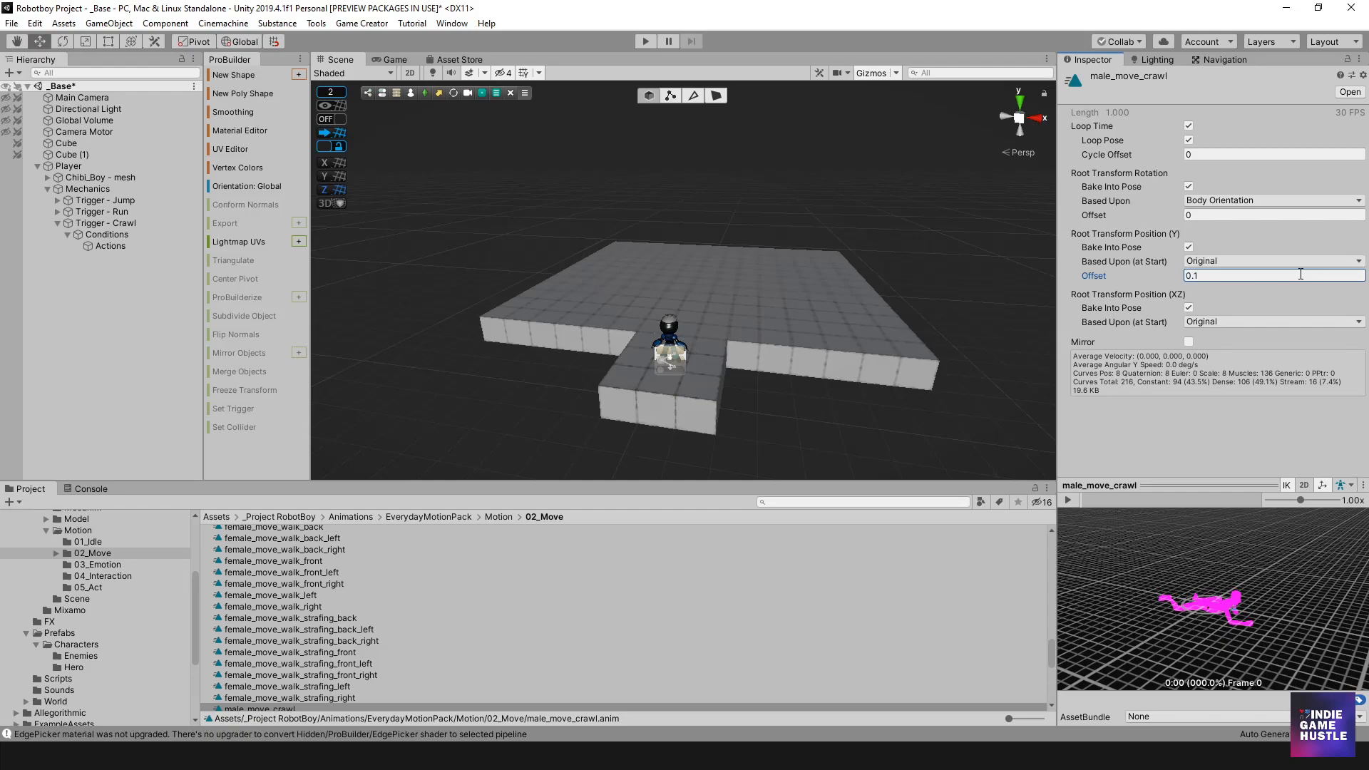
- Start a play session and set the clip's Root Transform Position (Y) offset to 0.15 while the character crawls
{"action": "left_click", "coordinate": [645, 40]}
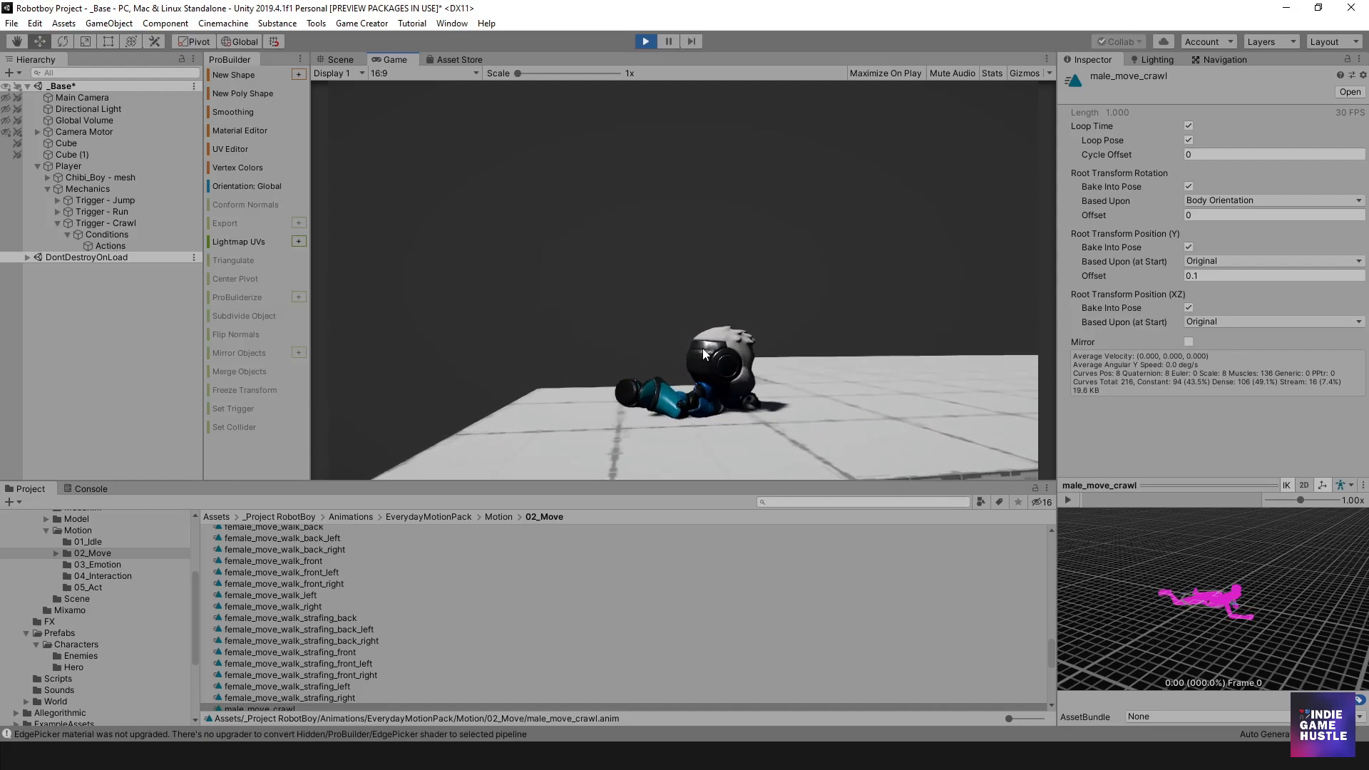
{"action": "left_click", "coordinate": [1213, 276]}
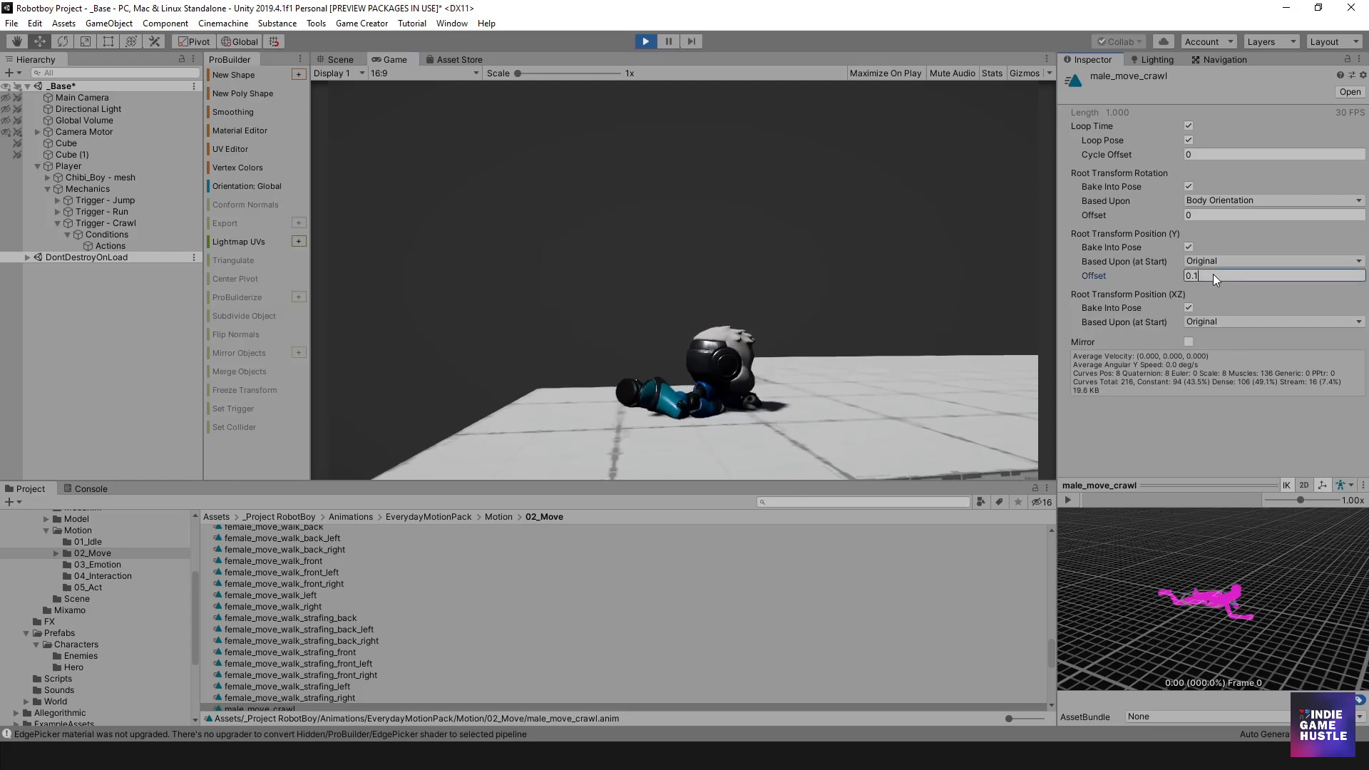
{"action": "type", "text": "5"}
{"action": "left_click", "coordinate": [505, 296]}
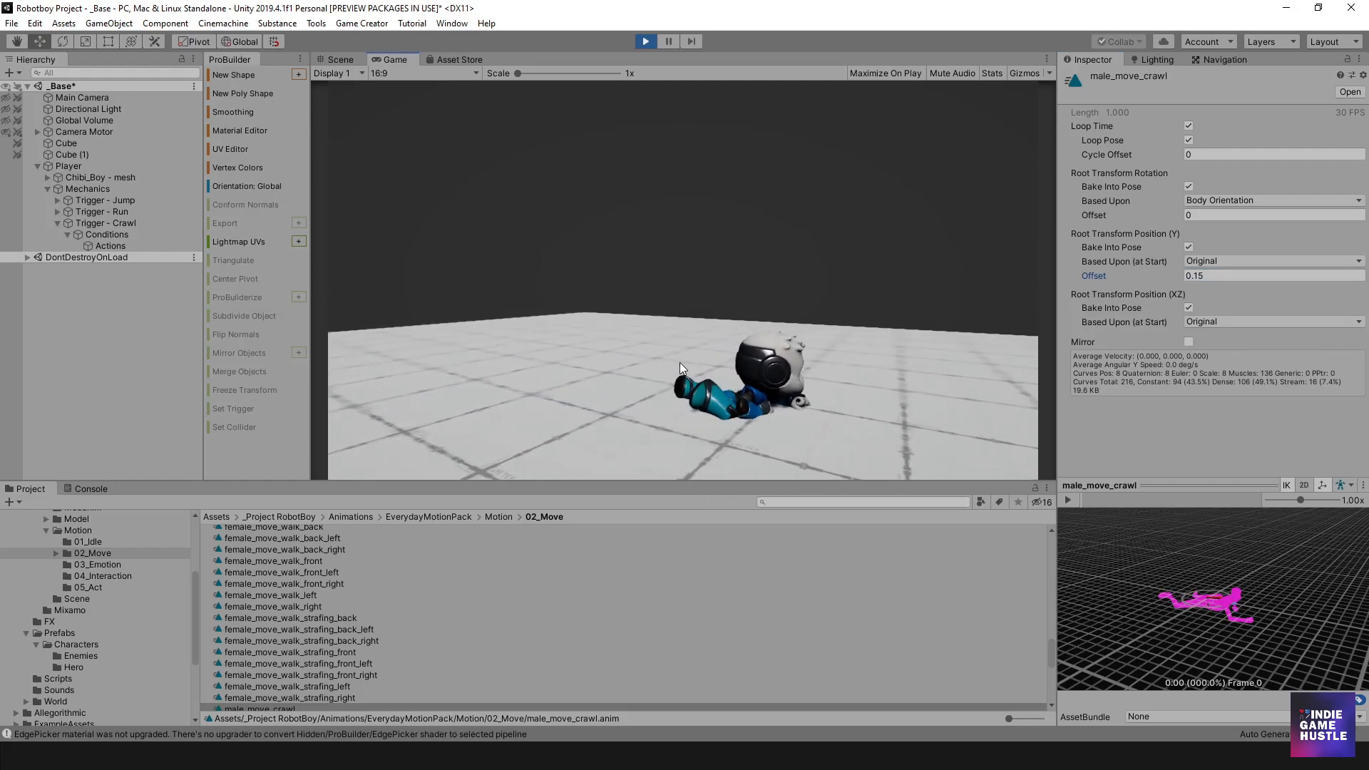
- Play-test the 0.15 offset by crawling in different directions and toggling the crawl state
{"action": "key", "text": "a"}
{"action": "key", "text": "d"}
{"action": "key", "text": "a"}
{"action": "key", "text": "d"}
{"action": "key", "text": "a"}
{"action": "key", "text": "w"}
{"action": "key", "text": "d"}
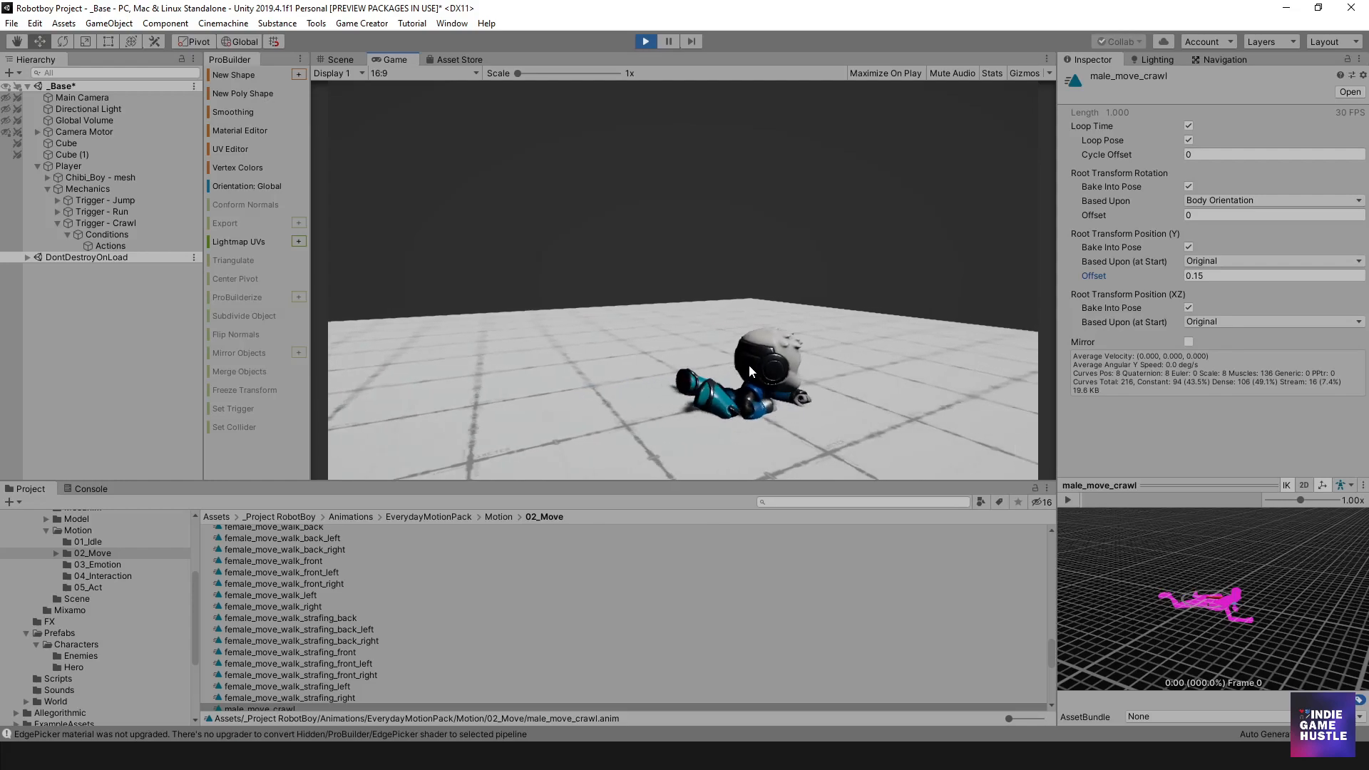
{"action": "key", "text": "c"}
{"action": "key", "text": "s"}
{"action": "key", "text": "c"}
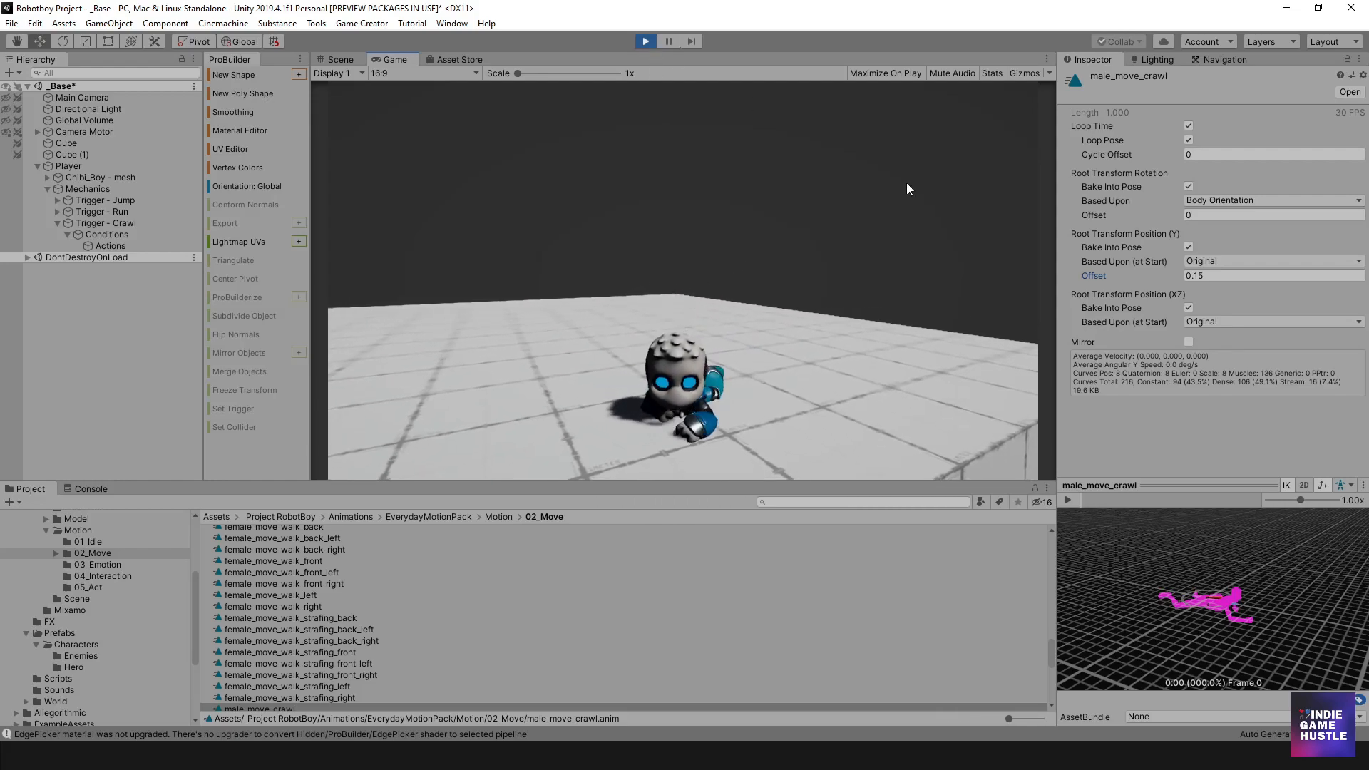
- Base the clip's Root Transform Position (XZ) on Center of Mass and its Root Transform Rotation on Original
{"action": "left_click", "coordinate": [1213, 318]}
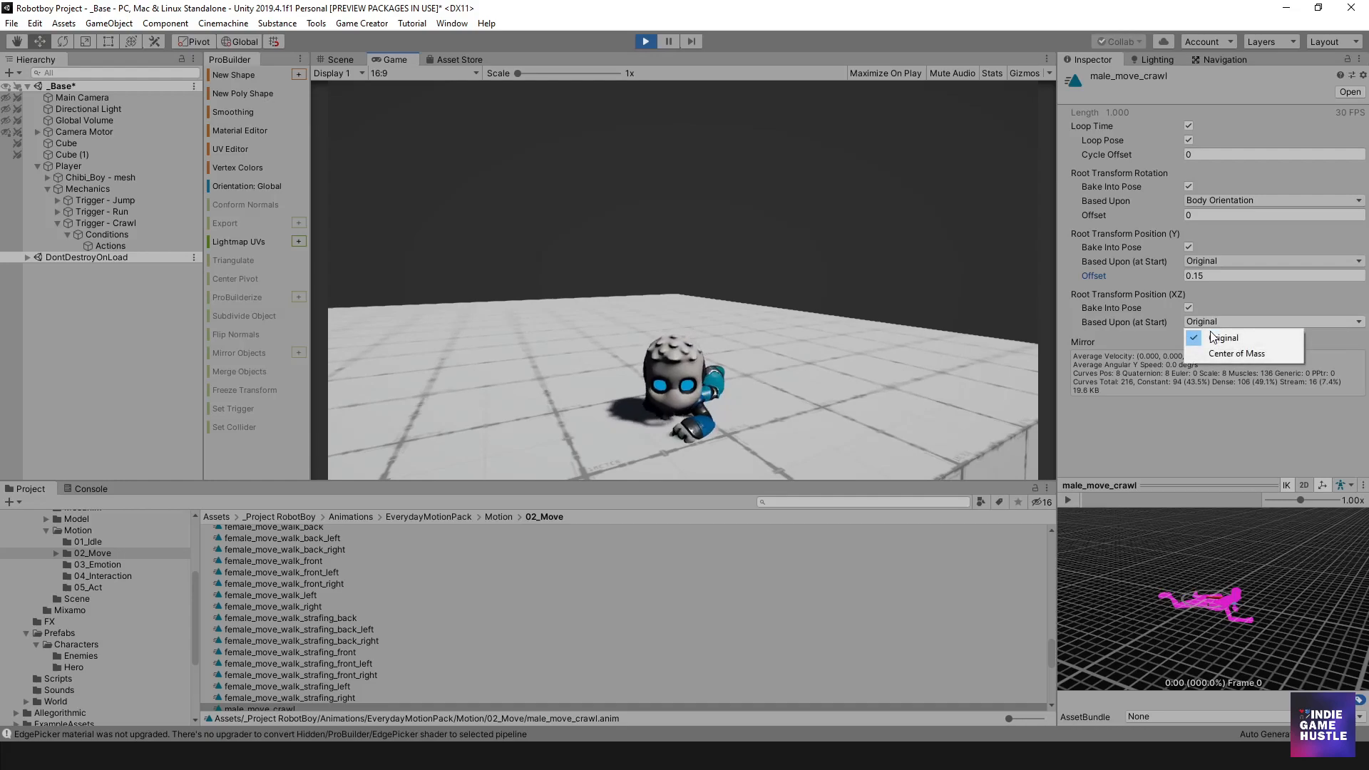
{"action": "left_click", "coordinate": [1213, 352]}
{"action": "left_click_drag", "start_coordinate": [827, 306], "coordinate": [670, 291]}
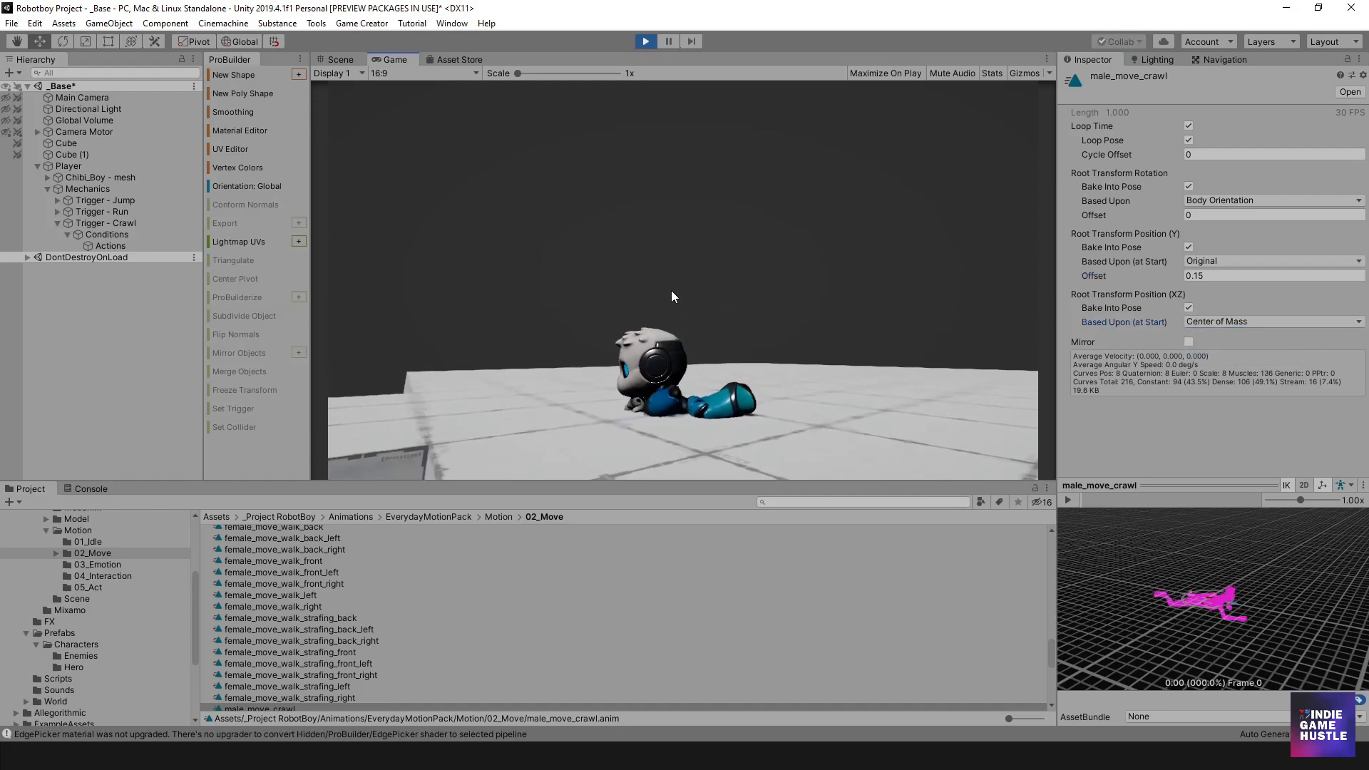
{"action": "left_click", "coordinate": [1226, 261]}
{"action": "left_click", "coordinate": [1215, 199]}
{"action": "left_click", "coordinate": [1215, 199]}
{"action": "left_click", "coordinate": [1227, 212]}
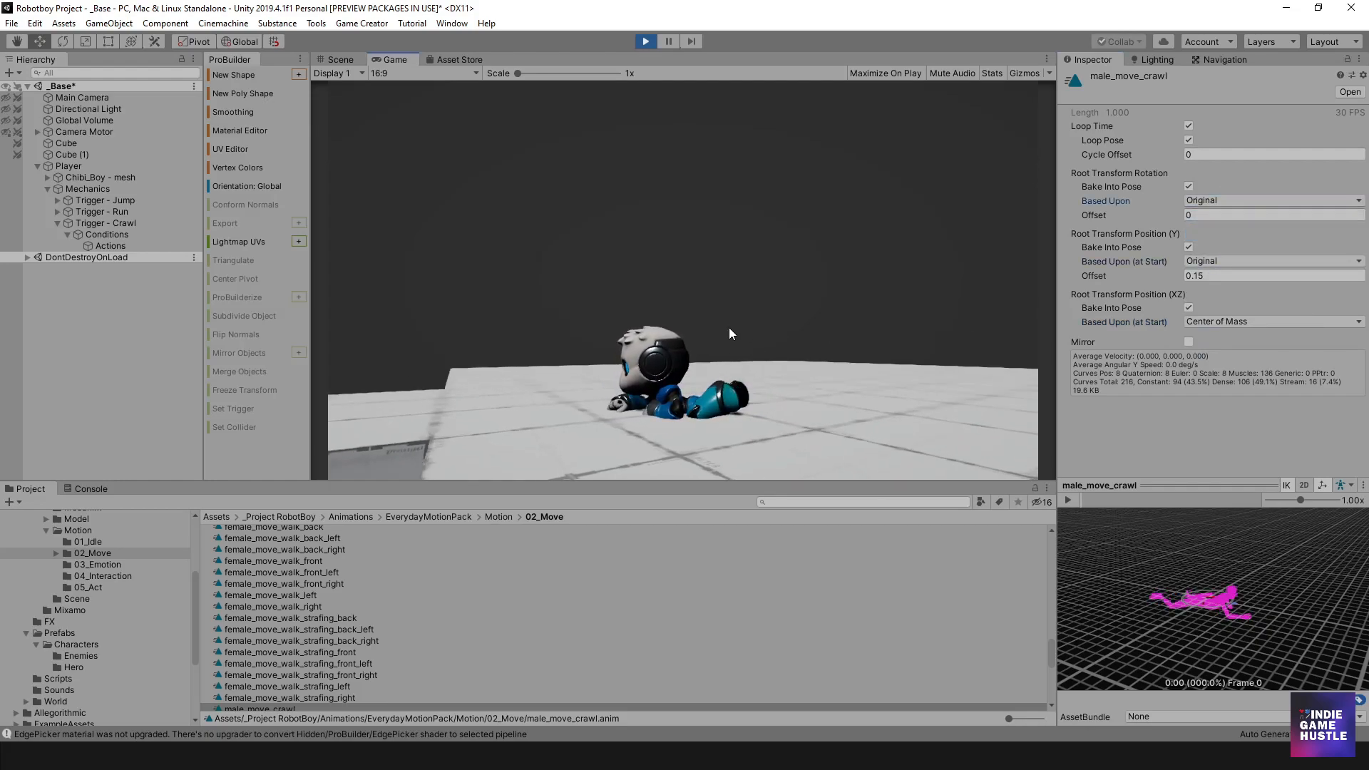
- Restart the play session to check the crawl with the changed root transform settings, and stop it
{"action": "left_click", "coordinate": [648, 36]}
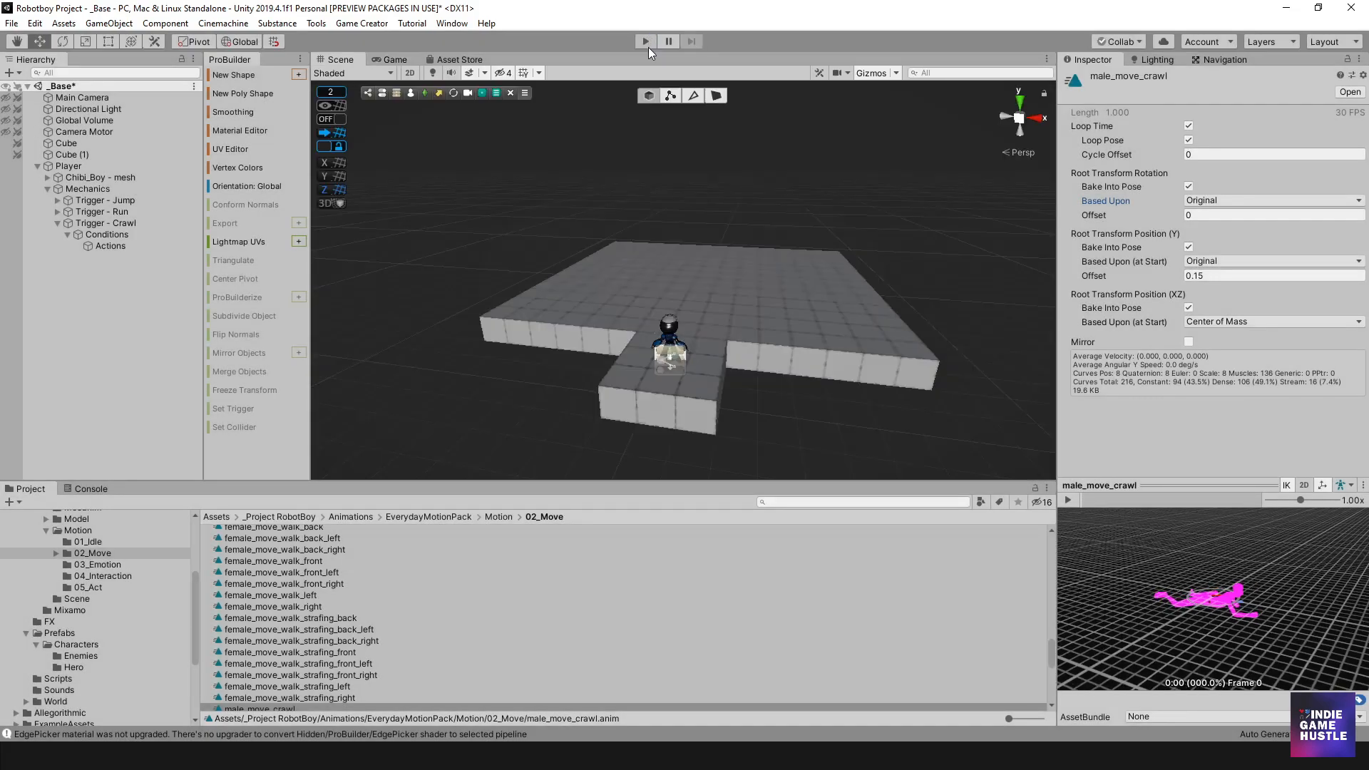
{"action": "left_click", "coordinate": [649, 47]}
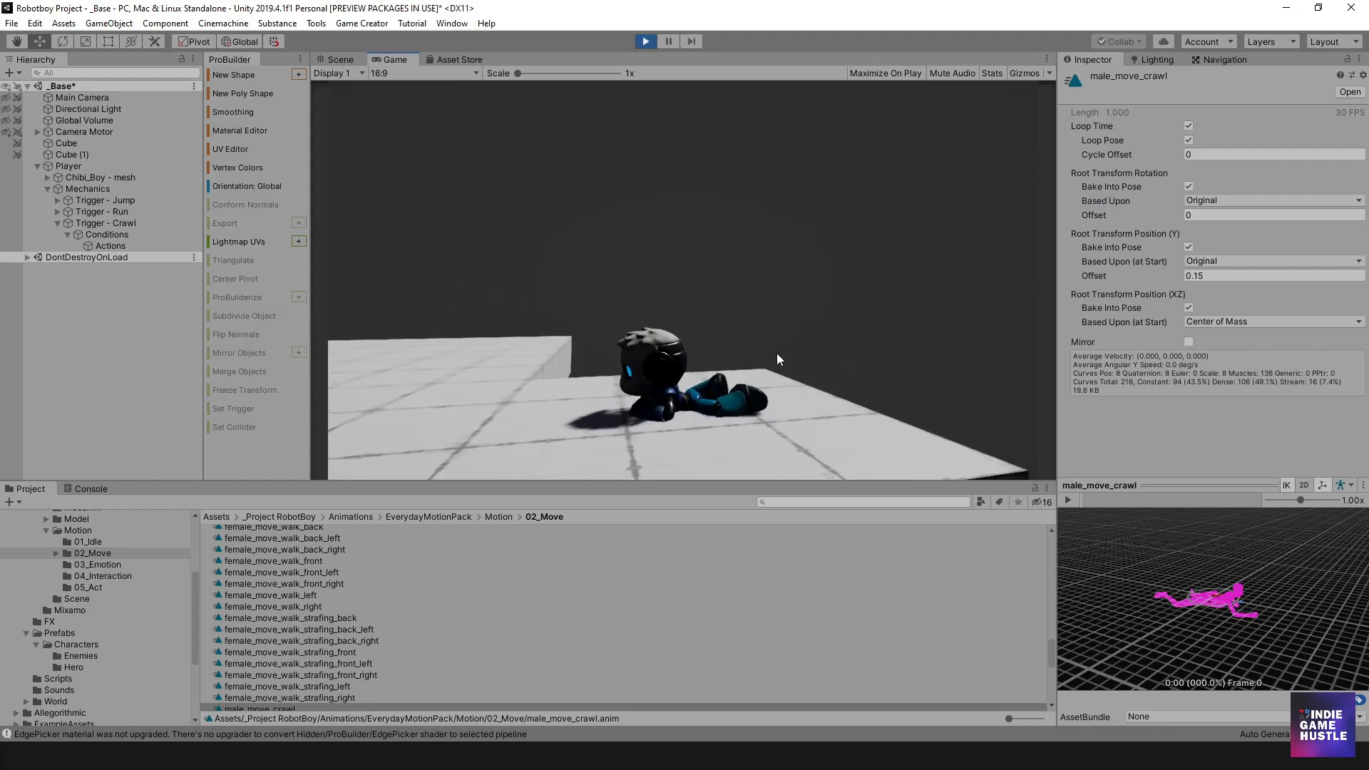
{"action": "left_click", "coordinate": [645, 40]}
- Set the male_move_crawl clip's Root Transform Position (Y) offset to 0.1
{"action": "left_click", "coordinate": [1213, 275]}
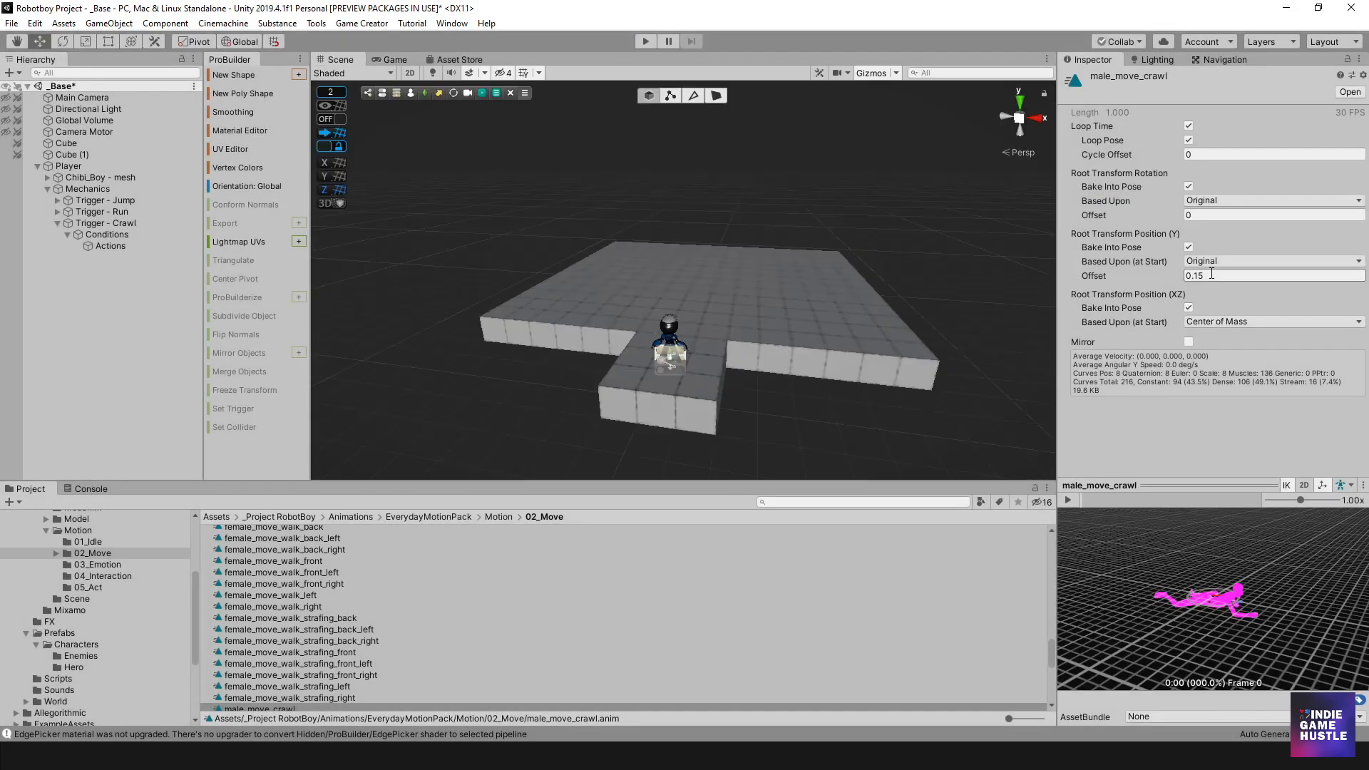
{"action": "type", "text": "0.1"}
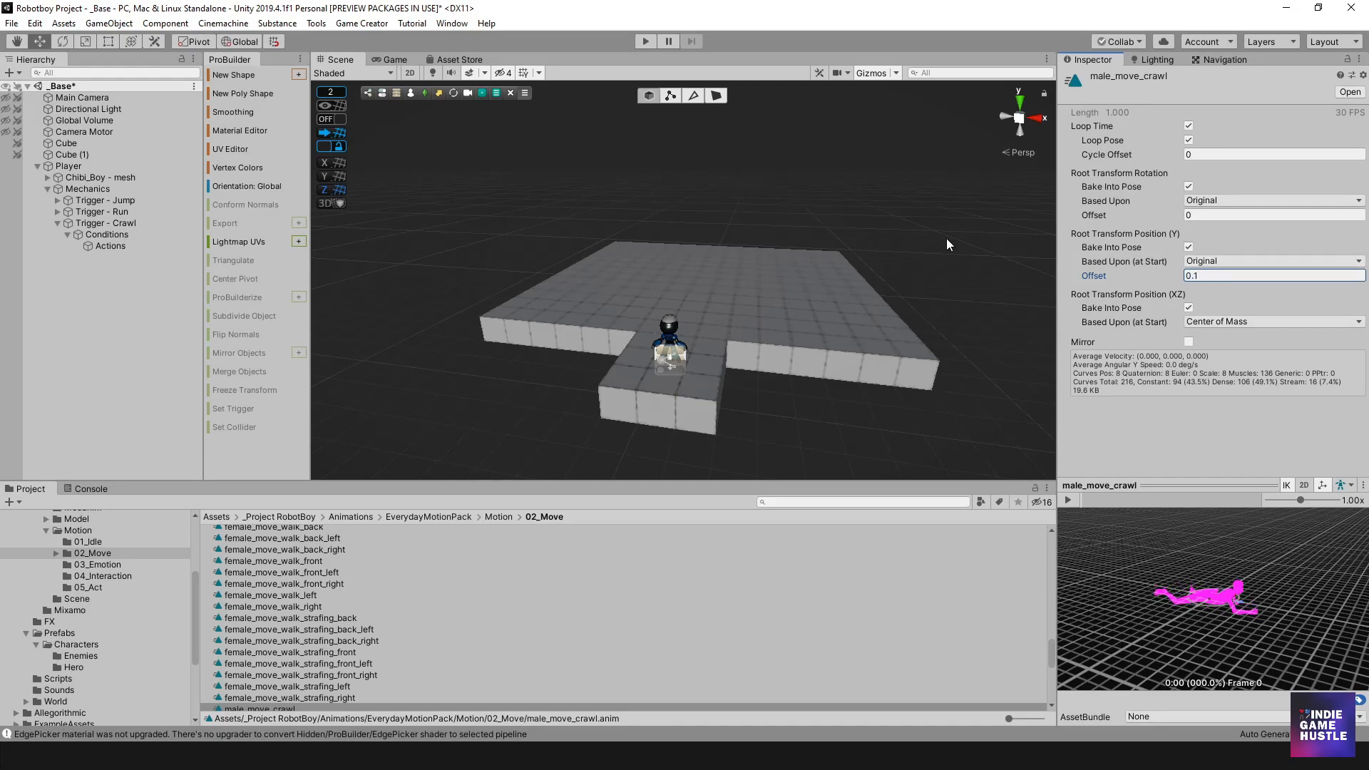
- Locate the Crawl - StateLocomotion asset through the crawl trigger's Actions object and show its settings
{"action": "left_click", "coordinate": [147, 251]}
{"action": "left_click", "coordinate": [1275, 261]}
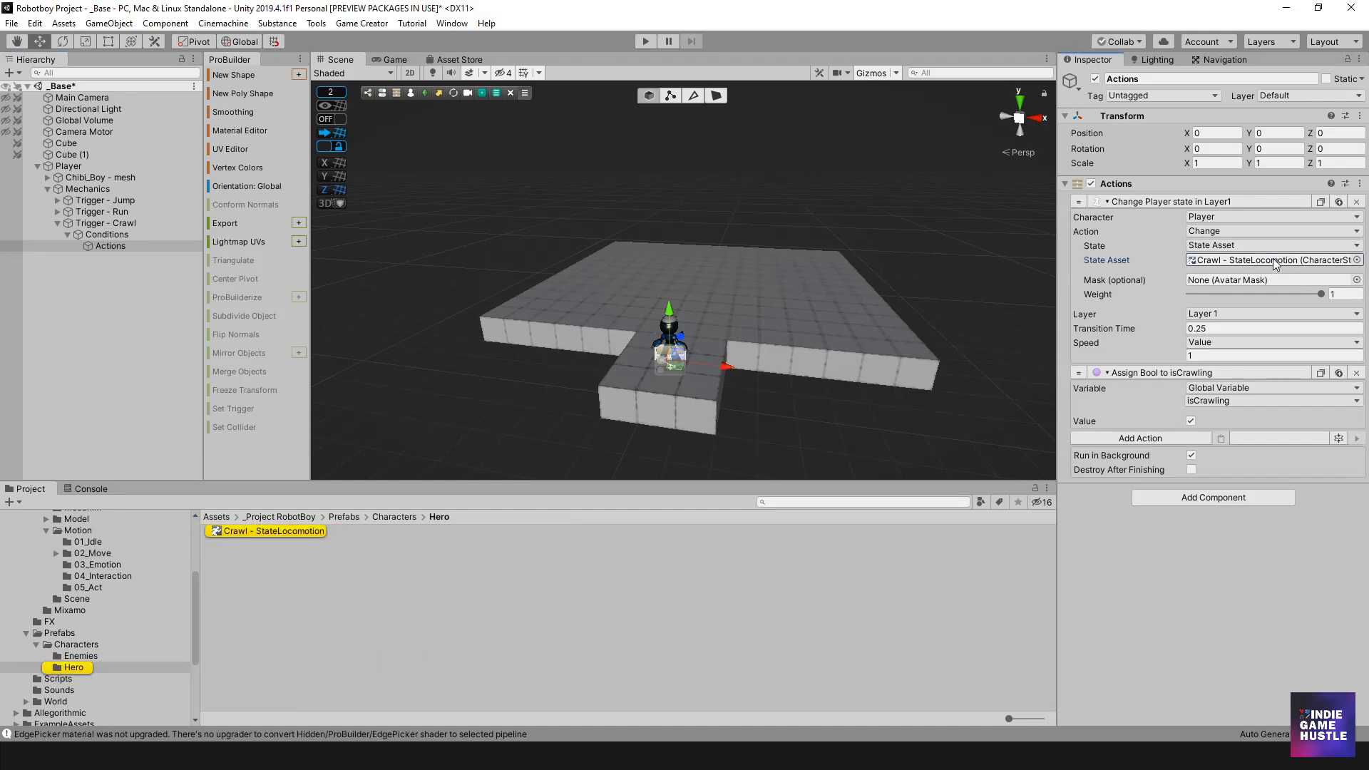
{"action": "left_click", "coordinate": [258, 532]}
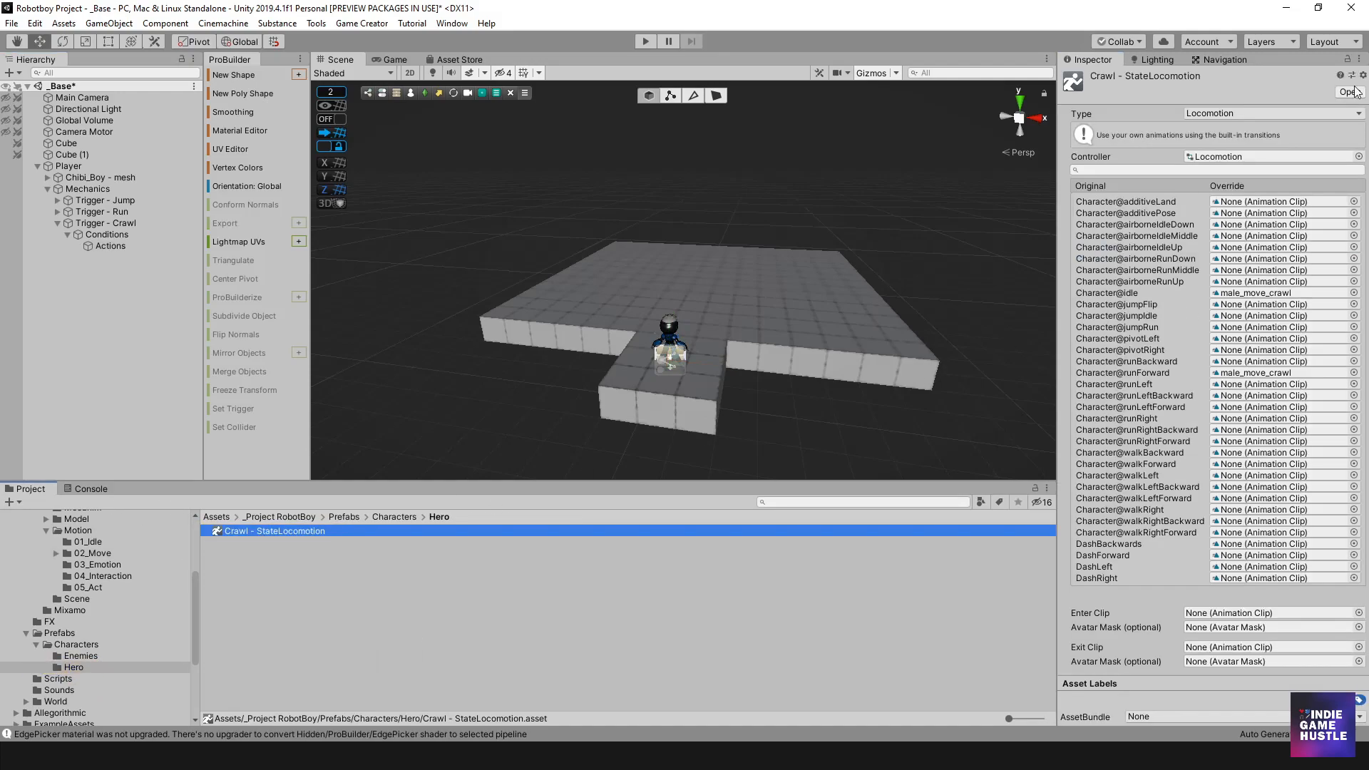
- Override every clip from Character@jumpFlip through Character@walkRightForward with the standalone male_move_crawl clip from 02_Move
{"action": "left_click", "coordinate": [1256, 293]}
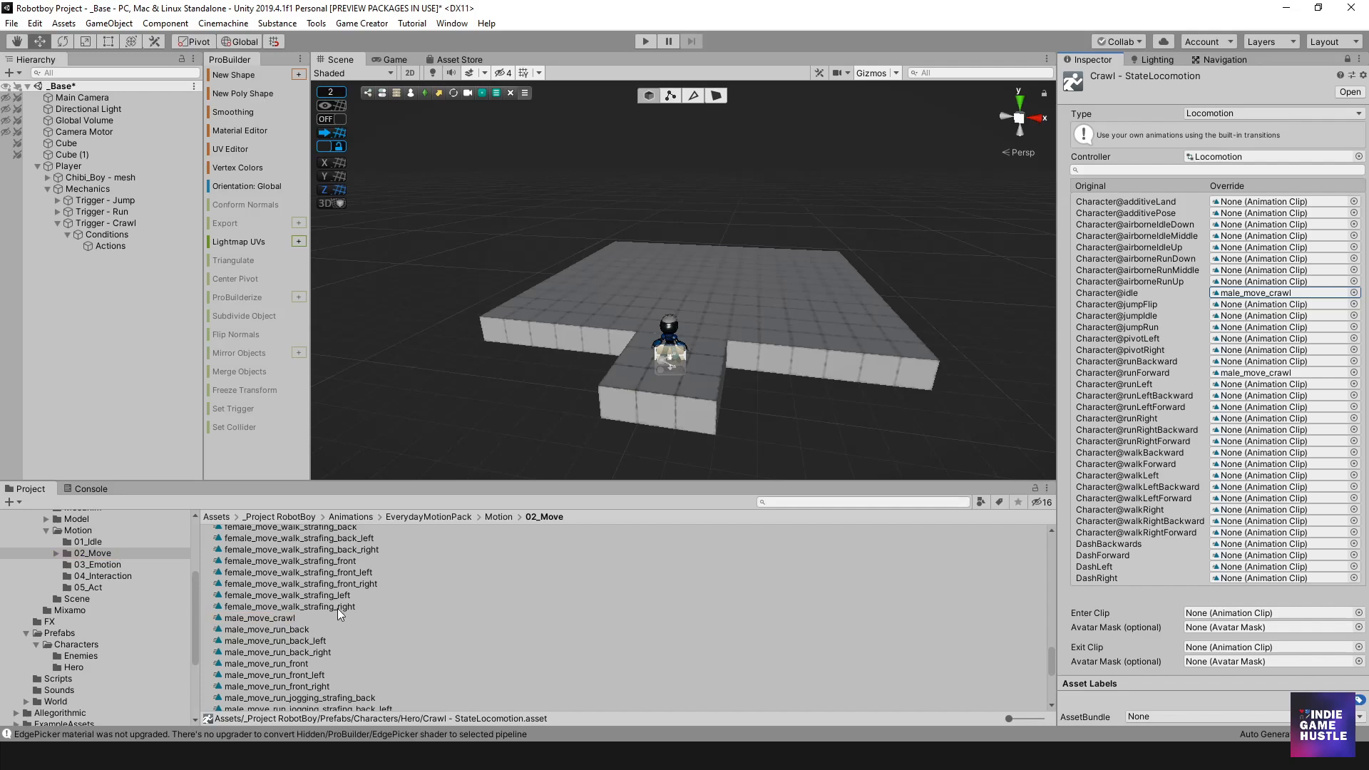
{"action": "scroll", "coordinate": [310, 609], "scroll_direction": "down", "scroll_amount": 5}
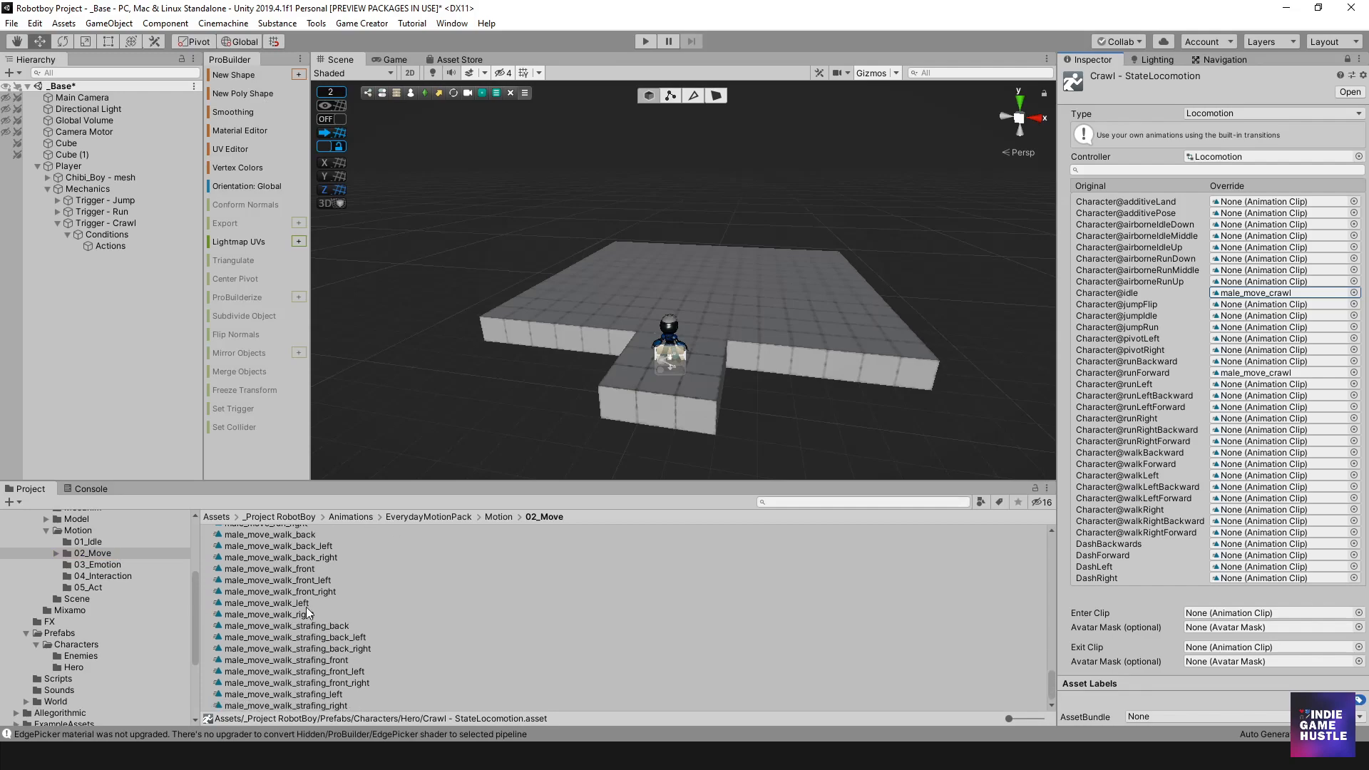
{"action": "scroll", "coordinate": [302, 601], "scroll_direction": "up", "scroll_amount": 5}
{"action": "left_click_drag", "start_coordinate": [243, 640], "coordinate": [1238, 305]}
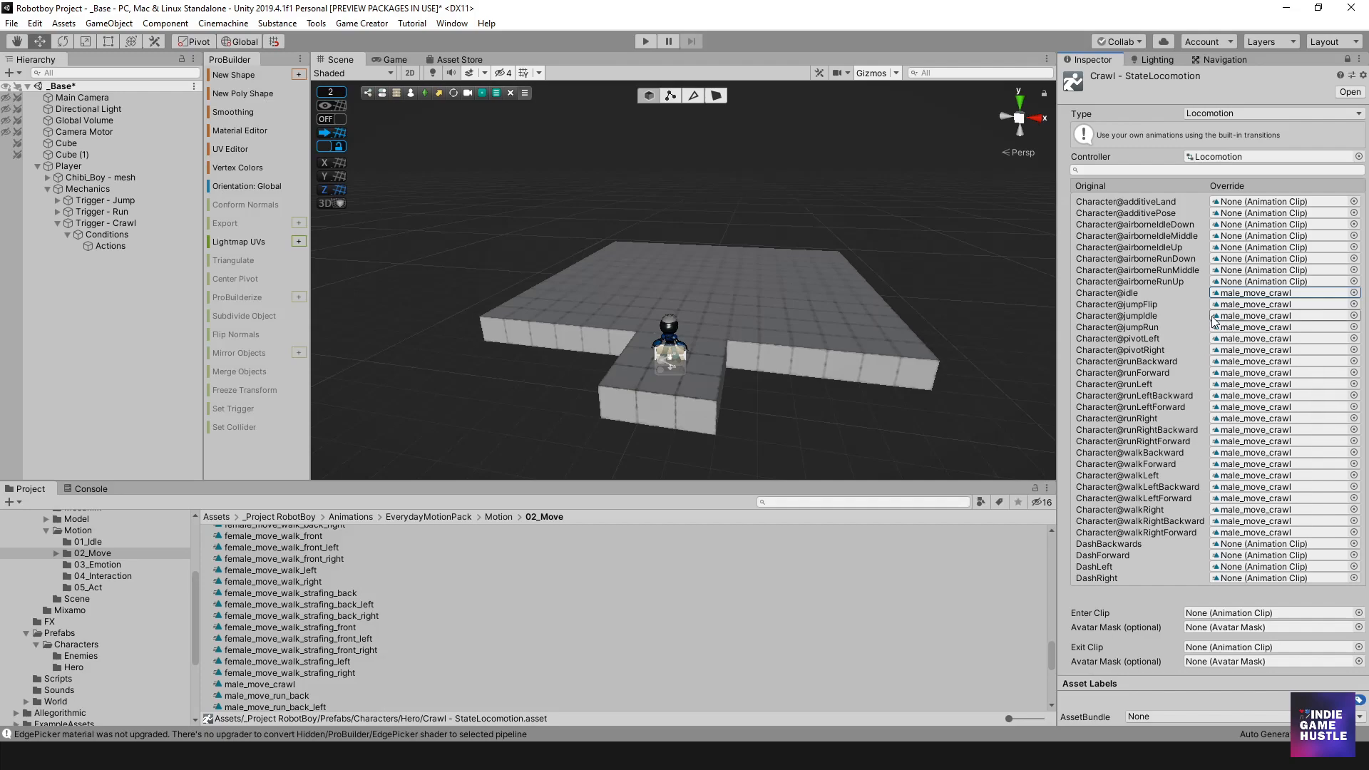
{"action": "left_click", "coordinate": [1271, 308]}
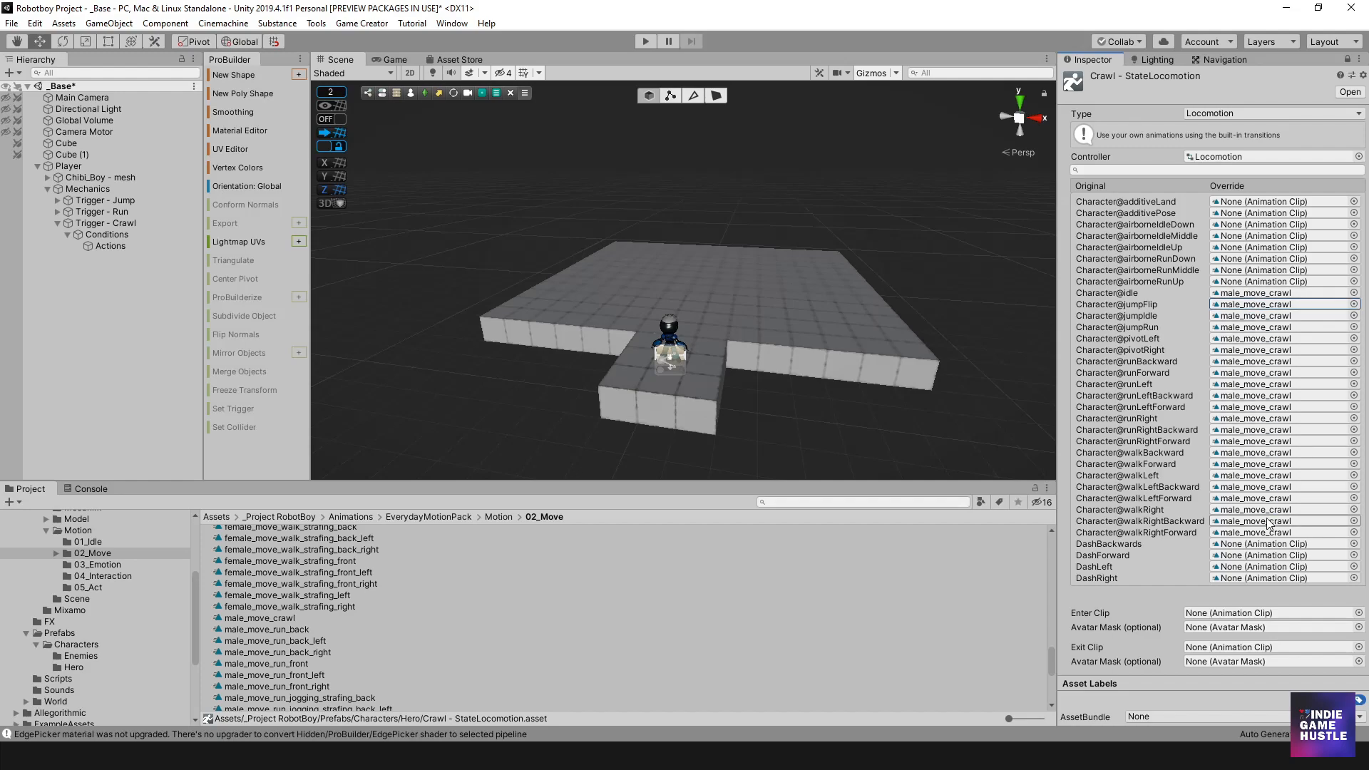
- Start a play session and crawl the character in all directions to test the new movement overrides
{"action": "left_click", "coordinate": [647, 40]}
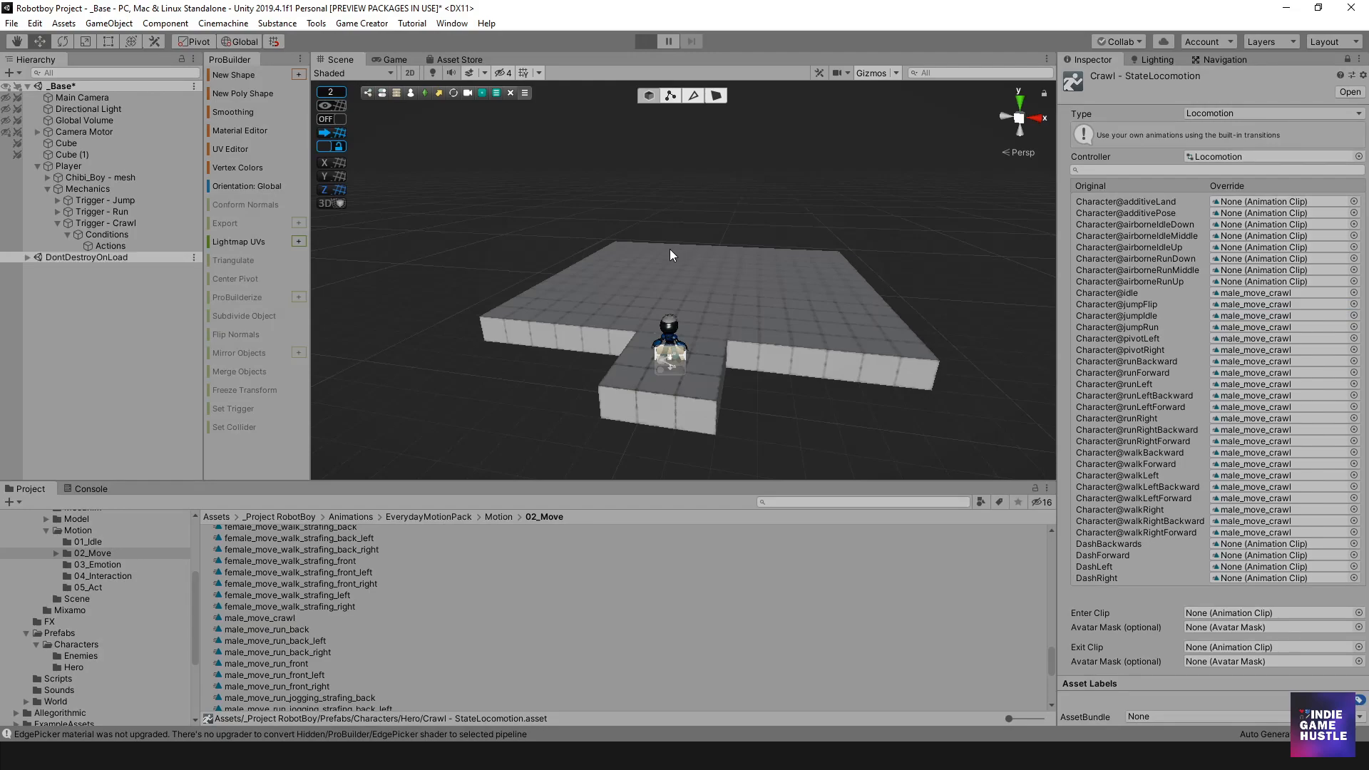
{"action": "key", "text": "c"}
{"action": "key", "text": "a"}
{"action": "key", "text": "s"}
{"action": "key", "text": "d"}
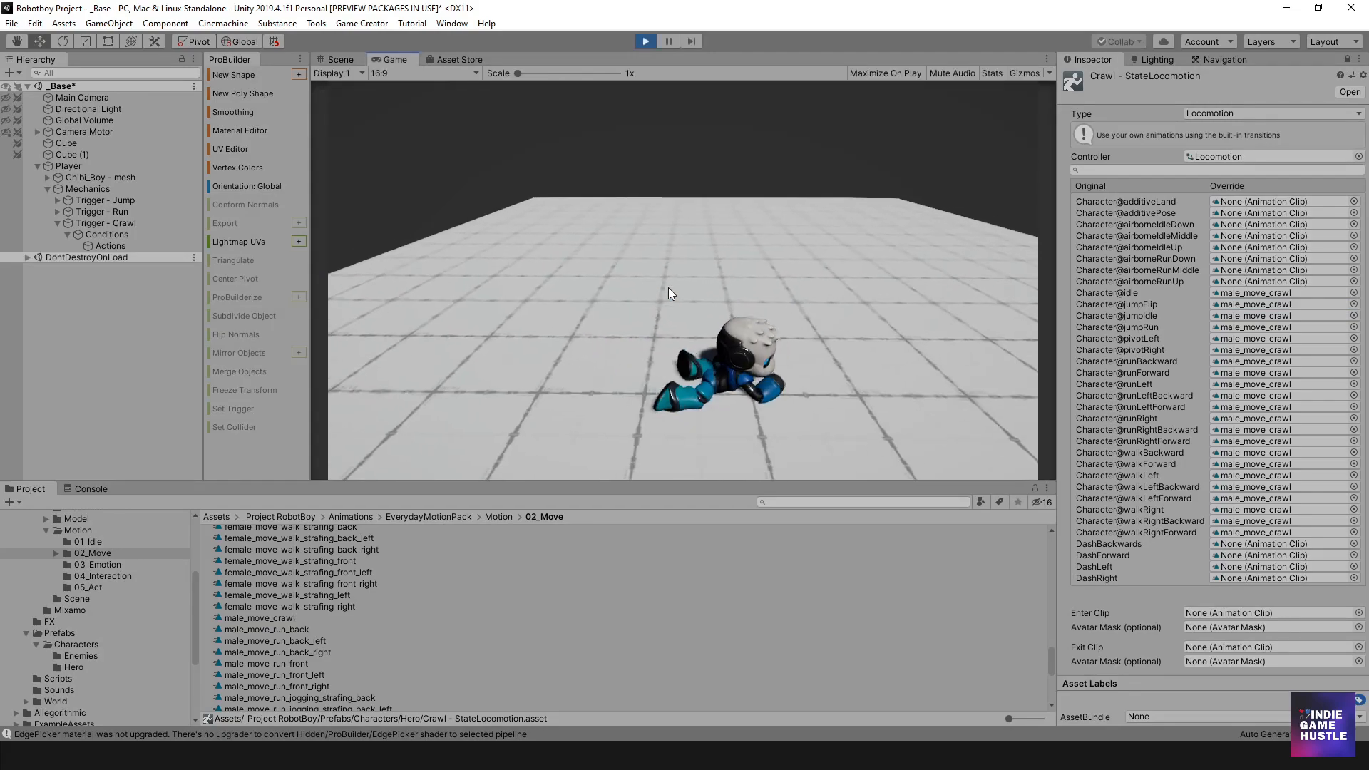
{"action": "key", "text": "w"}
{"action": "key", "text": "s"}
{"action": "key", "text": "w"}
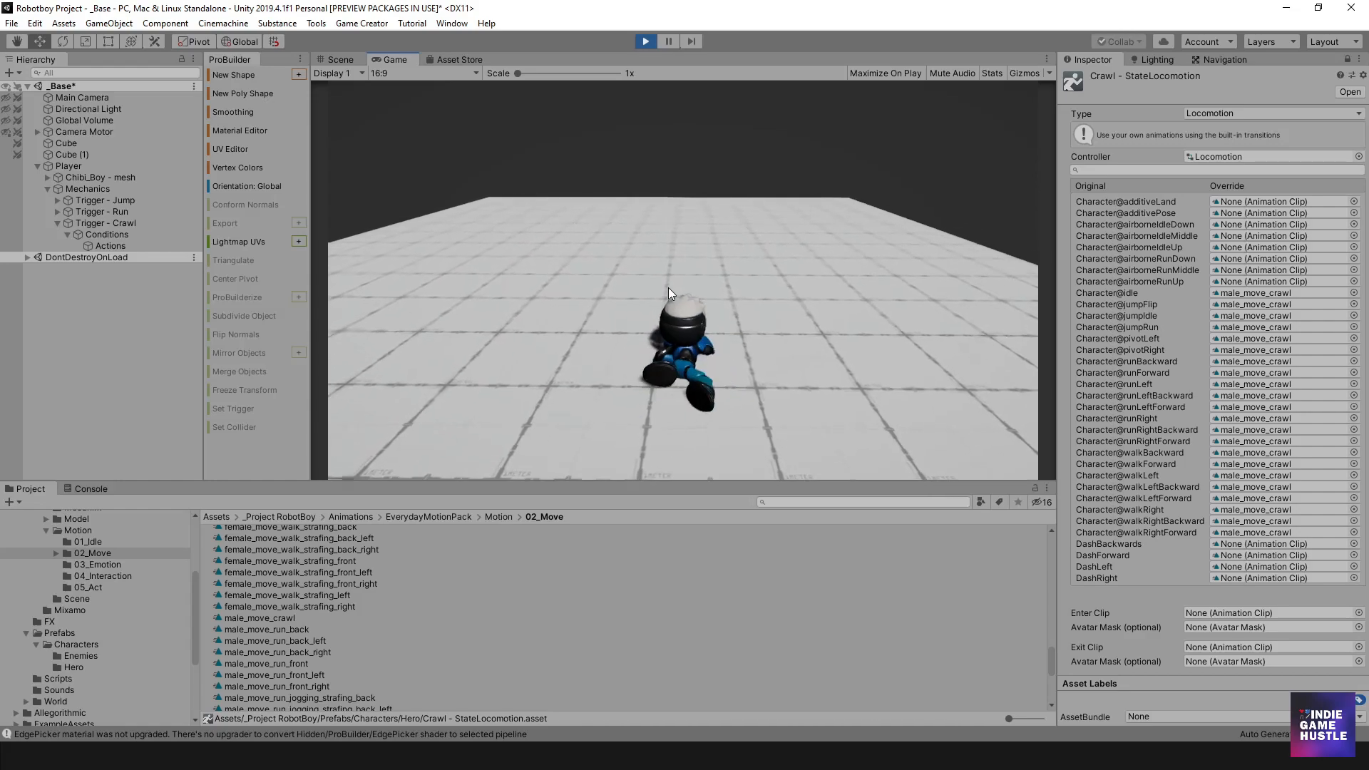
{"action": "key", "text": "d"}
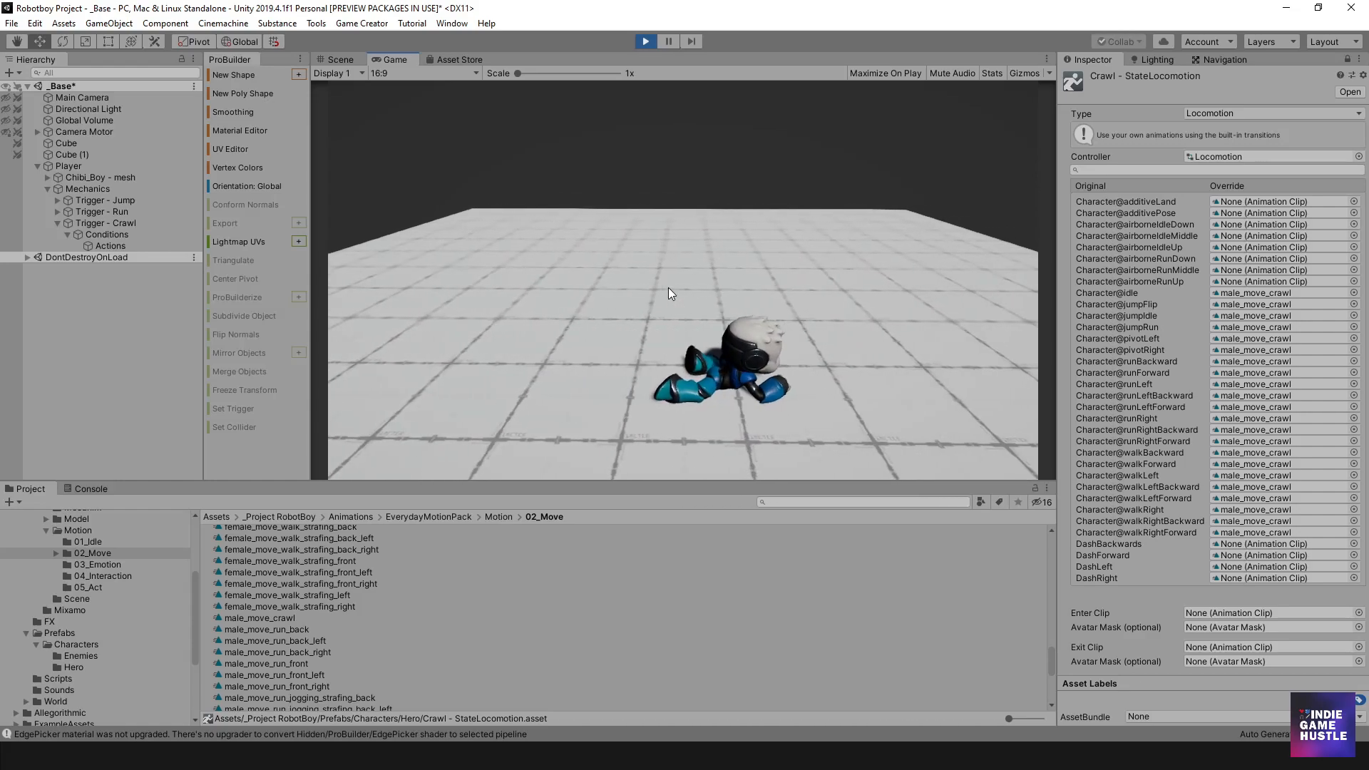
{"action": "key", "text": "w"}
{"action": "key", "text": "a"}
{"action": "key", "text": "s"}
{"action": "key", "text": "d"}
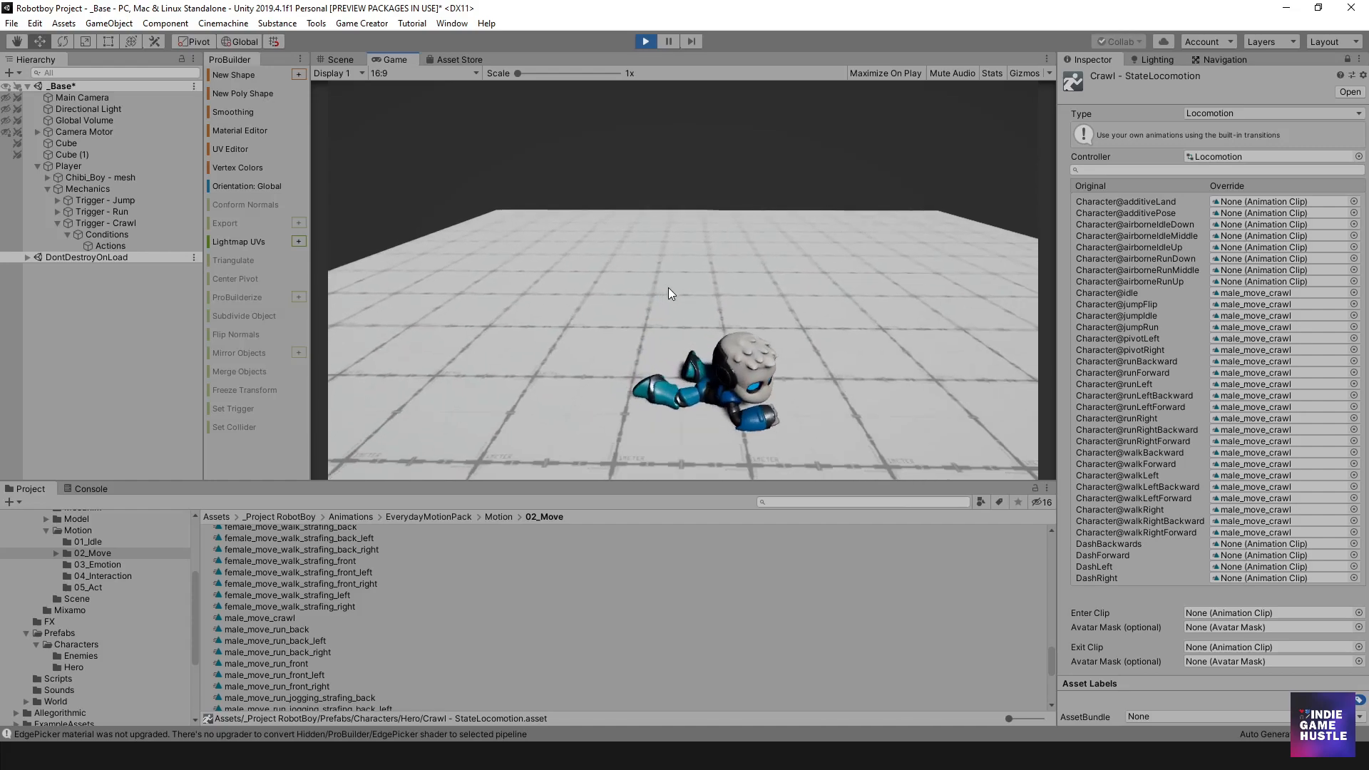
{"action": "key", "text": "w"}
- Orbit and zoom the game camera around the crawling character, and end the play session
{"action": "right_click_drag", "start_coordinate": [810, 290], "coordinate": [804, 379]}
{"action": "scroll", "coordinate": [683, 333], "scroll_direction": "up", "scroll_amount": 4}
{"action": "scroll", "coordinate": [782, 344], "scroll_direction": "down", "scroll_amount": 5}
{"action": "scroll", "coordinate": [714, 321], "scroll_direction": "up", "scroll_amount": 3}
{"action": "left_click", "coordinate": [645, 42]}
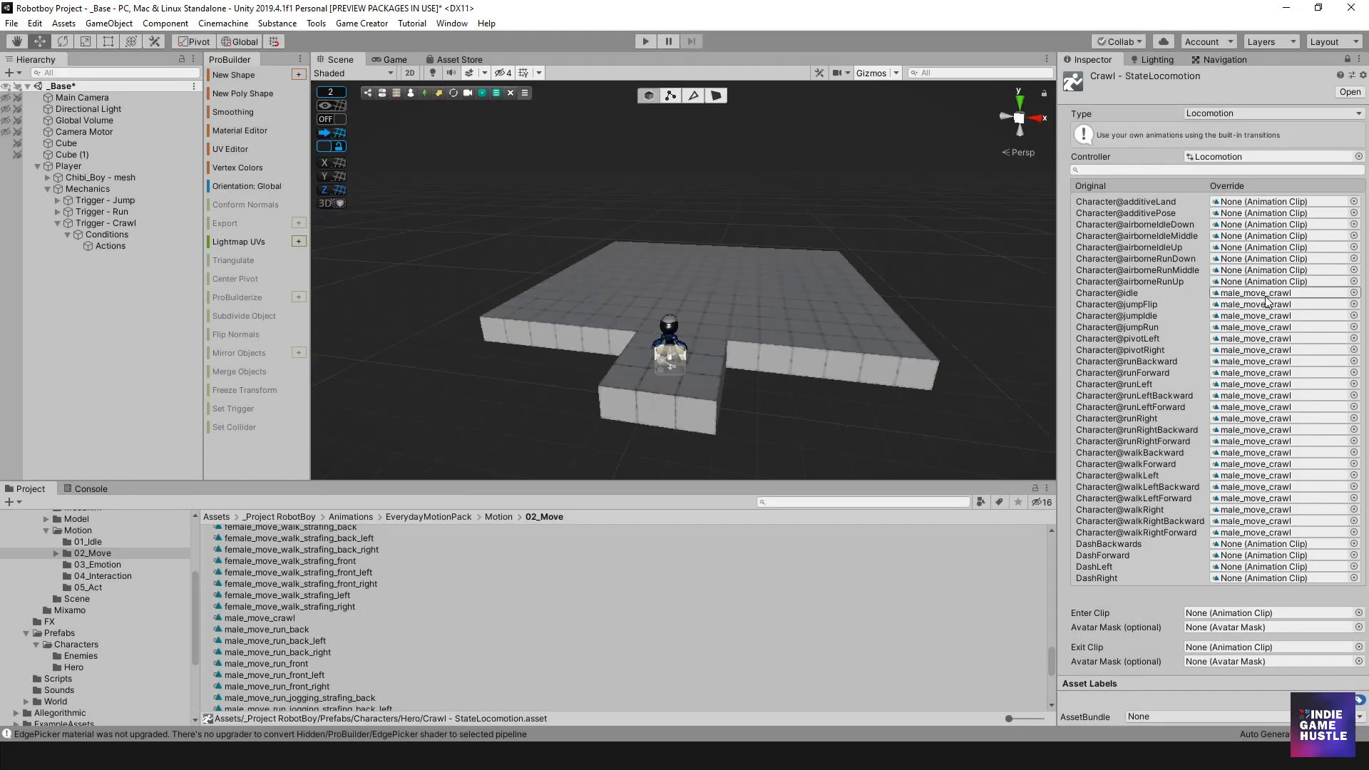
- Override the Character@idle clip in Crawl - StateLocomotion with Character@crouch-idle
{"action": "left_click", "coordinate": [1350, 293]}
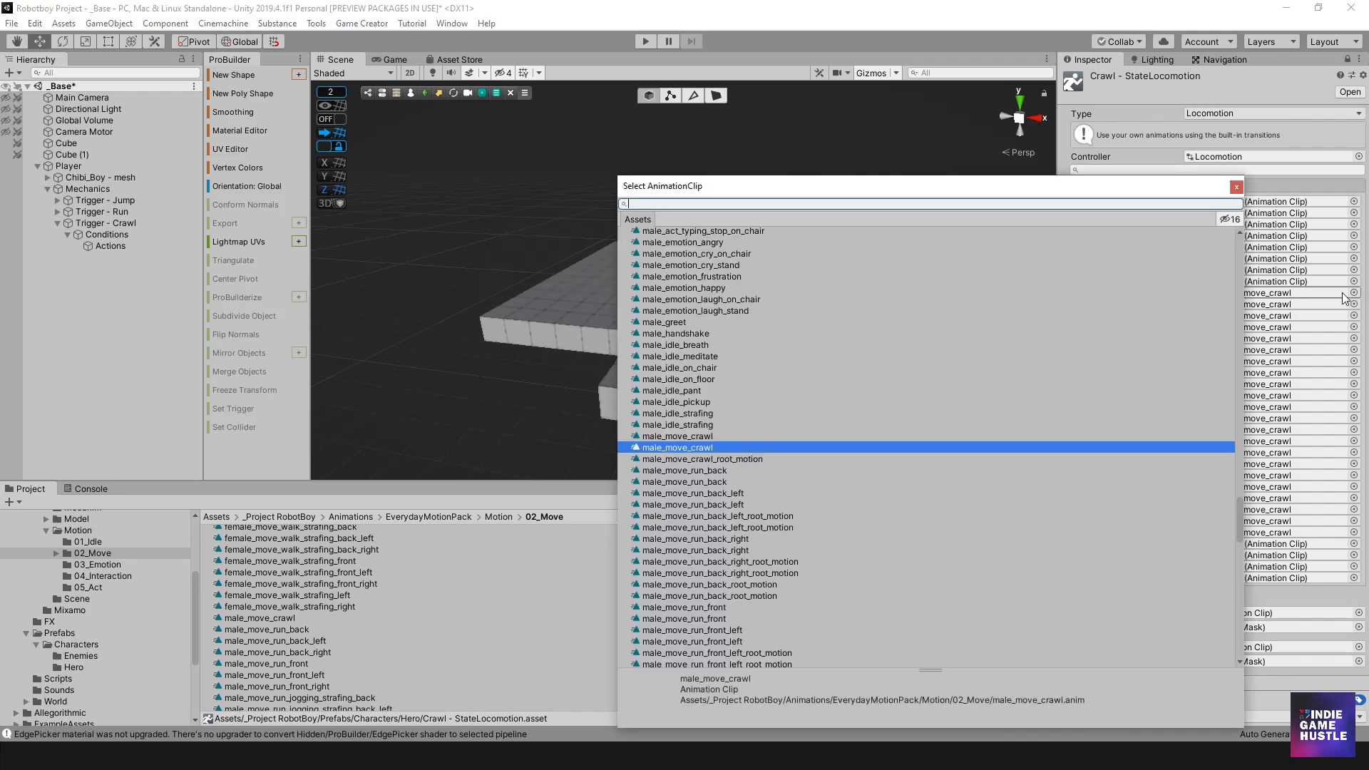
{"action": "type", "text": "crou"}
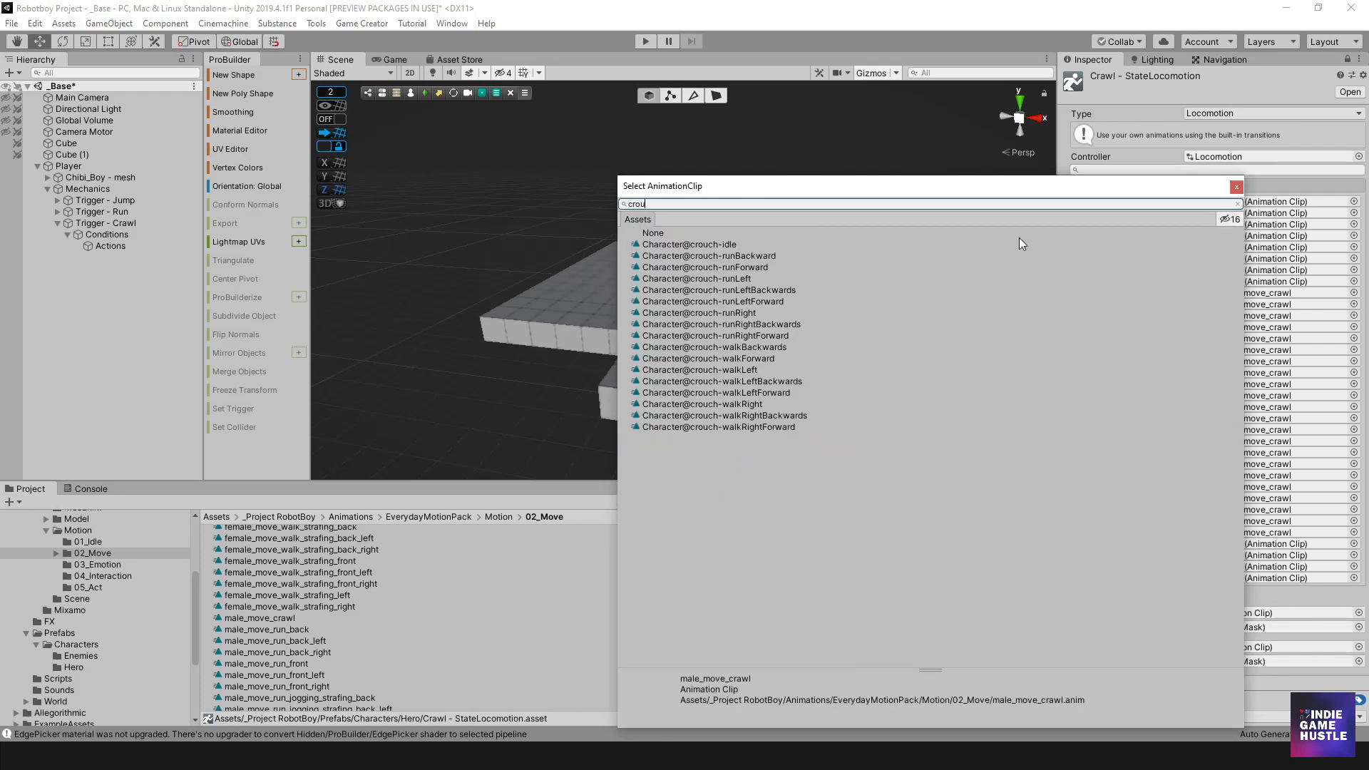
{"action": "left_click", "coordinate": [723, 246]}
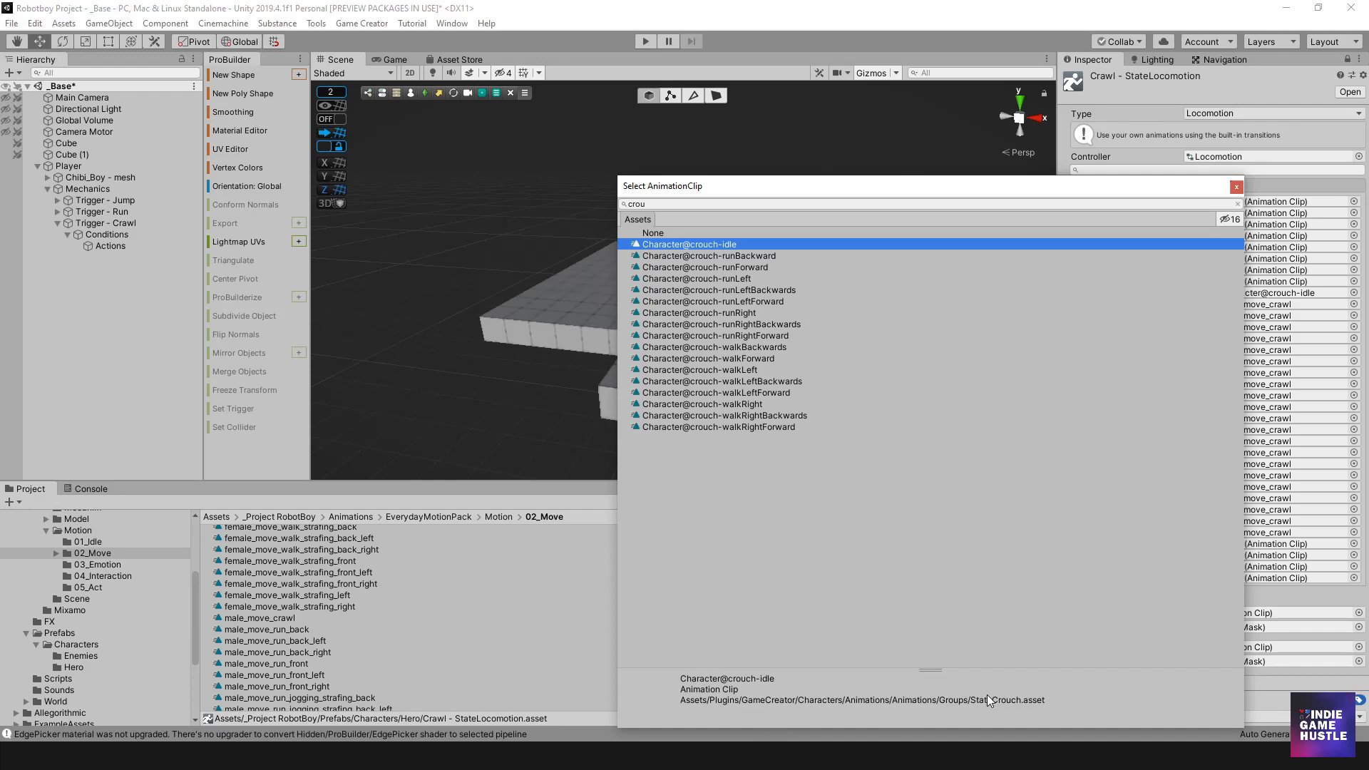
{"action": "double_click", "coordinate": [709, 245]}
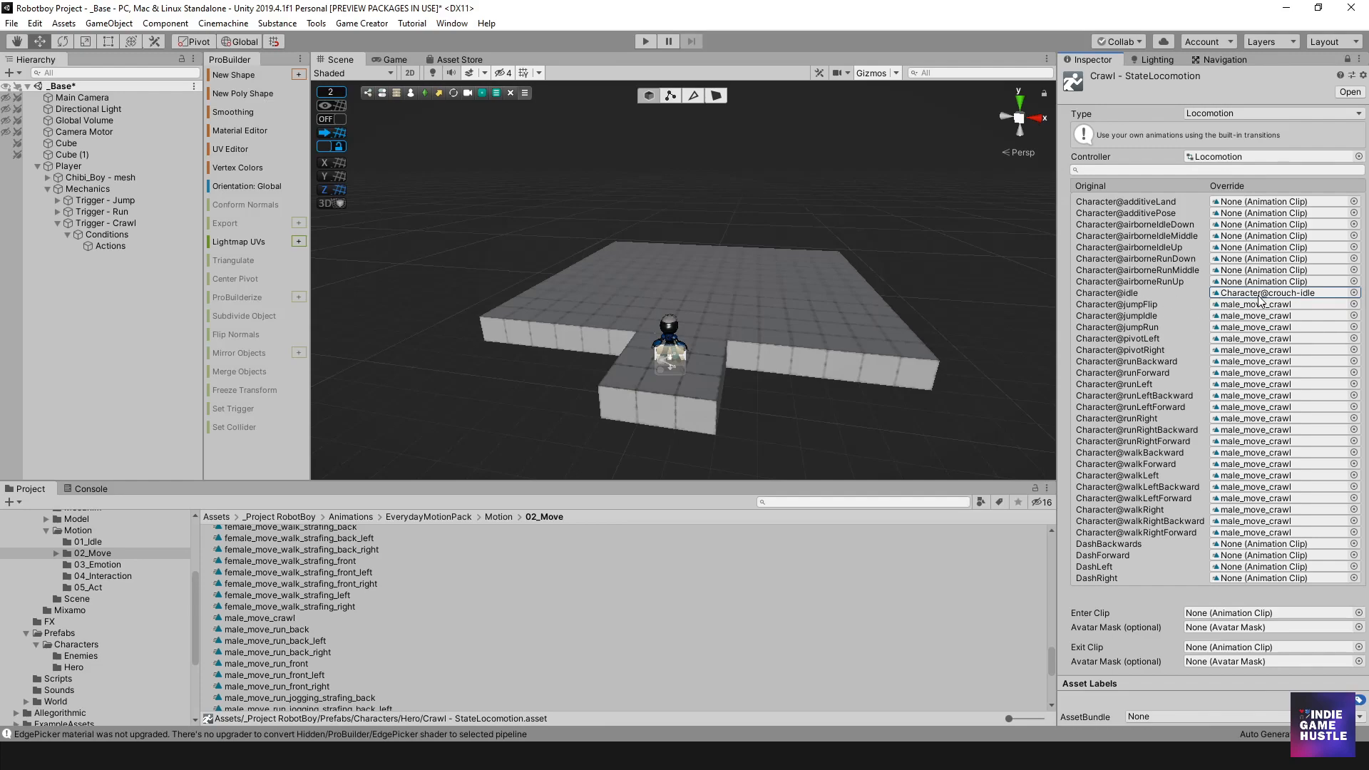
- Run a play session, switch the character between walking and crawling, check the crouch idle pose, and end the session
{"action": "left_click", "coordinate": [645, 41]}
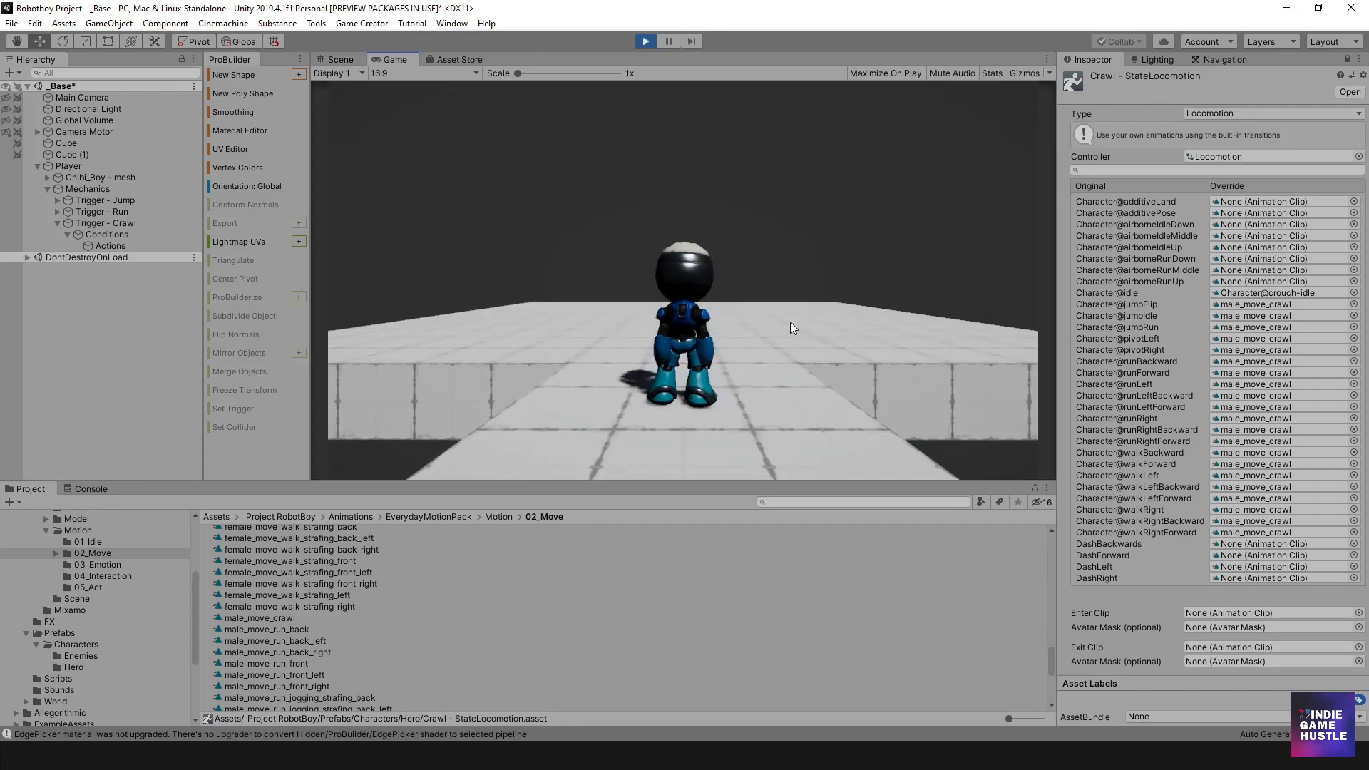
{"action": "key", "text": "w"}
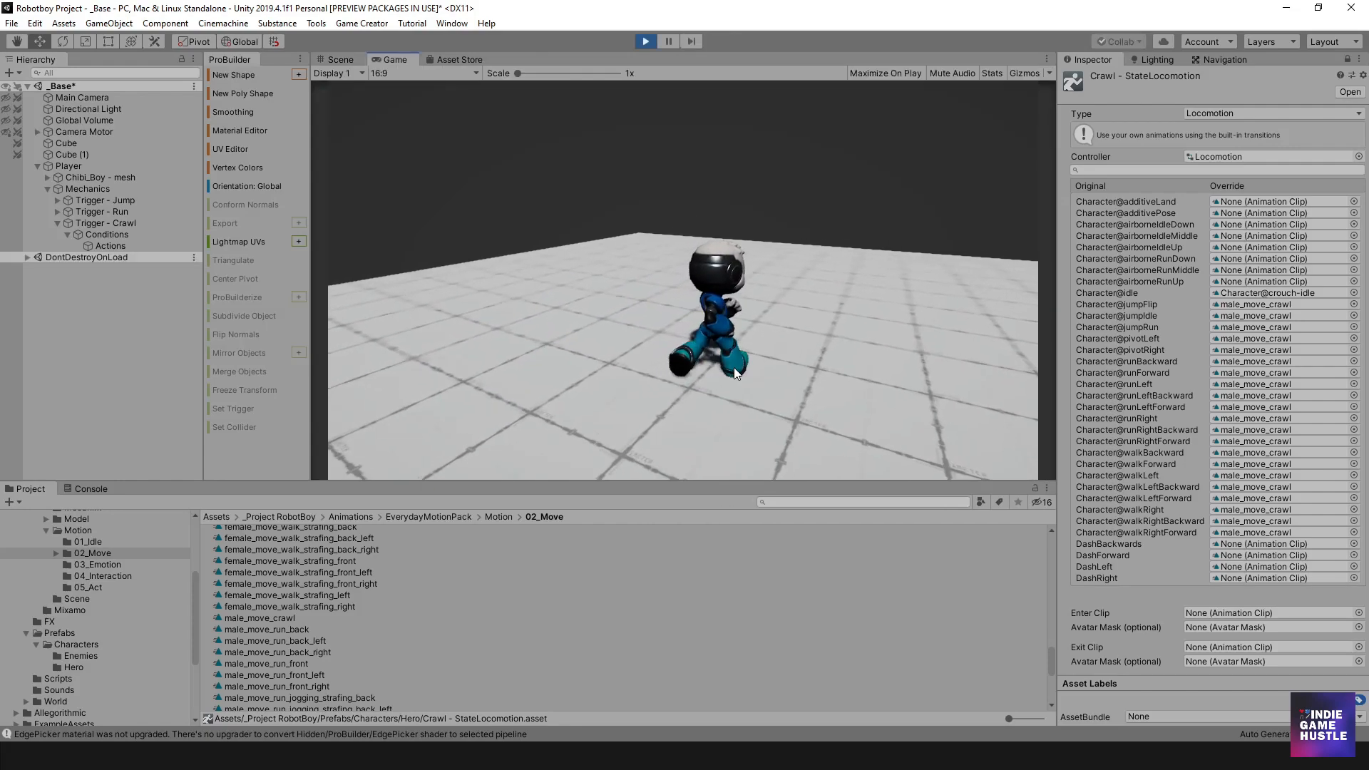
{"action": "key", "text": "w"}
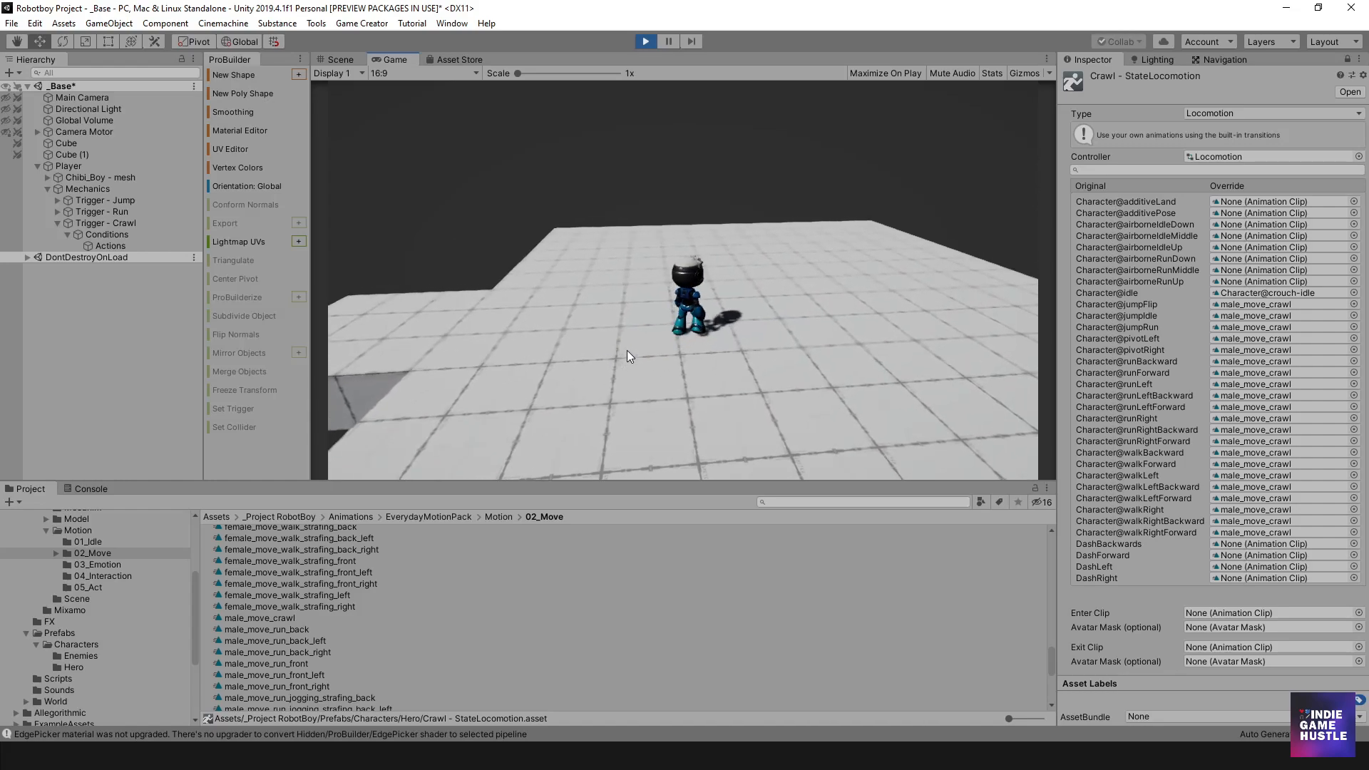
{"action": "key", "text": "c"}
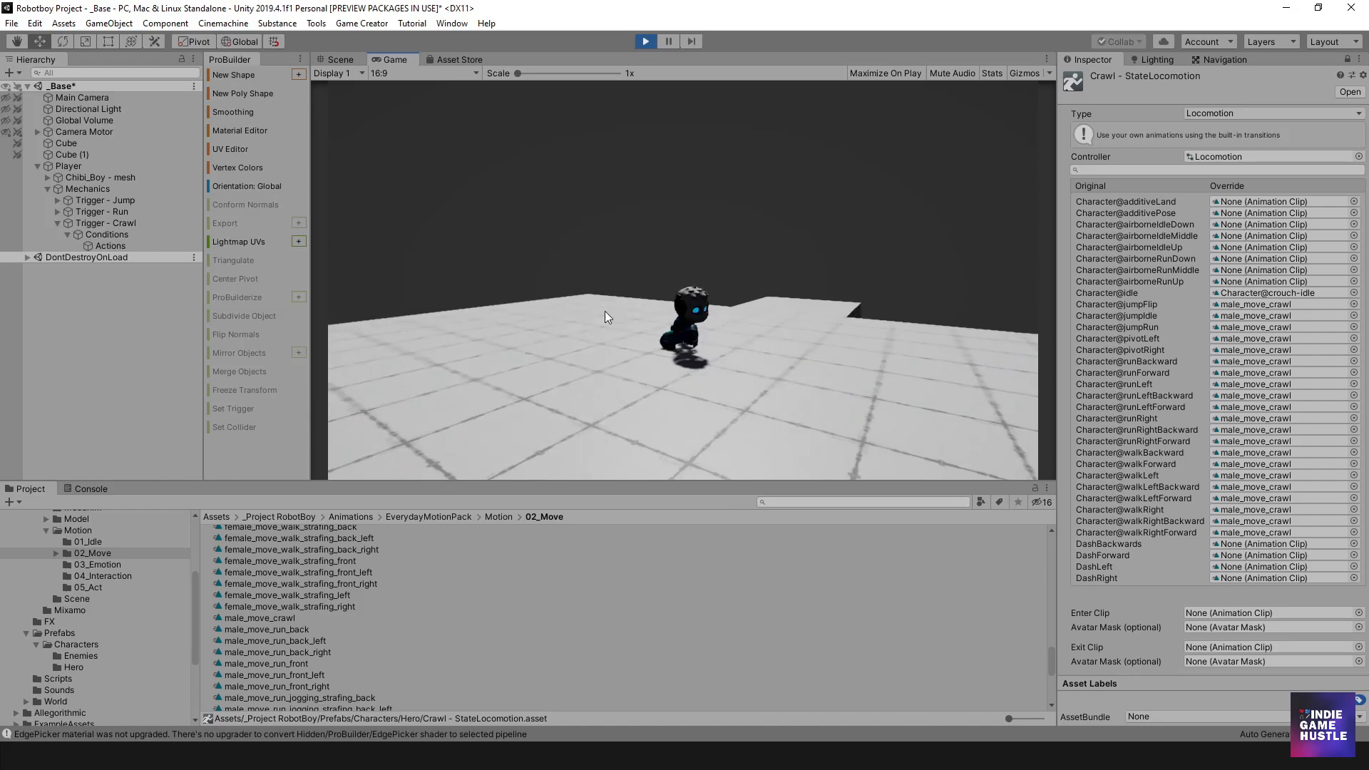
{"action": "key", "text": "w"}
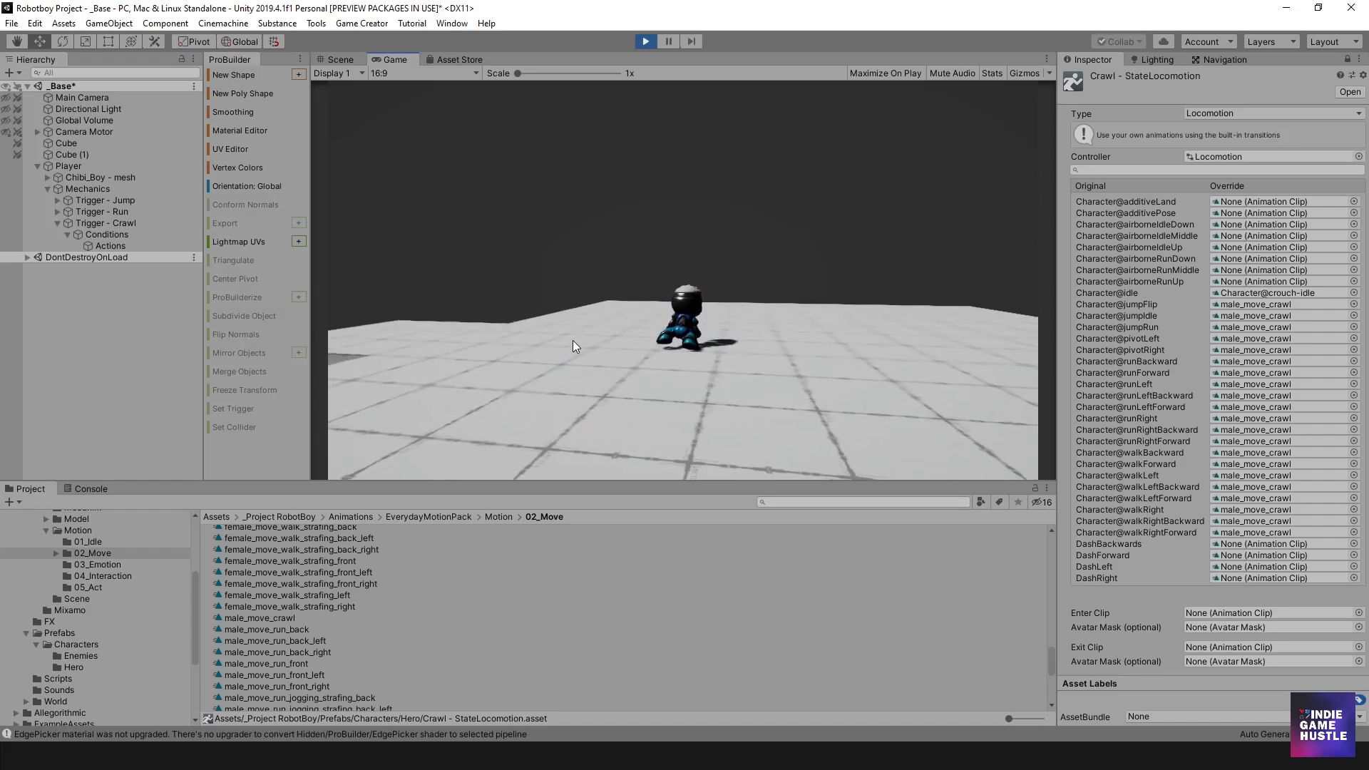
{"action": "key", "text": "s"}
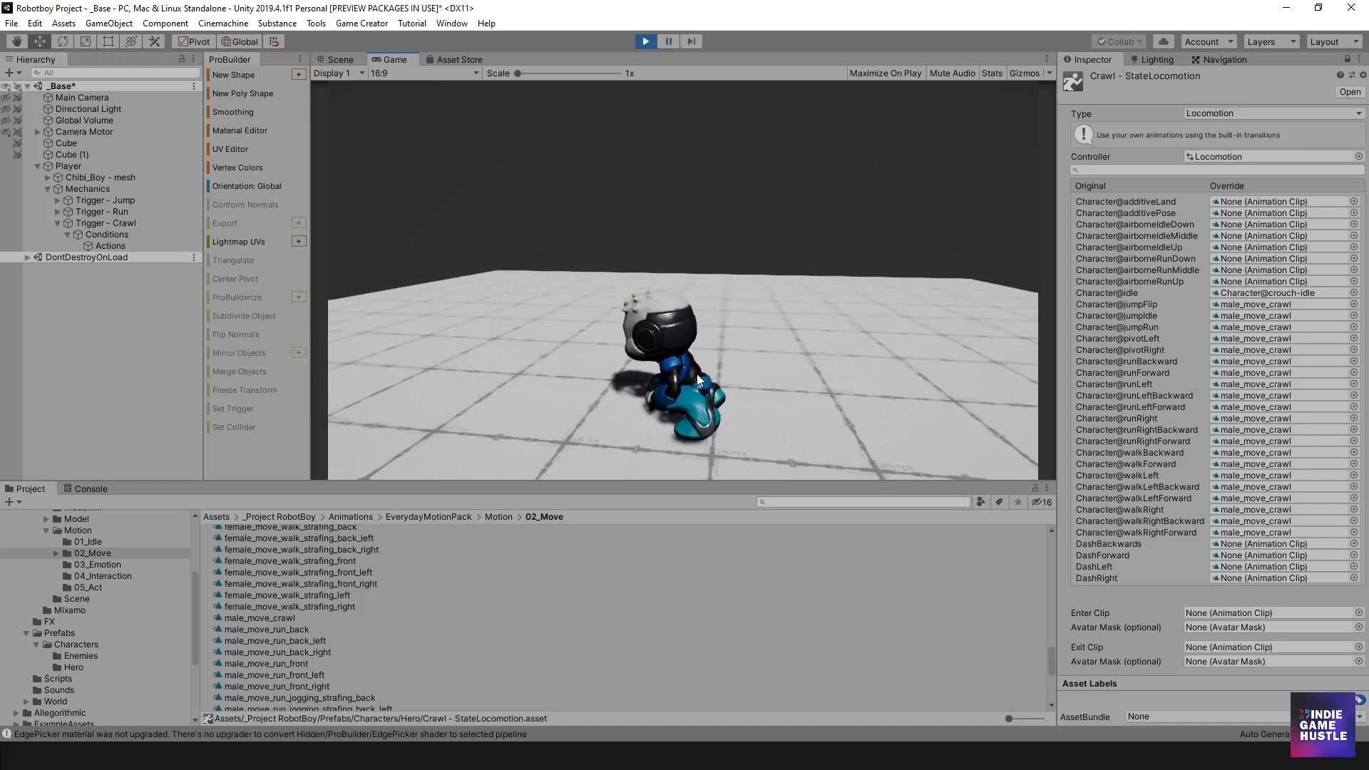
{"action": "key", "text": "w"}
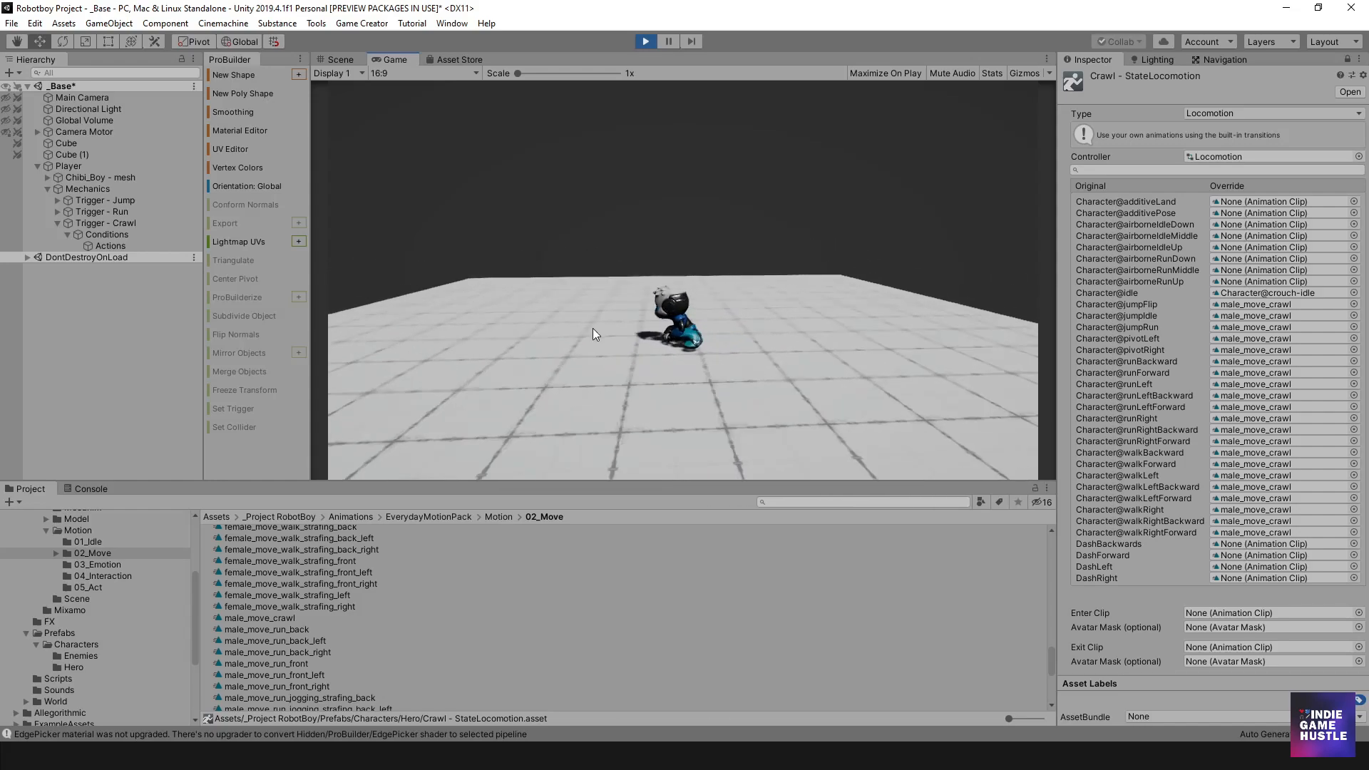
{"action": "key", "text": "w"}
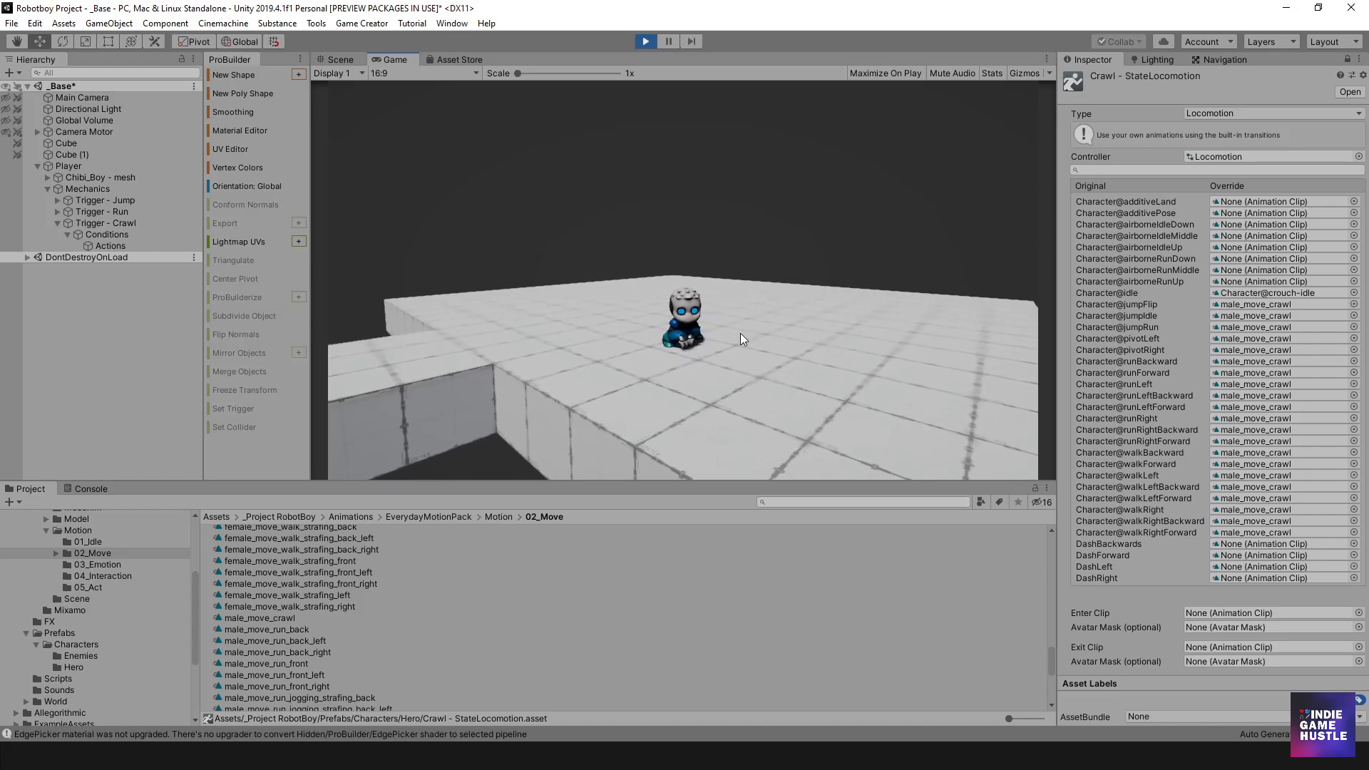
{"action": "key", "text": "w"}
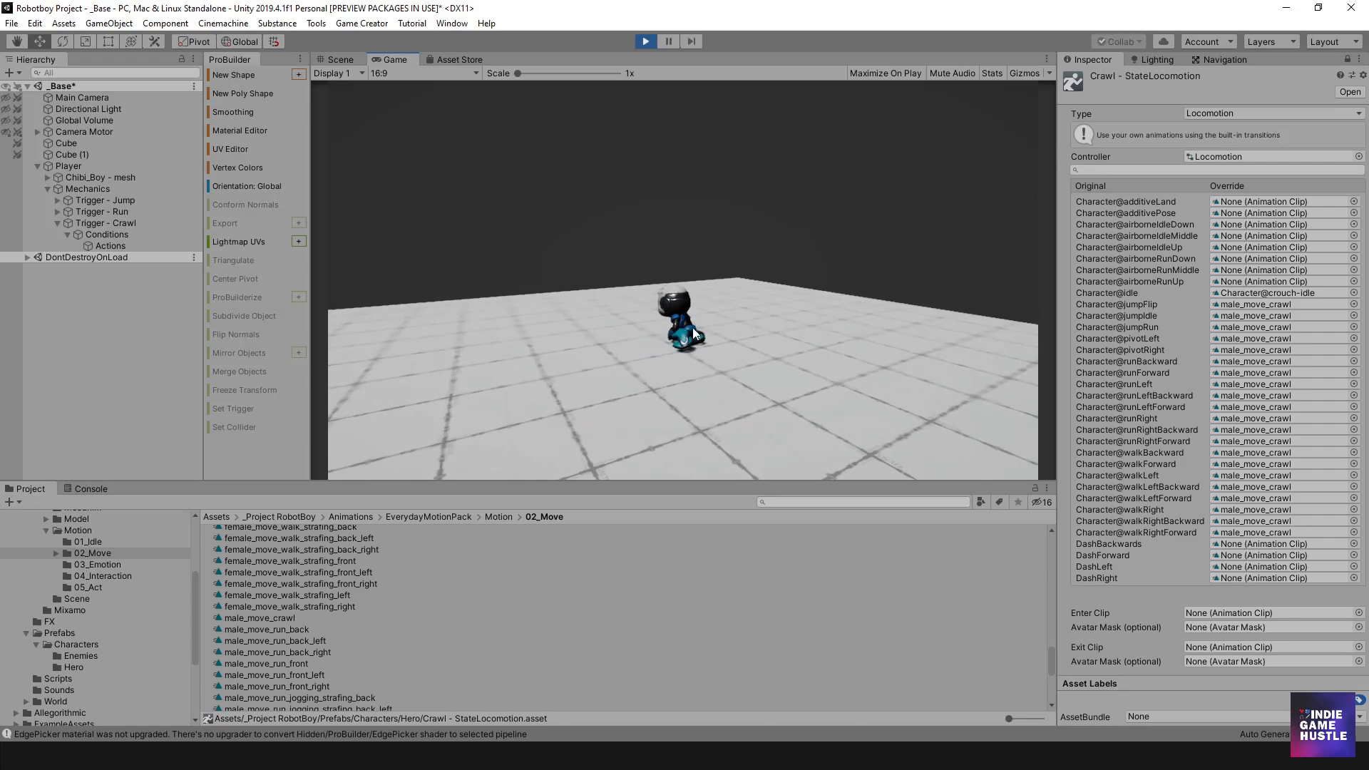
{"action": "left_click", "coordinate": [647, 41]}
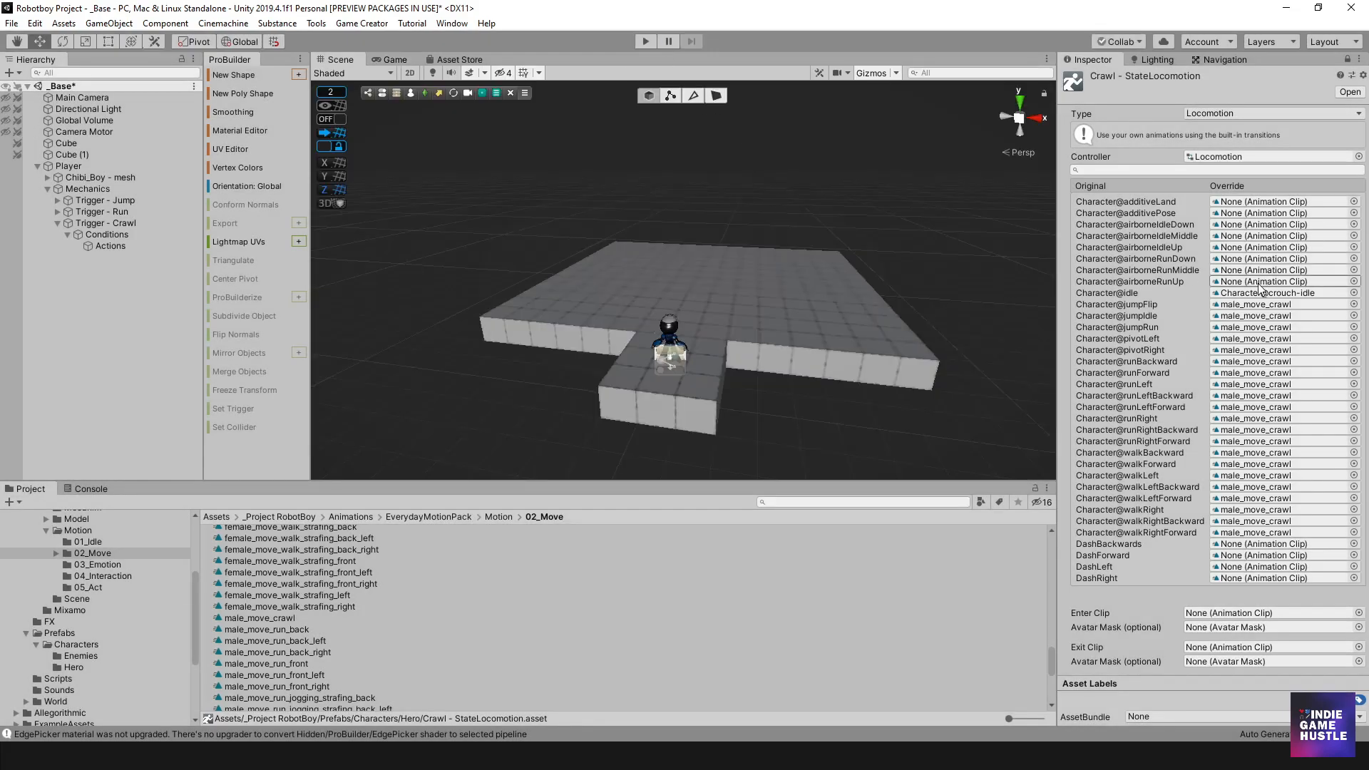
- Locate the source of the Character@idle override in the project and unlock the Inspector to show the StateCrouch group
{"action": "left_click", "coordinate": [1254, 295]}
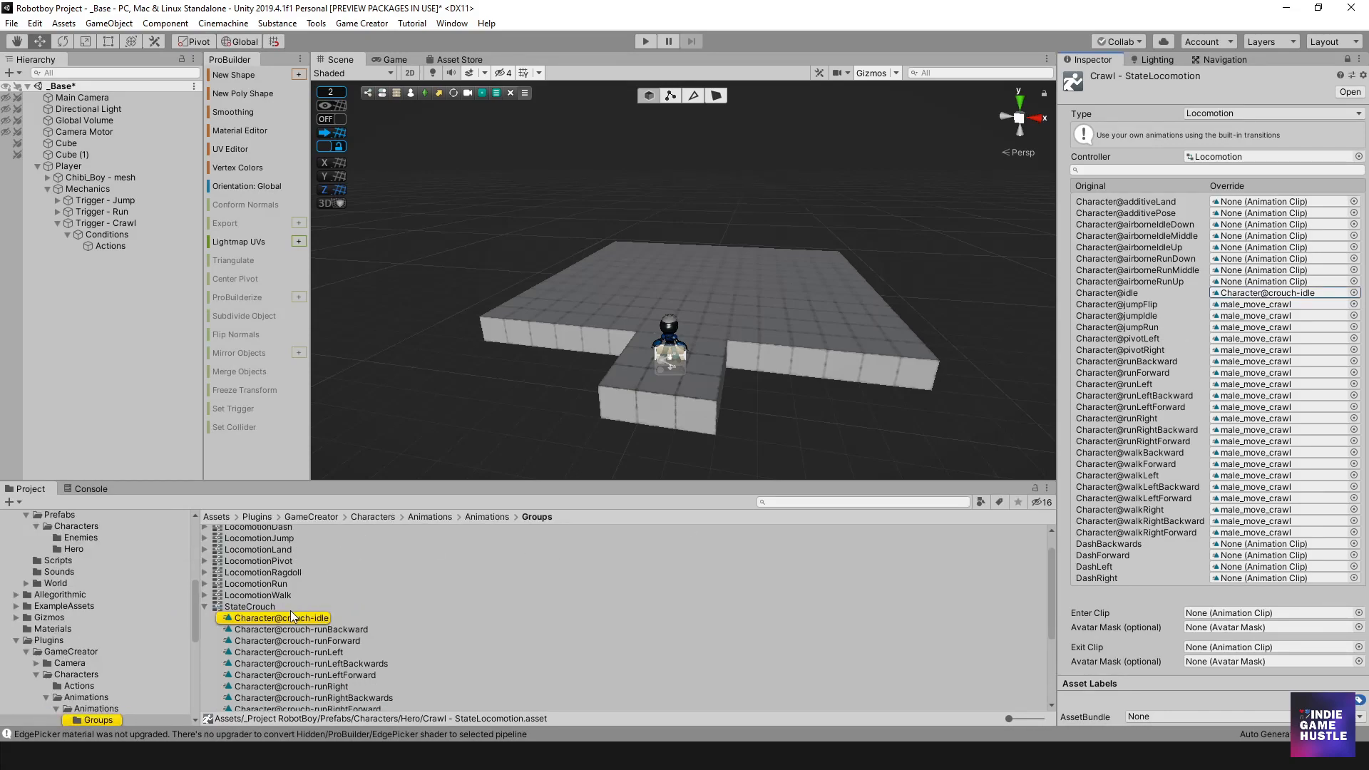
{"action": "left_click", "coordinate": [251, 607]}
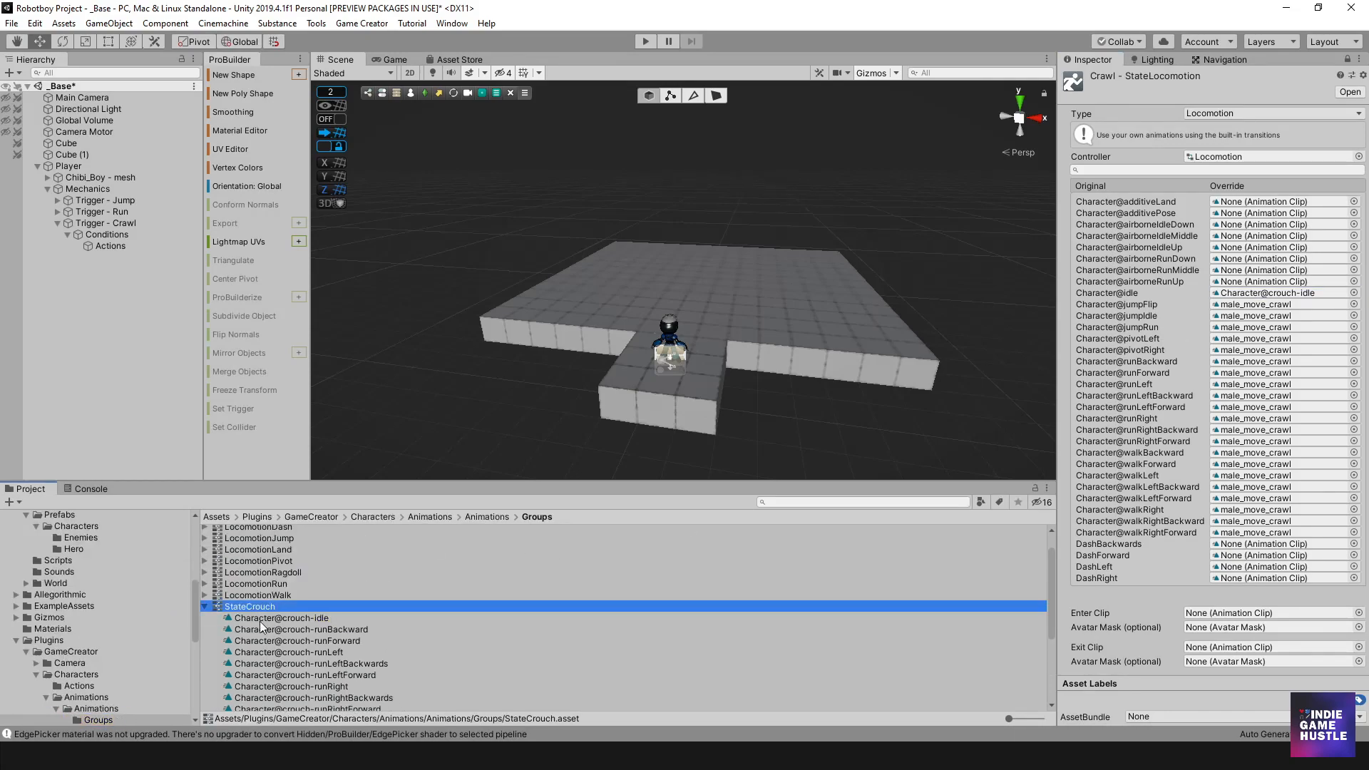
{"action": "left_click", "coordinate": [1347, 60]}
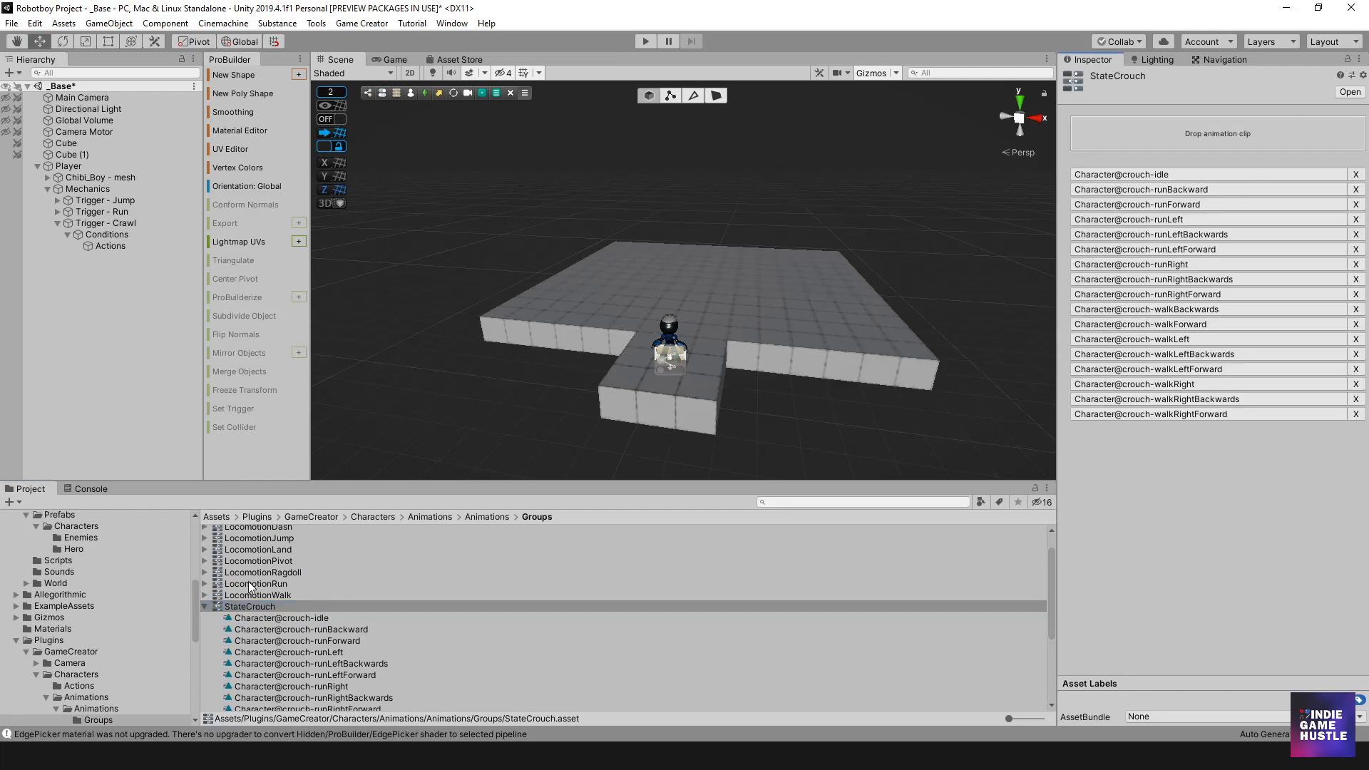
- Examine the settings and preview of Character@crouch-idle, look through the other StateCrouch clips, and collapse the group
{"action": "left_click", "coordinate": [267, 620]}
{"action": "left_click", "coordinate": [268, 632]}
{"action": "left_click", "coordinate": [277, 621]}
{"action": "left_click", "coordinate": [275, 632]}
{"action": "left_click", "coordinate": [281, 620]}
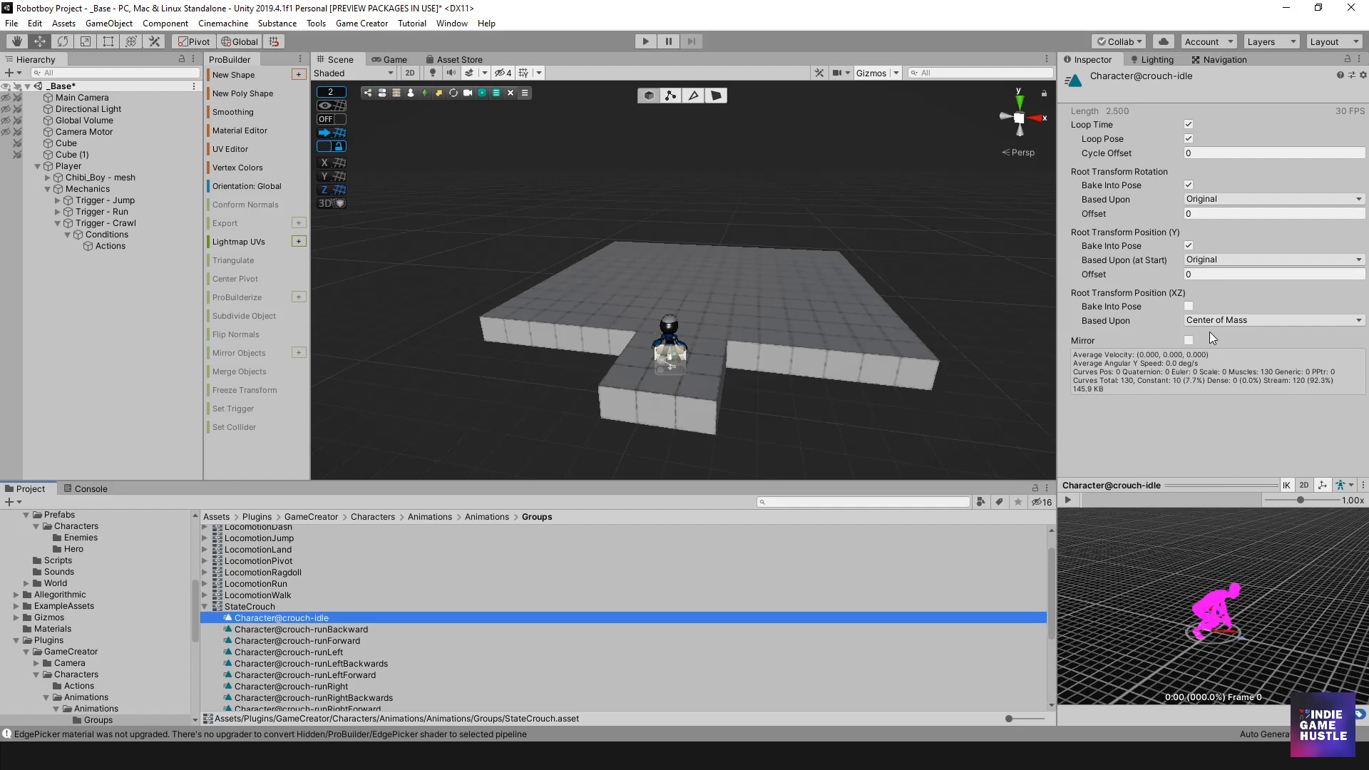
{"action": "mouse_move", "coordinate": [1212, 613]}
{"action": "left_mouse_down"}
{"action": "mouse_move", "coordinate": [1254, 595]}
{"action": "mouse_move", "coordinate": [1212, 616]}
{"action": "left_mouse_up"}
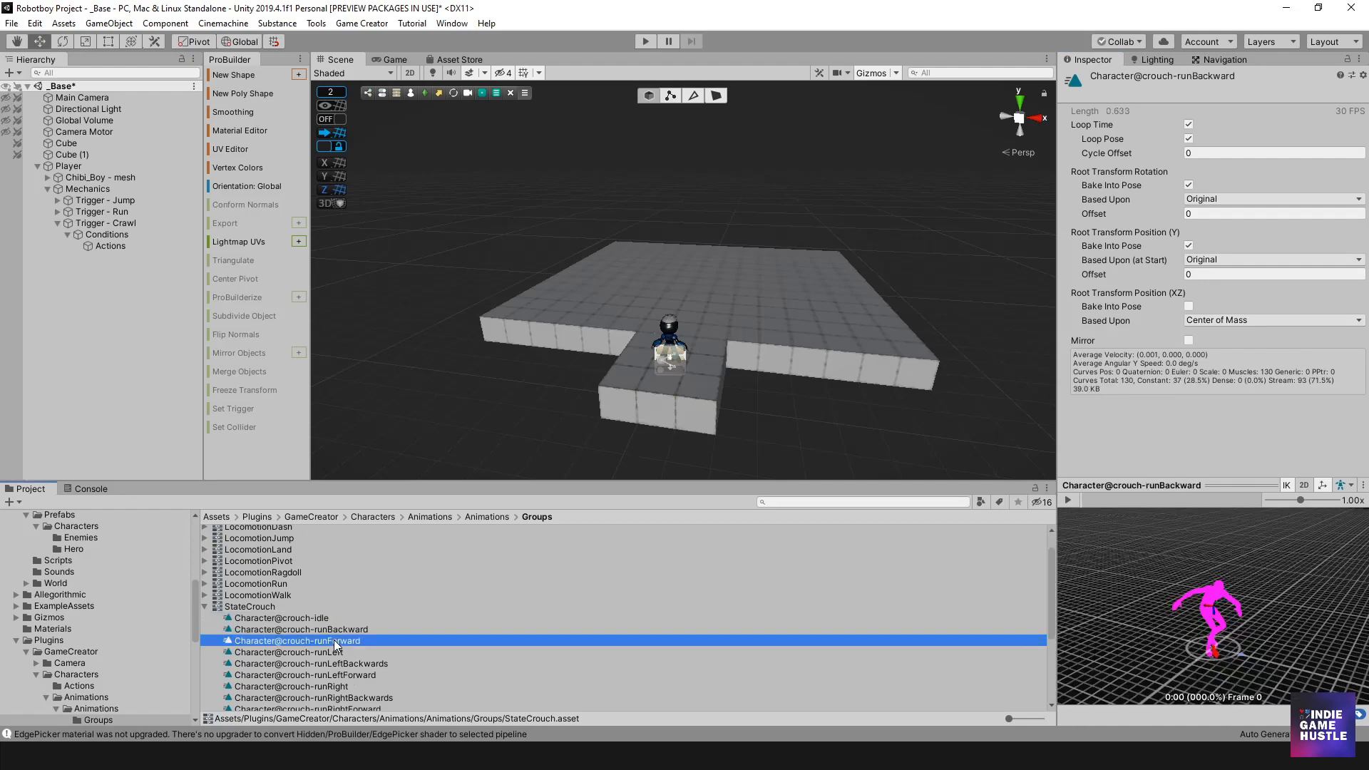
{"action": "left_click", "coordinate": [335, 618]}
{"action": "right_click_drag", "start_coordinate": [1289, 632], "coordinate": [1217, 641]}
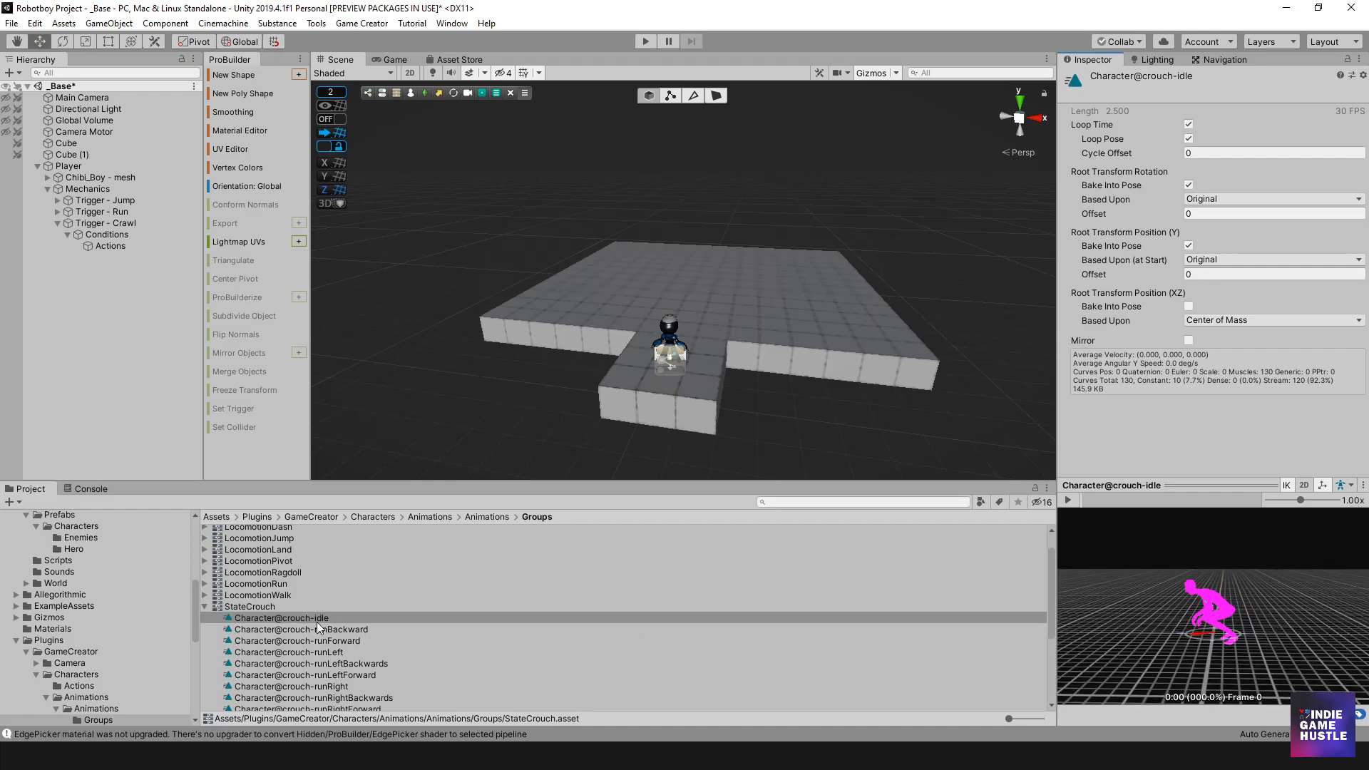
{"action": "scroll", "coordinate": [314, 643], "scroll_direction": "down", "scroll_amount": 4}
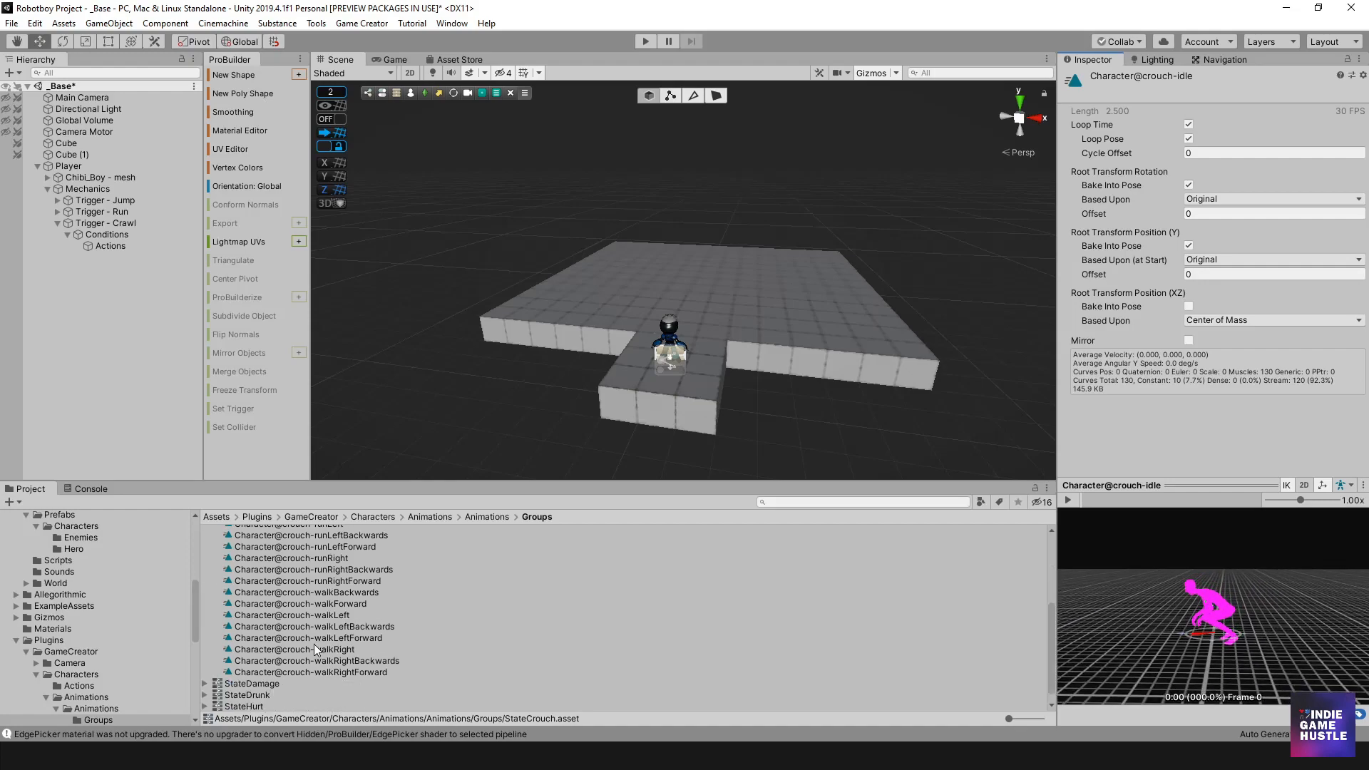
{"action": "scroll", "coordinate": [314, 644], "scroll_direction": "up", "scroll_amount": 3}
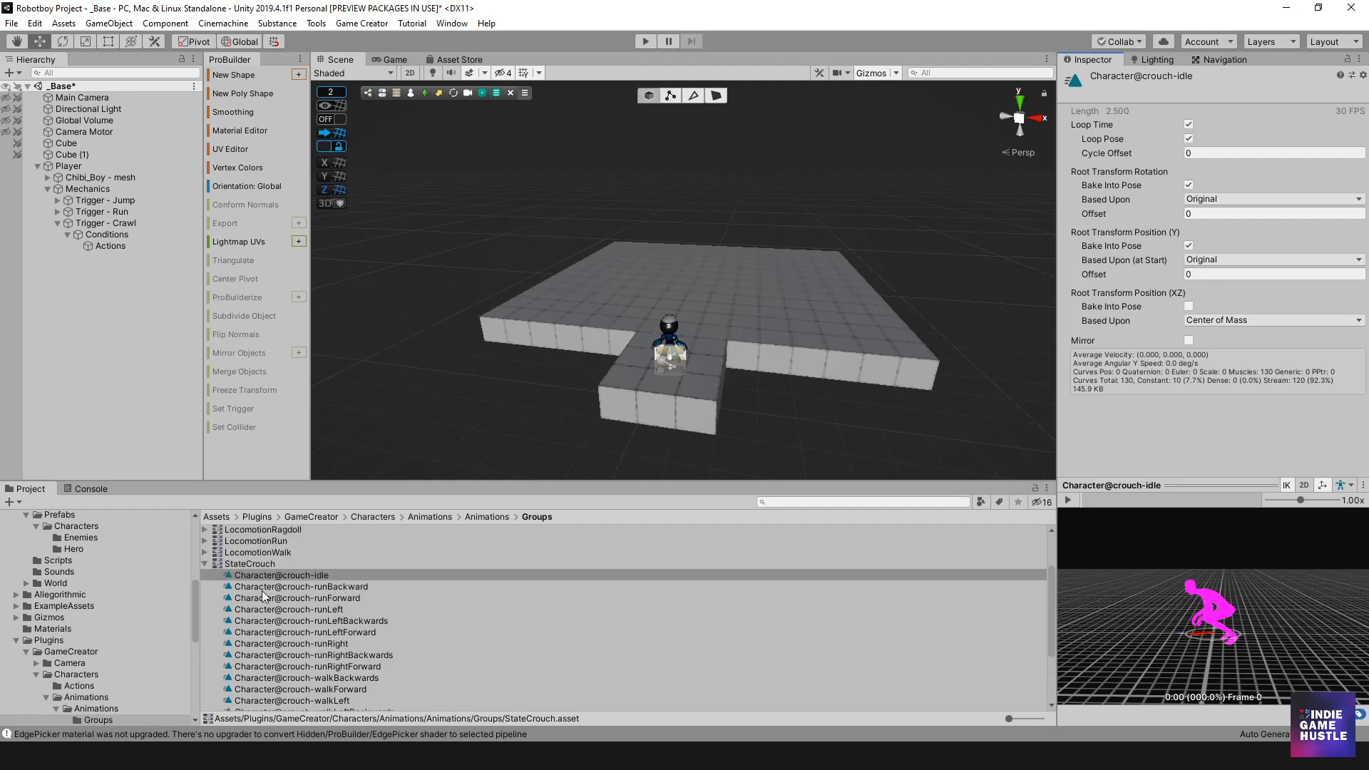
{"action": "left_click", "coordinate": [205, 564]}
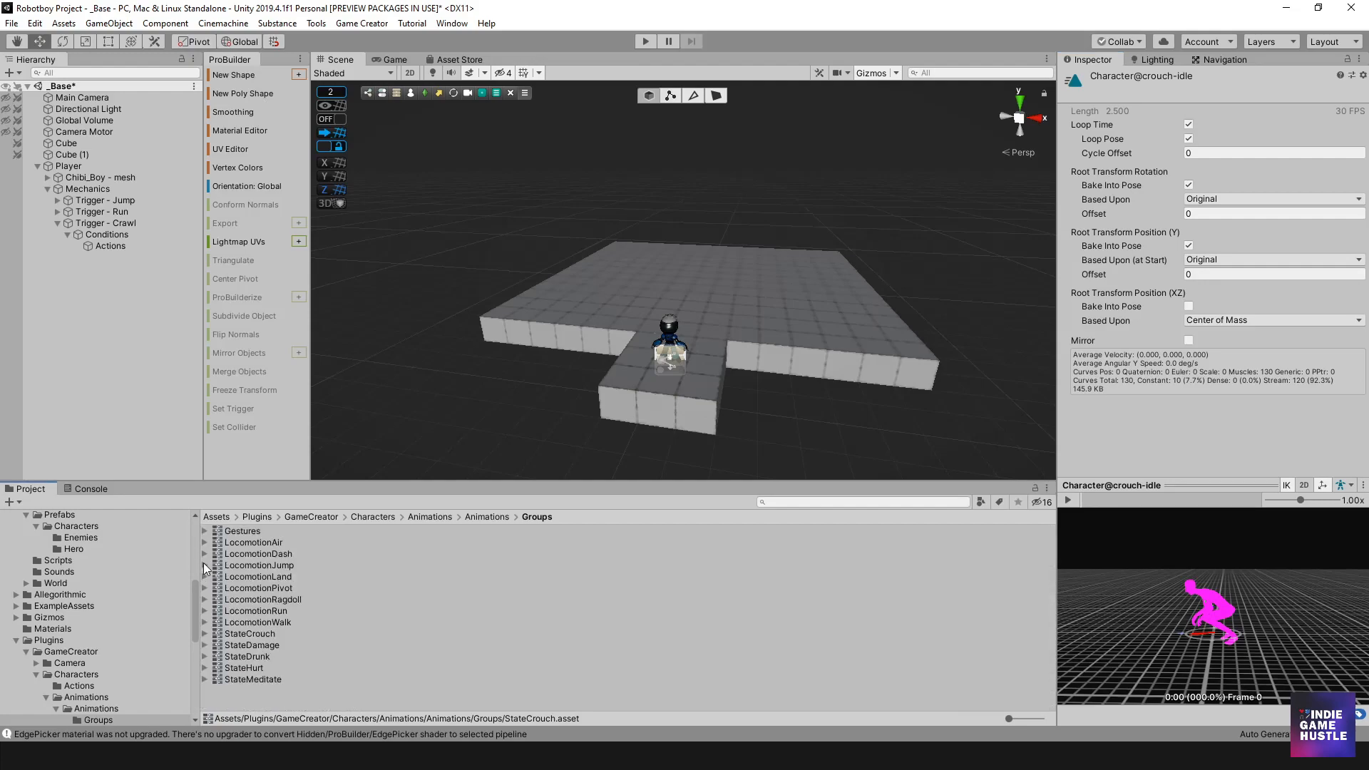
- Find the Crawl - StateLocomotion asset through the crawl trigger's Actions object and display its clip overrides
{"action": "left_click", "coordinate": [126, 245]}
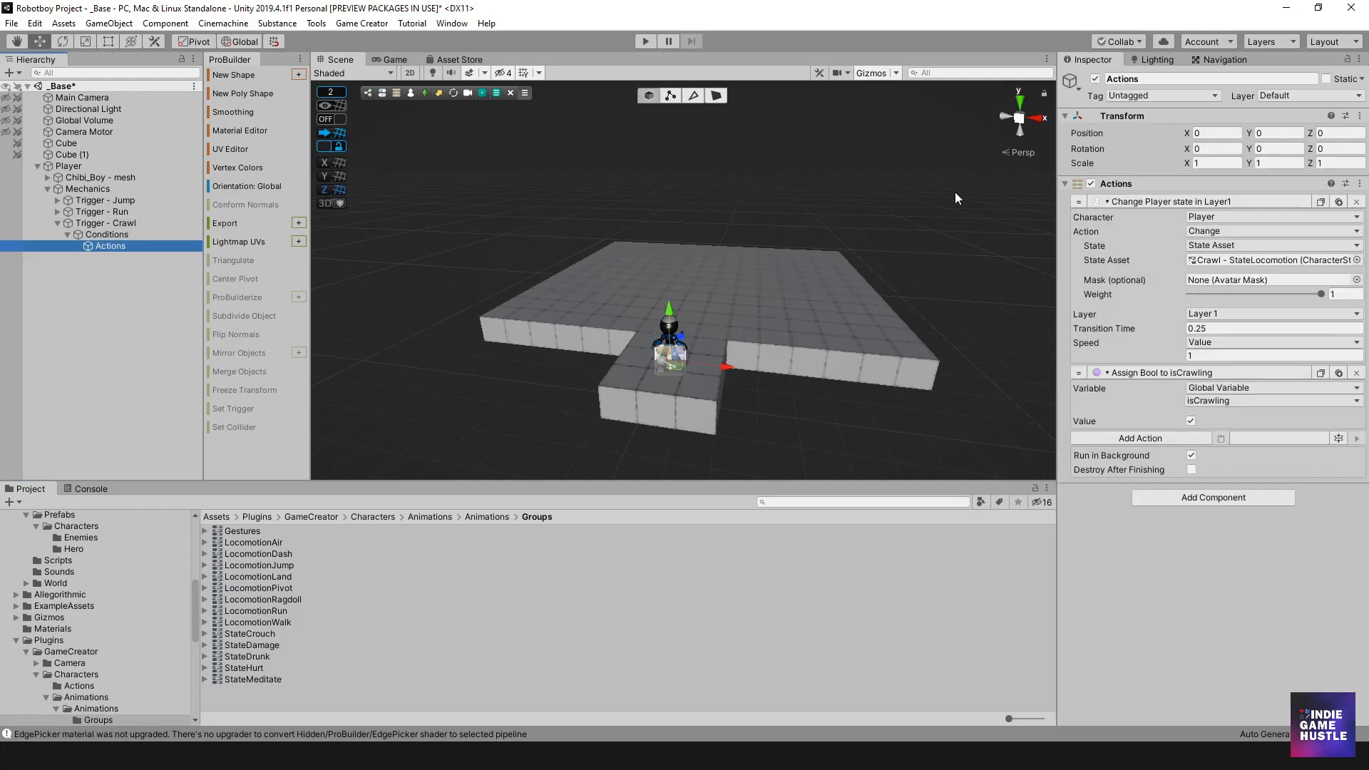
{"action": "left_click", "coordinate": [1311, 261]}
{"action": "left_click", "coordinate": [284, 533]}
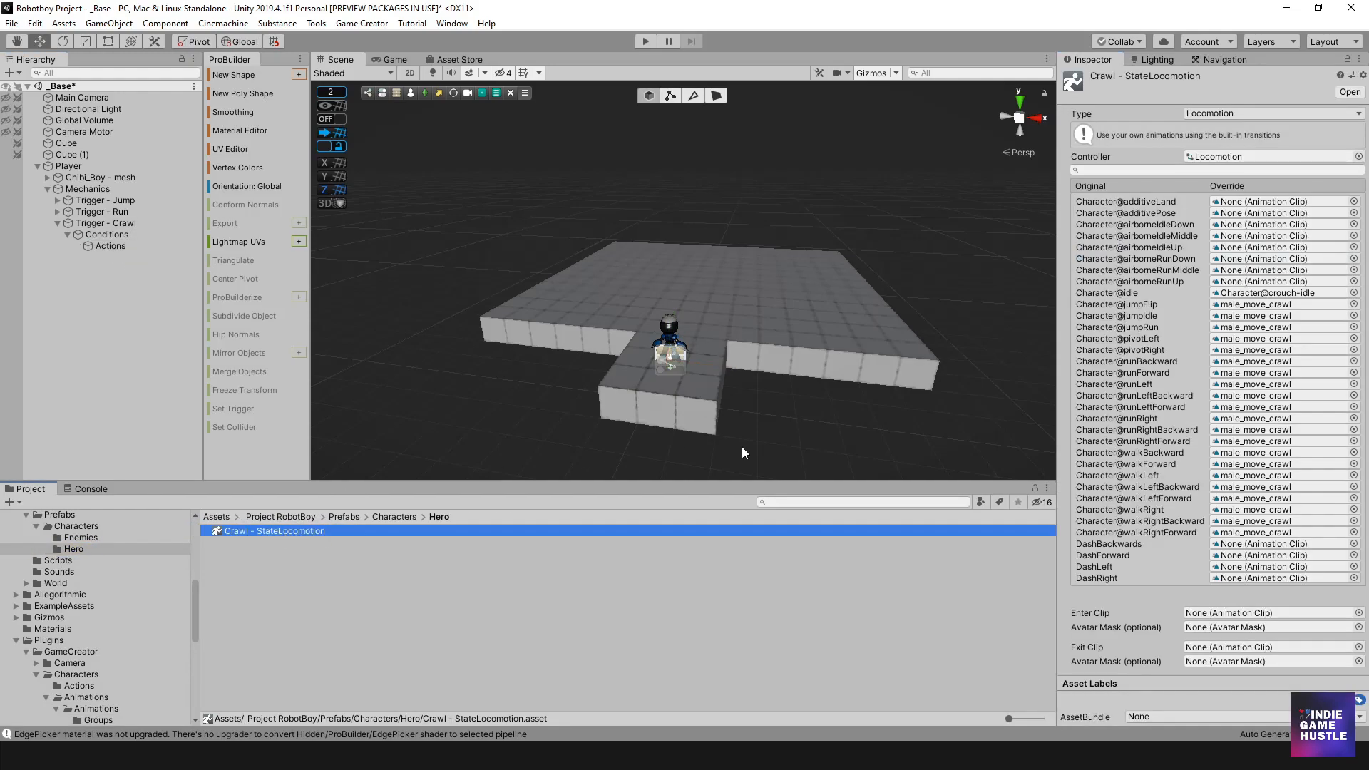
- Override the Character@idle clip with female_idle_on_floor from the 01_Idle animations
{"action": "left_click", "coordinate": [1354, 292]}
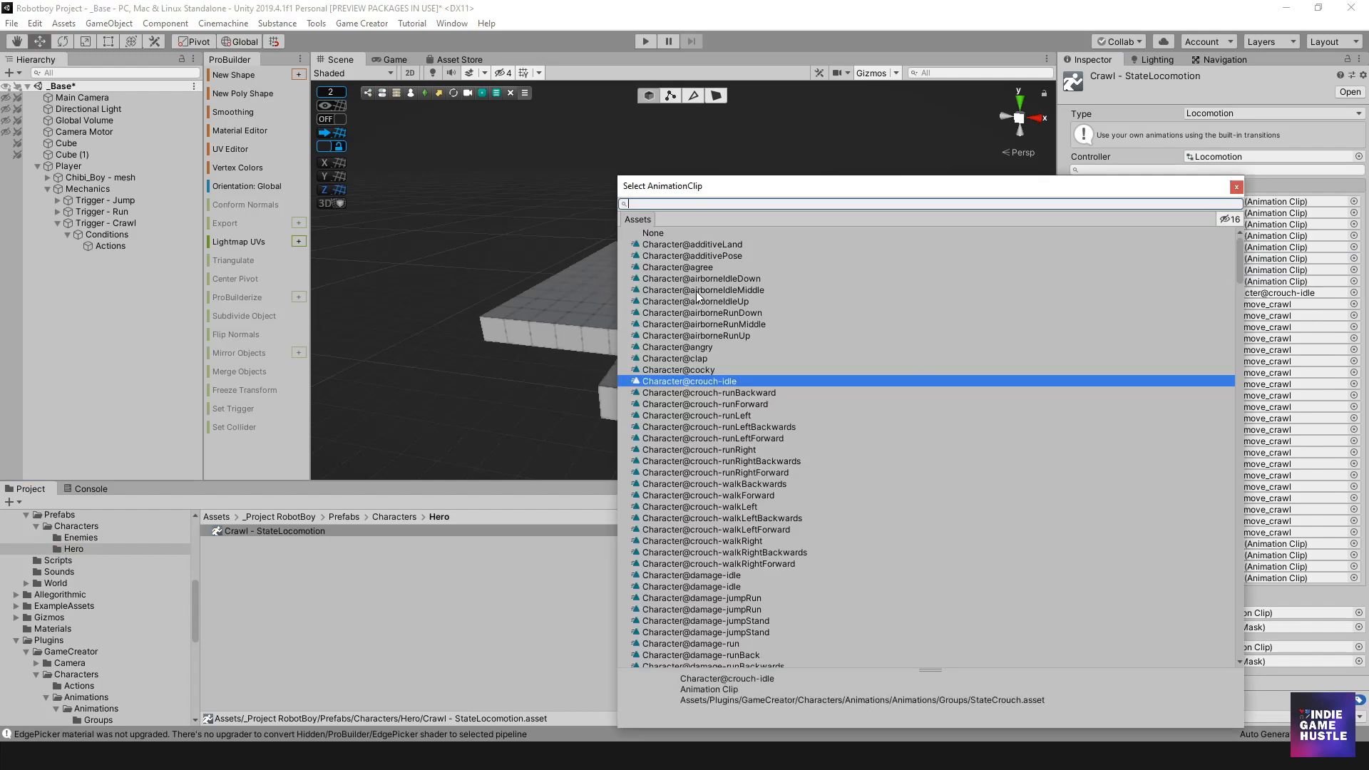
{"action": "type", "text": "idle"}
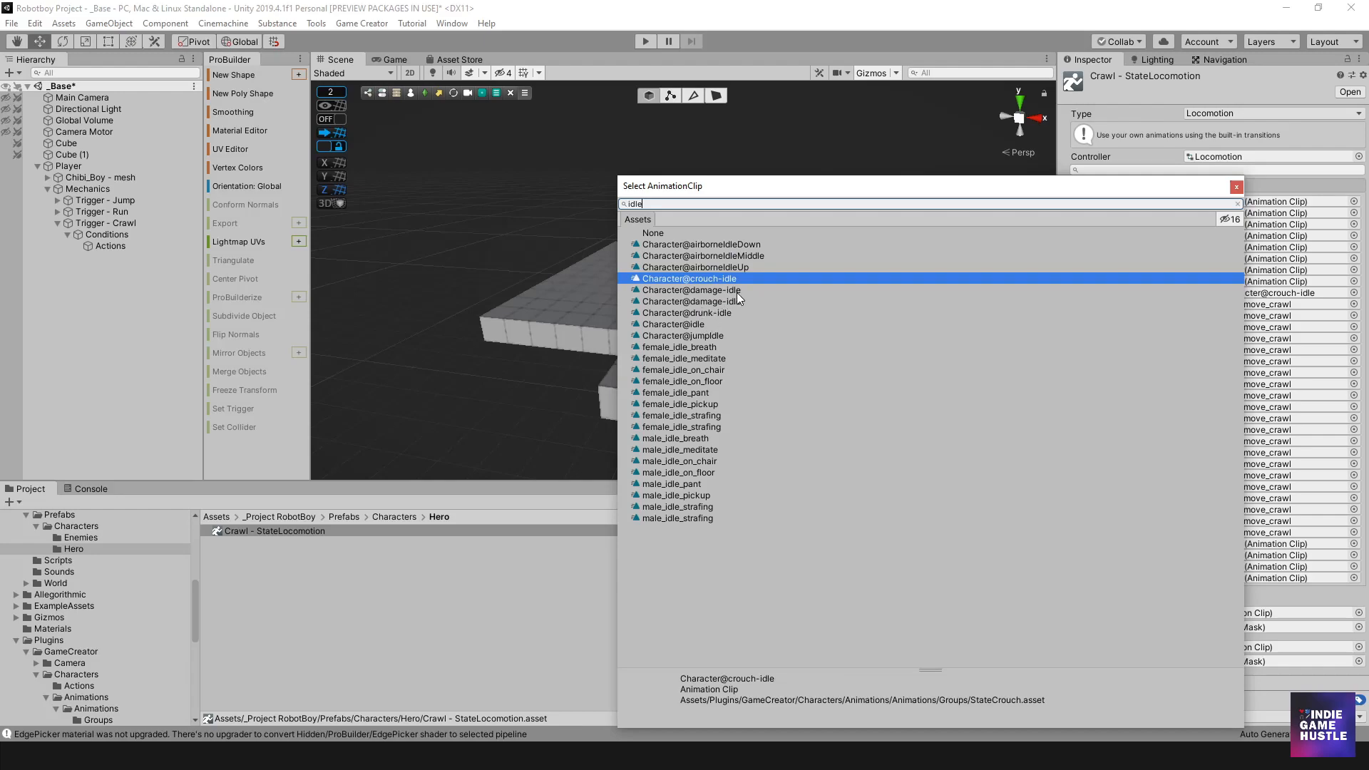
{"action": "left_click", "coordinate": [716, 383]}
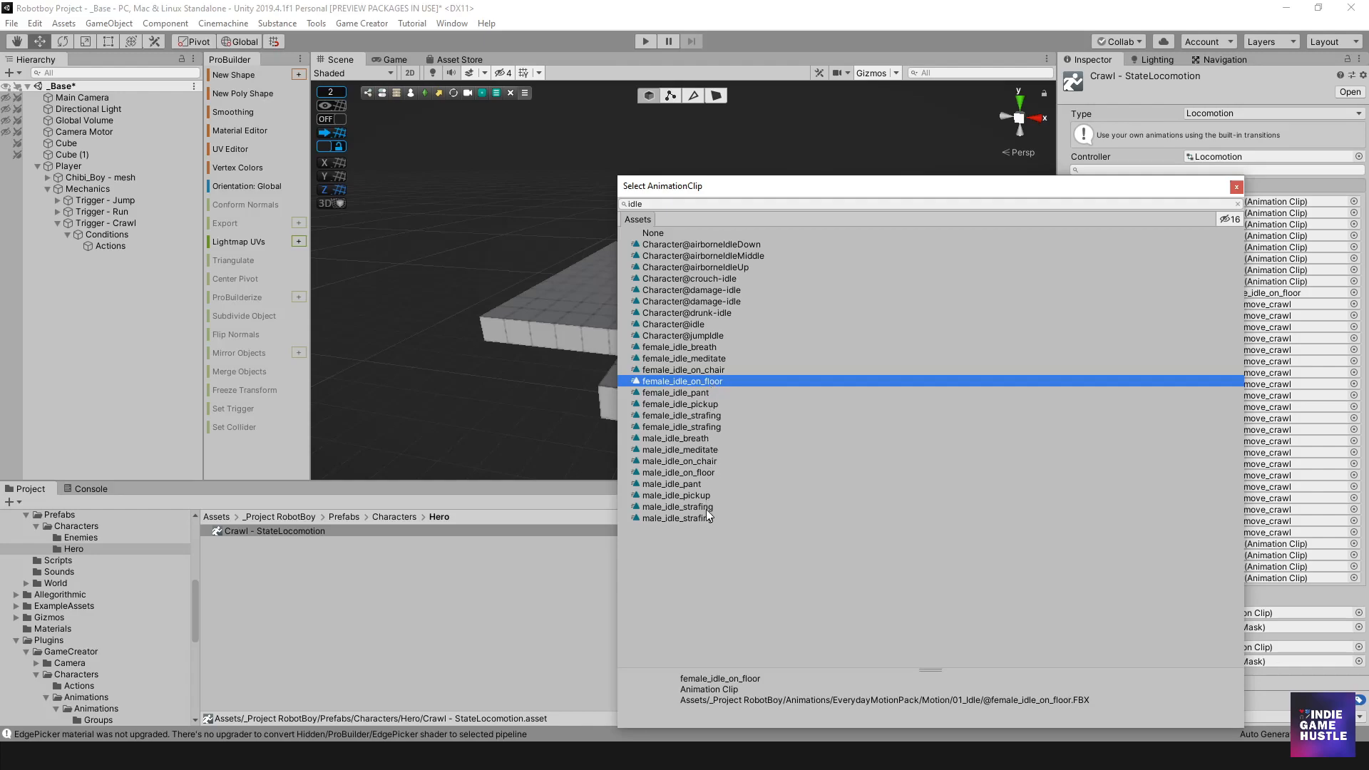
{"action": "double_click", "coordinate": [702, 382]}
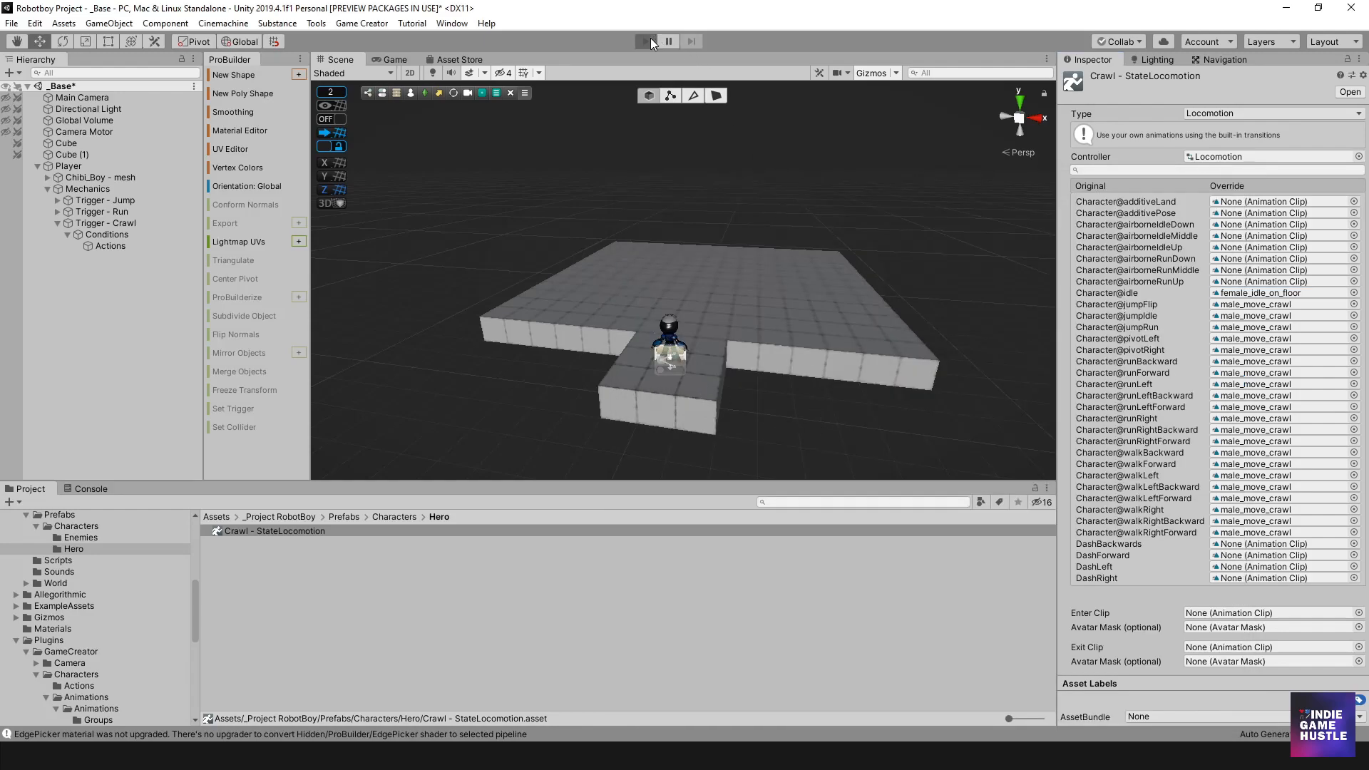
- Play-test the scene by putting the player into crawl, moving in several directions and pausing to check the idle pose, and stop the test
{"action": "left_click", "coordinate": [647, 41]}
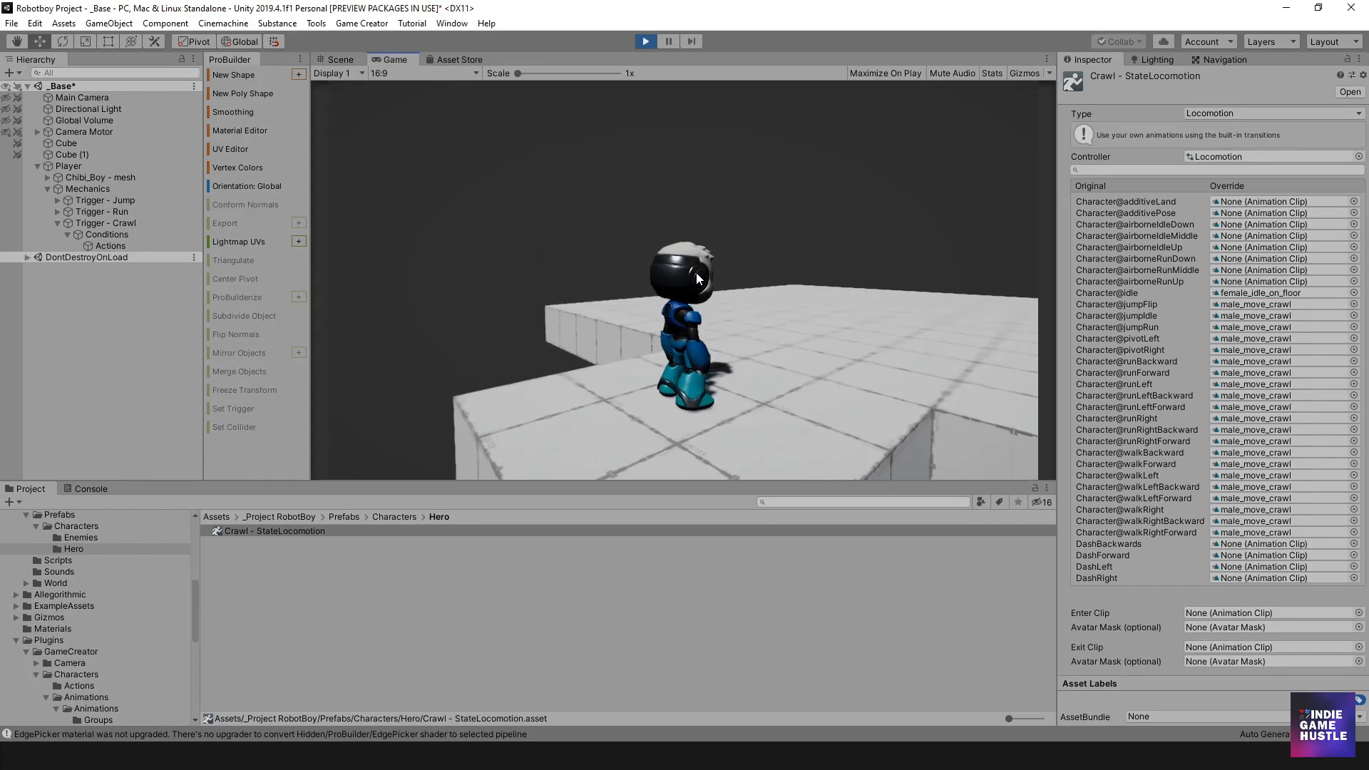
{"action": "key", "text": "c"}
{"action": "key", "text": "s"}
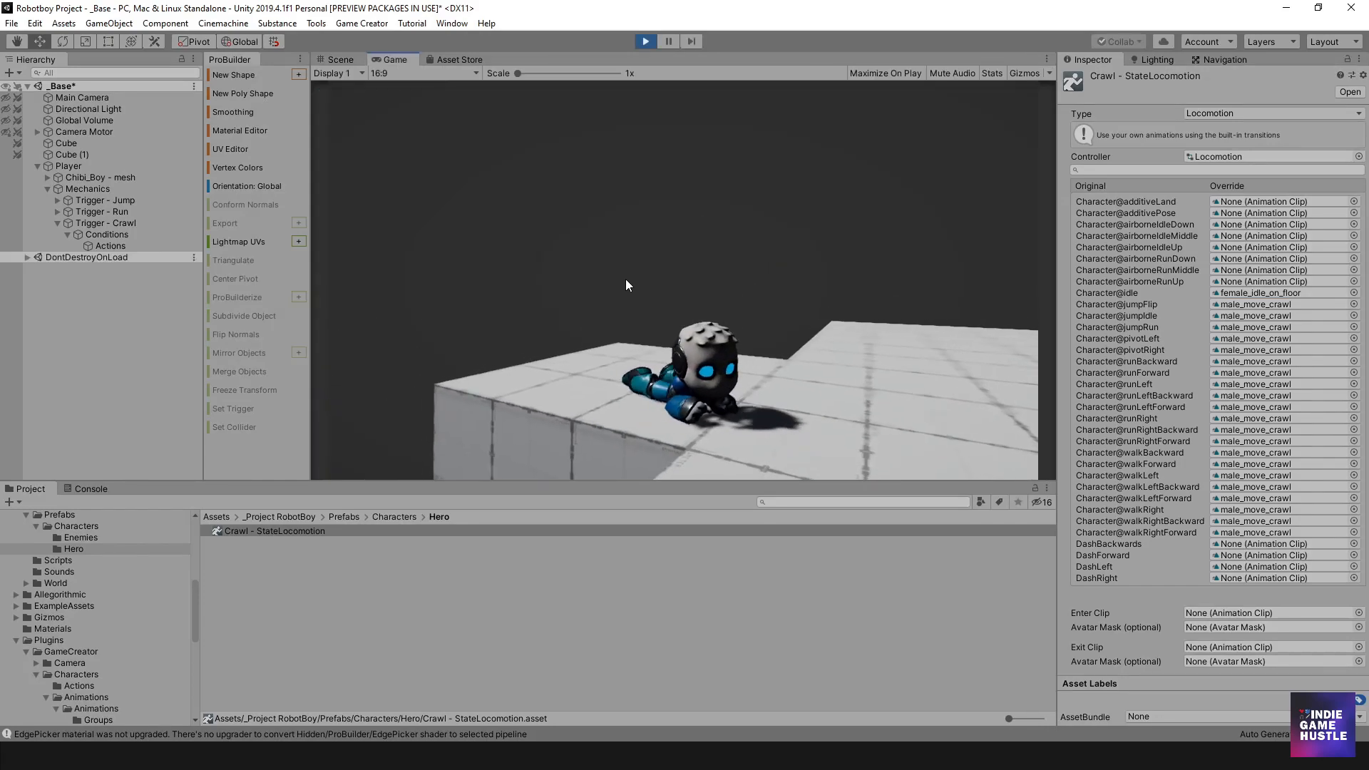
{"action": "key", "text": "d"}
{"action": "key", "text": "a"}
{"action": "key", "text": "s"}
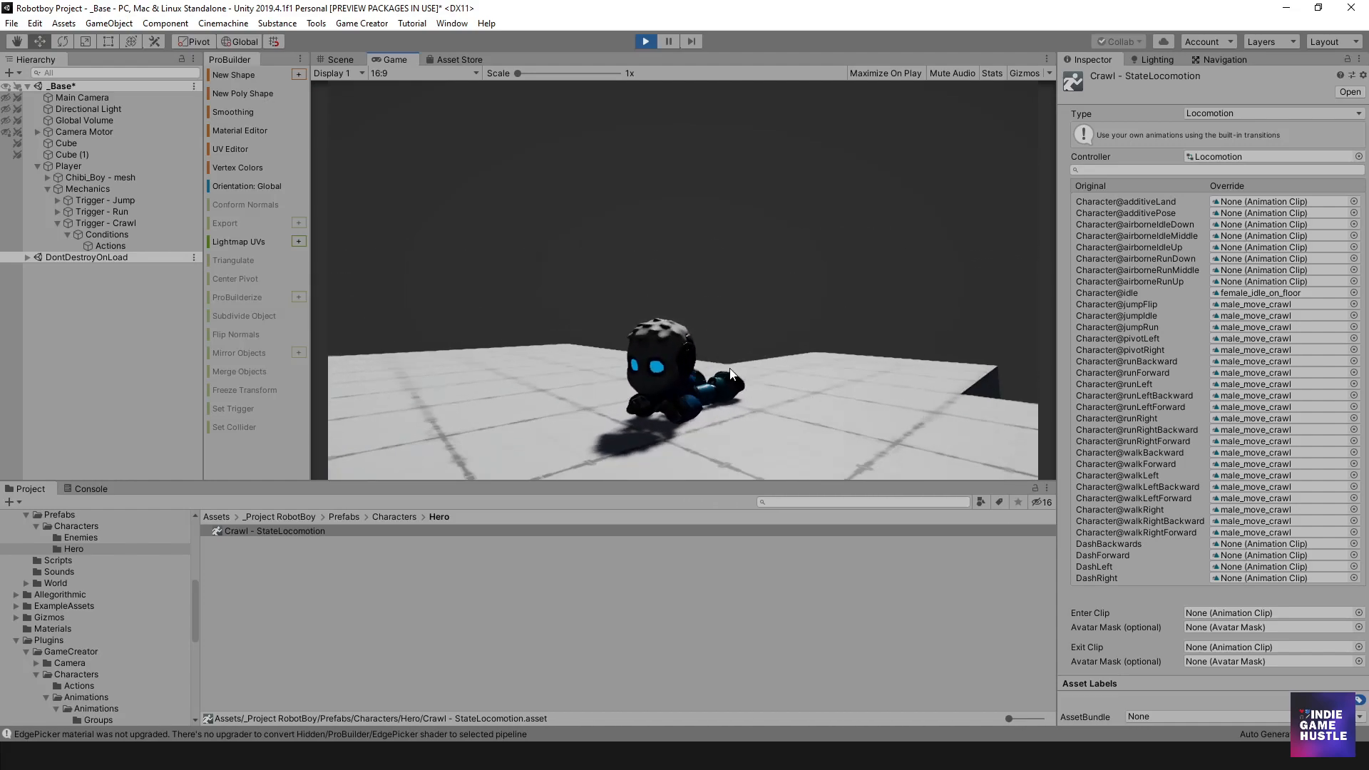
{"action": "key", "text": "w"}
{"action": "key", "text": "a"}
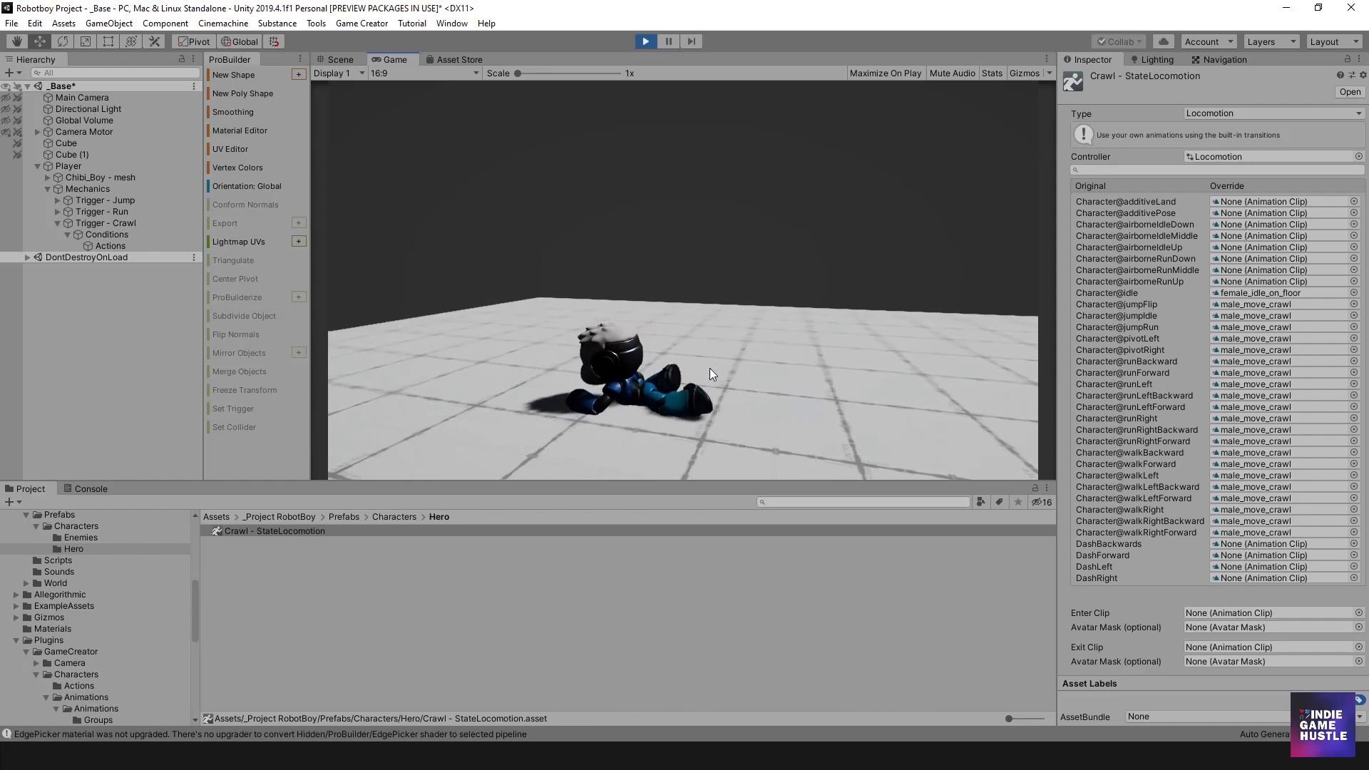
{"action": "key", "text": "d"}
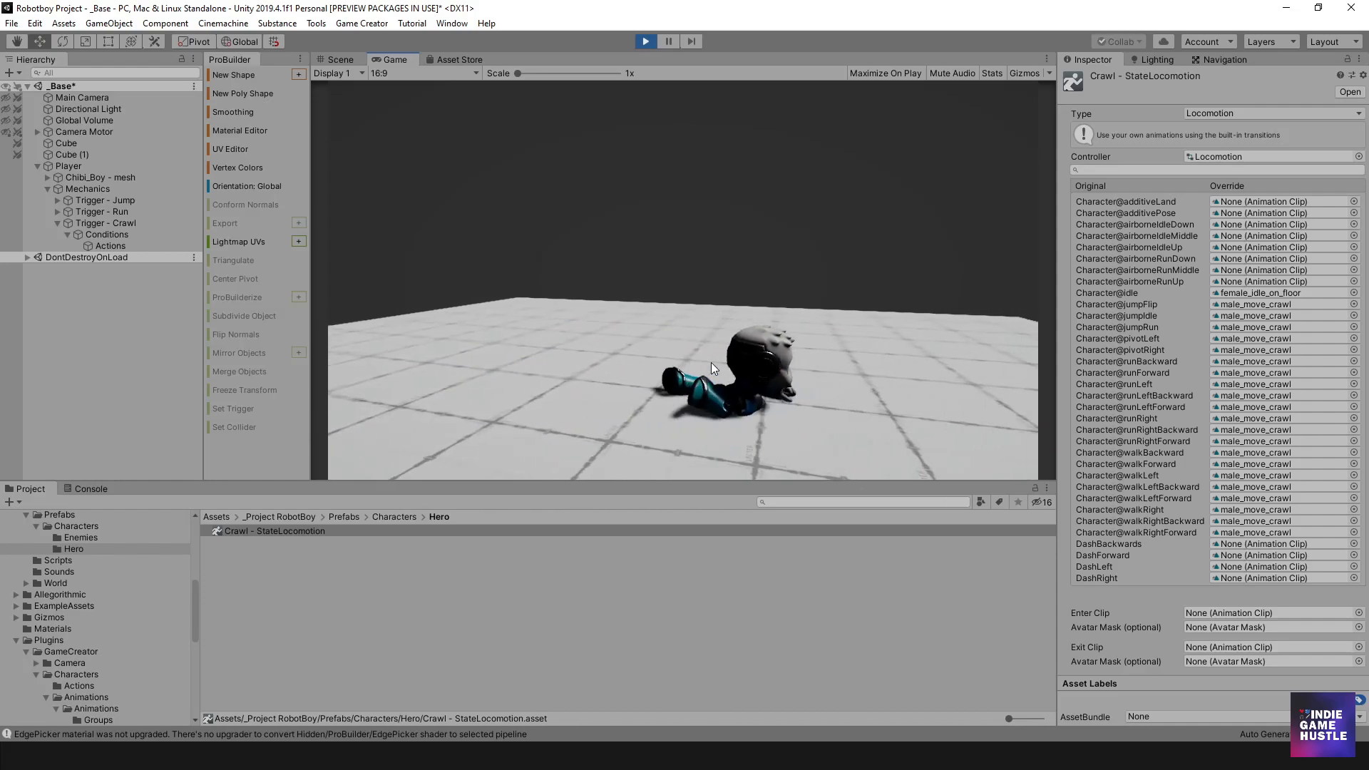
{"action": "key", "text": "a"}
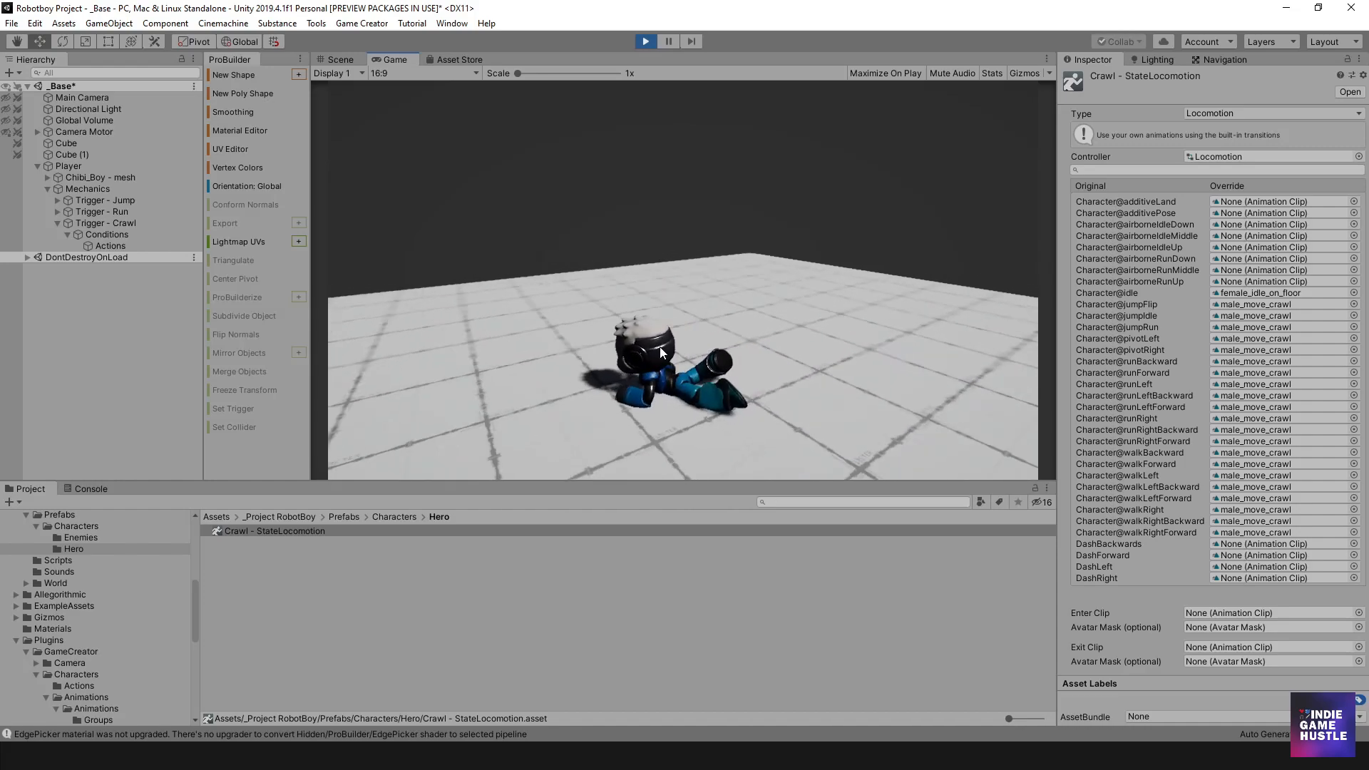
{"action": "scroll", "coordinate": [792, 367], "scroll_direction": "down", "scroll_amount": 3}
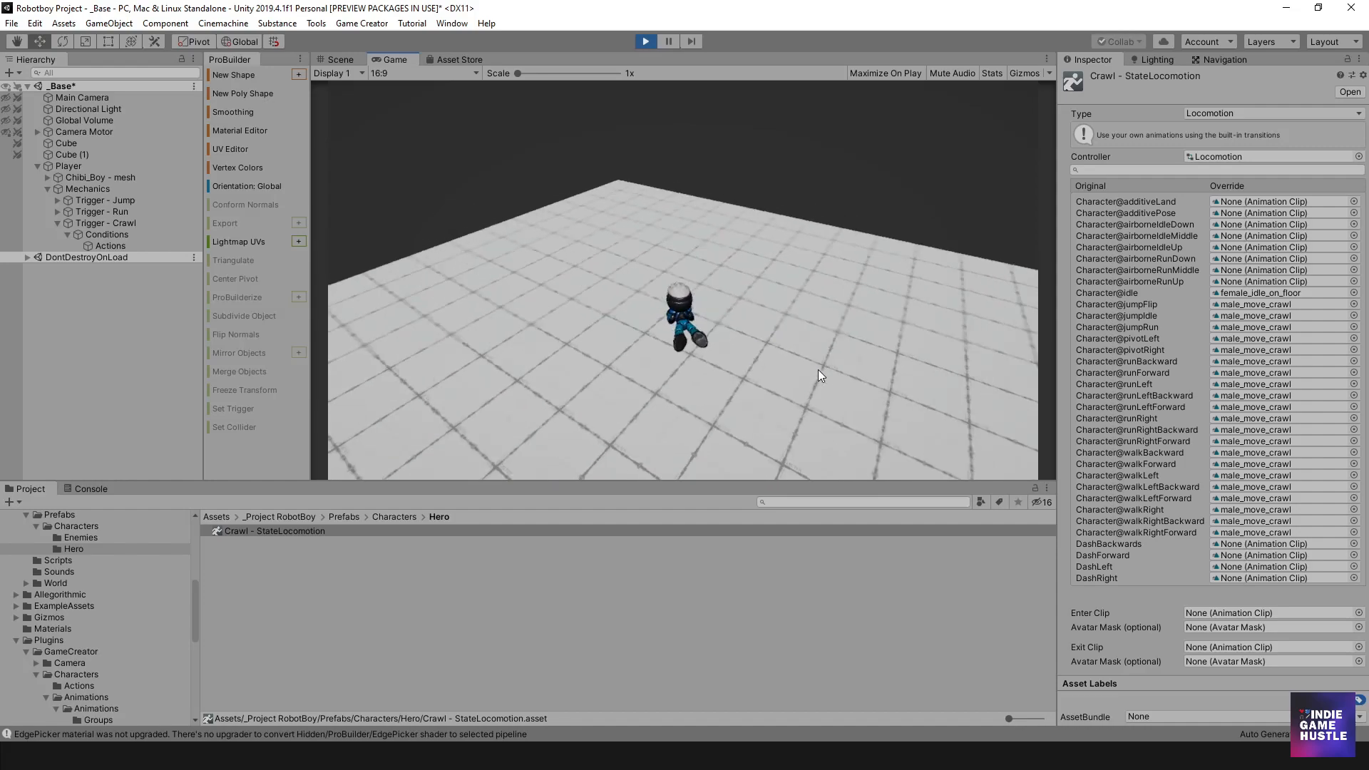
{"action": "key", "text": "s"}
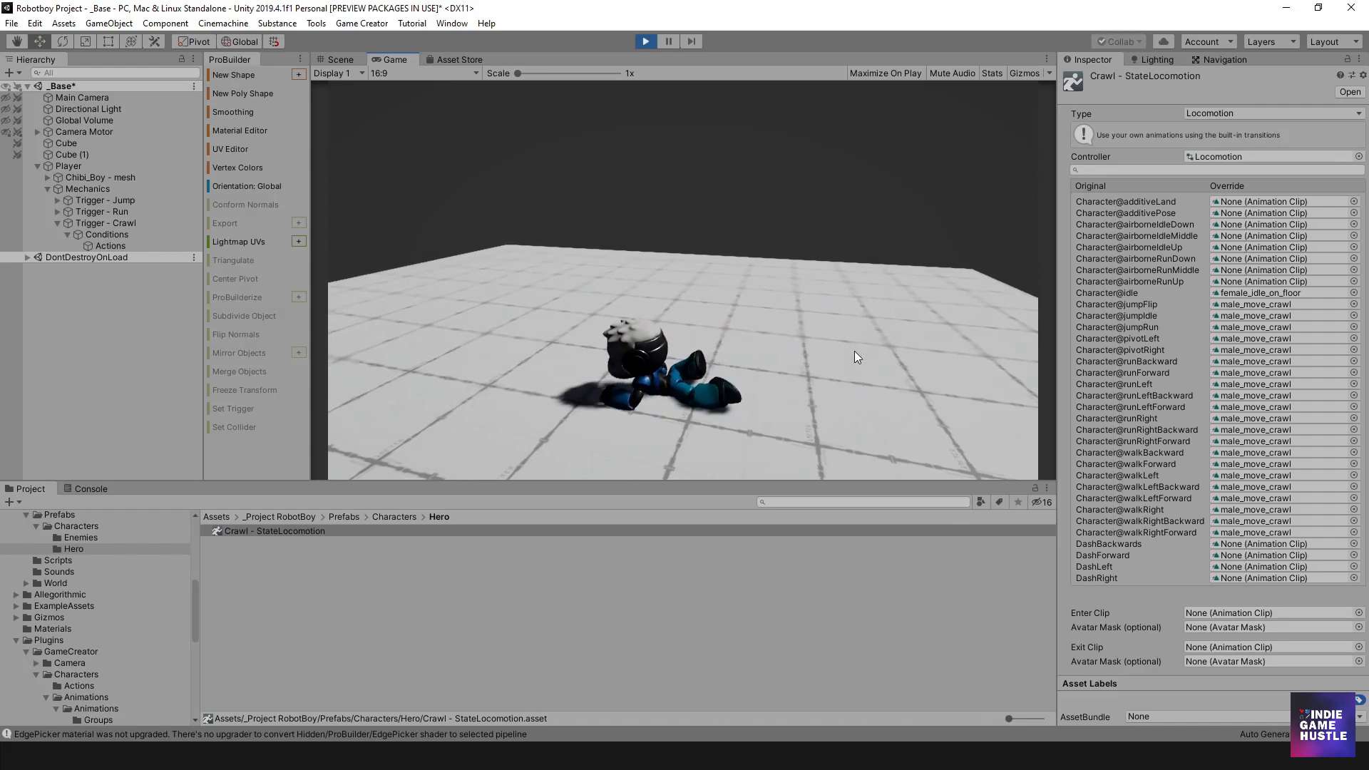
{"action": "left_click", "coordinate": [646, 42]}
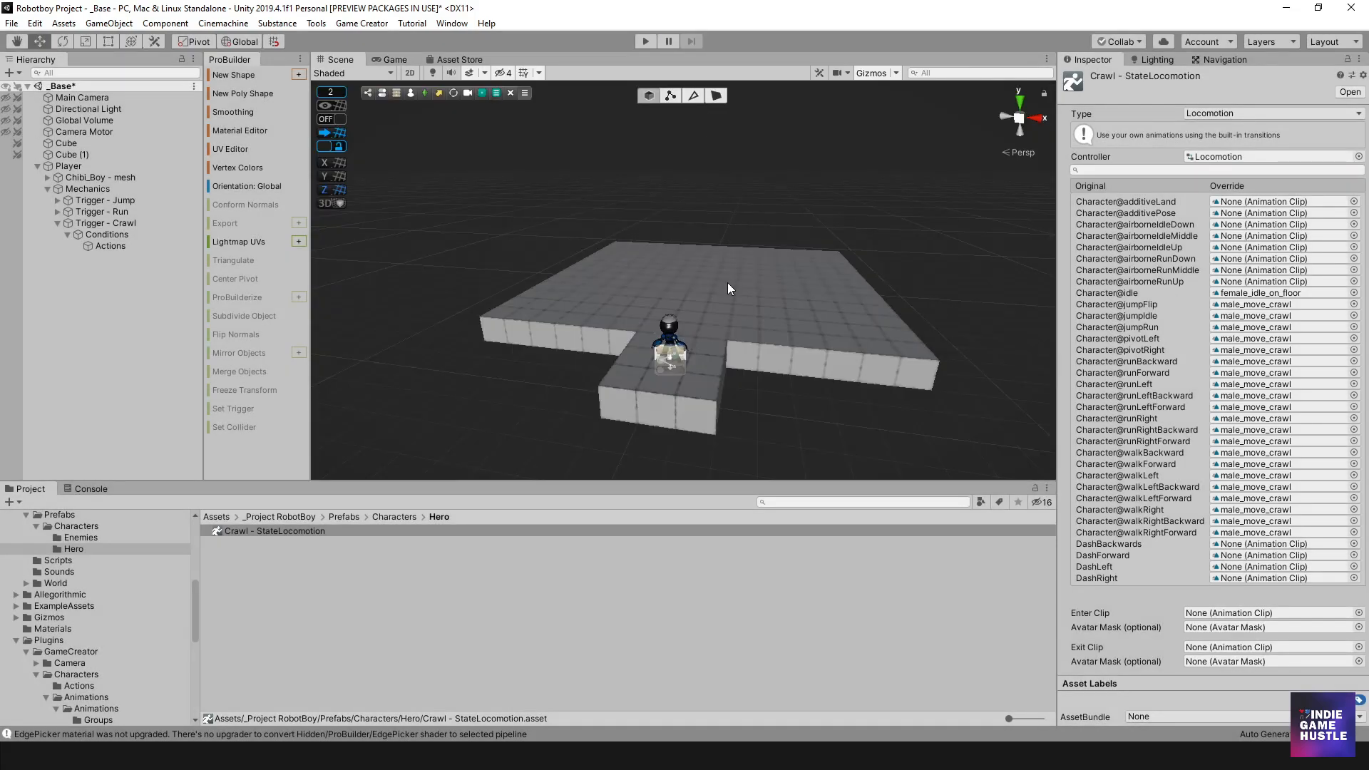
- Add a second clause to the crawl trigger's Conditions comparing the global variable isCrawling with true, and create and open its Actions object
{"action": "left_click", "coordinate": [121, 234]}
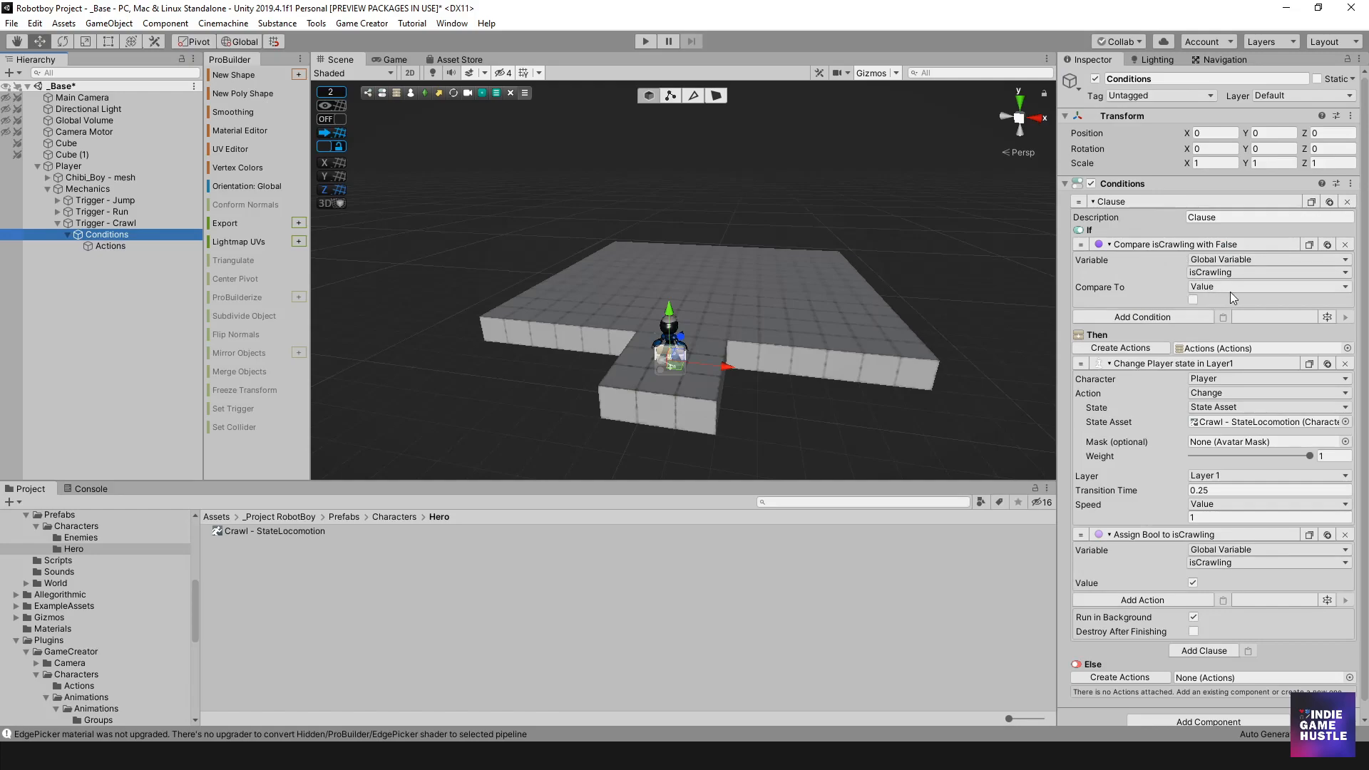
{"action": "scroll", "coordinate": [1195, 421], "scroll_direction": "down", "scroll_amount": 1}
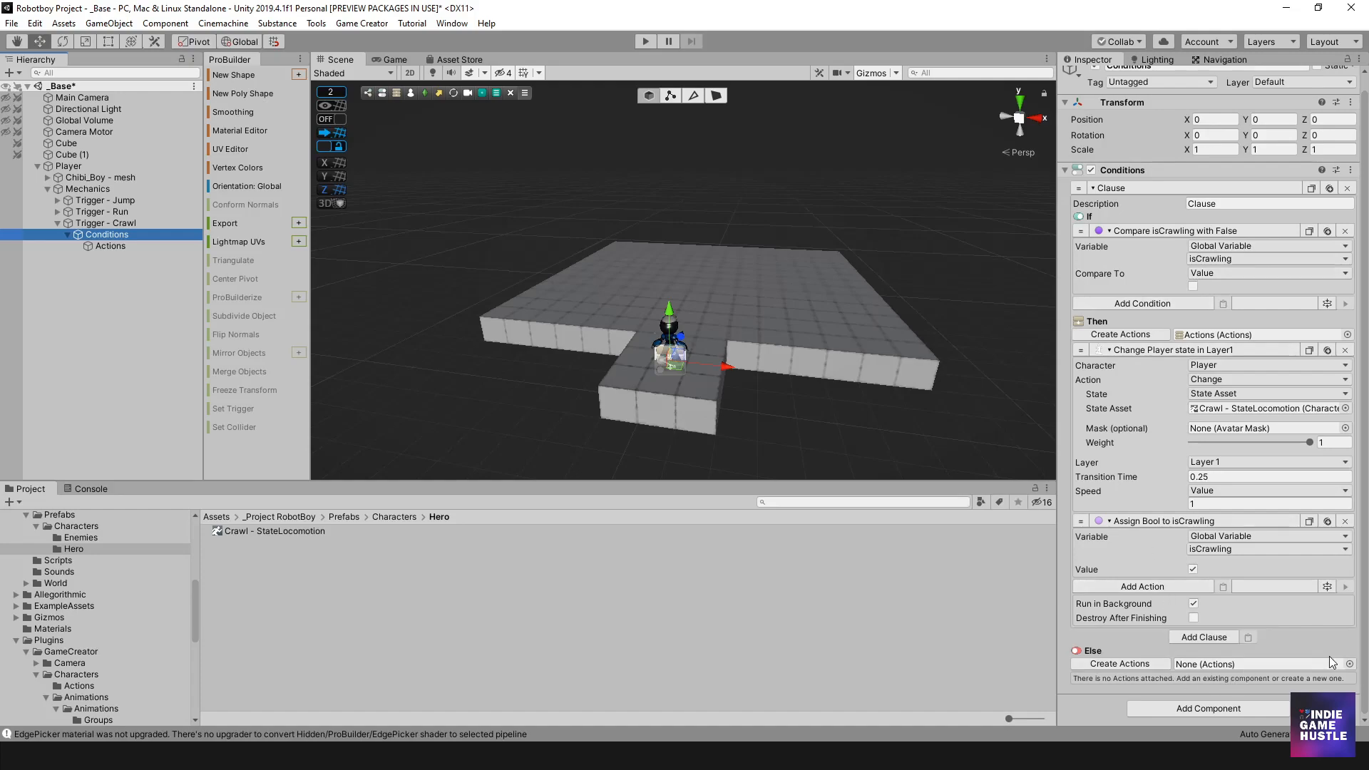
{"action": "left_click", "coordinate": [1209, 636]}
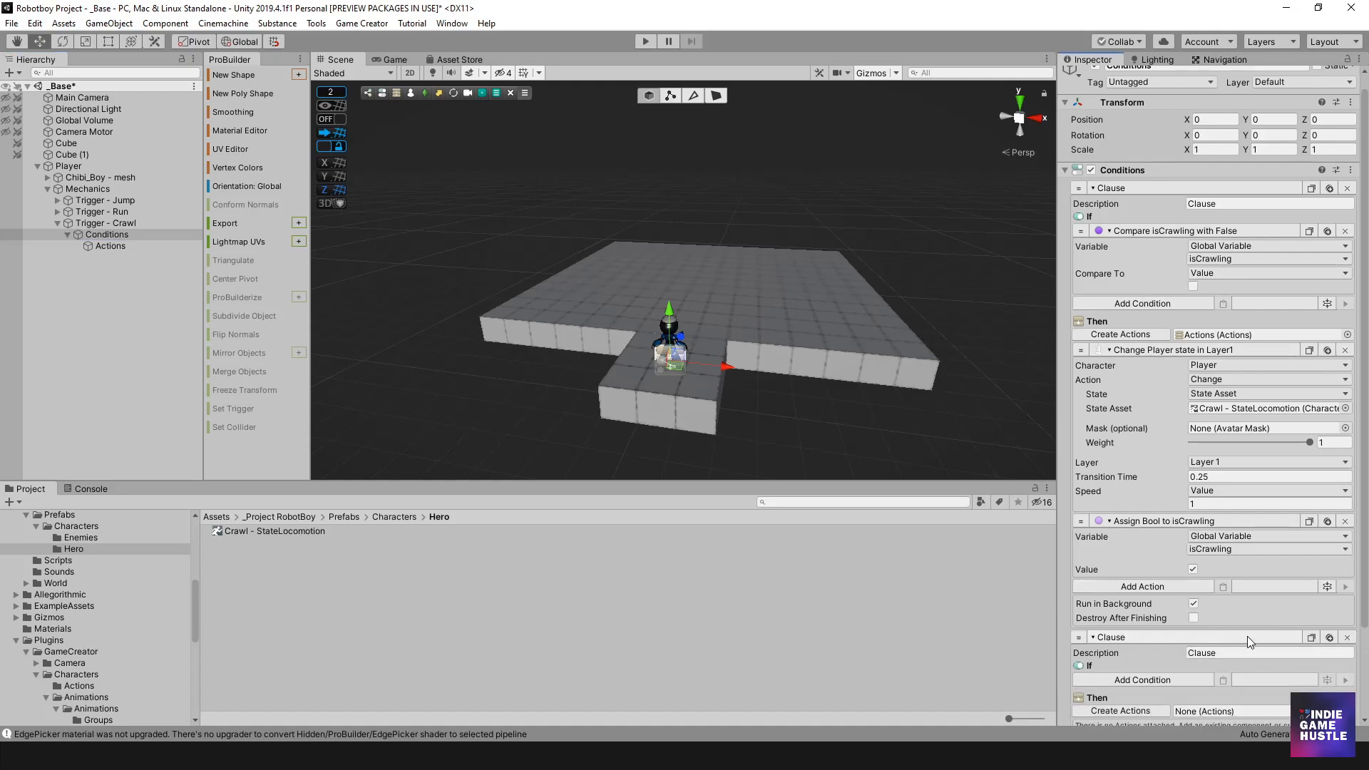
{"action": "left_click", "coordinate": [1154, 572]}
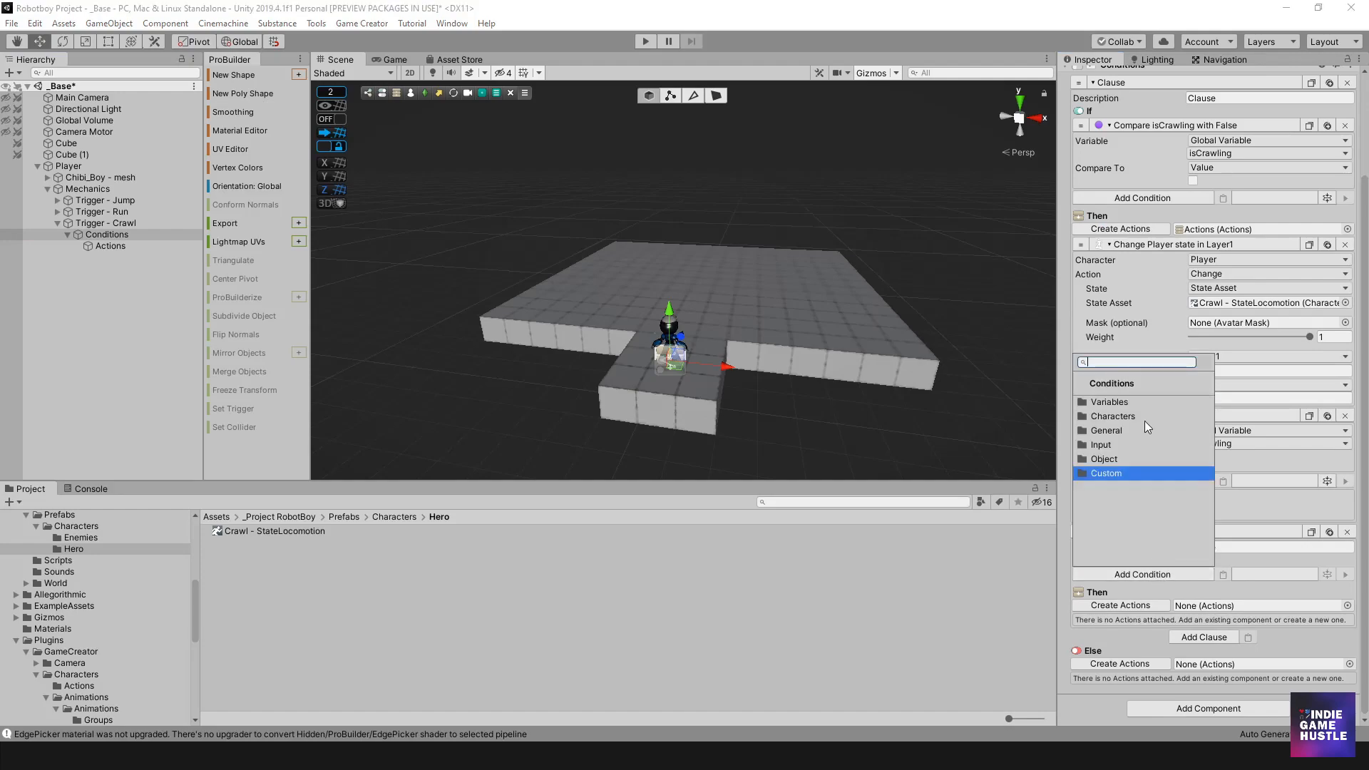
{"action": "left_click", "coordinate": [1123, 401]}
{"action": "left_click", "coordinate": [1117, 428]}
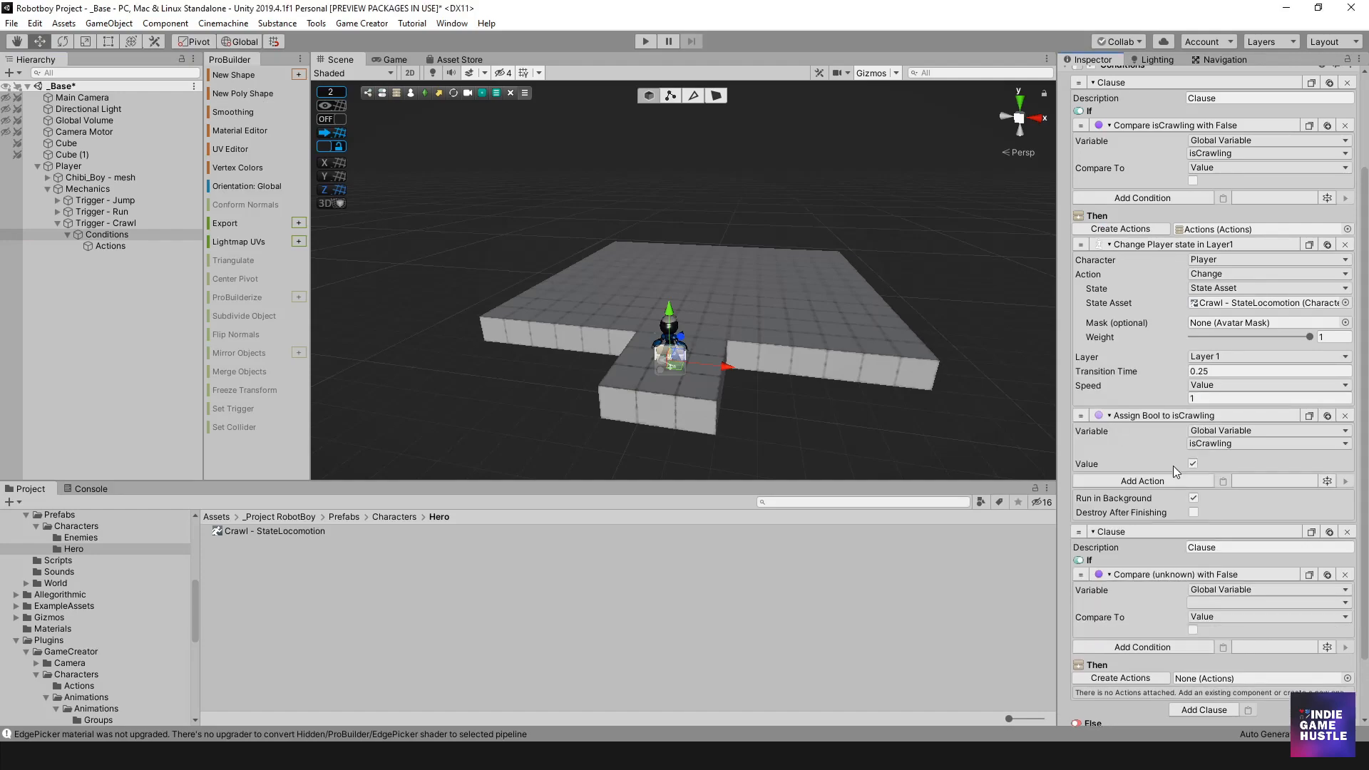
{"action": "left_click", "coordinate": [1192, 557]}
{"action": "left_click", "coordinate": [1221, 530]}
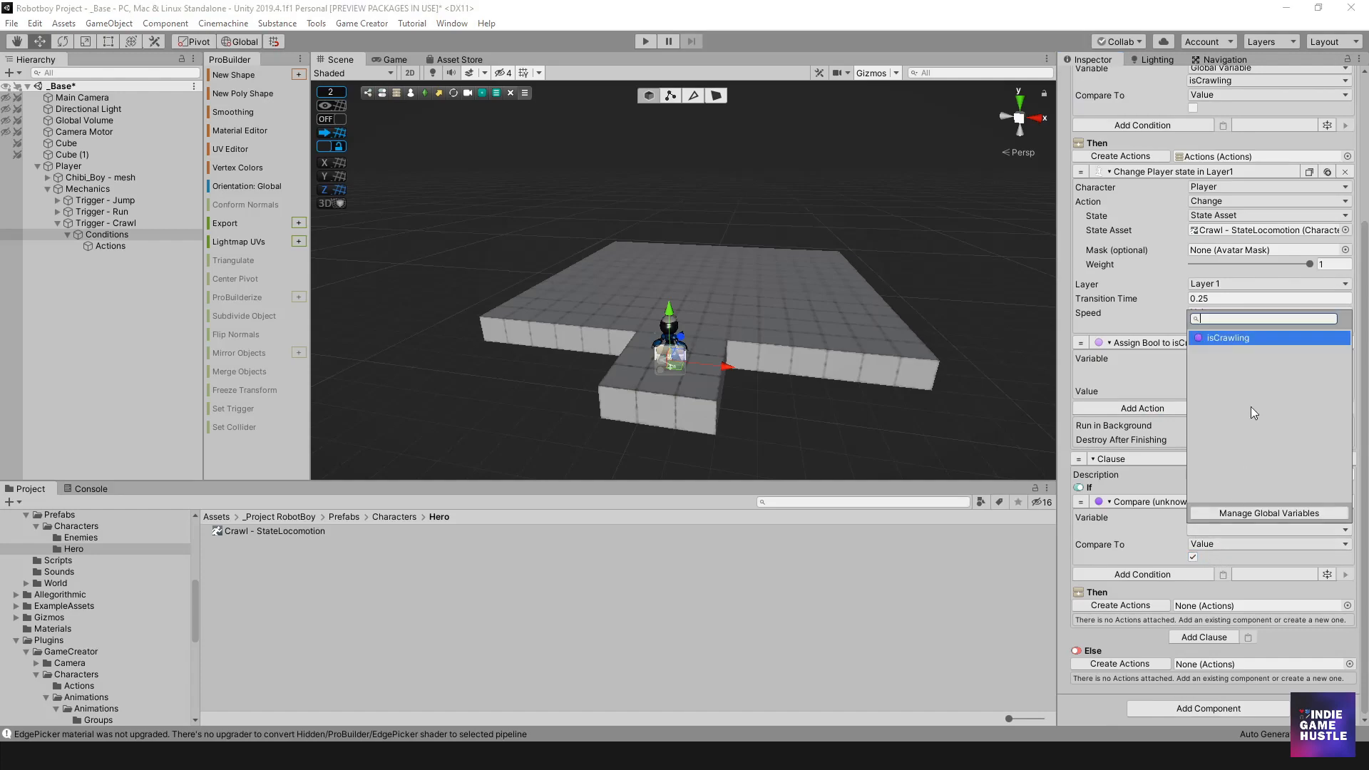
{"action": "left_click", "coordinate": [1243, 337]}
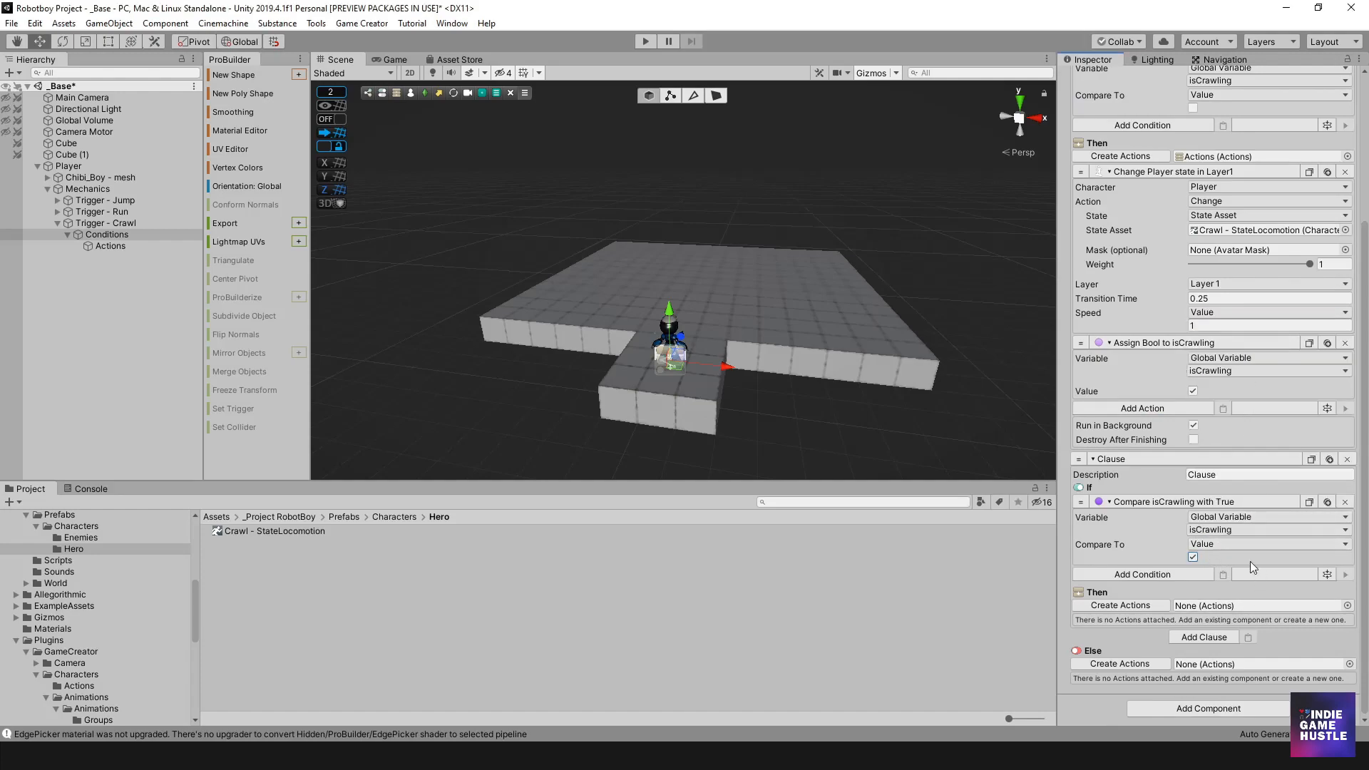
{"action": "left_click", "coordinate": [1144, 606]}
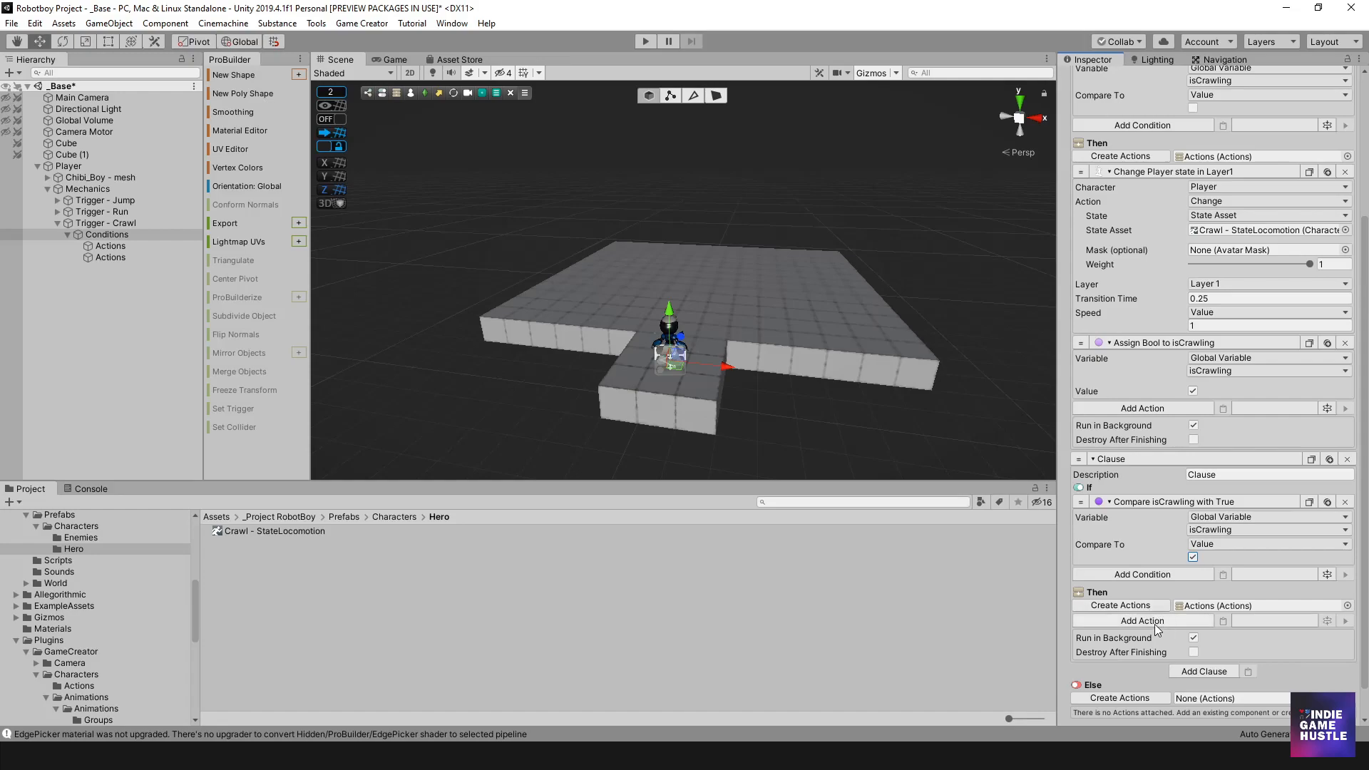
{"action": "double_click", "coordinate": [1204, 606]}
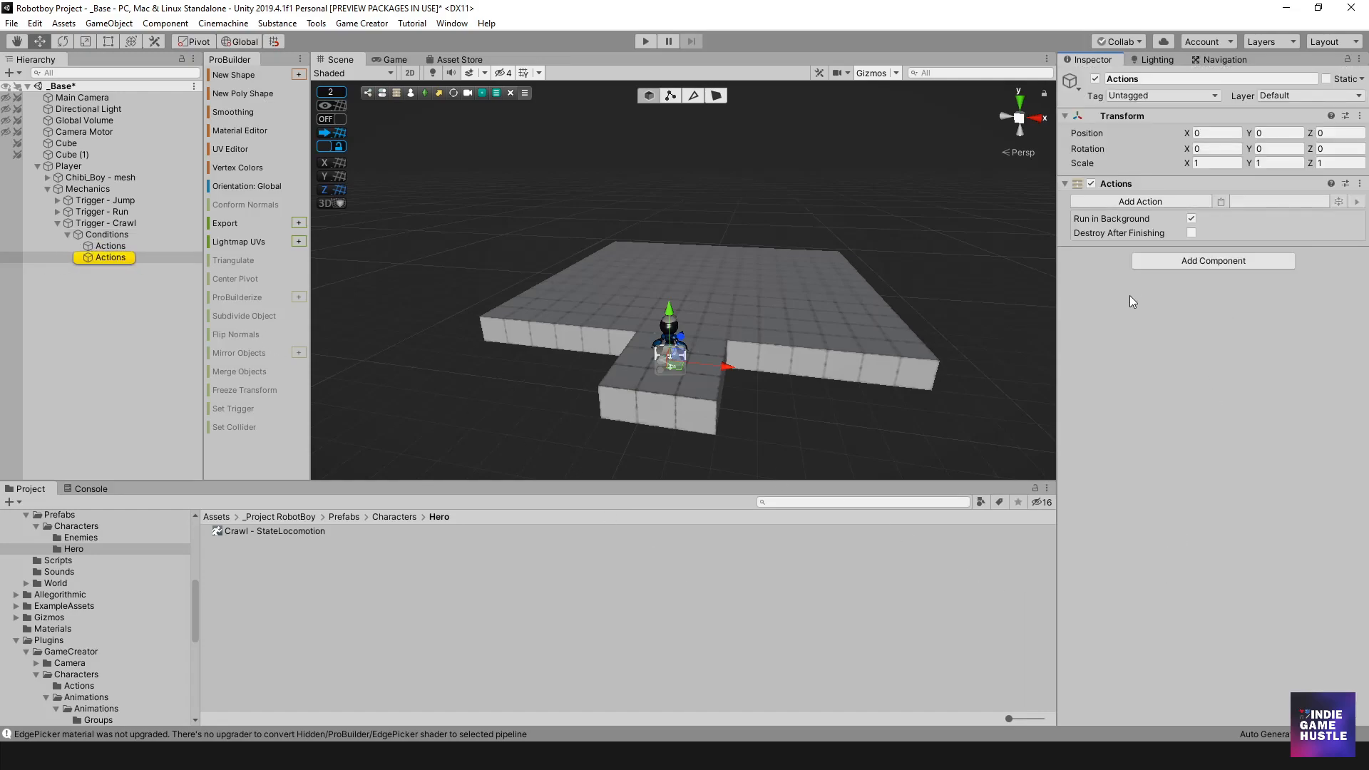
{"action": "left_click", "coordinate": [1151, 201]}
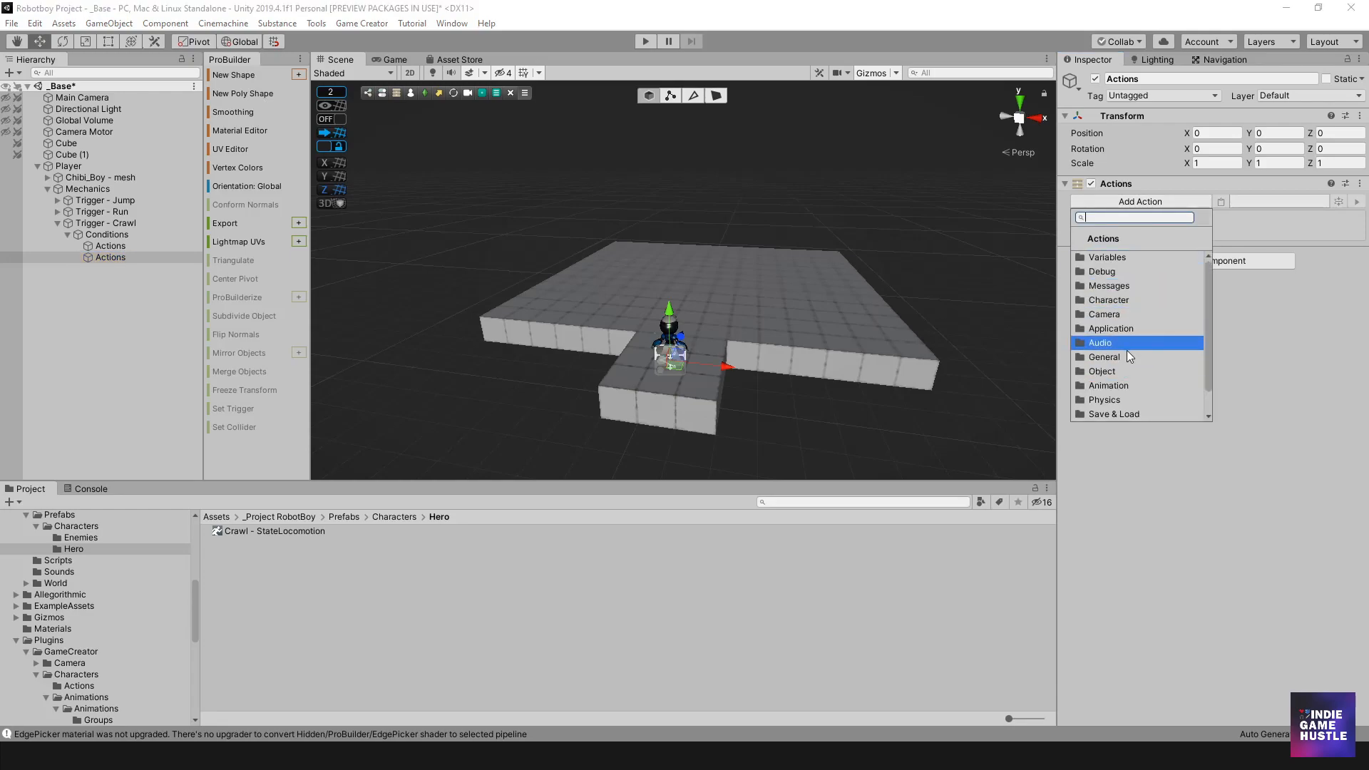
{"action": "left_click", "coordinate": [1129, 300]}
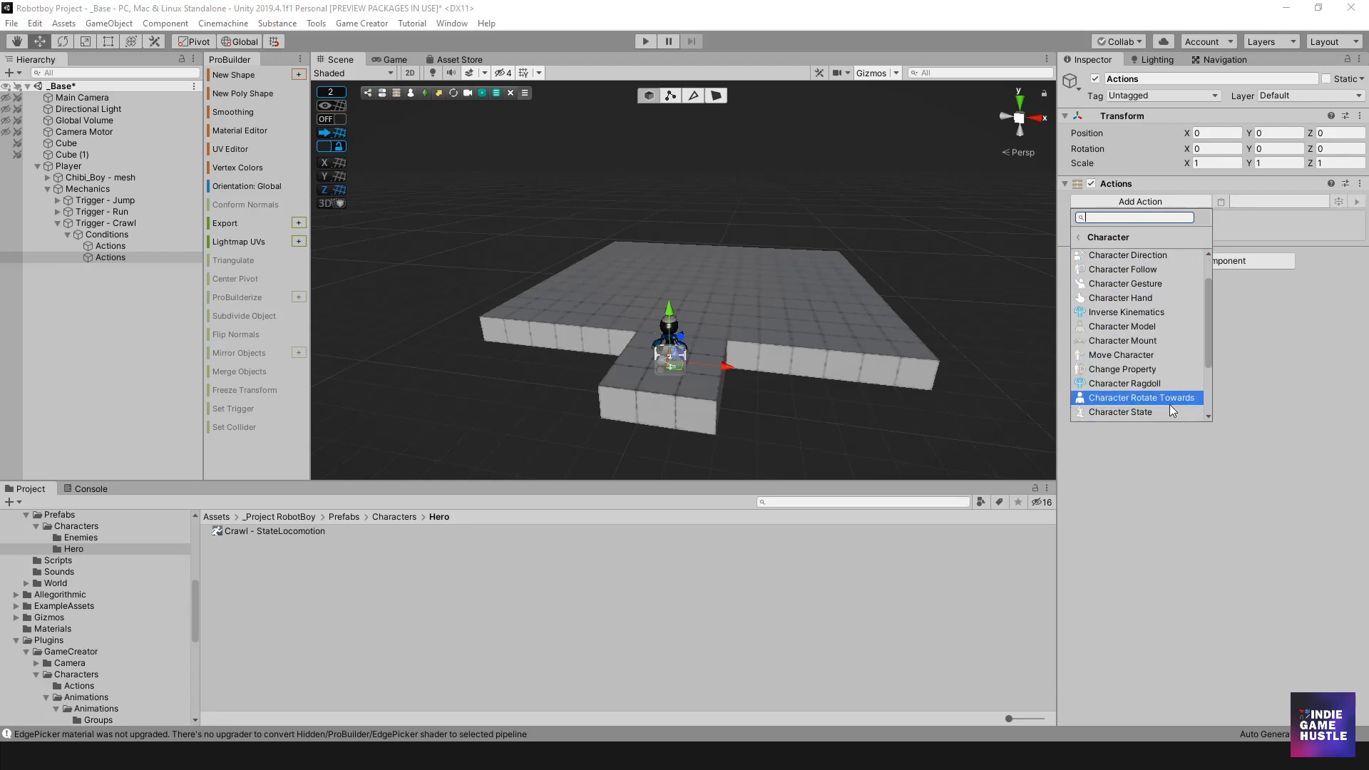
{"action": "left_click_drag", "start_coordinate": [1208, 319], "coordinate": [1210, 335]}
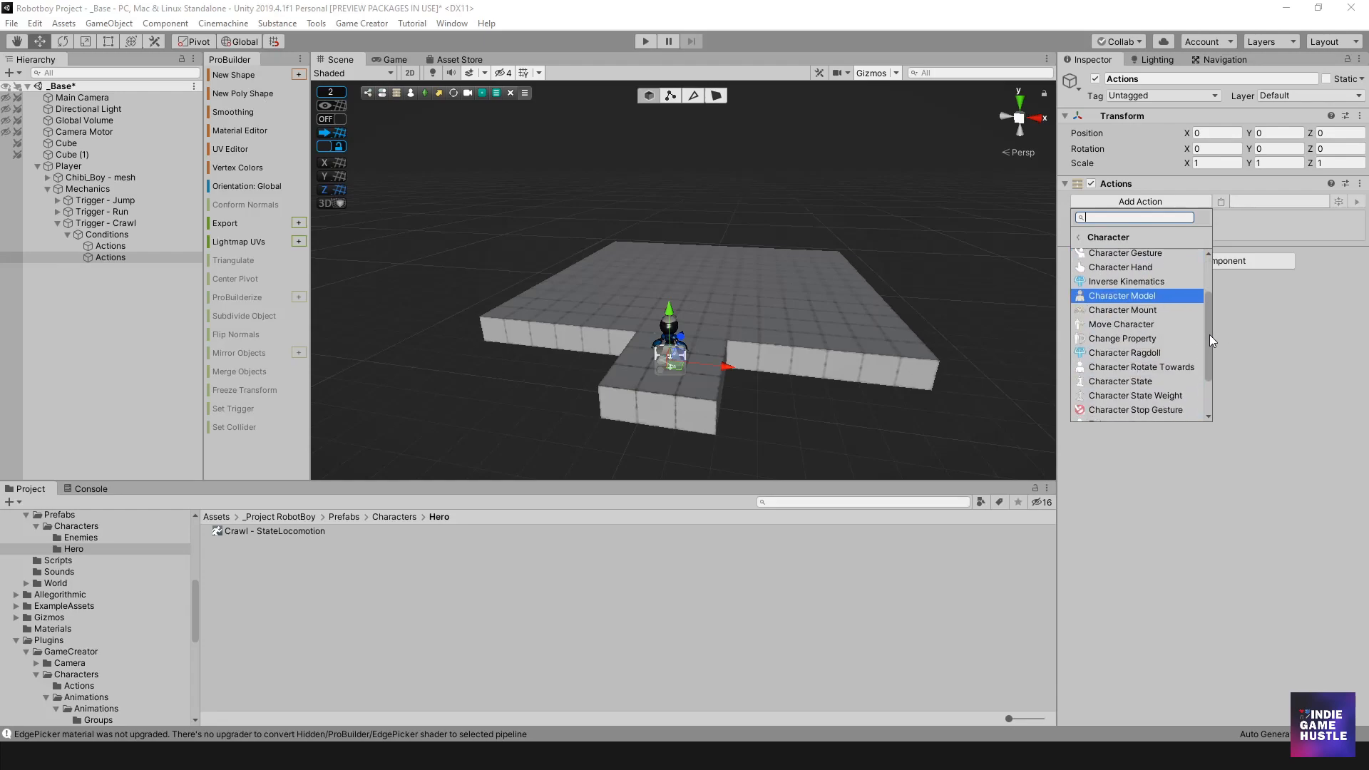
{"action": "left_click", "coordinate": [1132, 338]}
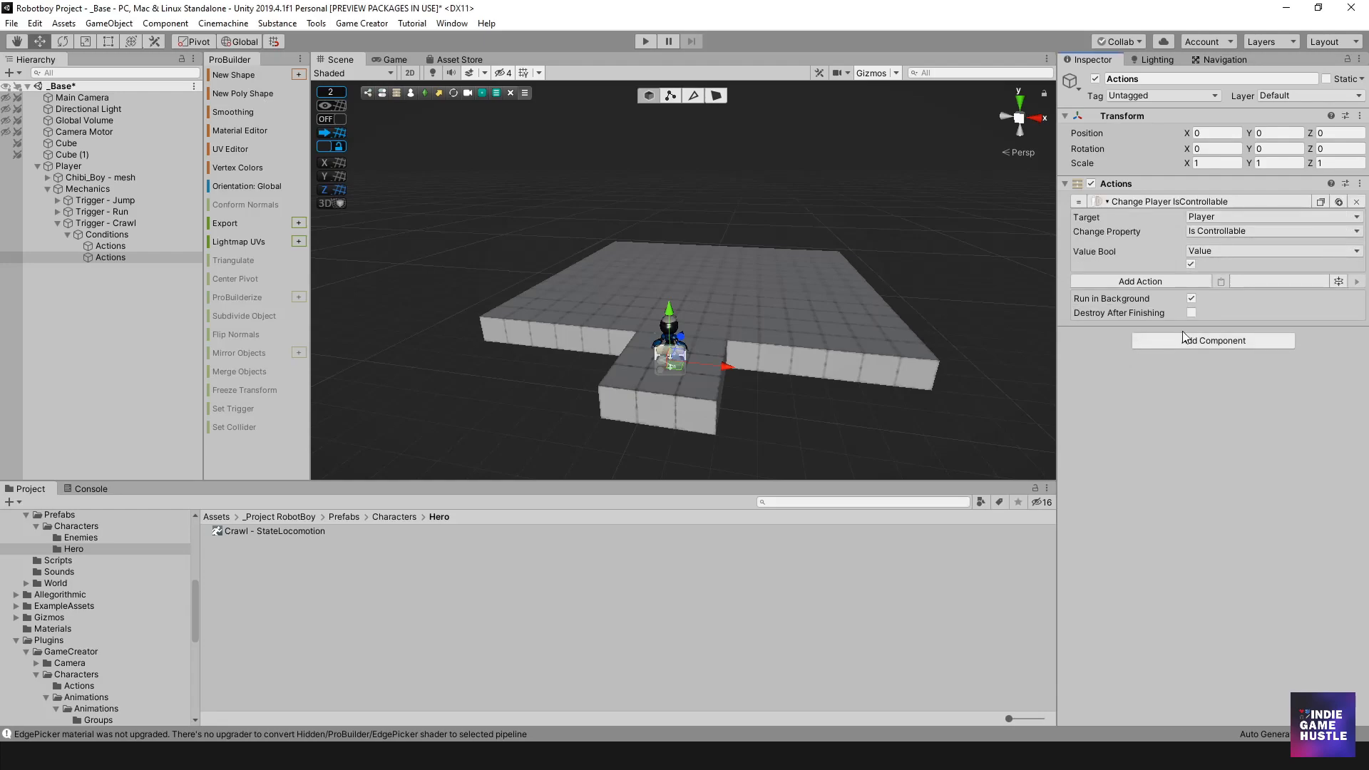
{"action": "left_click", "coordinate": [1217, 231]}
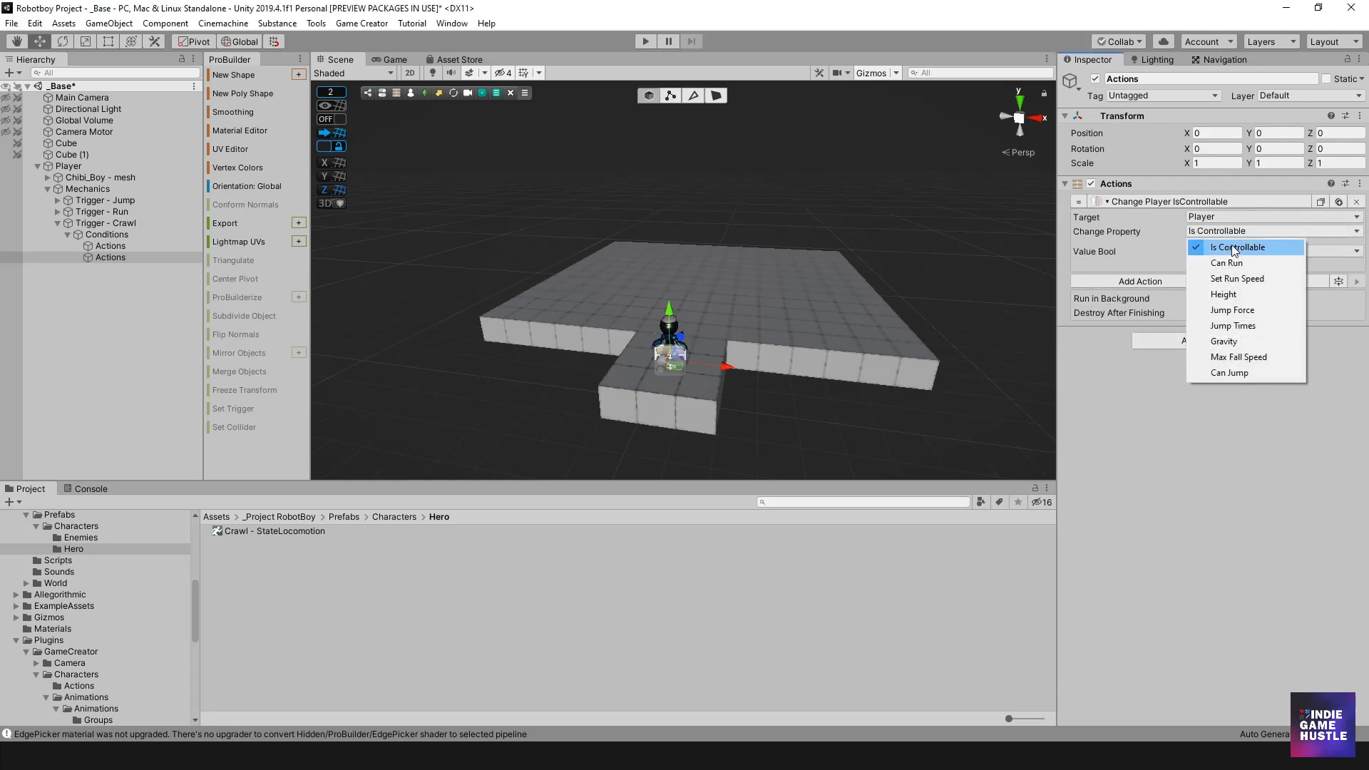
{"action": "left_click", "coordinate": [1209, 419]}
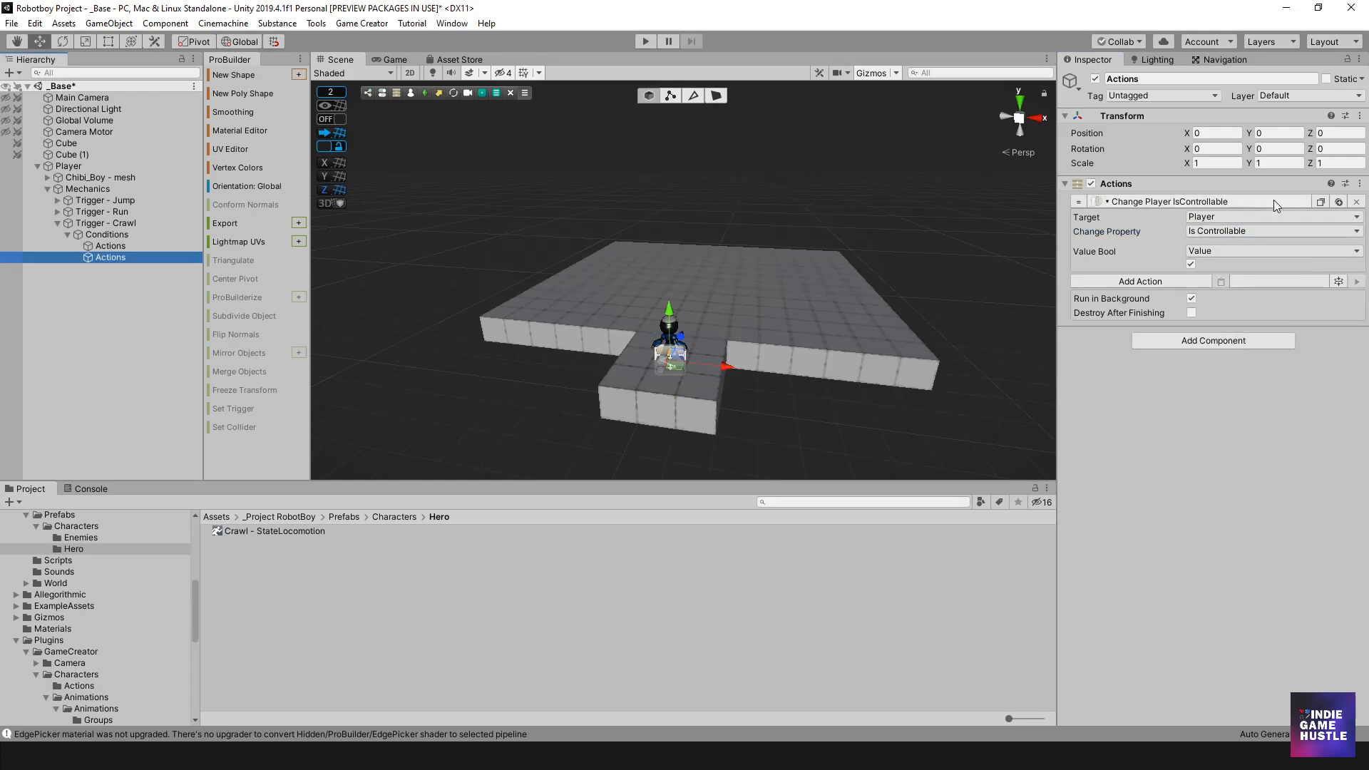
{"action": "left_click", "coordinate": [1357, 204]}
- Add a Character State action for the Player to the new Actions object and set its action to Reset
{"action": "left_click", "coordinate": [1183, 203]}
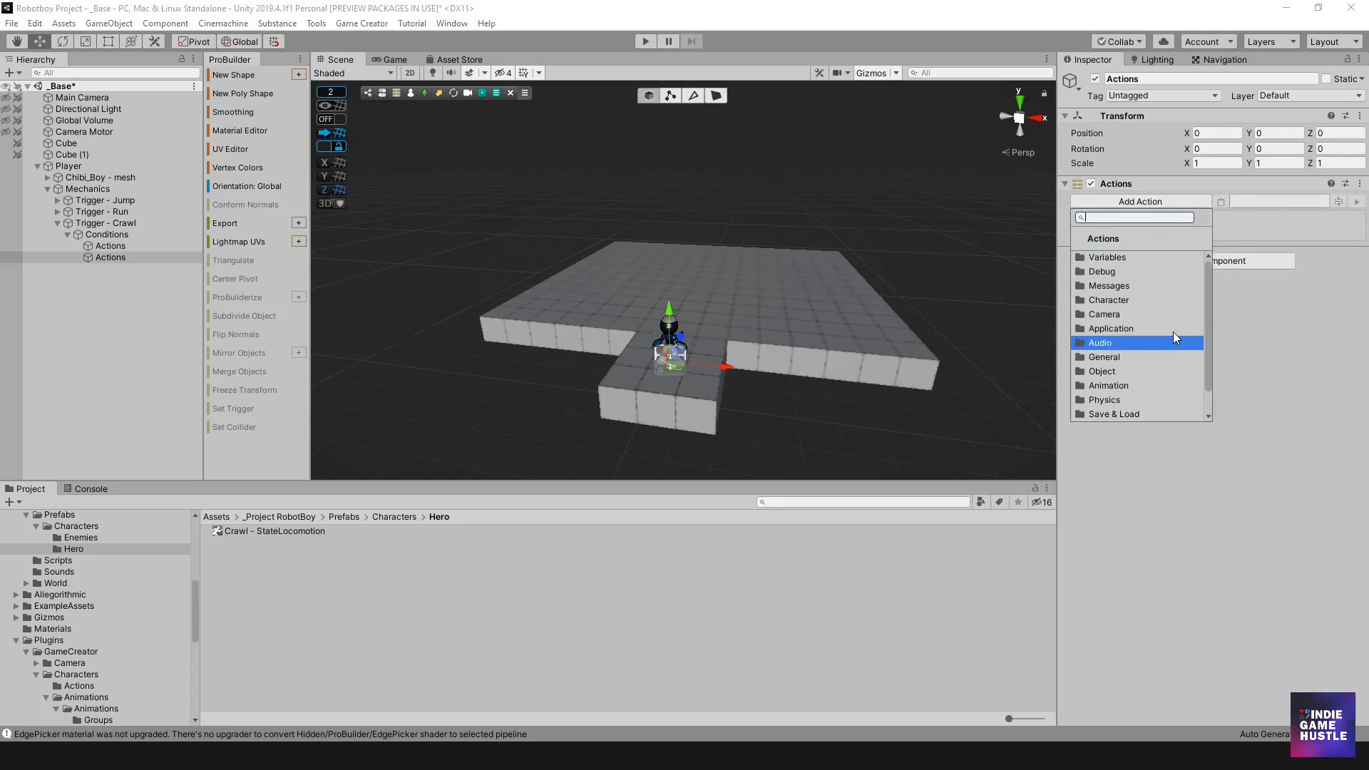
{"action": "left_click", "coordinate": [1124, 305]}
{"action": "scroll", "coordinate": [1201, 307], "scroll_direction": "down", "scroll_amount": 5}
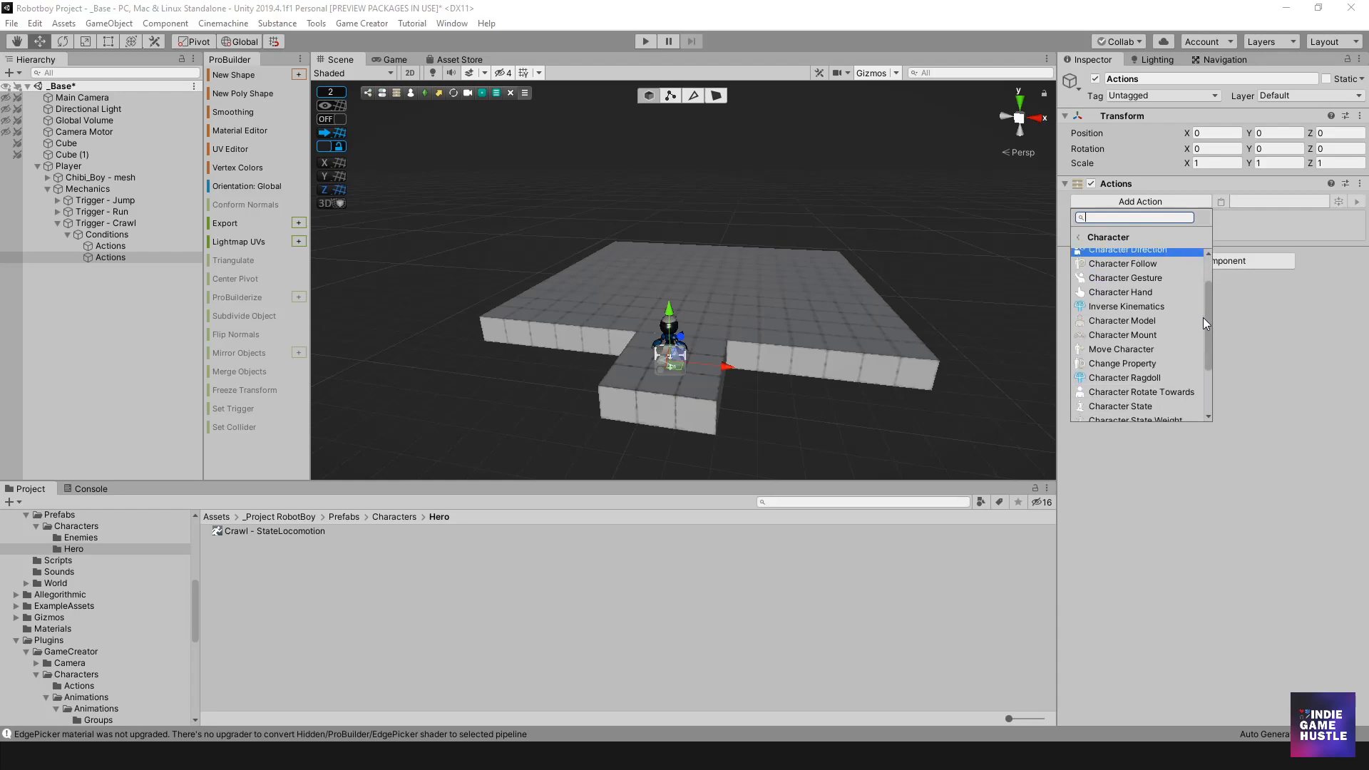
{"action": "left_click", "coordinate": [1140, 379]}
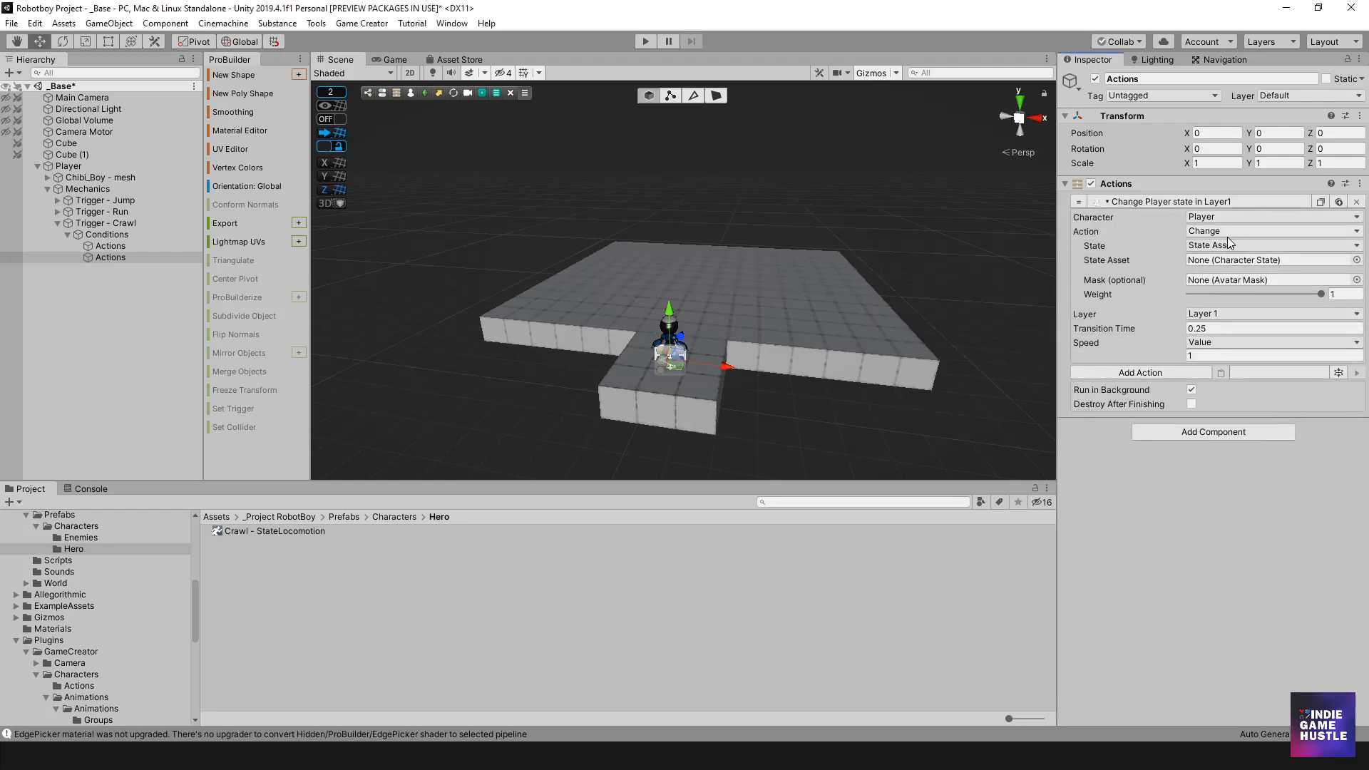
{"action": "left_click", "coordinate": [1219, 232]}
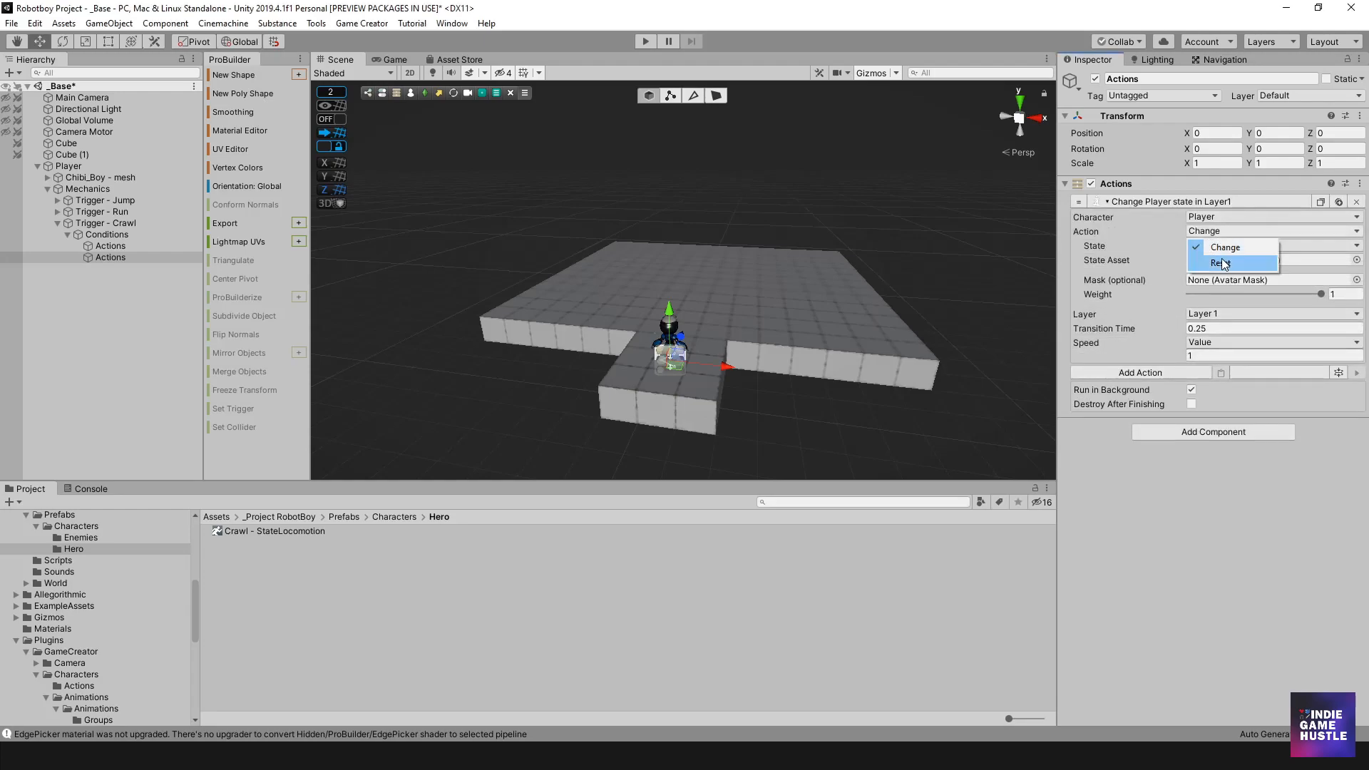
{"action": "left_click", "coordinate": [1222, 258]}
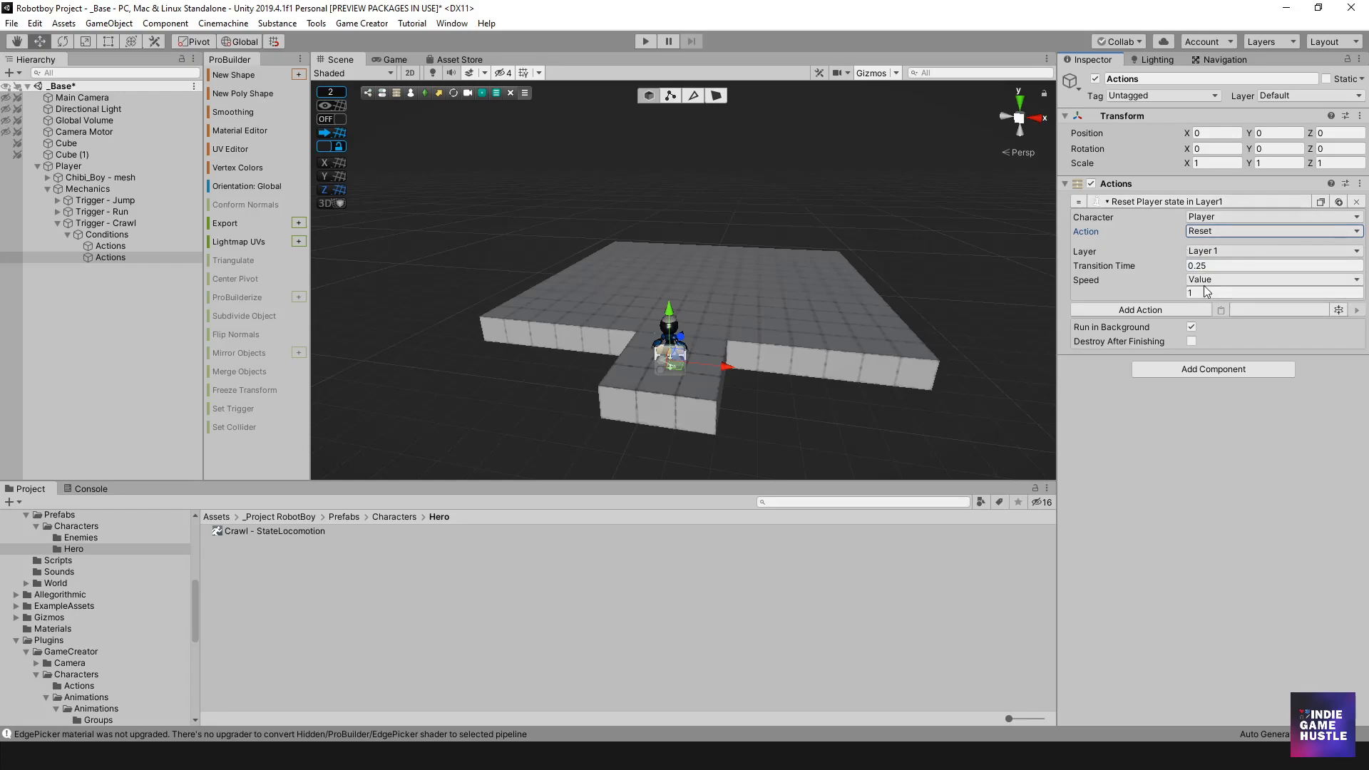
- Add a Variable Bool action that assigns false to the global variable isCrawling
{"action": "left_click", "coordinate": [1176, 310]}
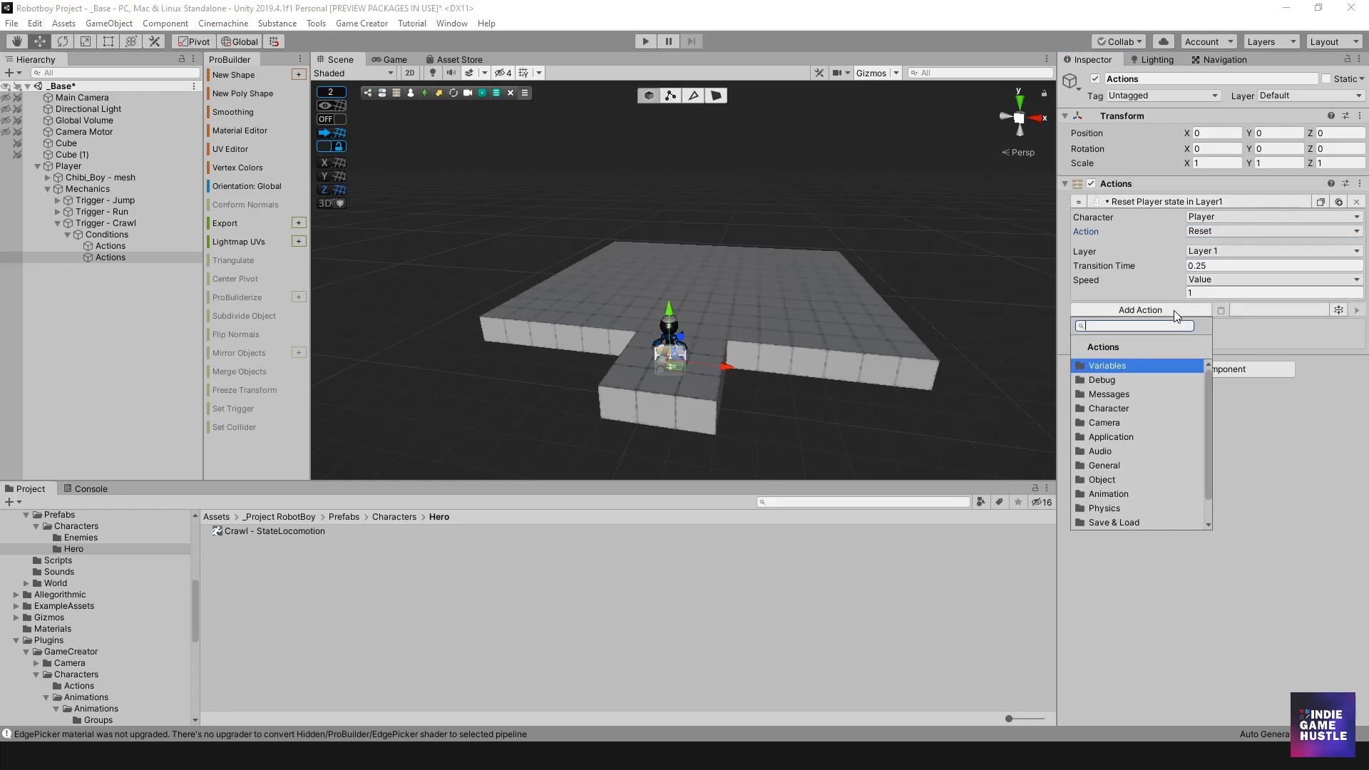
{"action": "left_click", "coordinate": [1133, 365]}
{"action": "scroll", "coordinate": [1127, 457], "scroll_direction": "down", "scroll_amount": 2}
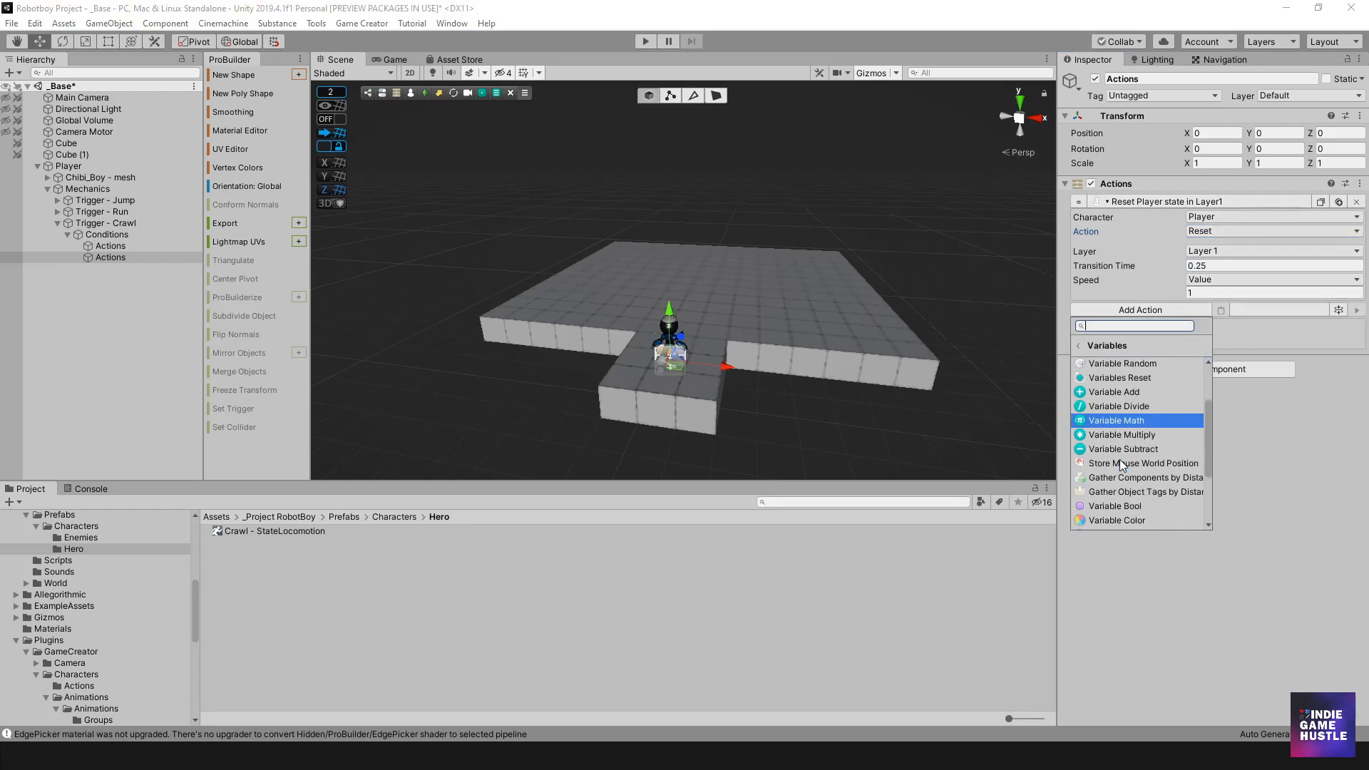
{"action": "left_click", "coordinate": [1134, 506]}
{"action": "left_click", "coordinate": [1226, 337]}
{"action": "left_click", "coordinate": [1222, 372]}
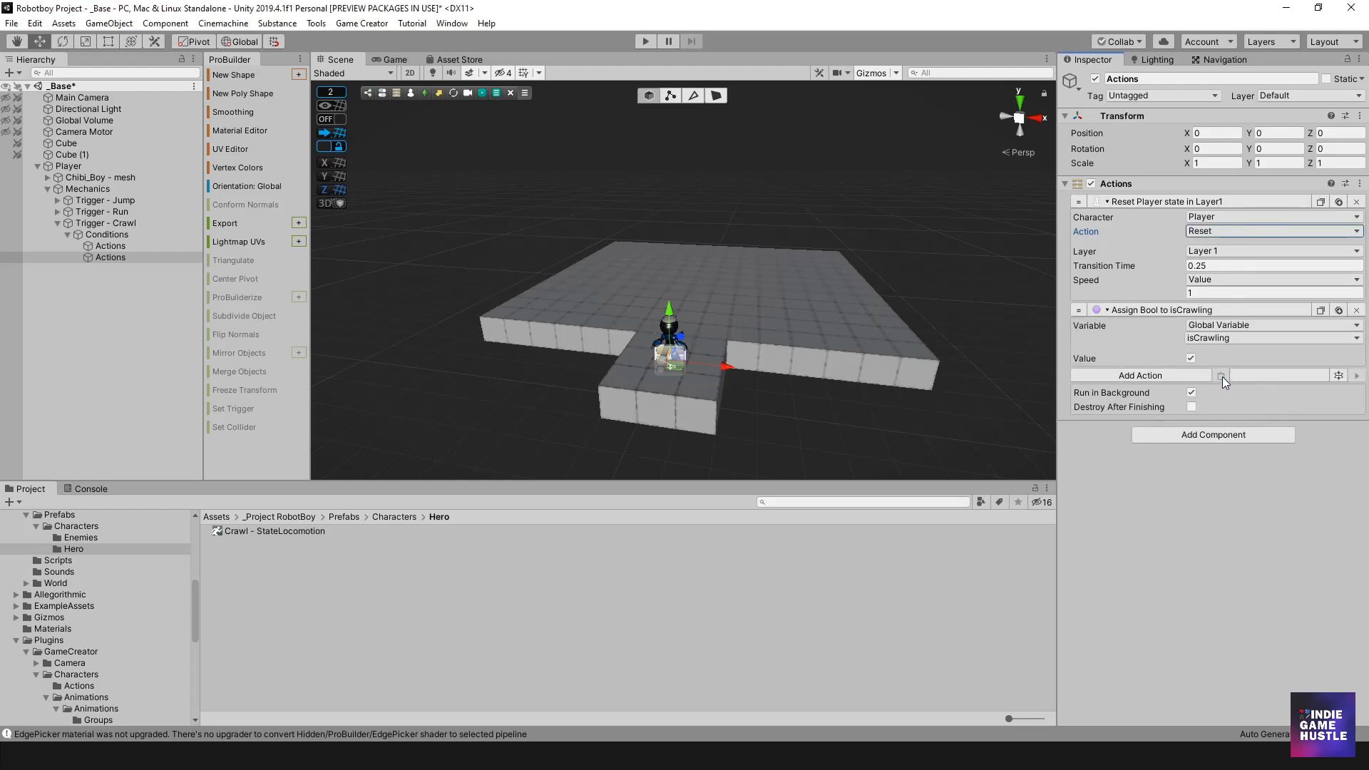
{"action": "left_click", "coordinate": [1191, 359]}
- Review the crawl trigger's Conditions clauses, start a play-test, and toggle the player's crawl on and off
{"action": "left_click", "coordinate": [107, 233]}
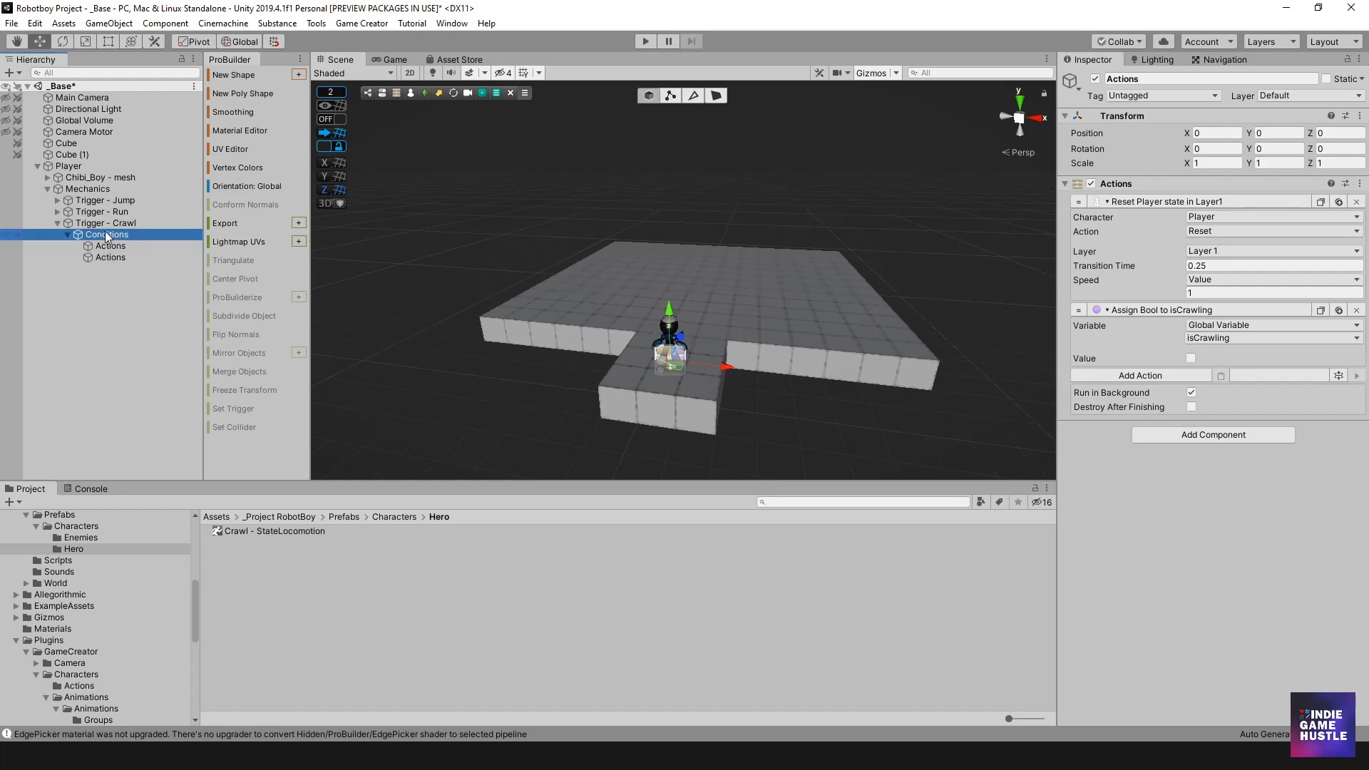
{"action": "scroll", "coordinate": [1102, 502], "scroll_direction": "down", "scroll_amount": 10}
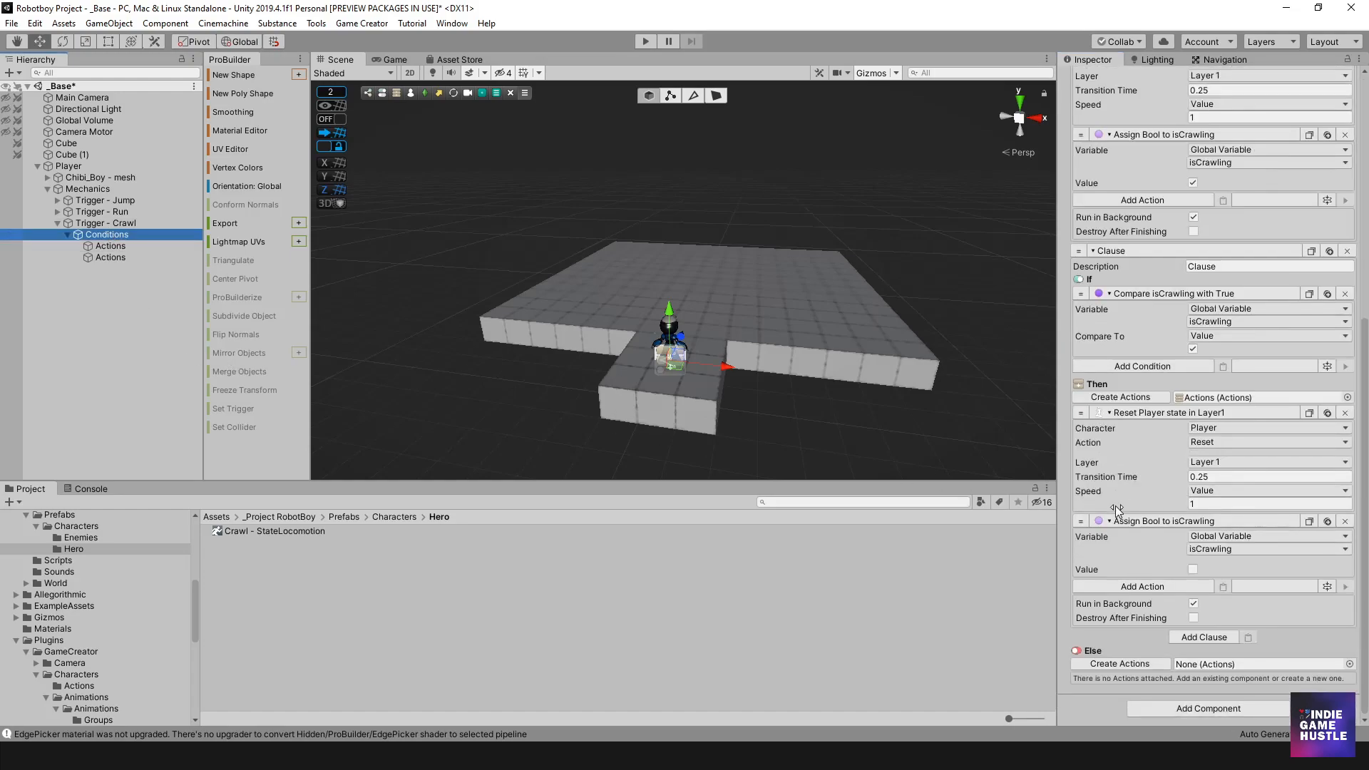
{"action": "left_click", "coordinate": [645, 41]}
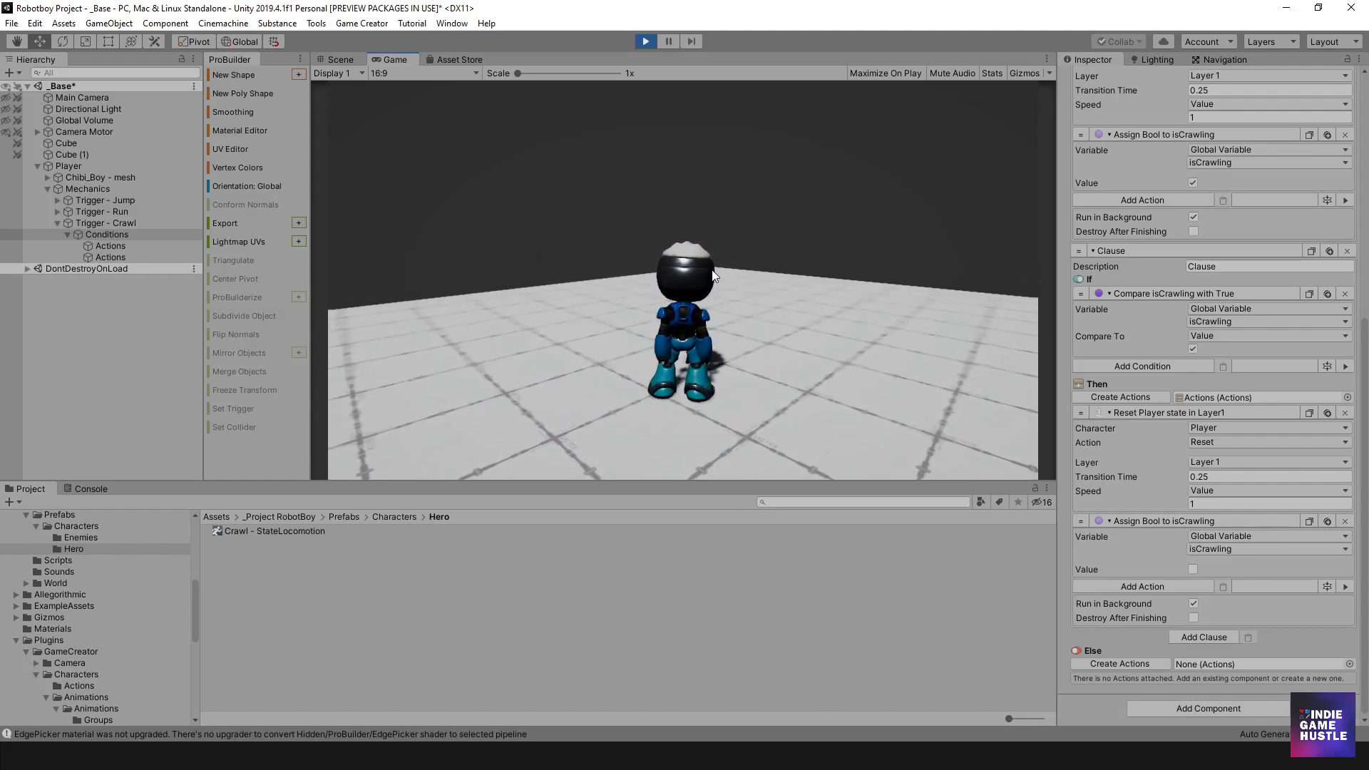
{"action": "key", "text": "c"}
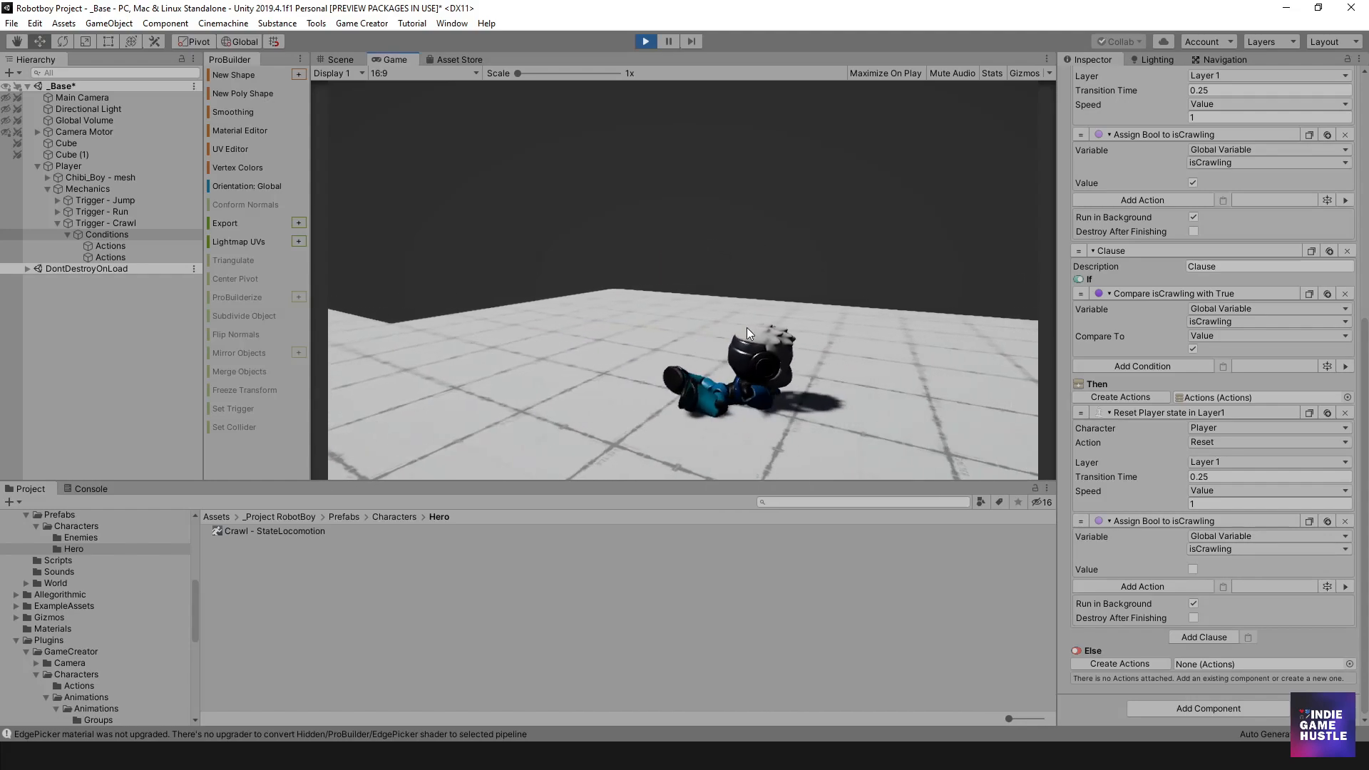
{"action": "key", "text": "c"}
{"action": "key", "text": "a"}
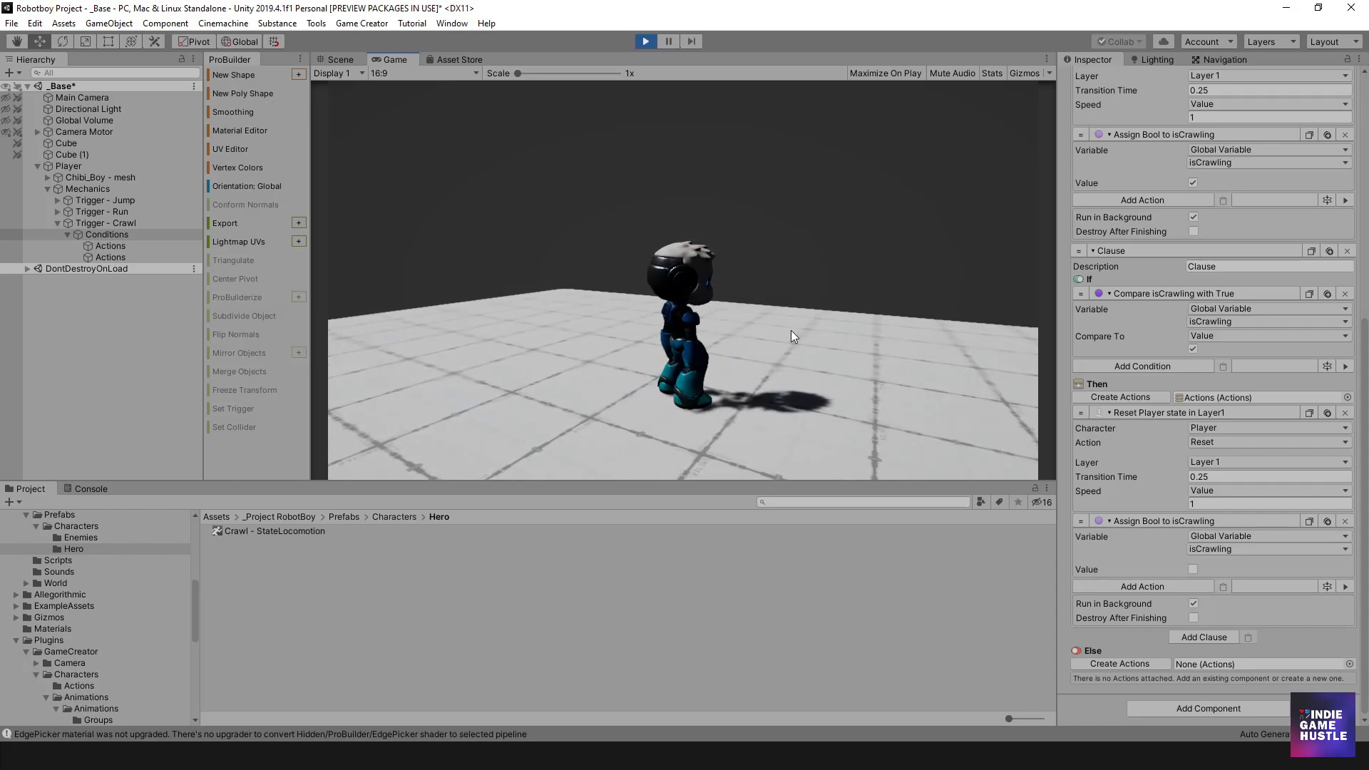
{"action": "key", "text": "d"}
{"action": "key", "text": "w"}
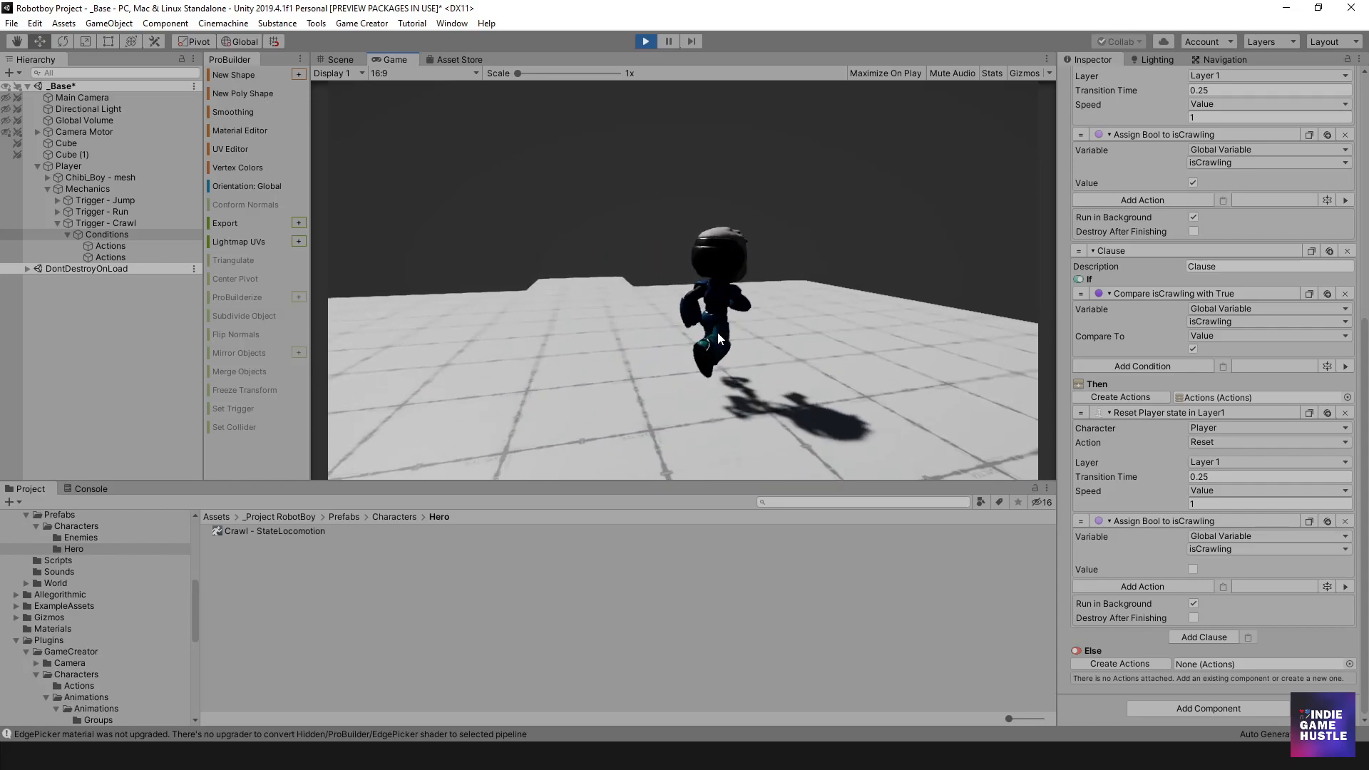
- Test jumping while upright, put the player back into crawl, and move and jump in several directions
{"action": "key", "text": "space"}
{"action": "key", "text": "a"}
{"action": "key", "text": "d"}
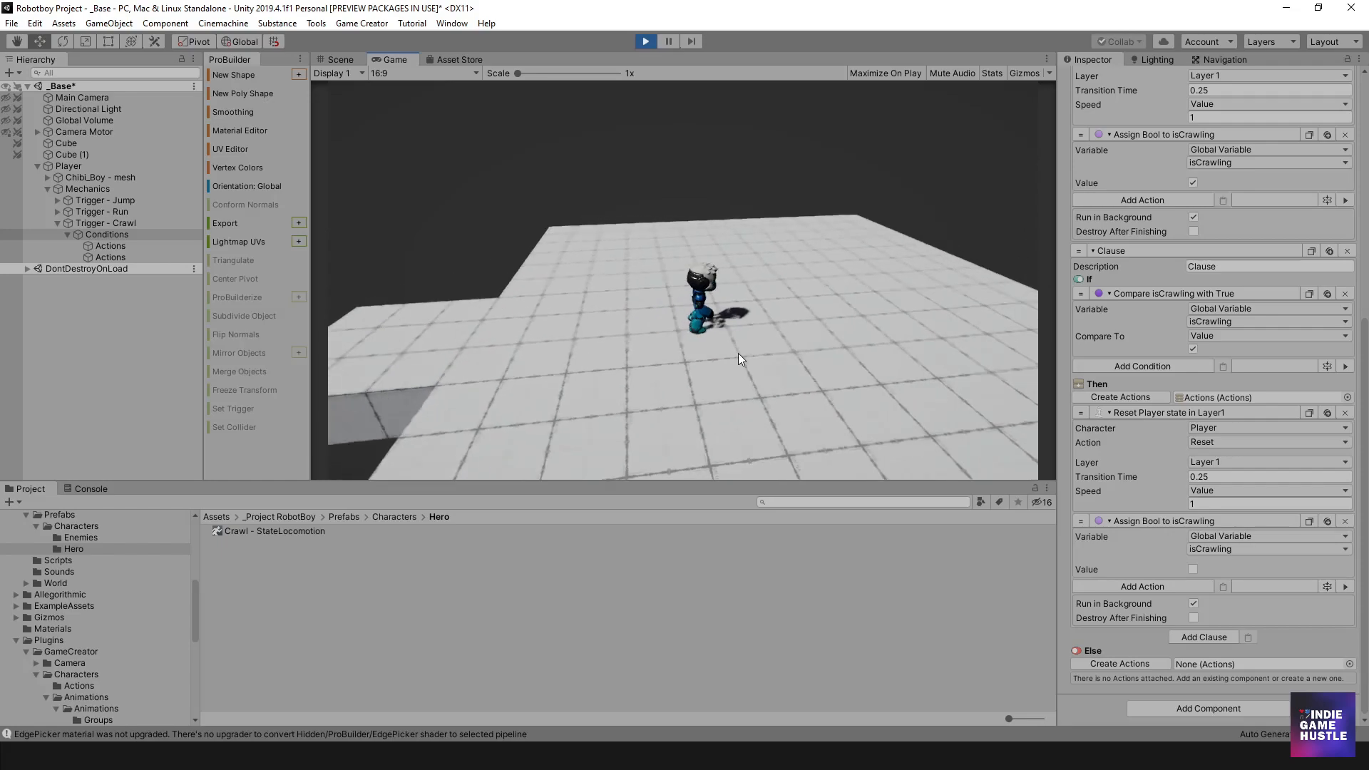
{"action": "key", "text": "c"}
{"action": "key", "text": "a"}
{"action": "key", "text": "w"}
{"action": "key", "text": "a"}
{"action": "key", "text": "d"}
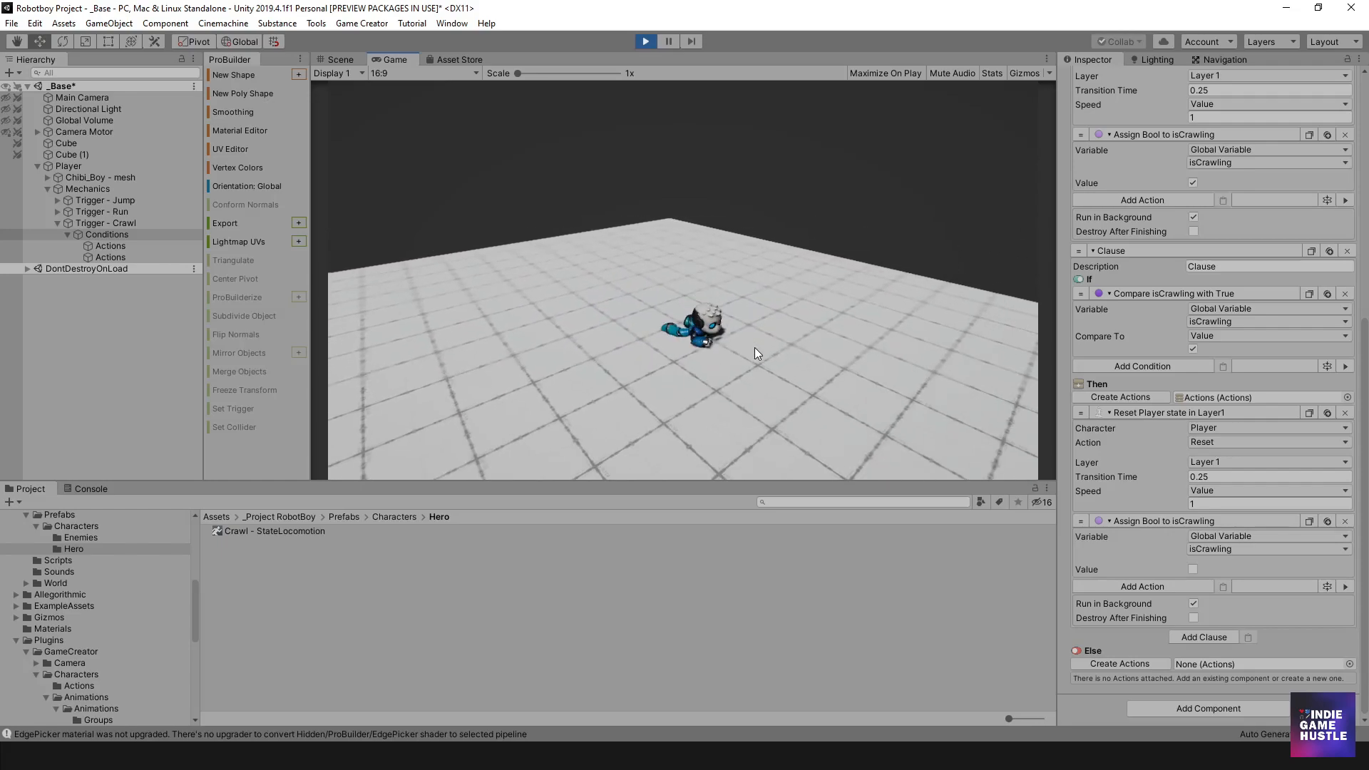
{"action": "key", "text": "w"}
{"action": "key", "text": "d"}
{"action": "key", "text": "w"}
{"action": "key", "text": "a"}
{"action": "key", "text": "space"}
{"action": "key", "text": "w"}
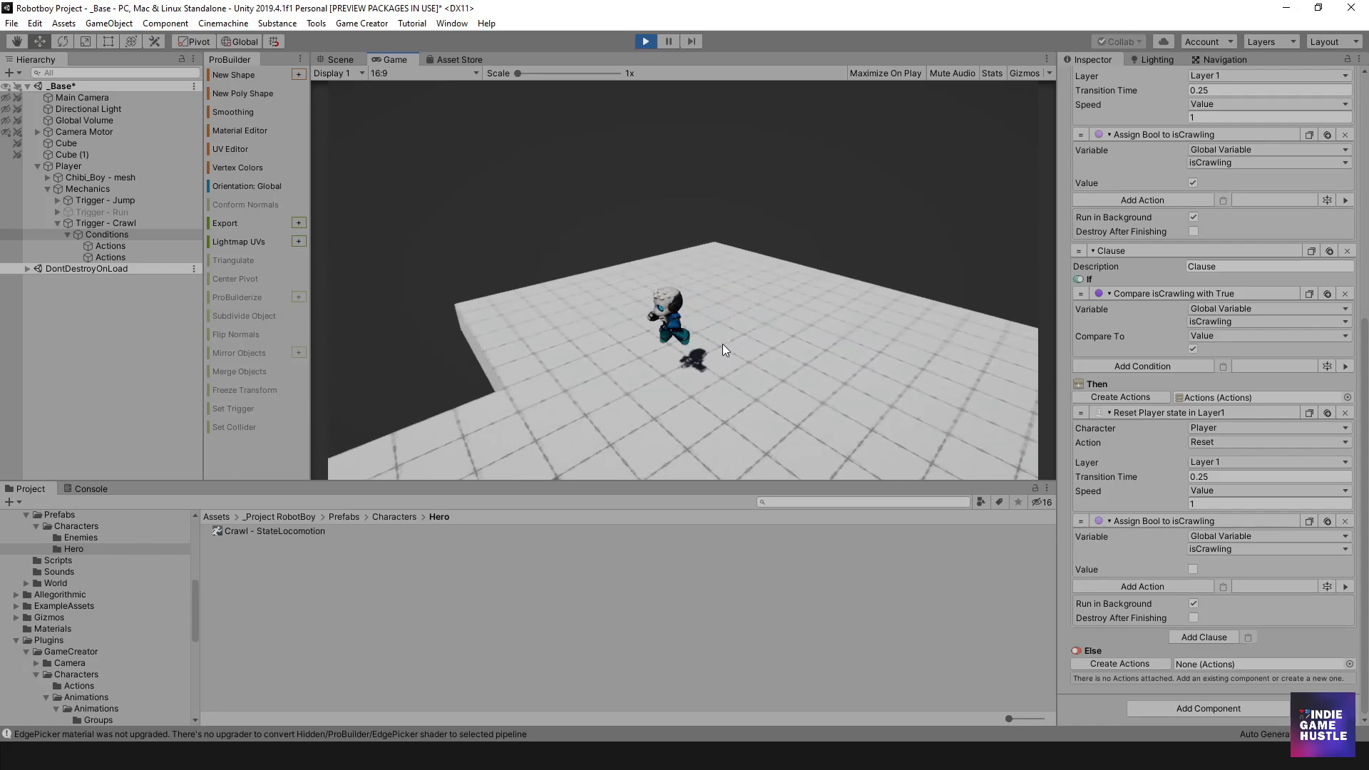
- Test combining repeated jumps and sideways movement with toggling the player's crawl
{"action": "key", "text": "d"}
{"action": "key", "text": "space"}
{"action": "key", "text": "a"}
{"action": "key", "text": "space"}
{"action": "key", "text": "d"}
{"action": "key", "text": "c"}
{"action": "key", "text": "d"}
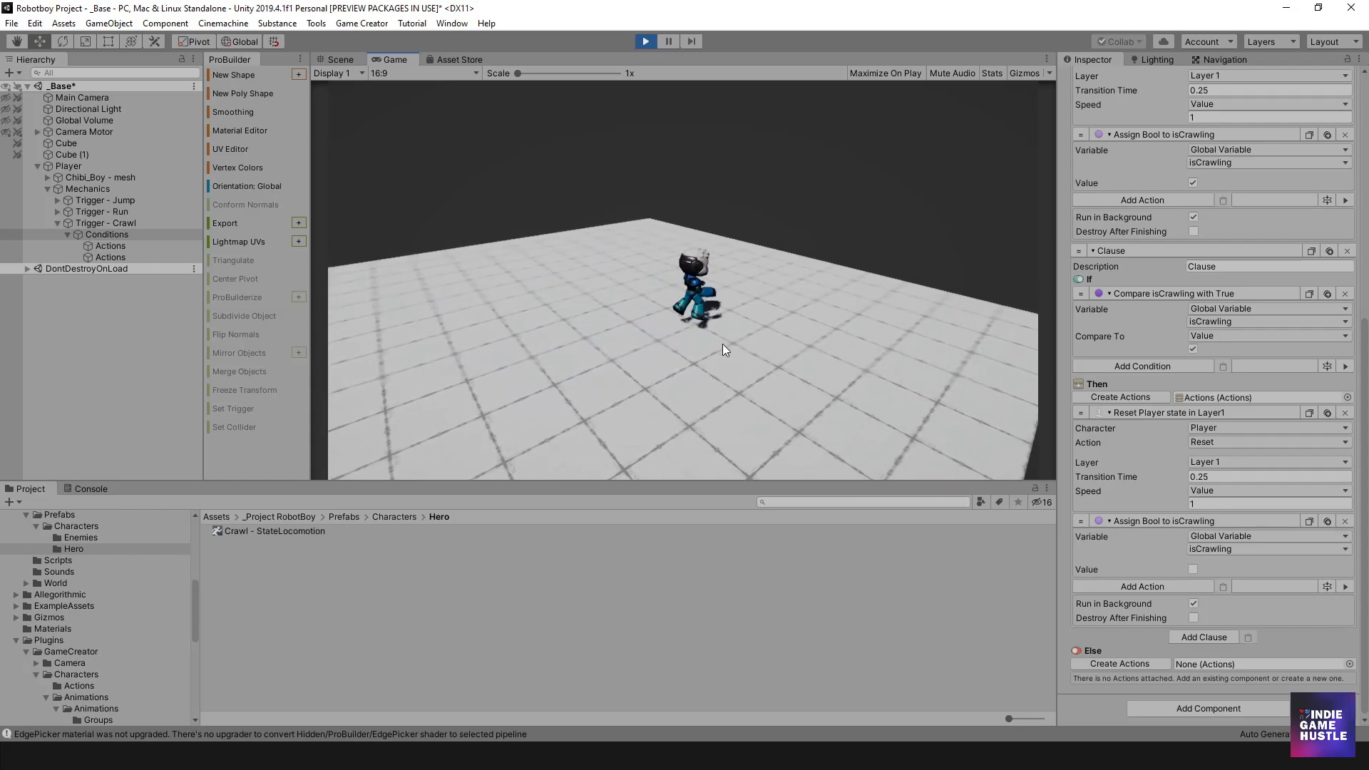
{"action": "key", "text": "a"}
{"action": "key", "text": "space"}
{"action": "key", "text": "d"}
{"action": "key", "text": "c"}
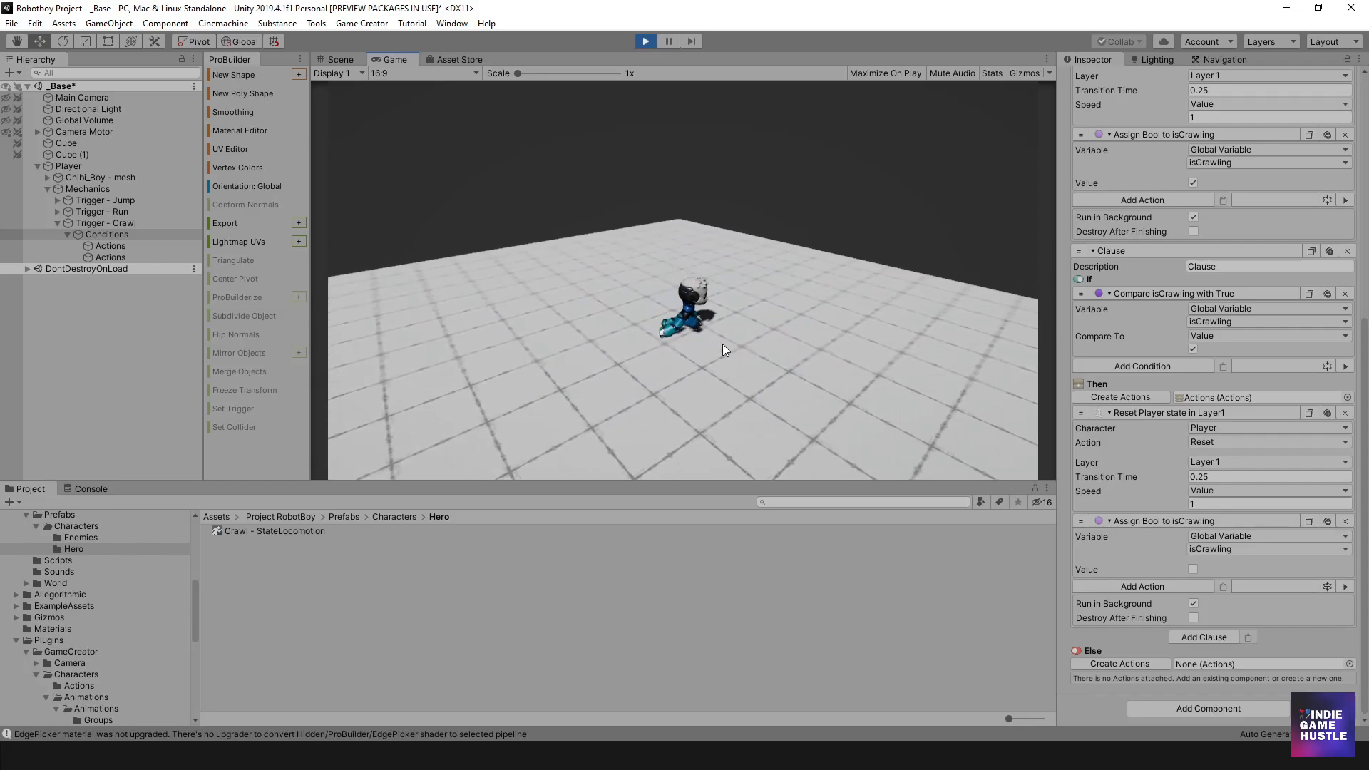
- Try jumping and moving once more, toggle the crawl again, and stop the play-test
{"action": "key", "text": "space"}
{"action": "key", "text": "d"}
{"action": "key", "text": "a"}
{"action": "key", "text": "space"}
{"action": "key", "text": "c"}
{"action": "key", "text": "d"}
{"action": "key", "text": "a"}
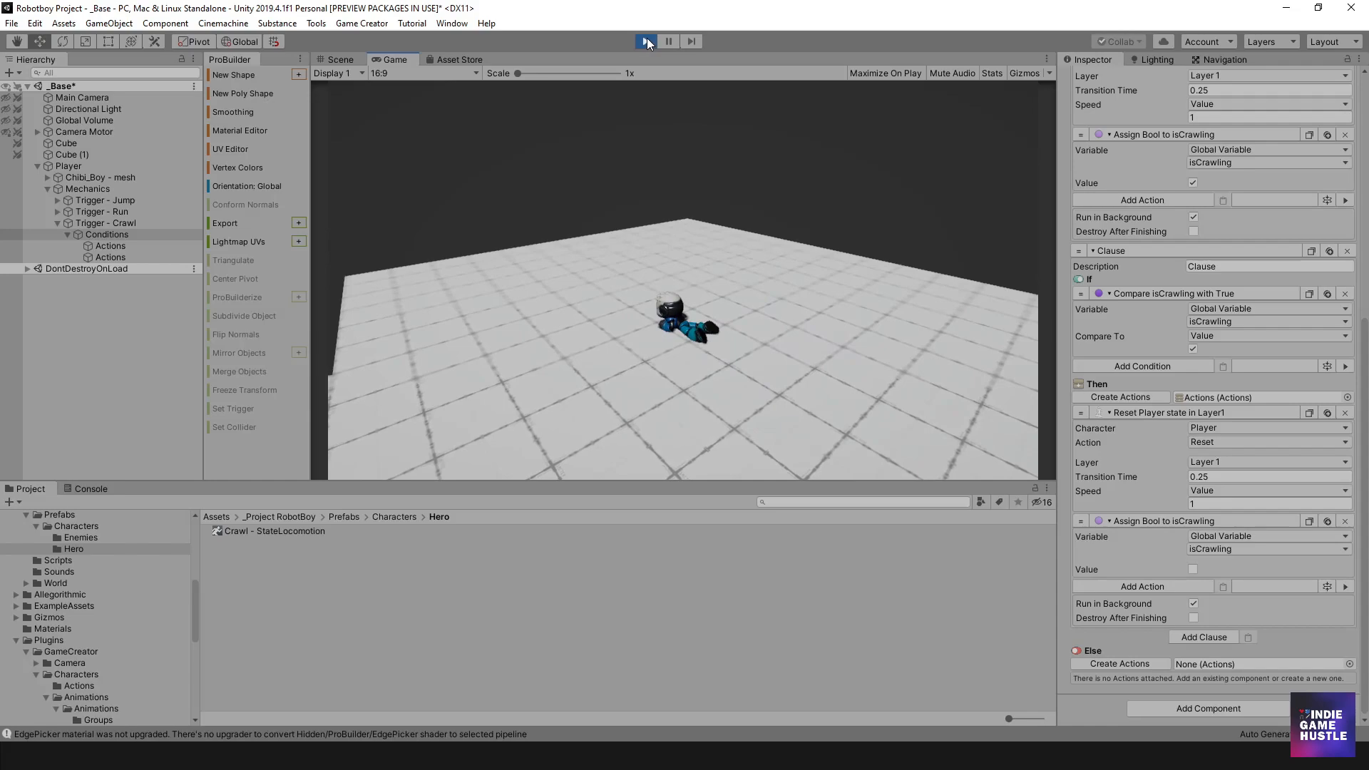
{"action": "left_click", "coordinate": [646, 42]}
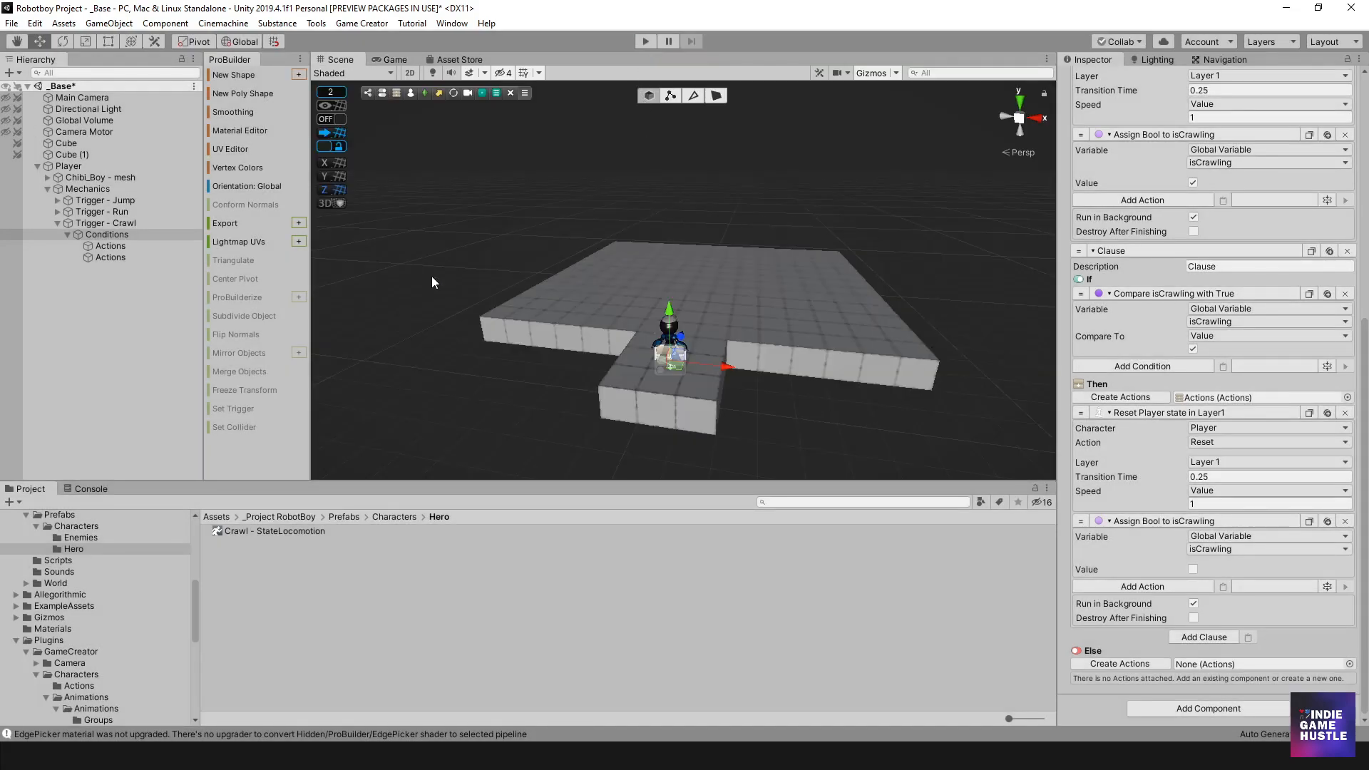
- Open the first Actions object under the crawl trigger's Conditions
{"action": "left_click", "coordinate": [111, 247]}
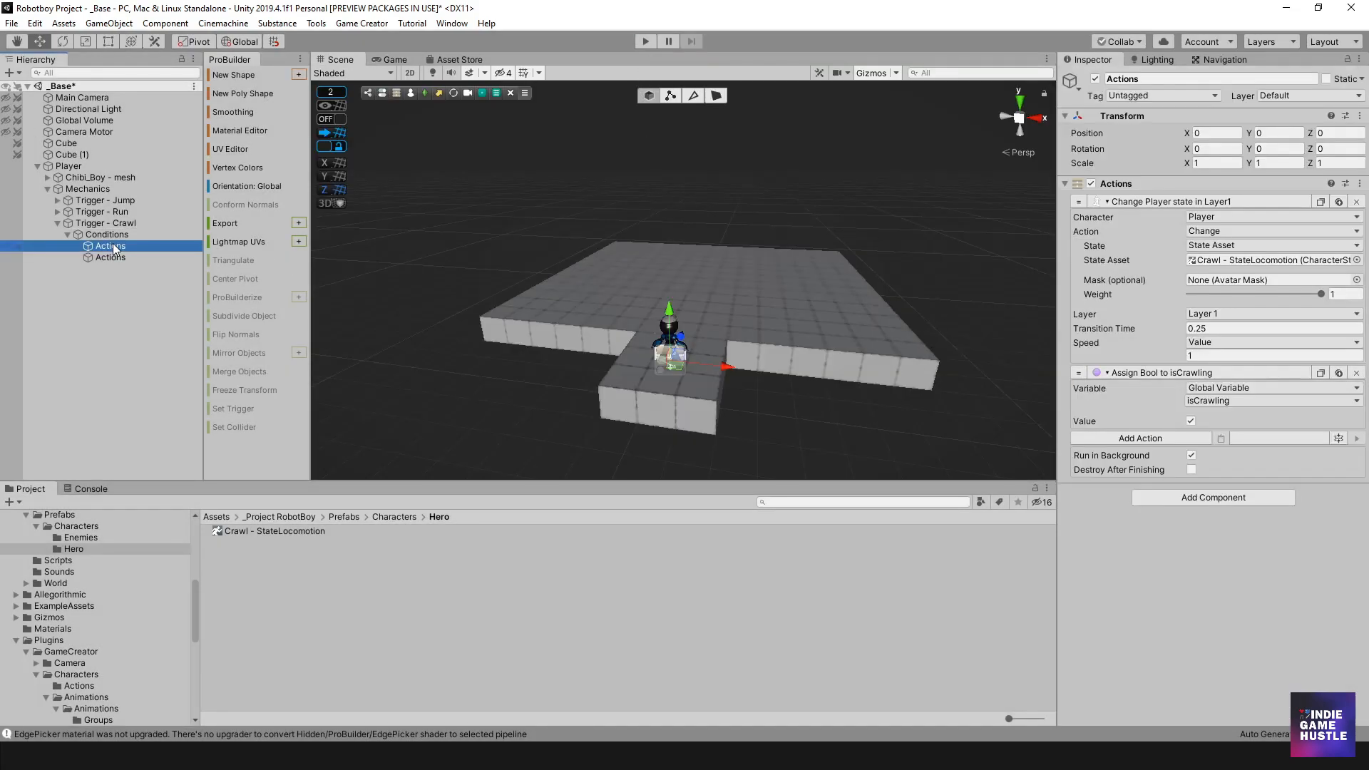
- Rename the first Actions object under Trigger - Crawl's Conditions to "Actions - Crawling True"
{"action": "left_click", "coordinate": [127, 247]}
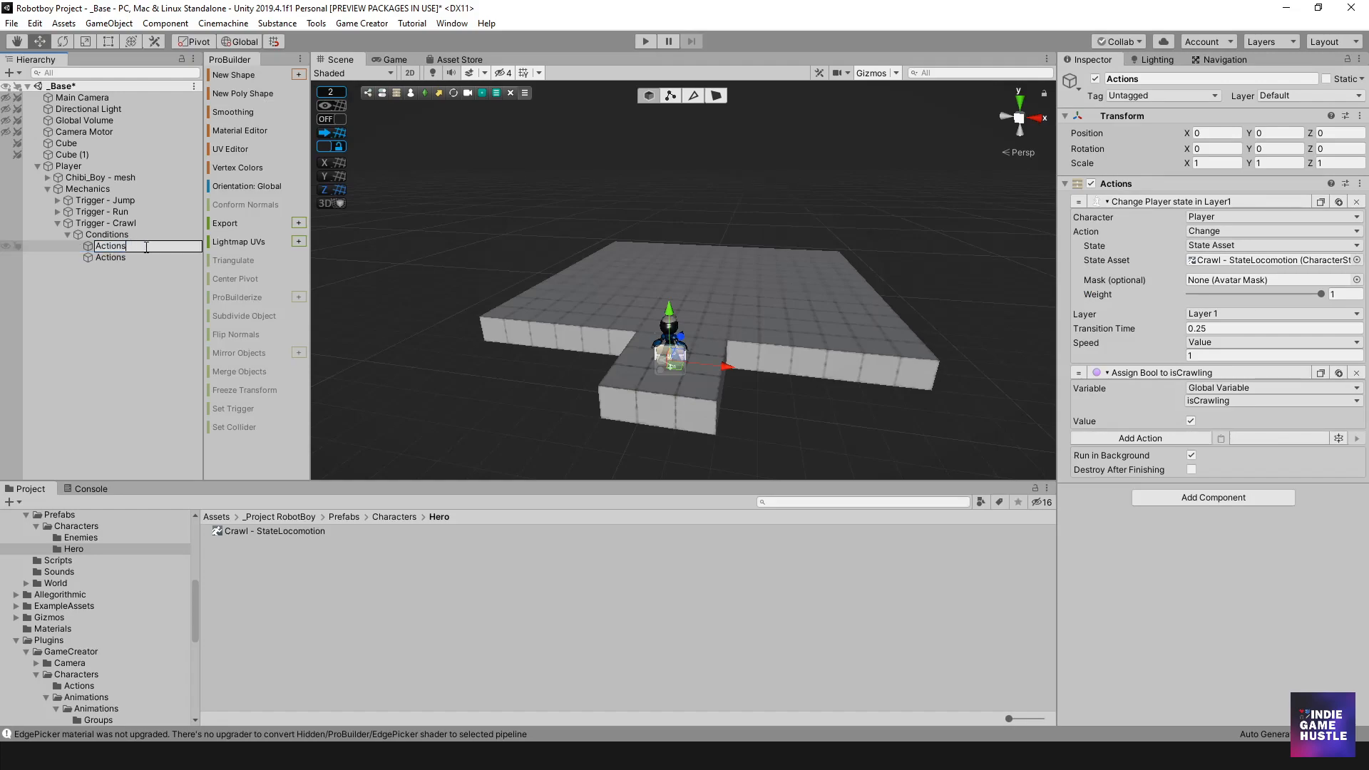
{"action": "left_click", "coordinate": [125, 260]}
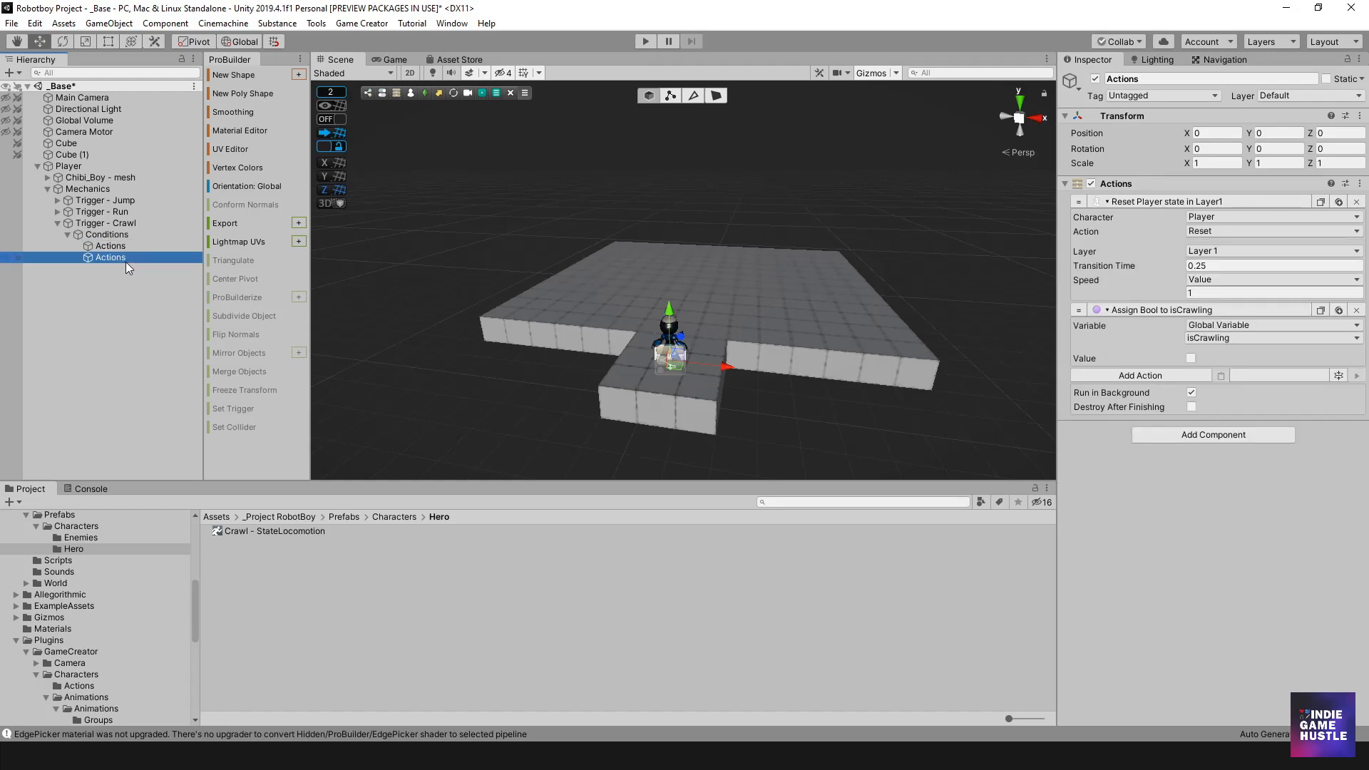
{"action": "left_click", "coordinate": [125, 246]}
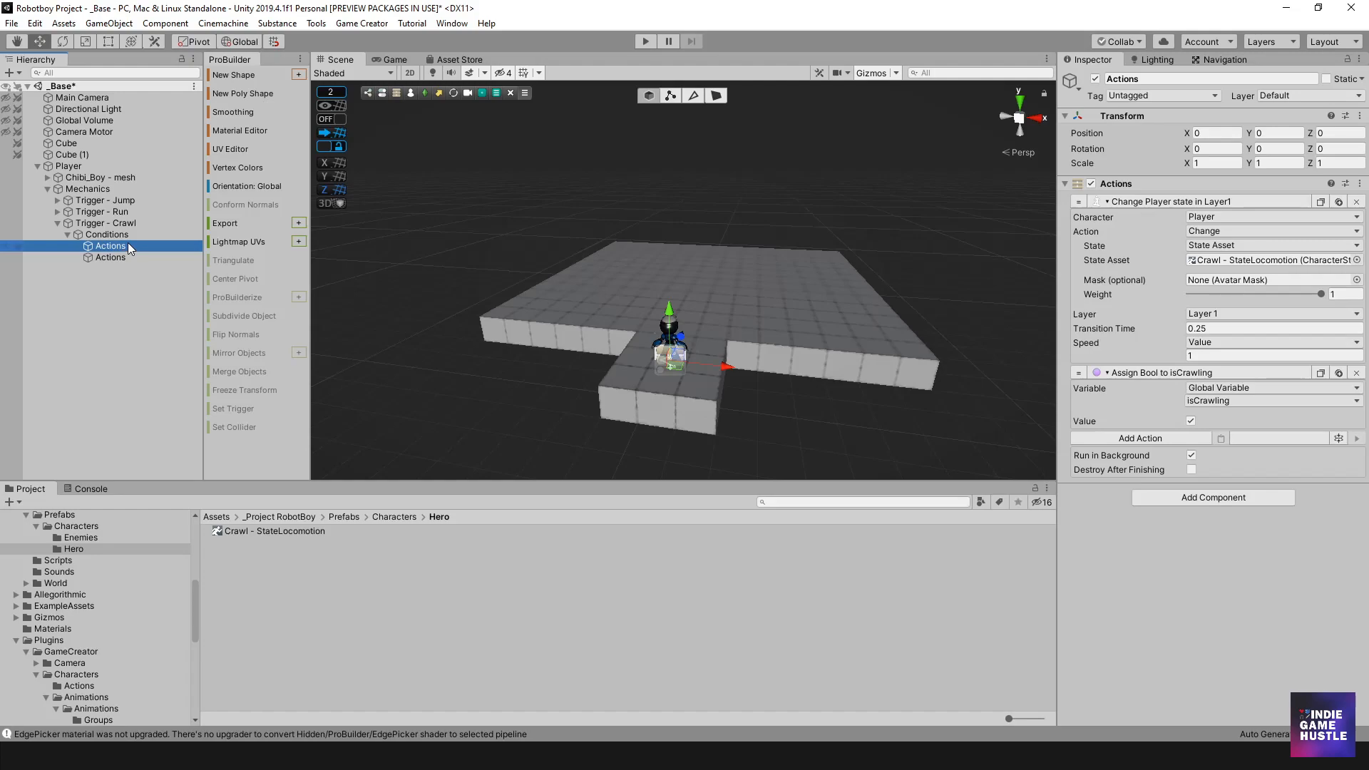
{"action": "left_click", "coordinate": [127, 245]}
{"action": "left_click", "coordinate": [133, 245]}
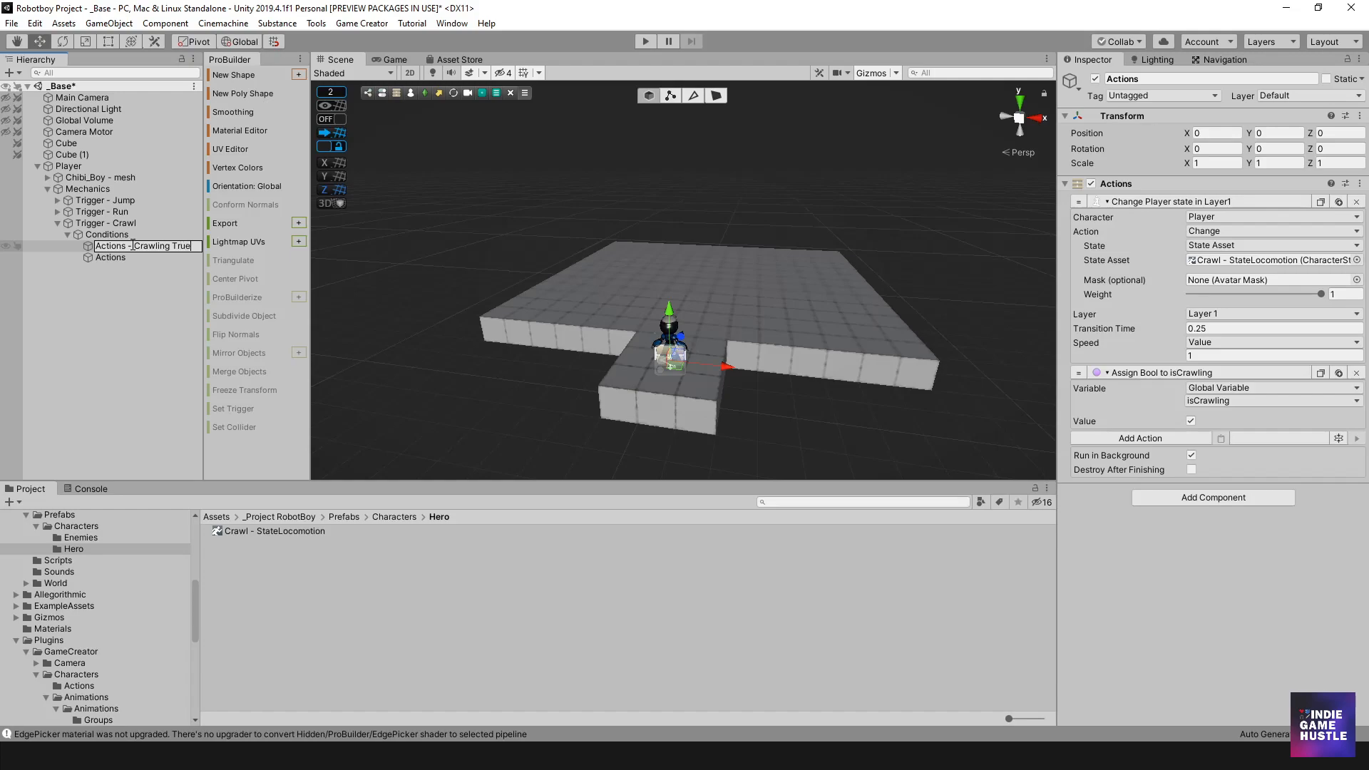
{"action": "key", "text": "Return"}
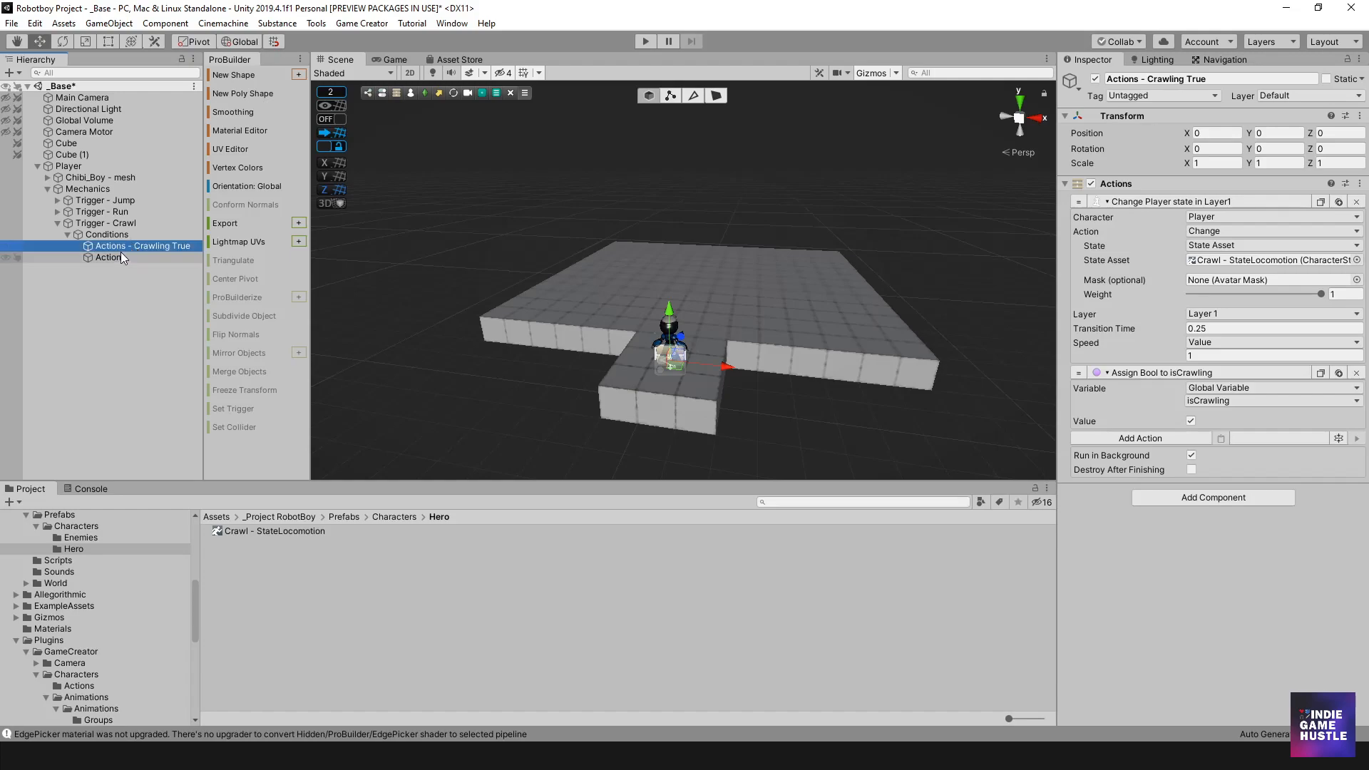
- Rename the second Actions object under Trigger - Crawl's Conditions to "Actions - Crawling False"
{"action": "left_click", "coordinate": [119, 256]}
{"action": "left_click", "coordinate": [123, 258]}
{"action": "left_click", "coordinate": [135, 258]}
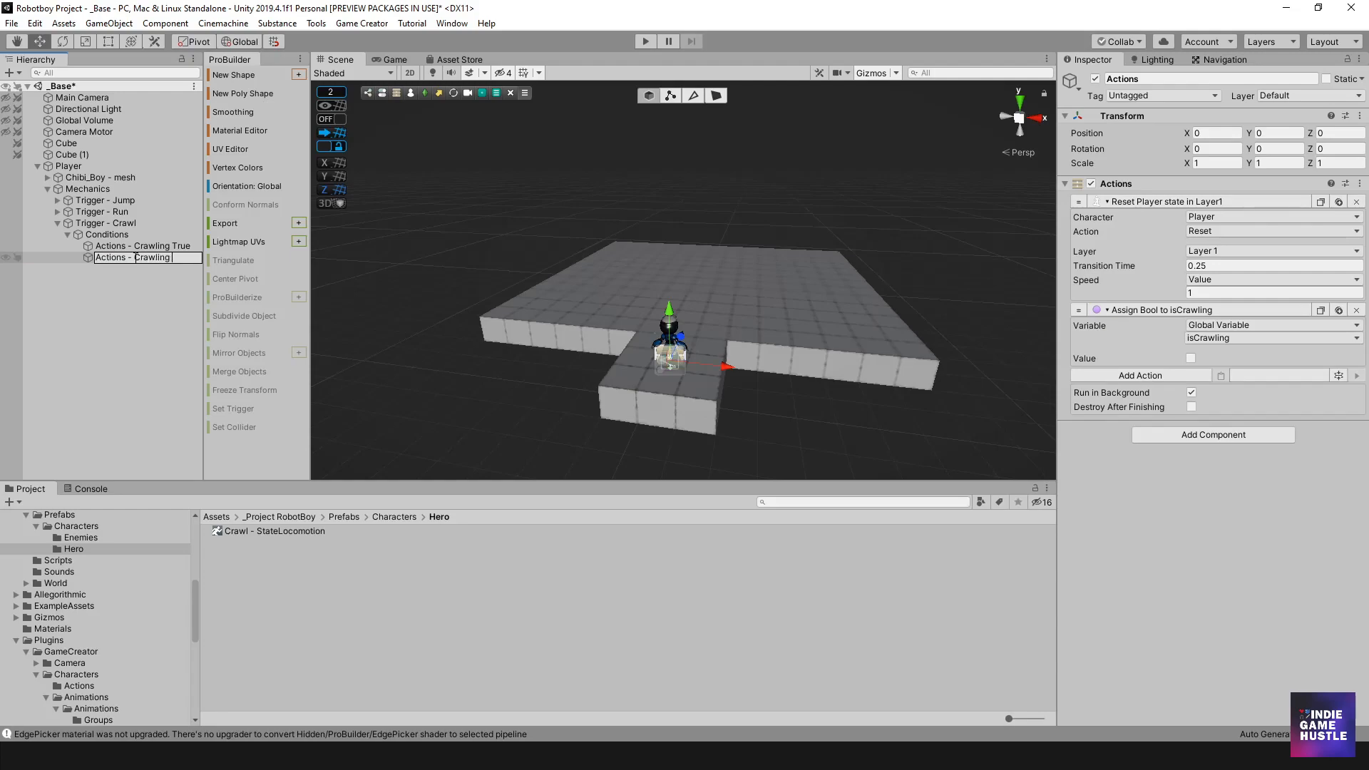
{"action": "key", "text": "Return"}
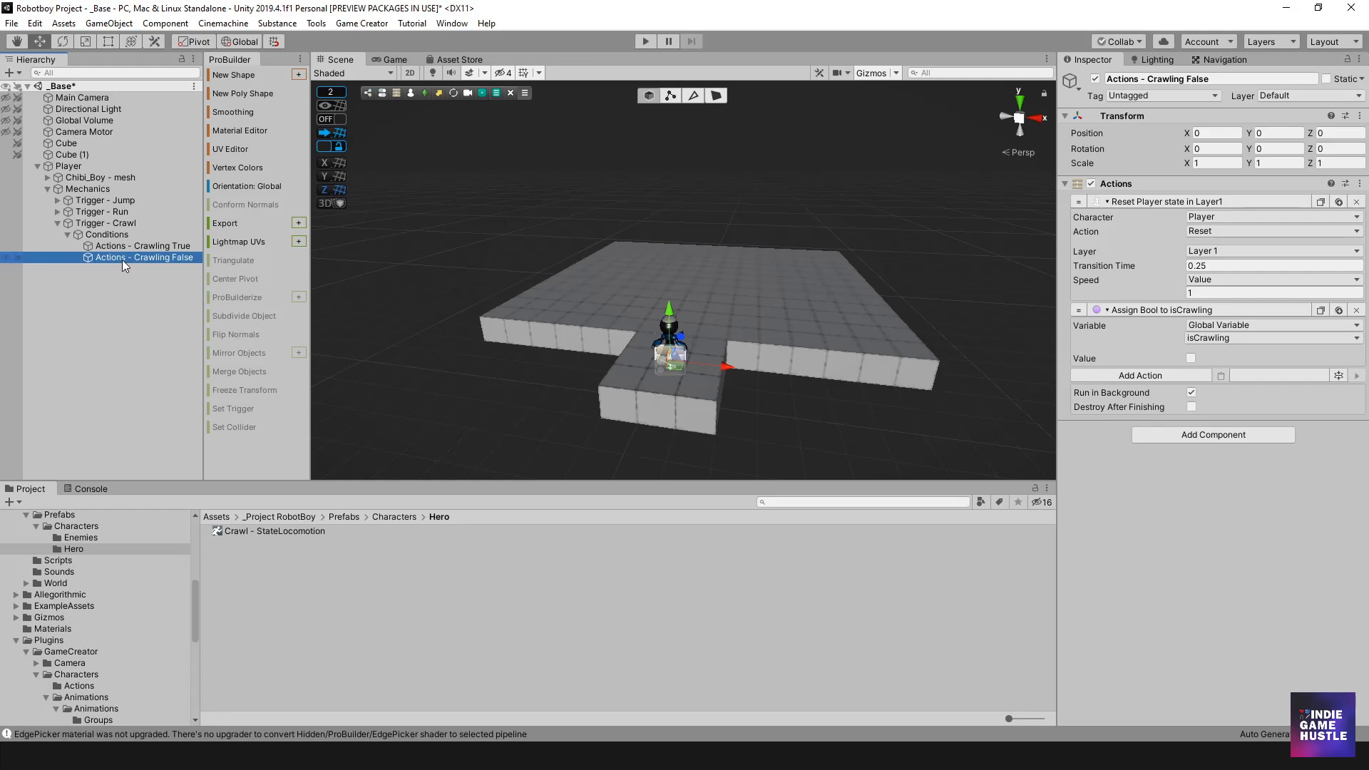
{"action": "left_click", "coordinate": [58, 222]}
{"action": "left_click", "coordinate": [57, 213]}
{"action": "left_click", "coordinate": [57, 212]}
{"action": "left_click", "coordinate": [57, 224]}
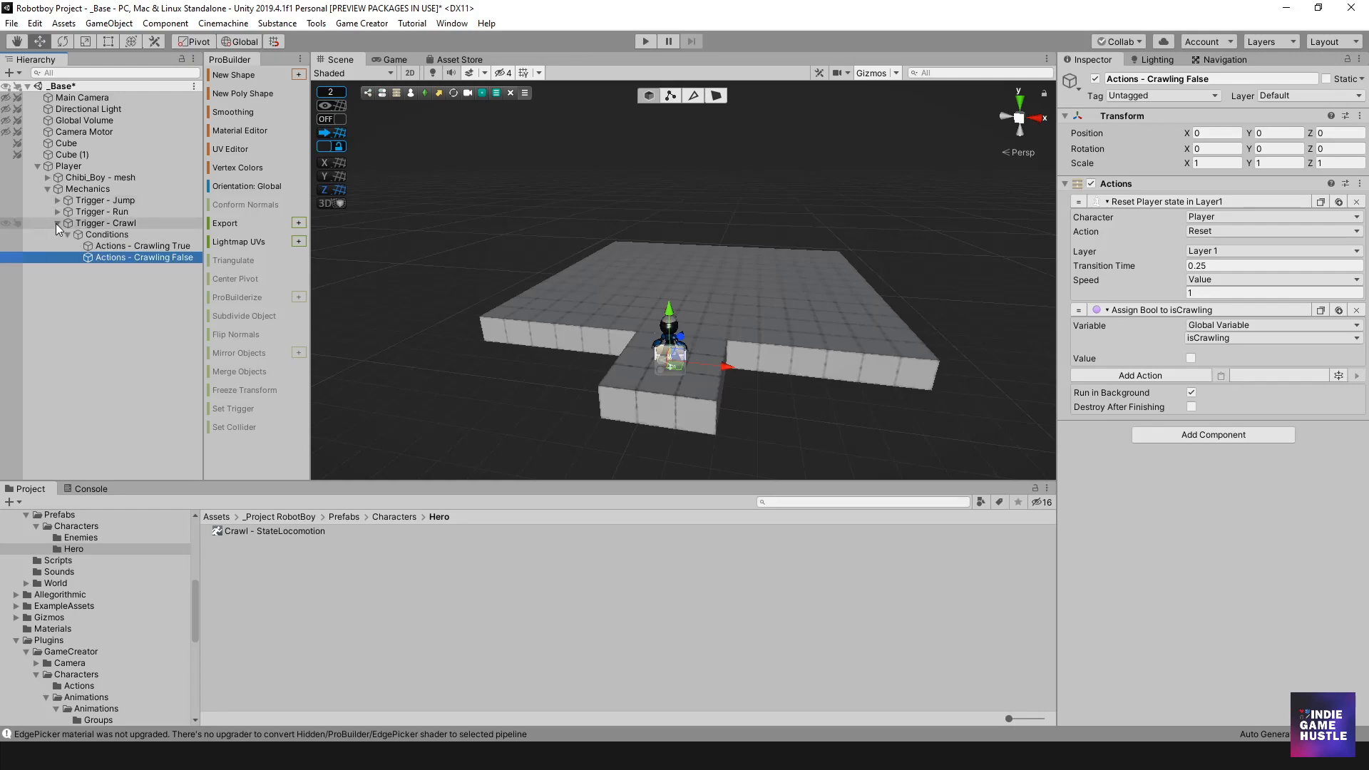
{"action": "left_click", "coordinate": [143, 246]}
{"action": "left_click", "coordinate": [164, 256]}
- Add a character Change Property action to Actions - Crawling True that turns the player's Can Jump off, and place it first in the action list
{"action": "left_click", "coordinate": [164, 246]}
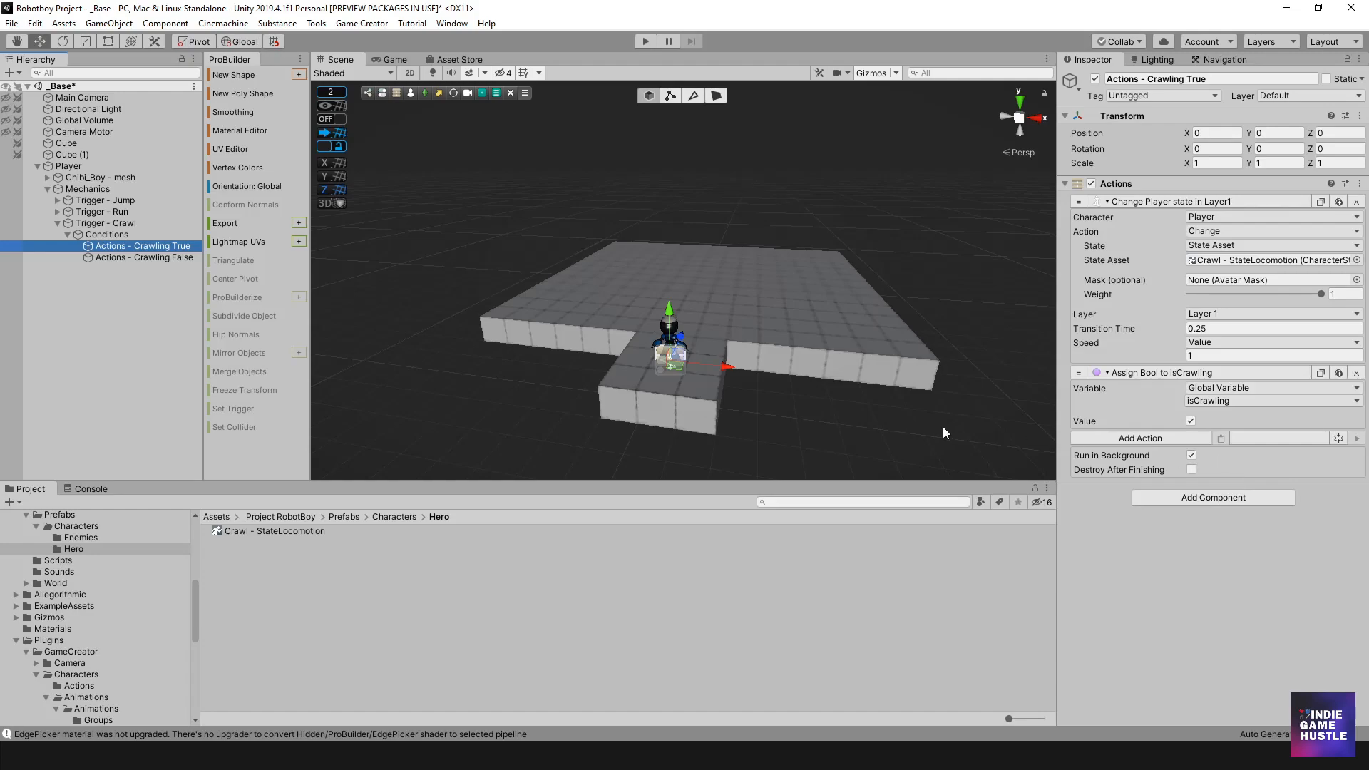
{"action": "left_click", "coordinate": [1156, 434]}
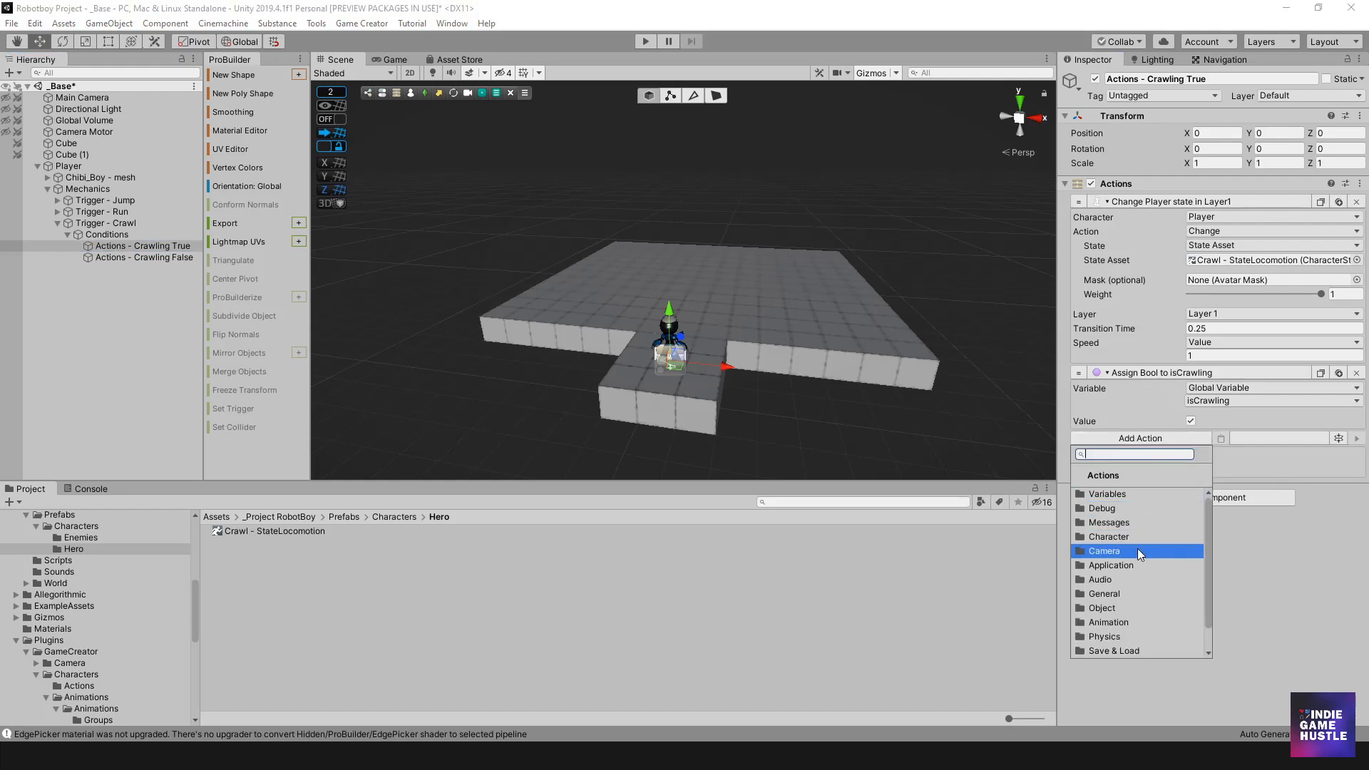
{"action": "left_click", "coordinate": [1123, 538]}
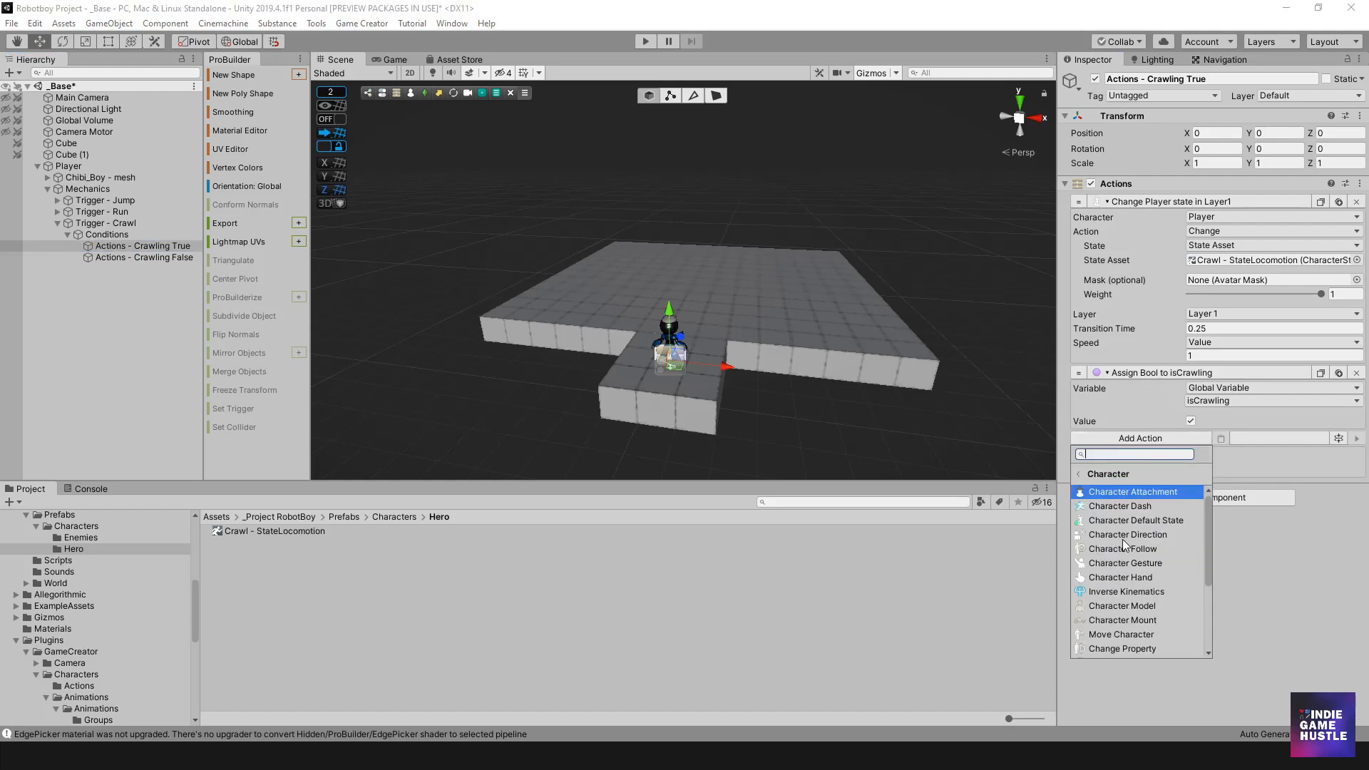
{"action": "scroll", "coordinate": [1205, 531], "scroll_direction": "down", "scroll_amount": 3}
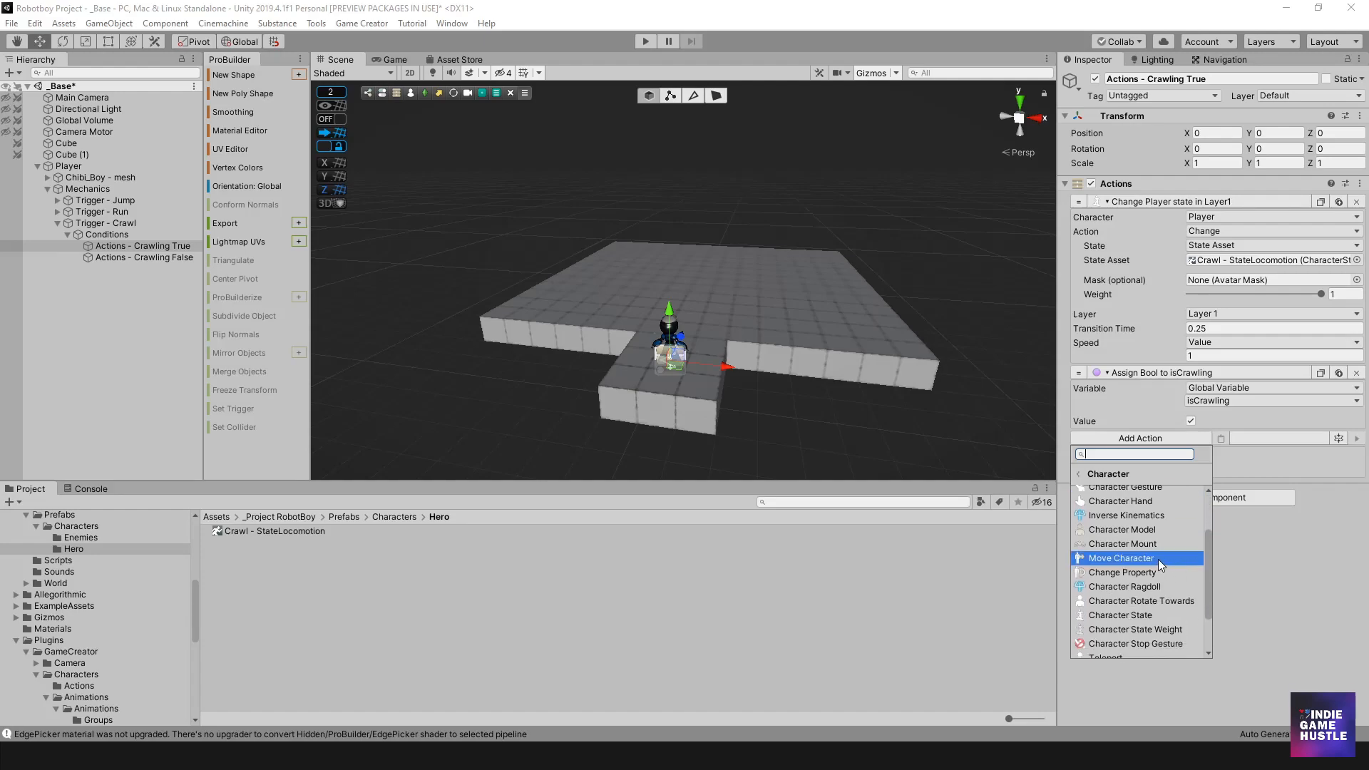
{"action": "left_click", "coordinate": [1141, 565]}
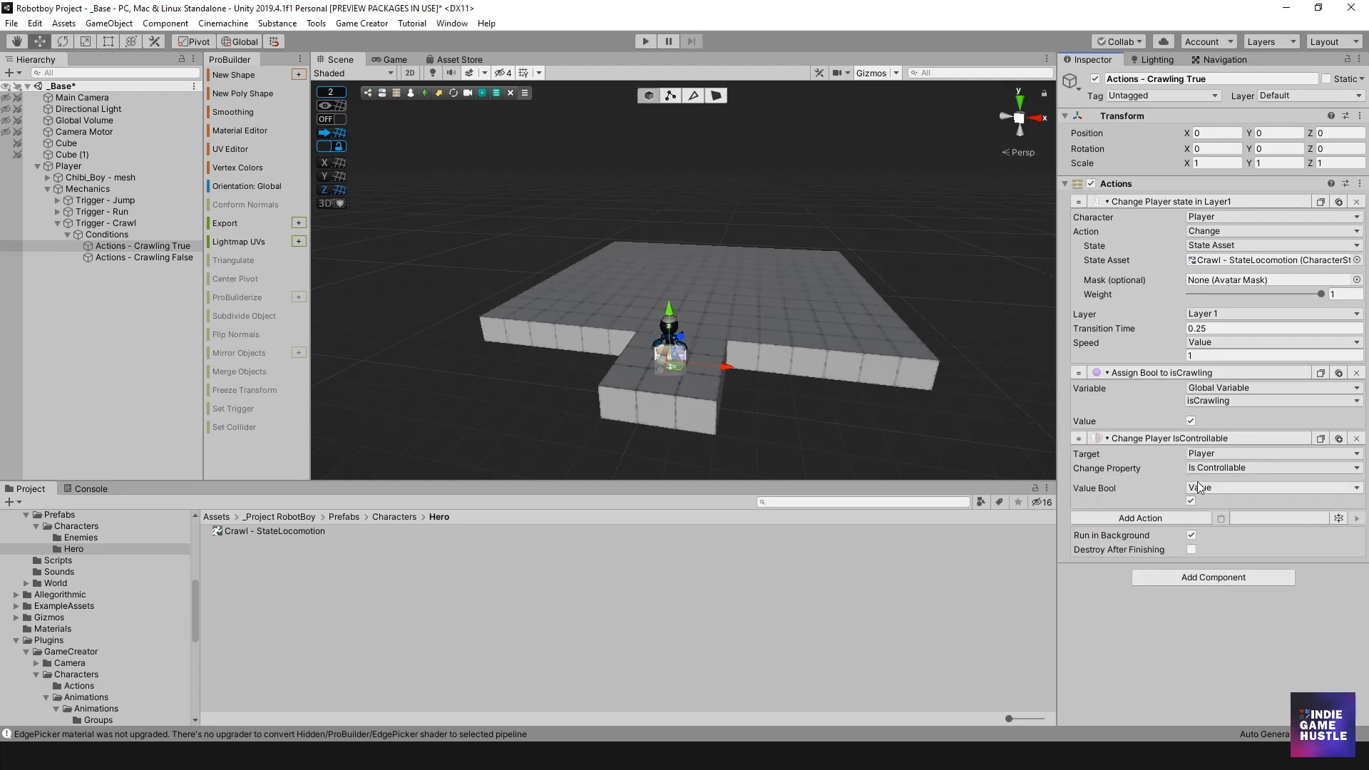
{"action": "left_click", "coordinate": [1219, 467]}
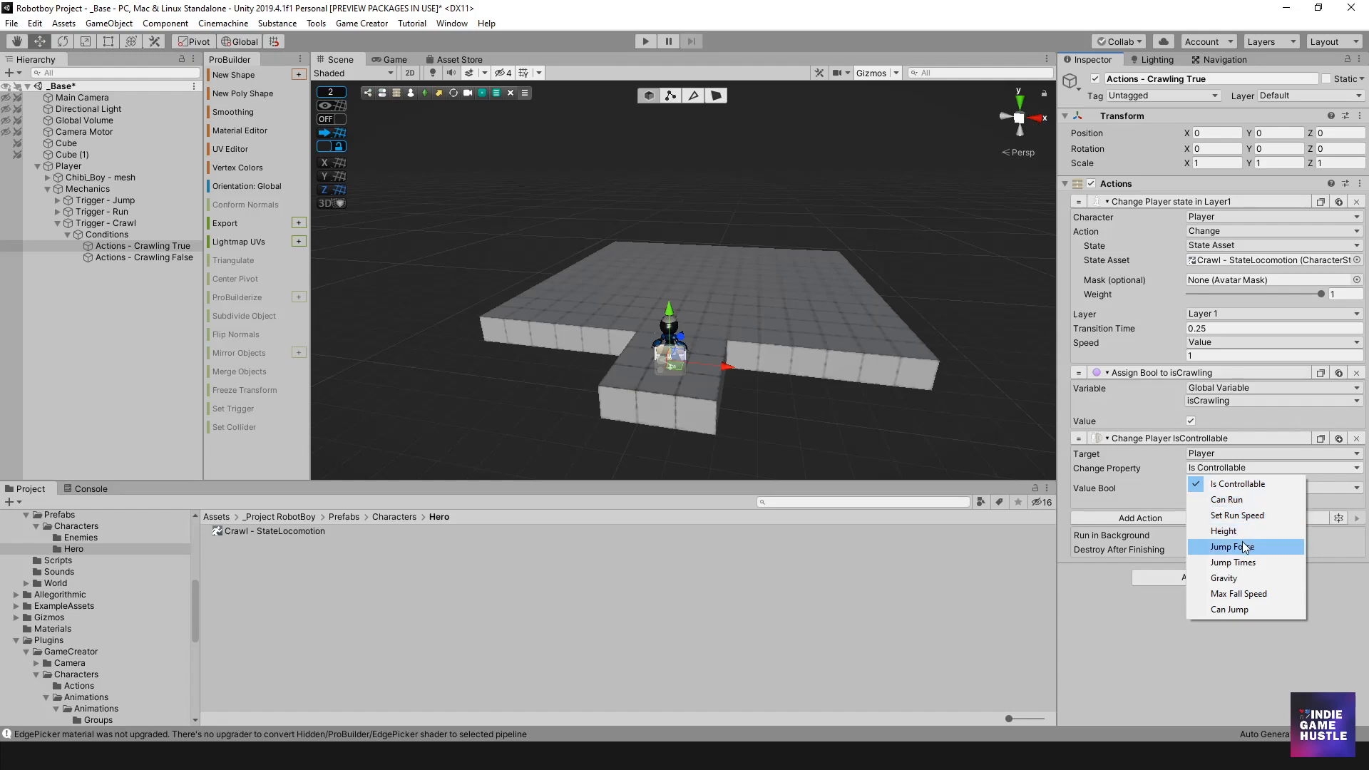
{"action": "left_click", "coordinate": [1245, 611]}
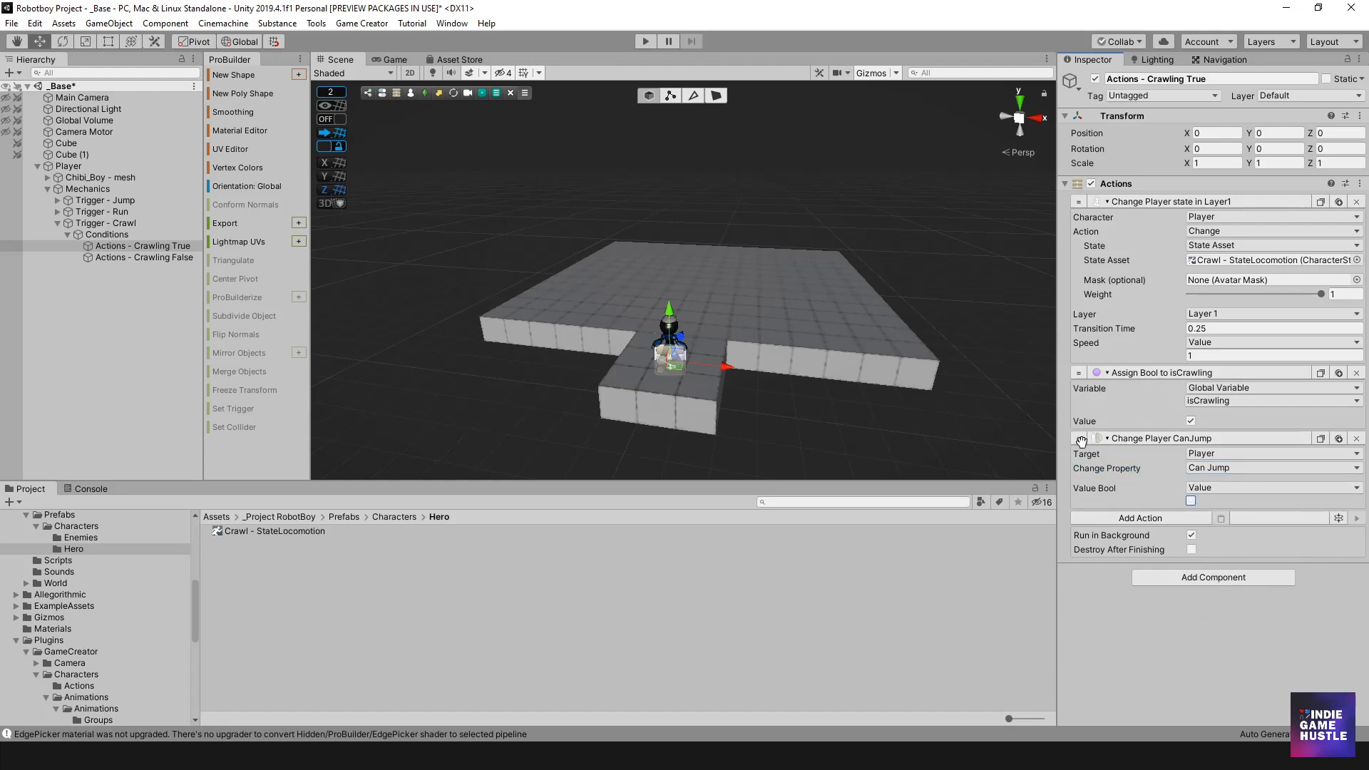
{"action": "left_click_drag", "start_coordinate": [1096, 301], "coordinate": [1099, 199]}
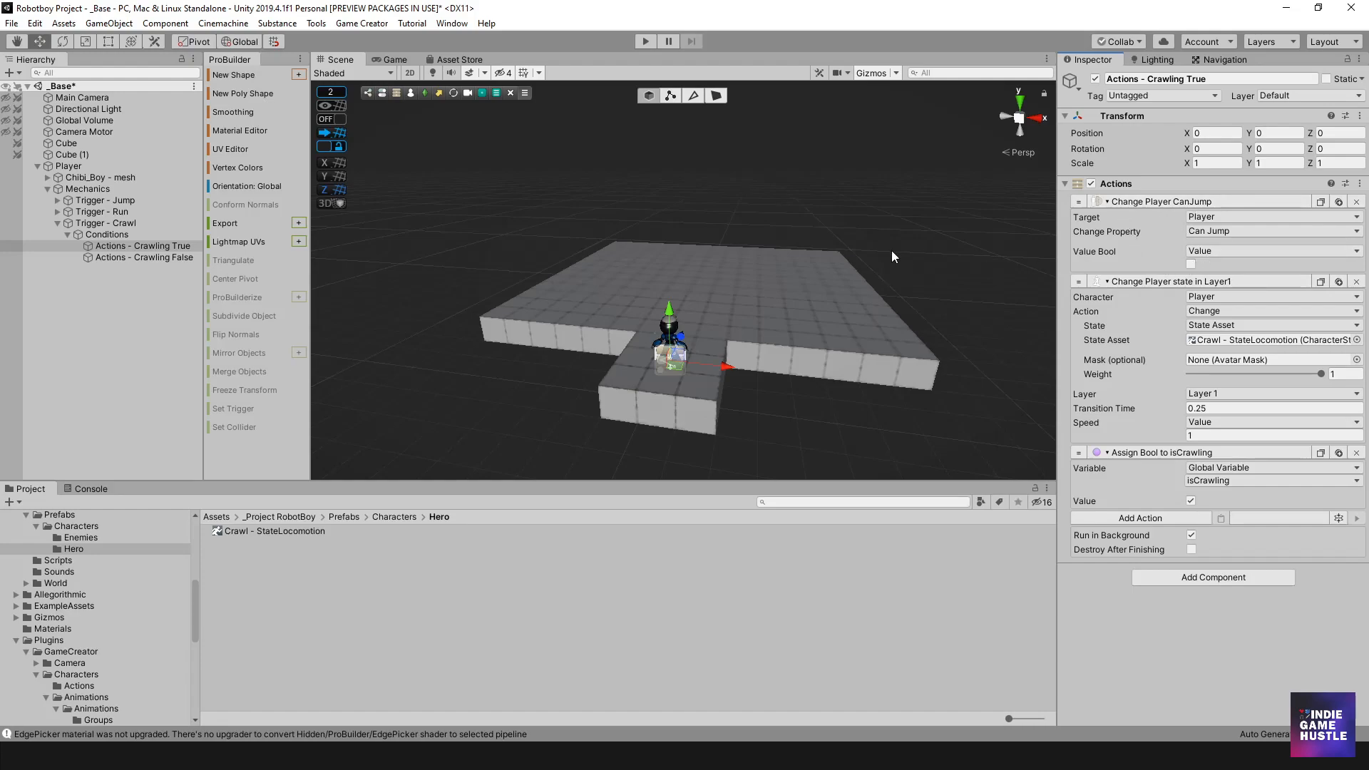
- Run the game, put the player into crawling, and test crawling around the platform in all directions
{"action": "left_click", "coordinate": [643, 42]}
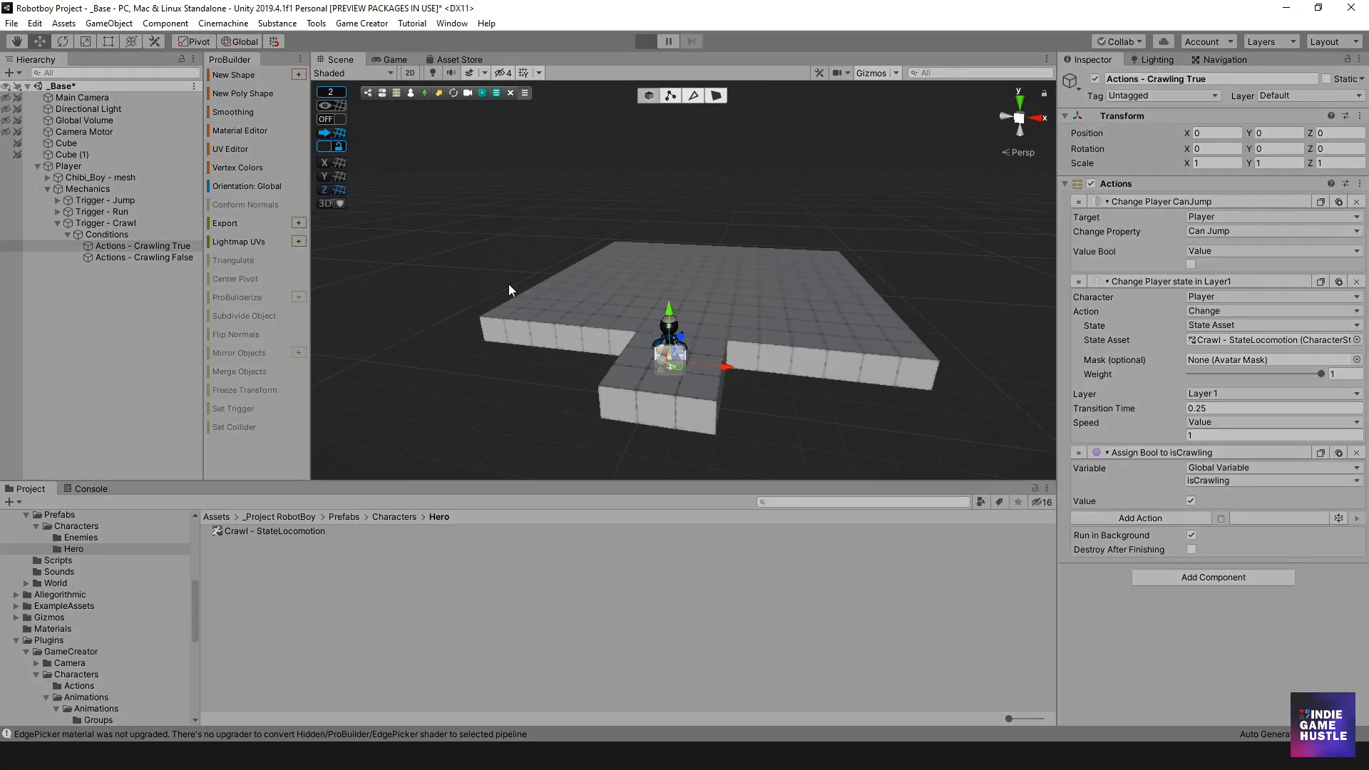
{"action": "key", "text": "w"}
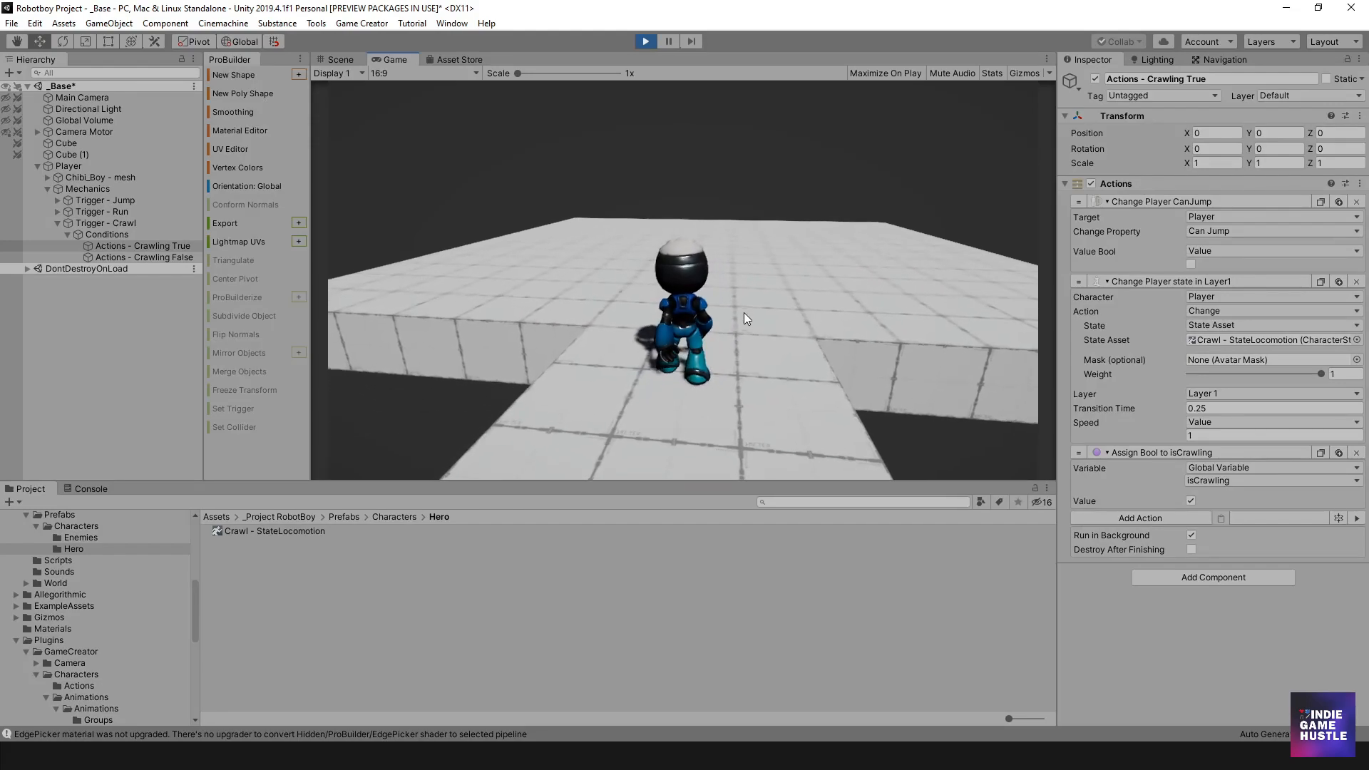
{"action": "key", "text": "c"}
{"action": "key", "text": "d"}
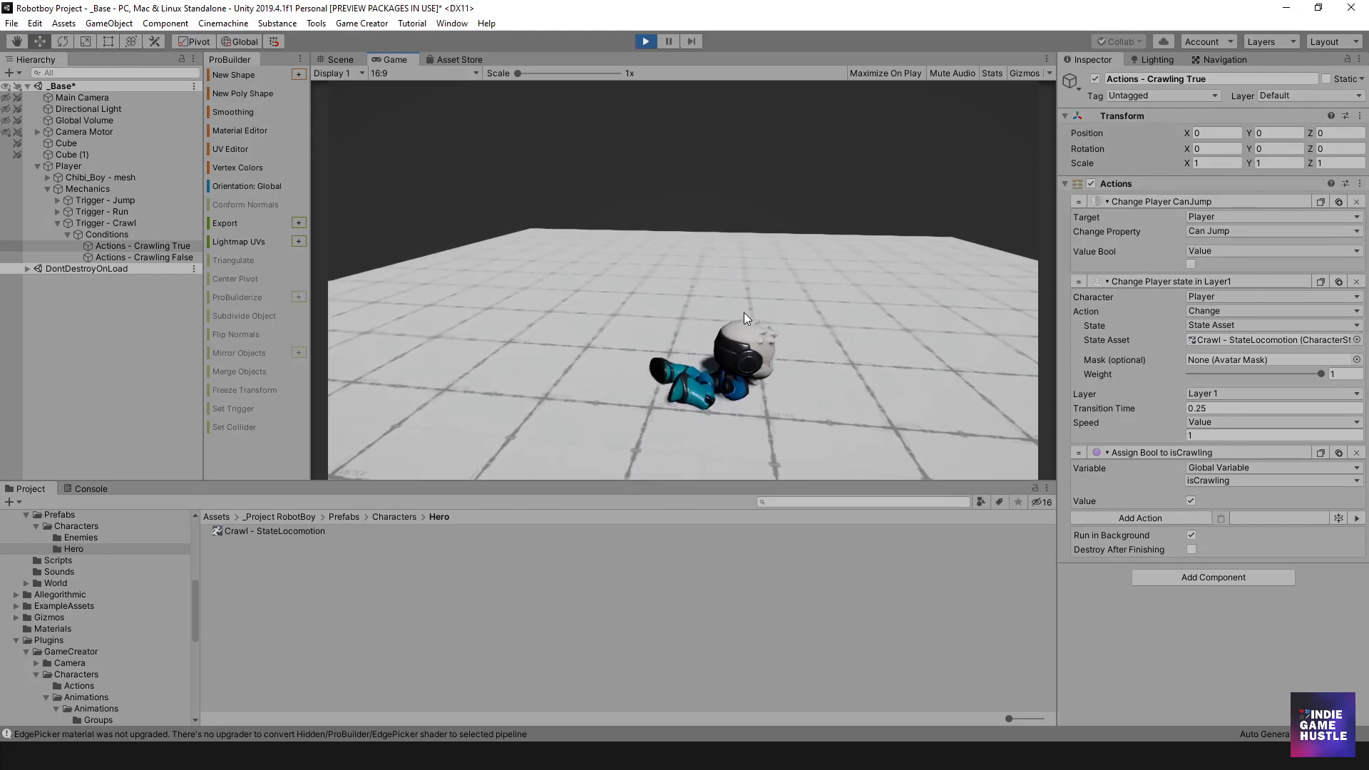
{"action": "key", "text": "w"}
{"action": "key", "text": "d"}
{"action": "key", "text": "s"}
{"action": "key", "text": "a"}
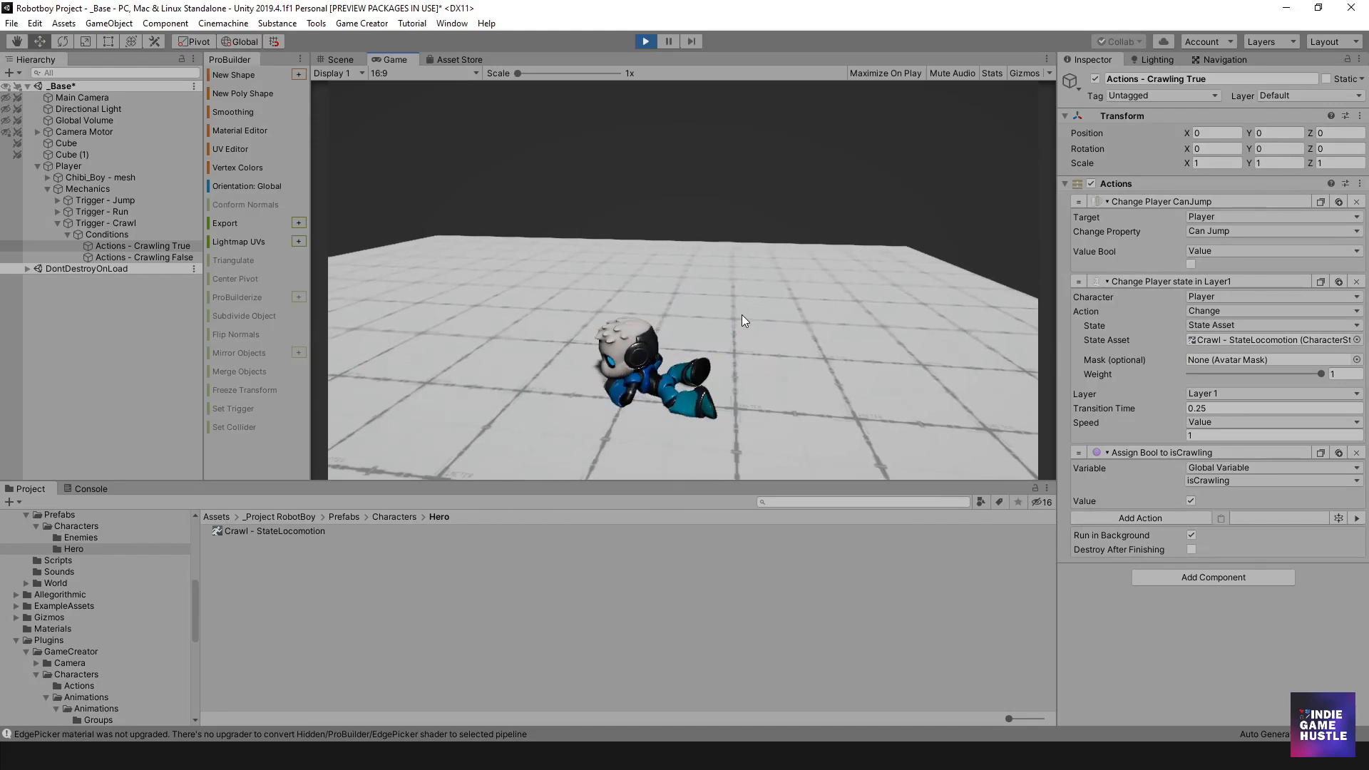
{"action": "key", "text": "w"}
{"action": "key", "text": "a"}
{"action": "key", "text": "s"}
{"action": "key", "text": "d"}
{"action": "key", "text": "w"}
{"action": "key", "text": "a"}
{"action": "key", "text": "s"}
{"action": "key", "text": "d"}
{"action": "key", "text": "w"}
{"action": "key", "text": "a"}
{"action": "key", "text": "s"}
{"action": "key", "text": "d"}
{"action": "key", "text": "s"}
{"action": "key", "text": "s"}
{"action": "key", "text": "d"}
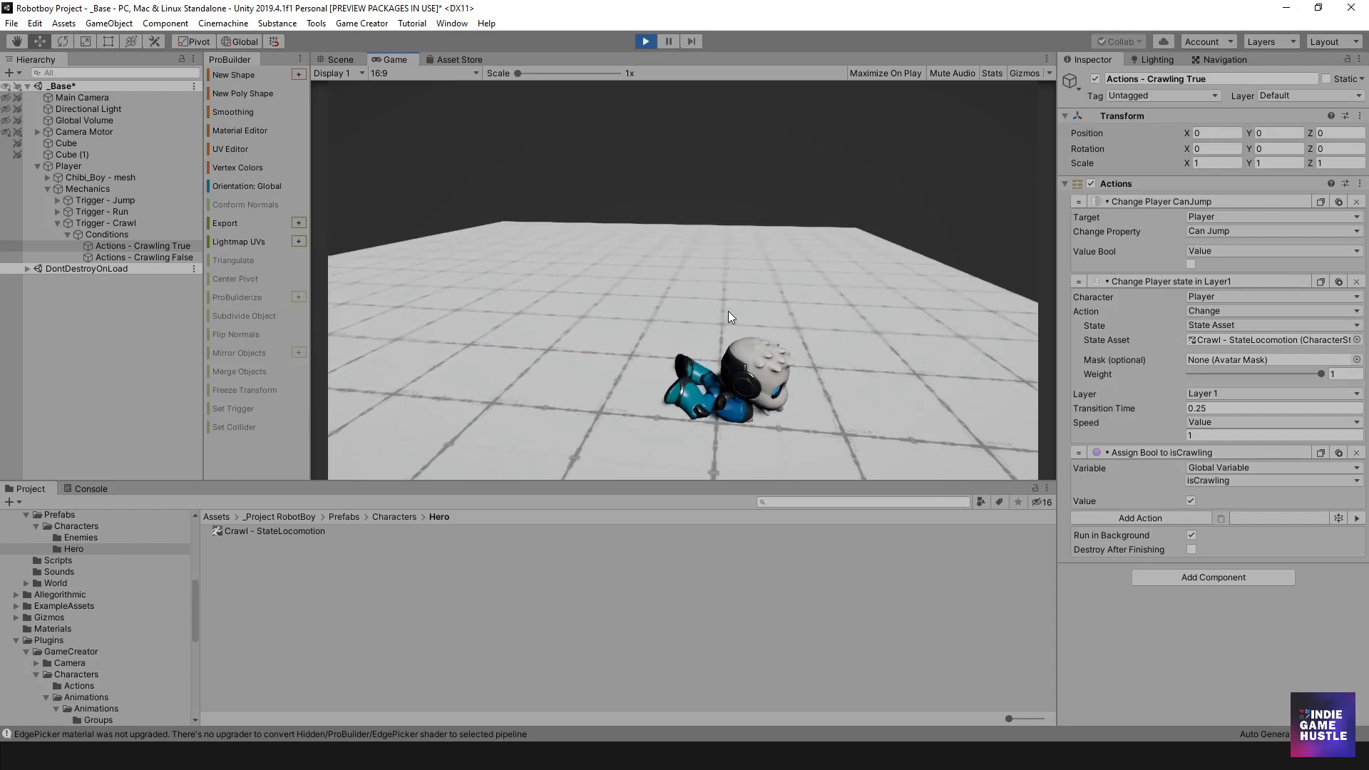
{"action": "key", "text": "s"}
{"action": "key", "text": "a"}
{"action": "key", "text": "w"}
{"action": "key", "text": "d"}
{"action": "key", "text": "w"}
{"action": "key", "text": "a"}
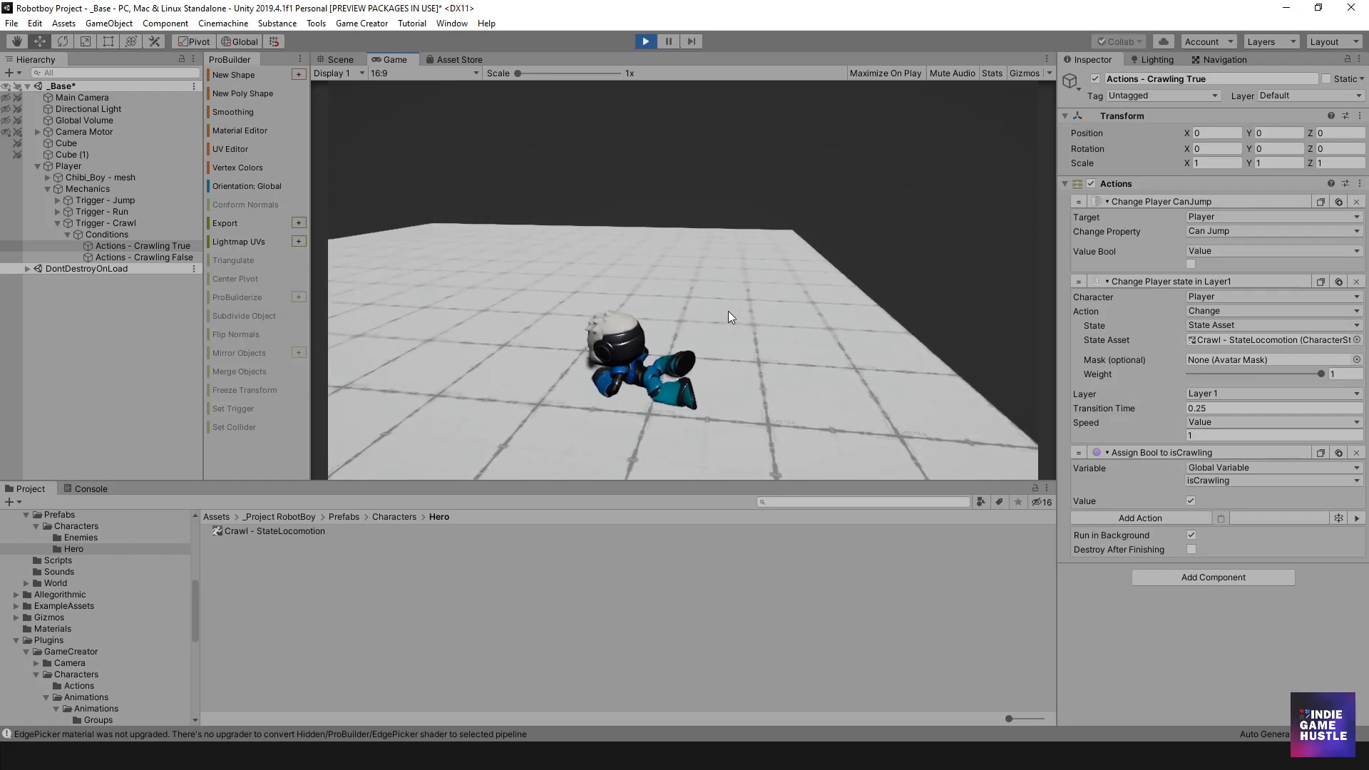
- Toggle crawling off, test the player's upright movement in several directions, and stop the game
{"action": "key", "text": "c"}
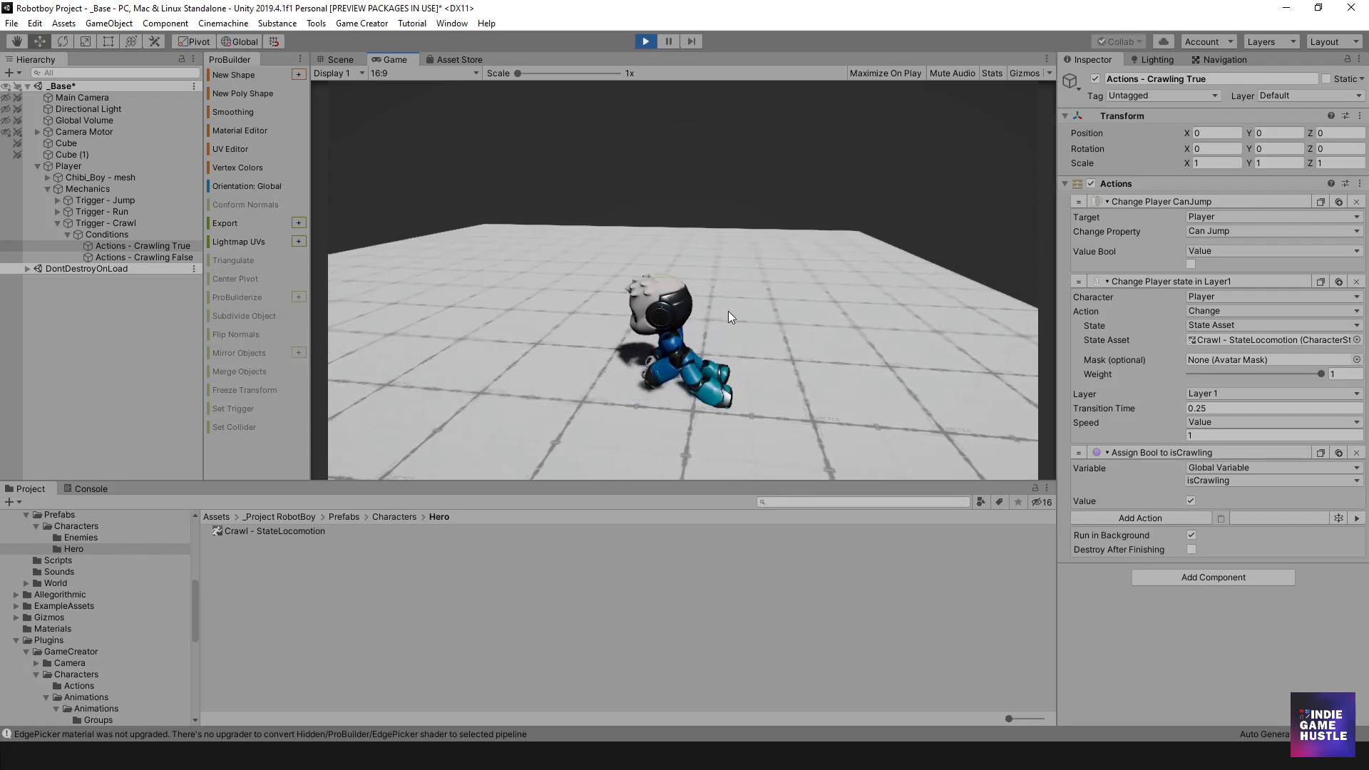
{"action": "key", "text": "a"}
{"action": "key", "text": "w"}
{"action": "key", "text": "d"}
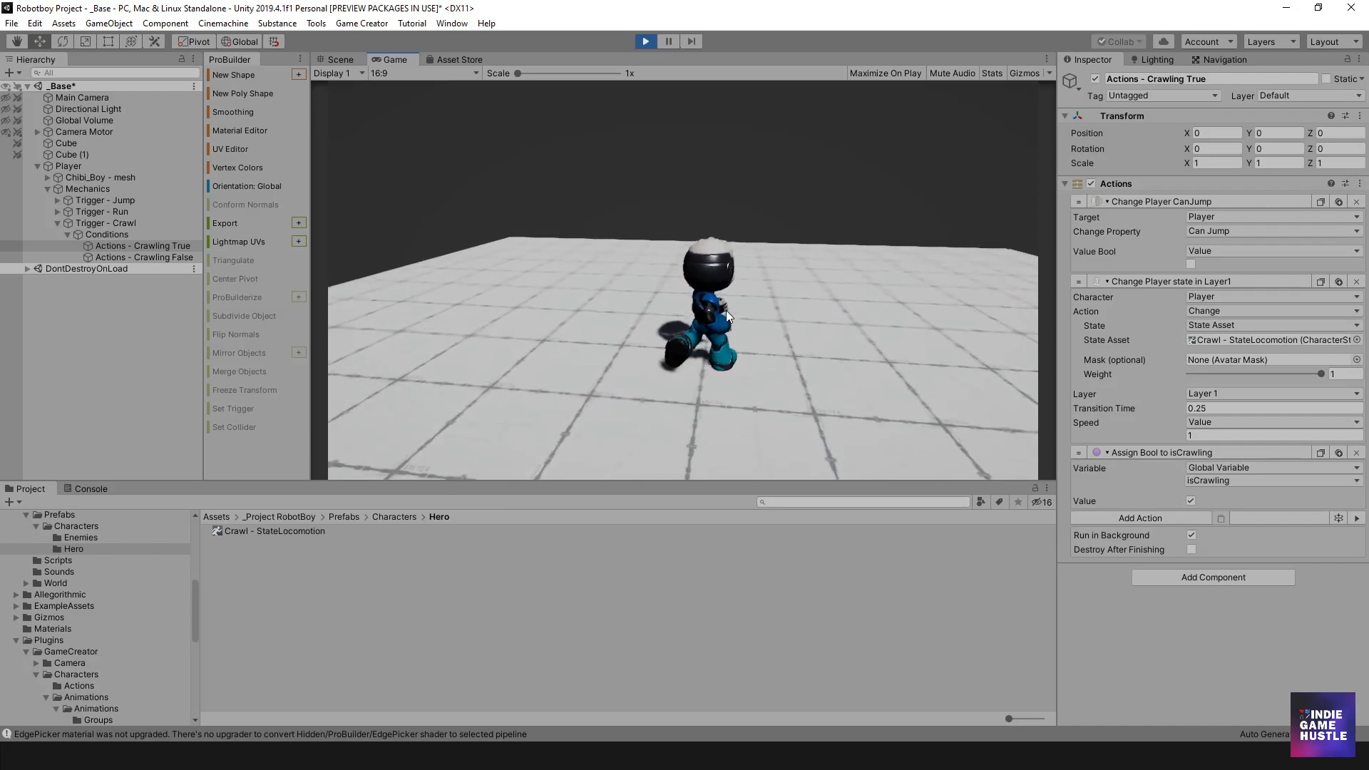
{"action": "key", "text": "s"}
{"action": "key", "text": "a"}
{"action": "key", "text": "d"}
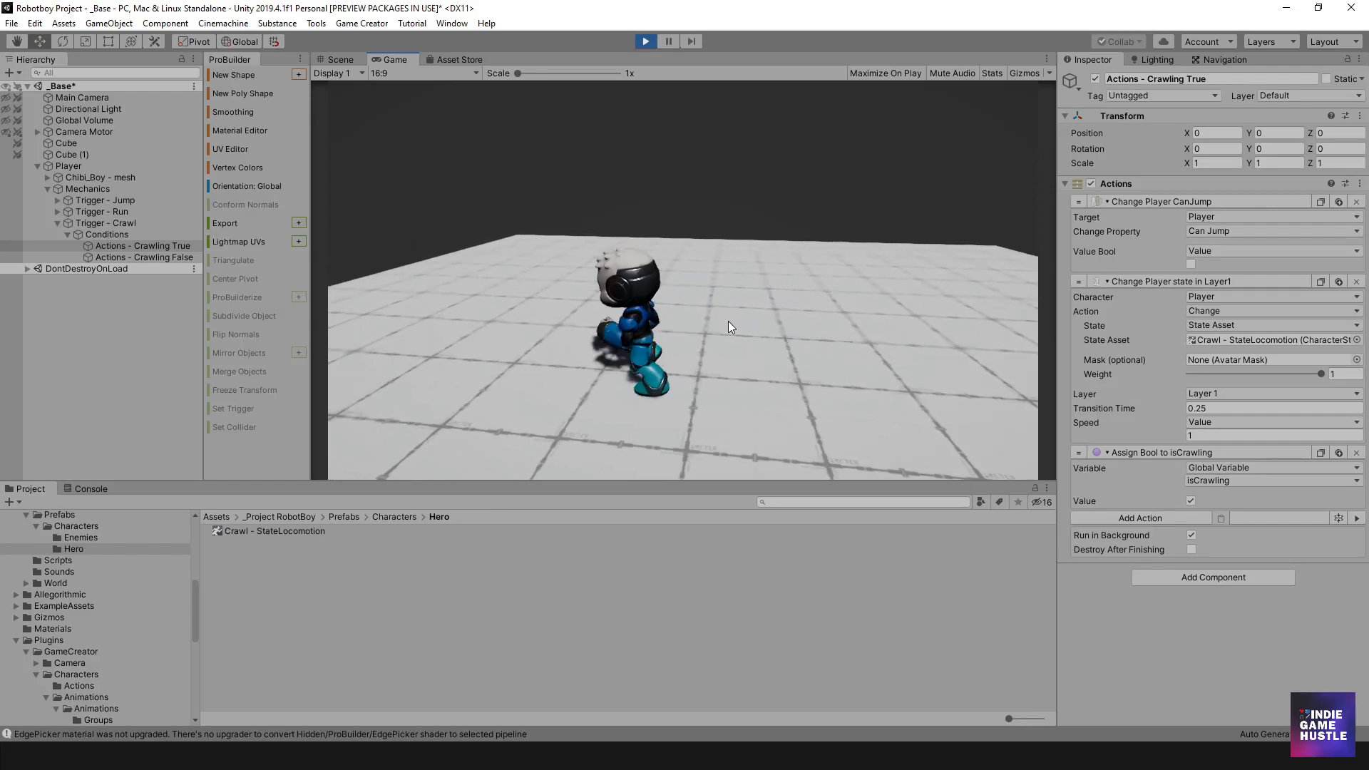
{"action": "left_click", "coordinate": [644, 42]}
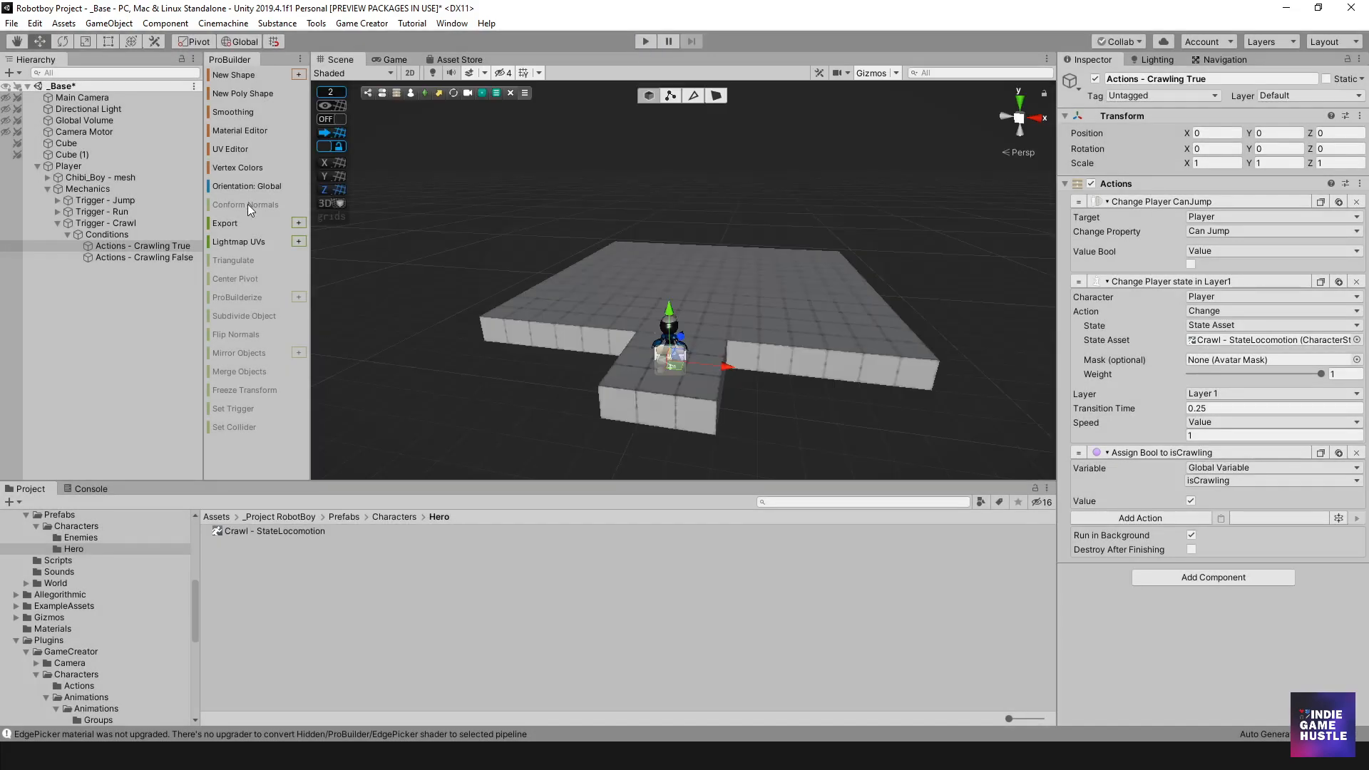
- Add a character Change Property action to Actions - Crawling False with the player's Can Jump enabled, and place it first in the action list
{"action": "left_click", "coordinate": [165, 257]}
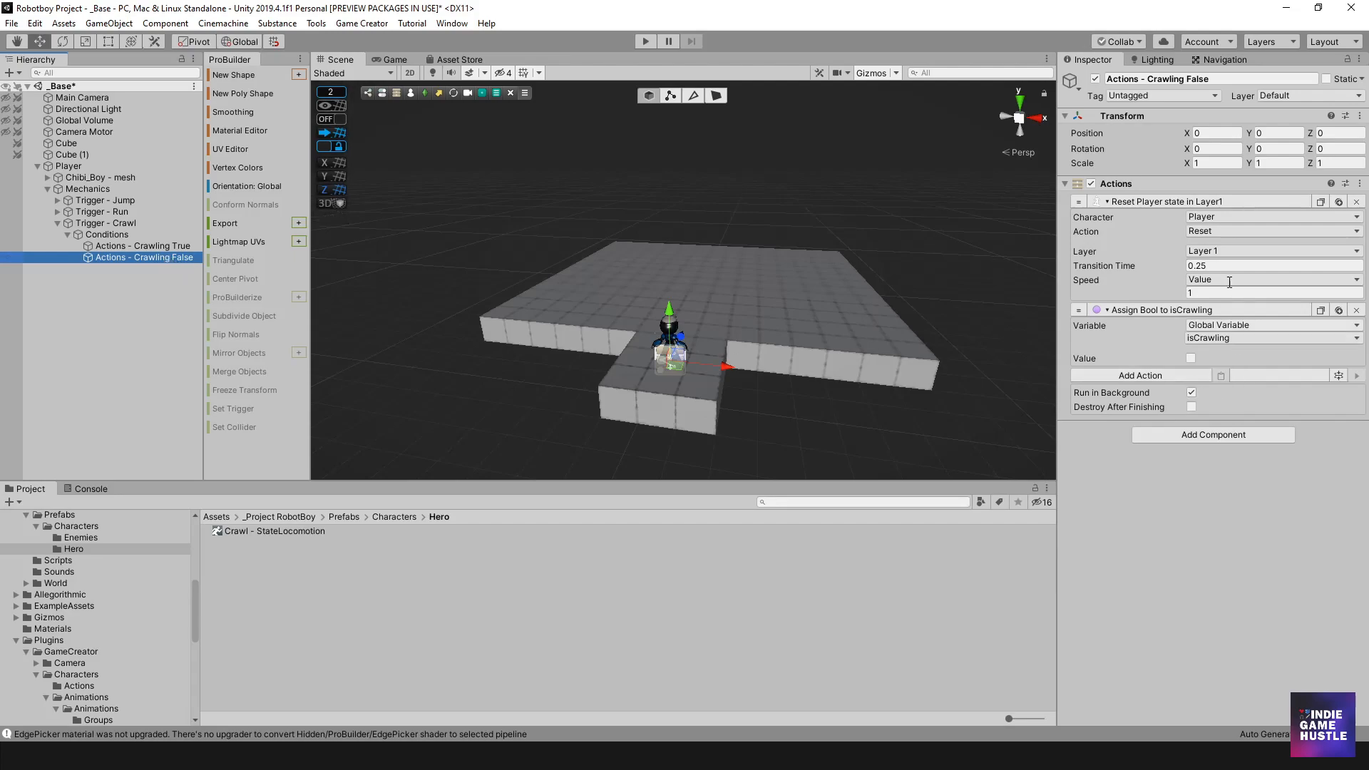
{"action": "left_click", "coordinate": [1158, 378]}
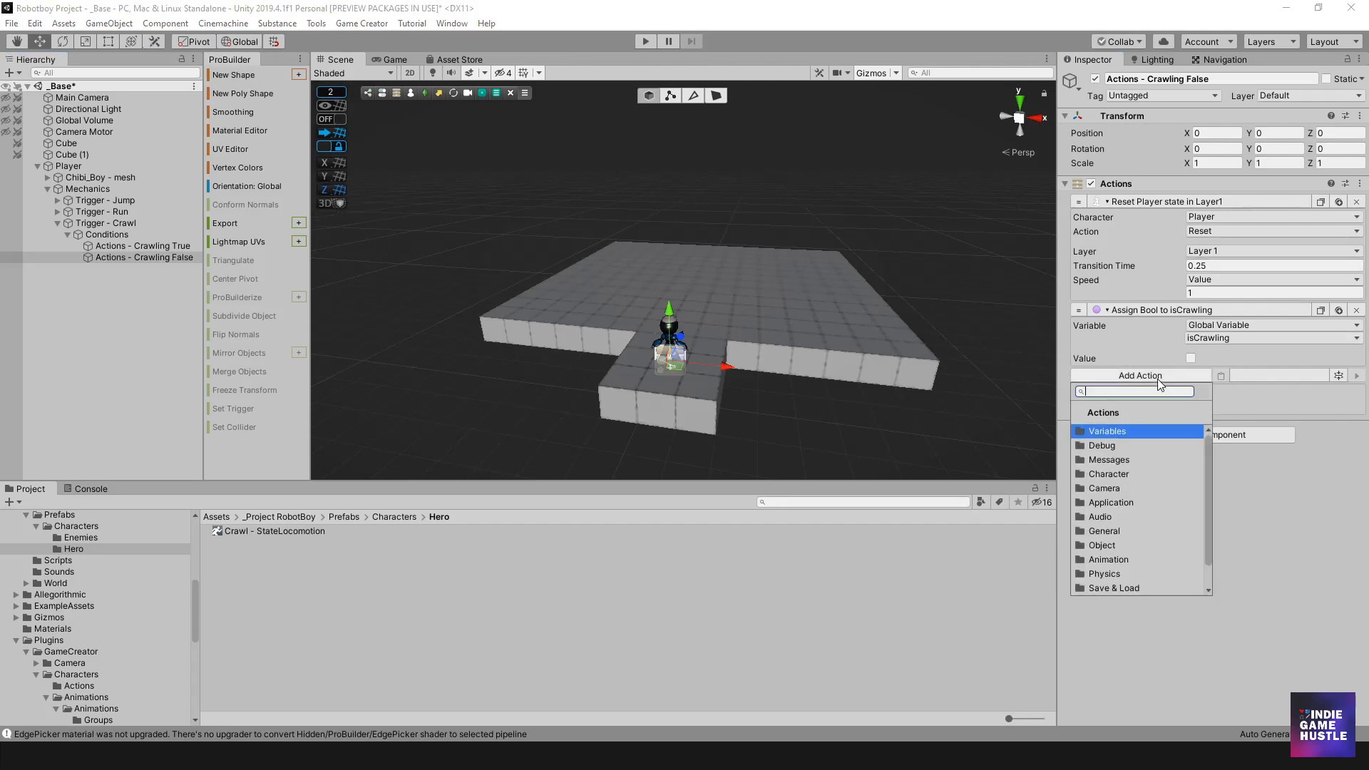
{"action": "left_click", "coordinate": [1143, 472]}
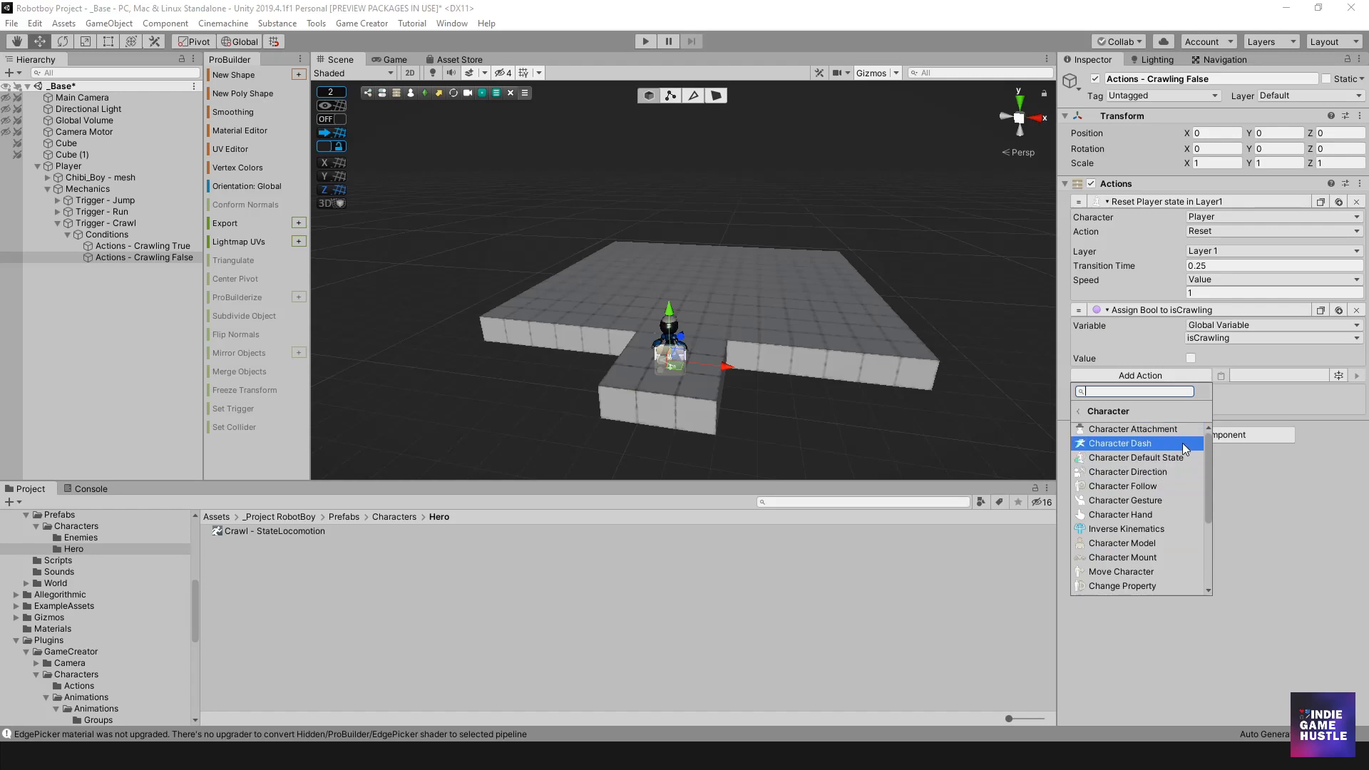
{"action": "left_click", "coordinate": [1136, 584]}
{"action": "left_click", "coordinate": [1218, 404]}
{"action": "left_click", "coordinate": [1229, 547]}
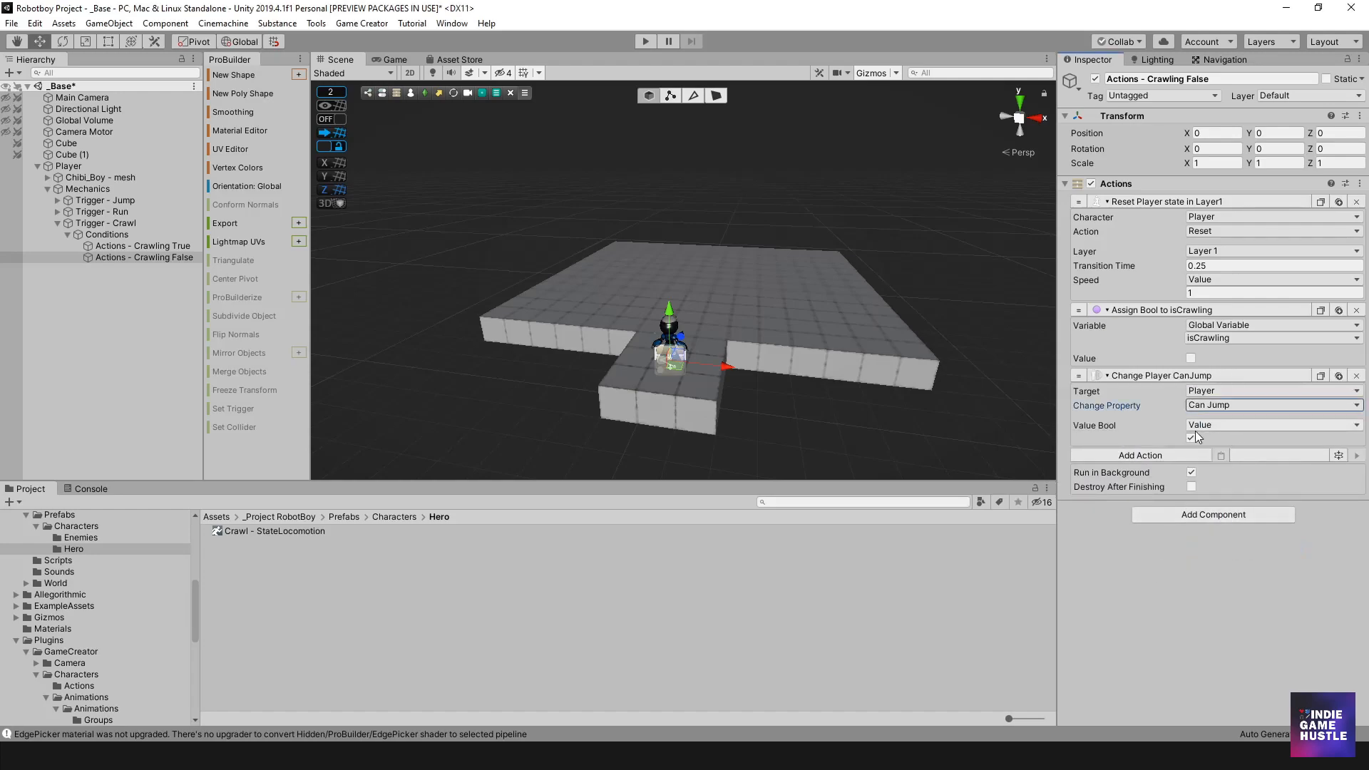
{"action": "left_click_drag", "start_coordinate": [1079, 377], "coordinate": [1093, 196]}
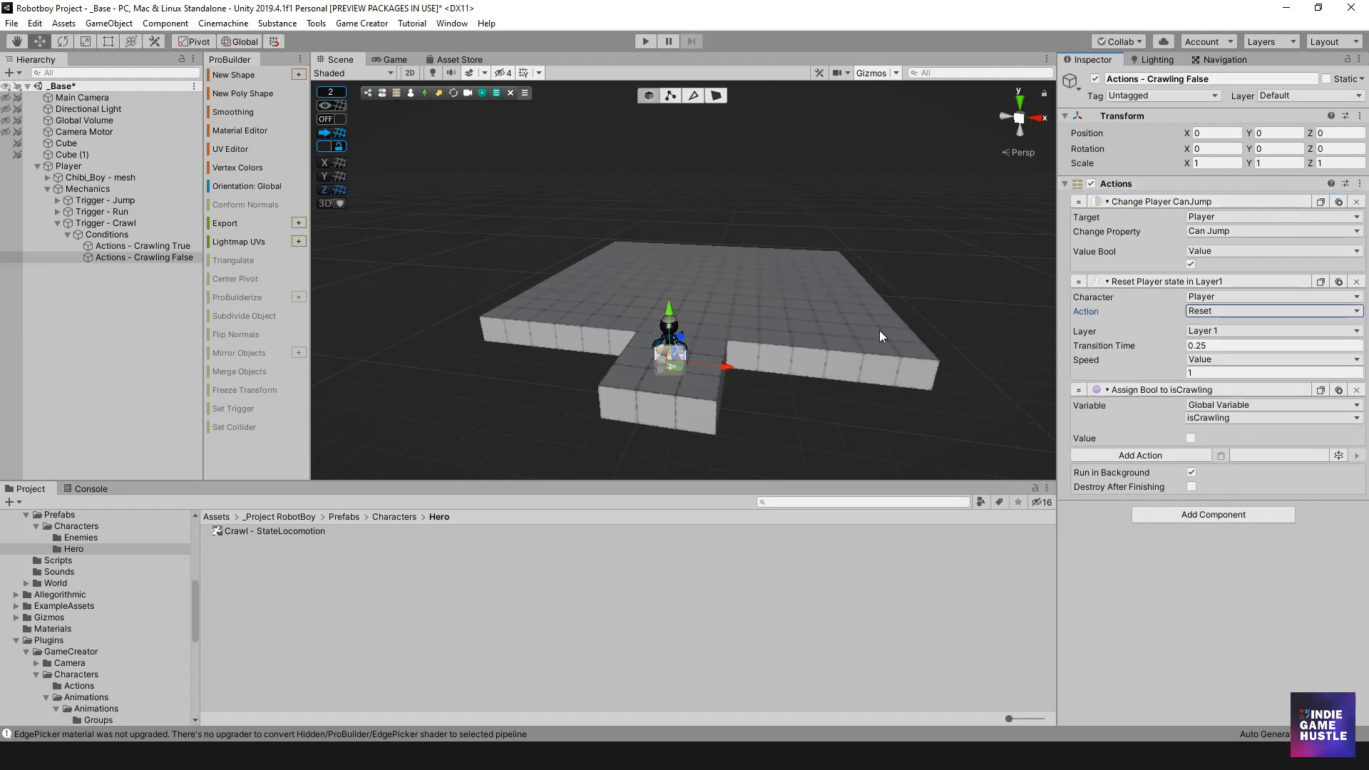
- Run the game, put the player into crawling, and crawl around the platform in all directions
{"action": "left_click", "coordinate": [646, 41]}
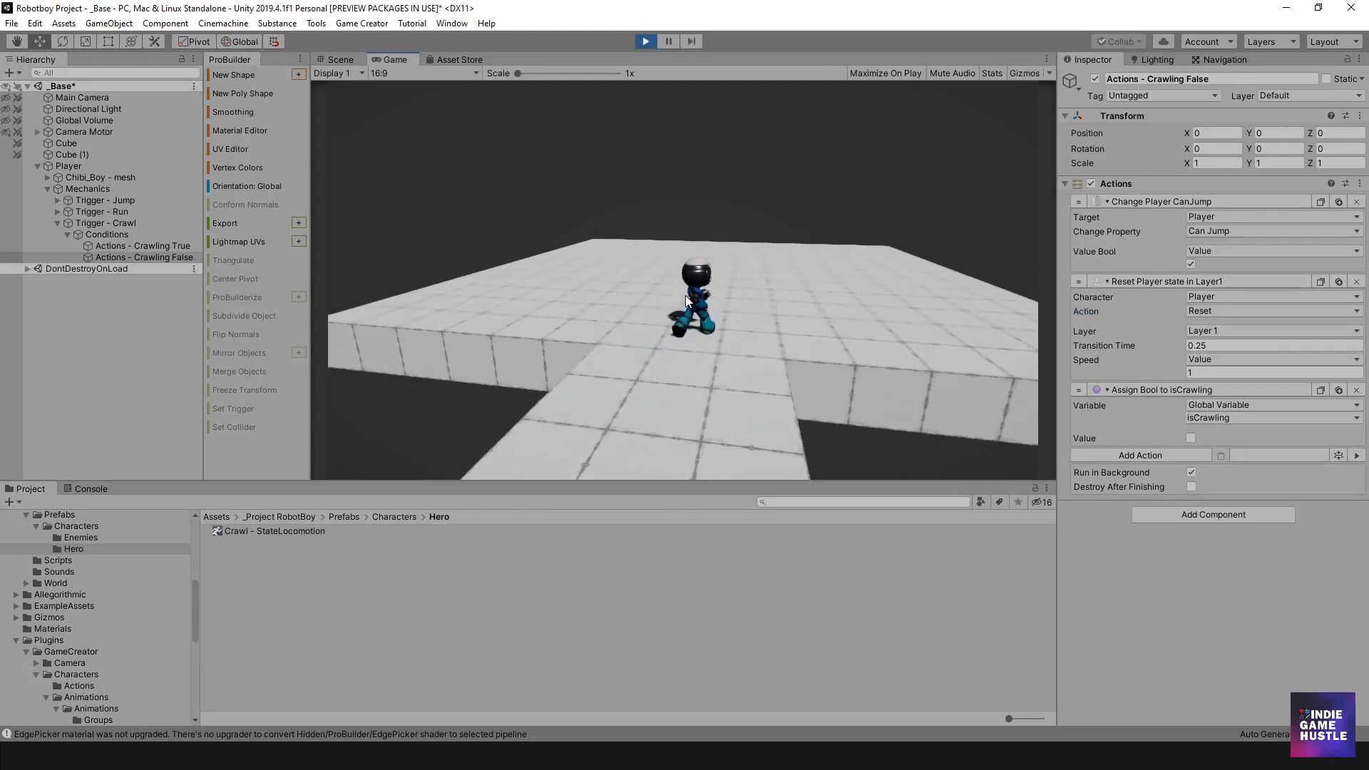
{"action": "key", "text": "c"}
{"action": "key", "text": "d"}
{"action": "key", "text": "s"}
{"action": "key", "text": "a"}
{"action": "key", "text": "w"}
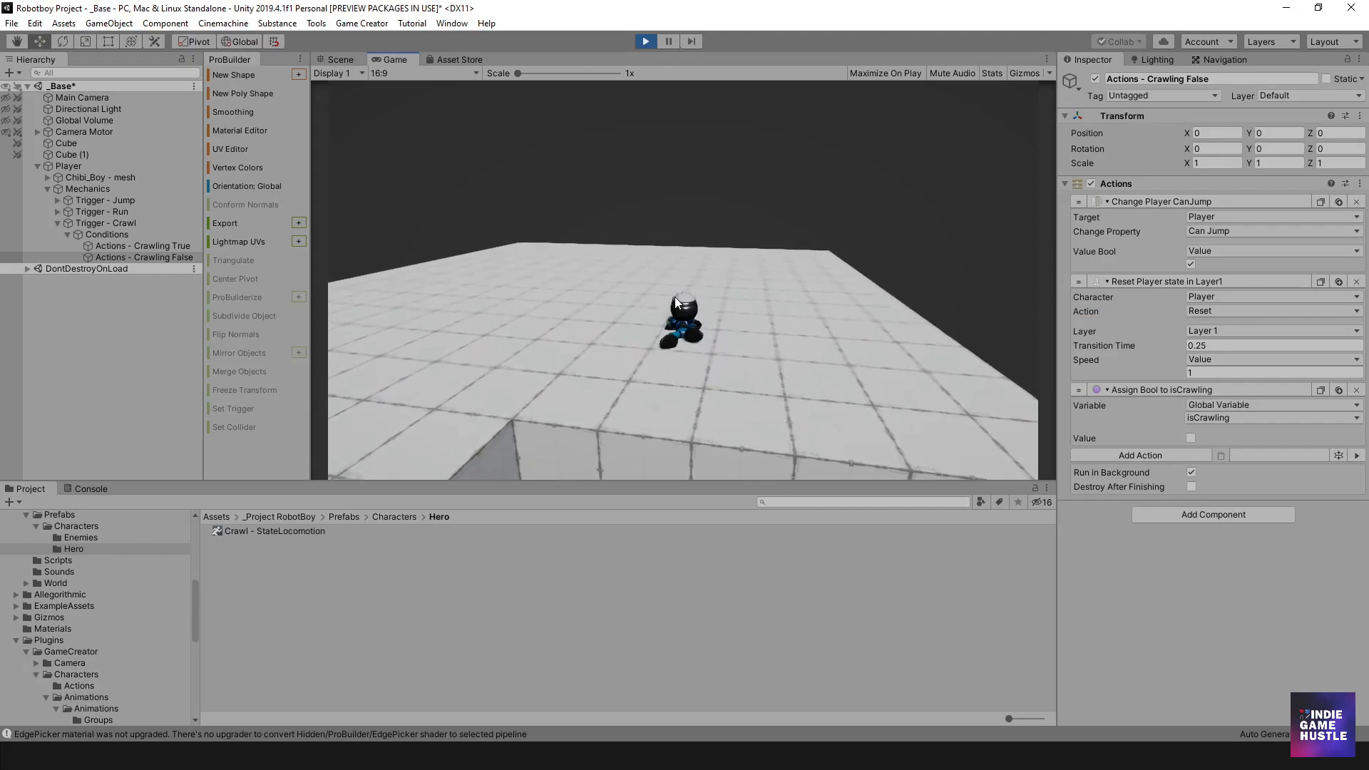
- Toggle crawling off and on repeatedly, testing the player's jump between crawls
{"action": "key", "text": "a"}
{"action": "key", "text": "c"}
{"action": "key", "text": "space"}
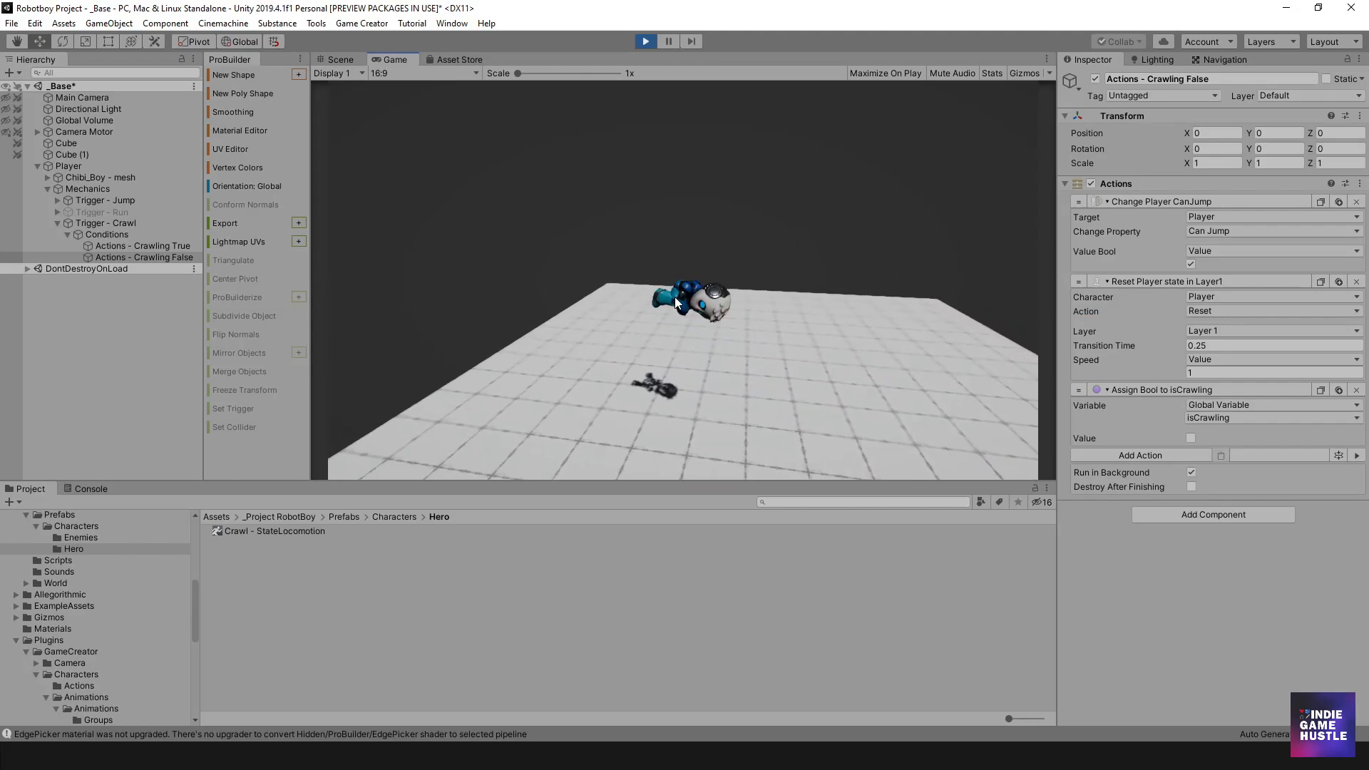
{"action": "key", "text": "c"}
{"action": "key", "text": "d"}
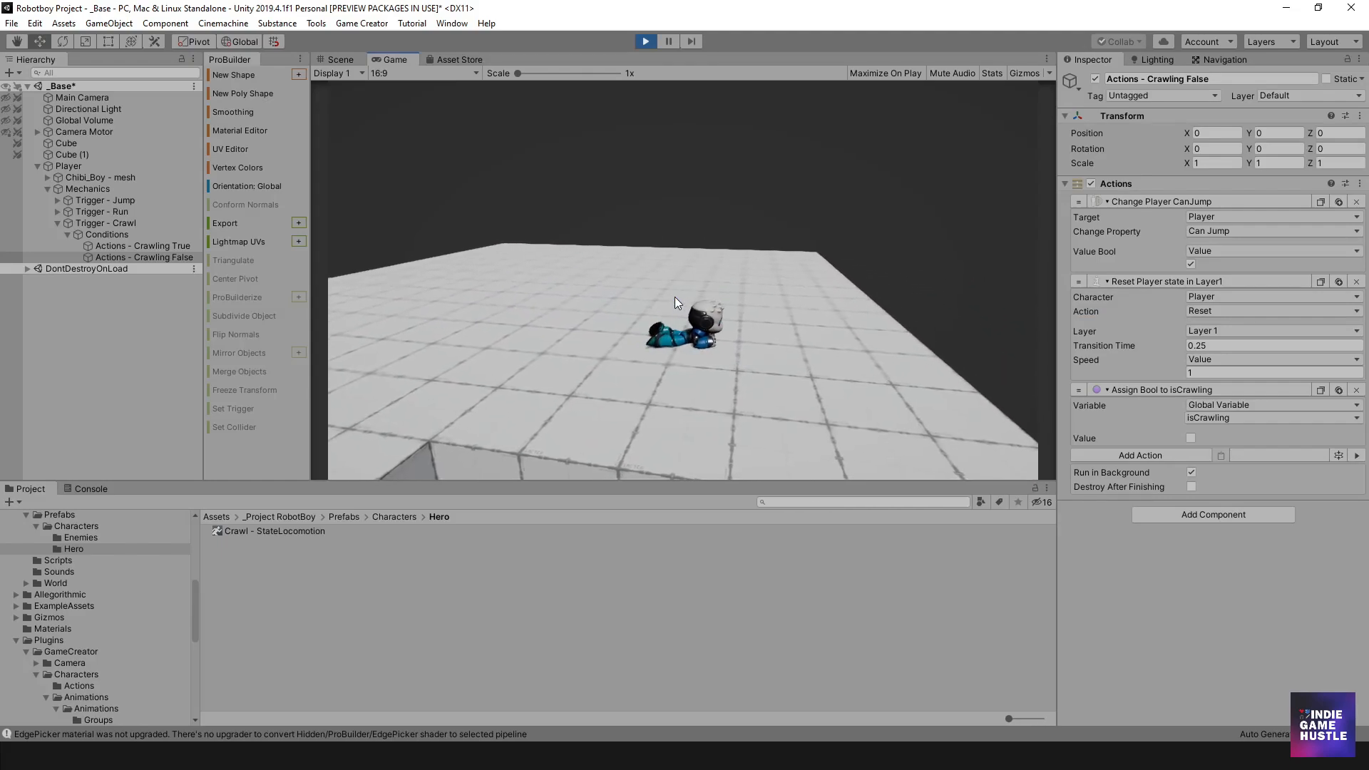
{"action": "key", "text": "c"}
{"action": "key", "text": "space"}
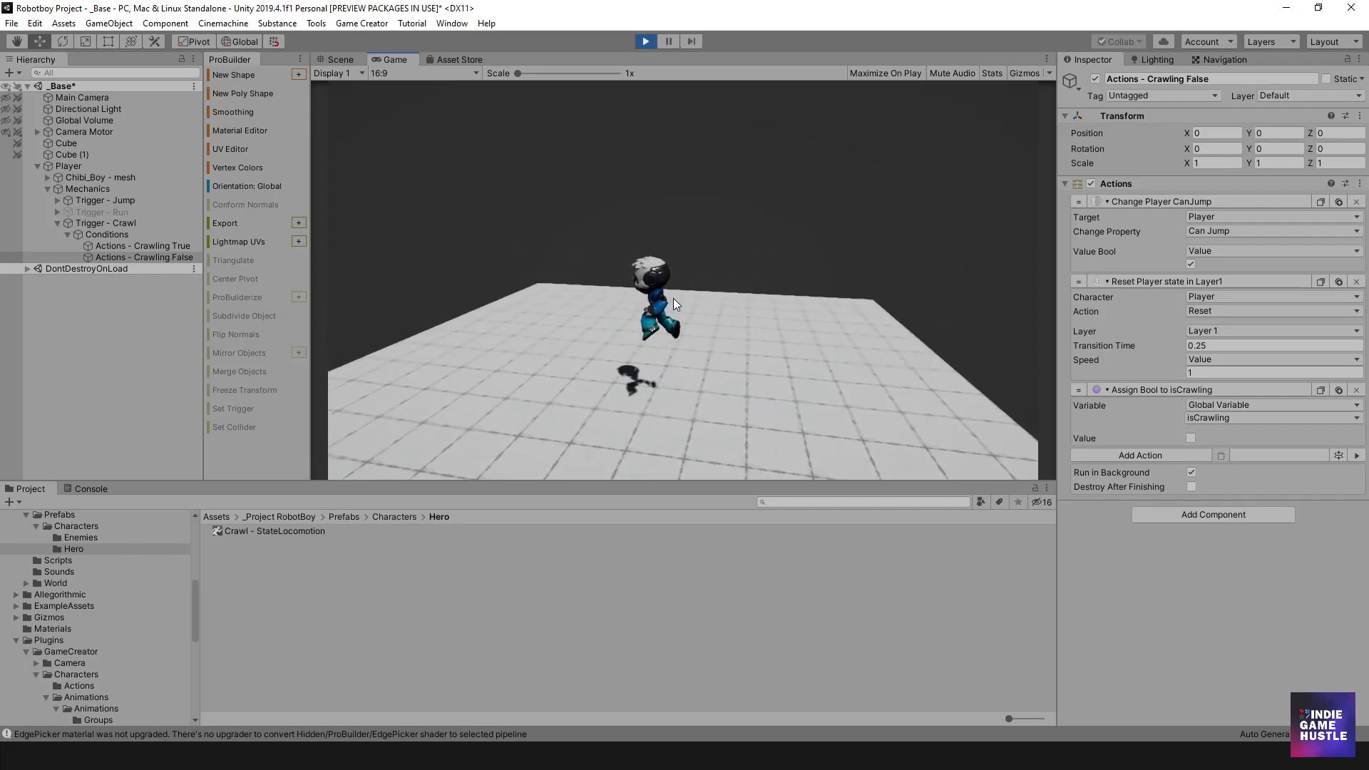
{"action": "key", "text": "c"}
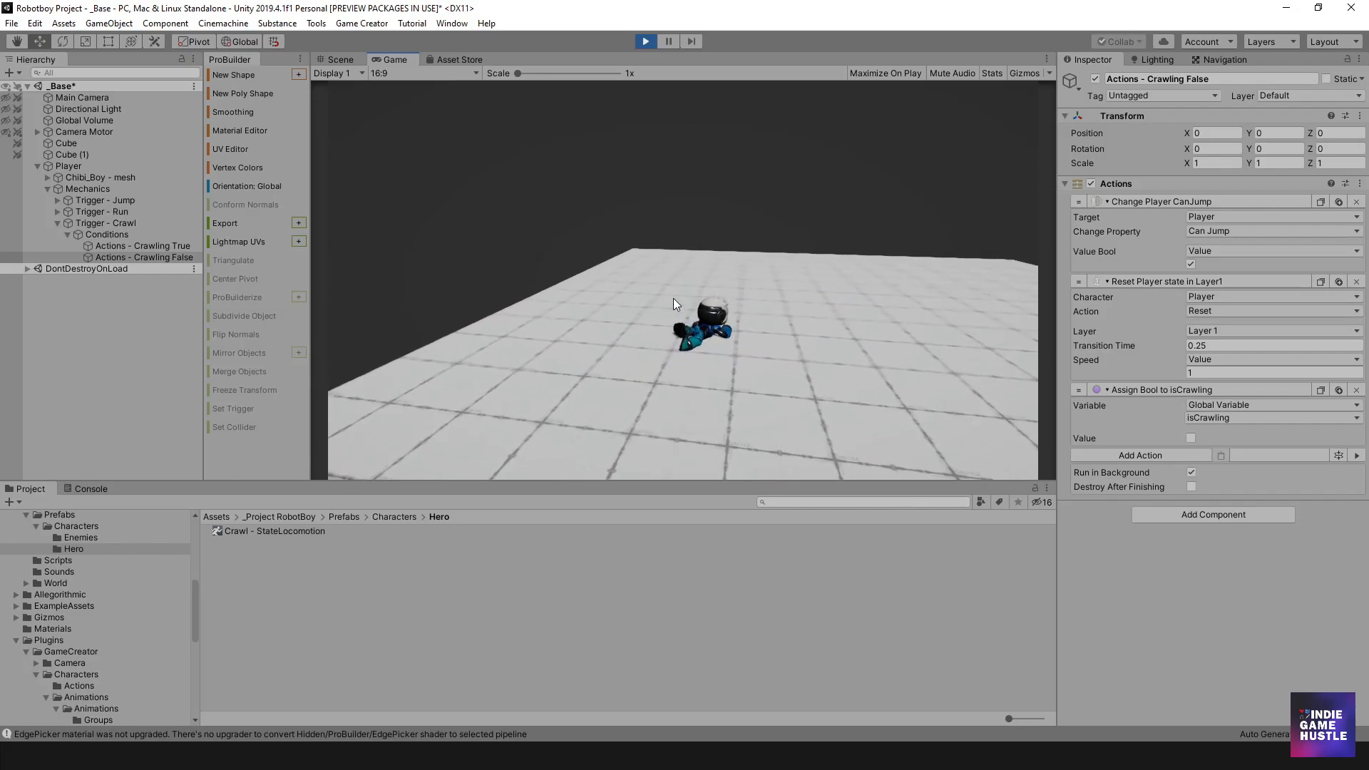
{"action": "key", "text": "c"}
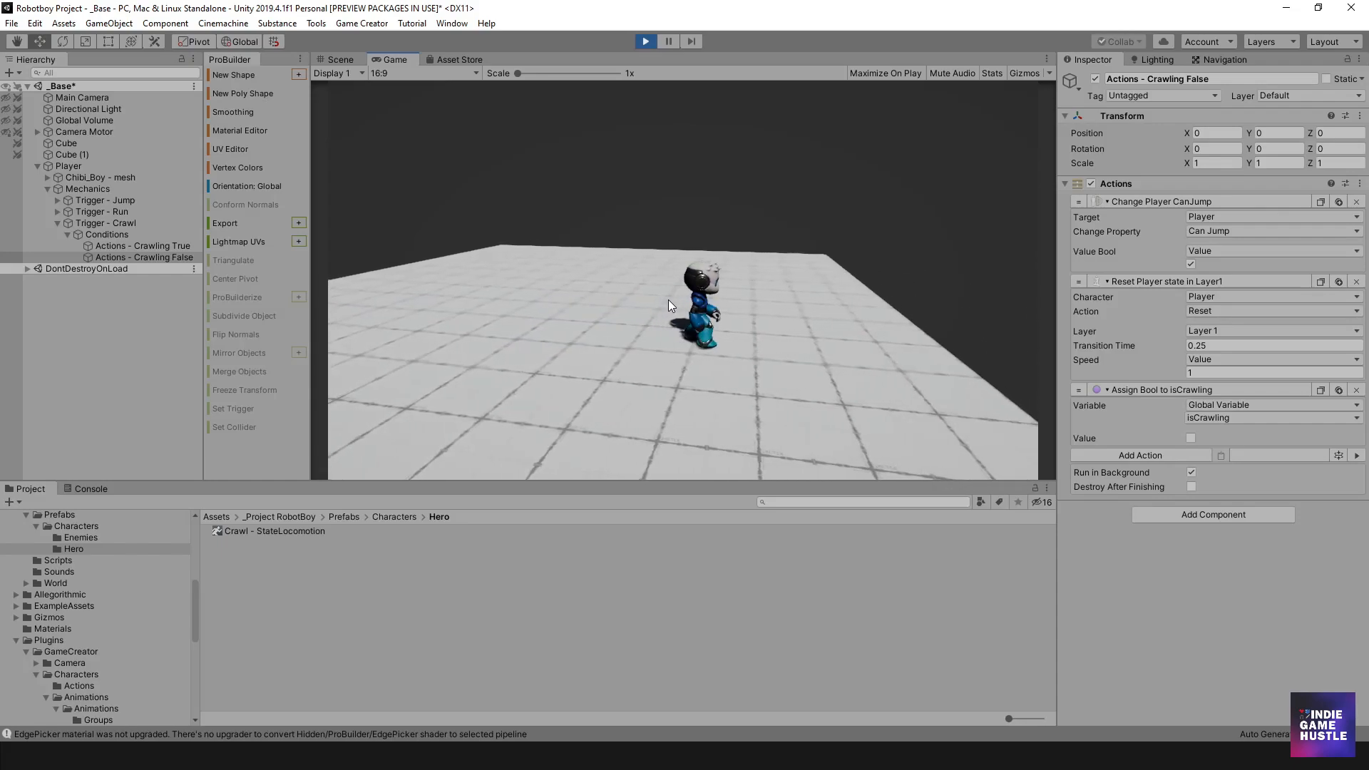
- Crawl the player across the platform and over its edge, and stop the game
{"action": "key", "text": "c"}
{"action": "key", "text": "a"}
{"action": "key", "text": "w"}
{"action": "key", "text": "d"}
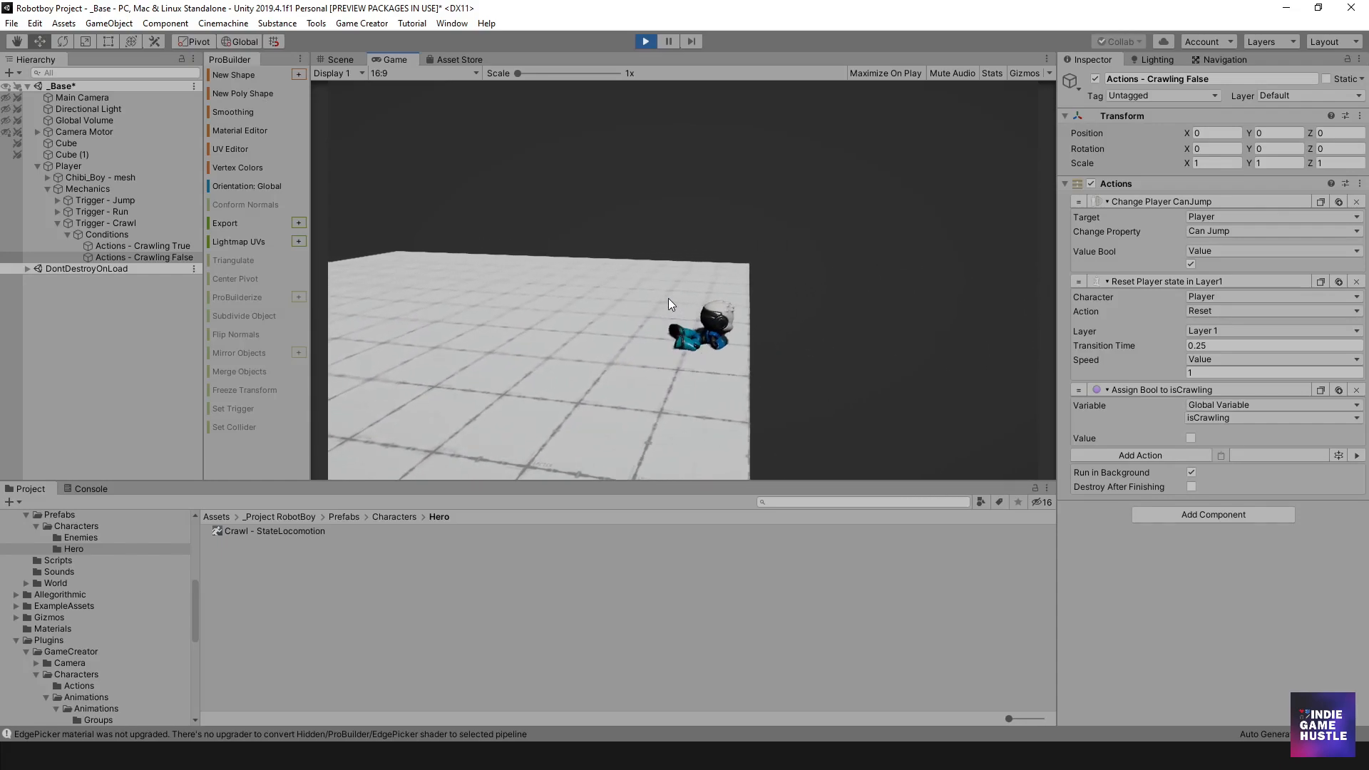
{"action": "key", "text": "d"}
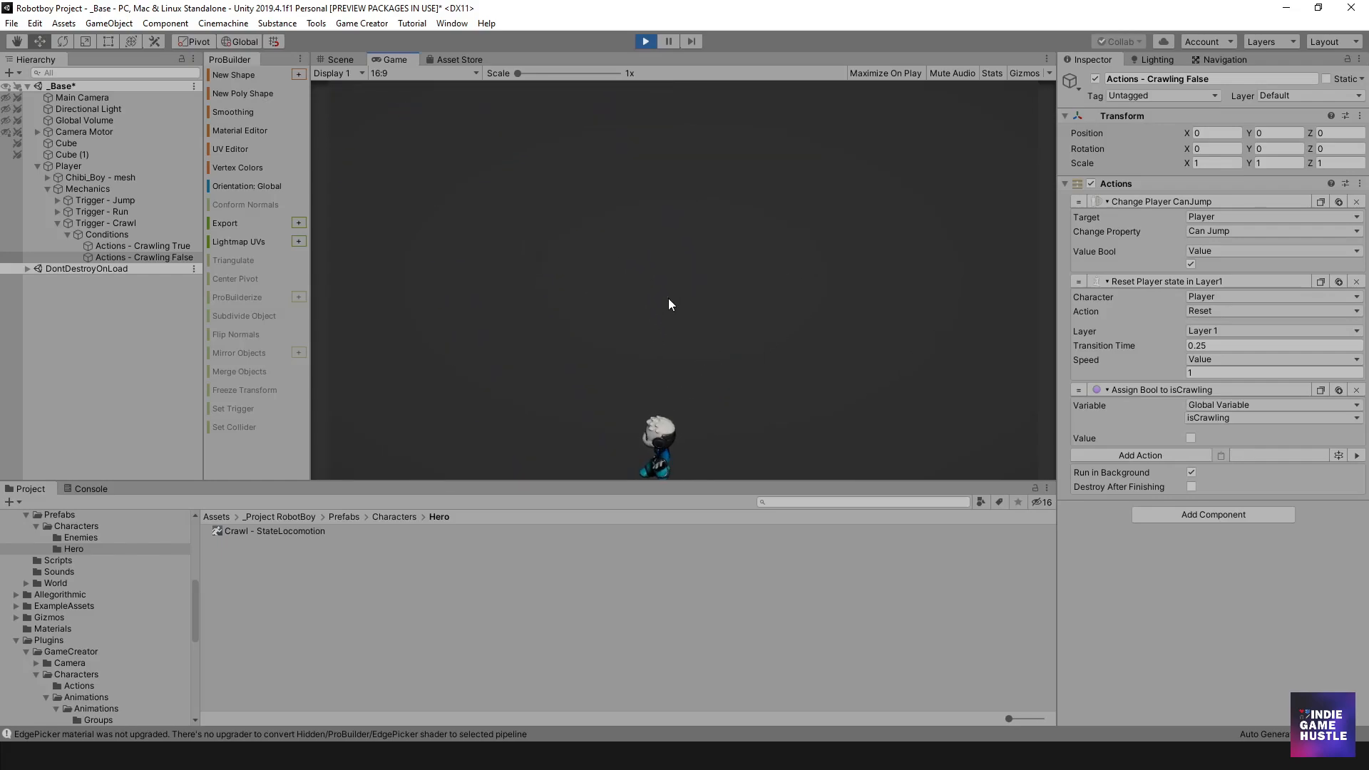
{"action": "left_click", "coordinate": [645, 41]}
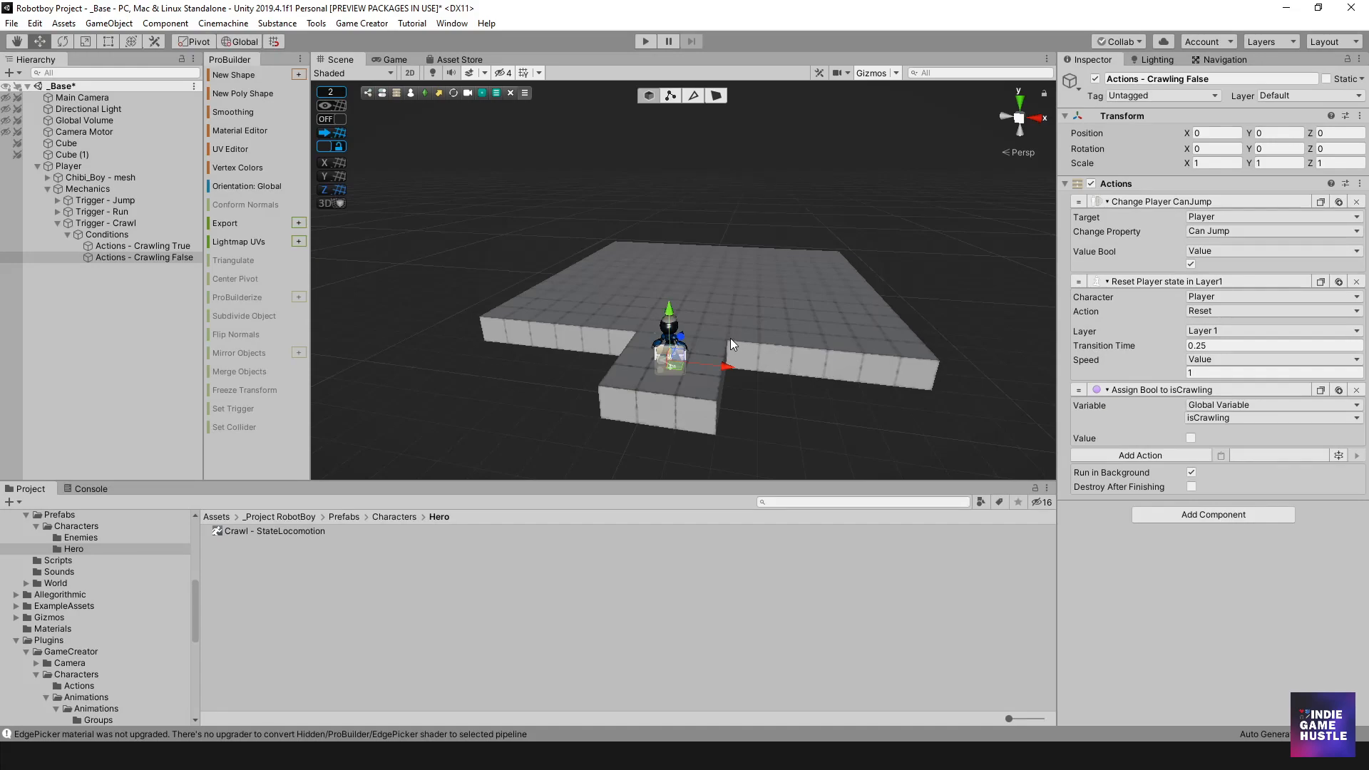
- Run the game with the Game view beside the Scene view, select the Player, and crawl it across the platform
{"action": "left_click", "coordinate": [645, 39]}
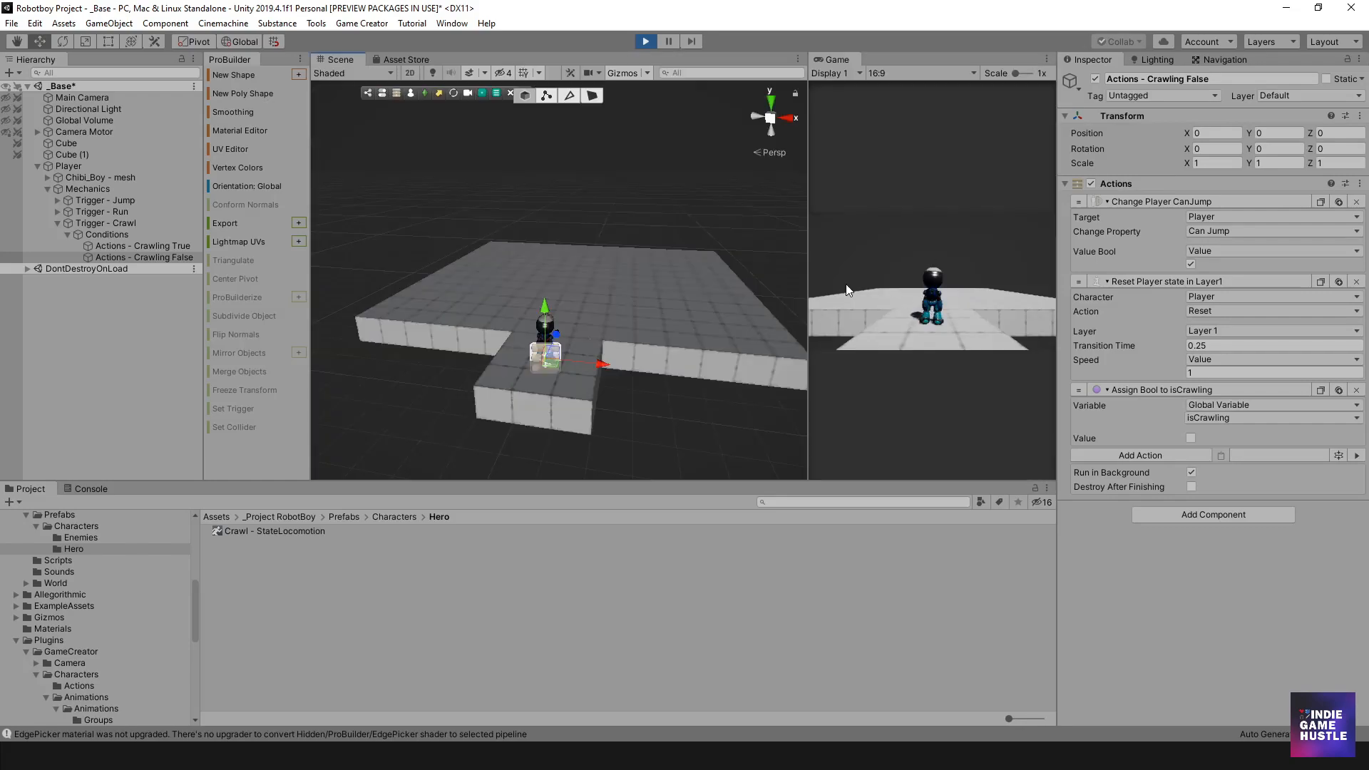
{"action": "left_click", "coordinate": [73, 161]}
{"action": "left_click_drag", "start_coordinate": [422, 265], "coordinate": [516, 294], "text": "alt"}
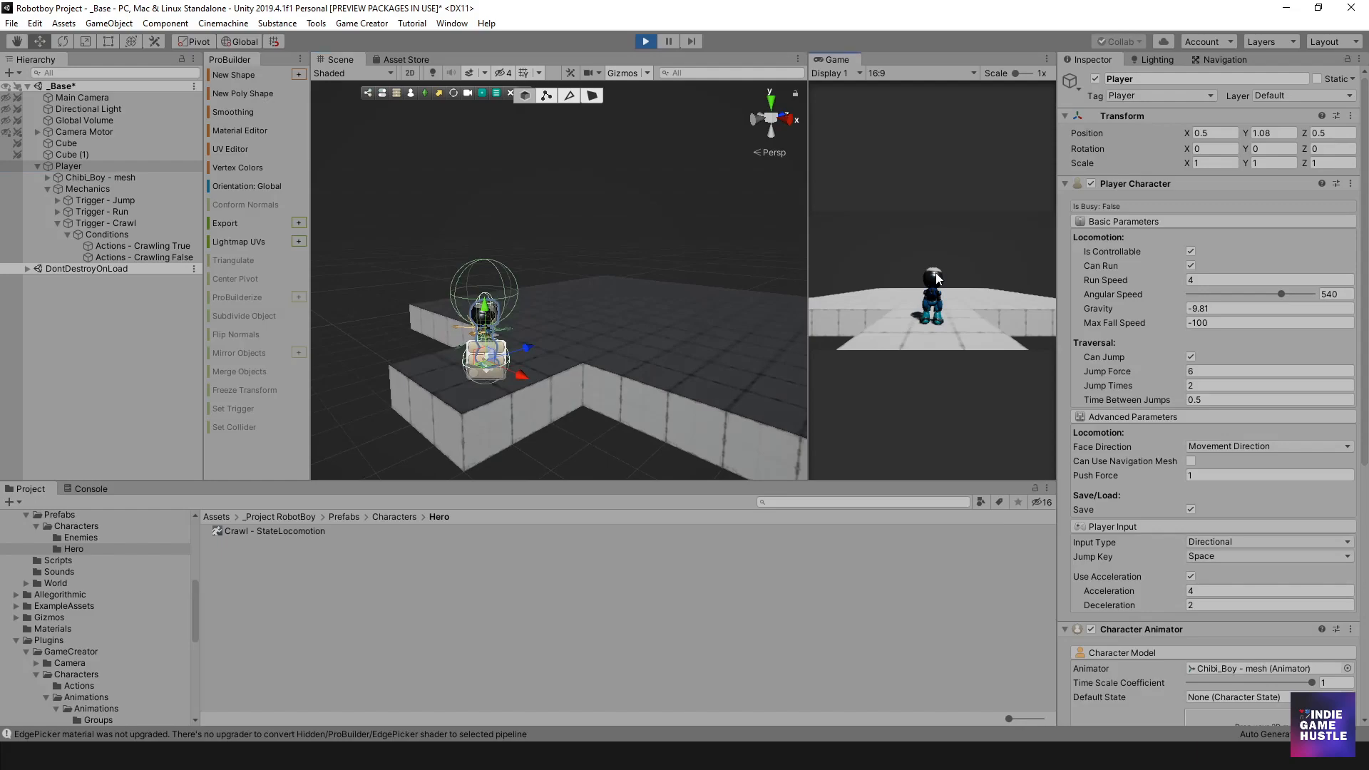
{"action": "key", "text": "c"}
{"action": "key", "text": "w"}
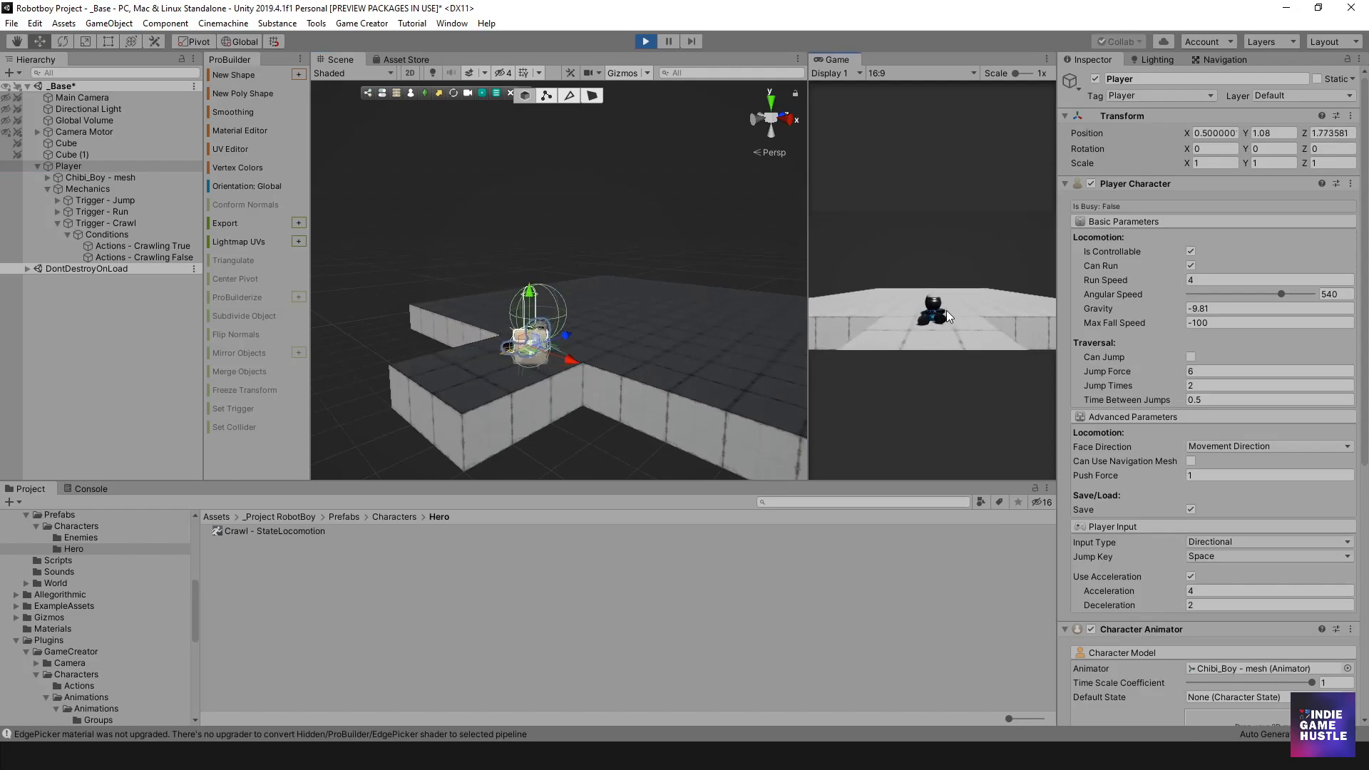
{"action": "key", "text": "d"}
{"action": "key", "text": "s"}
- Examine the crawling player's collider from the side in the Scene view, and stop the game
{"action": "scroll", "coordinate": [569, 324], "scroll_direction": "up", "scroll_amount": 5}
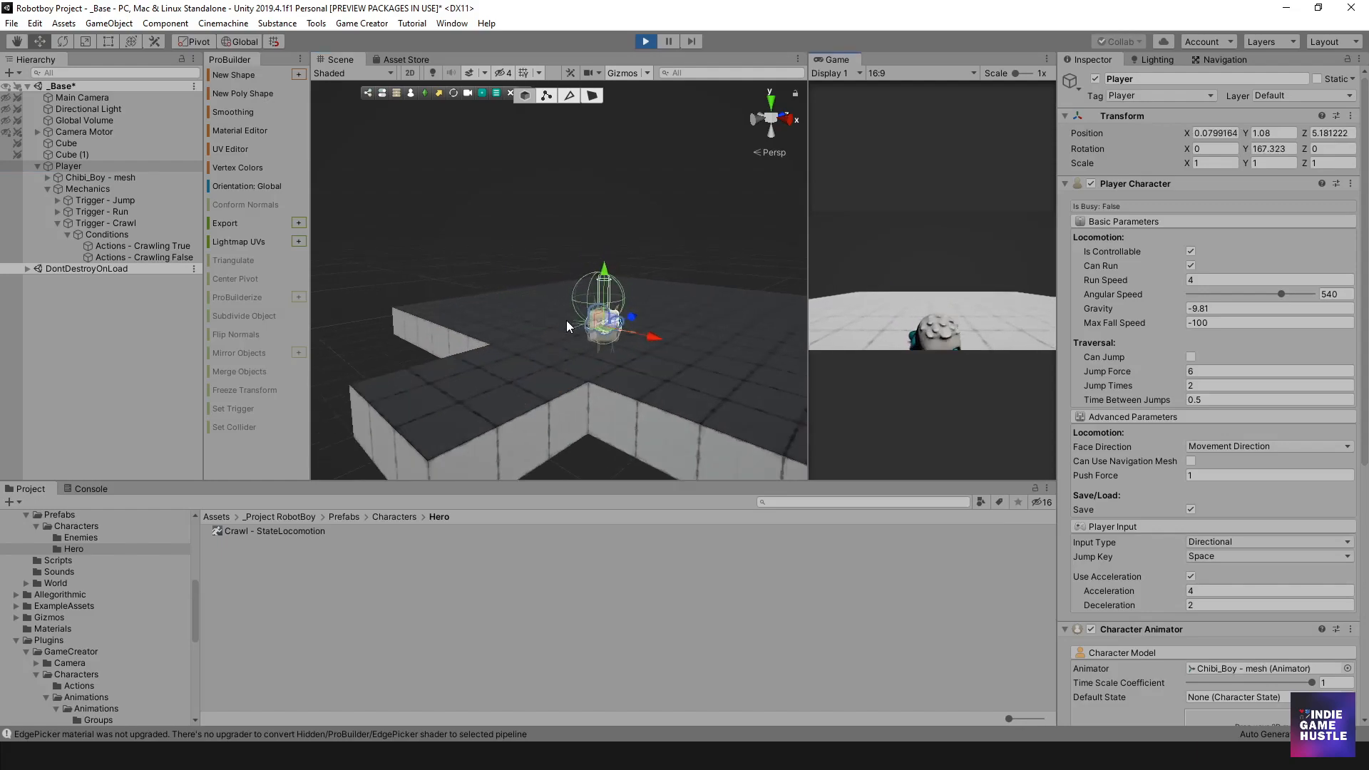
{"action": "left_click_drag", "start_coordinate": [710, 358], "coordinate": [399, 311], "text": "alt"}
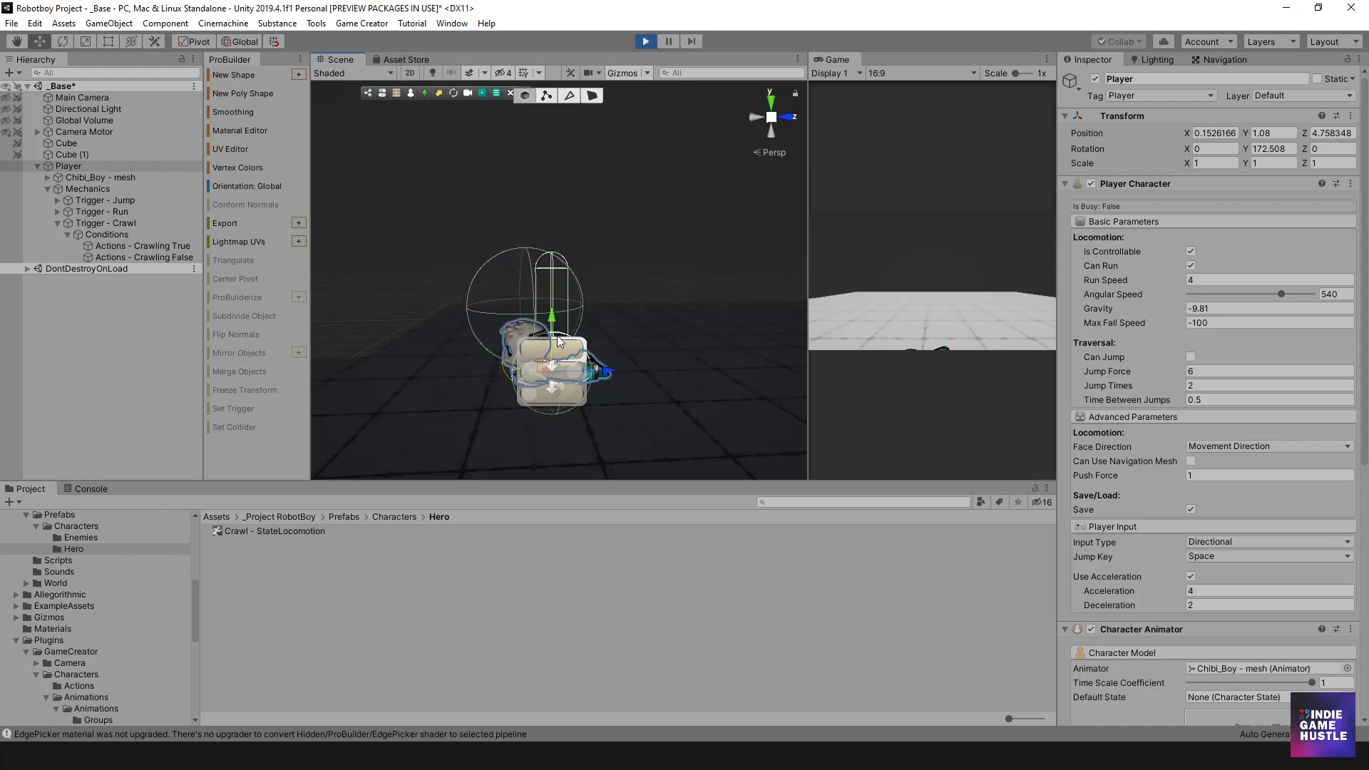
{"action": "left_click", "coordinate": [645, 41]}
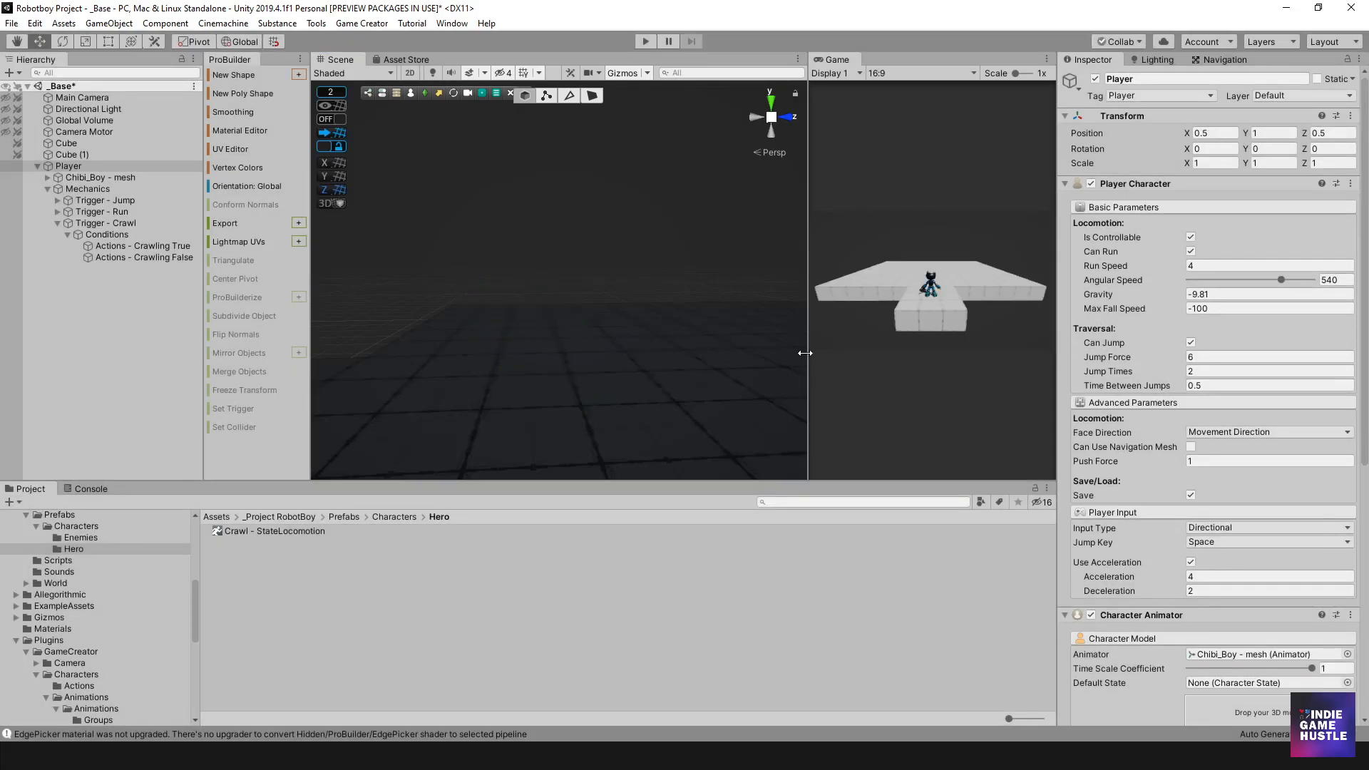
- Dock the Game view back among the Scene view's tabs and show the whole platform in the Scene view
{"action": "left_click_drag", "start_coordinate": [832, 60], "coordinate": [399, 72]}
{"action": "left_click", "coordinate": [337, 62]}
{"action": "scroll", "coordinate": [670, 264], "scroll_direction": "down", "scroll_amount": 6}
{"action": "left_click_drag", "start_coordinate": [617, 290], "coordinate": [745, 340], "text": "alt"}
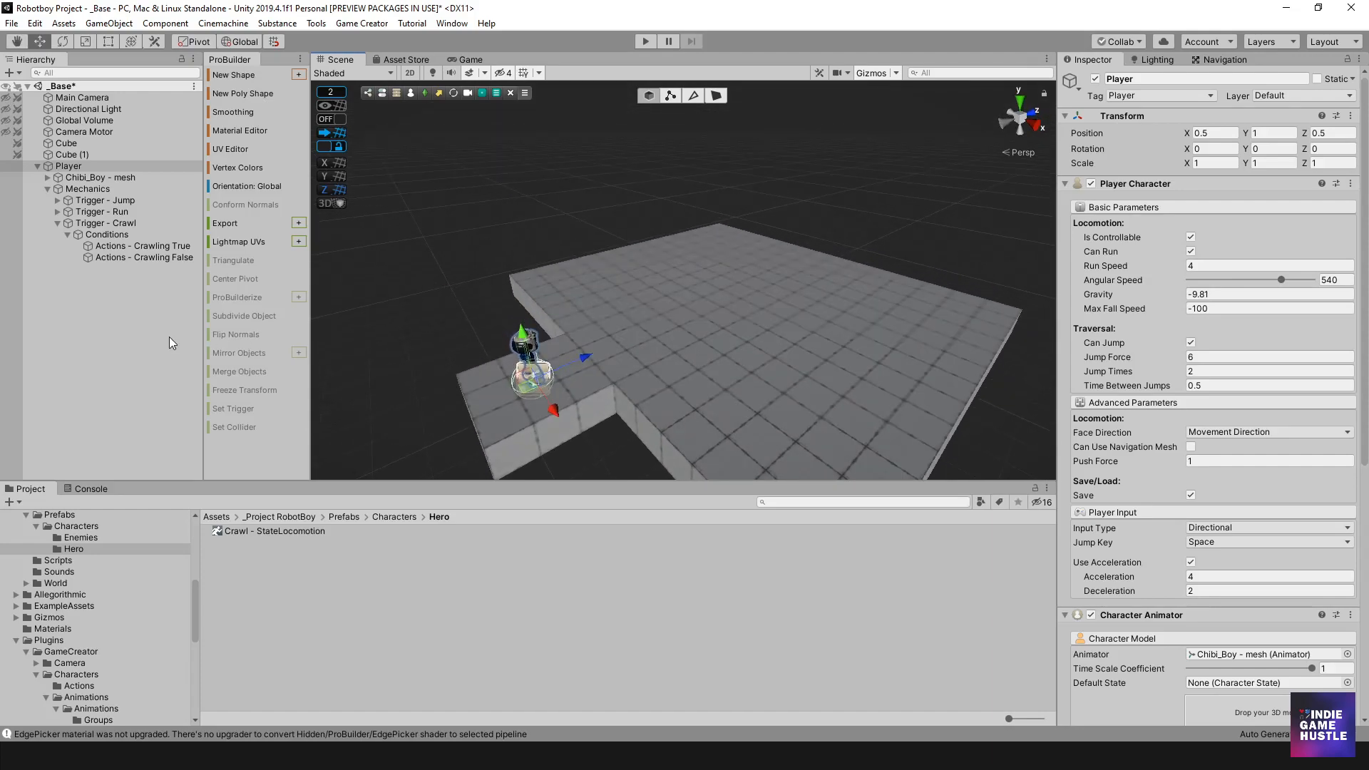
- Duplicate the large platform Cube (1) and raise the copy to Y position 2
{"action": "left_click", "coordinate": [183, 335]}
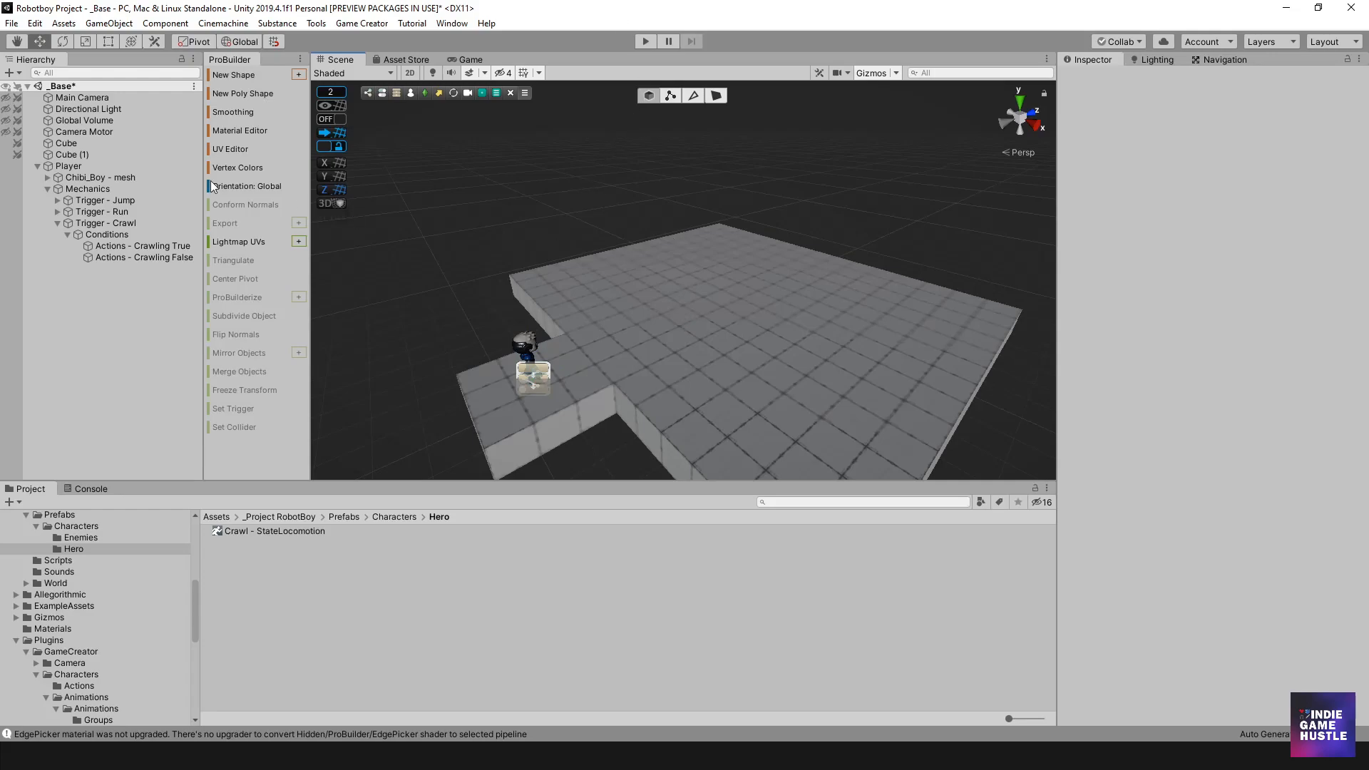
{"action": "left_click", "coordinate": [71, 155]}
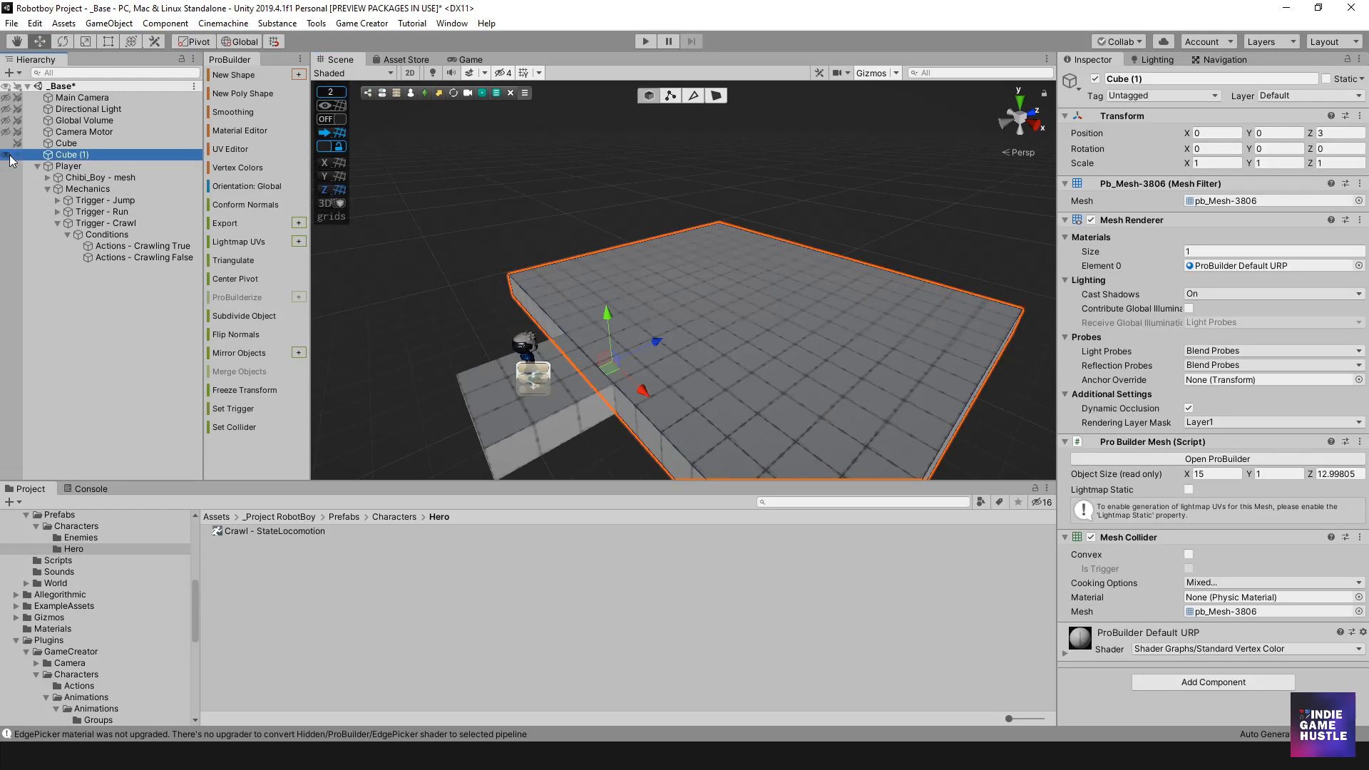
{"action": "scroll", "coordinate": [704, 314], "scroll_direction": "down", "scroll_amount": 2}
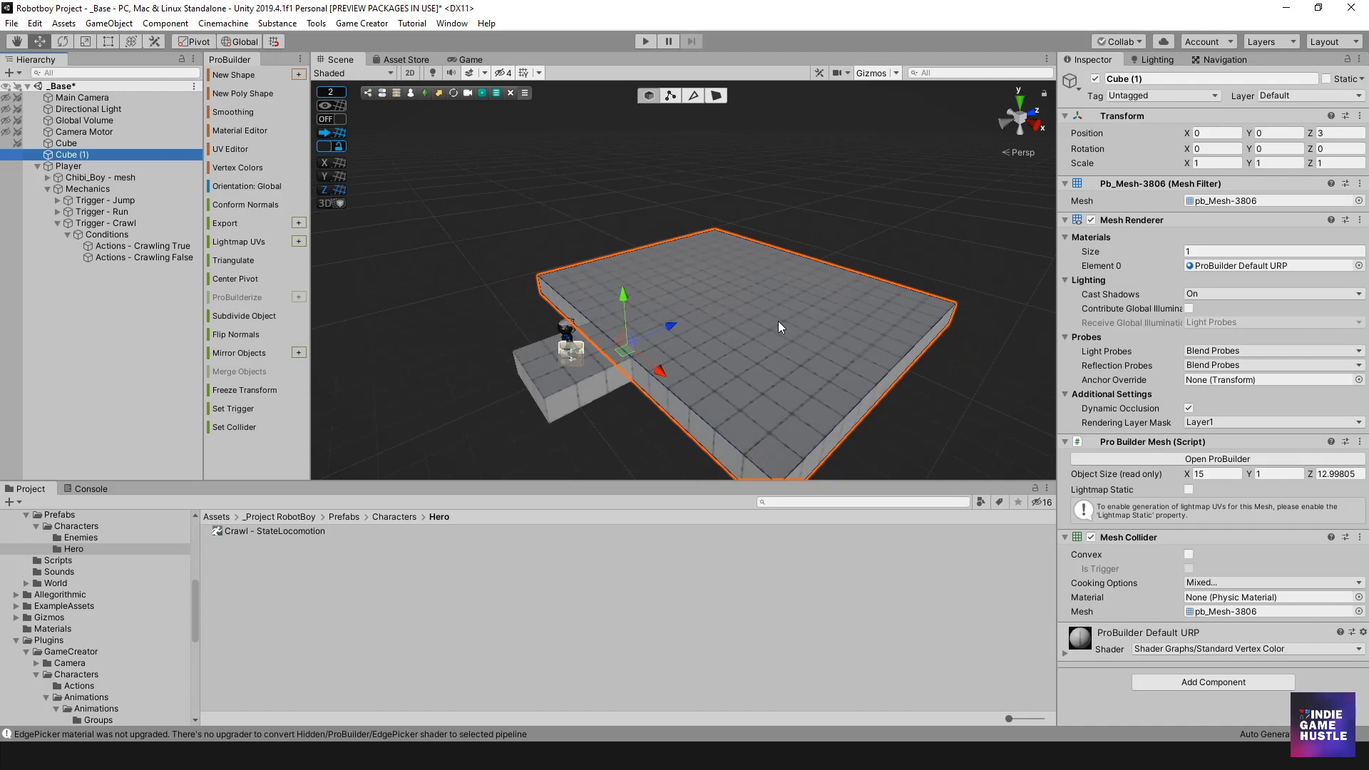
{"action": "key", "text": "ctrl+d"}
{"action": "left_click_drag", "start_coordinate": [623, 303], "coordinate": [622, 259]}
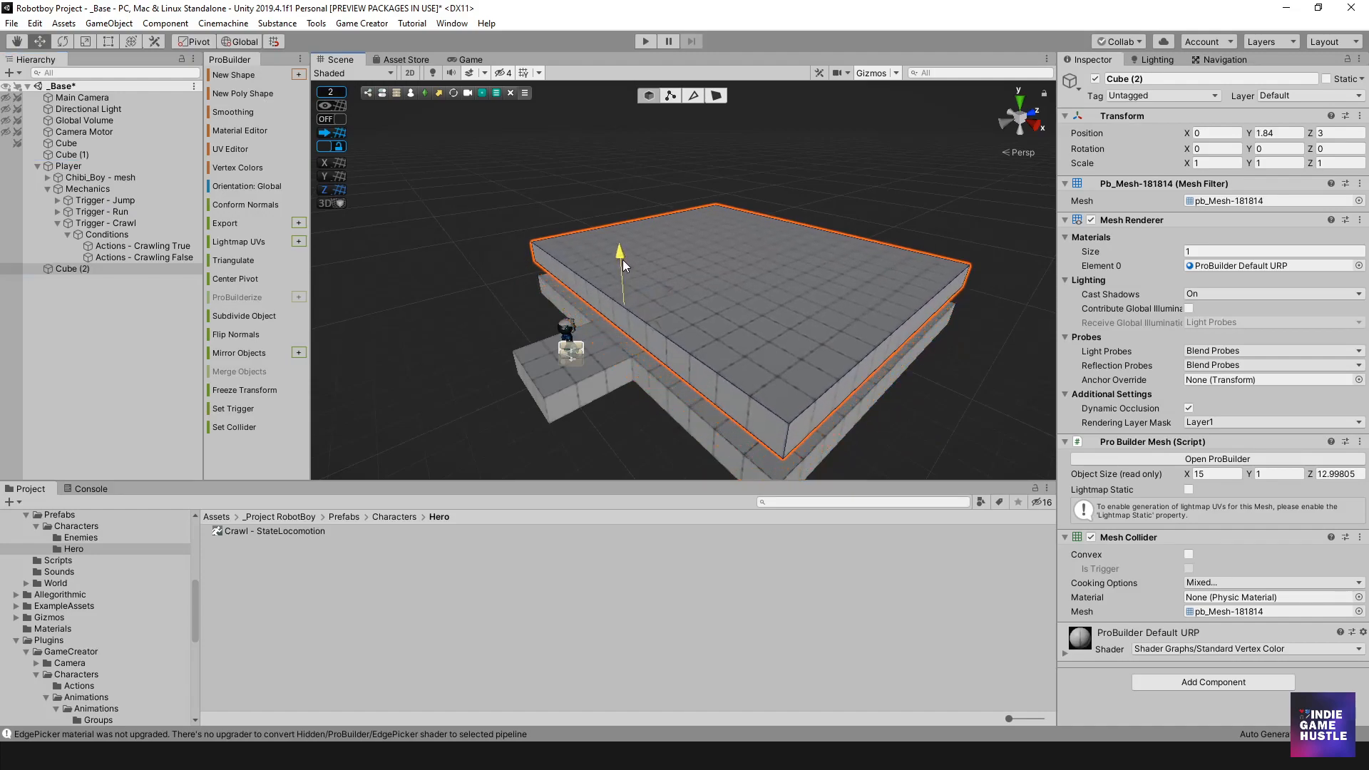
{"action": "key", "text": "ctrl+z"}
{"action": "left_click_drag", "start_coordinate": [622, 280], "coordinate": [631, 254]}
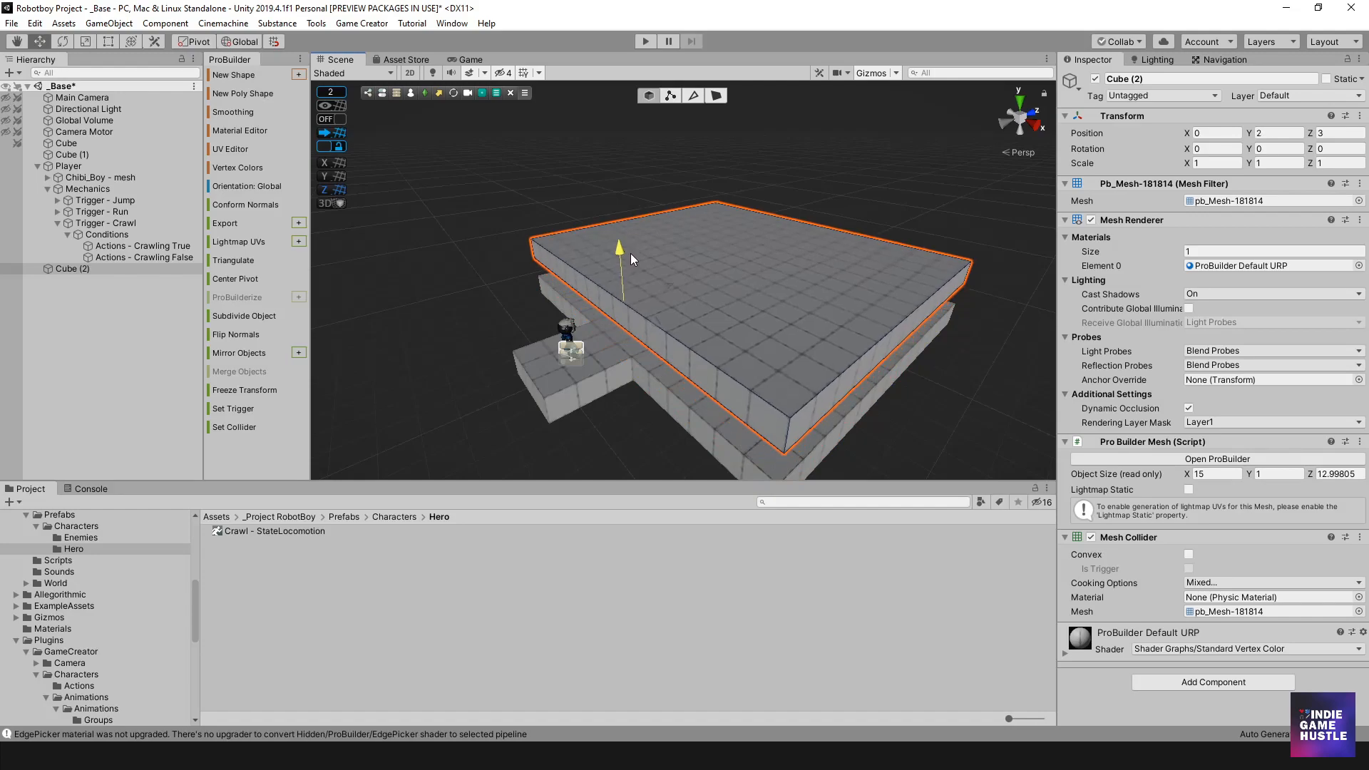
- Move the front and back faces of the raised Cube (2) inward, leaving an overhead beam about 2.75 units deep
{"action": "left_click", "coordinate": [719, 97]}
{"action": "left_click", "coordinate": [632, 332]}
{"action": "left_click_drag", "start_coordinate": [652, 287], "coordinate": [782, 263]}
{"action": "left_click_drag", "start_coordinate": [909, 265], "coordinate": [717, 299], "text": "alt"}
{"action": "left_click", "coordinate": [716, 299]}
{"action": "left_click_drag", "start_coordinate": [798, 288], "coordinate": [662, 268]}
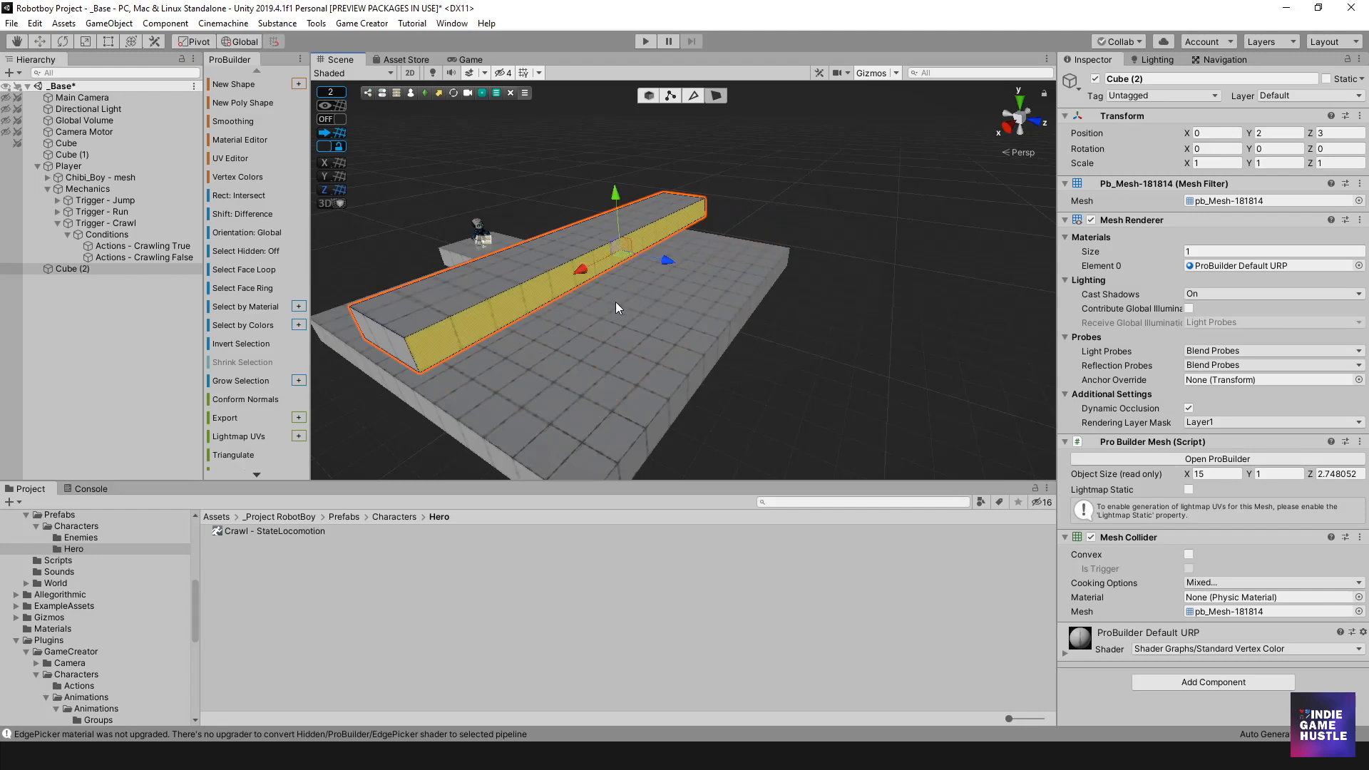
{"action": "scroll", "coordinate": [627, 291], "scroll_direction": "down", "scroll_amount": 3}
{"action": "left_click_drag", "start_coordinate": [526, 376], "coordinate": [653, 341], "text": "alt"}
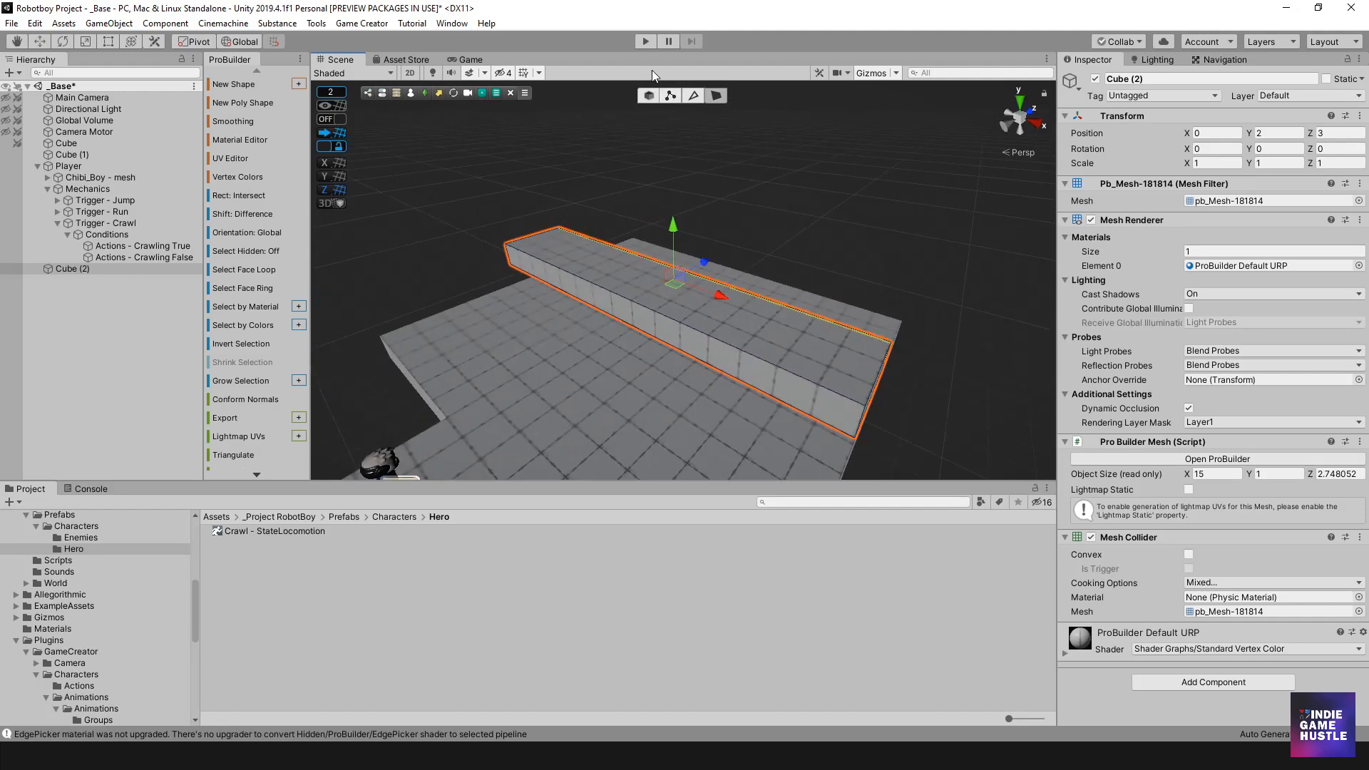
- Run the game, try to crawl the player under the raised beam from several positions, and stop the game
{"action": "left_click", "coordinate": [646, 41]}
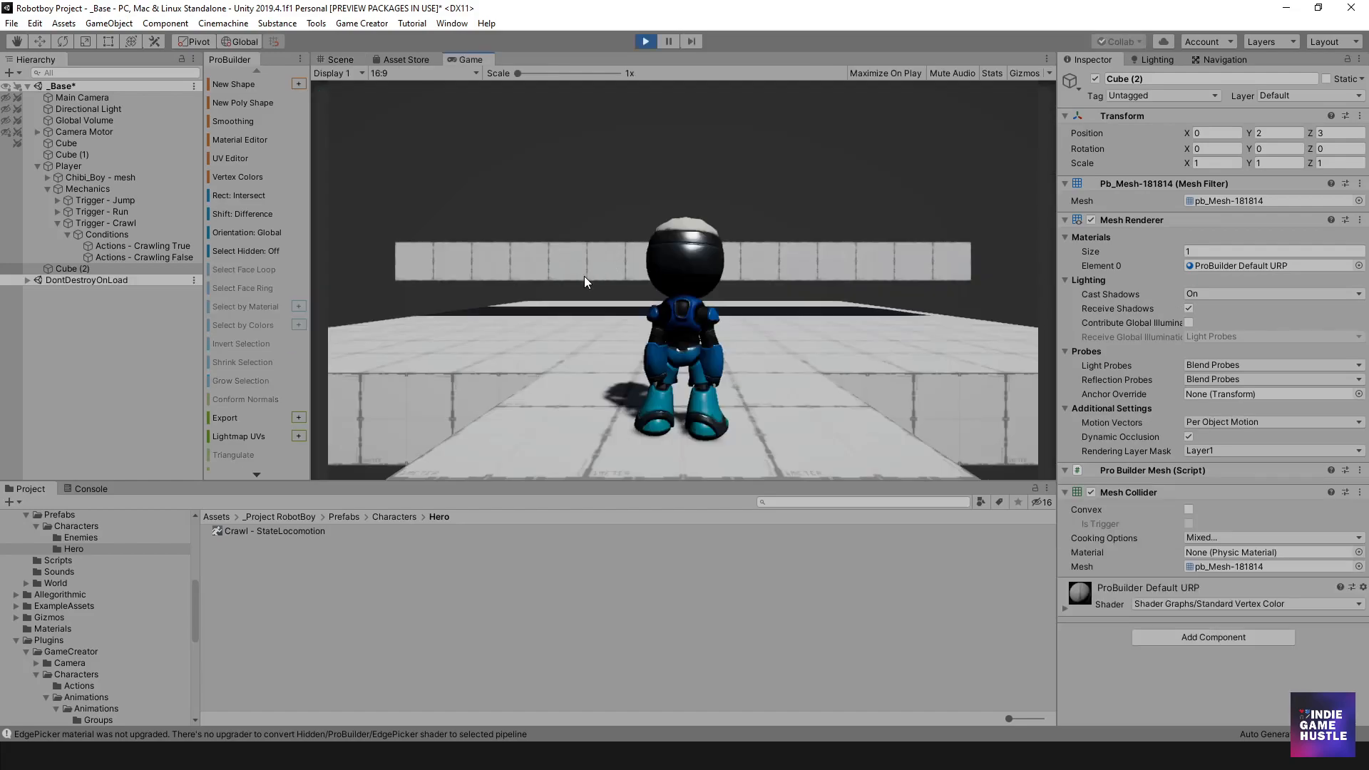
{"action": "key", "text": "c"}
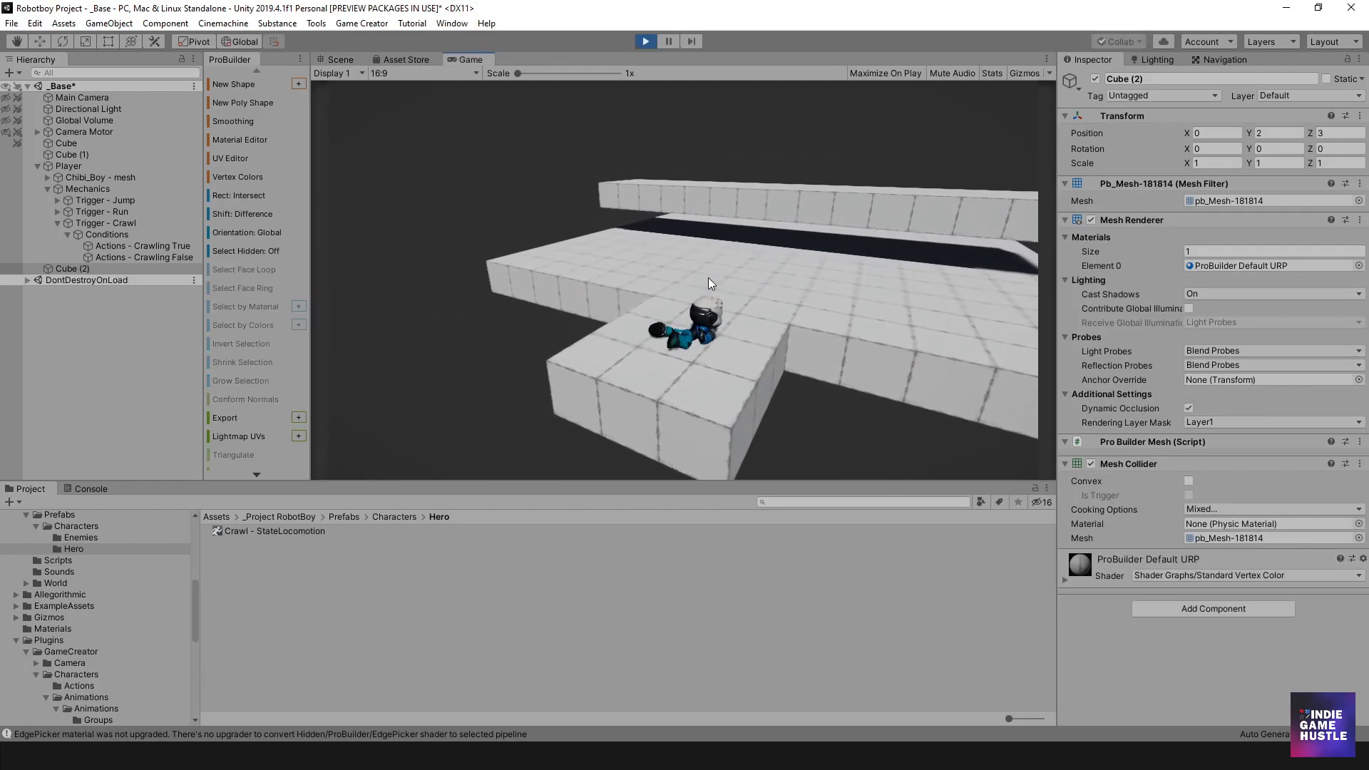
{"action": "key", "text": "w"}
{"action": "key", "text": "w"}
{"action": "key", "text": "d"}
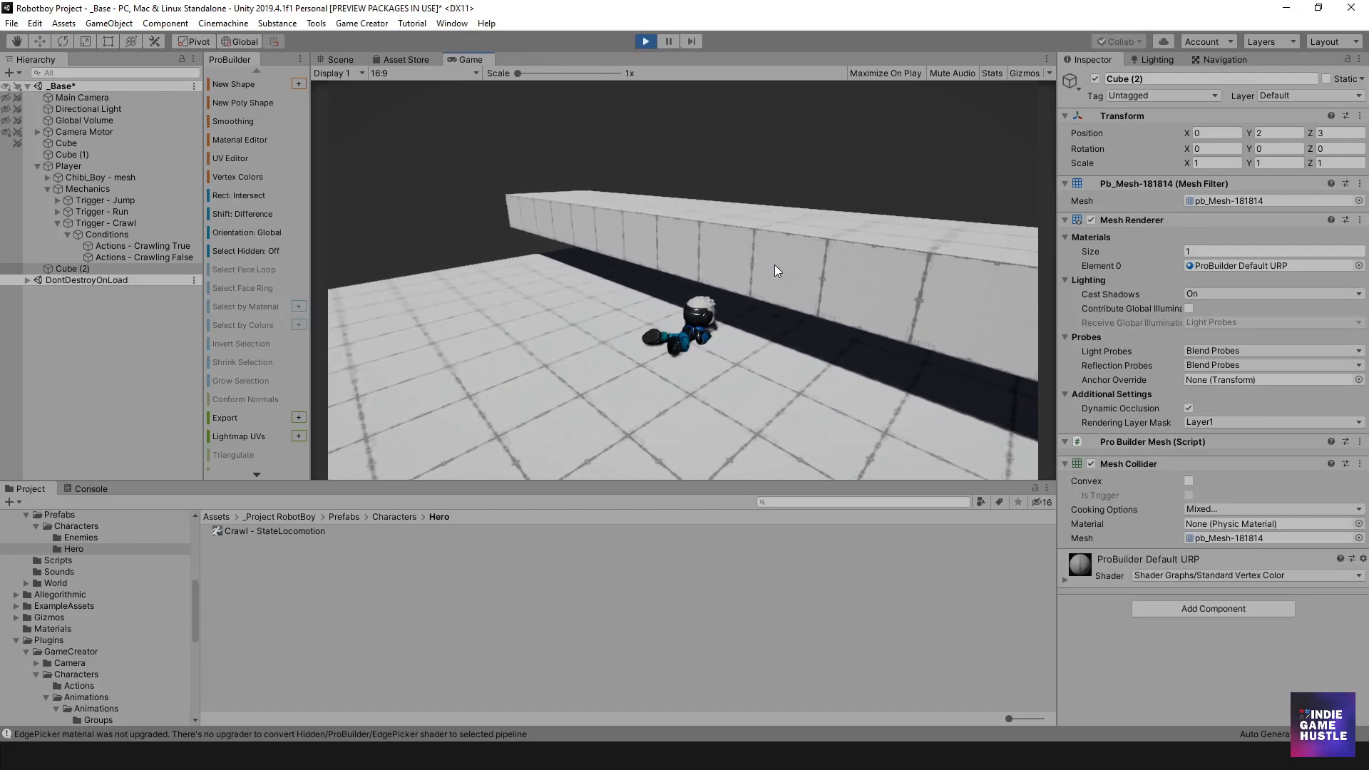
{"action": "key", "text": "a"}
{"action": "key", "text": "d"}
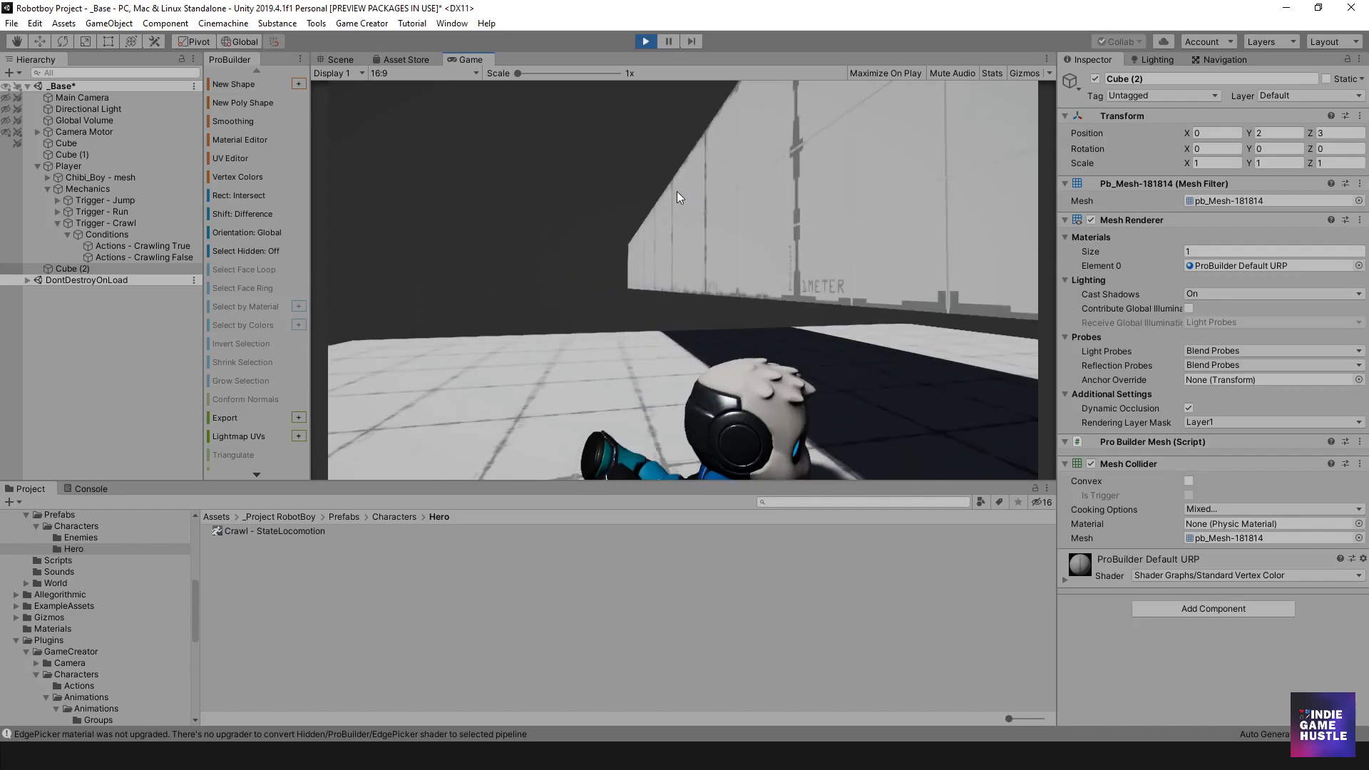
{"action": "key", "text": "a"}
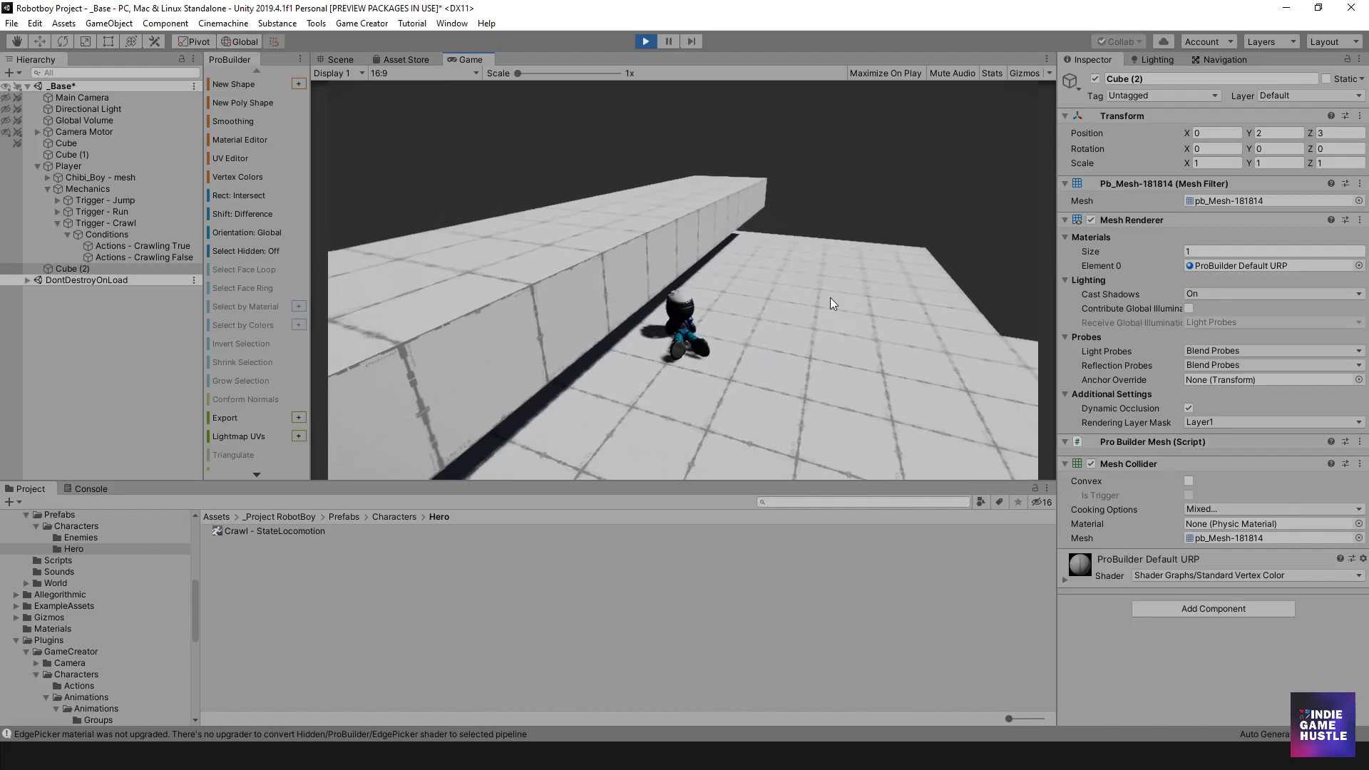
{"action": "key", "text": "d"}
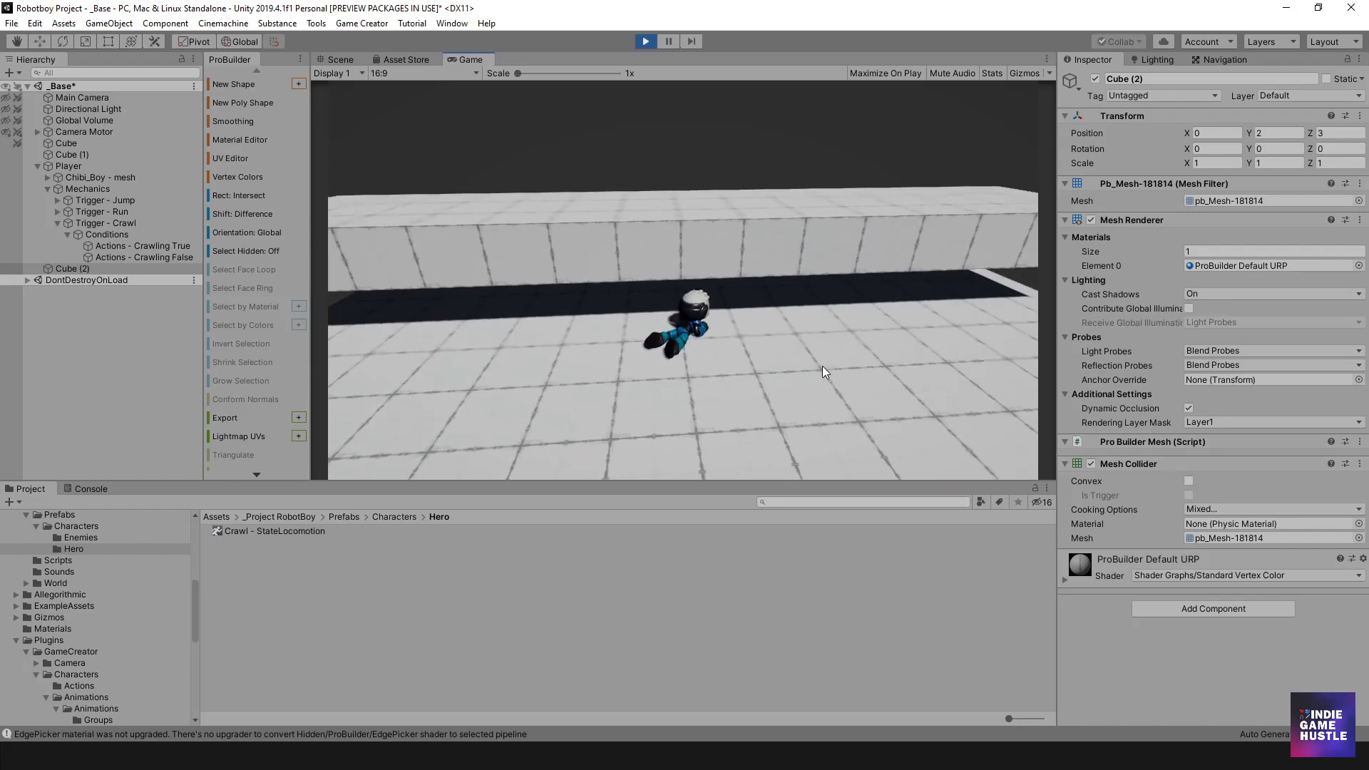
{"action": "left_click", "coordinate": [645, 43]}
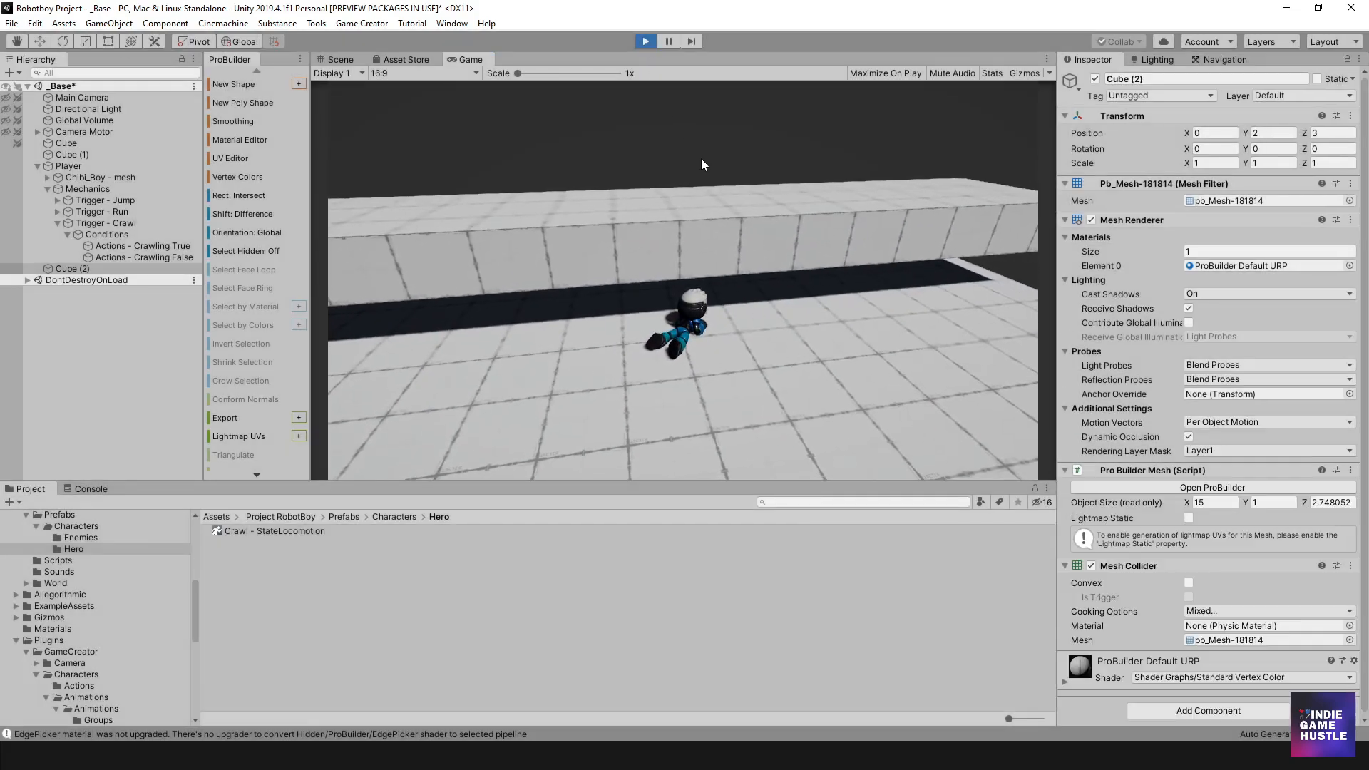
- Add a character Change Property action to Actions - Crawling True that targets the Player's Height
{"action": "left_click", "coordinate": [144, 246]}
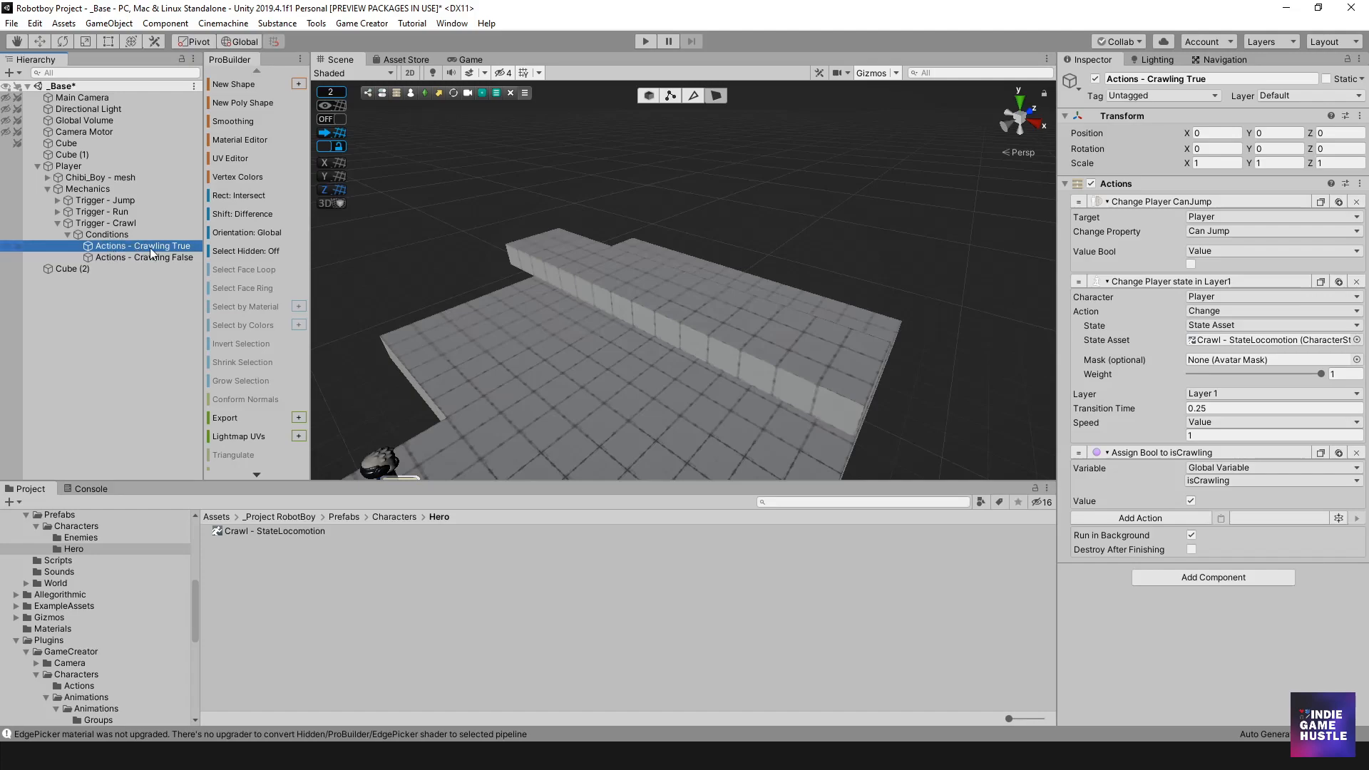
{"action": "left_click", "coordinate": [1141, 518]}
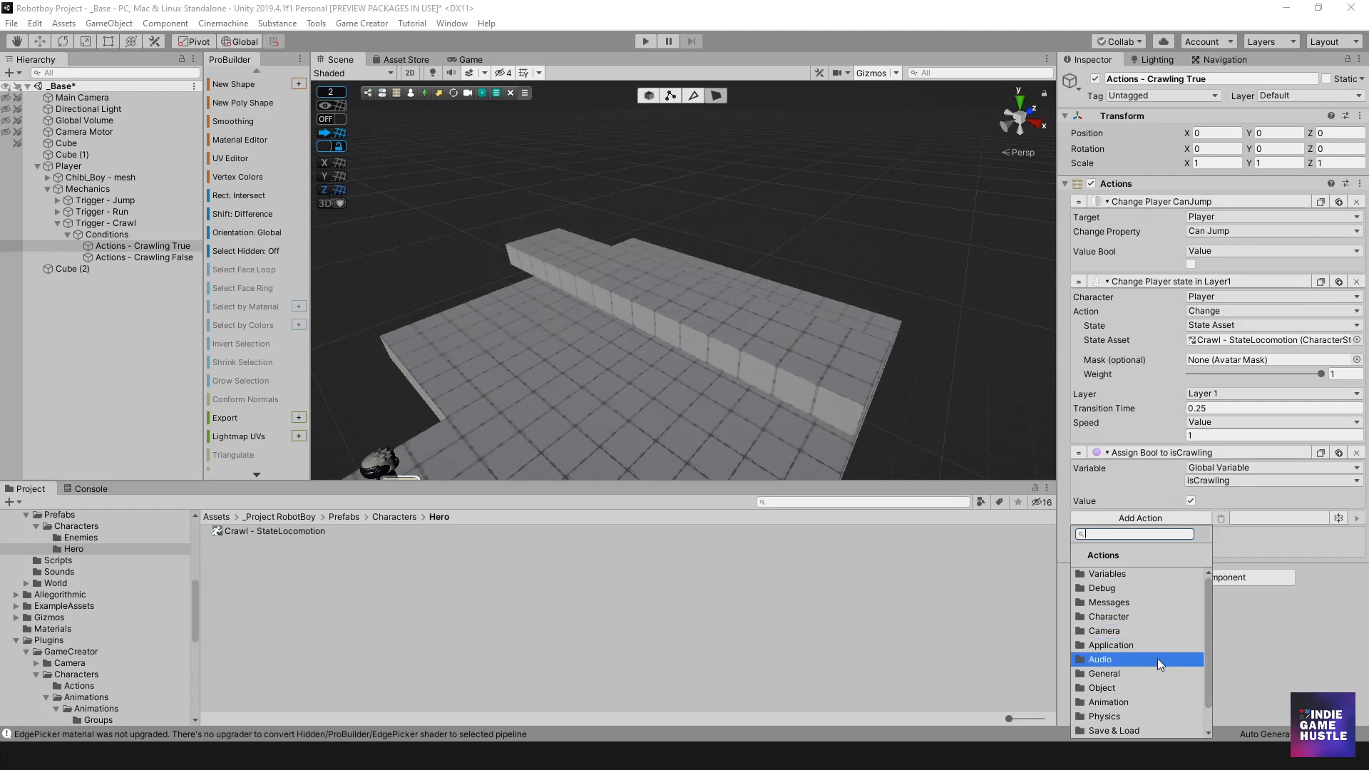
{"action": "left_click", "coordinate": [1137, 617]}
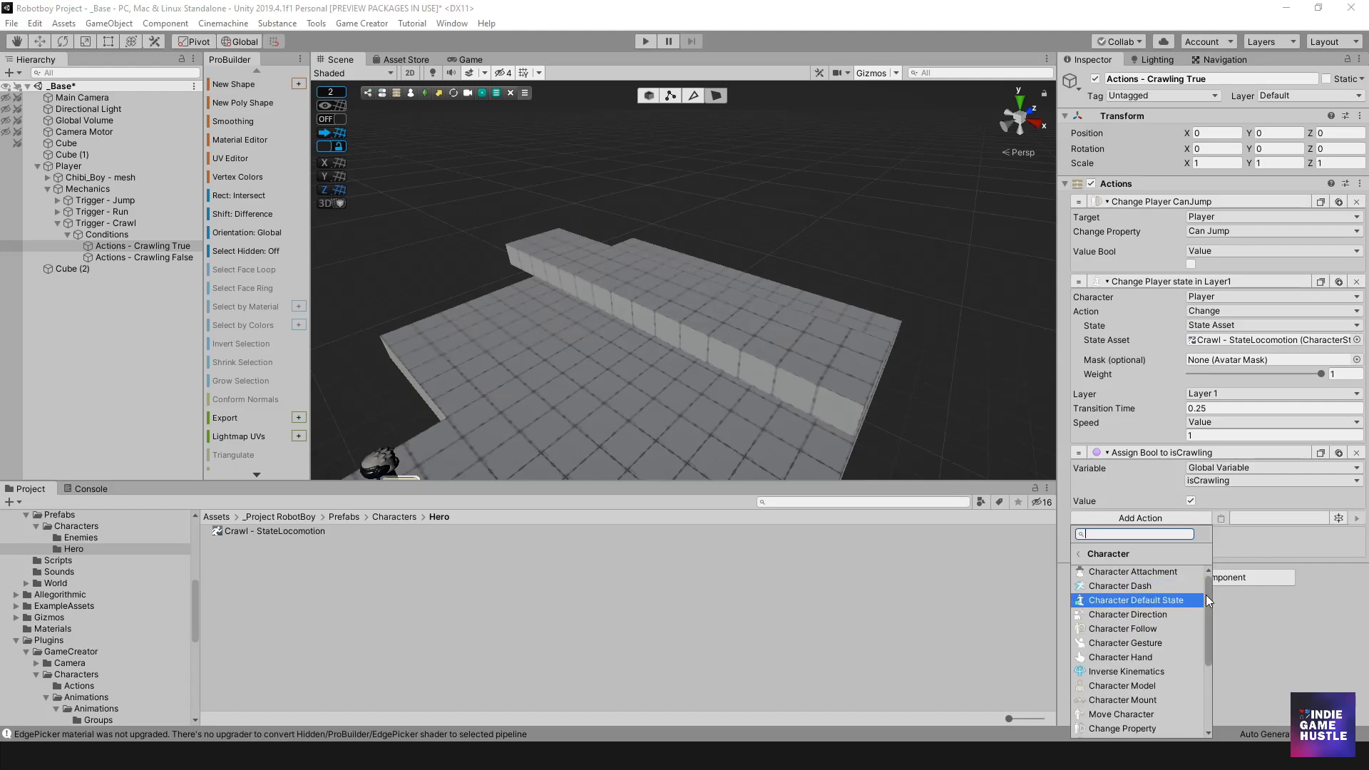
{"action": "left_click_drag", "start_coordinate": [1208, 607], "coordinate": [1205, 632]}
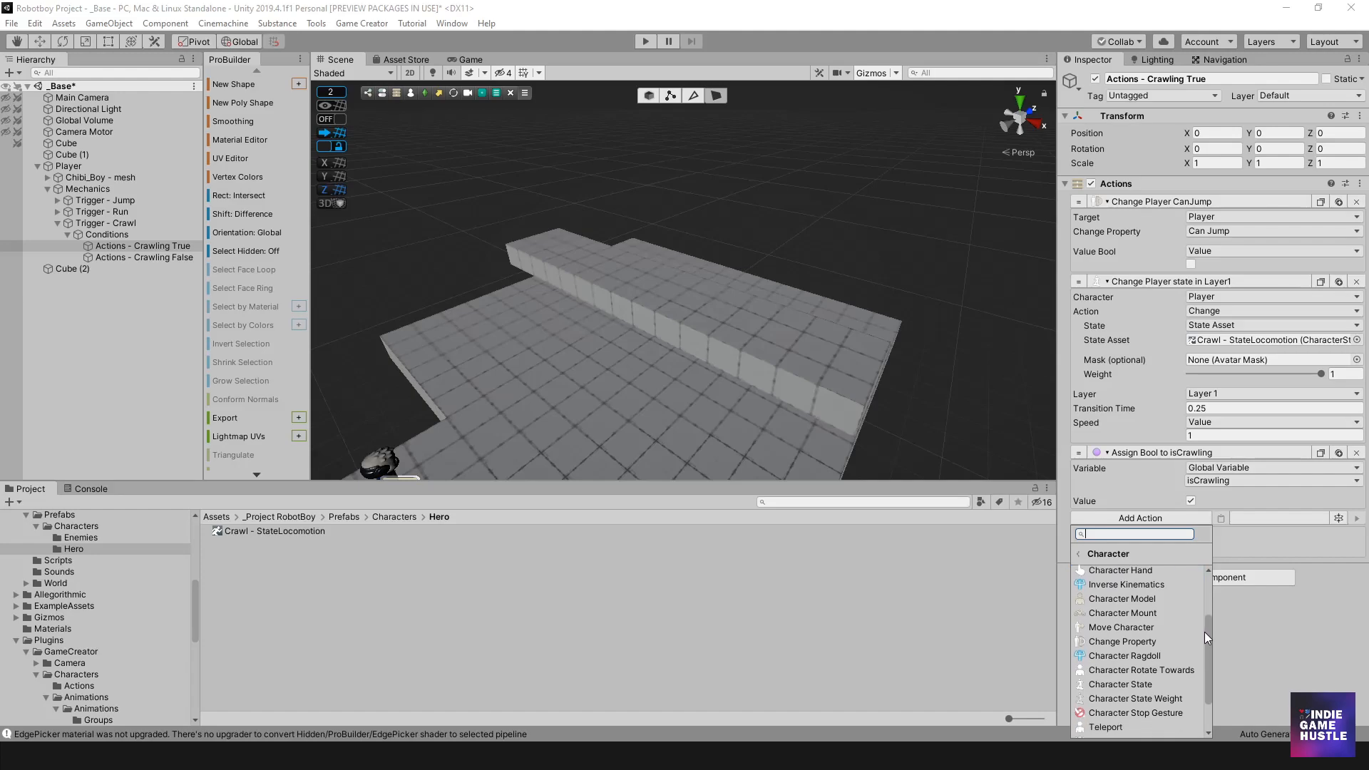
{"action": "left_click", "coordinate": [1167, 641]}
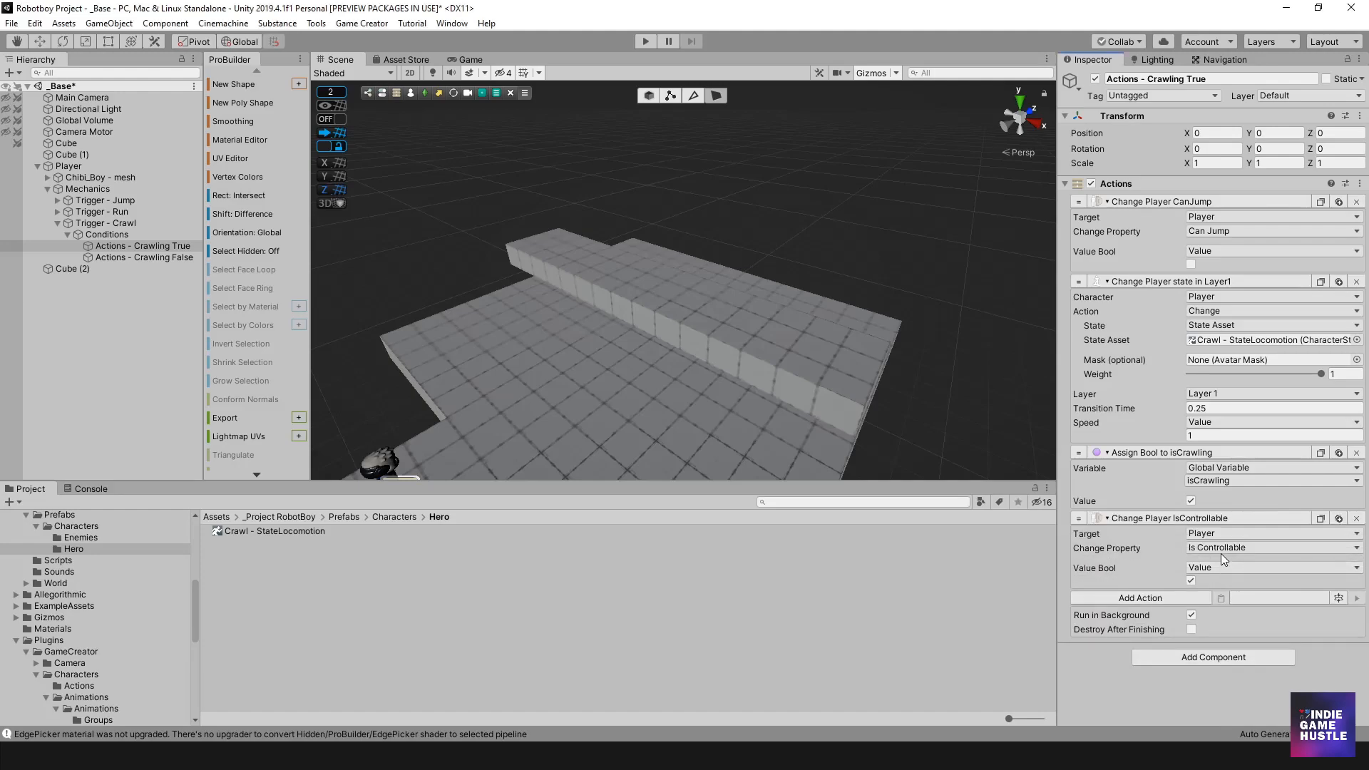
{"action": "left_click", "coordinate": [1221, 548]}
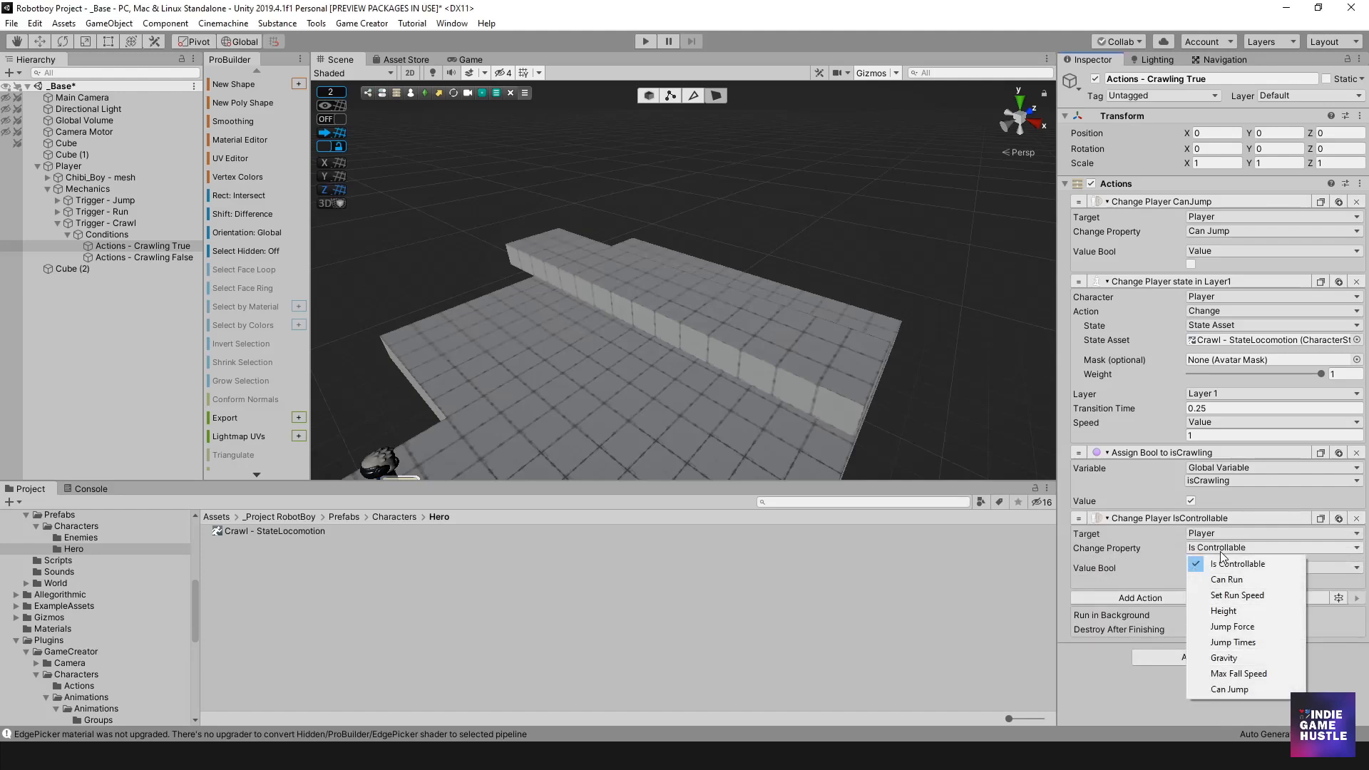
{"action": "left_click", "coordinate": [1226, 612]}
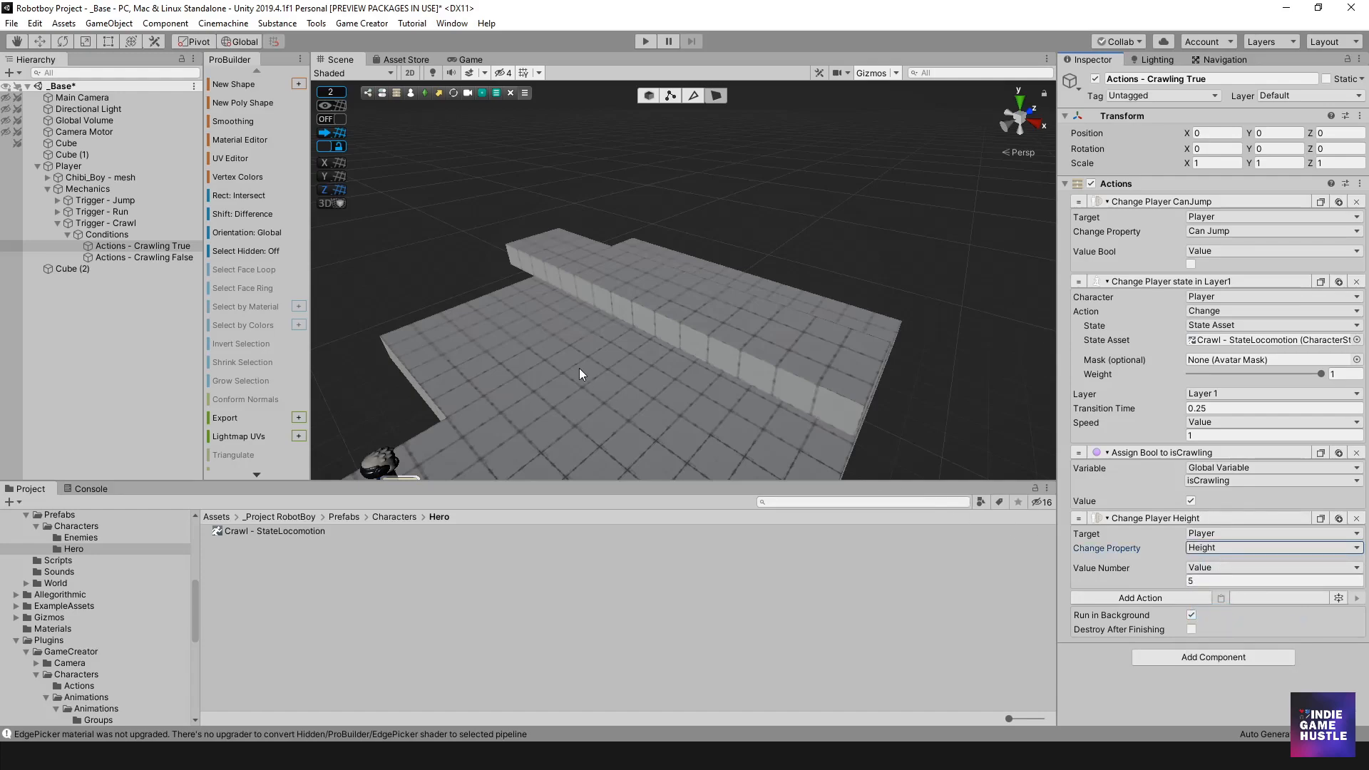
- Check the Player's Character Controller height, and set the Change Player Height value in Actions - Crawling True to 0.5
{"action": "left_click", "coordinate": [69, 168]}
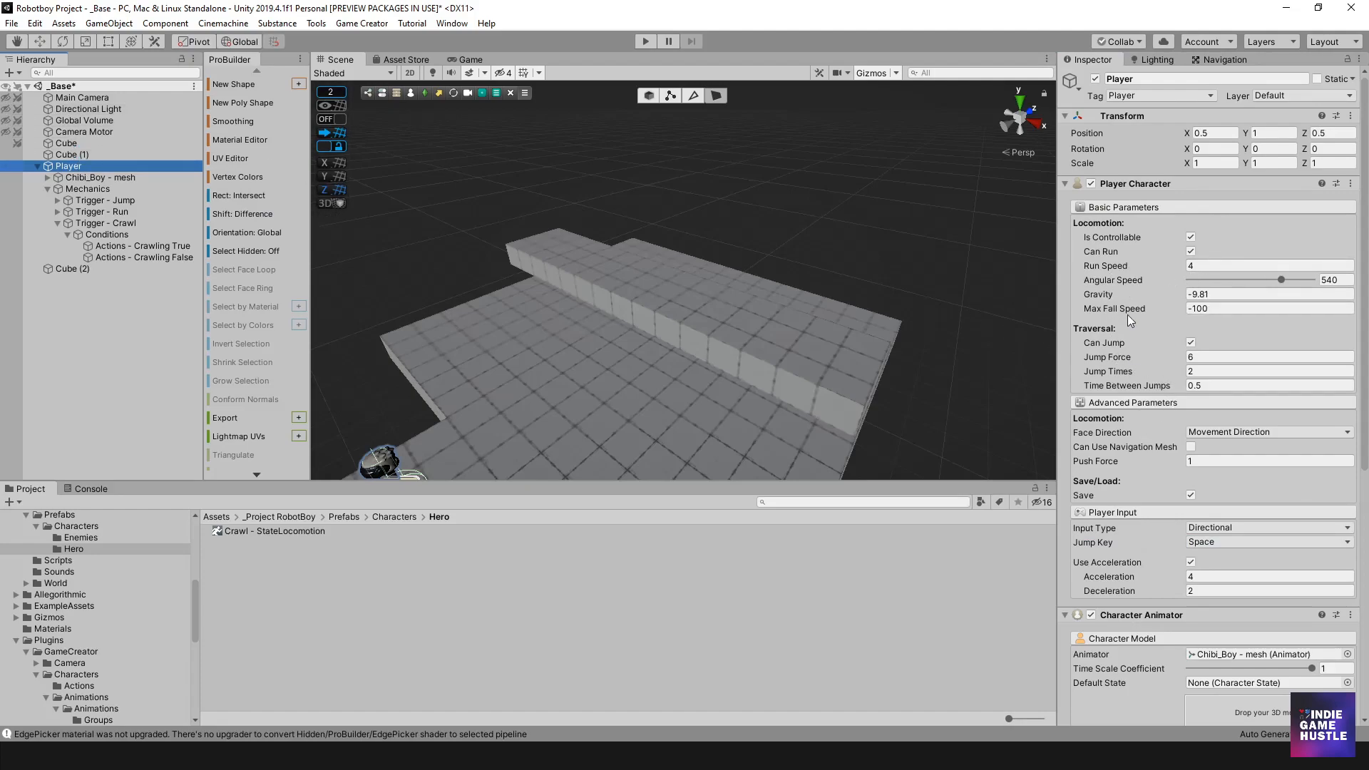
{"action": "scroll", "coordinate": [1126, 269], "scroll_direction": "down", "scroll_amount": 3}
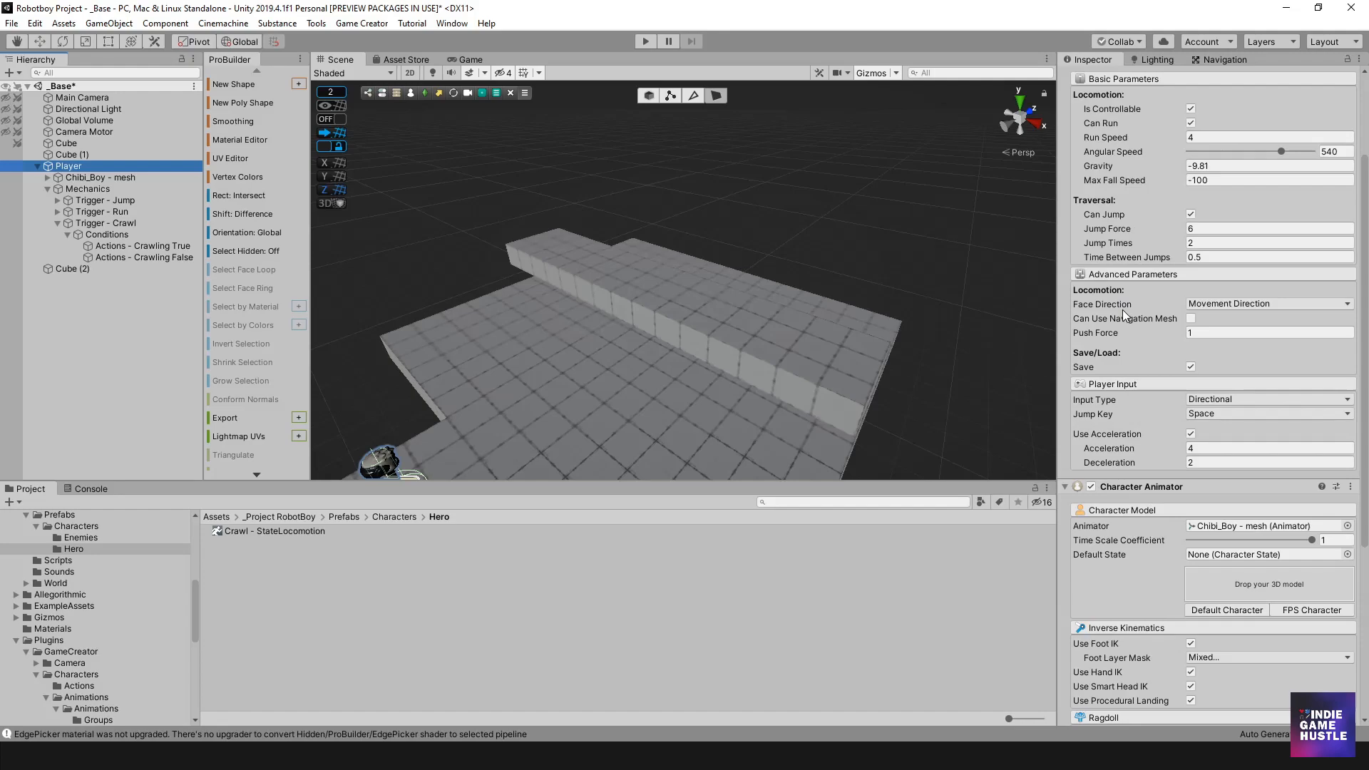
{"action": "scroll", "coordinate": [1123, 315], "scroll_direction": "down", "scroll_amount": 6}
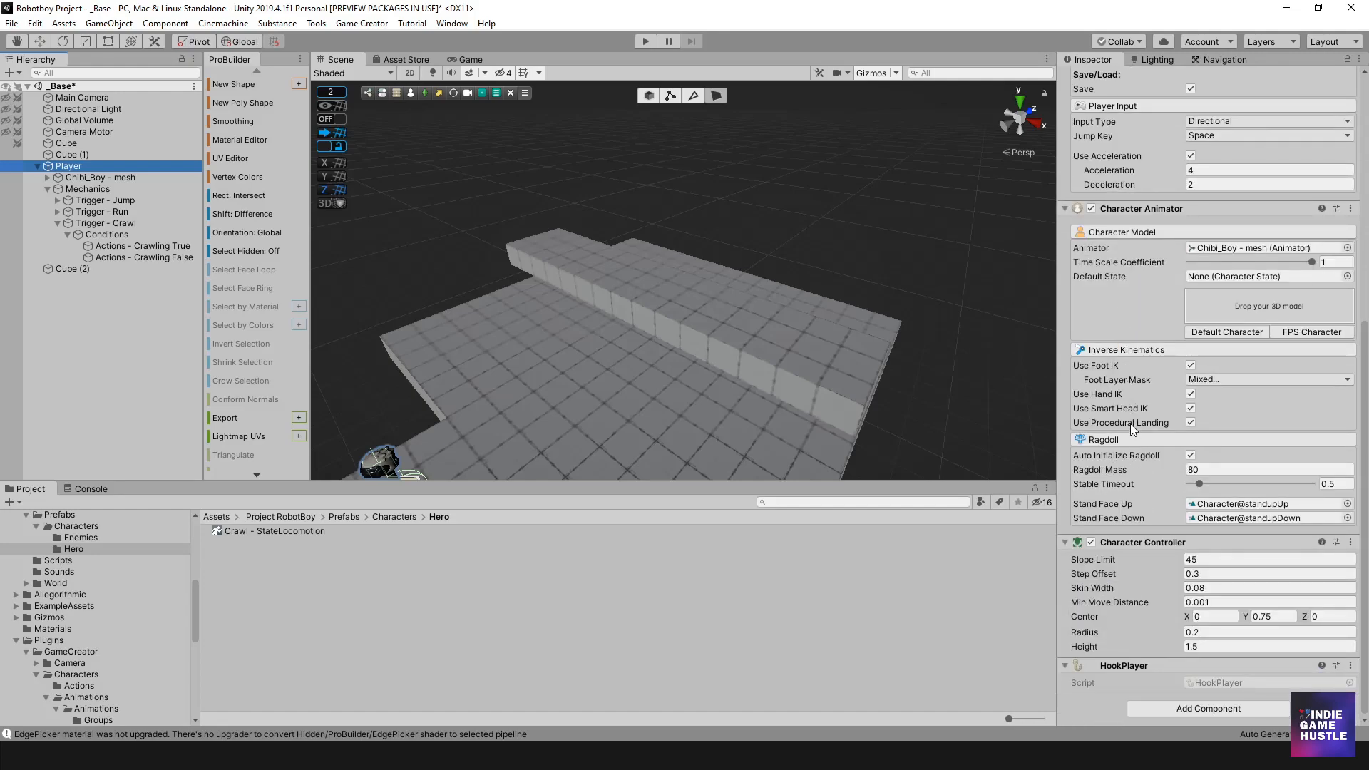
{"action": "scroll", "coordinate": [1132, 424], "scroll_direction": "up", "scroll_amount": 9}
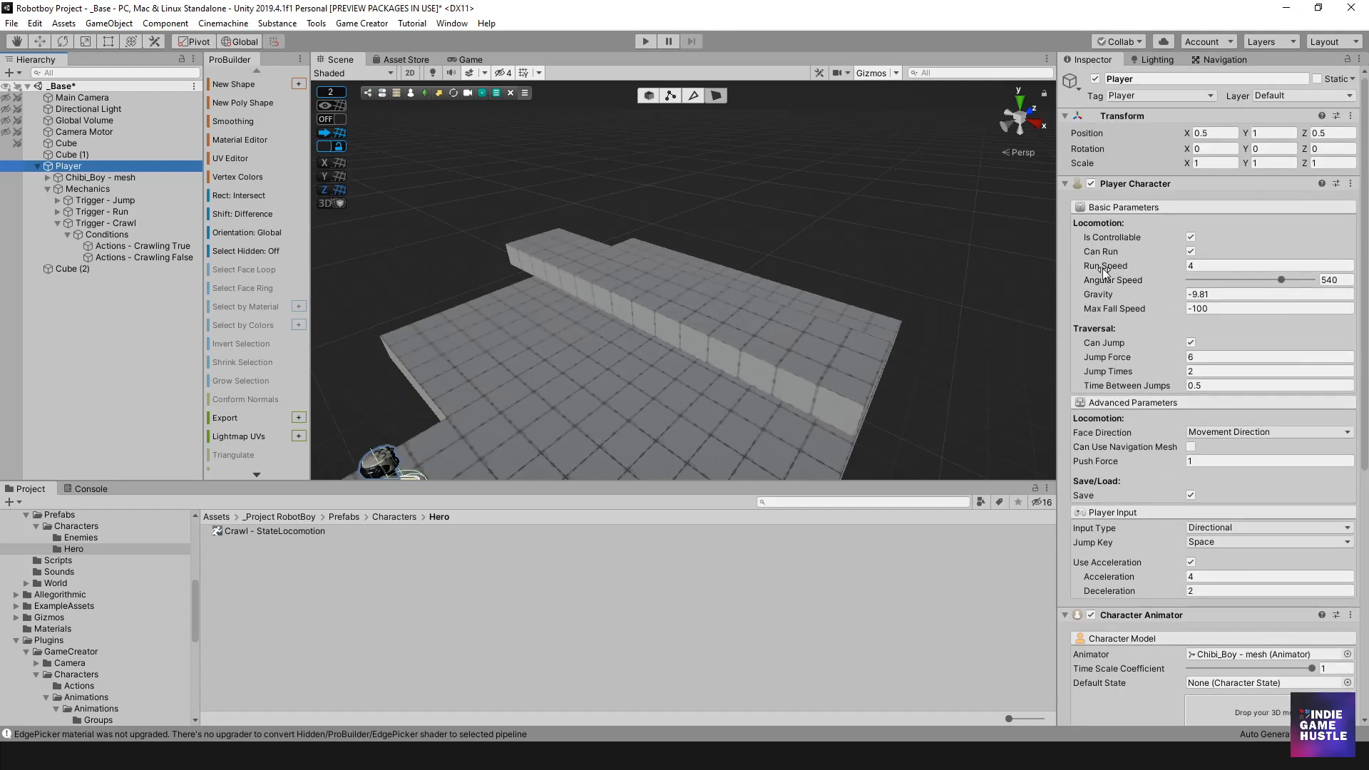
{"action": "scroll", "coordinate": [1119, 381], "scroll_direction": "down", "scroll_amount": 9}
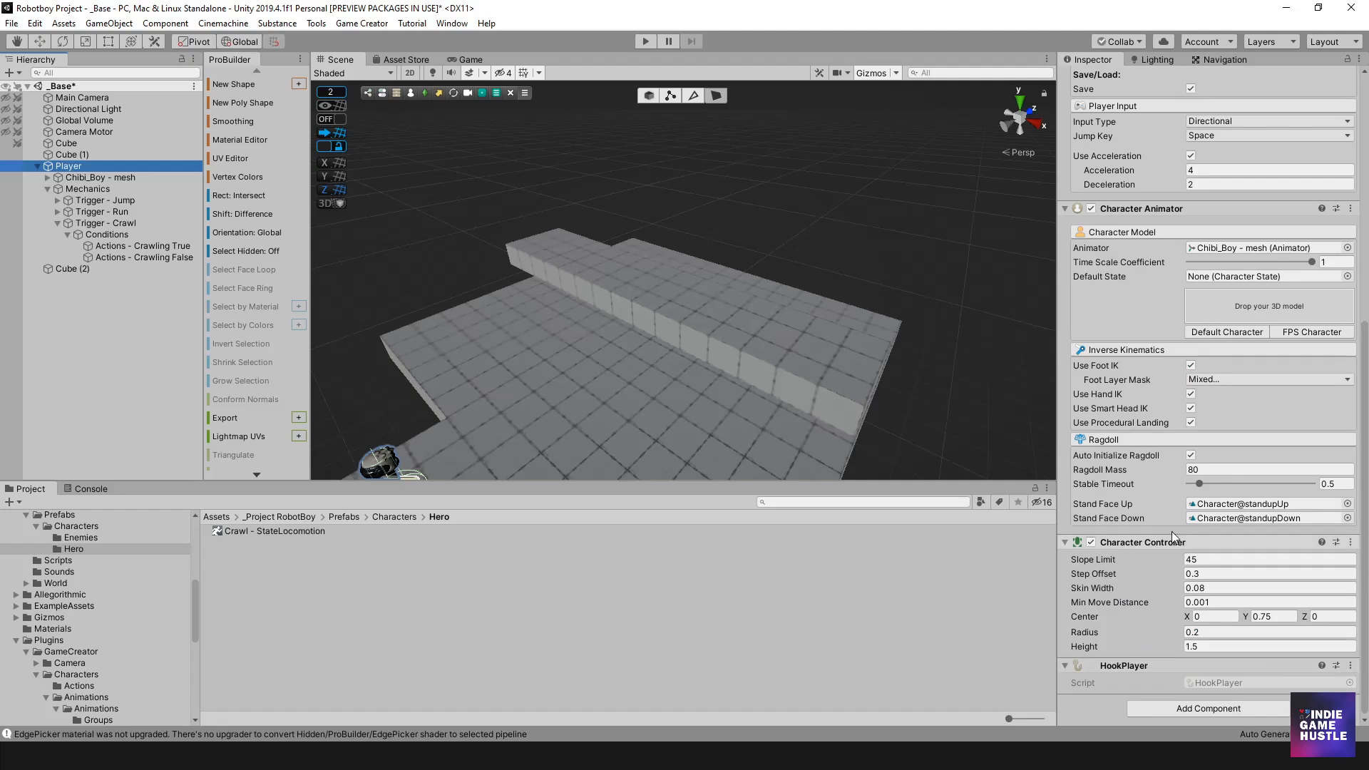
{"action": "left_click", "coordinate": [142, 247]}
{"action": "left_click", "coordinate": [1341, 580]}
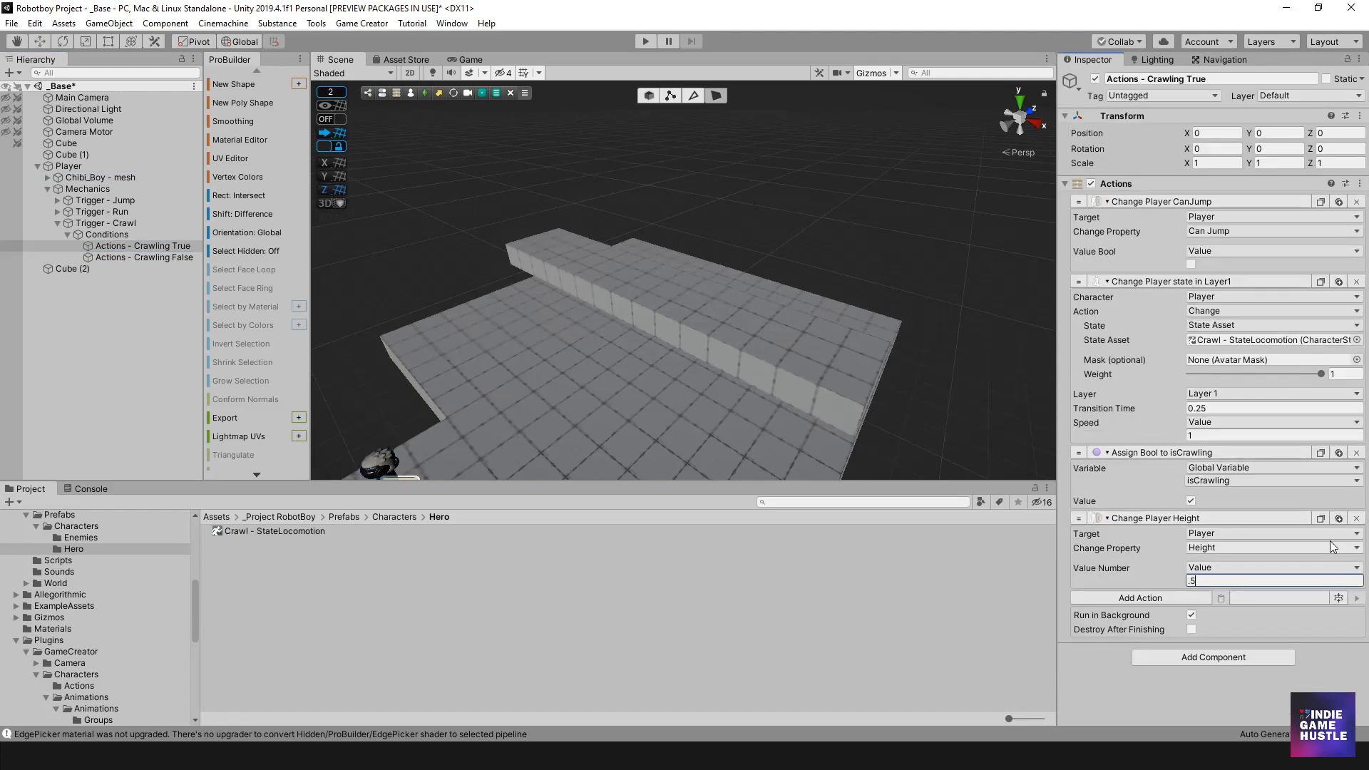
{"action": "scroll", "coordinate": [706, 271], "scroll_direction": "down", "scroll_amount": 1}
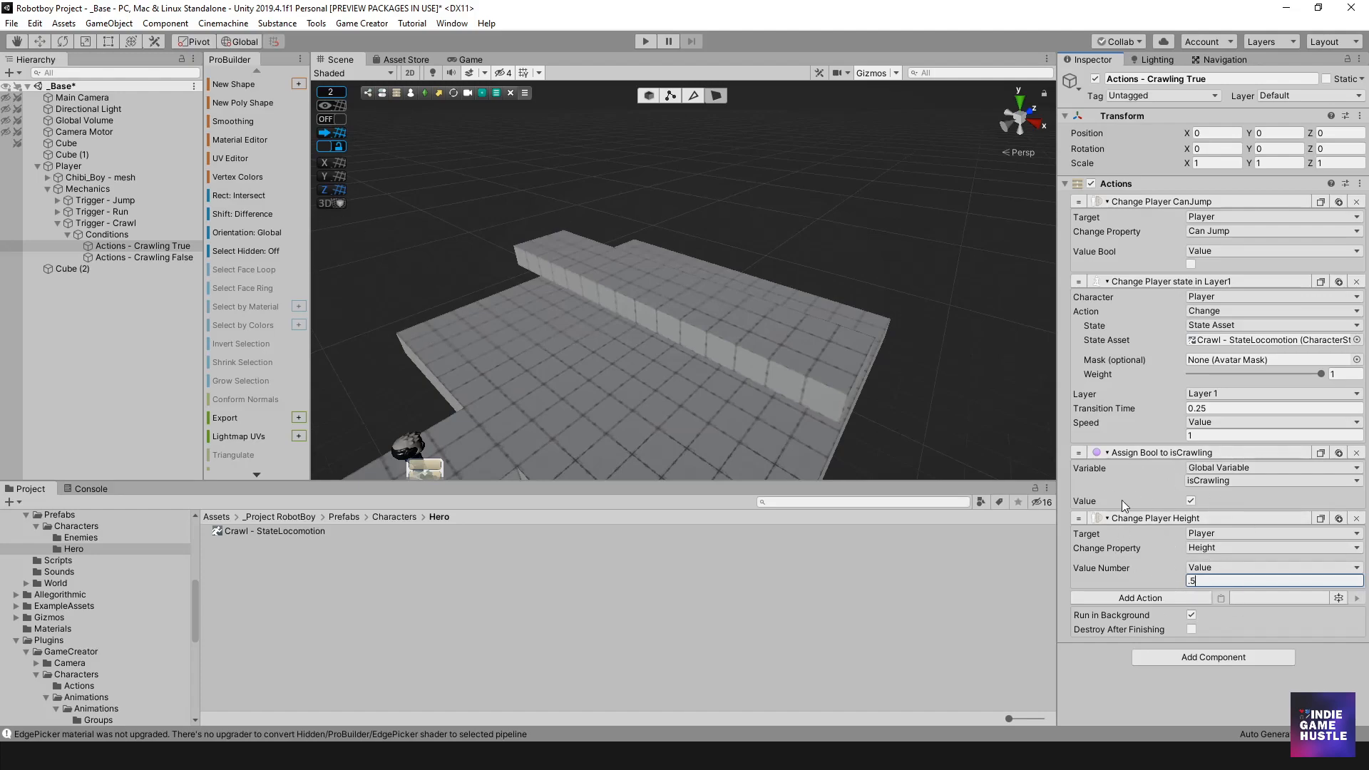
- Run the game and crawl the player back and forth under the raised beam, toggling crawling on and off
{"action": "left_click", "coordinate": [645, 42]}
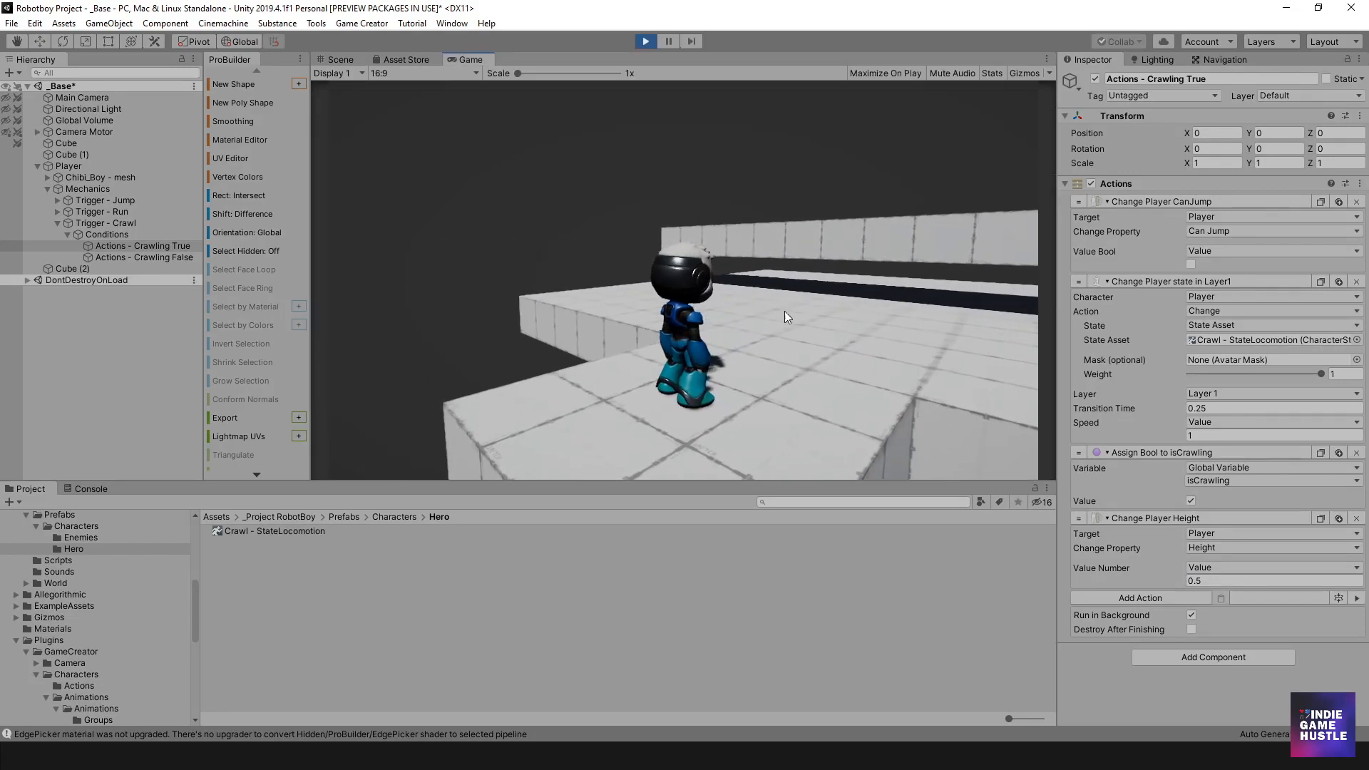
{"action": "key", "text": "d"}
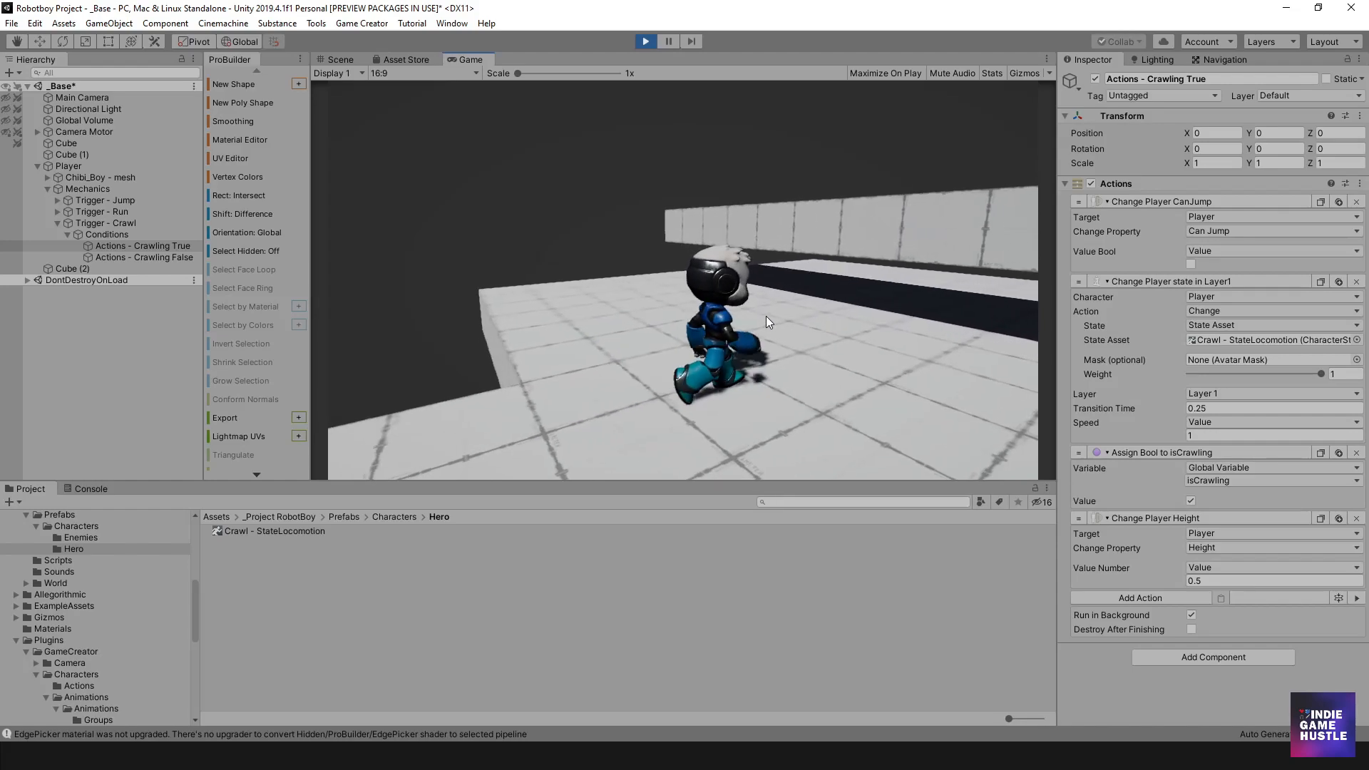
{"action": "key", "text": "c"}
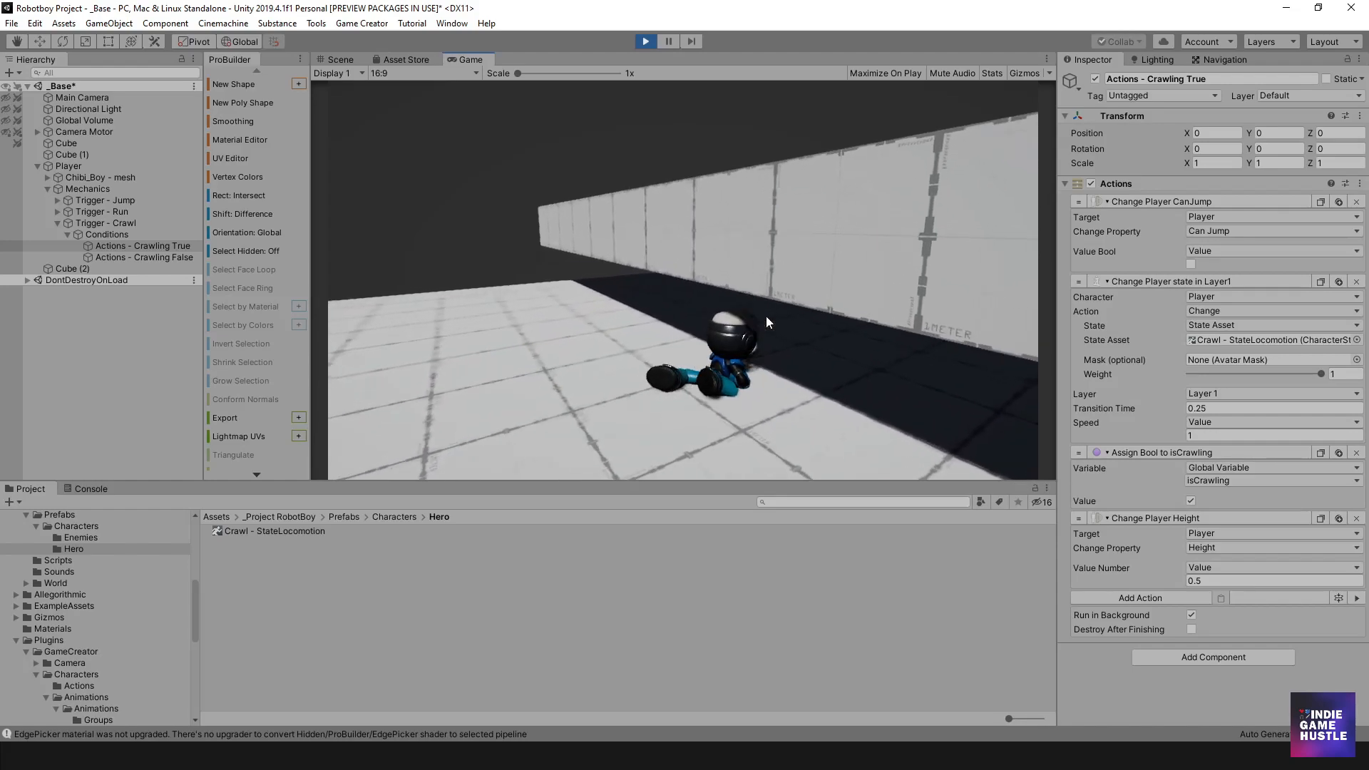
{"action": "key", "text": "d"}
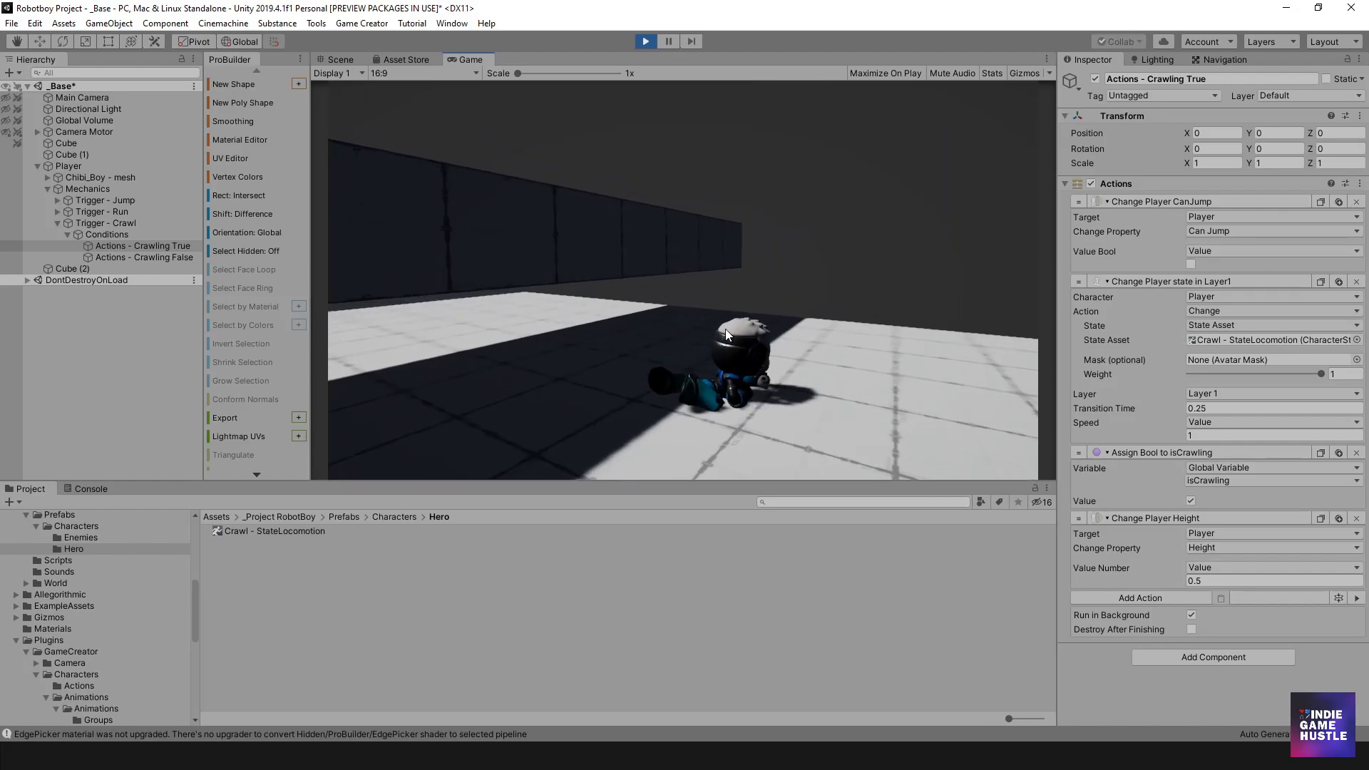
{"action": "key", "text": "a"}
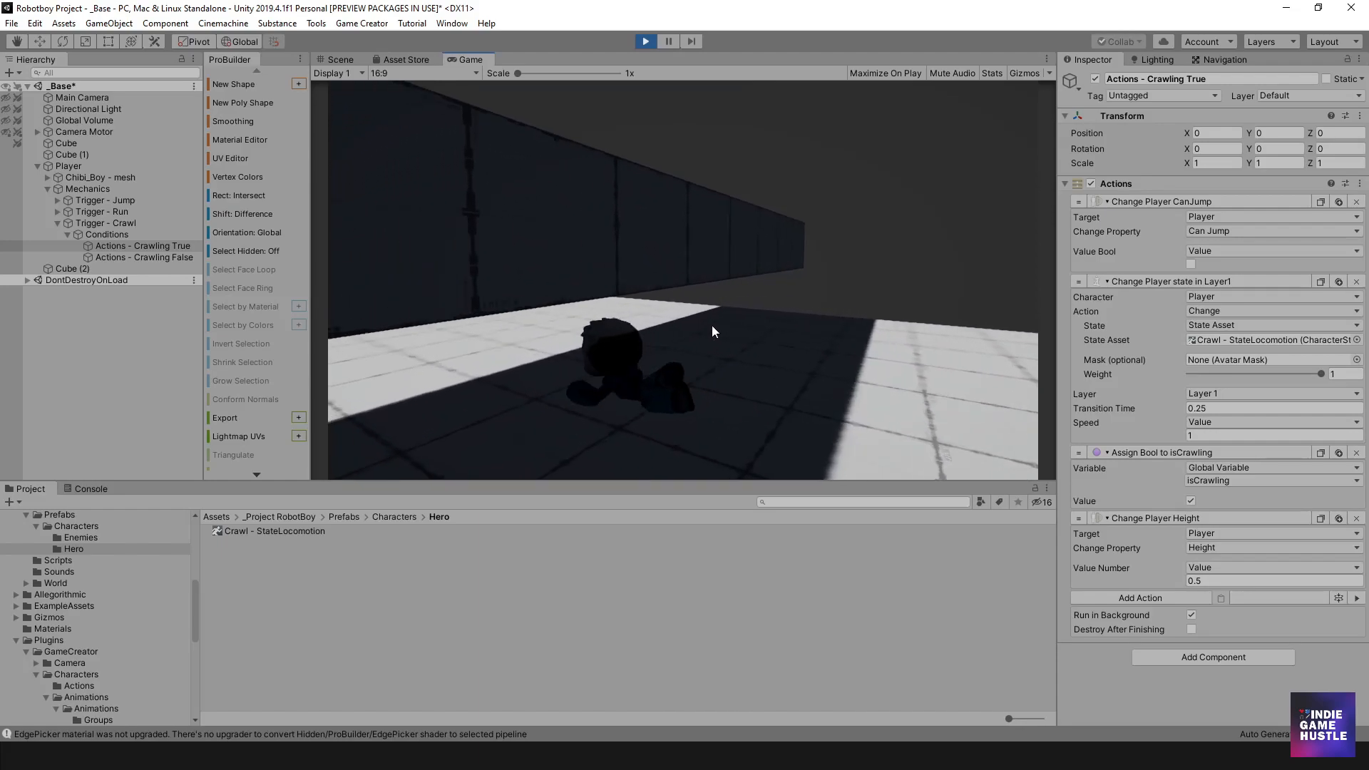
{"action": "key", "text": "c"}
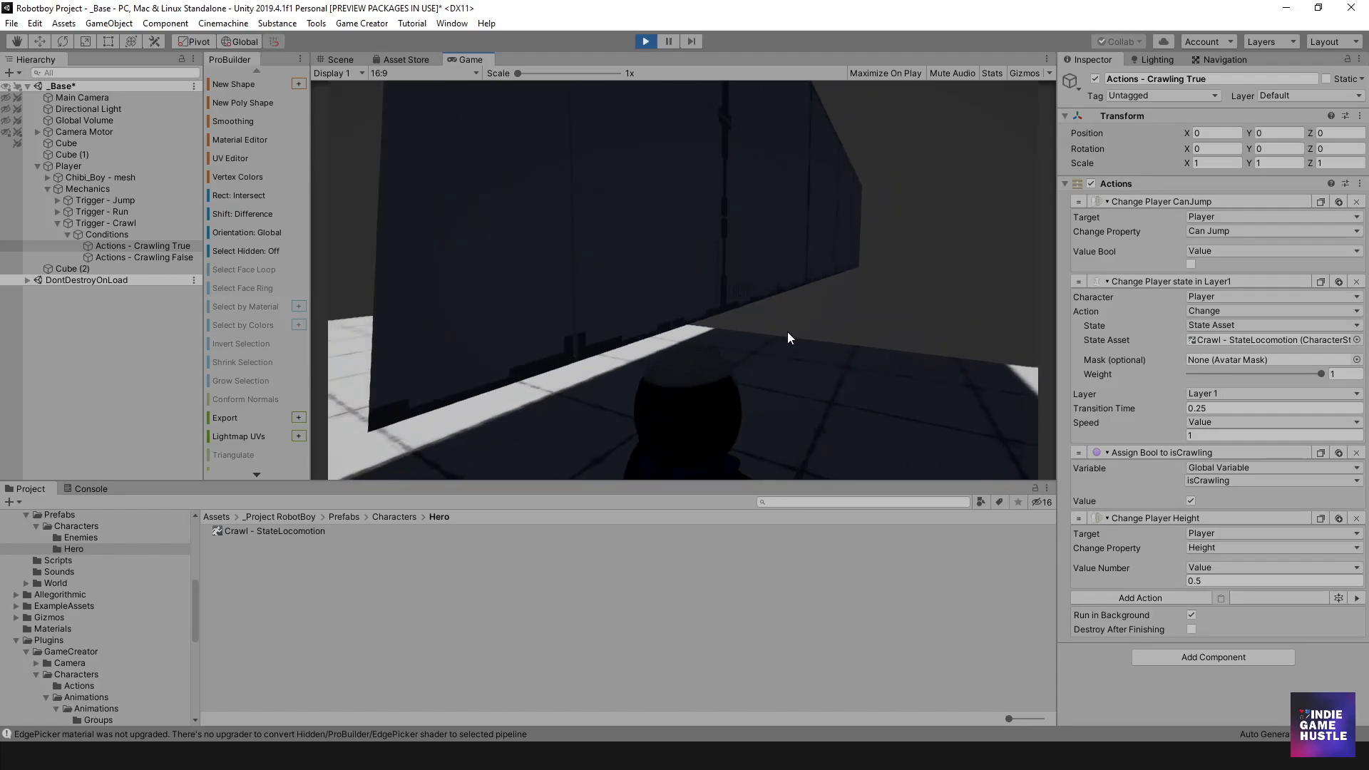
{"action": "key", "text": "w"}
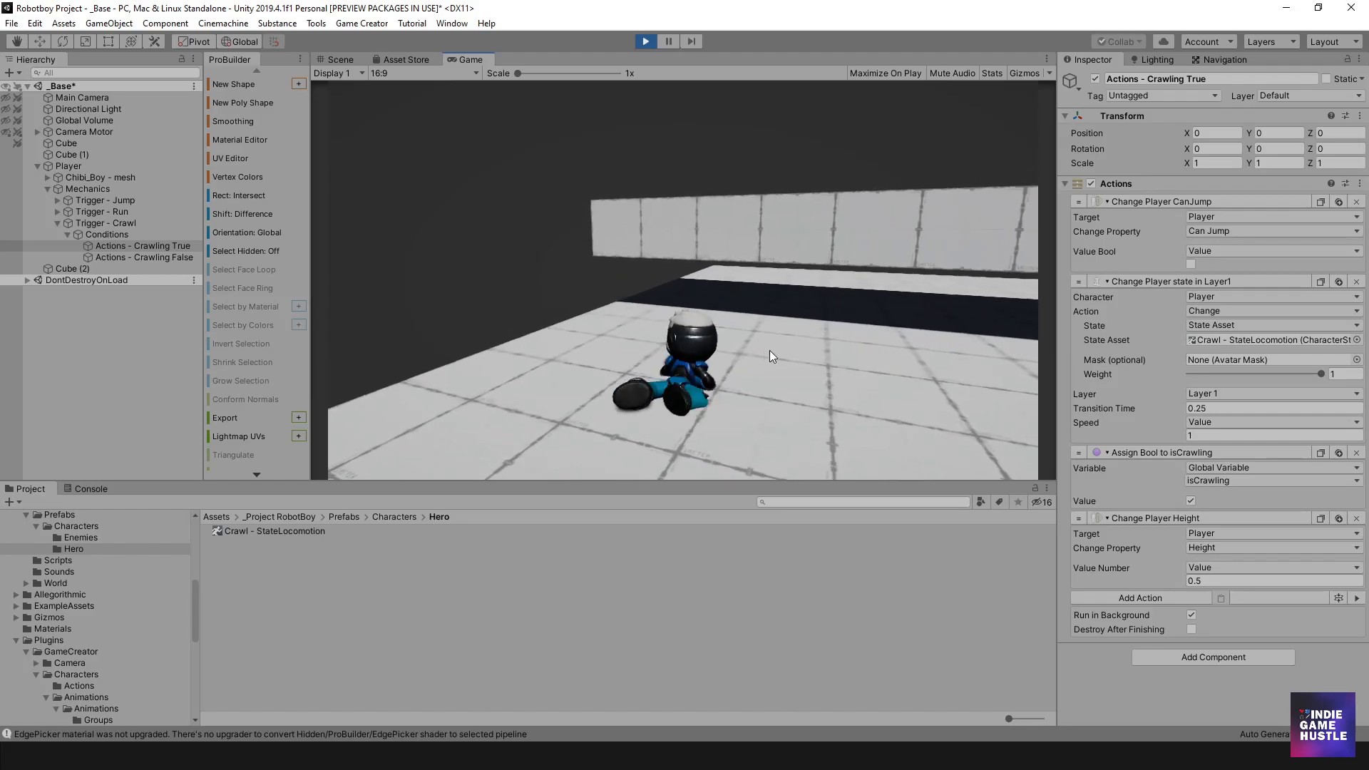
{"action": "key", "text": "w"}
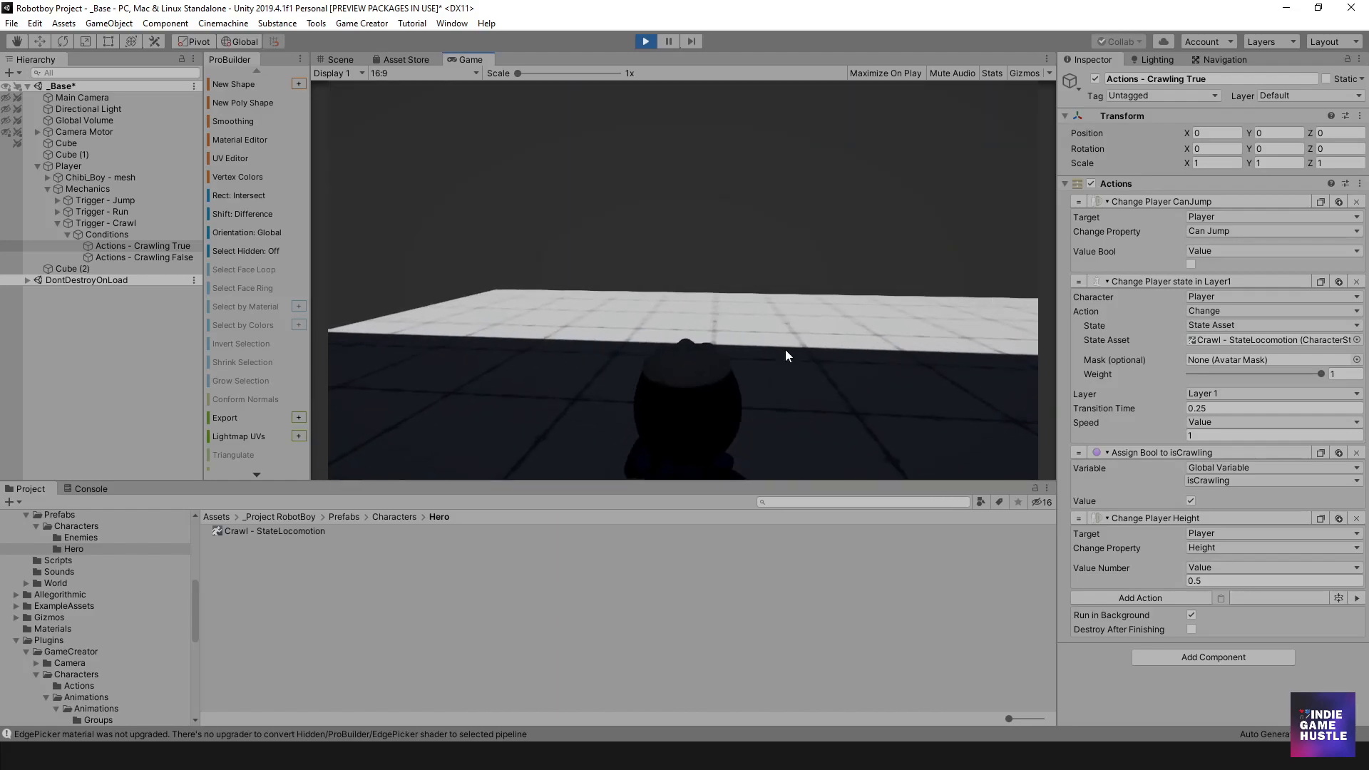
{"action": "key", "text": "w"}
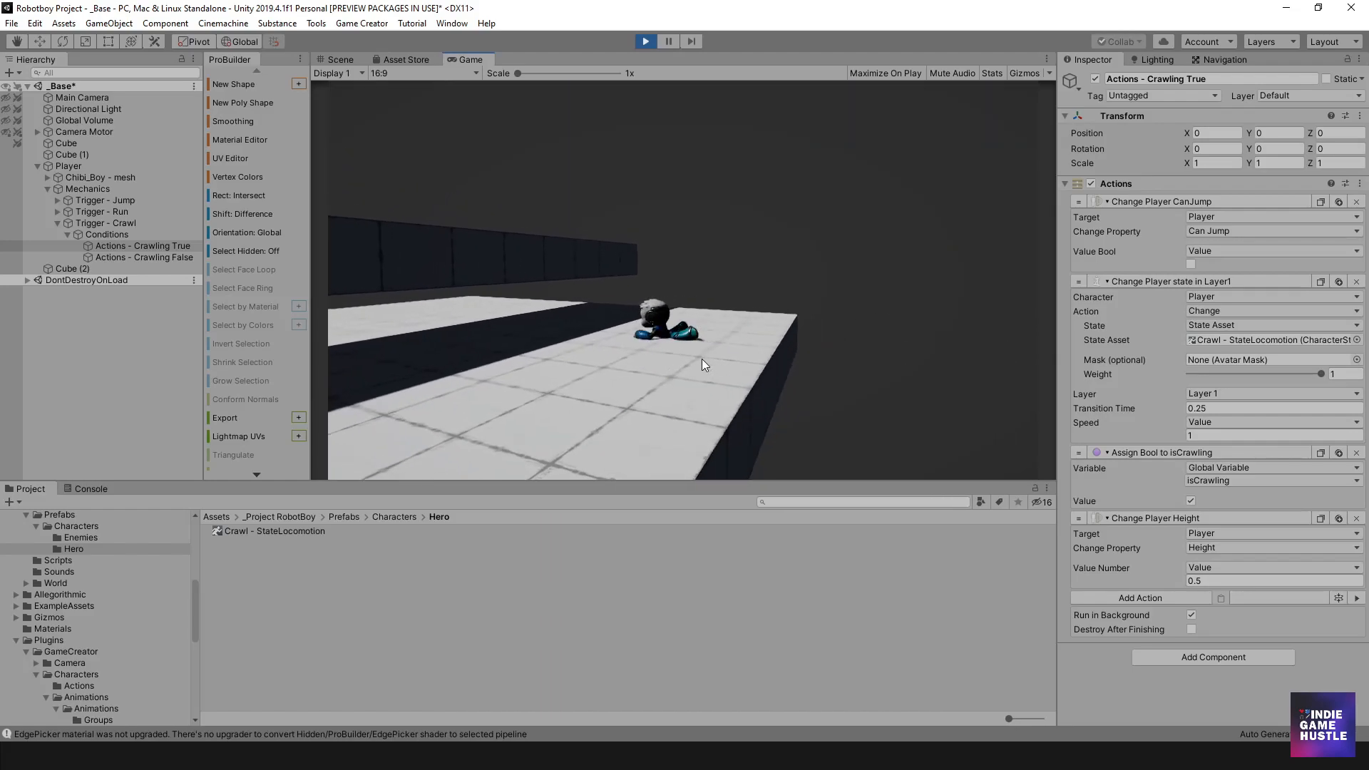
{"action": "key", "text": "a"}
{"action": "key", "text": "d"}
{"action": "key", "text": "a"}
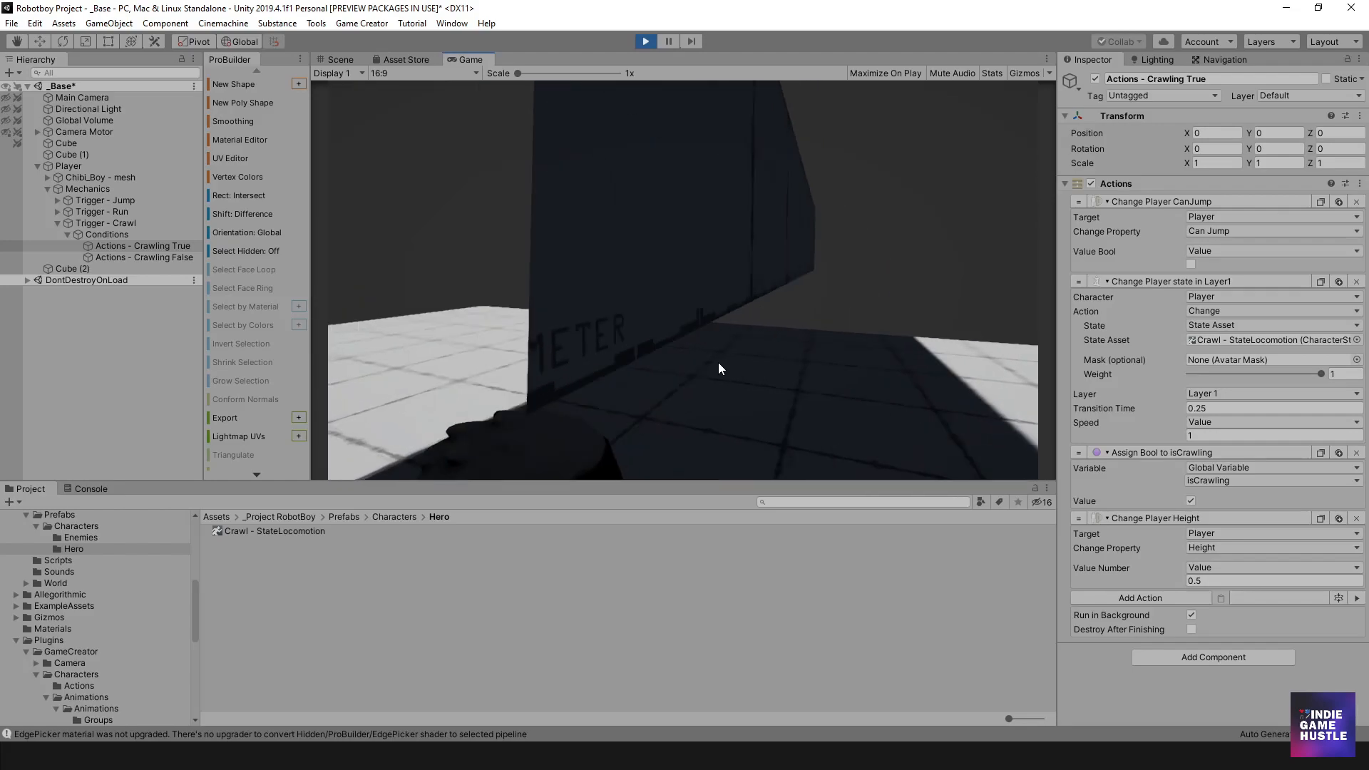
{"action": "key", "text": "c"}
{"action": "key", "text": "a"}
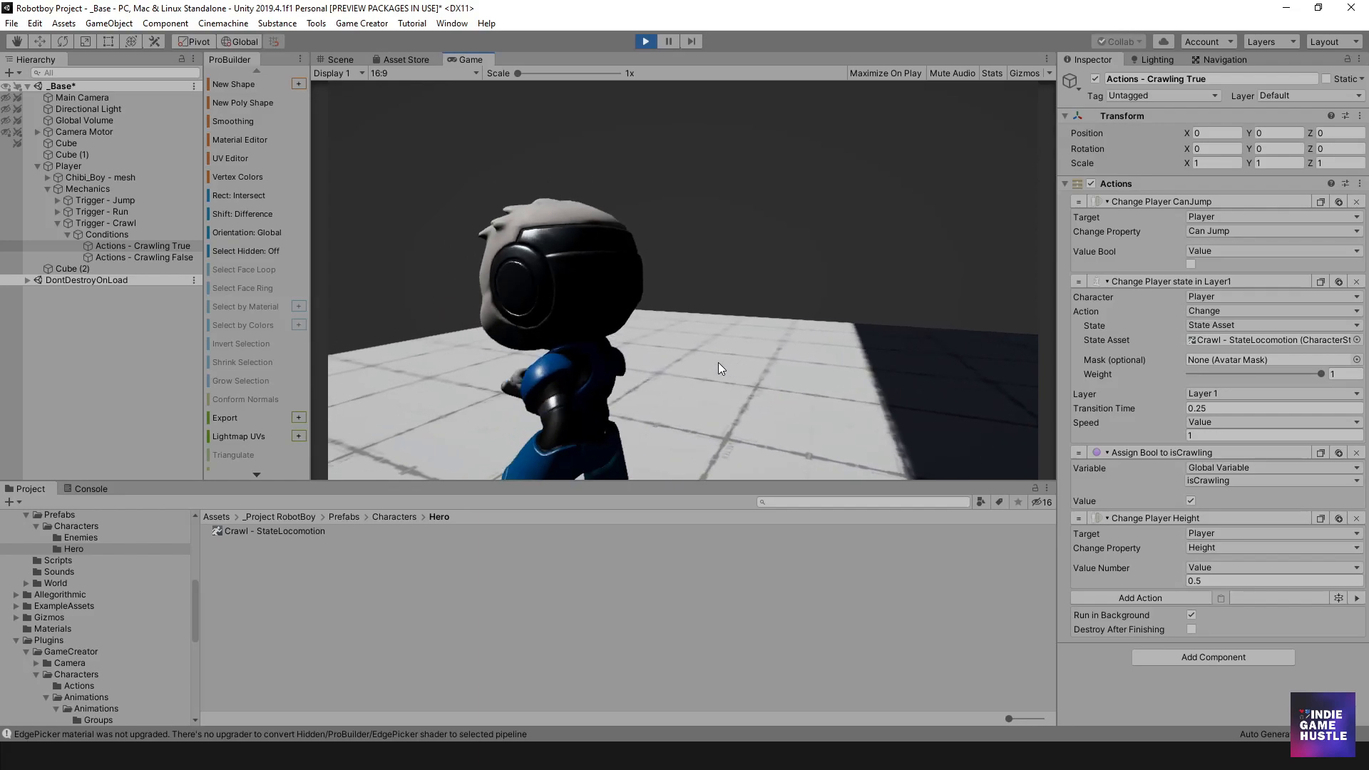
- Test crawling under the beam again from other directions, return the player to the front of it, and stop the game
{"action": "right_click_drag", "start_coordinate": [689, 348], "coordinate": [893, 373]}
{"action": "key", "text": "d"}
{"action": "key", "text": "c"}
{"action": "right_click_drag", "start_coordinate": [767, 335], "coordinate": [803, 310]}
{"action": "key", "text": "w"}
{"action": "key", "text": "d"}
{"action": "key", "text": "a"}
{"action": "key", "text": "w"}
{"action": "key", "text": "d"}
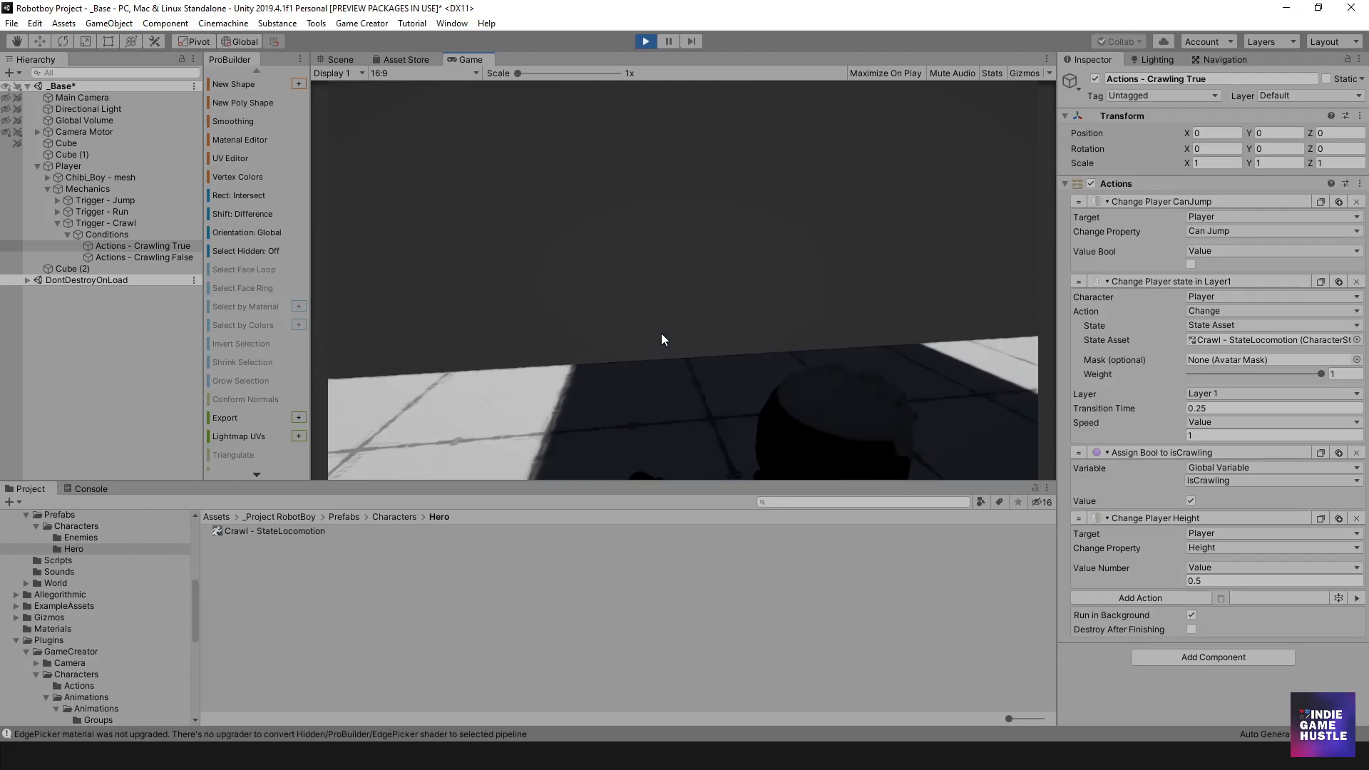
{"action": "key", "text": "s"}
{"action": "key", "text": "a"}
{"action": "key", "text": "w"}
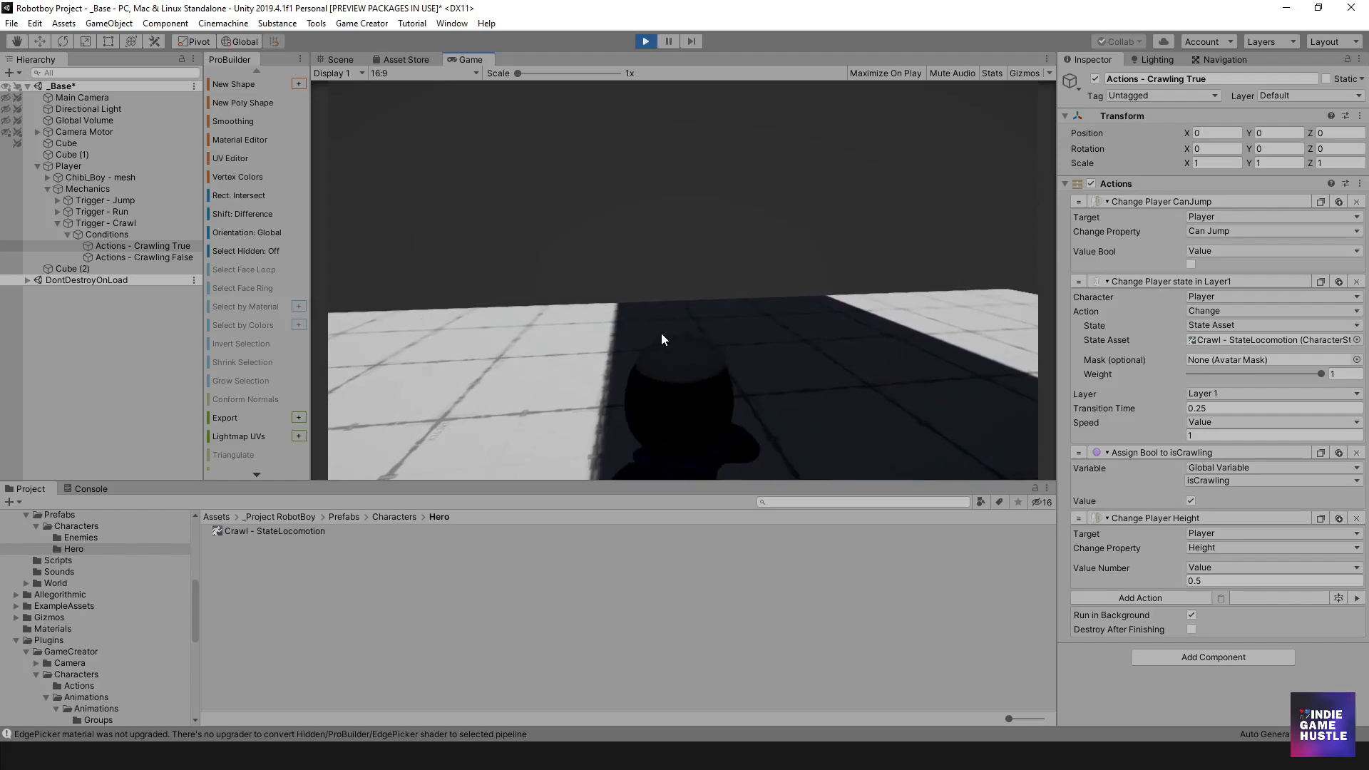
{"action": "key", "text": "a"}
{"action": "key", "text": "s"}
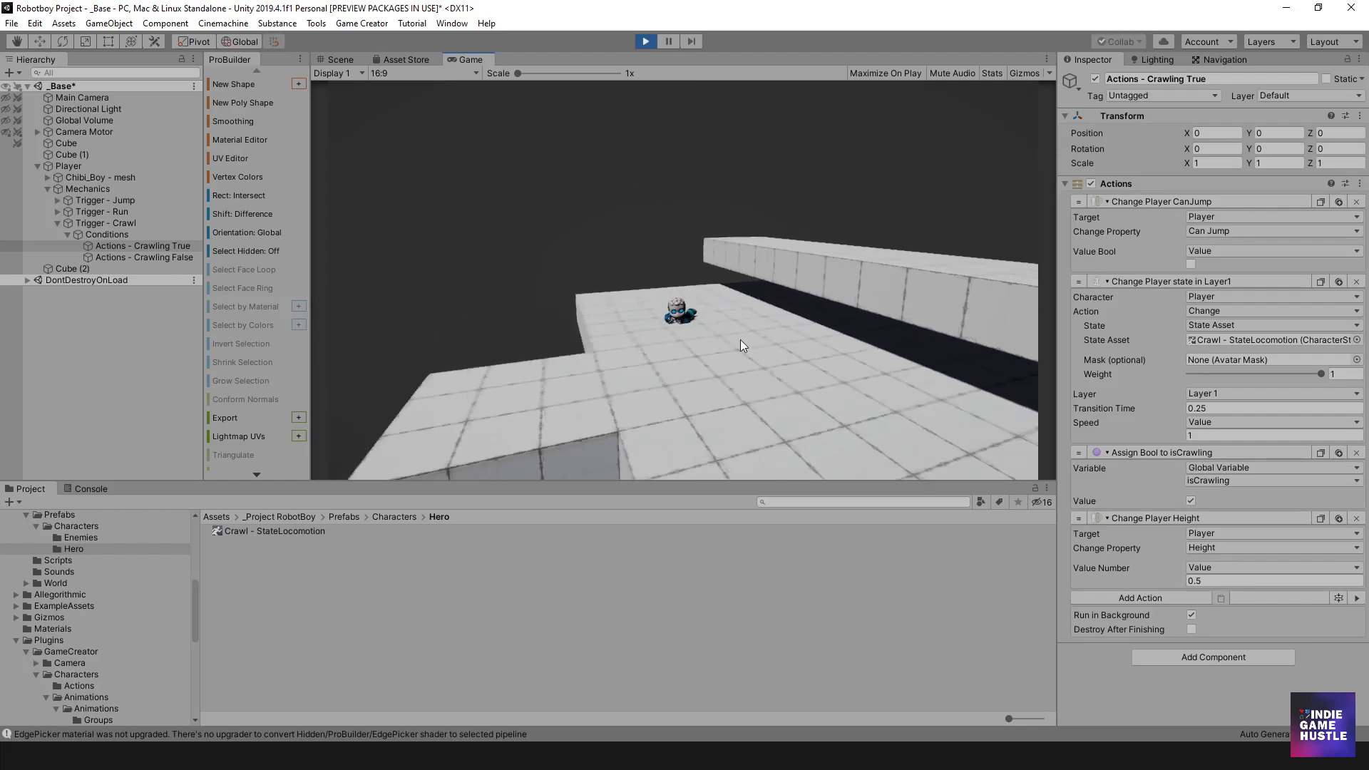
{"action": "key", "text": "d"}
{"action": "key", "text": "w"}
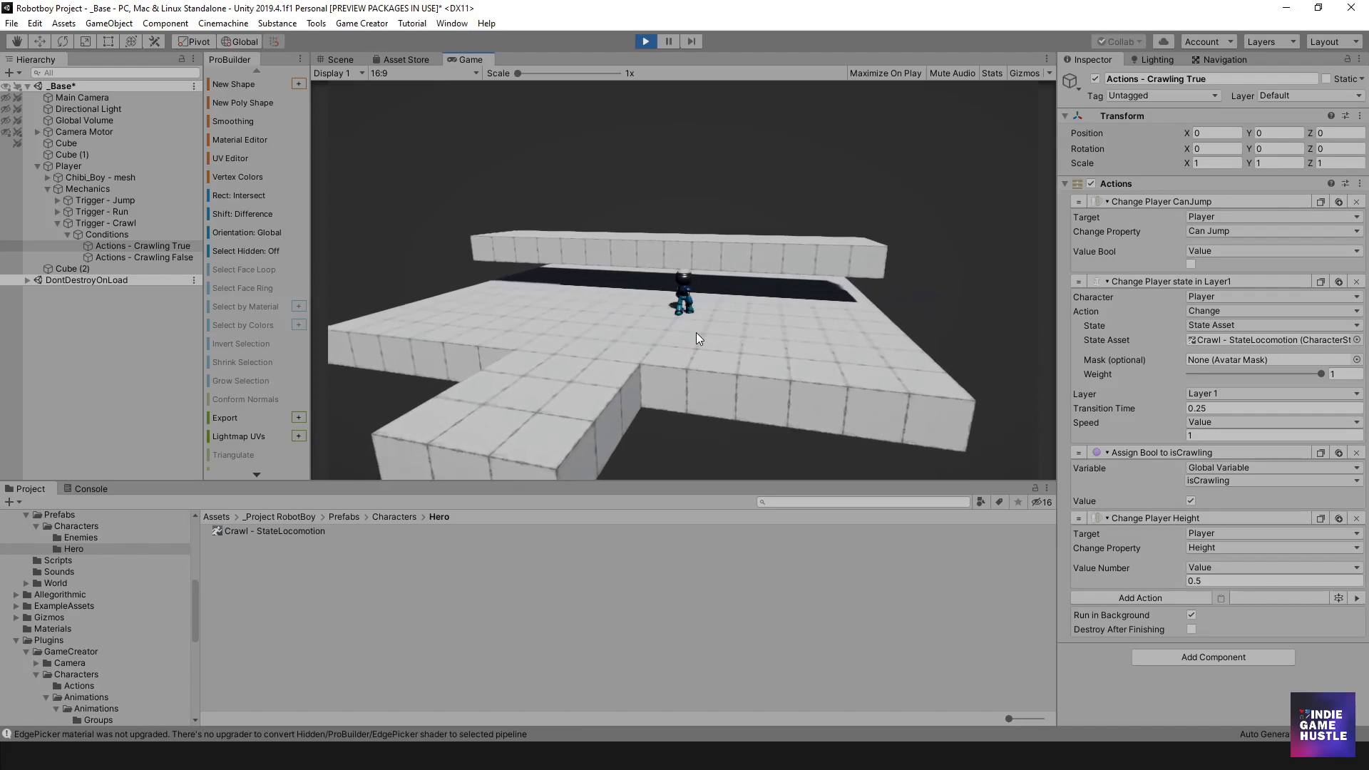
{"action": "left_click", "coordinate": [646, 42]}
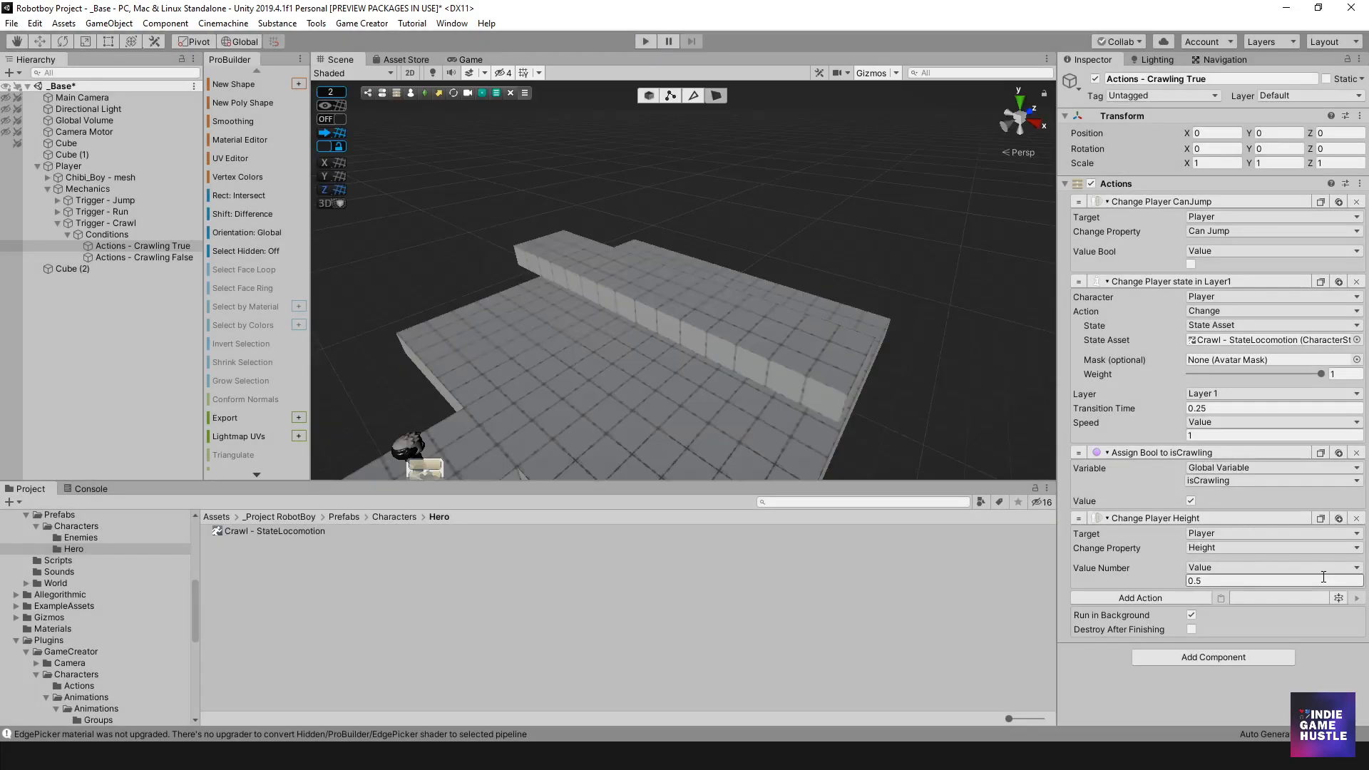
- Copy the Change Player Height action from Actions - Crawling True into Actions - Crawling False and set the copy's value to 1.5
{"action": "left_click", "coordinate": [1320, 519]}
{"action": "left_click", "coordinate": [139, 255]}
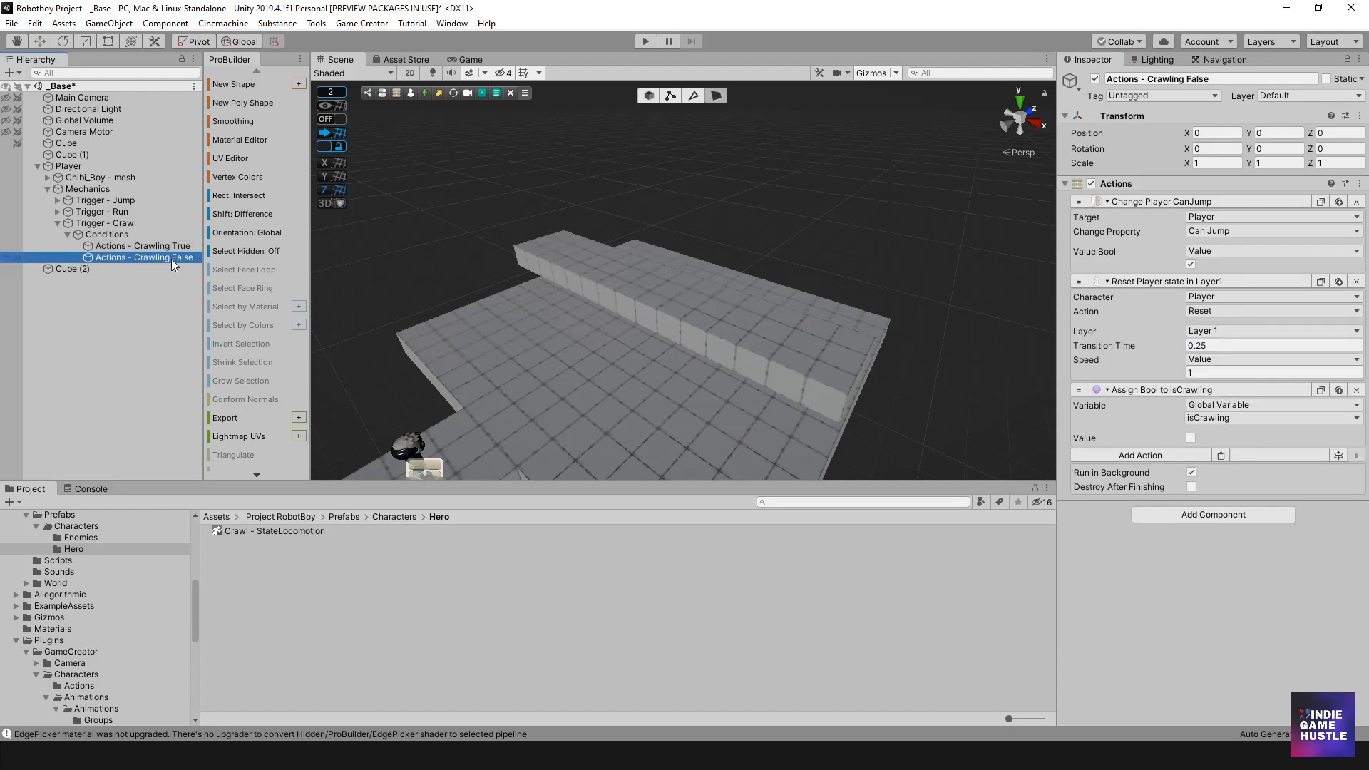
{"action": "left_click", "coordinate": [1221, 457]}
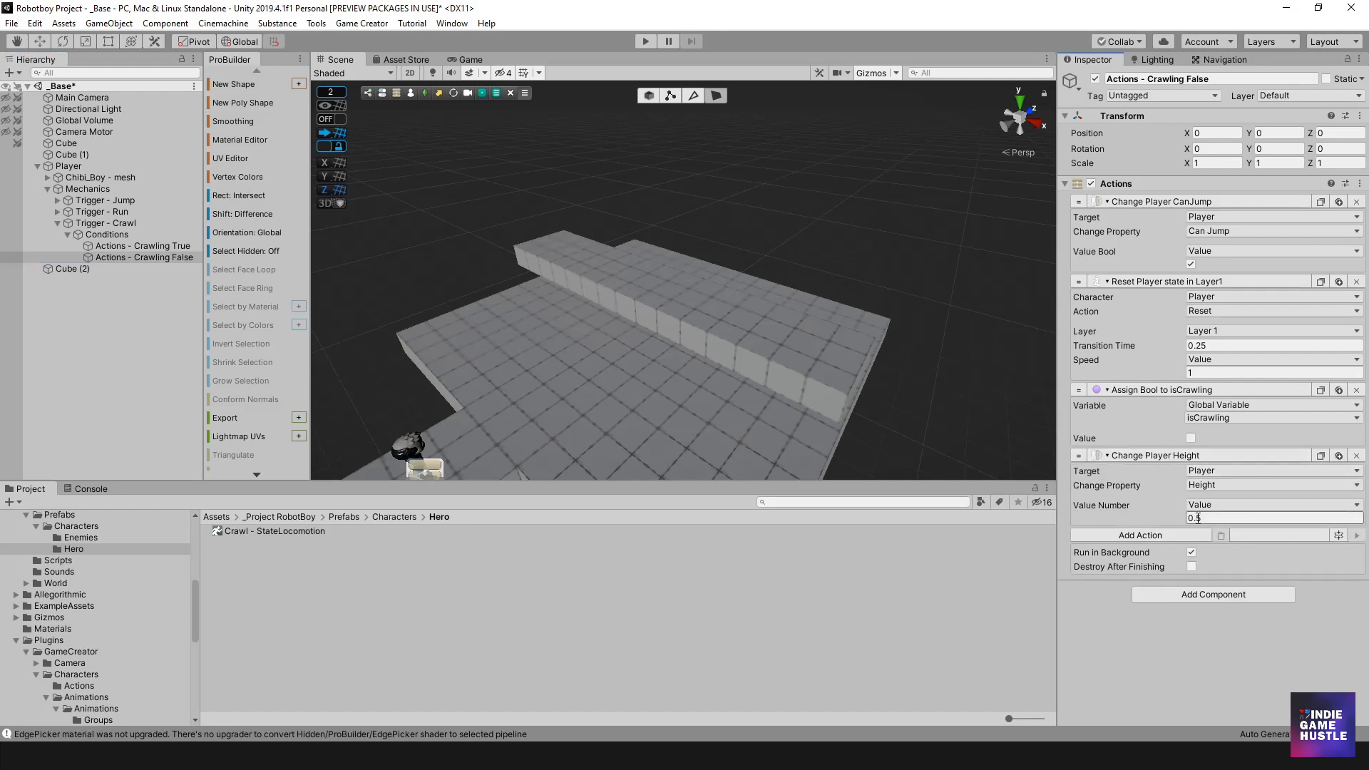
{"action": "left_click", "coordinate": [1224, 516]}
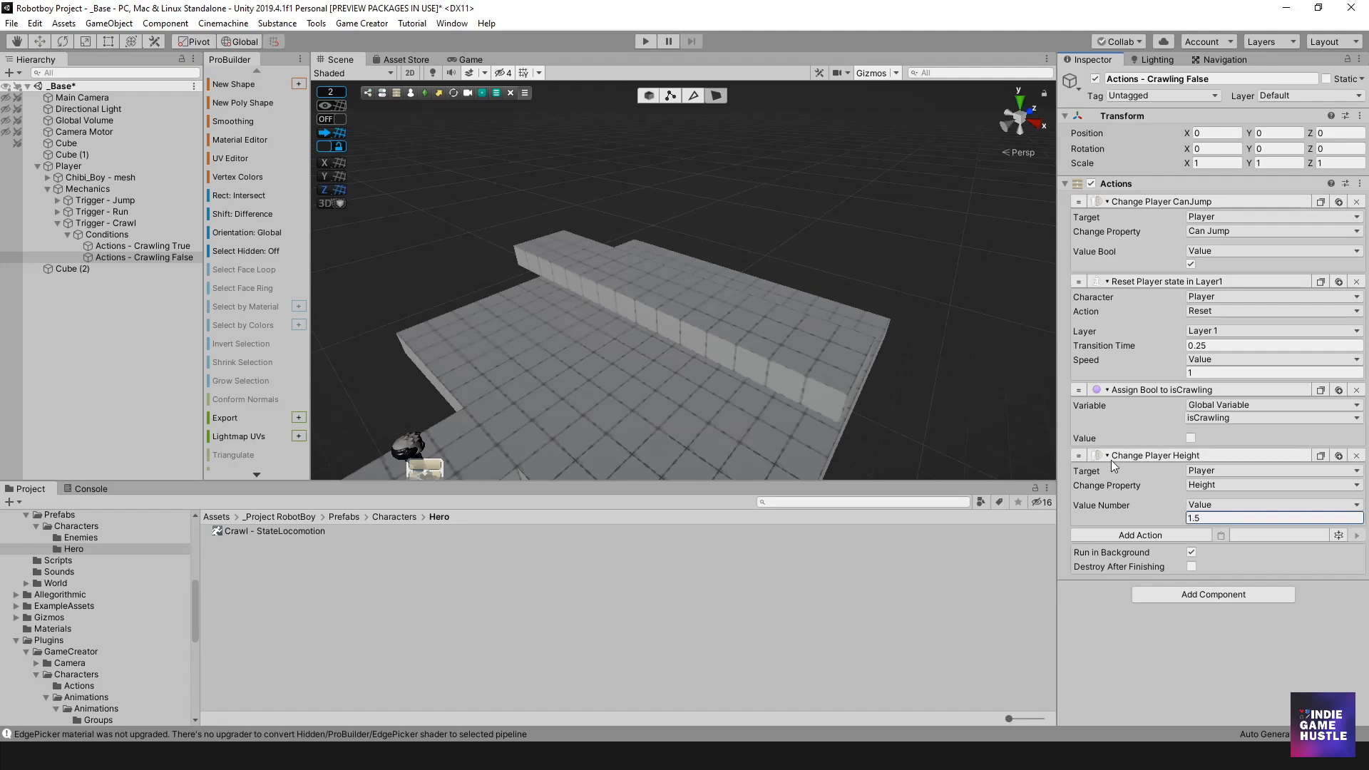
- Move the Change Player Height action directly below the Change Player CanJump action in both Crawling False and Crawling True
{"action": "left_click_drag", "start_coordinate": [1078, 458], "coordinate": [1094, 278]}
{"action": "left_click", "coordinate": [135, 246]}
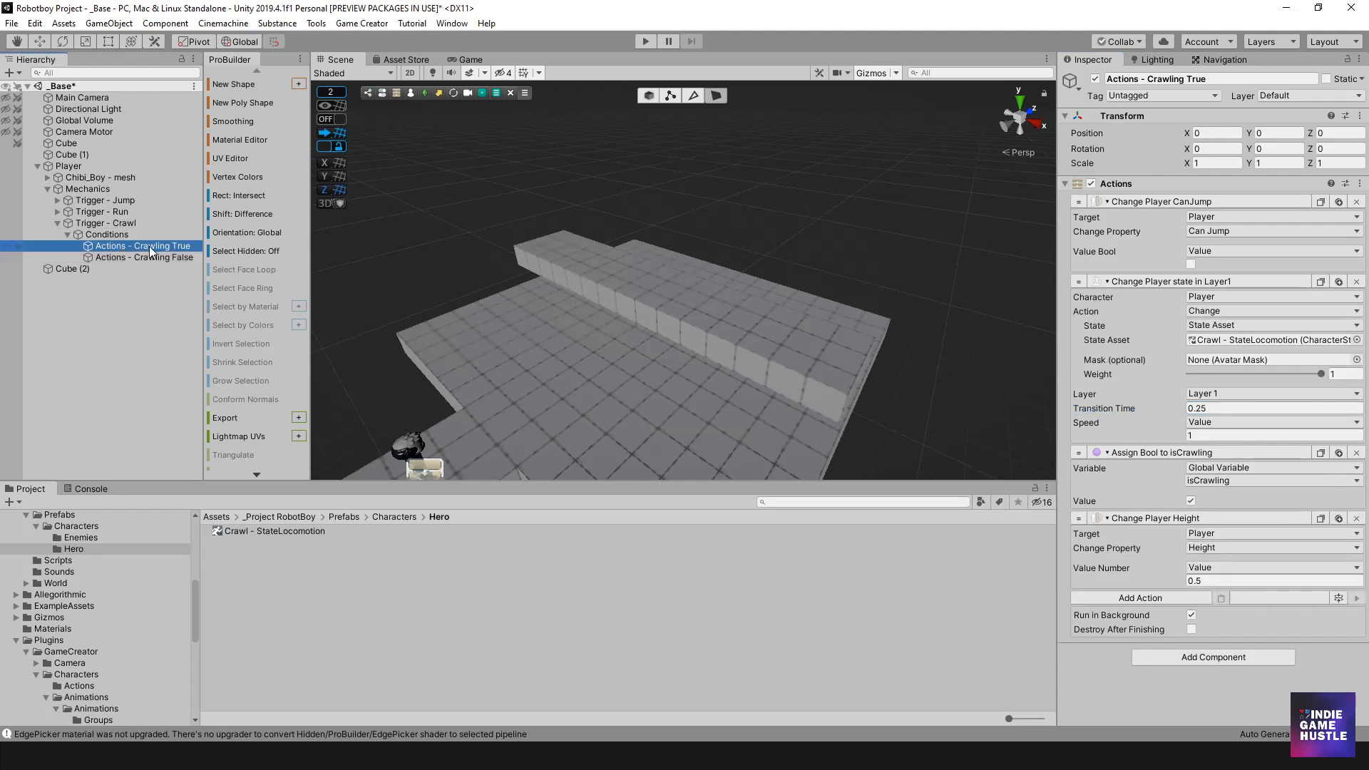
{"action": "left_click_drag", "start_coordinate": [1078, 518], "coordinate": [1106, 280]}
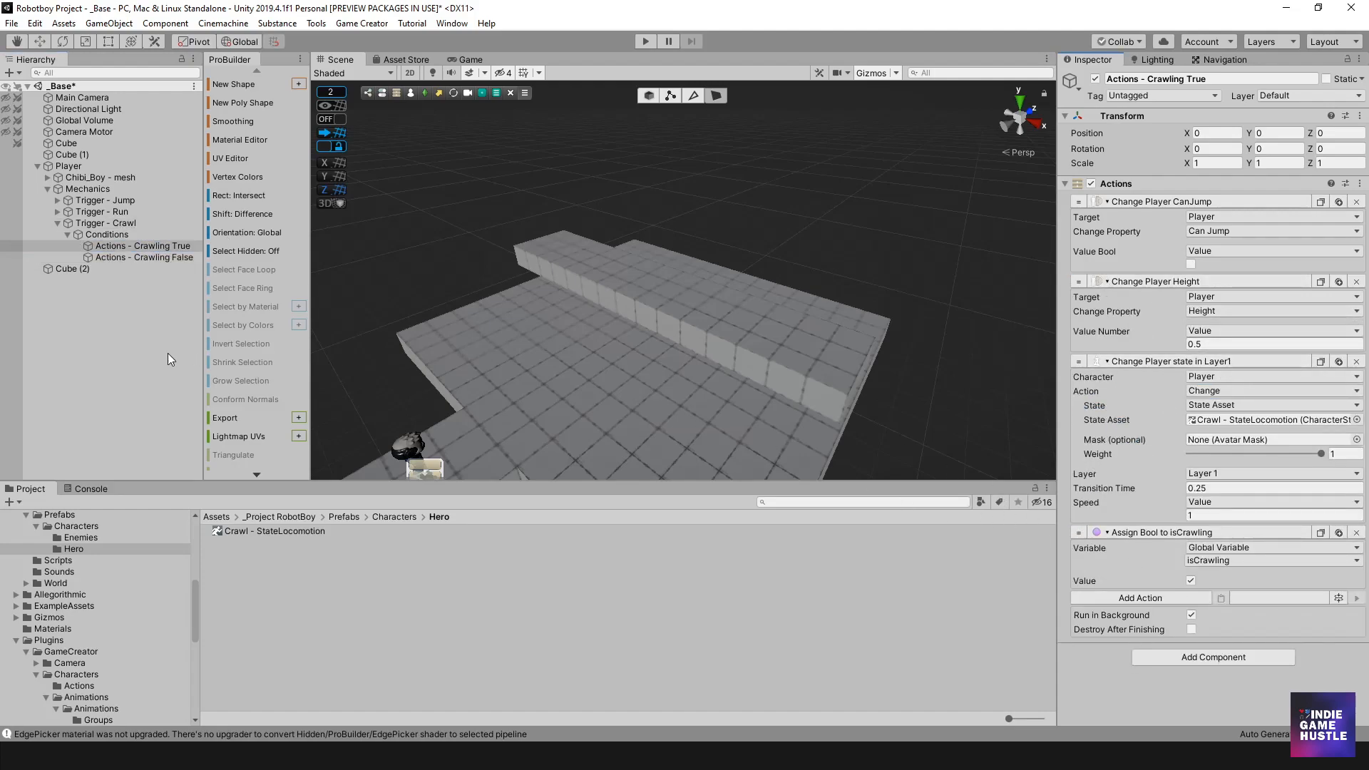
- Run the game with the Scene and Game views side by side, and select Player to show its collider
{"action": "left_click", "coordinate": [647, 41]}
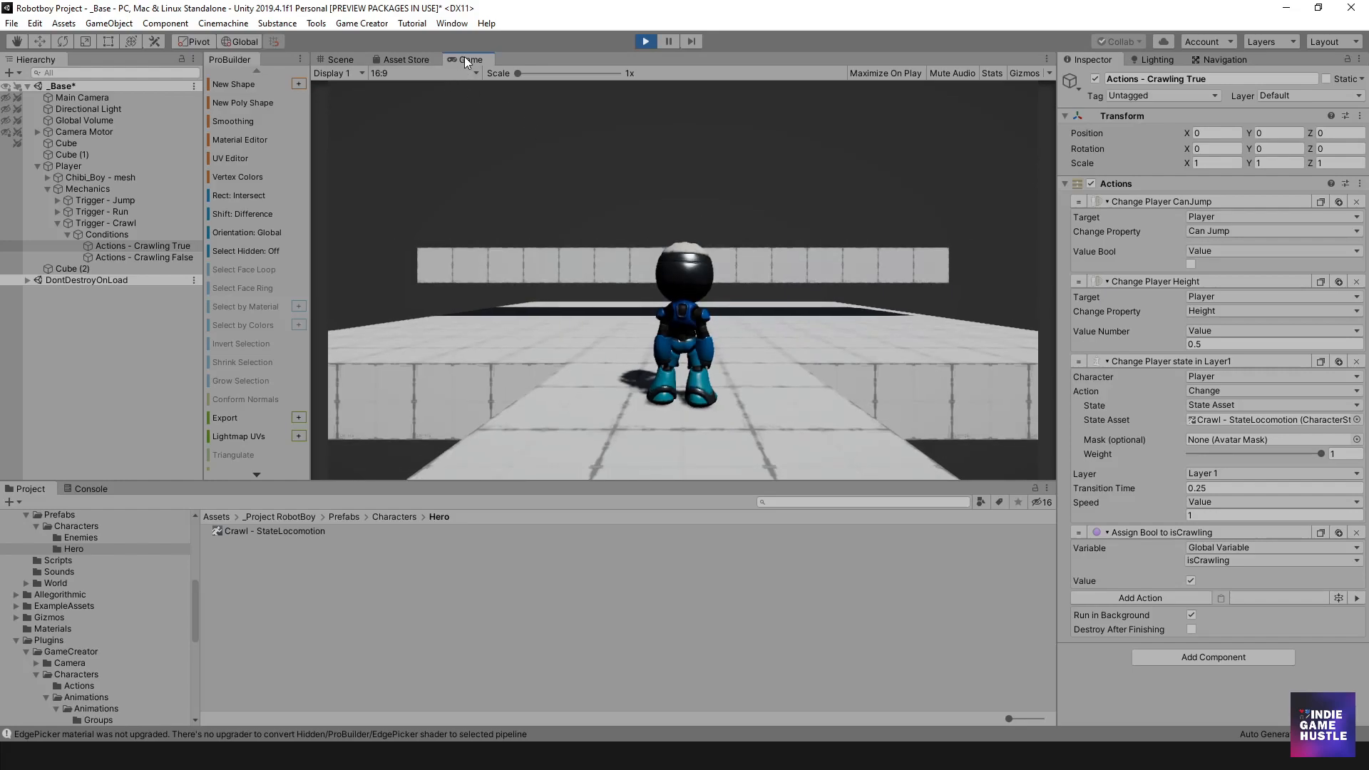
{"action": "mouse_move", "coordinate": [536, 277]}
{"action": "left_mouse_down", "text": "alt"}
{"action": "mouse_move", "coordinate": [488, 328]}
{"action": "mouse_move", "coordinate": [529, 297]}
{"action": "mouse_move", "coordinate": [634, 328]}
{"action": "mouse_move", "coordinate": [562, 275]}
{"action": "left_mouse_up", "text": "alt"}
{"action": "left_click", "coordinate": [80, 169]}
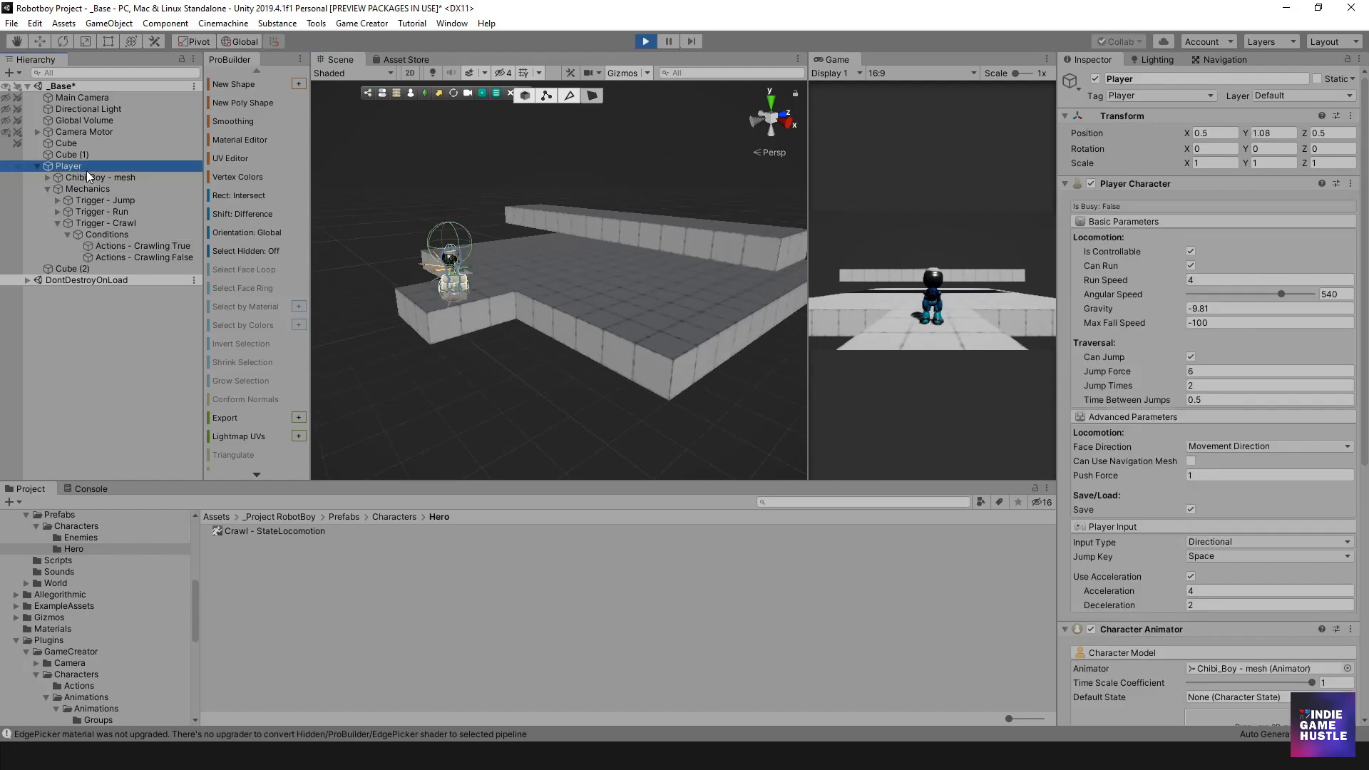
{"action": "scroll", "coordinate": [524, 302], "scroll_direction": "up", "scroll_amount": 4}
{"action": "middle_click_drag", "start_coordinate": [545, 312], "coordinate": [567, 340]}
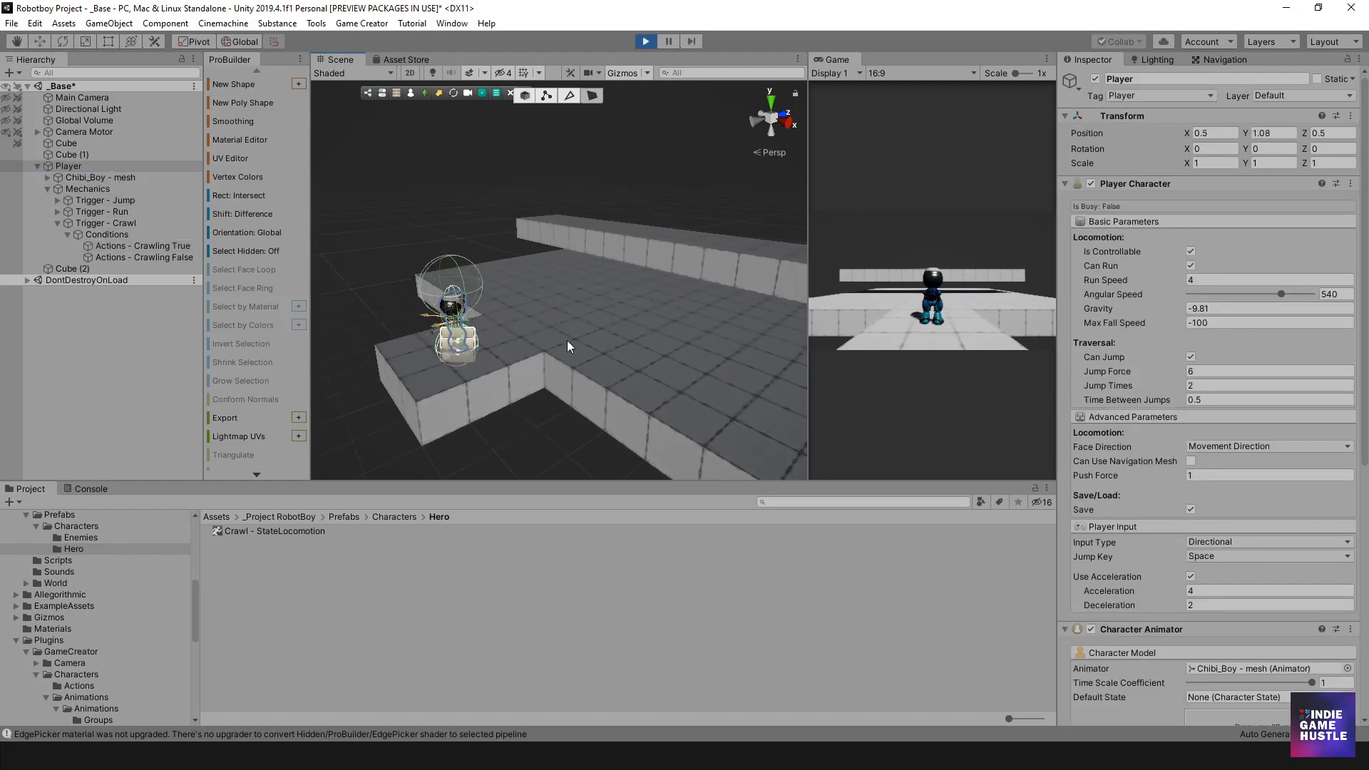
{"action": "scroll", "coordinate": [548, 350], "scroll_direction": "up", "scroll_amount": 2}
{"action": "left_click", "coordinate": [949, 315]}
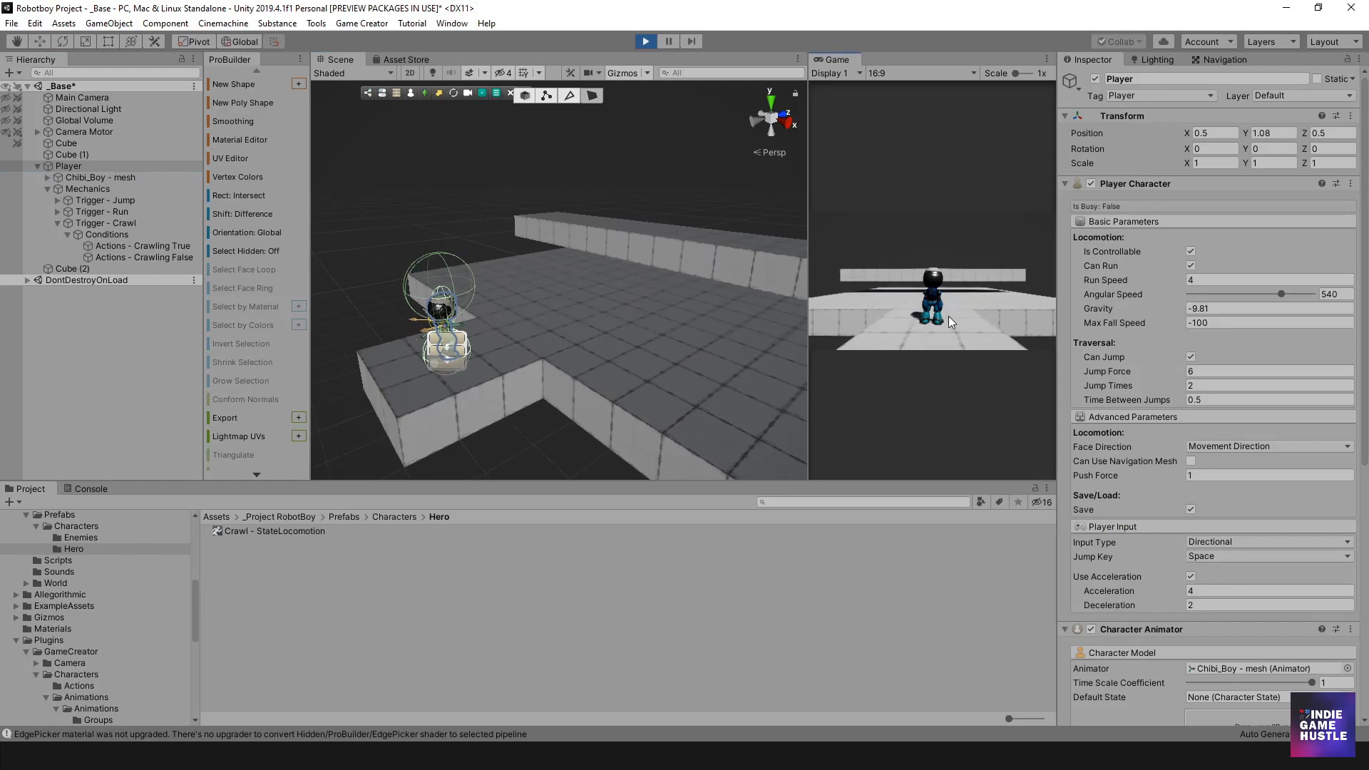
- Crawl the player under the raised beam, toggling crawling on and off repeatedly to test standing up beneath it
{"action": "key", "text": "w"}
{"action": "key", "text": "c"}
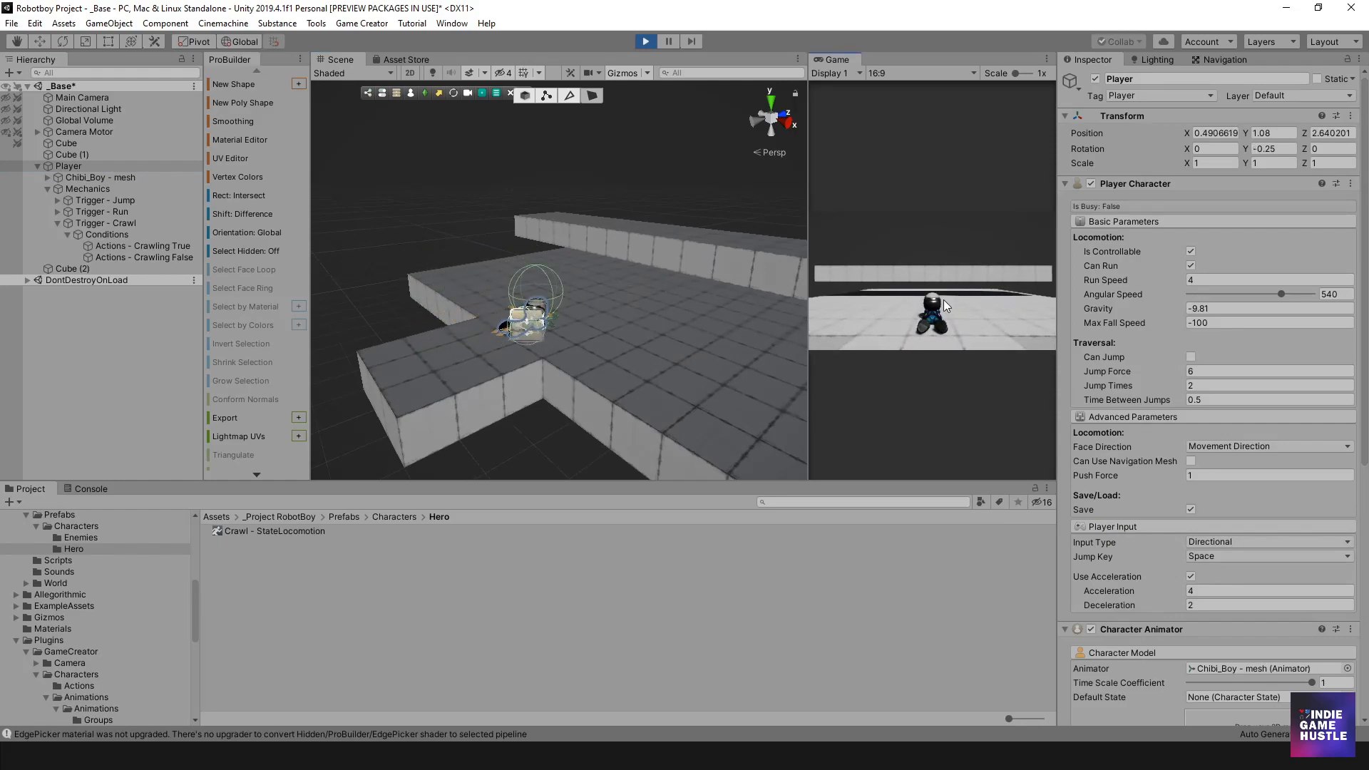
{"action": "key", "text": "c"}
{"action": "key", "text": "c"}
{"action": "key", "text": "w"}
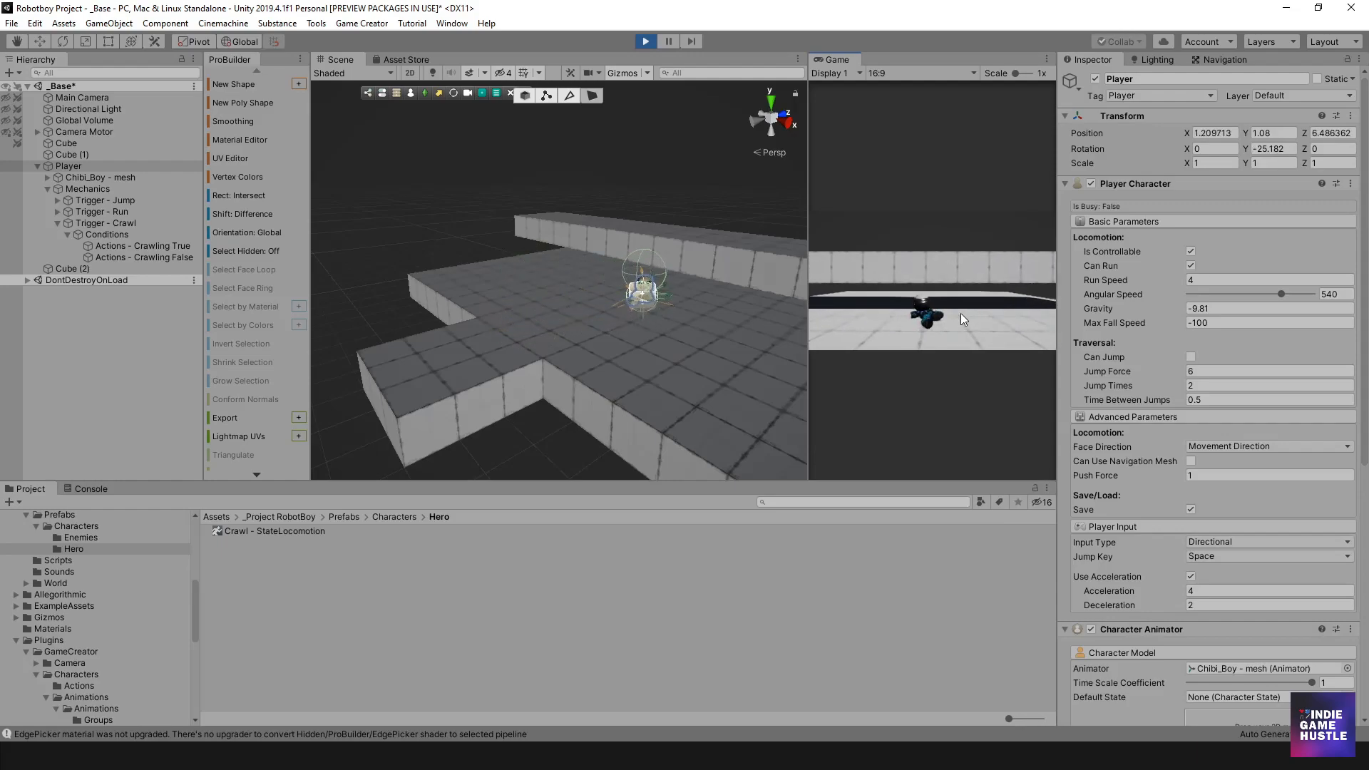
{"action": "key", "text": "c"}
{"action": "key", "text": "c"}
{"action": "key", "text": "c"}
{"action": "key", "text": "c"}
{"action": "key", "text": "c"}
{"action": "key", "text": "c"}
{"action": "key", "text": "c"}
{"action": "key", "text": "c"}
{"action": "key", "text": "c"}
{"action": "key", "text": "c"}
{"action": "key", "text": "c"}
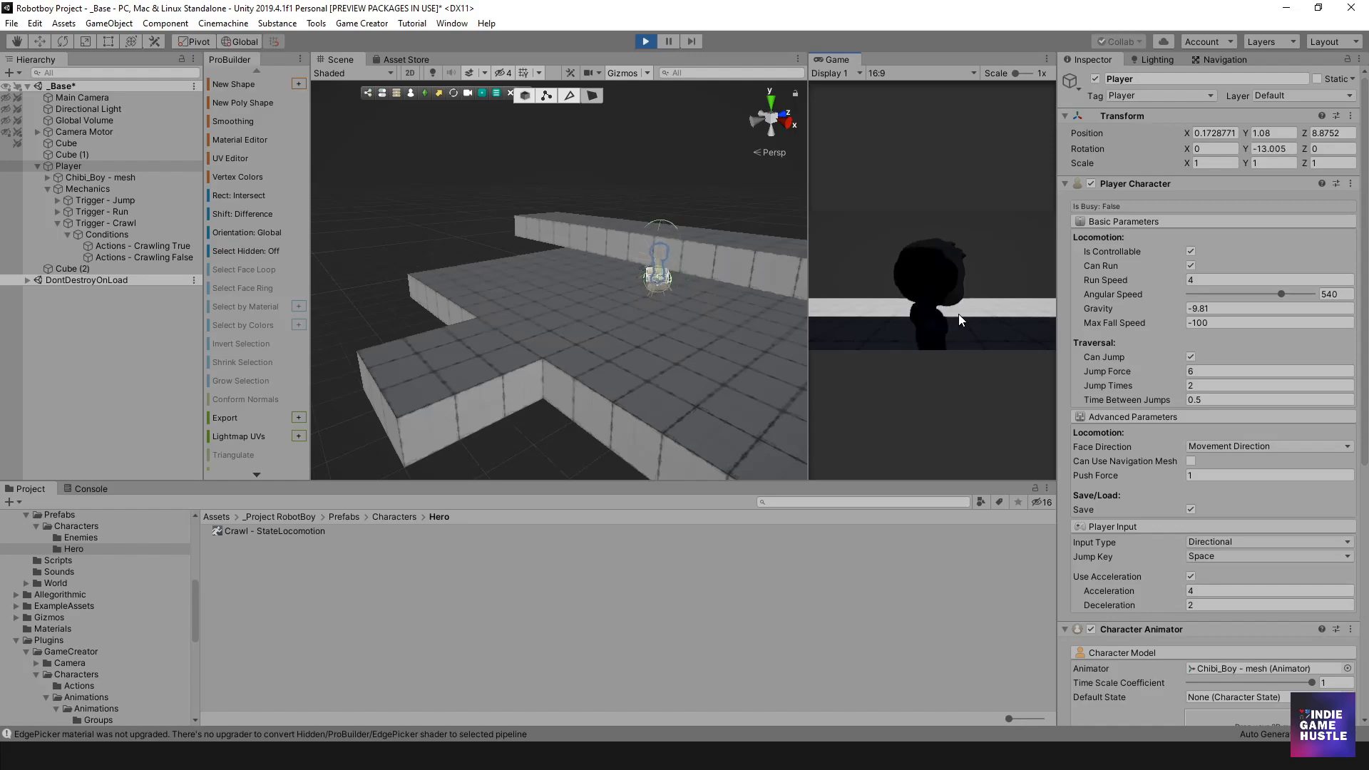
- Test jumping and moving behind the beam, crawl the player back under it, and stop the game
{"action": "key", "text": "space"}
{"action": "key", "text": "w"}
{"action": "key", "text": "a"}
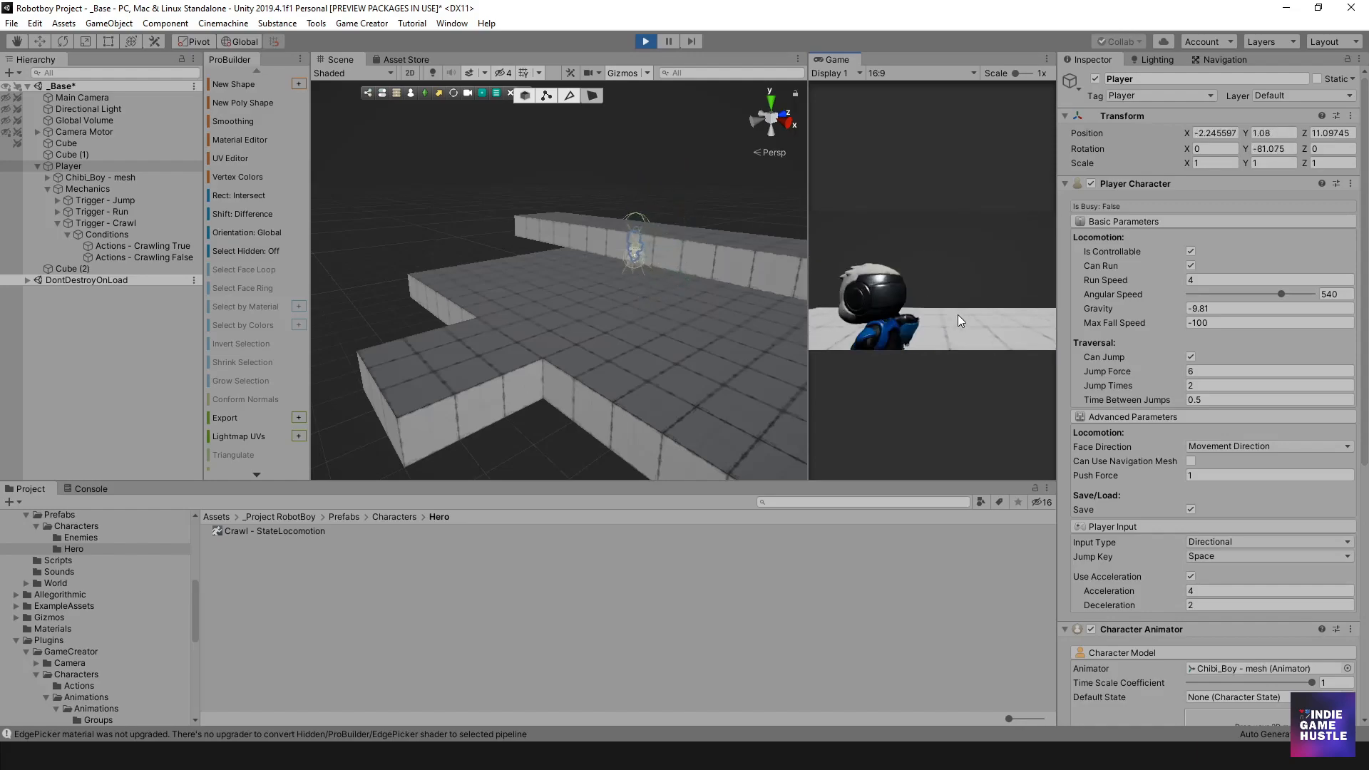
{"action": "key", "text": "s"}
{"action": "key", "text": "d"}
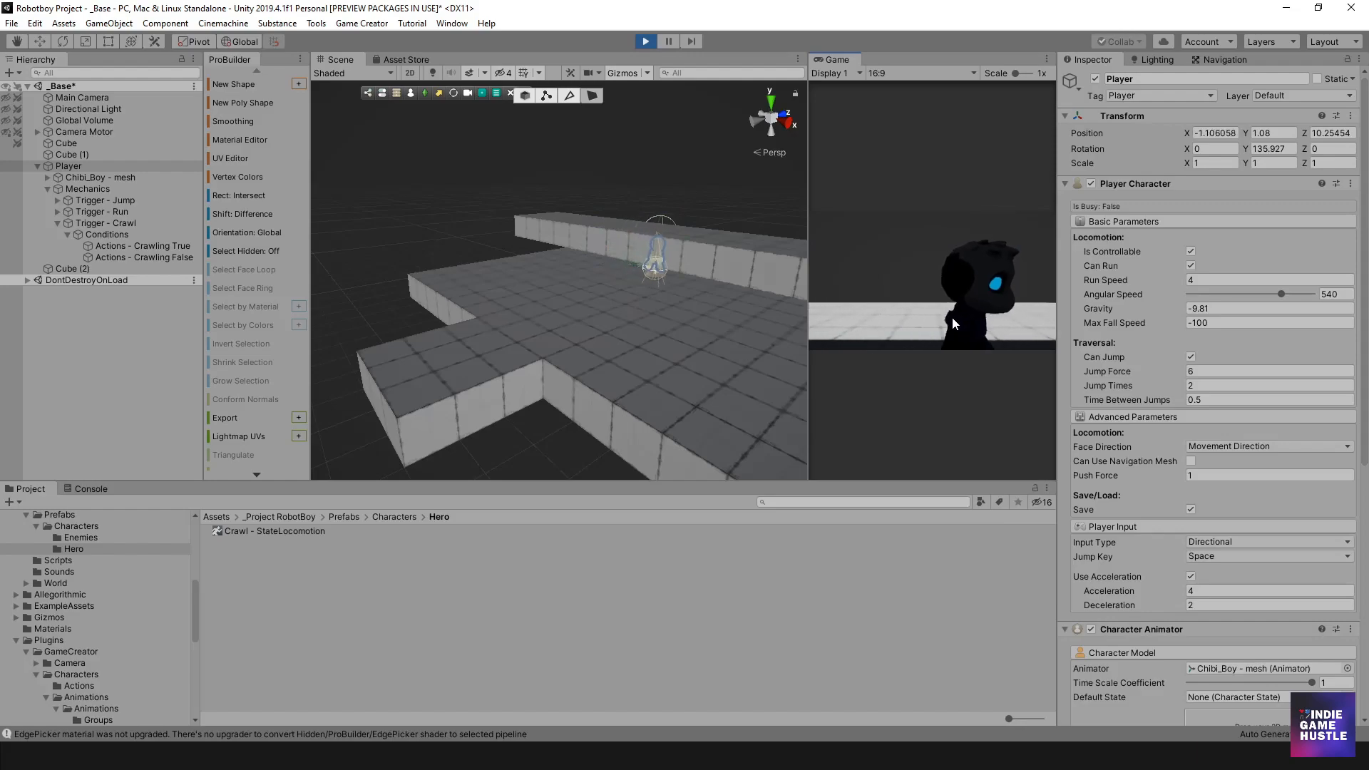
{"action": "key", "text": "c"}
{"action": "key", "text": "s"}
{"action": "key", "text": "a"}
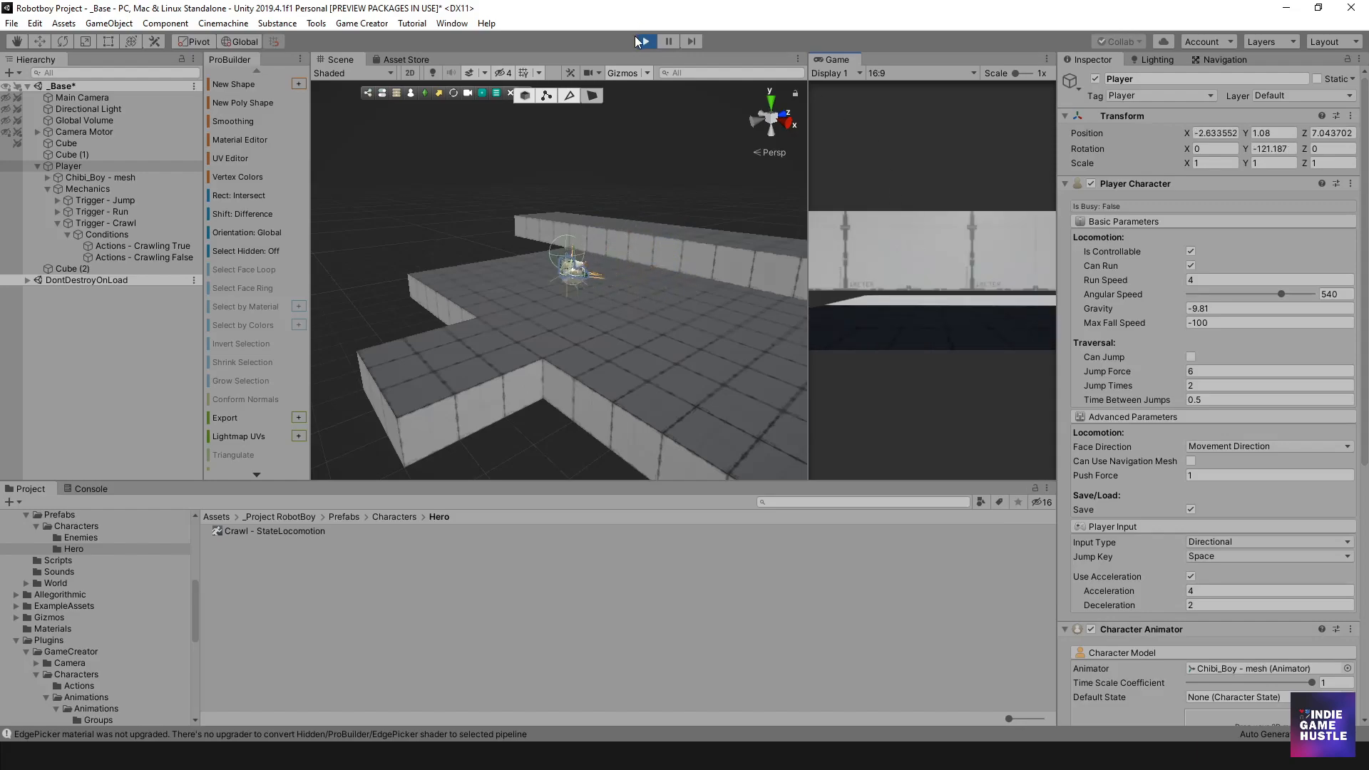
{"action": "left_click", "coordinate": [638, 40]}
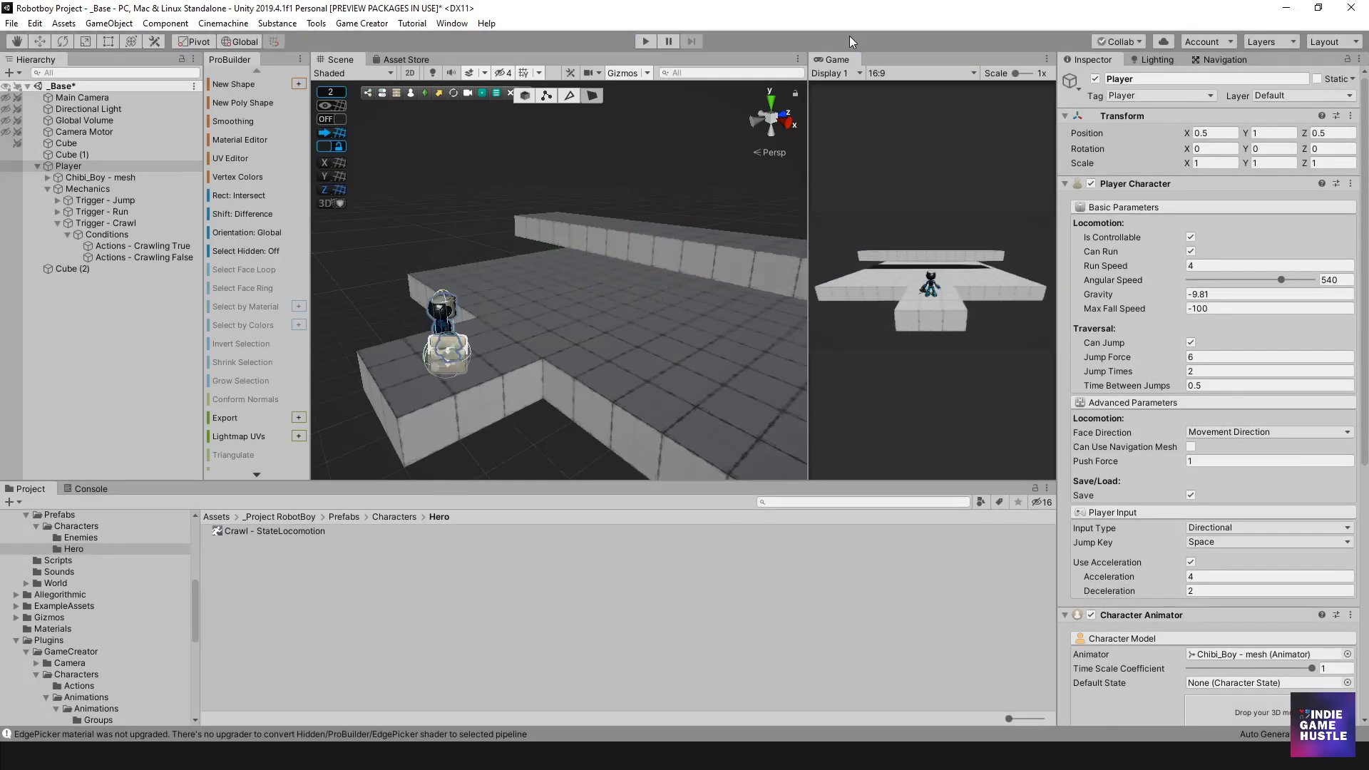
- Dock the Game view back beside the Scene view, return to the Scene view, and switch ProBuilder to object selection
{"action": "left_click_drag", "start_coordinate": [833, 59], "coordinate": [377, 69]}
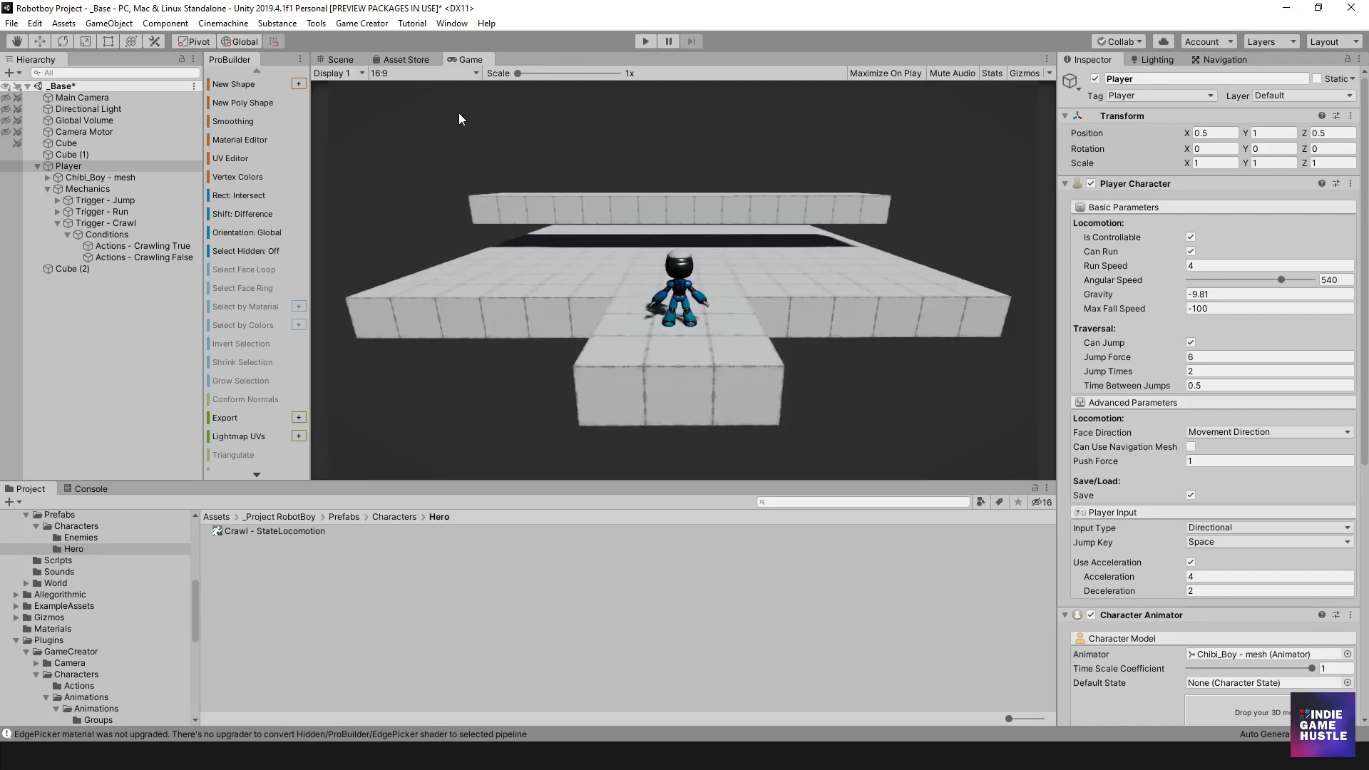
{"action": "left_click", "coordinate": [335, 60]}
{"action": "left_click_drag", "start_coordinate": [789, 297], "coordinate": [818, 277], "text": "alt"}
{"action": "left_click", "coordinate": [501, 301]}
{"action": "left_click_drag", "start_coordinate": [753, 342], "coordinate": [731, 315], "text": "alt"}
{"action": "middle_click_drag", "start_coordinate": [795, 330], "coordinate": [753, 315]}
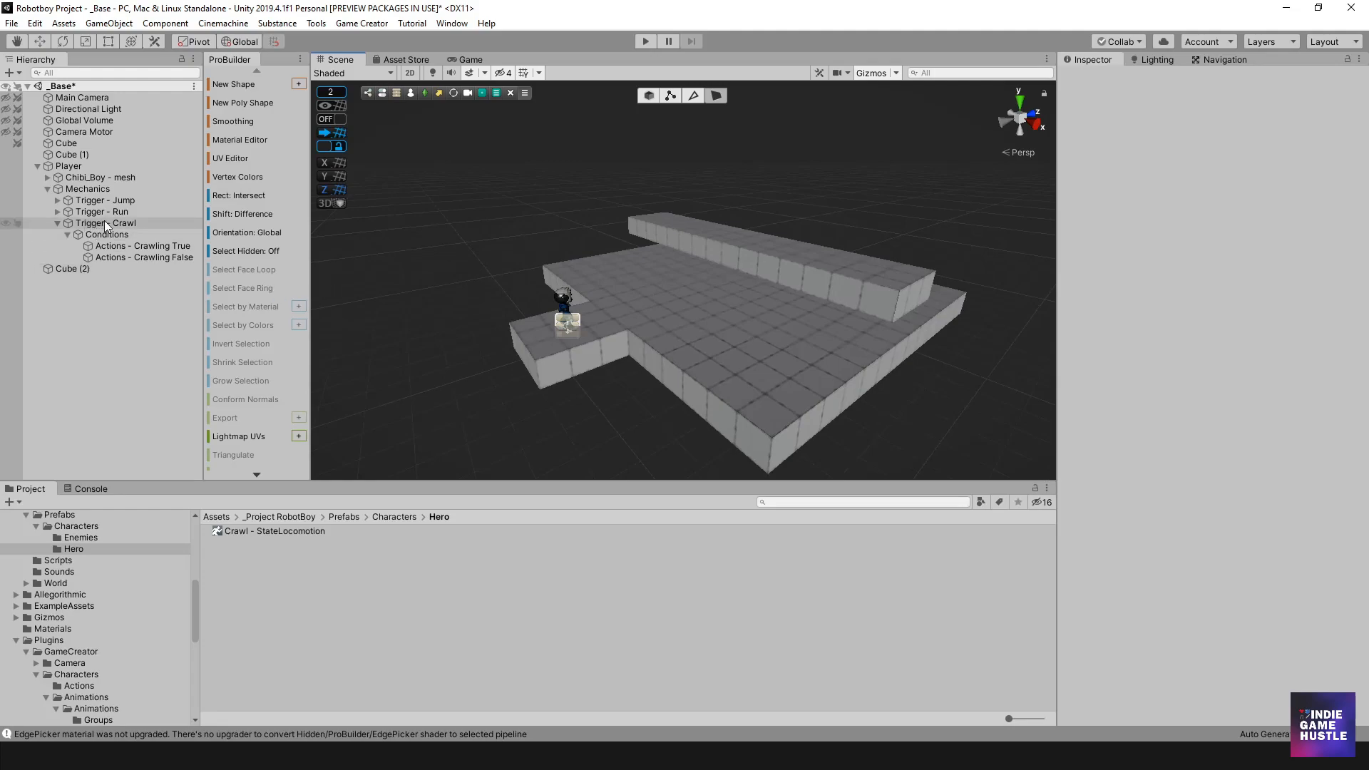
{"action": "mouse_move", "coordinate": [744, 271]}
{"action": "left_mouse_down", "text": "alt"}
{"action": "mouse_move", "coordinate": [892, 327]}
{"action": "mouse_move", "coordinate": [666, 287]}
{"action": "mouse_move", "coordinate": [713, 288]}
{"action": "mouse_move", "coordinate": [699, 331]}
{"action": "mouse_move", "coordinate": [752, 274]}
{"action": "left_mouse_up", "text": "alt"}
{"action": "left_click", "coordinate": [752, 267]}
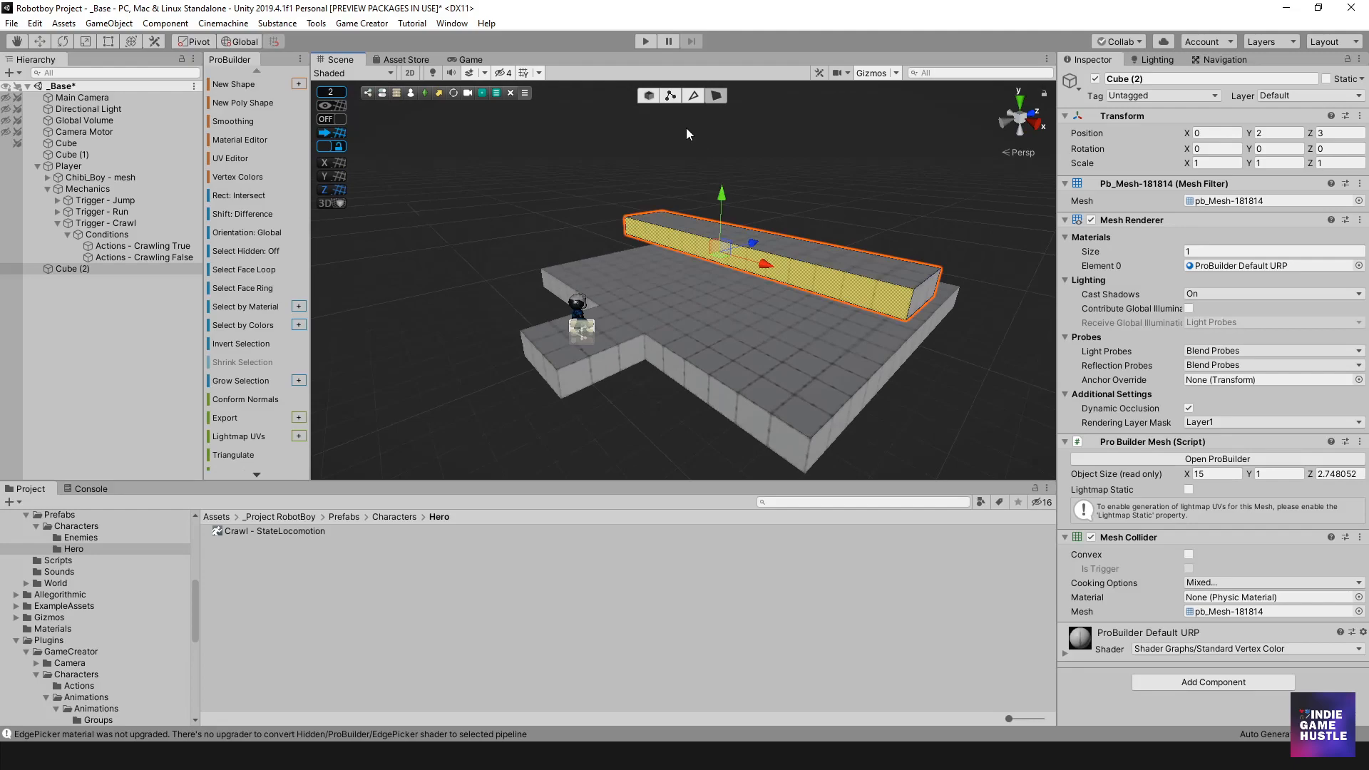
{"action": "left_click", "coordinate": [648, 95]}
{"action": "left_click", "coordinate": [485, 233]}
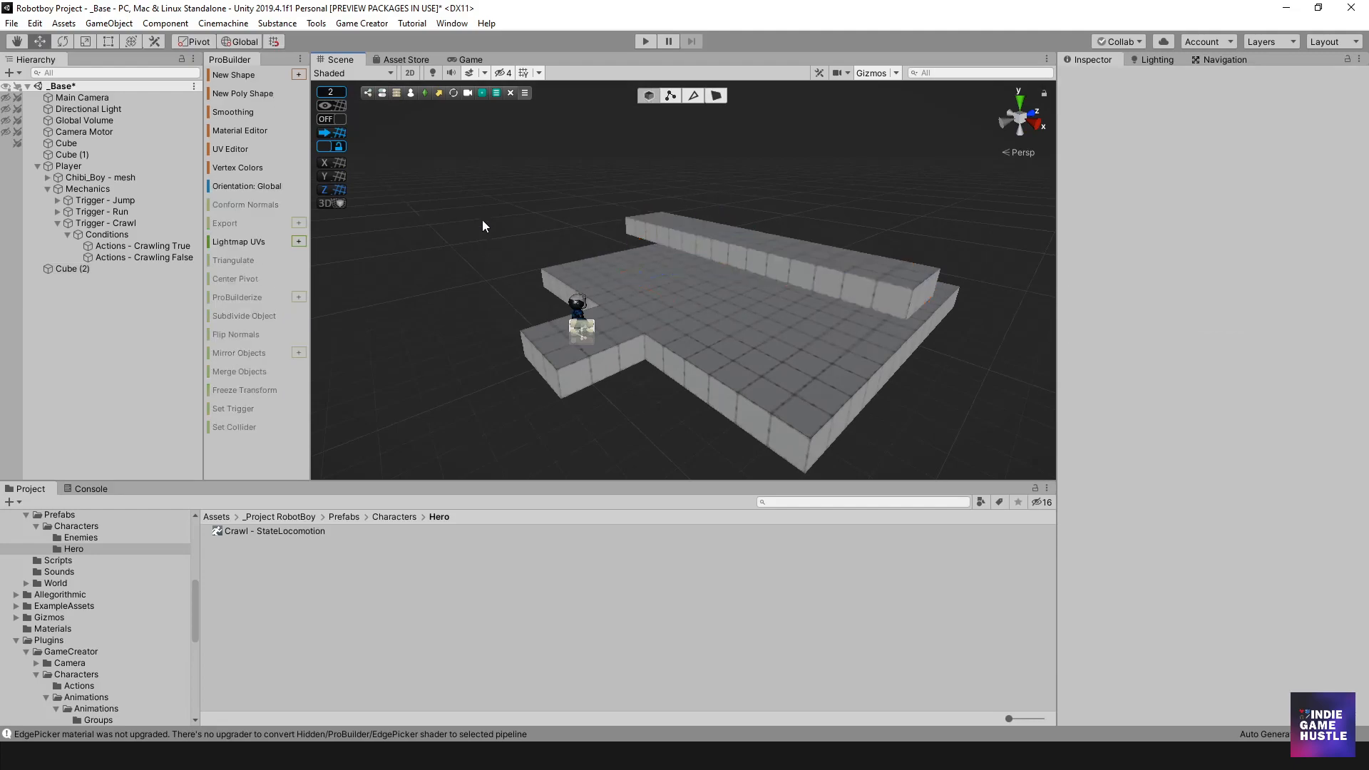
- Create a 1 × 1 × 1 ProBuilder cube beside the raised beam and set it as a trigger
{"action": "left_click", "coordinate": [237, 76]}
{"action": "left_click_drag", "start_coordinate": [661, 316], "coordinate": [620, 316], "text": "alt"}
{"action": "key", "text": "f"}
{"action": "scroll", "coordinate": [660, 240], "scroll_direction": "down", "scroll_amount": 5}
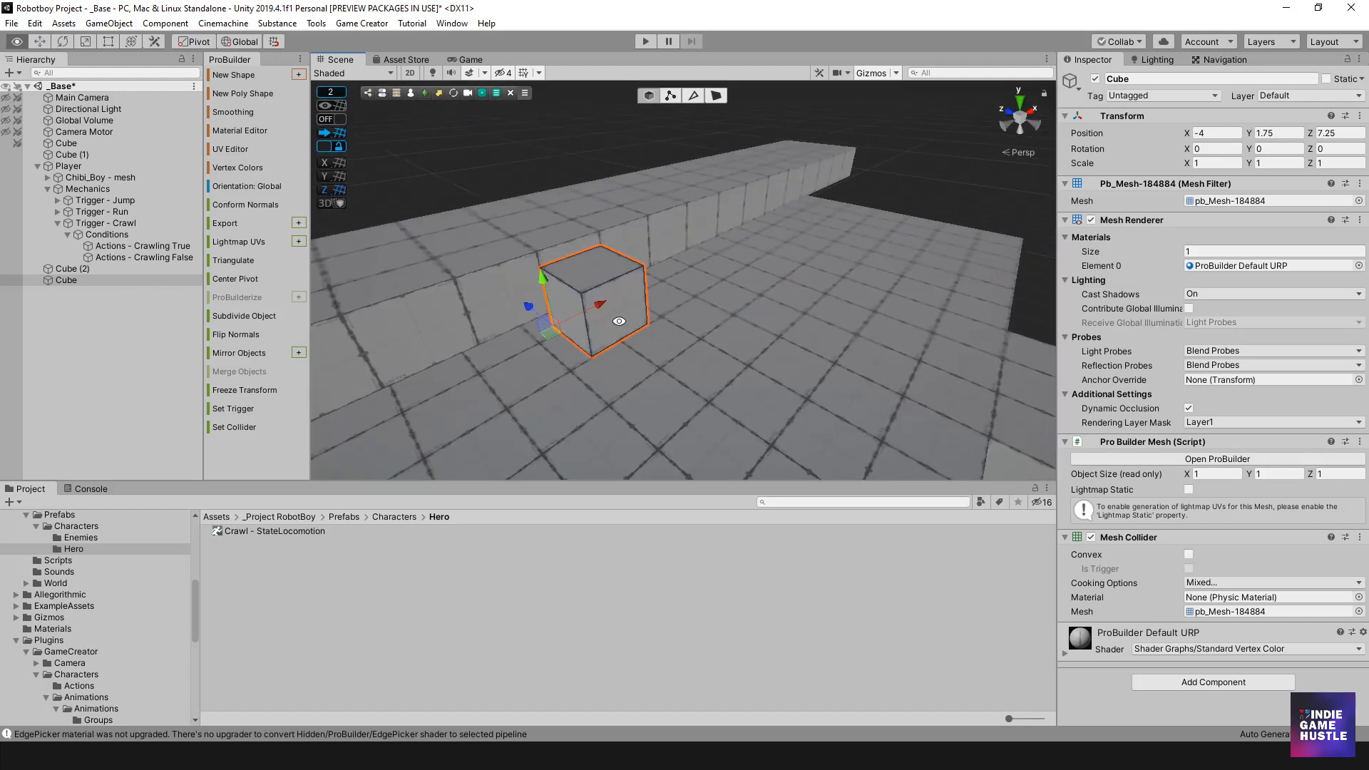
{"action": "scroll", "coordinate": [532, 351], "scroll_direction": "down", "scroll_amount": 3}
{"action": "left_click_drag", "start_coordinate": [532, 350], "coordinate": [624, 349], "text": "alt"}
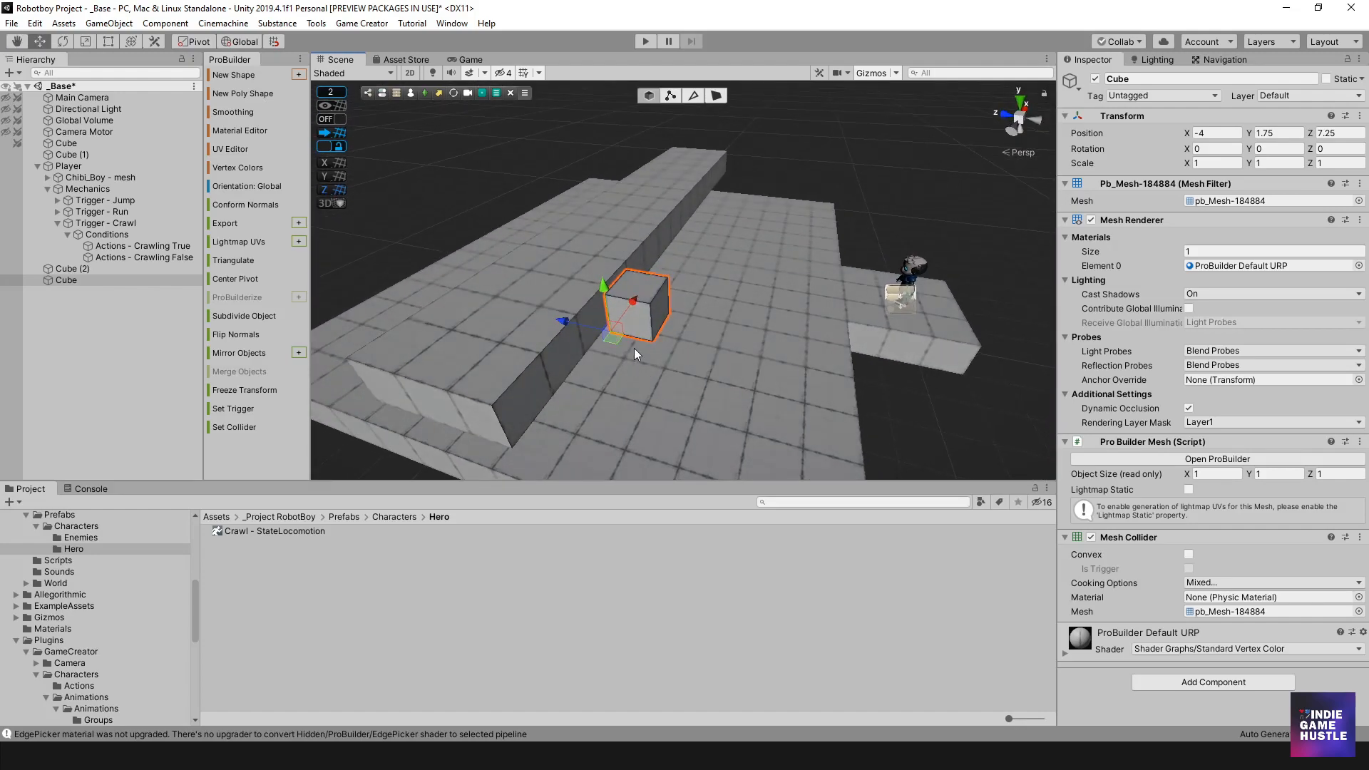
{"action": "left_click", "coordinate": [241, 407]}
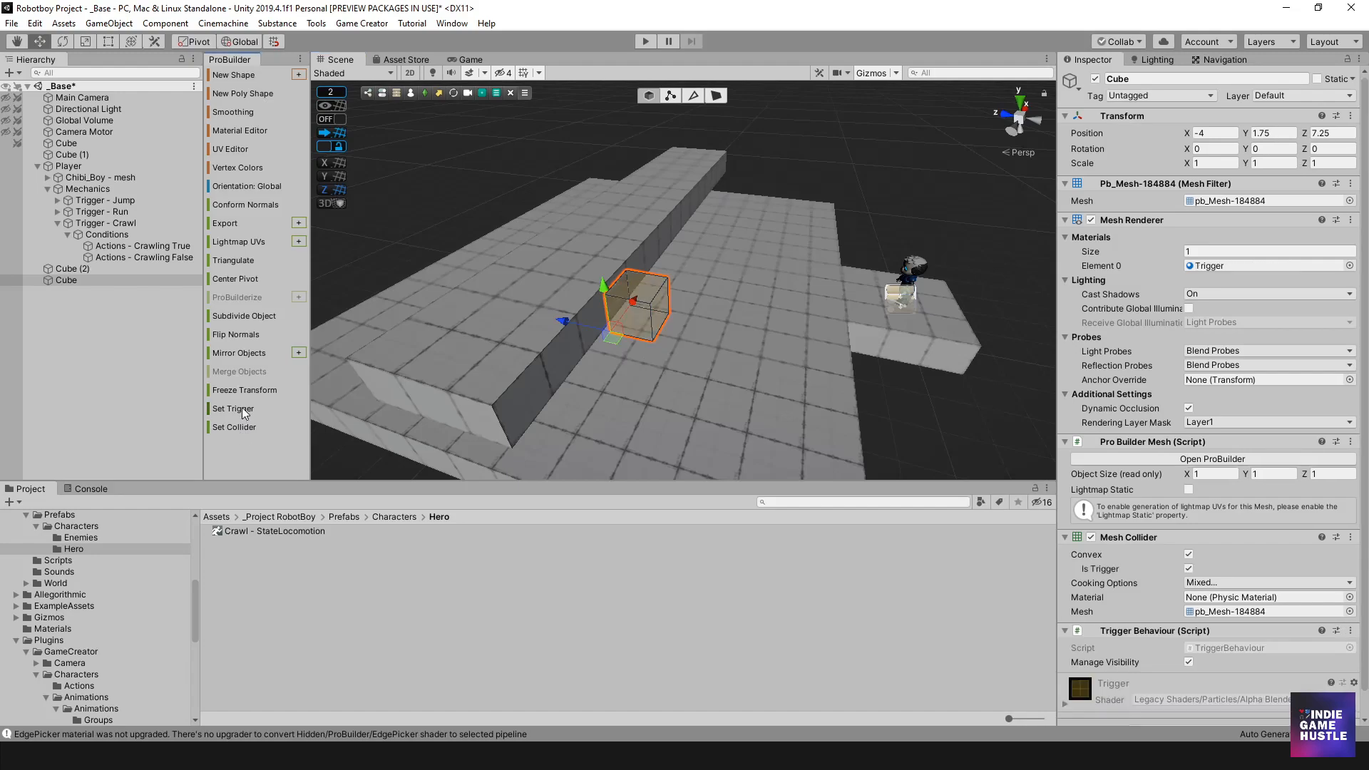
{"action": "left_click_drag", "start_coordinate": [695, 323], "coordinate": [689, 127], "text": "alt"}
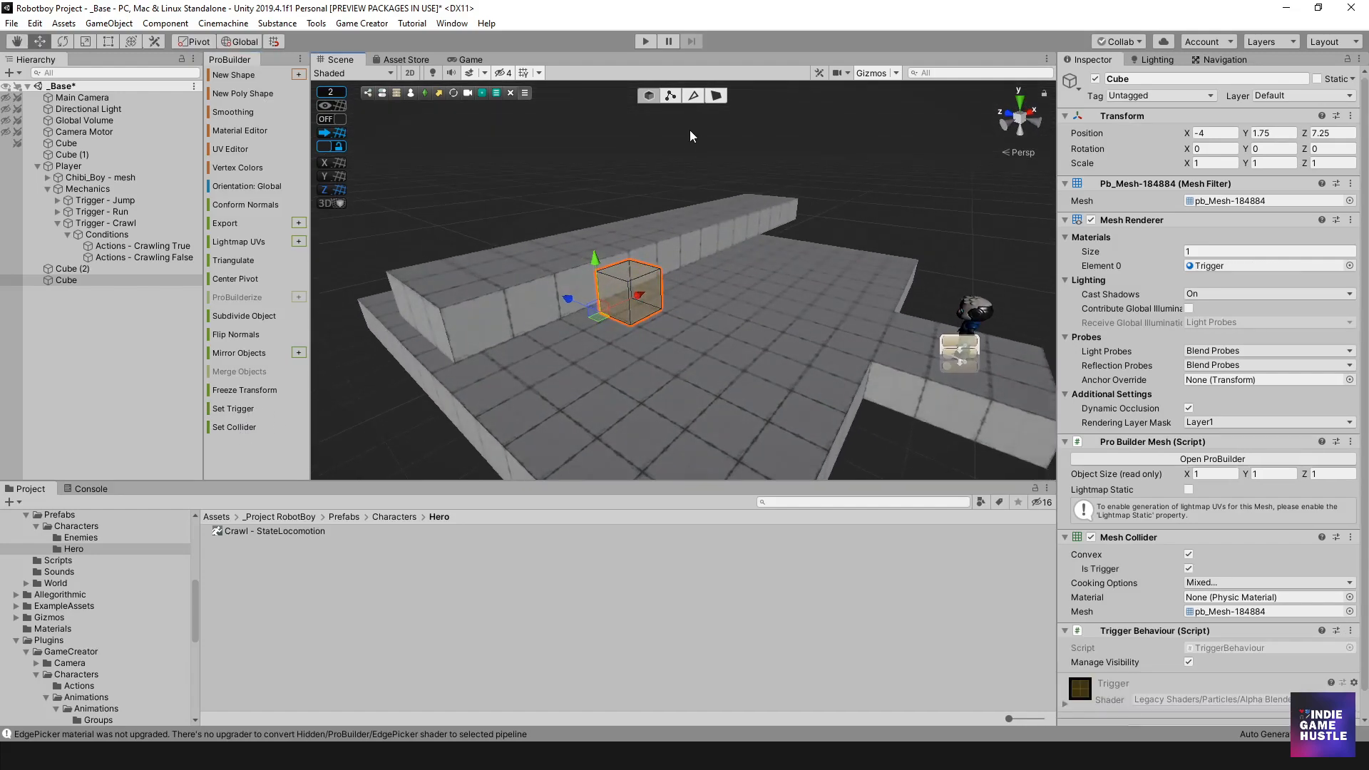
- Set the grid snap value to 1 and extend the trigger cube's end face to make it 4 units long in X
{"action": "left_click", "coordinate": [332, 93]}
{"action": "left_click", "coordinate": [481, 95]}
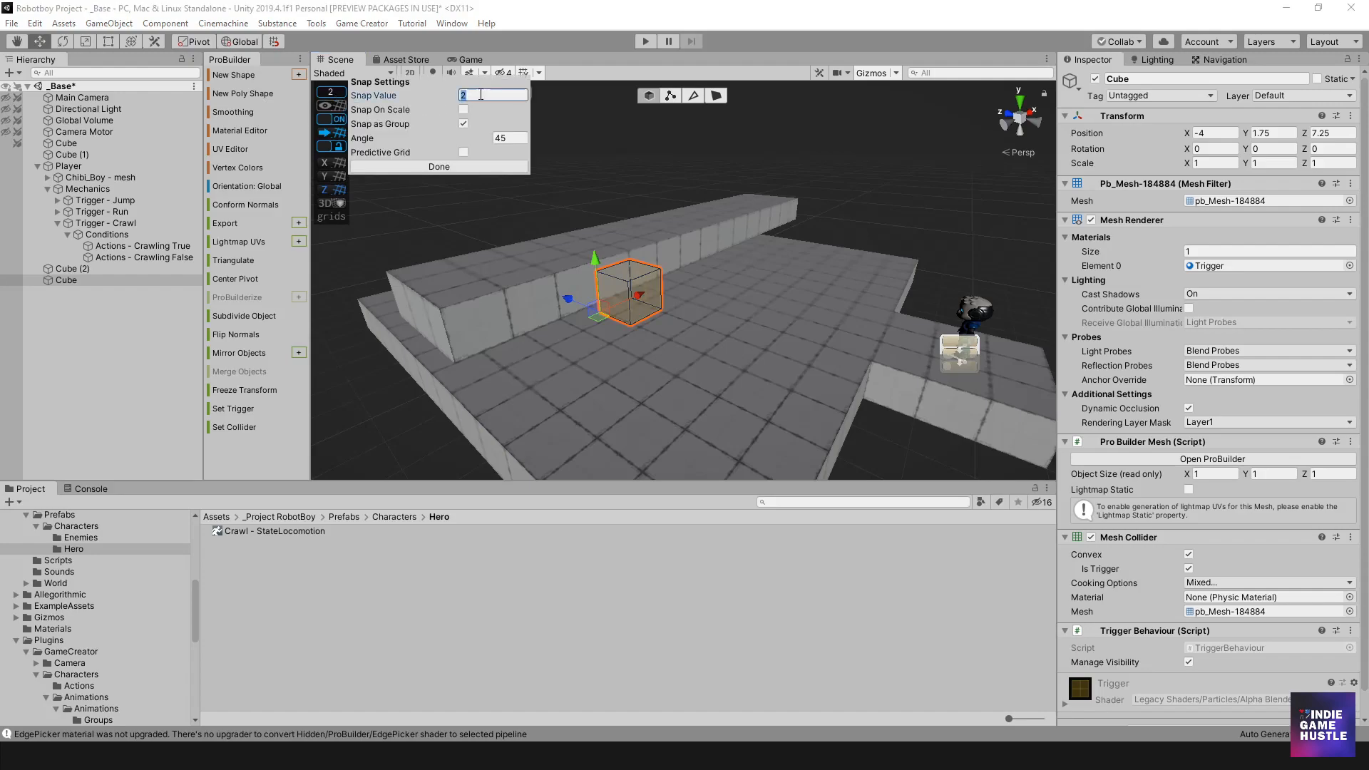
{"action": "left_click", "coordinate": [438, 167]}
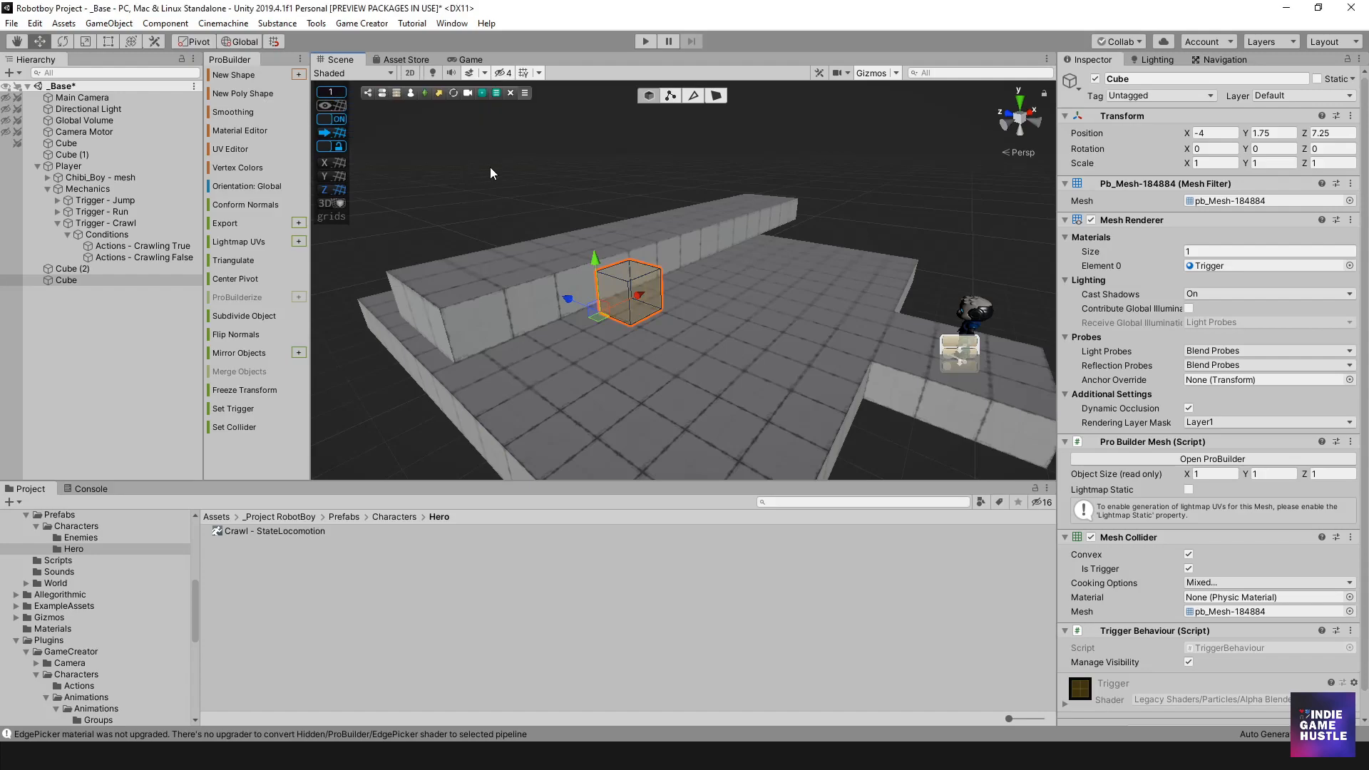
{"action": "left_click", "coordinate": [716, 95]}
{"action": "left_click", "coordinate": [613, 304]}
{"action": "left_click_drag", "start_coordinate": [649, 283], "coordinate": [553, 306]}
{"action": "left_click_drag", "start_coordinate": [877, 310], "coordinate": [593, 309], "text": "alt"}
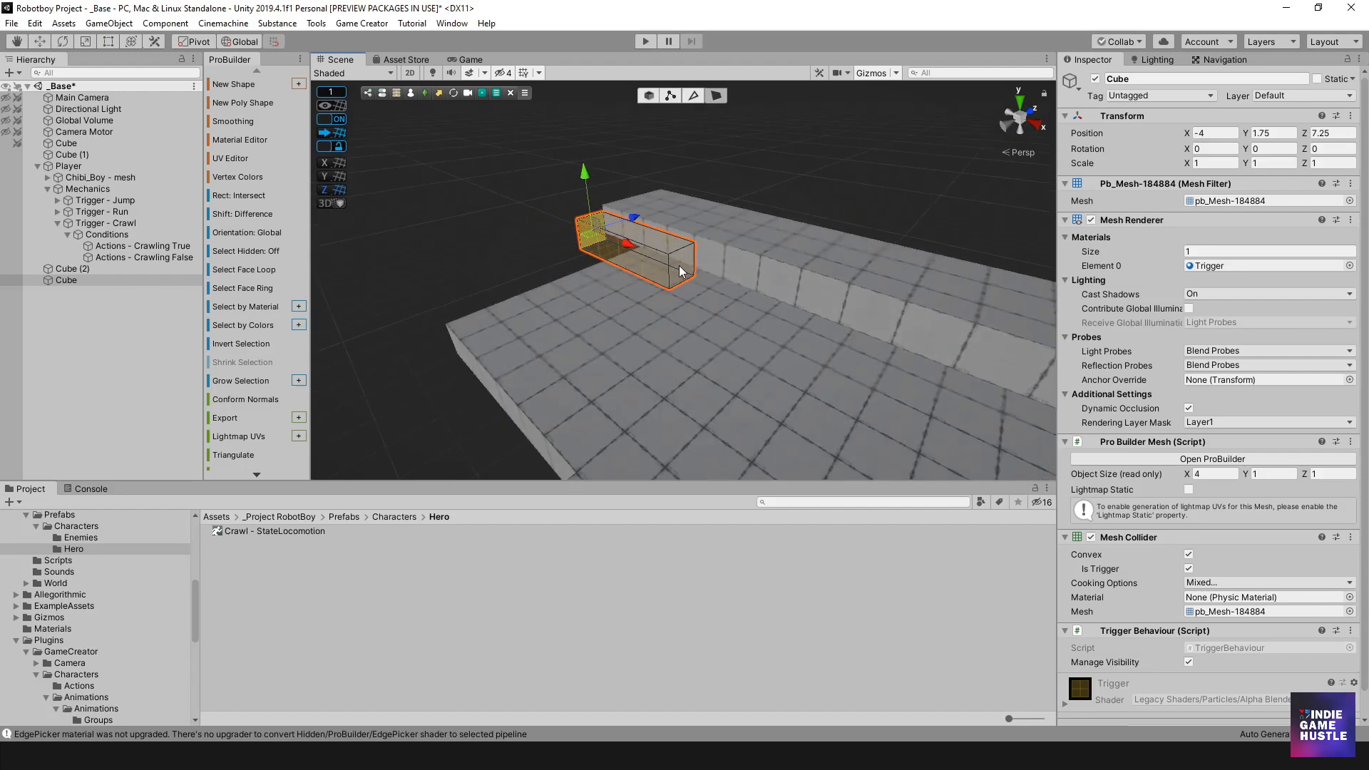
- Disable scene picking for Cube (2) and keep the trigger cube selected
{"action": "left_click", "coordinate": [679, 265]}
{"action": "left_click", "coordinate": [649, 96]}
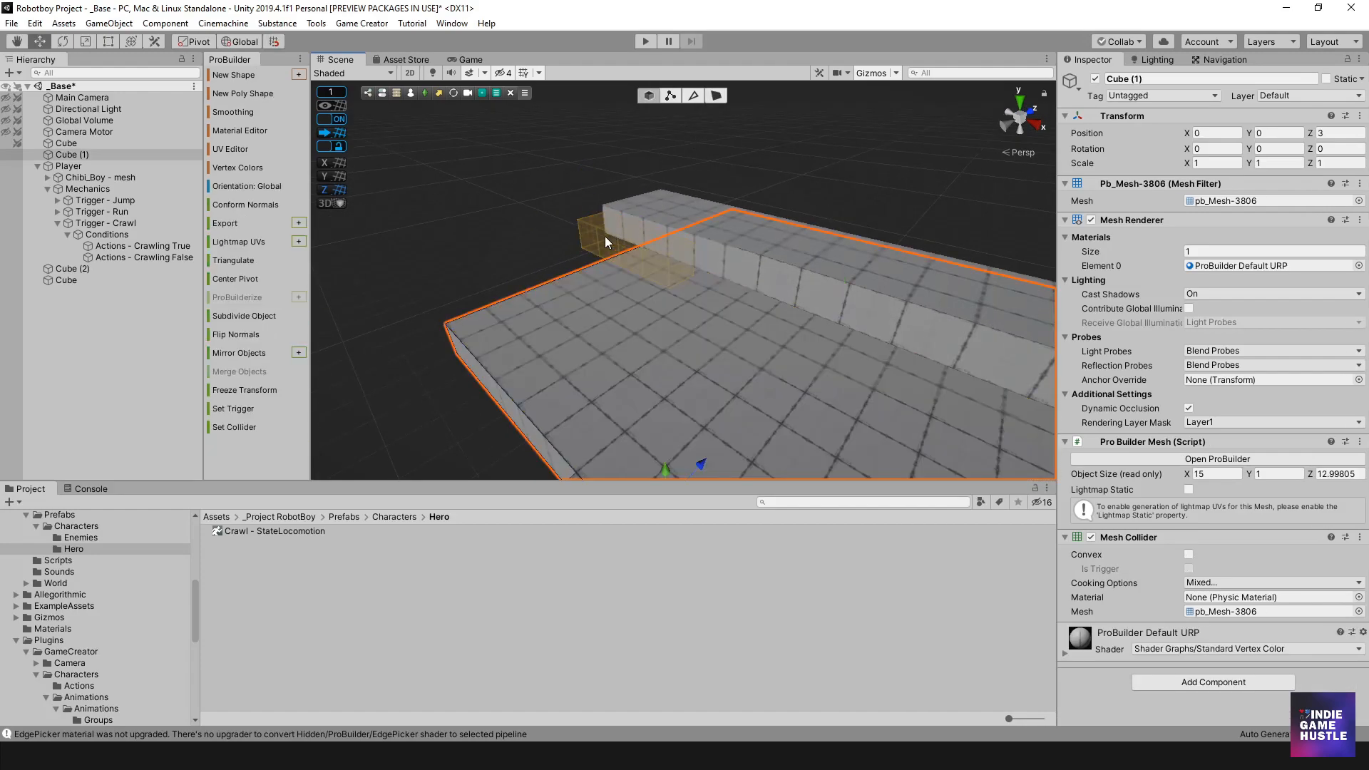
{"action": "left_click", "coordinate": [605, 237]}
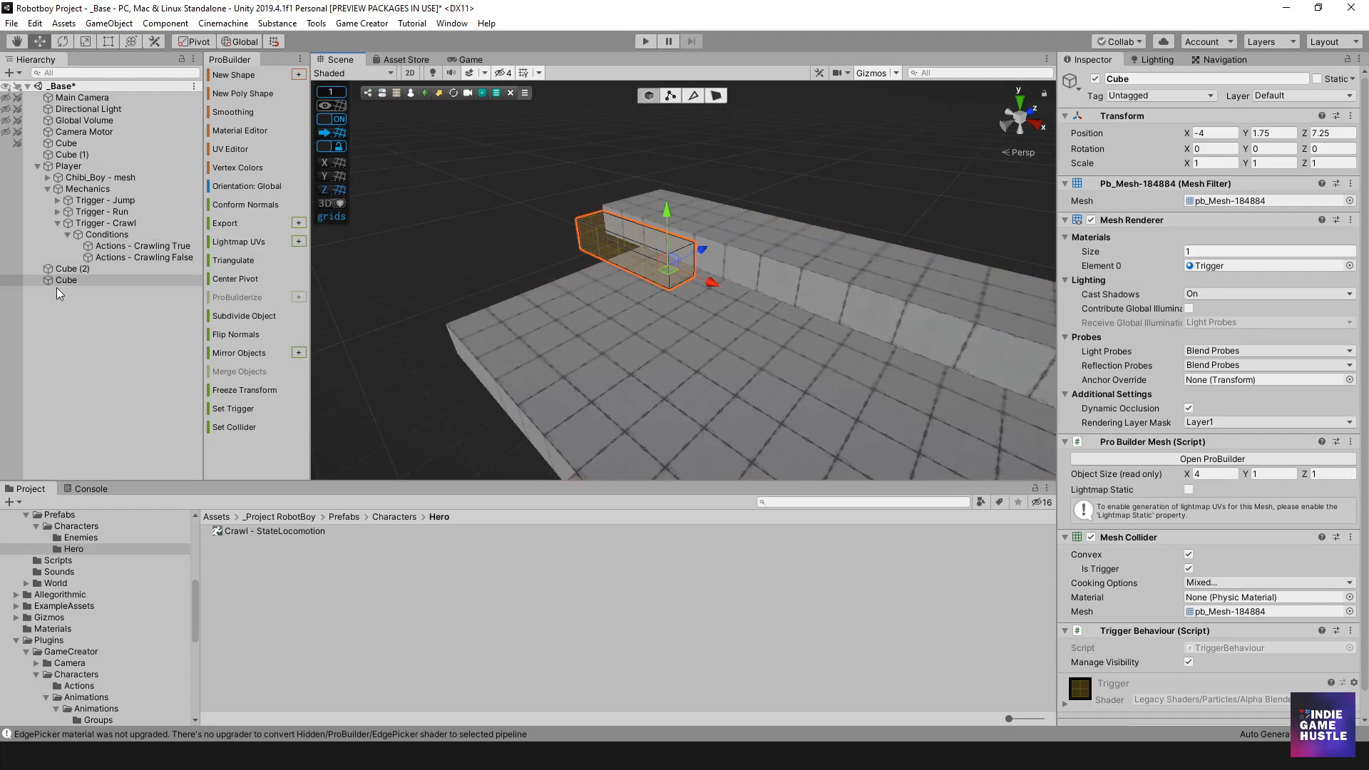
{"action": "left_click", "coordinate": [19, 271]}
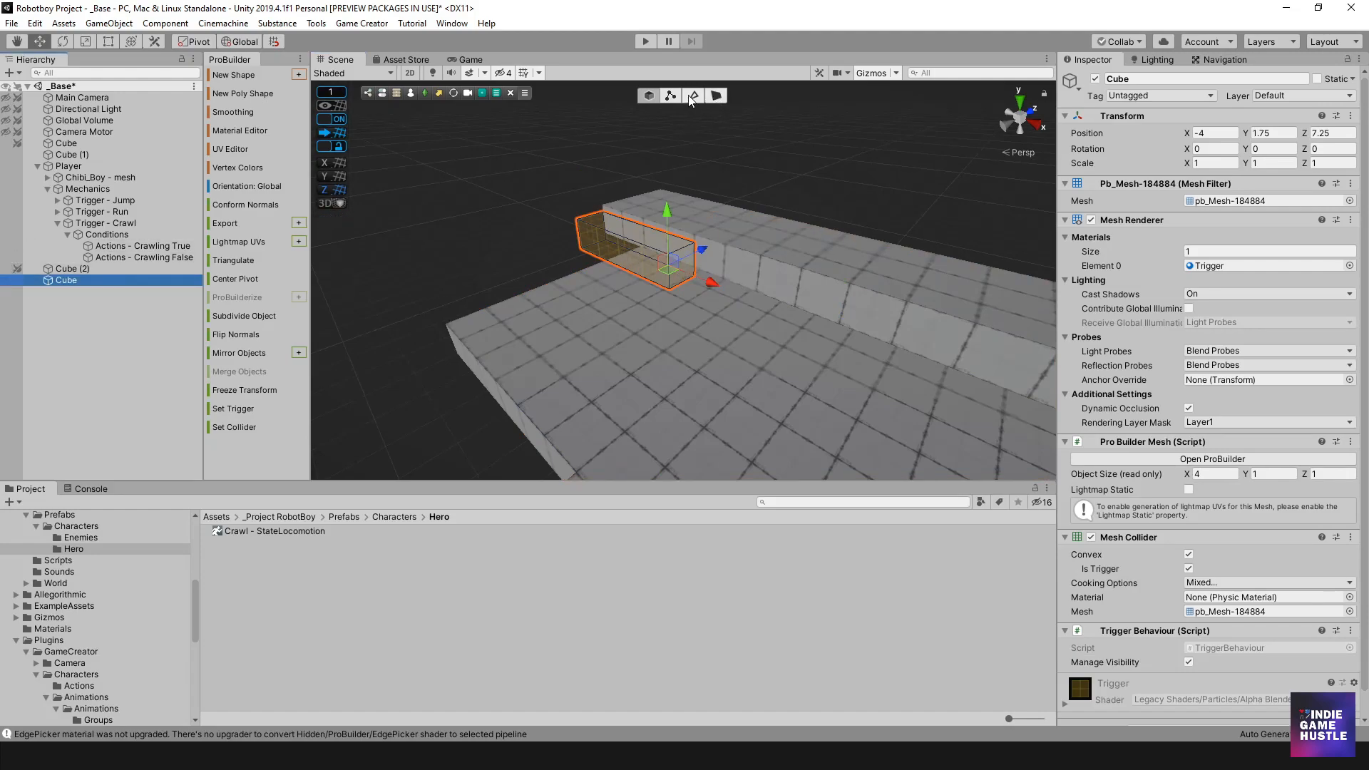
- Extend the trigger cube's faces to make it 15 units long in X and 2.25 units deep in Z
{"action": "left_click", "coordinate": [715, 96]}
{"action": "left_click", "coordinate": [681, 269]}
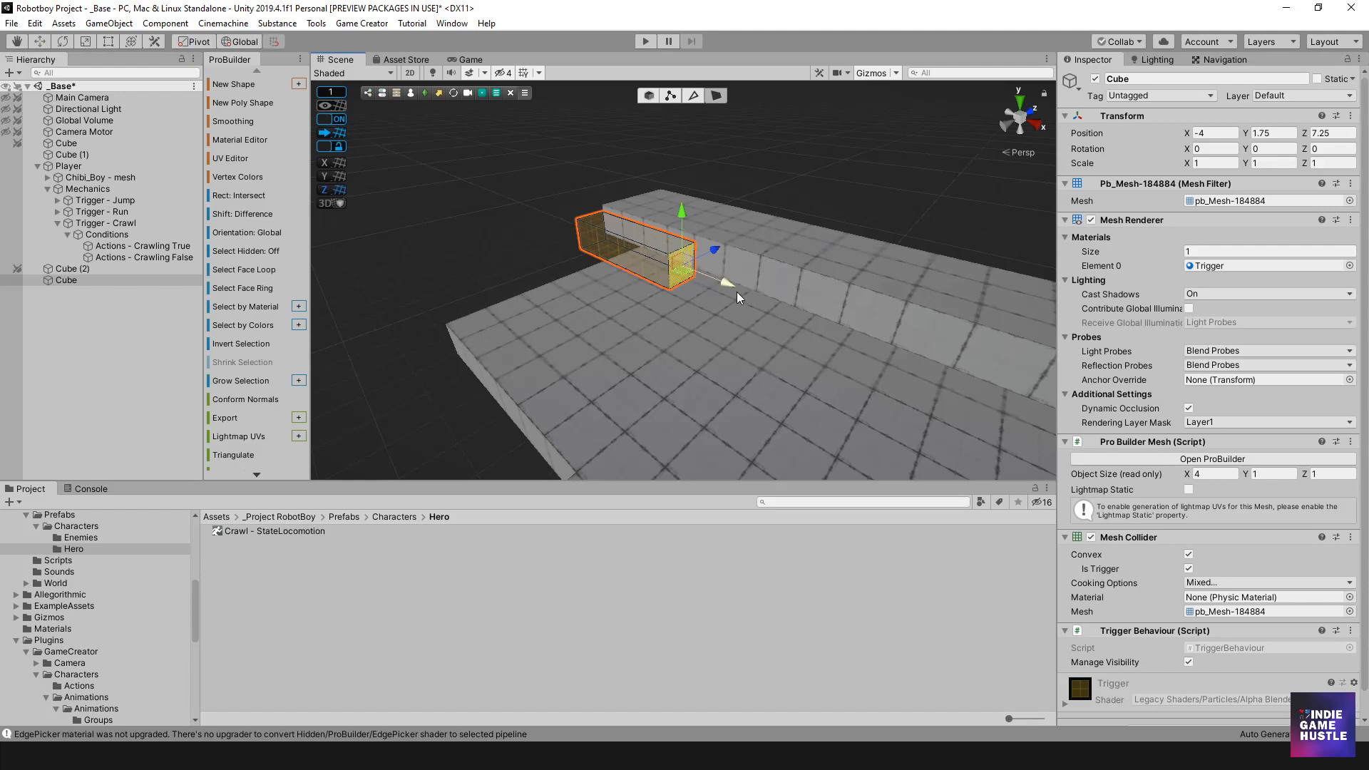
{"action": "scroll", "coordinate": [738, 288], "scroll_direction": "down", "scroll_amount": 3}
{"action": "middle_click_drag", "start_coordinate": [728, 314], "coordinate": [585, 267]}
{"action": "left_click_drag", "start_coordinate": [584, 268], "coordinate": [628, 325], "text": "alt"}
{"action": "left_click_drag", "start_coordinate": [517, 263], "coordinate": [630, 281]}
{"action": "left_click_drag", "start_coordinate": [614, 218], "coordinate": [676, 200]}
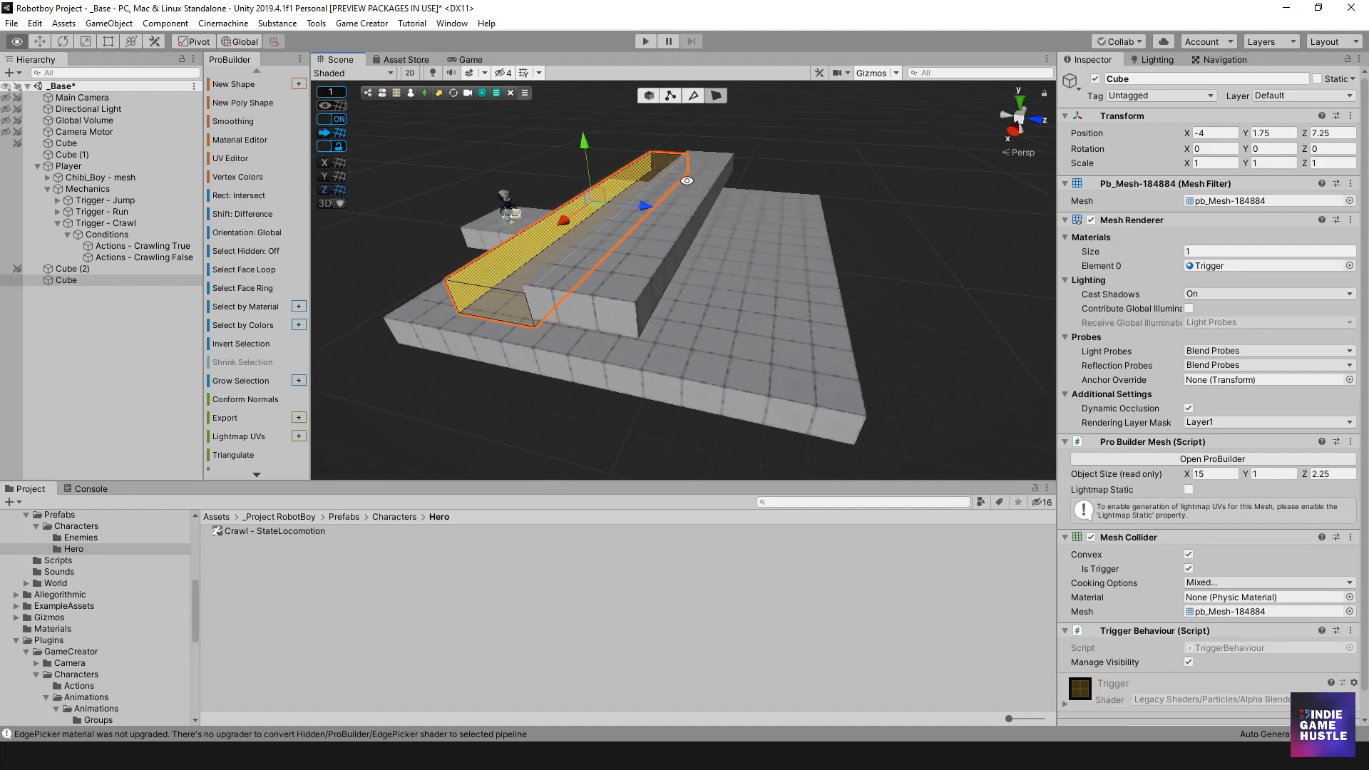
- Move the whole trigger cube along Z to position 10, underneath the beam
{"action": "left_click_drag", "start_coordinate": [553, 301], "coordinate": [664, 107], "text": "alt"}
{"action": "left_click", "coordinate": [525, 238]}
{"action": "left_click", "coordinate": [649, 96]}
{"action": "left_click_drag", "start_coordinate": [631, 183], "coordinate": [681, 165]}
{"action": "left_click_drag", "start_coordinate": [628, 223], "coordinate": [672, 335], "text": "alt"}
- Adjust the trigger cube's faces to a height of 2 and a depth of 3 units, enclosing the beam
{"action": "left_click", "coordinate": [716, 95]}
{"action": "left_click", "coordinate": [598, 335]}
{"action": "left_click_drag", "start_coordinate": [702, 258], "coordinate": [690, 320]}
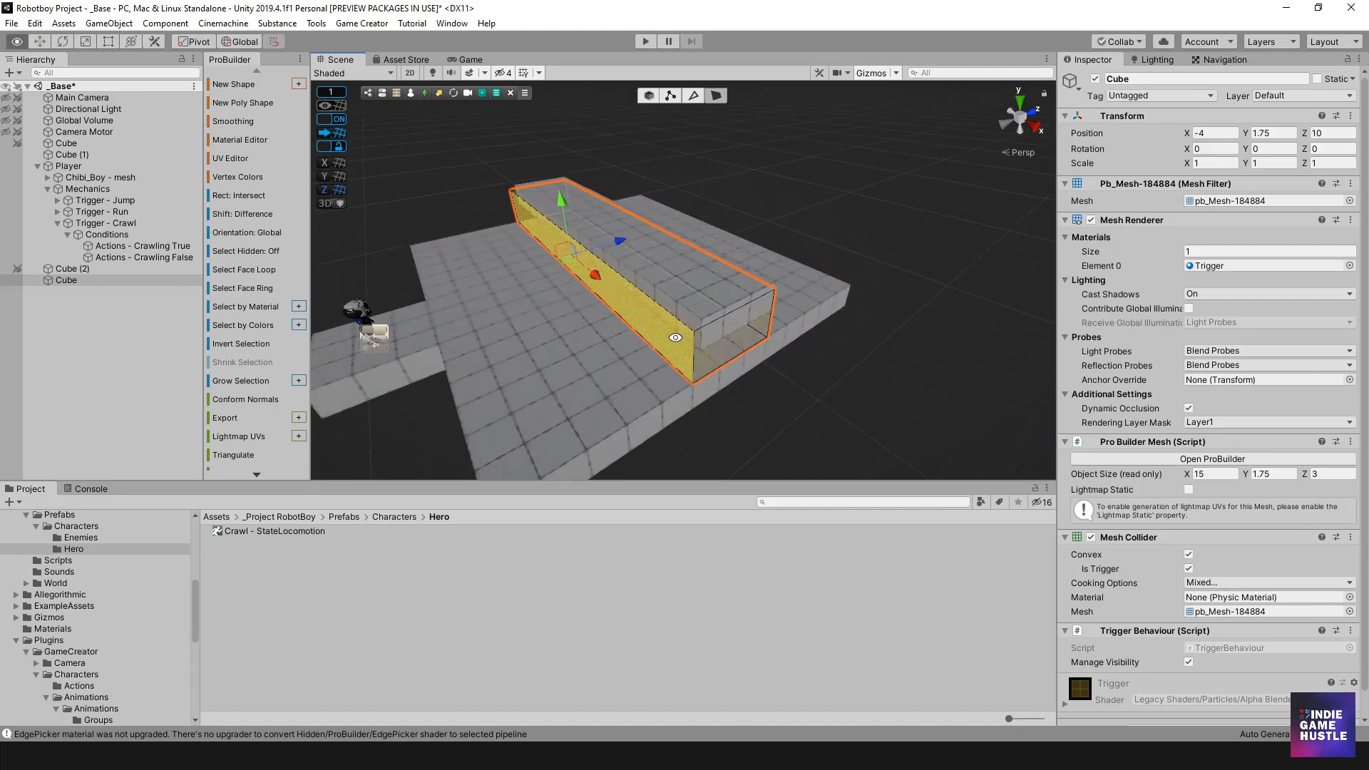
{"action": "left_click_drag", "start_coordinate": [596, 167], "coordinate": [621, 273]}
{"action": "left_click_drag", "start_coordinate": [730, 299], "coordinate": [613, 253], "text": "alt"}
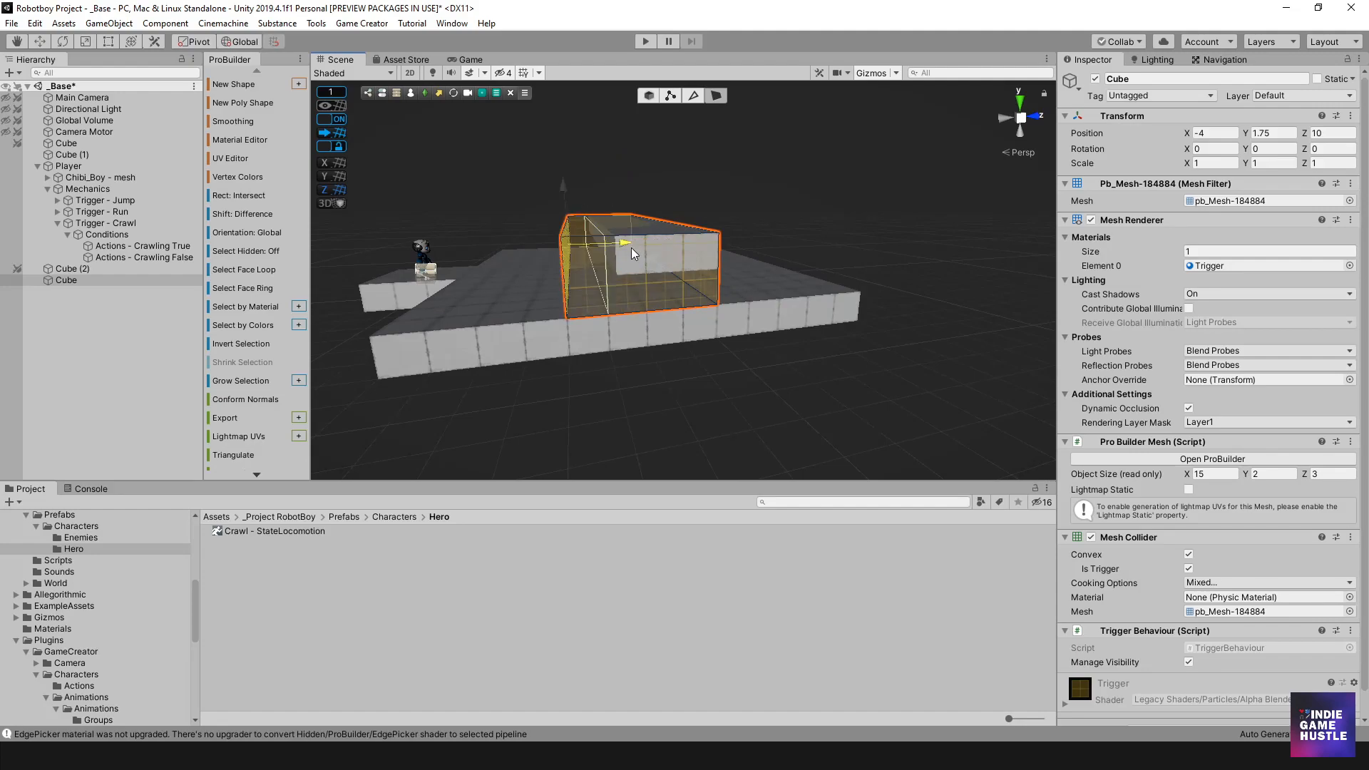
{"action": "left_click_drag", "start_coordinate": [650, 249], "coordinate": [637, 280], "text": "alt"}
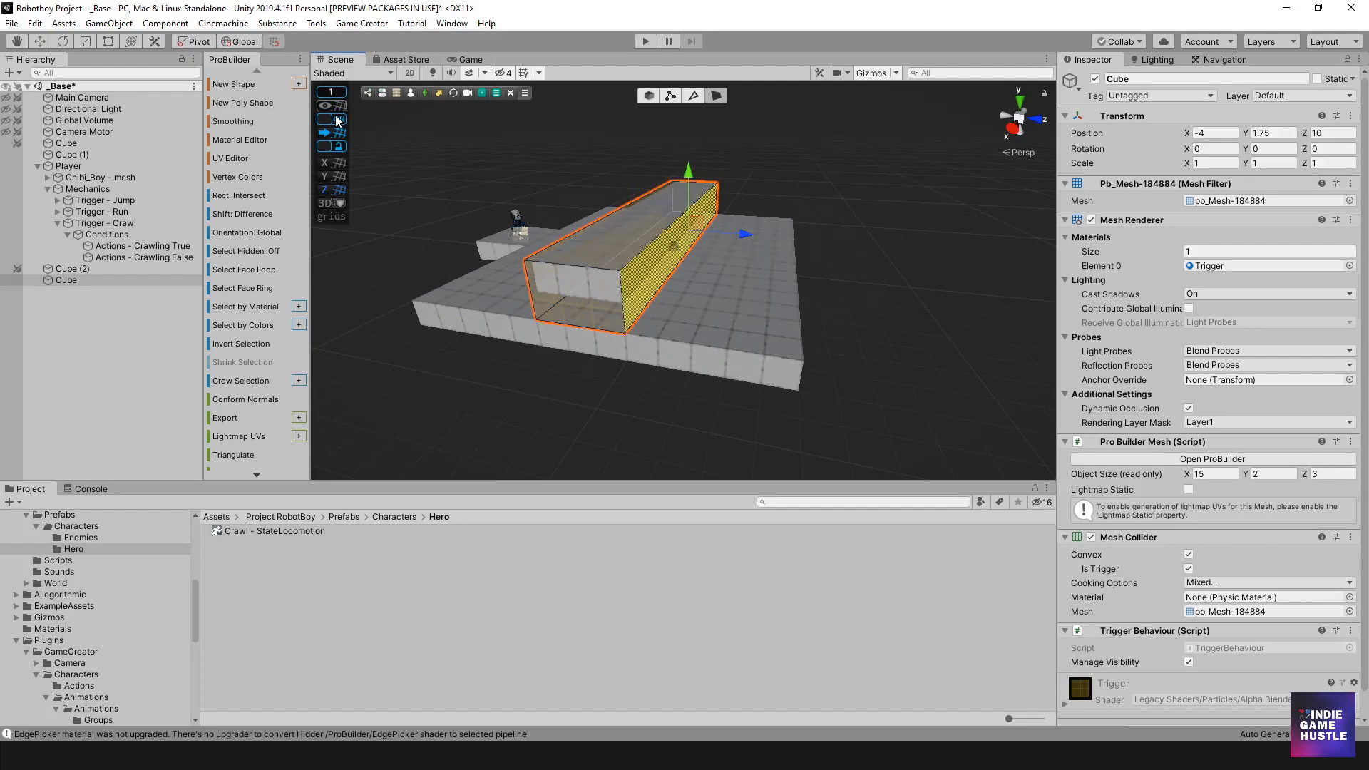
{"action": "scroll", "coordinate": [525, 224], "scroll_direction": "up", "scroll_amount": 3}
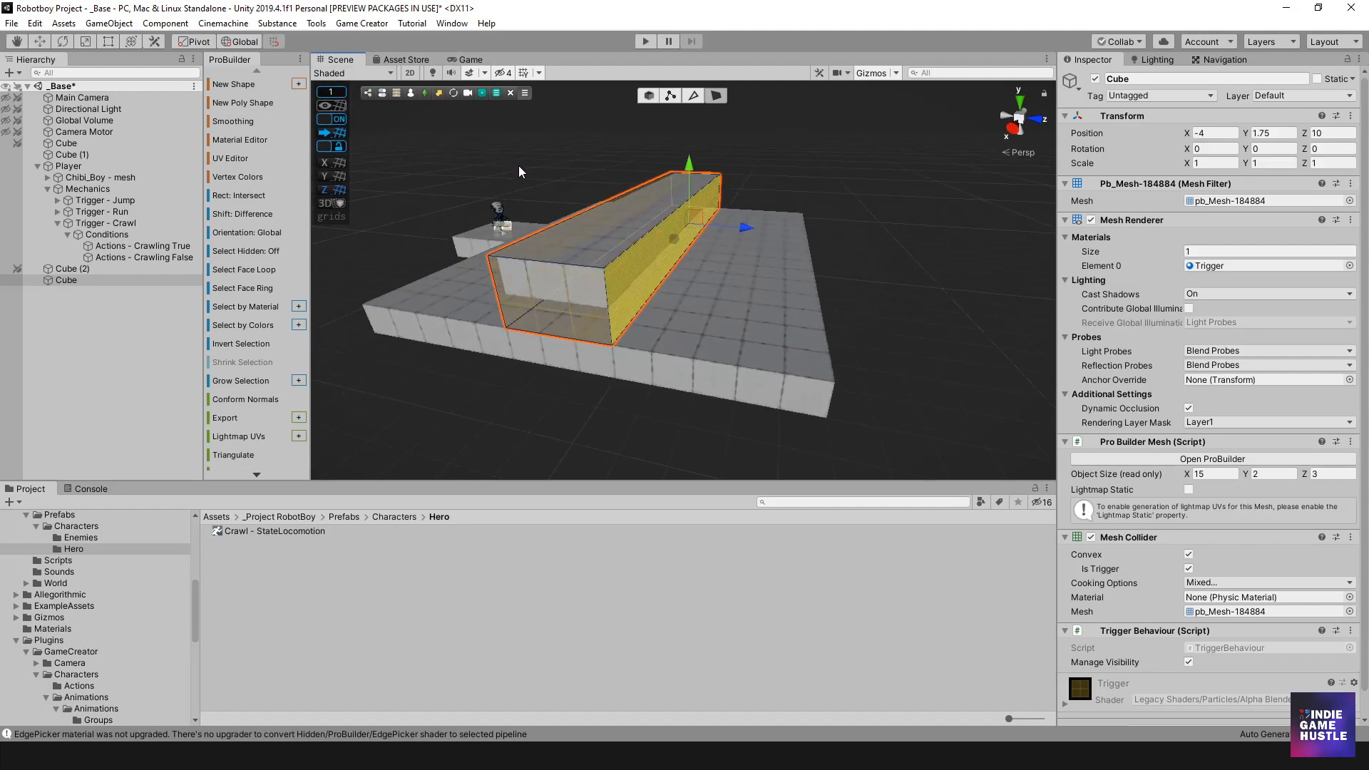
- Turn off grid snapping and adjust the trigger cube's side face to a depth of about 2.78 units in Z
{"action": "left_click", "coordinate": [651, 97]}
{"action": "left_click", "coordinate": [334, 120]}
{"action": "left_click_drag", "start_coordinate": [499, 208], "coordinate": [634, 215], "text": "alt"}
{"action": "left_click", "coordinate": [717, 94]}
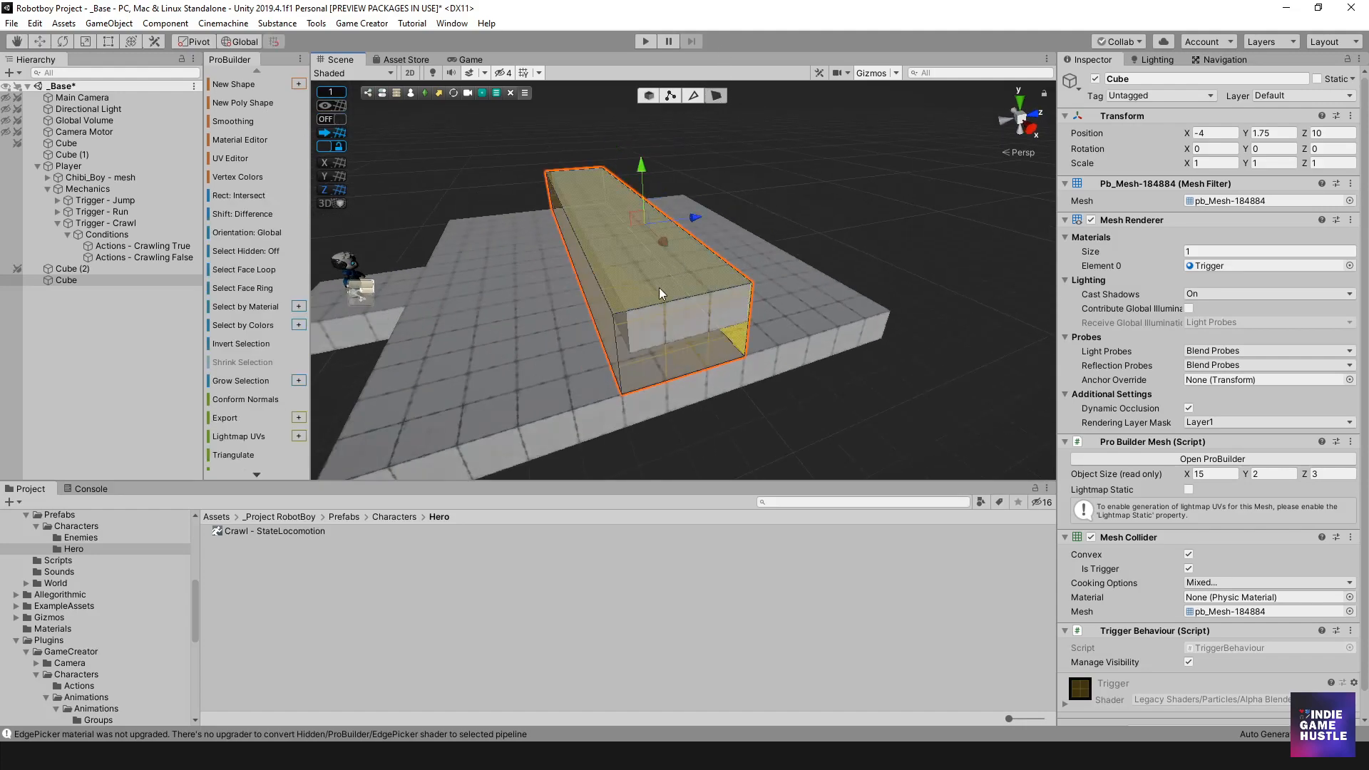
{"action": "left_click", "coordinate": [602, 326]}
{"action": "left_click_drag", "start_coordinate": [623, 230], "coordinate": [644, 318]}
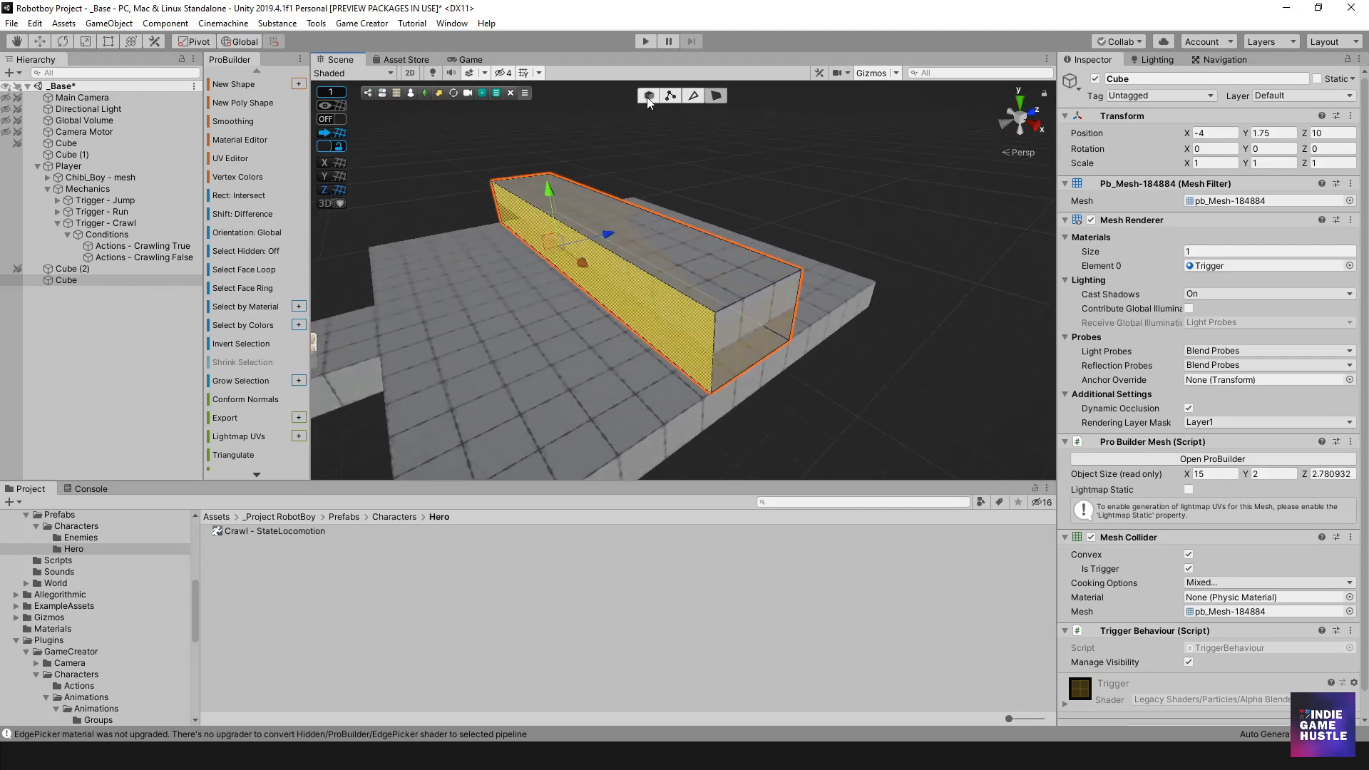
- Check how the trigger volume fits around the beam and reselect the trigger cube
{"action": "left_click", "coordinate": [737, 170]}
{"action": "left_click_drag", "start_coordinate": [407, 288], "coordinate": [567, 275], "text": "alt"}
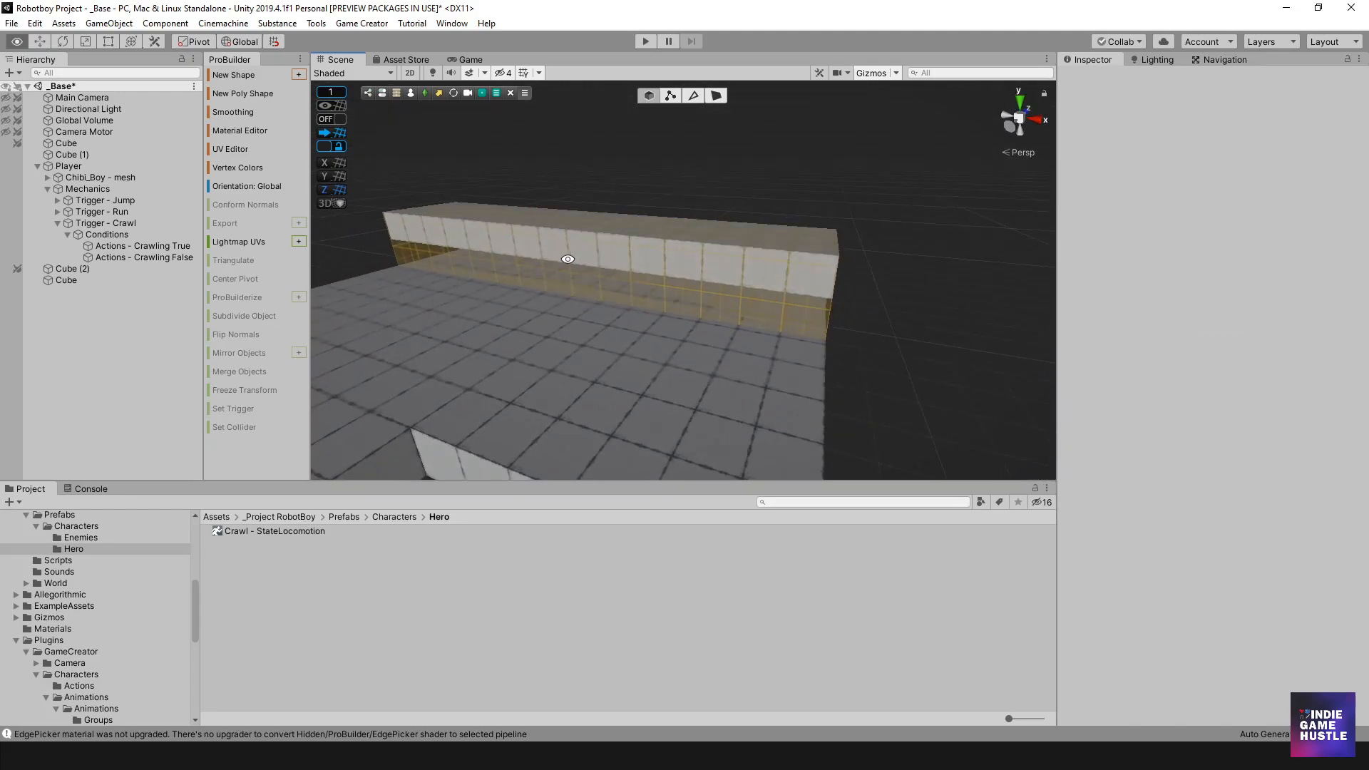
{"action": "left_click", "coordinate": [89, 280]}
{"action": "left_click", "coordinate": [91, 271]}
{"action": "left_click", "coordinate": [87, 280]}
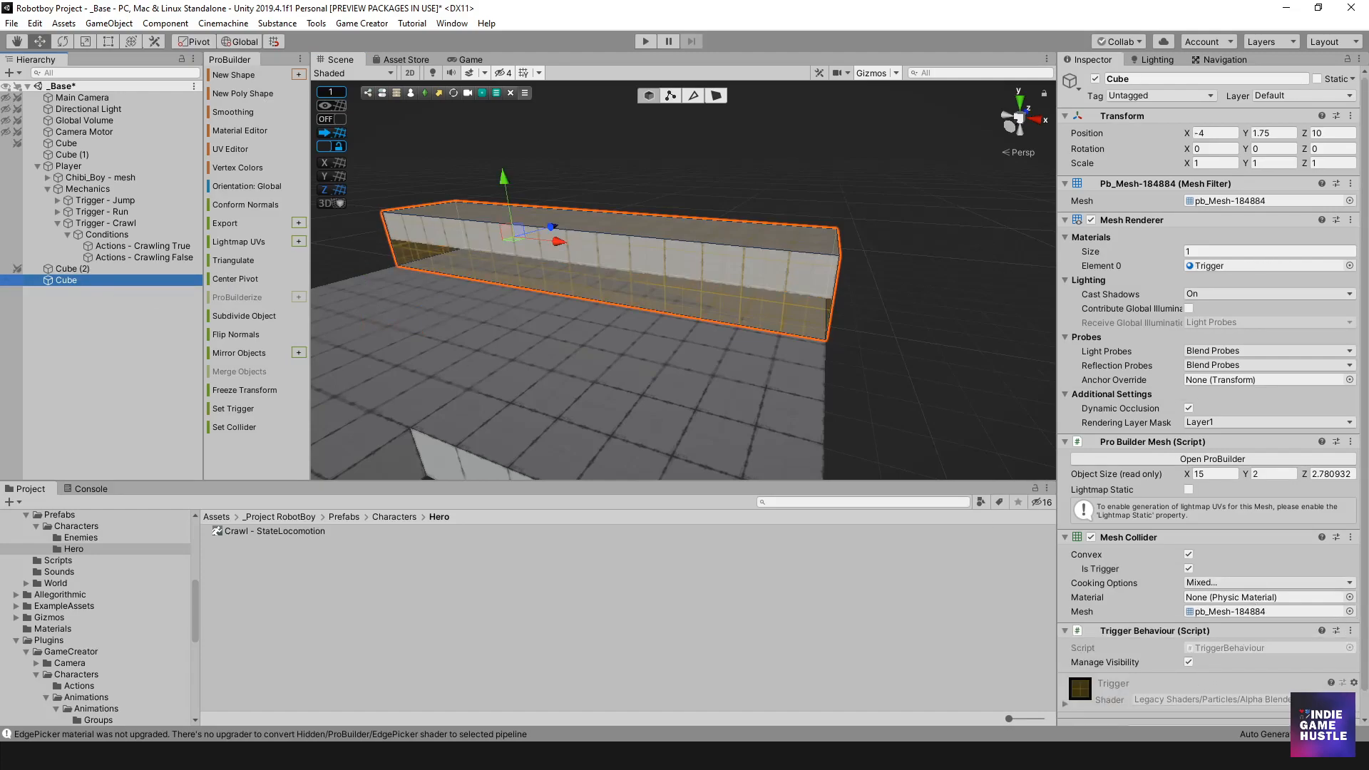
- Add a Game Creator Trigger as a child of the trigger cube and set it to fire On Player Enter
{"action": "right_click", "coordinate": [64, 280]}
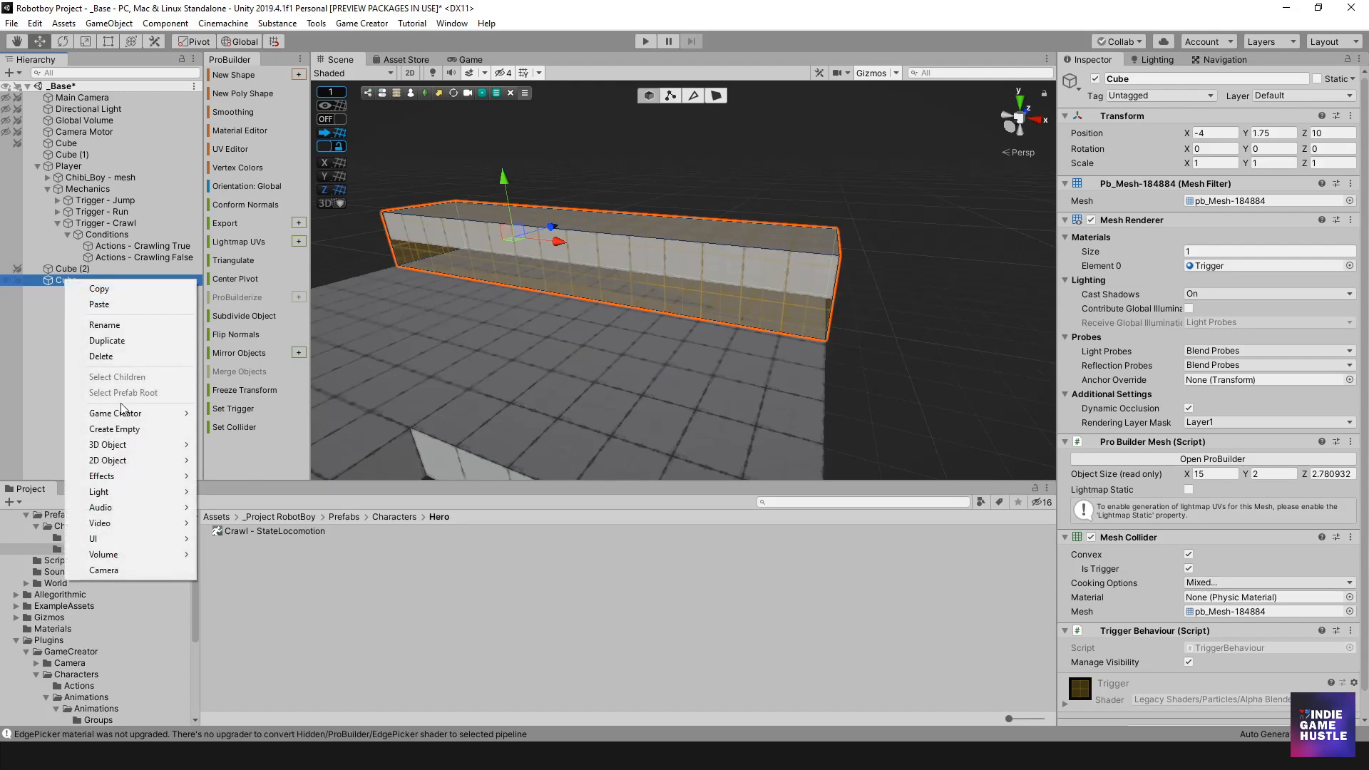
{"action": "mouse_move", "coordinate": [157, 418]}
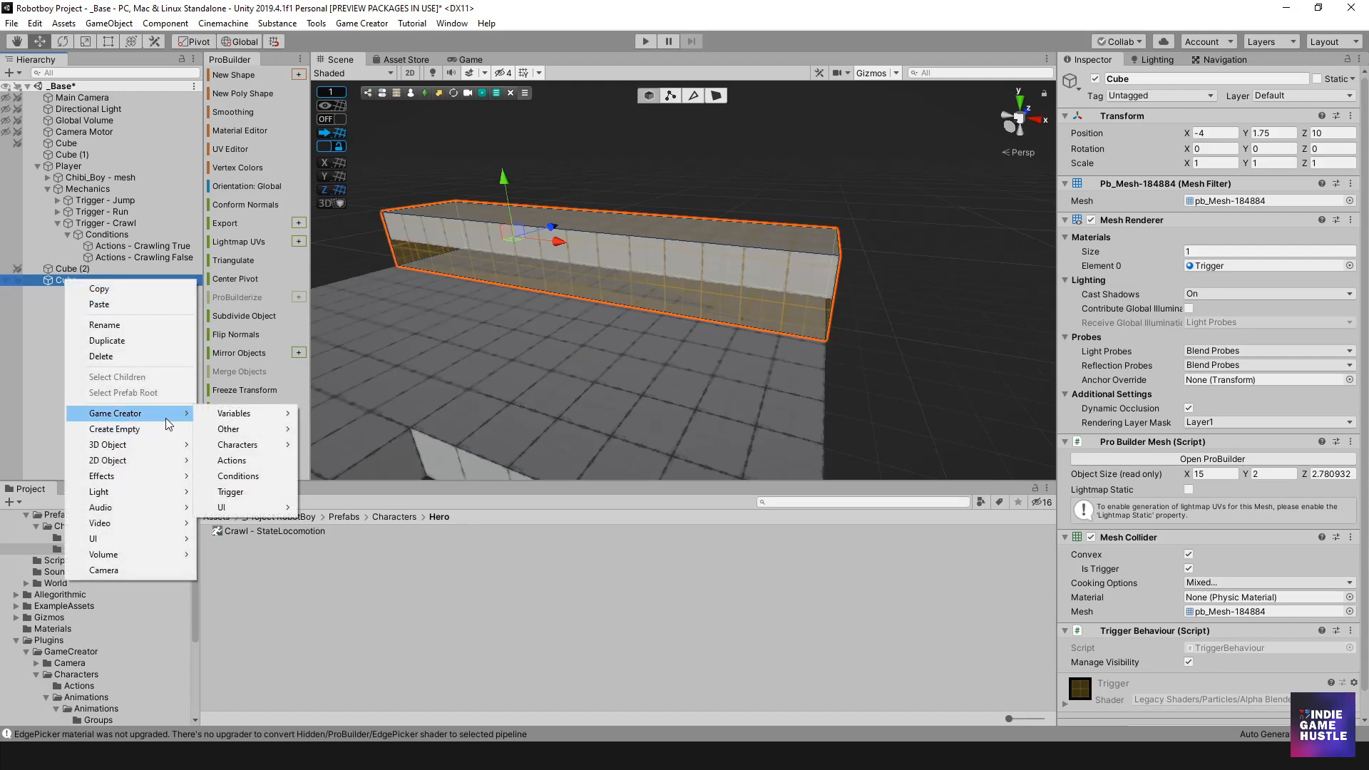
{"action": "left_click", "coordinate": [254, 492]}
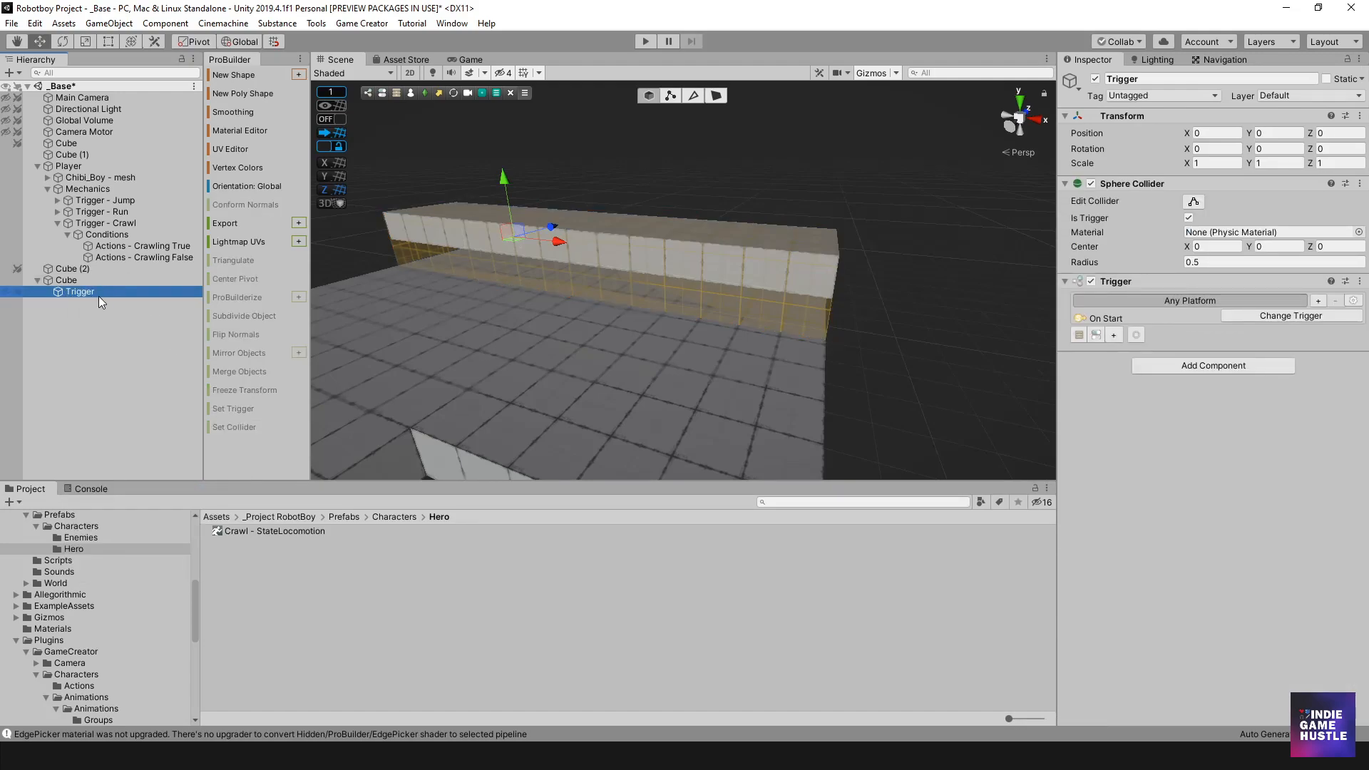
{"action": "left_click", "coordinate": [1269, 319]}
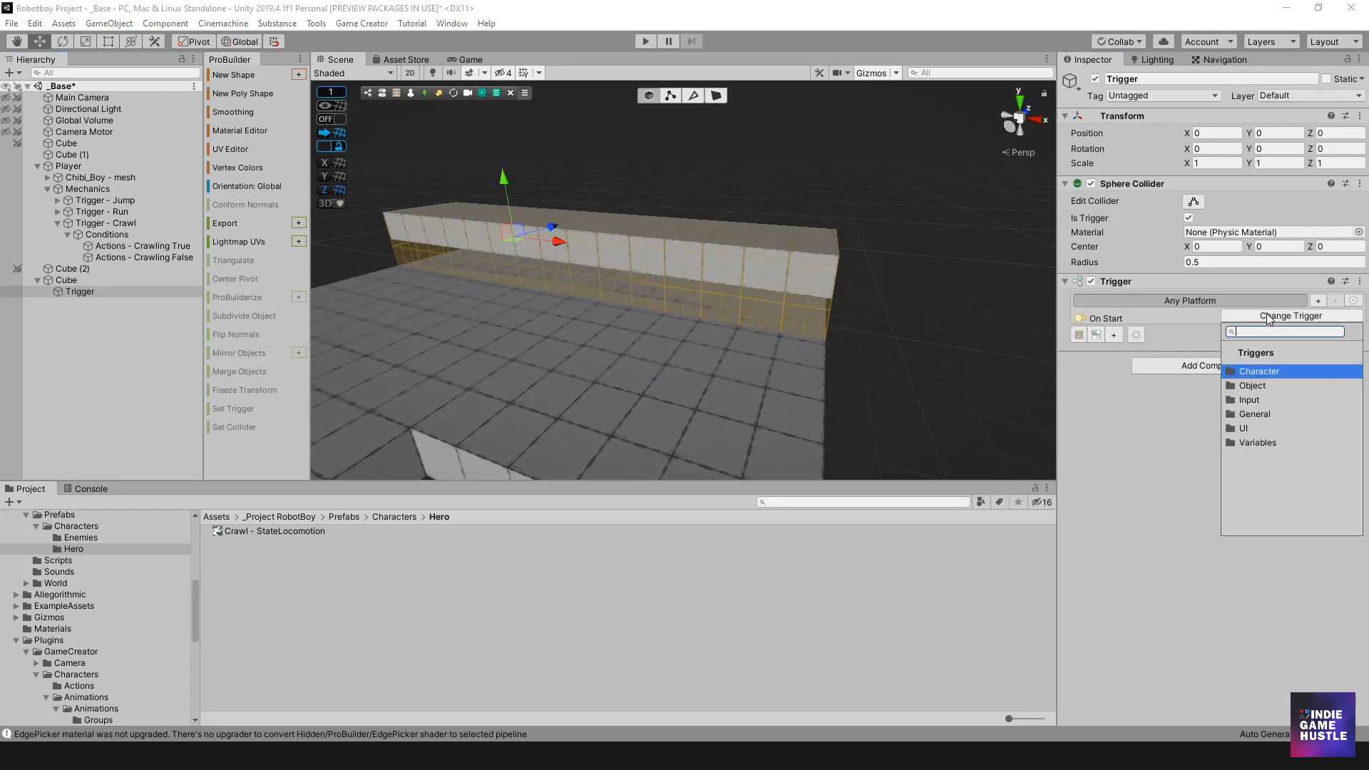
{"action": "left_click", "coordinate": [1272, 383]}
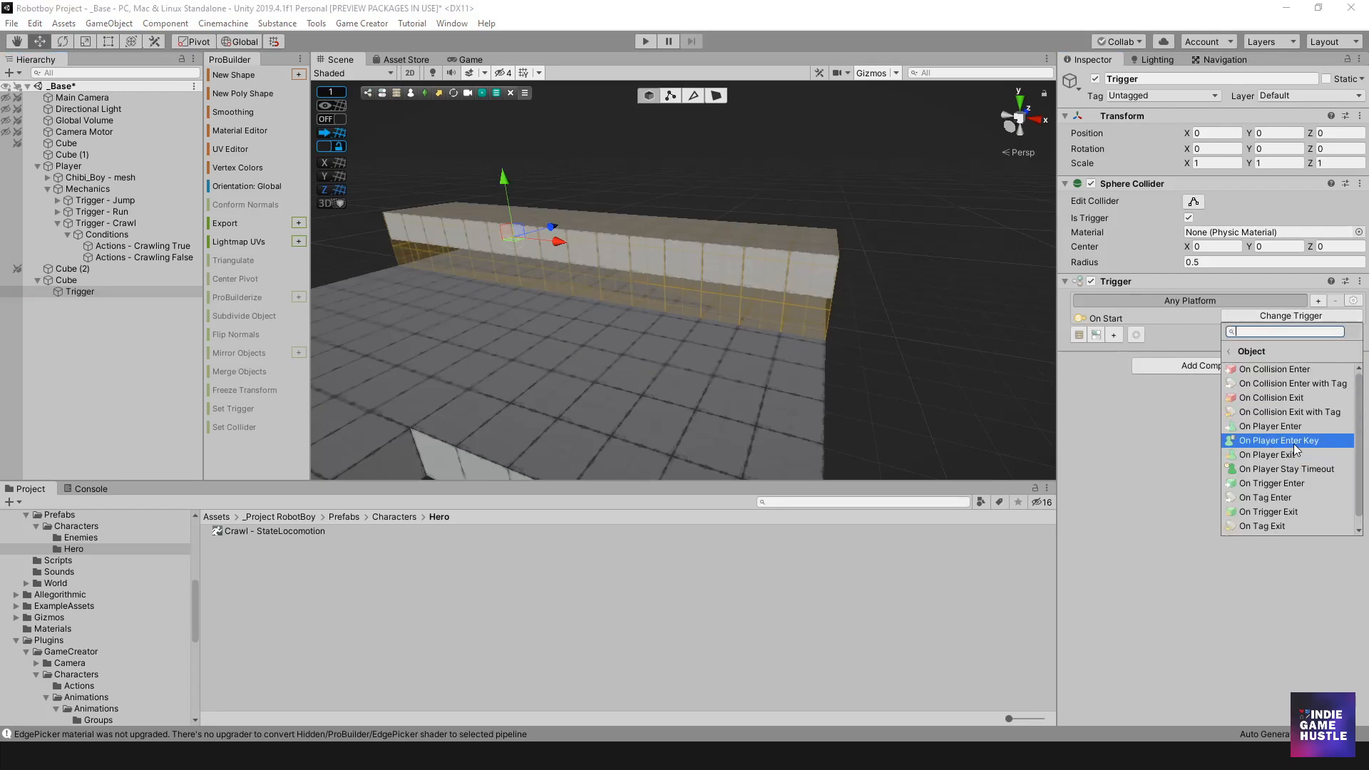
{"action": "left_click", "coordinate": [1302, 428]}
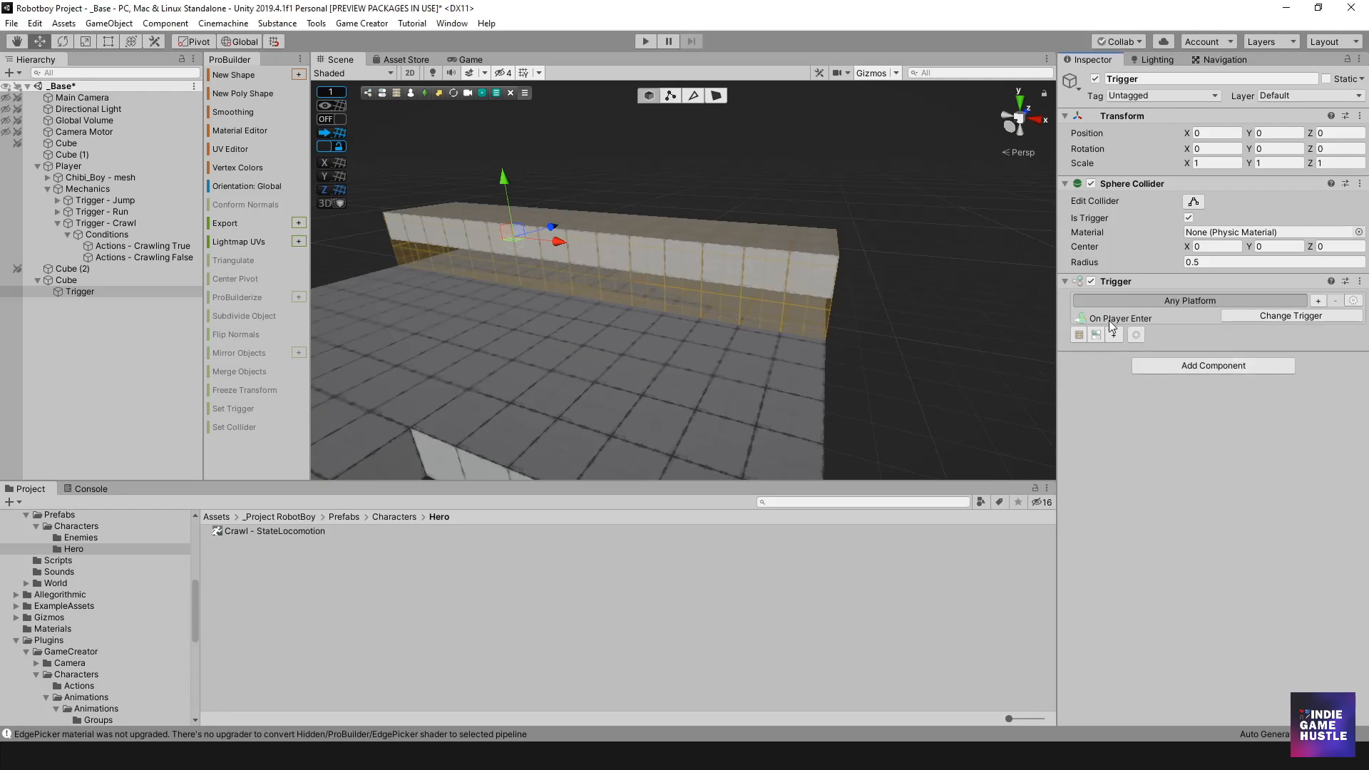
- Create an Actions object for the On Player Enter trigger and add a Set Active object action to it
{"action": "left_click", "coordinate": [1079, 335]}
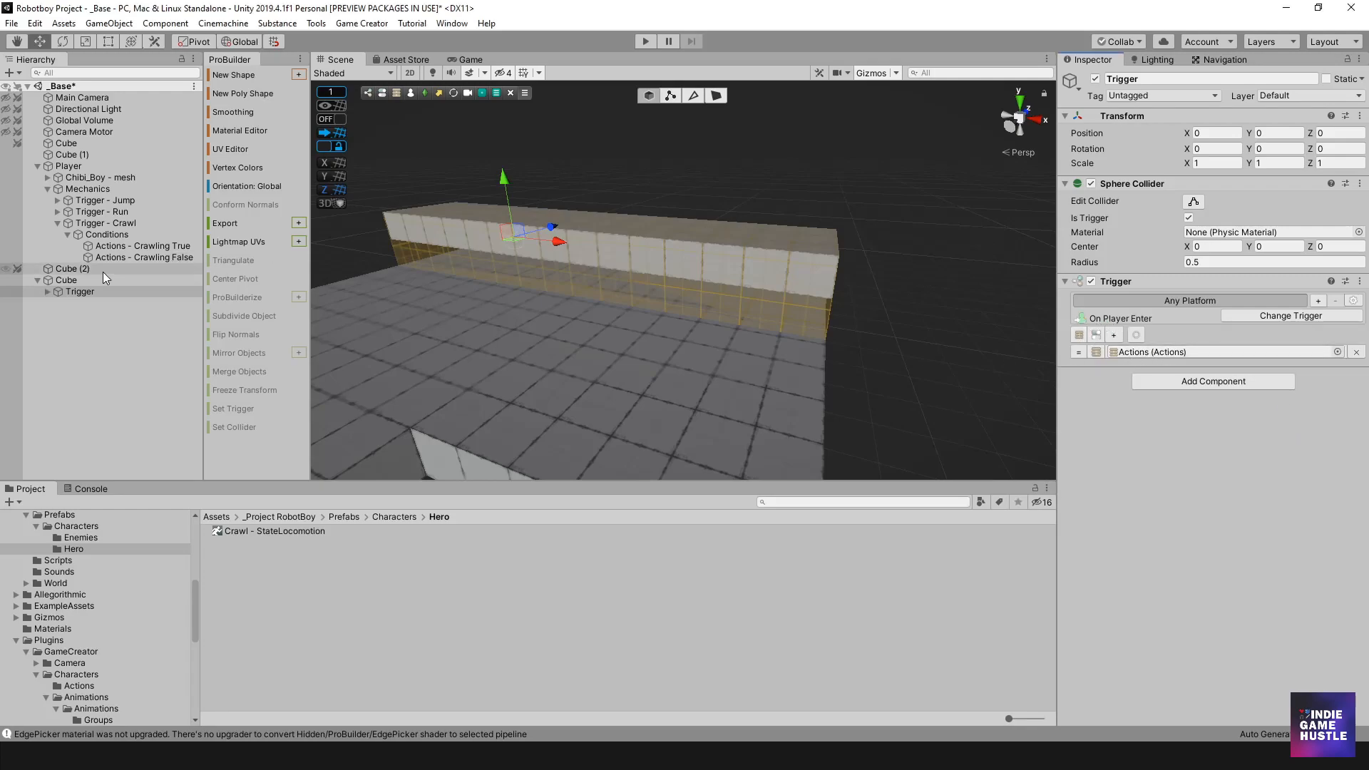
{"action": "left_click", "coordinate": [47, 292]}
{"action": "left_click", "coordinate": [92, 302]}
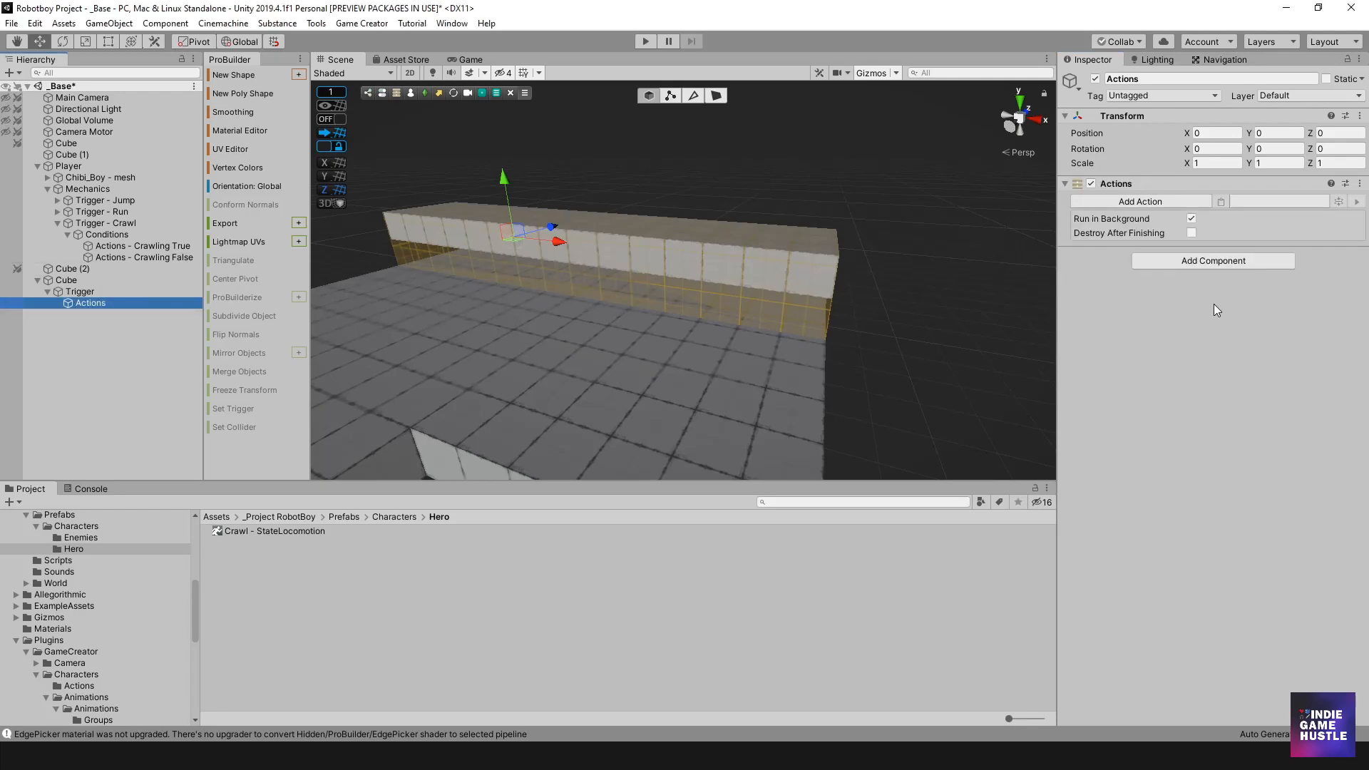
{"action": "left_click", "coordinate": [1167, 200]}
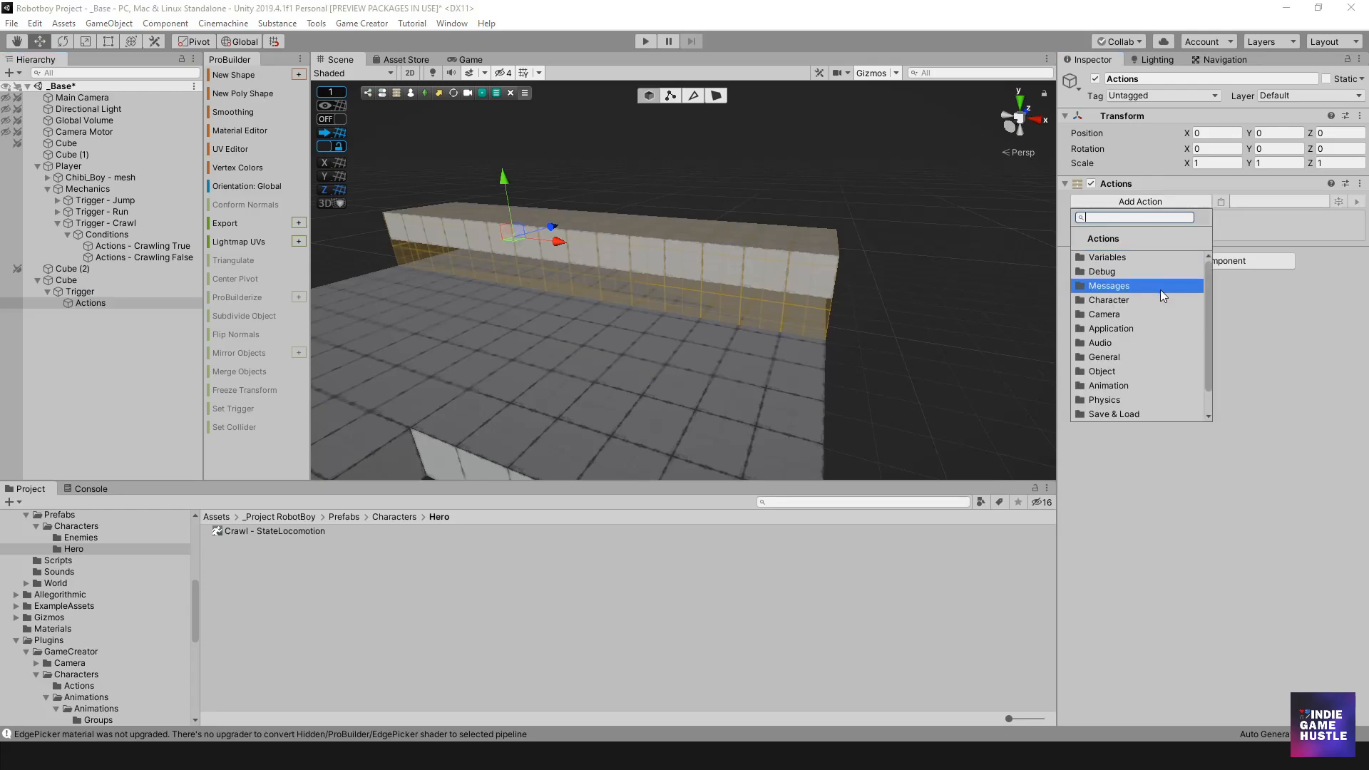
{"action": "type", "text": "Set"}
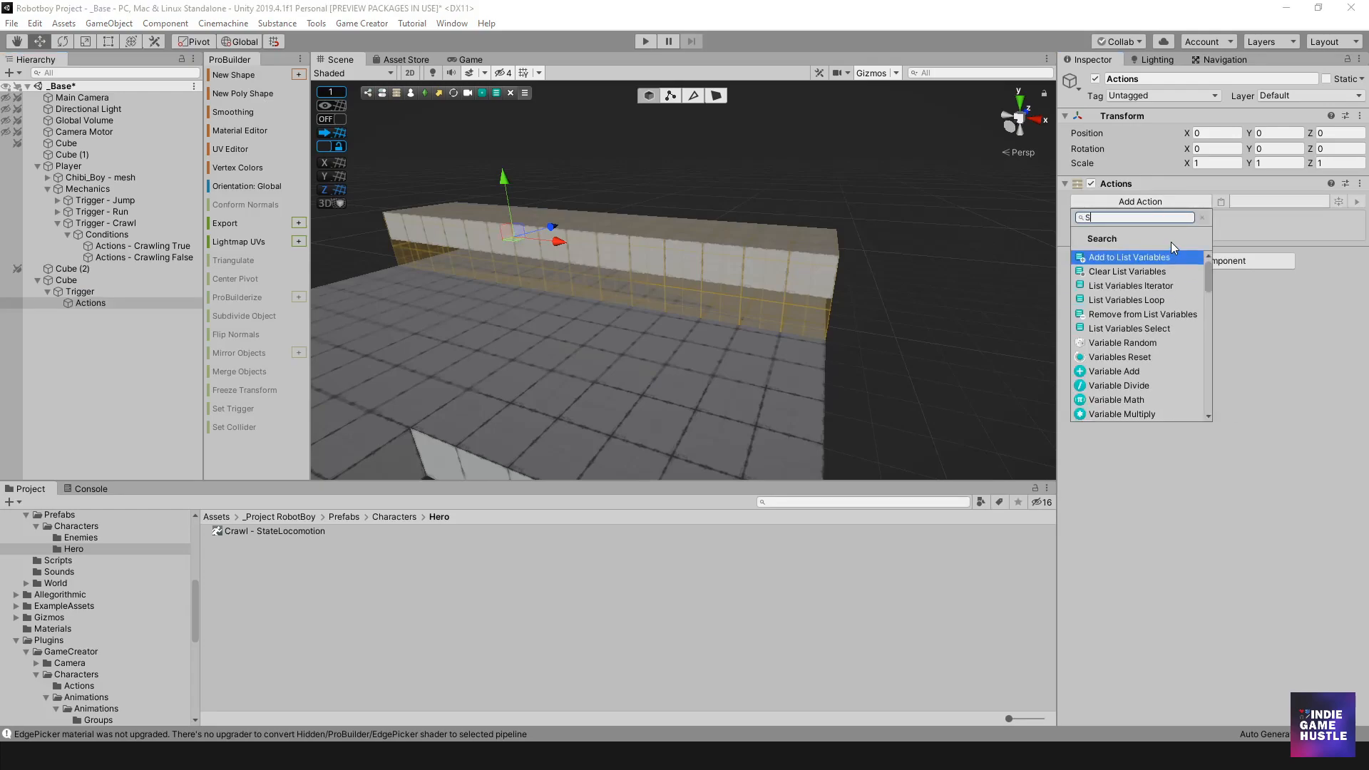
{"action": "key", "text": "Down"}
{"action": "key", "text": "Down"}
{"action": "key", "text": "Return"}
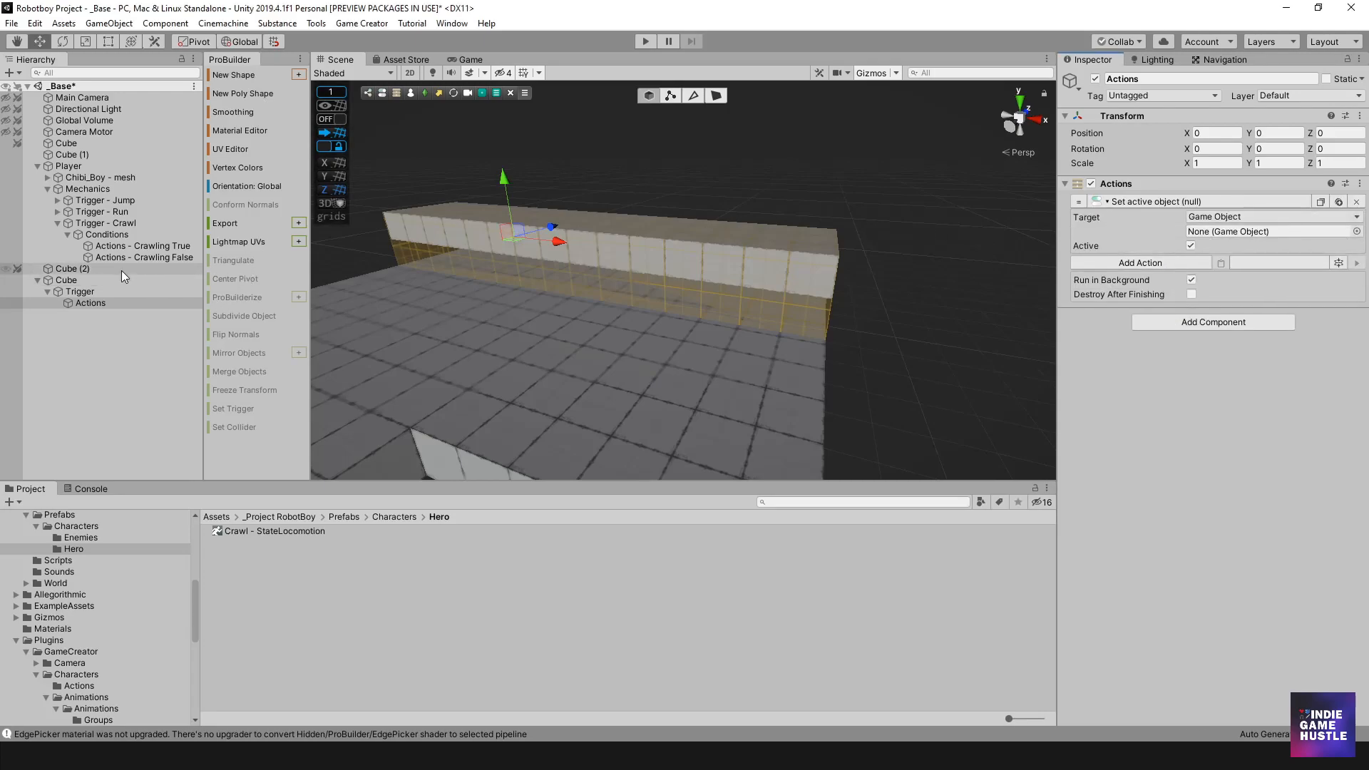
- Target the player's Trigger - Crawl object in the enter action and set it to inactive
{"action": "left_click", "coordinate": [68, 235]}
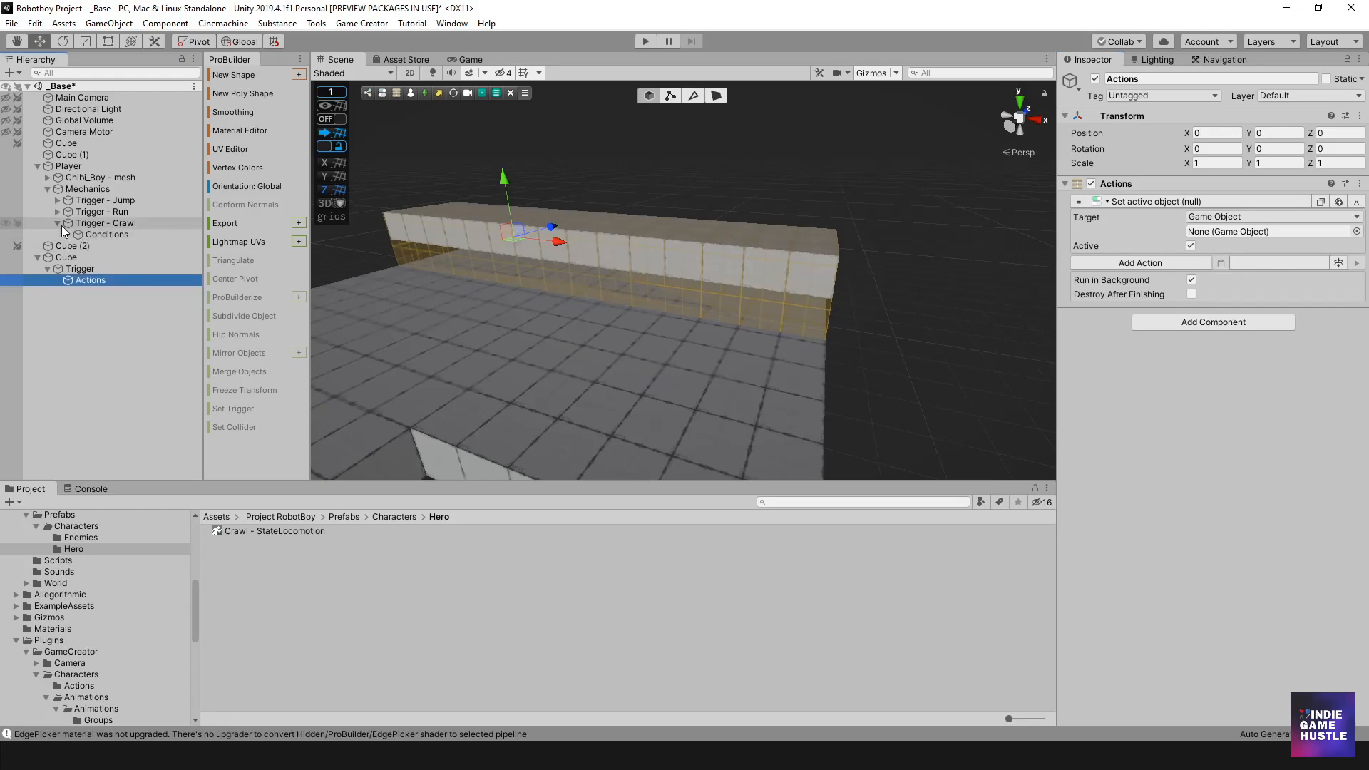
{"action": "left_click", "coordinate": [57, 224]}
{"action": "left_click_drag", "start_coordinate": [100, 225], "coordinate": [1245, 232]}
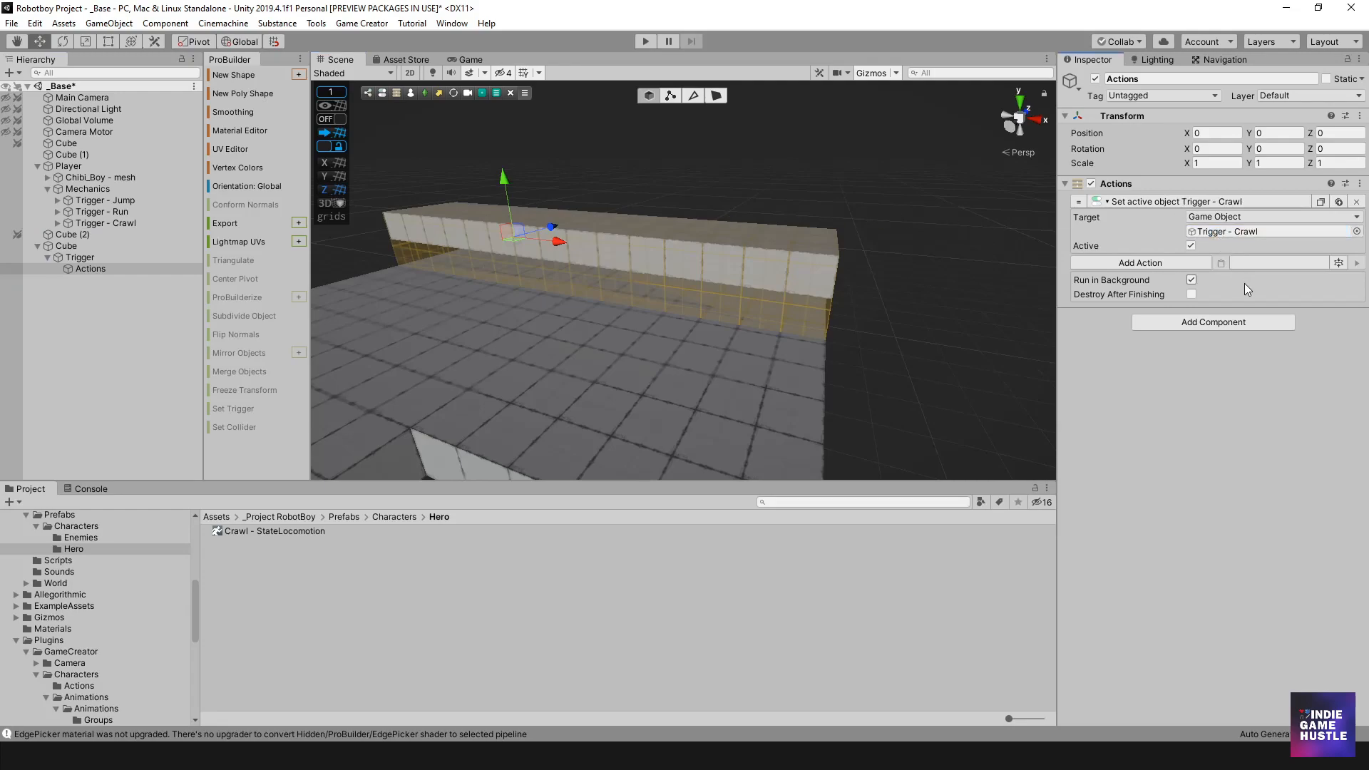
{"action": "left_click", "coordinate": [1191, 246]}
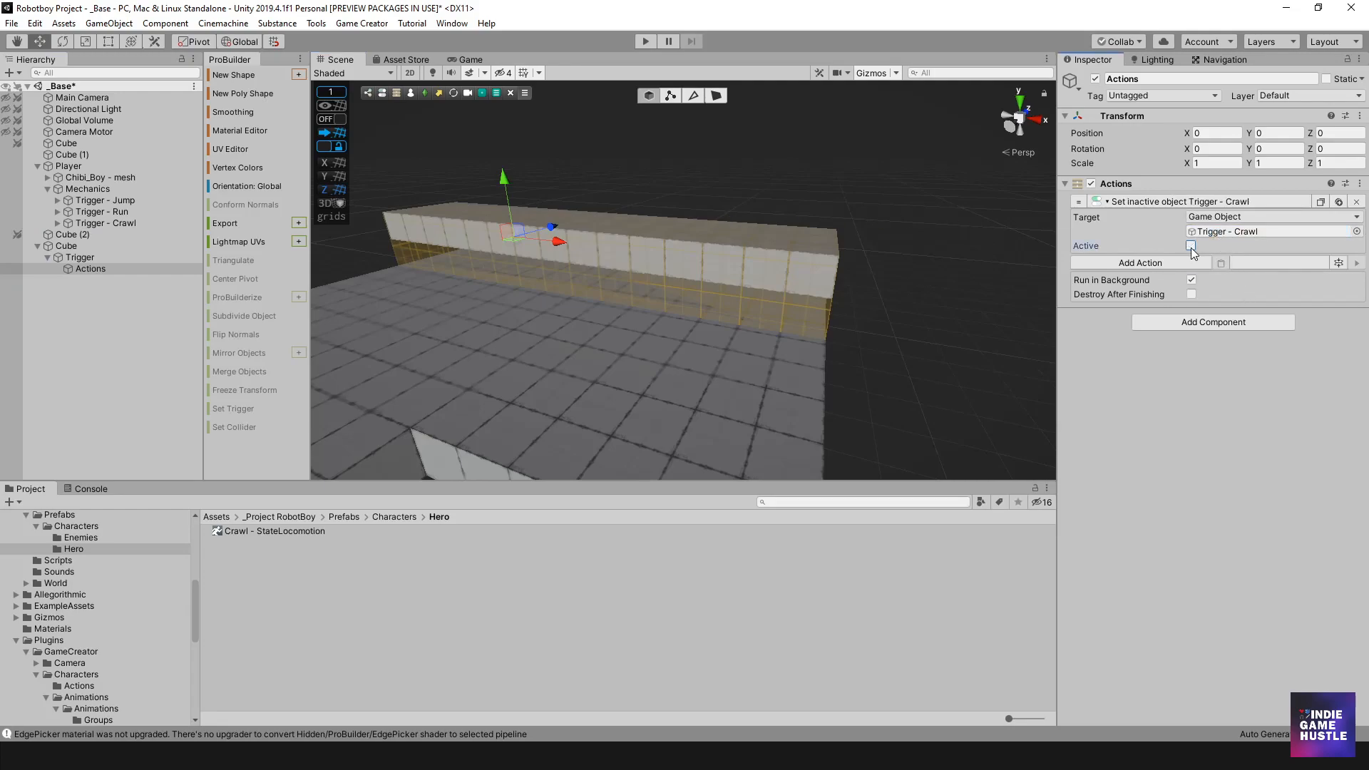
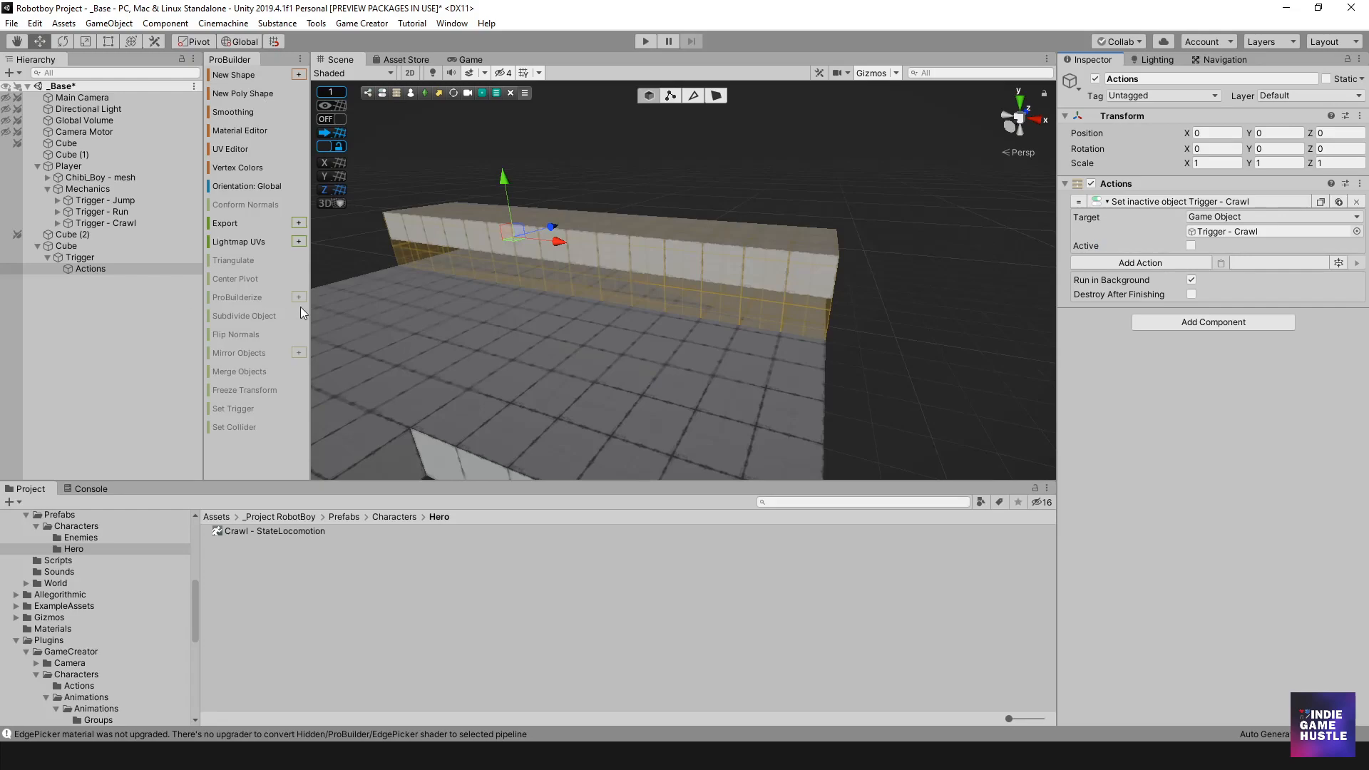
- Add a second Trigger component to the cube's Trigger object and set it to On Player Exit
{"action": "left_click", "coordinate": [93, 257]}
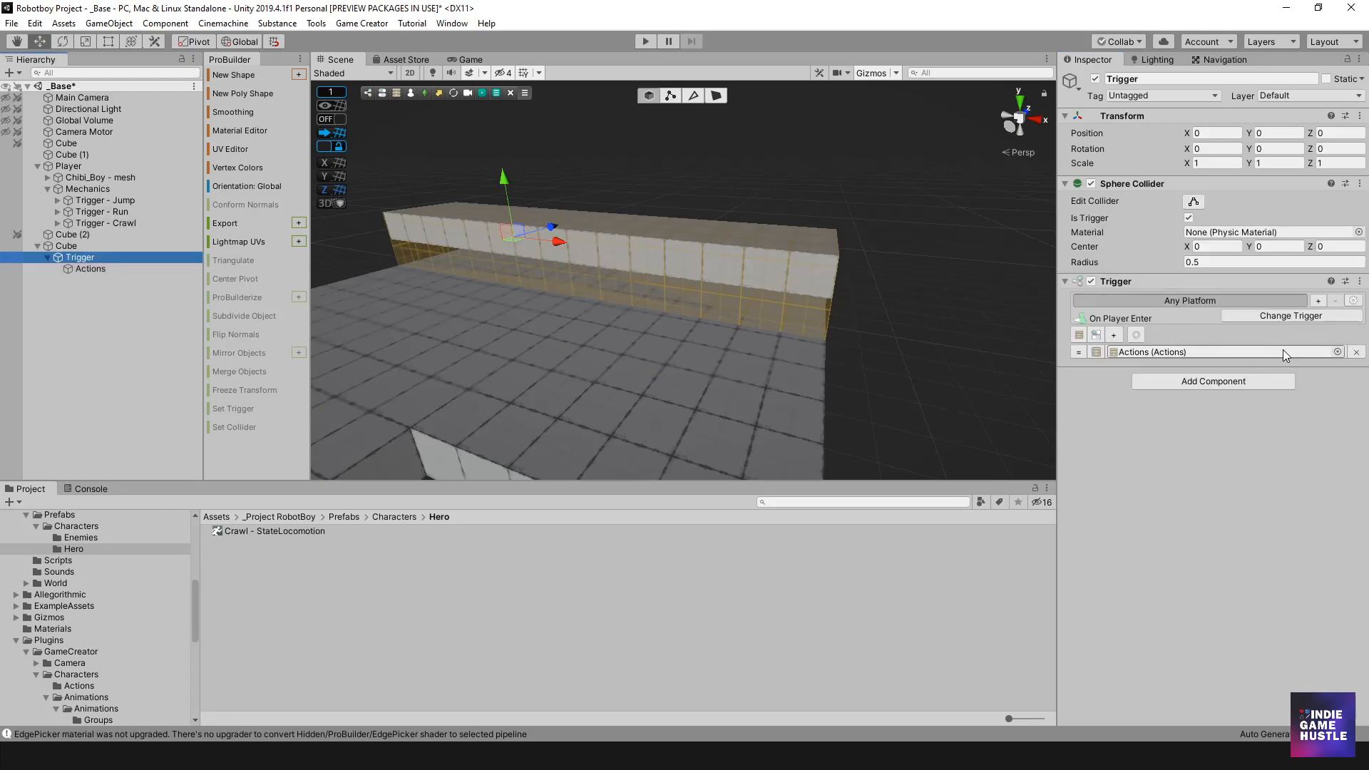
{"action": "left_click", "coordinate": [1219, 381]}
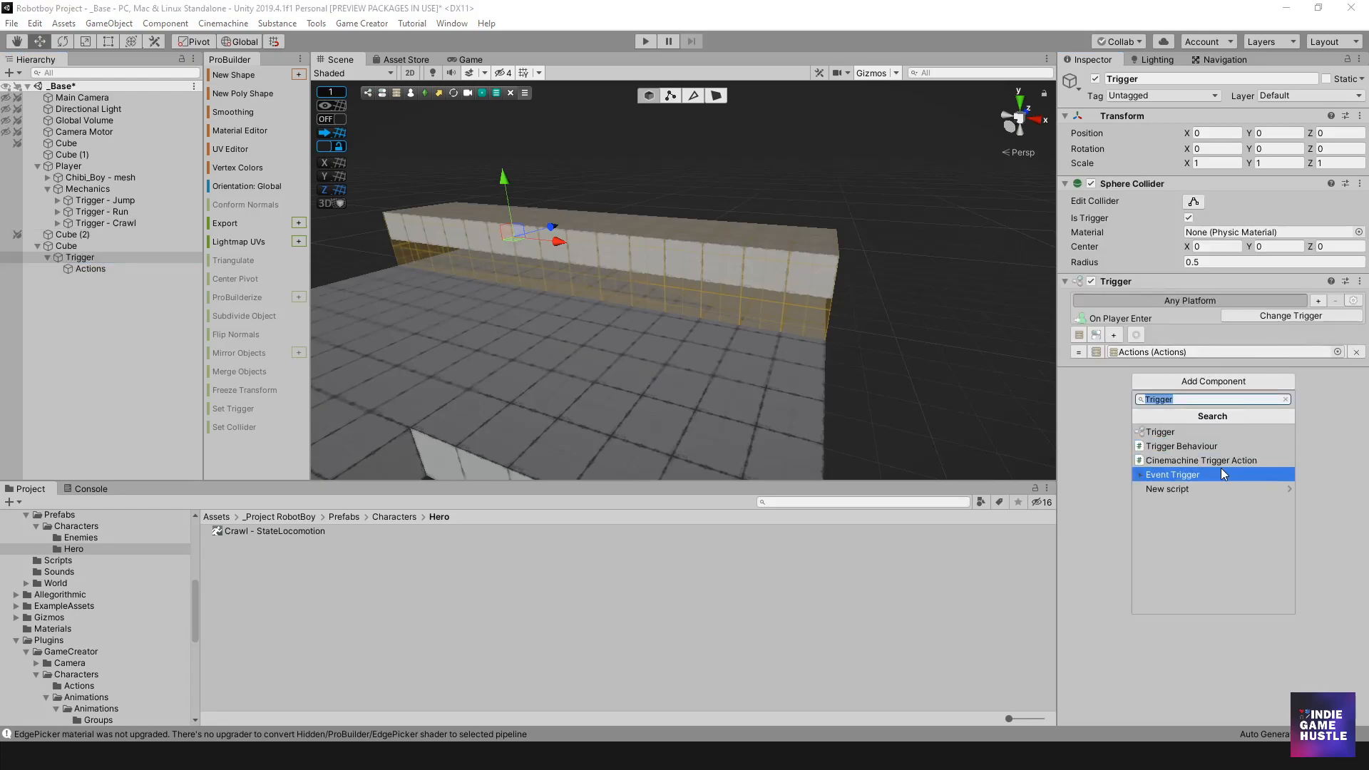
{"action": "left_click", "coordinate": [1206, 433]}
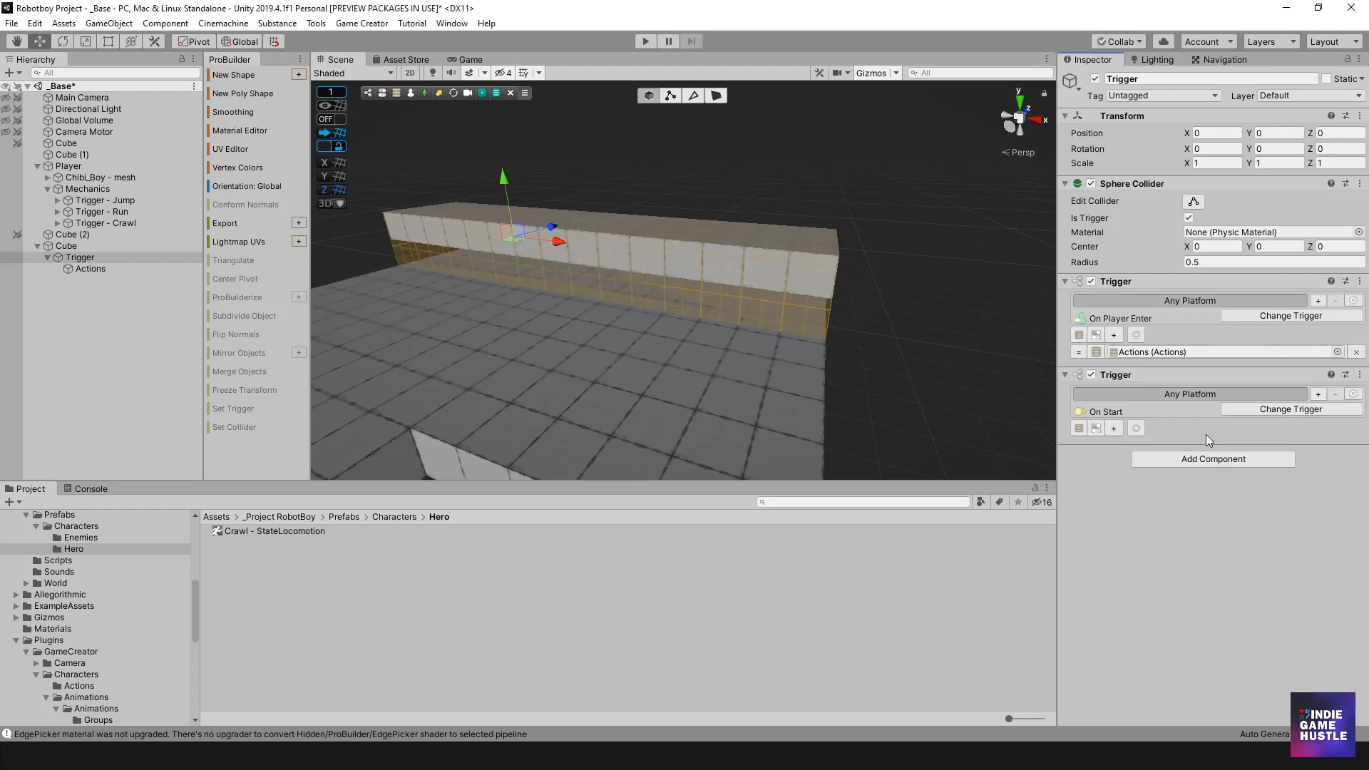
{"action": "left_click", "coordinate": [1279, 411]}
{"action": "left_click", "coordinate": [1264, 477]}
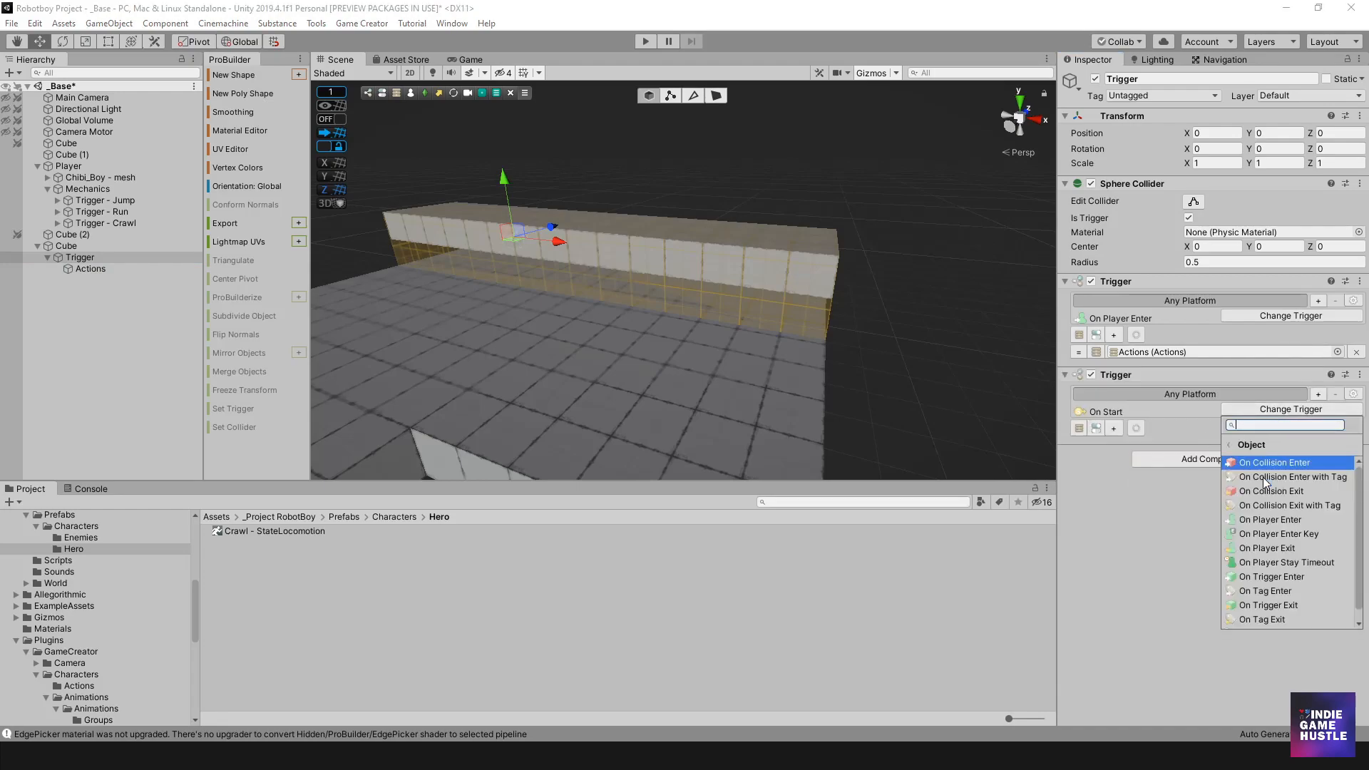
{"action": "left_click", "coordinate": [1320, 547]}
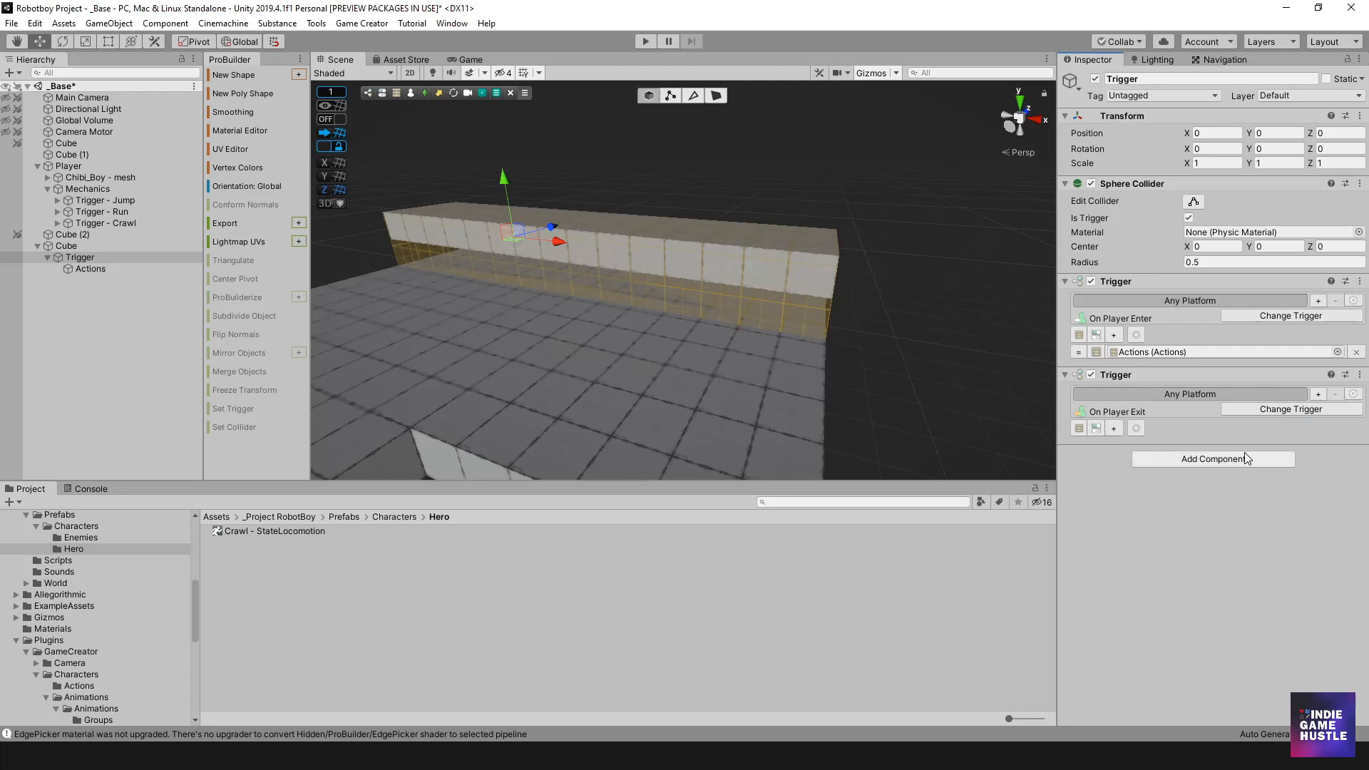
- Create Actions for the On Player Exit trigger with a Set Active action that activates Trigger - Crawl
{"action": "left_click", "coordinate": [1079, 428]}
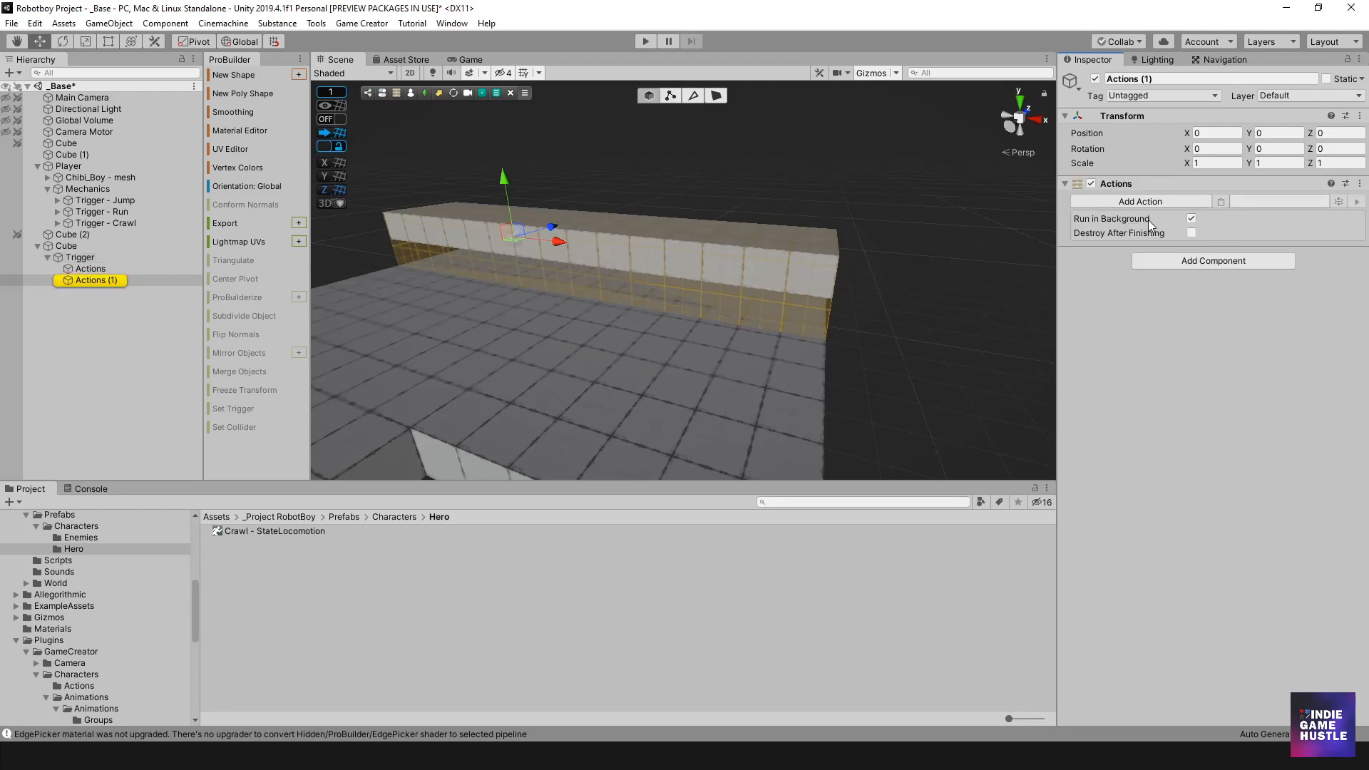
{"action": "left_click", "coordinate": [1156, 199]}
{"action": "left_click", "coordinate": [1156, 288]}
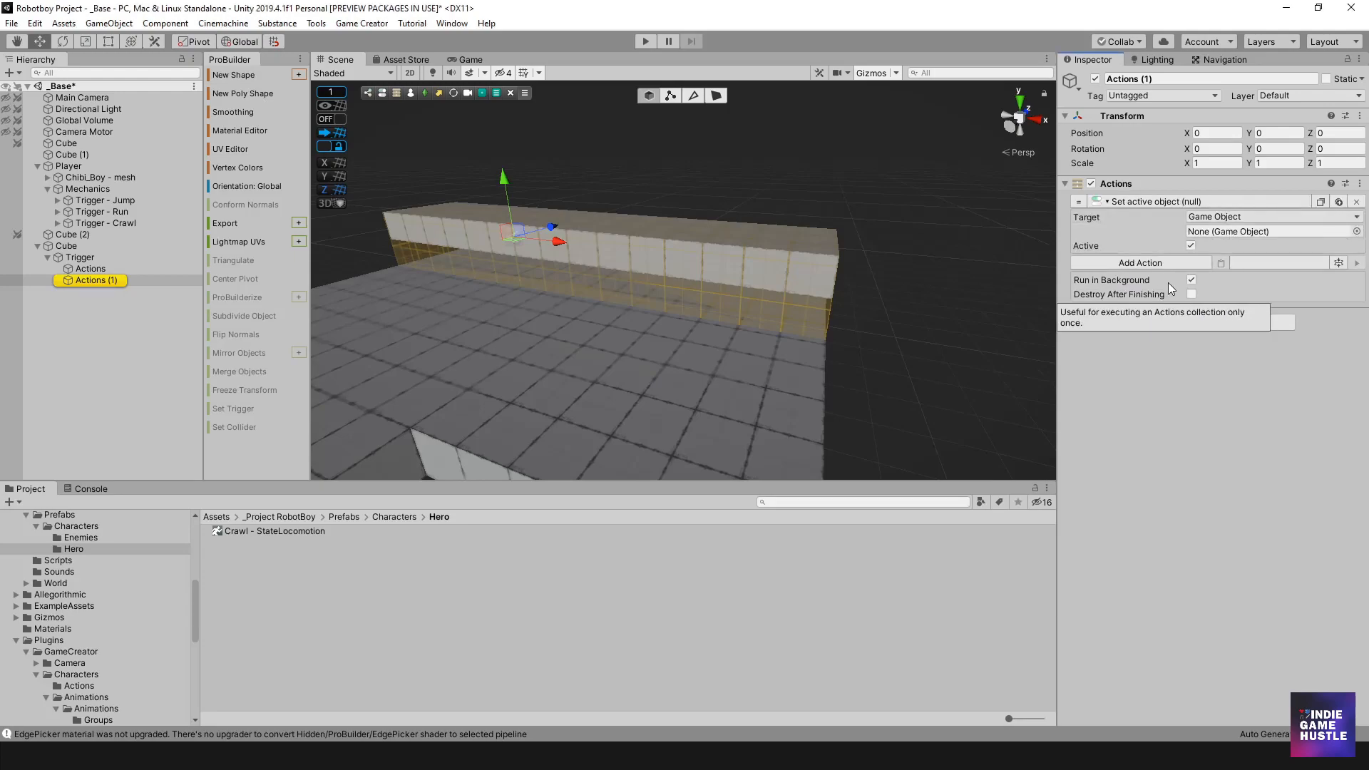
{"action": "left_click_drag", "start_coordinate": [122, 222], "coordinate": [1256, 231]}
- Review the trigger cube, its Trigger child and both Actions, comparing the enter and exit settings for Trigger - Crawl
{"action": "left_click", "coordinate": [92, 269]}
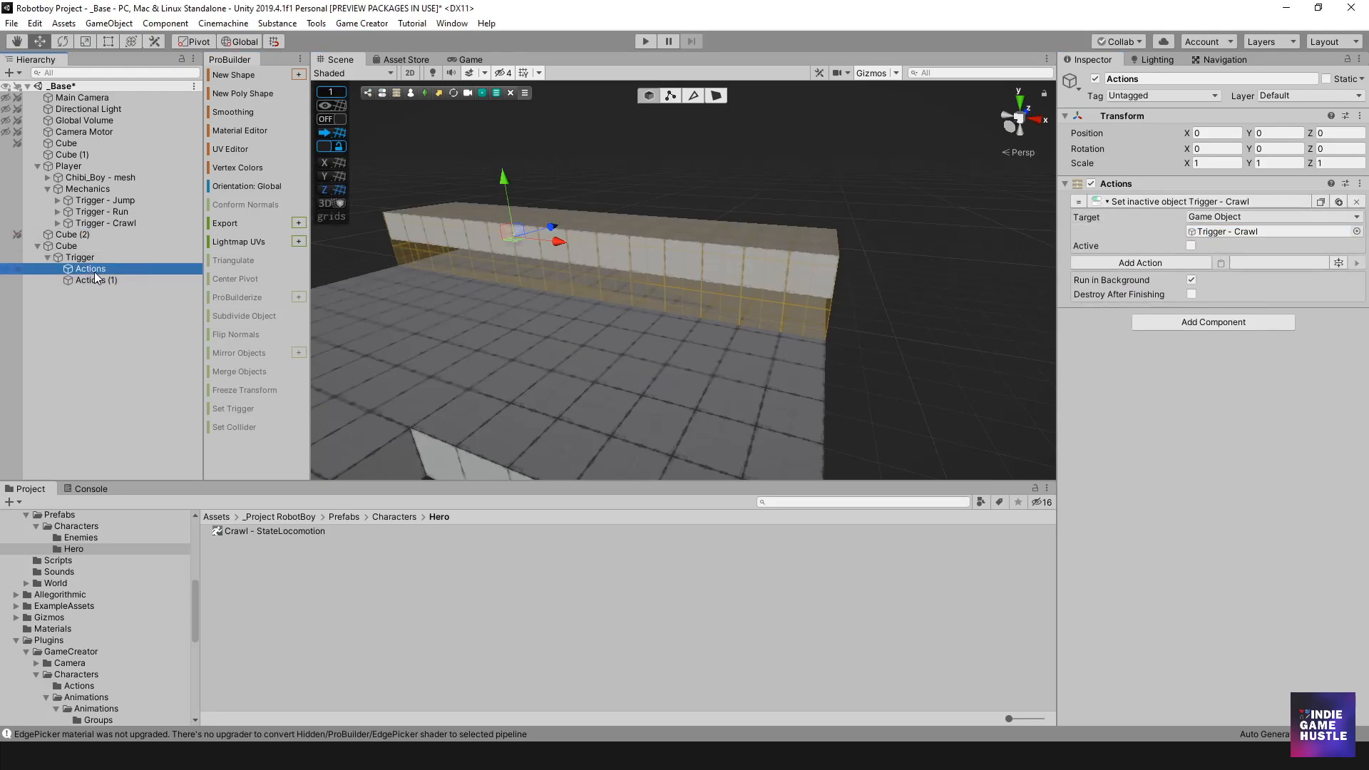
{"action": "left_click", "coordinate": [96, 277]}
{"action": "left_click", "coordinate": [87, 265]}
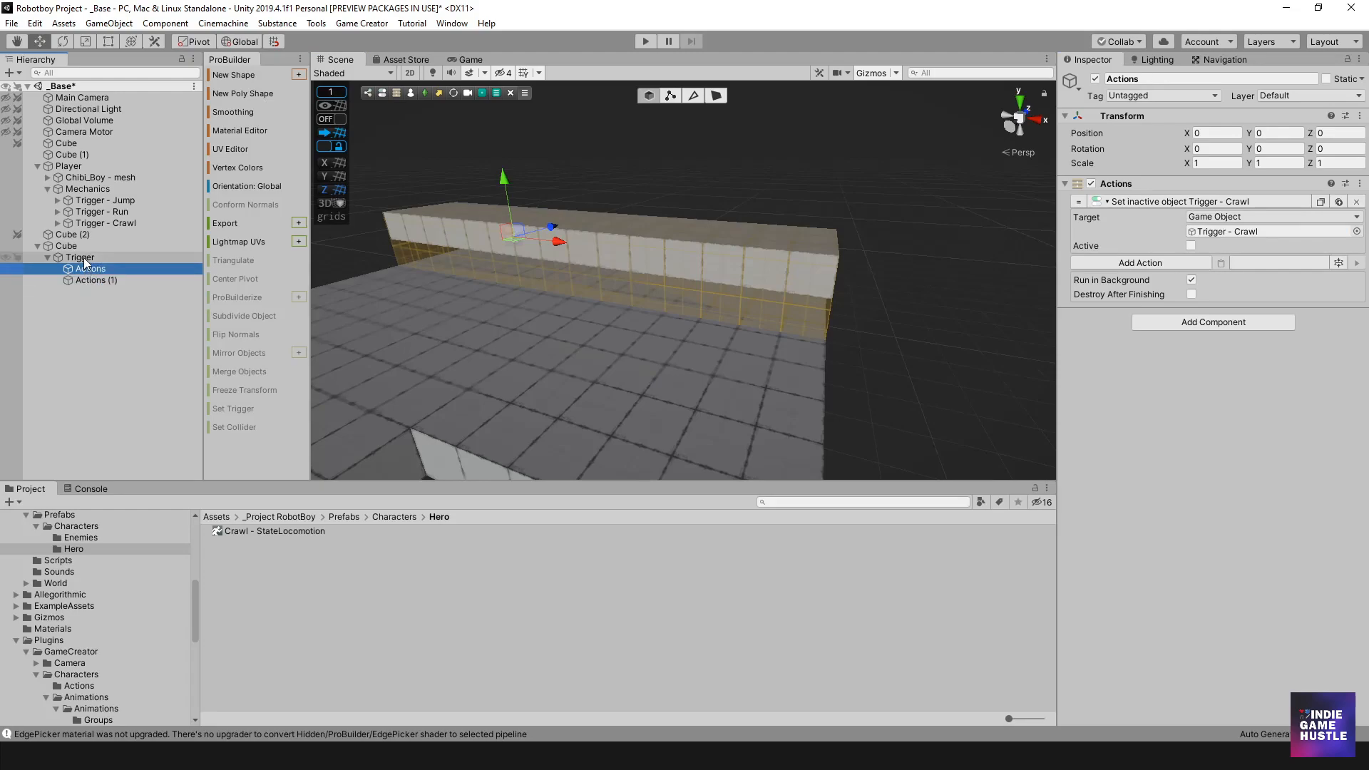
{"action": "left_click", "coordinate": [84, 258]}
{"action": "left_click", "coordinate": [72, 247]}
{"action": "scroll", "coordinate": [678, 310], "scroll_direction": "down", "scroll_amount": 4}
{"action": "mouse_move", "coordinate": [741, 303]}
{"action": "left_mouse_down", "text": "alt"}
{"action": "mouse_move", "coordinate": [528, 281]}
{"action": "mouse_move", "coordinate": [656, 280]}
{"action": "mouse_move", "coordinate": [638, 283]}
{"action": "mouse_move", "coordinate": [734, 291]}
{"action": "mouse_move", "coordinate": [742, 306]}
{"action": "mouse_move", "coordinate": [717, 281]}
{"action": "mouse_move", "coordinate": [716, 311]}
{"action": "left_mouse_up", "text": "alt"}
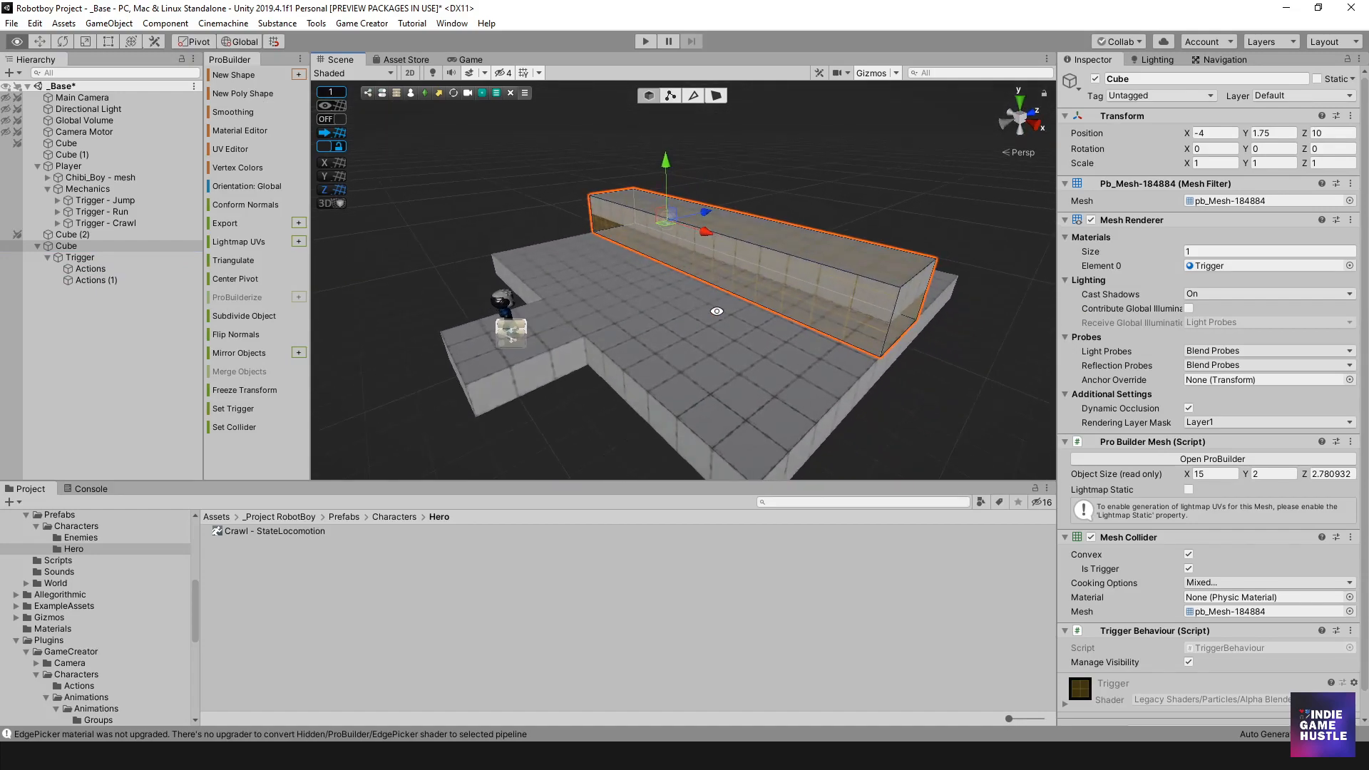
{"action": "left_click", "coordinate": [106, 270]}
{"action": "left_click", "coordinate": [93, 257]}
{"action": "left_click", "coordinate": [92, 246]}
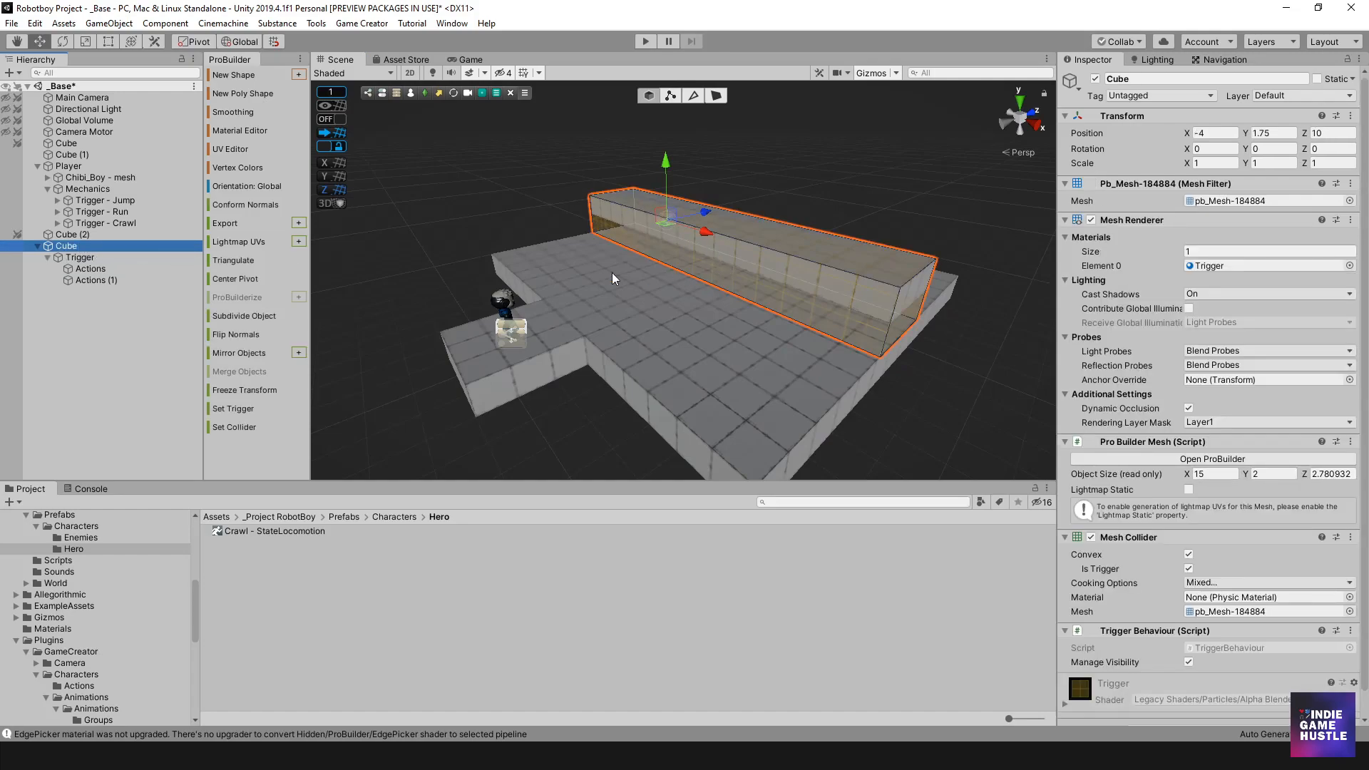
{"action": "left_click", "coordinate": [95, 269]}
{"action": "left_click", "coordinate": [98, 281]}
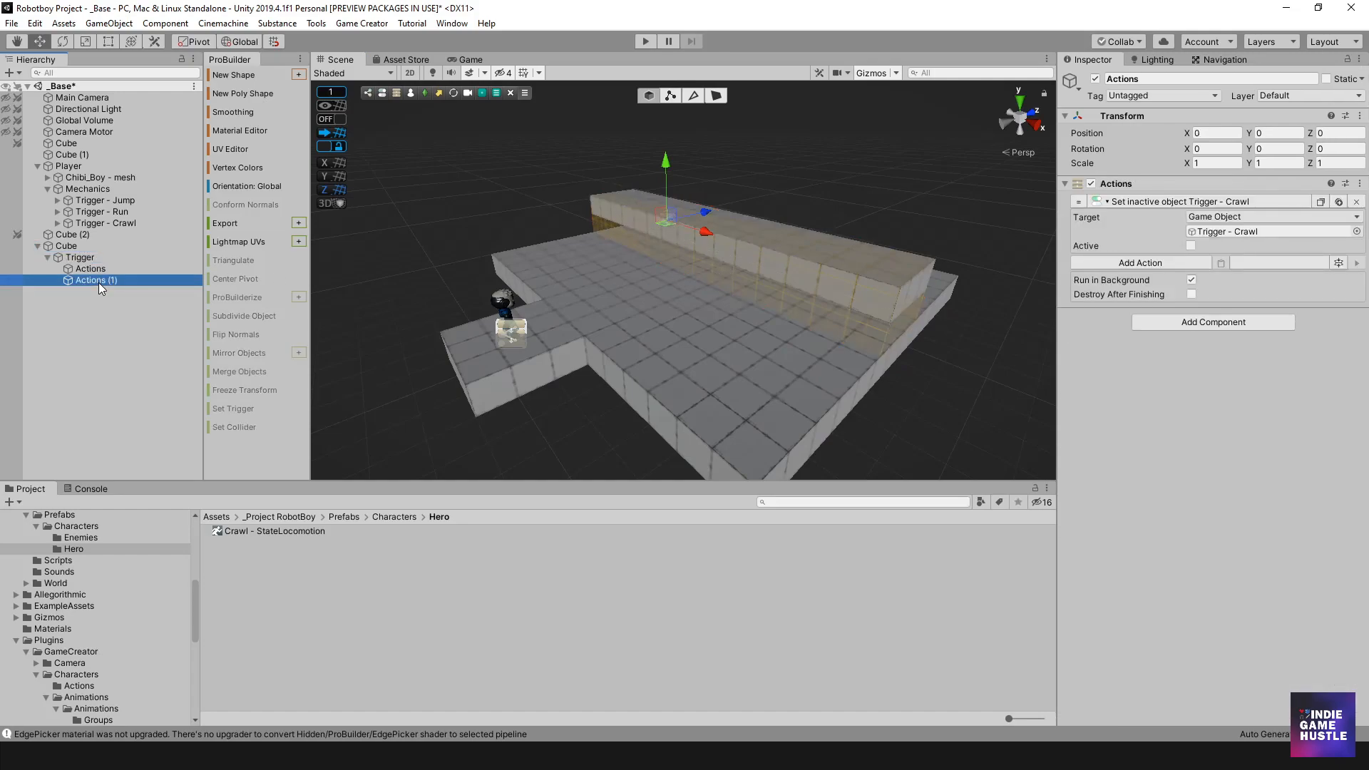
{"action": "left_click", "coordinate": [98, 269]}
{"action": "left_click", "coordinate": [98, 279]}
{"action": "left_click", "coordinate": [98, 269]}
{"action": "left_click", "coordinate": [107, 279]}
- Play the scene and test toggling crawl while moving the player under and out from the beam, then stop playback
{"action": "left_click", "coordinate": [645, 42]}
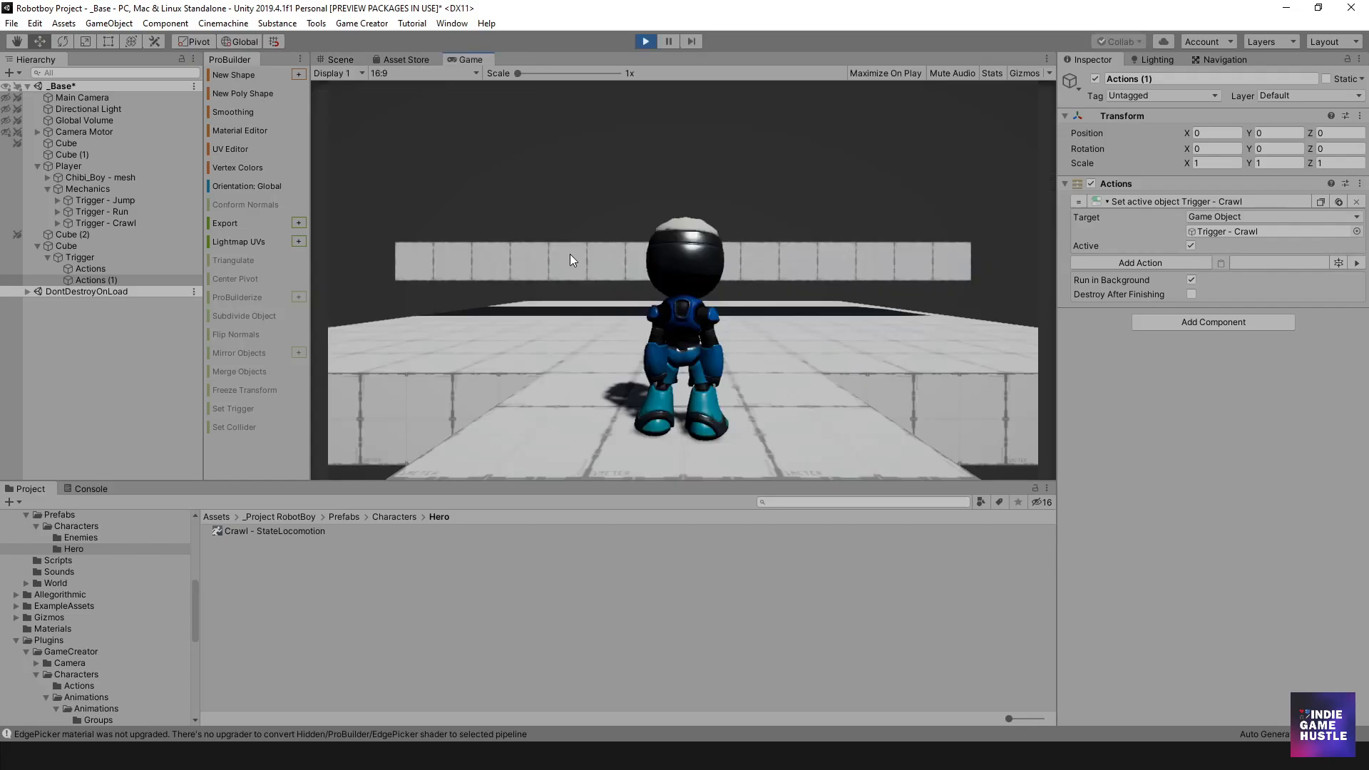
{"action": "key", "text": "w"}
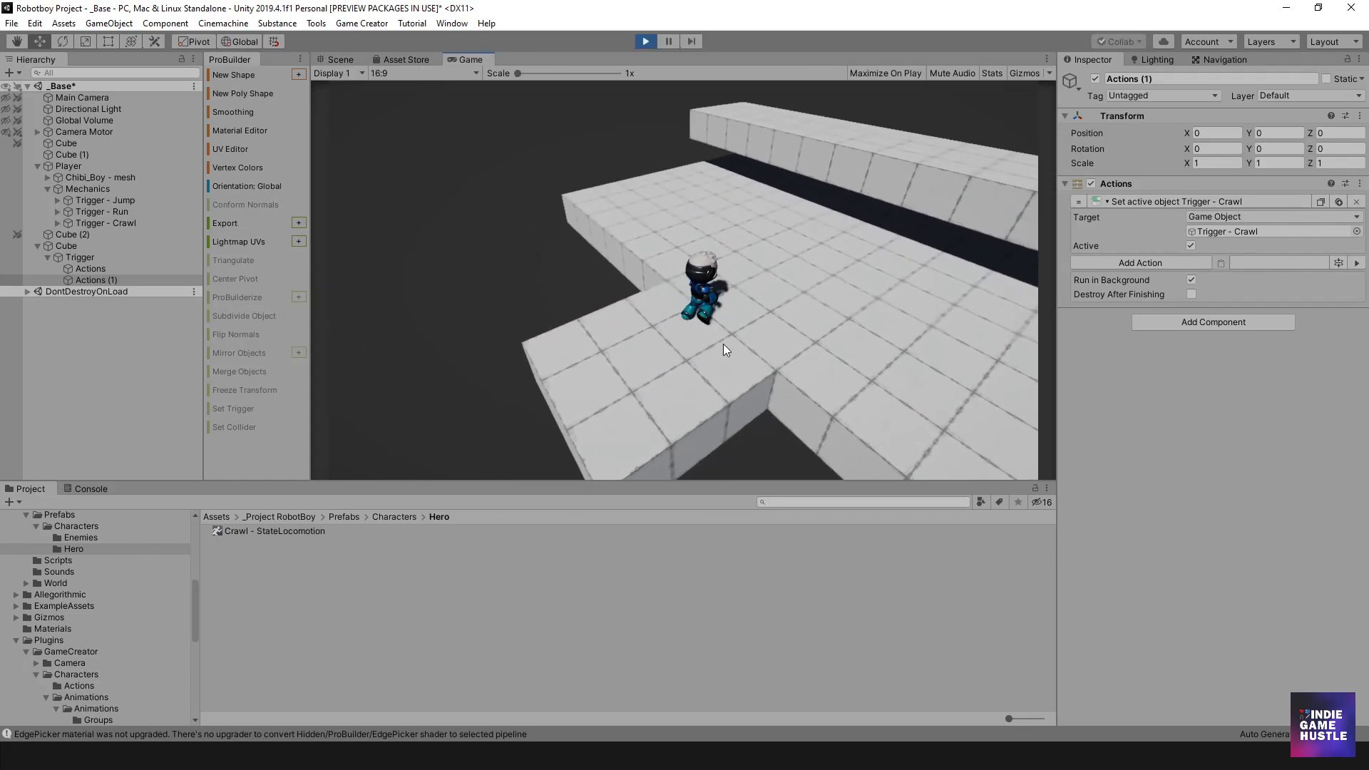
{"action": "key", "text": "d"}
{"action": "key", "text": "c"}
{"action": "key", "text": "w"}
{"action": "key", "text": "a"}
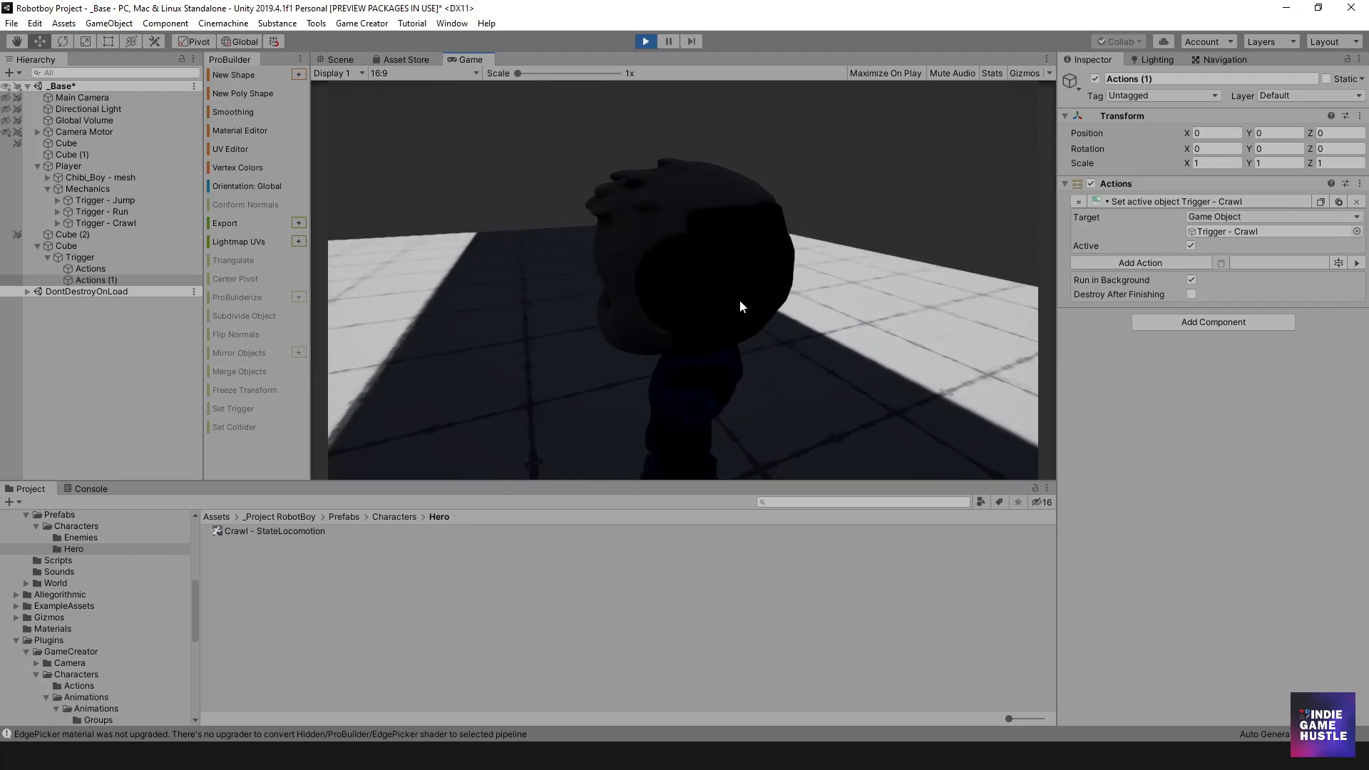
{"action": "key", "text": "c"}
{"action": "key", "text": "d"}
{"action": "key", "text": "c"}
{"action": "key", "text": "c"}
{"action": "key", "text": "a"}
{"action": "key", "text": "d"}
{"action": "key", "text": "a"}
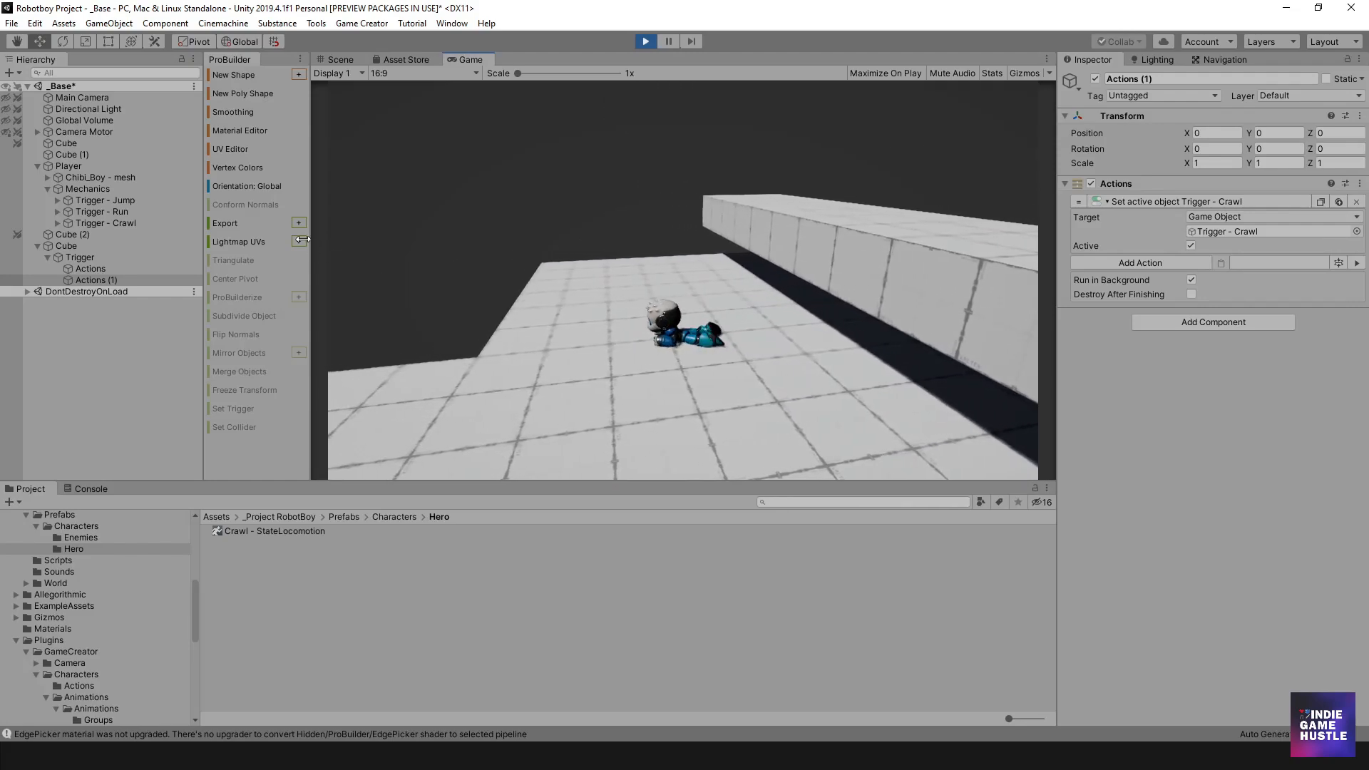
{"action": "key", "text": "d"}
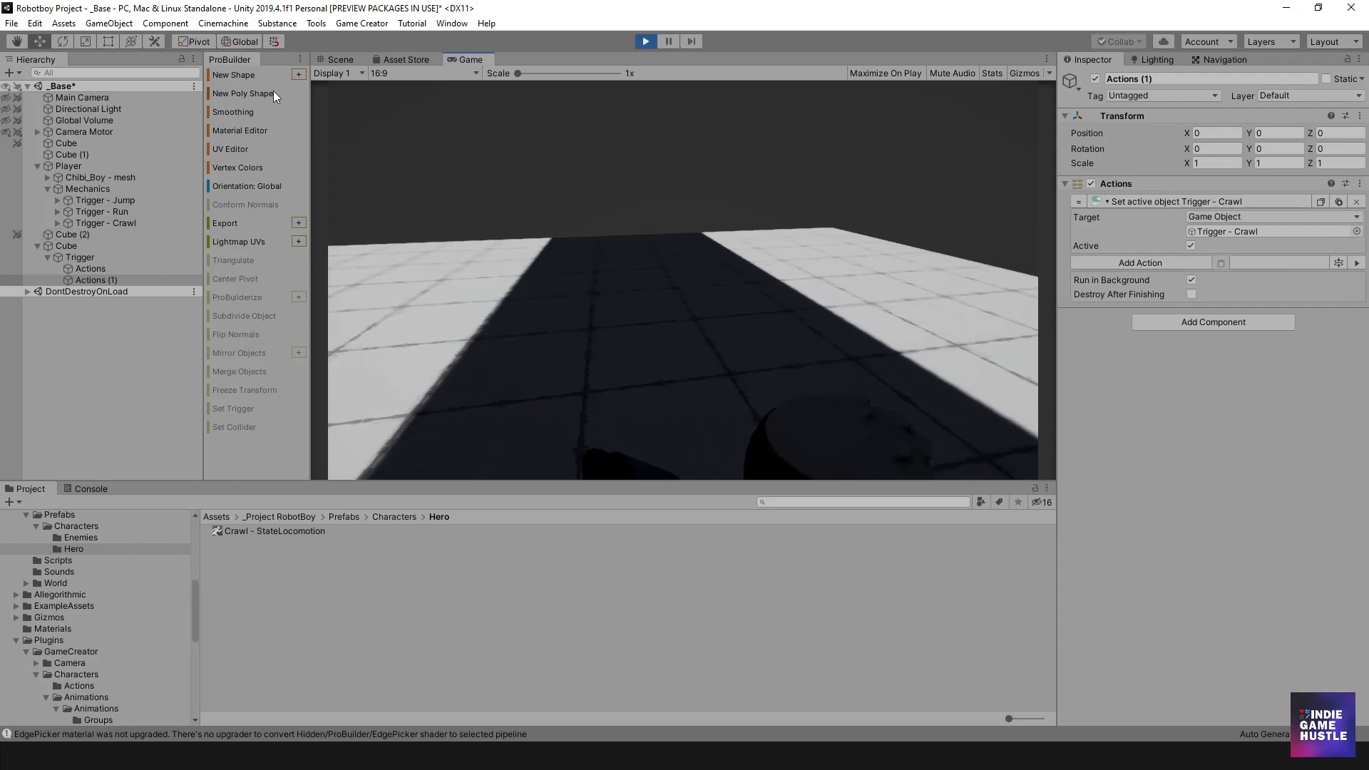
{"action": "left_click", "coordinate": [645, 42]}
- Recheck the cube's enter and exit Trigger components and the Actions that deactivate Trigger - Crawl
{"action": "left_click", "coordinate": [92, 255]}
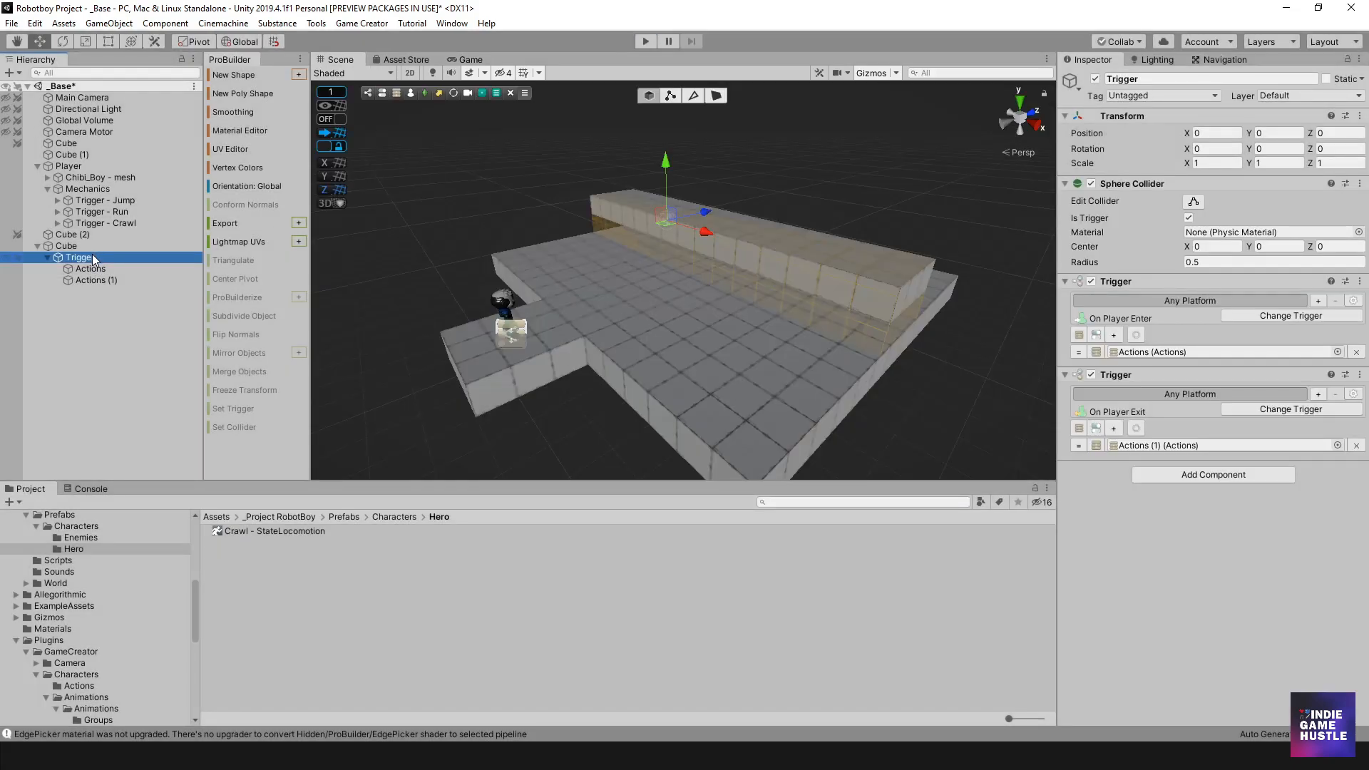
{"action": "left_click", "coordinate": [90, 269]}
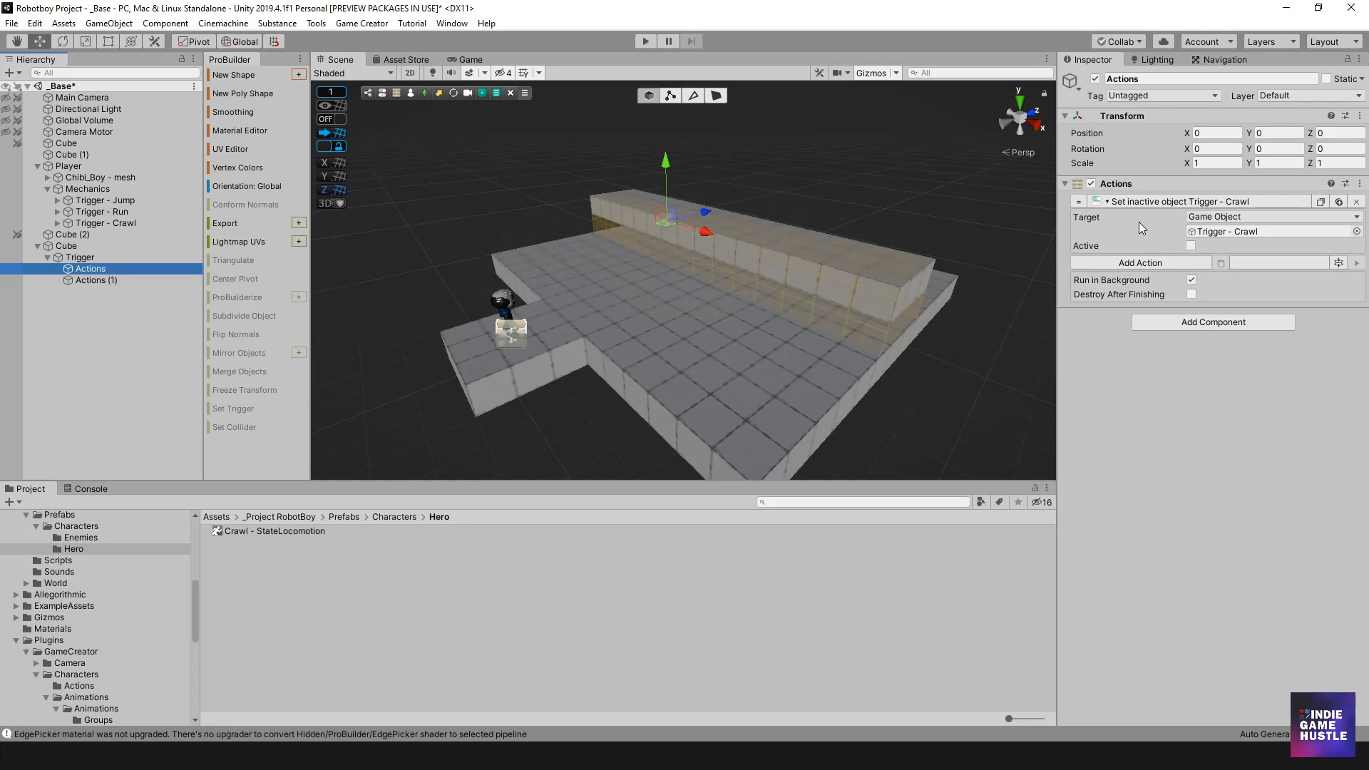
{"action": "left_click", "coordinate": [121, 259]}
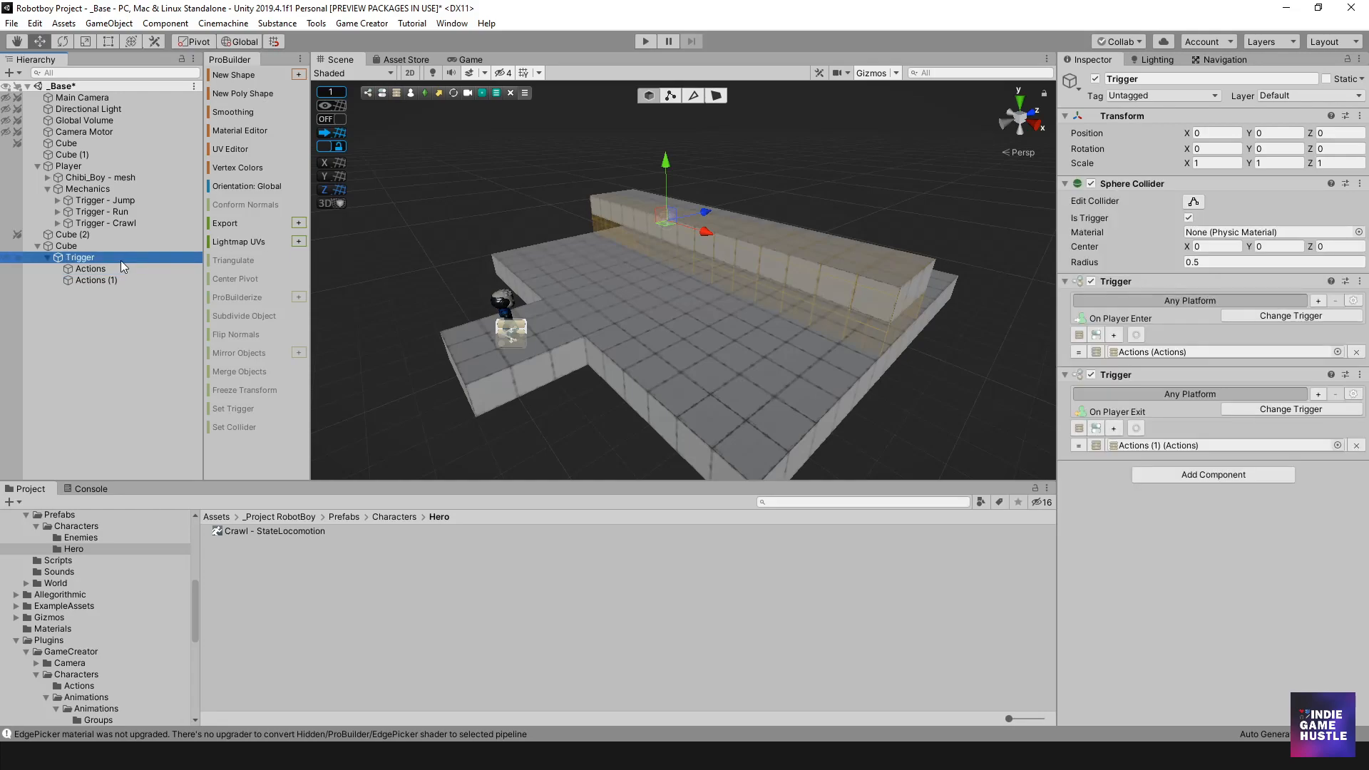
- Check the target options of the enter Actions' set-inactive action, keep Game Object, and inspect the Trigger child beneath the beam
{"action": "left_click", "coordinate": [109, 269]}
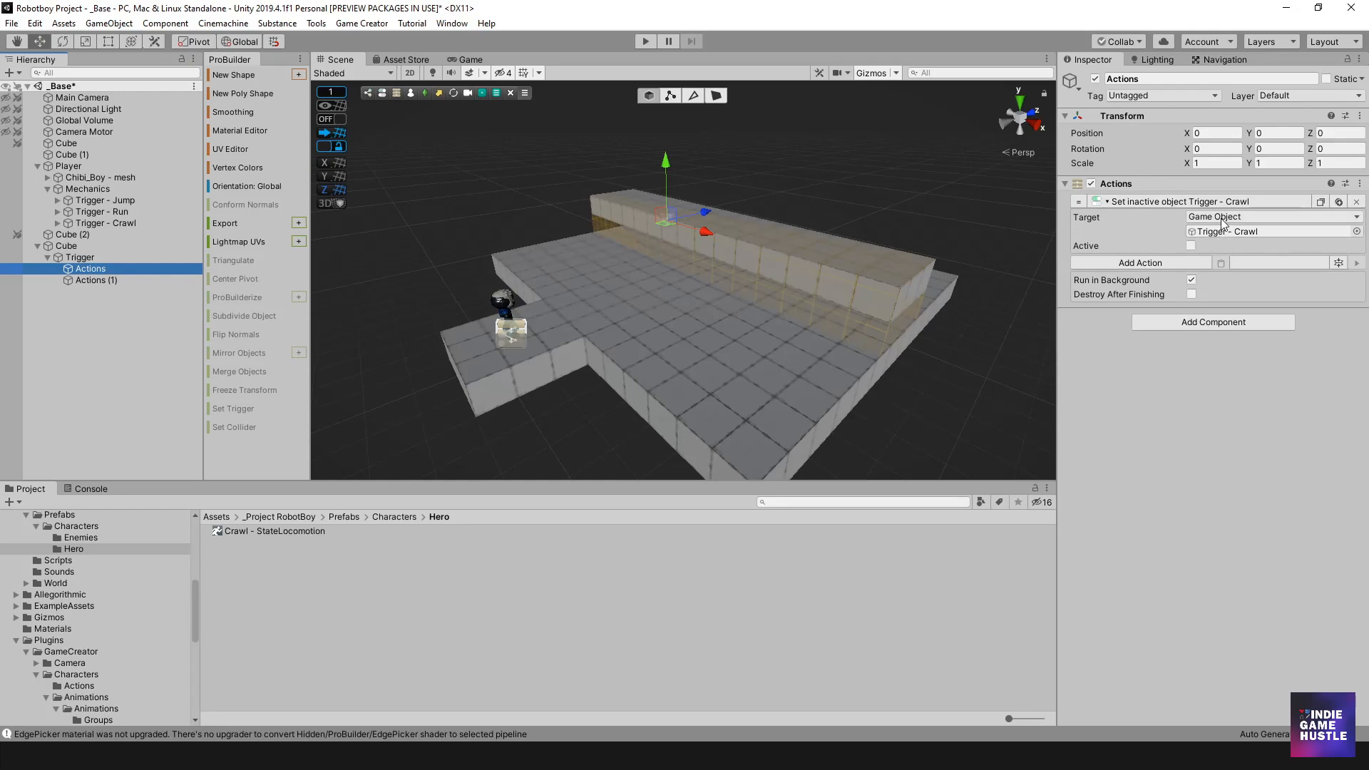
{"action": "left_click", "coordinate": [1223, 219]}
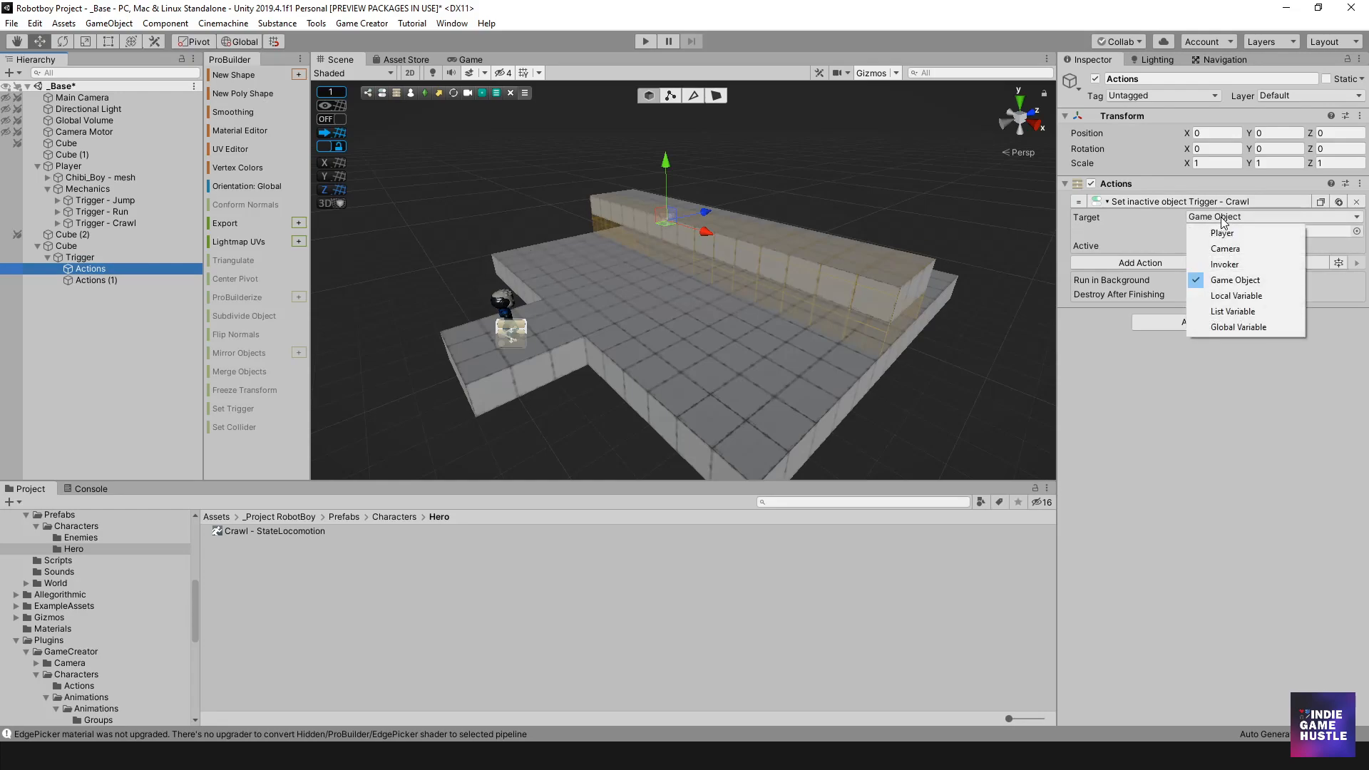
{"action": "left_click", "coordinate": [1231, 279]}
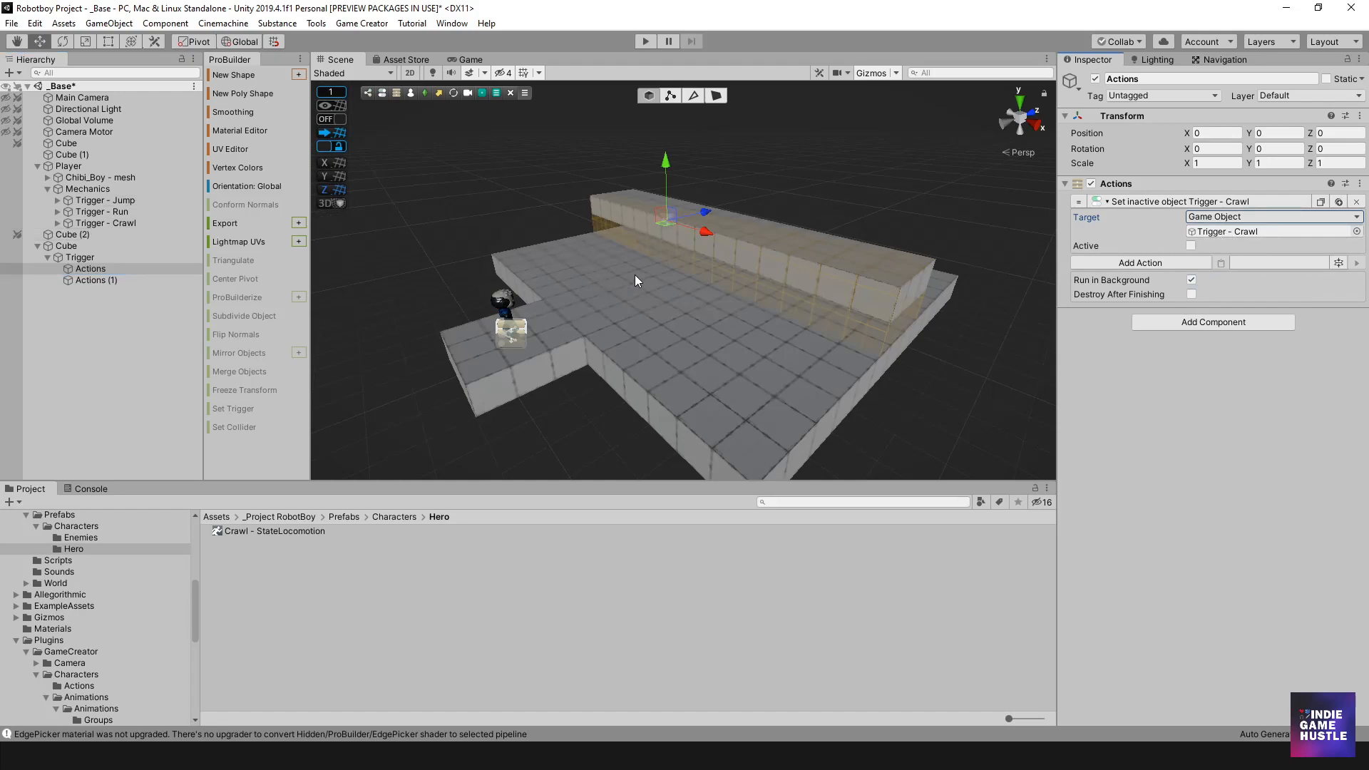
{"action": "scroll", "coordinate": [635, 276], "scroll_direction": "up", "scroll_amount": 3}
{"action": "left_click_drag", "start_coordinate": [599, 291], "coordinate": [588, 262], "text": "alt"}
{"action": "left_click", "coordinate": [82, 257]}
{"action": "scroll", "coordinate": [777, 255], "scroll_direction": "down", "scroll_amount": 3}
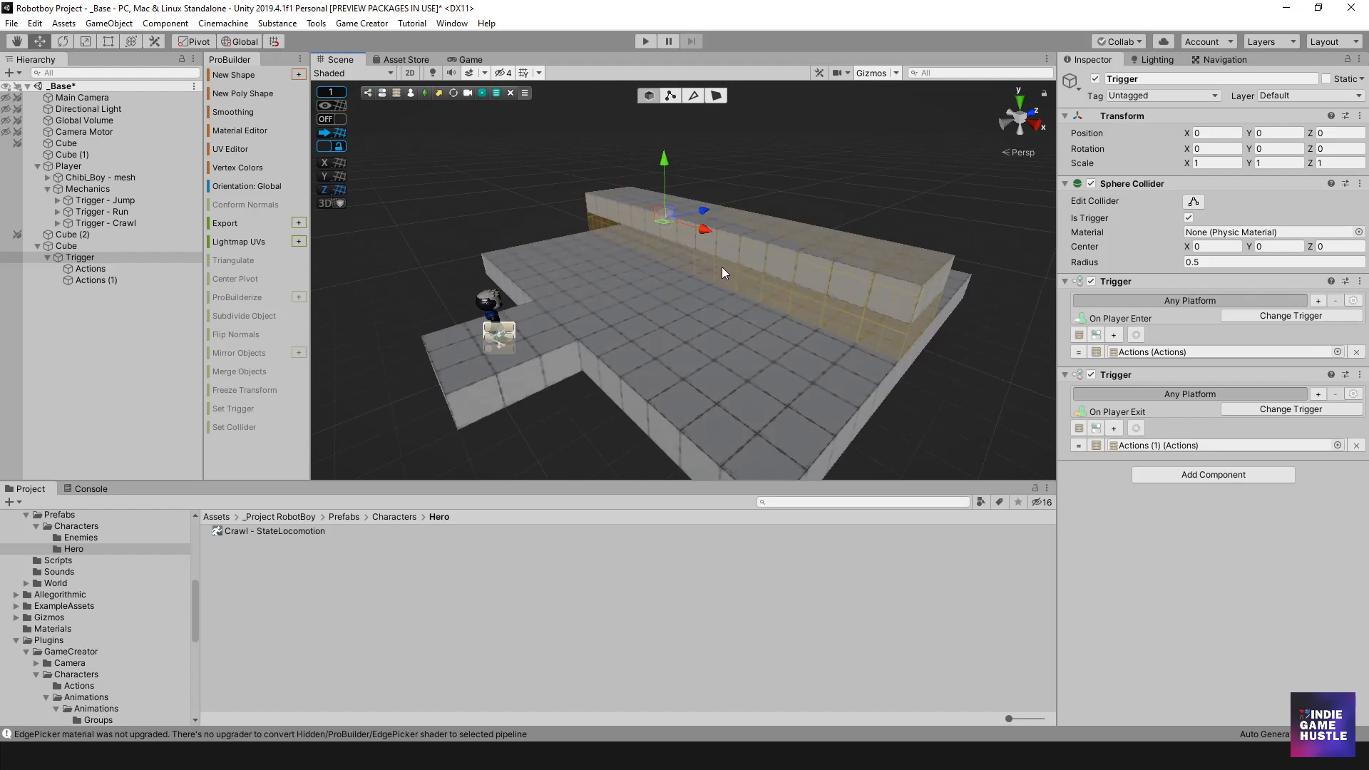
- Move the Trigger child out beside the low beam, to about X 4.44 and Z -4.08
{"action": "left_click", "coordinate": [78, 257]}
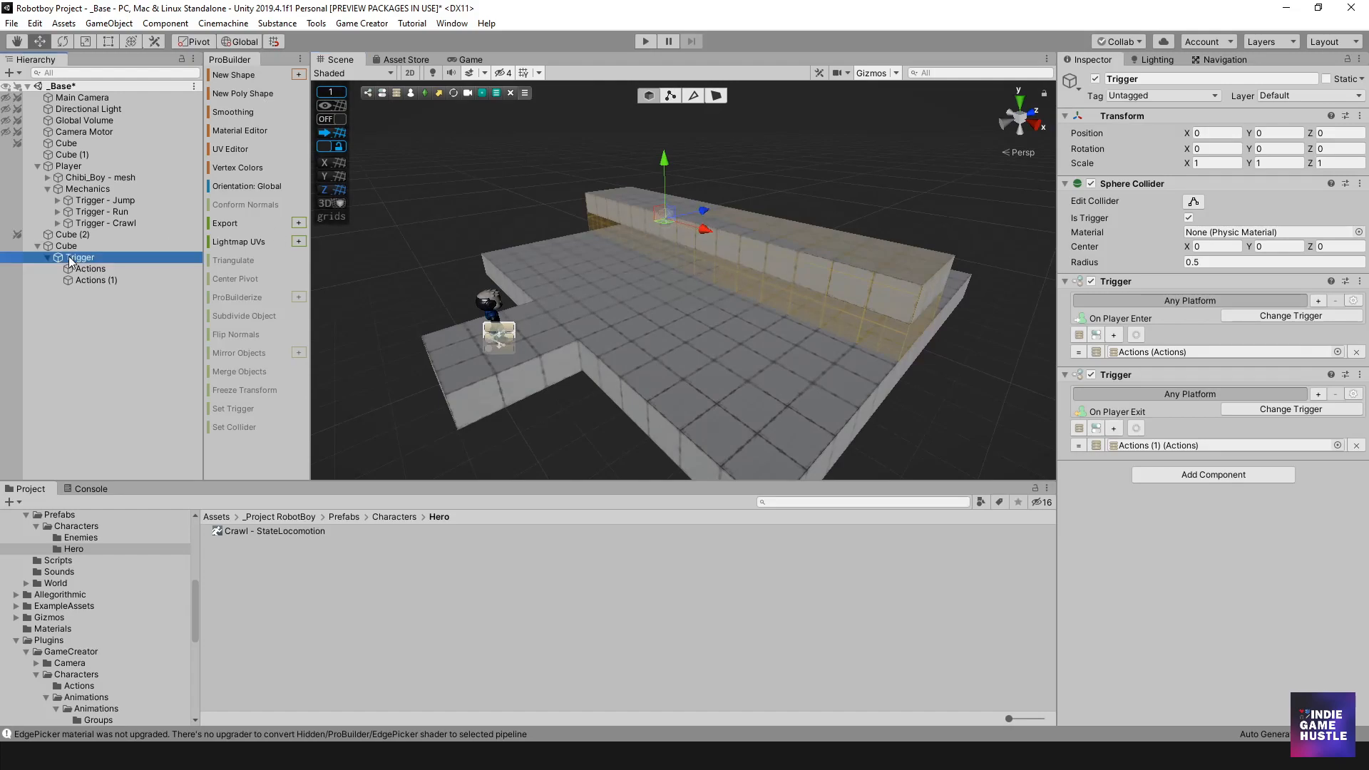
{"action": "left_click_drag", "start_coordinate": [703, 215], "coordinate": [649, 242]}
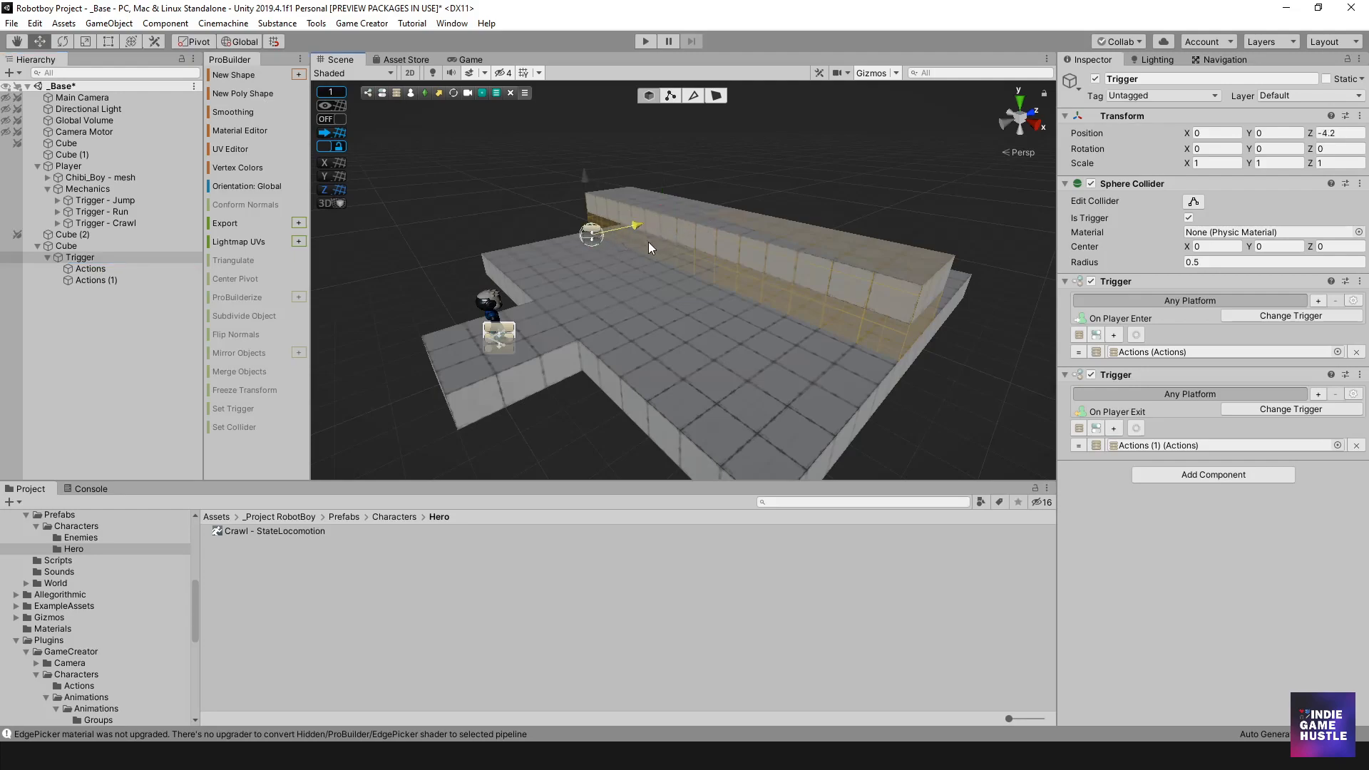
{"action": "mouse_move", "coordinate": [706, 298]}
{"action": "left_mouse_down", "text": "alt"}
{"action": "mouse_move", "coordinate": [692, 268]}
{"action": "mouse_move", "coordinate": [710, 283]}
{"action": "mouse_move", "coordinate": [709, 250]}
{"action": "mouse_move", "coordinate": [706, 276]}
{"action": "left_mouse_up", "text": "alt"}
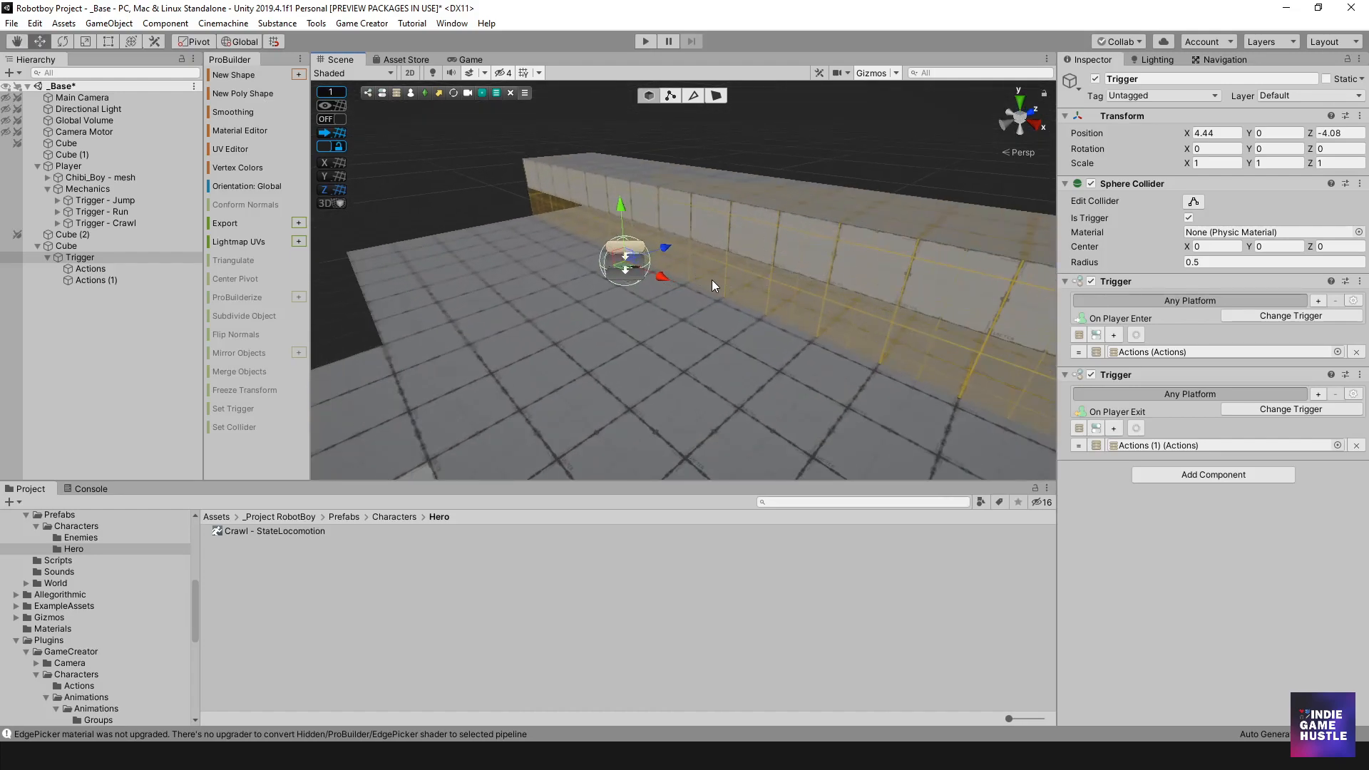
{"action": "mouse_move", "coordinate": [737, 293]}
{"action": "left_mouse_down", "text": "alt"}
{"action": "mouse_move", "coordinate": [757, 294]}
{"action": "mouse_move", "coordinate": [726, 290]}
{"action": "left_mouse_up", "text": "alt"}
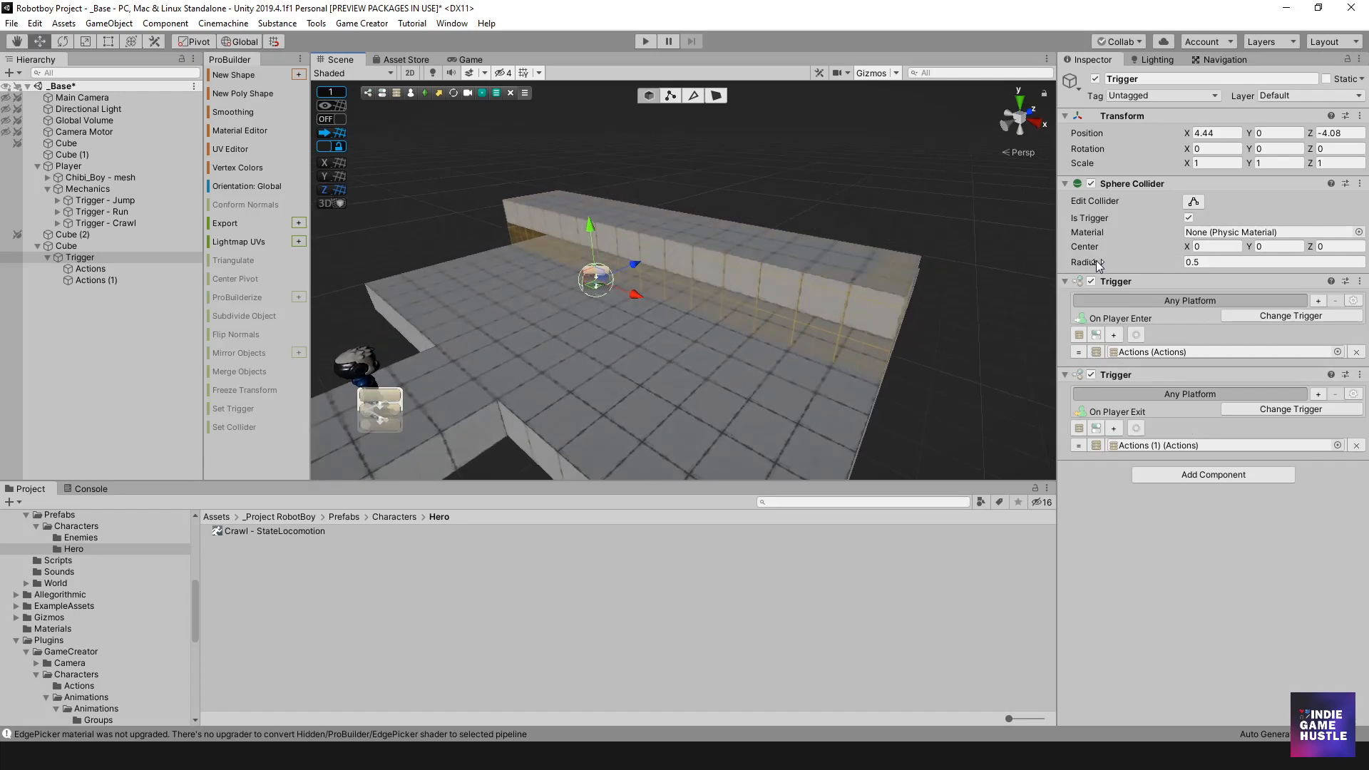
- Add a Box Collider of about -13.47 × 2.58 × 2.44 to Trigger and move the object to about Z -1.46
{"action": "left_click", "coordinate": [1201, 478]}
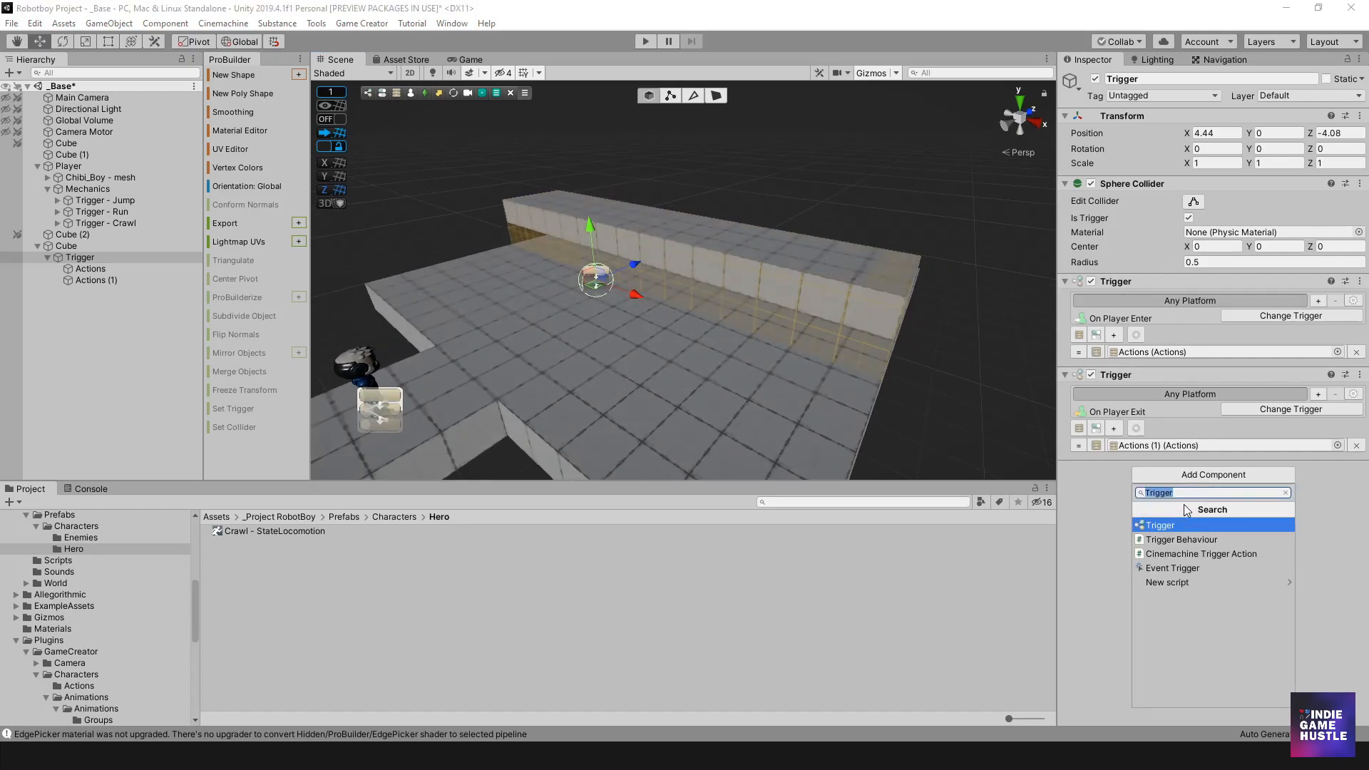
{"action": "type", "text": "box"}
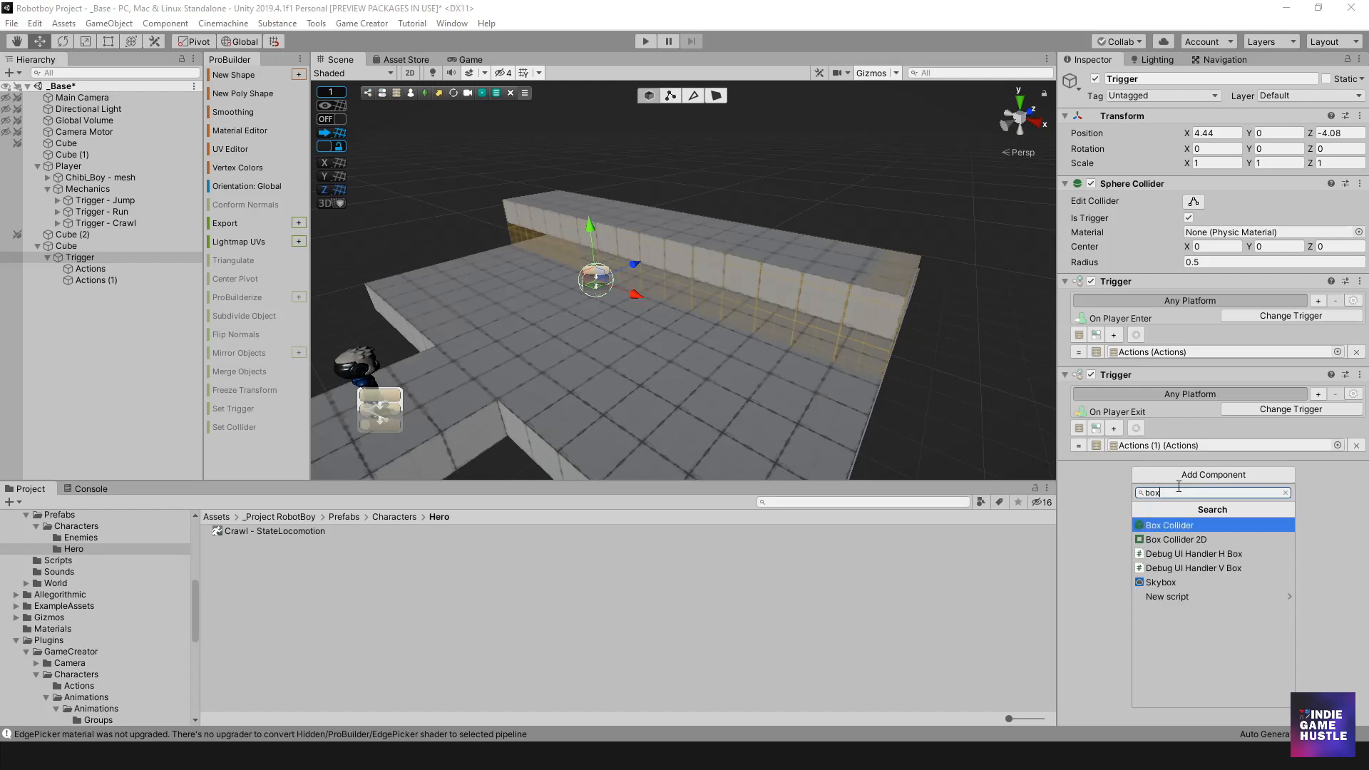
{"action": "left_click", "coordinate": [1187, 526]}
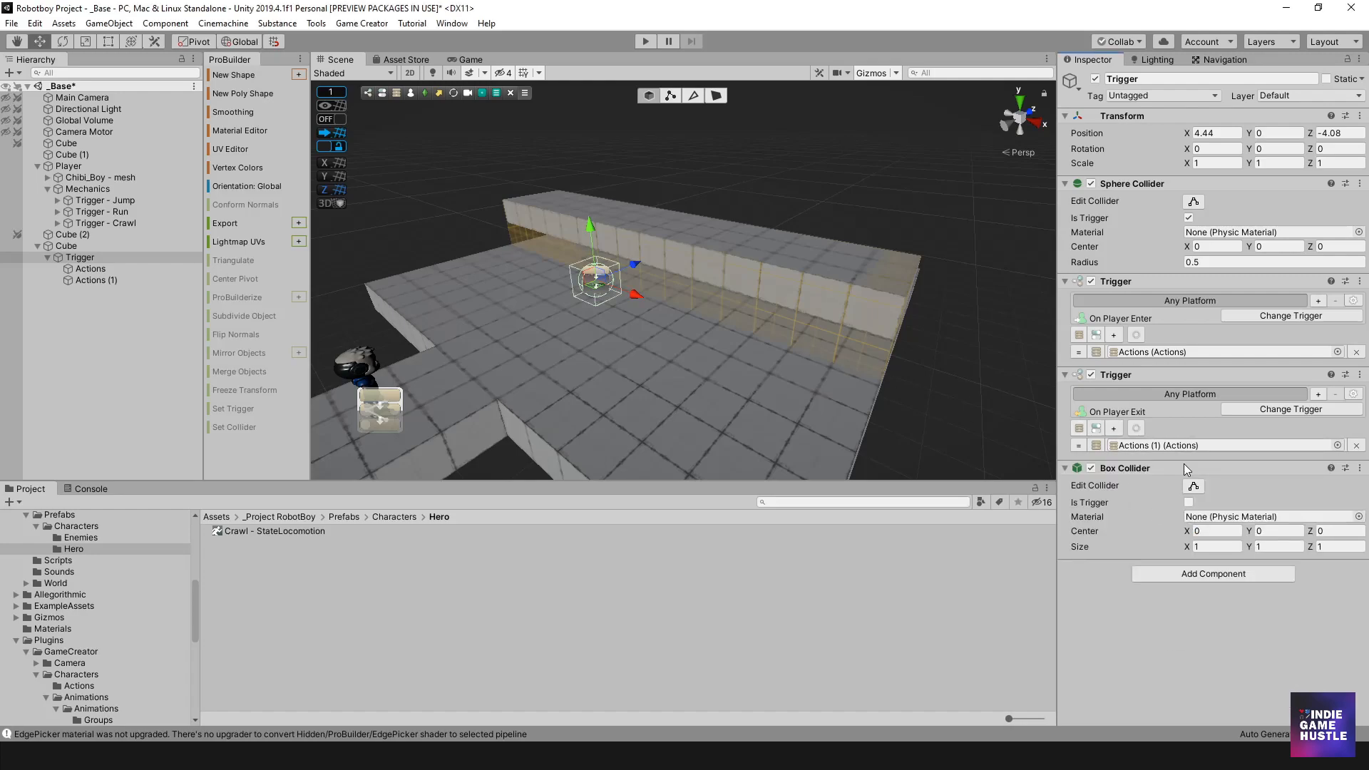
{"action": "left_click_drag", "start_coordinate": [1186, 551], "coordinate": [845, 509]}
{"action": "left_click_drag", "start_coordinate": [1255, 555], "coordinate": [1348, 553]}
{"action": "left_click_drag", "start_coordinate": [691, 246], "coordinate": [723, 274], "text": "alt"}
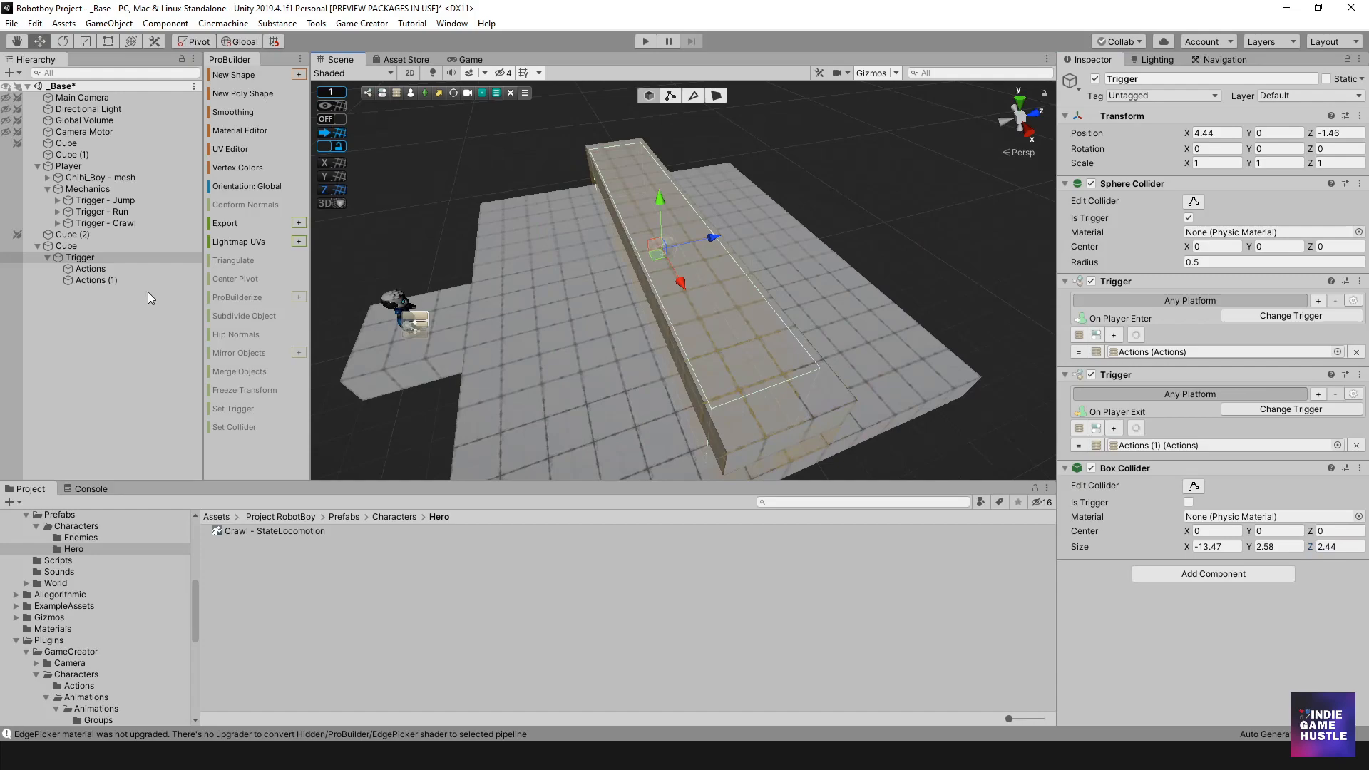
- Compare Trigger with its parent Cube's mesh size and enlarge the Box Collider to about -16.19 × 2.97 × 2.9 around the beam
{"action": "left_click", "coordinate": [81, 245]}
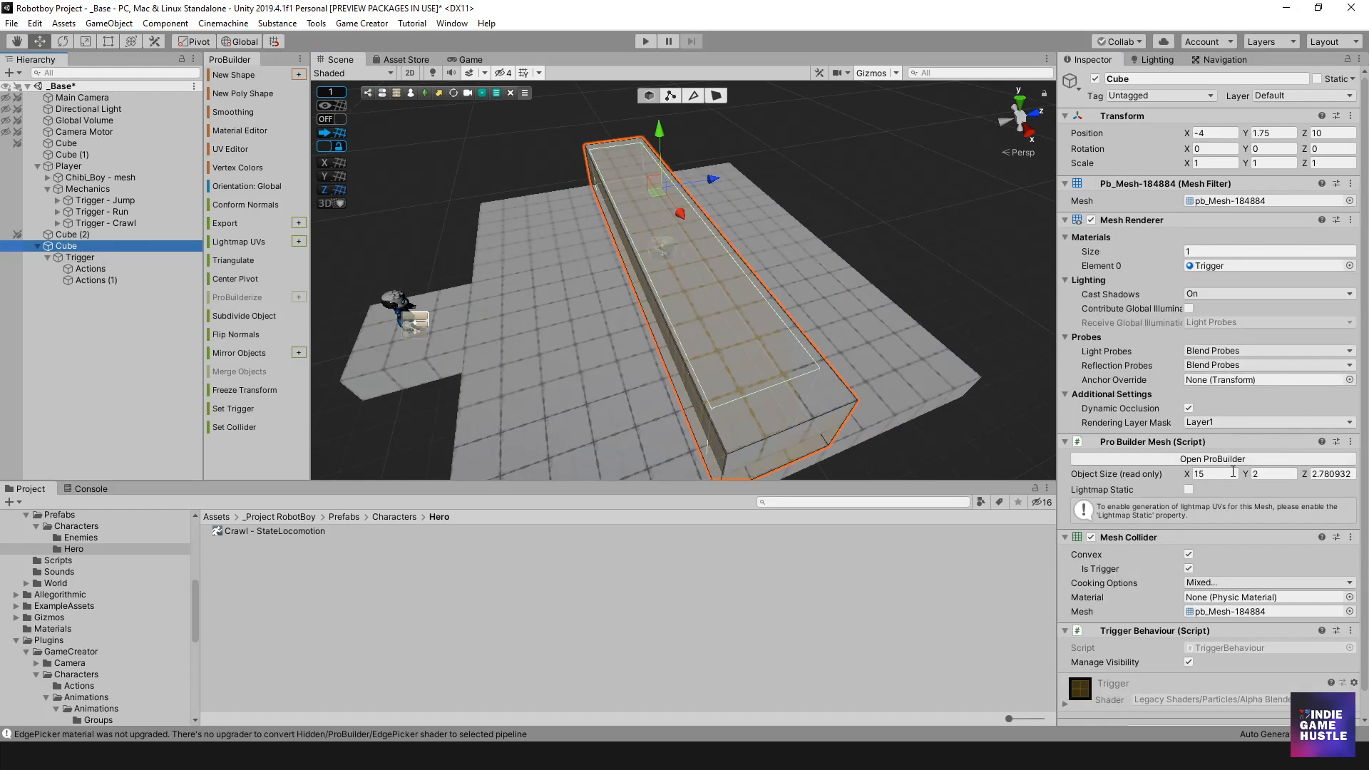
{"action": "scroll", "coordinate": [1213, 515], "scroll_direction": "down", "scroll_amount": 1}
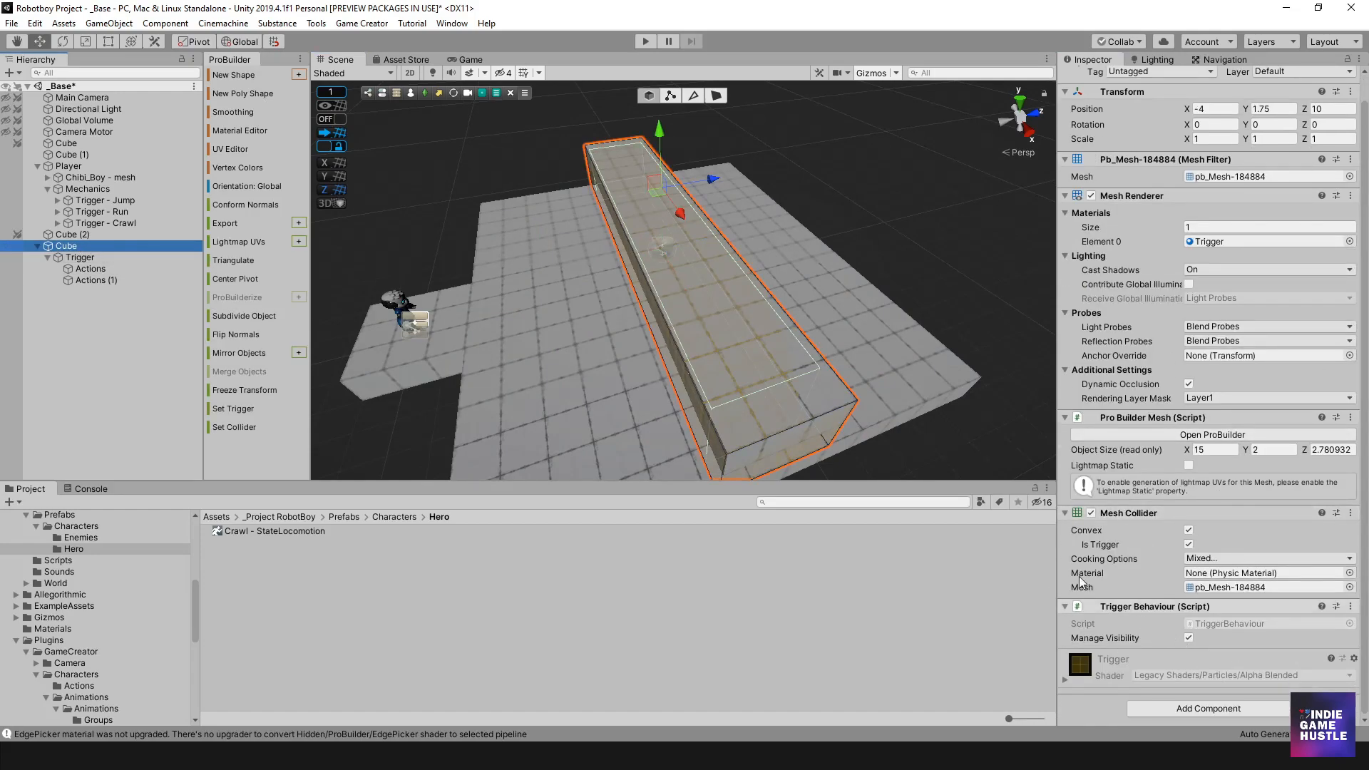
{"action": "left_click", "coordinate": [103, 258]}
{"action": "left_click_drag", "start_coordinate": [267, 298], "coordinate": [1034, 385], "text": "alt"}
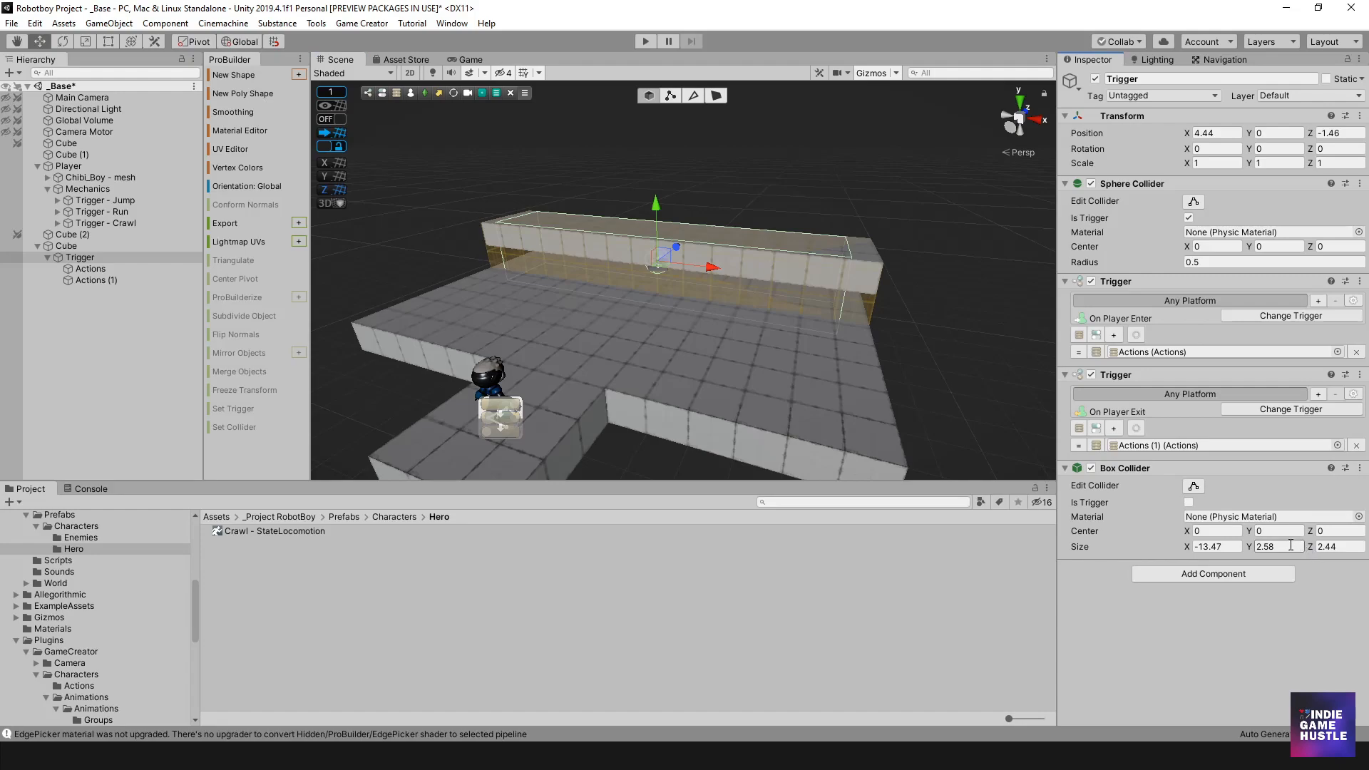
{"action": "left_click_drag", "start_coordinate": [1309, 546], "coordinate": [1262, 556]}
{"action": "left_click", "coordinate": [1190, 548]}
{"action": "left_click_drag", "start_coordinate": [1154, 545], "coordinate": [1148, 546]}
{"action": "left_click_drag", "start_coordinate": [975, 364], "coordinate": [698, 370], "text": "alt"}
- Play the scene, crawl the player up to the beam to test the Box Collider, and stop playback
{"action": "left_click", "coordinate": [650, 39]}
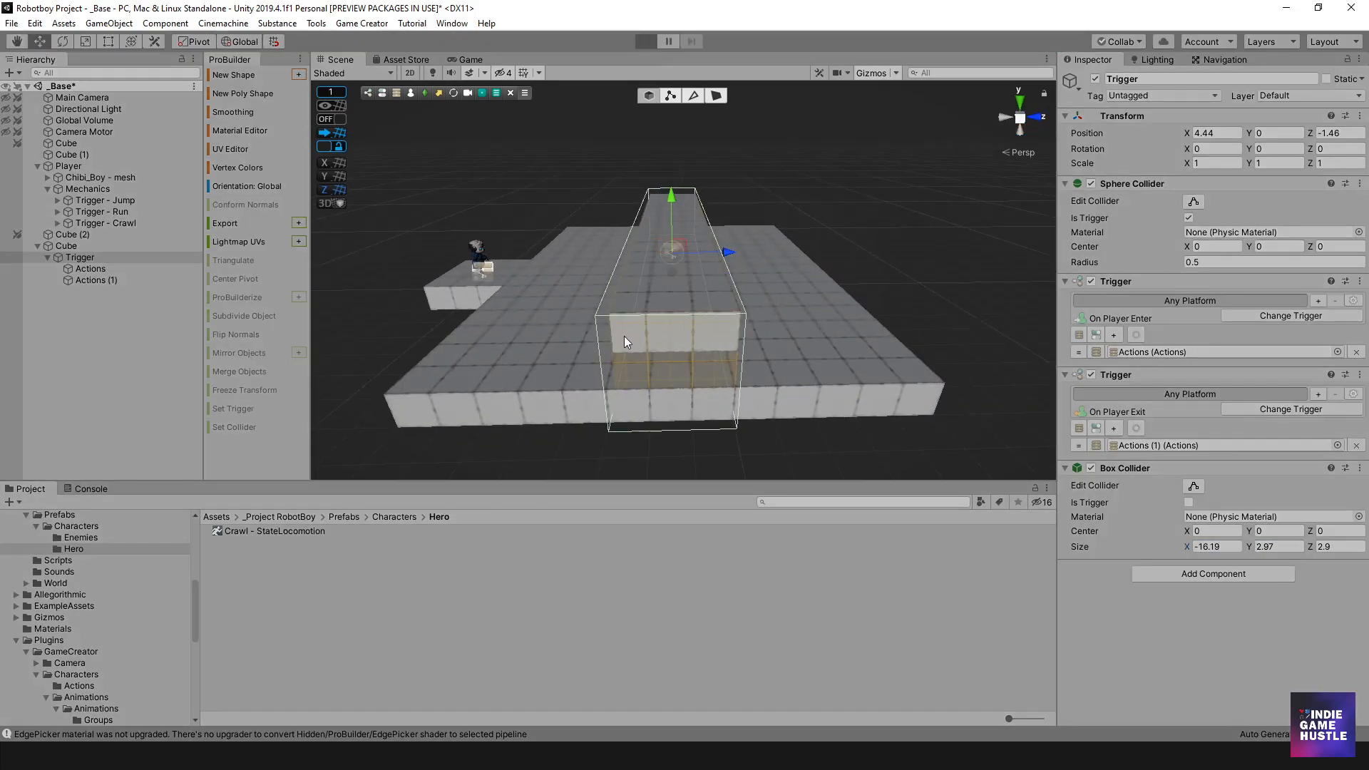
{"action": "key", "text": "w"}
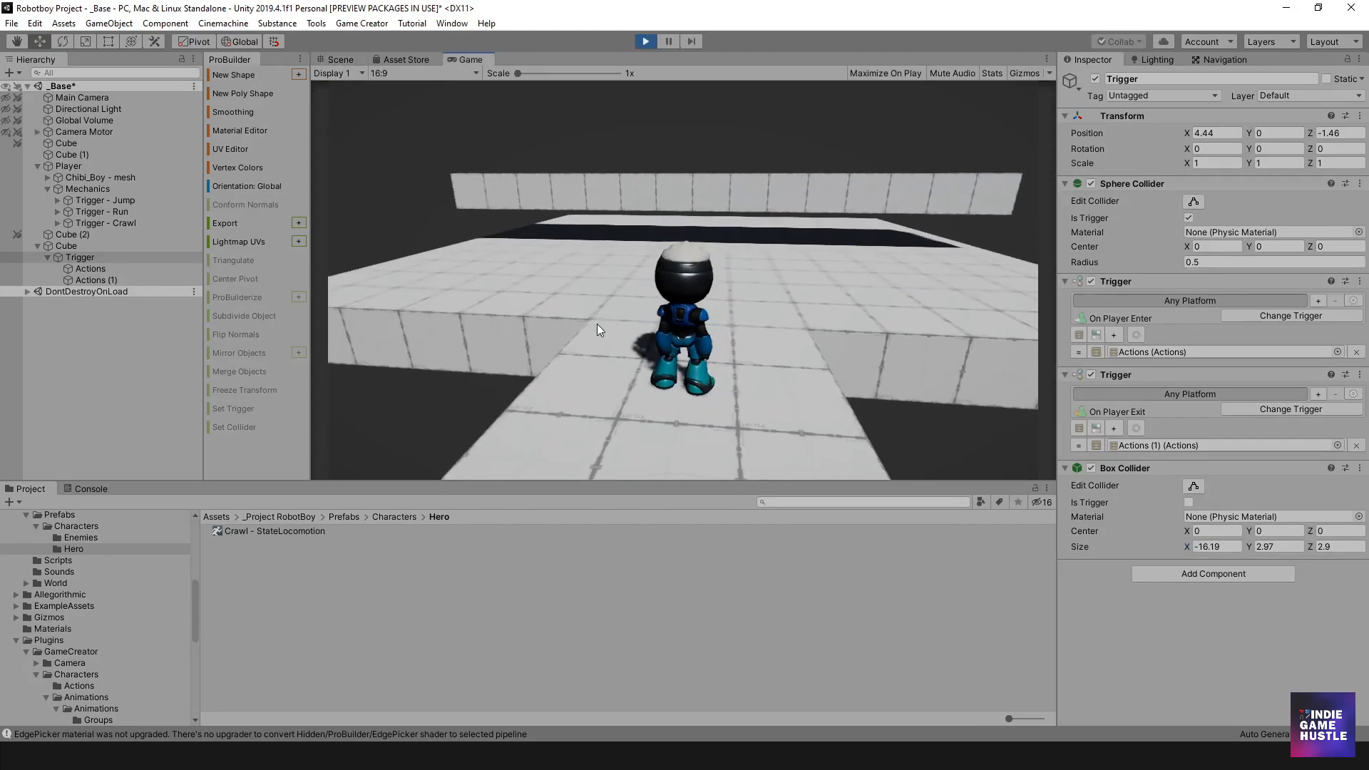
{"action": "key", "text": "c"}
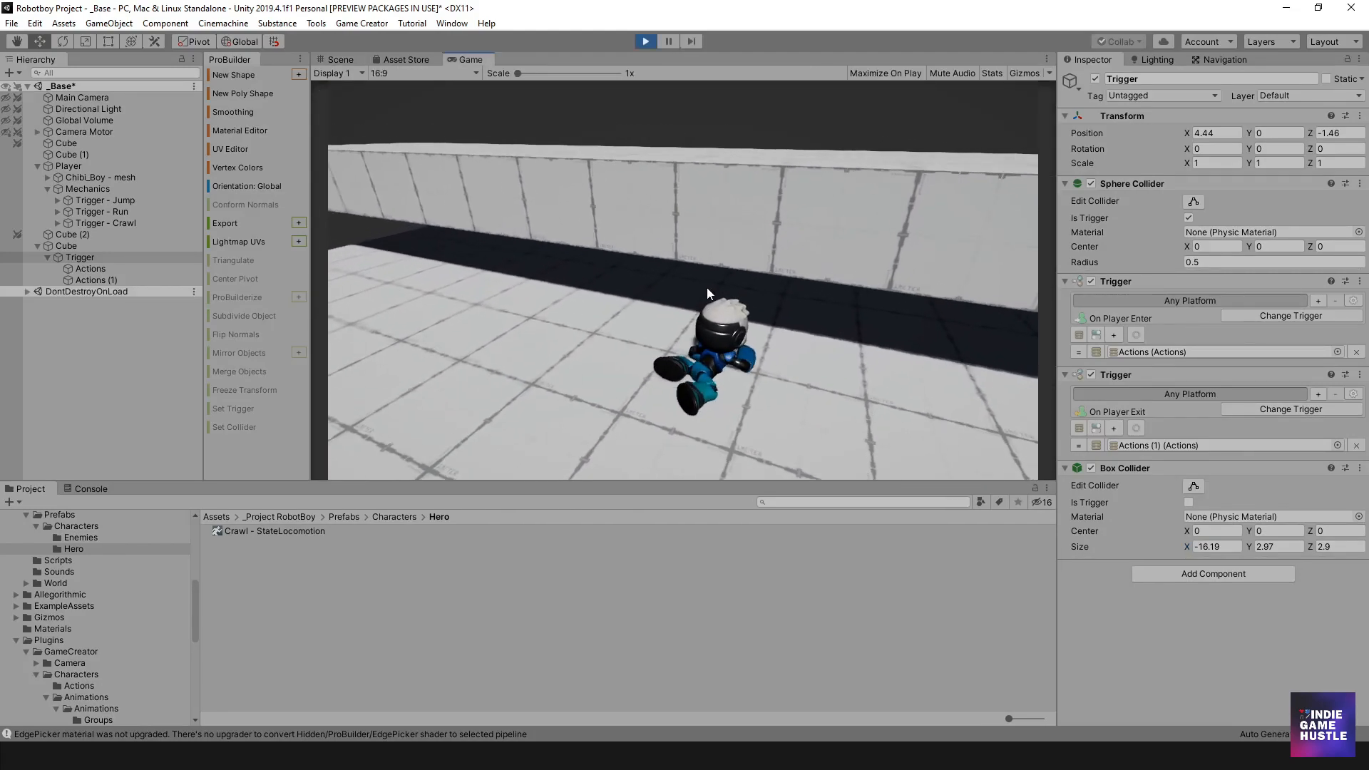
{"action": "left_click", "coordinate": [645, 41]}
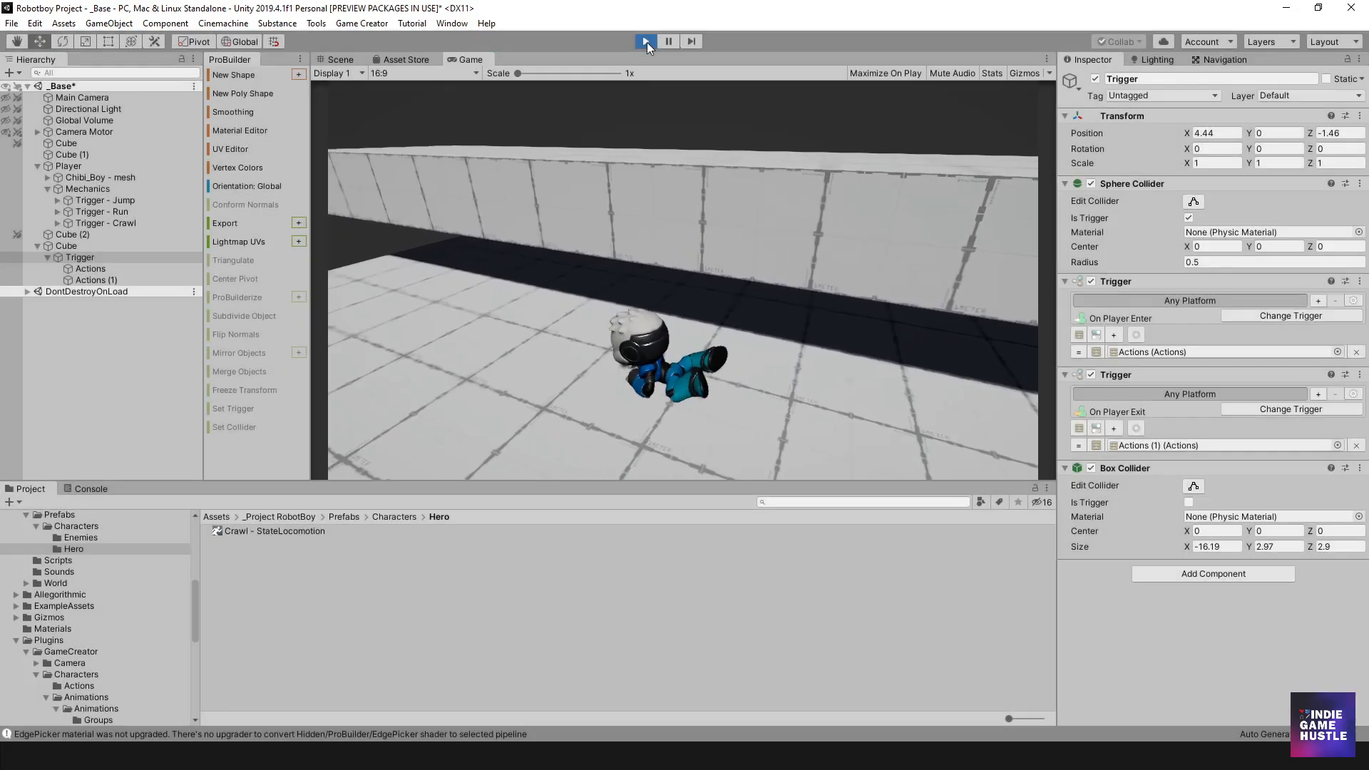
- Enable Is Trigger on the Trigger child's Box Collider and remove its Sphere Collider
{"action": "left_click", "coordinate": [75, 247]}
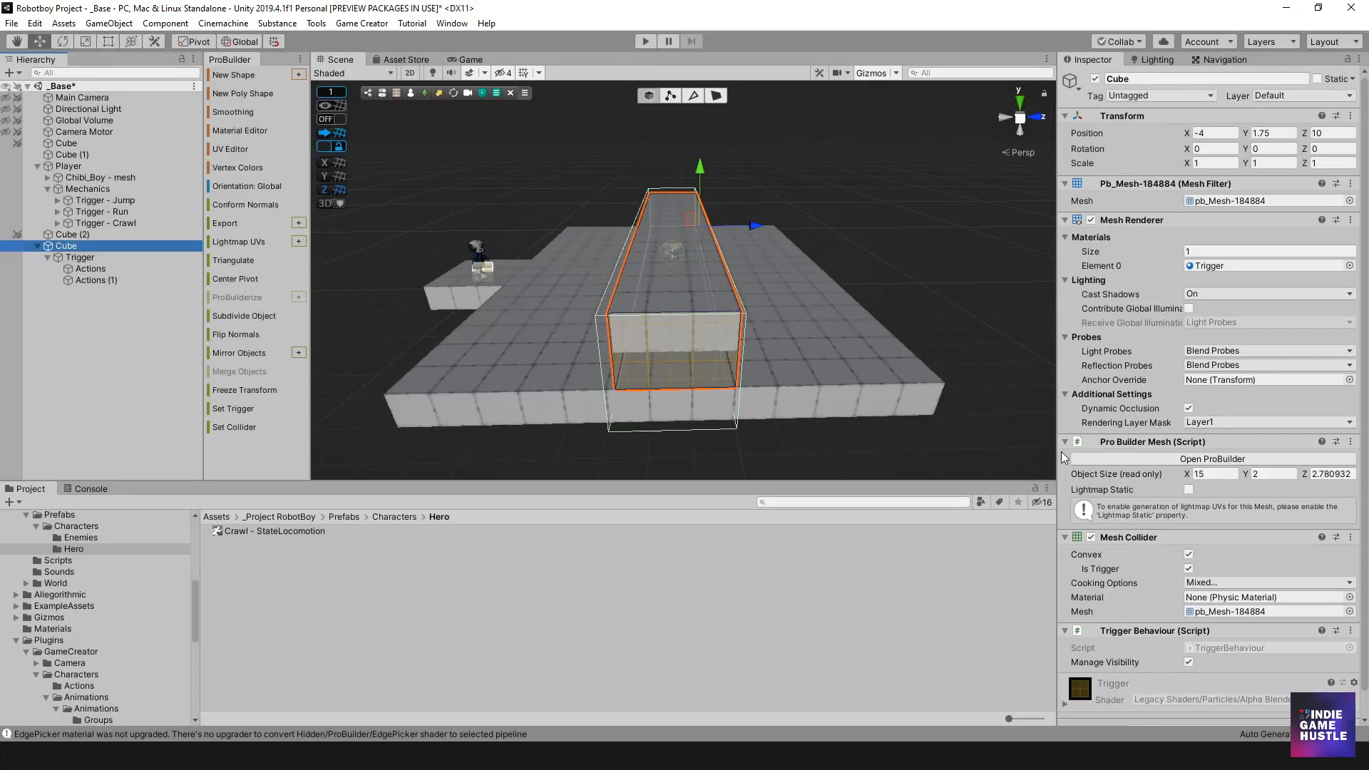
{"action": "left_click", "coordinate": [80, 258]}
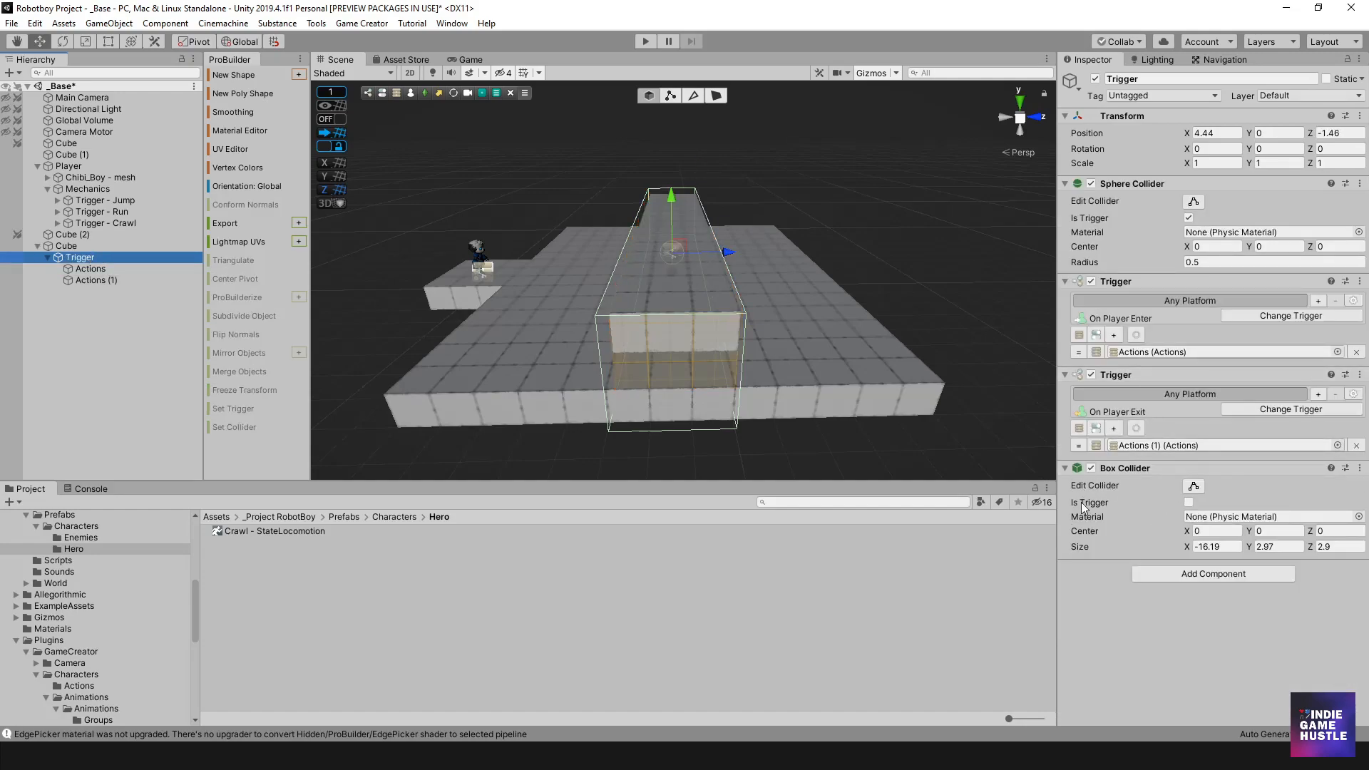
{"action": "left_click", "coordinate": [1188, 503]}
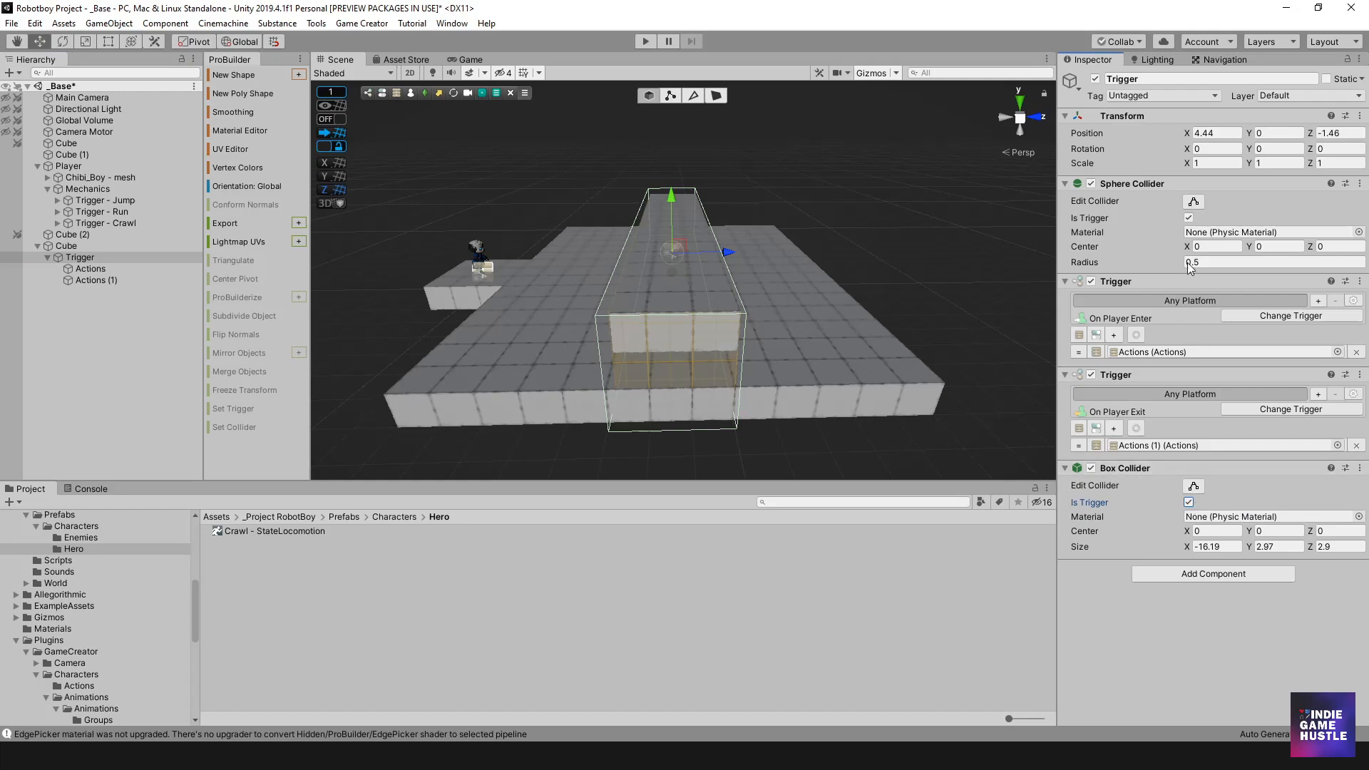
{"action": "left_click", "coordinate": [1360, 183]}
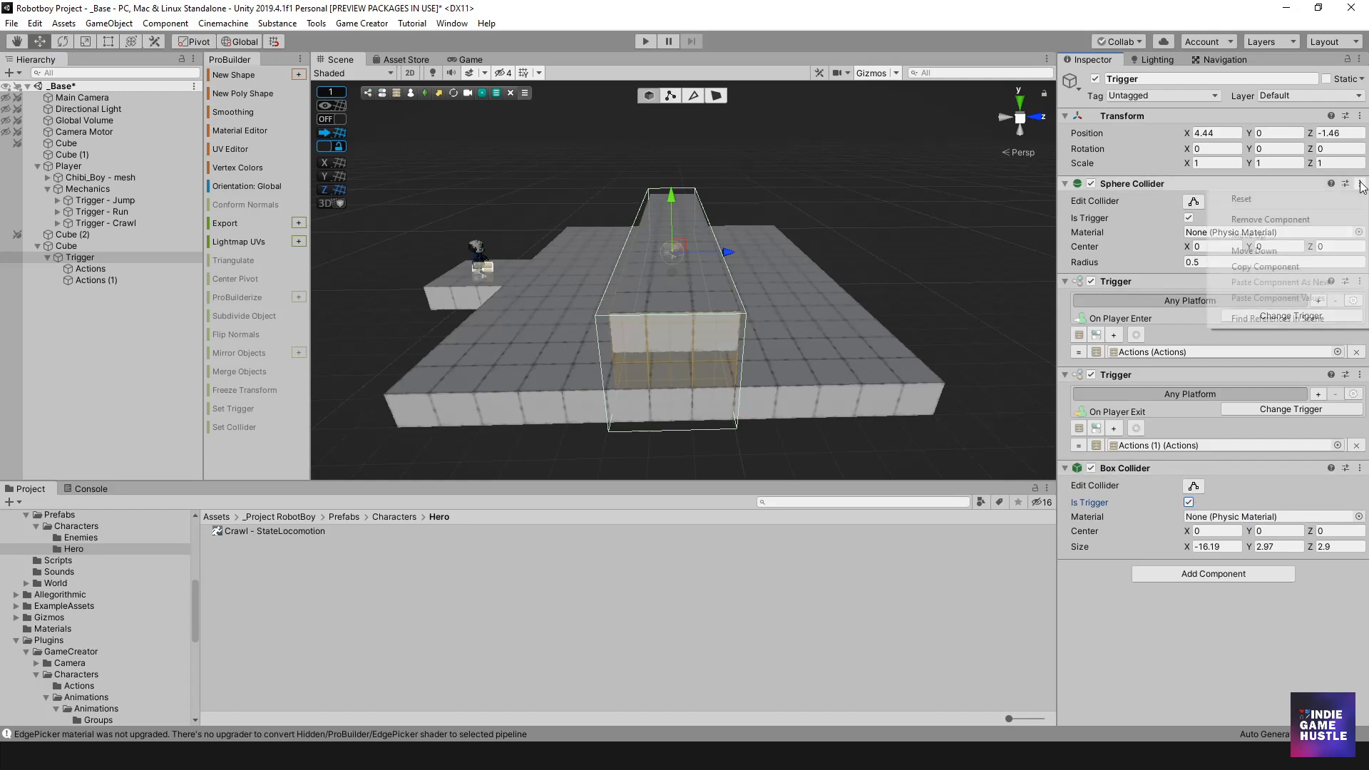
{"action": "left_click", "coordinate": [1279, 221]}
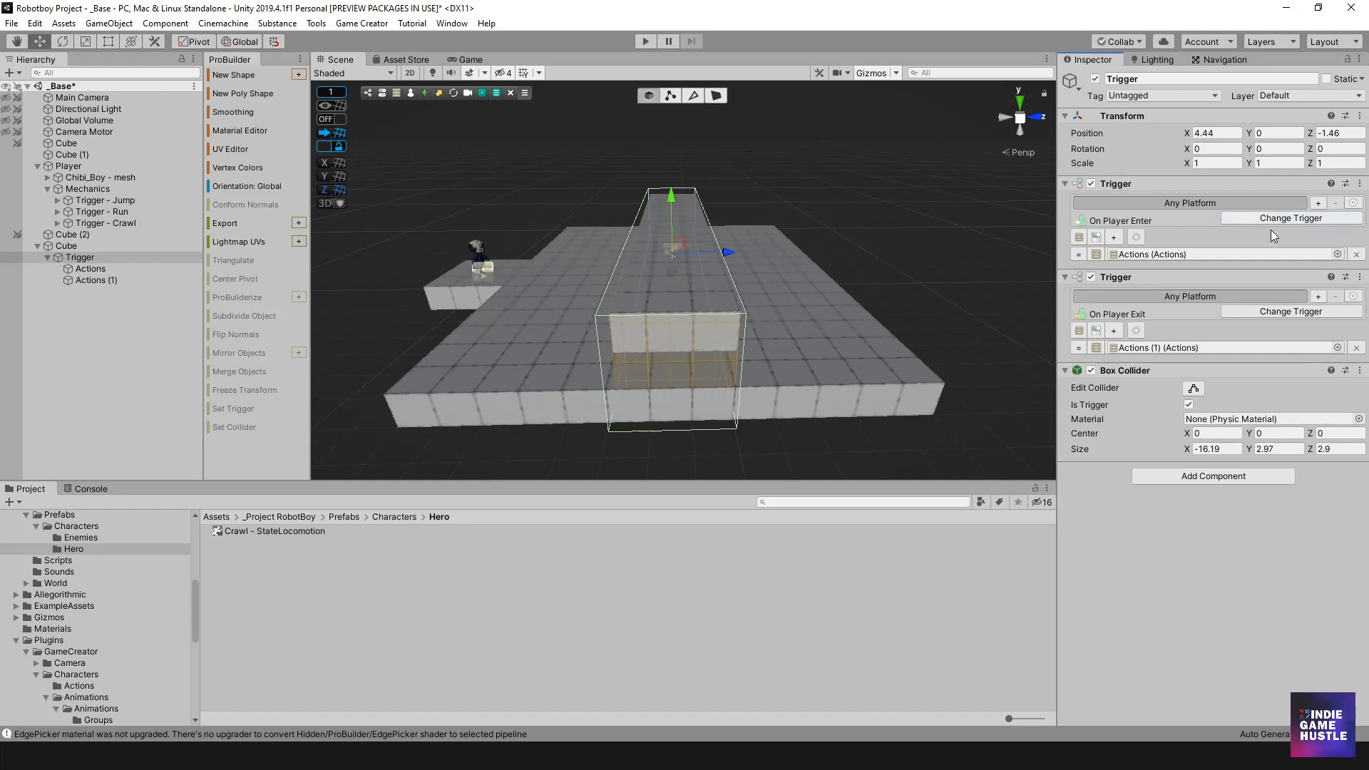
- Reorder the Trigger child's components so the Box Collider sits directly above both Trigger components
{"action": "left_click", "coordinate": [1360, 370]}
{"action": "left_click", "coordinate": [1269, 422]}
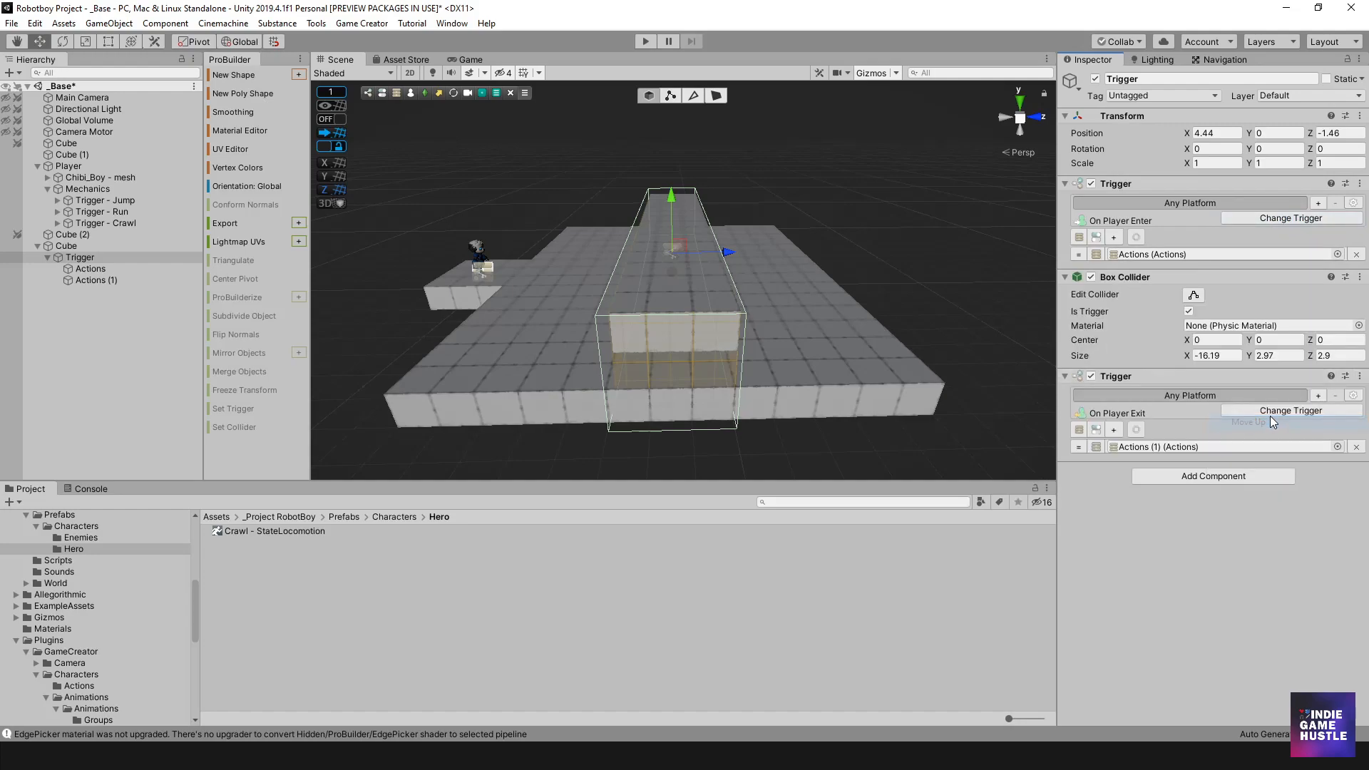
{"action": "left_click", "coordinate": [1360, 277]}
{"action": "left_click", "coordinate": [1261, 330]}
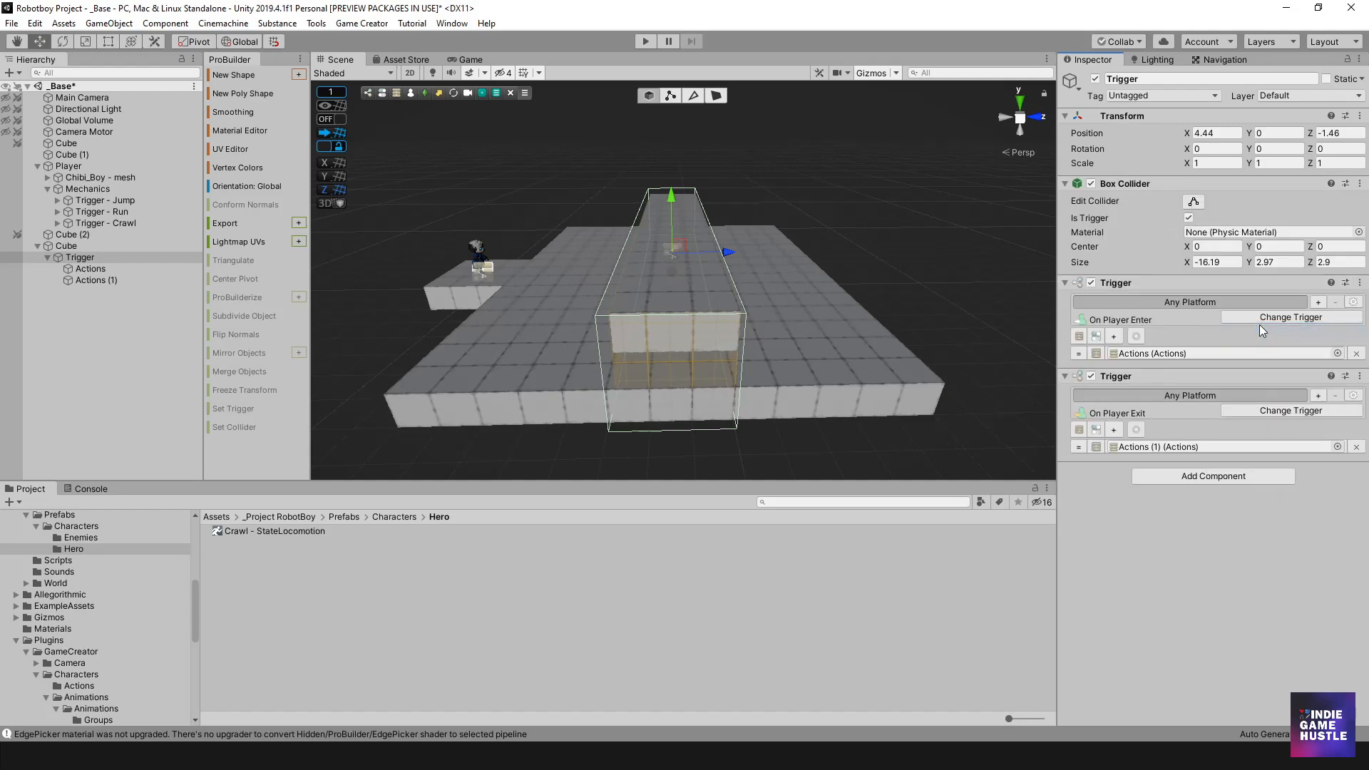
- Play the scene and move the player in and out of the volume under the beam to test Trigger - Crawl's activation
{"action": "left_click", "coordinate": [647, 43]}
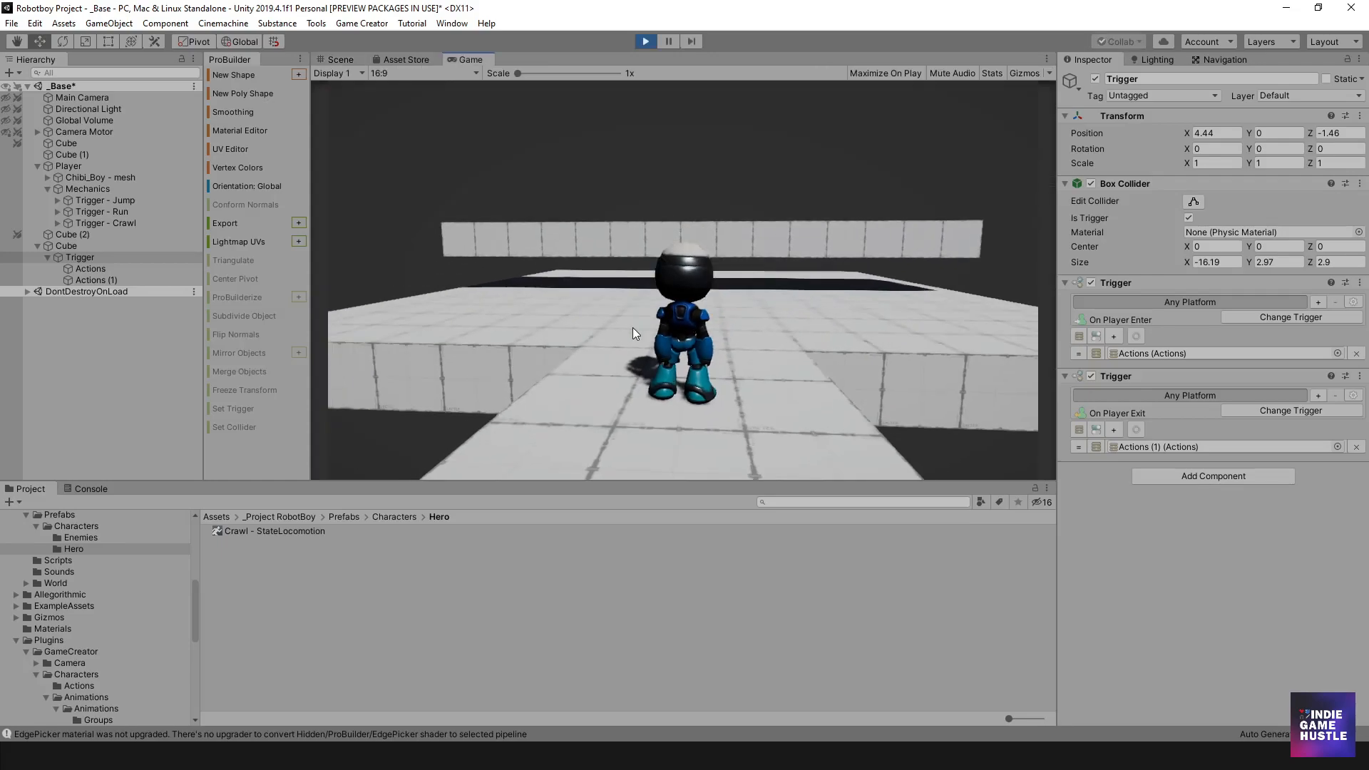
{"action": "key", "text": "w"}
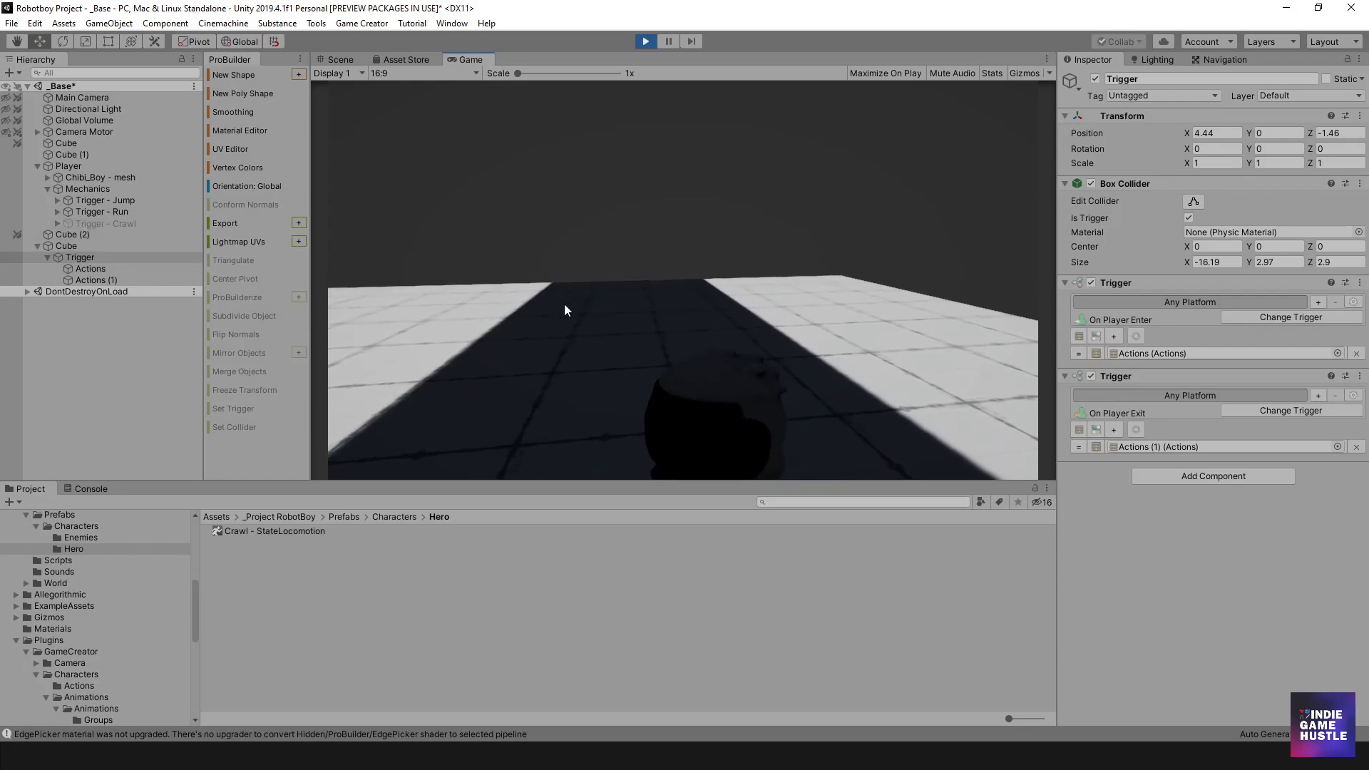
{"action": "key", "text": "a"}
{"action": "key", "text": "d"}
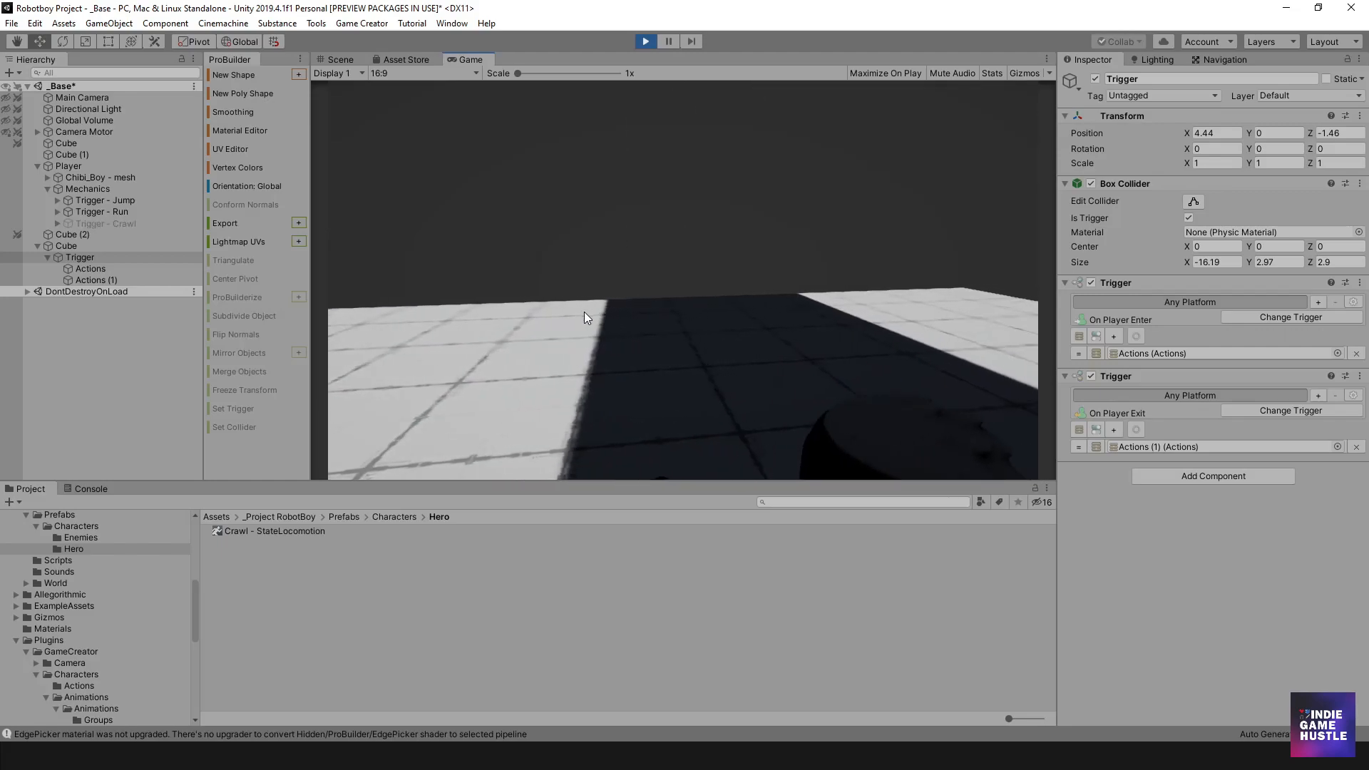
{"action": "key", "text": "a"}
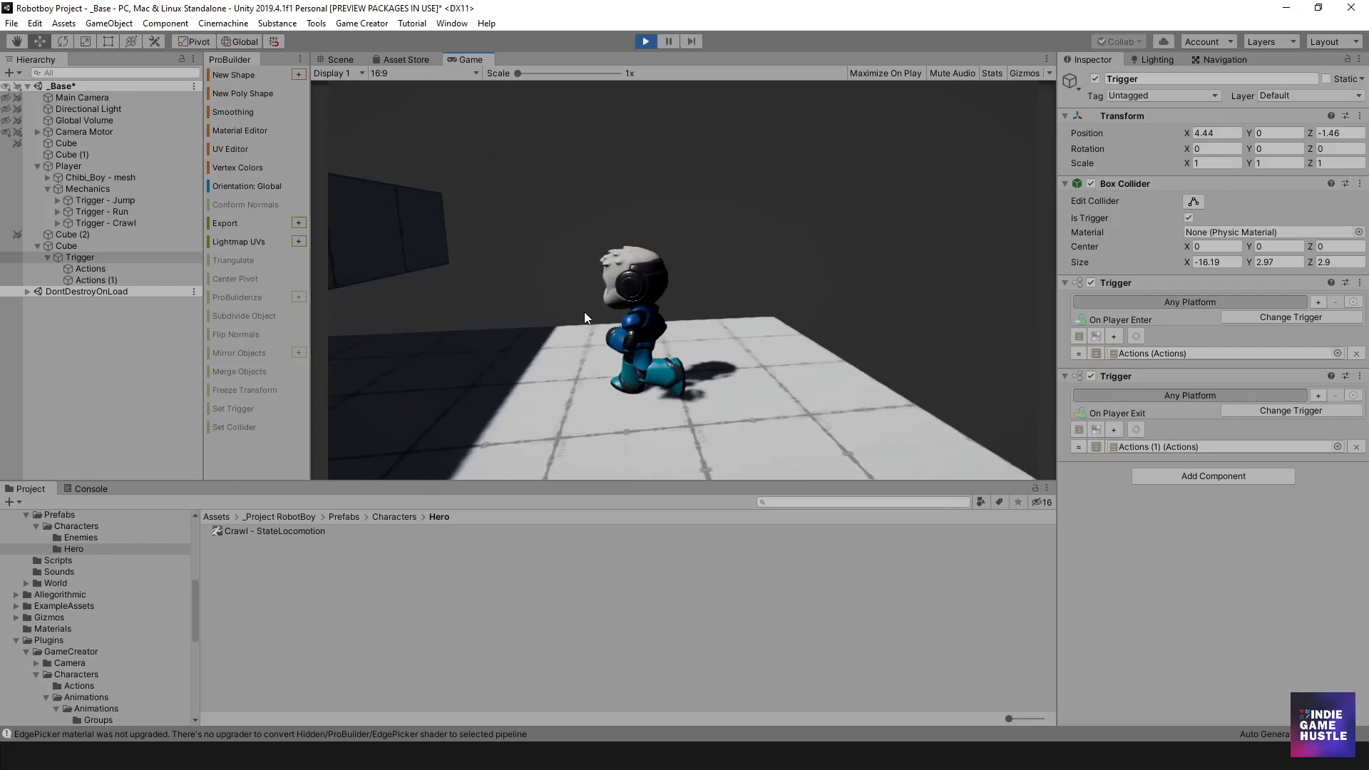
{"action": "key", "text": "d"}
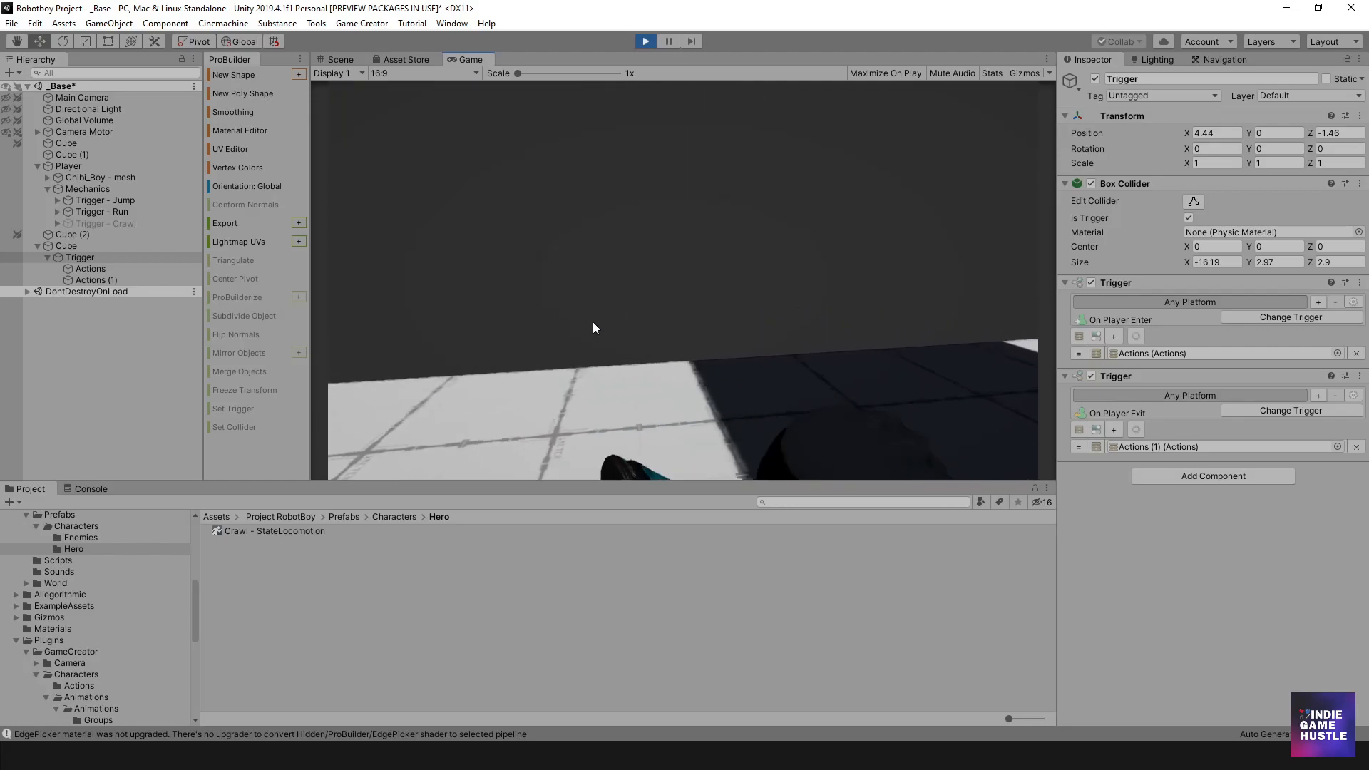
{"action": "key", "text": "d"}
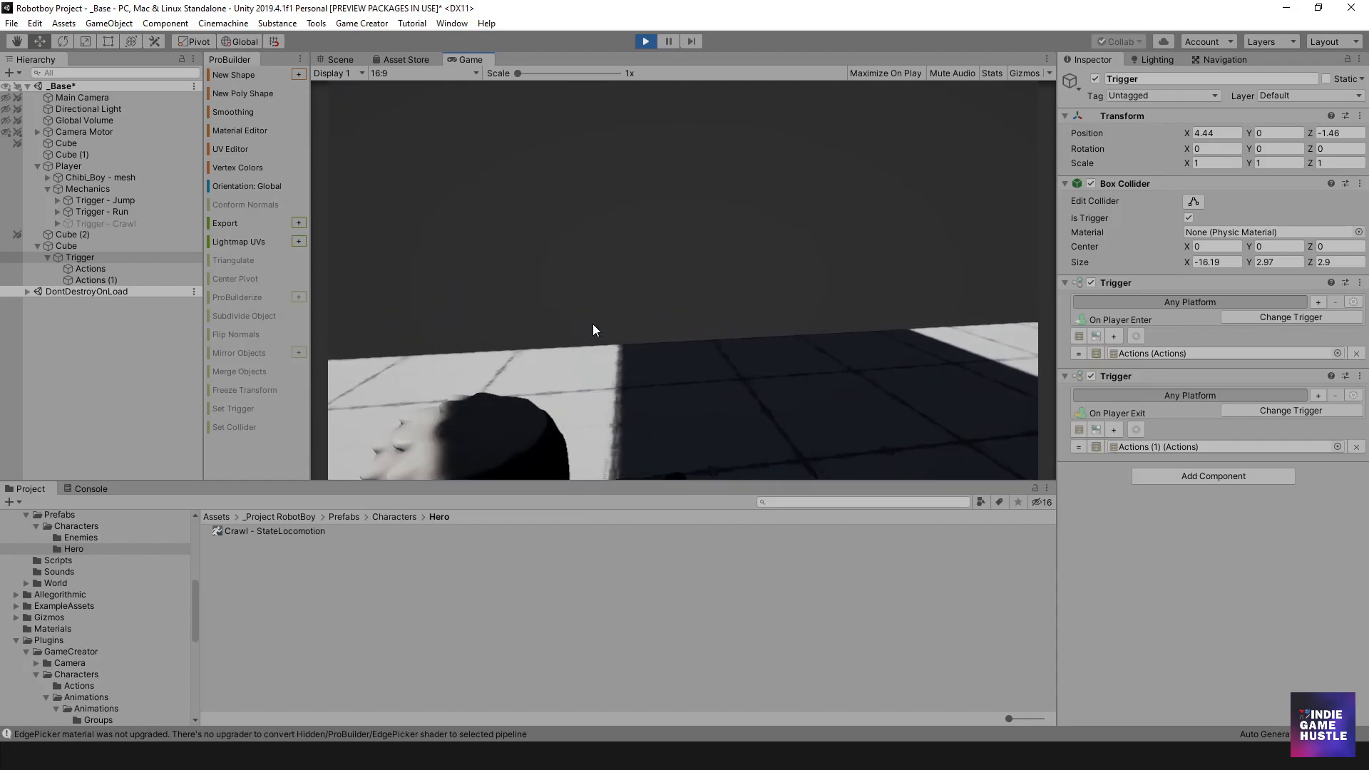
{"action": "key", "text": "a"}
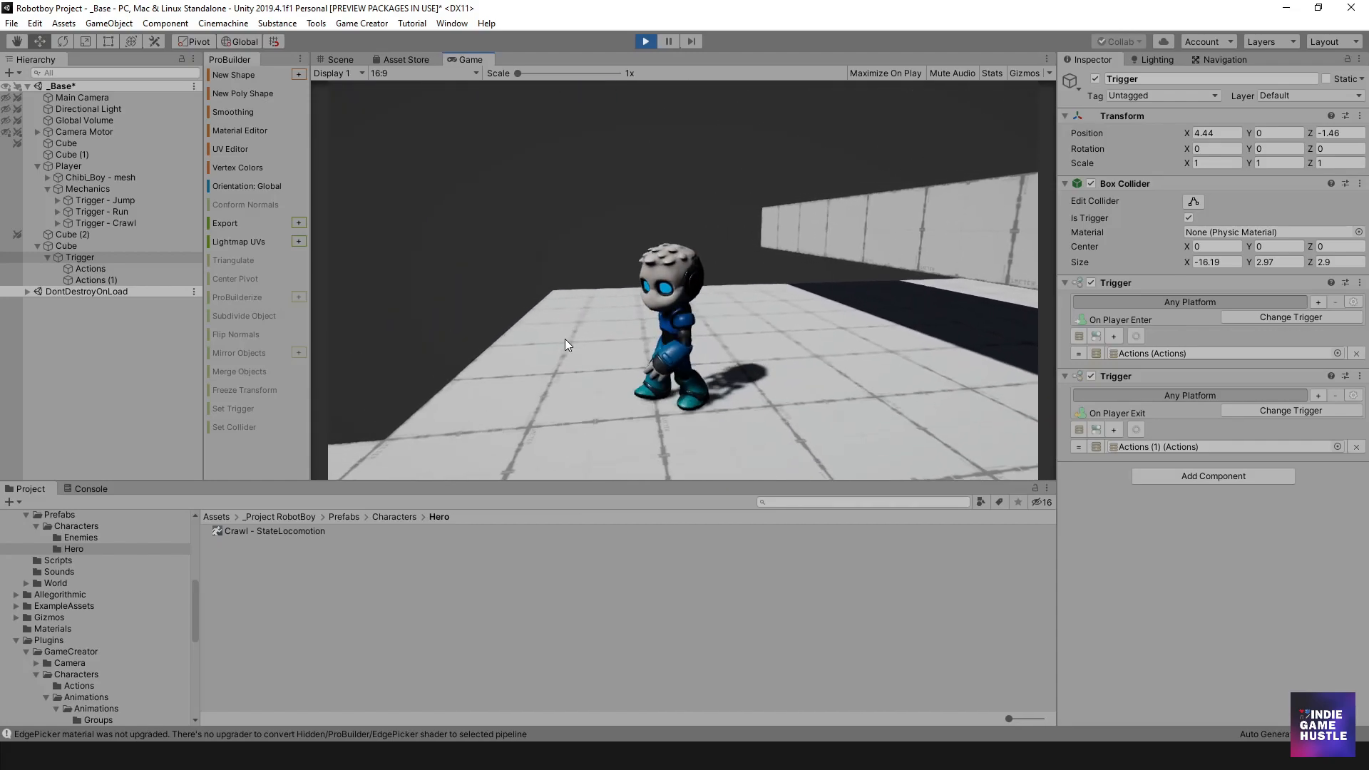
- Crawl the player around the open platform beside the beam, then stand up to test the crawl toggle outside the volume
{"action": "key", "text": "d"}
{"action": "key", "text": "s"}
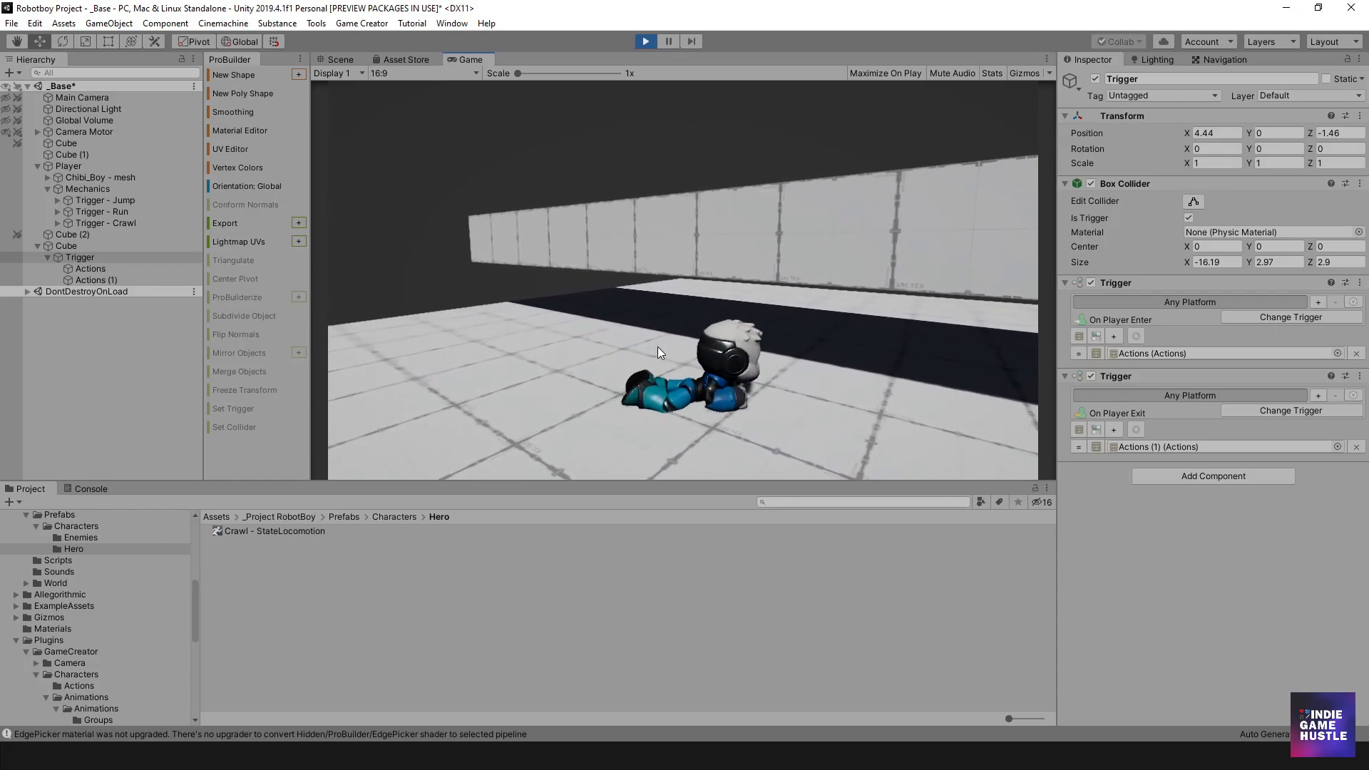
{"action": "key", "text": "a"}
{"action": "key", "text": "w"}
{"action": "key", "text": "w"}
{"action": "key", "text": "d"}
{"action": "key", "text": "s"}
{"action": "key", "text": "a"}
{"action": "key", "text": "s"}
{"action": "key", "text": "d"}
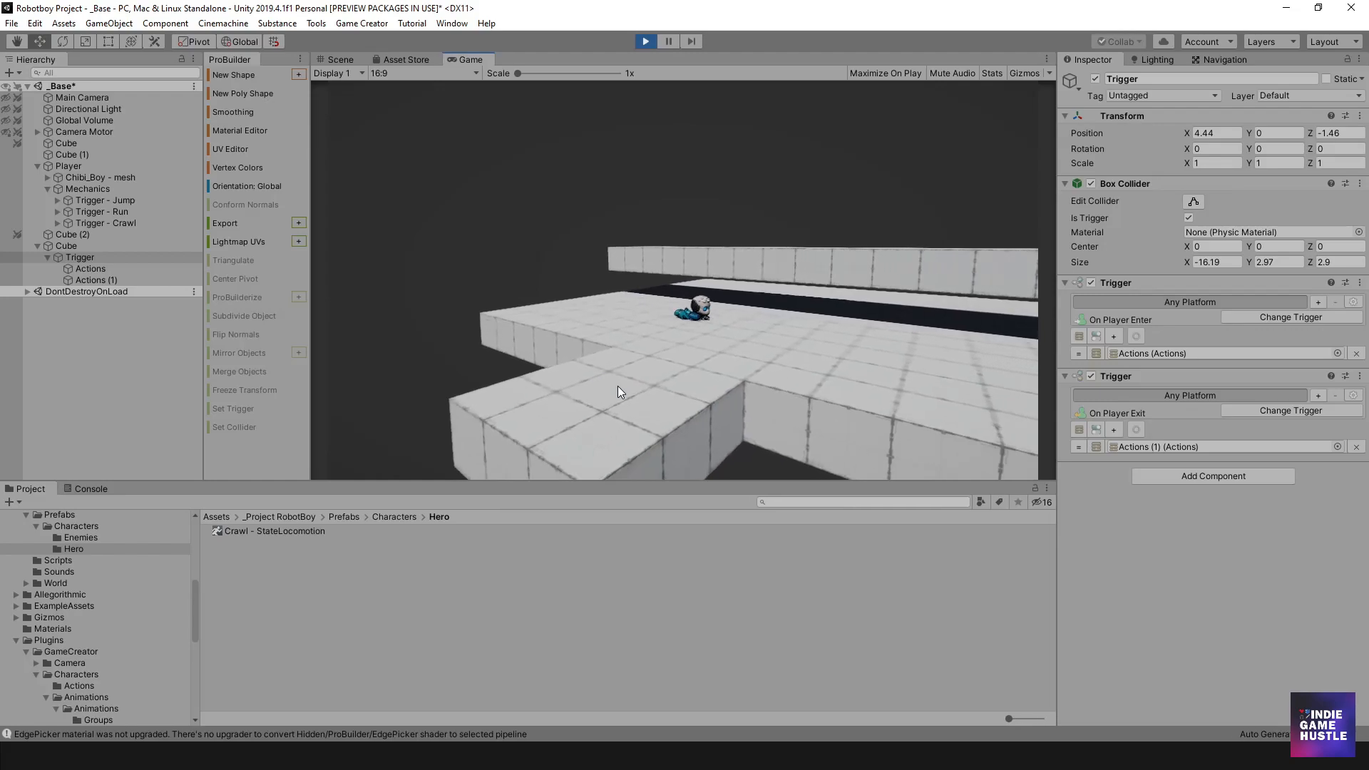
{"action": "key", "text": "c"}
{"action": "key", "text": "a"}
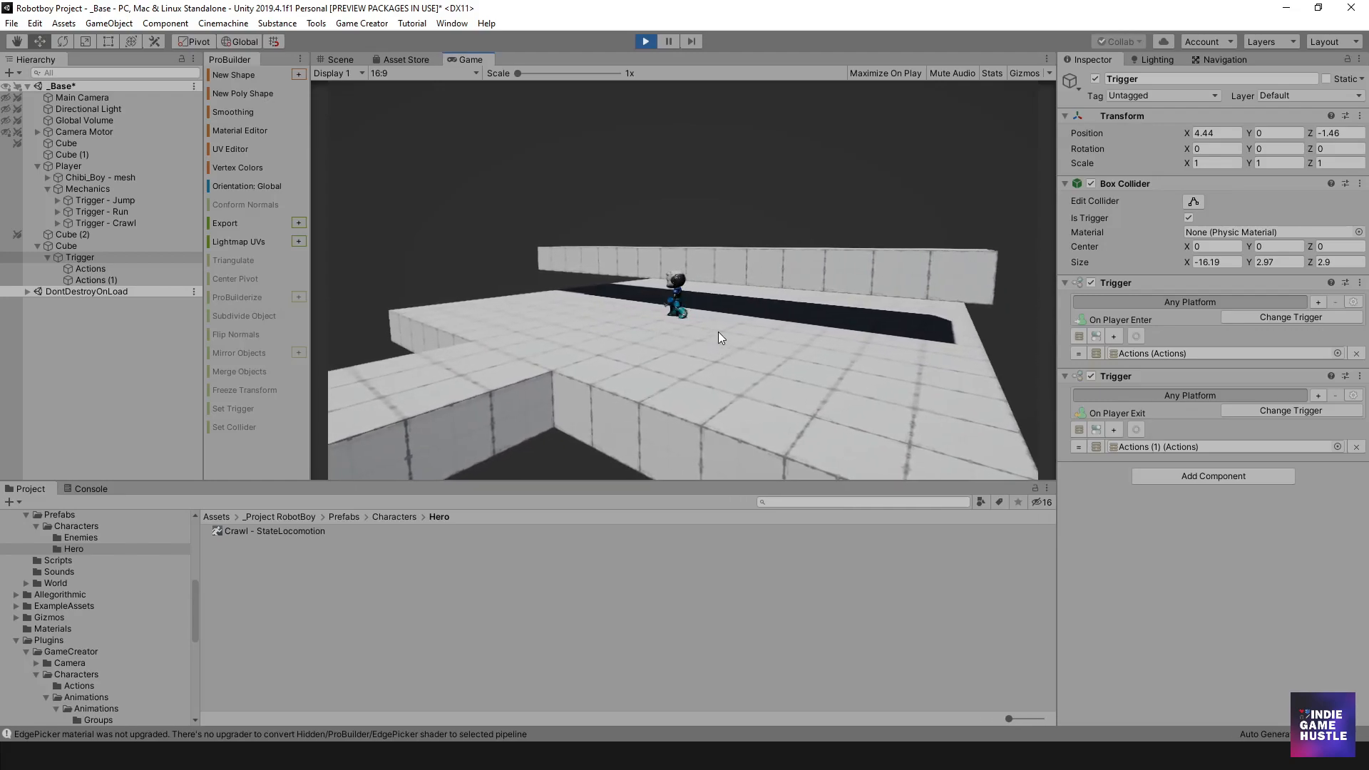
{"action": "key", "text": "d"}
{"action": "key", "text": "s"}
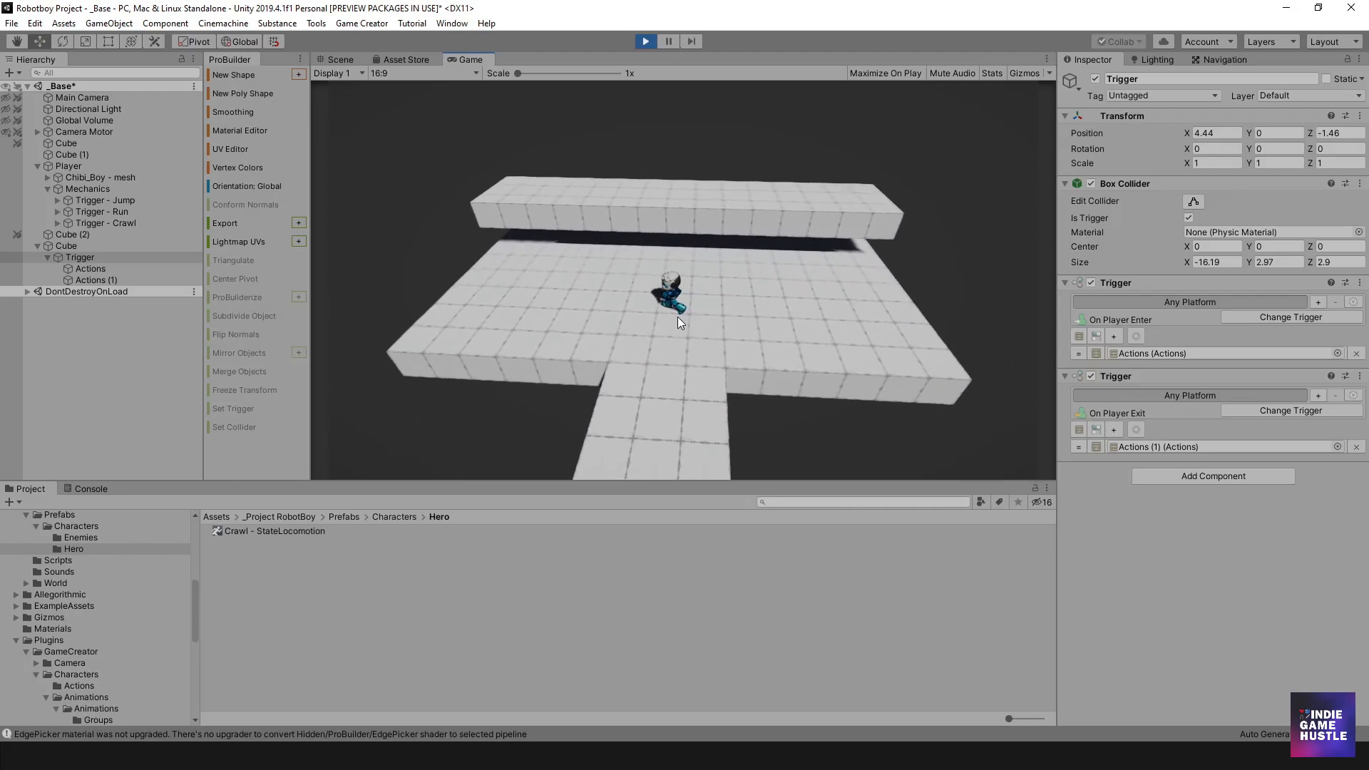
- Jump the player onto the beam and run around on top to test movement above the trigger volume
{"action": "key", "text": "c"}
{"action": "key", "text": "d"}
{"action": "key", "text": "a"}
{"action": "key", "text": "w"}
{"action": "key", "text": "space"}
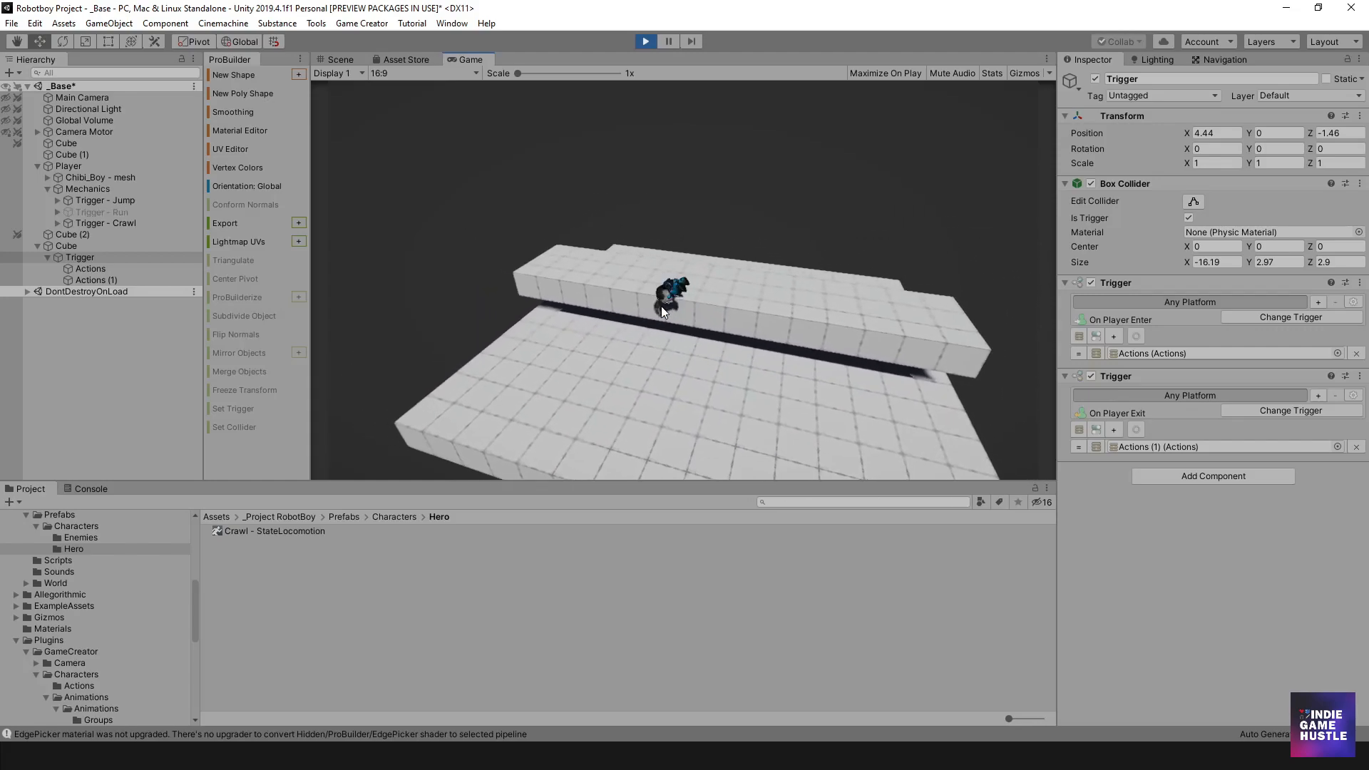
{"action": "key", "text": "d"}
{"action": "key", "text": "w"}
{"action": "key", "text": "w"}
{"action": "key", "text": "s"}
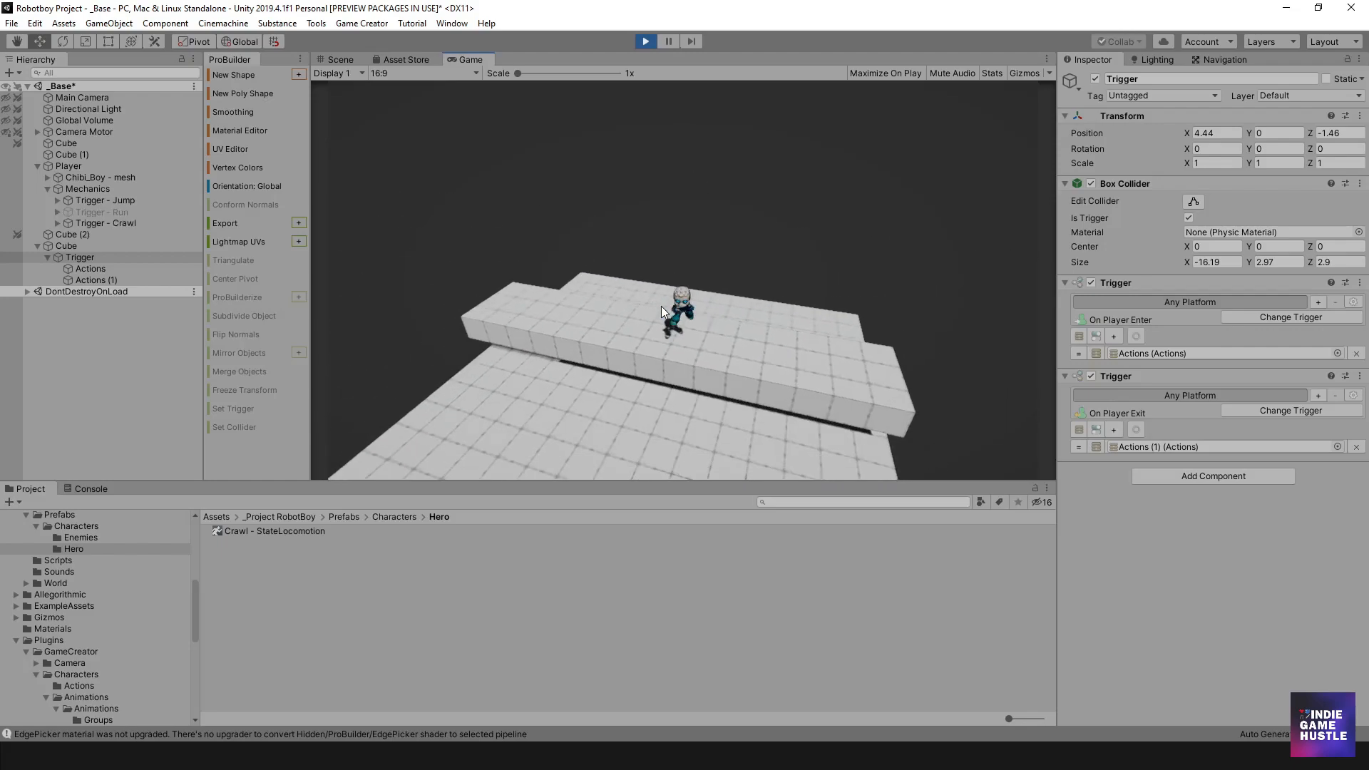
{"action": "key", "text": "w"}
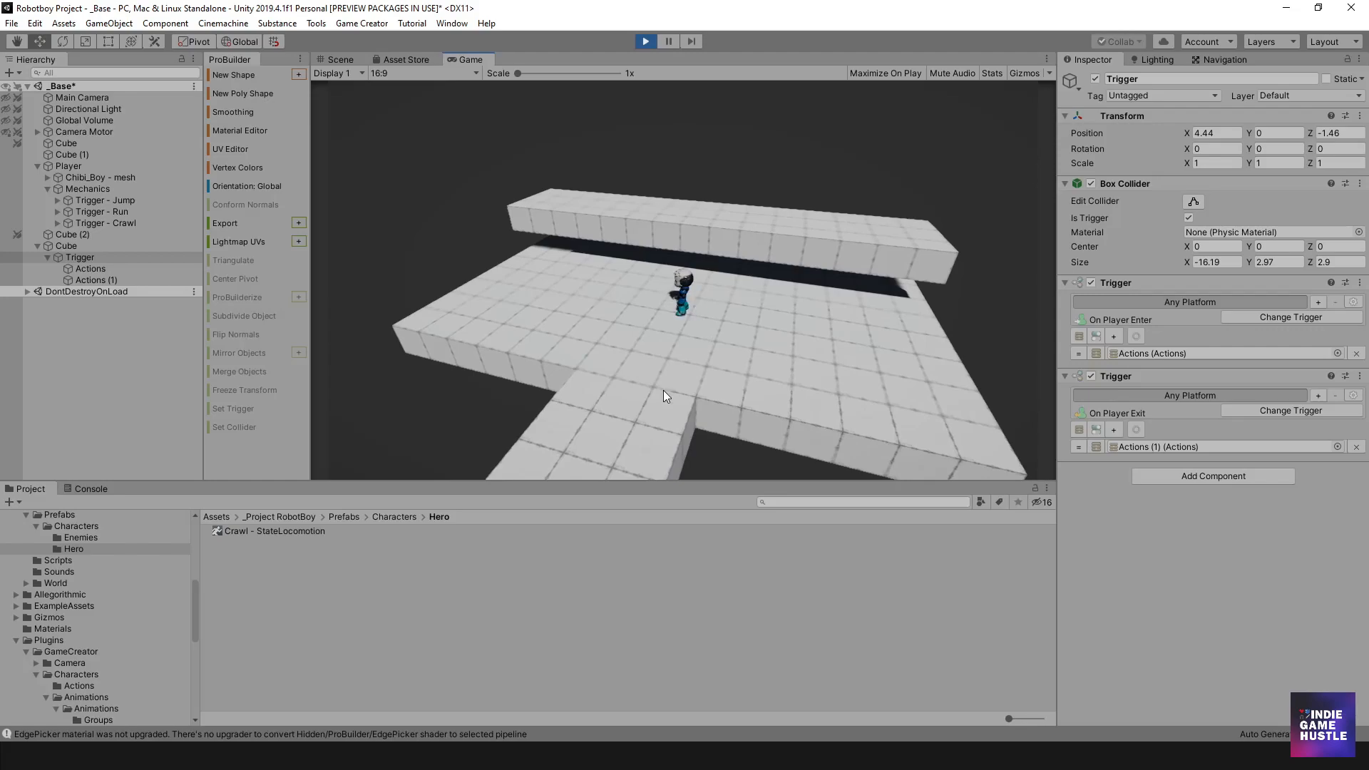
- Switch the player between standing and crawling on the platform in front of the beam to compare both movement modes
{"action": "key", "text": "a"}
{"action": "key", "text": "d"}
{"action": "key", "text": "w"}
{"action": "key", "text": "s"}
{"action": "key", "text": "c"}
{"action": "key", "text": "d"}
{"action": "key", "text": "a"}
{"action": "key", "text": "w"}
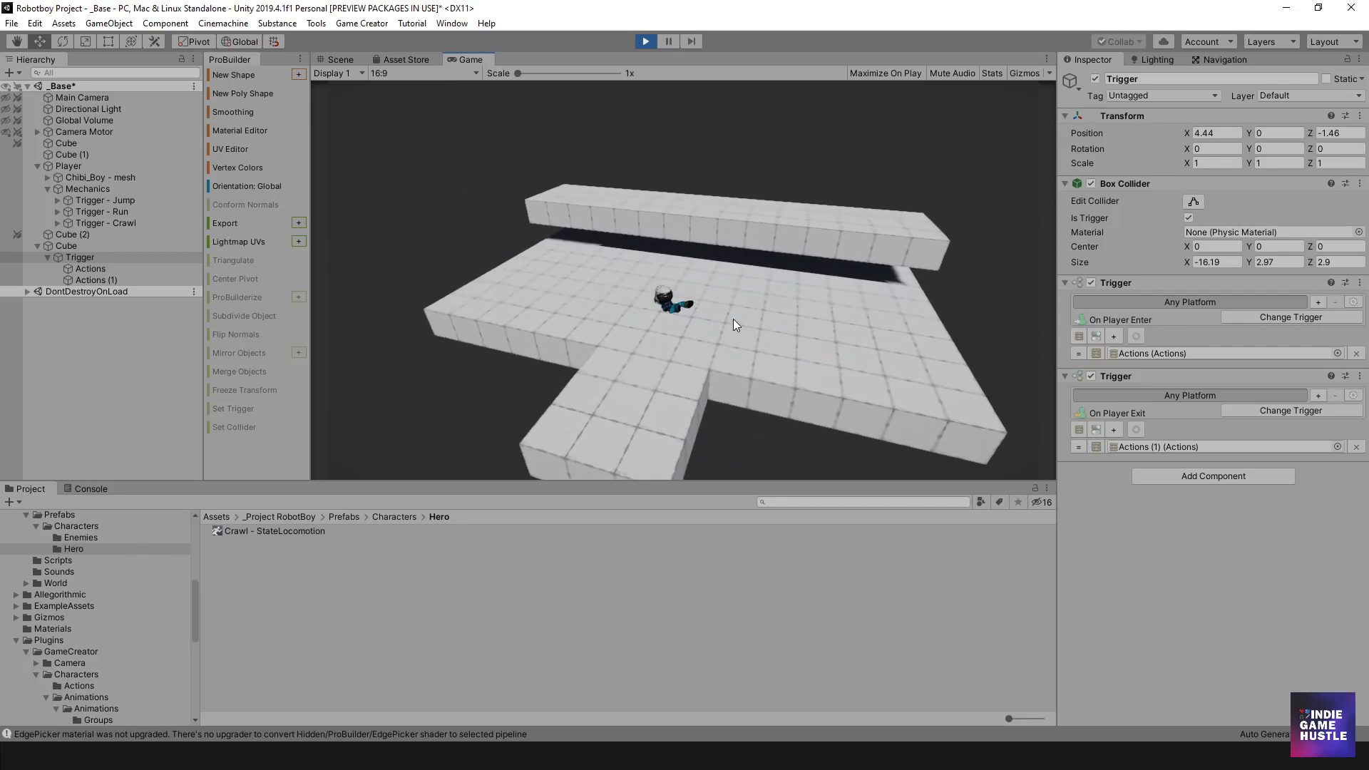
{"action": "key", "text": "c"}
{"action": "key", "text": "d"}
- Crawl the player back and forth in a close view to examine the crawl's movement speed, and stop playback
{"action": "scroll", "coordinate": [733, 319], "scroll_direction": "up", "scroll_amount": 5}
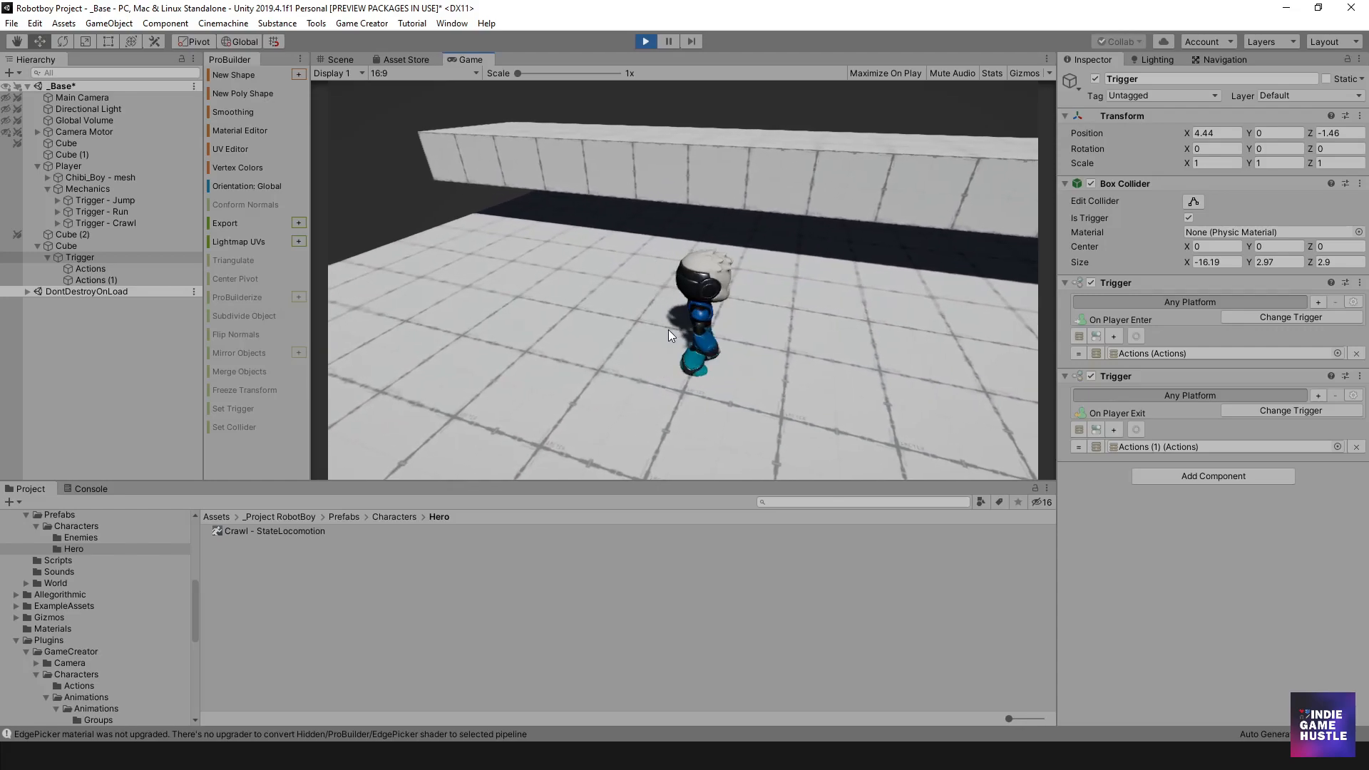
{"action": "key", "text": "d"}
{"action": "key", "text": "a"}
{"action": "key", "text": "c"}
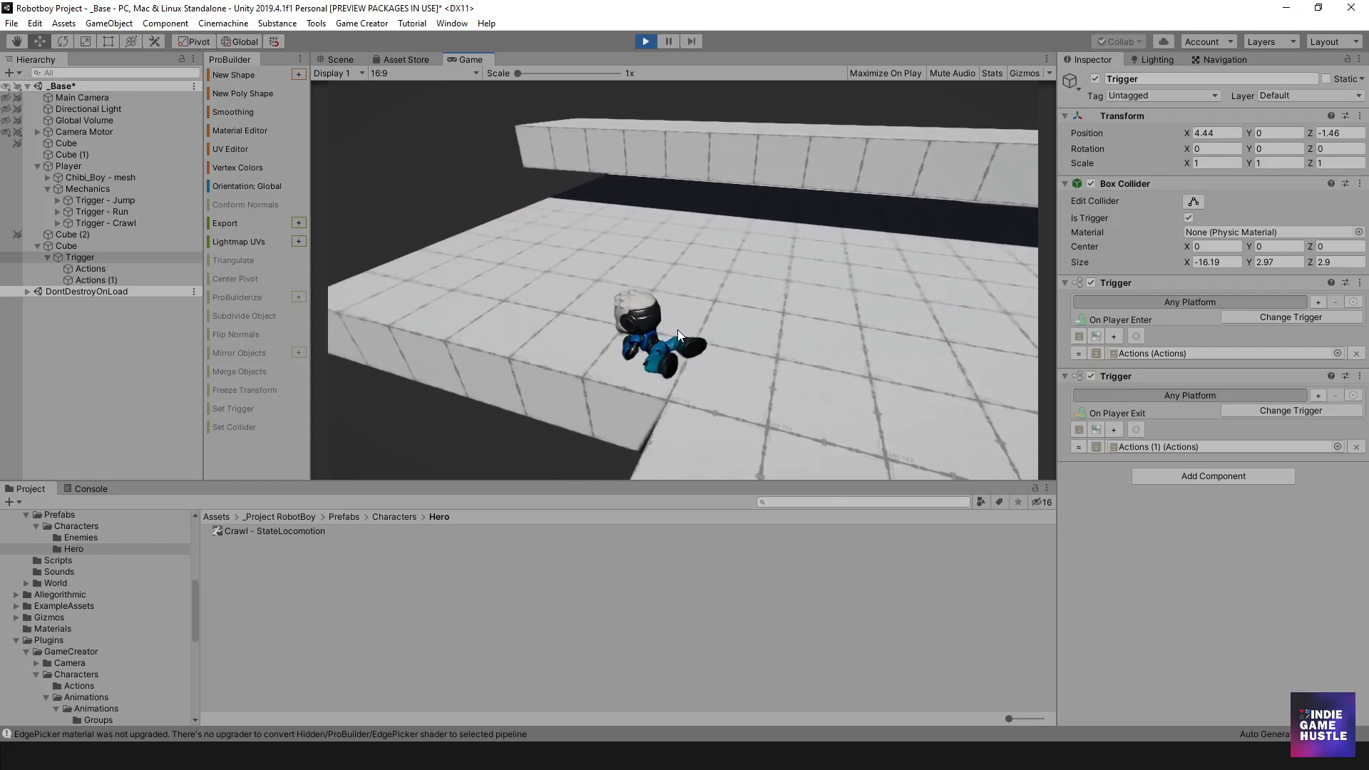
{"action": "key", "text": "d"}
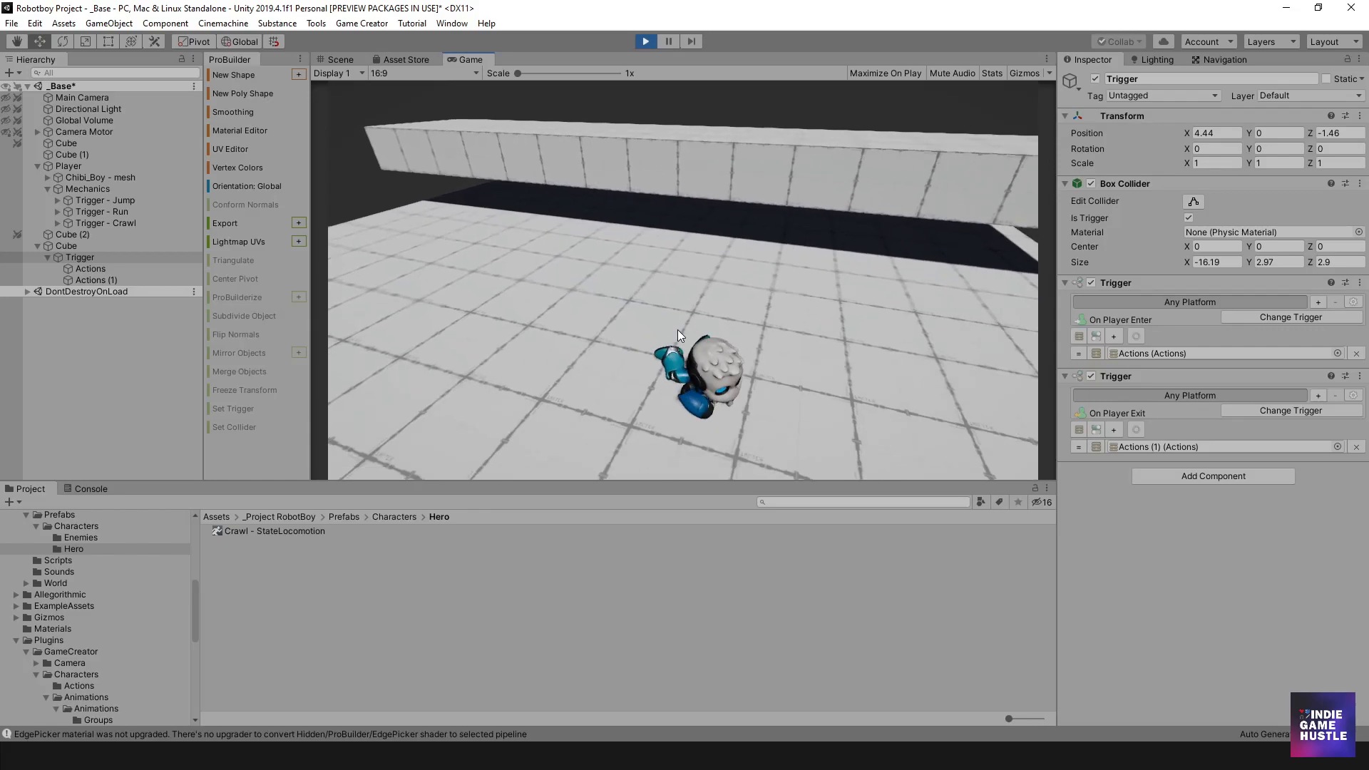
{"action": "key", "text": "a"}
{"action": "key", "text": "d"}
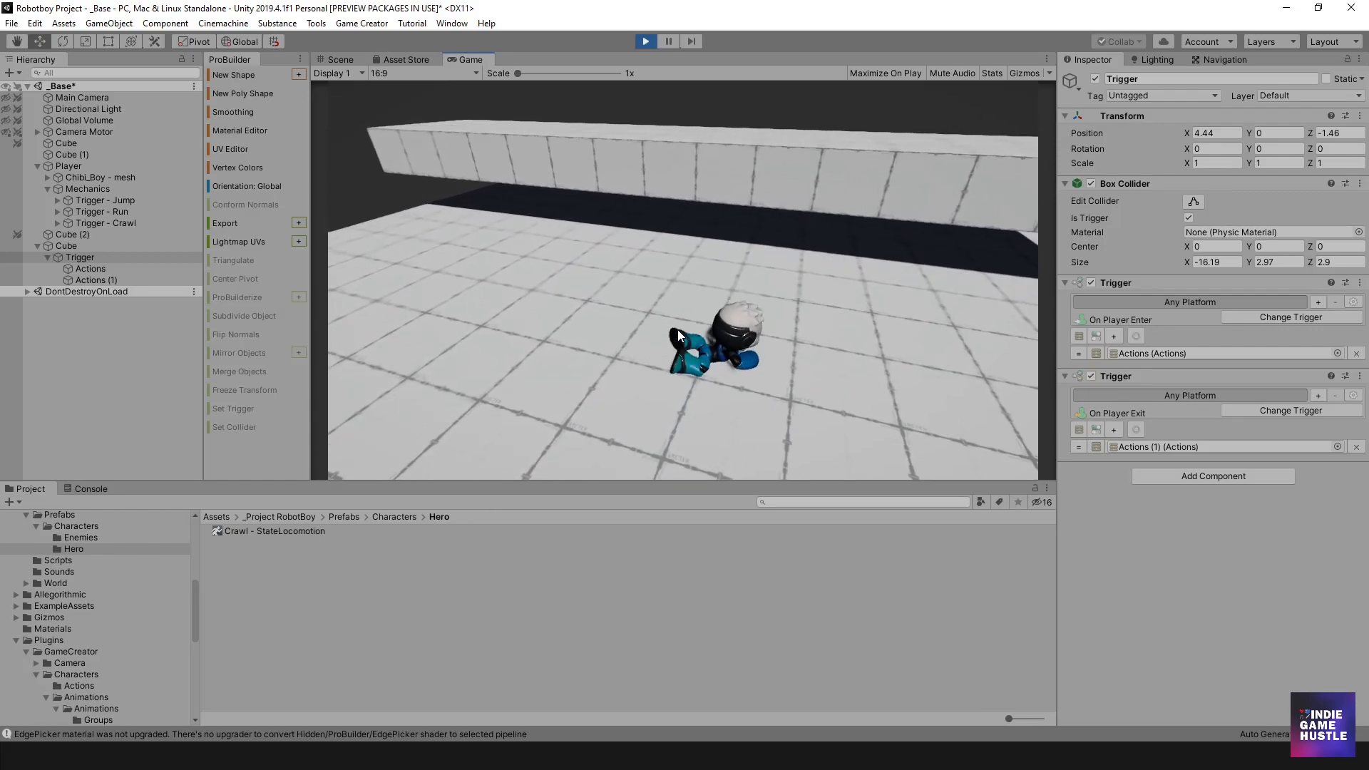
{"action": "key", "text": "a"}
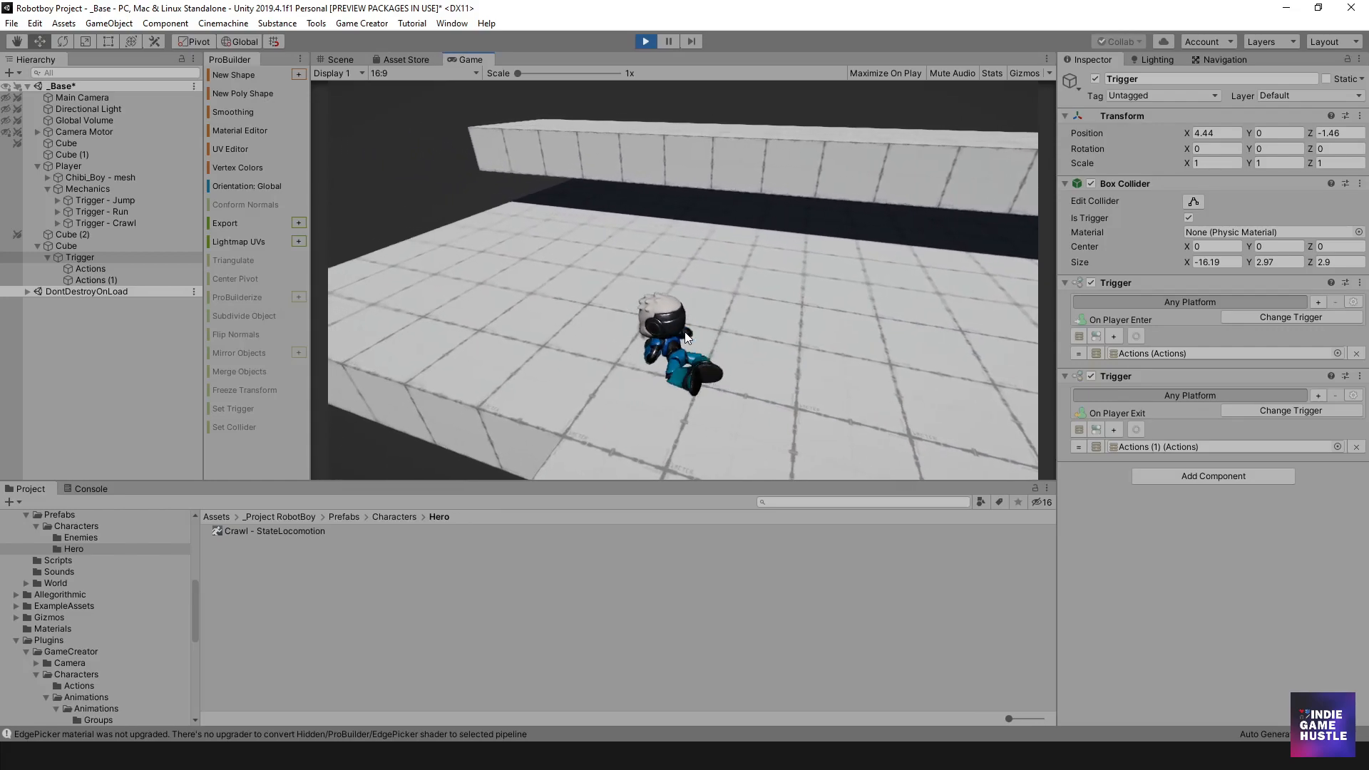
{"action": "key", "text": "d"}
{"action": "key", "text": "a"}
{"action": "key", "text": "d"}
{"action": "key", "text": "a"}
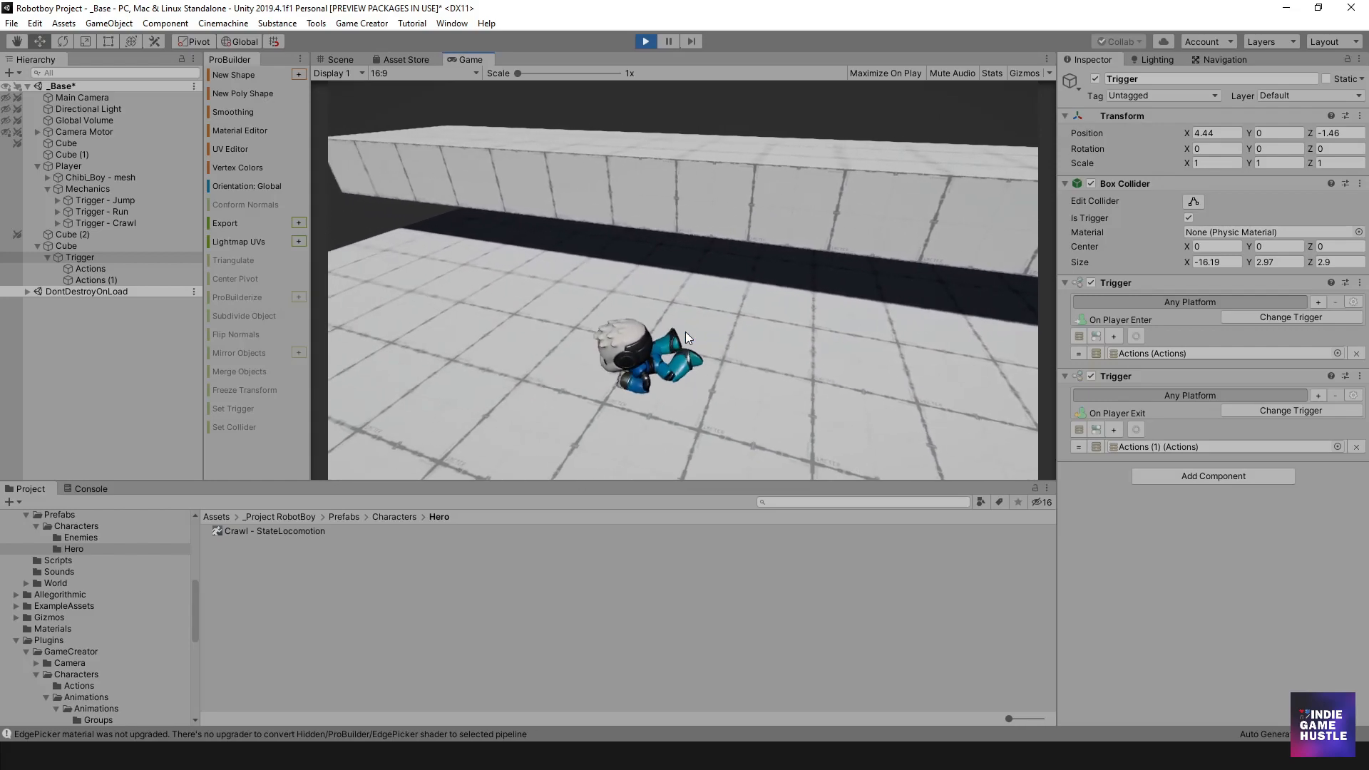
{"action": "key", "text": "d"}
{"action": "key", "text": "a"}
{"action": "key", "text": "s"}
{"action": "key", "text": "d"}
{"action": "key", "text": "w"}
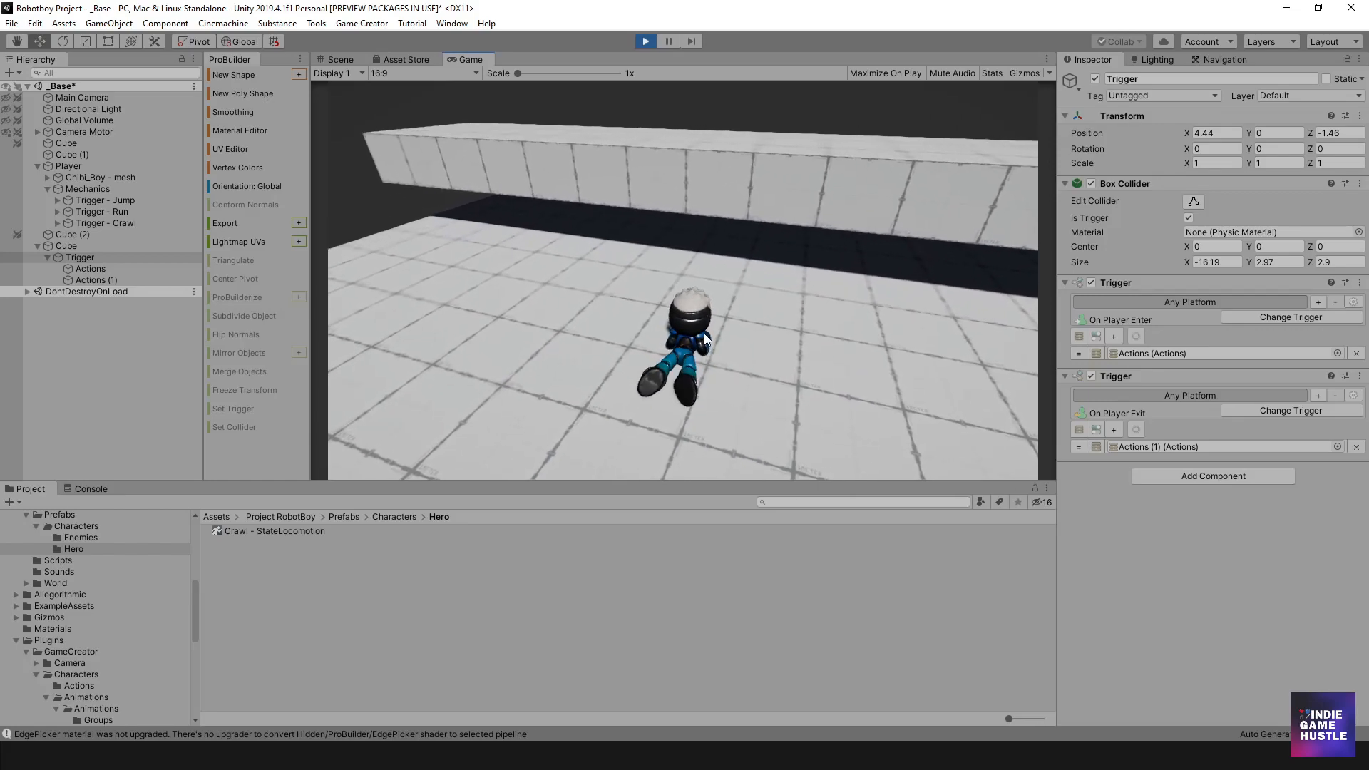
{"action": "key", "text": "a"}
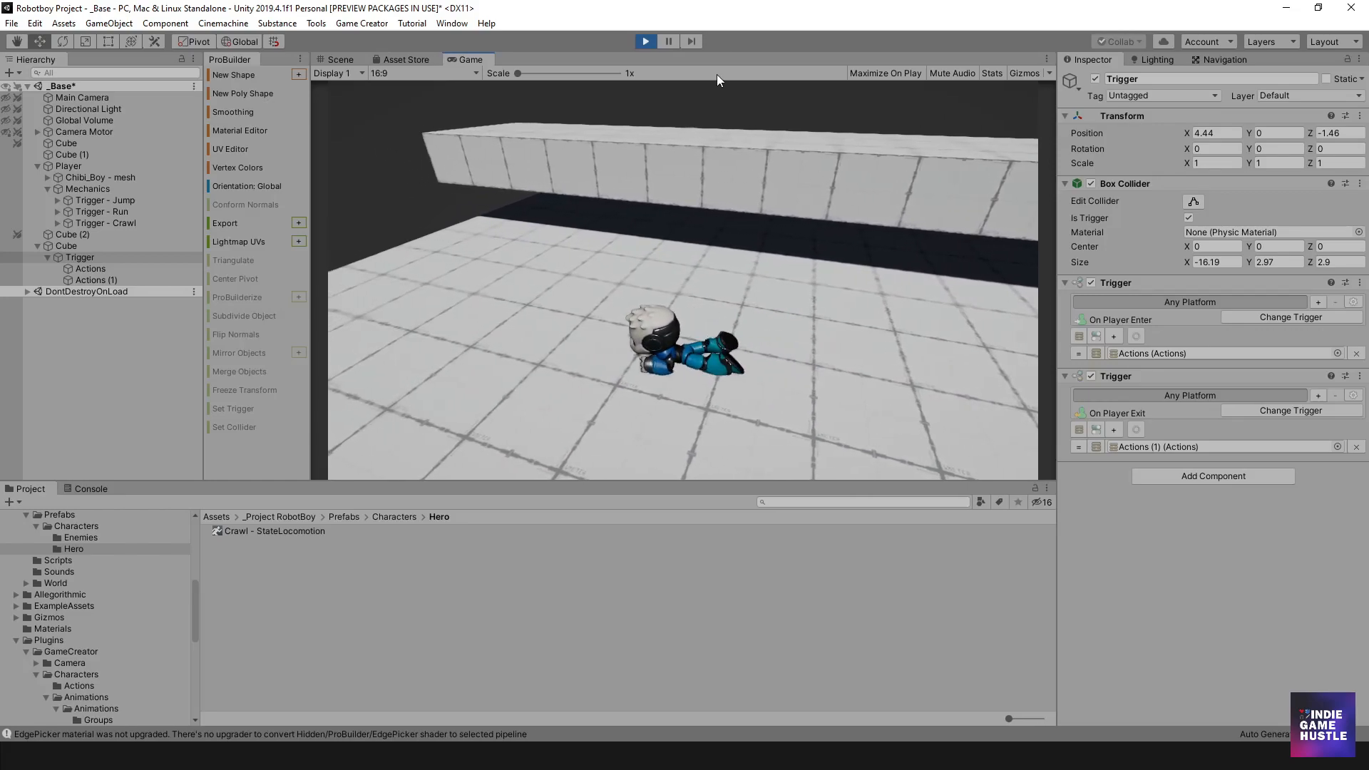
{"action": "left_click", "coordinate": [648, 41]}
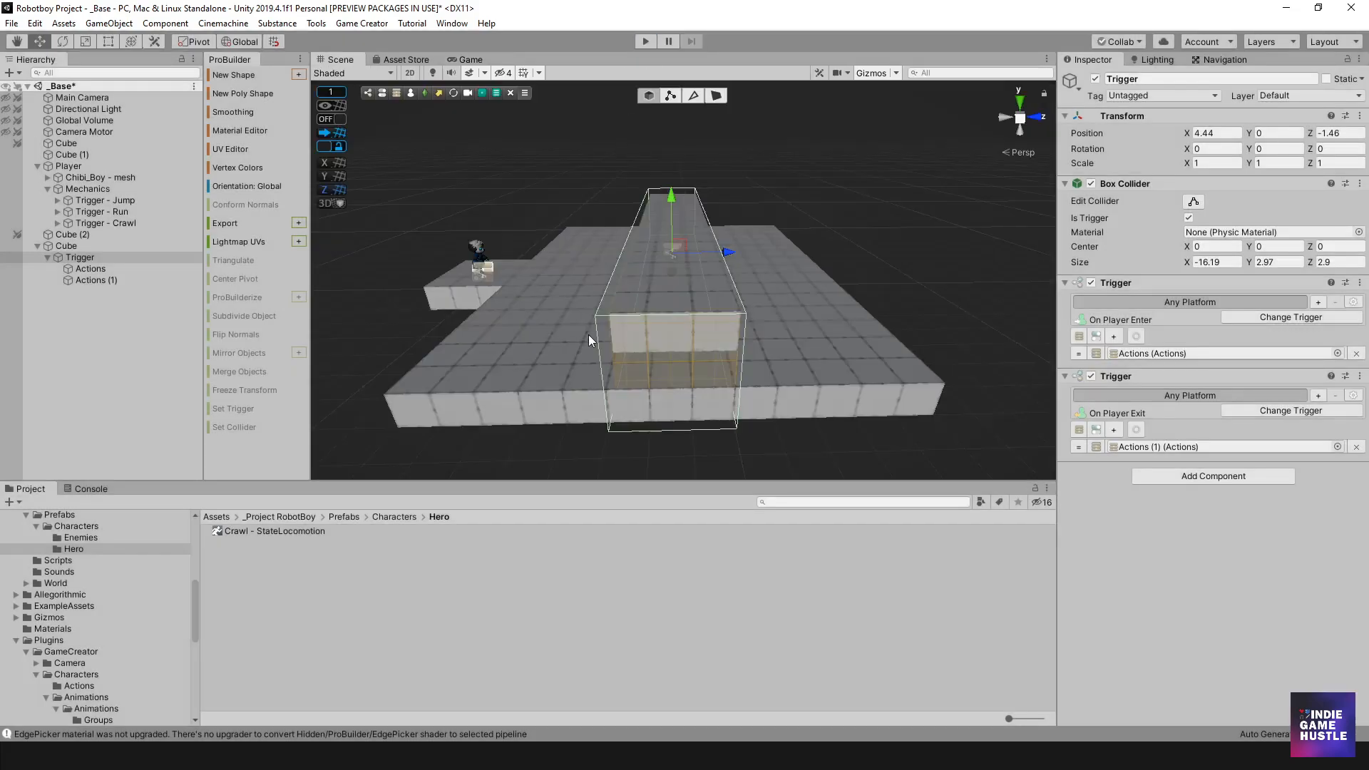
- Collapse the beam's Cube, expand Trigger - Crawl down to its Conditions' children, and select Actions - Crawling True
{"action": "left_click_drag", "start_coordinate": [500, 320], "coordinate": [750, 328], "text": "alt"}
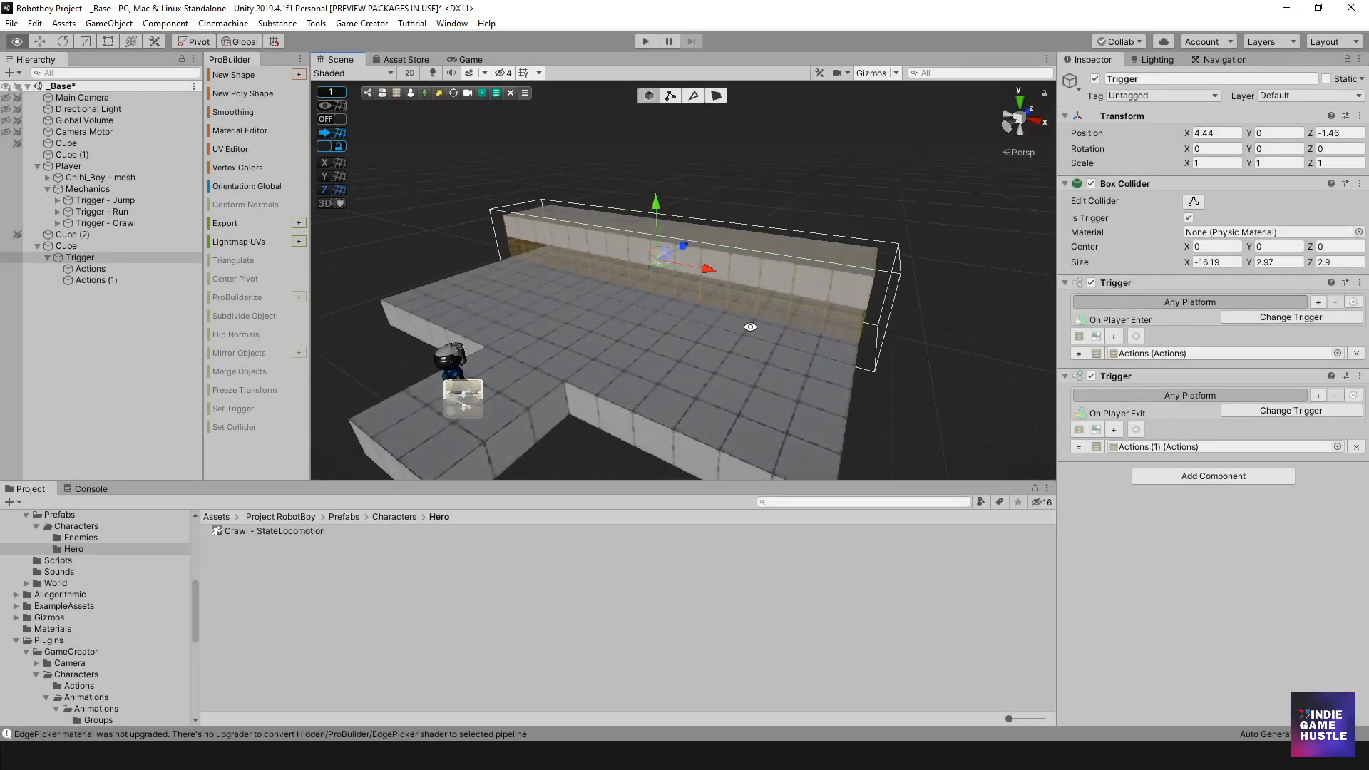
{"action": "left_click", "coordinate": [107, 223]}
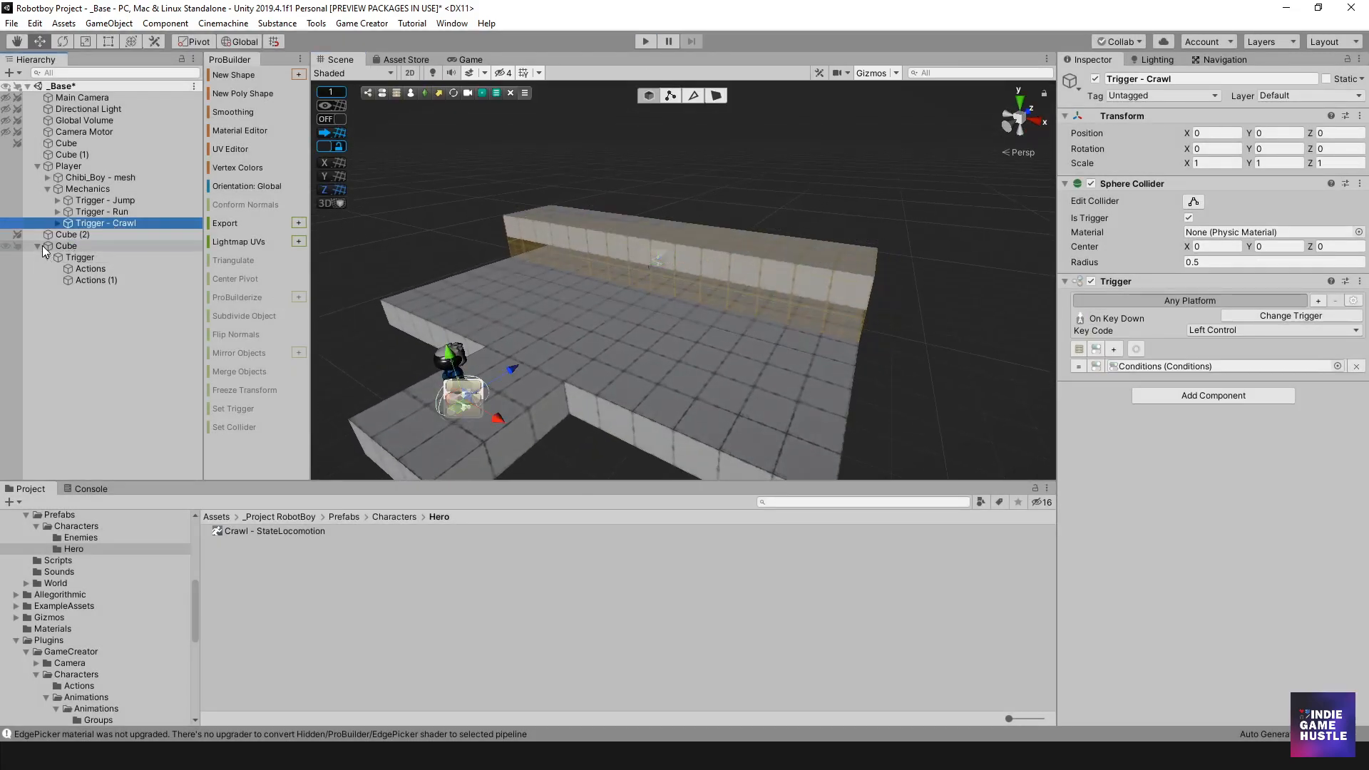
{"action": "left_click", "coordinate": [39, 246]}
{"action": "left_click", "coordinate": [57, 222]}
{"action": "left_click", "coordinate": [93, 233]}
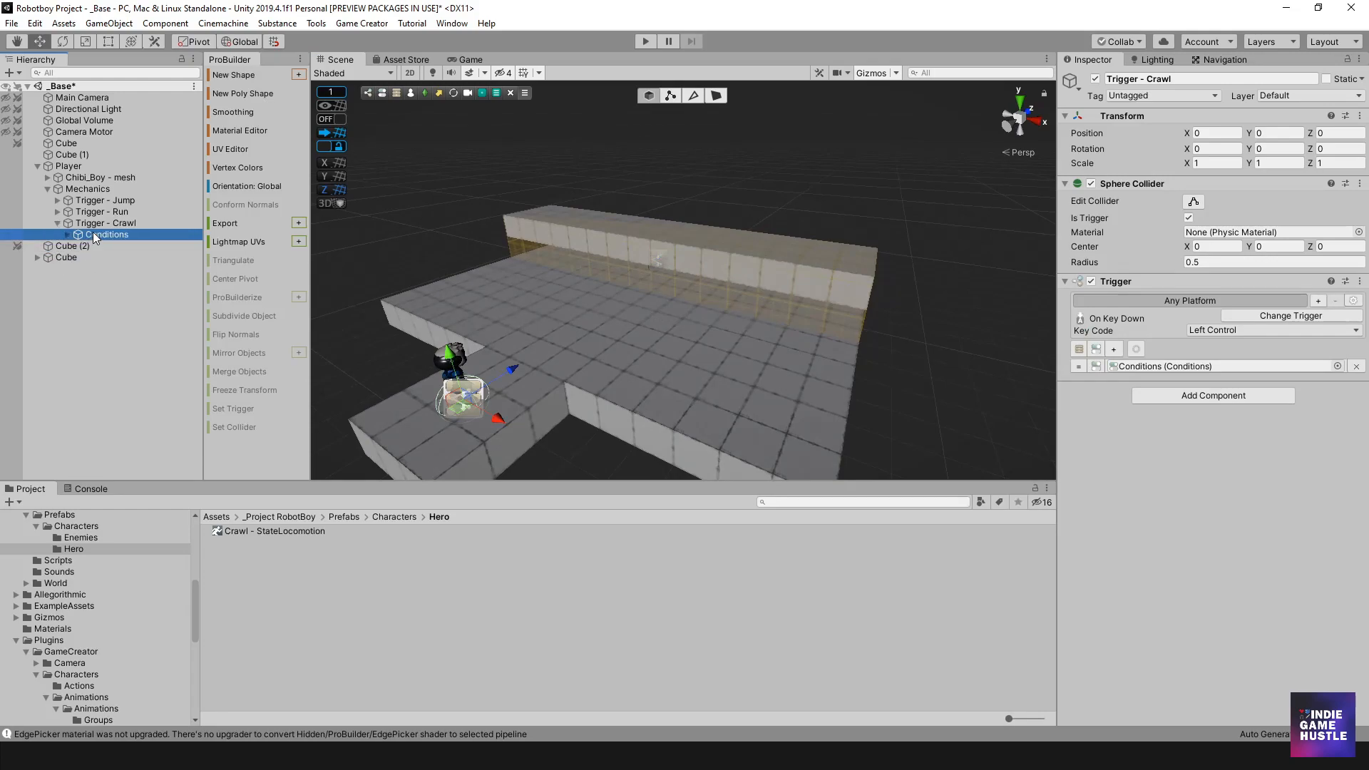
{"action": "left_click", "coordinate": [65, 235]}
{"action": "left_click", "coordinate": [135, 246]}
{"action": "left_click", "coordinate": [130, 258]}
{"action": "left_click", "coordinate": [139, 247]}
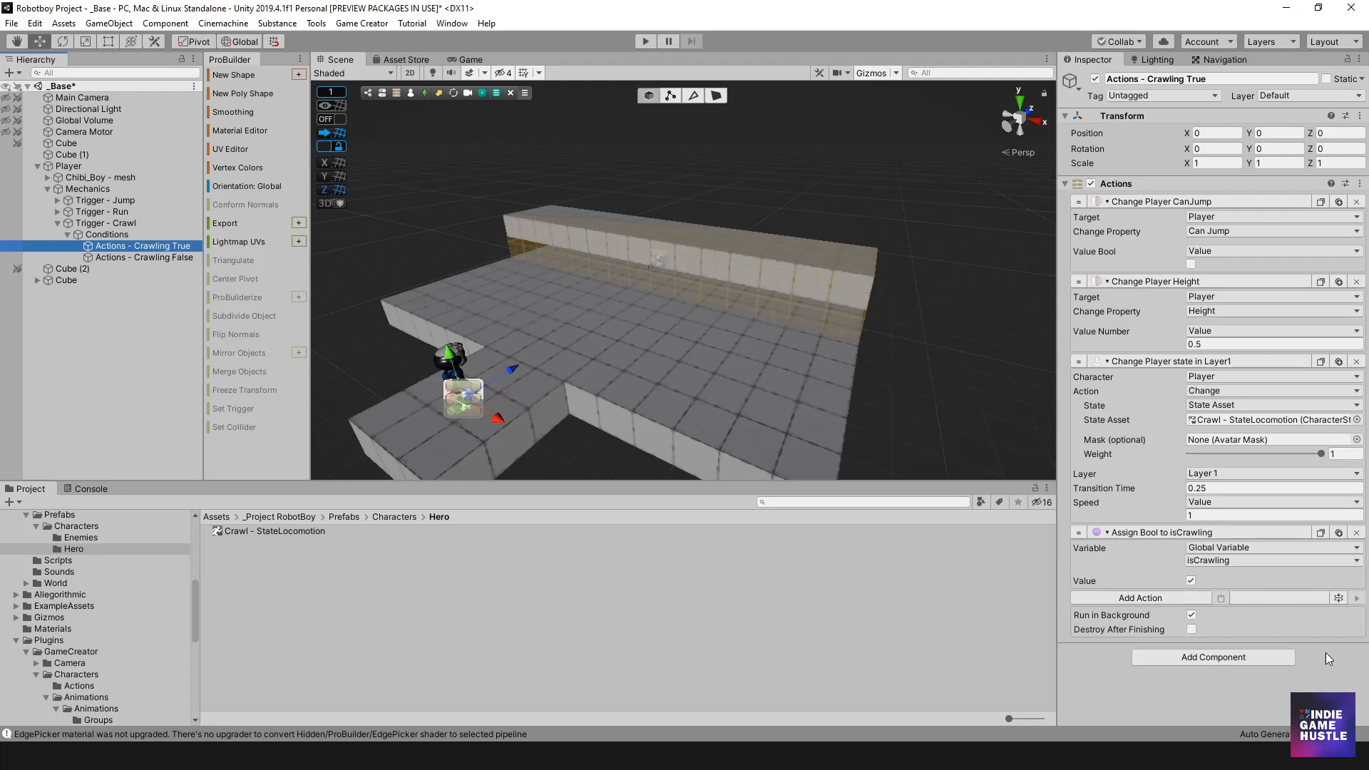
- Add a character Change Property action to Actions - Crawling True that targets the Player's Set Run Speed
{"action": "left_click", "coordinate": [1154, 596]}
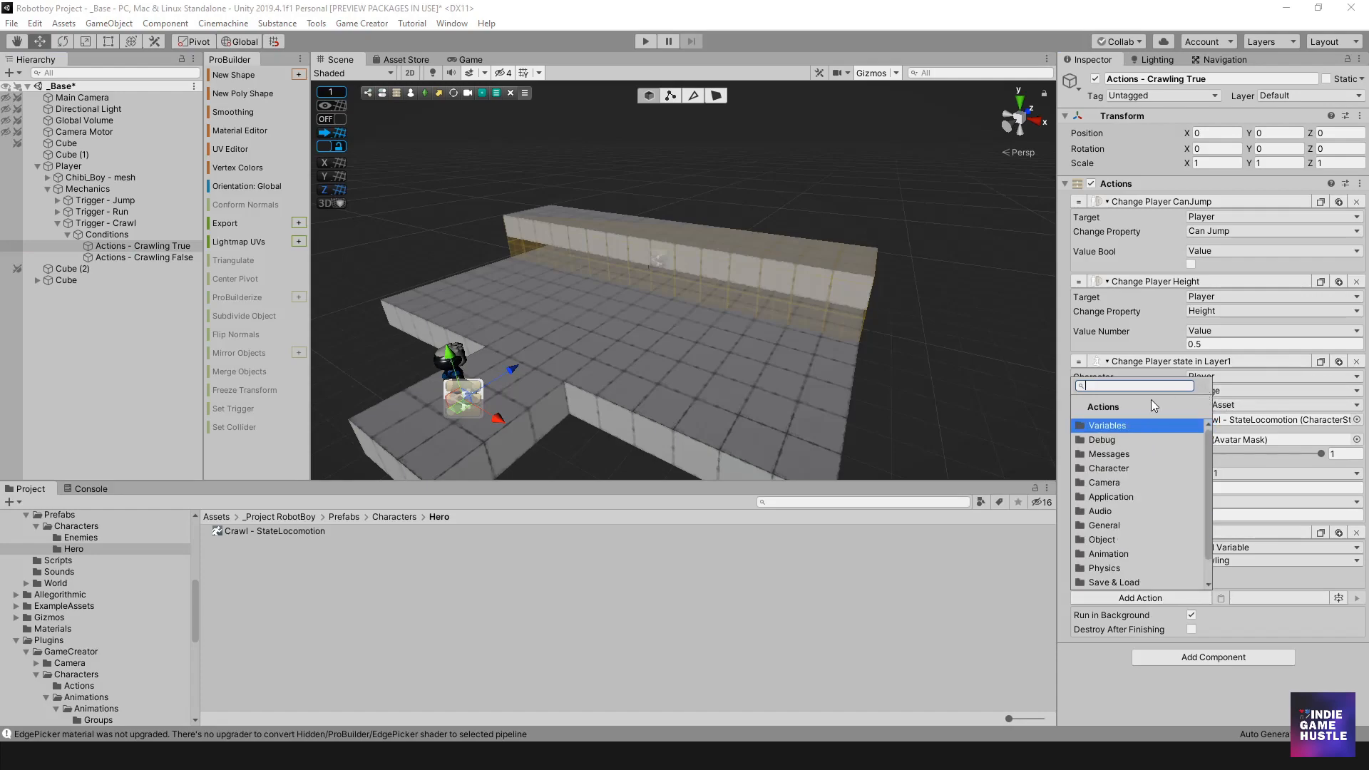
{"action": "left_click", "coordinate": [1128, 470]}
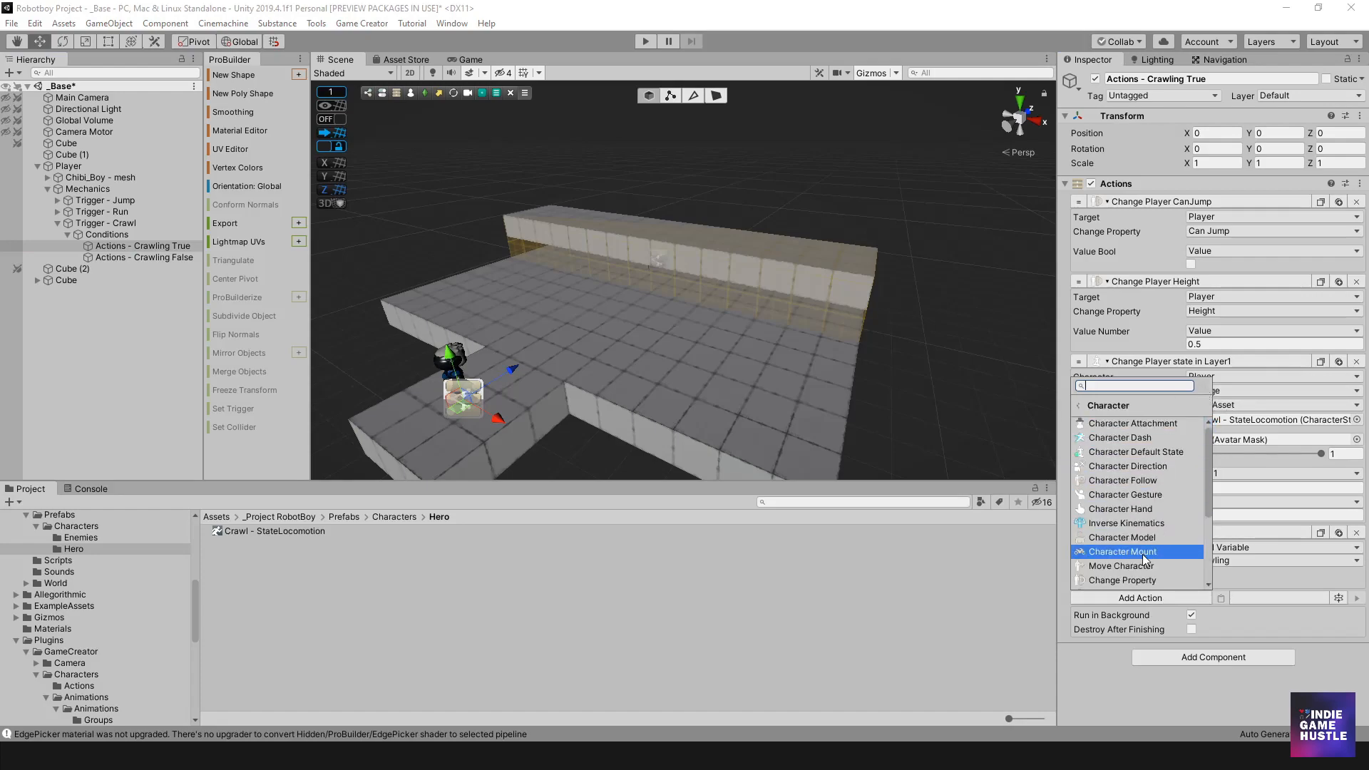
{"action": "left_click", "coordinate": [1142, 581]}
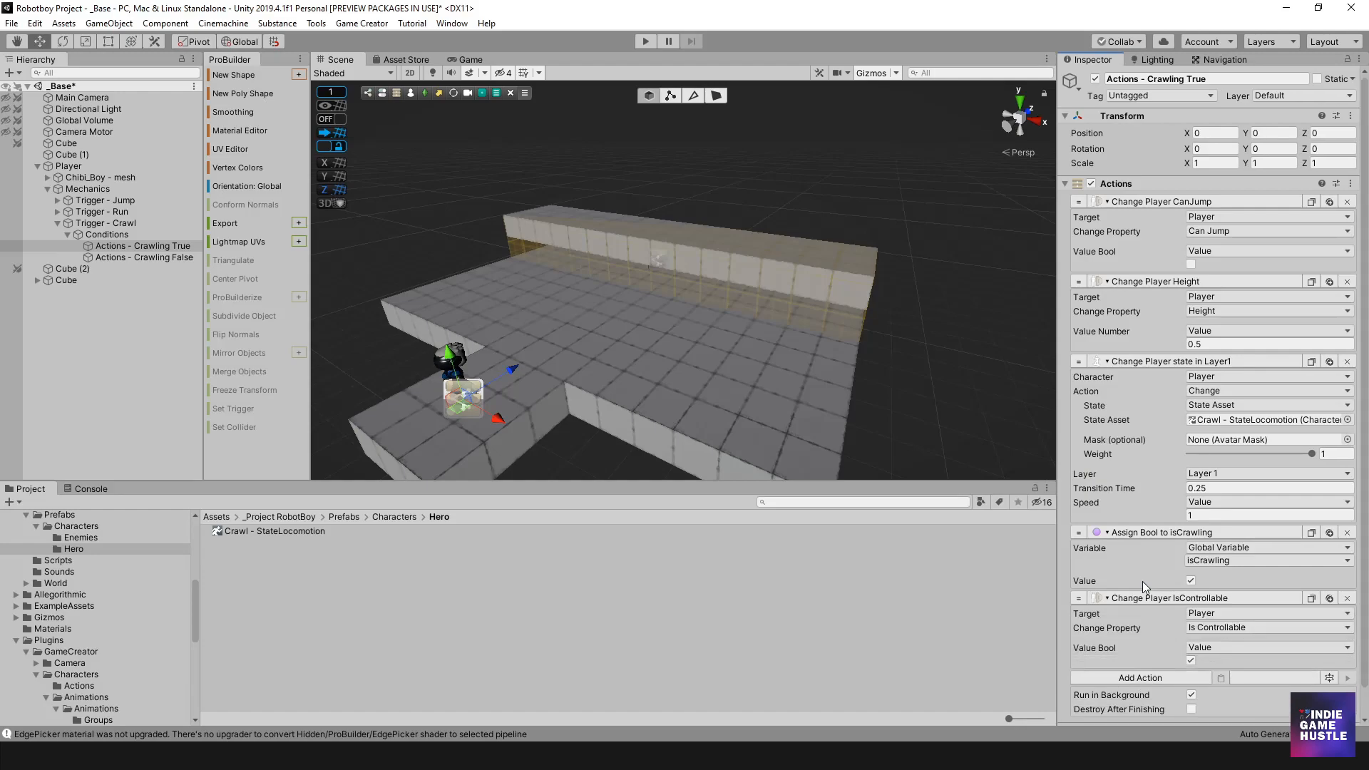
{"action": "left_click", "coordinate": [1224, 629]}
{"action": "left_click", "coordinate": [1236, 535]}
{"action": "scroll", "coordinate": [1236, 538], "scroll_direction": "down", "scroll_amount": 1}
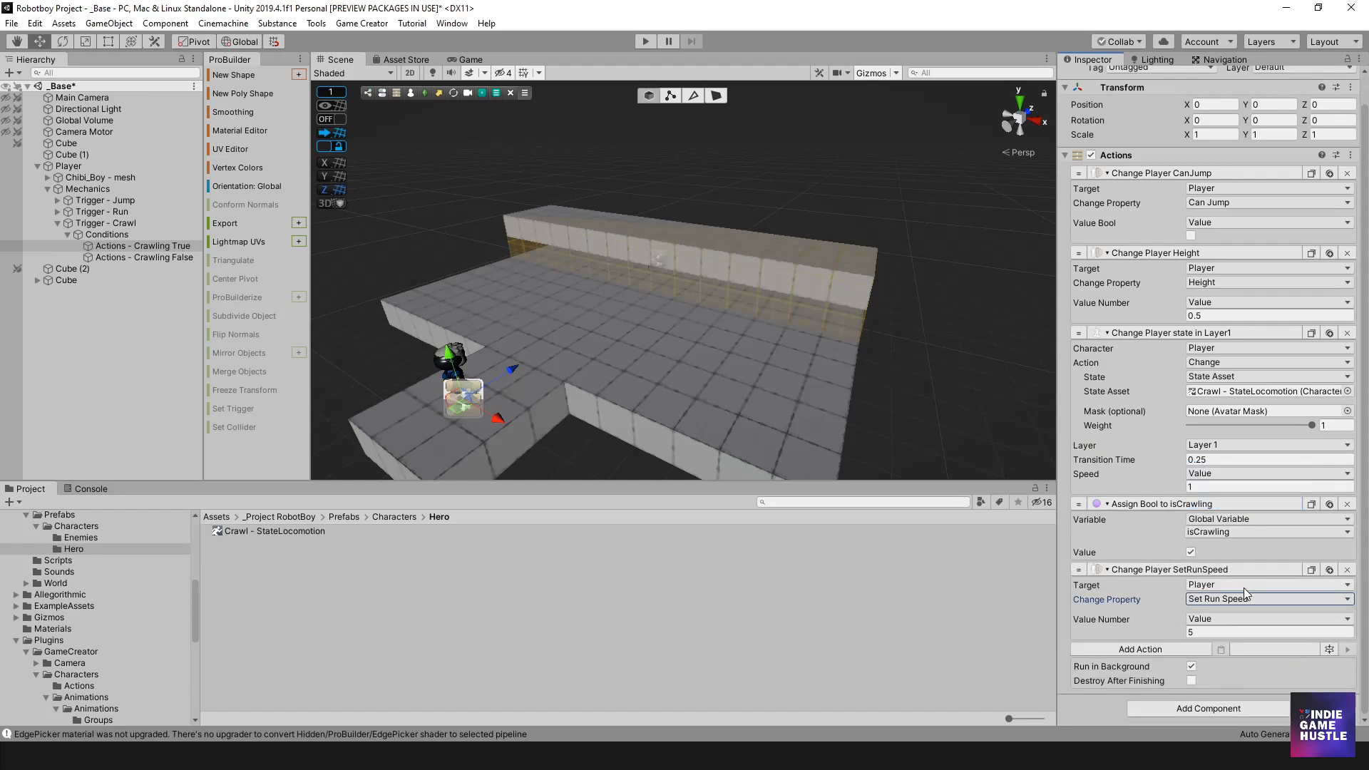
- Set the new run speed action's value to 0.5 and move it to the start of the Crawling True action list
{"action": "left_click", "coordinate": [1205, 632]}
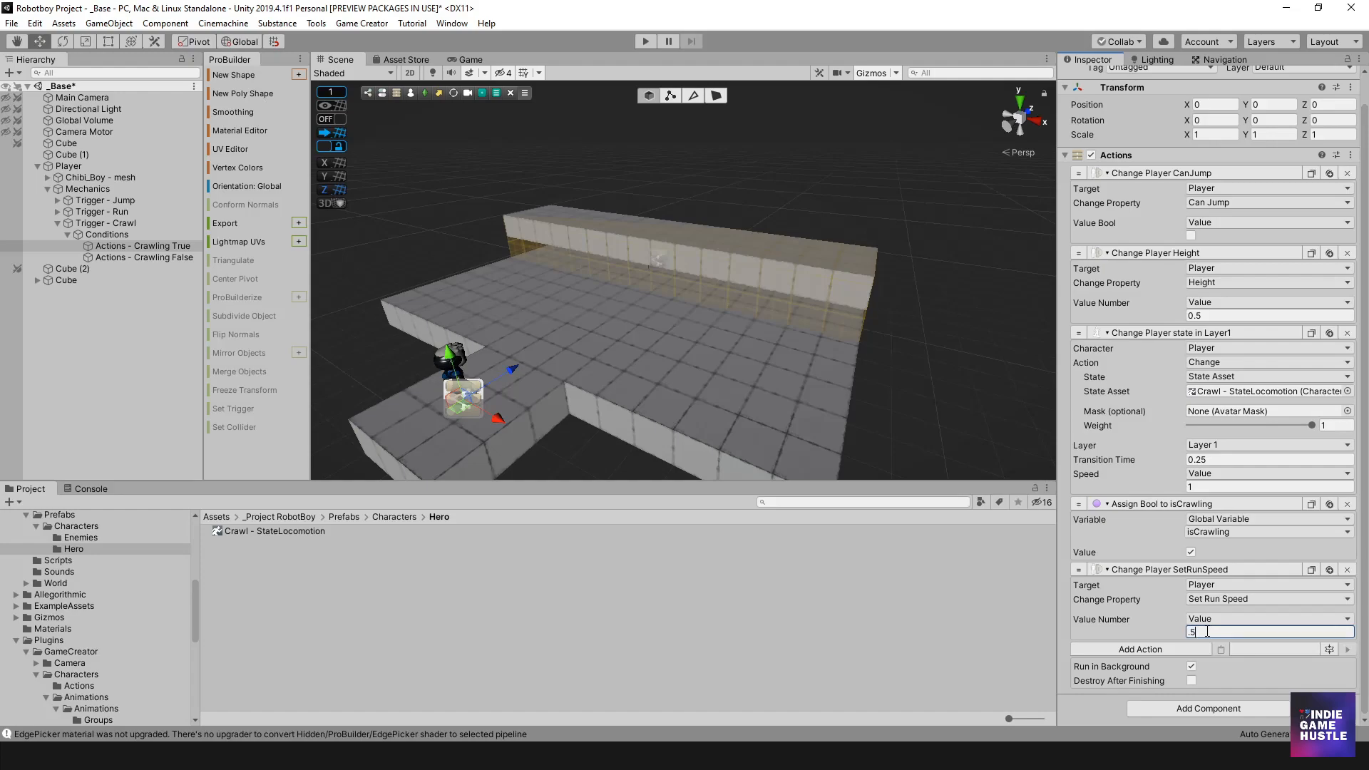
{"action": "key", "text": "Return"}
{"action": "left_click_drag", "start_coordinate": [1128, 164], "coordinate": [1128, 166]}
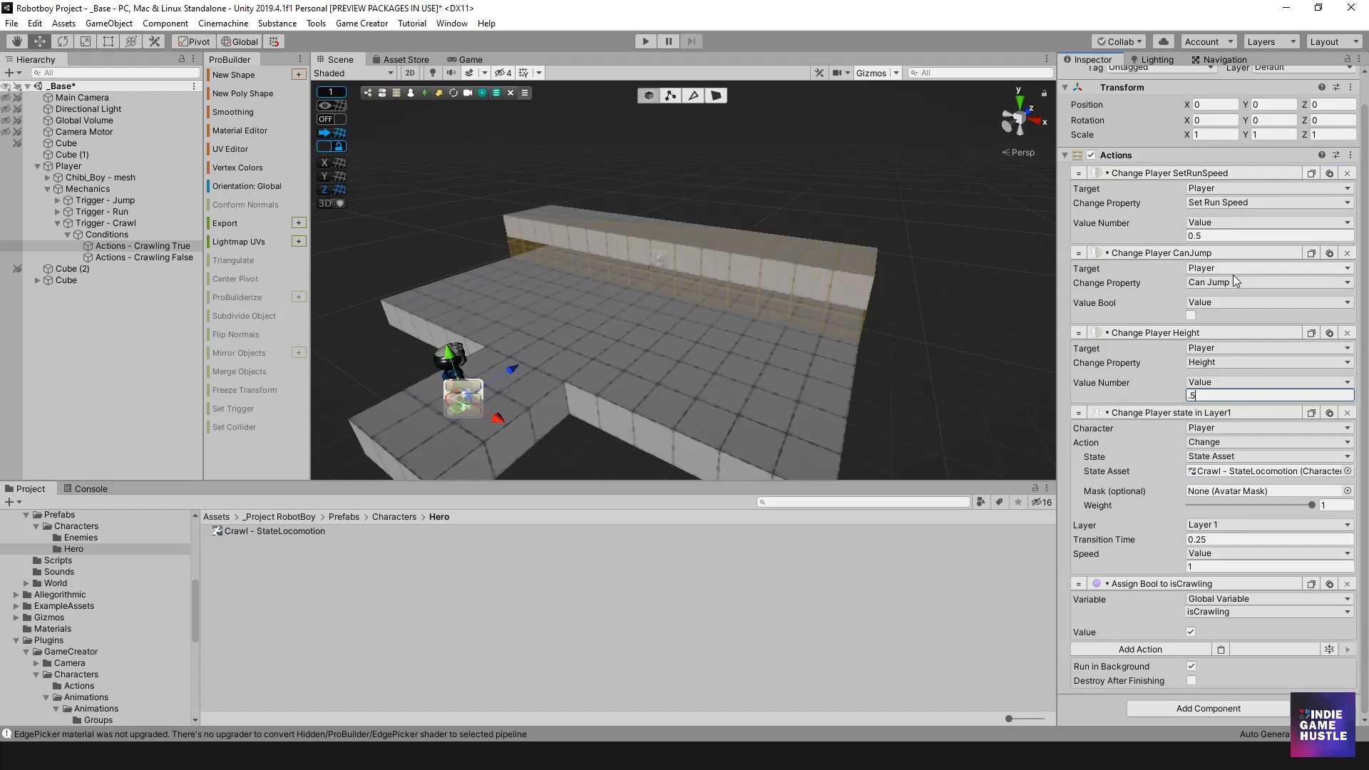
- Add a Change Property action for the Player's Set Run Speed to Actions - Crawling False, with a value of 4
{"action": "left_click", "coordinate": [156, 257]}
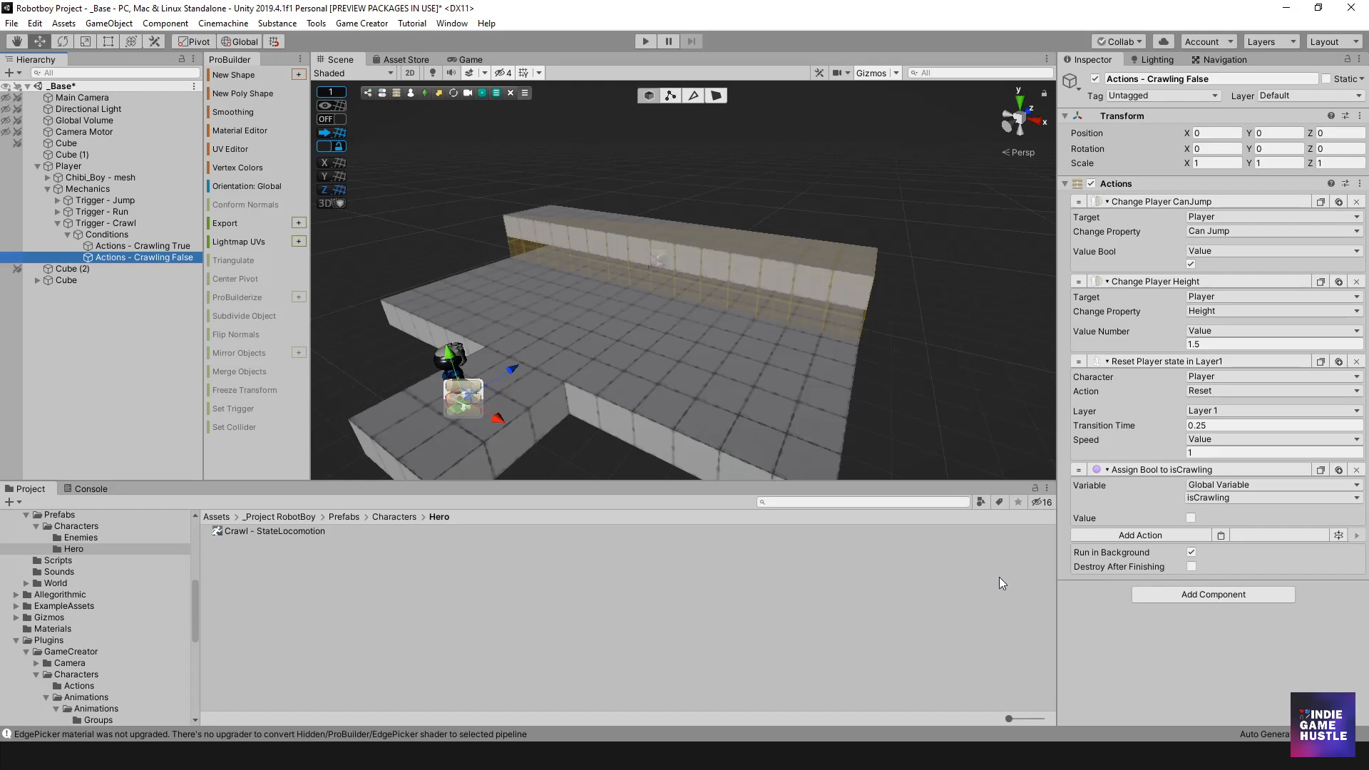
{"action": "left_click", "coordinate": [1226, 537]}
{"action": "left_click", "coordinate": [1211, 599]}
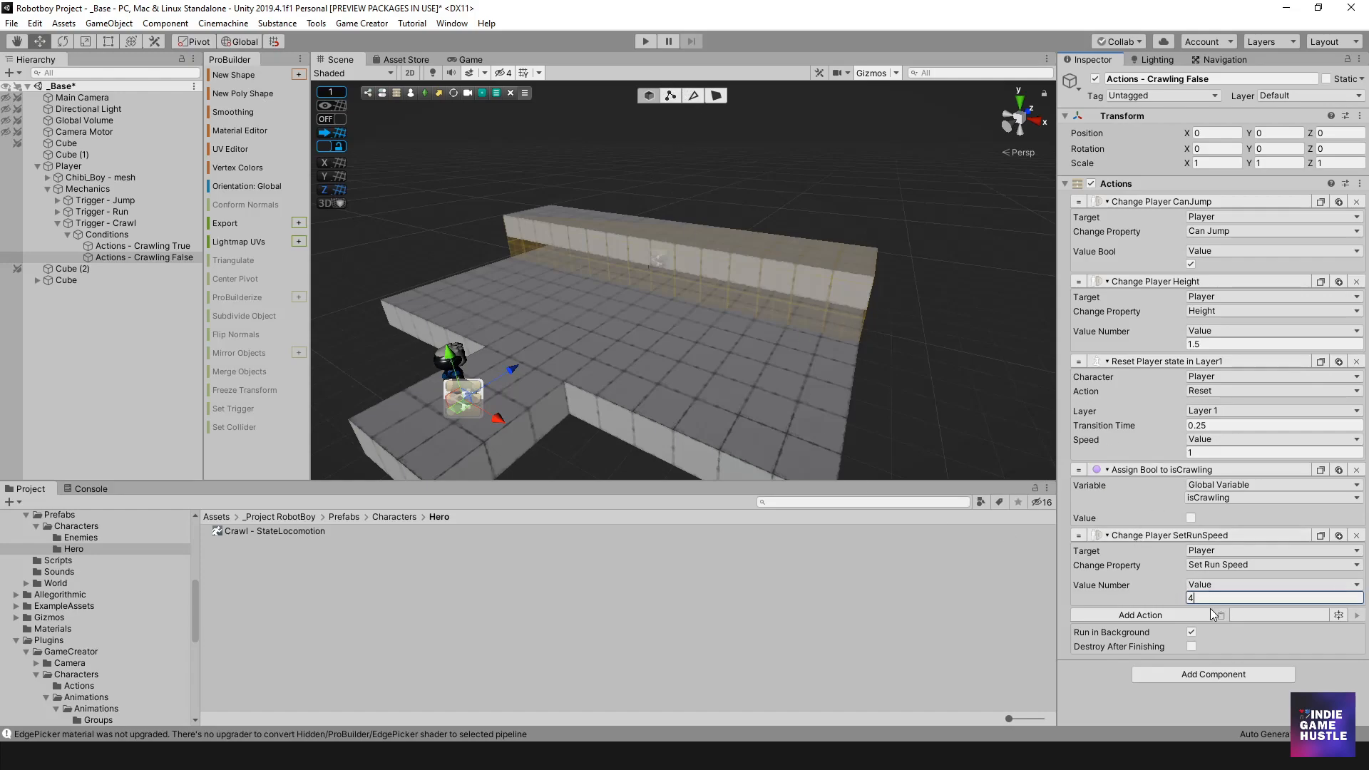
{"action": "left_click", "coordinate": [1213, 588]}
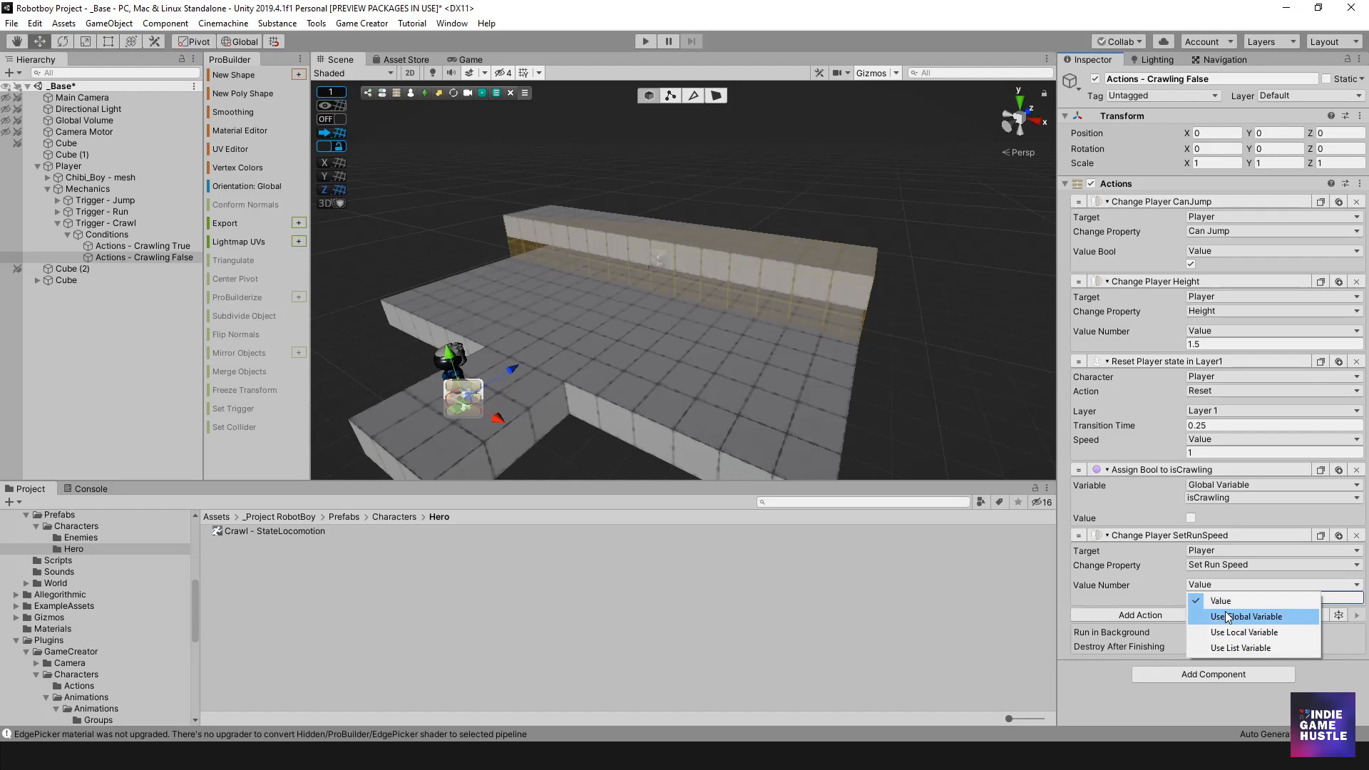
{"action": "left_click", "coordinate": [1144, 699]}
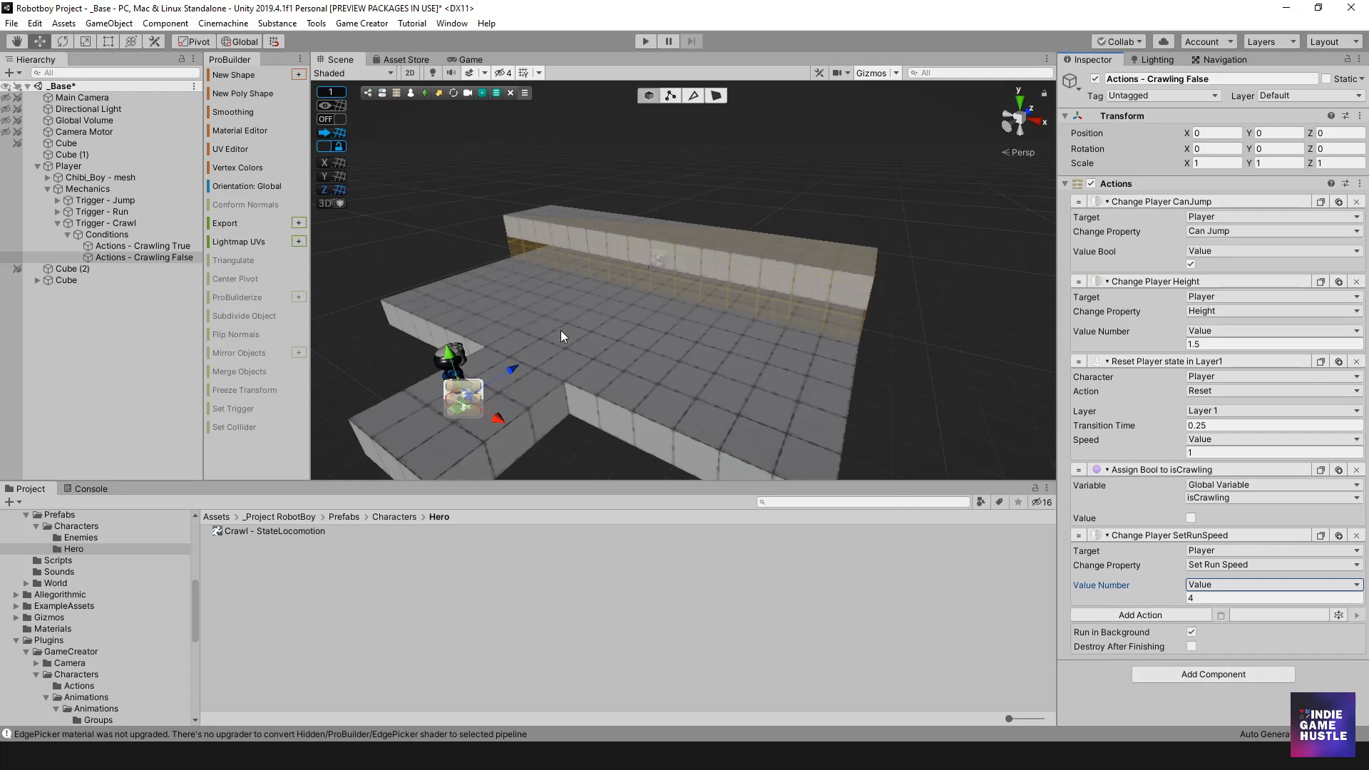
- Start play mode, show the Player's character properties, and run the character around the platform to check its Run Speed
{"action": "left_click", "coordinate": [646, 42]}
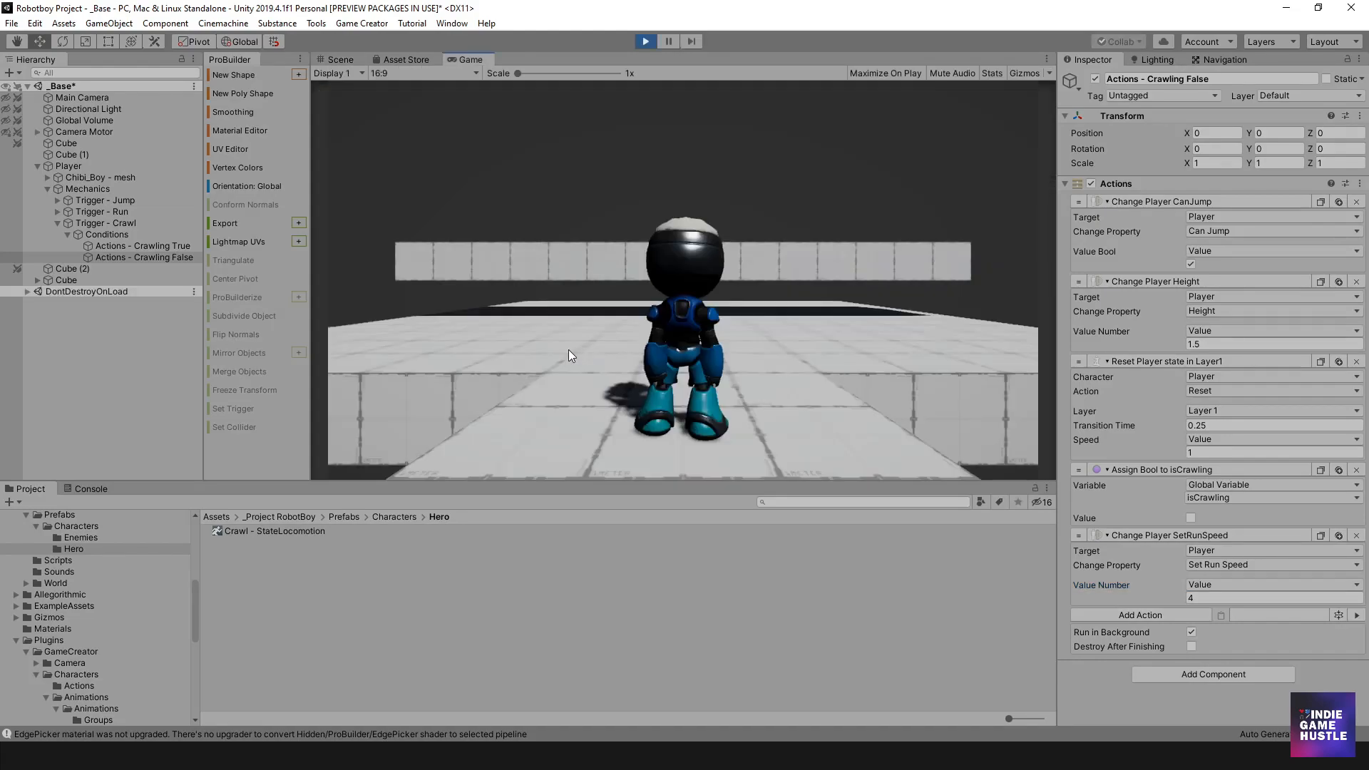
{"action": "left_click", "coordinate": [68, 166]}
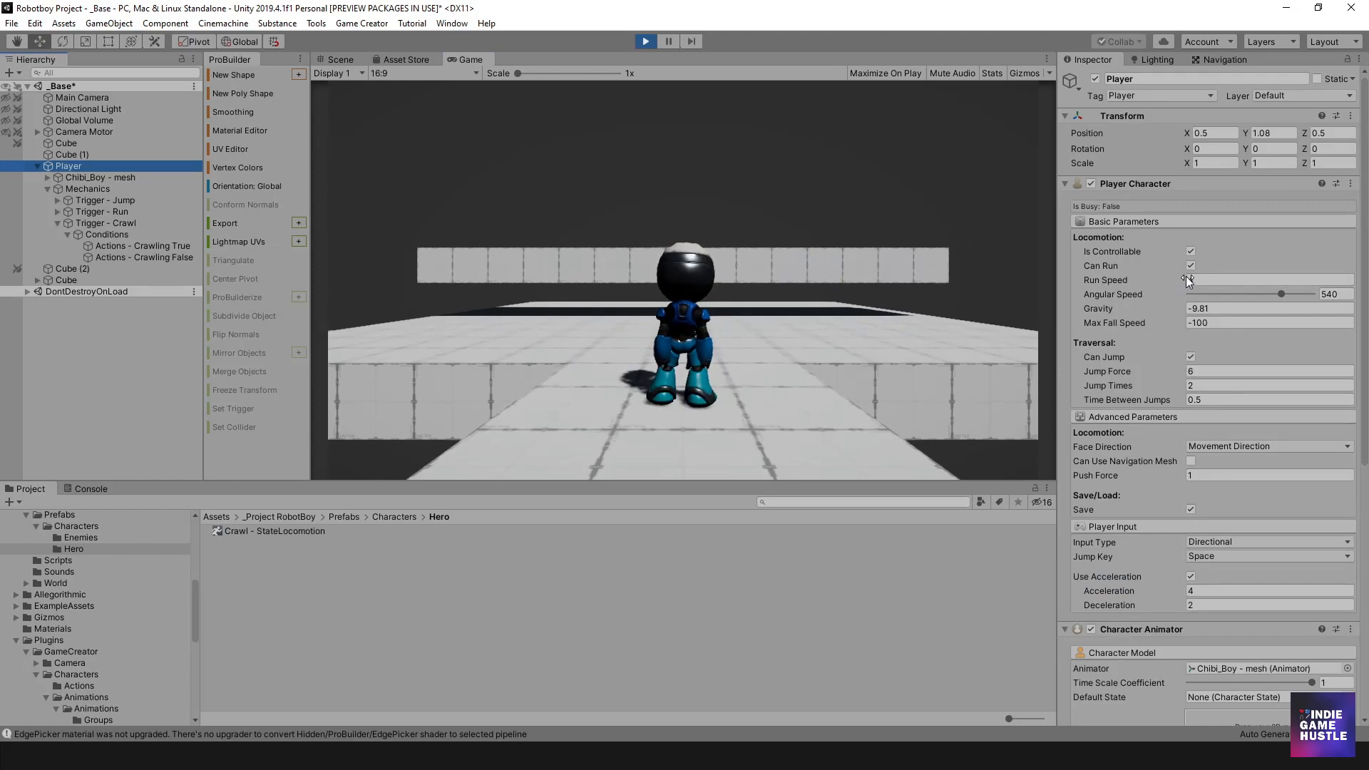
{"action": "left_click", "coordinate": [673, 449]}
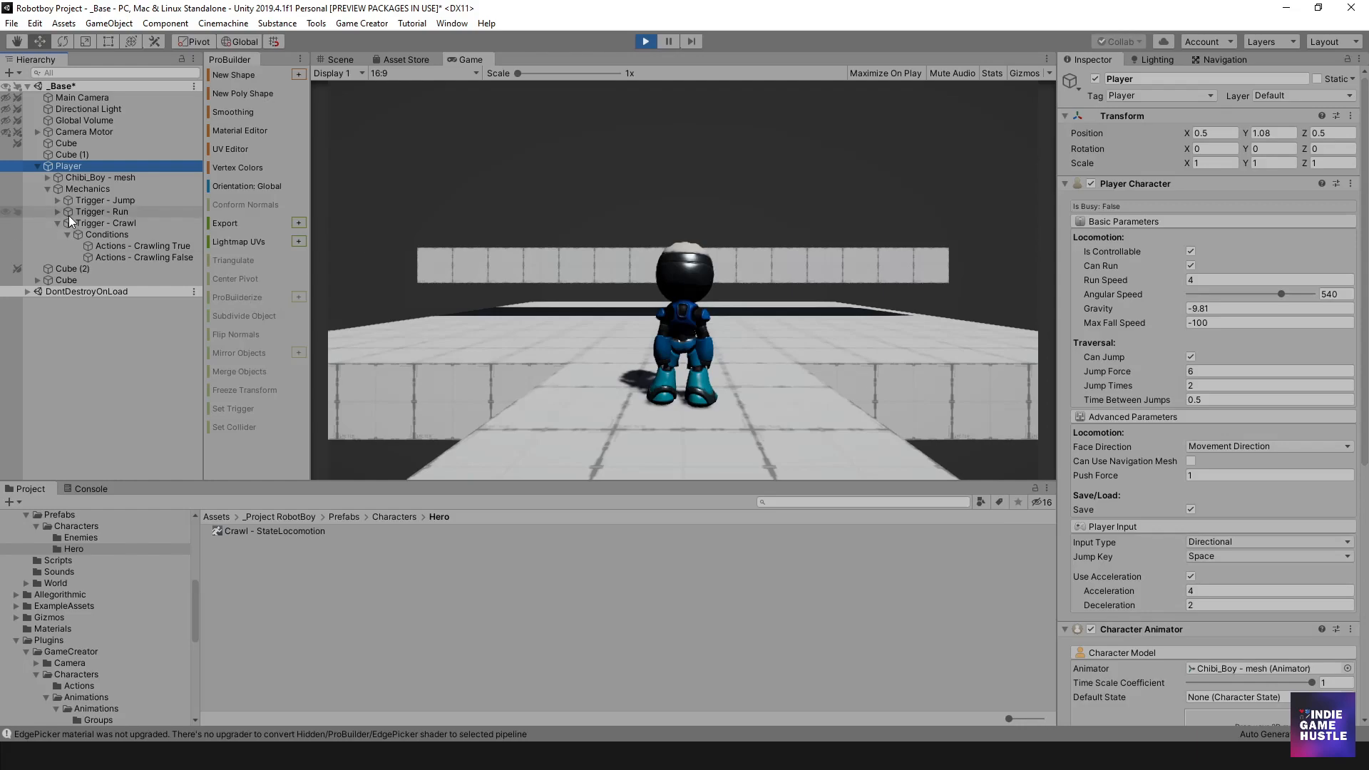
{"action": "left_click", "coordinate": [716, 268]}
{"action": "key", "text": "w"}
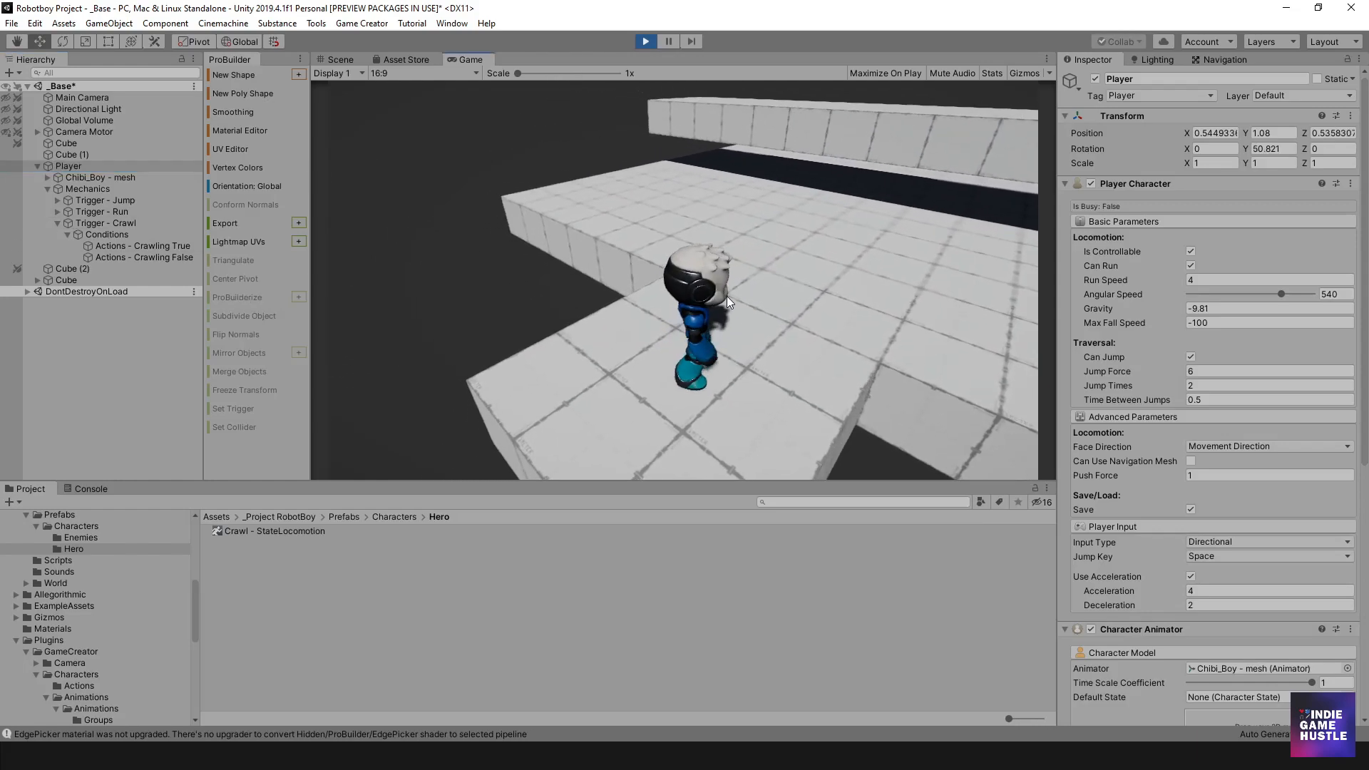
{"action": "key", "text": "d"}
{"action": "key", "text": "a"}
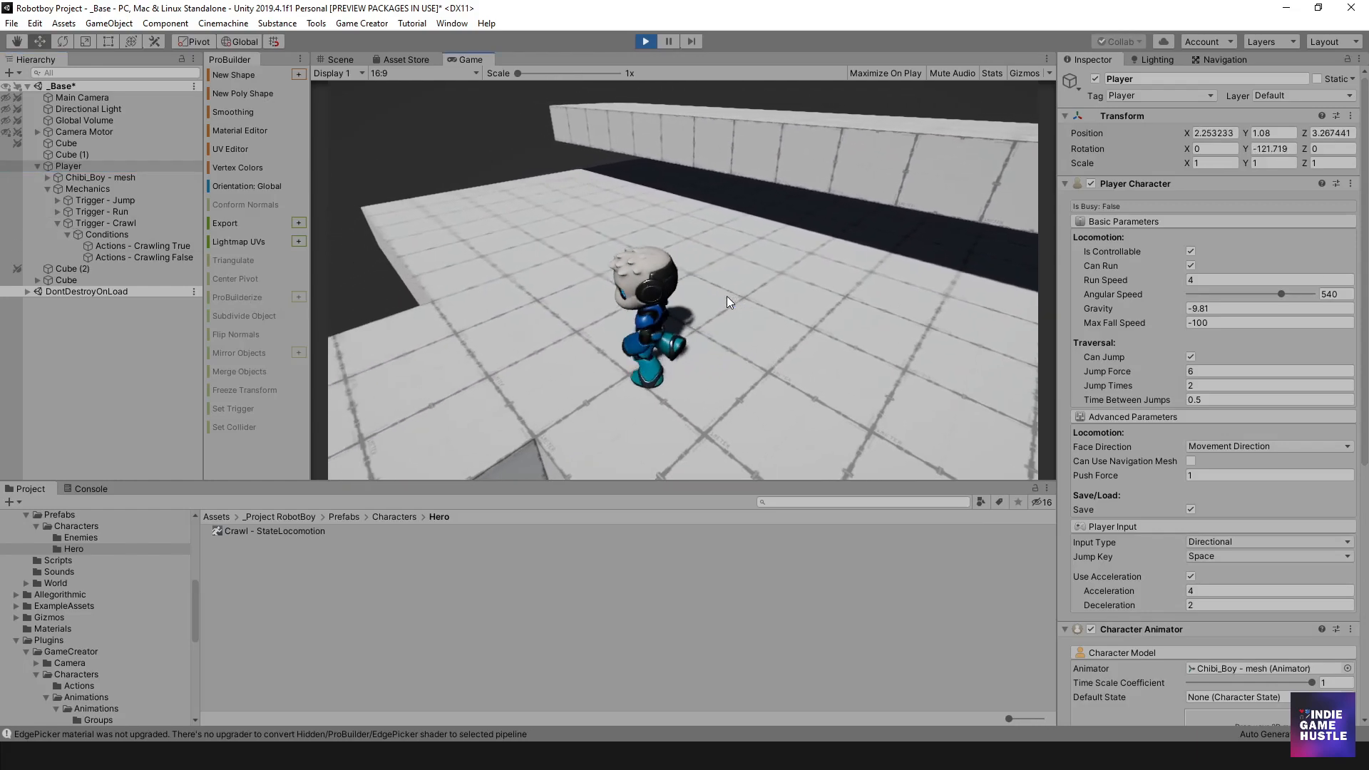
{"action": "key", "text": "w"}
{"action": "key", "text": "d"}
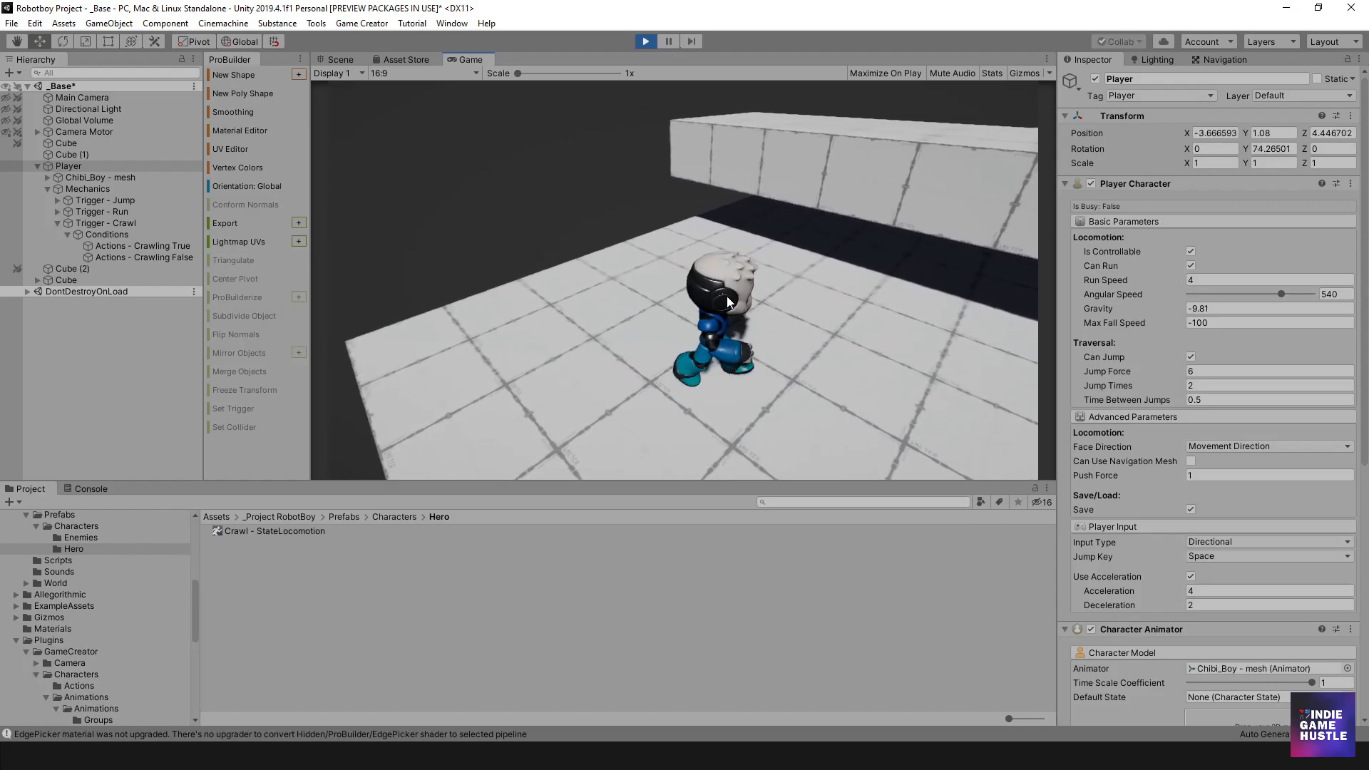
- Toggle crawling on and off while moving in front of the beam to compare the Player's Run Speed in each state
{"action": "key", "text": "c"}
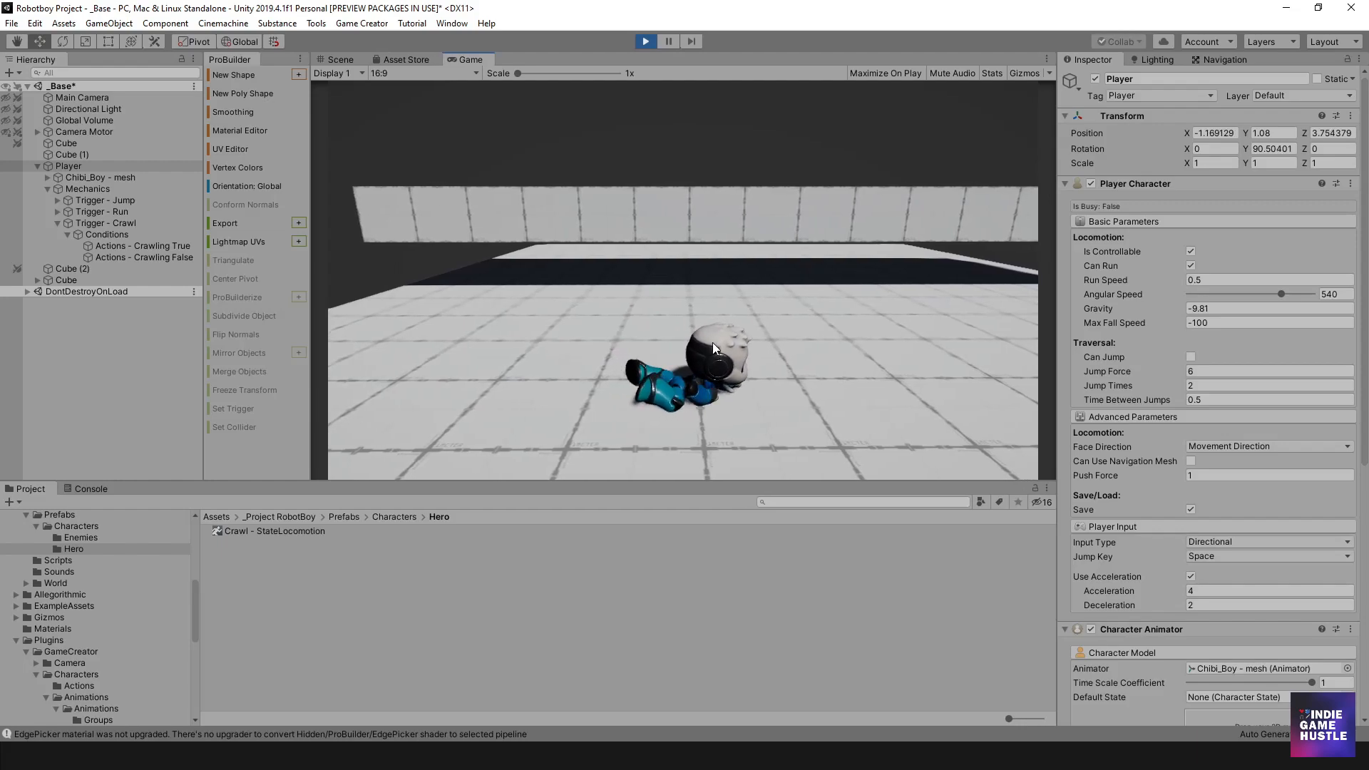
{"action": "key", "text": "w"}
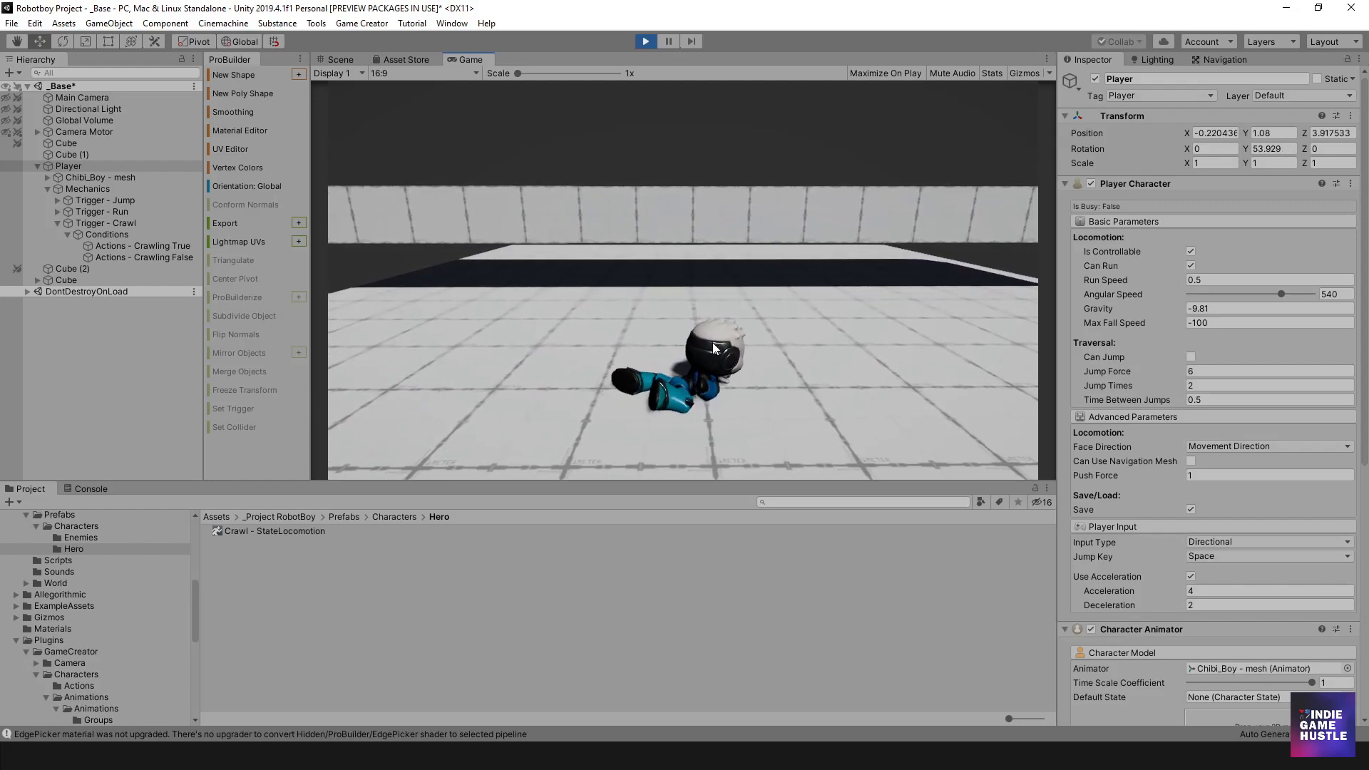
{"action": "key", "text": "c"}
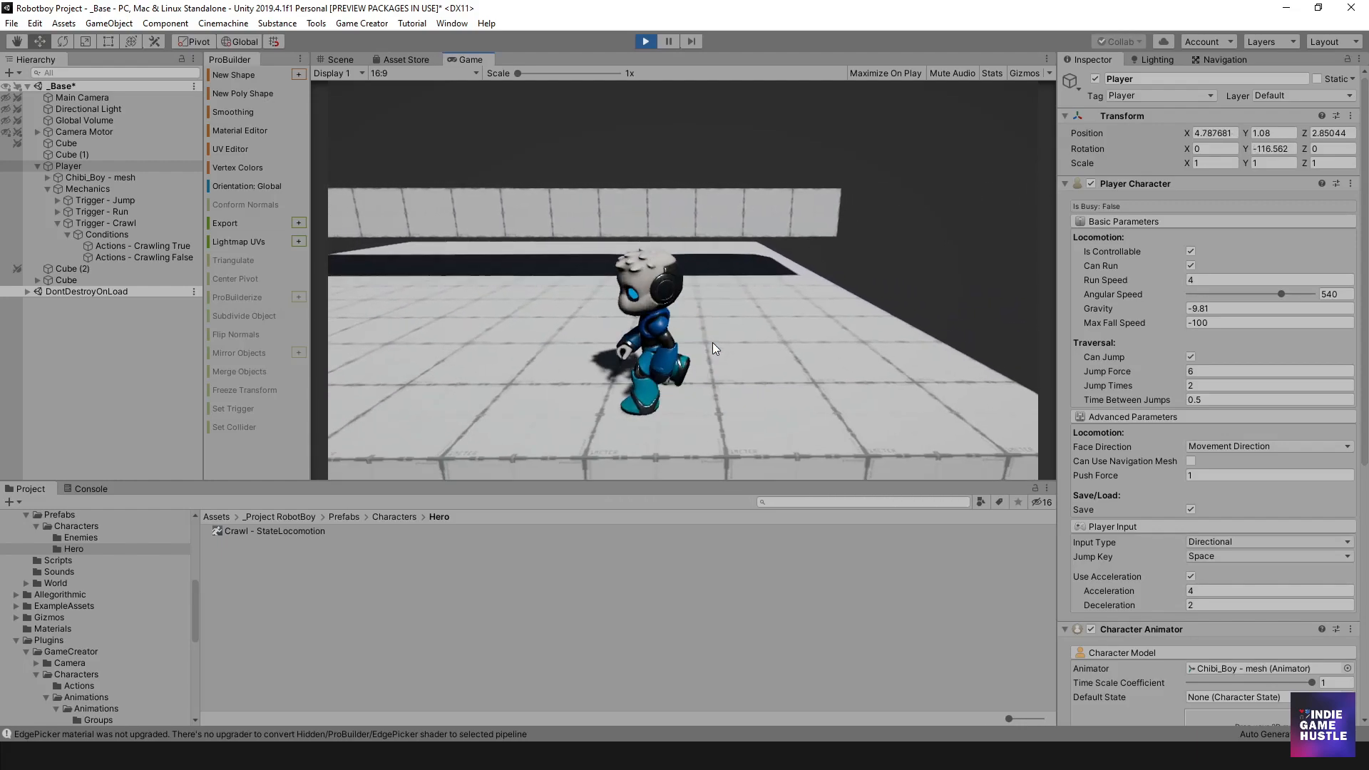
{"action": "key", "text": "c"}
{"action": "key", "text": "a"}
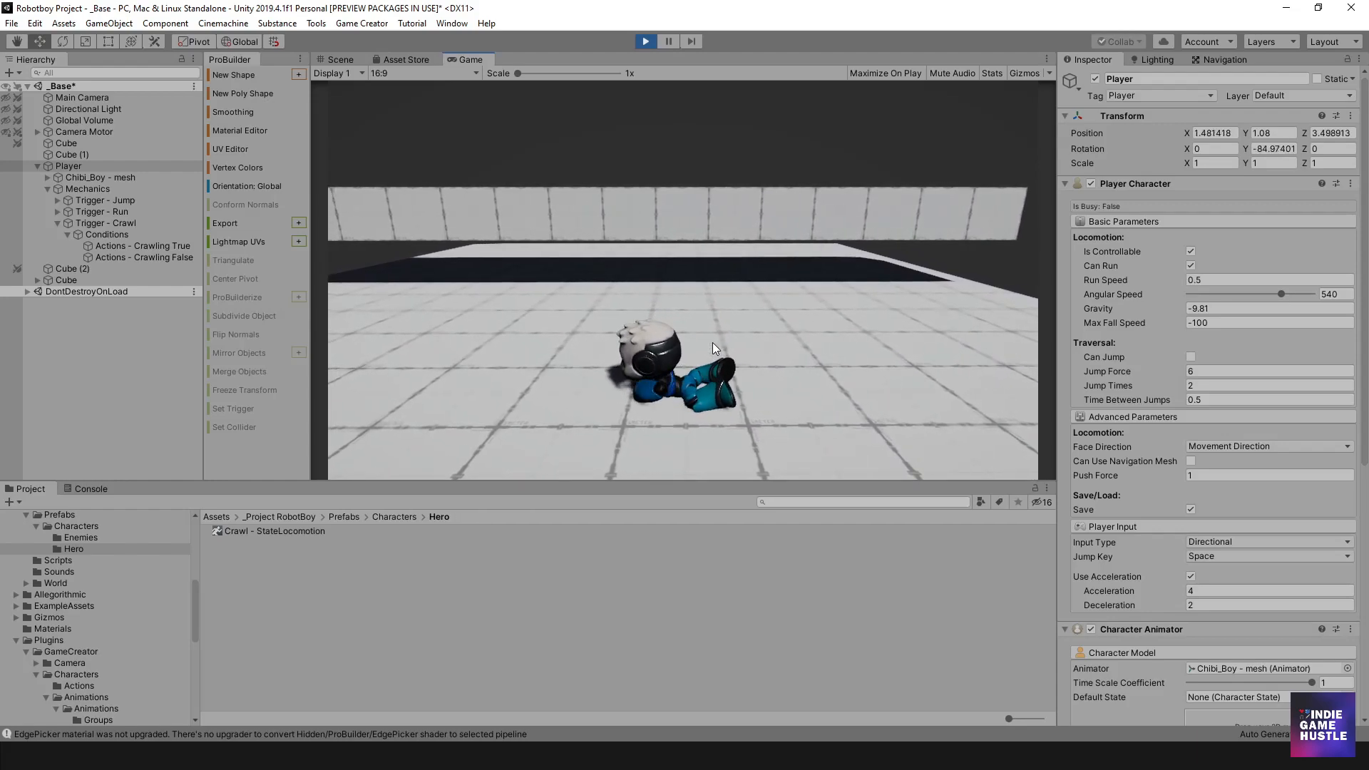
- Crawl the player under the beam and out the far side to examine the crawl speed and the crawl trigger's state
{"action": "key", "text": "w"}
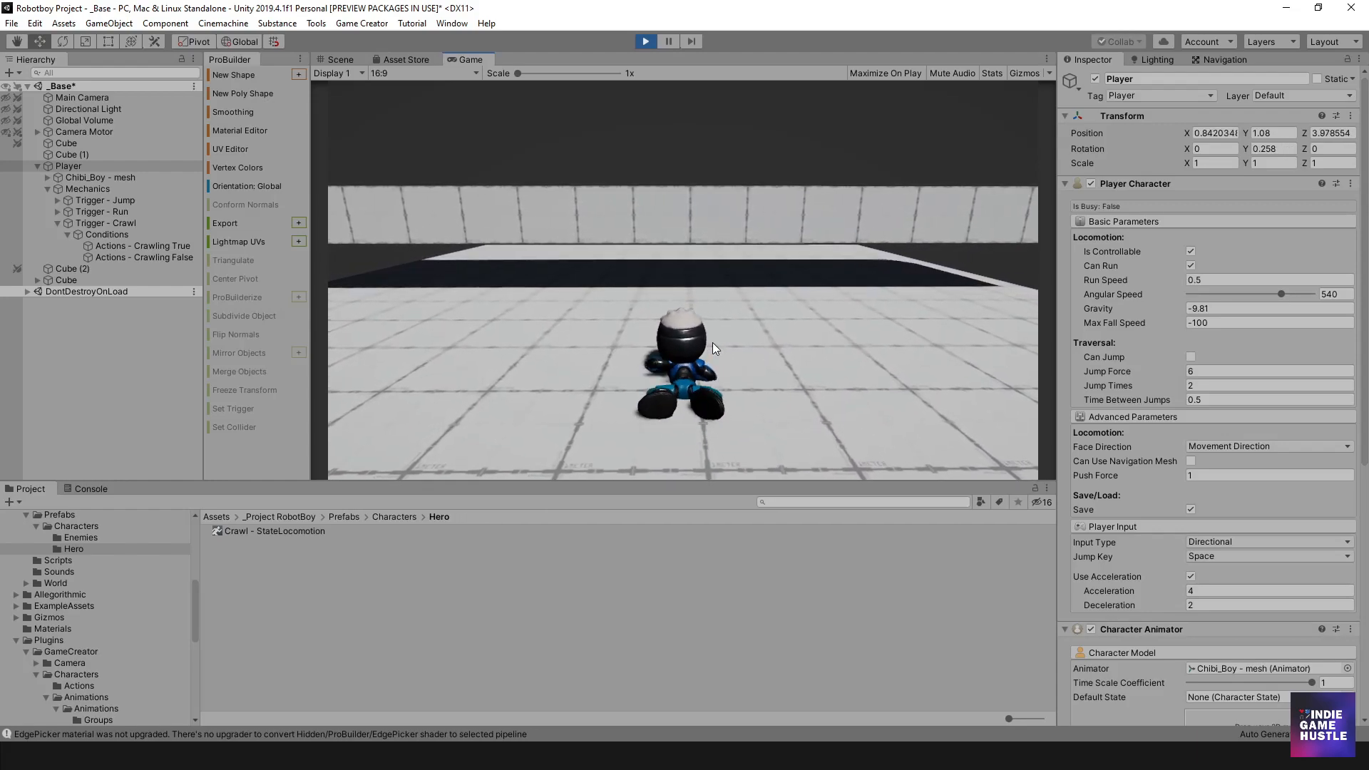
{"action": "key", "text": "d"}
{"action": "key", "text": "w"}
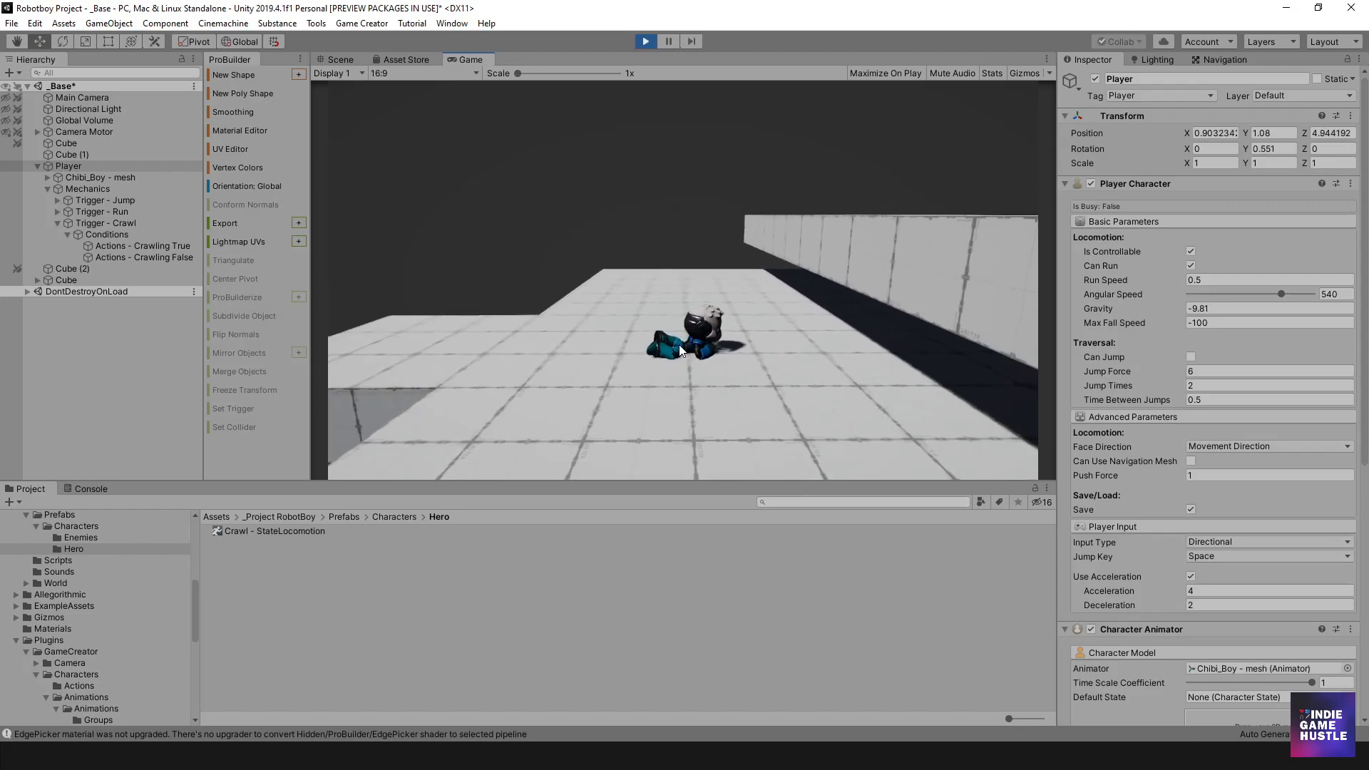
{"action": "key", "text": "d"}
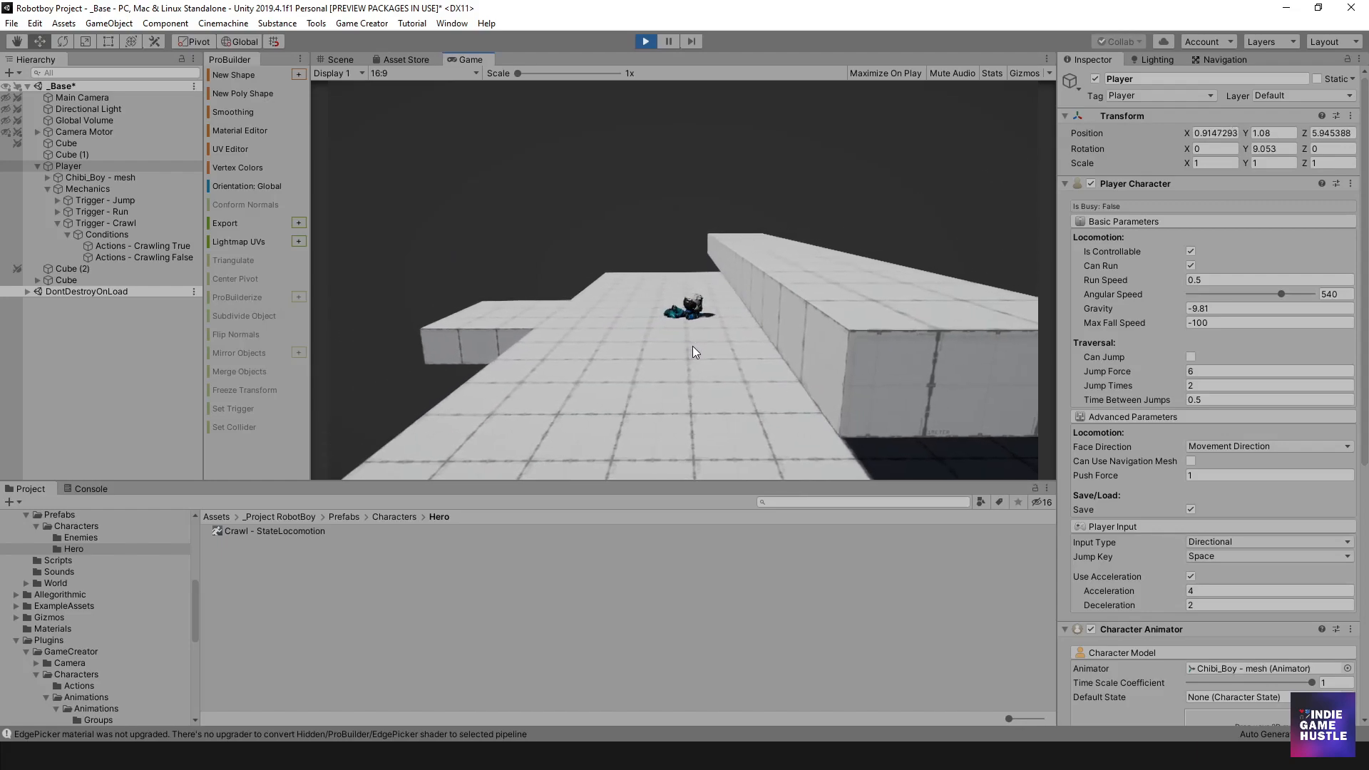
{"action": "key", "text": "w"}
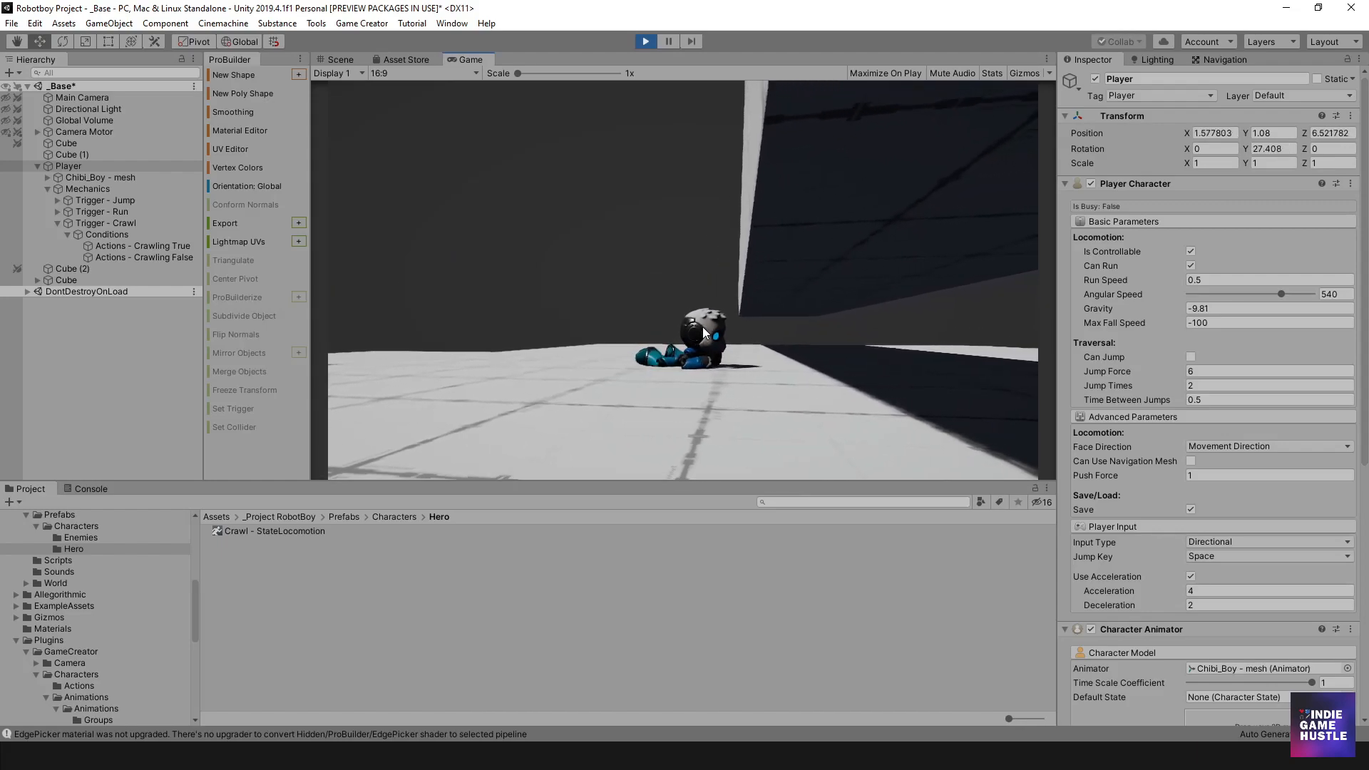
{"action": "key", "text": "w"}
{"action": "key", "text": "w"}
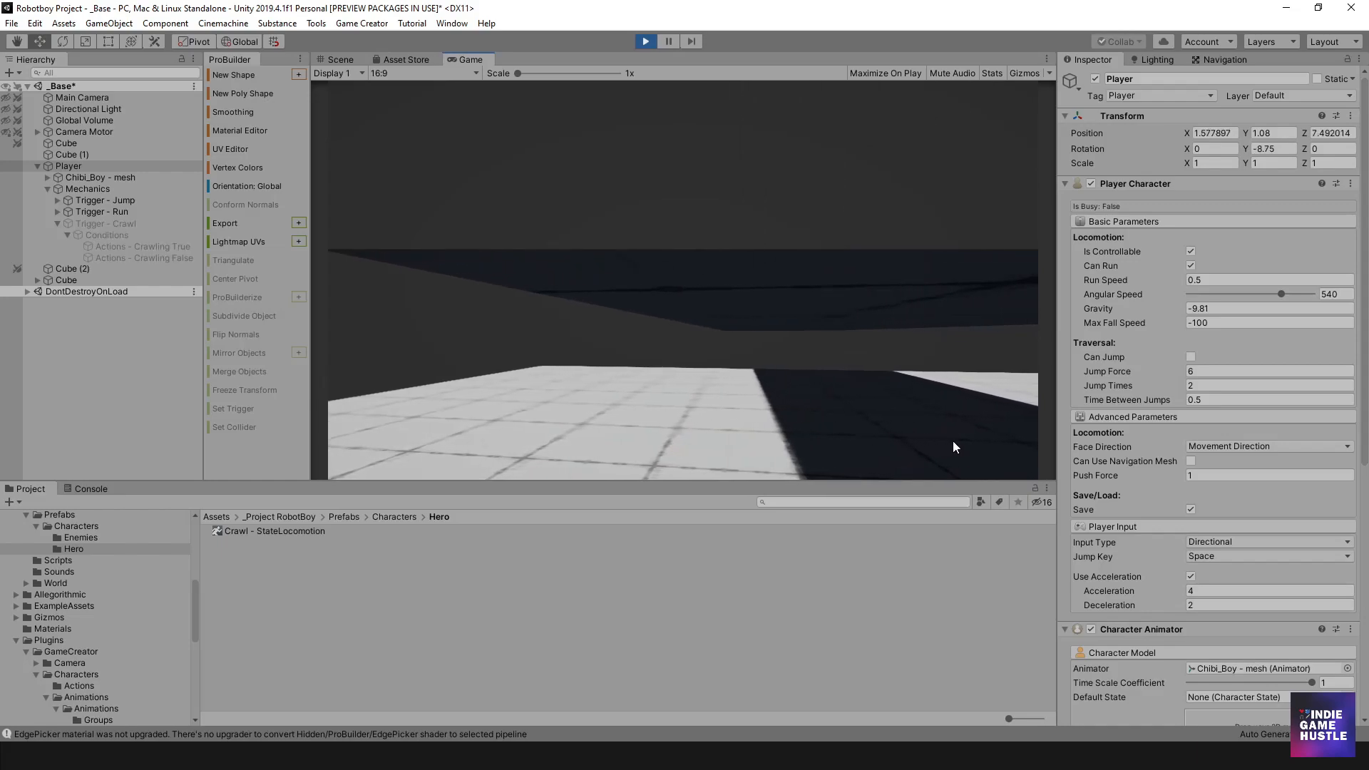
{"action": "key", "text": "w"}
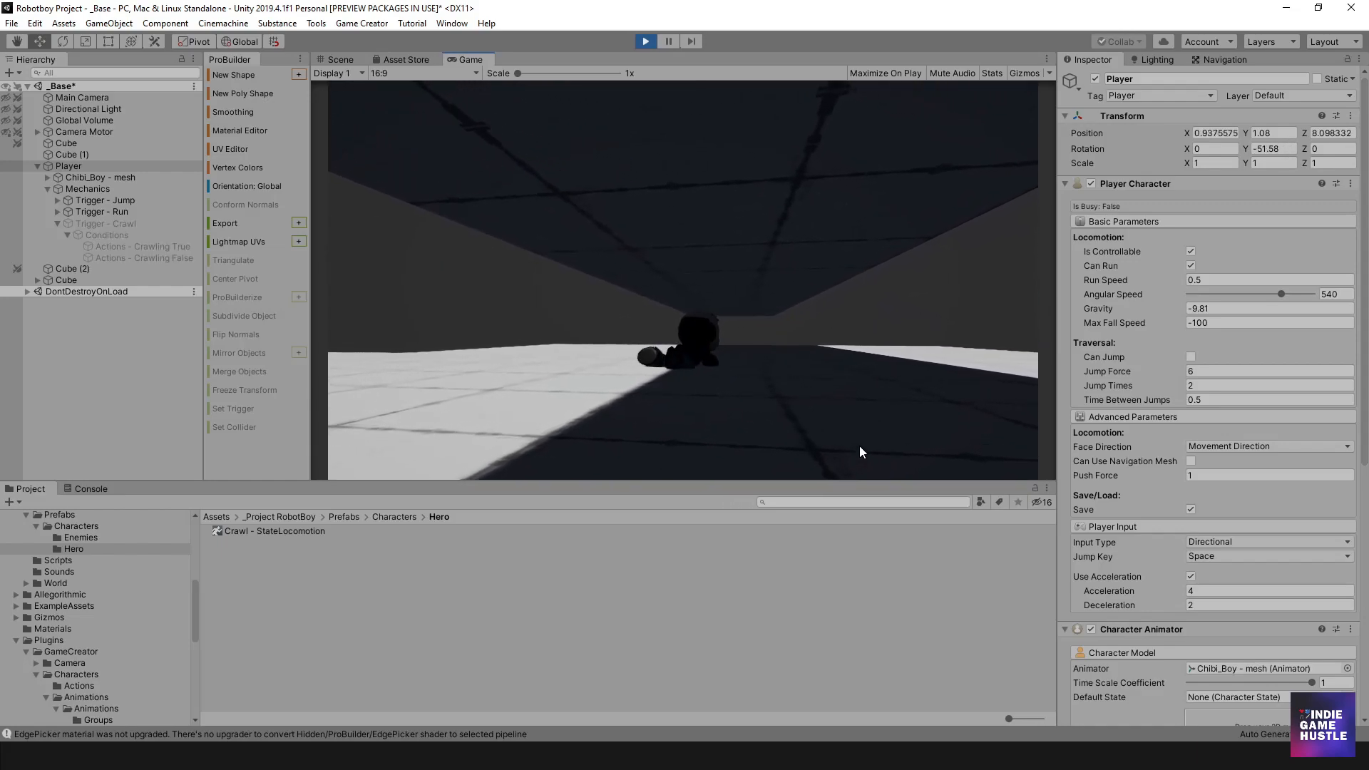
{"action": "key", "text": "w"}
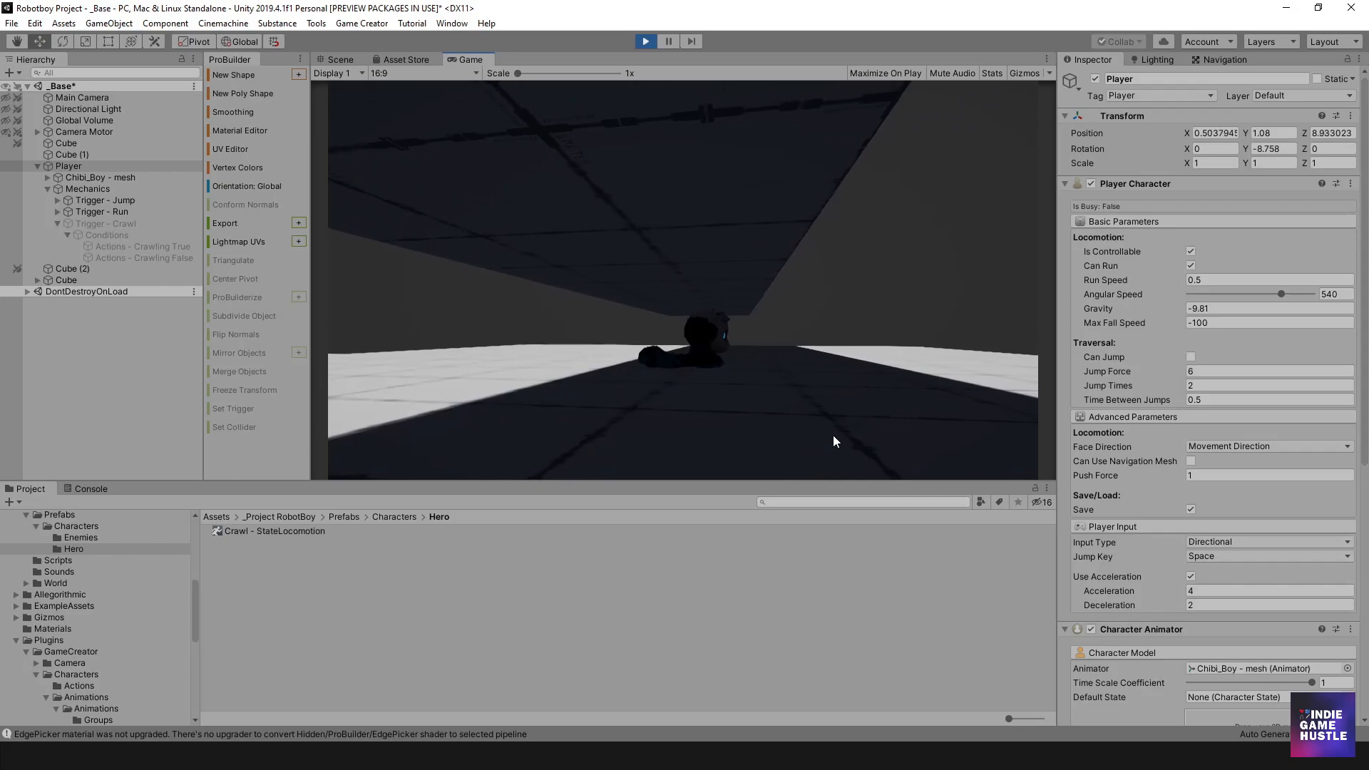
{"action": "key", "text": "w"}
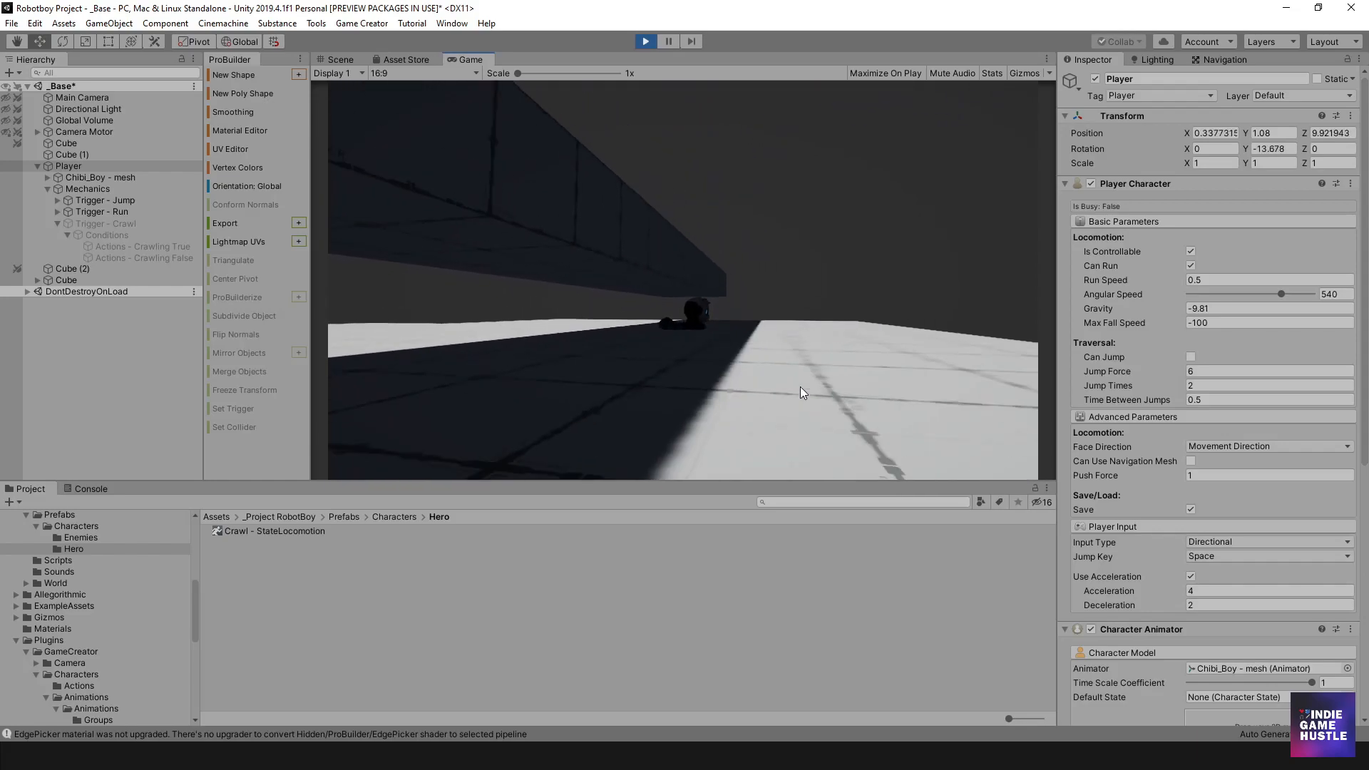
{"action": "key", "text": "w"}
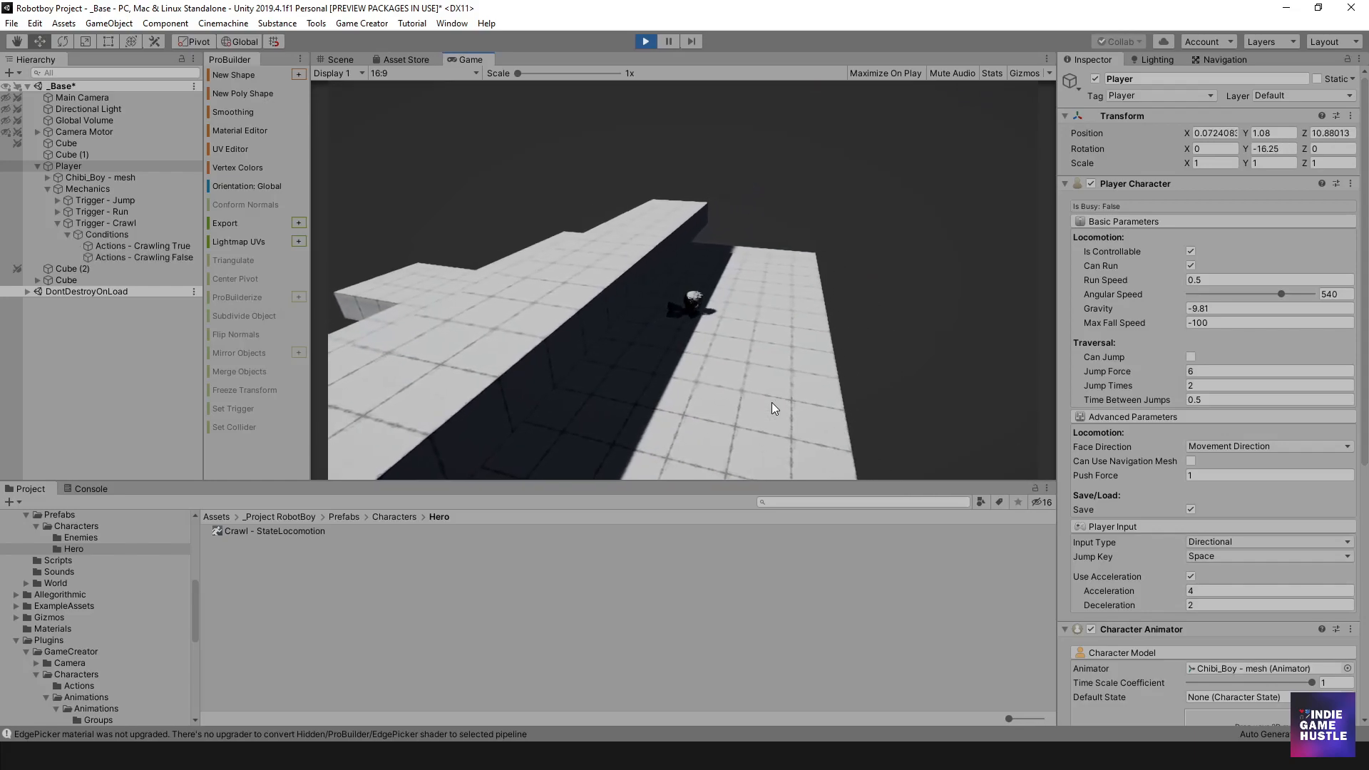
- Stand the player up, jump onto the beam and move along its top to test normal movement
{"action": "key", "text": "s"}
{"action": "key", "text": "space"}
{"action": "key", "text": "s"}
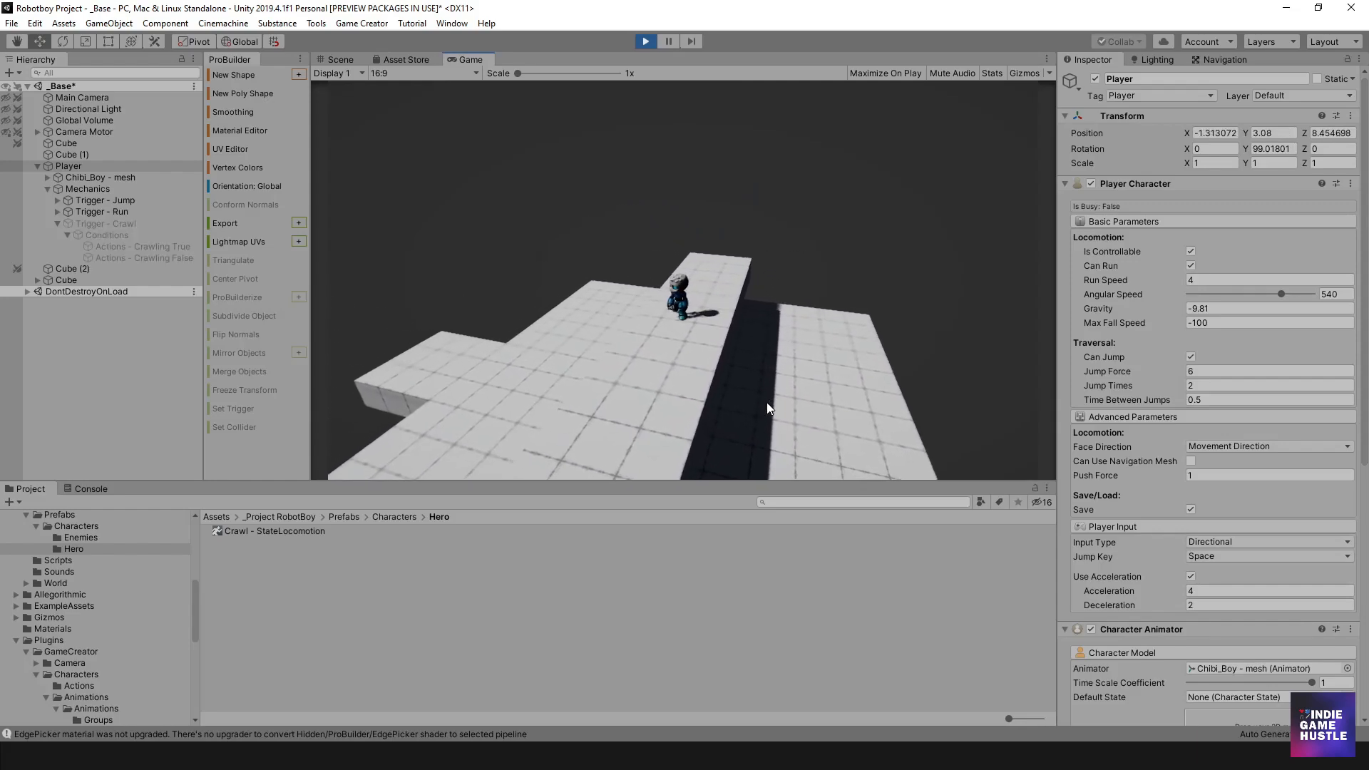
{"action": "key", "text": "d"}
{"action": "key", "text": "a"}
{"action": "key", "text": "w"}
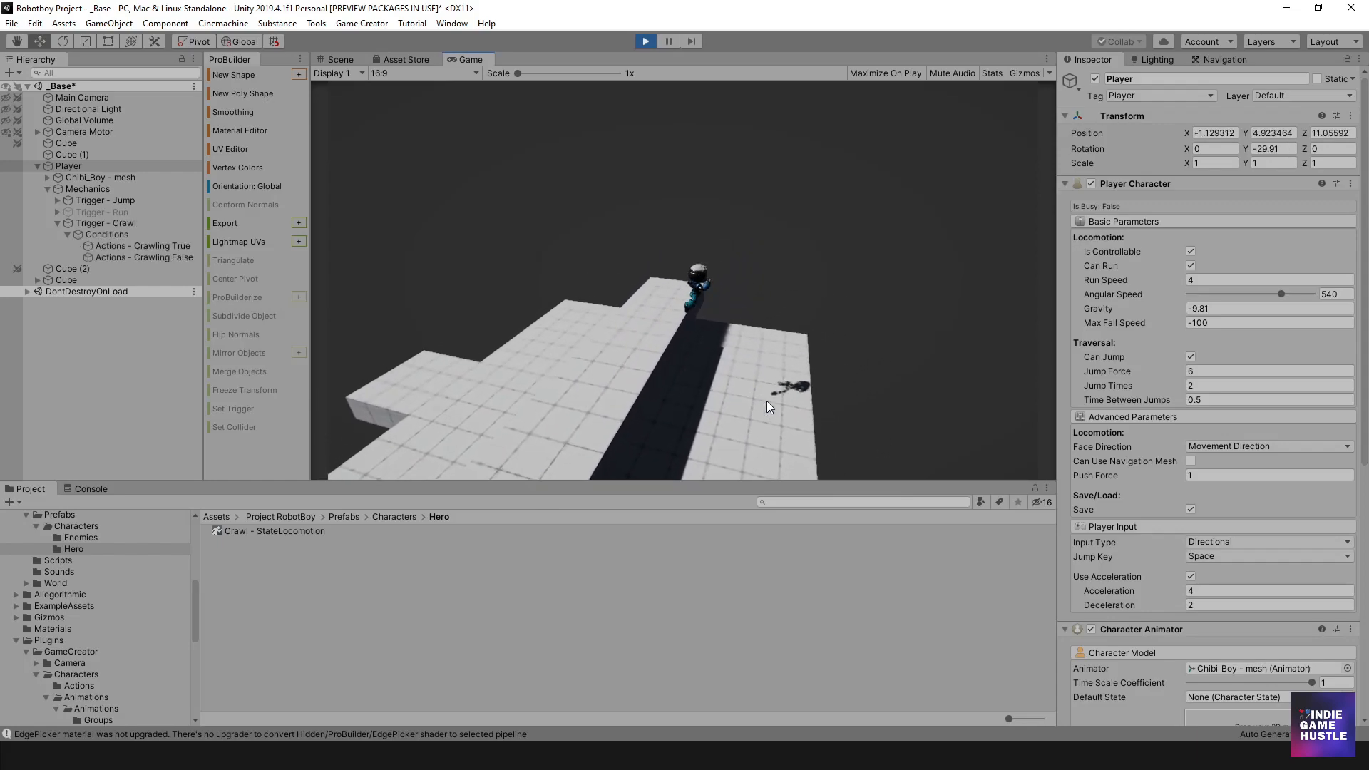
- Bring the player down behind the beam and switch crawling on and off there to check the Run Speed
{"action": "key", "text": "d"}
{"action": "key", "text": "s"}
{"action": "key", "text": "d"}
{"action": "key", "text": "c"}
{"action": "key", "text": "a"}
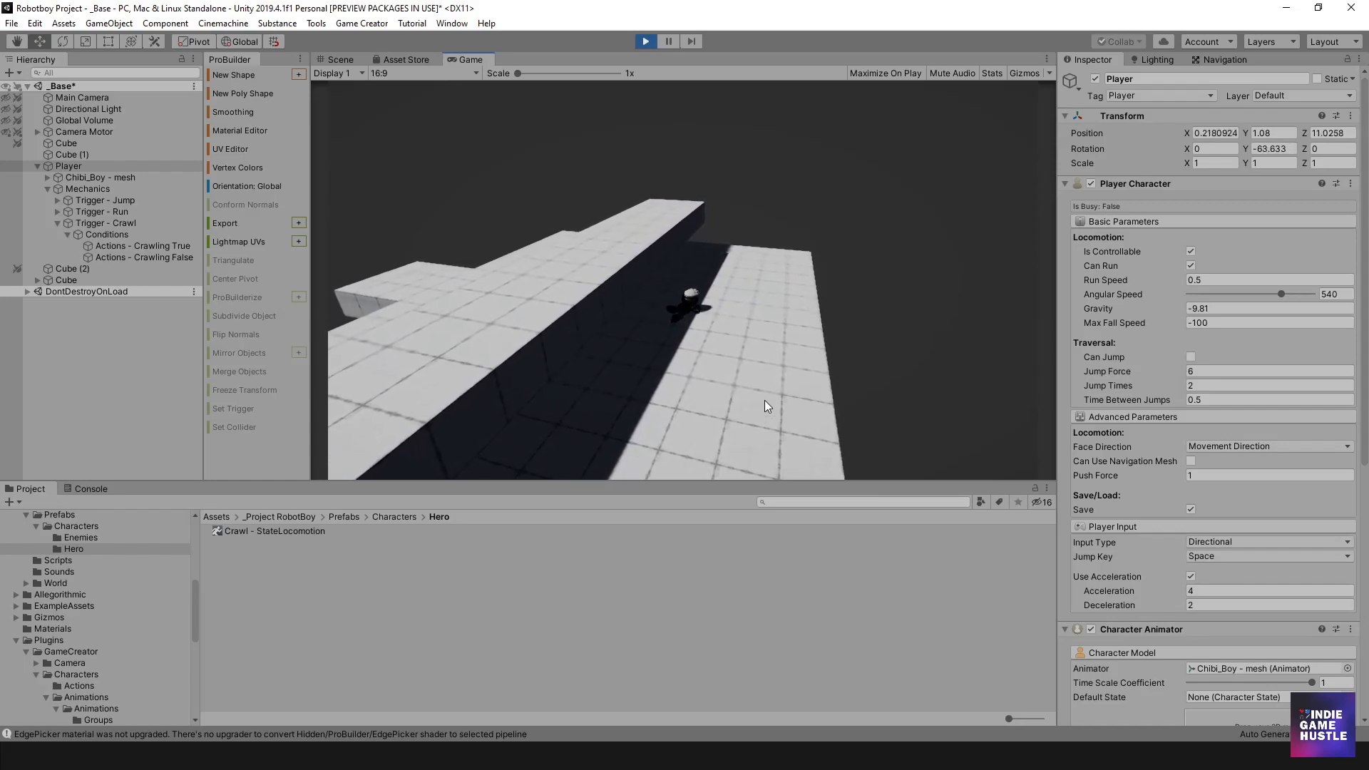
{"action": "key", "text": "c"}
{"action": "key", "text": "a"}
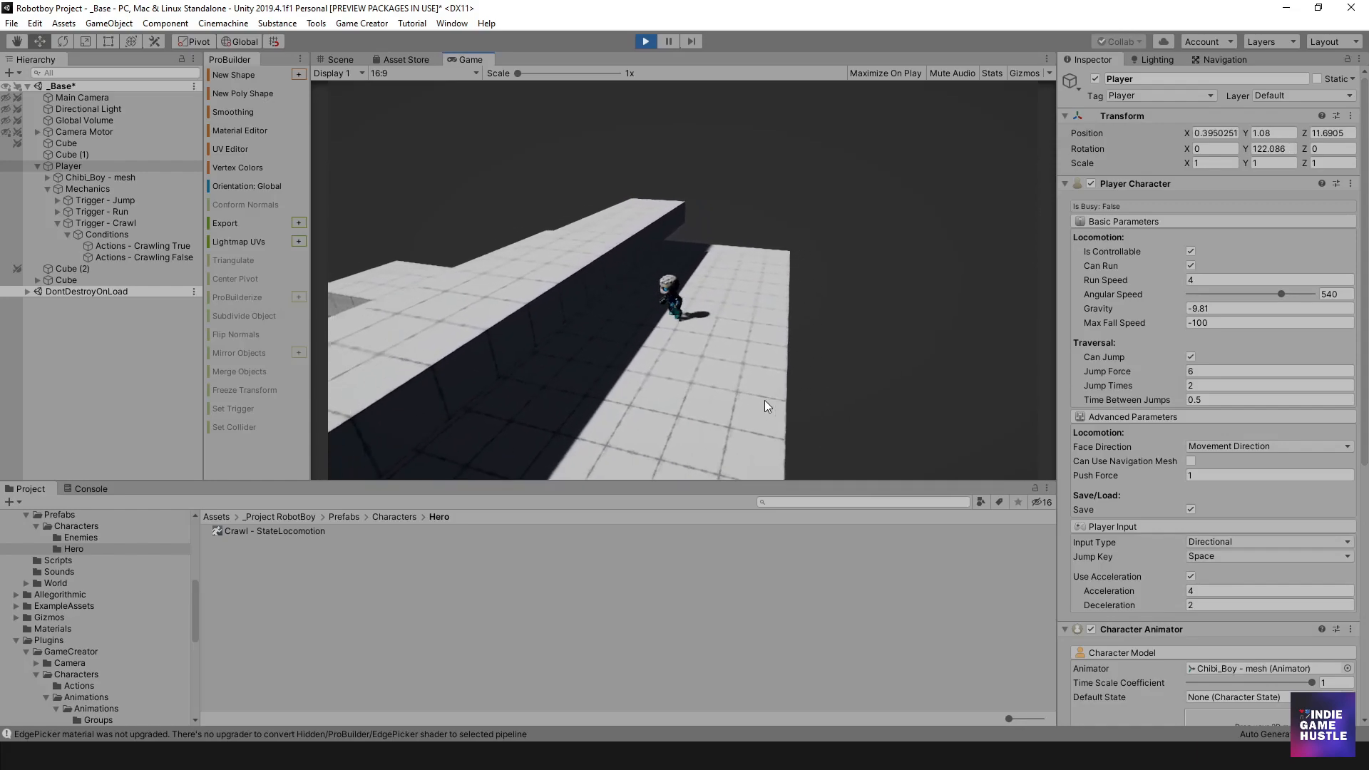
- Jump the player back onto the beam, jump repeatedly on top, and leap off toward the front of the platform
{"action": "key", "text": "space"}
{"action": "key", "text": "w"}
{"action": "key", "text": "s"}
{"action": "key", "text": "w"}
{"action": "key", "text": "space"}
{"action": "key", "text": "d"}
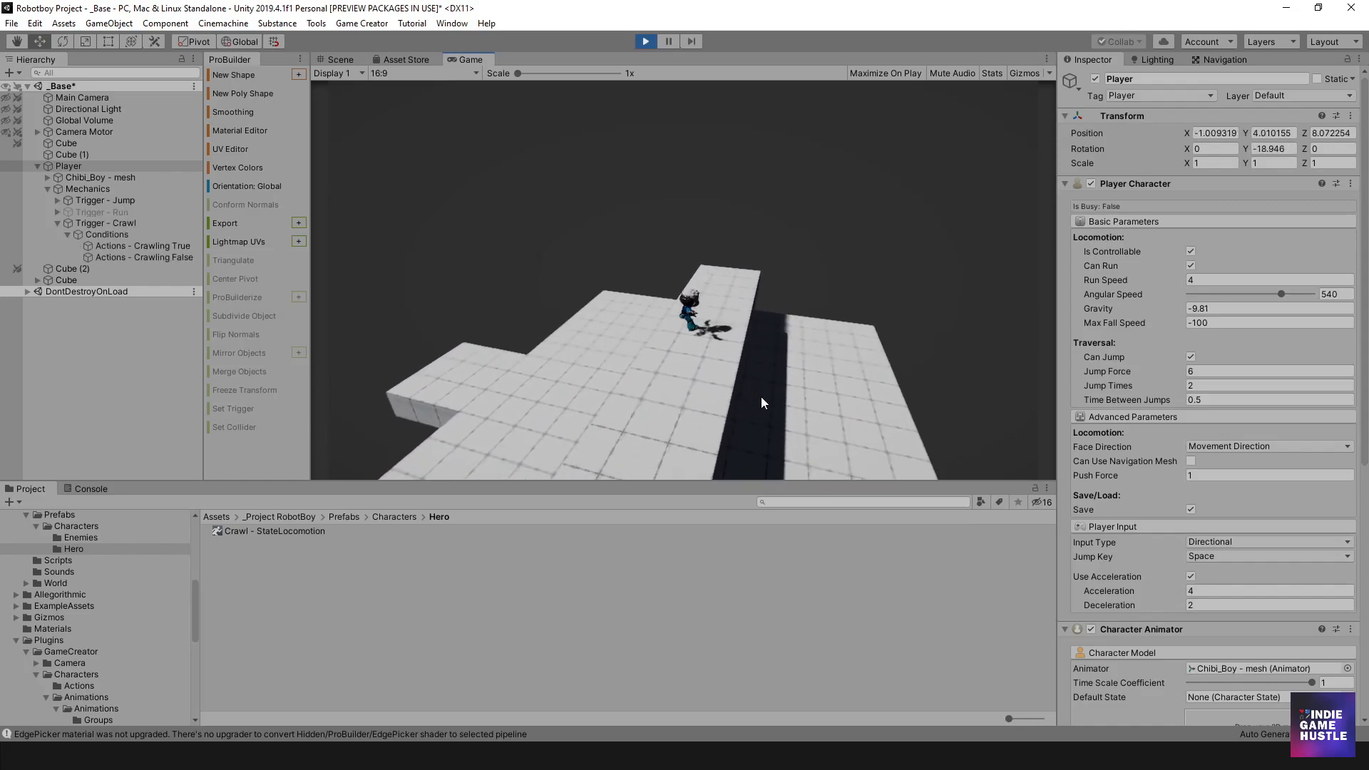
{"action": "key", "text": "space"}
{"action": "key", "text": "space"}
{"action": "key", "text": "space"}
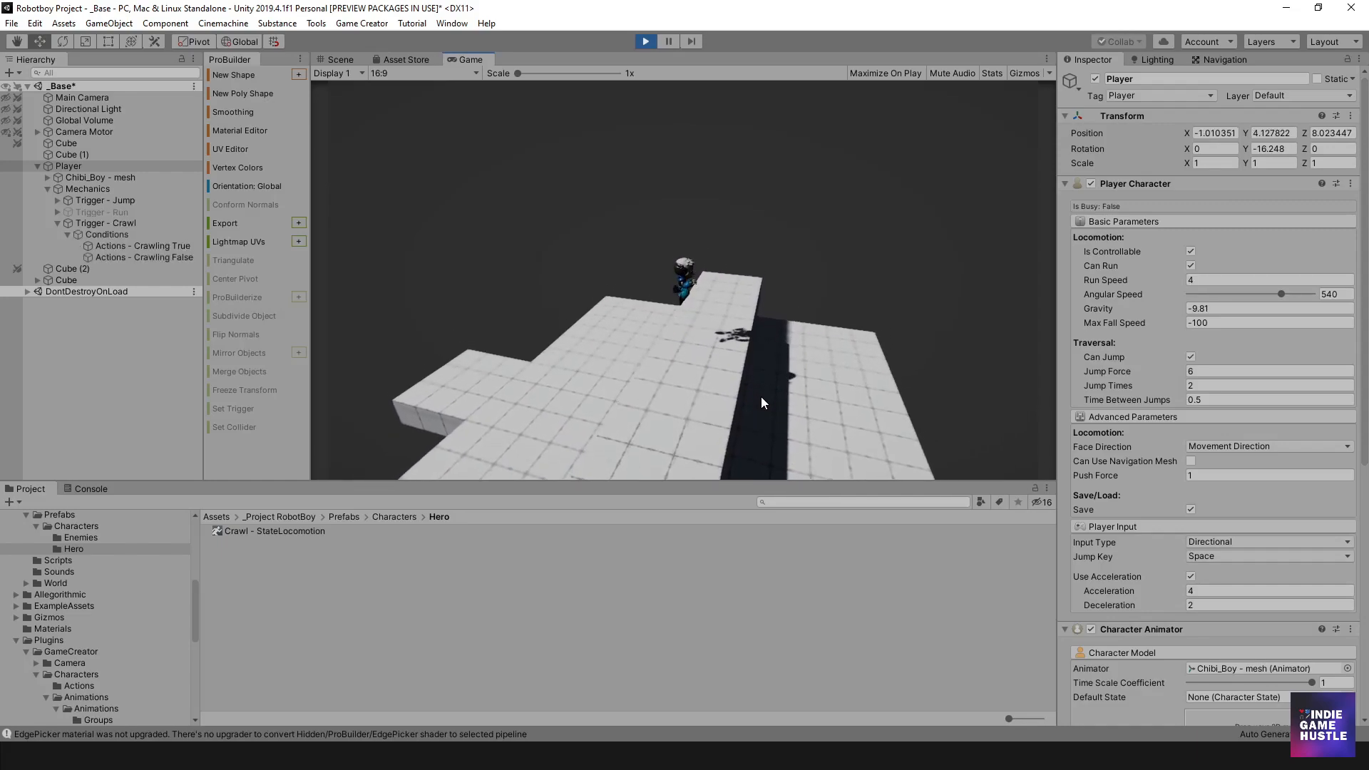
{"action": "key", "text": "s"}
{"action": "key", "text": "space"}
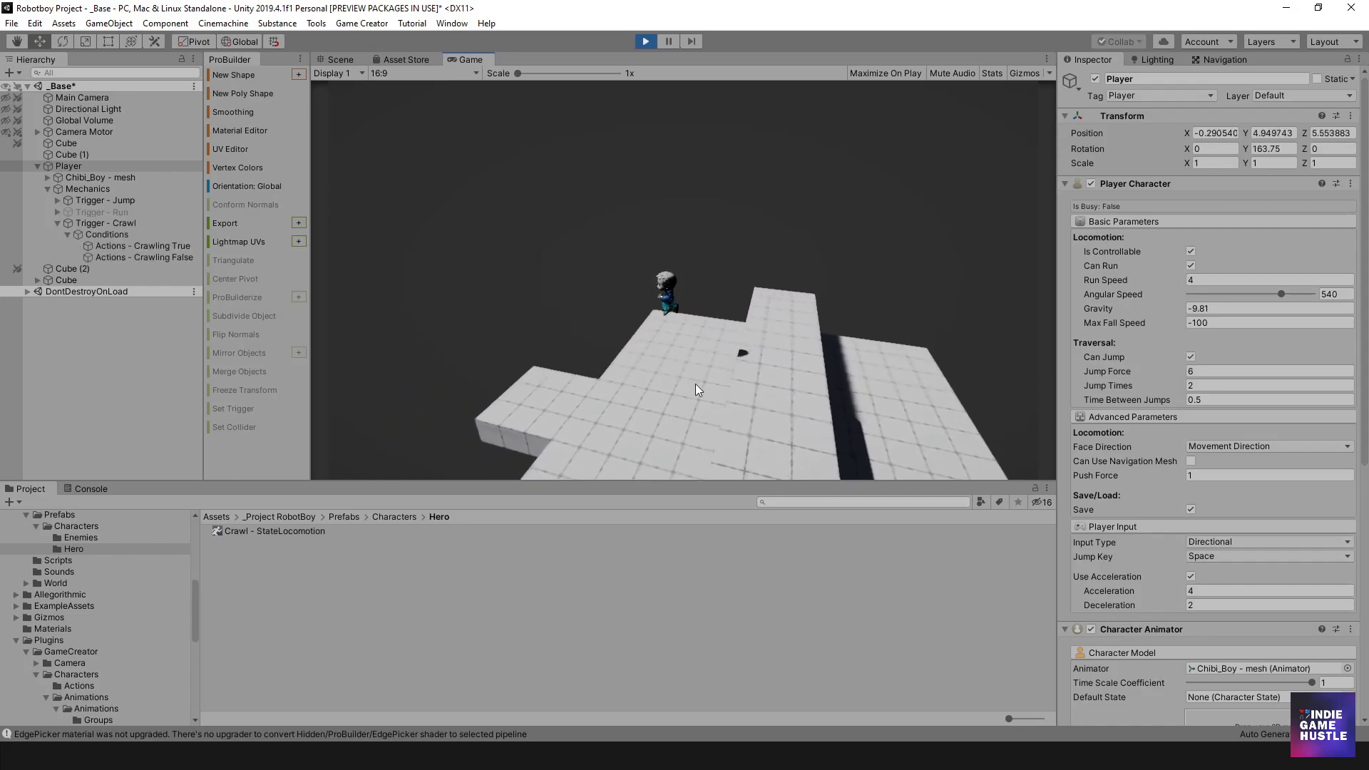
- Toggle crawling while moving the player back and forth in front of the beam to examine how its speed and animation switch
{"action": "key", "text": "d"}
{"action": "key", "text": "c"}
{"action": "key", "text": "d"}
{"action": "key", "text": "d"}
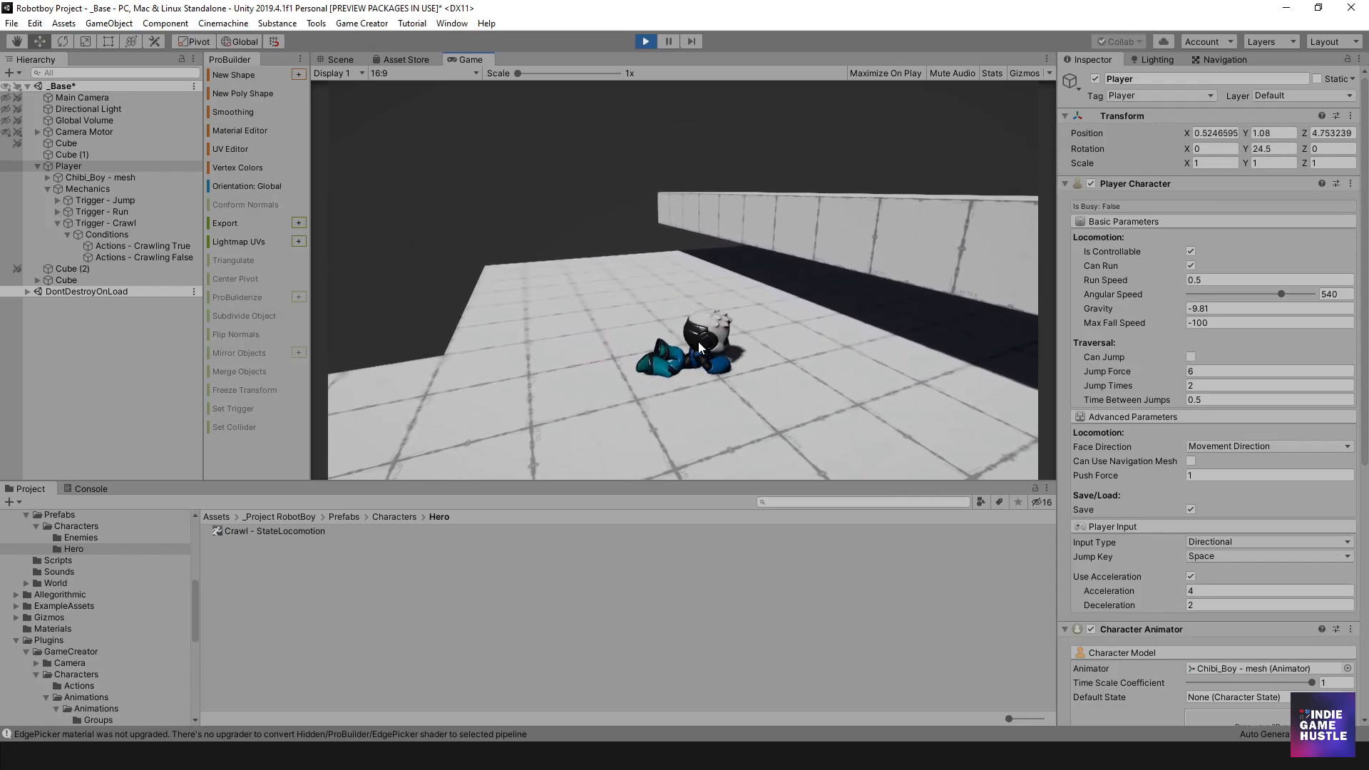
{"action": "key", "text": "d"}
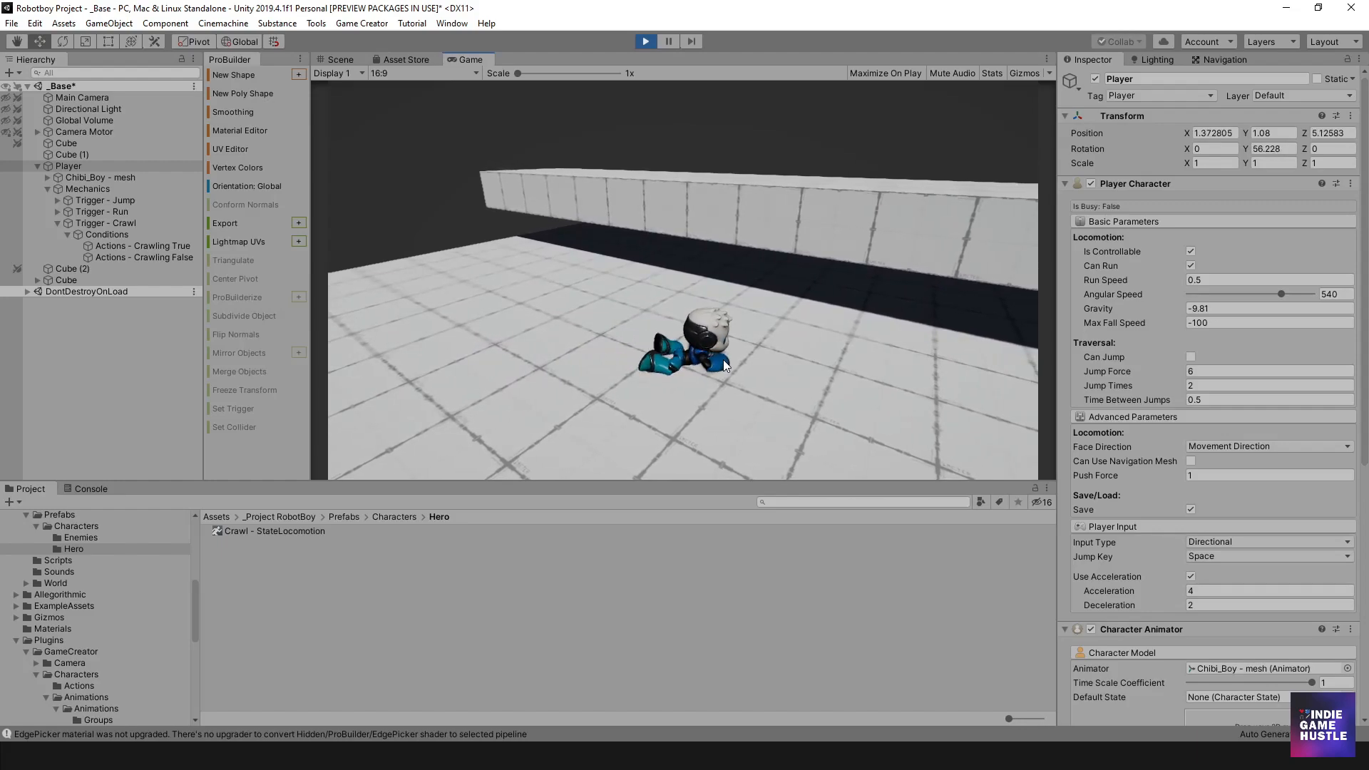
{"action": "key", "text": "d"}
{"action": "key", "text": "a"}
{"action": "key", "text": "w"}
{"action": "key", "text": "a"}
{"action": "key", "text": "a"}
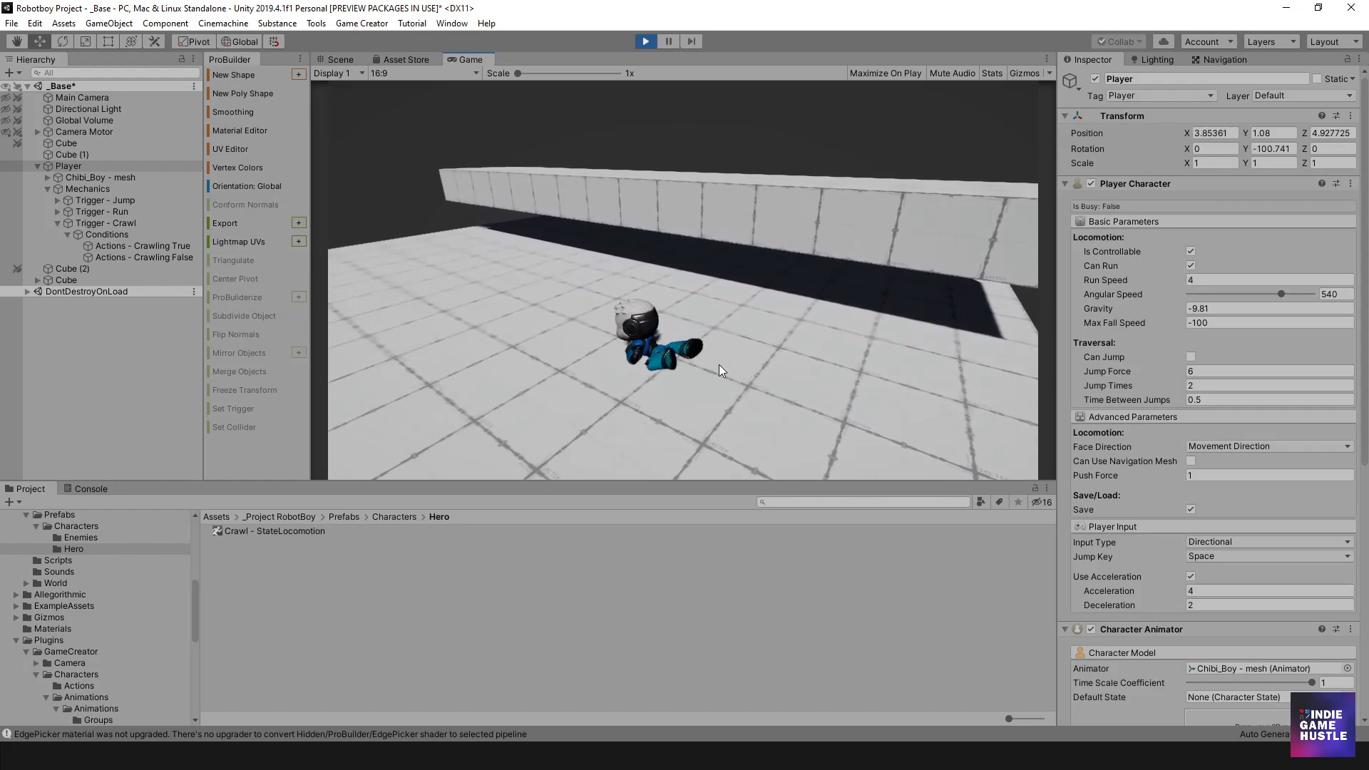
{"action": "key", "text": "s"}
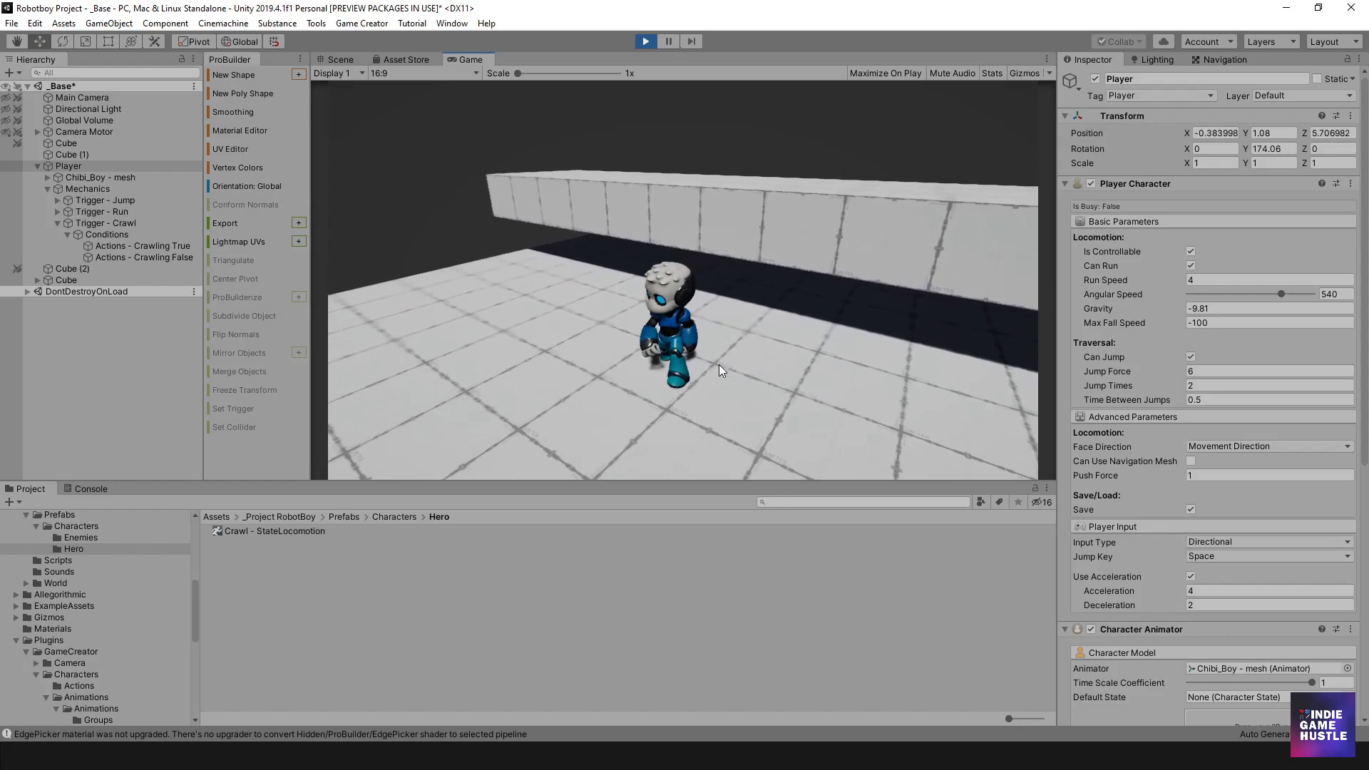
{"action": "key", "text": "c"}
{"action": "key", "text": "d"}
{"action": "key", "text": "d"}
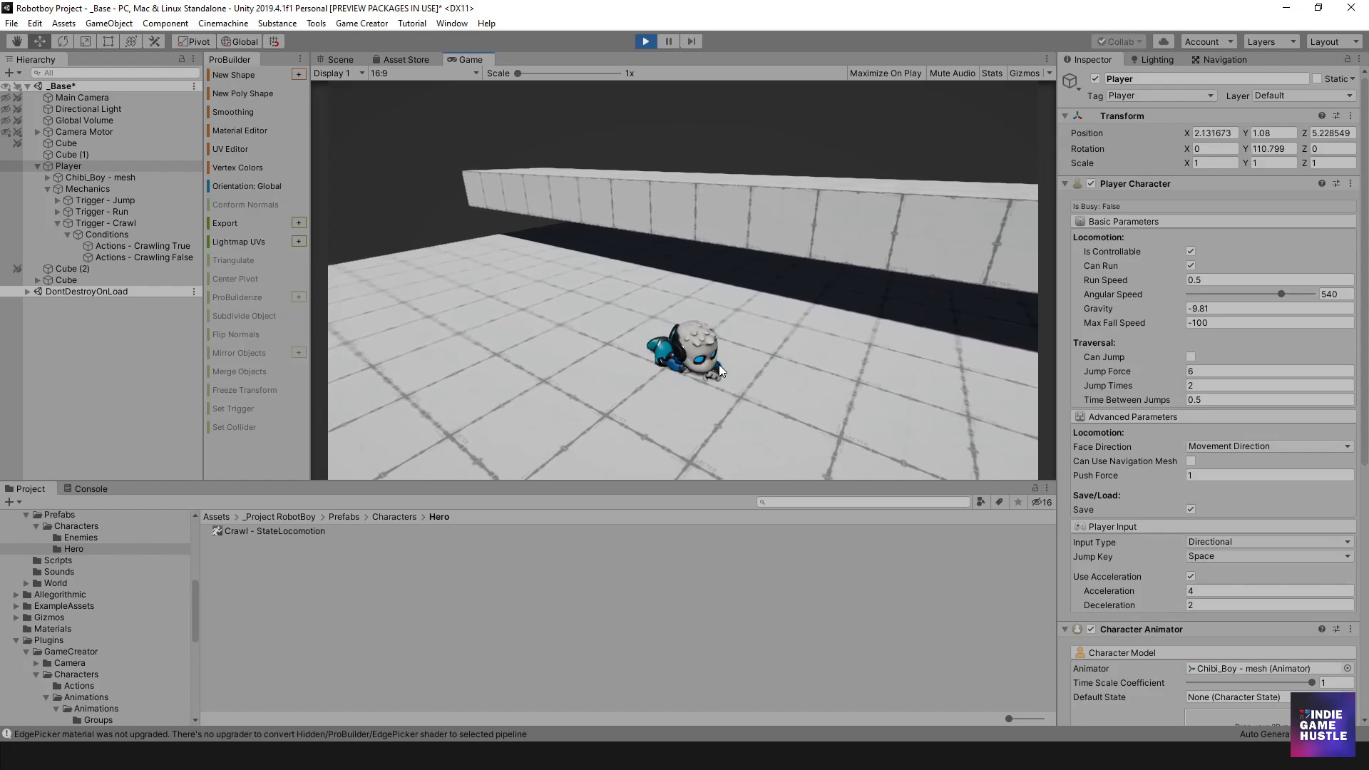
- Move the crawling player toward and under the beam while using the run trigger to test its effect on Run Speed
{"action": "key", "text": "a"}
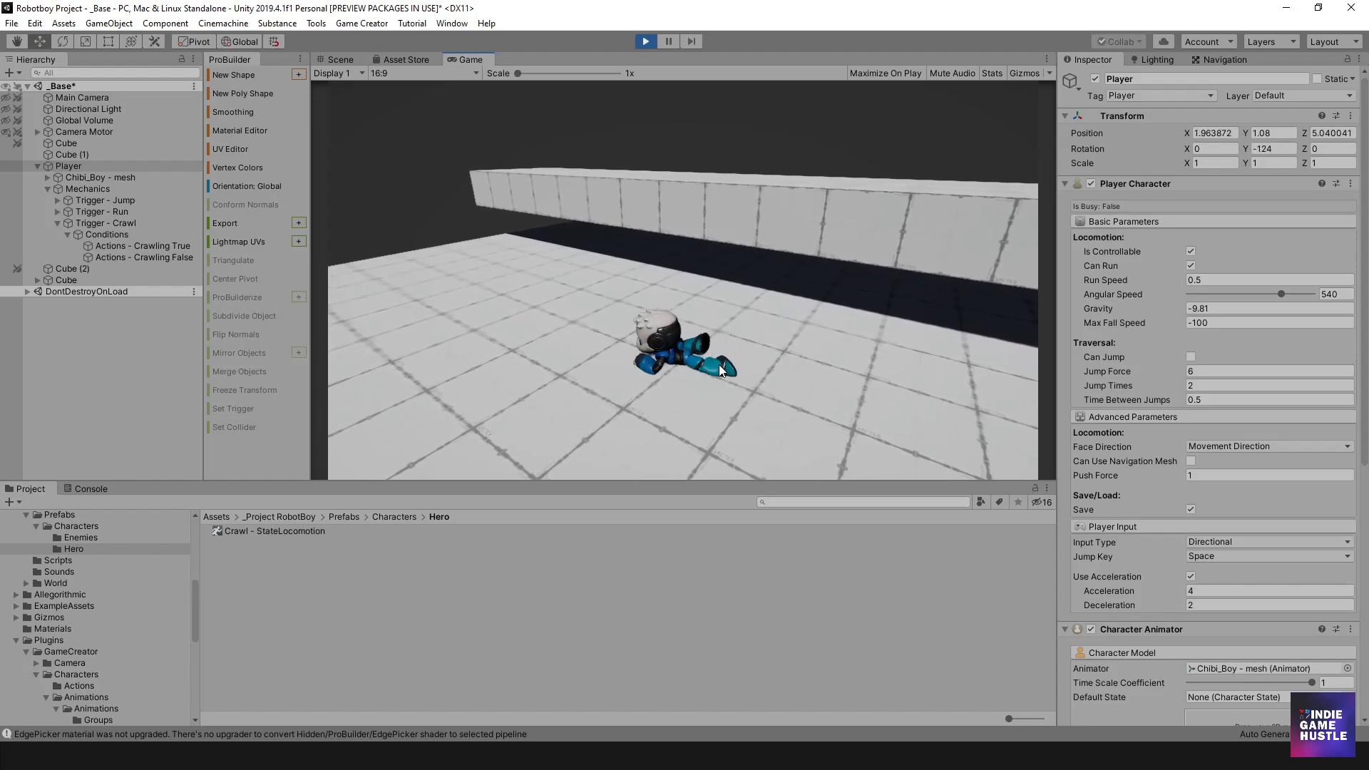
{"action": "key", "text": "shift"}
{"action": "key", "text": "w"}
{"action": "key", "text": "d"}
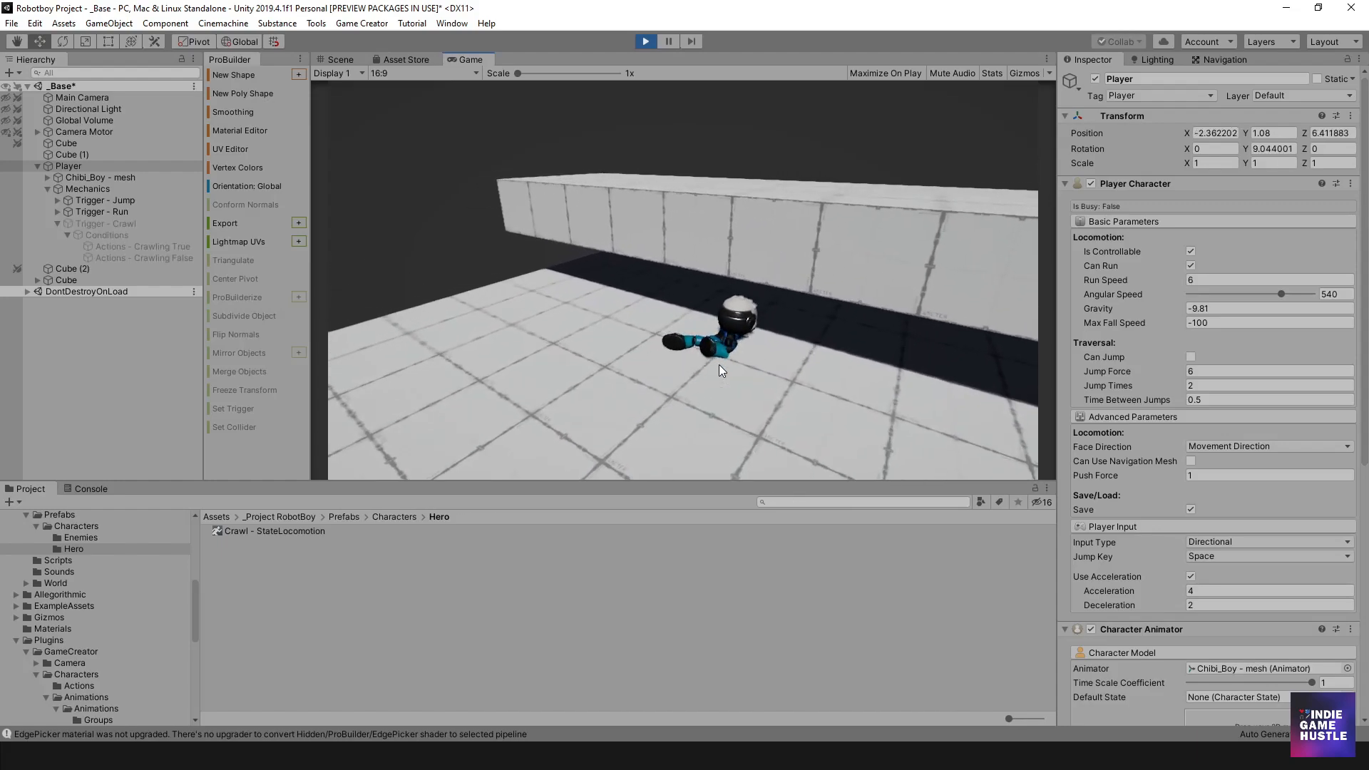
{"action": "key", "text": "a"}
{"action": "key", "text": "s"}
{"action": "key", "text": "d"}
{"action": "key", "text": "w"}
{"action": "key", "text": "s"}
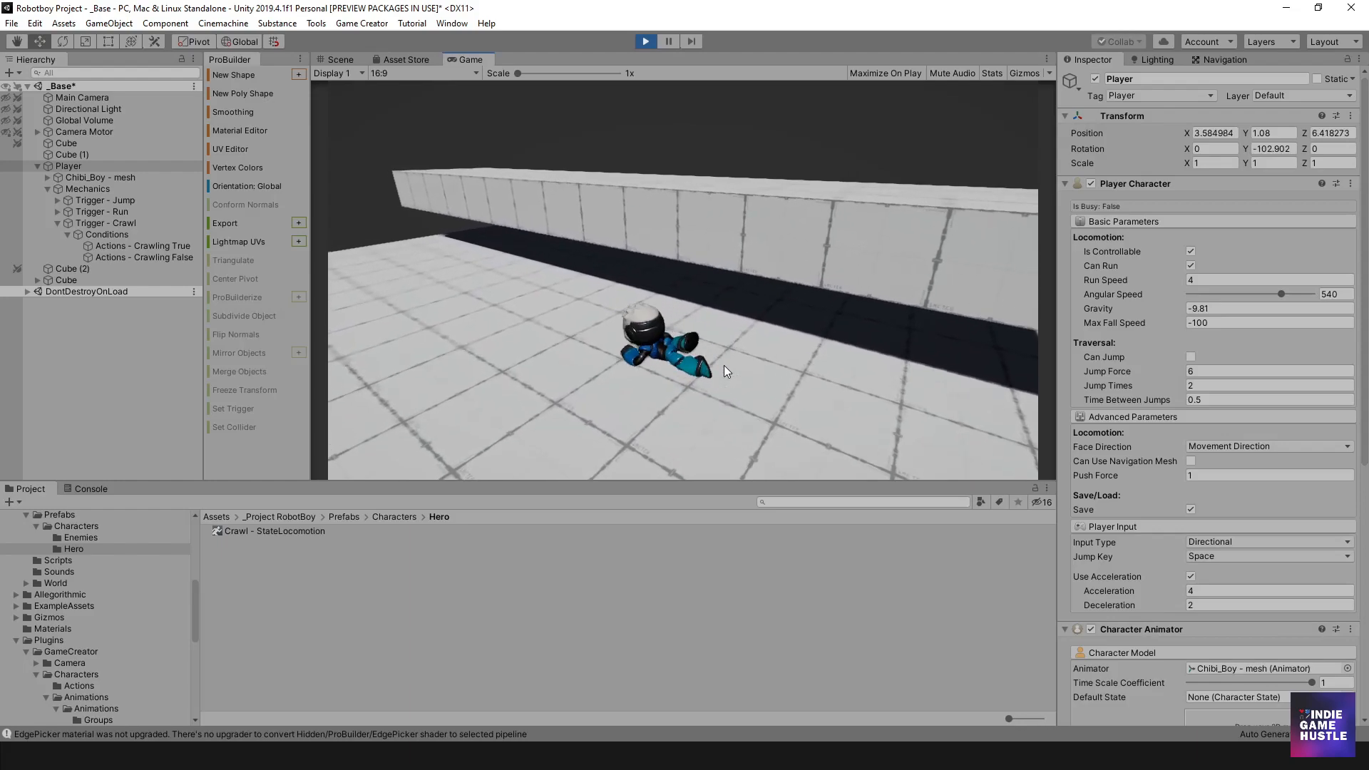
- Move the crawling player back out from the beam, stand it up, and end the play test
{"action": "key", "text": "a"}
{"action": "key", "text": "d"}
{"action": "key", "text": "w"}
{"action": "key", "text": "c"}
{"action": "key", "text": "a"}
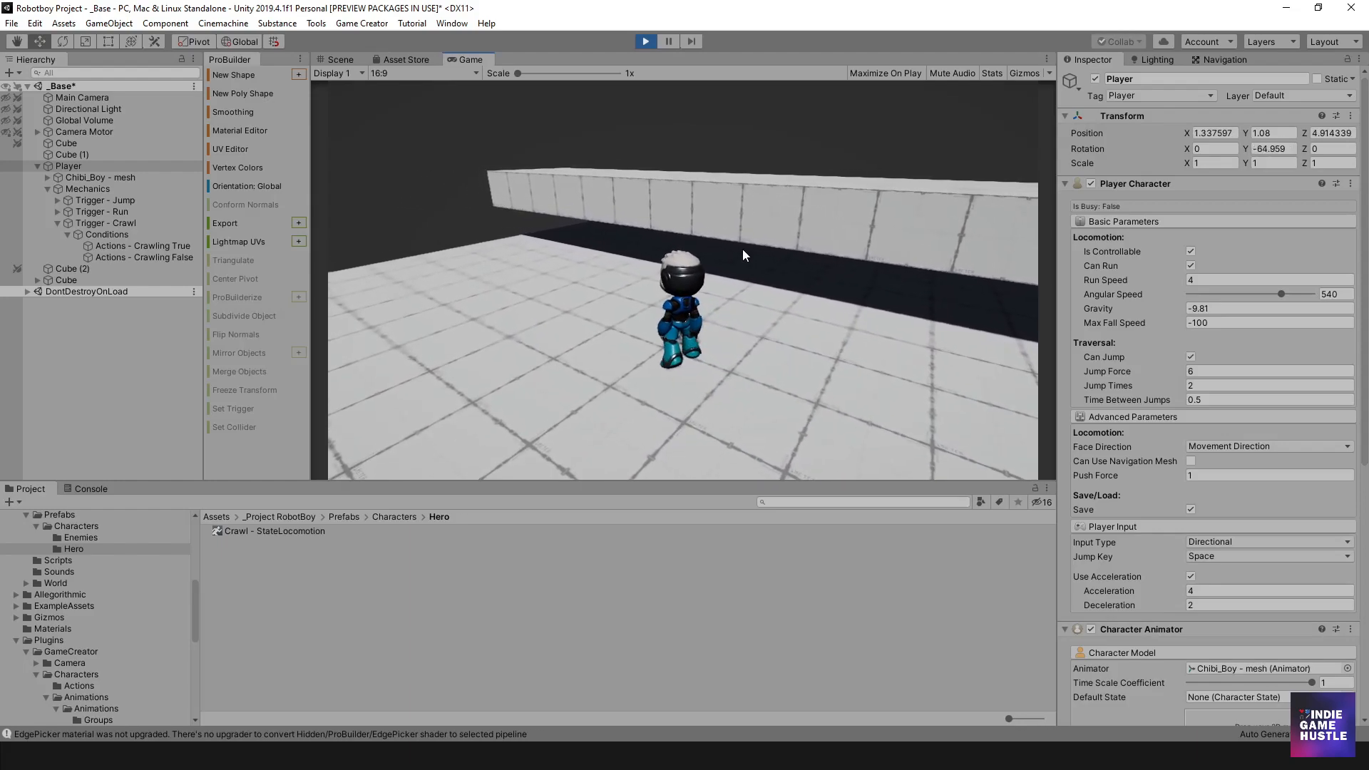
{"action": "left_click", "coordinate": [647, 42]}
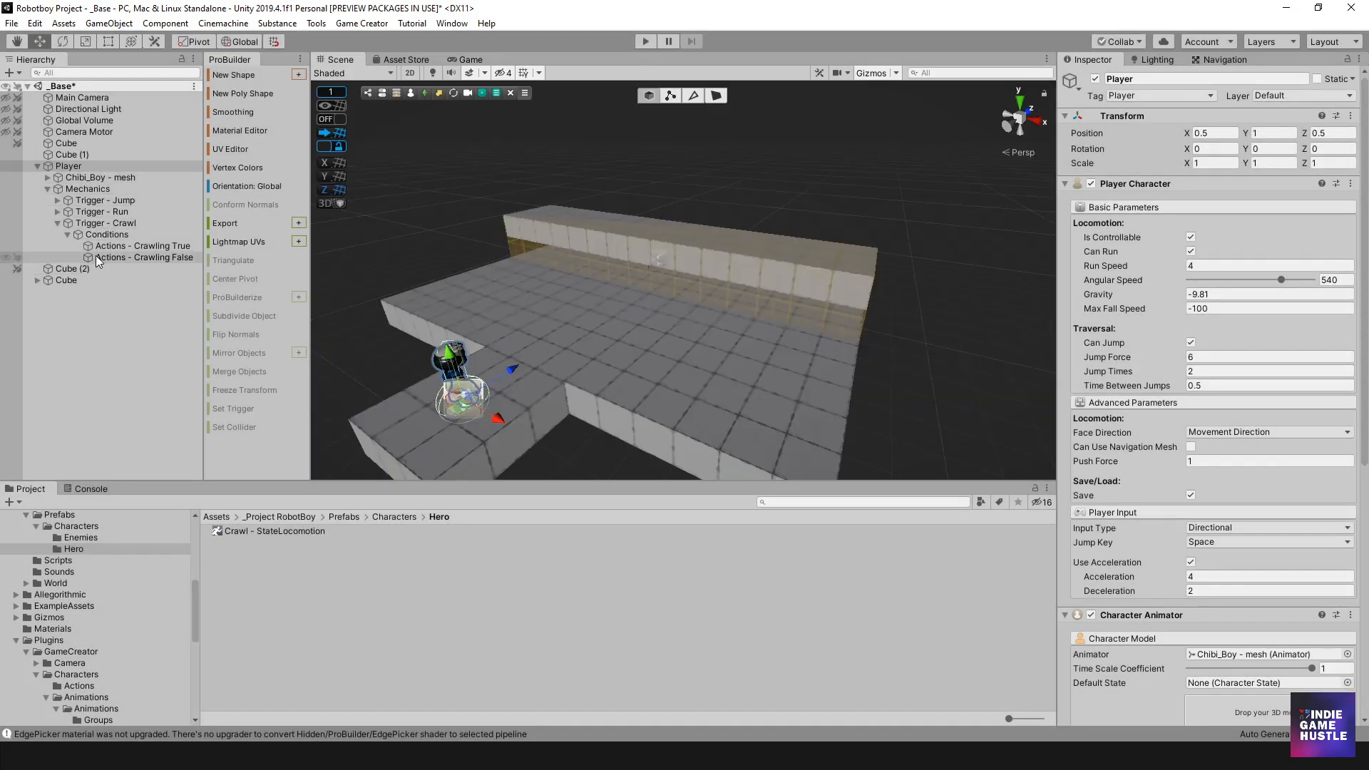
- Add a Set Active action to Actions - Crawling True that targets Trigger - Run with Active turned off
{"action": "left_click", "coordinate": [129, 247]}
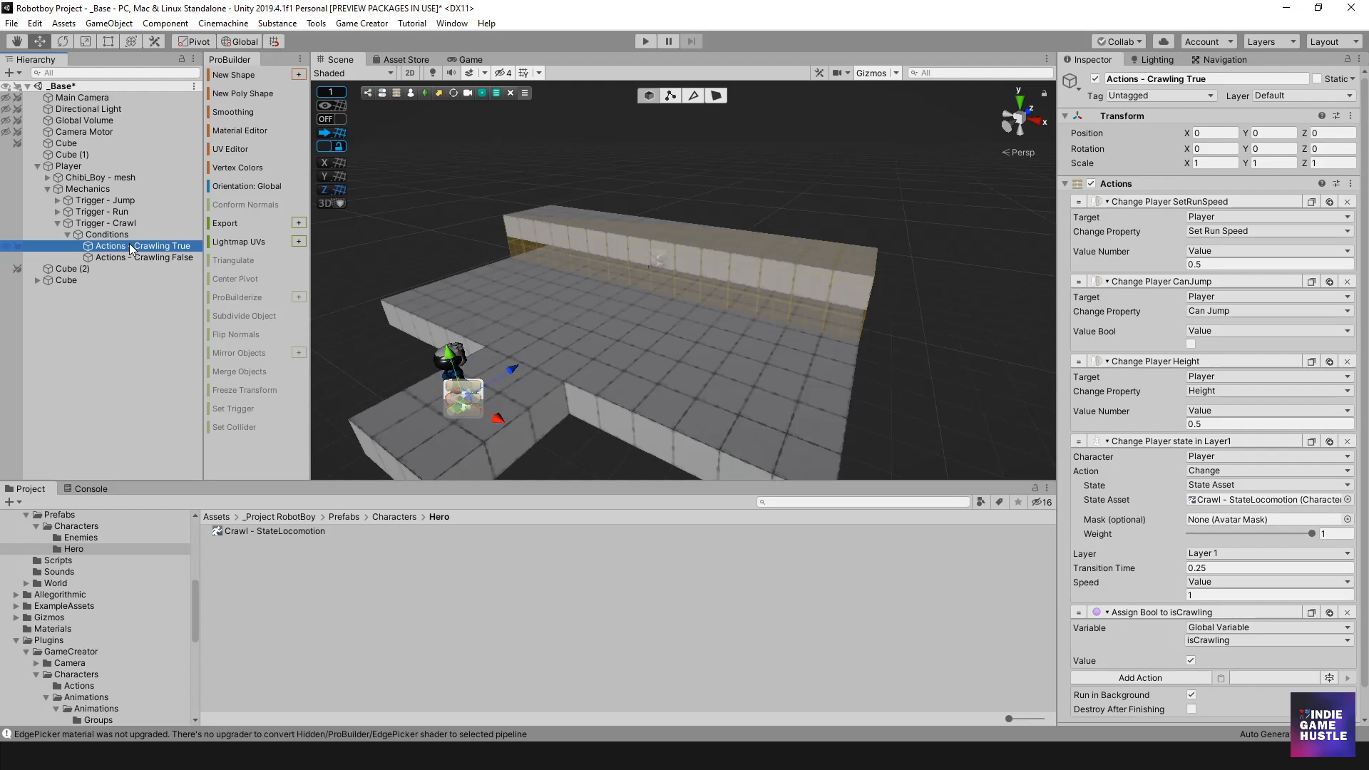
{"action": "scroll", "coordinate": [1201, 654], "scroll_direction": "down", "scroll_amount": 2}
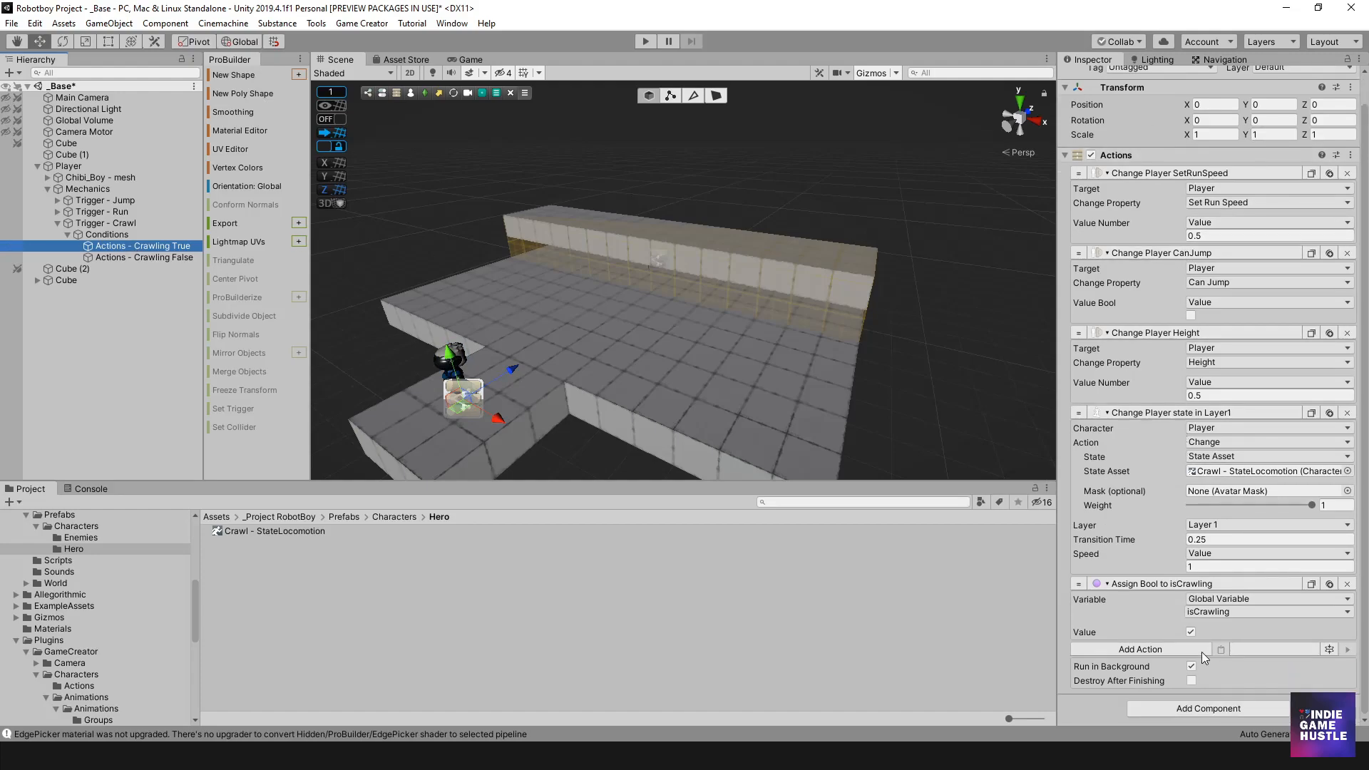
{"action": "left_click", "coordinate": [1140, 651]}
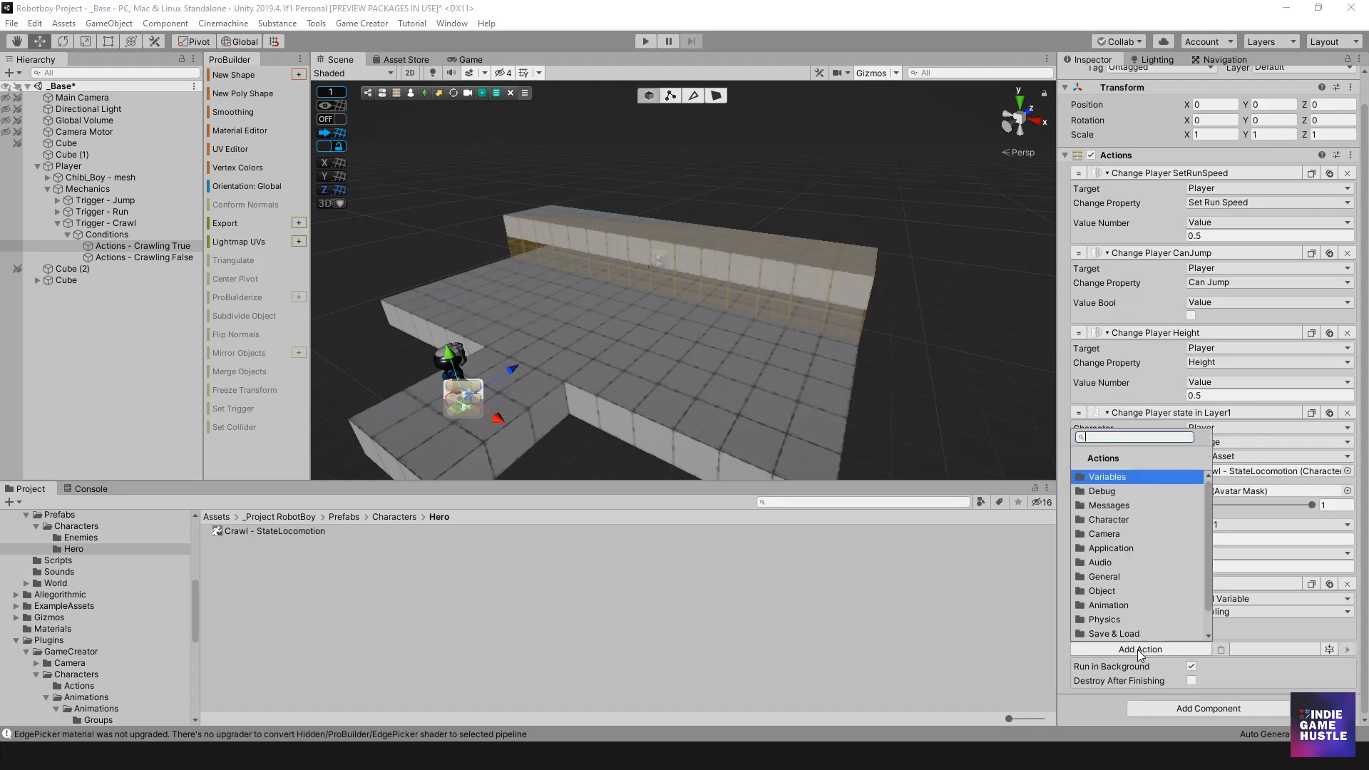
{"action": "type", "text": "set"}
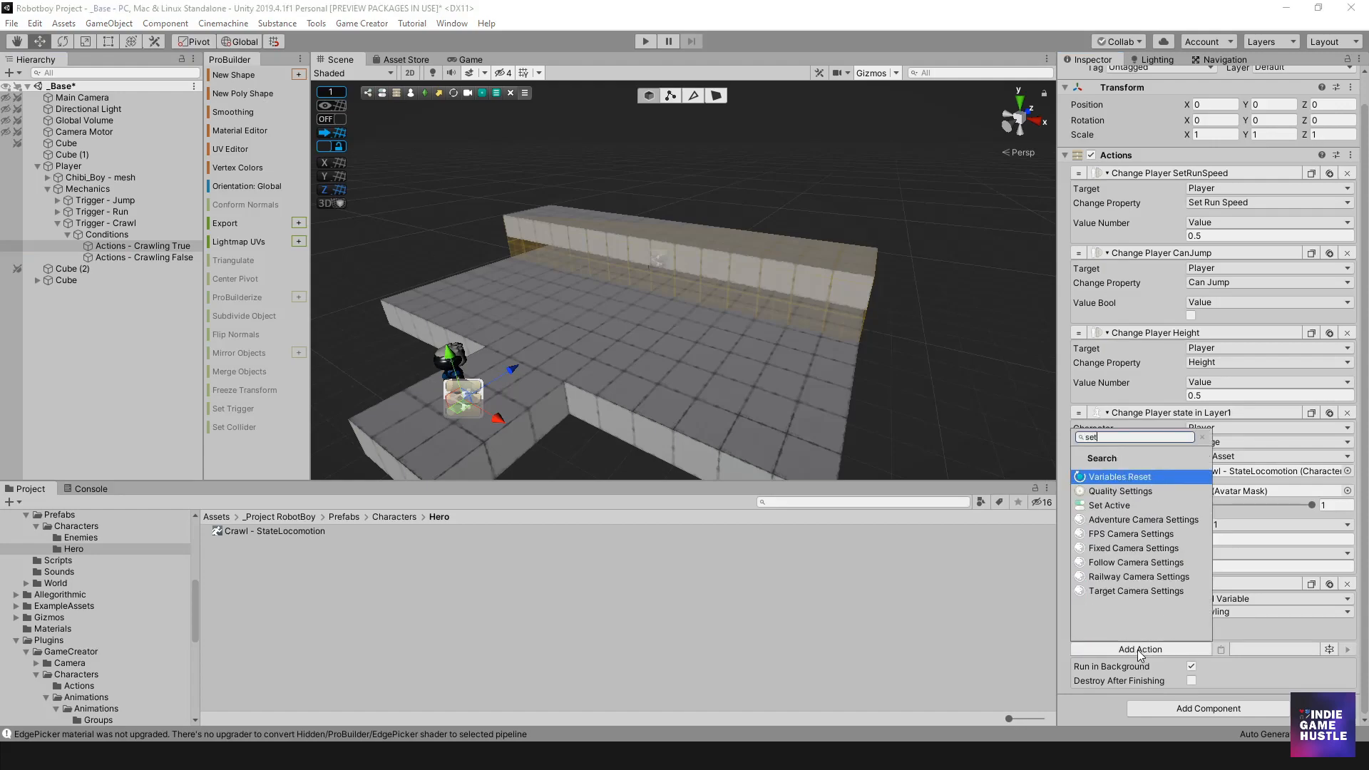
{"action": "left_click", "coordinate": [1120, 507]}
{"action": "scroll", "coordinate": [1211, 600], "scroll_direction": "down", "scroll_amount": 2}
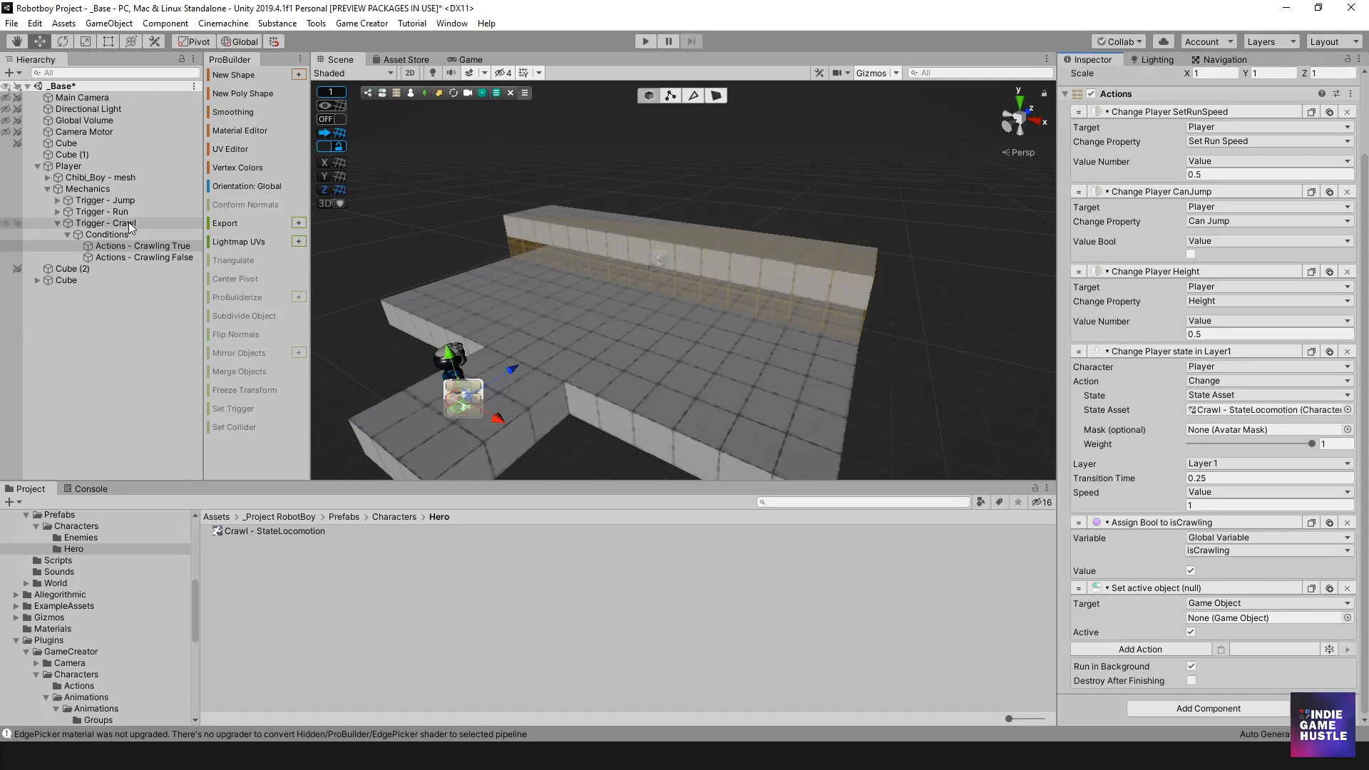
{"action": "left_click_drag", "start_coordinate": [87, 217], "coordinate": [1238, 630]}
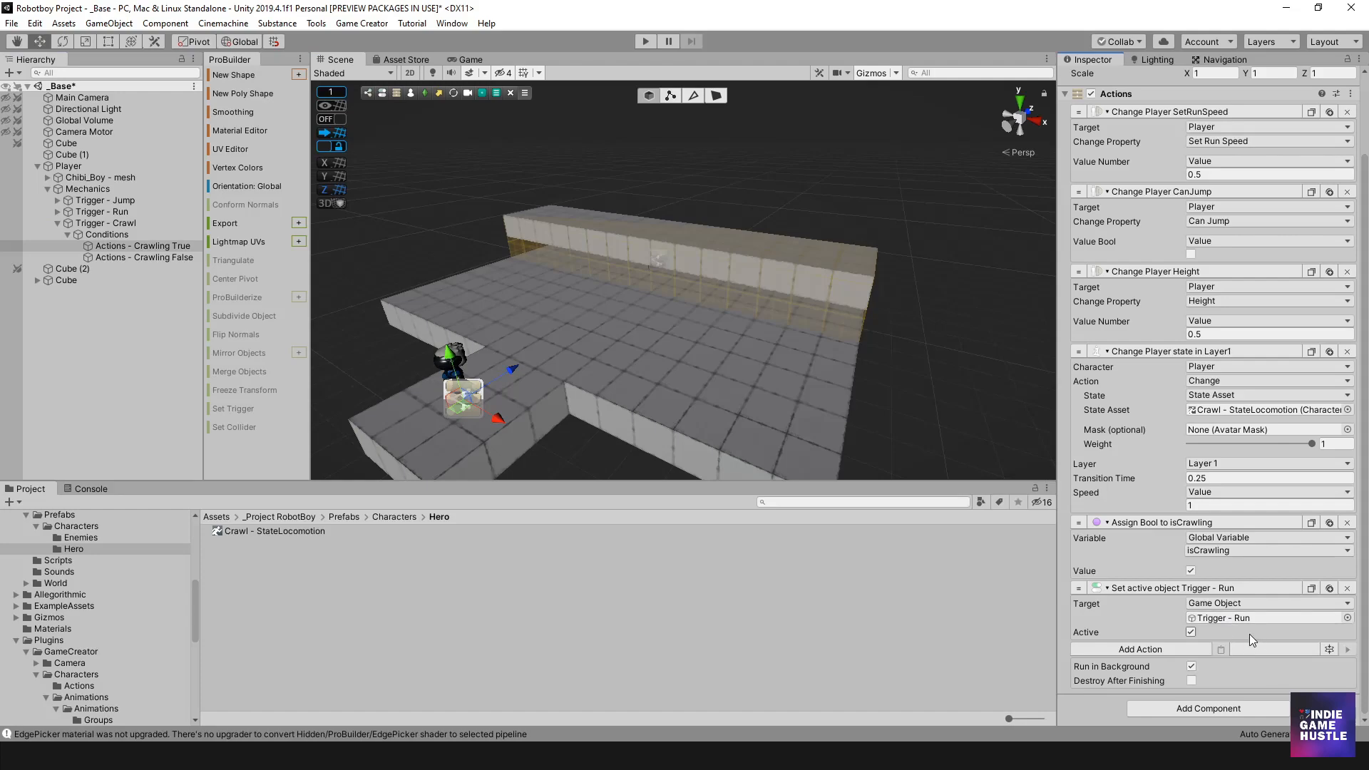
{"action": "left_click", "coordinate": [1191, 632]}
- Move the Set inactive action for Trigger - Run above Change Player SetRunSpeed as the first Crawling True action
{"action": "scroll", "coordinate": [1157, 610], "scroll_direction": "up", "scroll_amount": 3}
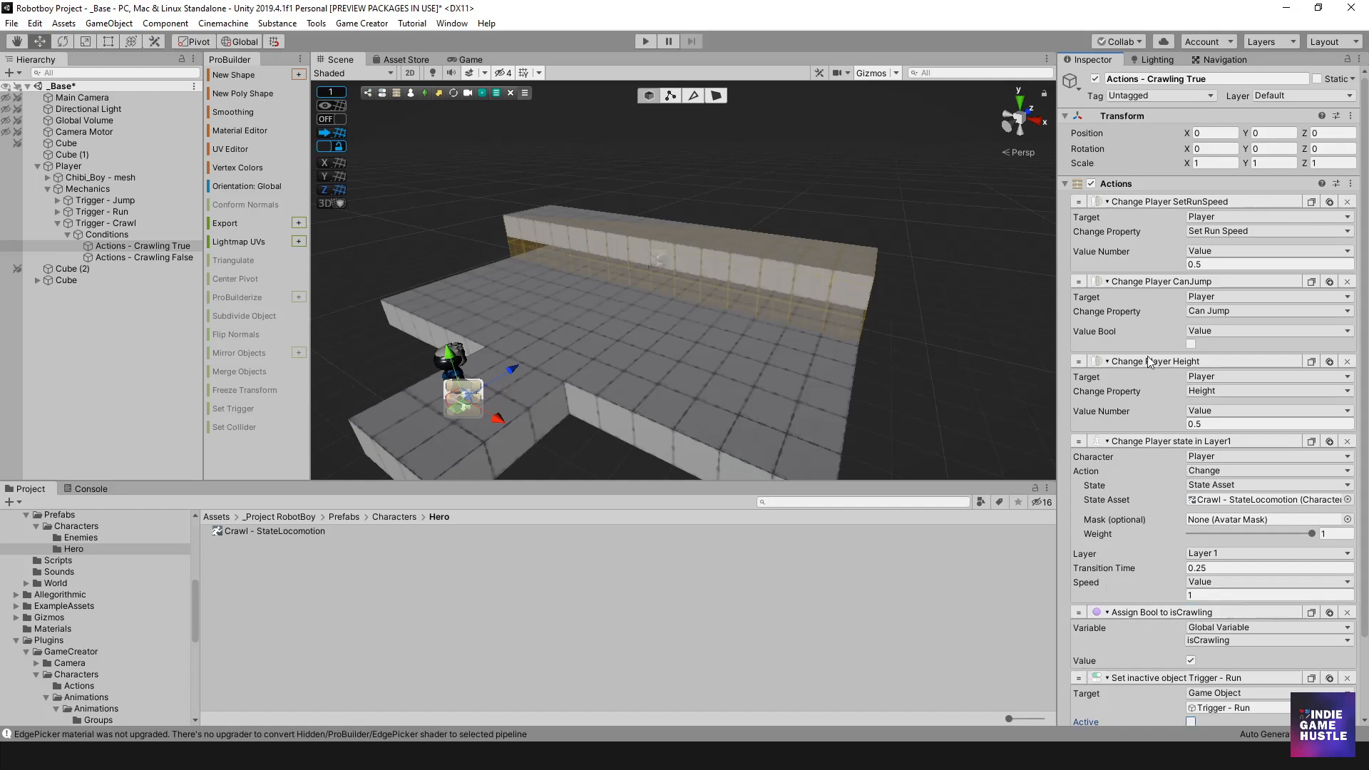
{"action": "left_click_drag", "start_coordinate": [1137, 213], "coordinate": [1136, 194]}
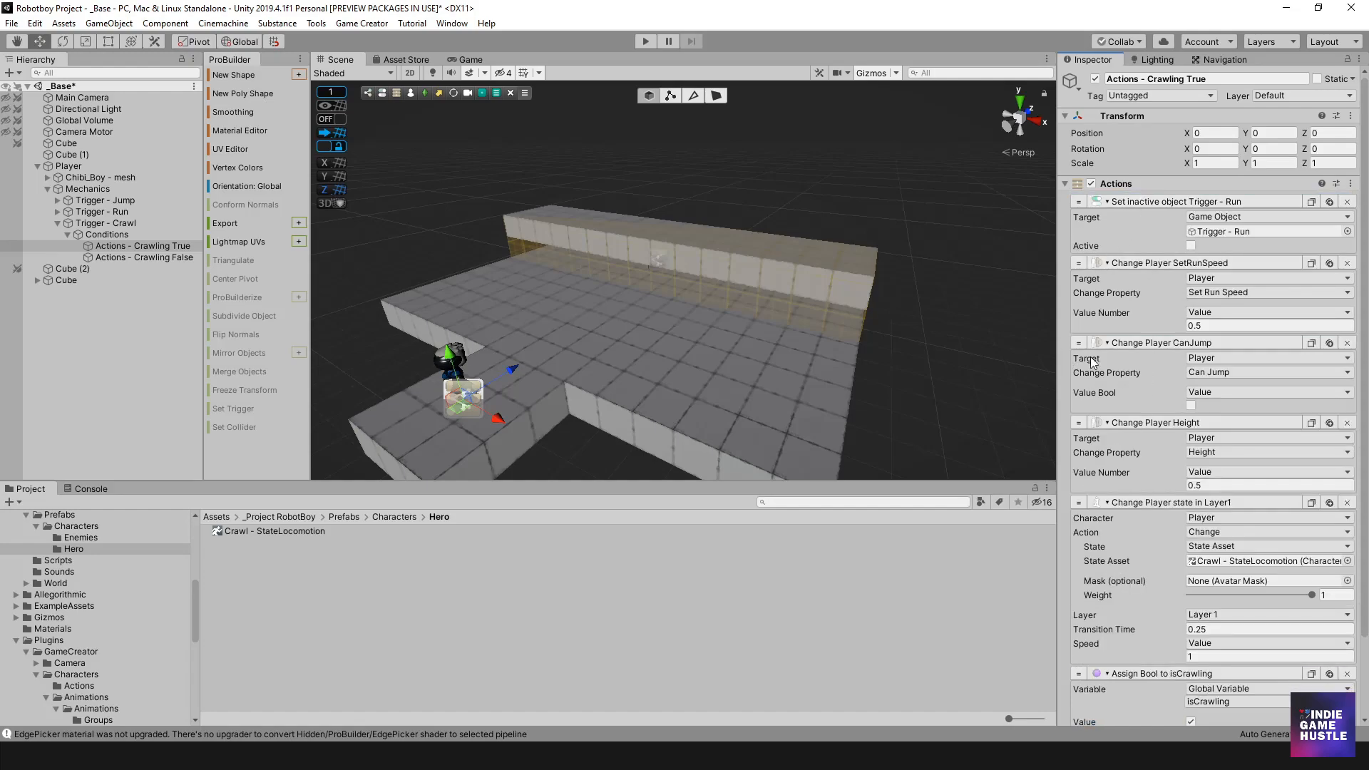
{"action": "scroll", "coordinate": [1145, 342], "scroll_direction": "down", "scroll_amount": 2}
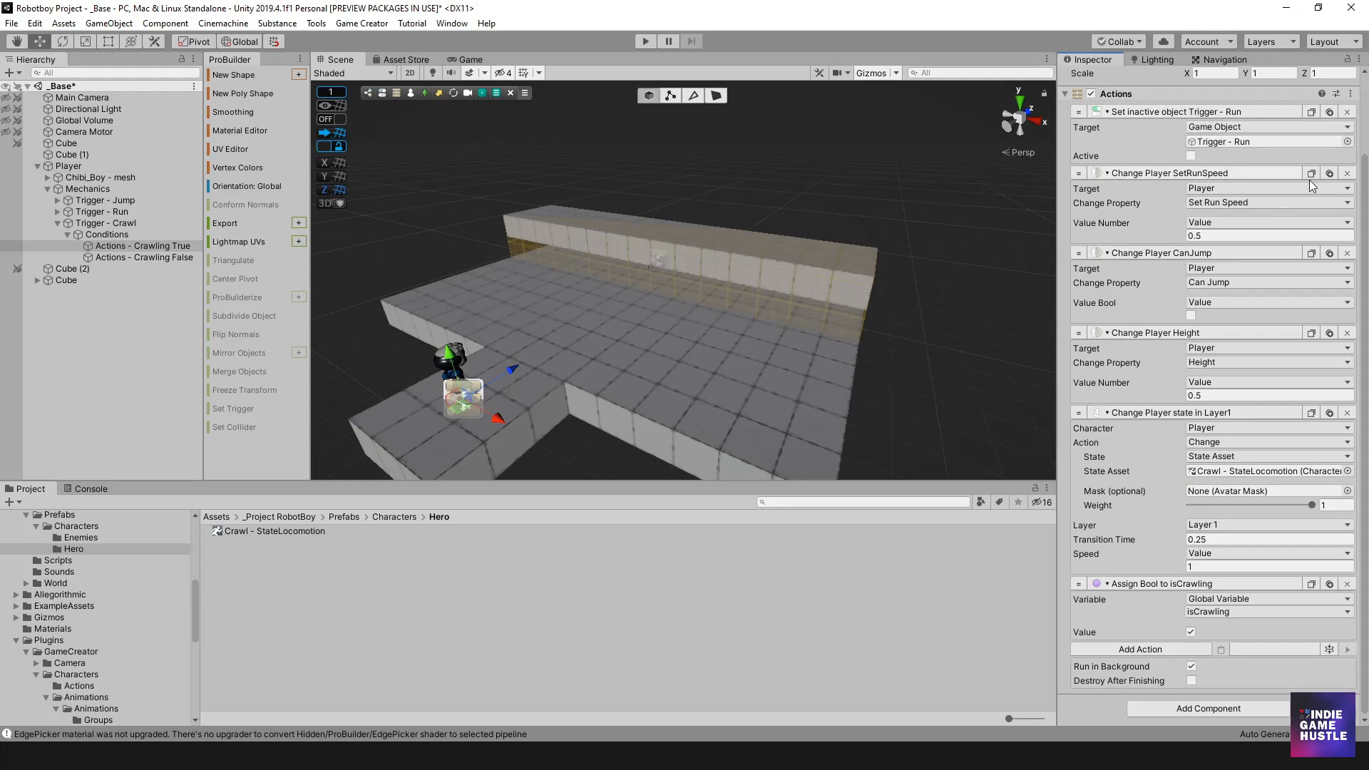
- Paste the Trigger - Run Set Active action into Actions - Crawling False, turn Active on, and place it first
{"action": "left_click", "coordinate": [169, 256]}
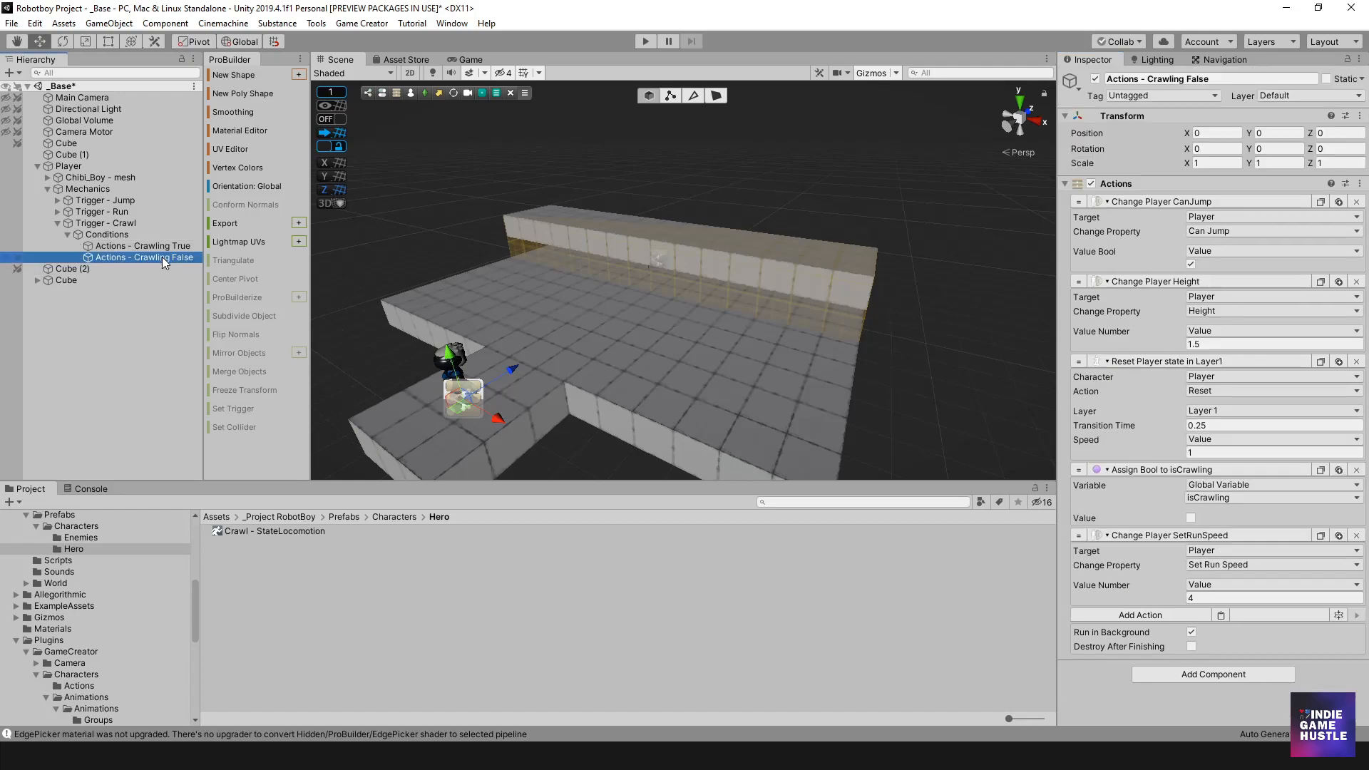
{"action": "left_click", "coordinate": [1222, 616]}
{"action": "left_click", "coordinate": [1191, 660]}
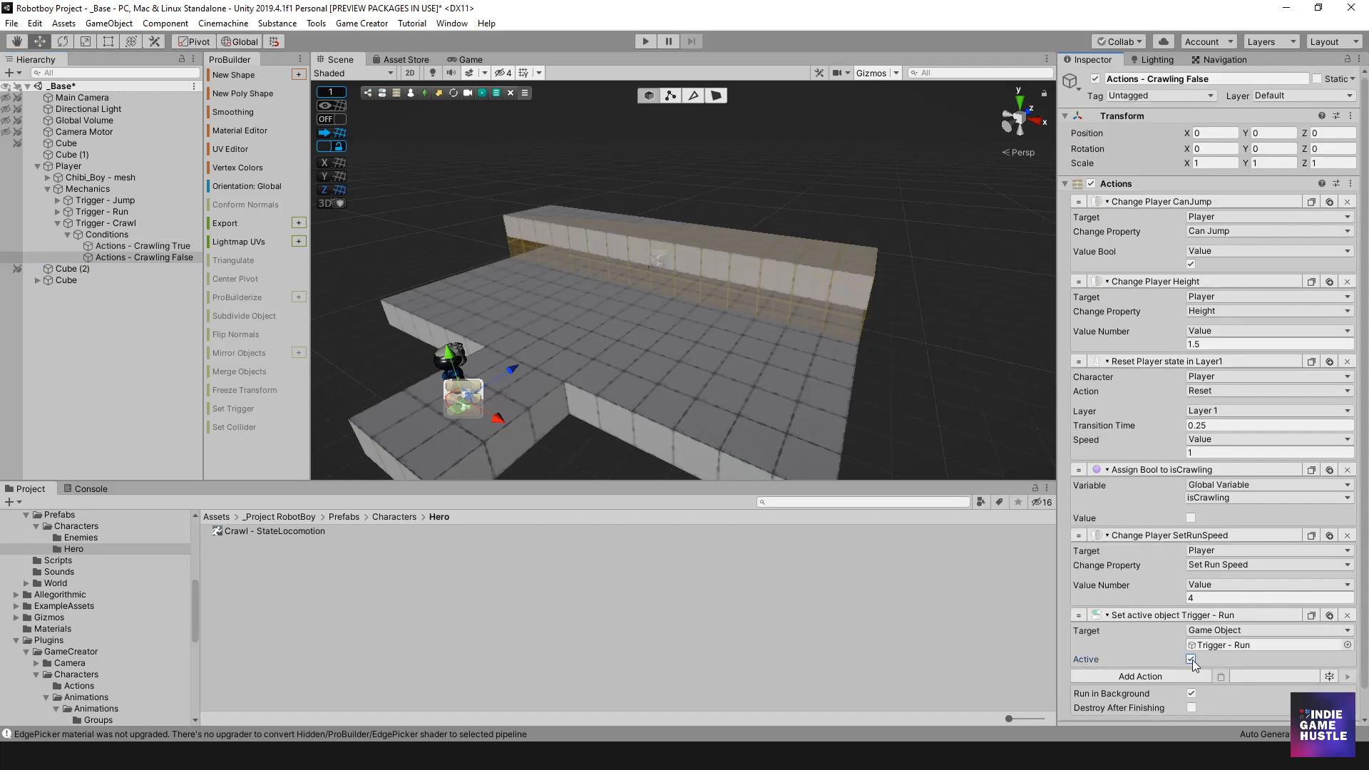
{"action": "left_click_drag", "start_coordinate": [1077, 612], "coordinate": [1127, 205]}
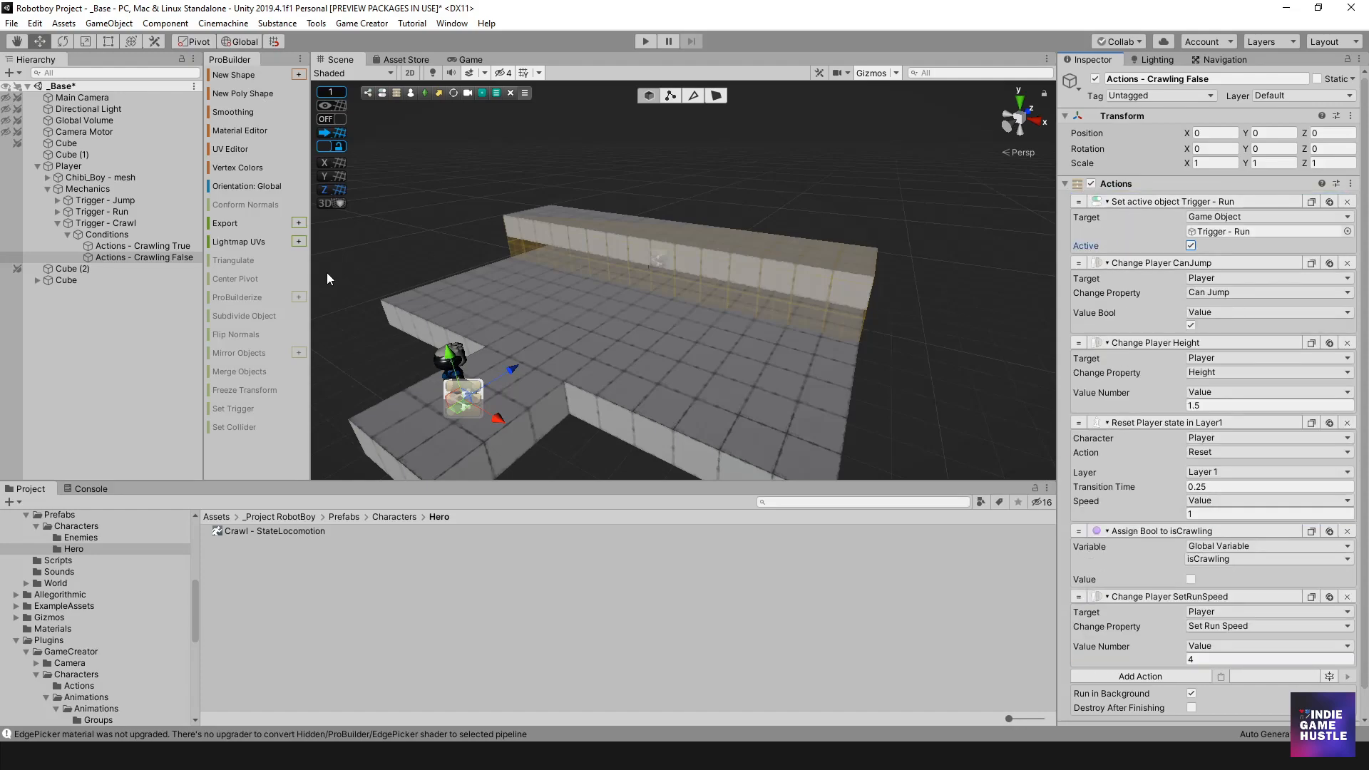
{"action": "scroll", "coordinate": [567, 312], "scroll_direction": "down", "scroll_amount": 2}
- Start a play test, move the player onto the platform and switch on crawling
{"action": "left_click_drag", "start_coordinate": [547, 341], "coordinate": [638, 331], "text": "alt"}
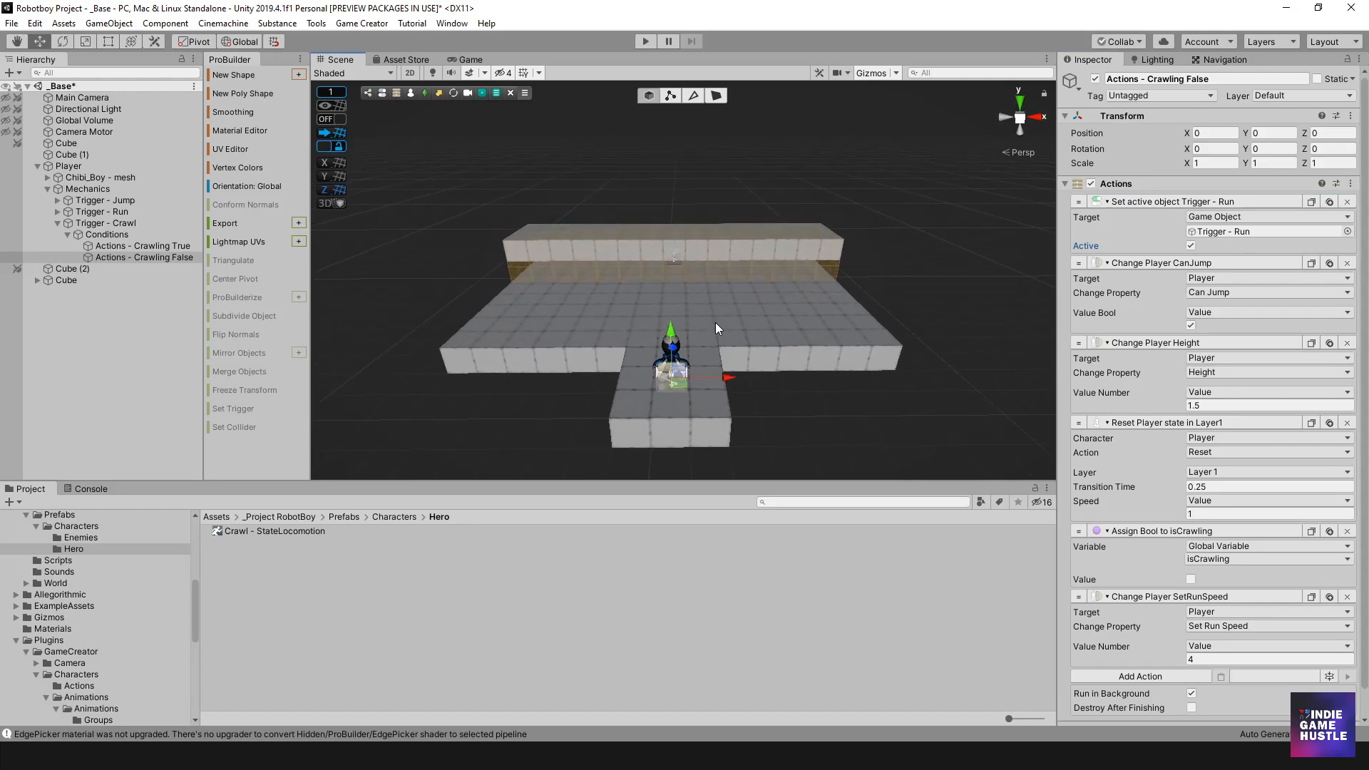
{"action": "left_click", "coordinate": [645, 41]}
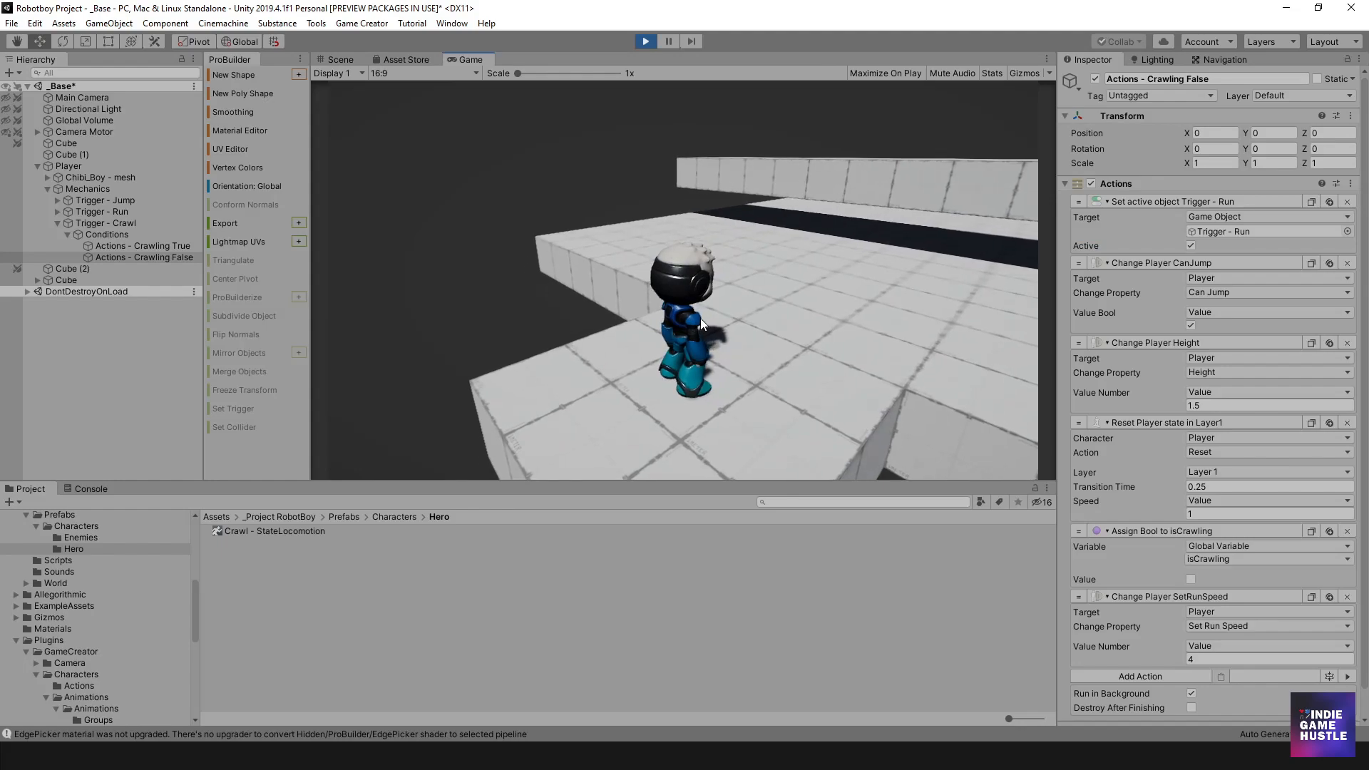
{"action": "key", "text": "d"}
{"action": "key", "text": "a"}
{"action": "key", "text": "c"}
{"action": "key", "text": "d"}
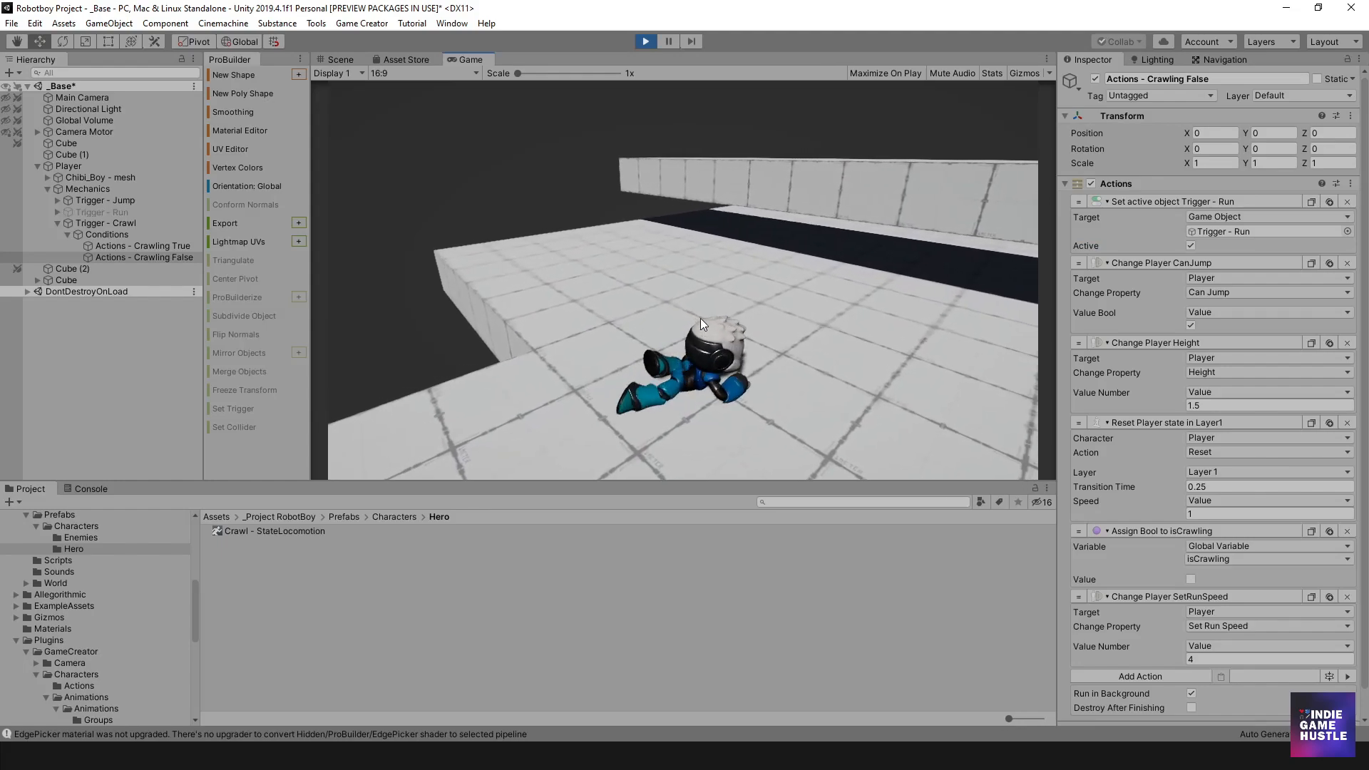
- Try the run control repeatedly while the player crawls, and decline turning on Sticky Keys
{"action": "key", "text": "shift"}
{"action": "key", "text": "shift"}
{"action": "key", "text": "shift"}
{"action": "key", "text": "shift"}
{"action": "key", "text": "shift"}
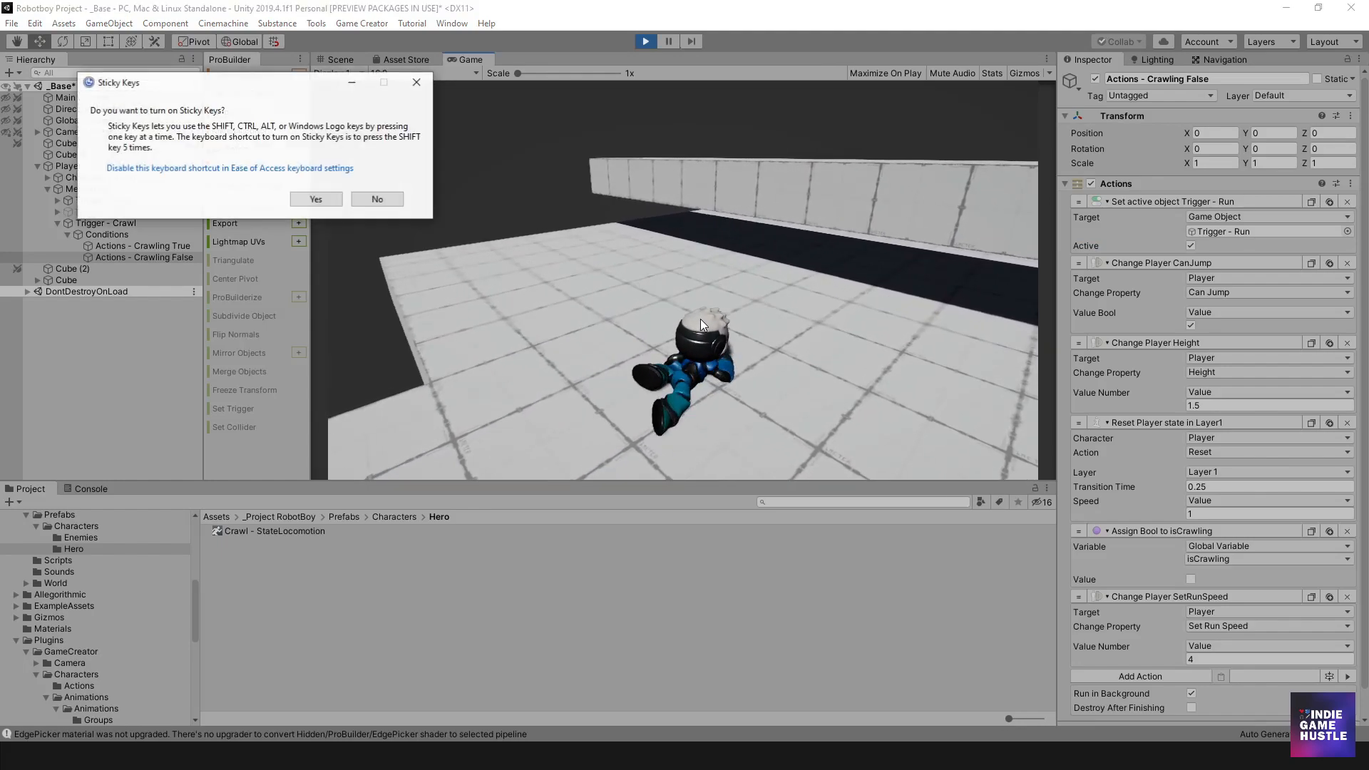
{"action": "left_click", "coordinate": [377, 199]}
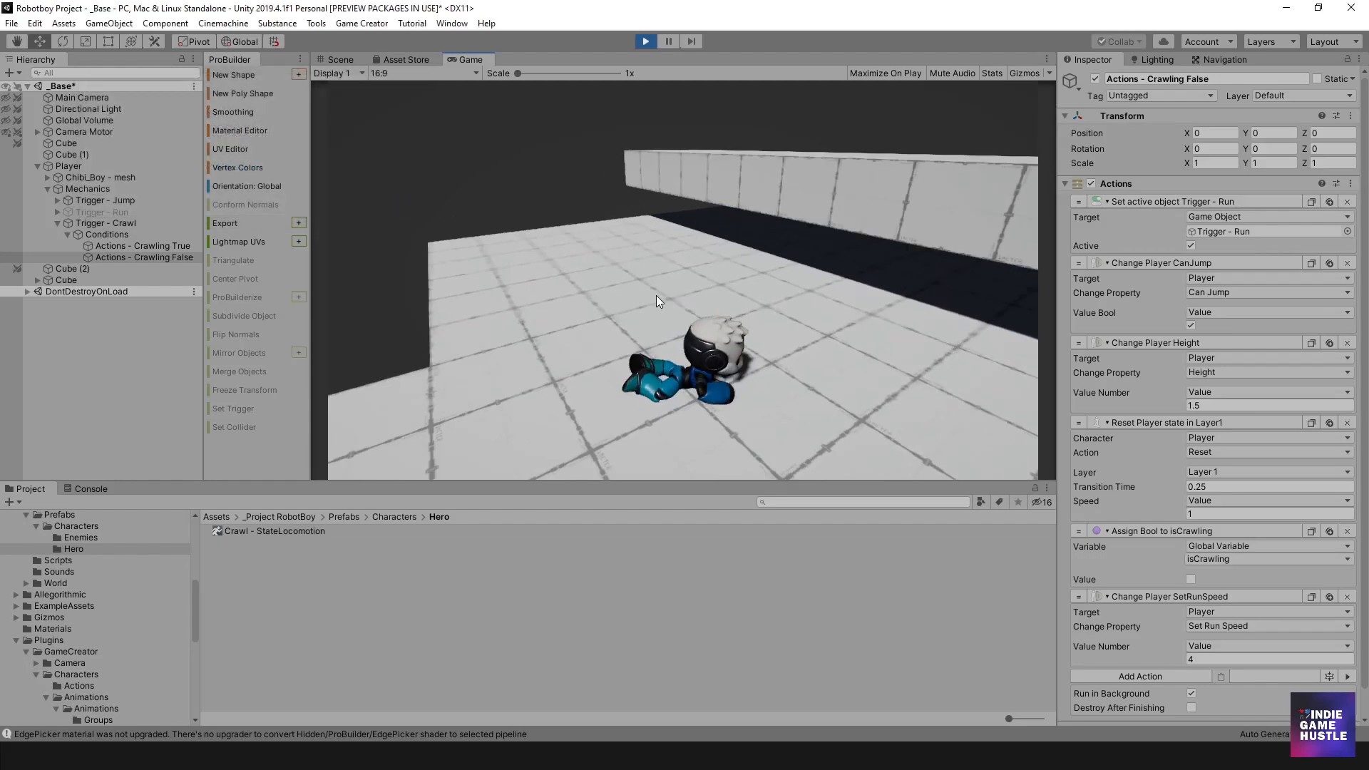
- Crawl a short way, stand the player up and move it around in front of the beam
{"action": "key", "text": "w"}
{"action": "key", "text": "a"}
{"action": "key", "text": "c"}
{"action": "key", "text": "a"}
{"action": "key", "text": "s"}
{"action": "key", "text": "d"}
{"action": "key", "text": "w"}
{"action": "key", "text": "a"}
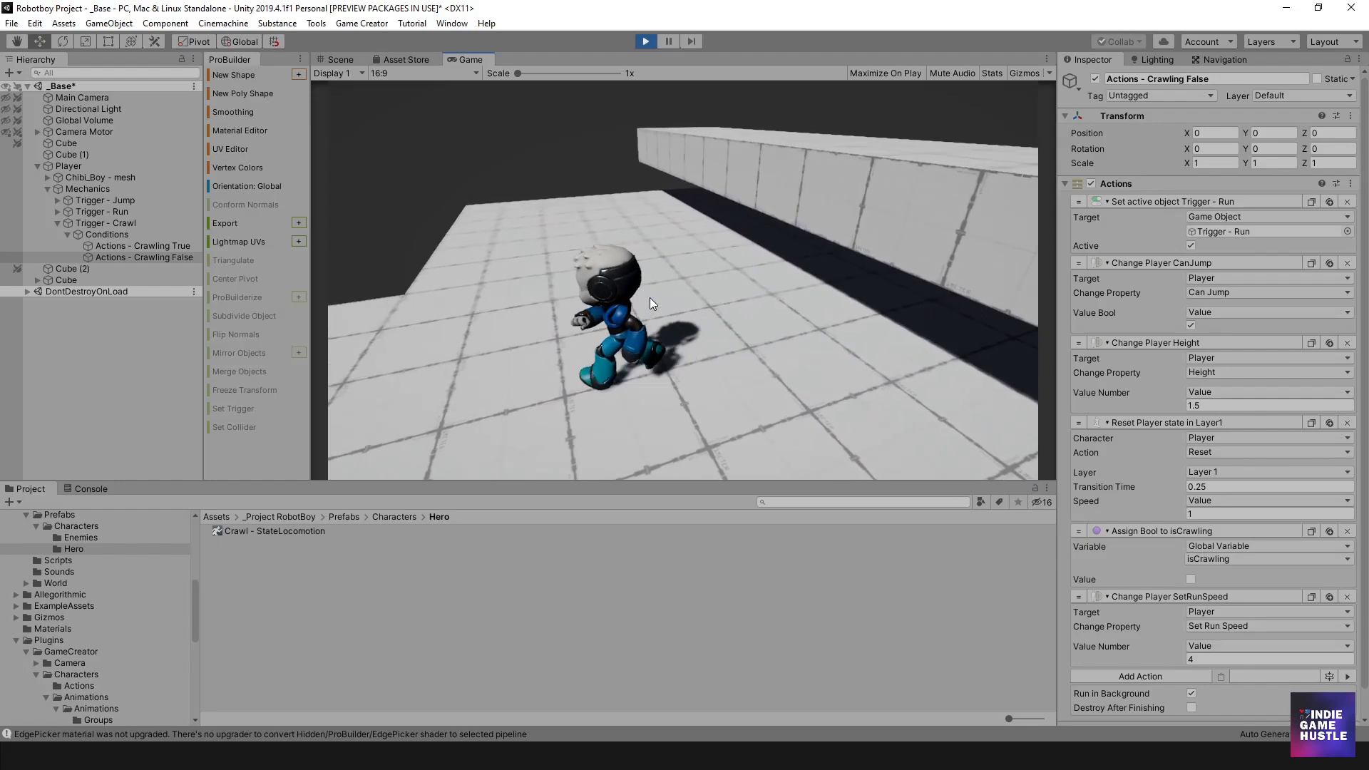
- Toggle crawling once more while moving the player, and end the play test
{"action": "key", "text": "s"}
{"action": "key", "text": "c"}
{"action": "key", "text": "d"}
{"action": "key", "text": "w"}
{"action": "left_click", "coordinate": [640, 43]}
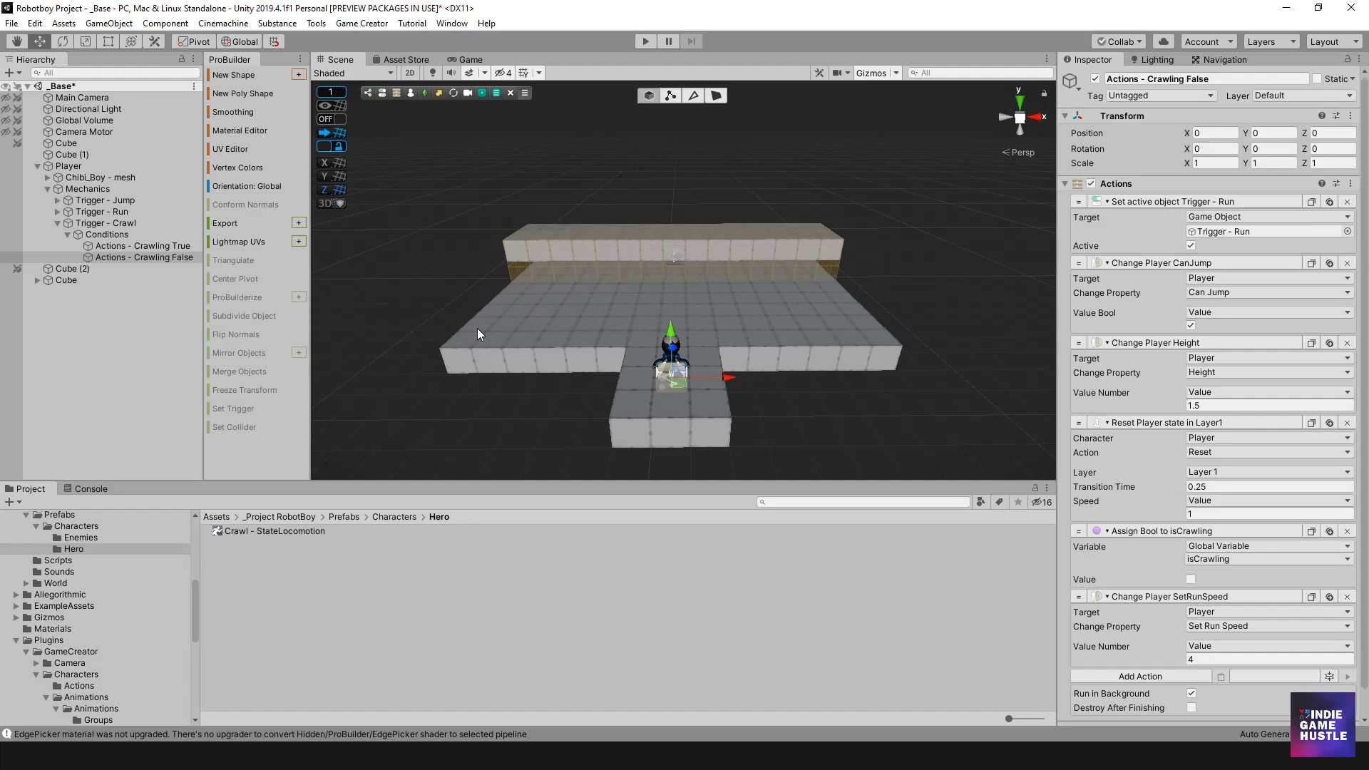
- Examine Trigger - Run's key triggers, its Actions - Set Run Speed, and the speed setting in Actions - Crawling True
{"action": "left_click", "coordinate": [102, 213]}
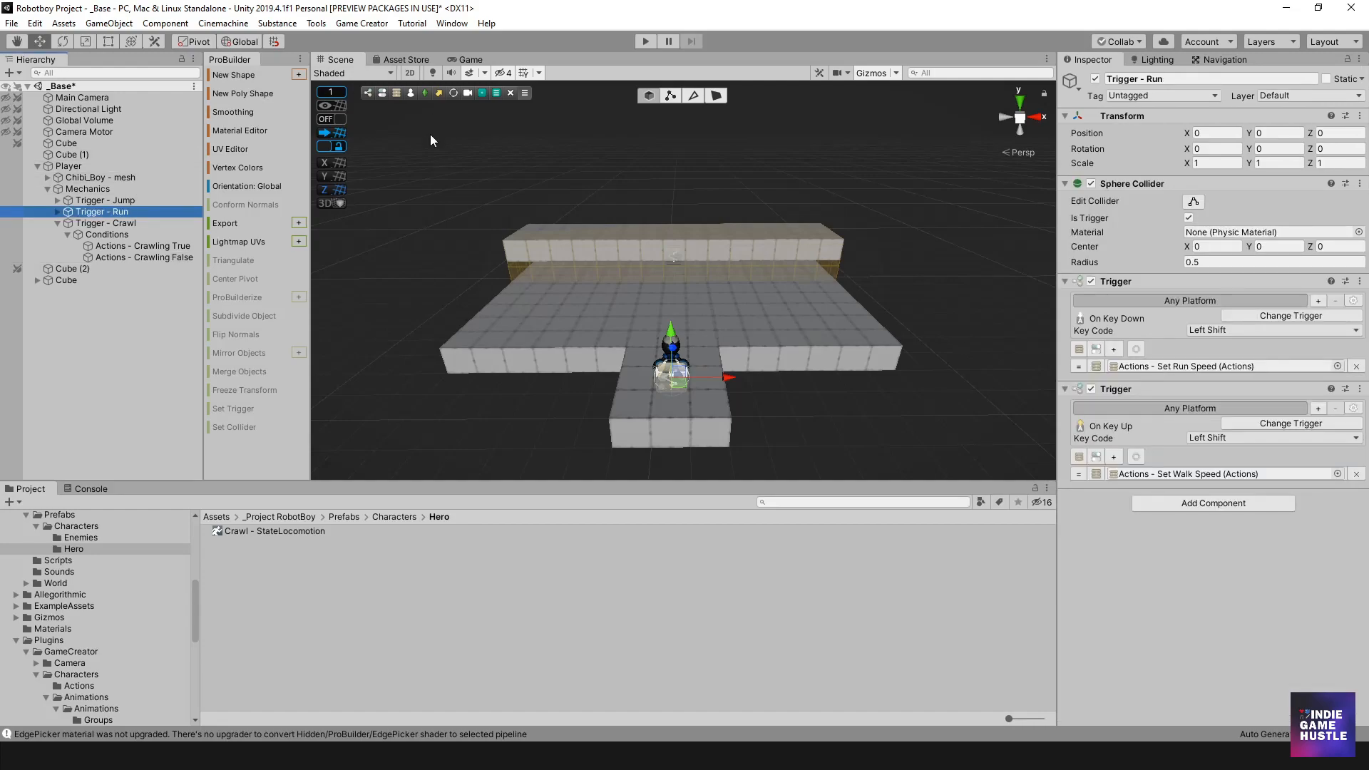
{"action": "left_click", "coordinate": [58, 223]}
{"action": "left_click", "coordinate": [57, 212]}
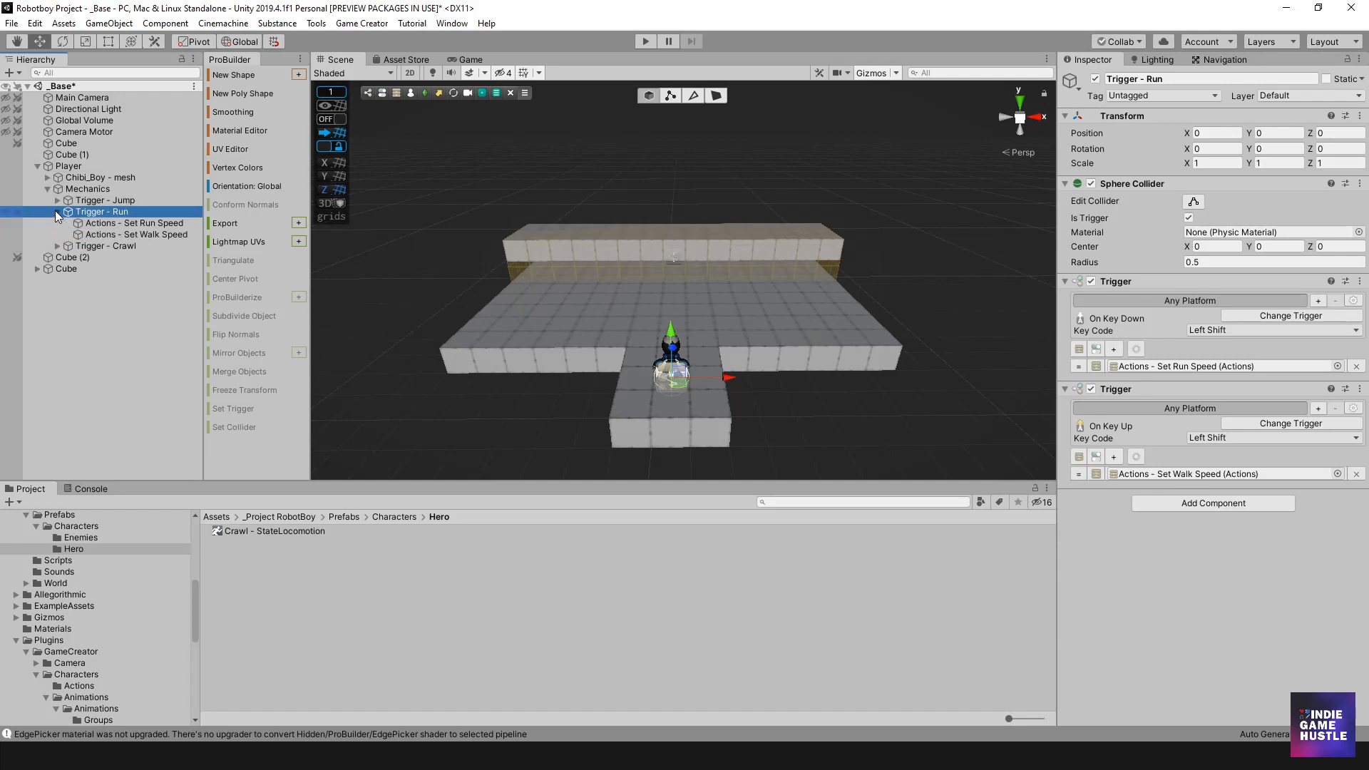
{"action": "left_click", "coordinate": [57, 212]}
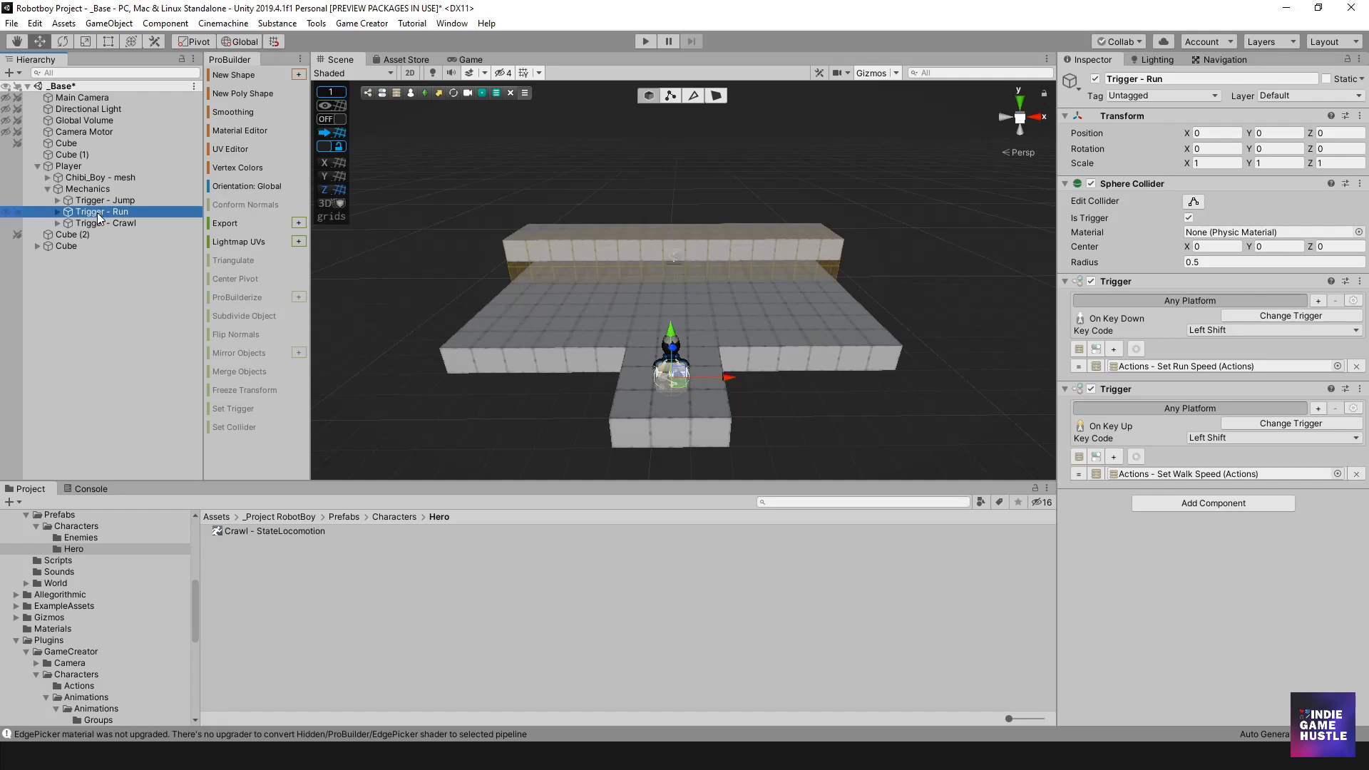
{"action": "left_click", "coordinate": [56, 212]}
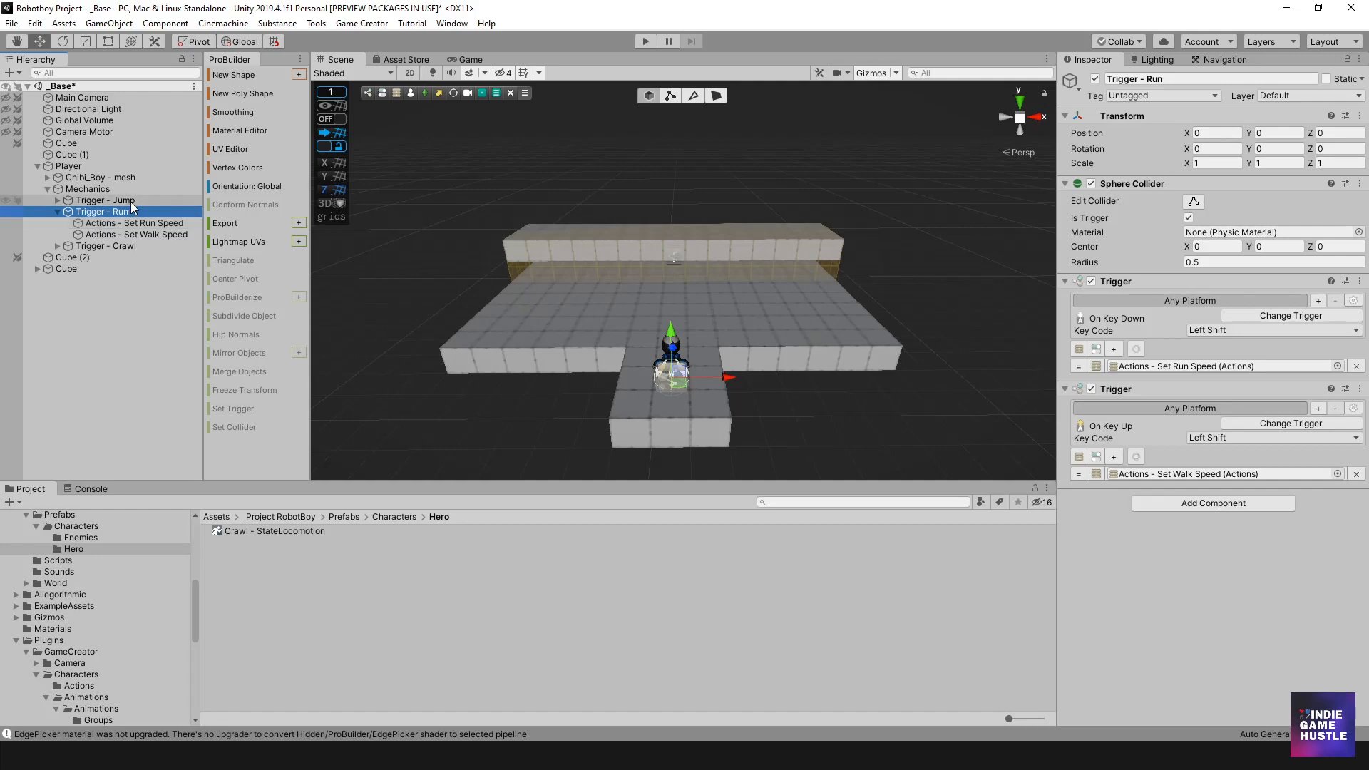
{"action": "left_click", "coordinate": [141, 224]}
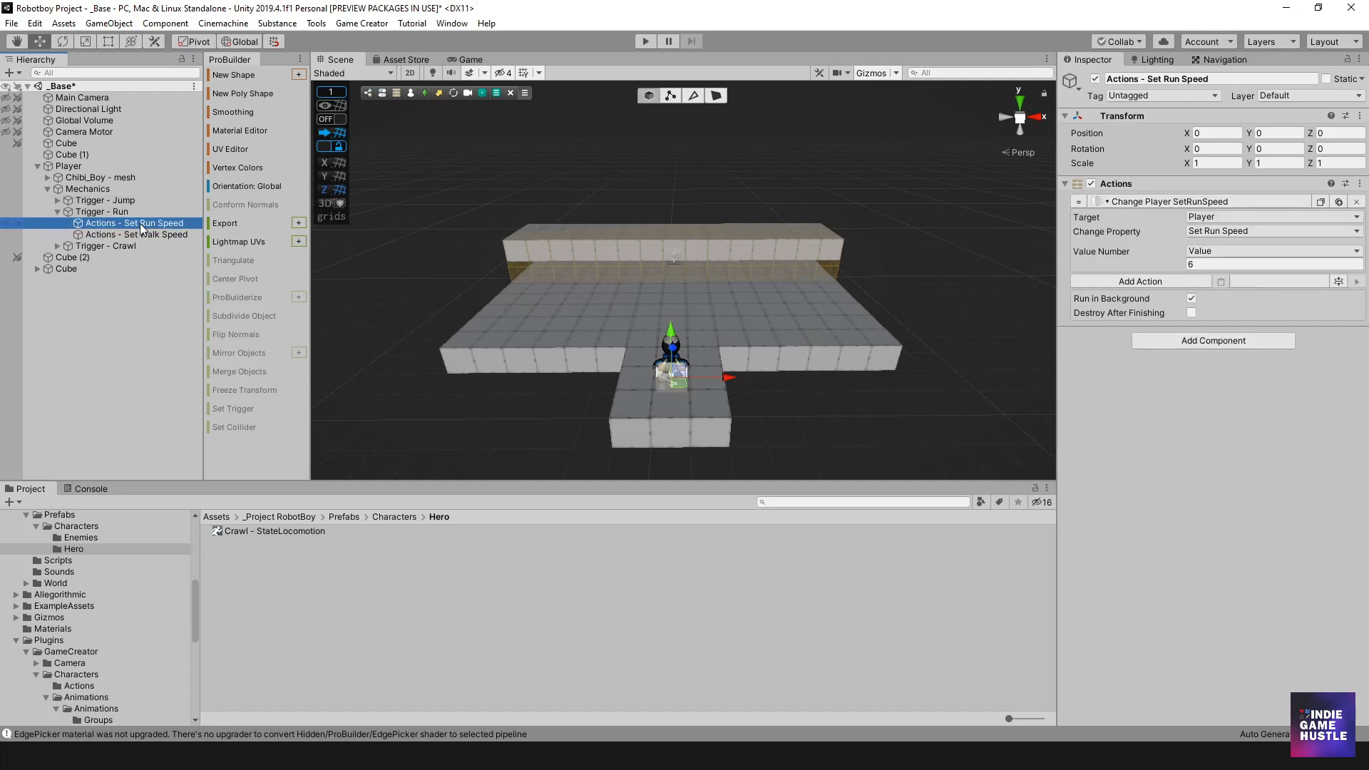
{"action": "left_click", "coordinate": [58, 245], "text": "alt"}
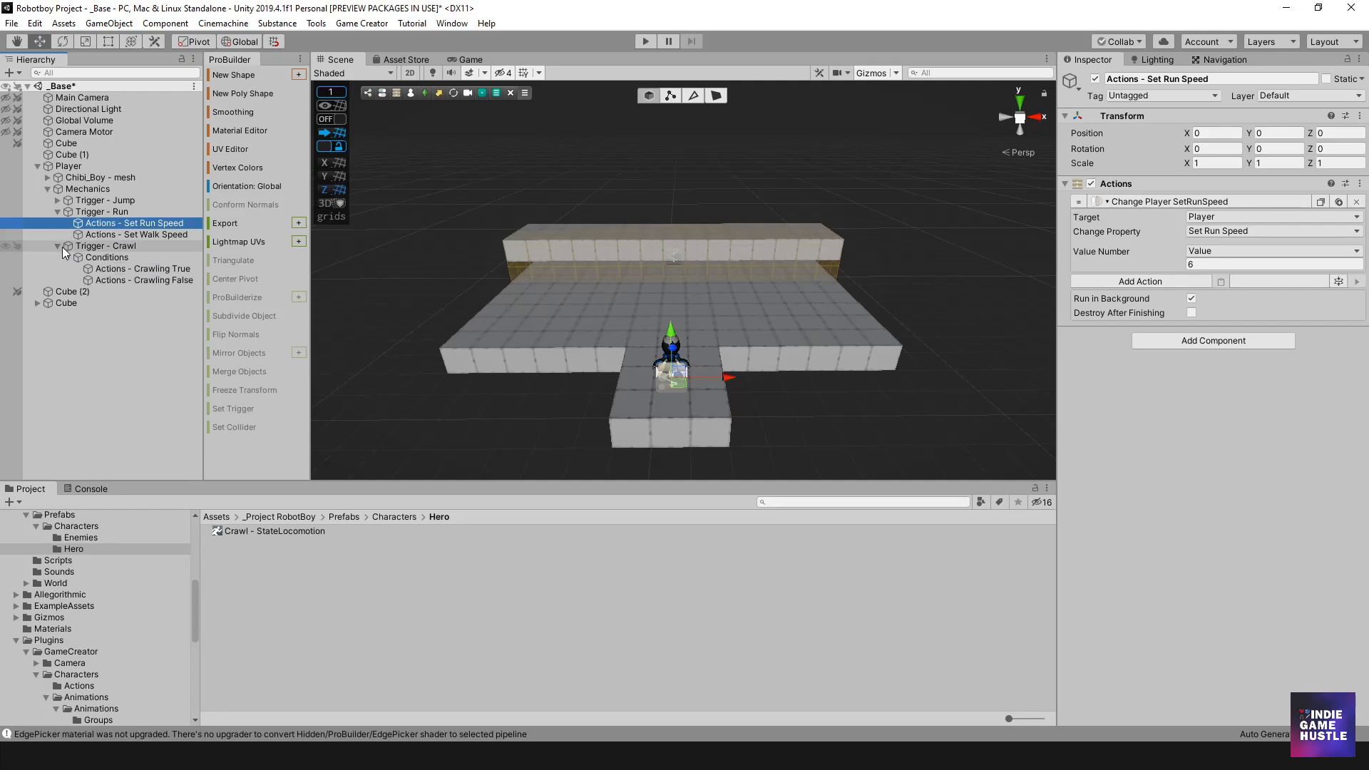
{"action": "left_click", "coordinate": [121, 271]}
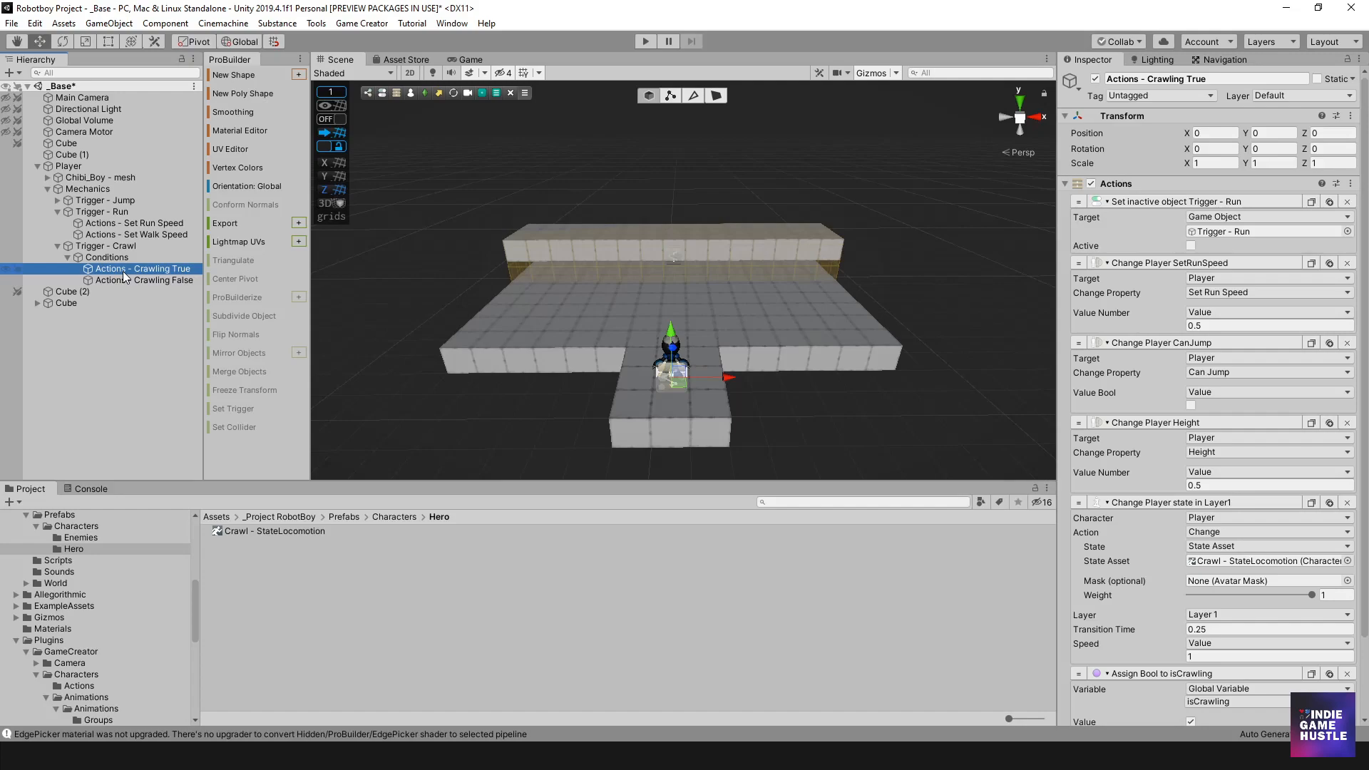
{"action": "left_click", "coordinate": [1200, 325]}
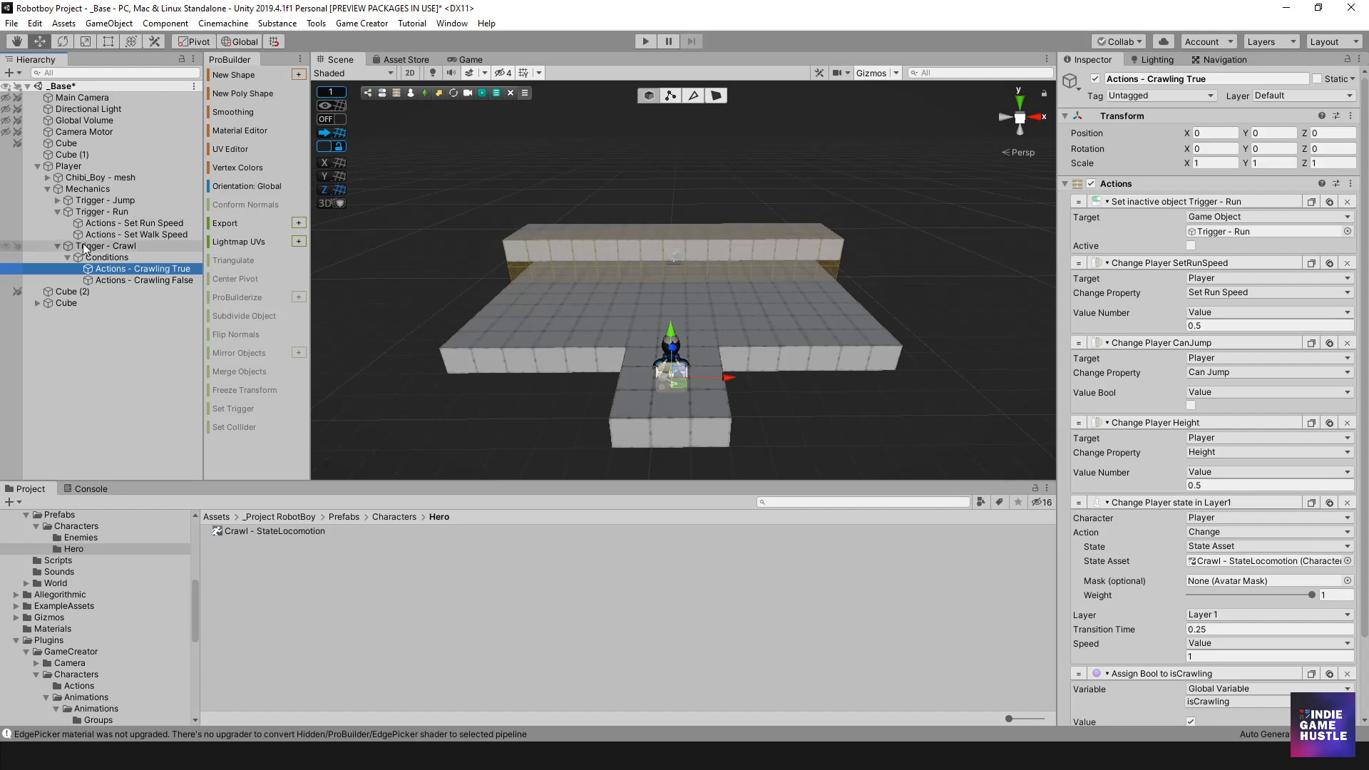
{"action": "left_click", "coordinate": [58, 245]}
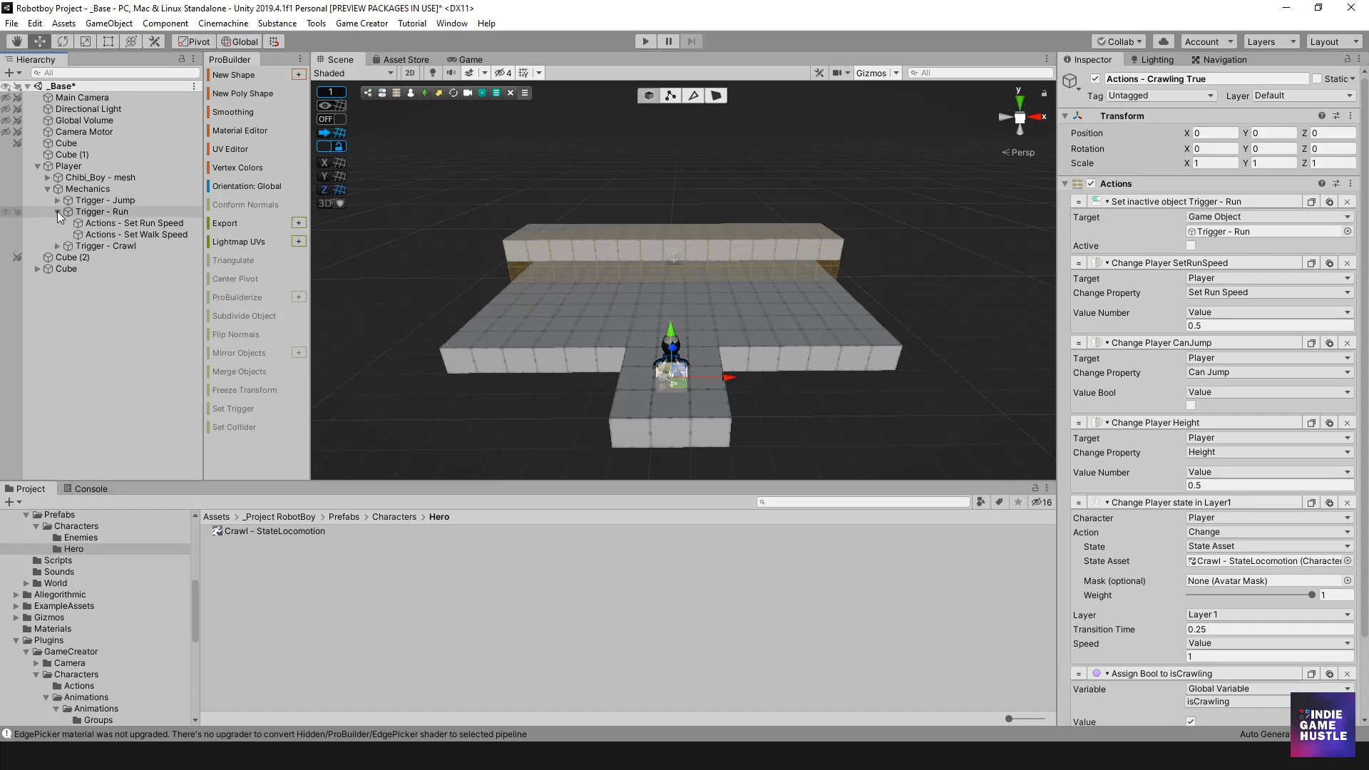
{"action": "left_click", "coordinate": [57, 212]}
- Duplicate Trigger - Run within Mechanics and rename the copy Trigger - Crawl Run
{"action": "left_click", "coordinate": [109, 213]}
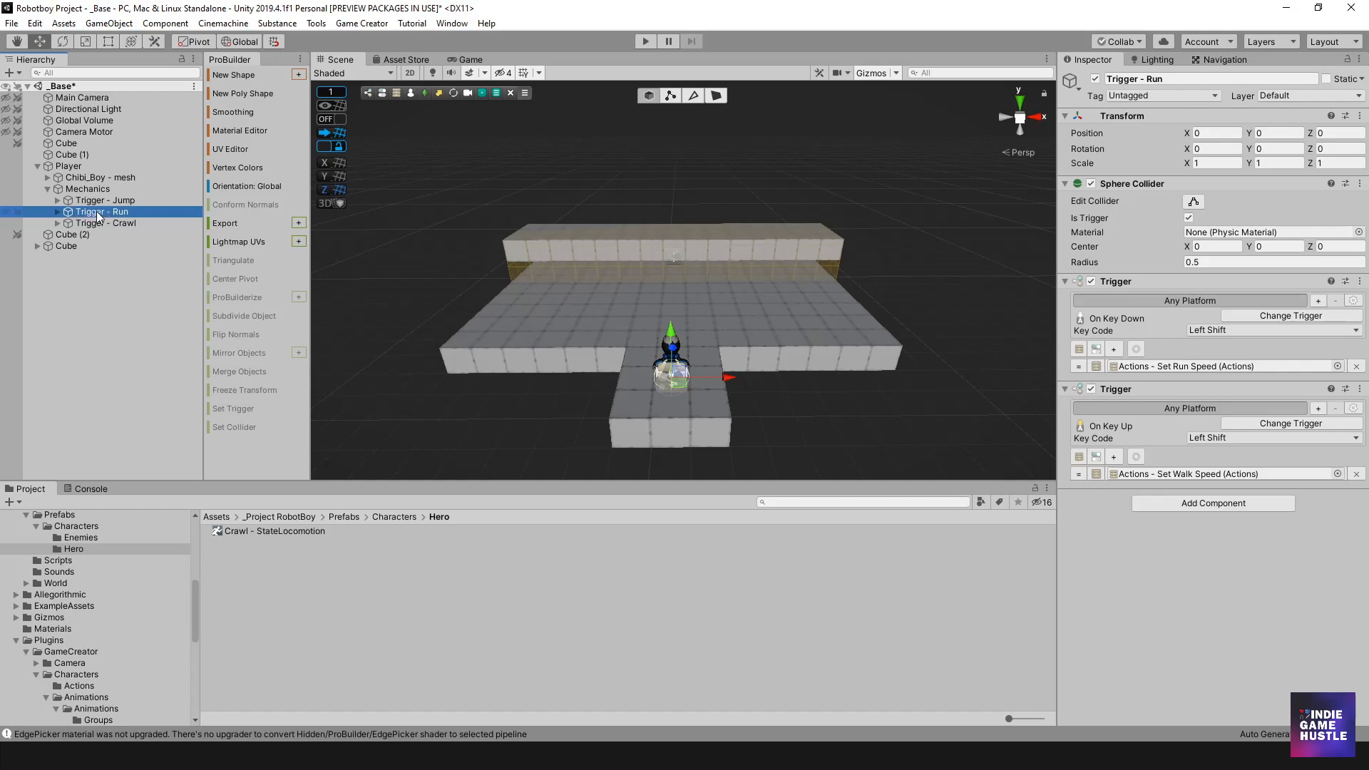
{"action": "key", "text": "ctrl+d"}
{"action": "left_click", "coordinate": [118, 234]}
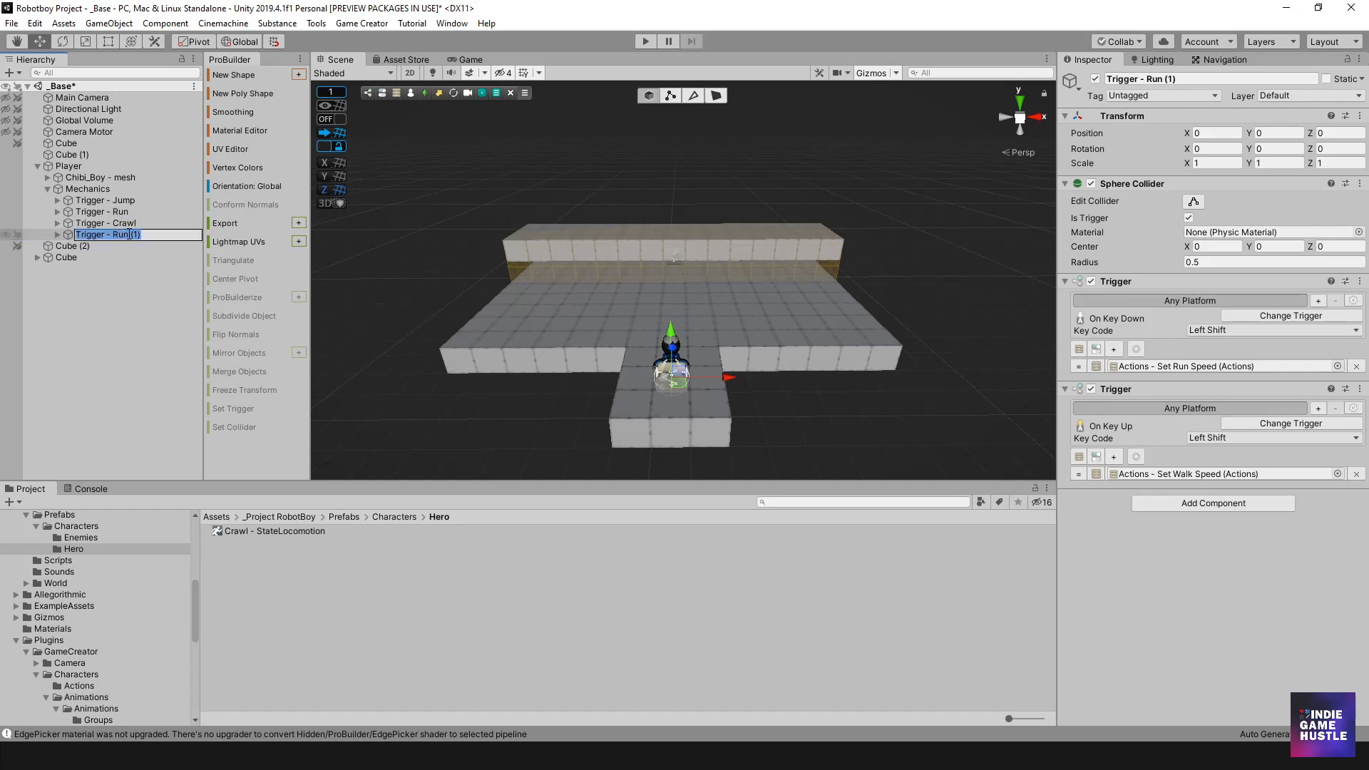
{"action": "type", "text": "Crawl"}
{"action": "key", "text": "Return"}
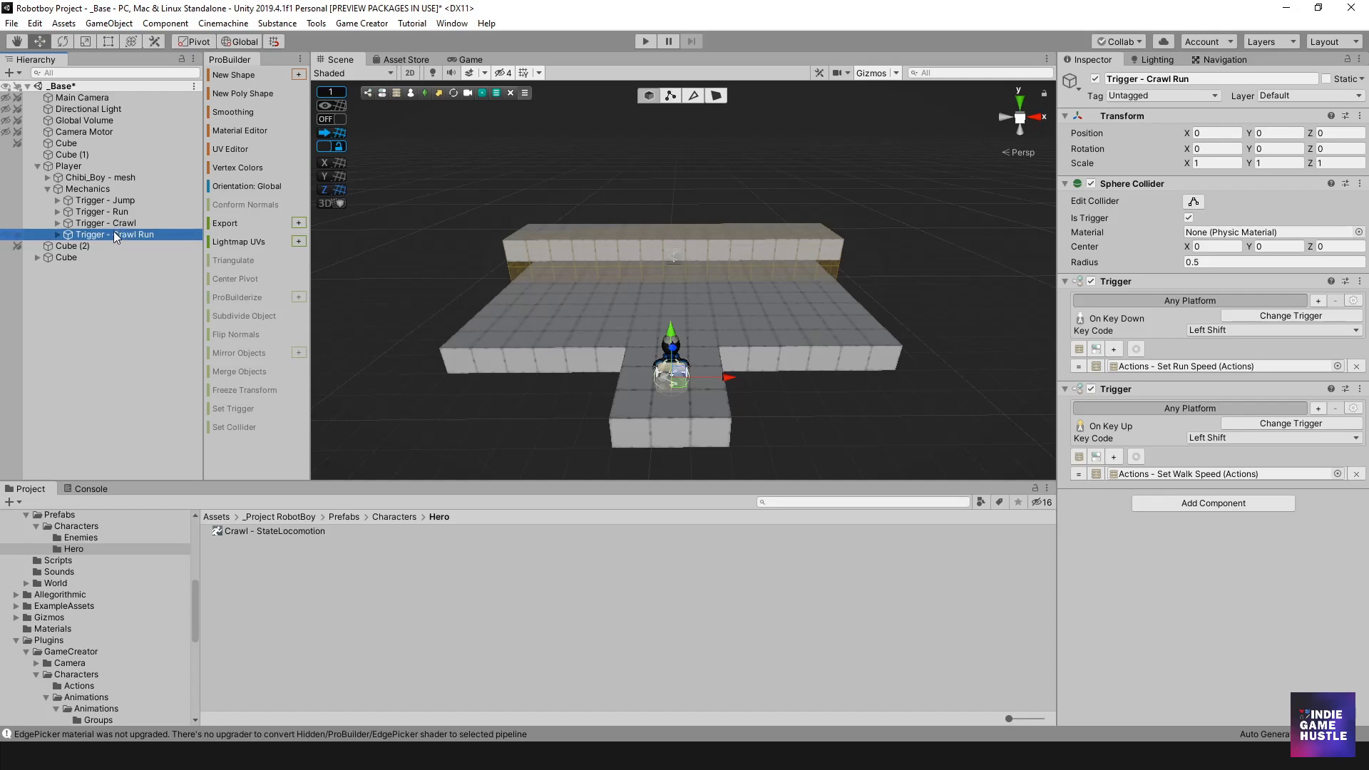
- Play test the scene, walking the player around on the floor in several directions, and end the test
{"action": "left_click", "coordinate": [647, 40]}
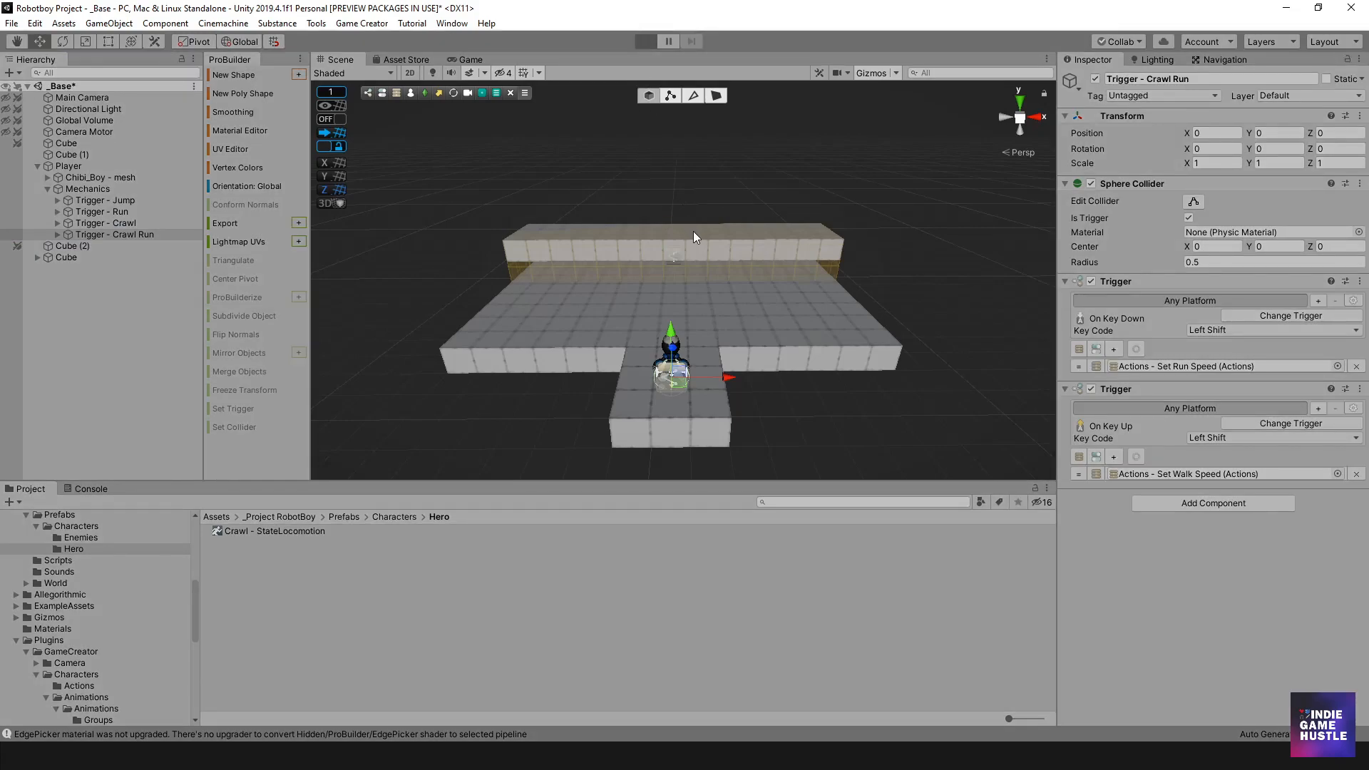
{"action": "key", "text": "w"}
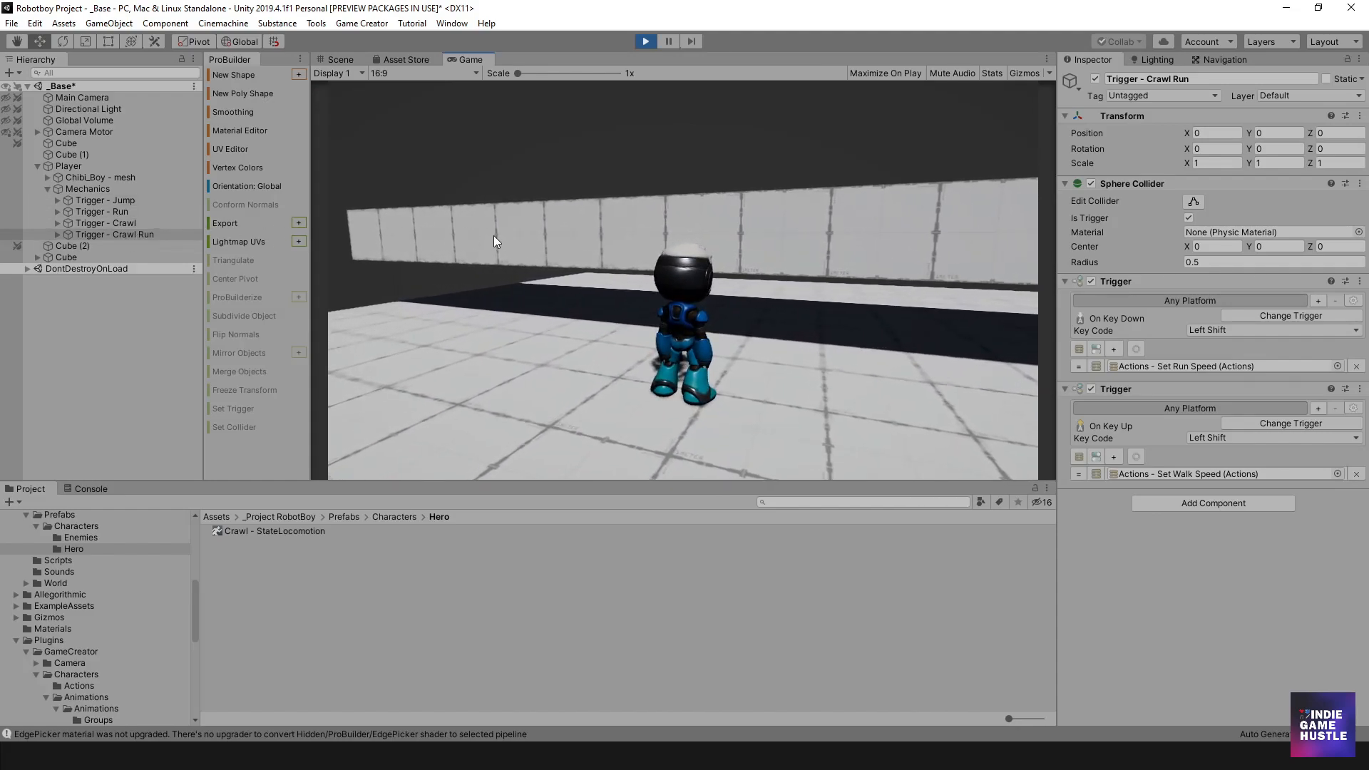
{"action": "key", "text": "w"}
{"action": "key", "text": "a"}
{"action": "key", "text": "s"}
{"action": "key", "text": "d"}
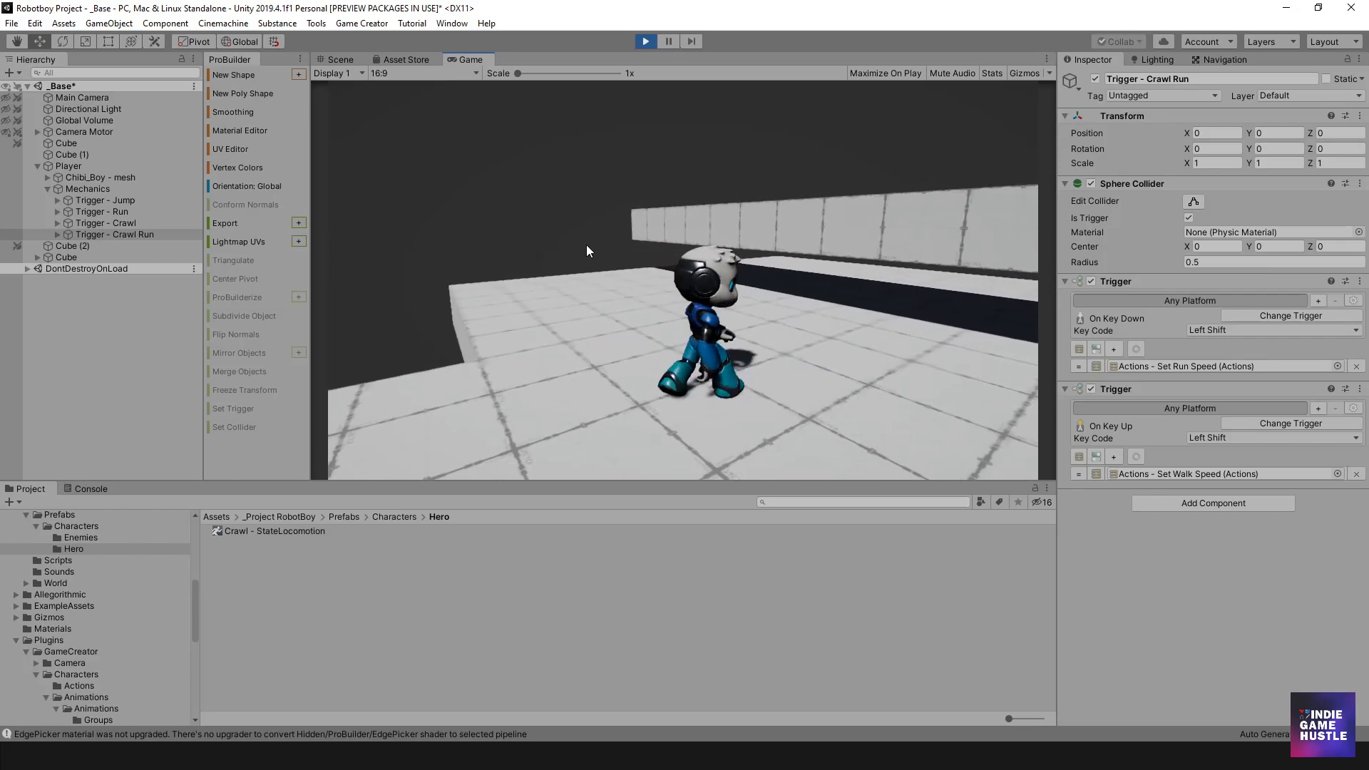
{"action": "key", "text": "w"}
{"action": "key", "text": "s"}
{"action": "key", "text": "d"}
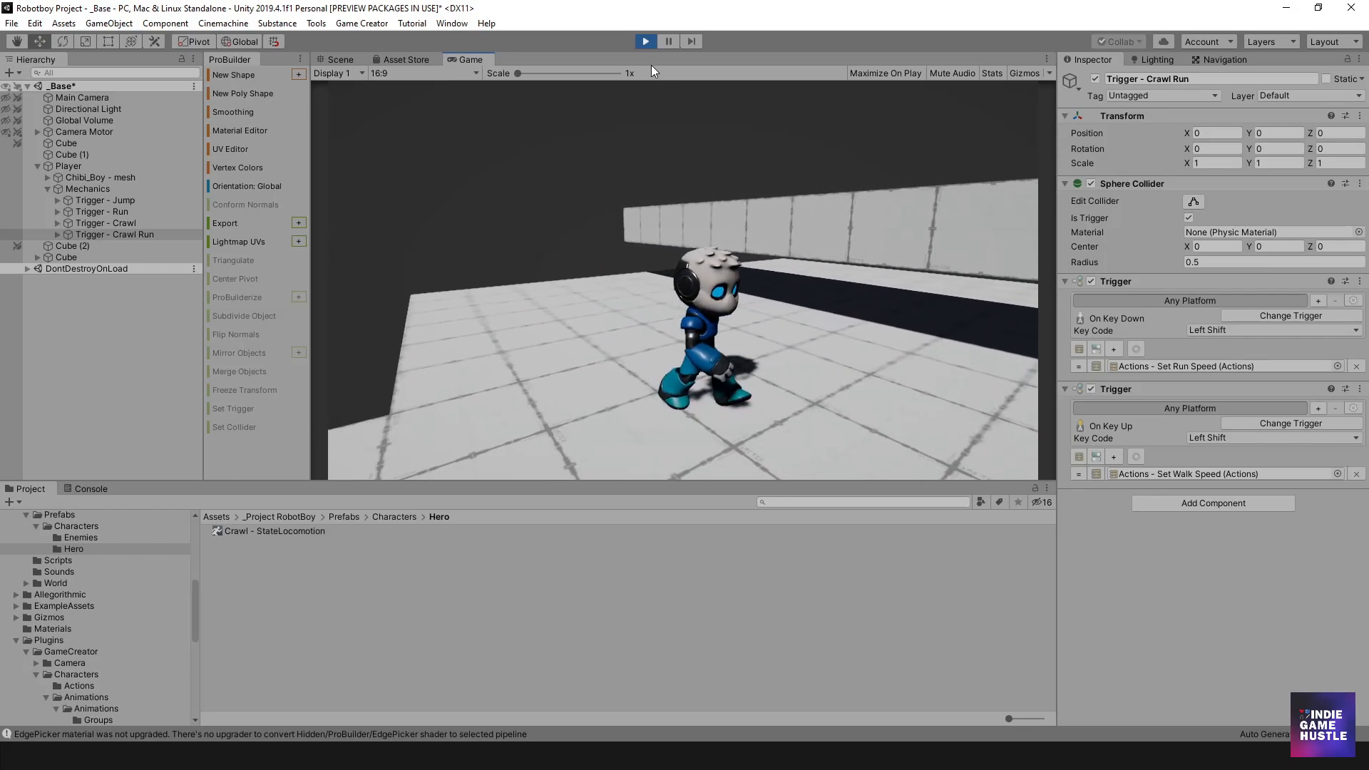
{"action": "left_click", "coordinate": [645, 40]}
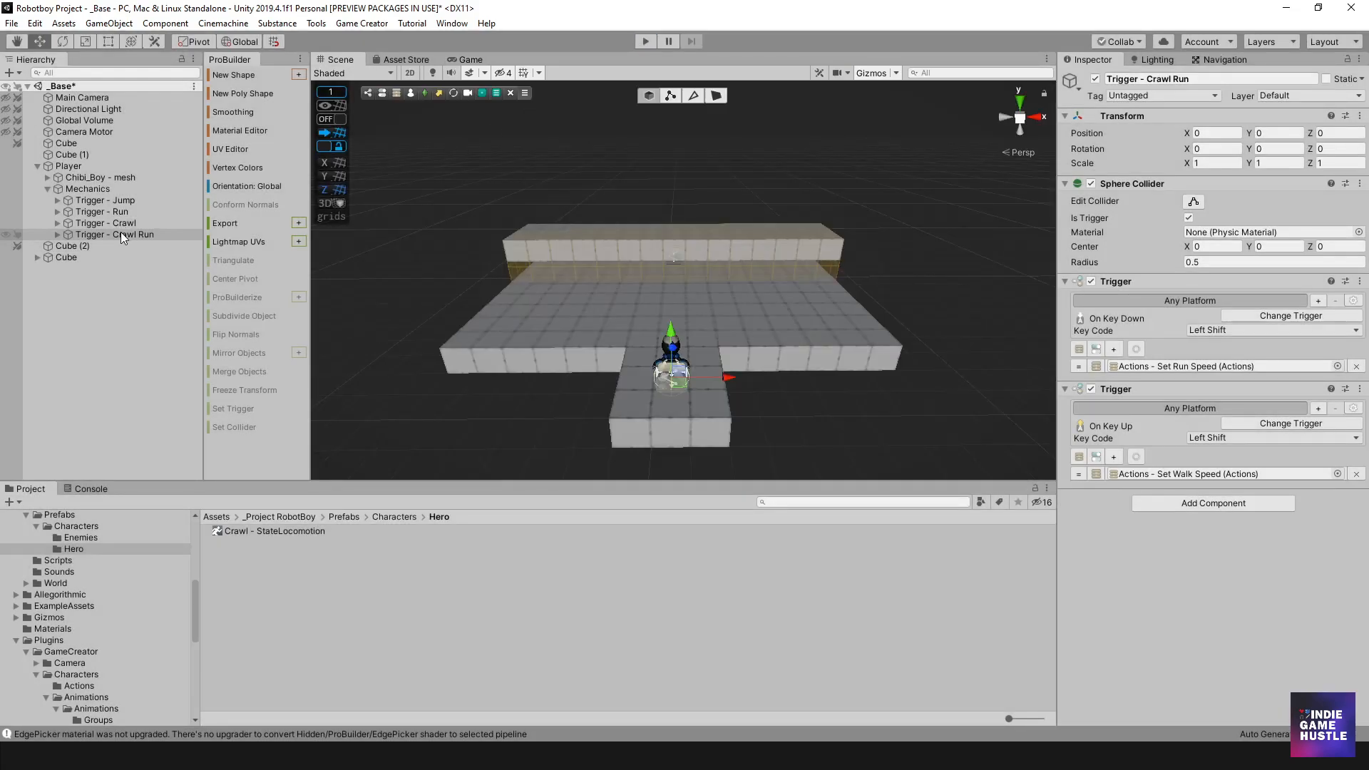
- Deactivate Trigger - Crawl Run and add a Set Active action targeting it, with Active enabled, to Actions - Crawling True
{"action": "left_click", "coordinate": [121, 232]}
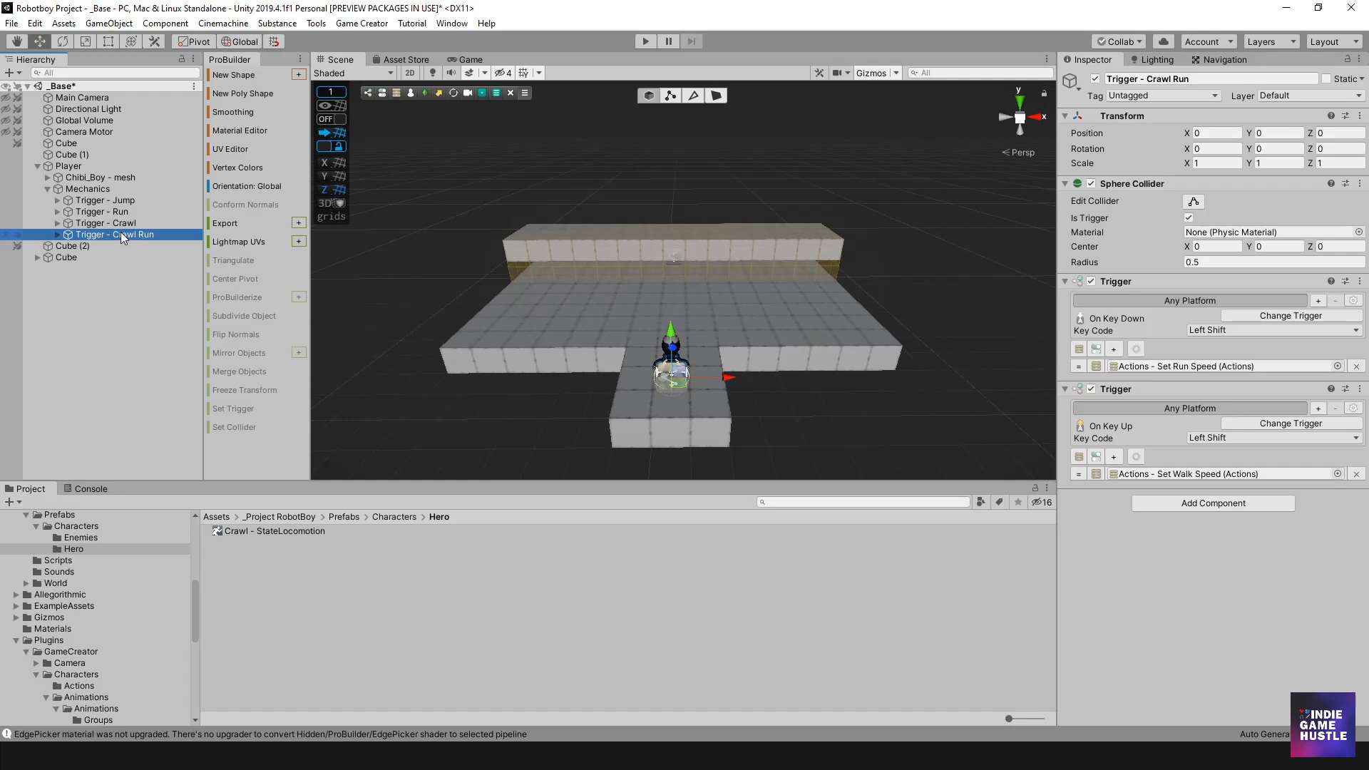
{"action": "left_click", "coordinate": [1095, 79]}
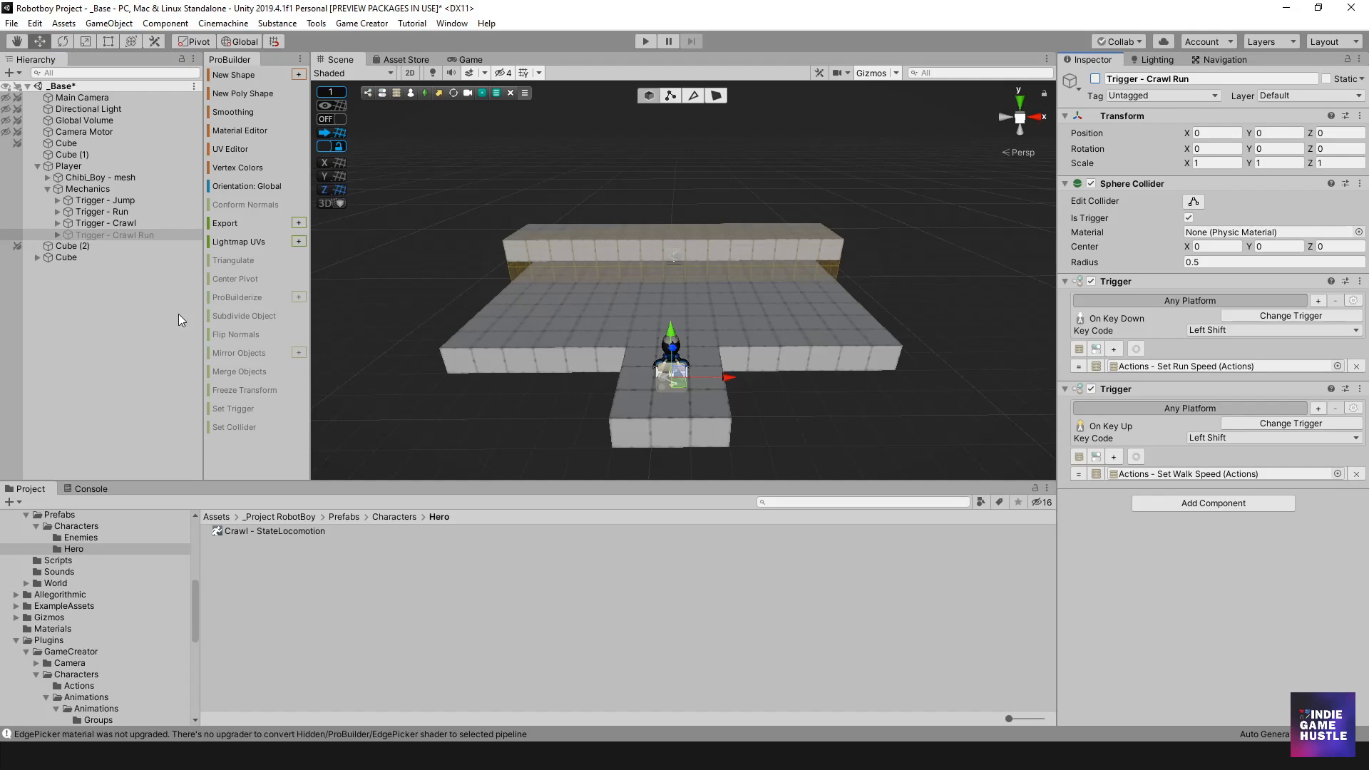
{"action": "left_click", "coordinate": [97, 223]}
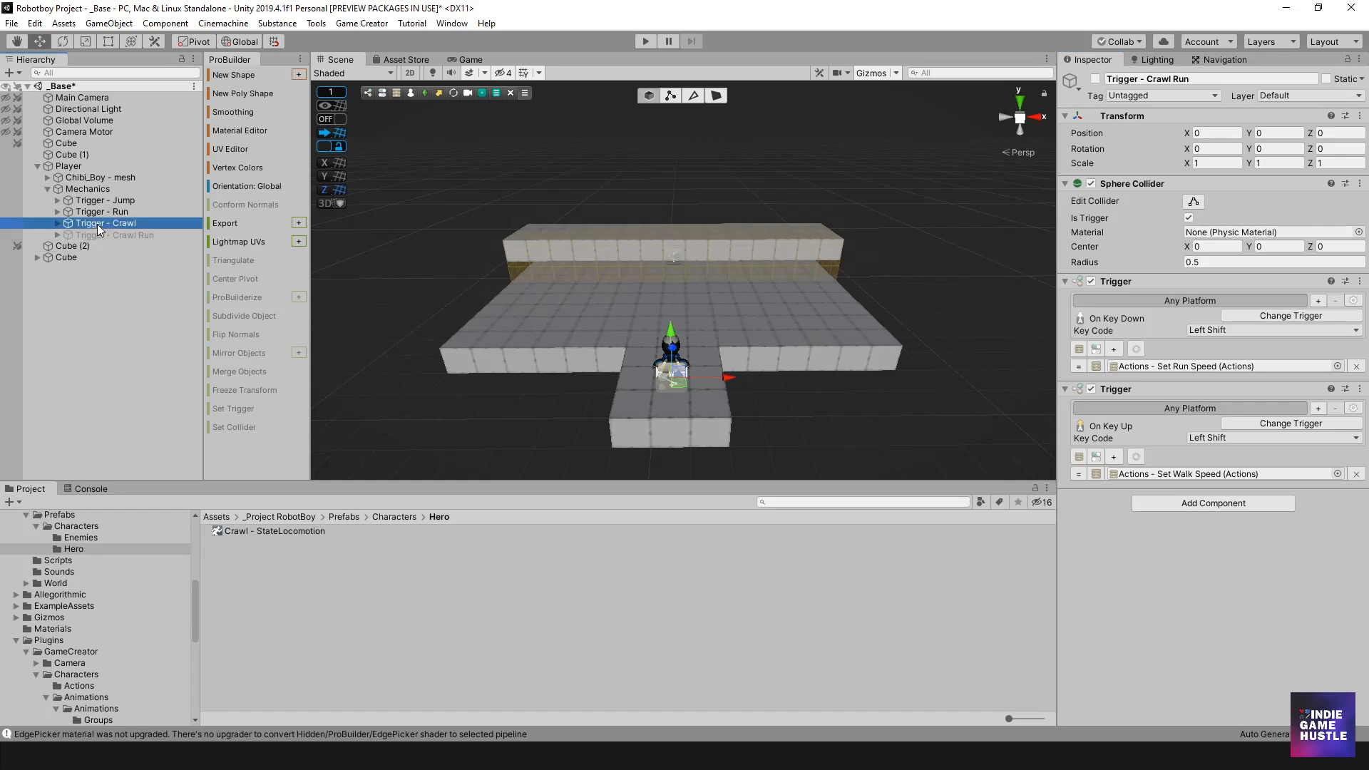
{"action": "left_click", "coordinate": [57, 223]}
{"action": "left_click", "coordinate": [182, 247]}
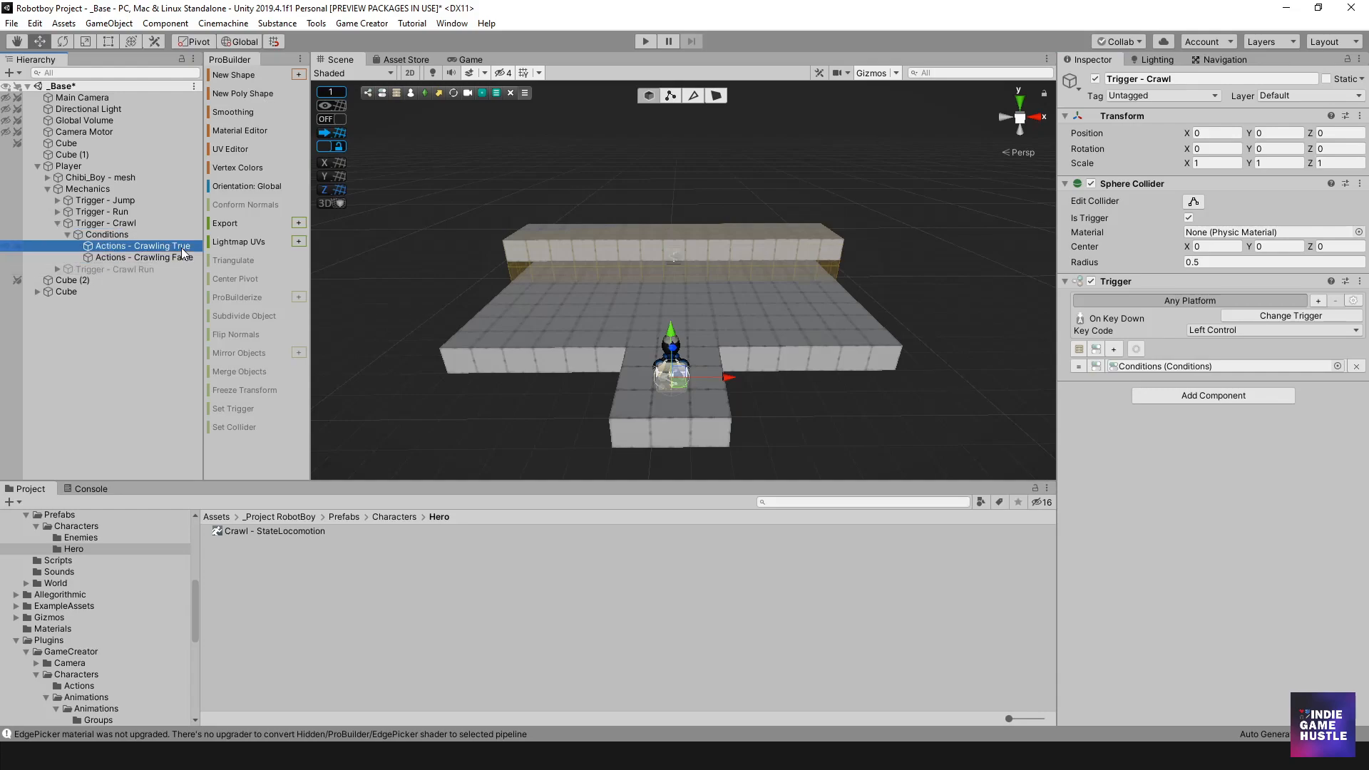
{"action": "scroll", "coordinate": [1297, 491], "scroll_direction": "down", "scroll_amount": 3}
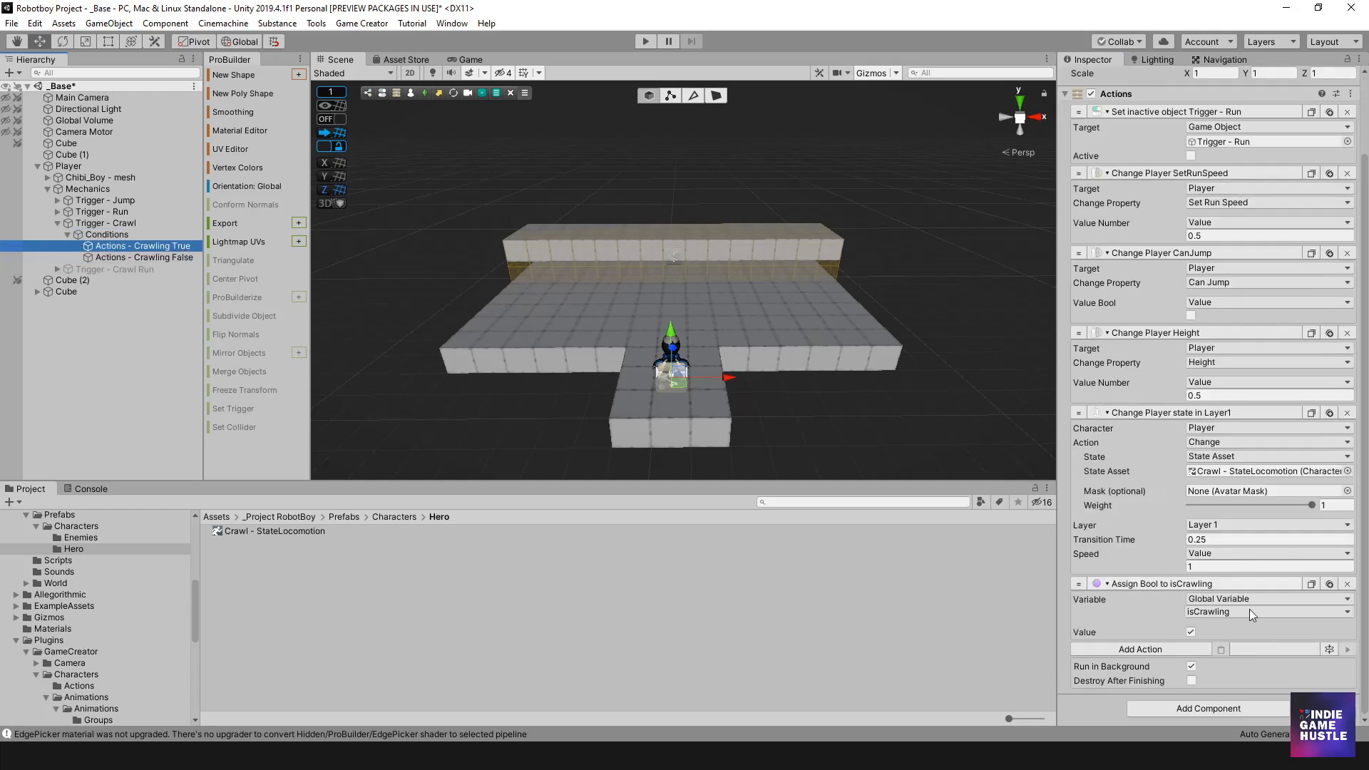
{"action": "left_click", "coordinate": [1188, 651]}
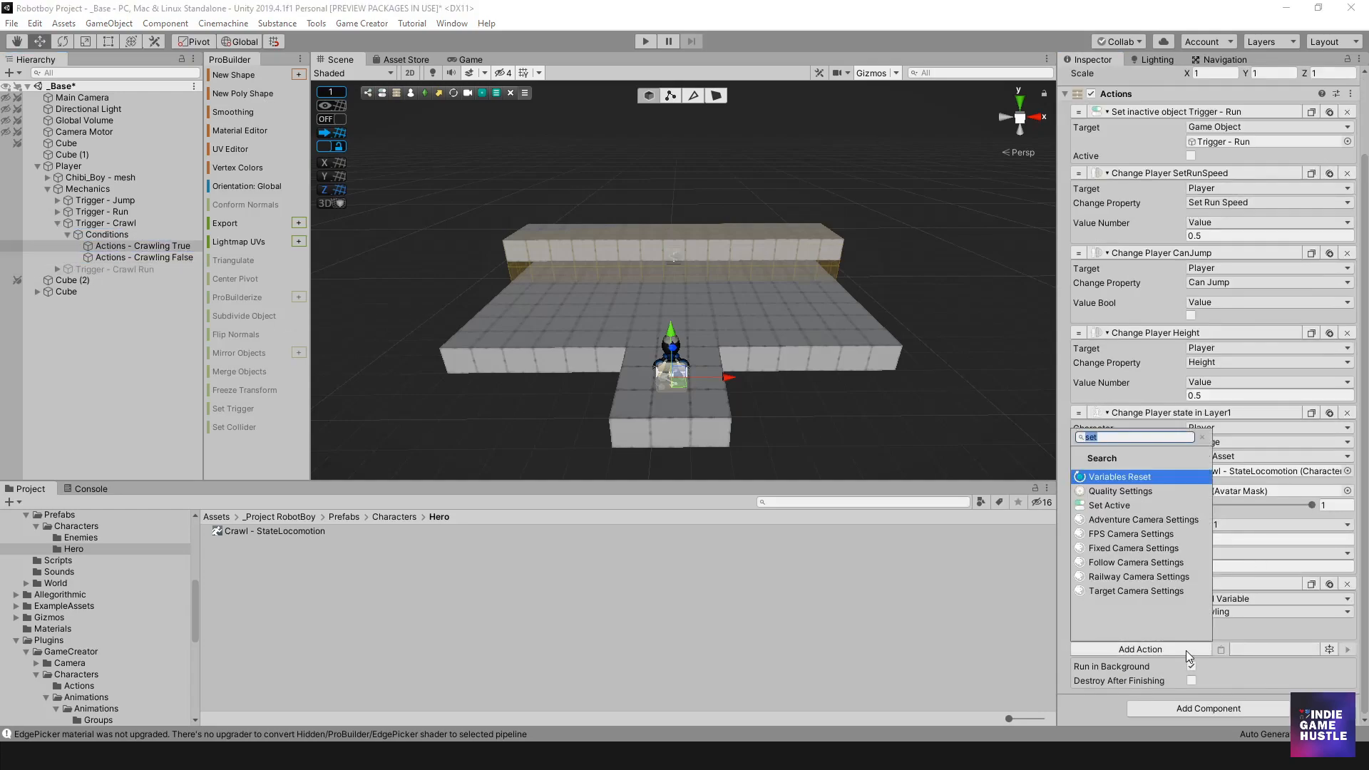
{"action": "left_click", "coordinate": [1110, 505]}
{"action": "scroll", "coordinate": [1224, 622], "scroll_direction": "down", "scroll_amount": 2}
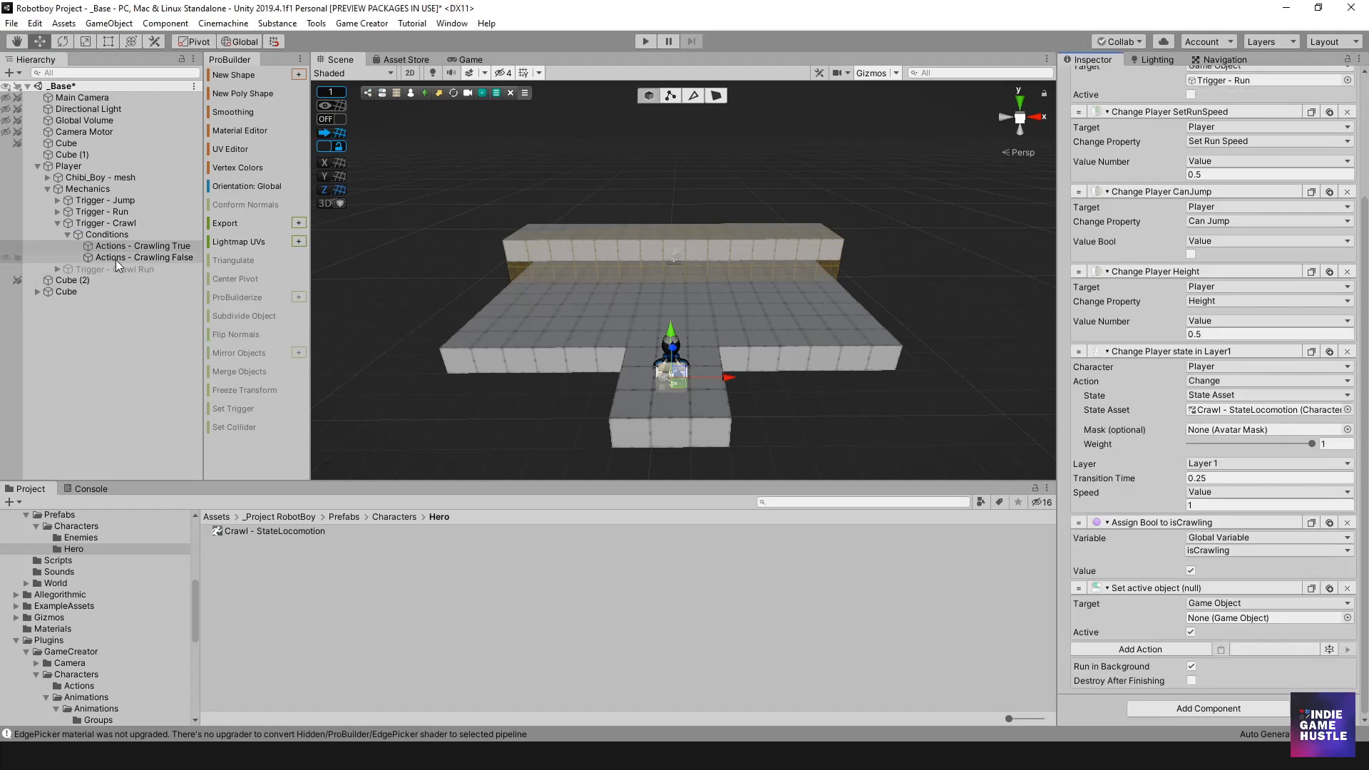
{"action": "left_click_drag", "start_coordinate": [114, 269], "coordinate": [1206, 620]}
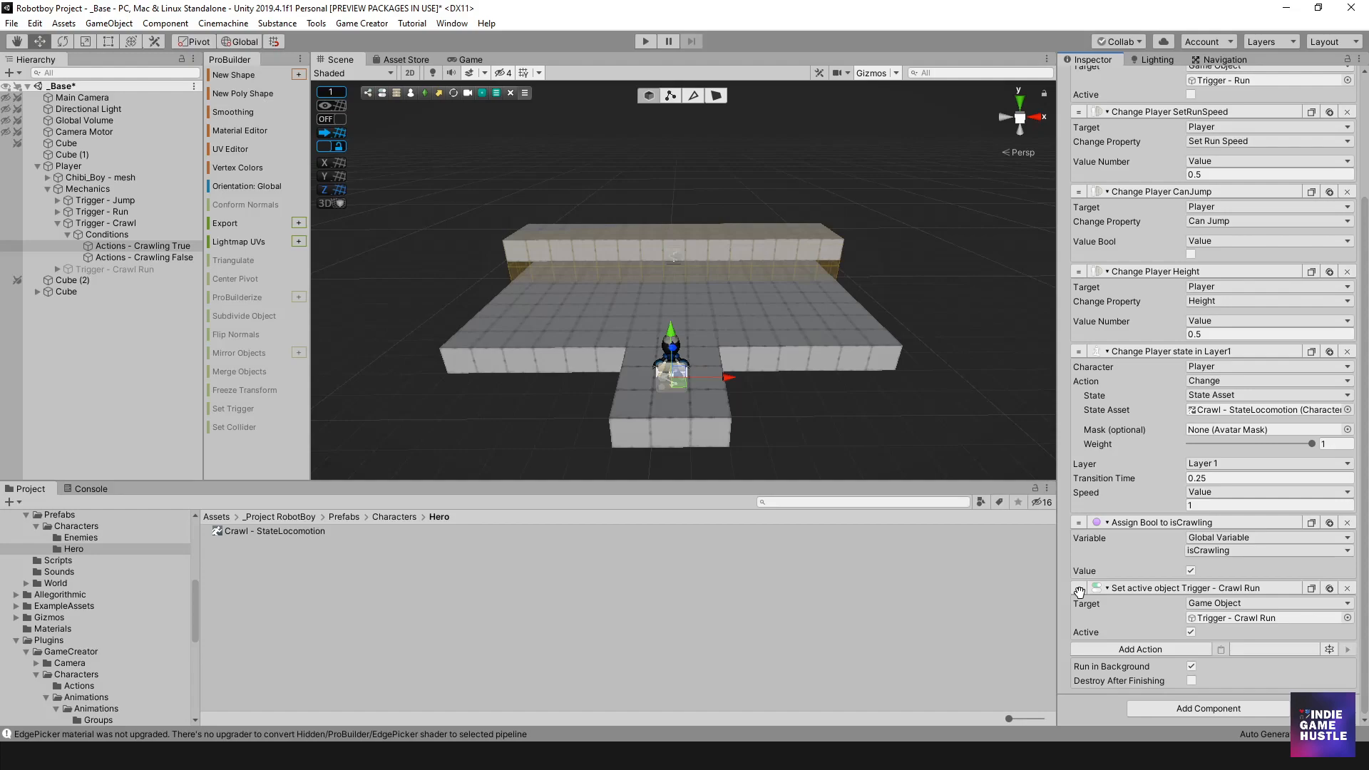
- Move the Trigger - Crawl Run activation to the start of the Crawling True actions and collapse the run, speed, jump, height and state actions
{"action": "left_click_drag", "start_coordinate": [1134, 70], "coordinate": [1126, 109]}
{"action": "scroll", "coordinate": [1182, 200], "scroll_direction": "up", "scroll_amount": 4}
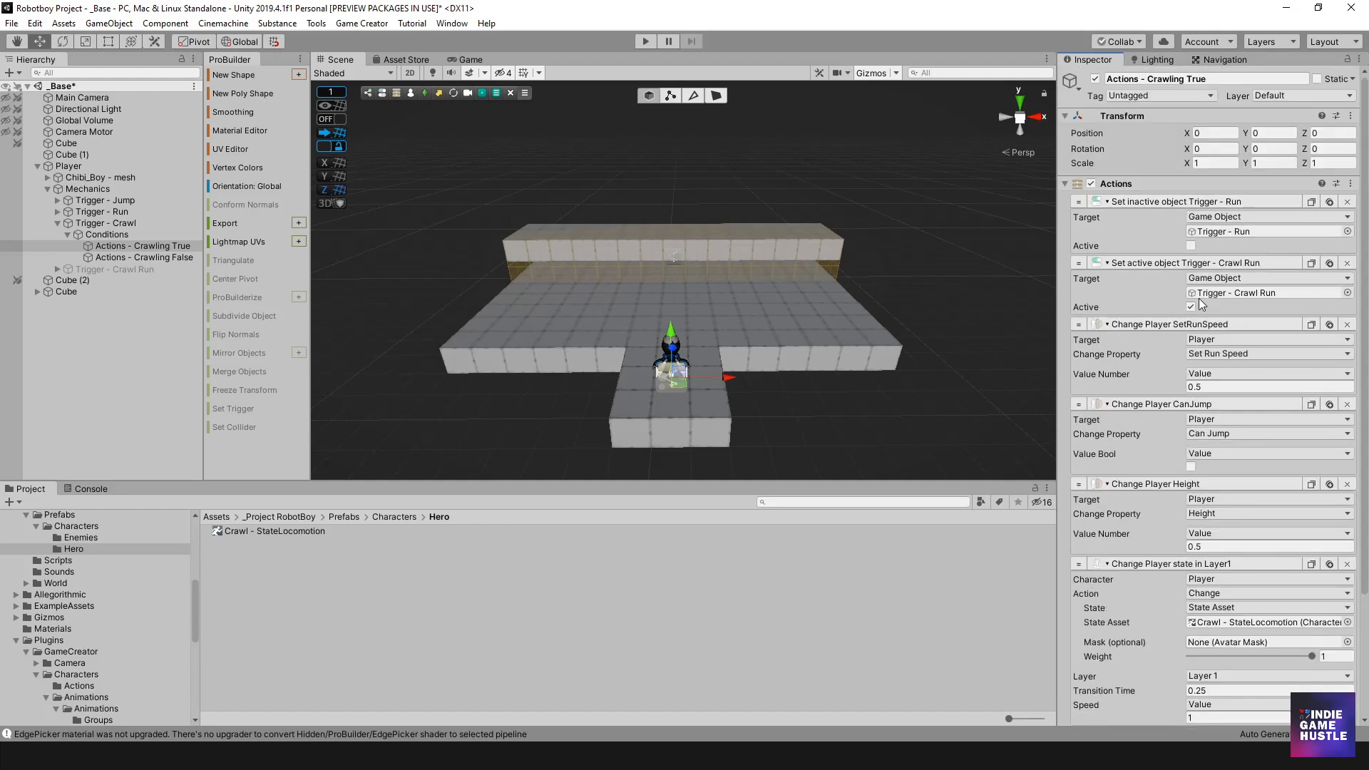
{"action": "left_click_drag", "start_coordinate": [1079, 263], "coordinate": [1079, 201]}
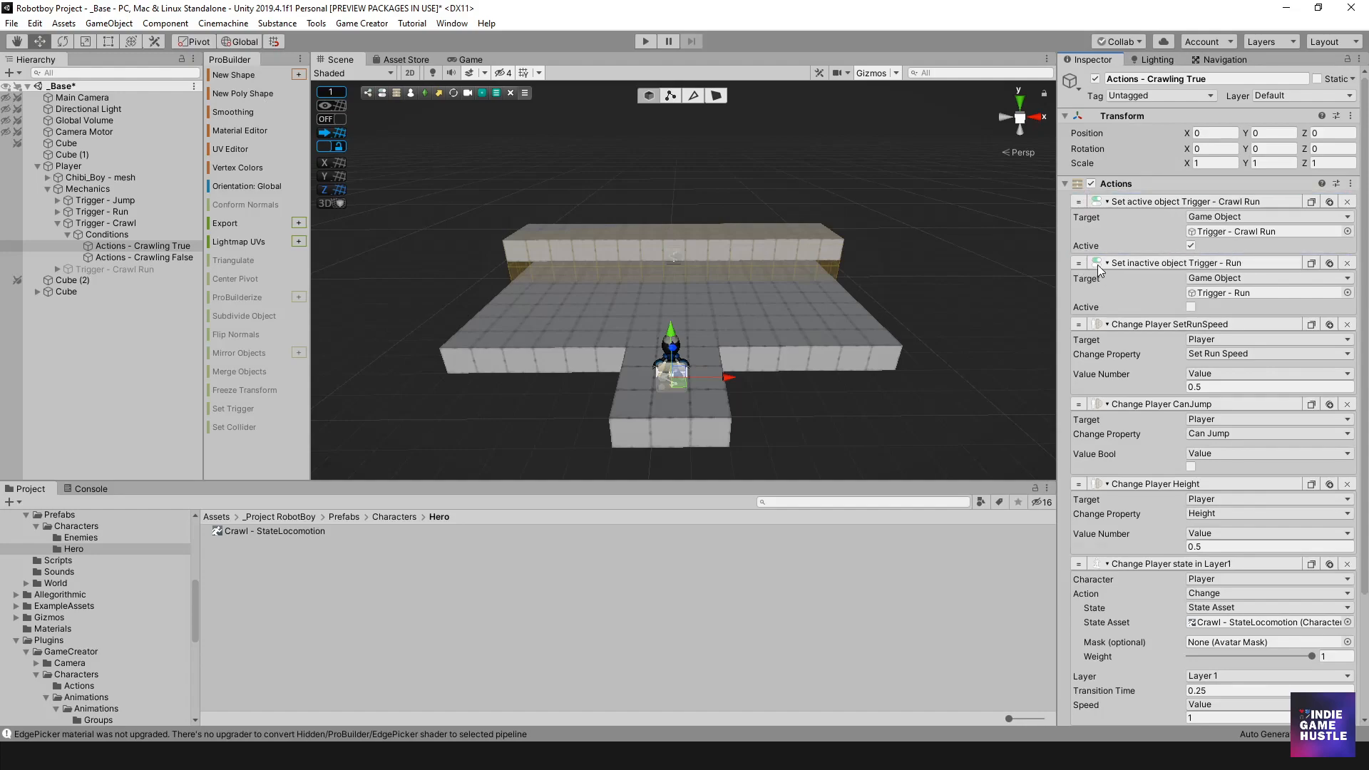
{"action": "left_click", "coordinate": [1106, 263]}
{"action": "left_click", "coordinate": [1108, 278]}
{"action": "left_click", "coordinate": [1110, 294]}
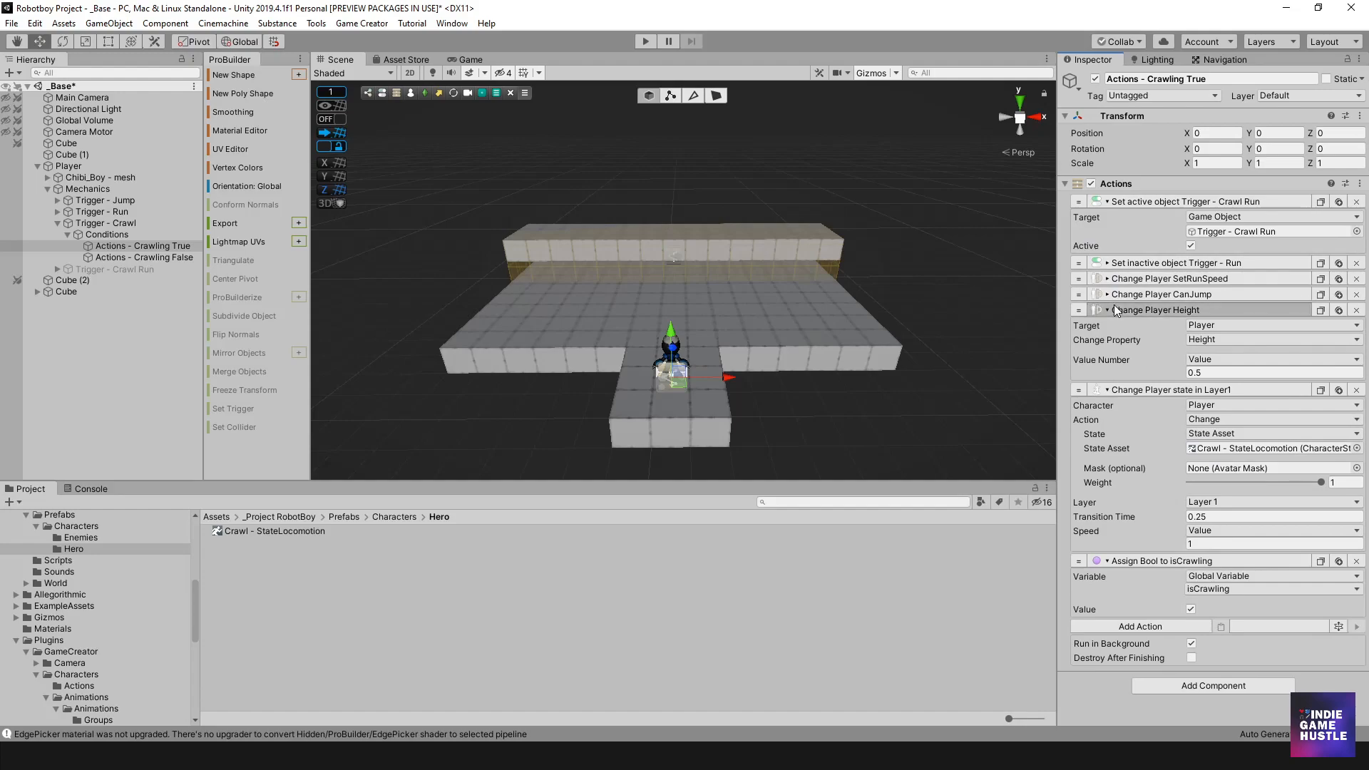
{"action": "left_click", "coordinate": [1114, 310]}
{"action": "left_click", "coordinate": [1114, 326]}
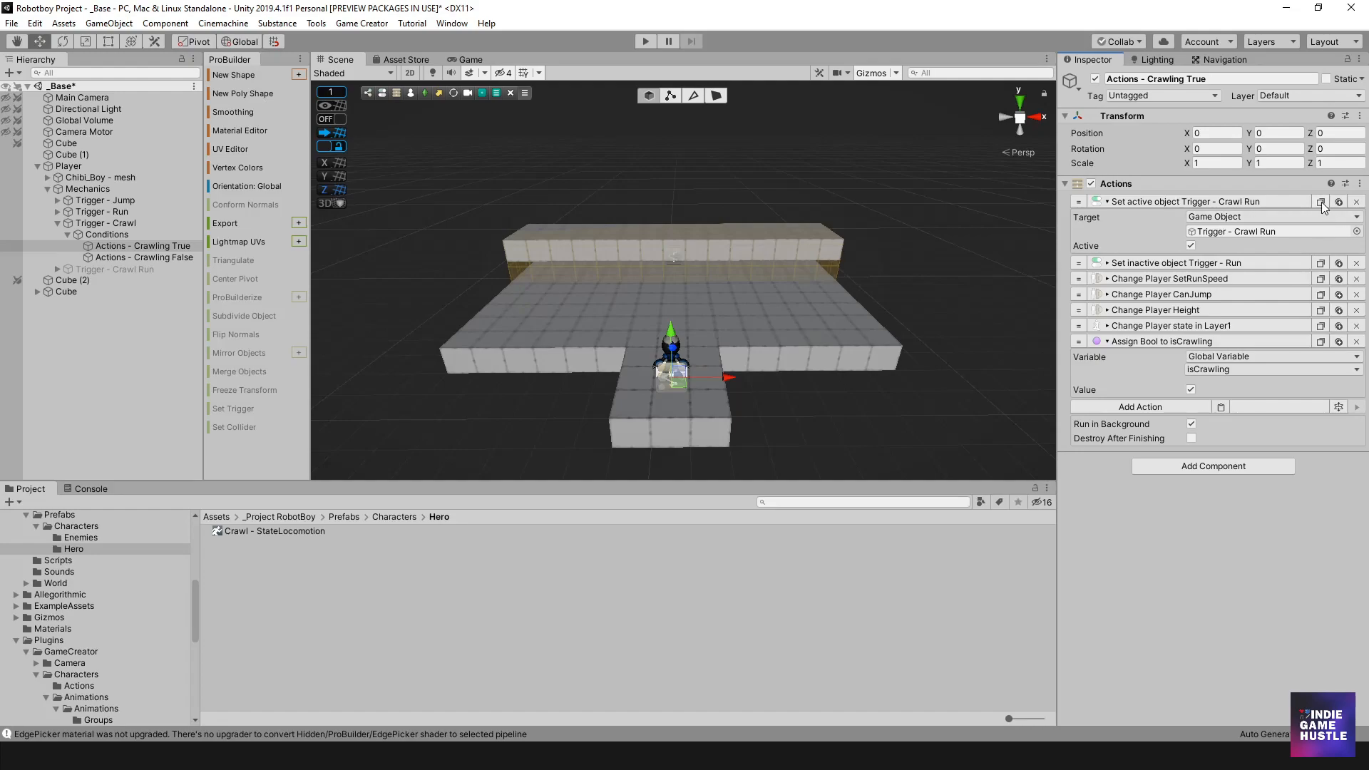
- Copy the Trigger - Crawl Run activation into Actions - Crawling False and collapse its jump, height, state and isCrawling actions
{"action": "left_click", "coordinate": [157, 259]}
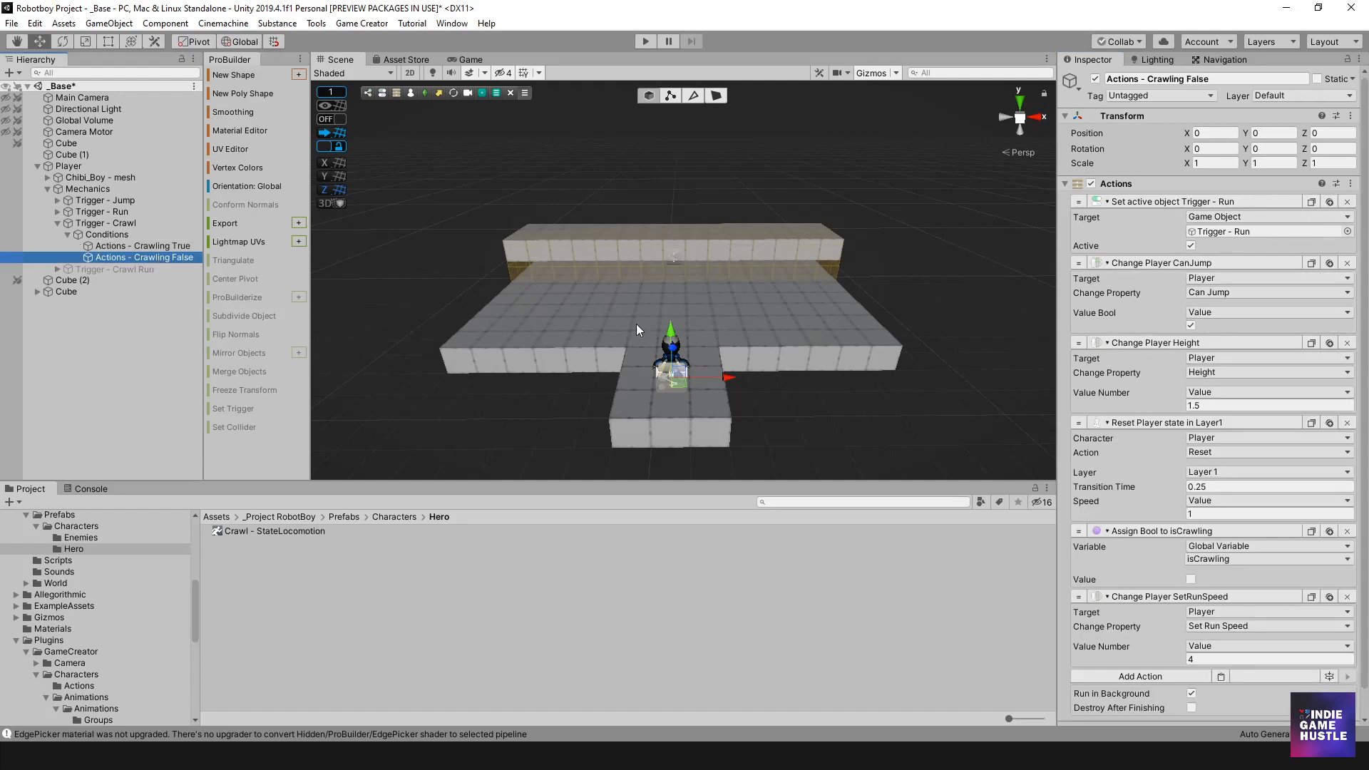
{"action": "left_click", "coordinate": [1221, 677]}
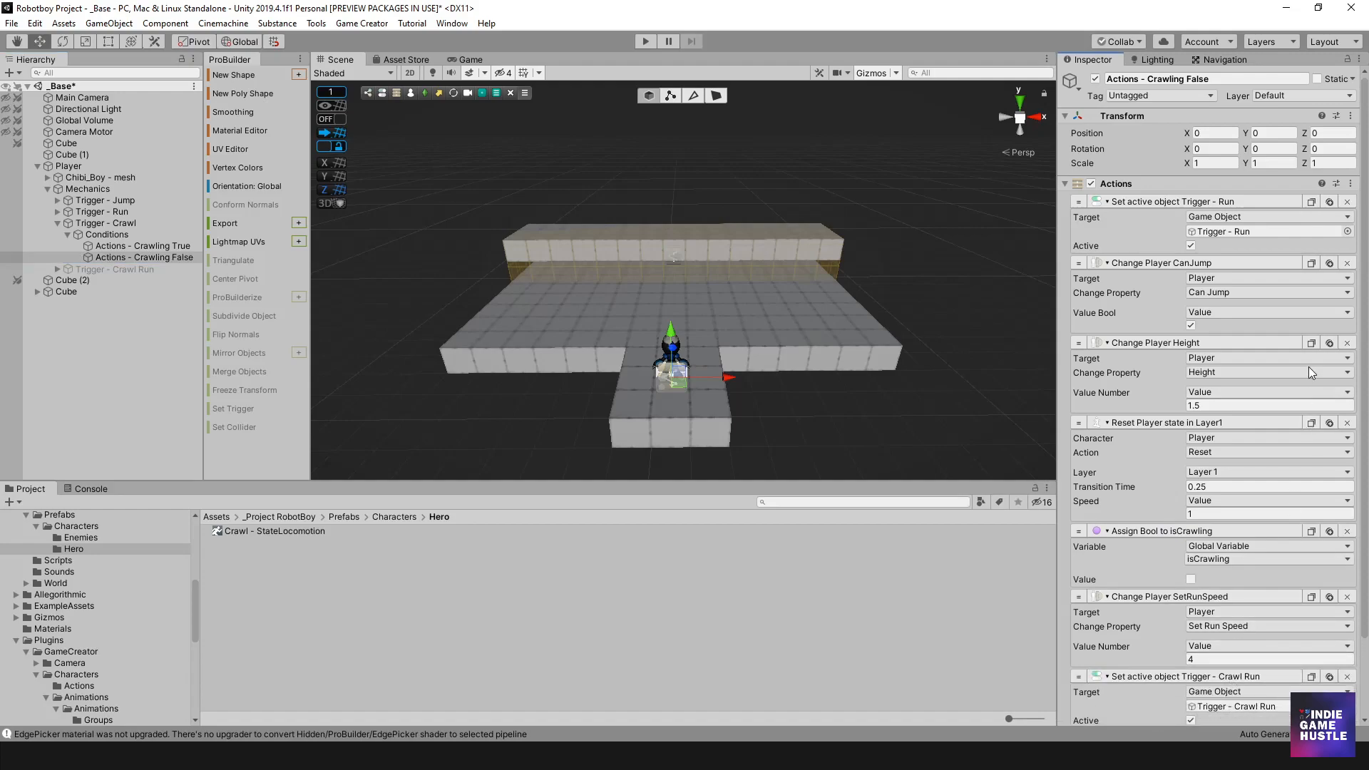
{"action": "left_click", "coordinate": [1118, 343]}
{"action": "left_click", "coordinate": [1114, 264]}
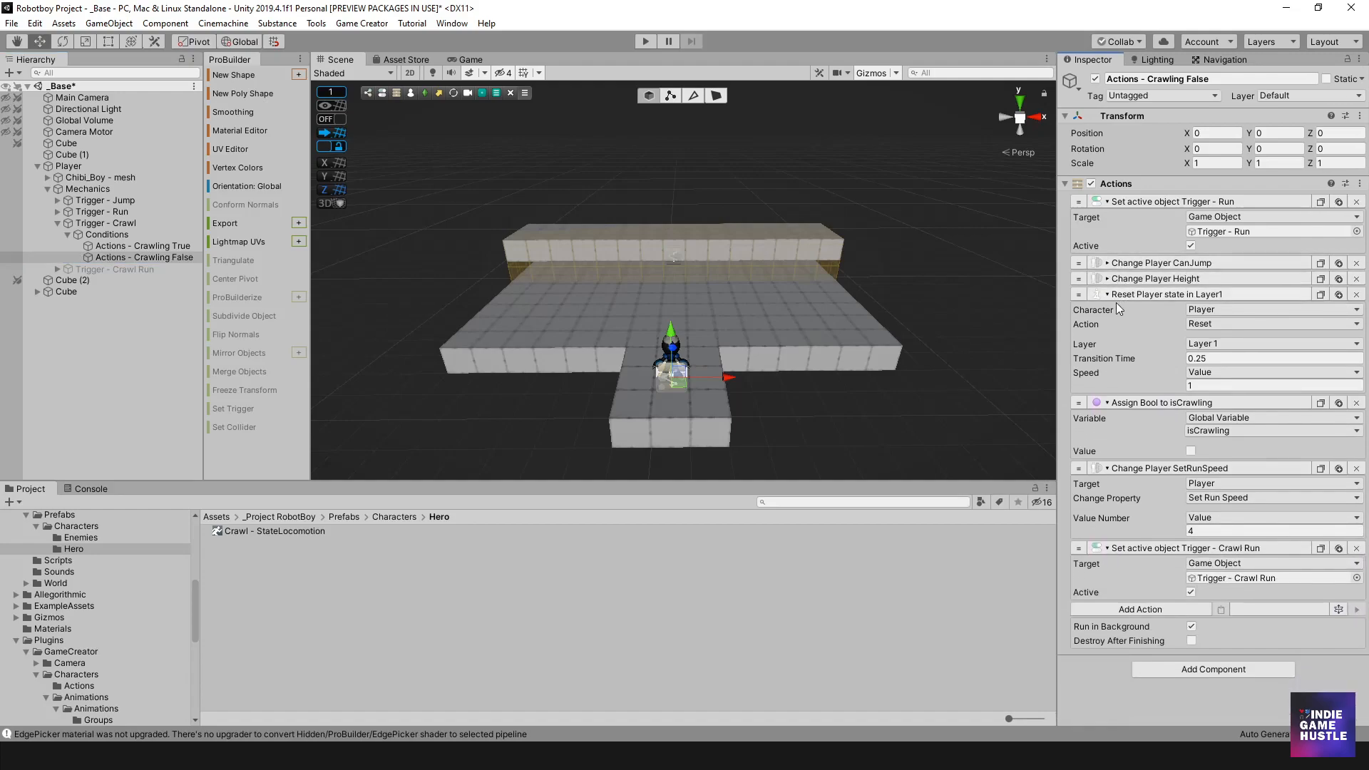
{"action": "left_click", "coordinate": [1116, 294]}
{"action": "left_click", "coordinate": [1120, 310]}
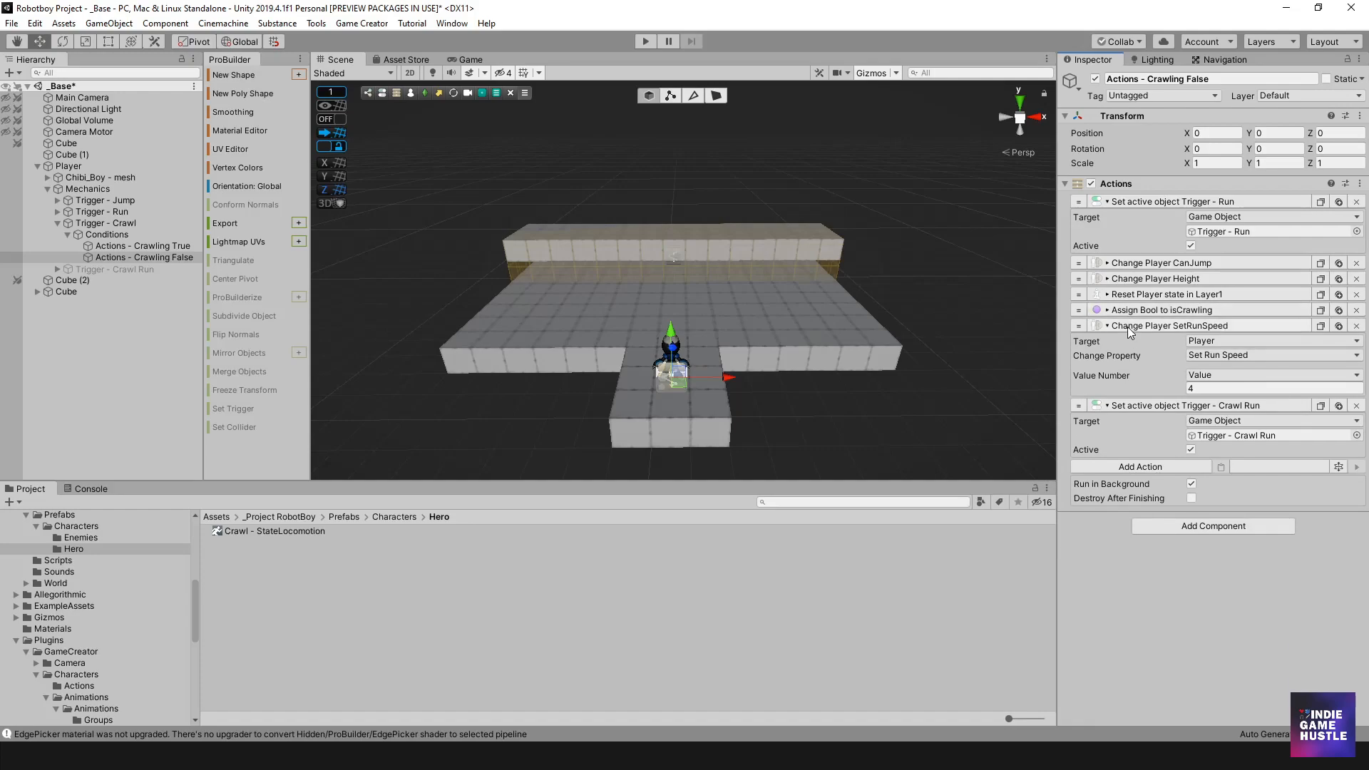
- Move the pasted Trigger - Crawl Run action to the start of the Crawling False actions and turn its Active option off
{"action": "left_click_drag", "start_coordinate": [1076, 405], "coordinate": [1082, 197]}
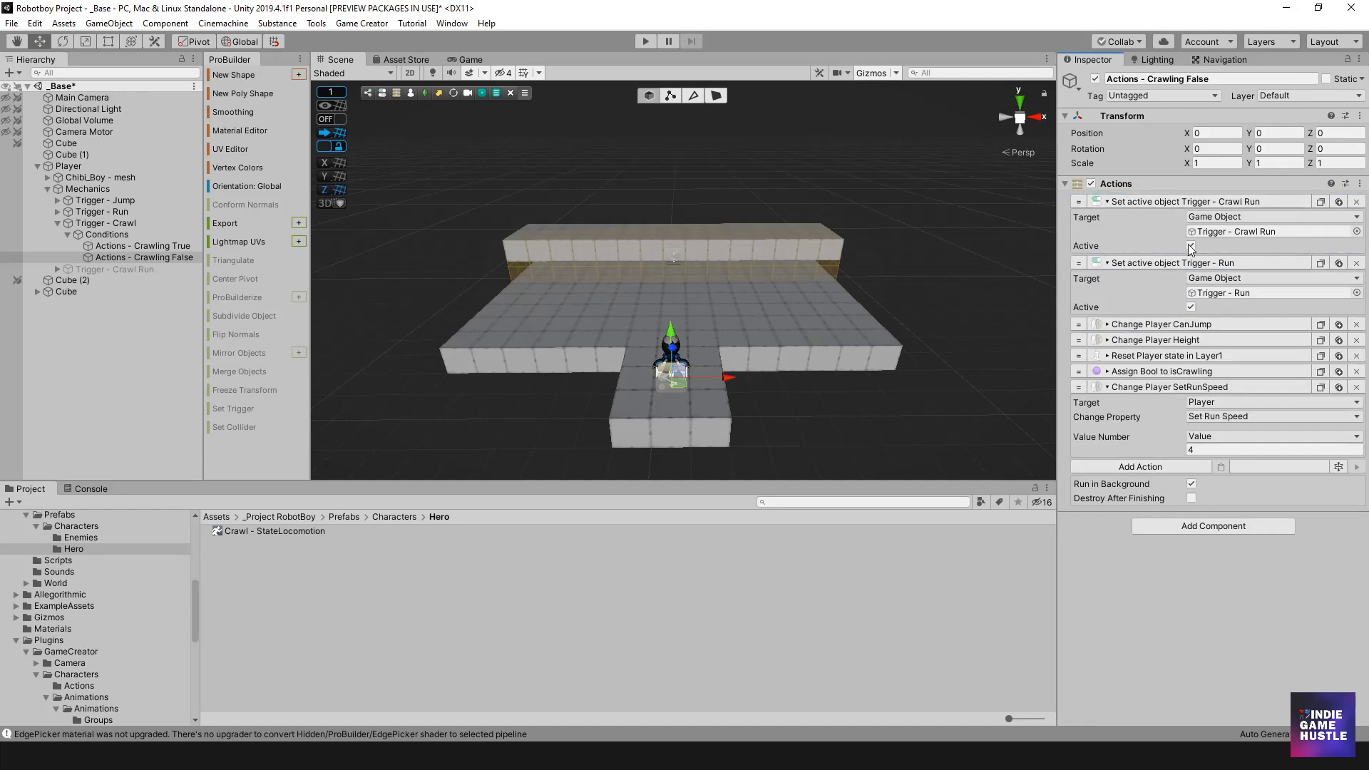
{"action": "left_click", "coordinate": [1190, 245]}
{"action": "left_click", "coordinate": [169, 358]}
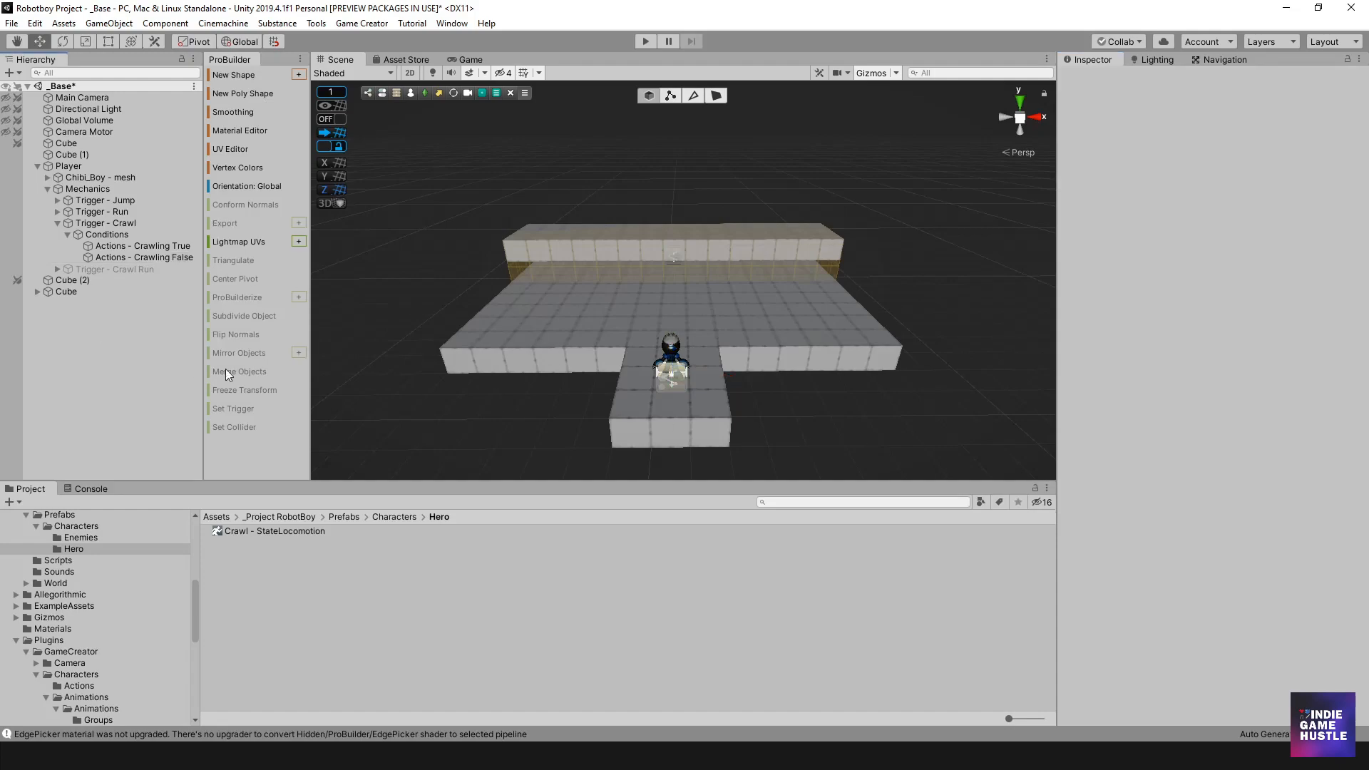
- Play test the crawl by toggling it on, crawling in several directions and up to the beam, and end the test
{"action": "left_click", "coordinate": [646, 42]}
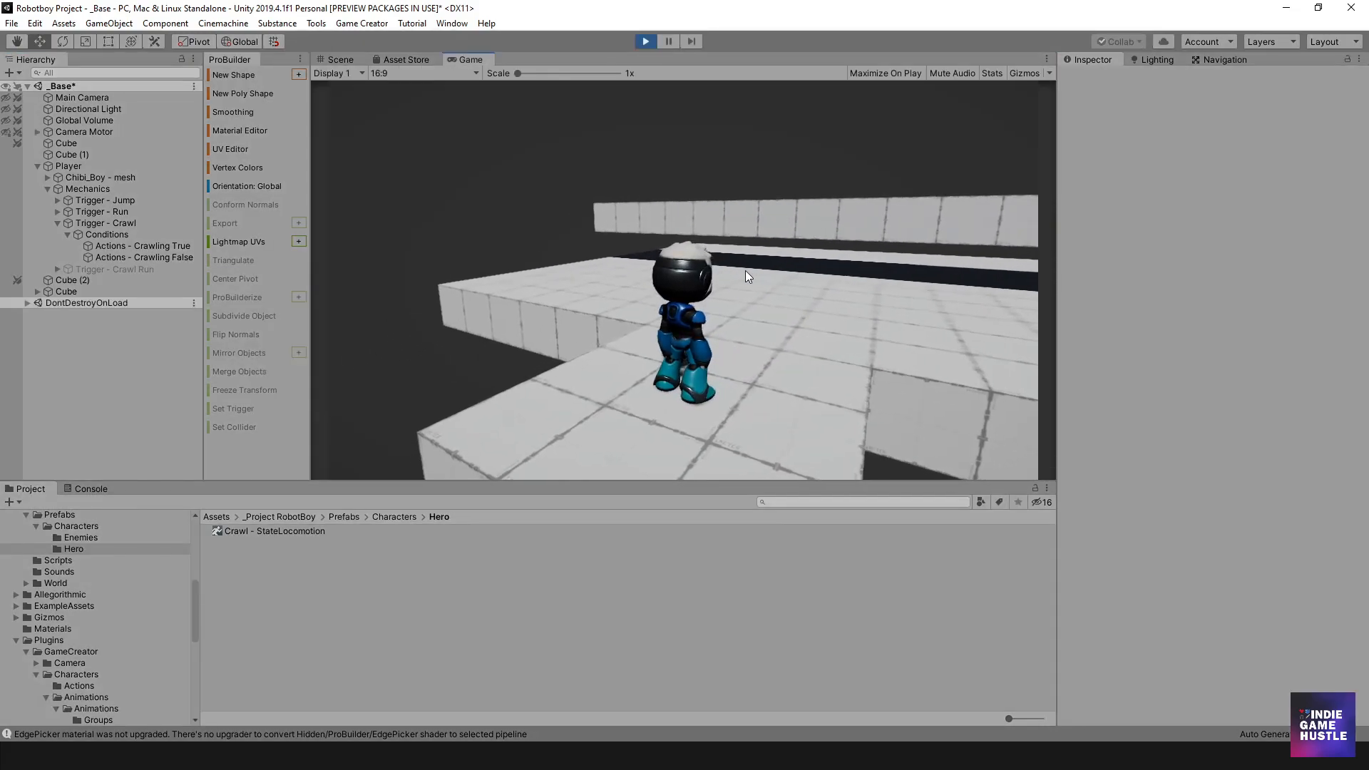
{"action": "key", "text": "a"}
{"action": "key", "text": "c"}
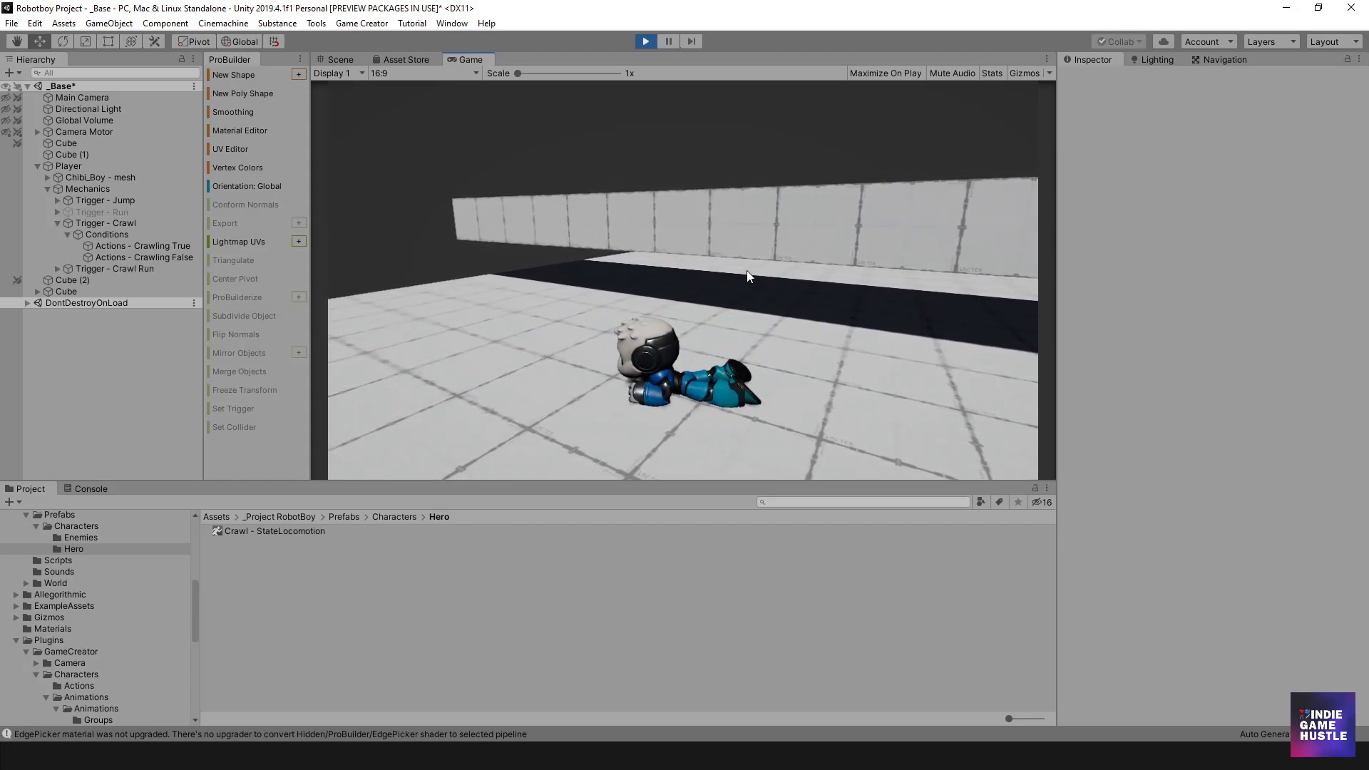
{"action": "key", "text": "a"}
{"action": "key", "text": "a"}
{"action": "key", "text": "w"}
{"action": "key", "text": "d"}
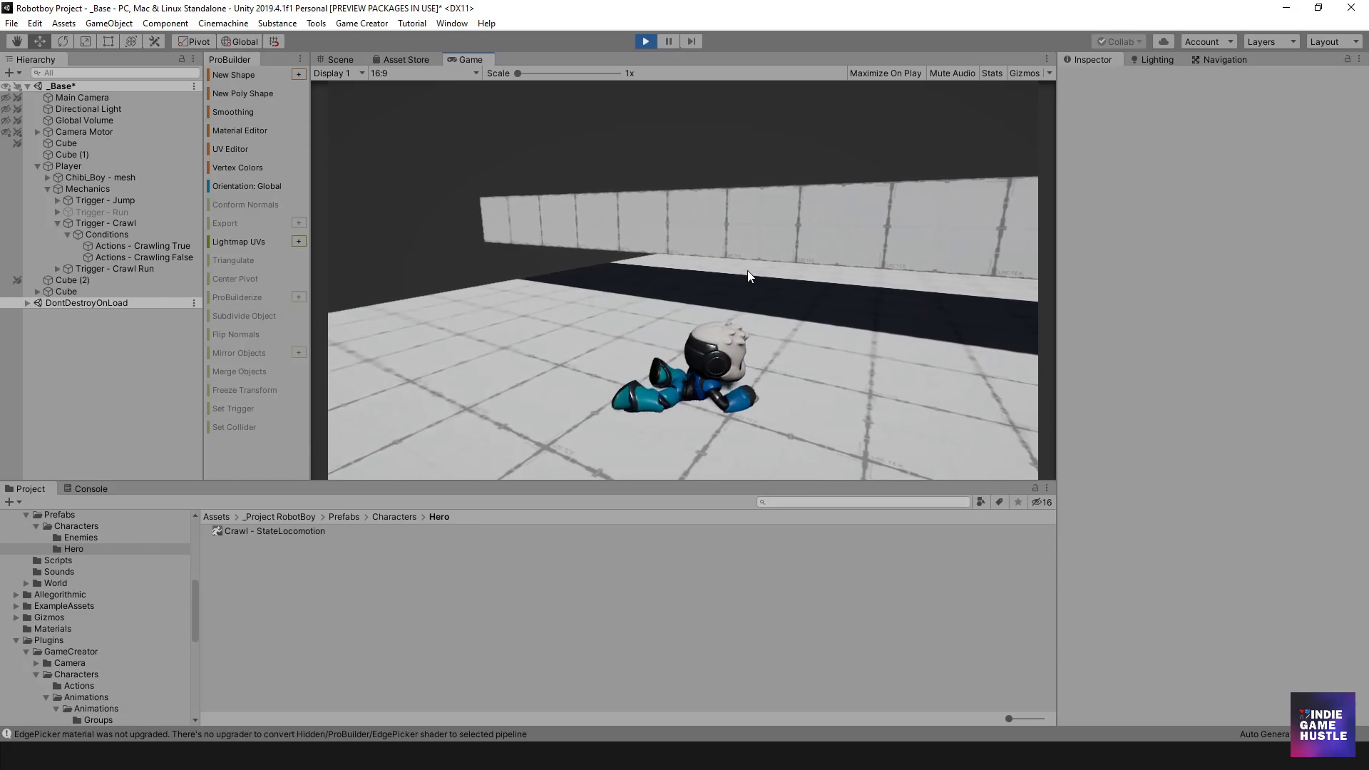
{"action": "key", "text": "w"}
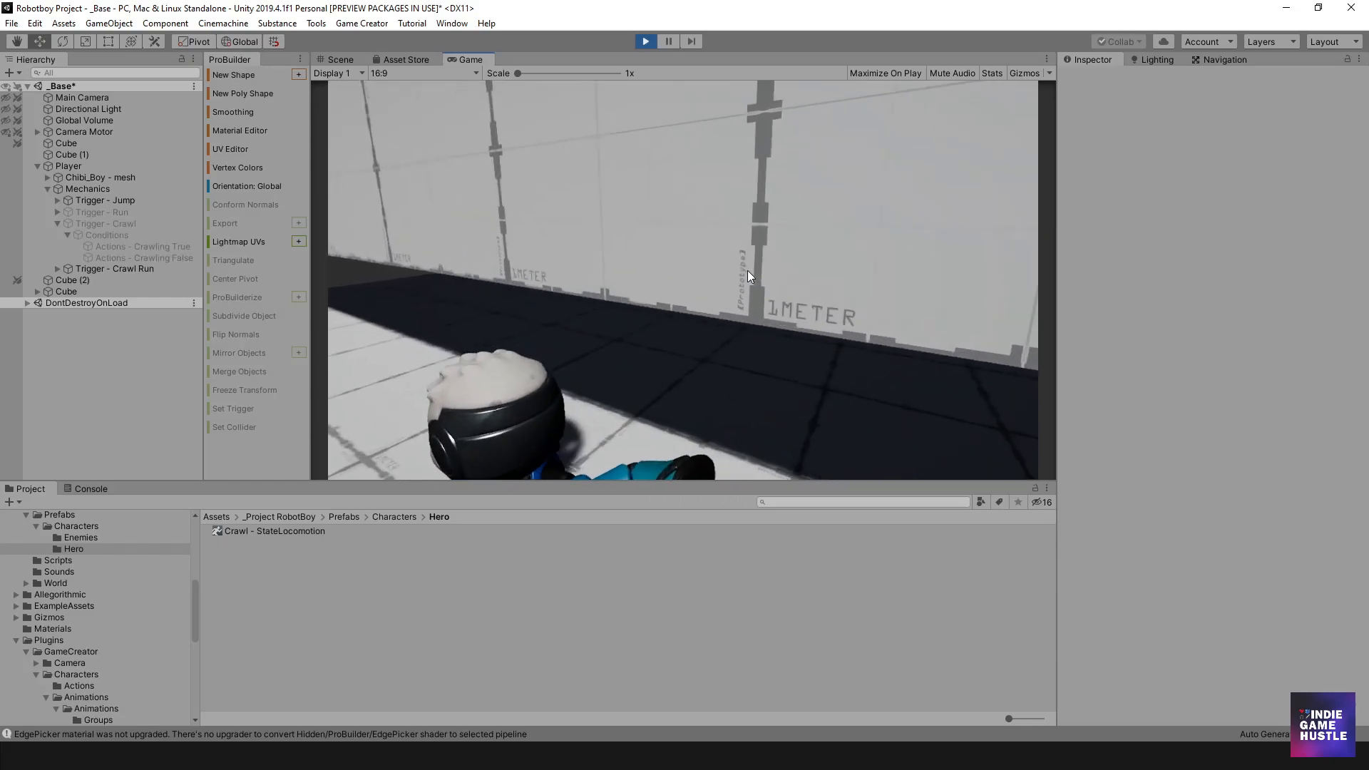
{"action": "left_click", "coordinate": [645, 40]}
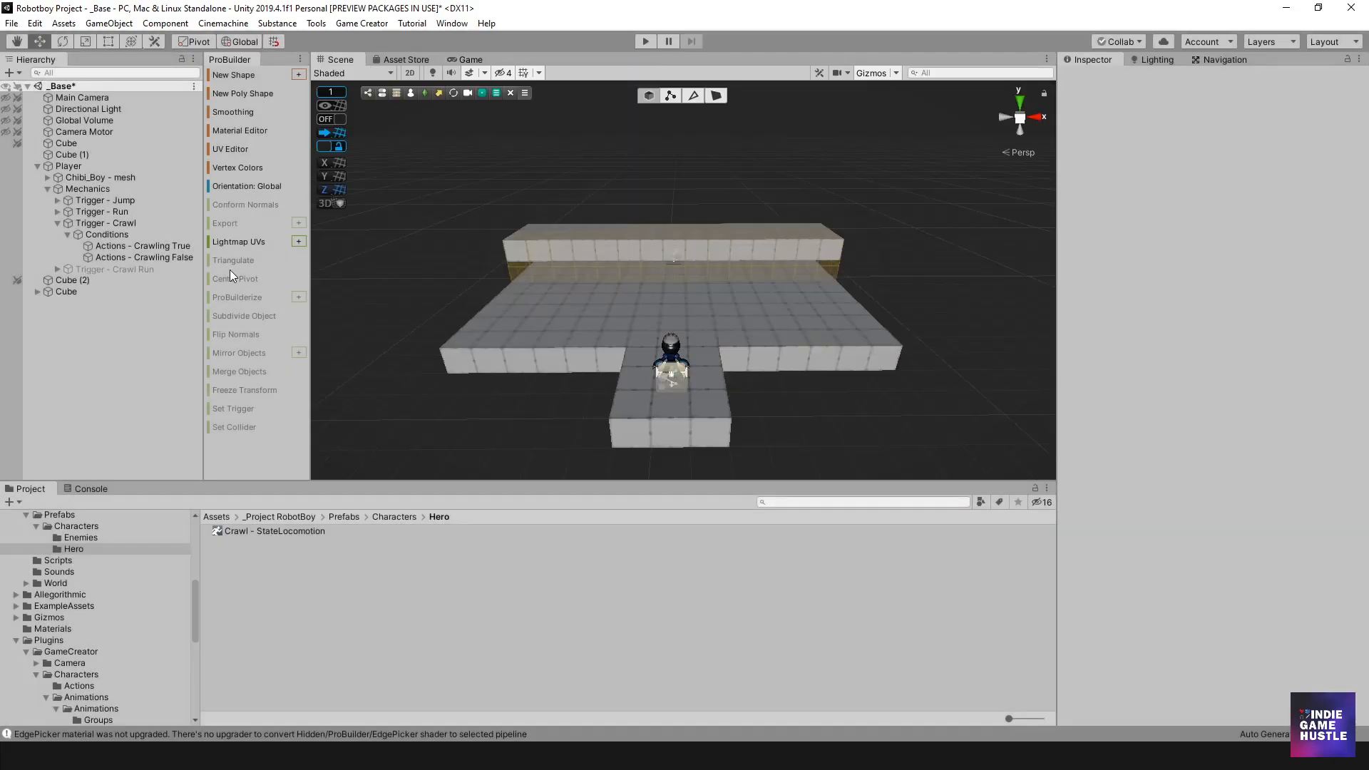
- Compare the run speed in Trigger - Crawl Run's Set Run Speed action with the SetRunSpeed value in Actions - Crawling True
{"action": "left_click", "coordinate": [96, 269]}
{"action": "left_click", "coordinate": [57, 269]}
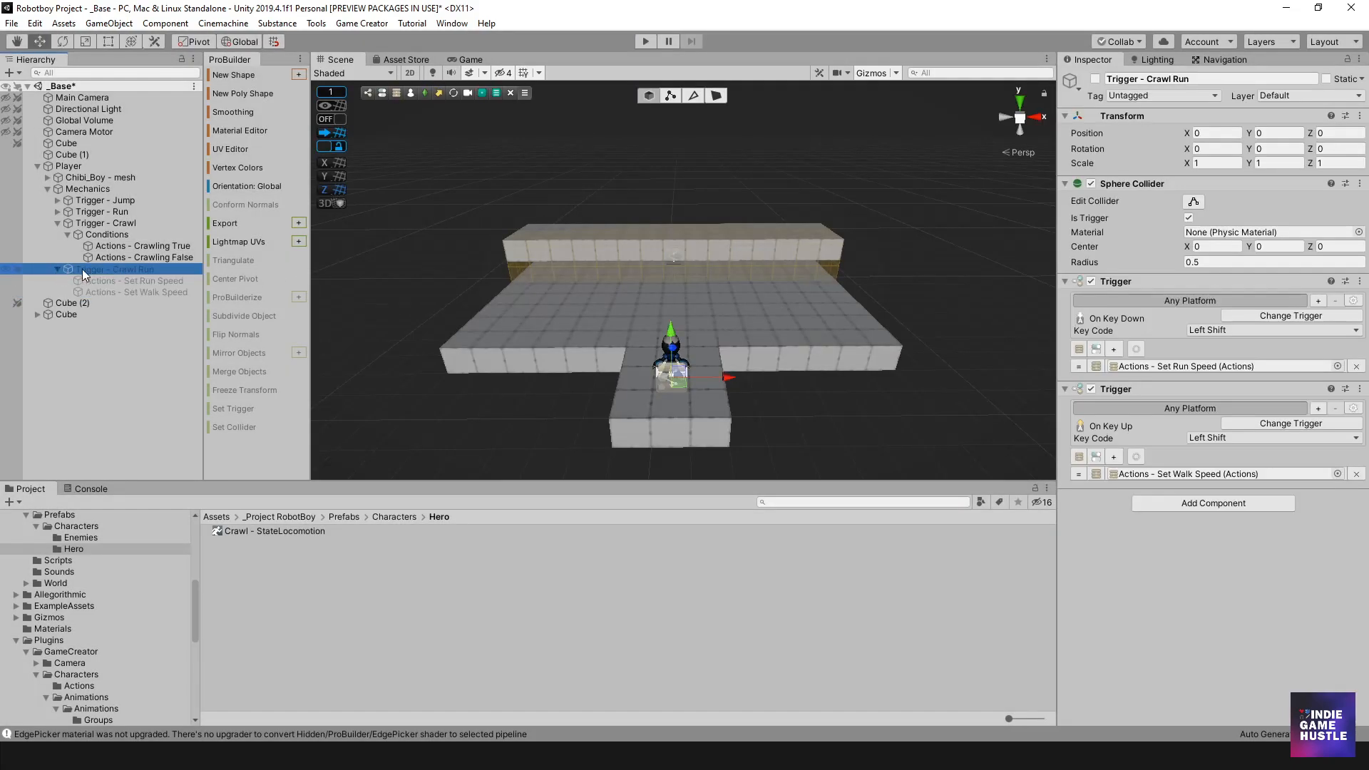
{"action": "left_click", "coordinate": [130, 281]}
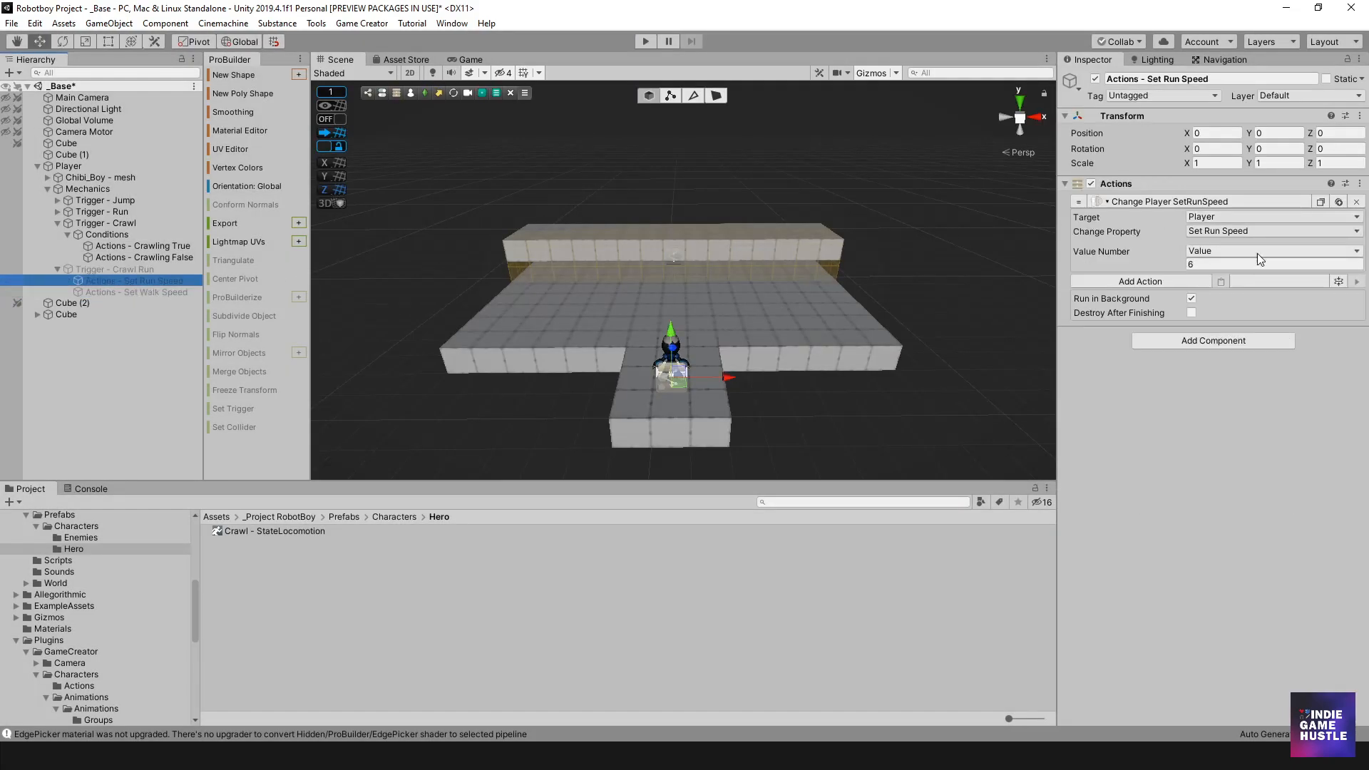
{"action": "left_click", "coordinate": [1227, 261]}
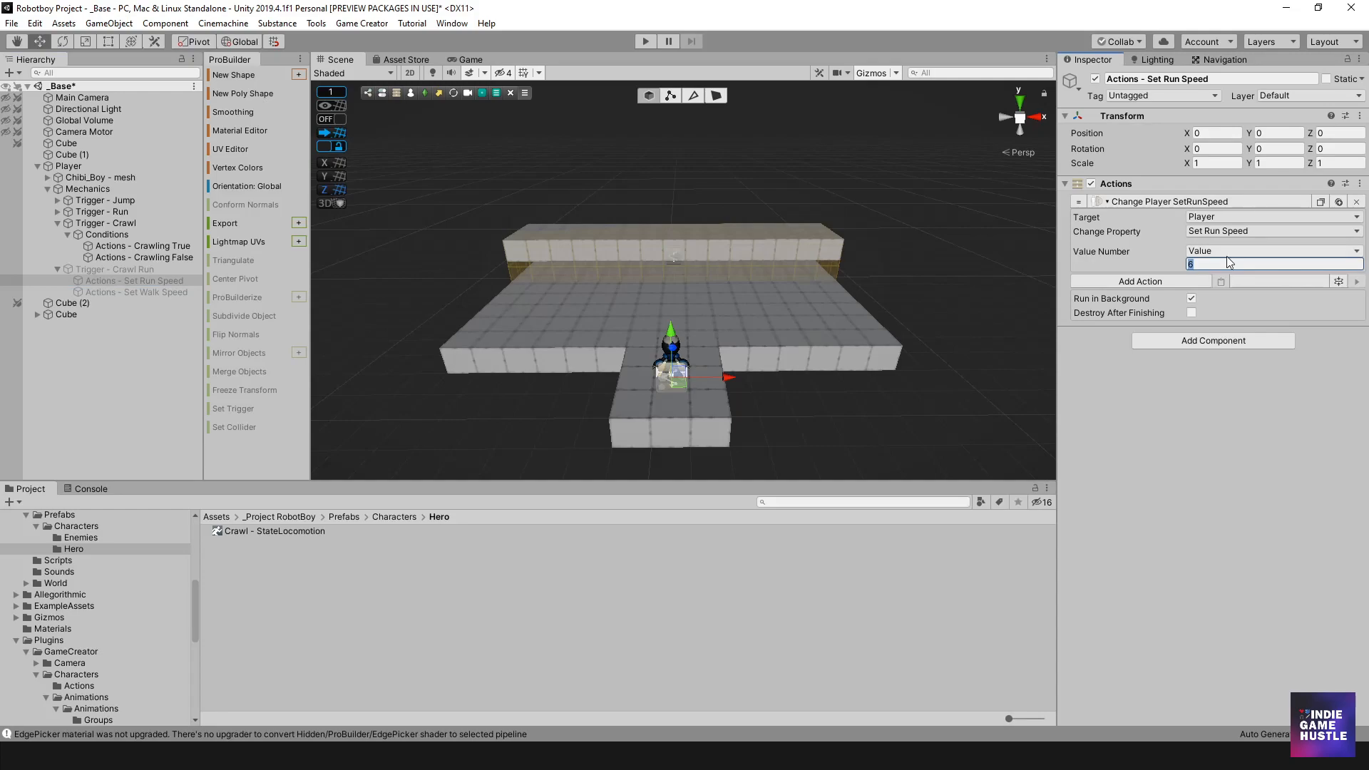
{"action": "left_click", "coordinate": [155, 246]}
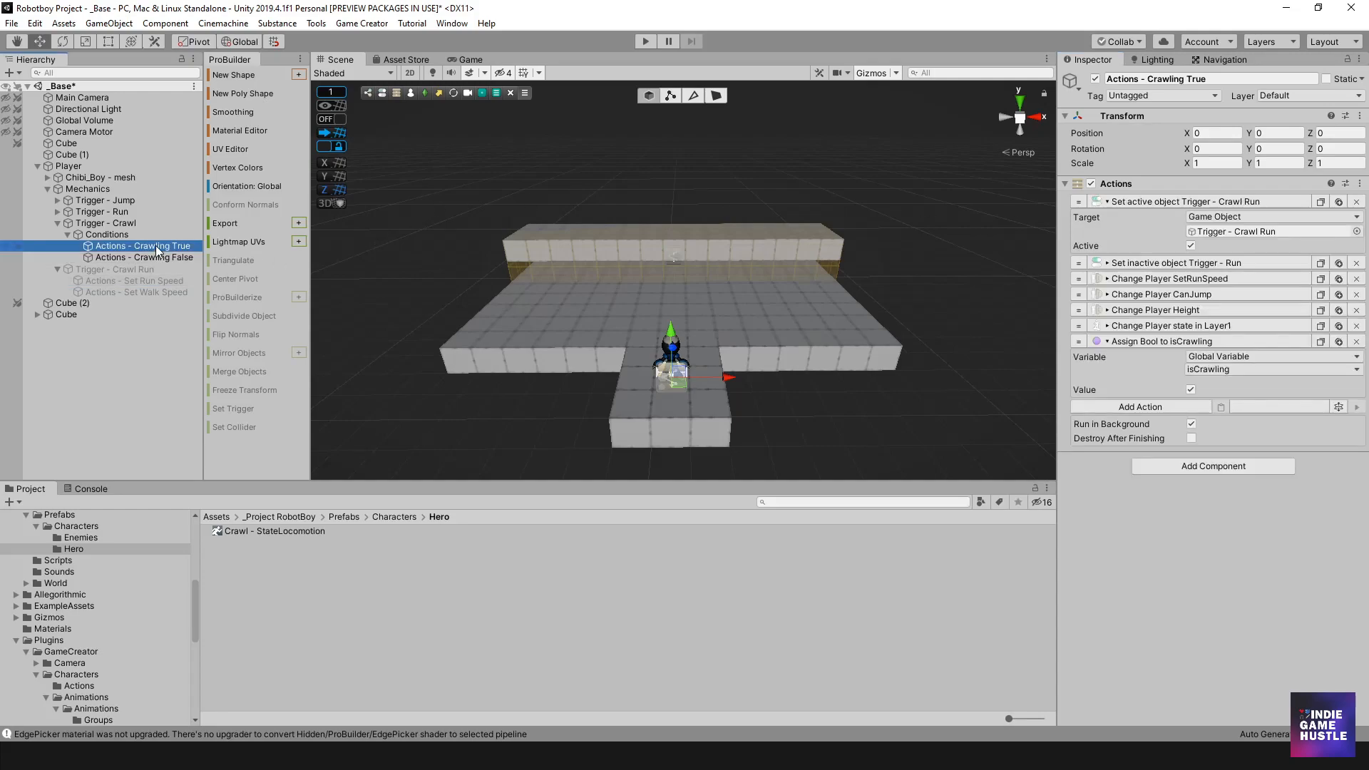
{"action": "left_click", "coordinate": [1136, 263]}
{"action": "left_click", "coordinate": [1136, 263]}
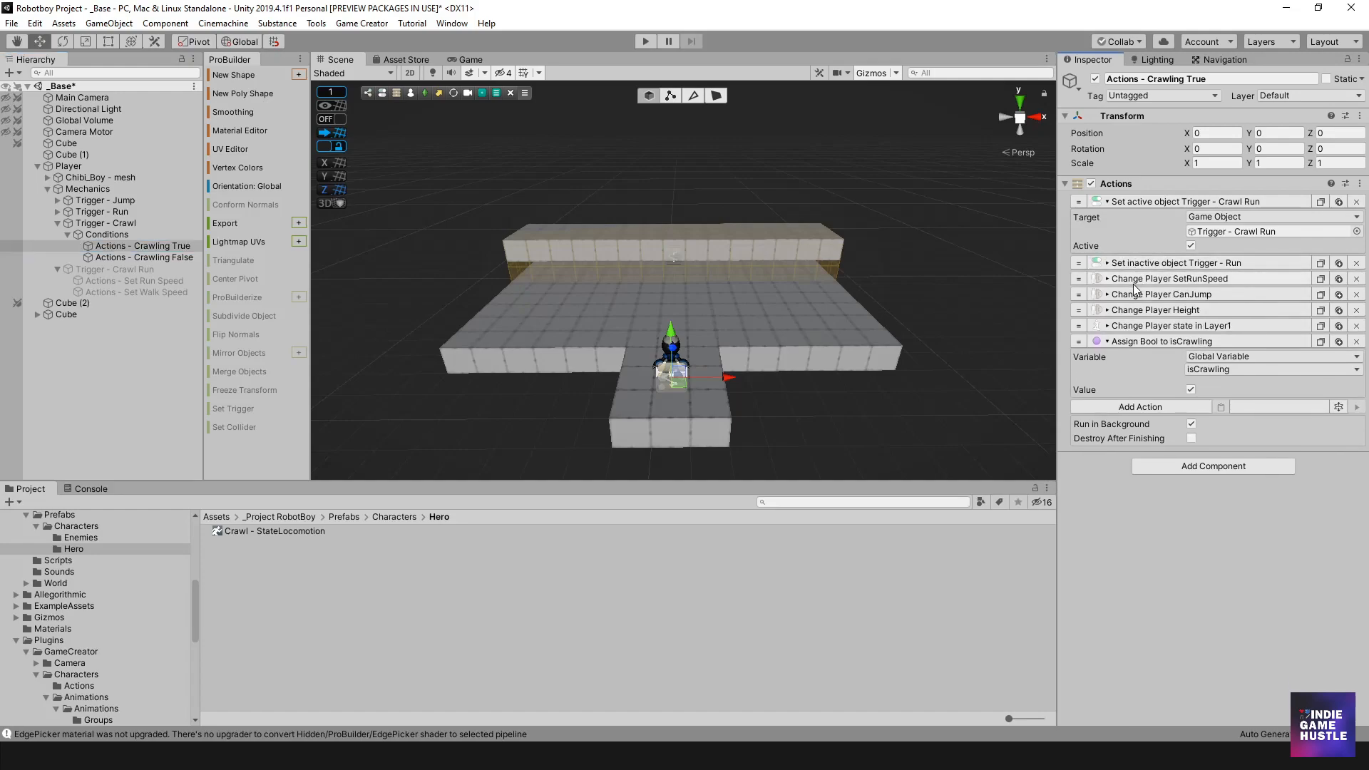
{"action": "left_click", "coordinate": [1136, 279]}
{"action": "left_click", "coordinate": [1136, 279]}
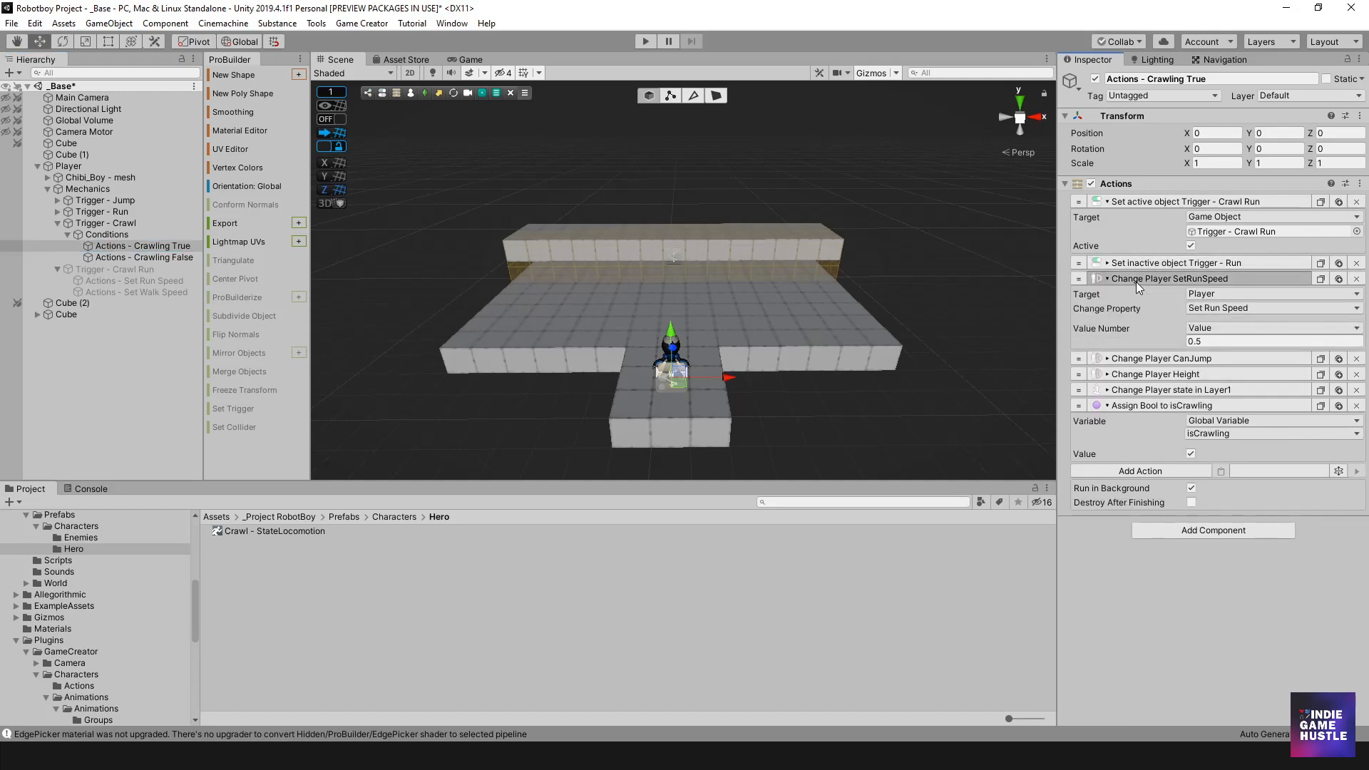
- Set the run speed value in Trigger - Crawl Run's Actions - Set Run Speed to 0.7
{"action": "left_click", "coordinate": [142, 282]}
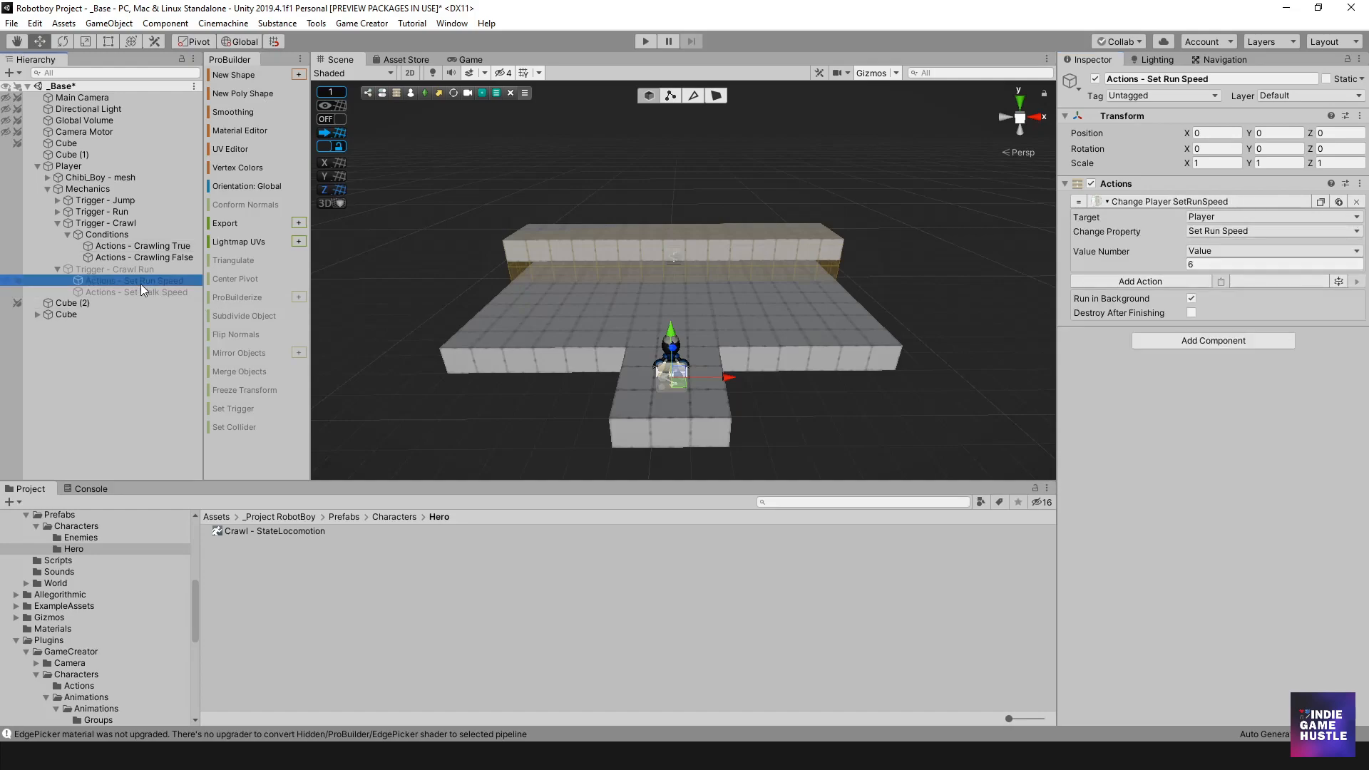
{"action": "left_click", "coordinate": [1215, 264]}
{"action": "type", "text": ".7"}
{"action": "key", "text": "Return"}
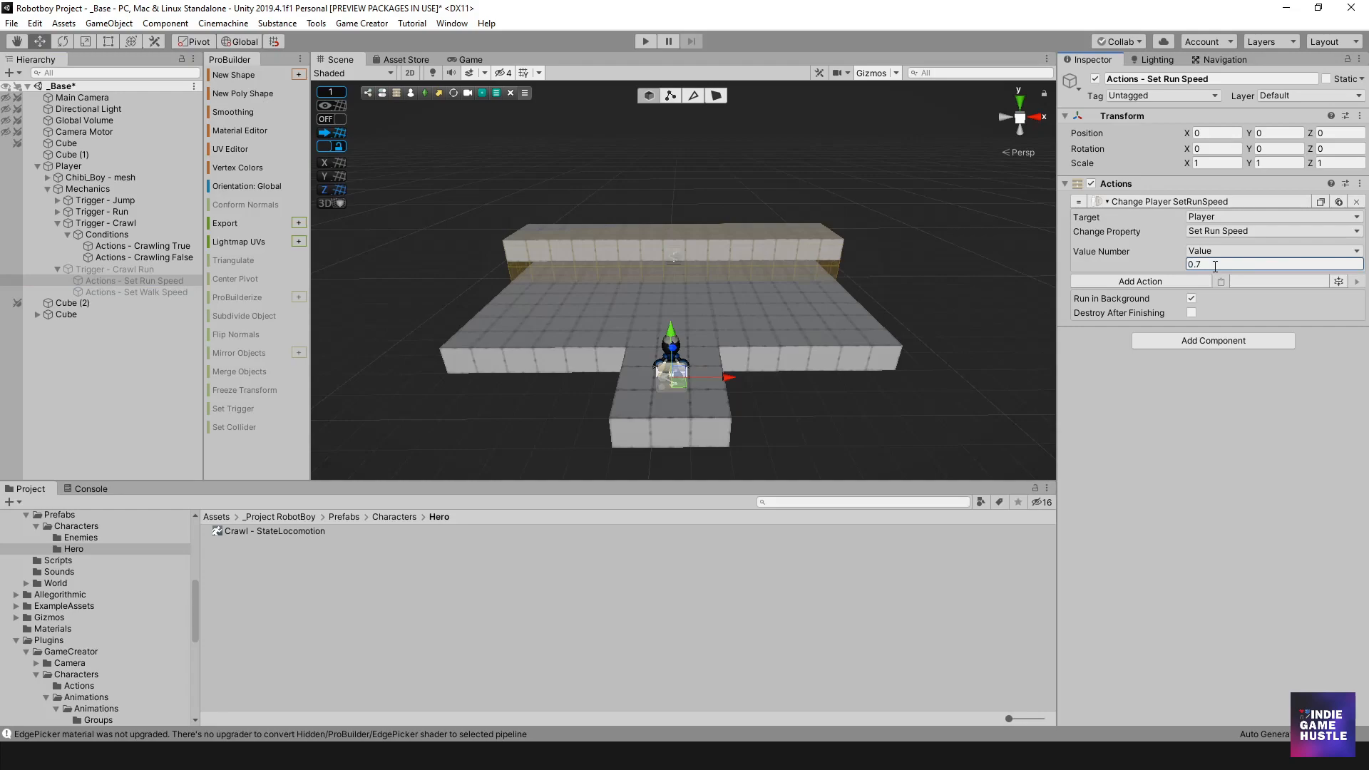
- Set the run speed value in Trigger - Crawl Run's Actions - Set Walk Speed to 0.5 and collapse the trigger
{"action": "left_click", "coordinate": [144, 294]}
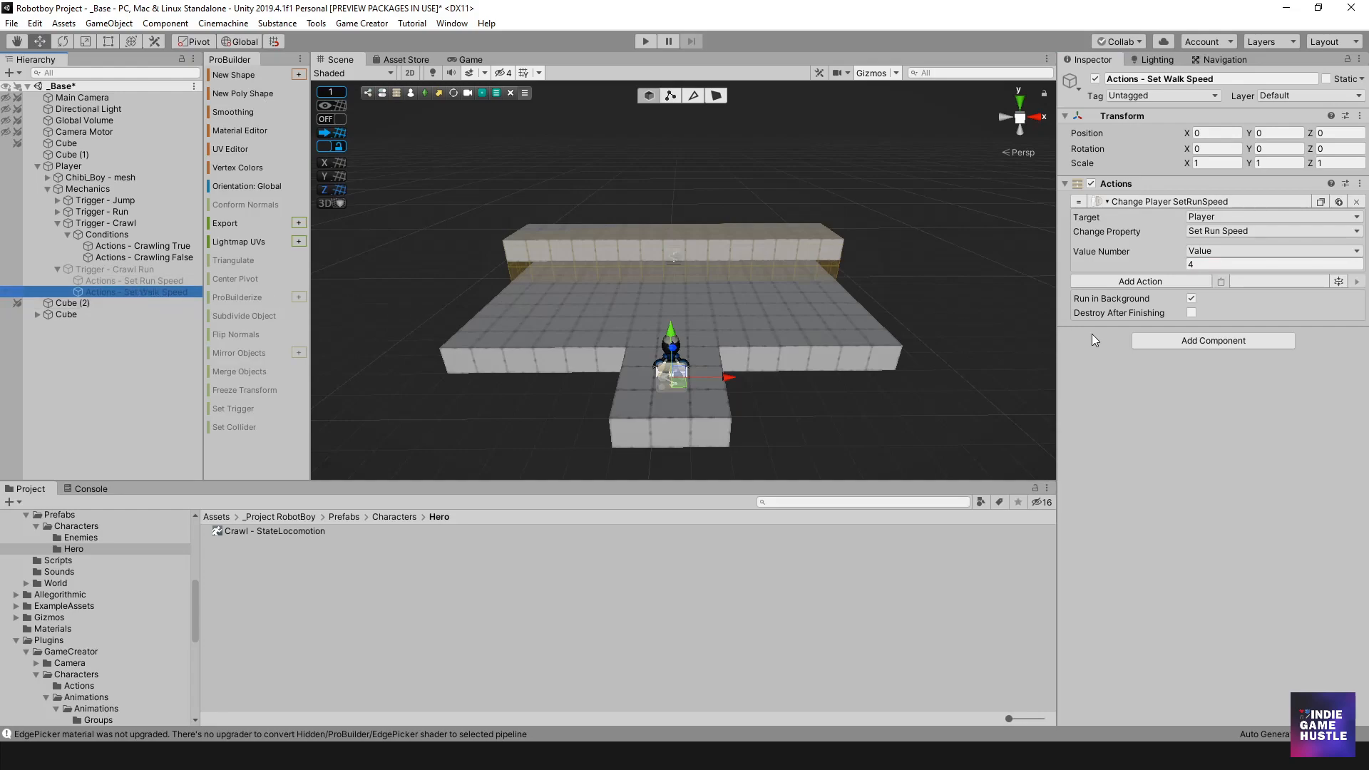
{"action": "left_click", "coordinate": [1210, 263]}
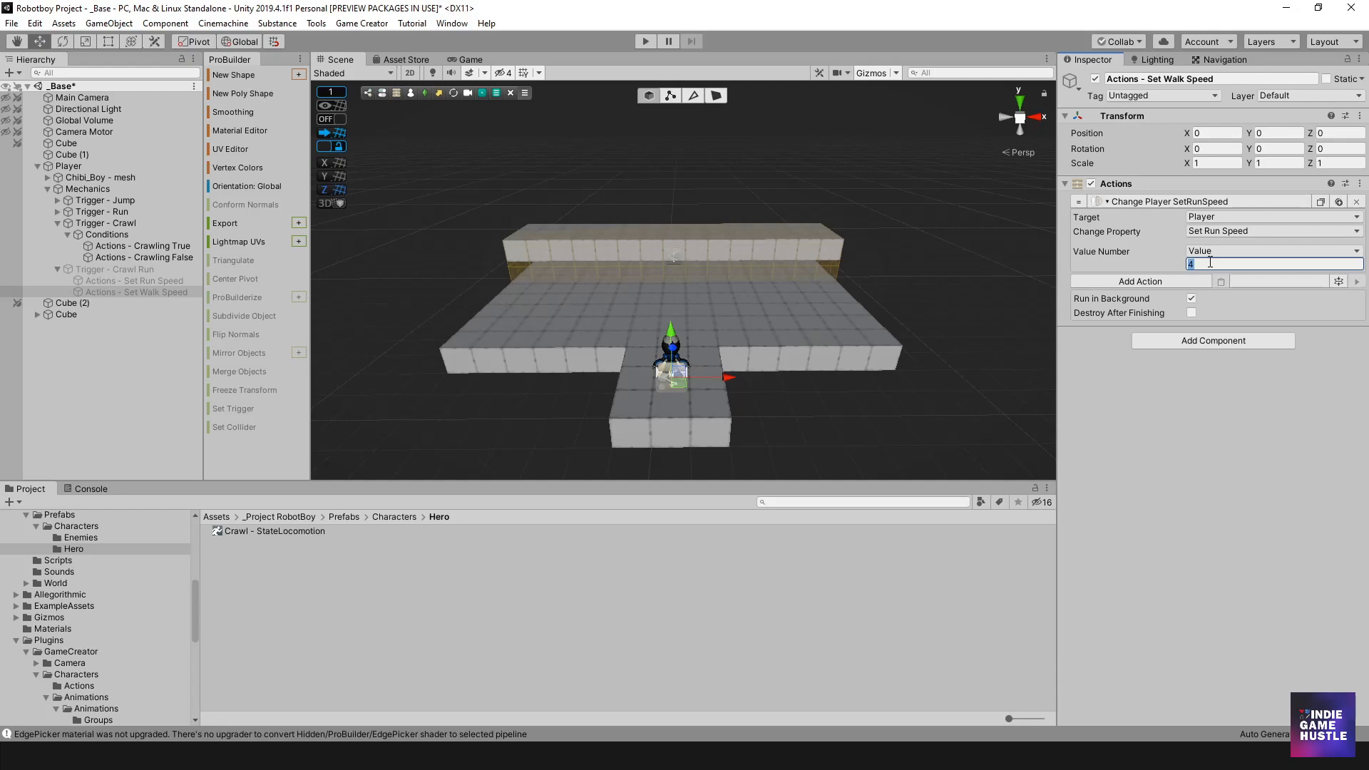
{"action": "type", "text": "0.5"}
{"action": "left_click", "coordinate": [134, 292]}
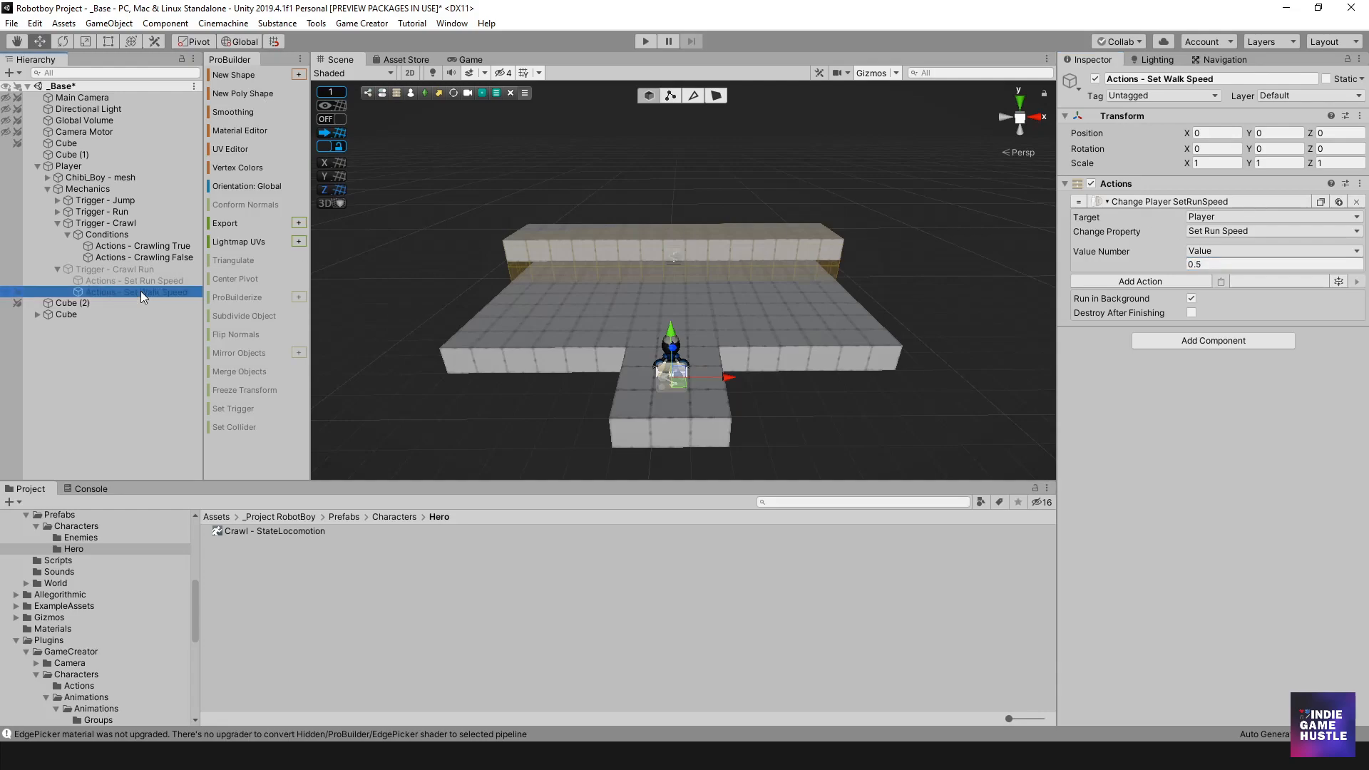
{"action": "left_click", "coordinate": [56, 269]}
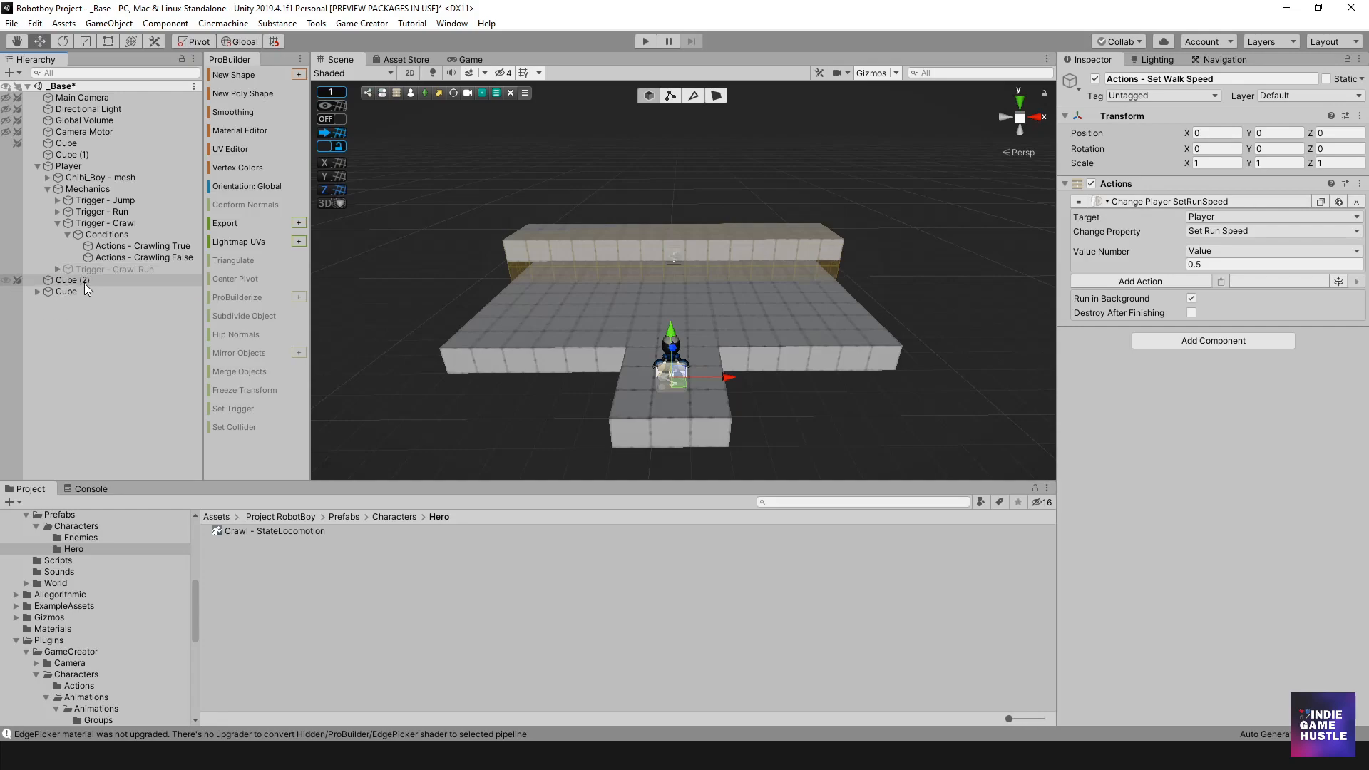
- Play test the crawl speeds by walking onto the platform, toggling crawl on and crawling back and forth
{"action": "left_click", "coordinate": [648, 41]}
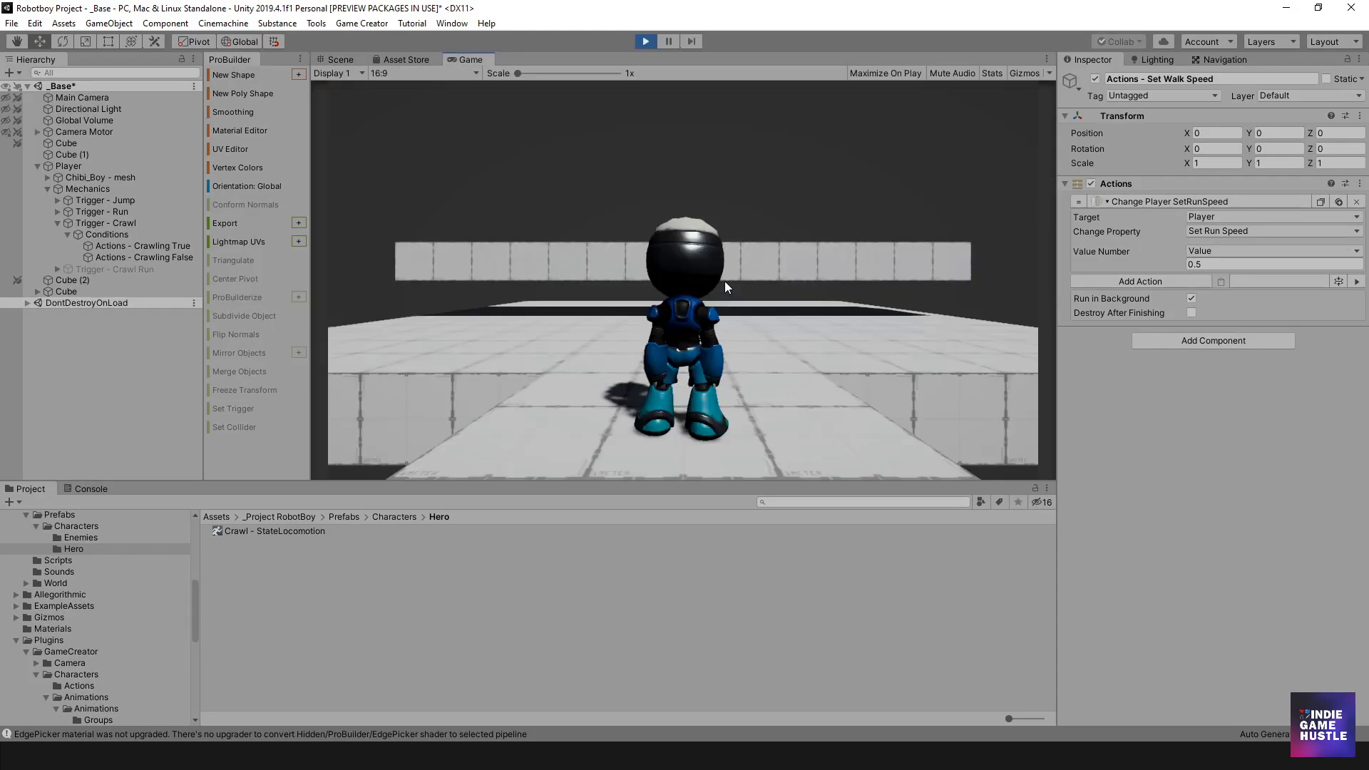
{"action": "key", "text": "w"}
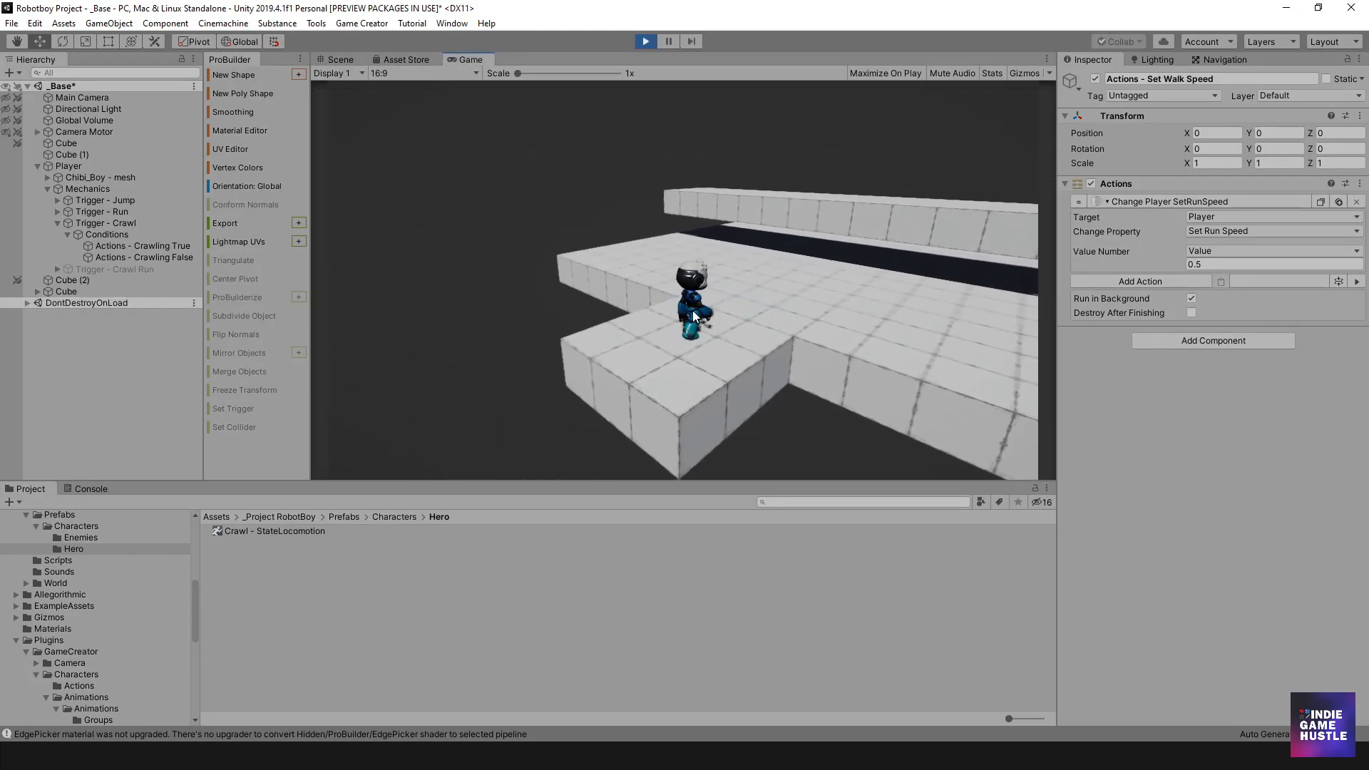
{"action": "key", "text": "s"}
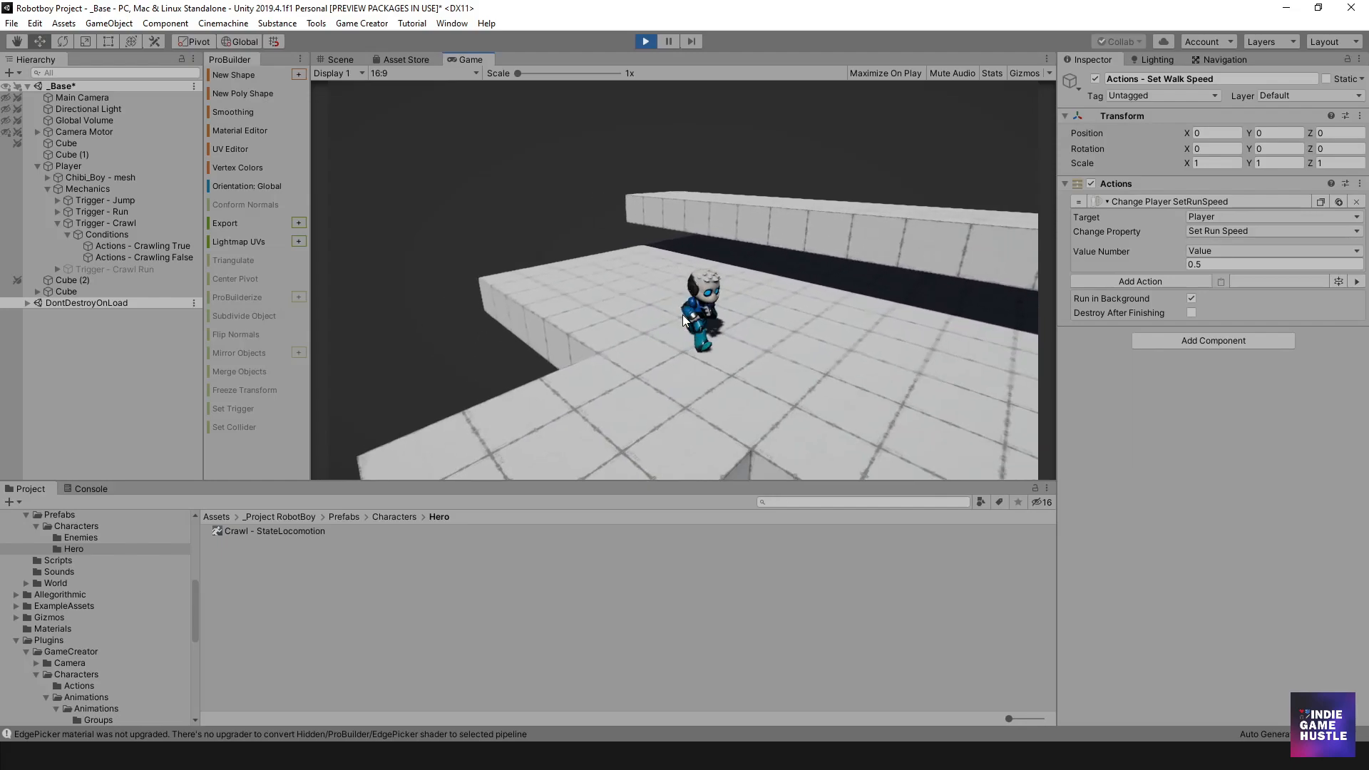
{"action": "key", "text": "c"}
{"action": "key", "text": "d"}
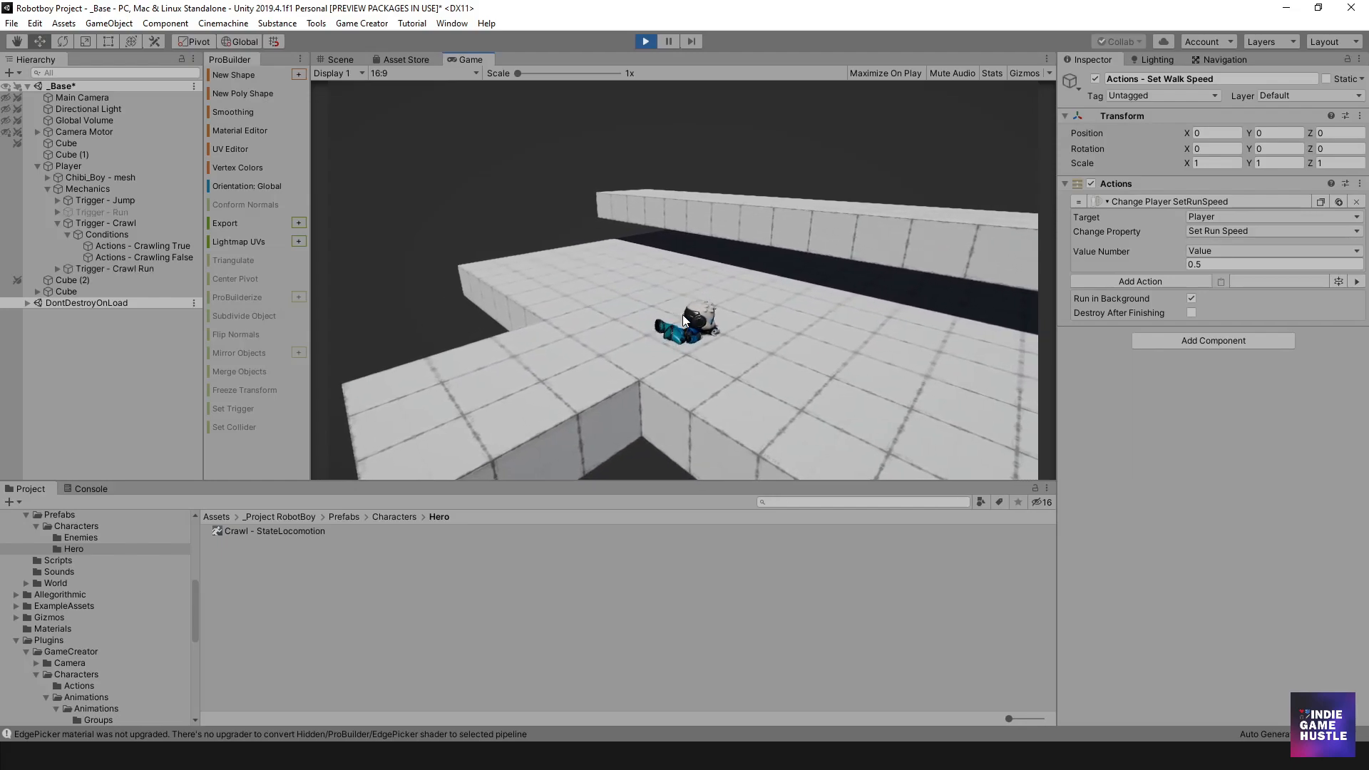
{"action": "key", "text": "d"}
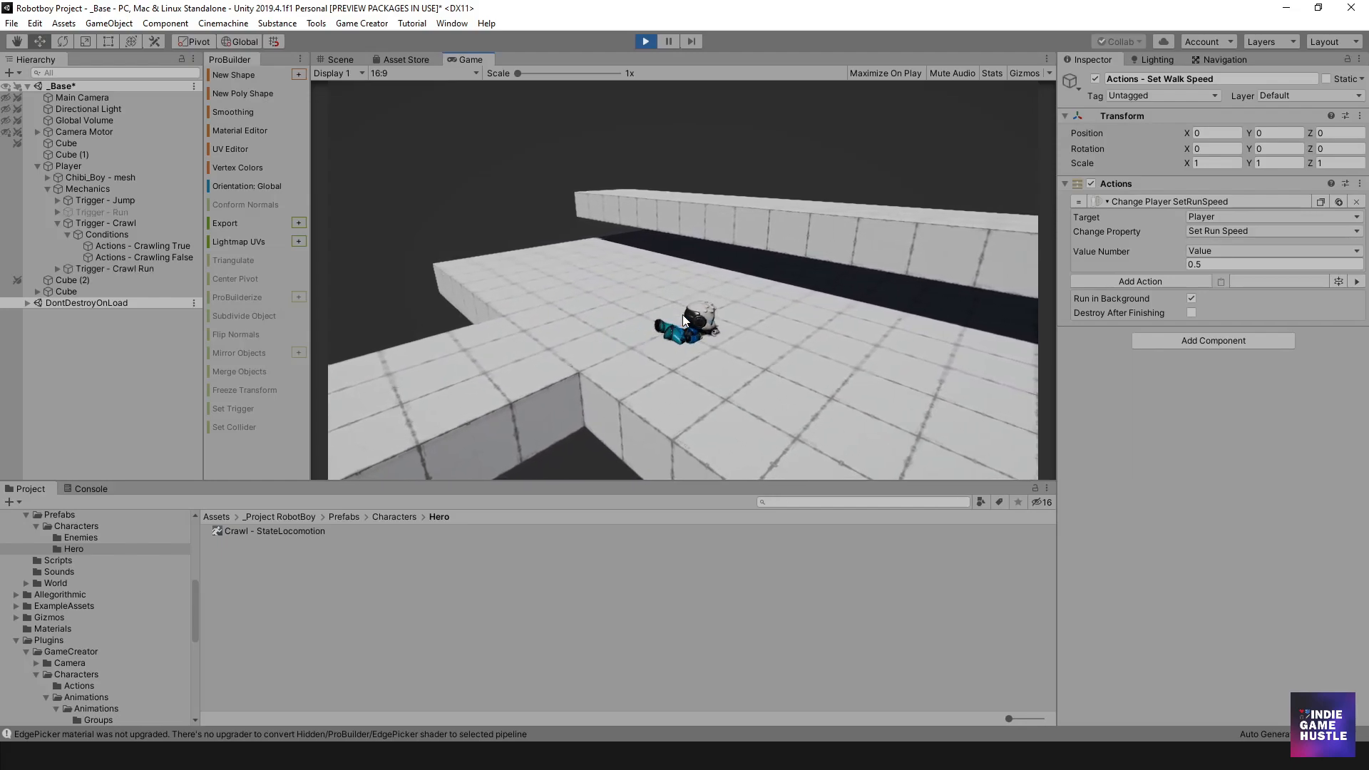
{"action": "key", "text": "d"}
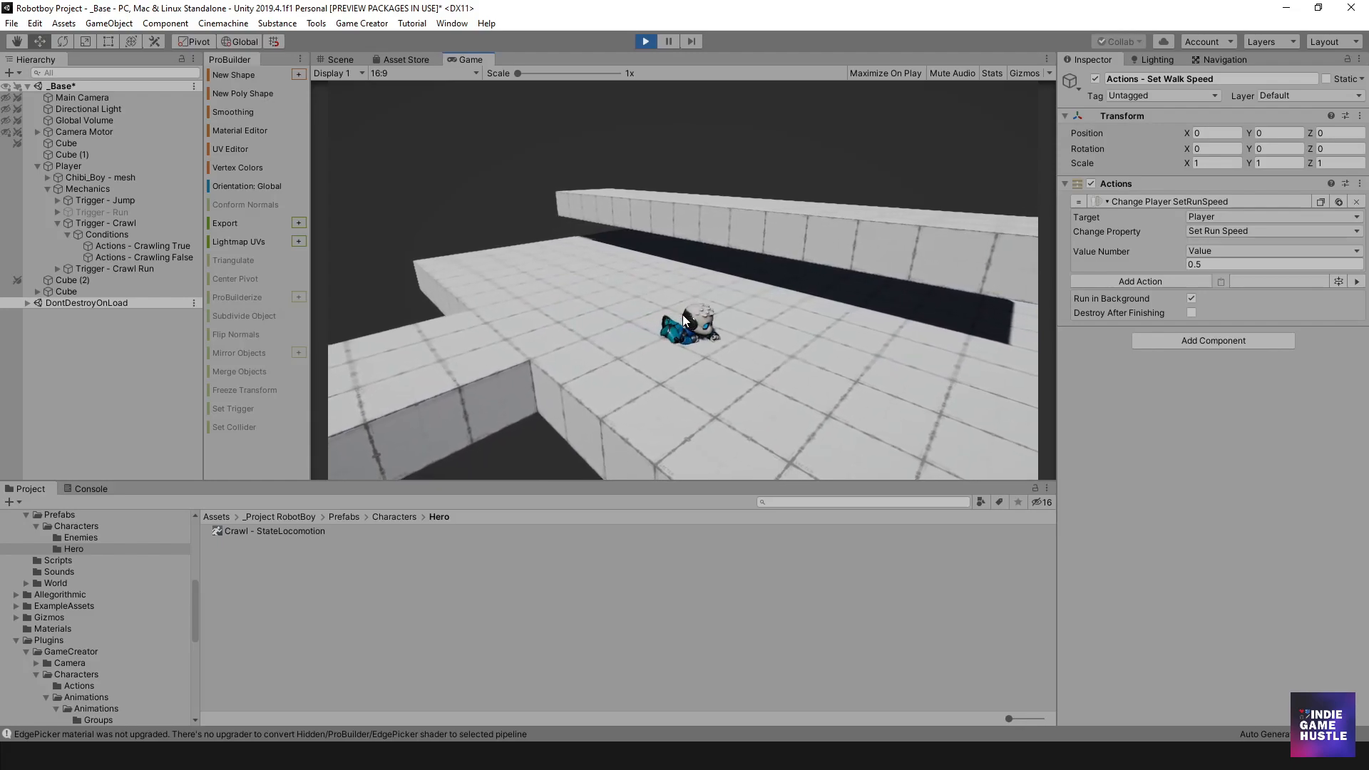
{"action": "key", "text": "d"}
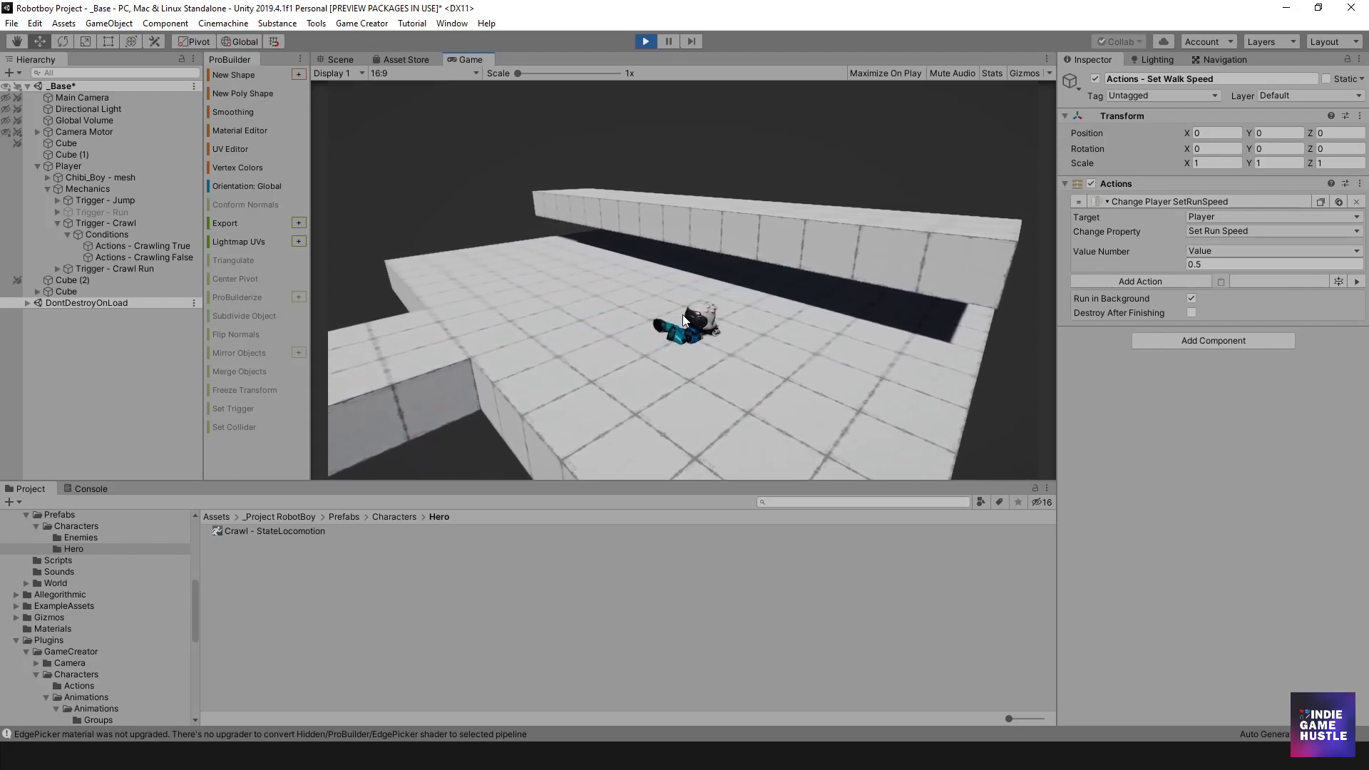
{"action": "key", "text": "d"}
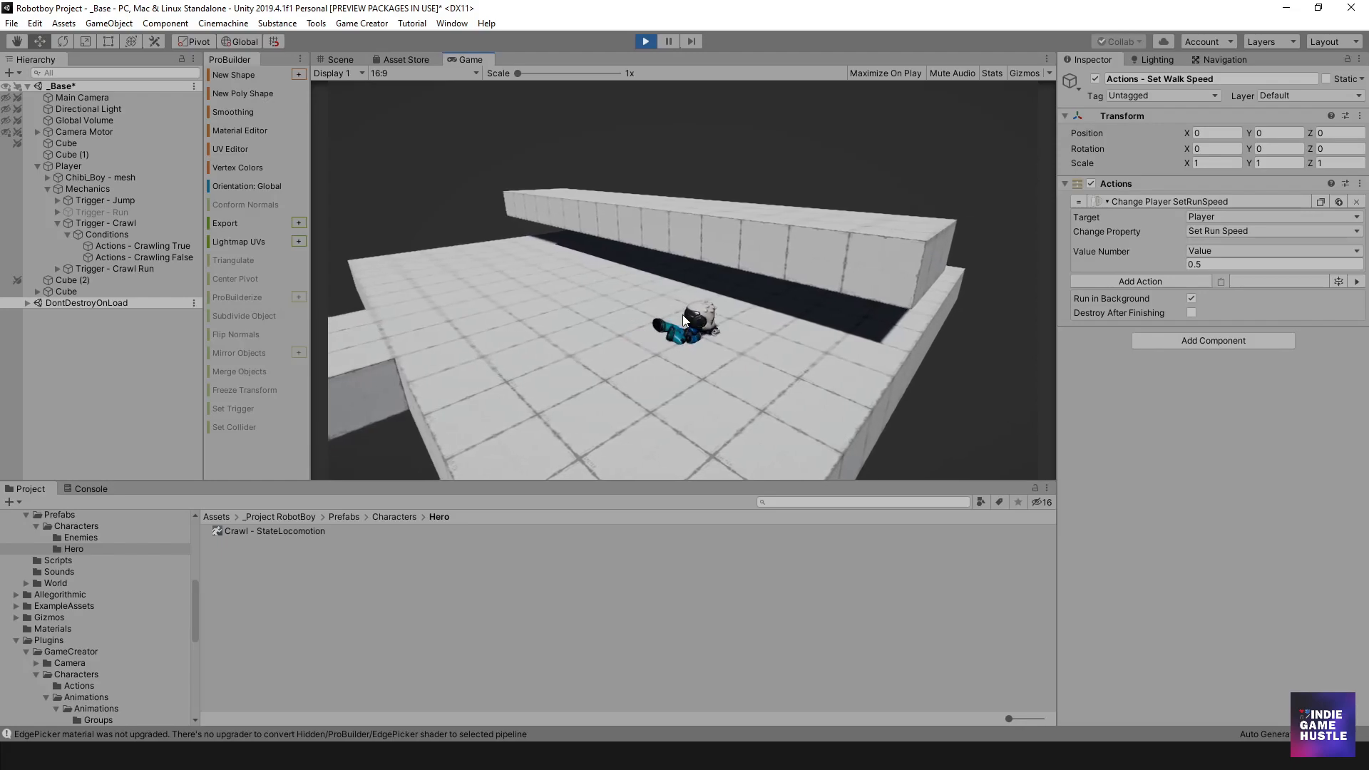
{"action": "key", "text": "a"}
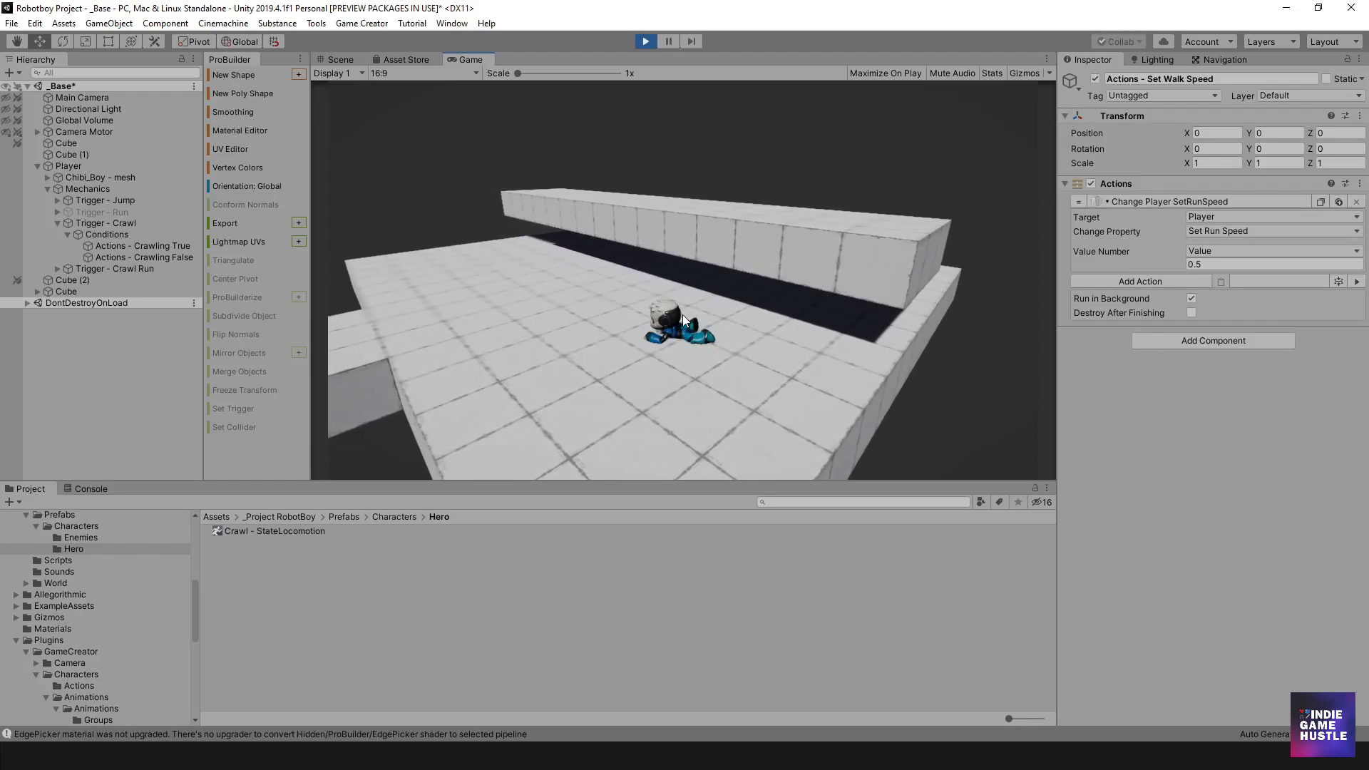
{"action": "key", "text": "a"}
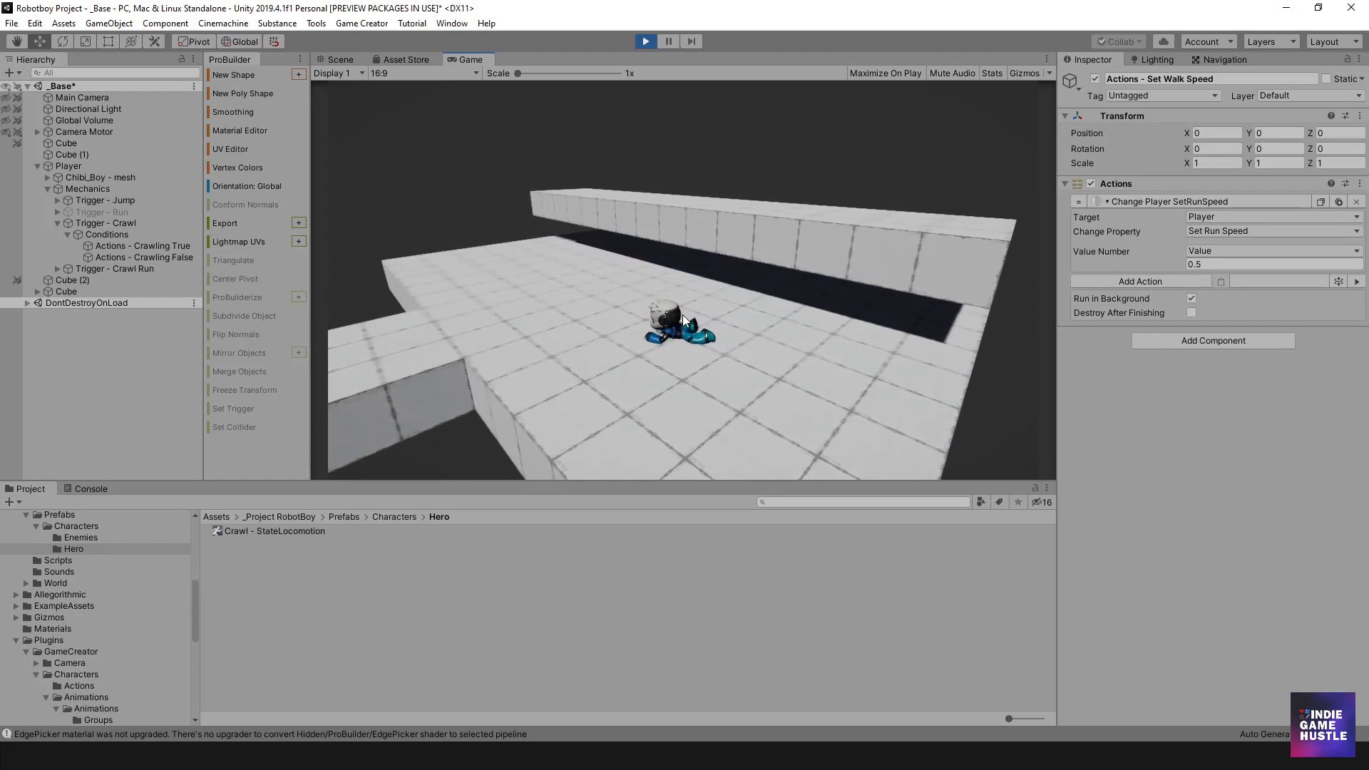
{"action": "key", "text": "w"}
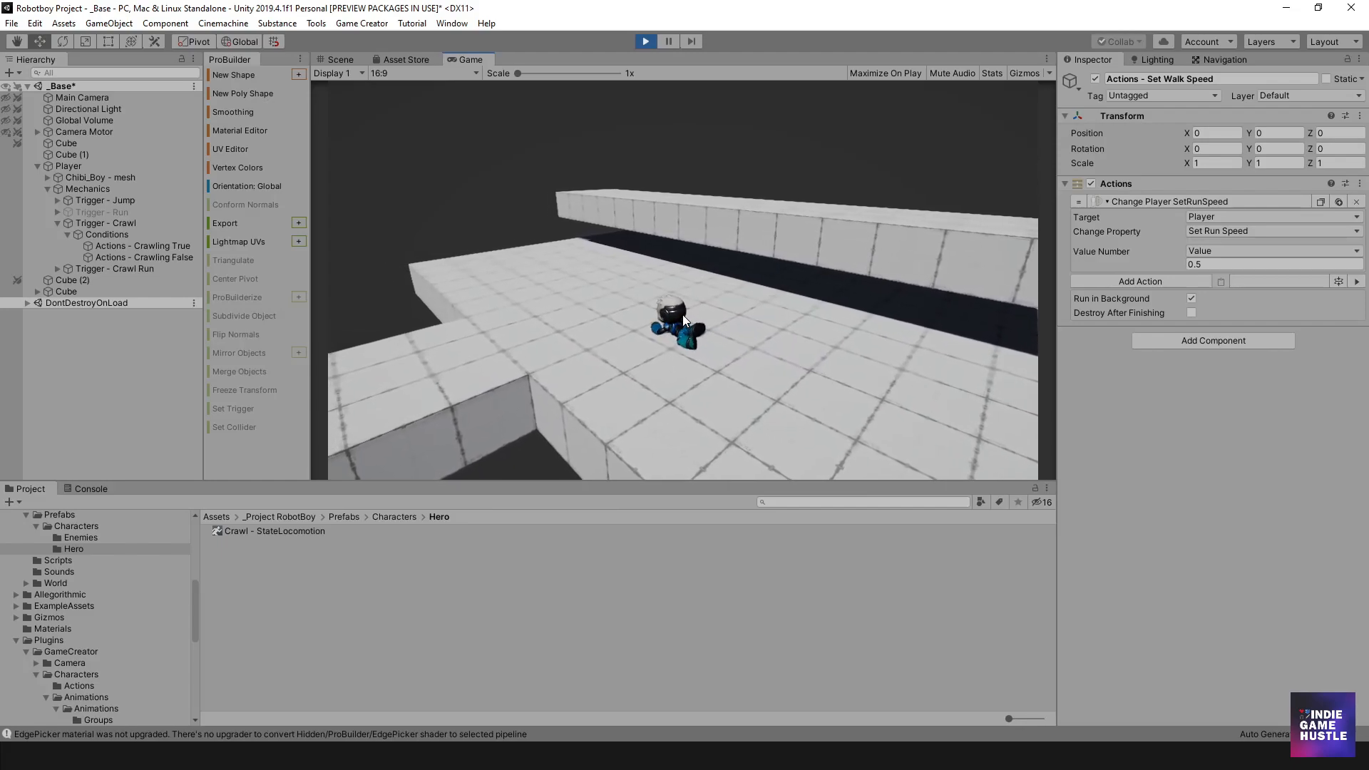
{"action": "key", "text": "d"}
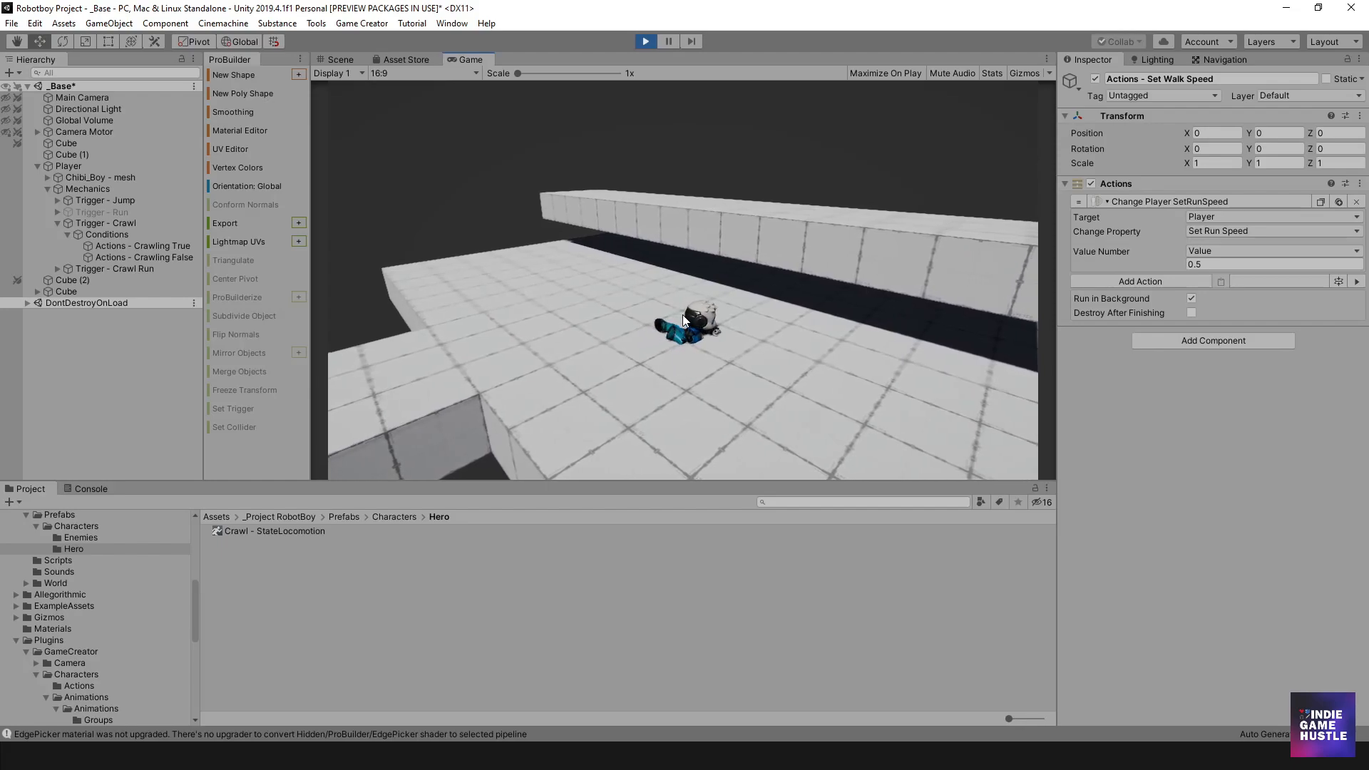
- Inspect the Player's Run Speed while crawling with the run key in both directions, and end the play test
{"action": "left_click", "coordinate": [62, 164]}
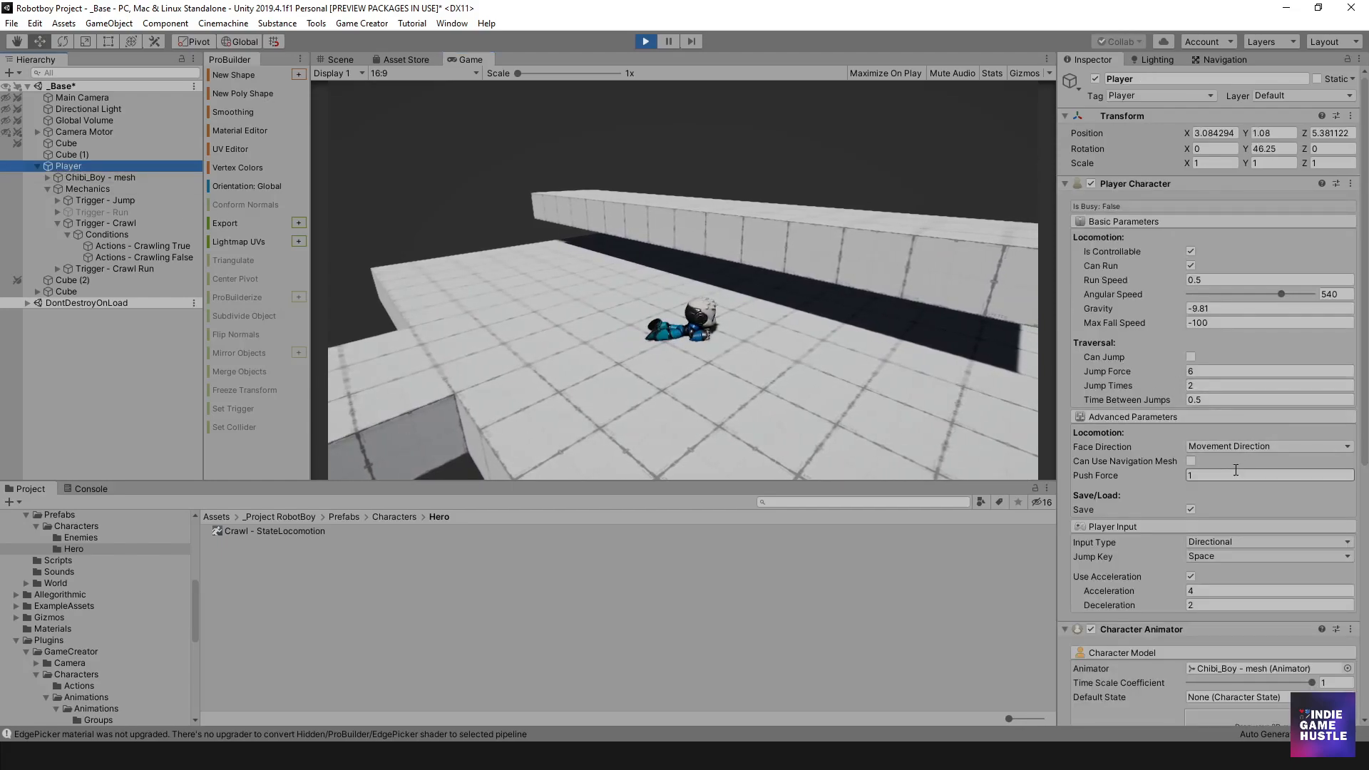
{"action": "left_click", "coordinate": [1193, 279]}
{"action": "left_click", "coordinate": [724, 357]}
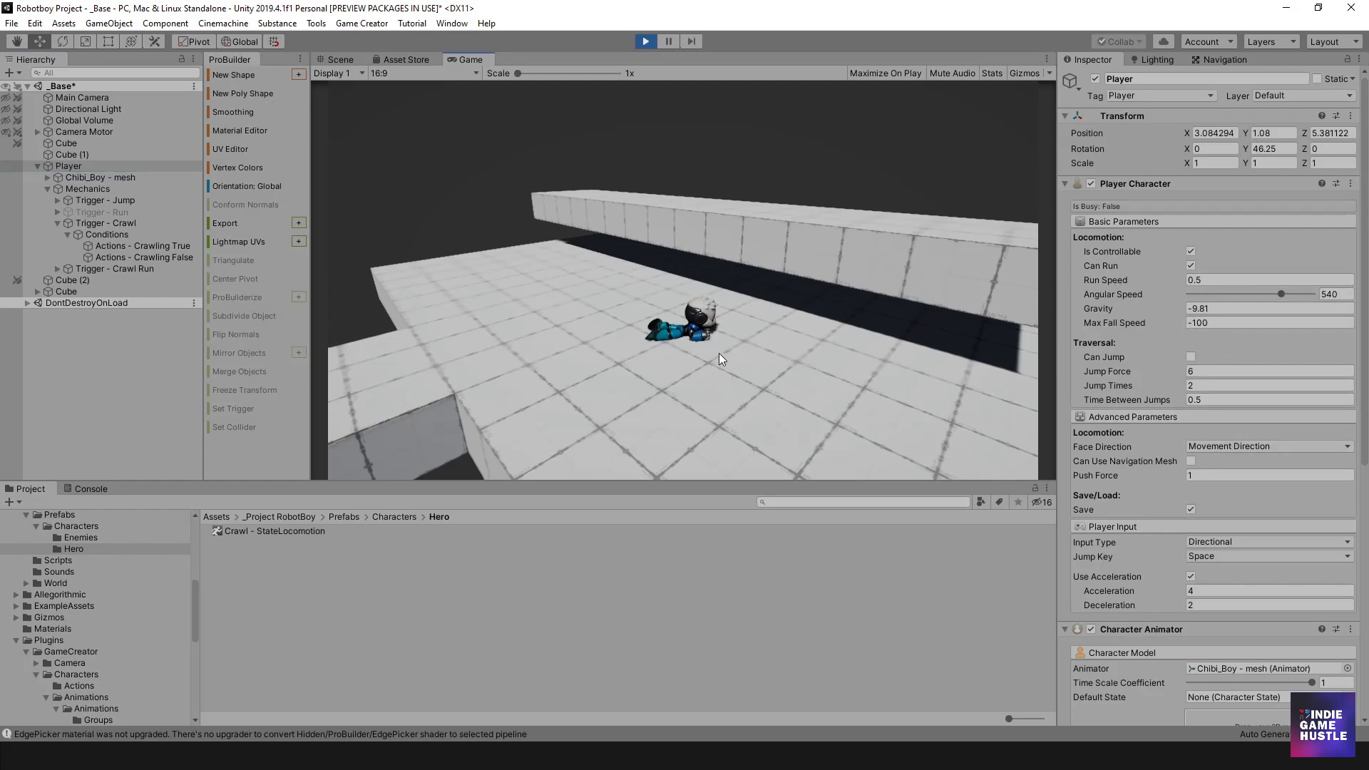
{"action": "key", "text": "w"}
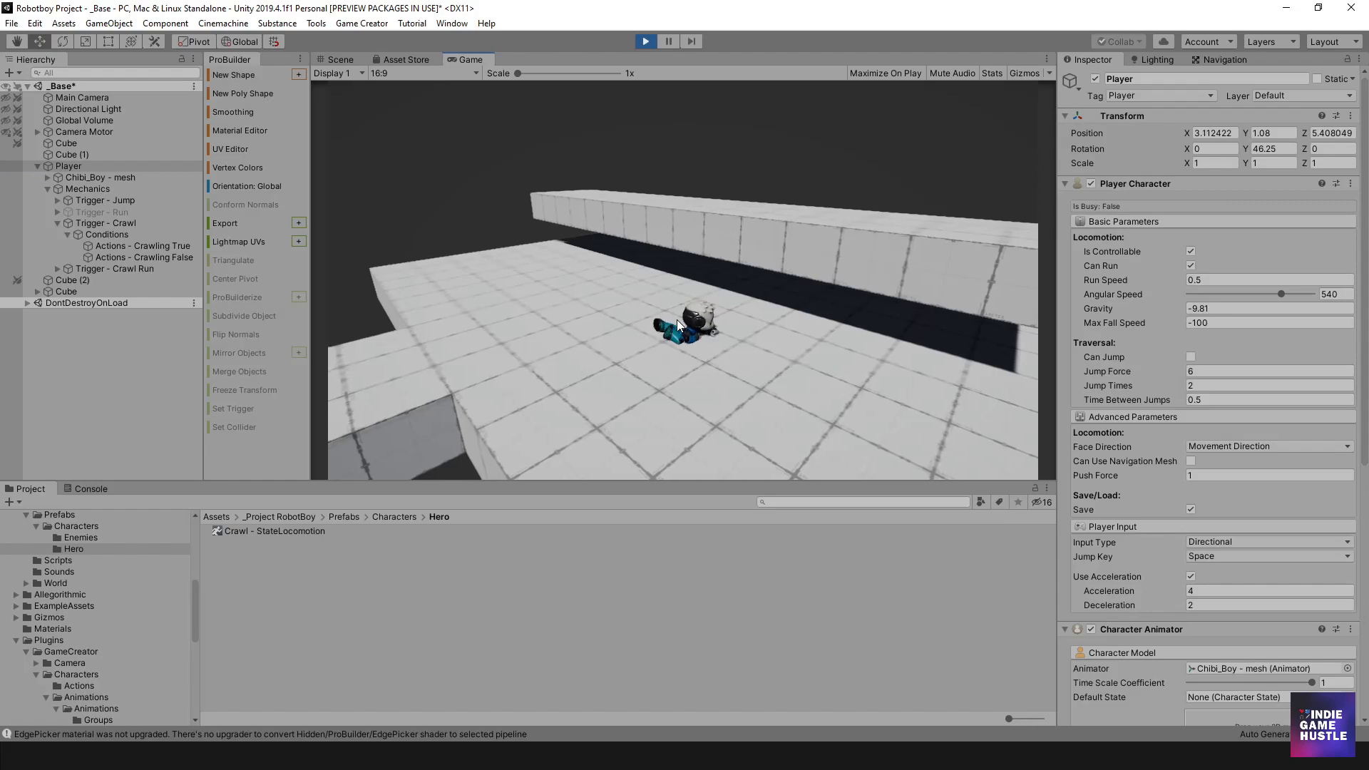
{"action": "key", "text": "shift"}
{"action": "key", "text": "a"}
{"action": "key", "text": "a"}
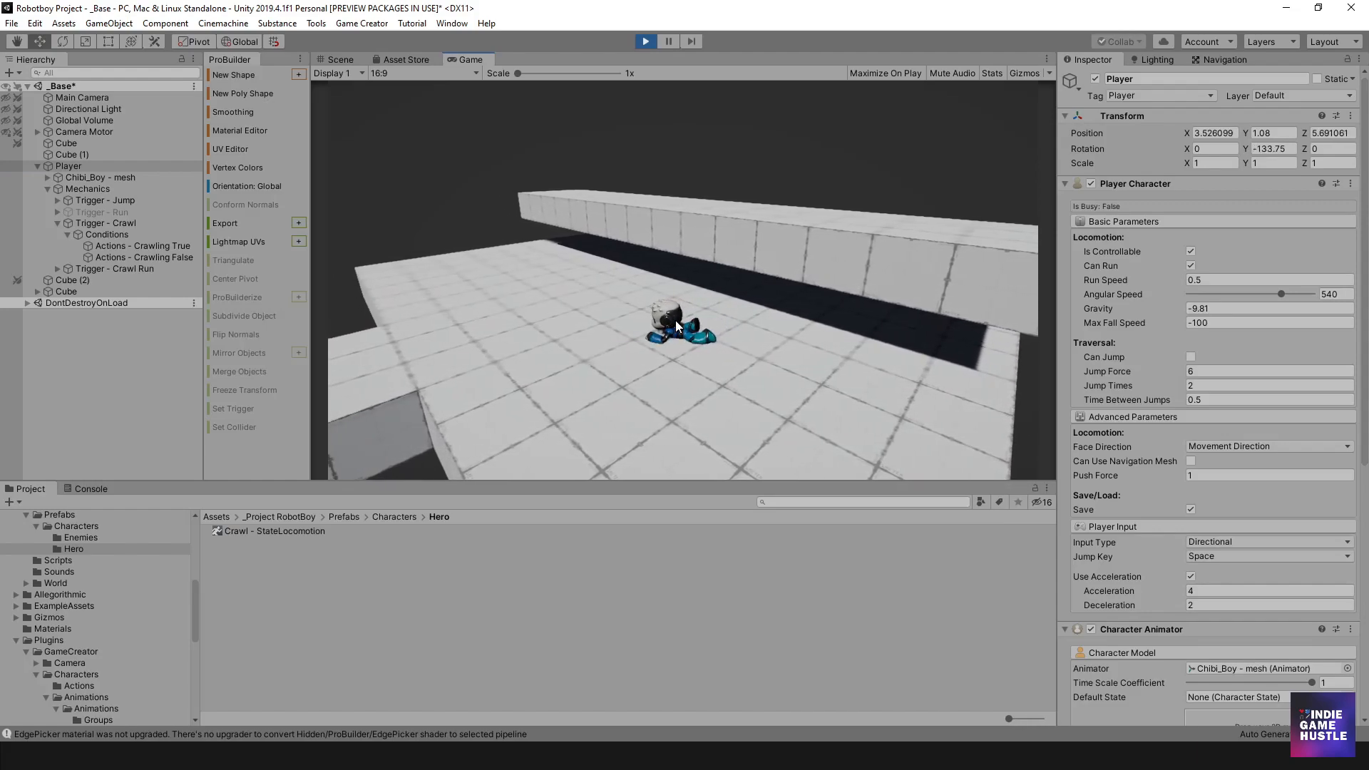
{"action": "key", "text": "a"}
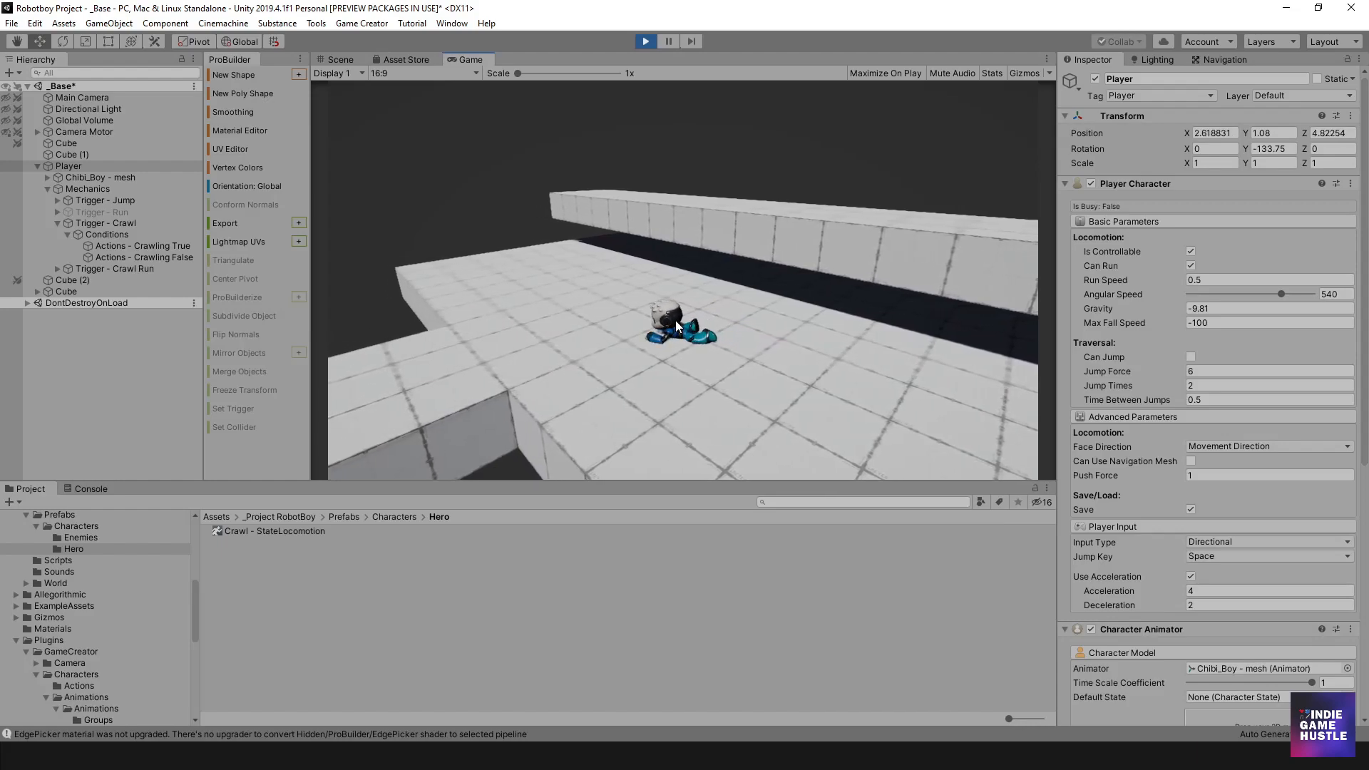
{"action": "left_click", "coordinate": [646, 41]}
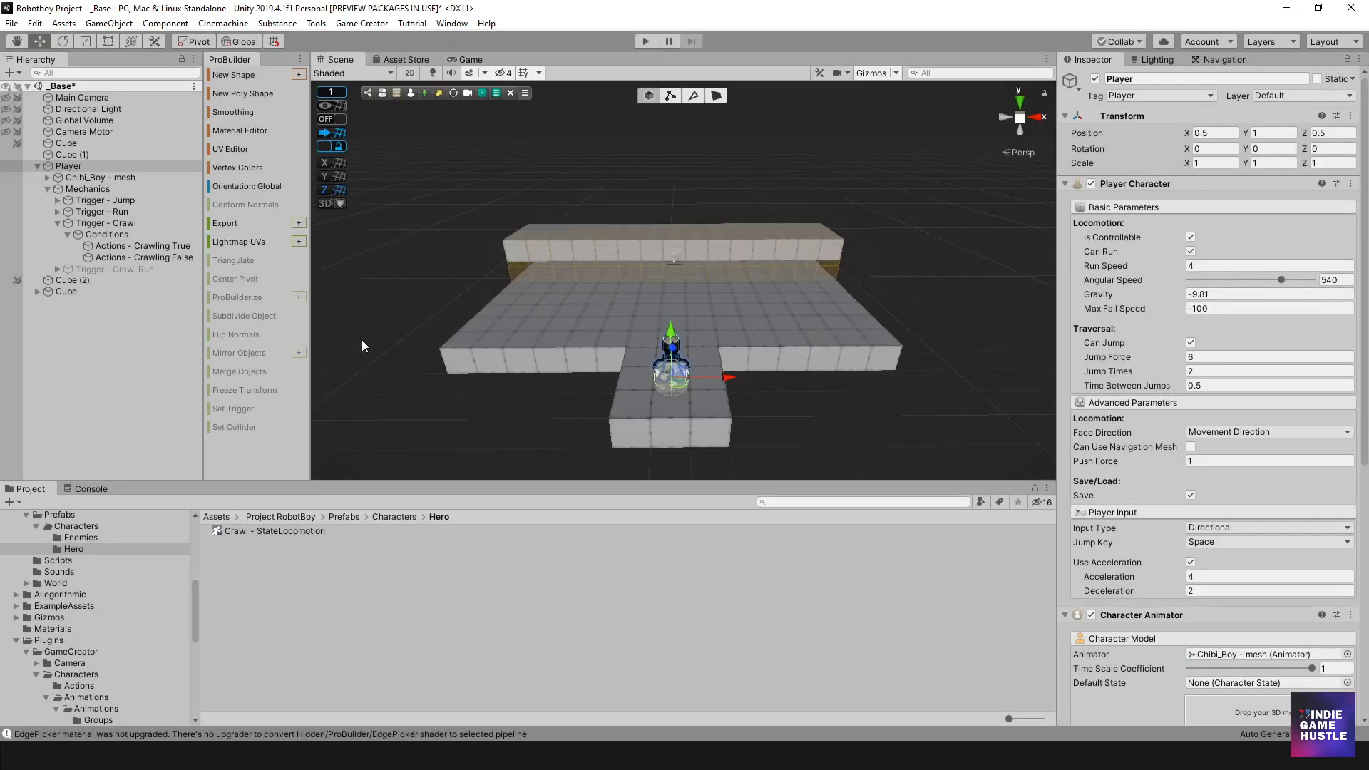
- Raise the run speed value in Trigger - Crawl Run's Actions - Set Run Speed to 1
{"action": "left_click", "coordinate": [55, 268]}
{"action": "left_click", "coordinate": [139, 281]}
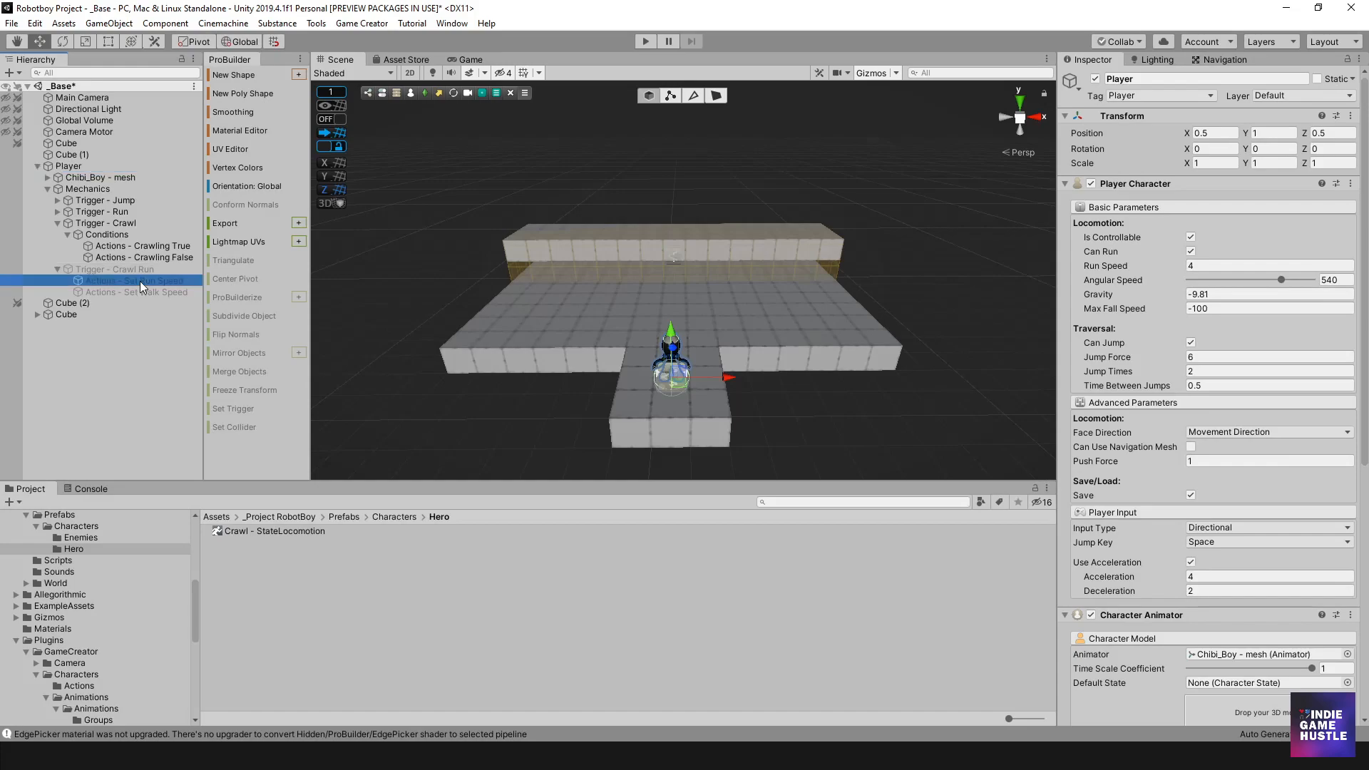
{"action": "left_click", "coordinate": [1223, 265]}
{"action": "double_click", "coordinate": [1224, 269]}
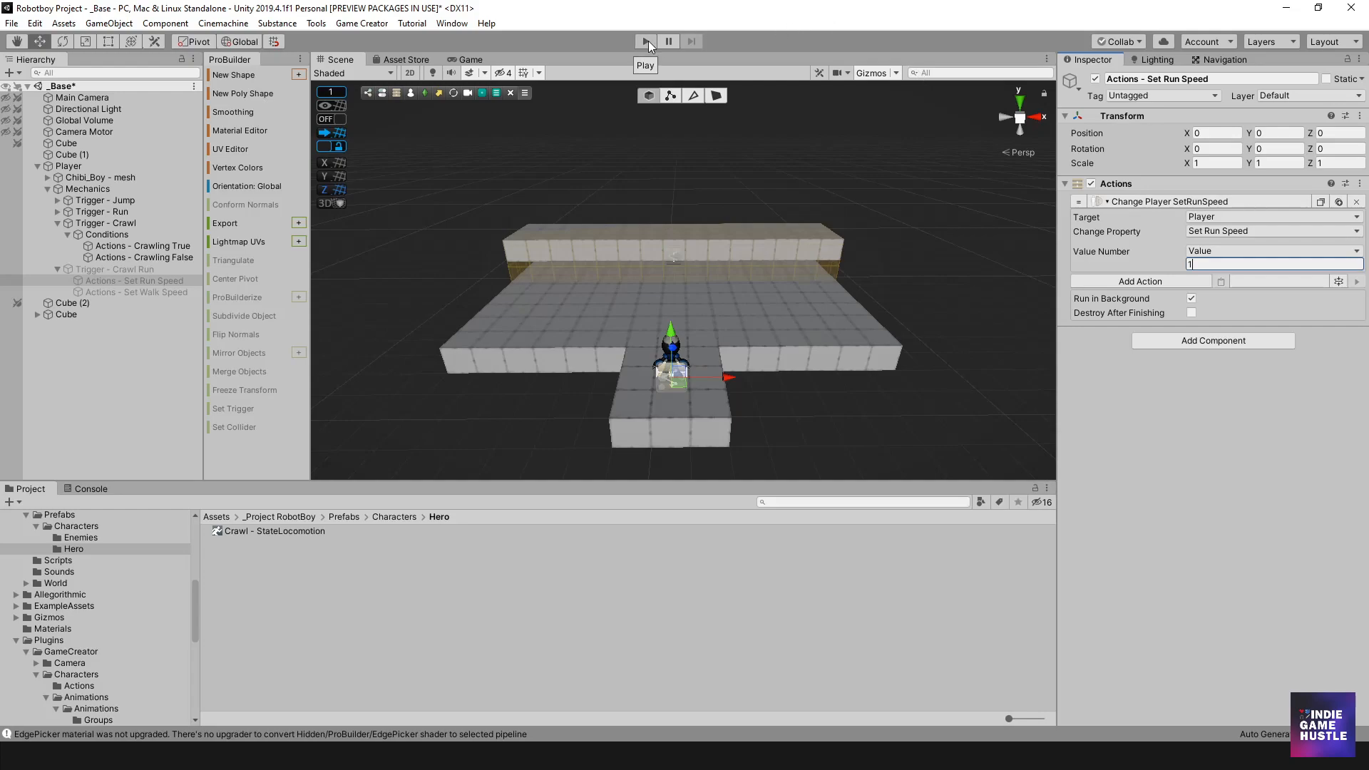
- Start a play test, switch the player to crawling and crawl up the walkway onto the wide platform
{"action": "left_click", "coordinate": [646, 41]}
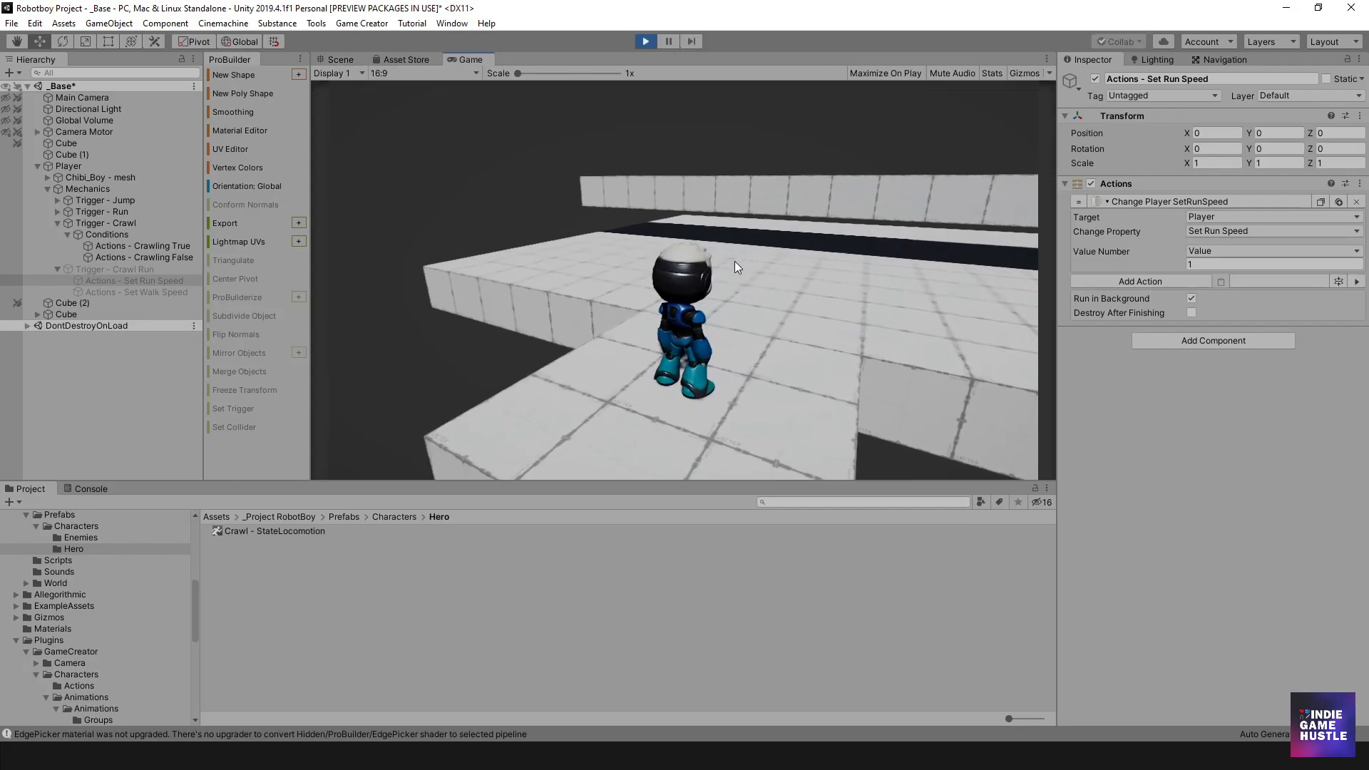
{"action": "key", "text": "c"}
{"action": "key", "text": "w"}
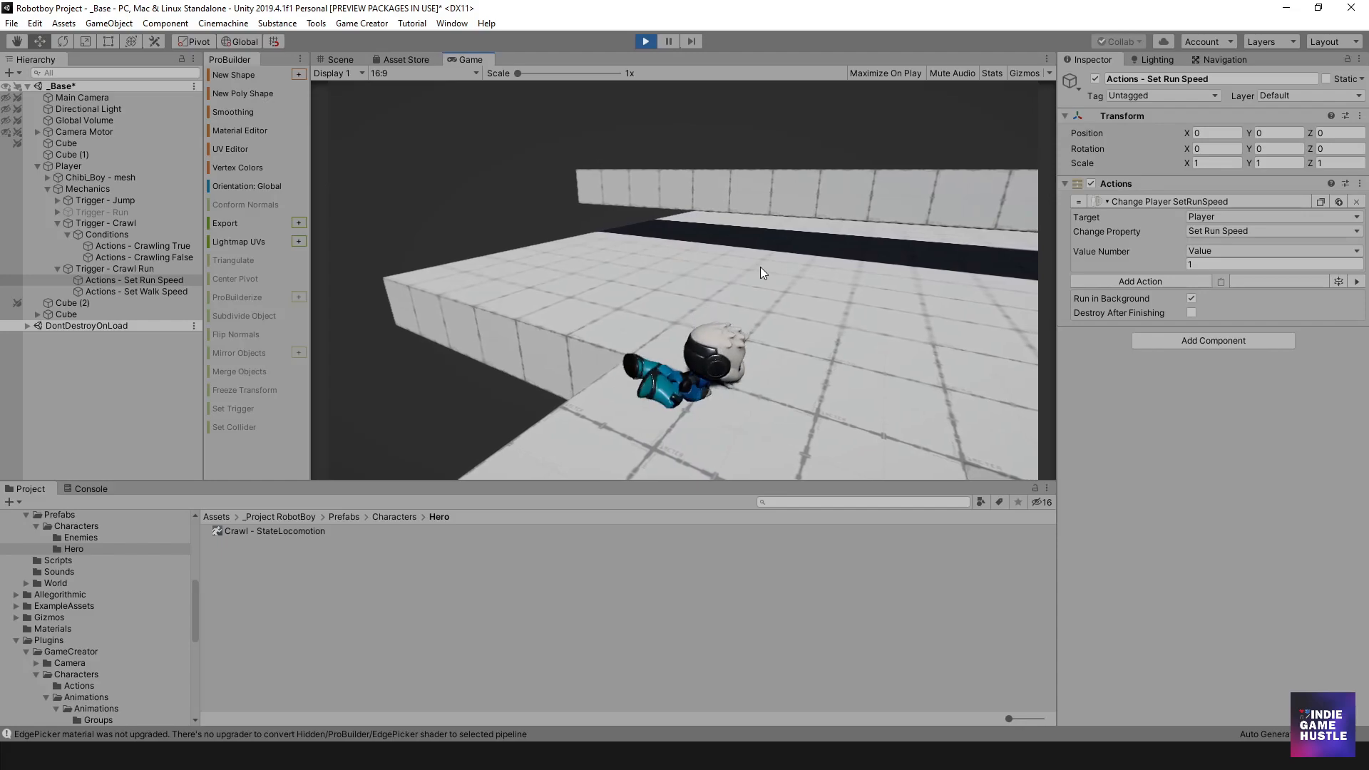
{"action": "key", "text": "d"}
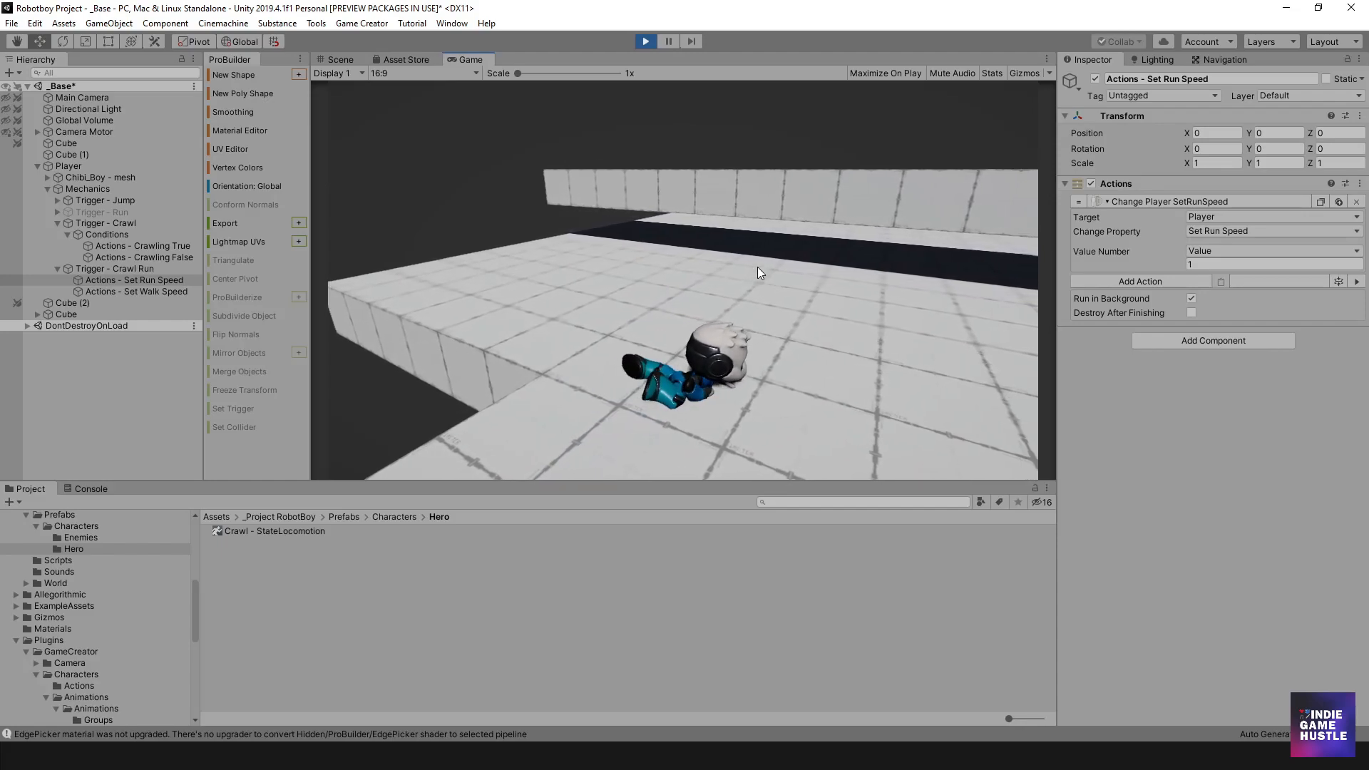
{"action": "key", "text": "w"}
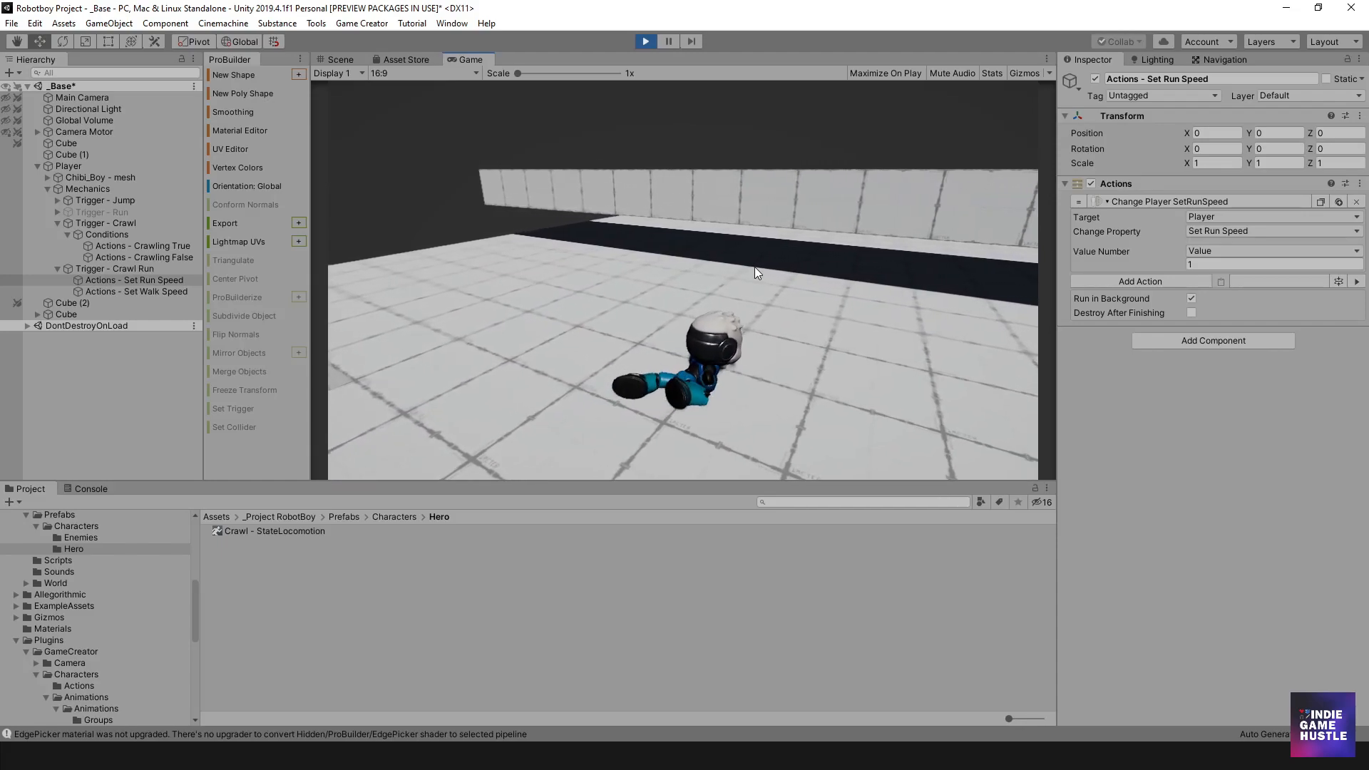
{"action": "key", "text": "w"}
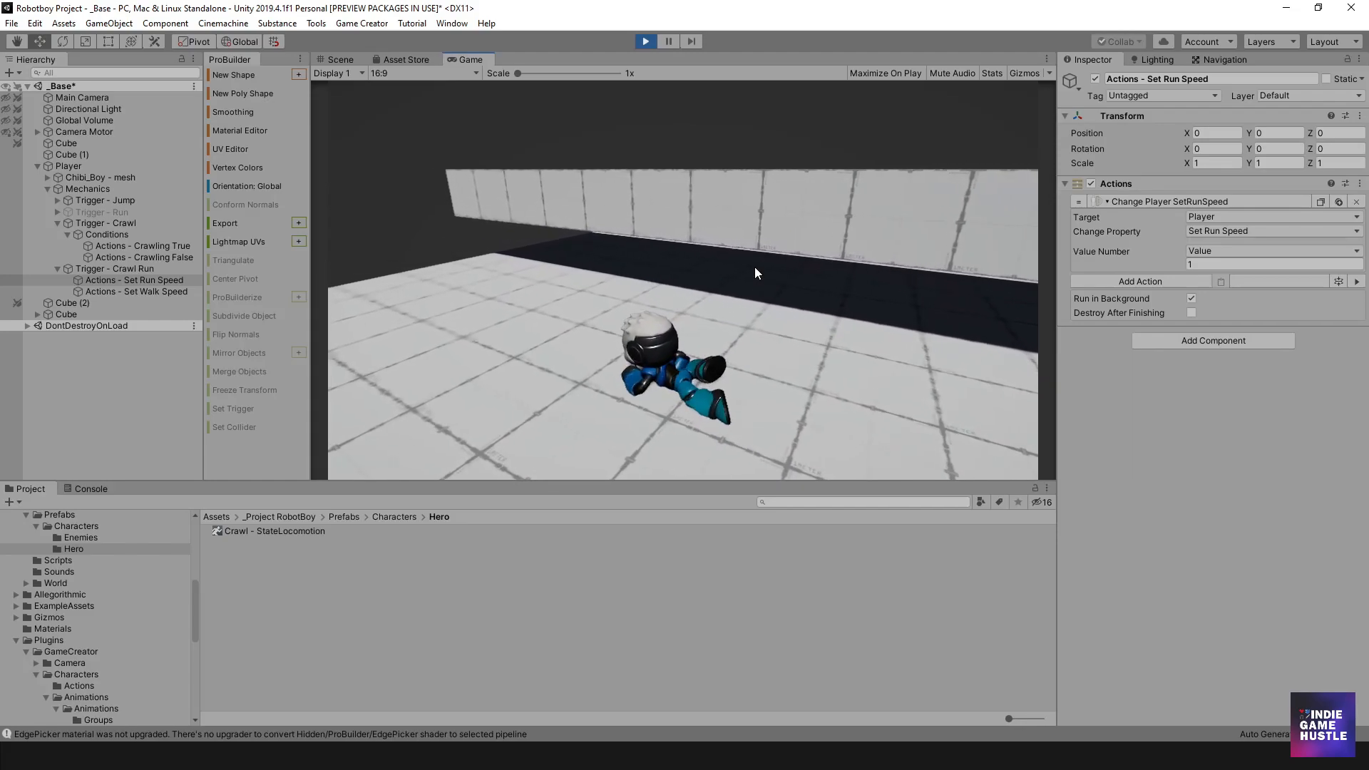
- Test the crawl speeds by crawling around the platform, over to the raised block and back
{"action": "key", "text": "a"}
{"action": "key", "text": "s"}
{"action": "key", "text": "d"}
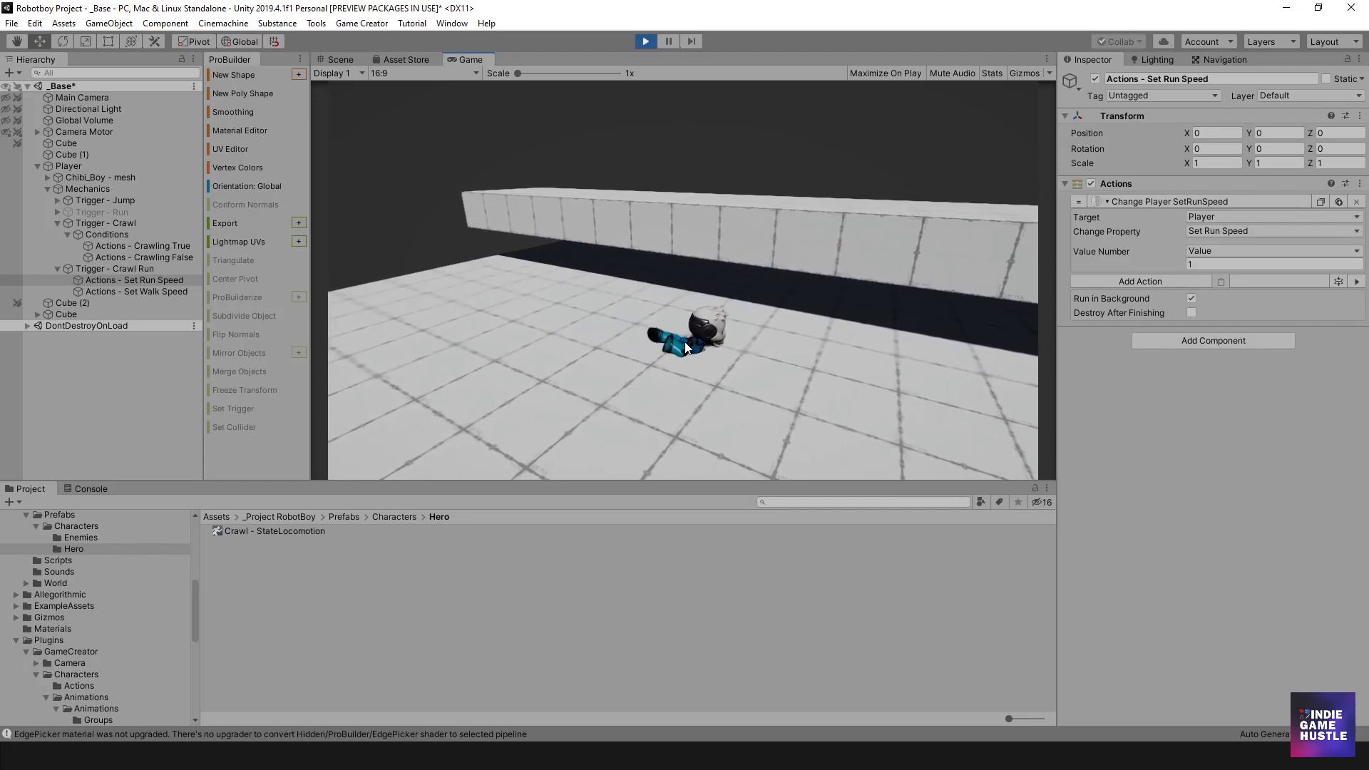
{"action": "key", "text": "d"}
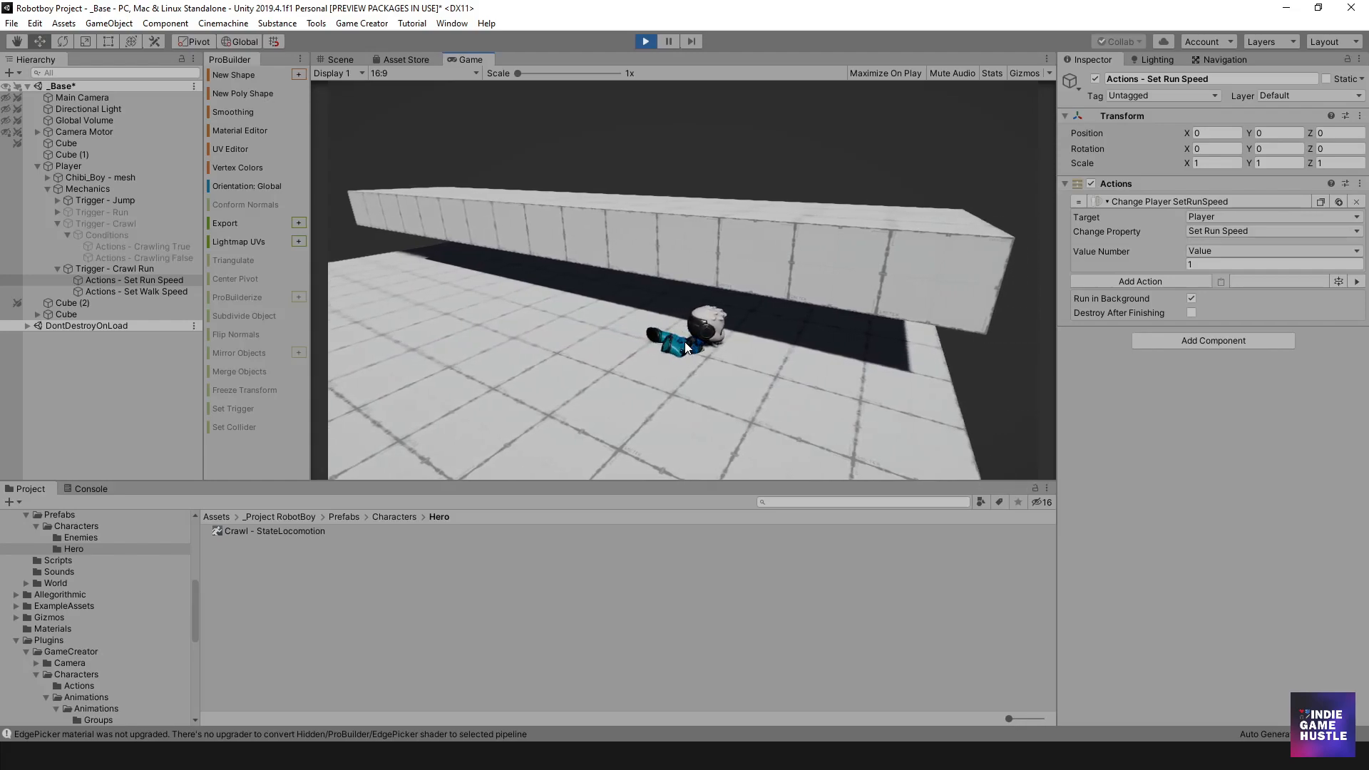
{"action": "key", "text": "s"}
{"action": "key", "text": "a"}
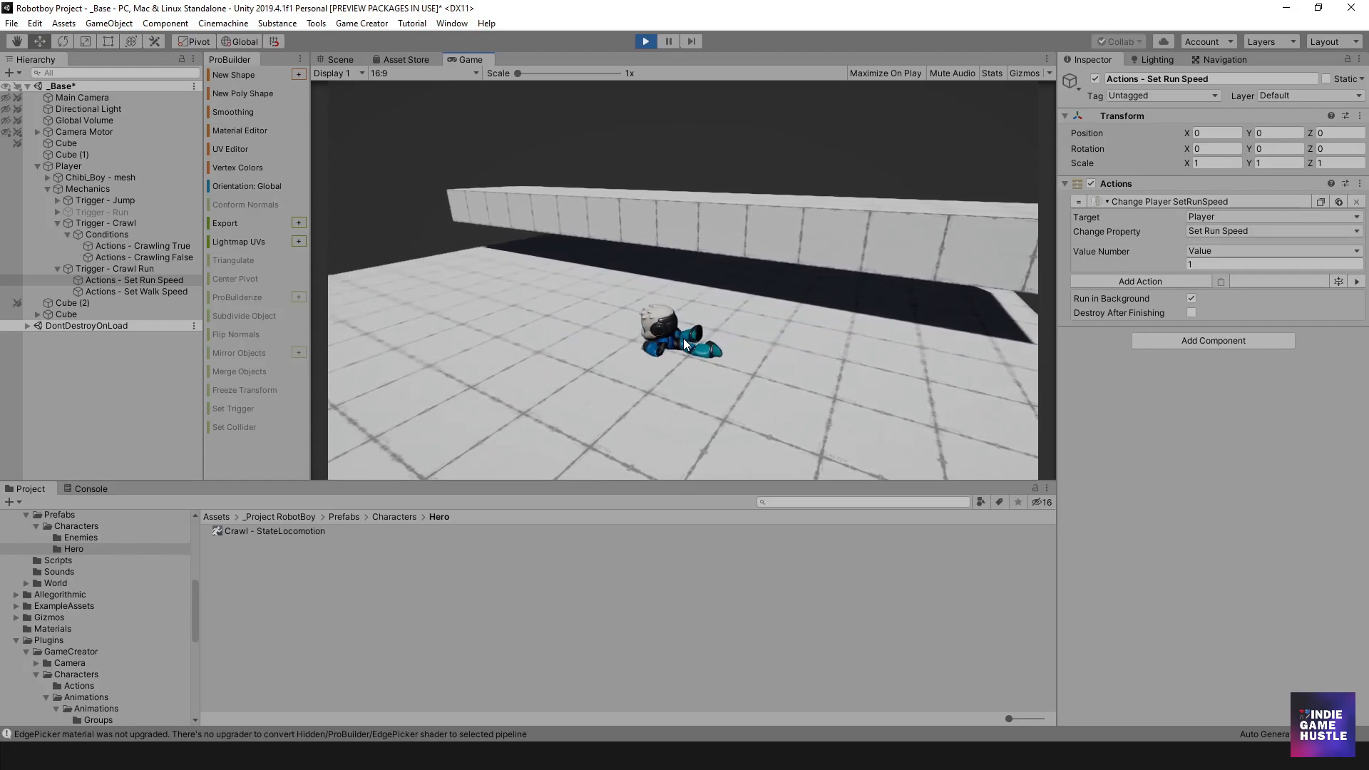
- Stand the player up from the crawl and test normal walking and jumping on the platform
{"action": "key", "text": "c"}
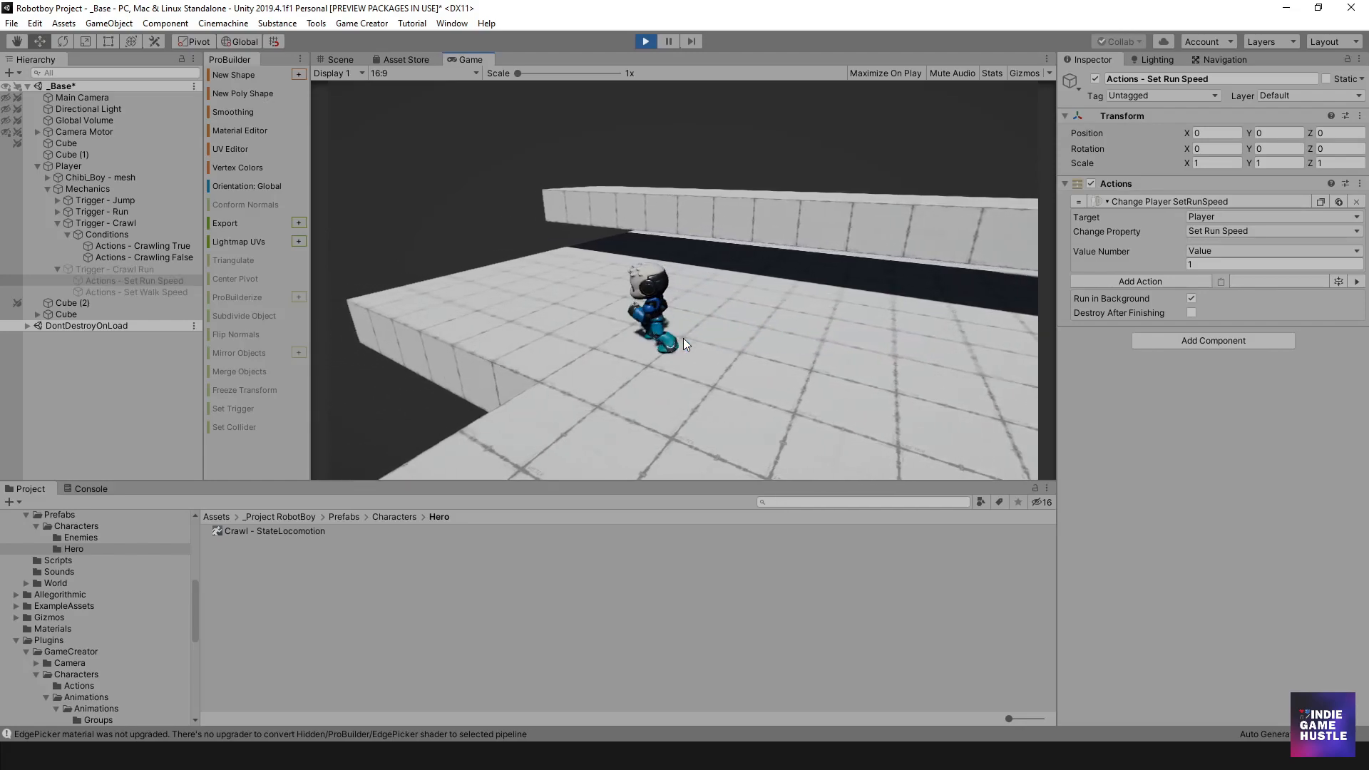
{"action": "key", "text": "d"}
{"action": "key", "text": "a"}
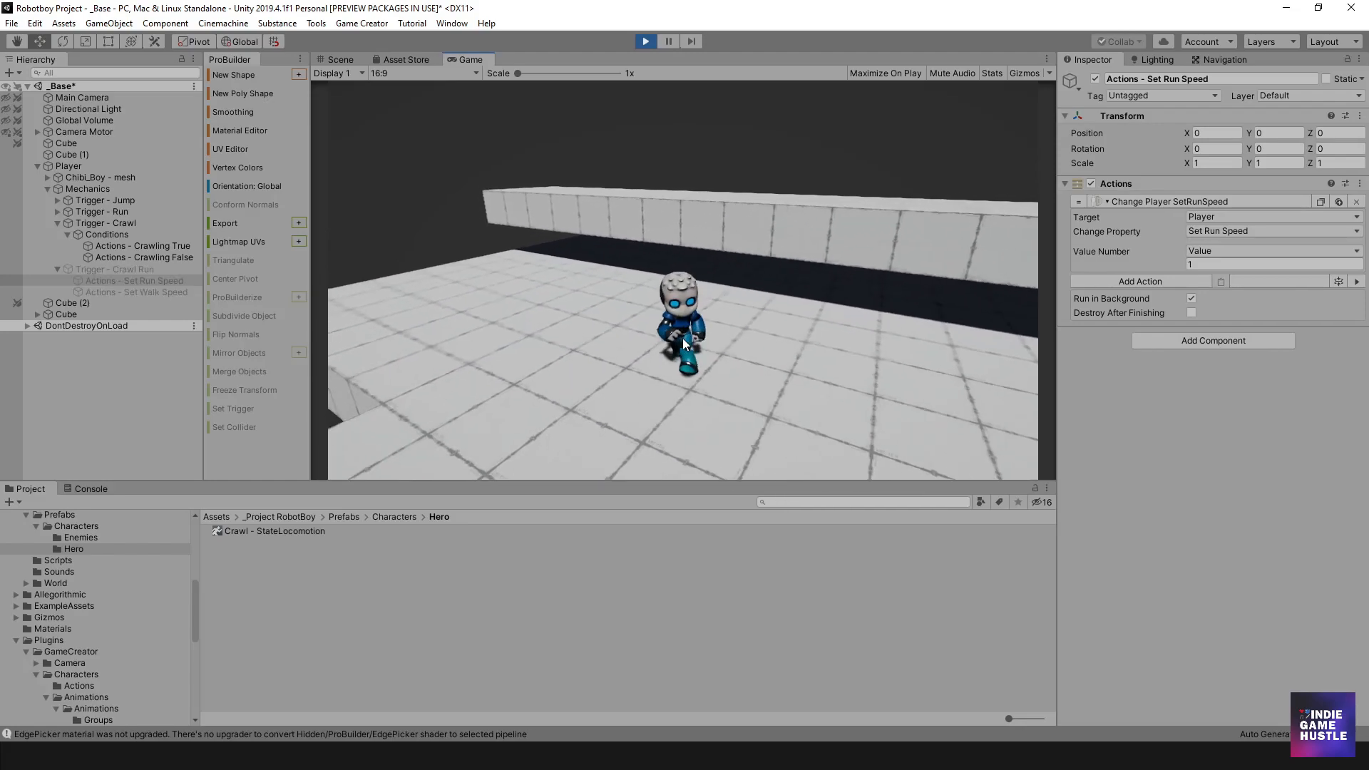
{"action": "key", "text": "space"}
{"action": "key", "text": "d"}
{"action": "key", "text": "space"}
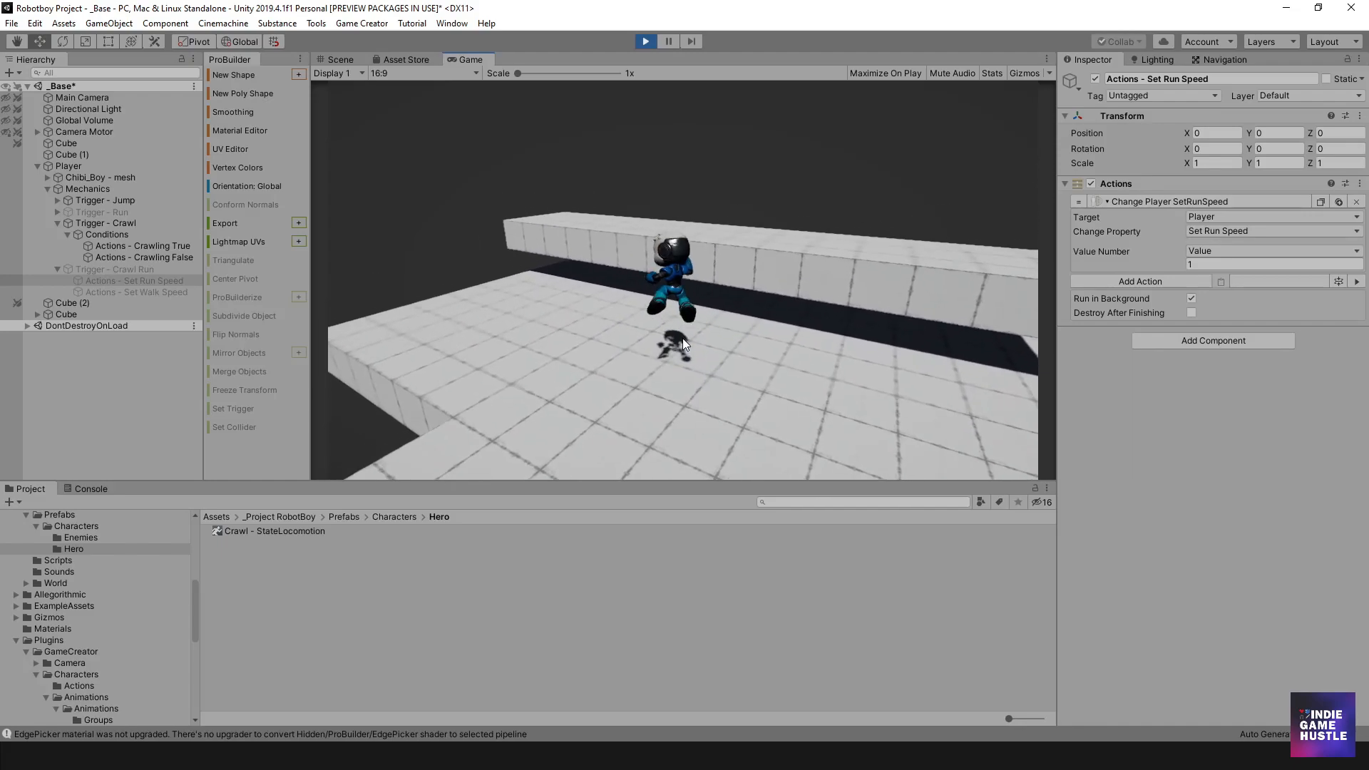
{"action": "key", "text": "s"}
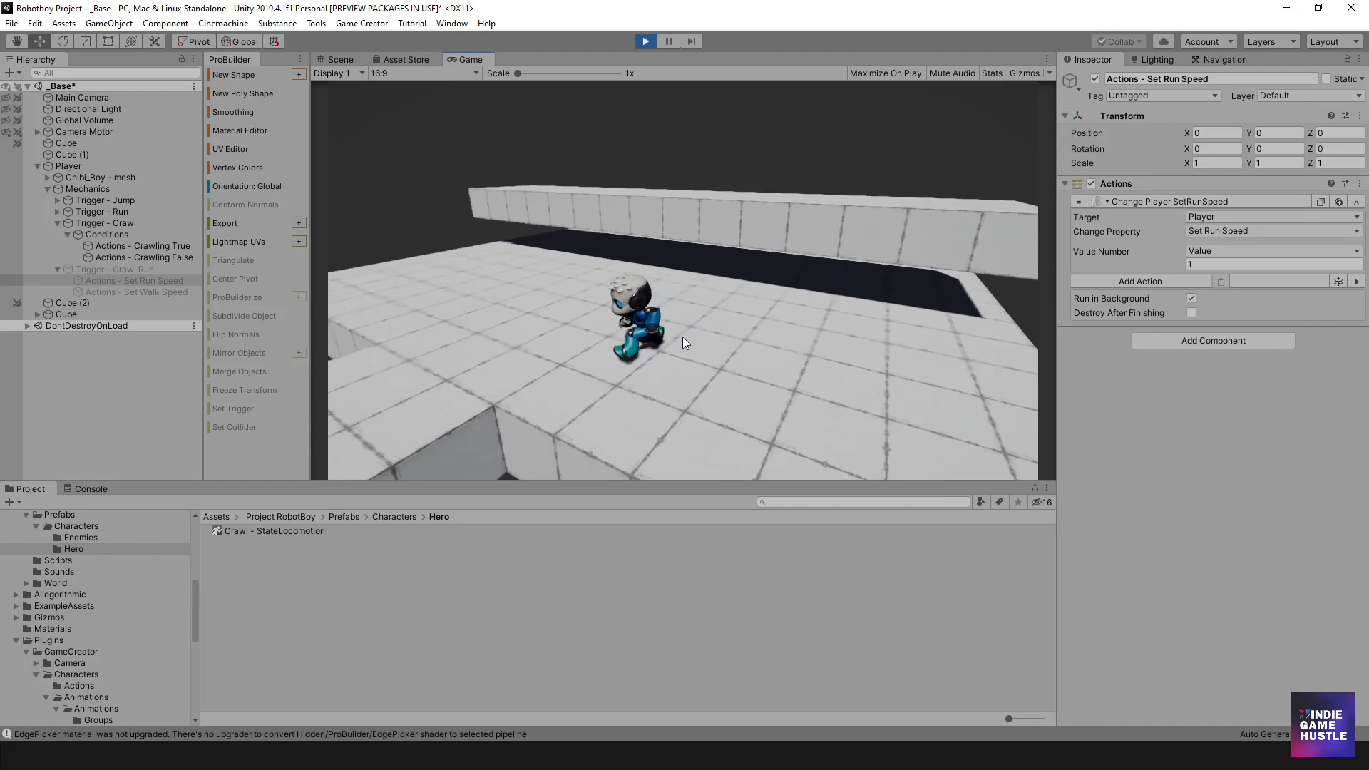
{"action": "key", "text": "d"}
{"action": "key", "text": "s"}
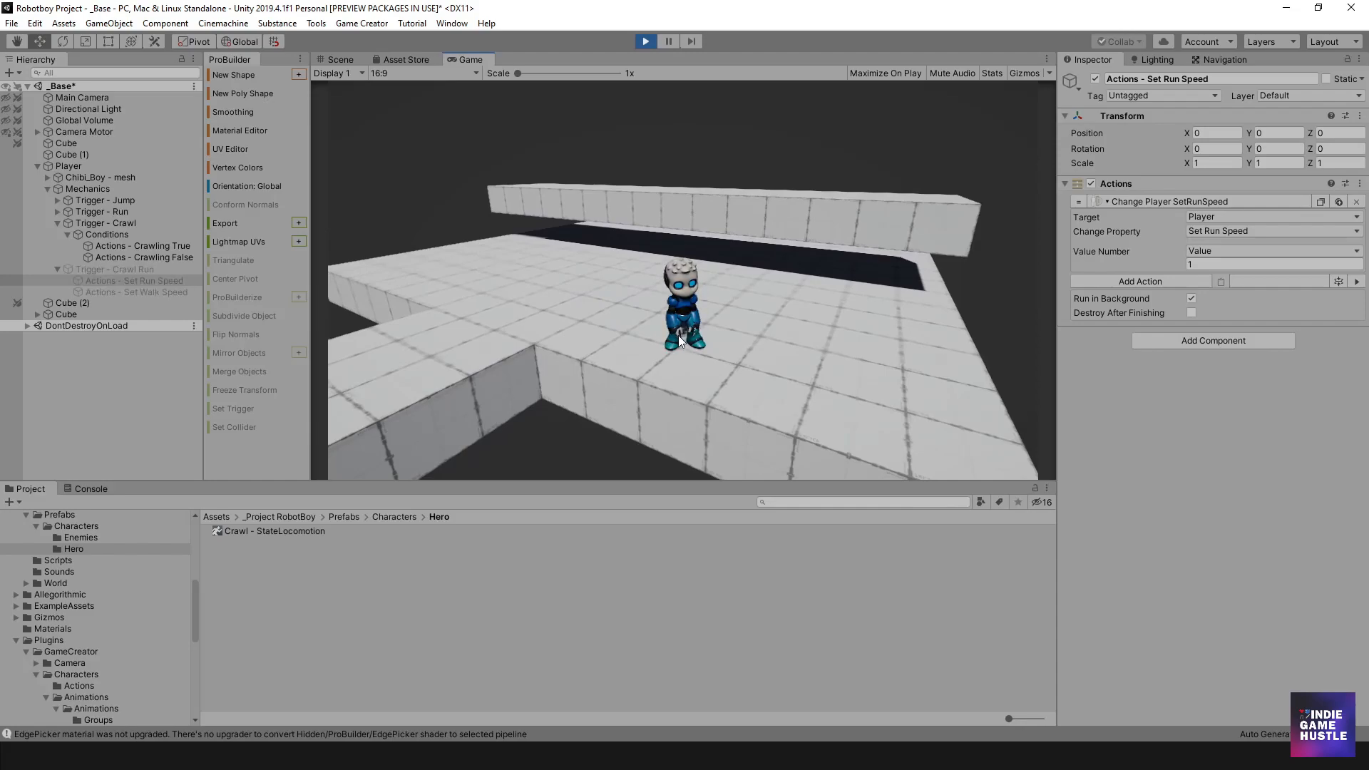
- Toggle crawl on and off again while moving the player to test the switch between both states
{"action": "key", "text": "w"}
{"action": "key", "text": "c"}
{"action": "key", "text": "a"}
{"action": "key", "text": "c"}
{"action": "key", "text": "d"}
{"action": "key", "text": "w"}
{"action": "key", "text": "a"}
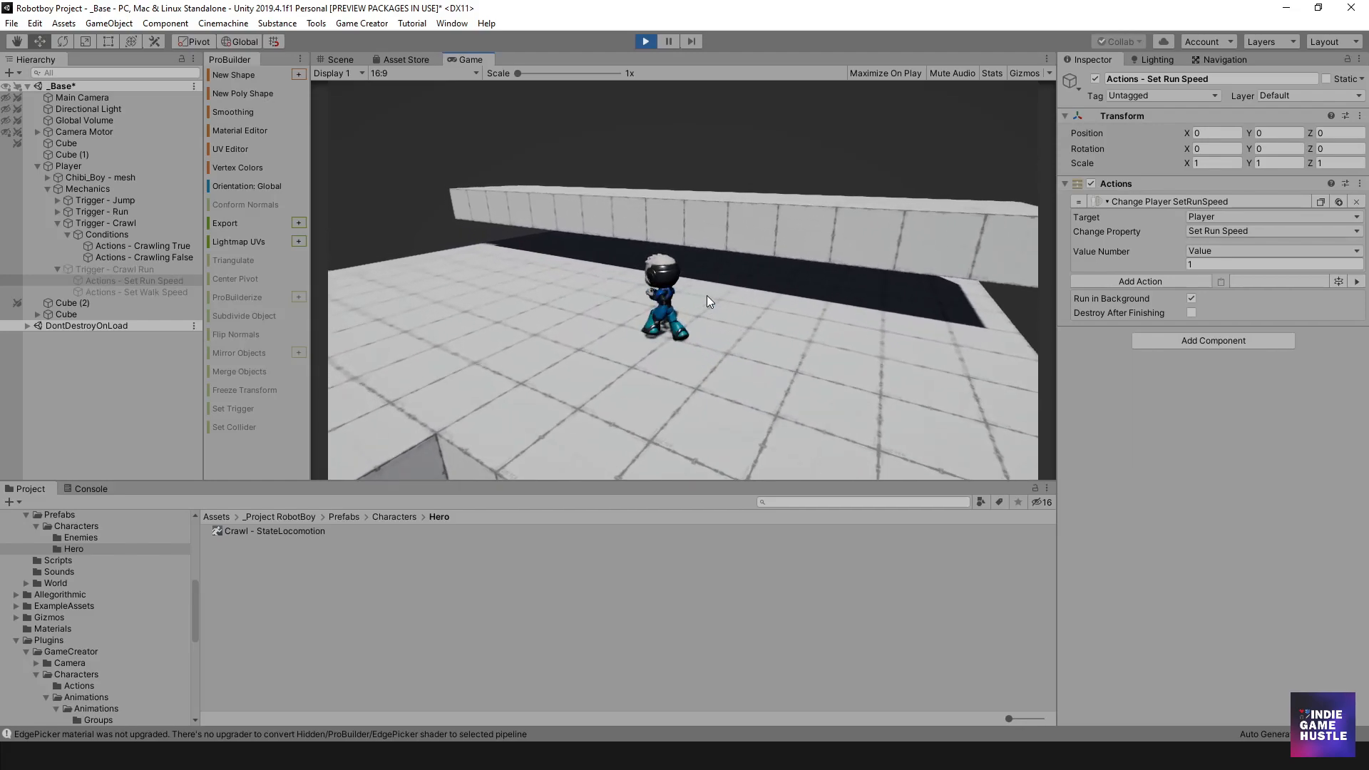
- Move the standing player around the platform in all directions to check its normal movement after crawling
{"action": "key", "text": "d"}
{"action": "key", "text": "a"}
{"action": "key", "text": "s"}
{"action": "key", "text": "d"}
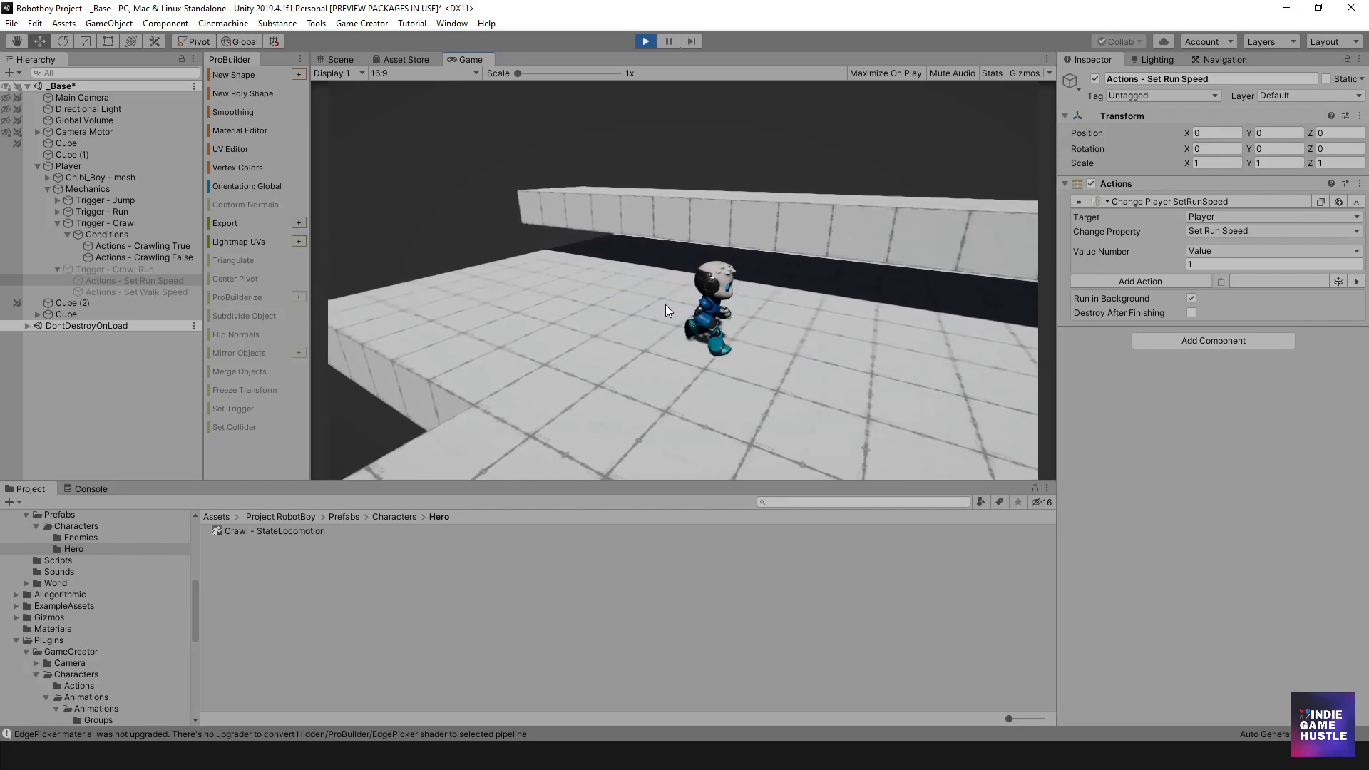
{"action": "key", "text": "a"}
{"action": "key", "text": "d"}
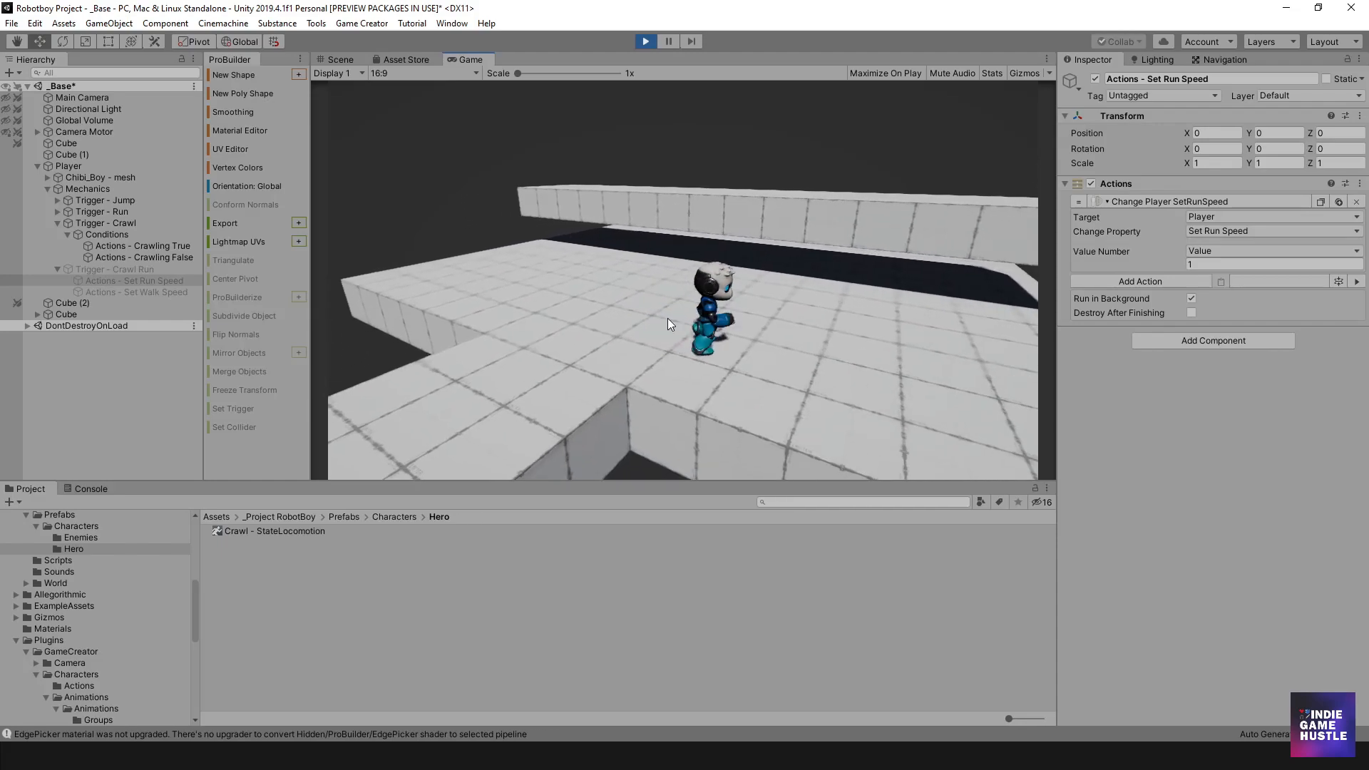
{"action": "key", "text": "a"}
{"action": "key", "text": "s"}
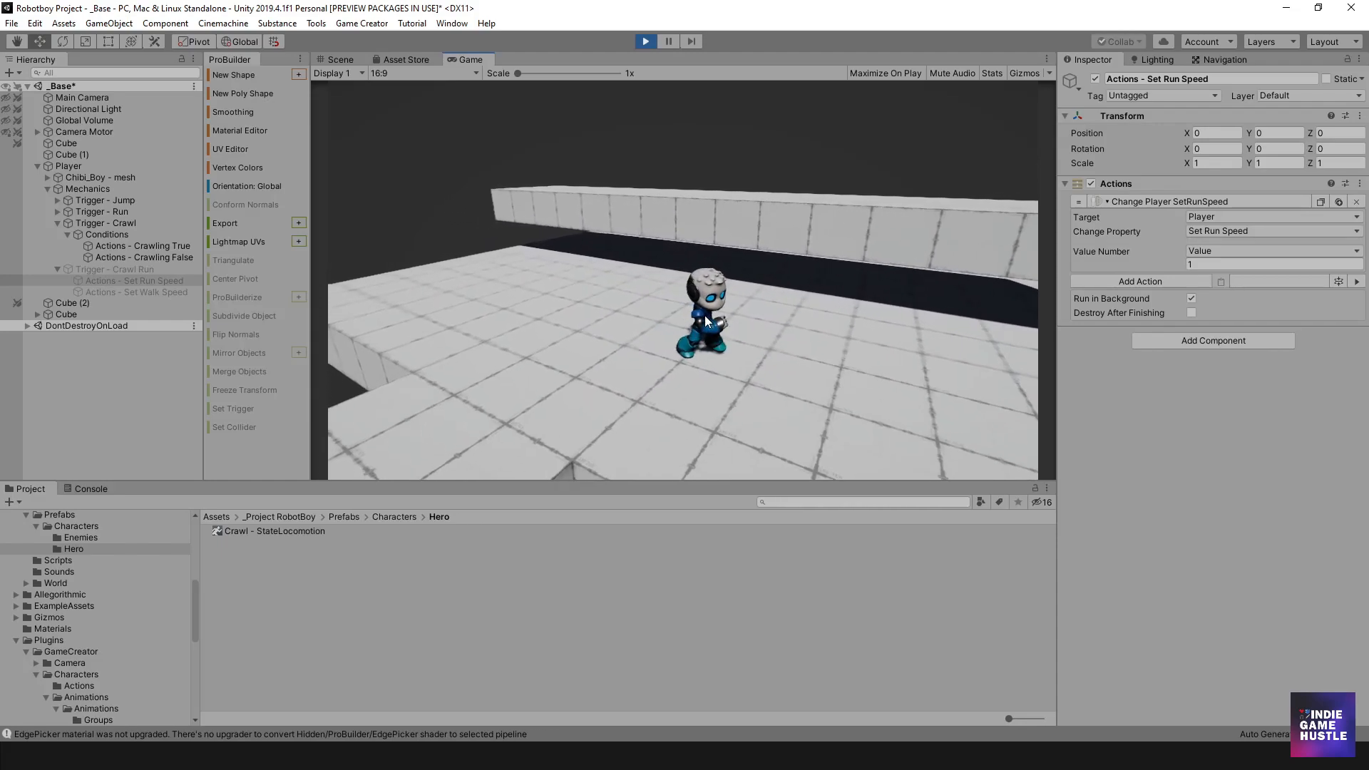
{"action": "key", "text": "d"}
{"action": "key", "text": "a"}
{"action": "key", "text": "a"}
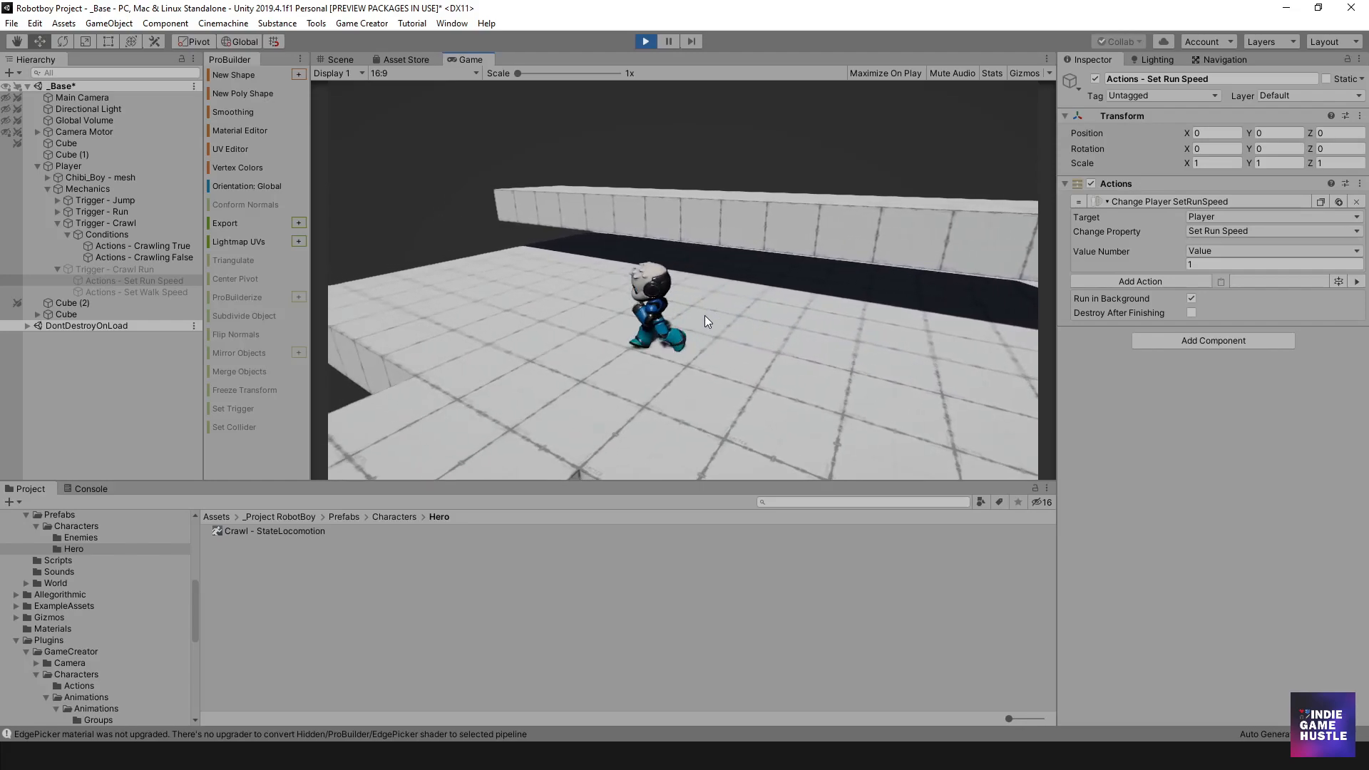
{"action": "key", "text": "d"}
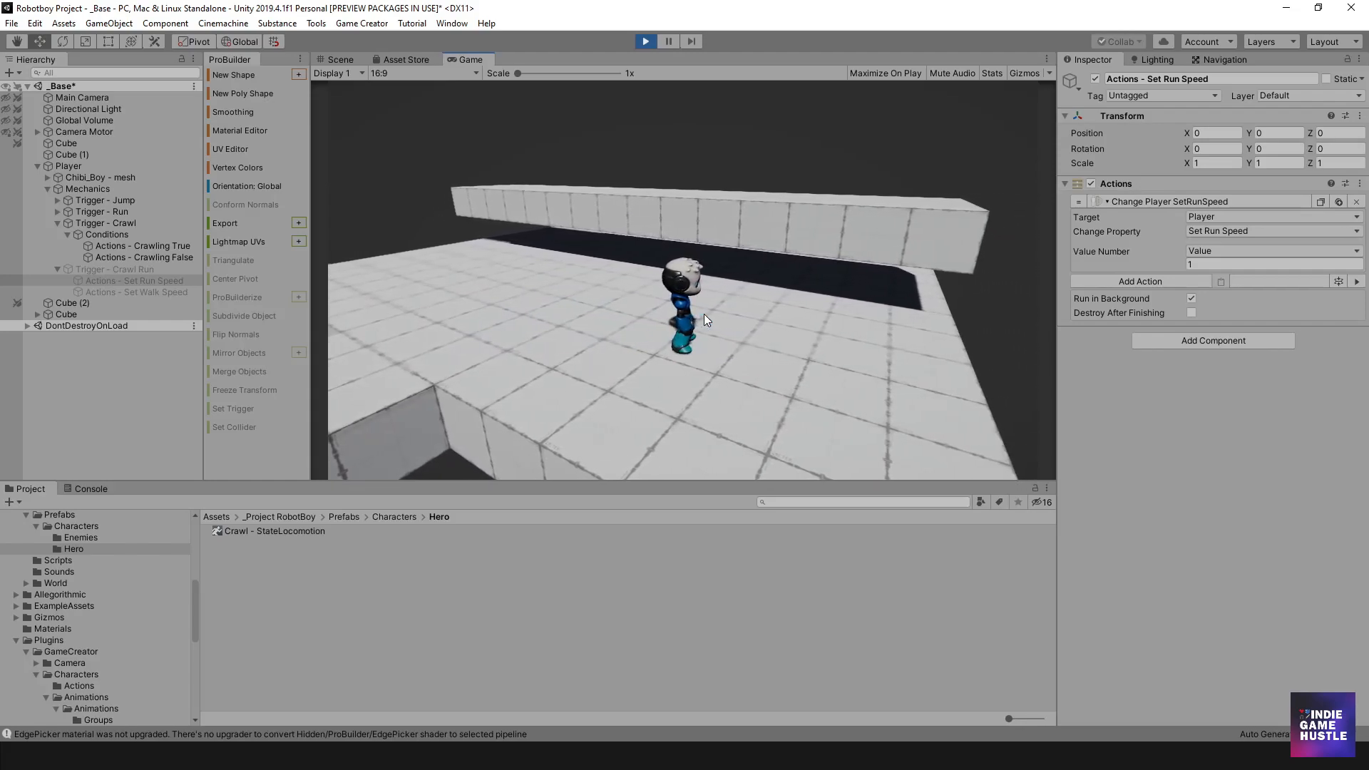
{"action": "key", "text": "a"}
{"action": "key", "text": "w"}
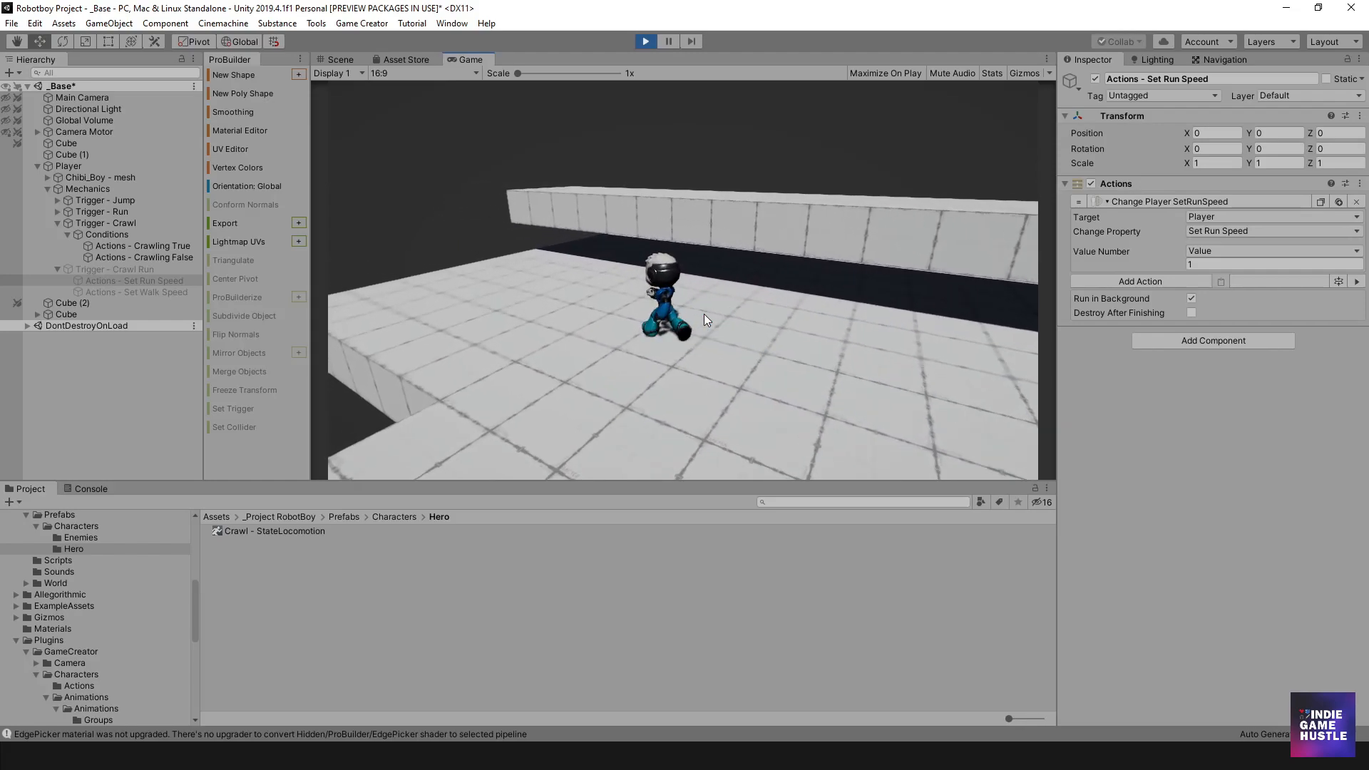
{"action": "key", "text": "d"}
{"action": "key", "text": "s"}
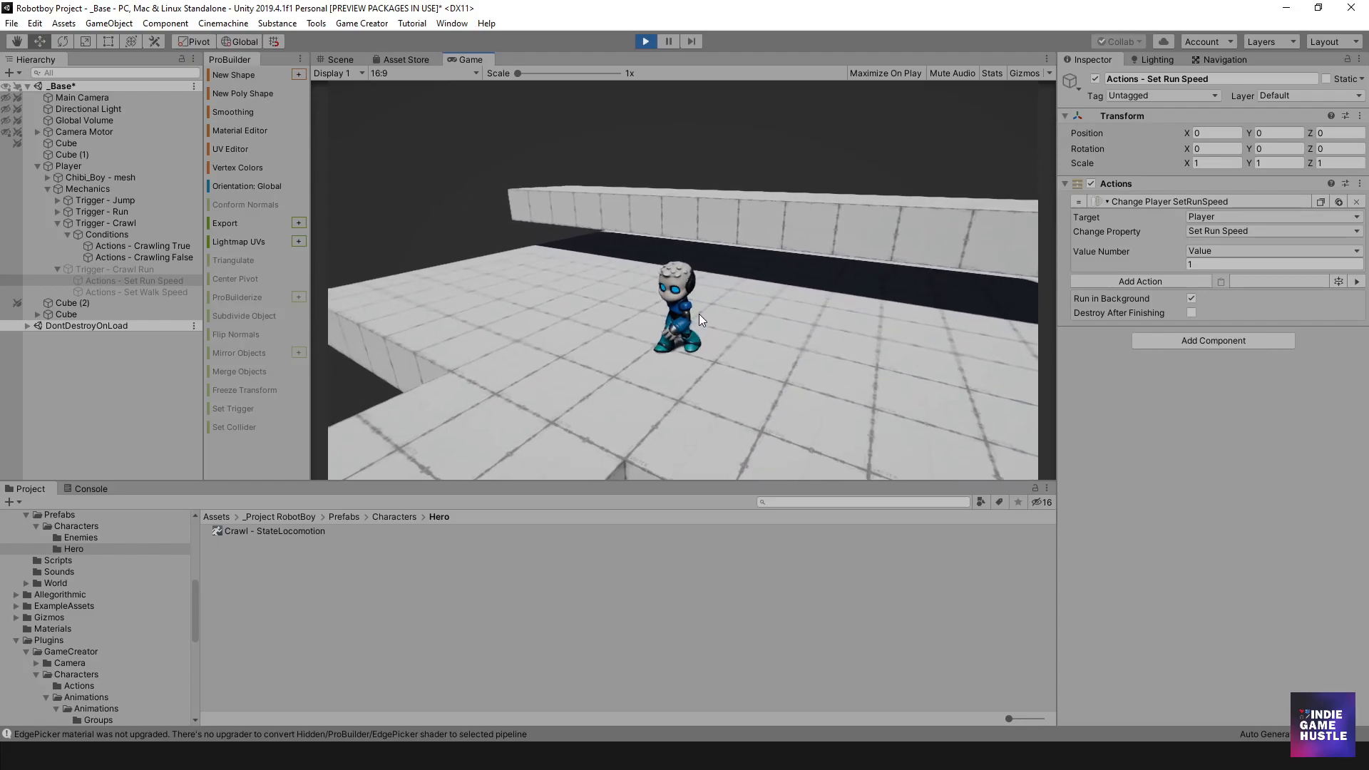